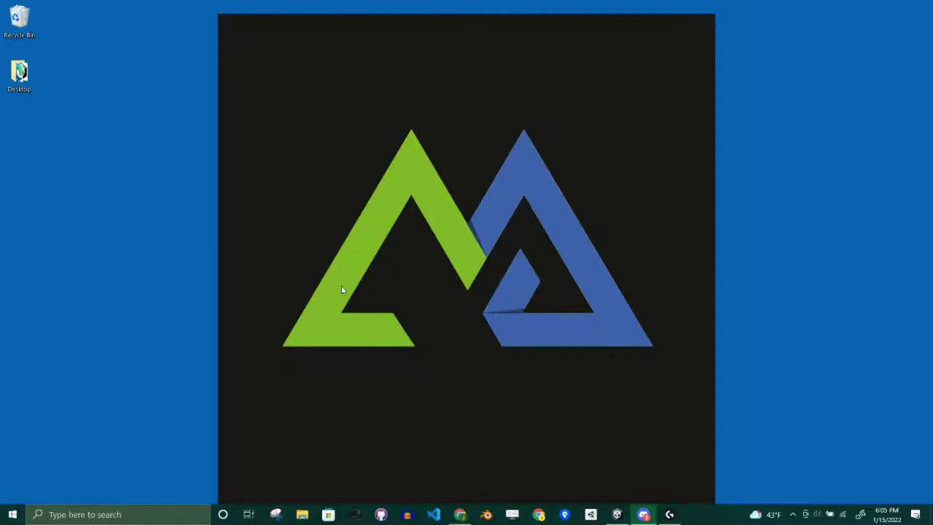
Return to the Intro to Unity Dry Run editor and play-test the bird game, flapping with Space
{"action": "left_click", "coordinate": [616, 514]}
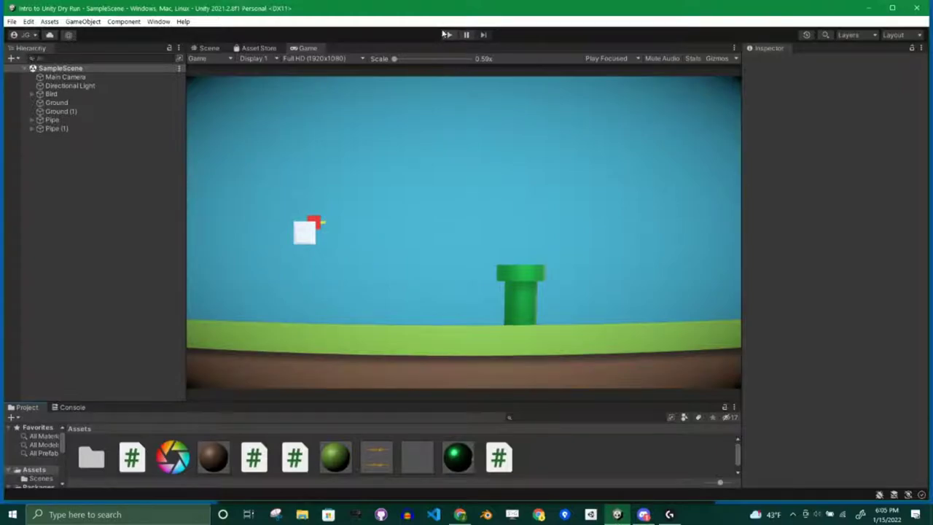
{"action": "left_click", "coordinate": [449, 35]}
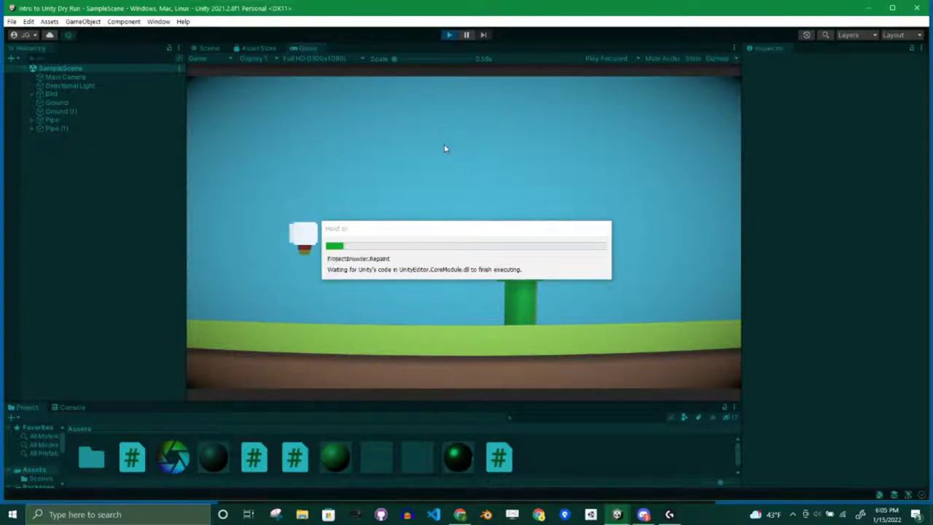
{"action": "key", "text": "space"}
{"action": "key", "text": "space"}
{"action": "key", "text": "space"}
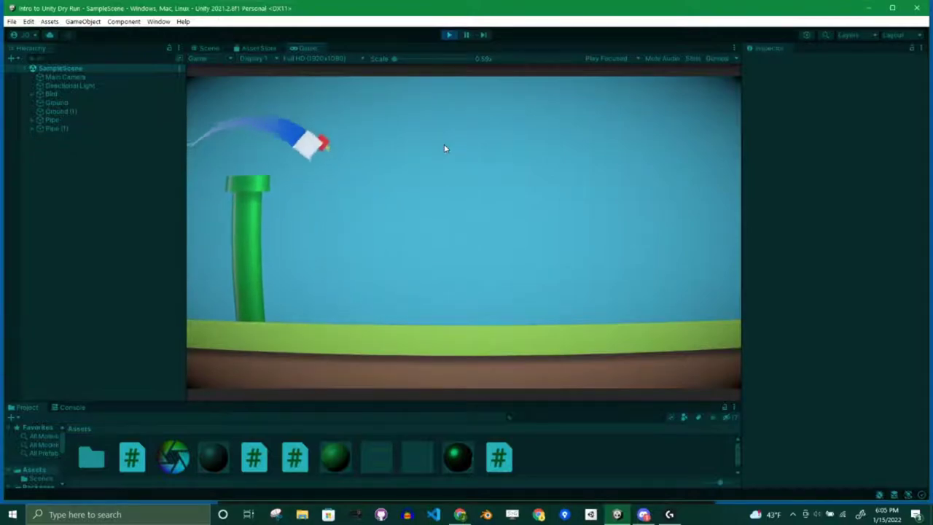
{"action": "key", "text": "space"}
{"action": "key", "text": "space"}
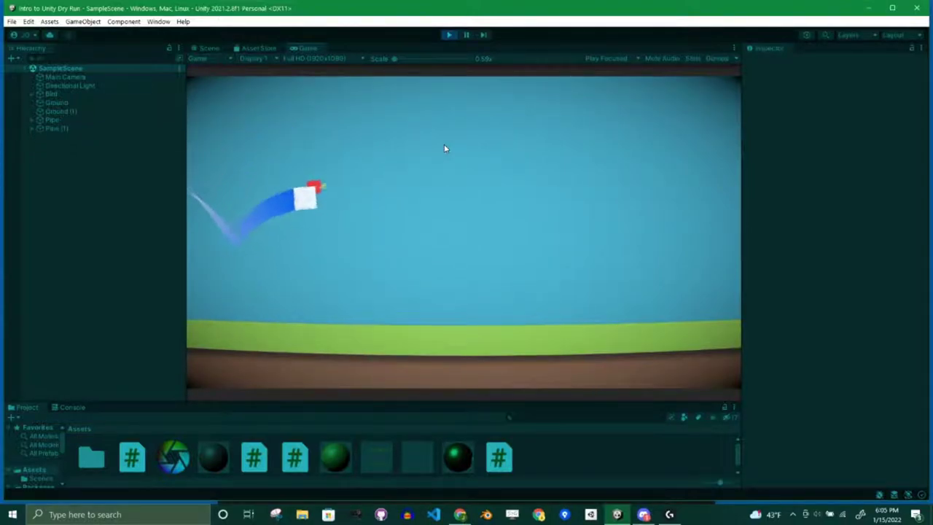
{"action": "key", "text": "space"}
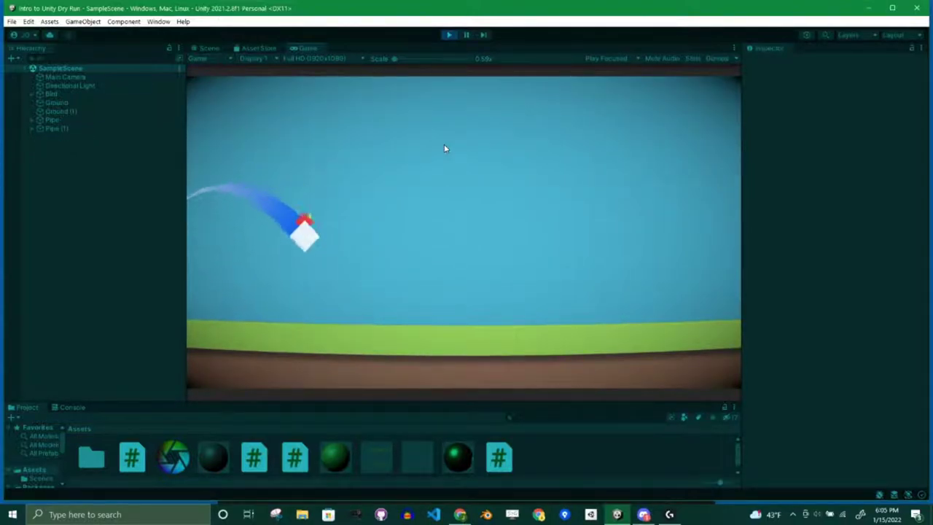
{"action": "key", "text": "space"}
{"action": "key", "text": "space"}
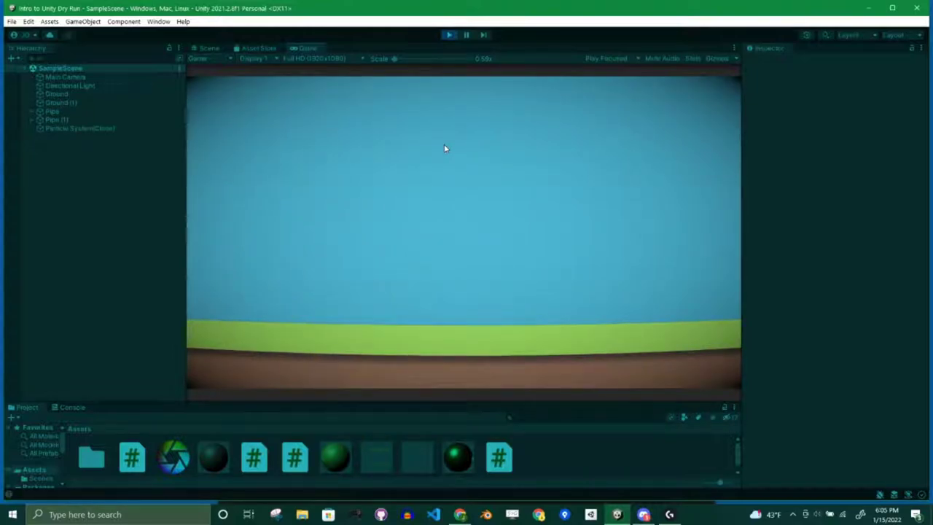
{"action": "key", "text": "space"}
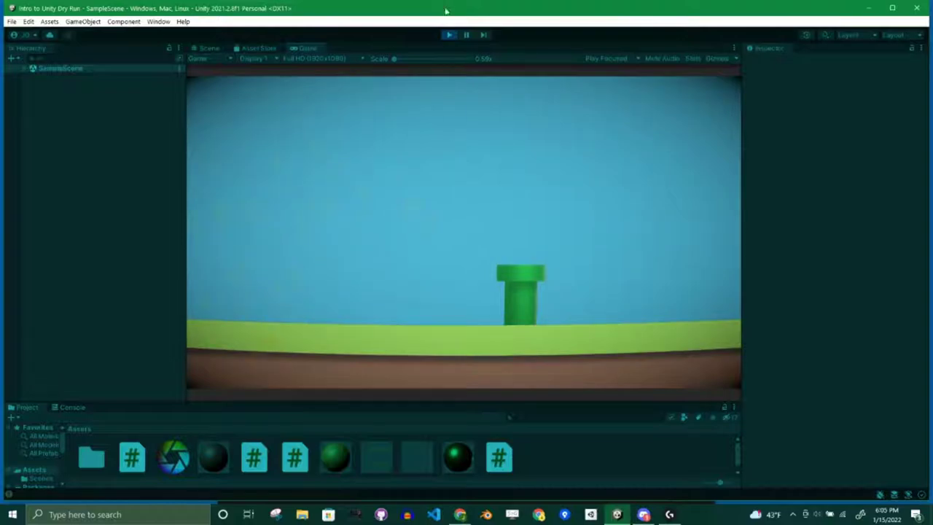
Stop Play mode in the bird game
{"action": "left_click", "coordinate": [449, 35]}
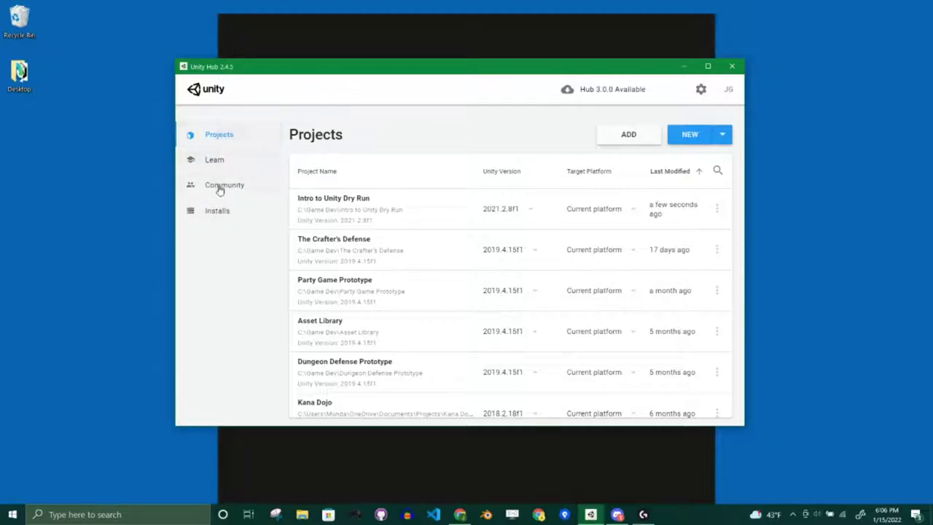
Go to the Installs page and browse the Add Unity Version list without installing anything
{"action": "left_click", "coordinate": [216, 219]}
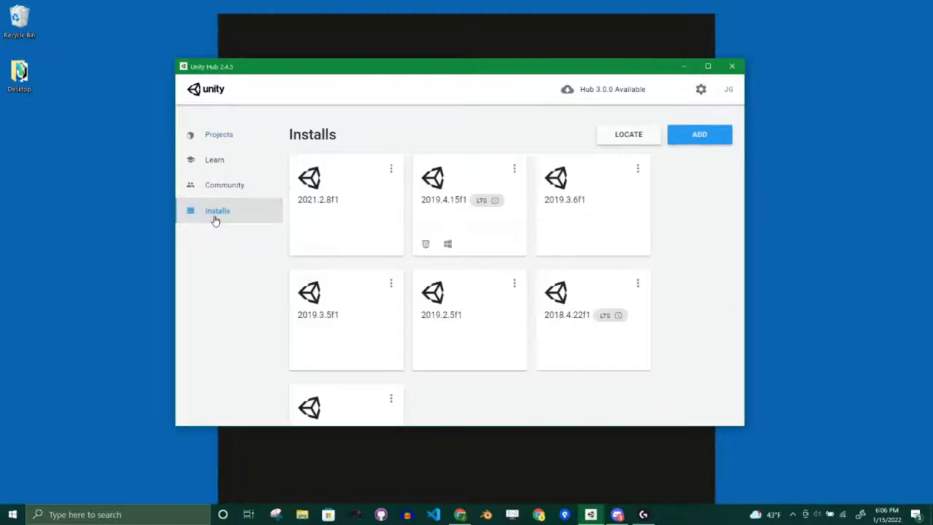
{"action": "left_click", "coordinate": [700, 137]}
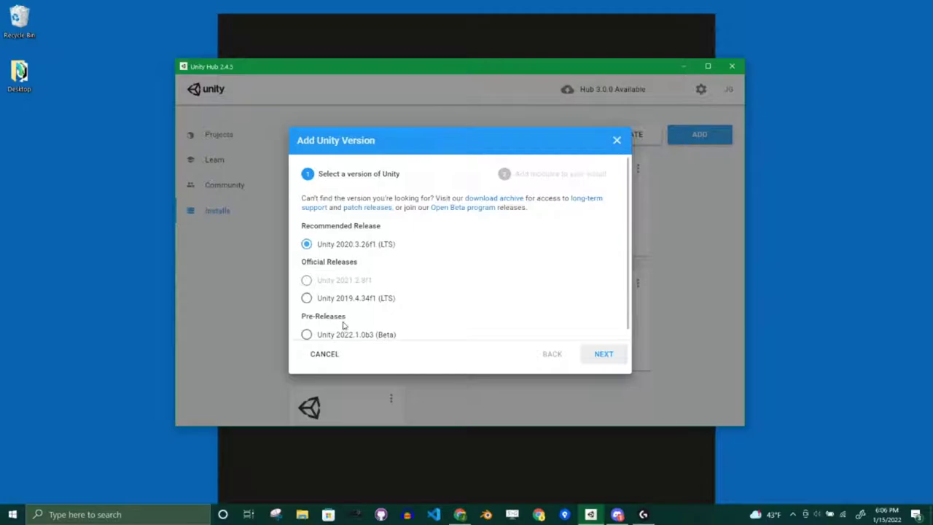
{"action": "scroll", "coordinate": [417, 234], "scroll_direction": "down", "scroll_amount": 1}
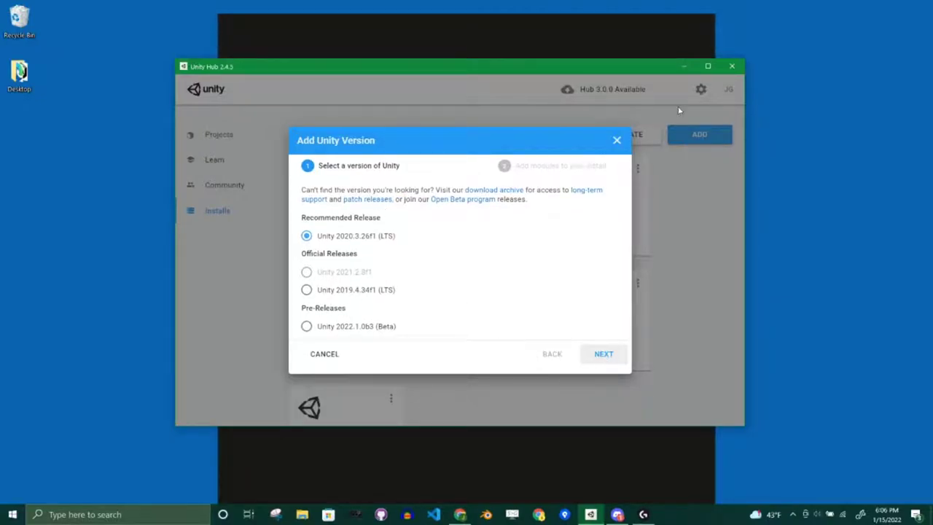
{"action": "left_click", "coordinate": [616, 140]}
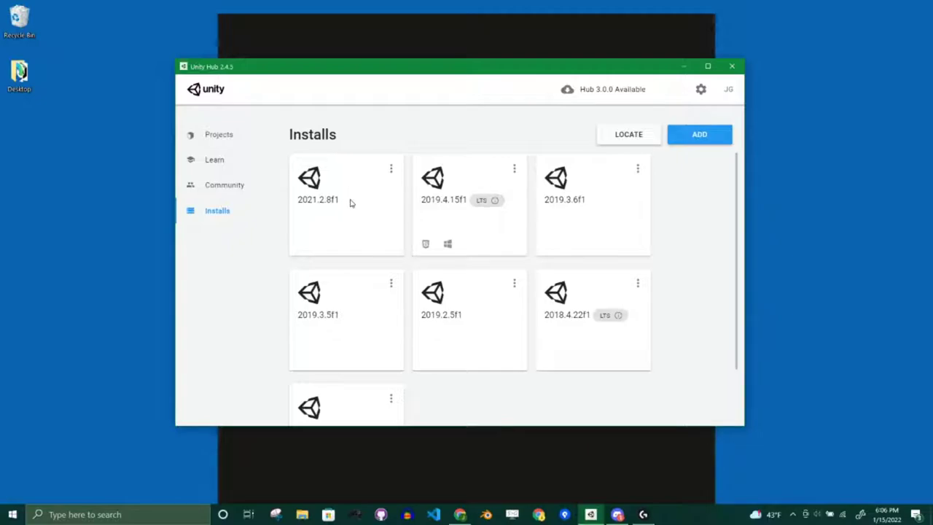
{"action": "scroll", "coordinate": [689, 246], "scroll_direction": "down", "scroll_amount": 2}
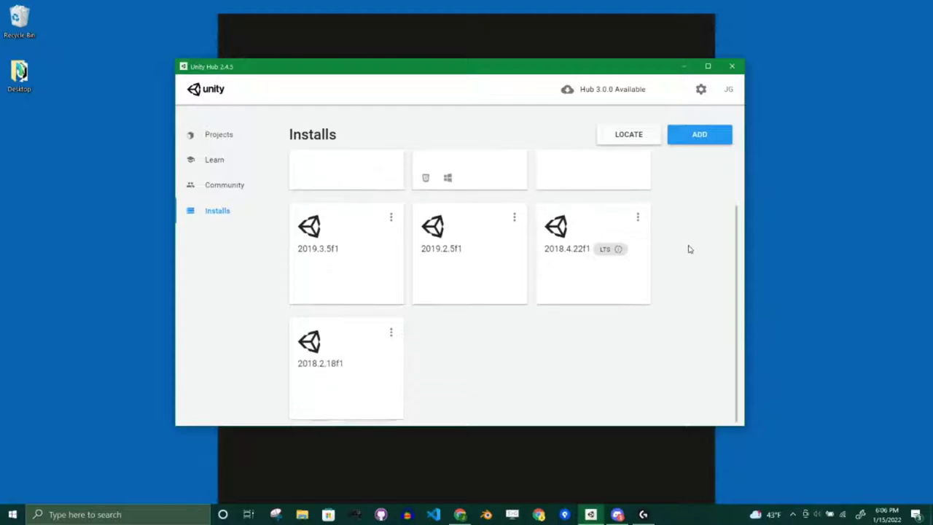
{"action": "scroll", "coordinate": [671, 252], "scroll_direction": "up", "scroll_amount": 2}
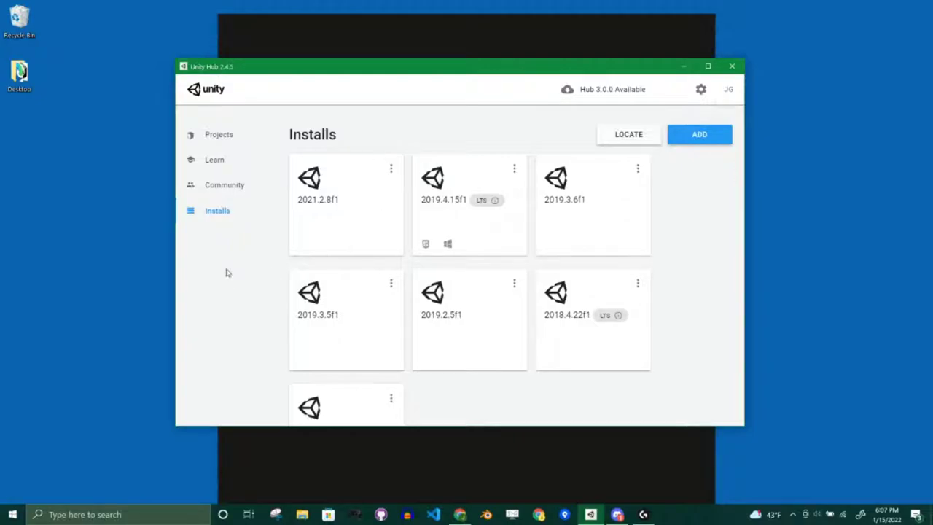
From the Projects page, start a new project with editor version 2021.2.8f1
{"action": "left_click", "coordinate": [222, 143]}
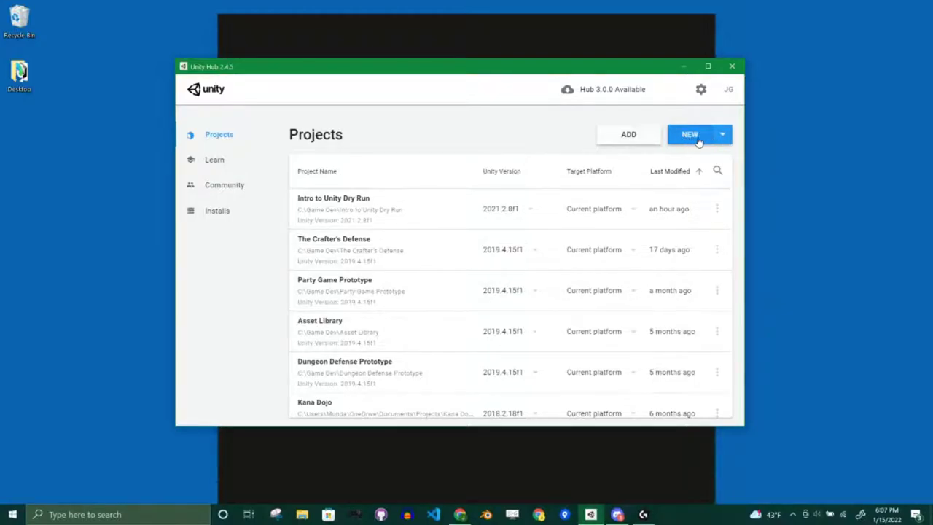
{"action": "left_click", "coordinate": [722, 136]}
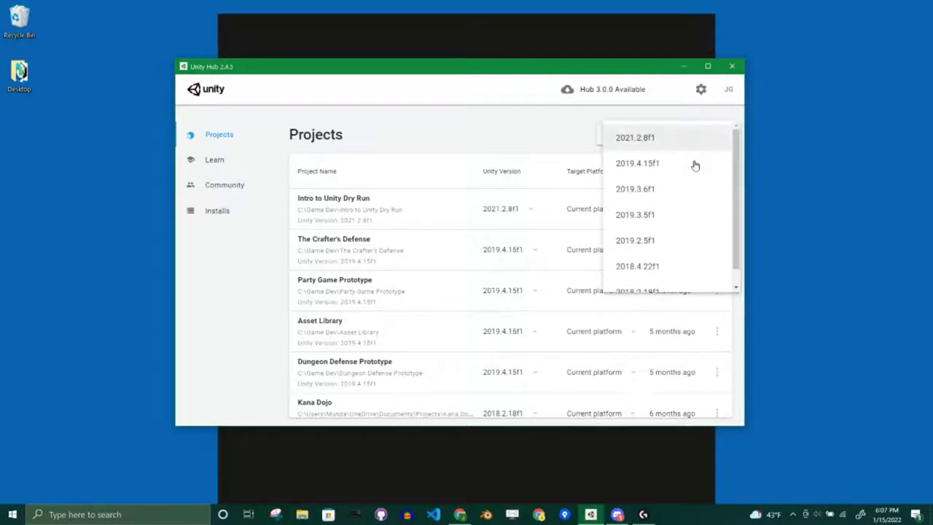
{"action": "scroll", "coordinate": [656, 288], "scroll_direction": "down", "scroll_amount": 1}
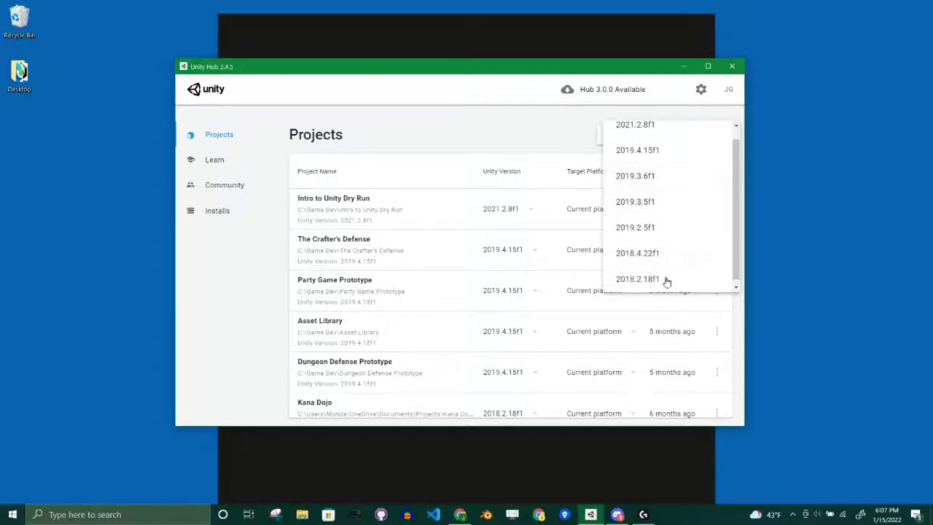
{"action": "scroll", "coordinate": [638, 246], "scroll_direction": "up", "scroll_amount": 1}
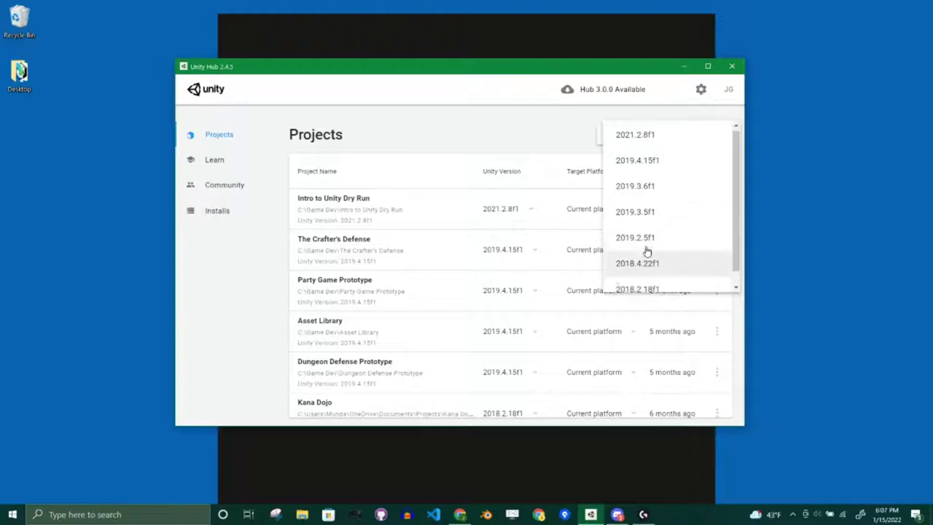
{"action": "left_click", "coordinate": [452, 135]}
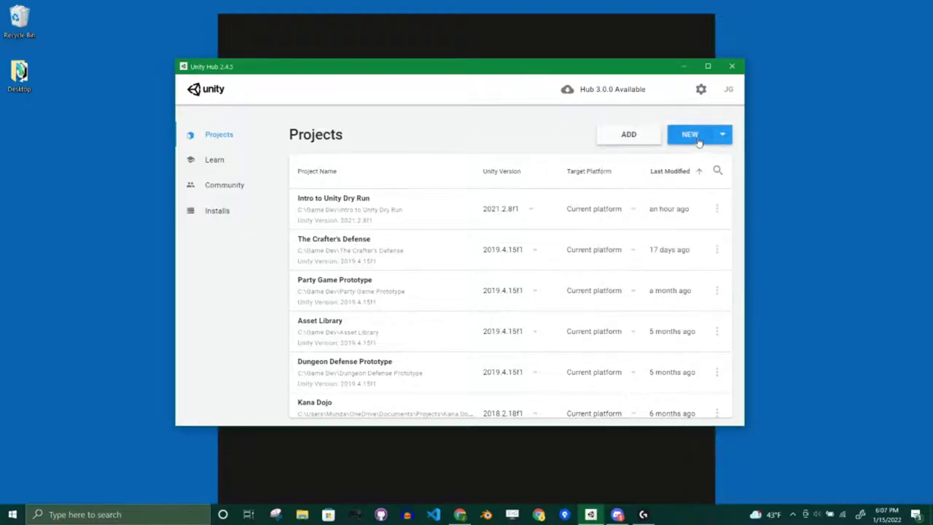
{"action": "left_click", "coordinate": [723, 135]}
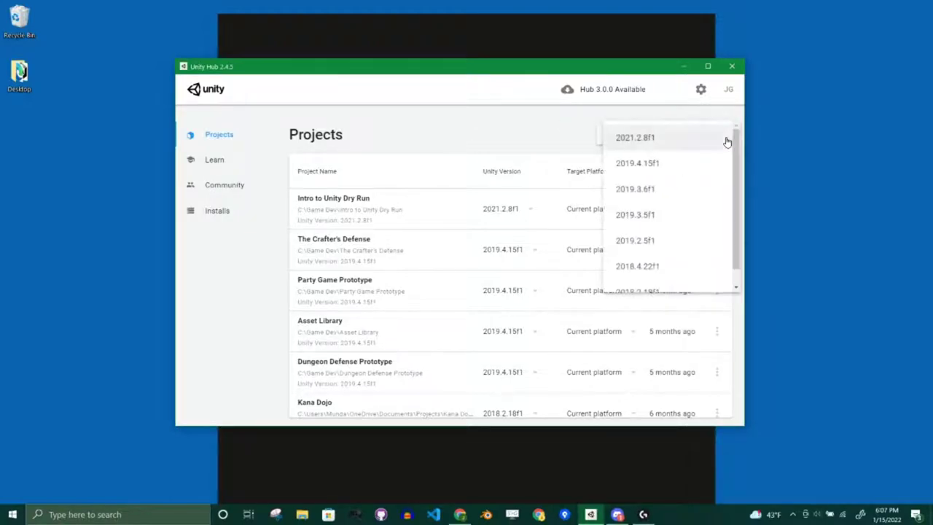
{"action": "left_click", "coordinate": [650, 142]}
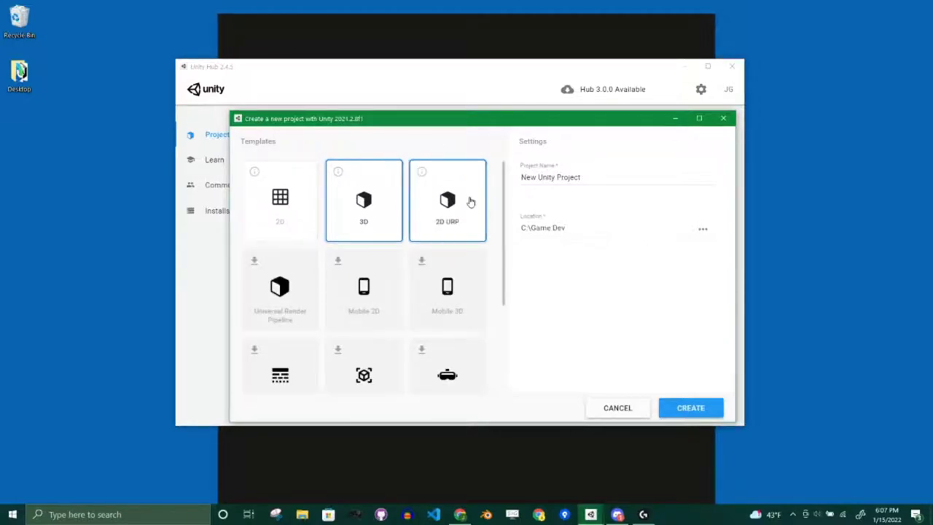
{"action": "scroll", "coordinate": [394, 266], "scroll_direction": "down", "scroll_amount": 3}
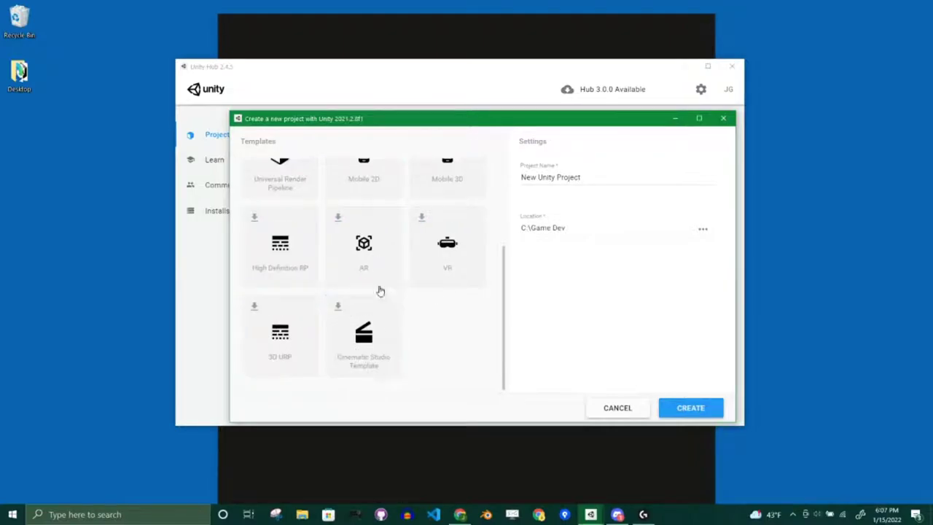
{"action": "scroll", "coordinate": [413, 252], "scroll_direction": "up", "scroll_amount": 2}
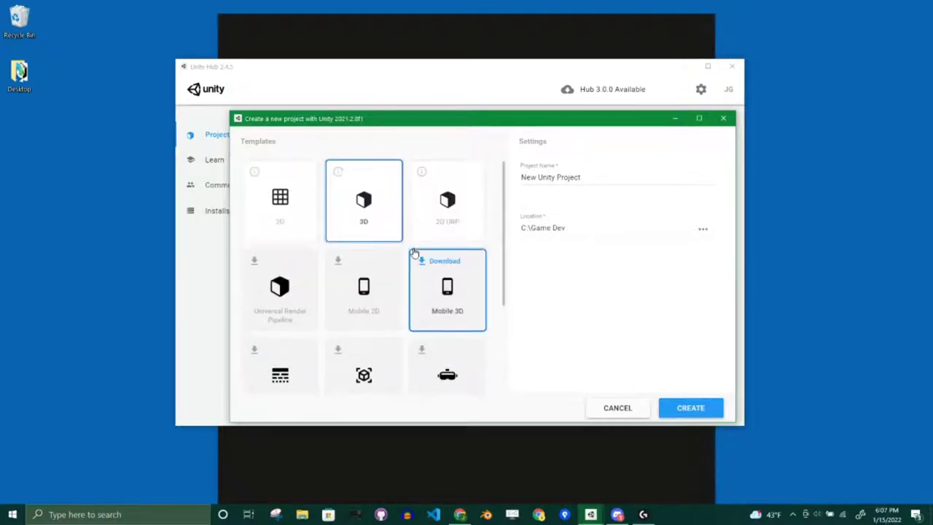
{"action": "scroll", "coordinate": [363, 226], "scroll_direction": "up", "scroll_amount": 2}
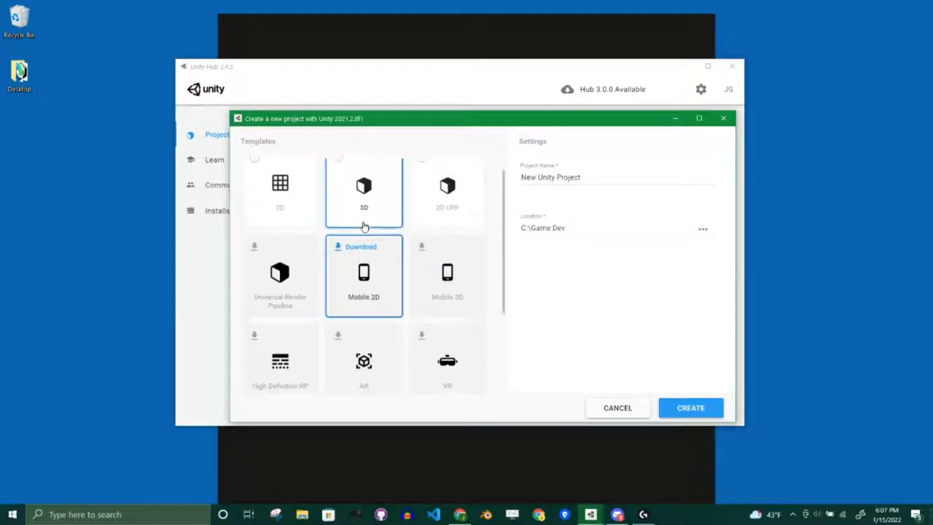
{"action": "scroll", "coordinate": [405, 260], "scroll_direction": "down", "scroll_amount": 3}
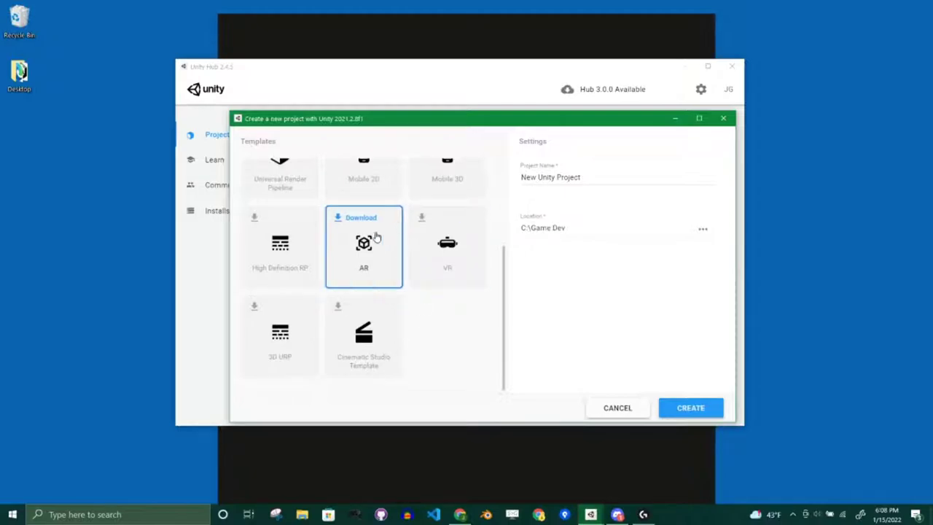
{"action": "scroll", "coordinate": [397, 289], "scroll_direction": "up", "scroll_amount": 3}
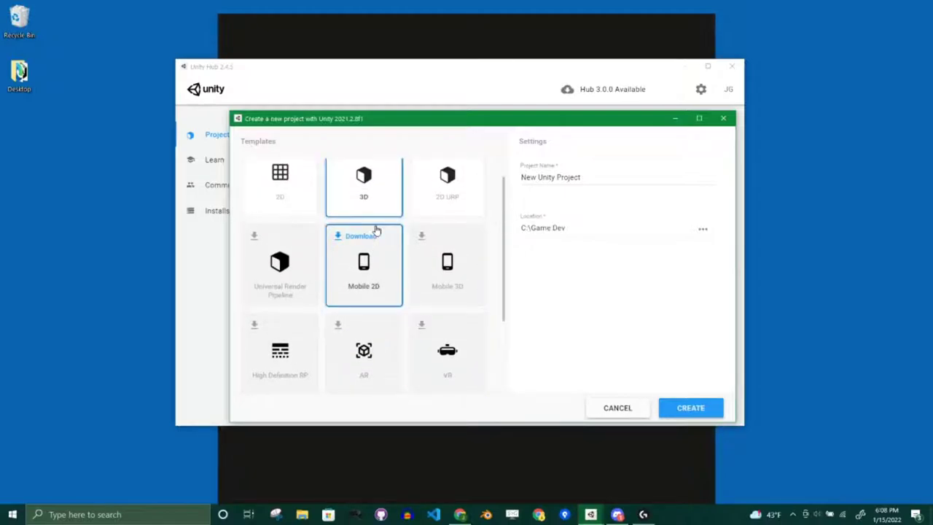
{"action": "scroll", "coordinate": [379, 240], "scroll_direction": "up", "scroll_amount": 1}
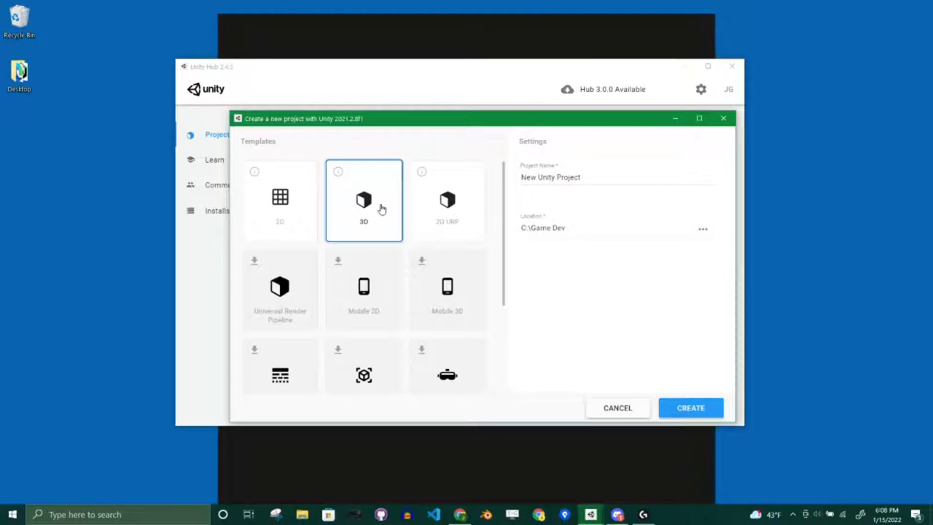
{"action": "scroll", "coordinate": [447, 244], "scroll_direction": "down", "scroll_amount": 2}
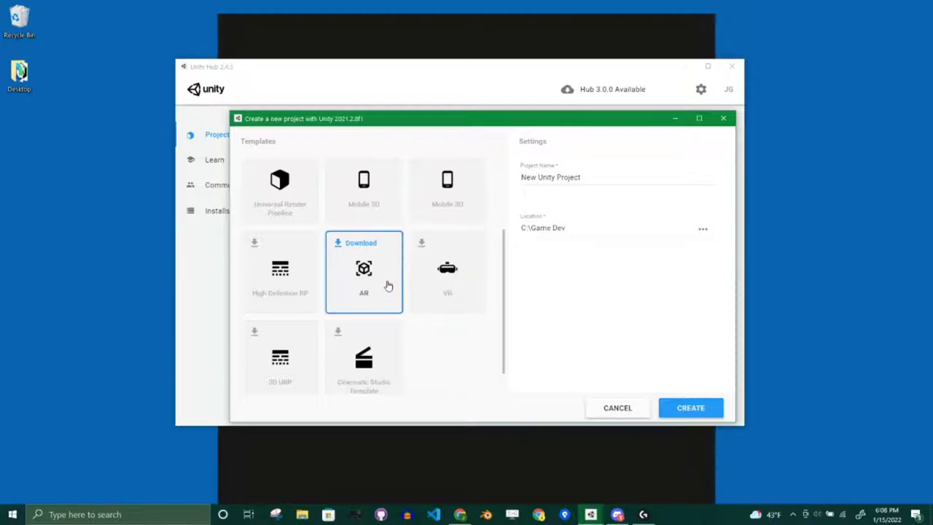
{"action": "scroll", "coordinate": [401, 270], "scroll_direction": "up", "scroll_amount": 3}
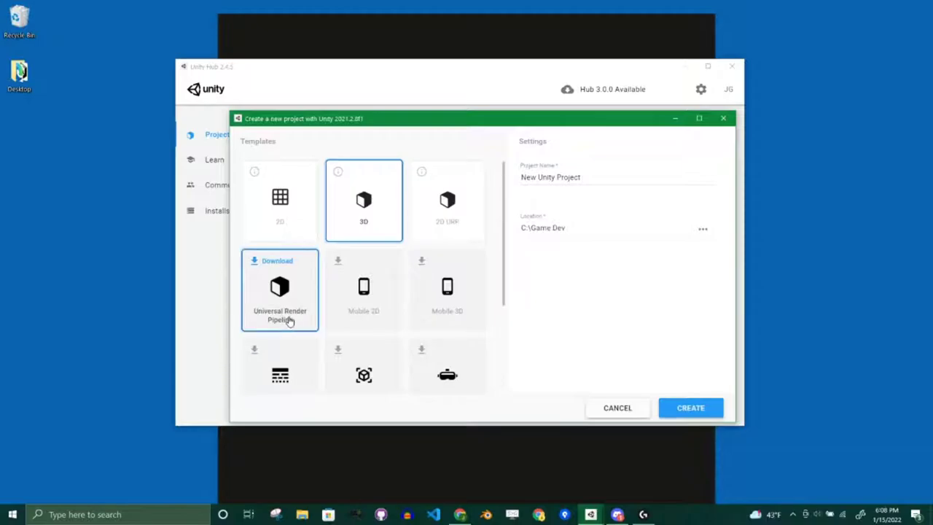
{"action": "scroll", "coordinate": [289, 321], "scroll_direction": "down", "scroll_amount": 3}
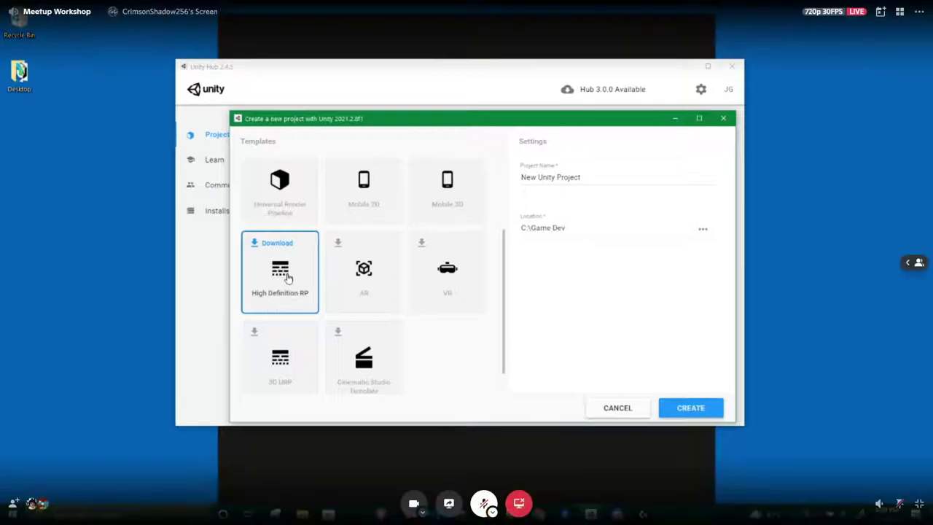
{"action": "scroll", "coordinate": [297, 282], "scroll_direction": "up", "scroll_amount": 1}
{"action": "scroll", "coordinate": [297, 282], "scroll_direction": "up", "scroll_amount": 3}
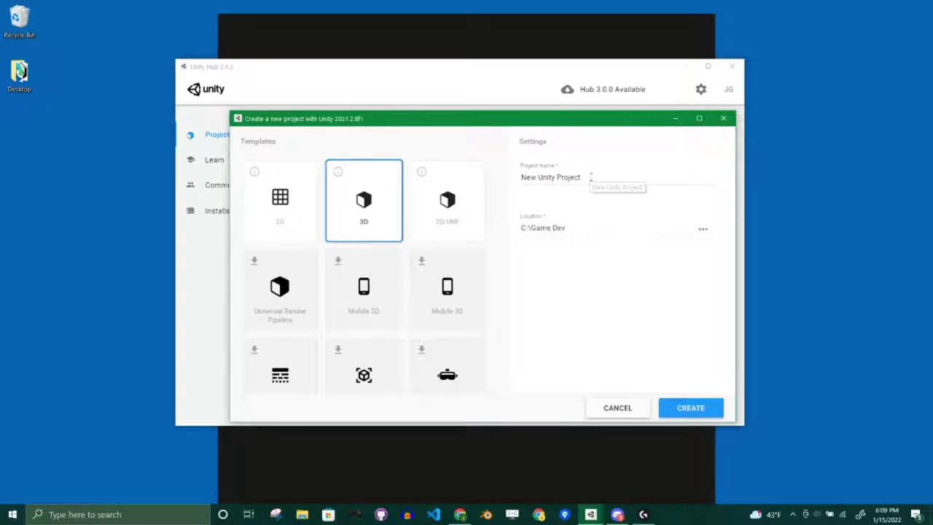
Rename the new project to 'Not Flappy Bird' and create it
{"action": "left_click_drag", "start_coordinate": [586, 178], "coordinate": [520, 177]}
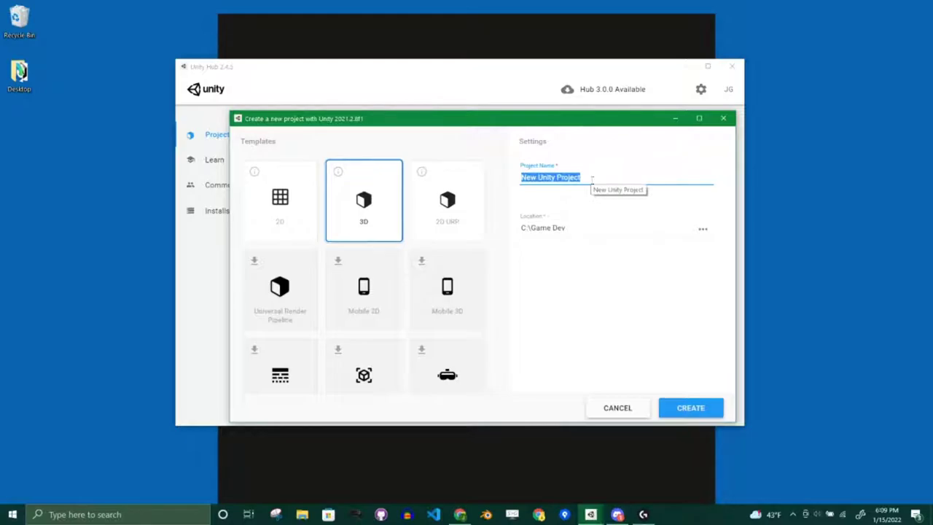
{"action": "type", "text": "Flappy"}
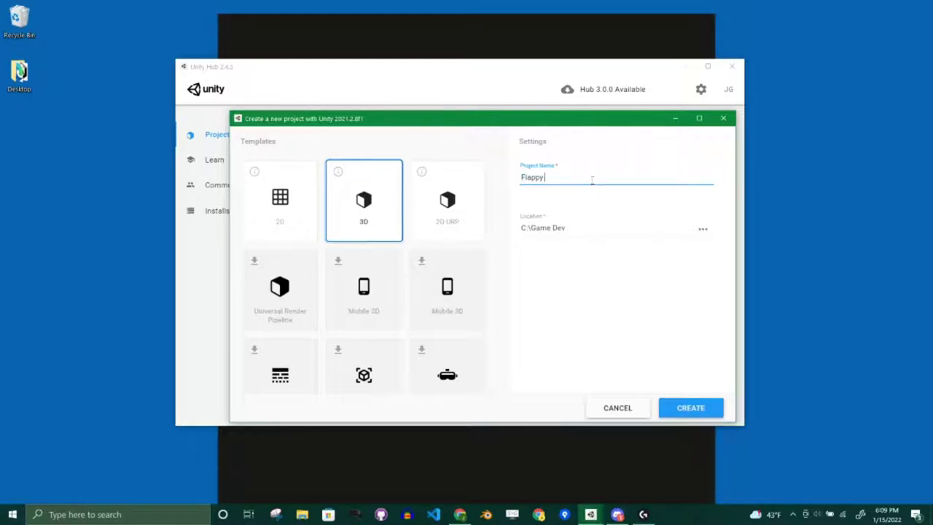
{"action": "type", "text": " Bird"}
{"action": "key", "text": "Home"}
{"action": "type", "text": "Not"}
{"action": "left_click", "coordinate": [694, 409]}
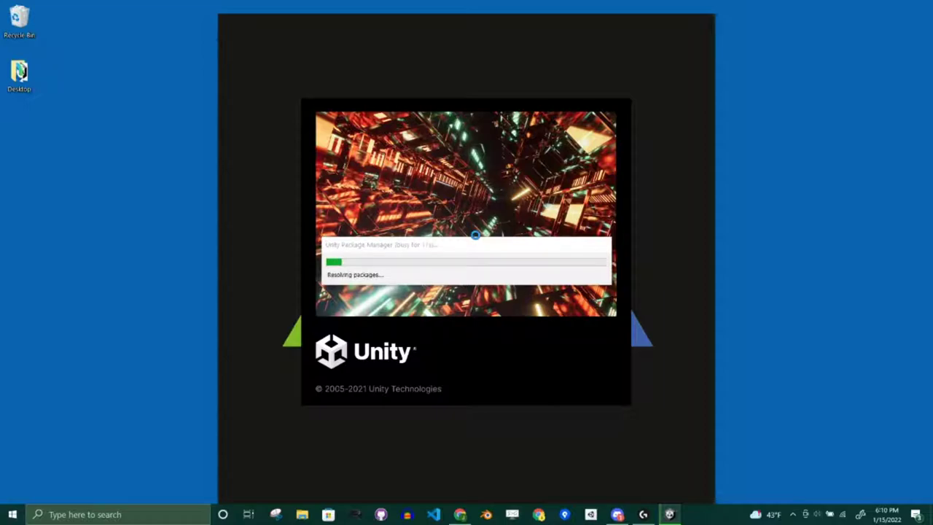
Move the package-resolving progress window slightly while the project finishes loading
{"action": "left_click", "coordinate": [460, 249]}
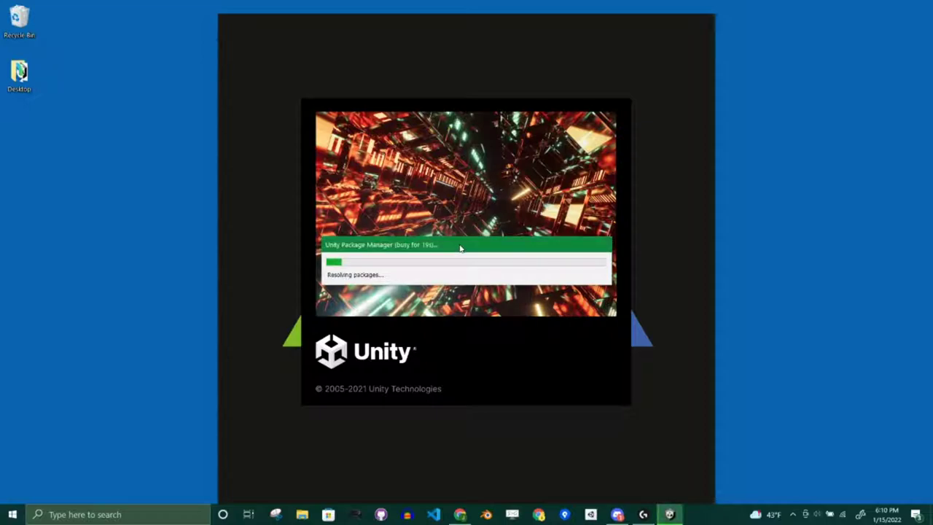
{"action": "left_click_drag", "start_coordinate": [460, 248], "coordinate": [456, 243]}
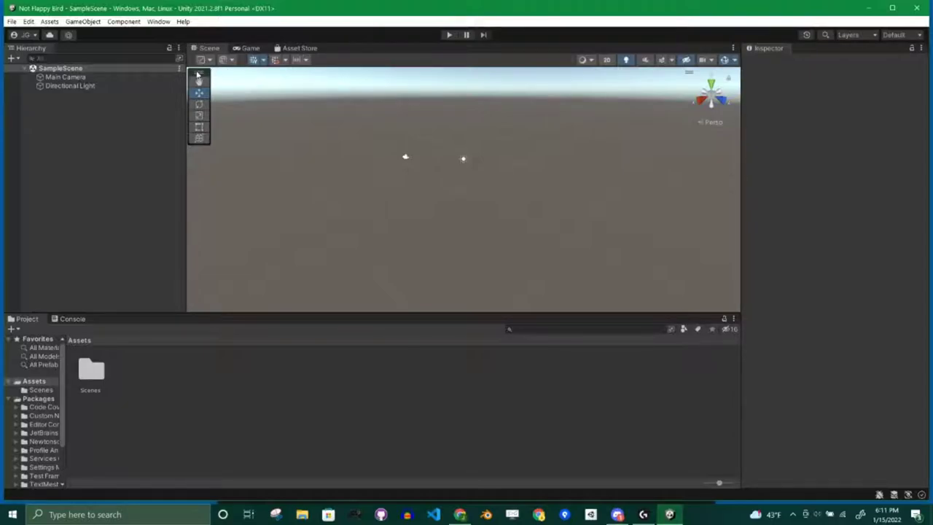
Float and reposition the Tools, snapping and orientation overlays, then narrow the Inspector to widen the Scene view
{"action": "left_click_drag", "start_coordinate": [197, 75], "coordinate": [240, 104]}
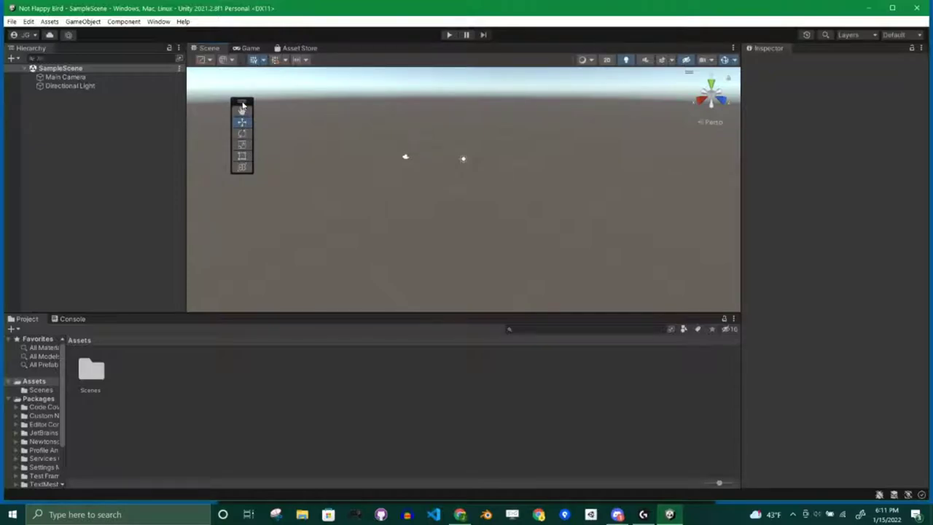
{"action": "left_click_drag", "start_coordinate": [242, 102], "coordinate": [360, 62]}
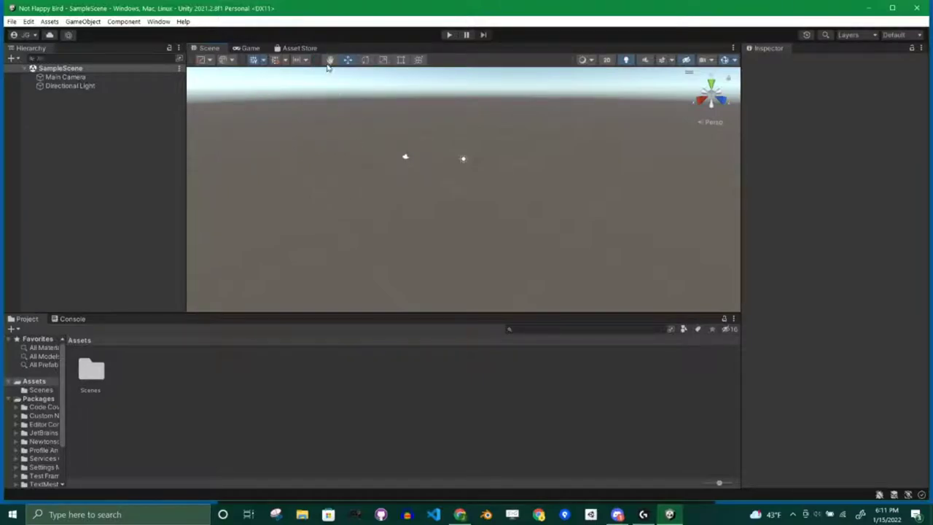
{"action": "left_click_drag", "start_coordinate": [321, 60], "coordinate": [200, 88]}
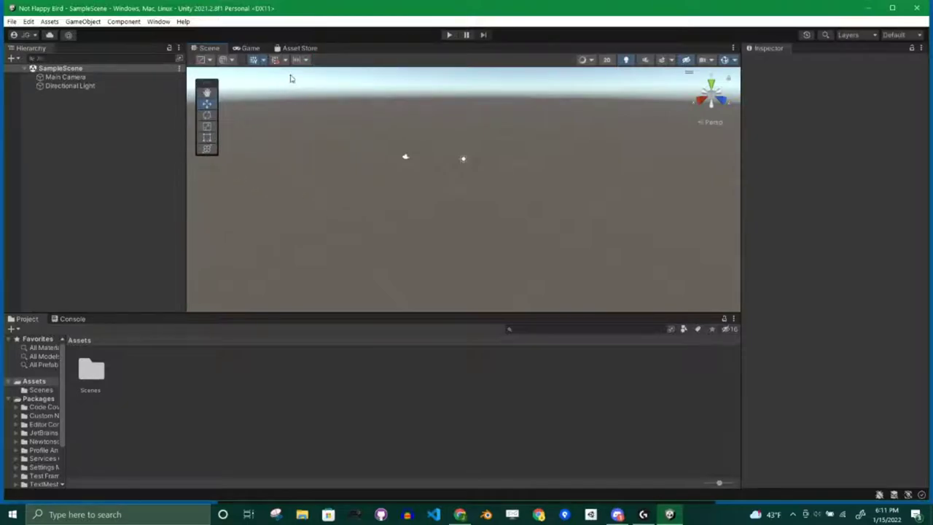
{"action": "left_click_drag", "start_coordinate": [248, 60], "coordinate": [274, 67]}
{"action": "mouse_move", "coordinate": [688, 72]}
{"action": "left_mouse_down"}
{"action": "mouse_move", "coordinate": [505, 192]}
{"action": "mouse_move", "coordinate": [375, 232]}
{"action": "mouse_move", "coordinate": [327, 229]}
{"action": "mouse_move", "coordinate": [685, 81]}
{"action": "left_mouse_up"}
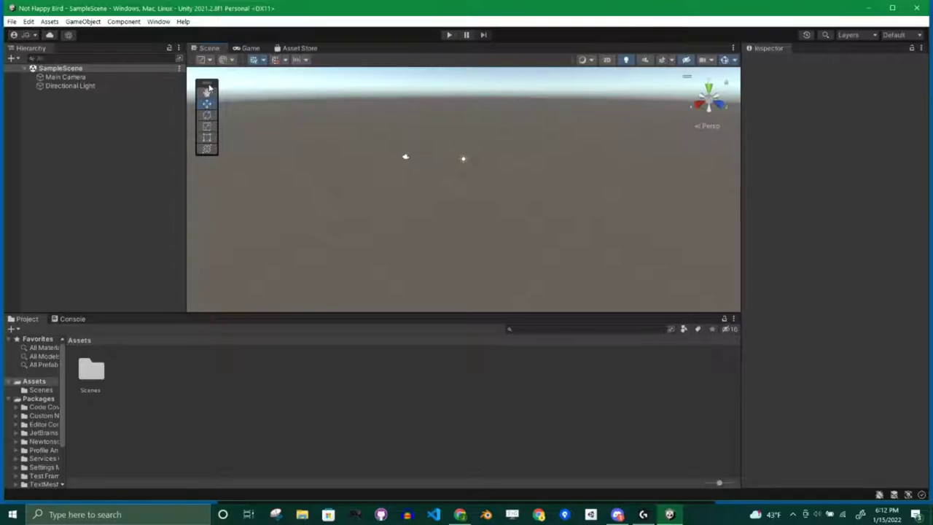
{"action": "left_click_drag", "start_coordinate": [210, 87], "coordinate": [207, 83]}
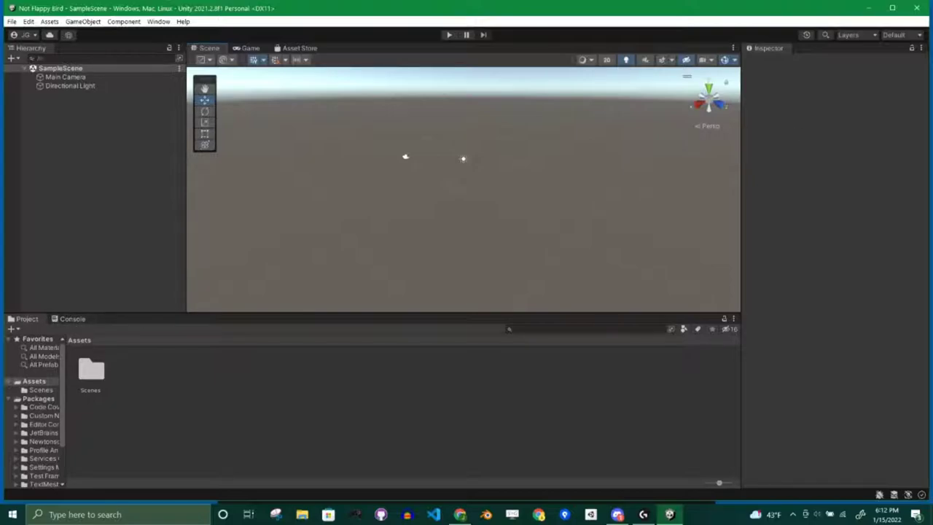
{"action": "left_click_drag", "start_coordinate": [742, 242], "coordinate": [718, 230]}
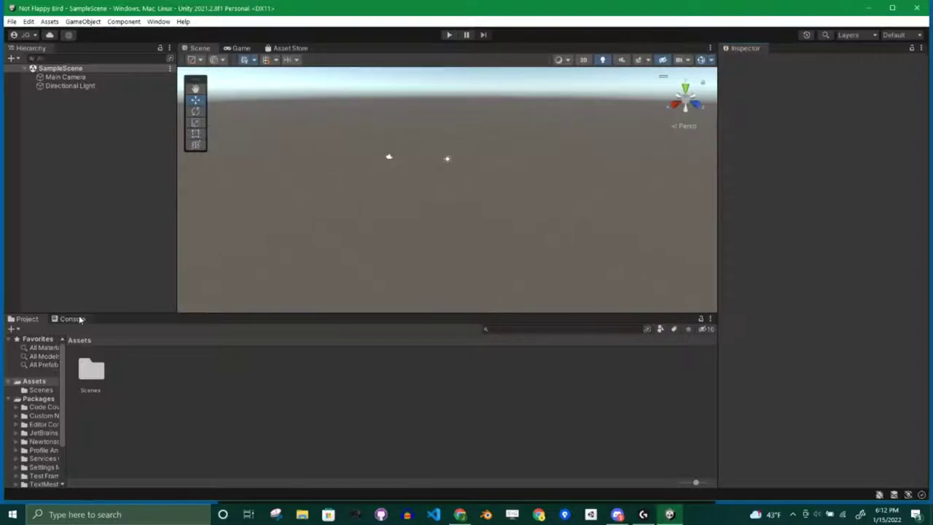
Pull the Console into a floating window, resize it, and dock it beside the Project panel
{"action": "left_click_drag", "start_coordinate": [80, 319], "coordinate": [443, 173]}
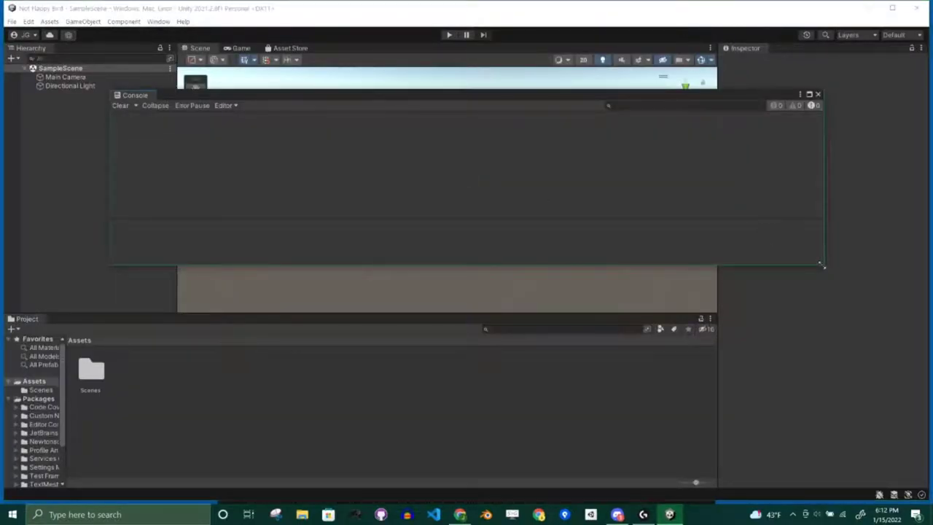
{"action": "left_click_drag", "start_coordinate": [823, 264], "coordinate": [551, 371]}
{"action": "left_click_drag", "start_coordinate": [270, 98], "coordinate": [159, 326]}
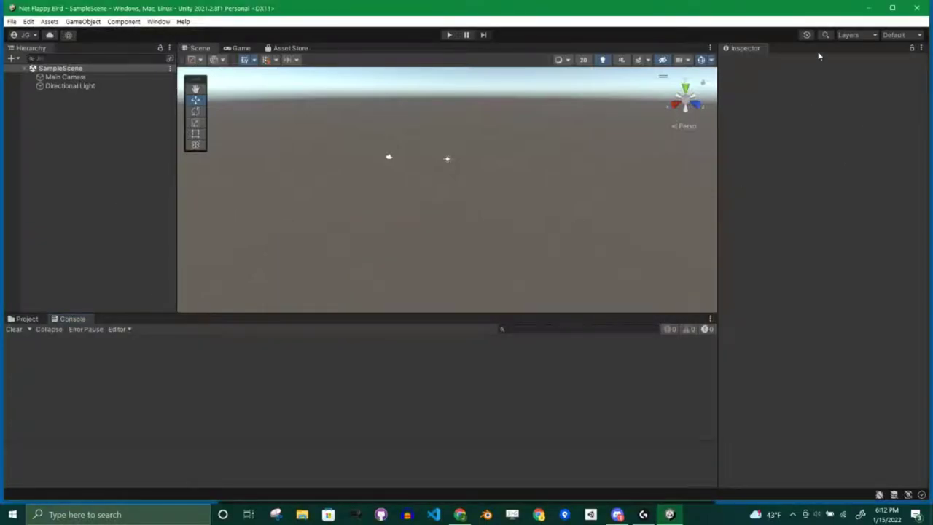
Switch the editor window layout to 2 by 3
{"action": "left_click", "coordinate": [903, 35]}
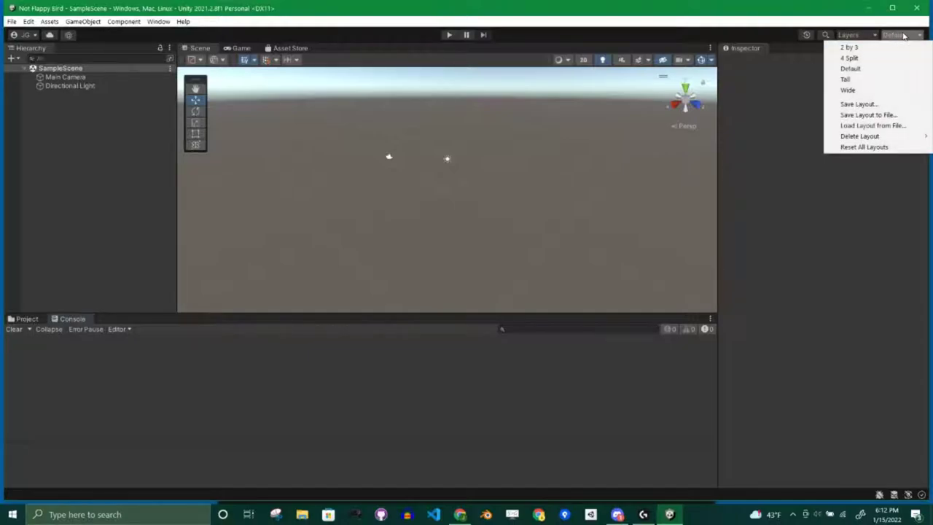
{"action": "left_click", "coordinate": [787, 231]}
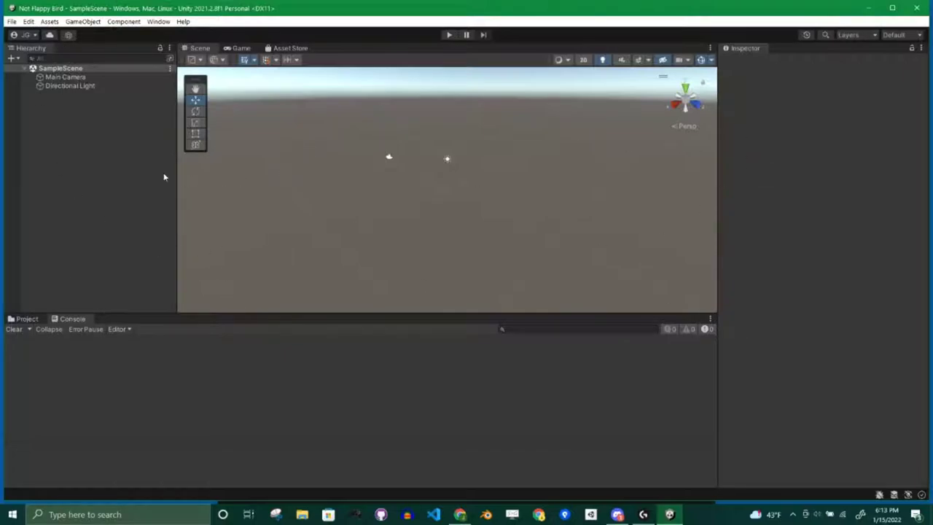
{"action": "left_click", "coordinate": [896, 35]}
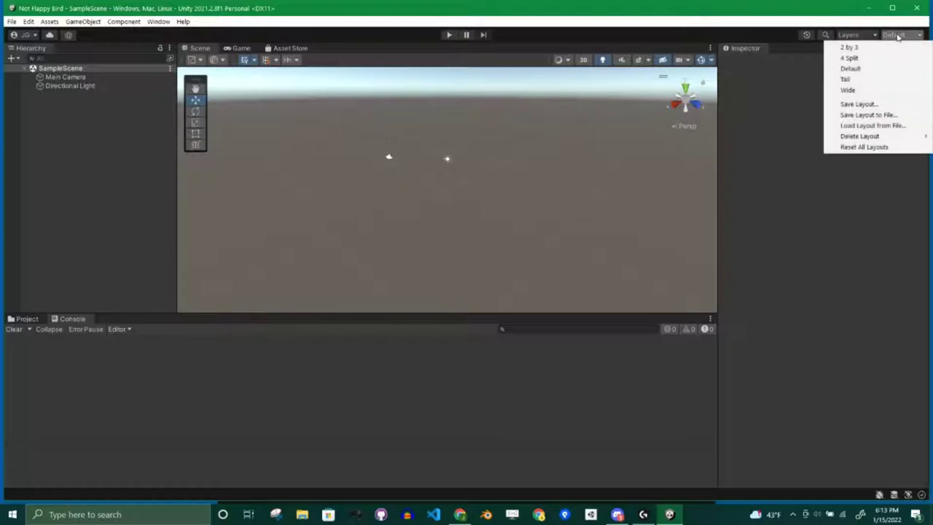
{"action": "left_click", "coordinate": [849, 47]}
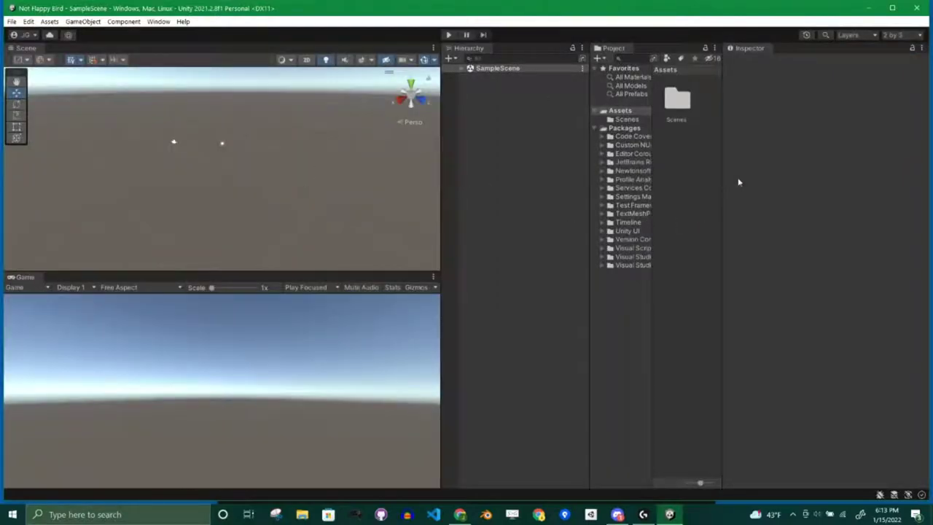
Restore the Default window layout
{"action": "left_click", "coordinate": [893, 35]}
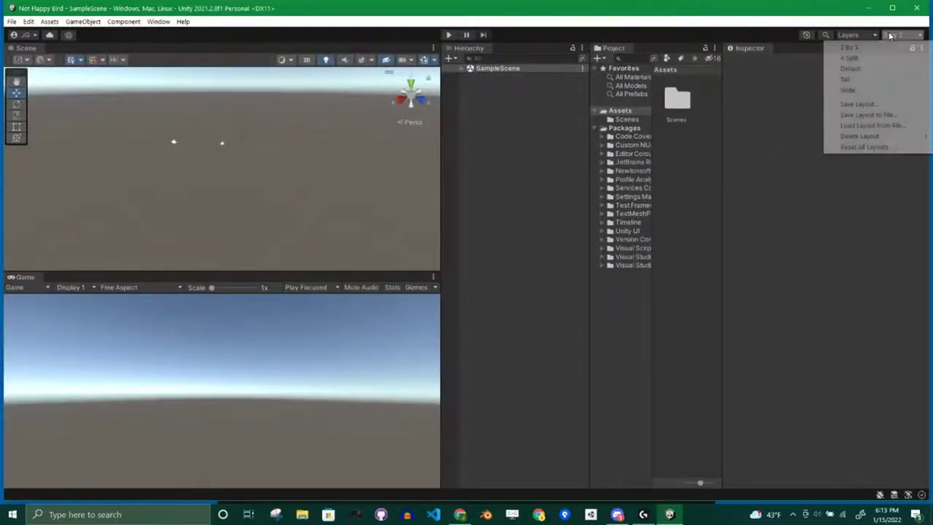
{"action": "left_click", "coordinate": [863, 69]}
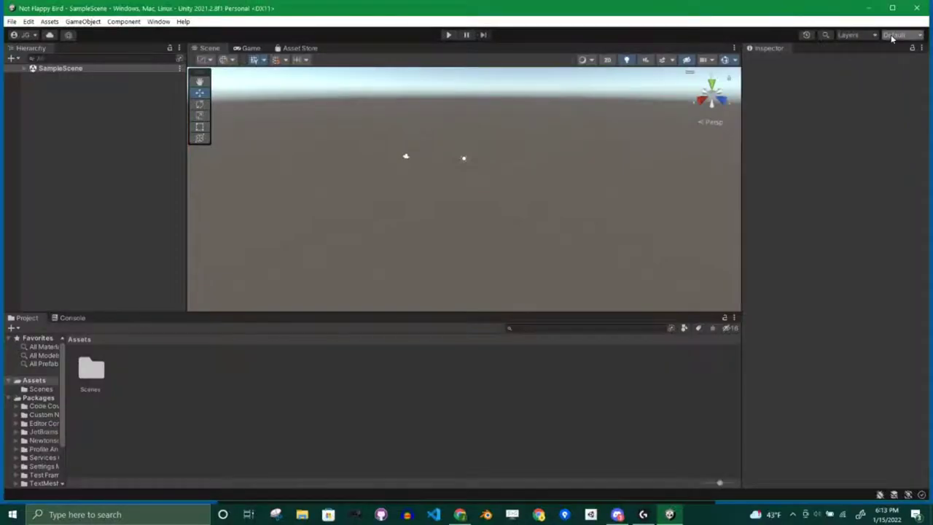
{"action": "left_click", "coordinate": [900, 34]}
{"action": "left_click", "coordinate": [860, 72]}
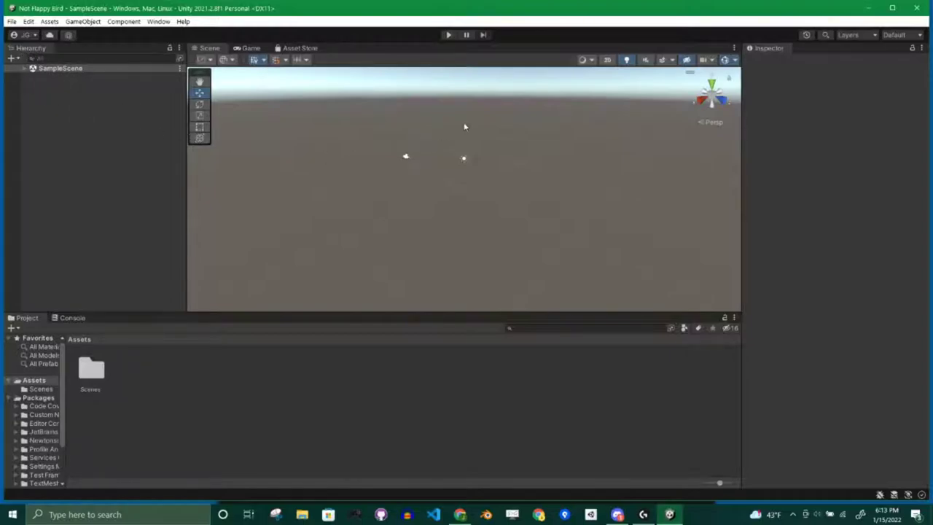
{"action": "left_click", "coordinate": [24, 68]}
{"action": "left_click", "coordinate": [61, 78]}
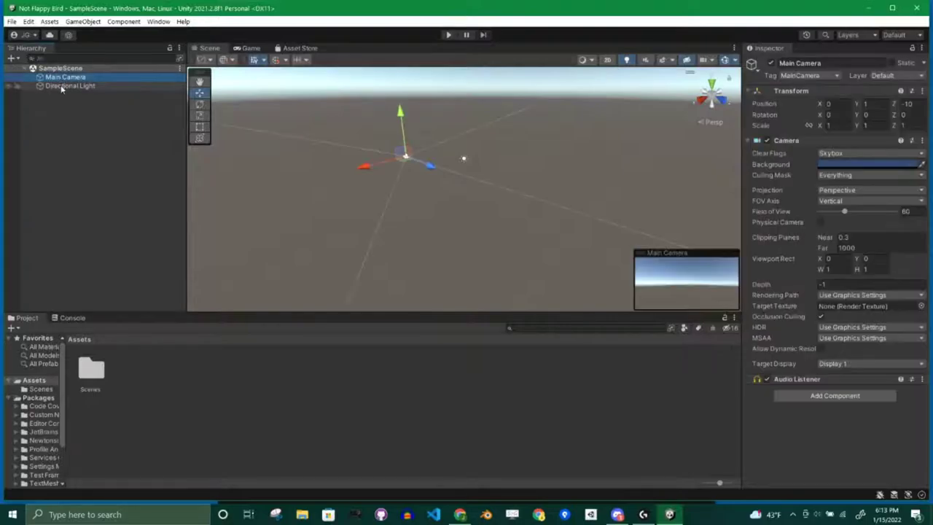
{"action": "left_click", "coordinate": [62, 87]}
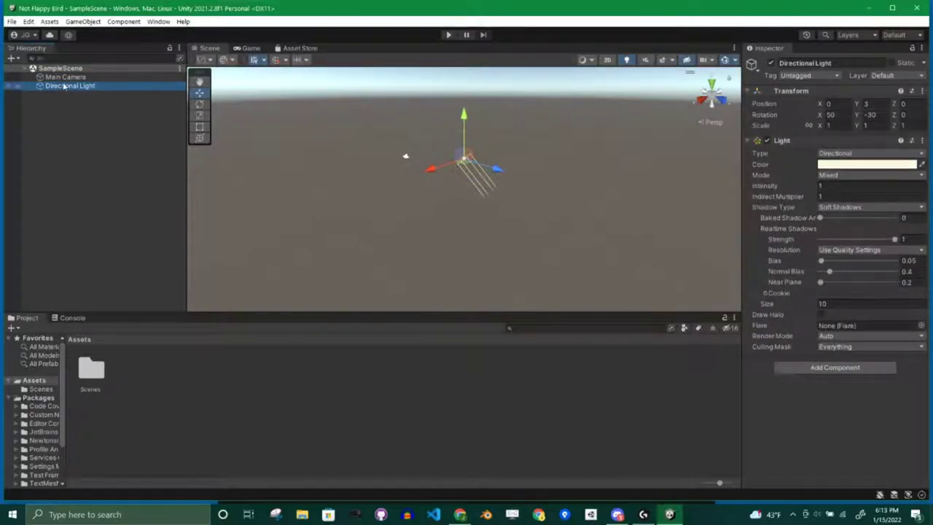
{"action": "left_click", "coordinate": [63, 77]}
{"action": "left_click", "coordinate": [63, 86]}
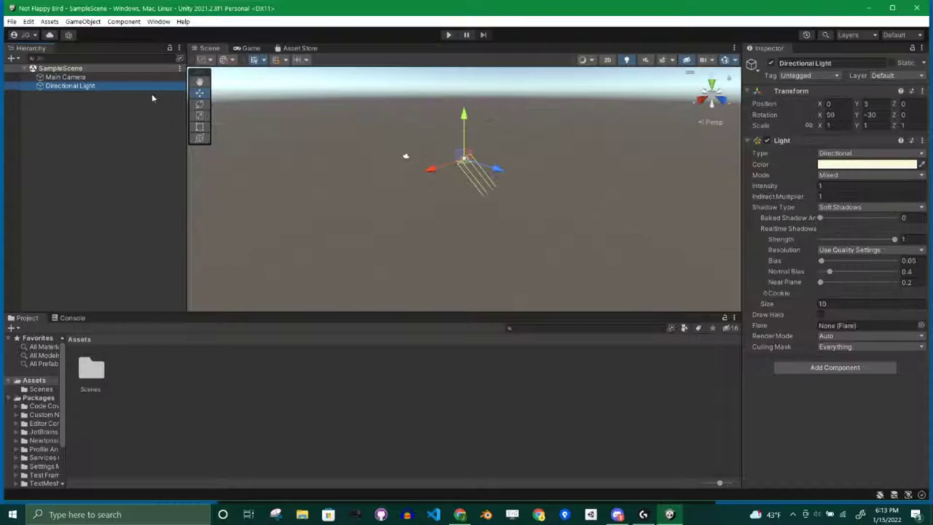
{"action": "left_click", "coordinate": [66, 78]}
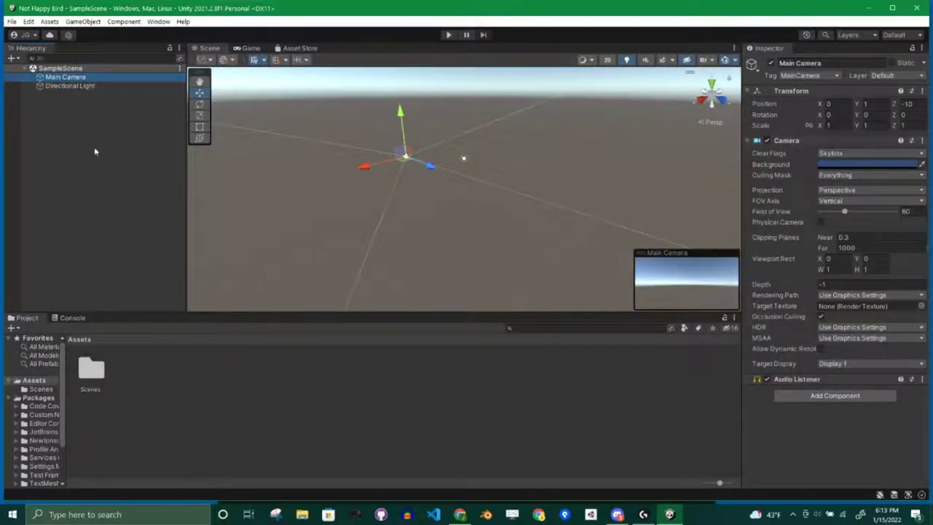
{"action": "left_click", "coordinate": [64, 86]}
{"action": "left_click", "coordinate": [65, 78]}
{"action": "left_click", "coordinate": [249, 48]}
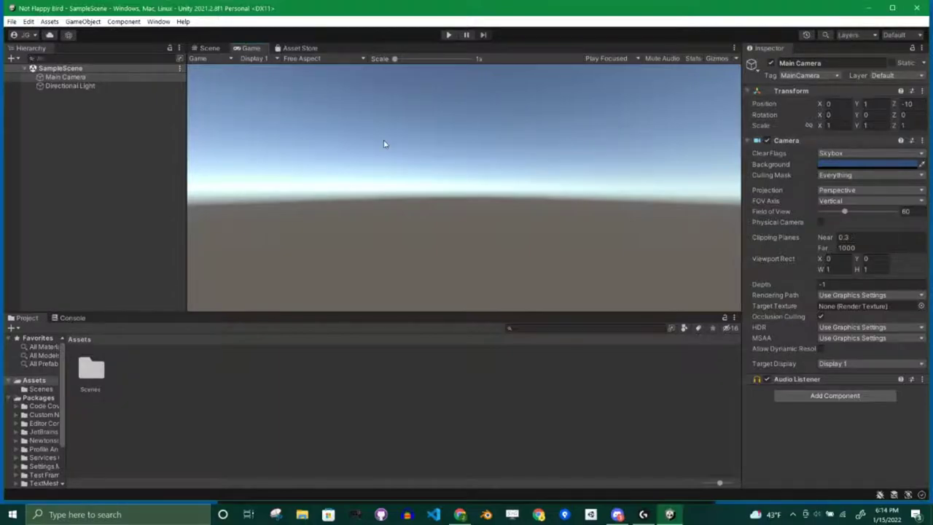
{"action": "left_click", "coordinate": [209, 48]}
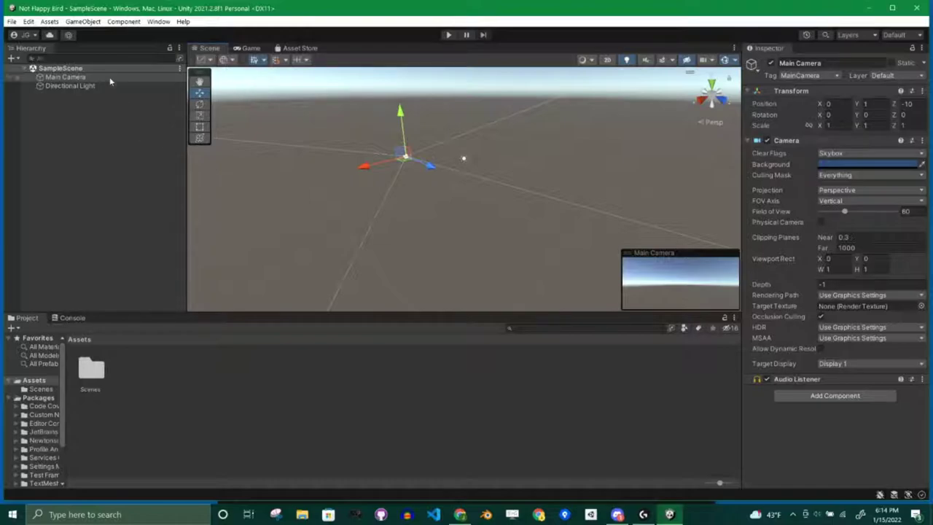
{"action": "left_click", "coordinate": [64, 86]}
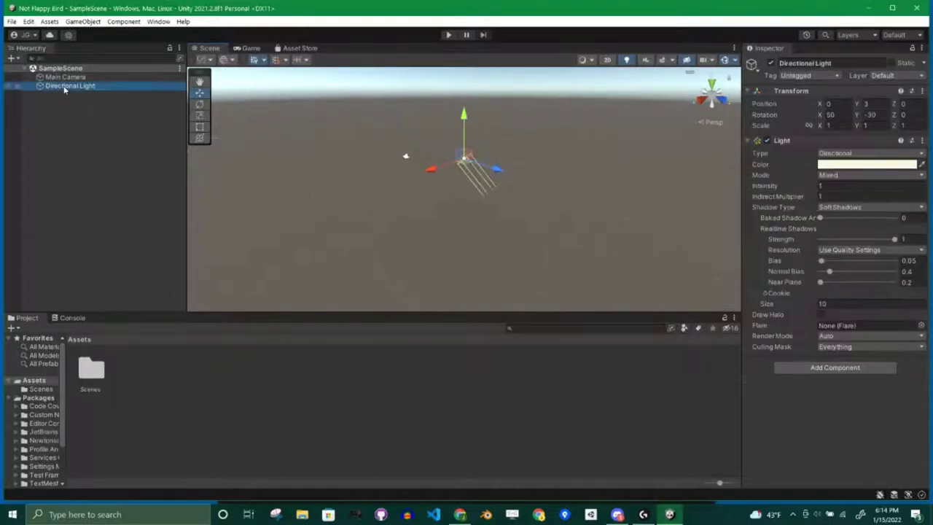
{"action": "left_click", "coordinate": [64, 76]}
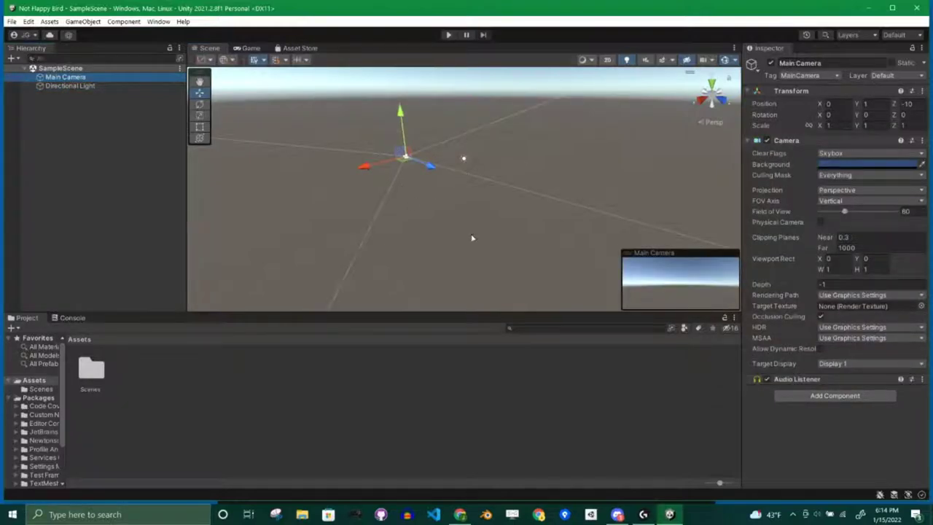
{"action": "left_click", "coordinate": [64, 86]}
{"action": "left_click", "coordinate": [64, 77]}
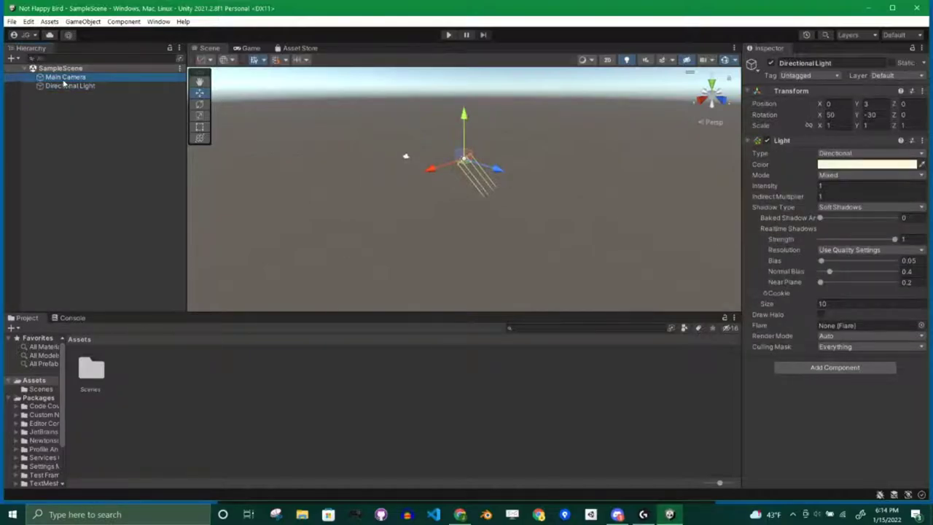
{"action": "left_click", "coordinate": [66, 86]}
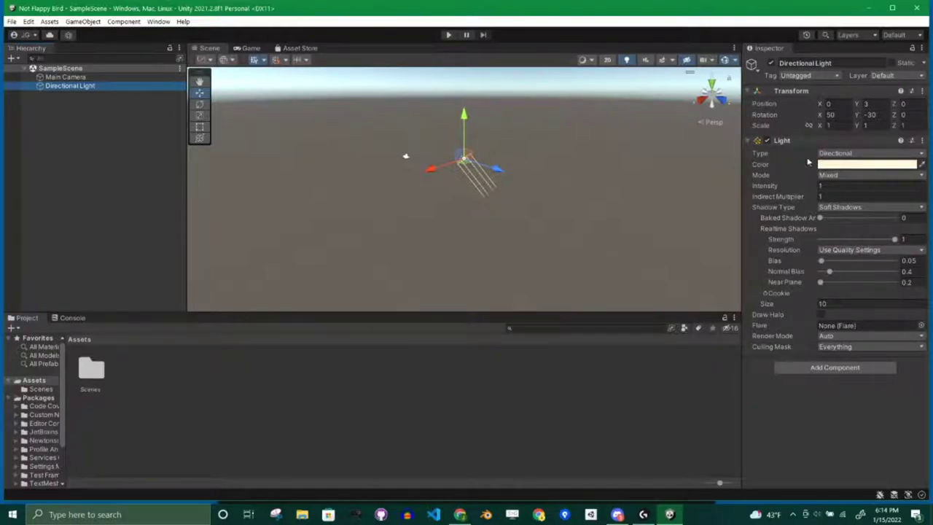
{"action": "left_click", "coordinate": [67, 77]}
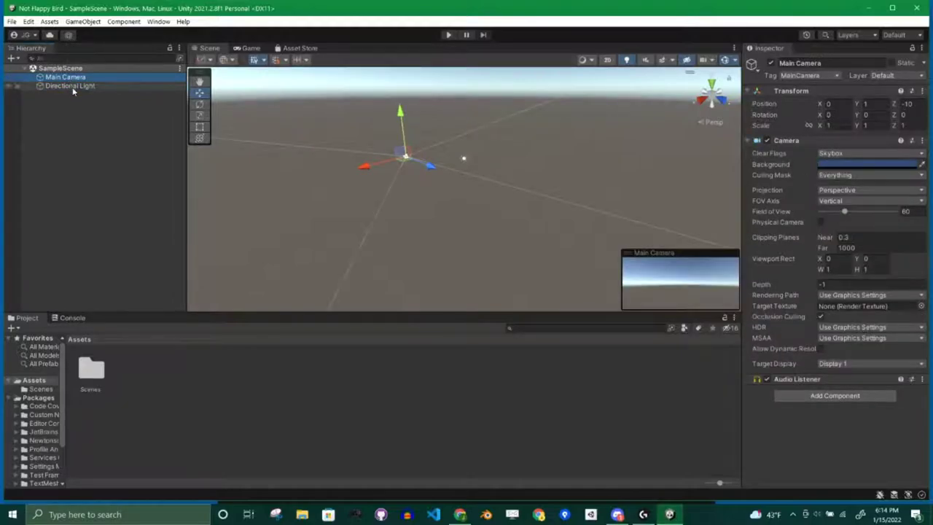
{"action": "left_click", "coordinate": [72, 86]}
{"action": "left_click", "coordinate": [76, 77]}
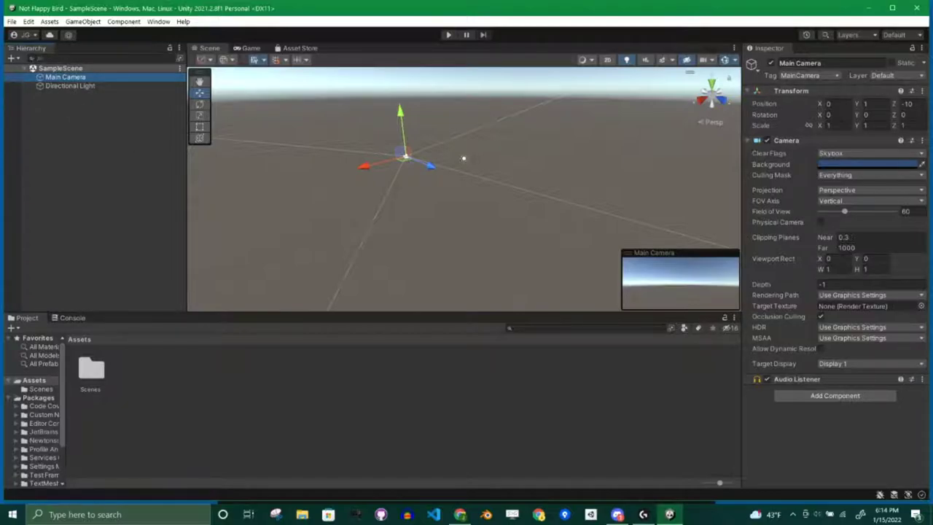
{"action": "left_click", "coordinate": [65, 87]}
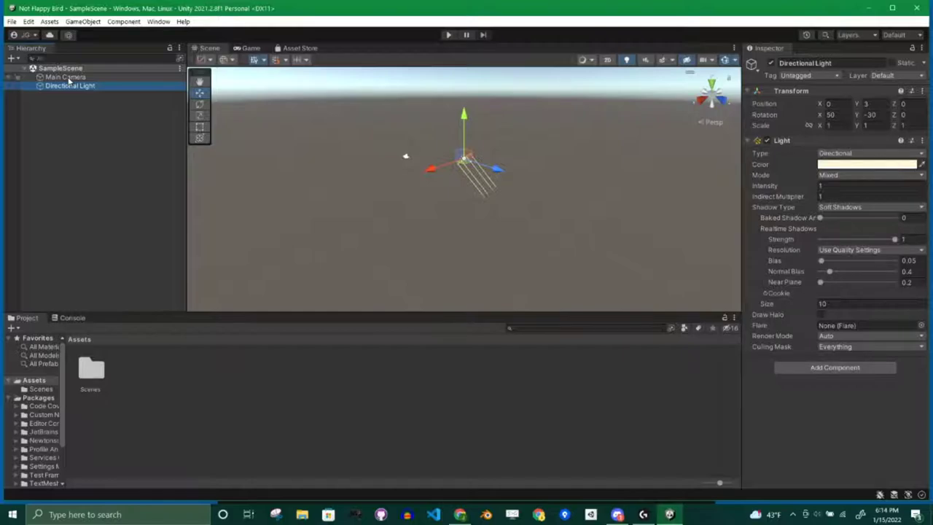
{"action": "left_click", "coordinate": [67, 77]}
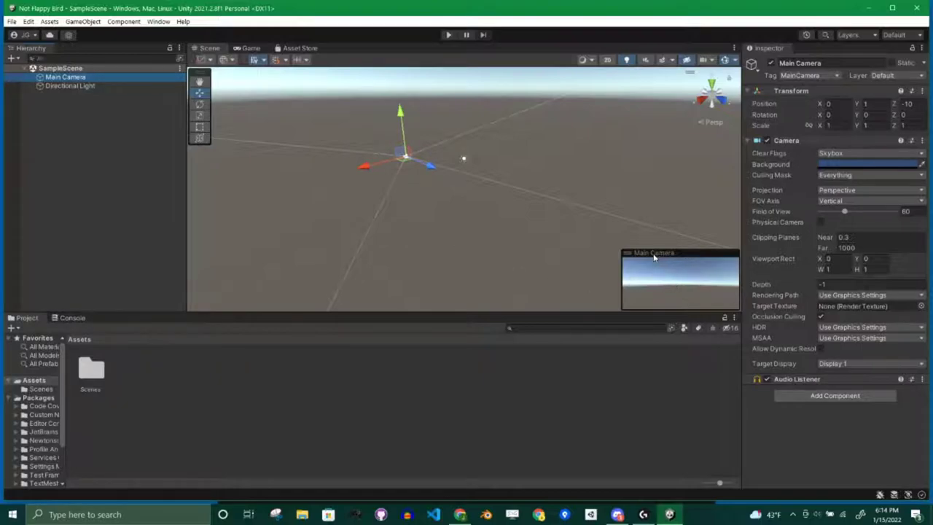
Move the Main Camera preview up to the Scene view's upper right and check its Clear Flags
{"action": "mouse_move", "coordinate": [628, 259]}
{"action": "left_mouse_down"}
{"action": "mouse_move", "coordinate": [583, 206]}
{"action": "mouse_move", "coordinate": [525, 169]}
{"action": "mouse_move", "coordinate": [625, 248]}
{"action": "left_mouse_up"}
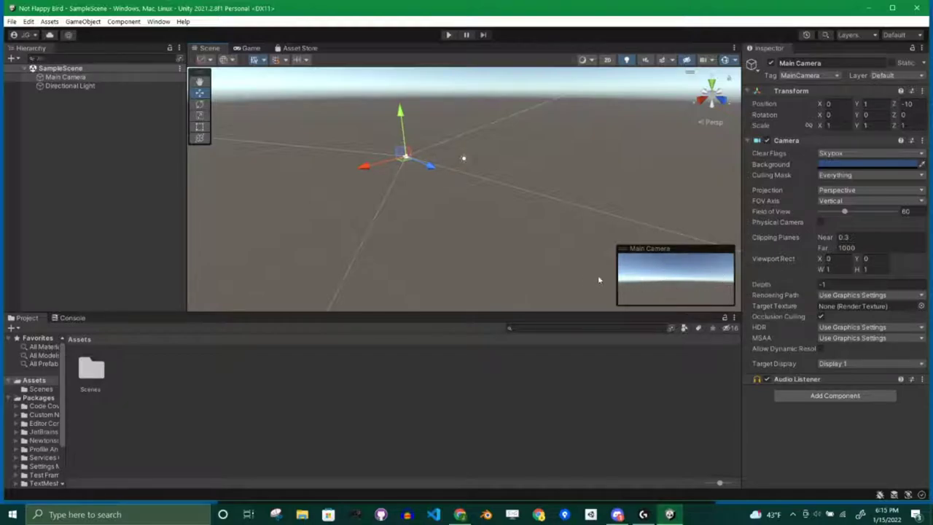
{"action": "left_click_drag", "start_coordinate": [669, 252], "coordinate": [663, 151]}
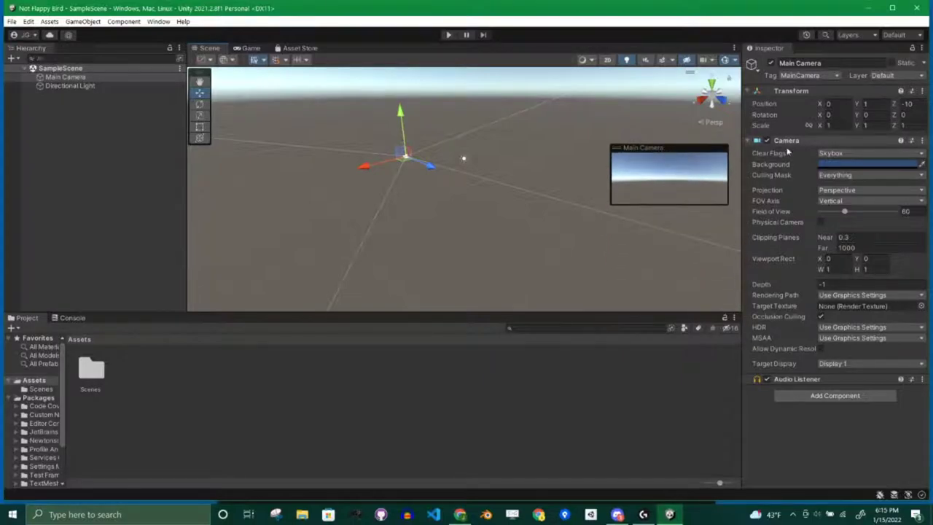
{"action": "left_click", "coordinate": [853, 153]}
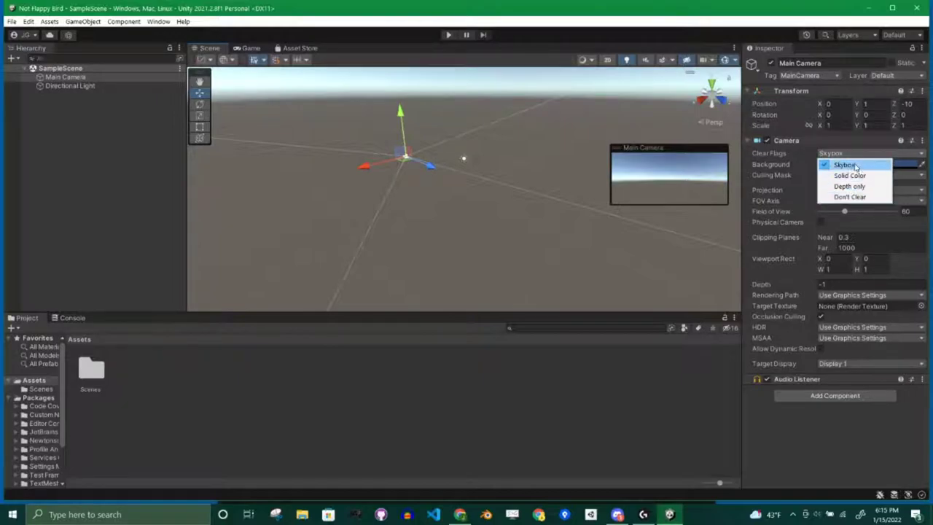
Set the Main Camera's Clear Flags to Solid Color with light-blue background 81DBFB
{"action": "left_click", "coordinate": [873, 154]}
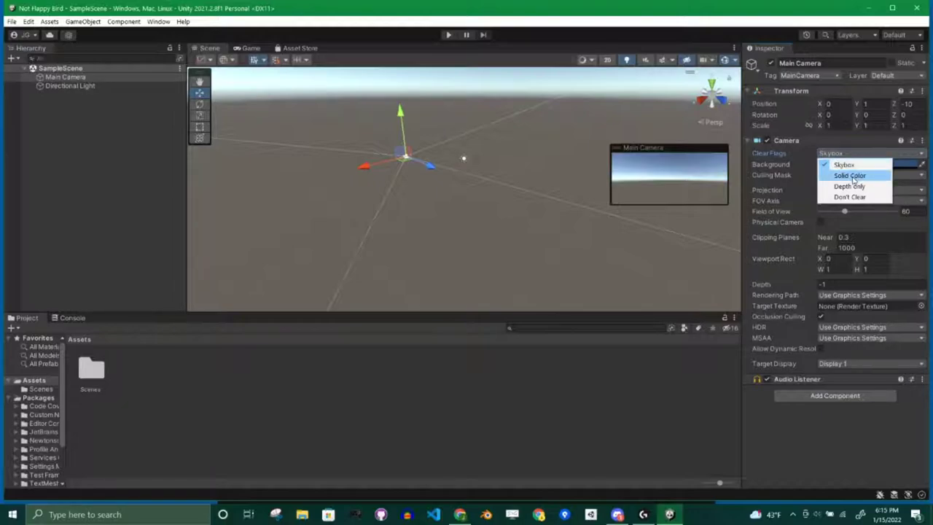
{"action": "left_click", "coordinate": [850, 177]}
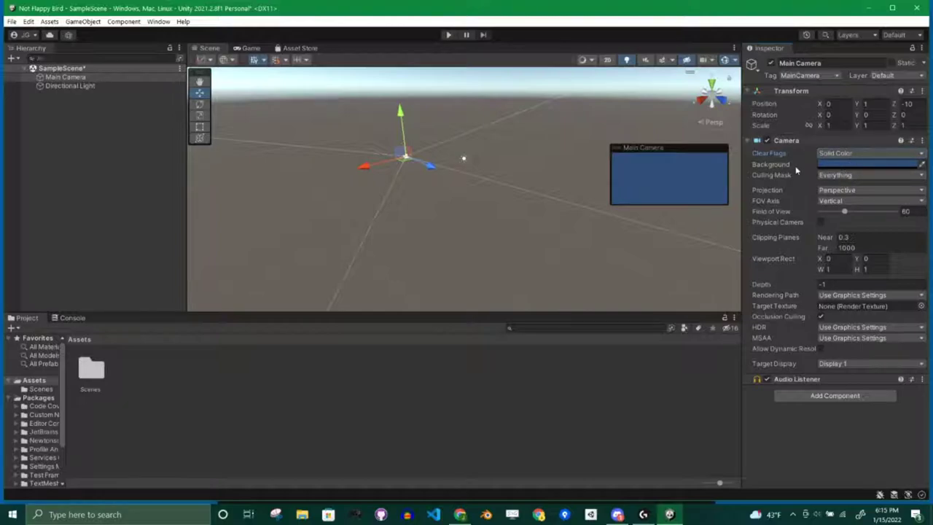
{"action": "left_click", "coordinate": [853, 166]}
{"action": "left_click_drag", "start_coordinate": [847, 211], "coordinate": [866, 204]}
{"action": "left_click", "coordinate": [815, 243]}
{"action": "left_click_drag", "start_coordinate": [815, 243], "coordinate": [815, 233]}
{"action": "left_click_drag", "start_coordinate": [888, 214], "coordinate": [865, 202]}
{"action": "left_click", "coordinate": [816, 244]}
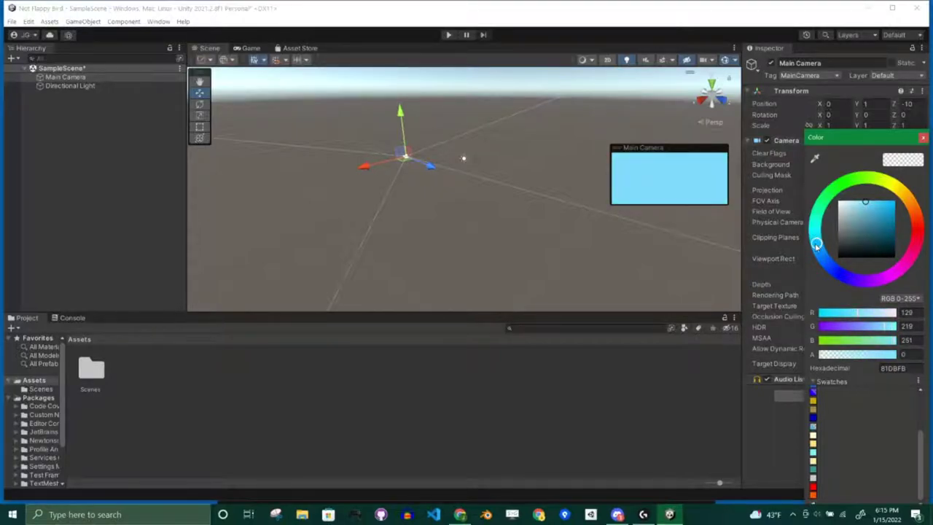
{"action": "left_click", "coordinate": [374, 20]}
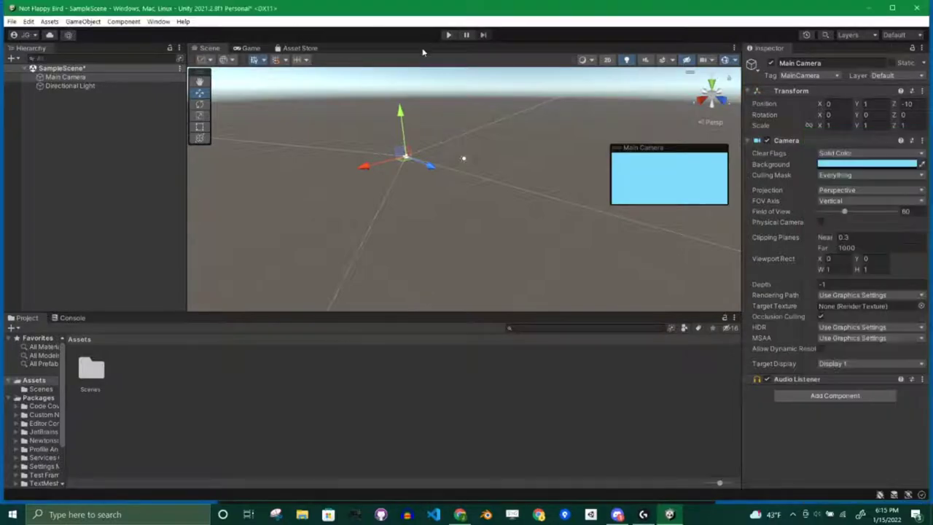
{"action": "left_click", "coordinate": [251, 49]}
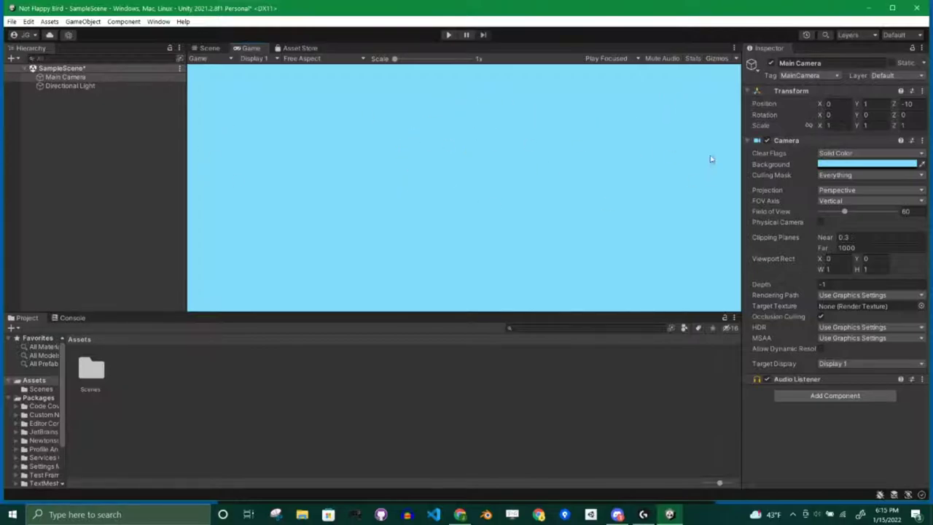
{"action": "left_click", "coordinate": [855, 155]}
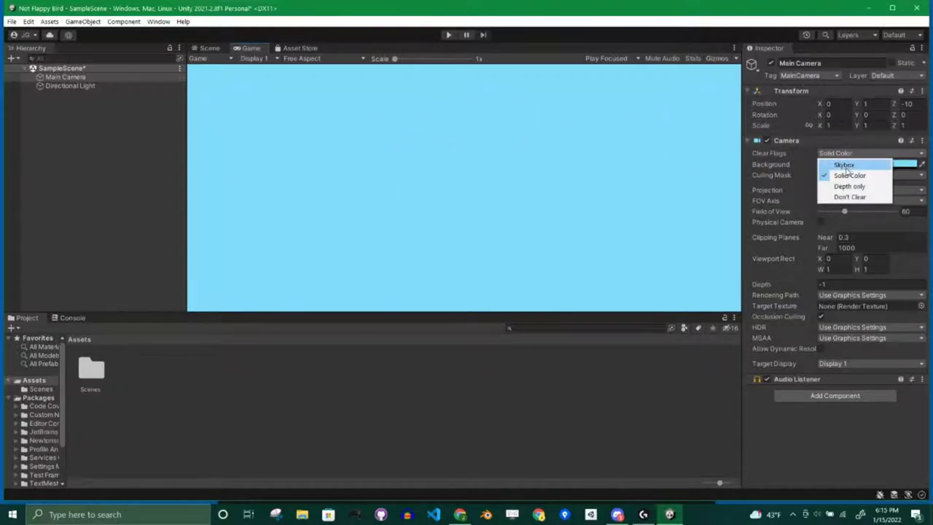
{"action": "left_click", "coordinate": [844, 165]}
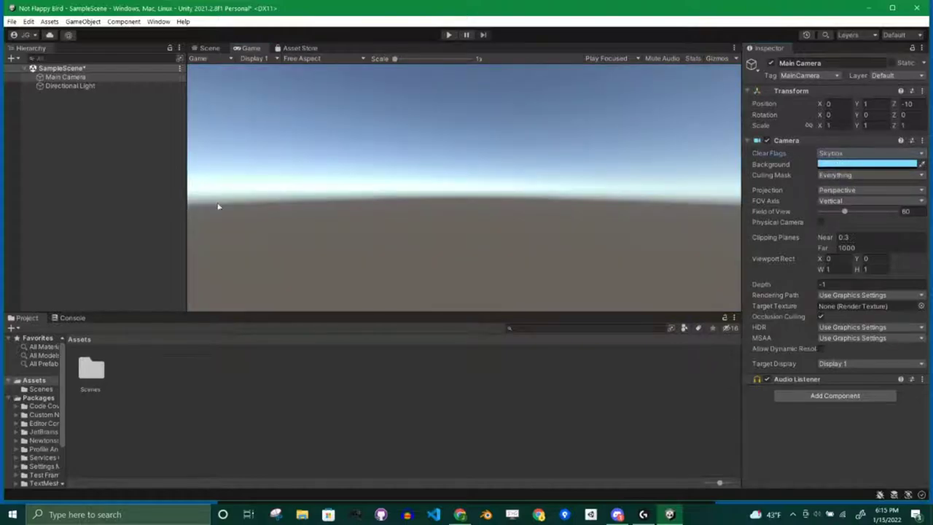
{"action": "left_click", "coordinate": [863, 154]}
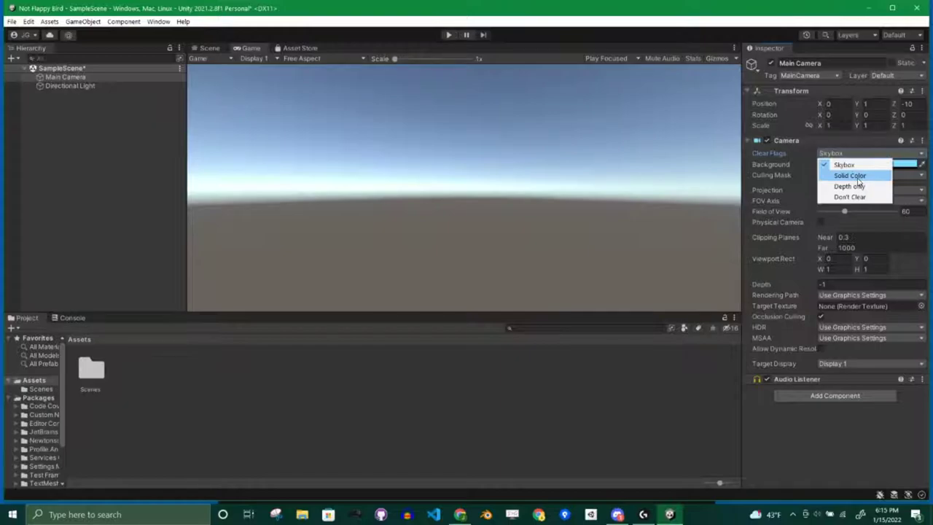
{"action": "left_click", "coordinate": [851, 175]}
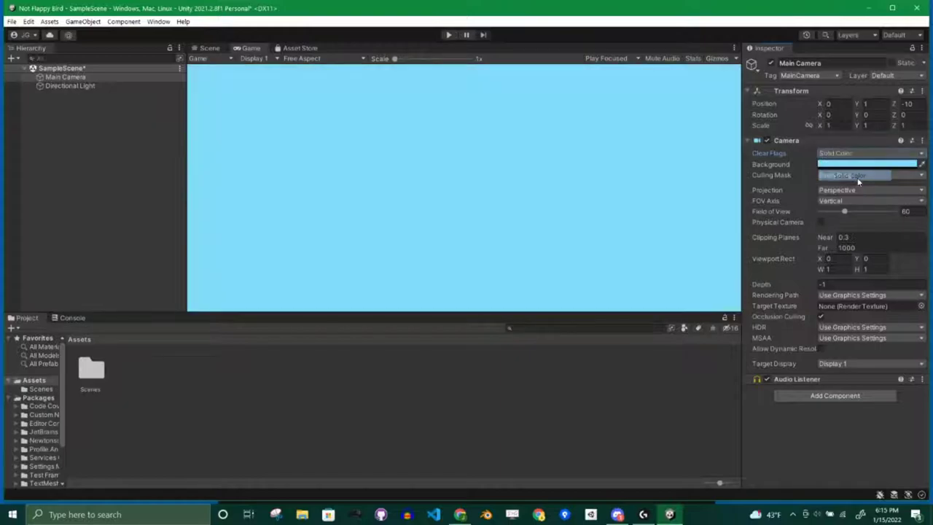
{"action": "left_click", "coordinate": [208, 48]}
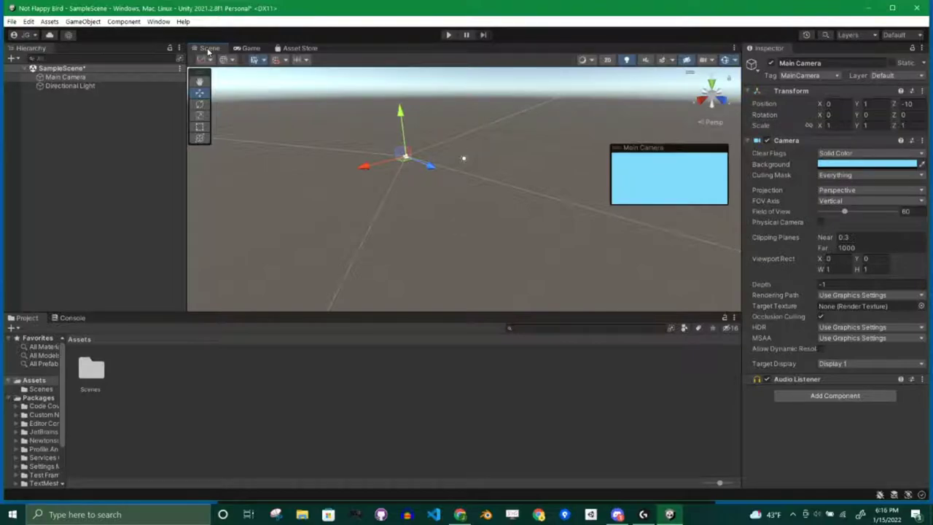
Move the camera preview back down and widen the Project panel's folder tree
{"action": "left_click_drag", "start_coordinate": [616, 150], "coordinate": [621, 239]}
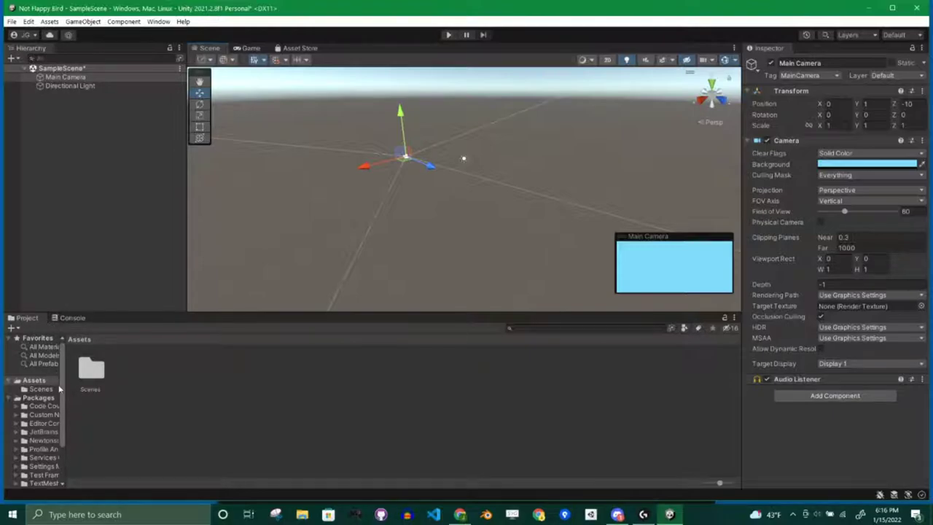
{"action": "left_click_drag", "start_coordinate": [65, 397], "coordinate": [156, 420]}
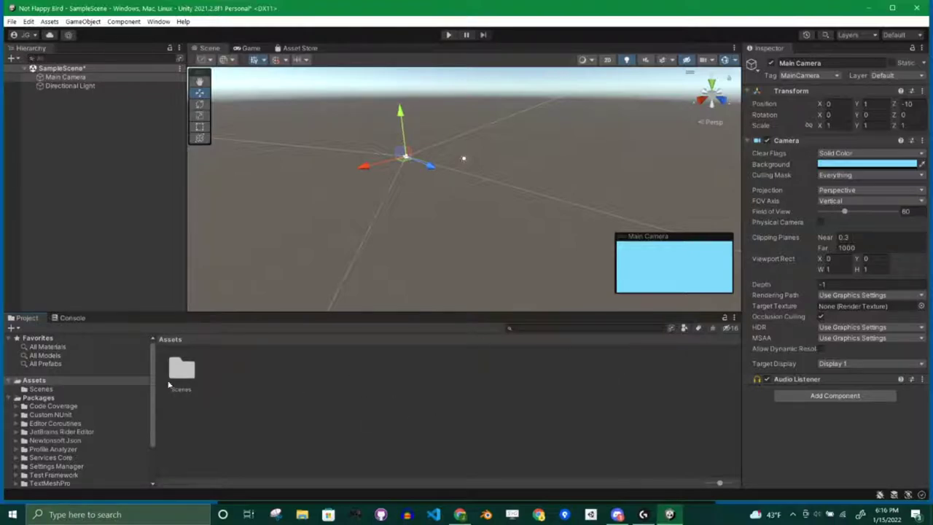
{"action": "scroll", "coordinate": [64, 405], "scroll_direction": "down", "scroll_amount": 2}
{"action": "scroll", "coordinate": [68, 416], "scroll_direction": "up", "scroll_amount": 2}
{"action": "double_click", "coordinate": [183, 374]}
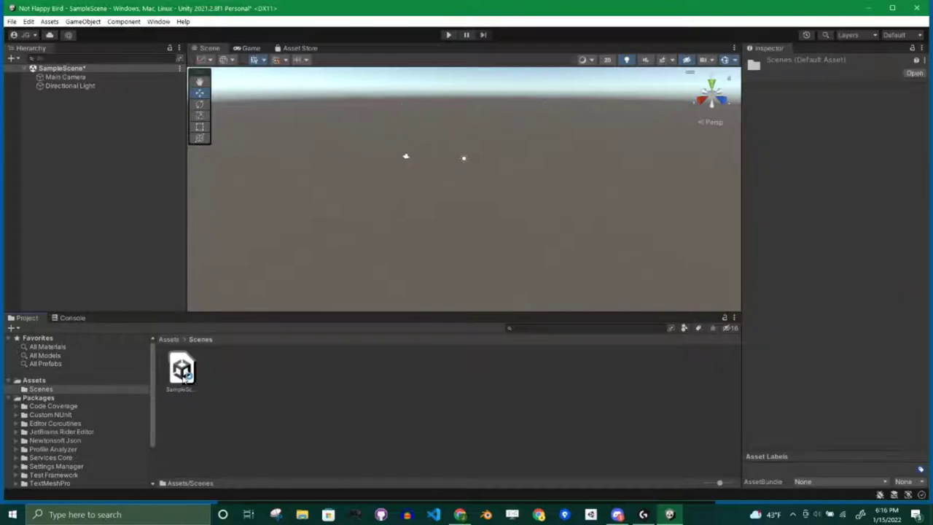
{"action": "left_click", "coordinate": [184, 375]}
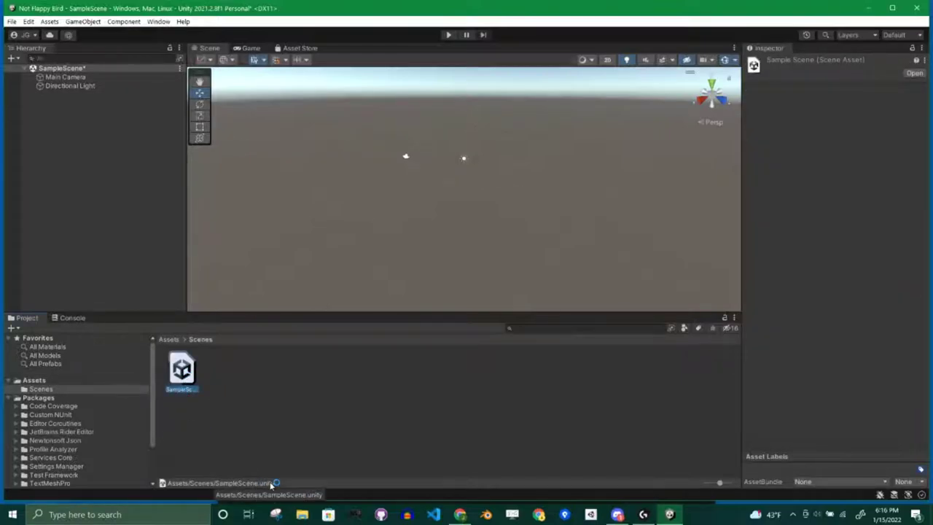
{"action": "left_click", "coordinate": [277, 412]}
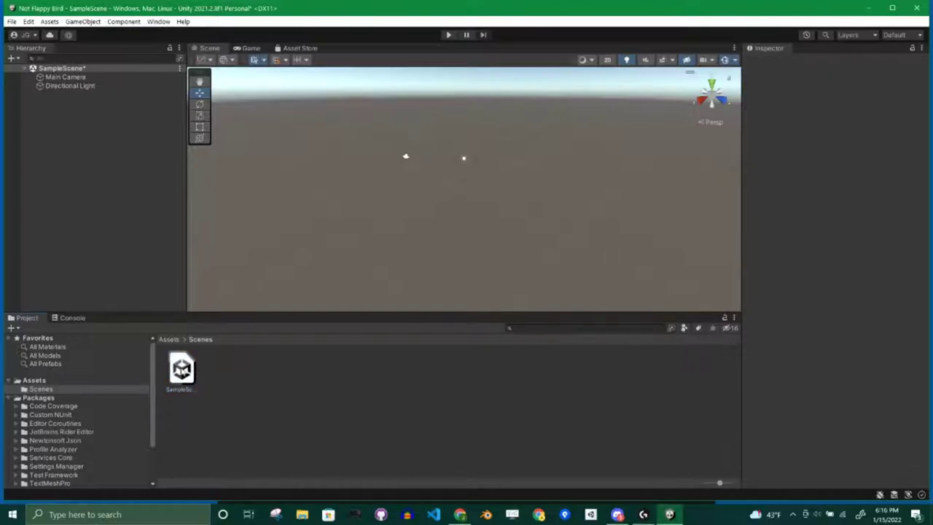
{"action": "double_click", "coordinate": [182, 370]}
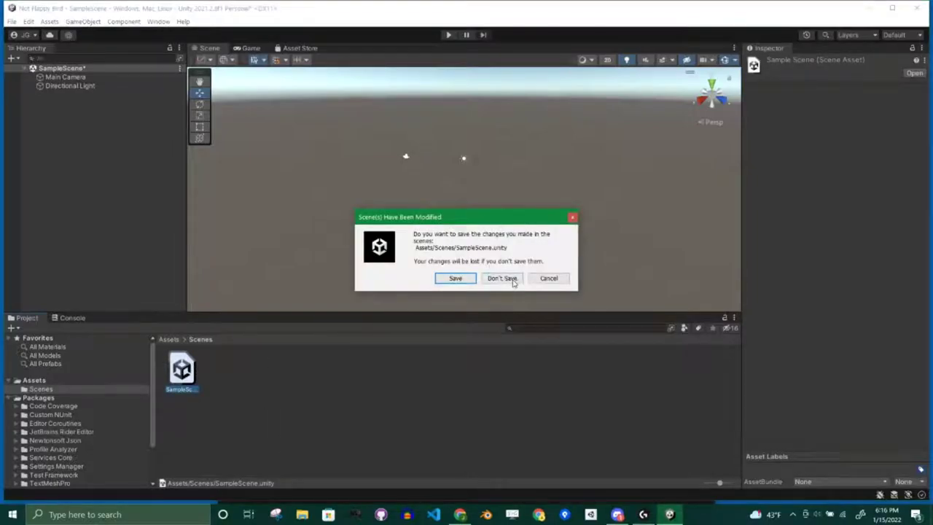
{"action": "left_click", "coordinate": [539, 279]}
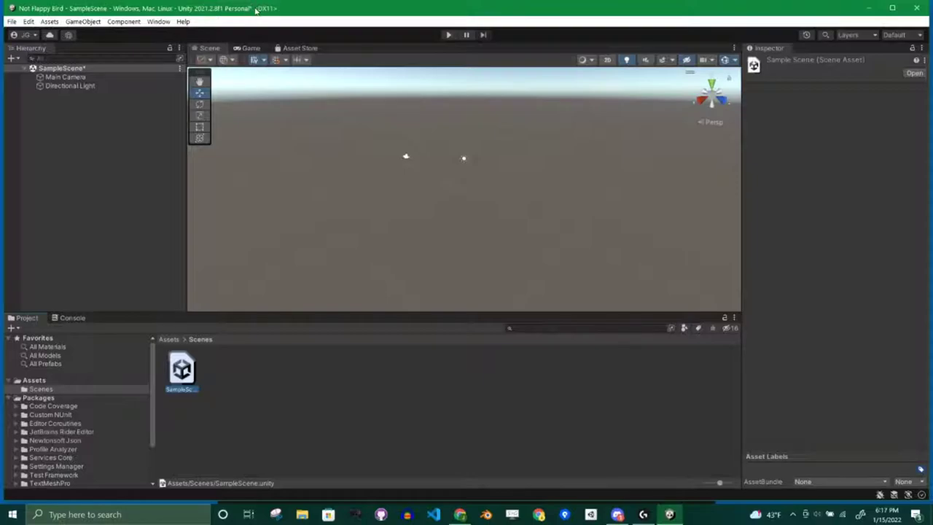
{"action": "left_click", "coordinate": [65, 76]}
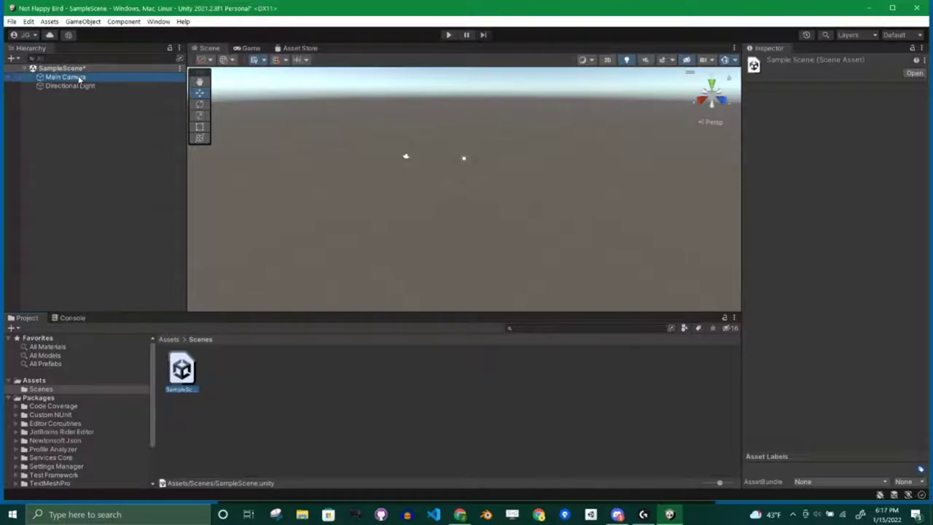
{"action": "left_click", "coordinate": [97, 217]}
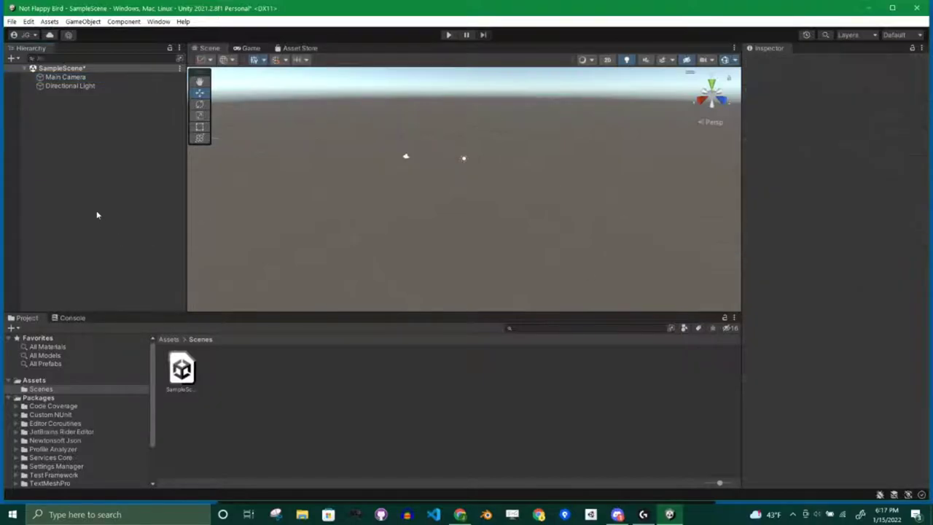
{"action": "double_click", "coordinate": [183, 370]}
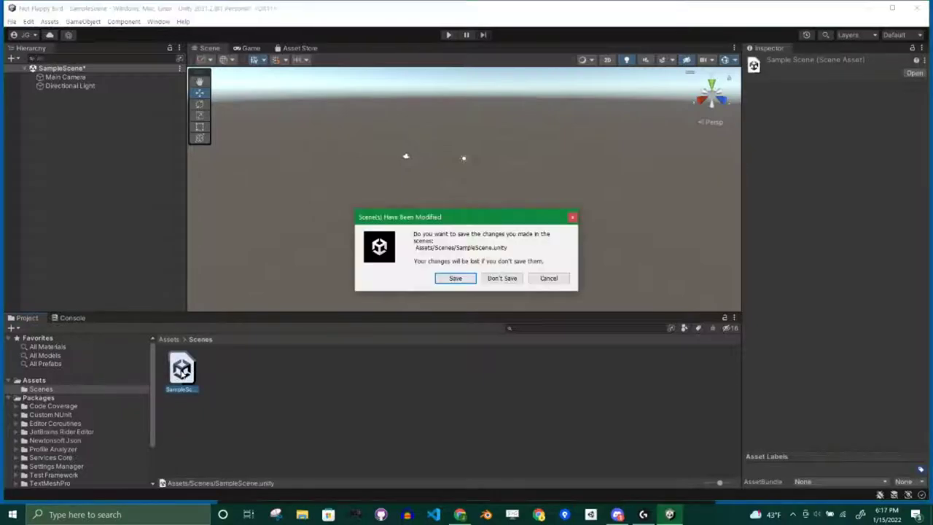
{"action": "left_click_drag", "start_coordinate": [460, 218], "coordinate": [388, 183]}
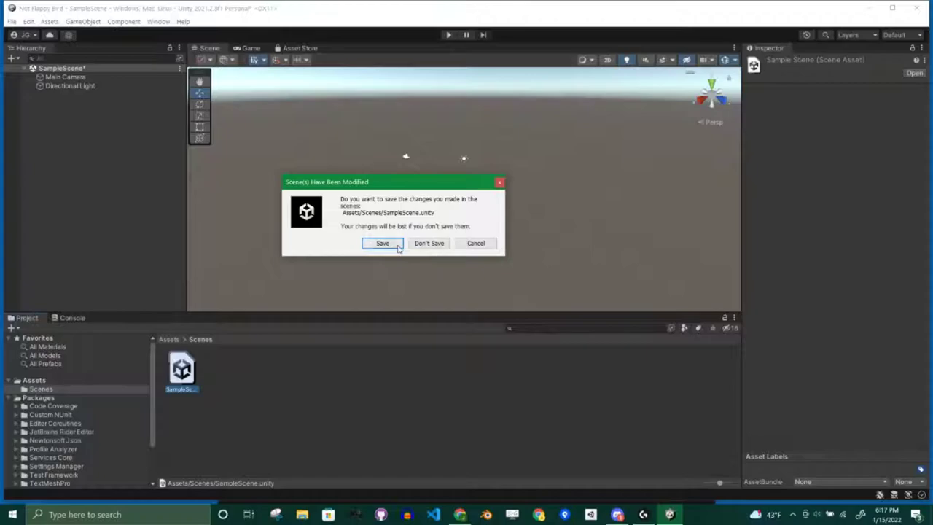
{"action": "left_click", "coordinate": [480, 244]}
{"action": "left_click", "coordinate": [332, 412]}
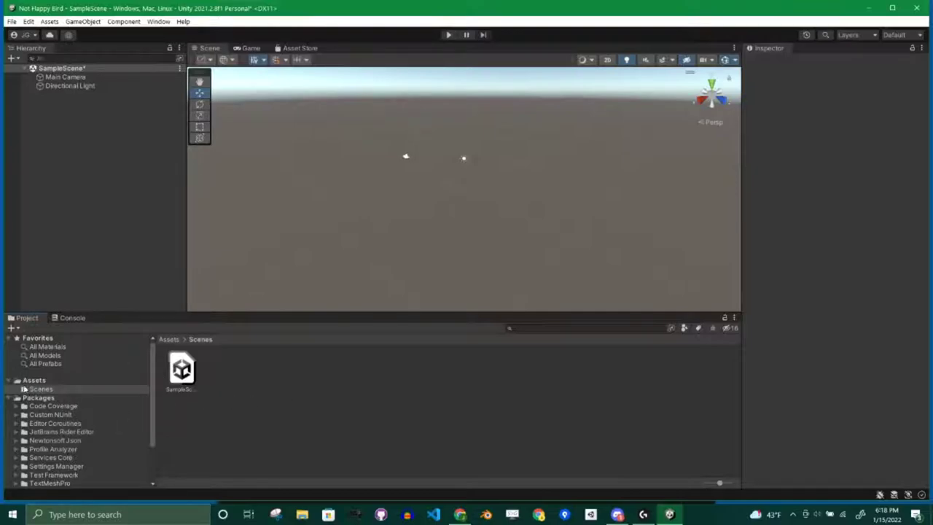
{"action": "left_click", "coordinate": [29, 381]}
{"action": "left_click", "coordinate": [40, 389]}
Create a new scene asset in Assets/Scenes named Main
{"action": "right_click", "coordinate": [323, 389]}
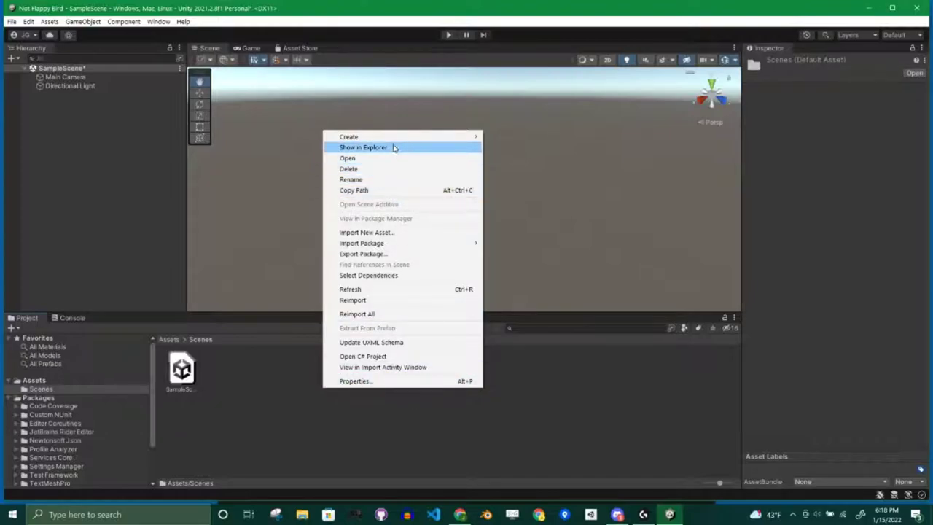
{"action": "mouse_move", "coordinate": [391, 142]}
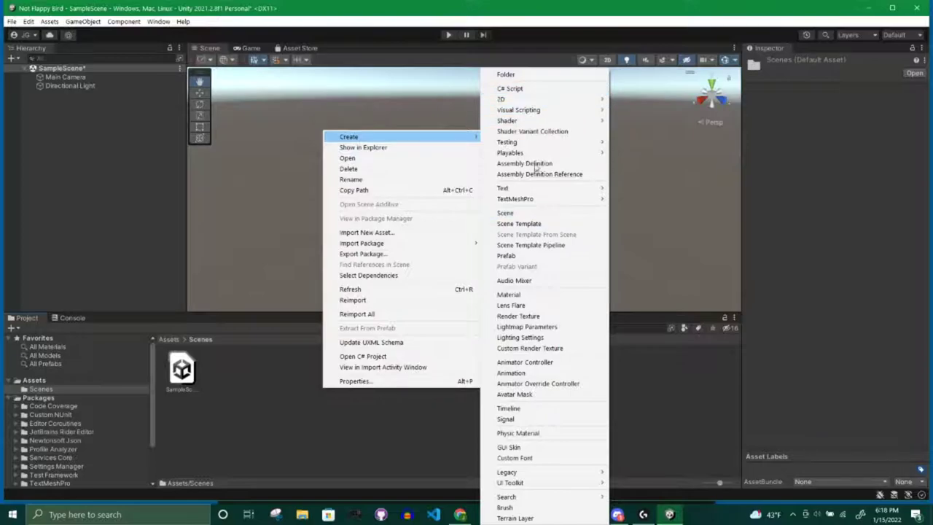
{"action": "left_click", "coordinate": [515, 213]}
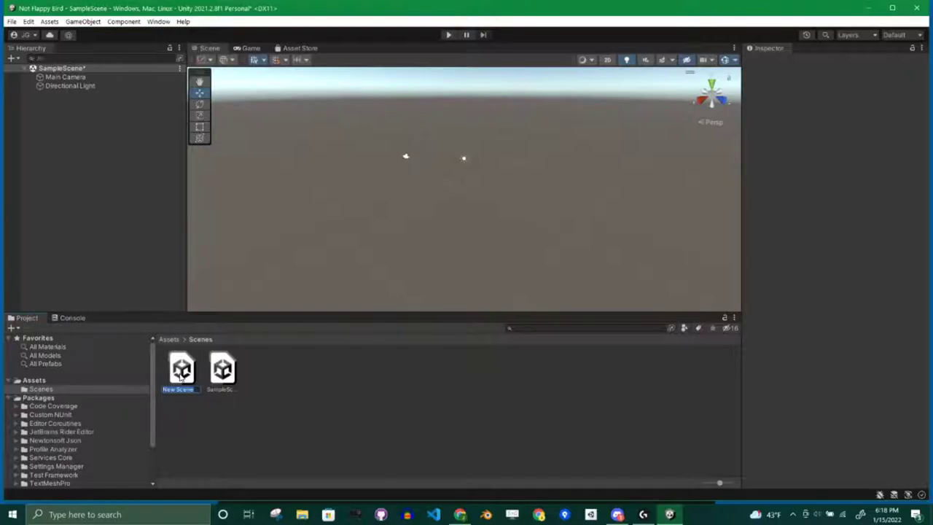
{"action": "type", "text": "Main"}
{"action": "key", "text": "Return"}
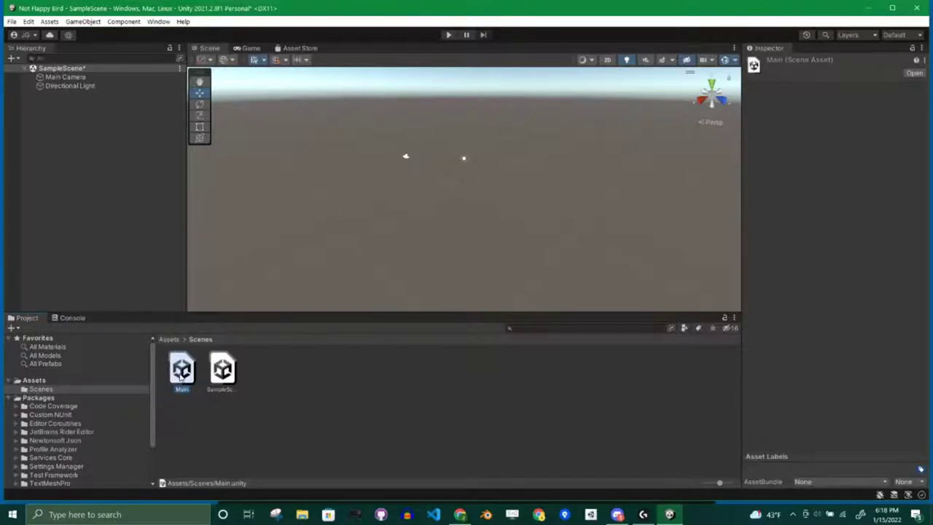
{"action": "left_click", "coordinate": [357, 371]}
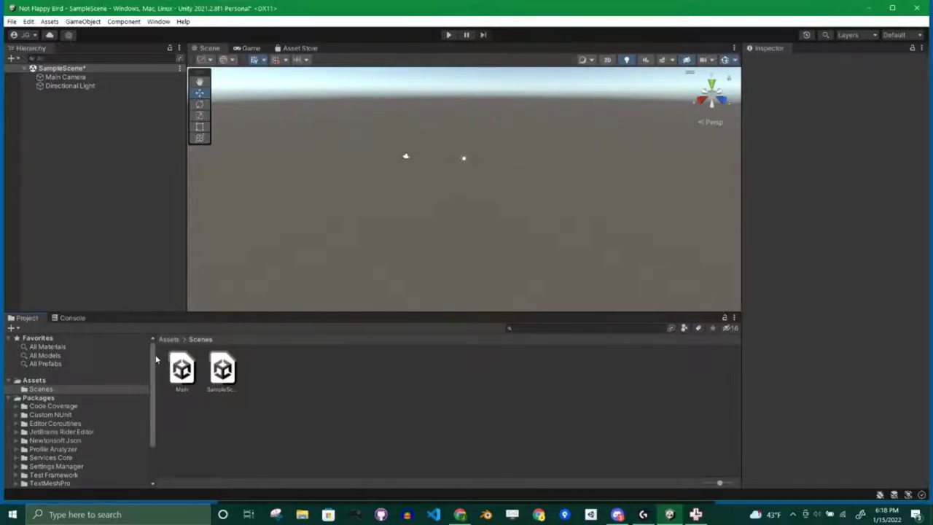
Open the Main scene after saving SampleScene's changes, and preview it in the Game view
{"action": "double_click", "coordinate": [181, 372]}
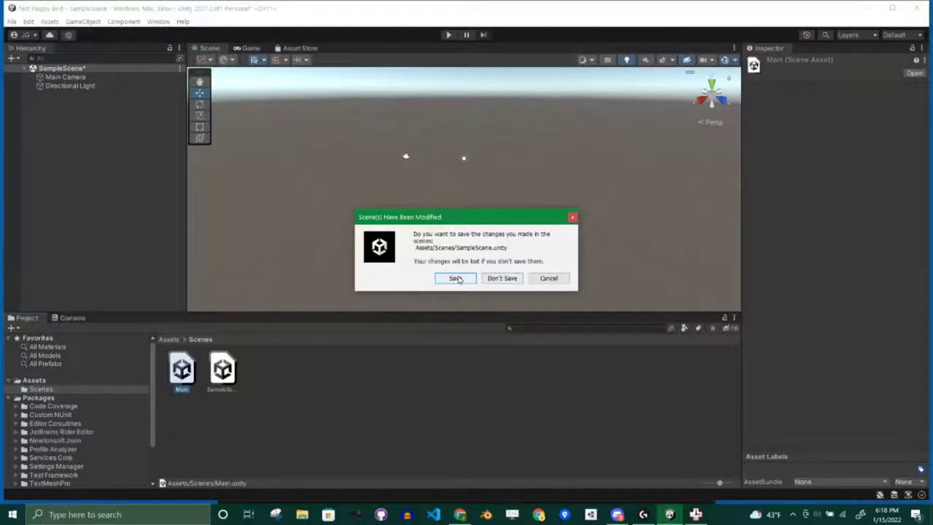
{"action": "left_click", "coordinate": [459, 278]}
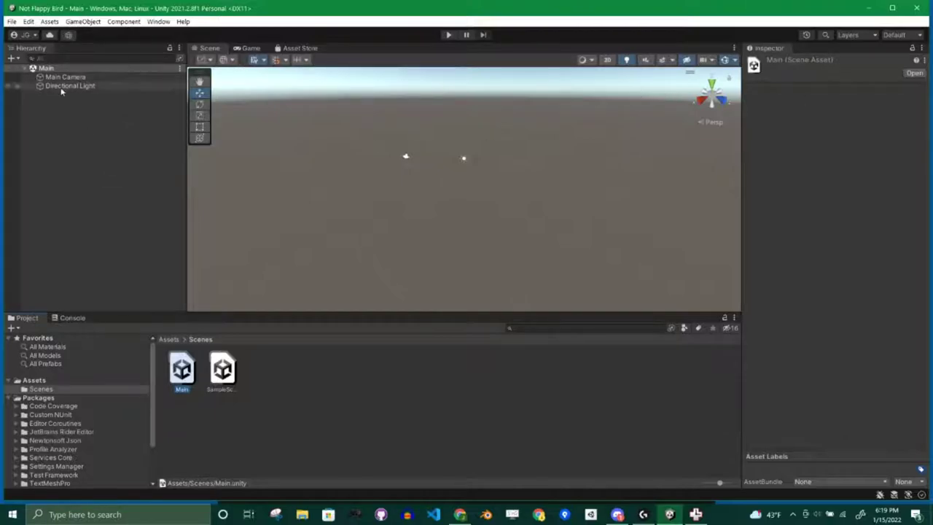
{"action": "left_click", "coordinate": [254, 50]}
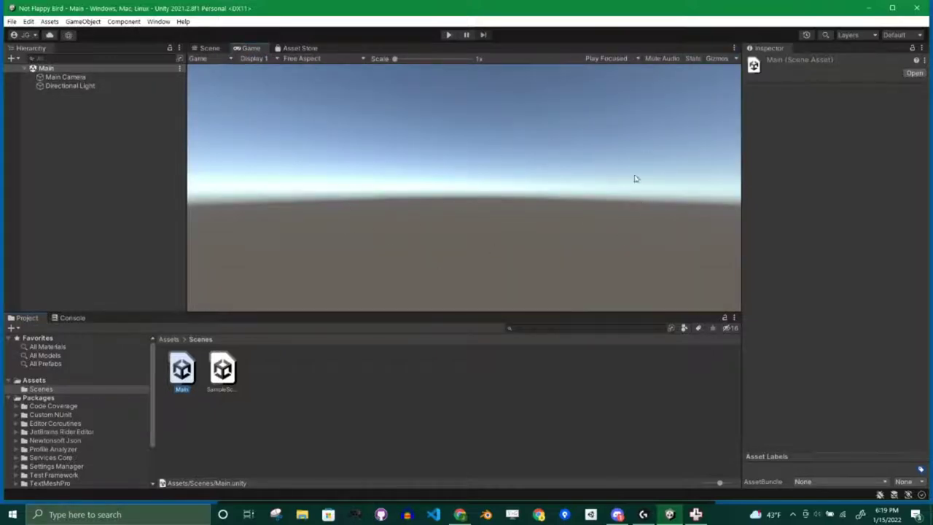
Inspect the Main Camera's settings, then reopen SampleScene
{"action": "left_click", "coordinate": [67, 77]}
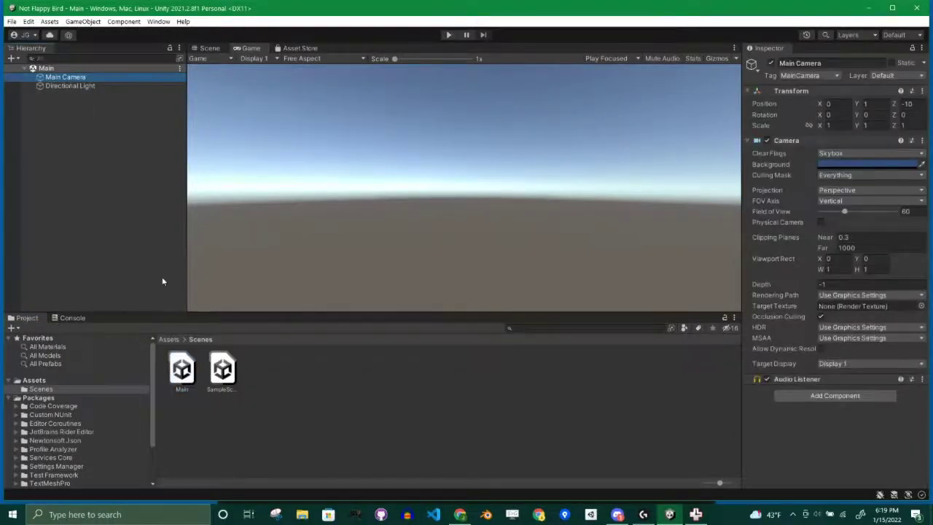
{"action": "left_click", "coordinate": [305, 387]}
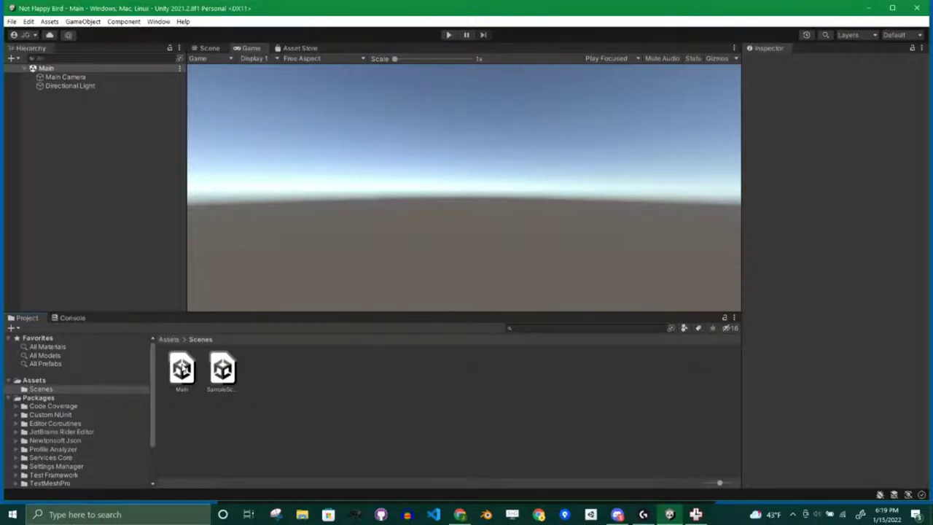
{"action": "double_click", "coordinate": [227, 374]}
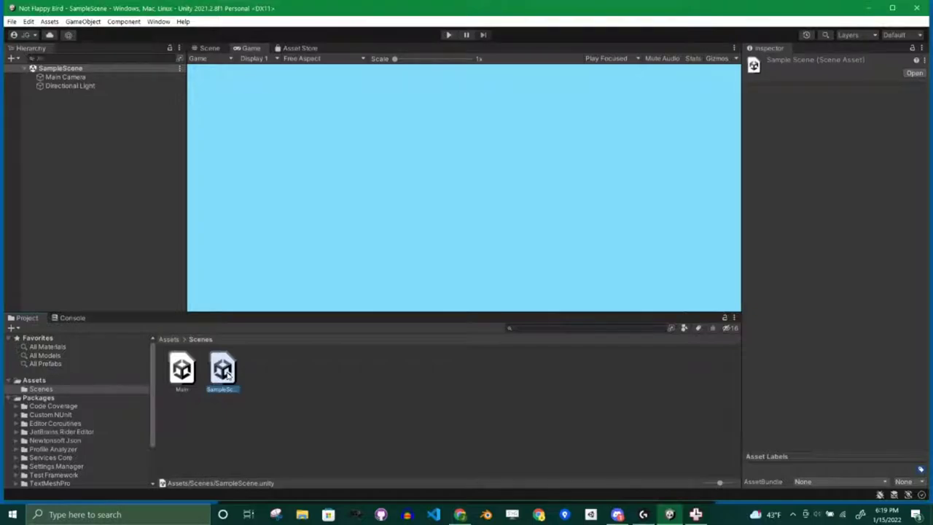
{"action": "left_click", "coordinate": [342, 374]}
Reopen the Main scene and start a new scene from the File menu
{"action": "double_click", "coordinate": [182, 371]}
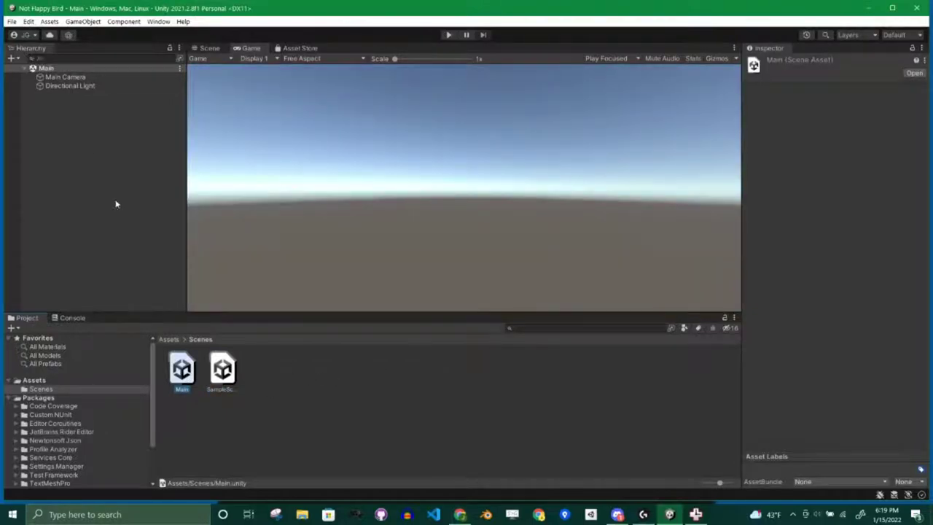
{"action": "left_click", "coordinate": [283, 407]}
{"action": "left_click", "coordinate": [13, 22]}
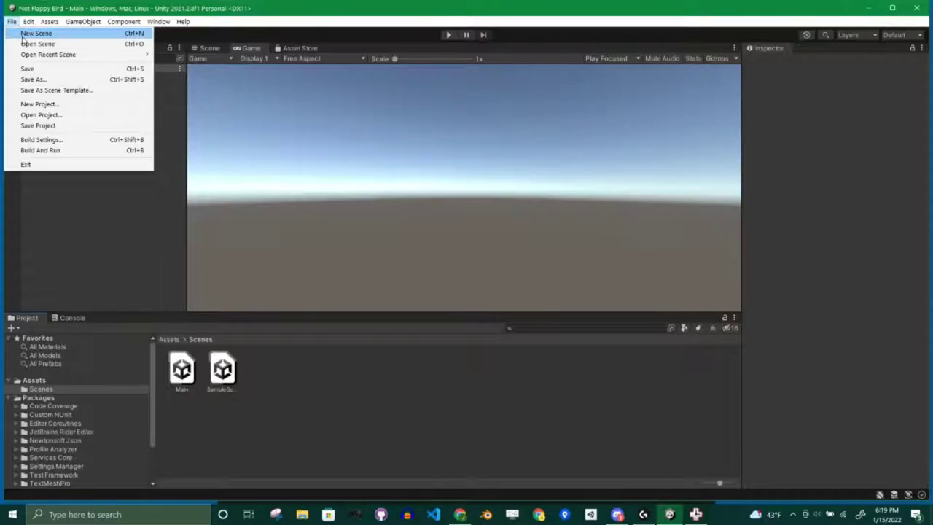
{"action": "left_click", "coordinate": [29, 33]}
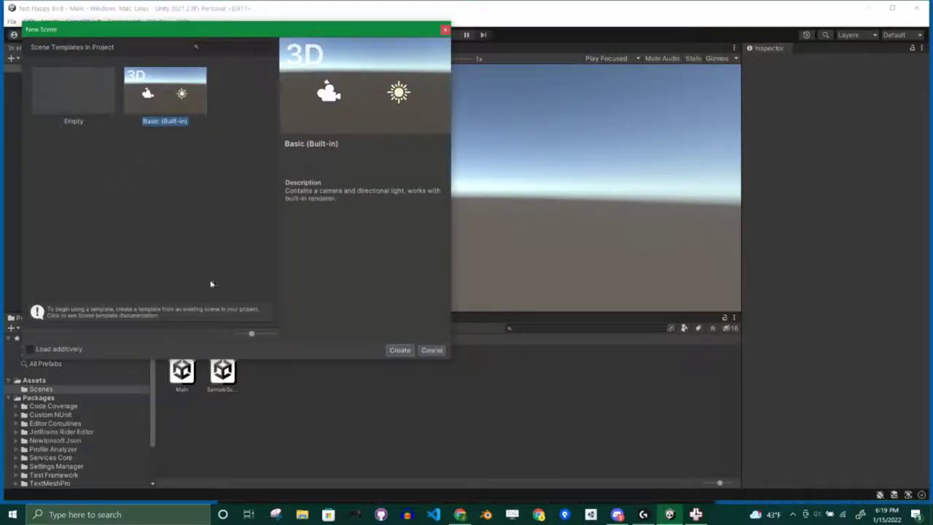
Compare the Empty and Basic (Built-in) templates, then cancel without creating a scene
{"action": "left_click", "coordinate": [92, 99]}
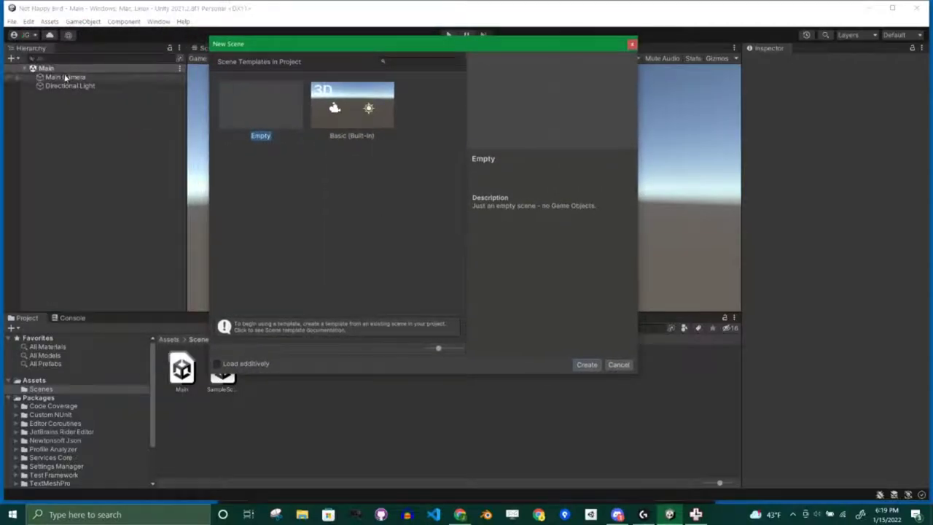
{"action": "left_click", "coordinate": [366, 100]}
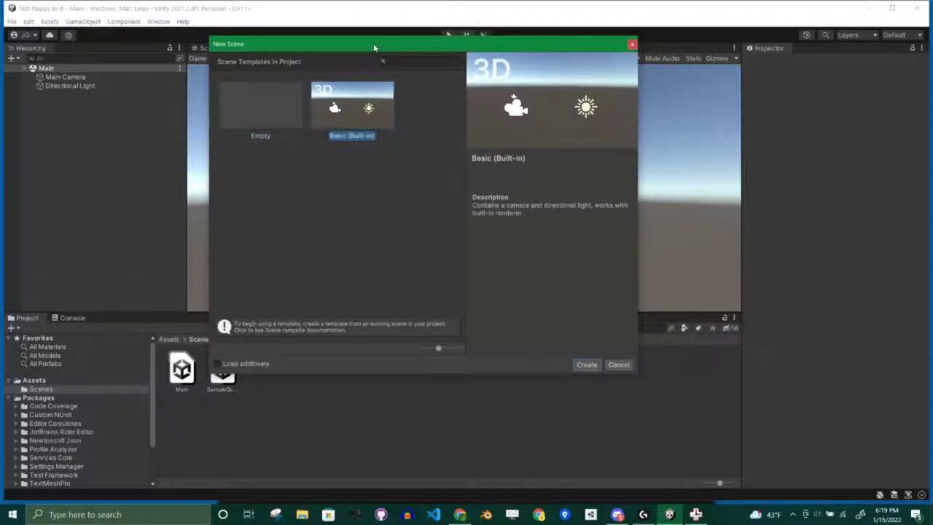
{"action": "left_click_drag", "start_coordinate": [374, 47], "coordinate": [343, 84]}
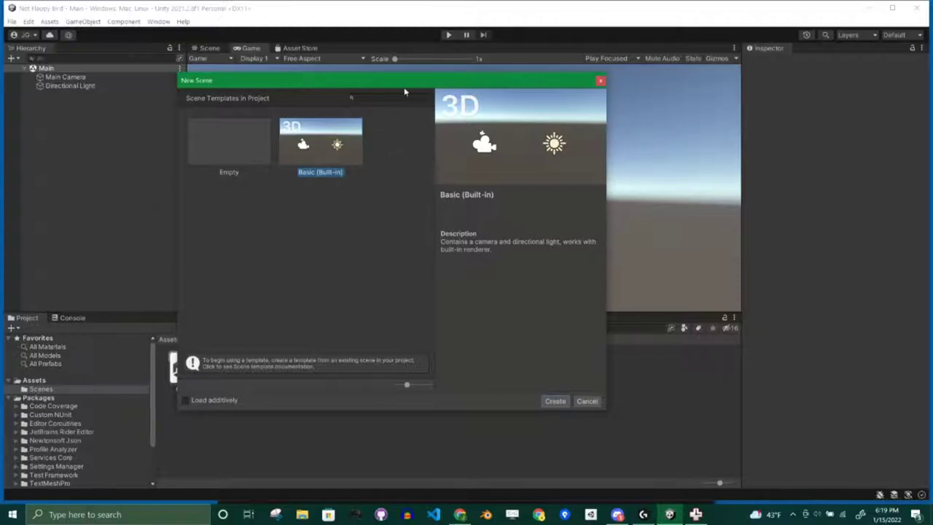
{"action": "left_click_drag", "start_coordinate": [403, 87], "coordinate": [470, 82]}
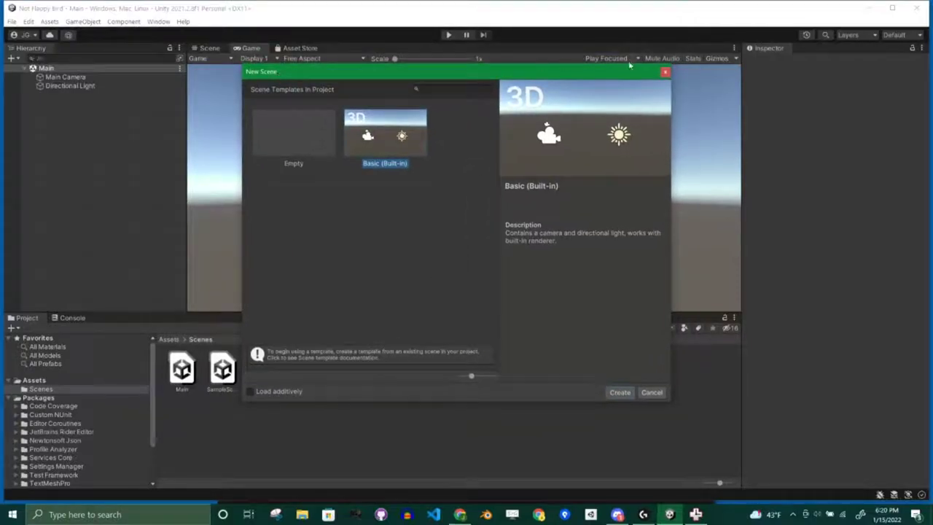
{"action": "left_click", "coordinate": [654, 394]}
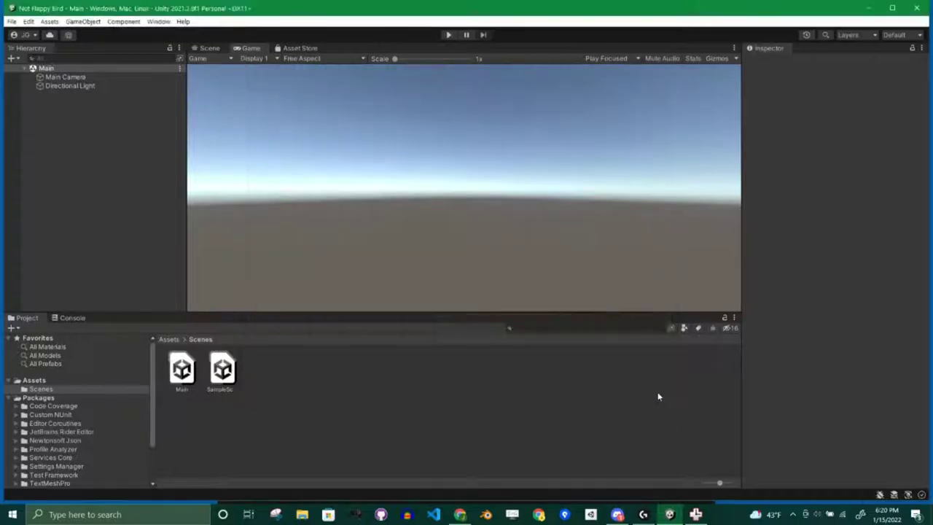
Switch back to the Scene view and pan so the camera and light shift
{"action": "right_click", "coordinate": [375, 389]}
{"action": "left_click", "coordinate": [299, 391]}
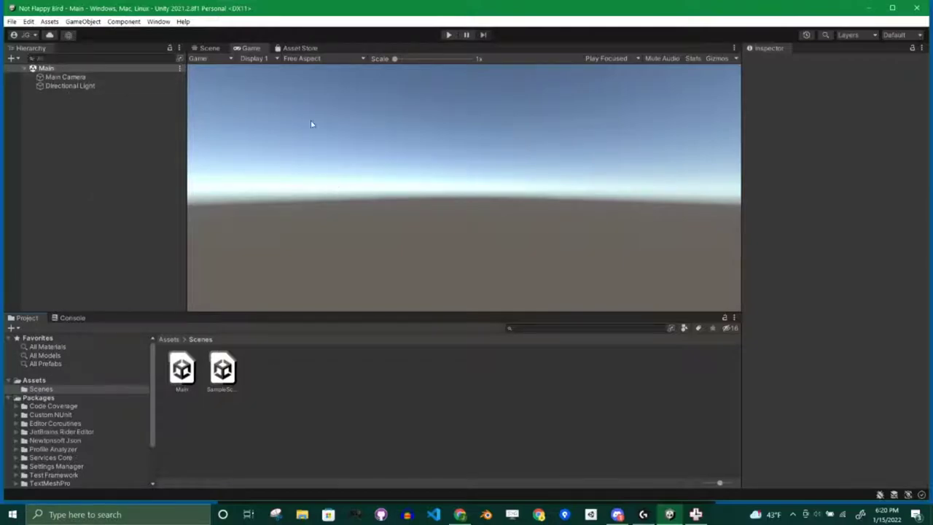
{"action": "left_click", "coordinate": [209, 48]}
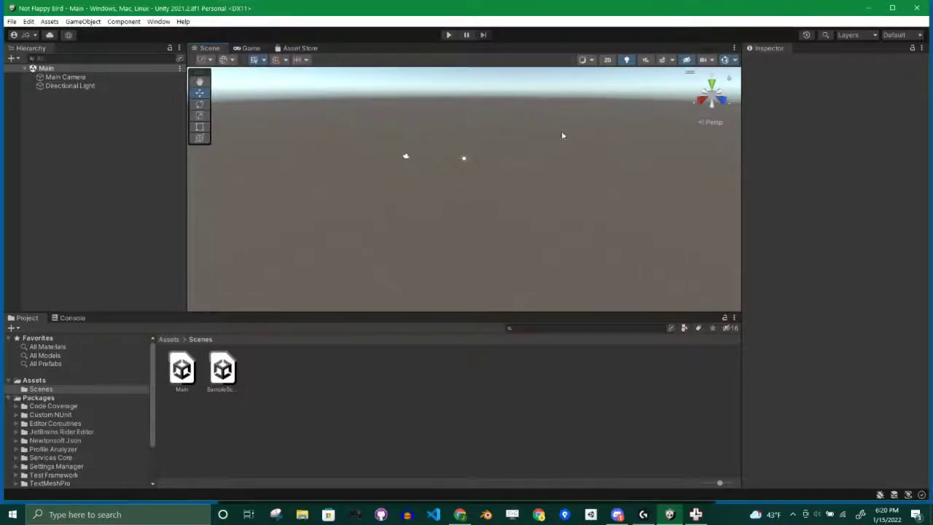
{"action": "middle_click_drag", "start_coordinate": [542, 158], "coordinate": [535, 190]}
Pan and zoom around the Main scene's camera and light to reframe them
{"action": "middle_click_drag", "start_coordinate": [348, 162], "coordinate": [372, 157]}
{"action": "scroll", "coordinate": [422, 165], "scroll_direction": "up", "scroll_amount": 2}
{"action": "scroll", "coordinate": [421, 164], "scroll_direction": "up", "scroll_amount": 3}
{"action": "scroll", "coordinate": [422, 164], "scroll_direction": "down", "scroll_amount": 4}
{"action": "scroll", "coordinate": [421, 164], "scroll_direction": "up", "scroll_amount": 4}
{"action": "scroll", "coordinate": [421, 164], "scroll_direction": "down", "scroll_amount": 2}
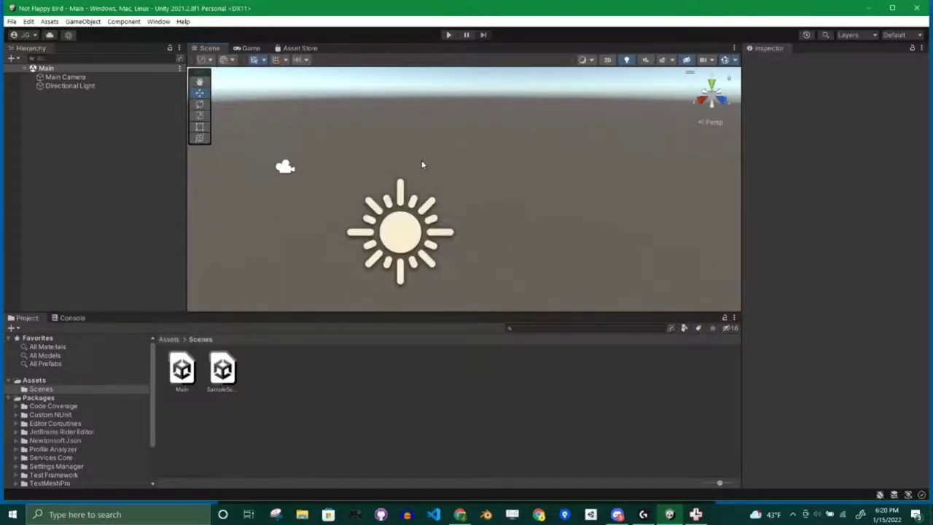
{"action": "left_click_drag", "start_coordinate": [363, 159], "coordinate": [380, 241]}
{"action": "middle_click_drag", "start_coordinate": [381, 242], "coordinate": [408, 180]}
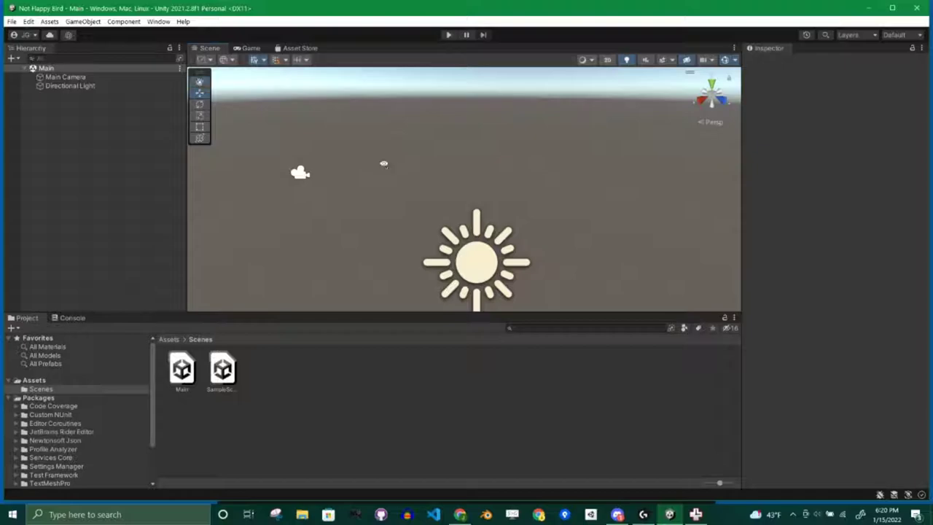
{"action": "key", "text": "alt"}
{"action": "left_click_drag", "start_coordinate": [384, 164], "coordinate": [371, 137], "text": "alt"}
{"action": "right_click_drag", "start_coordinate": [371, 137], "coordinate": [550, 190]}
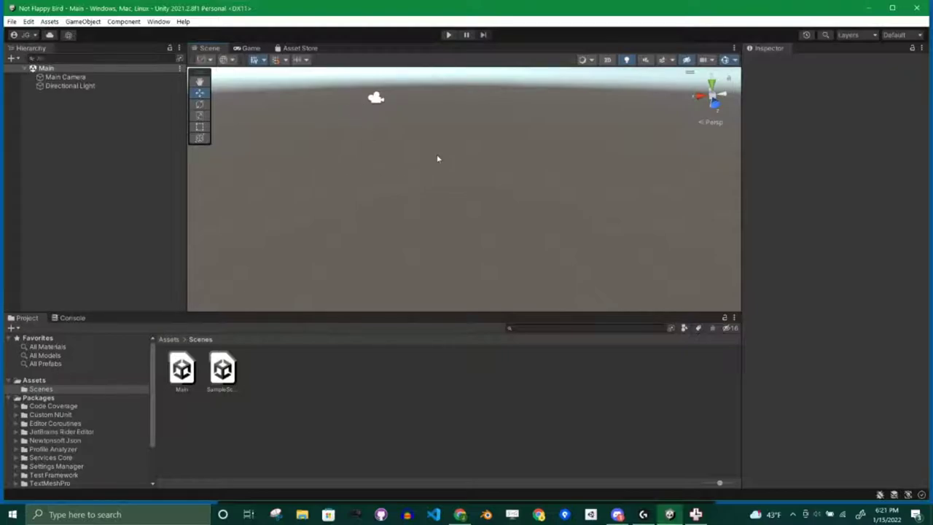
{"action": "left_click", "coordinate": [249, 48]}
{"action": "left_click", "coordinate": [210, 48]}
{"action": "middle_click_drag", "start_coordinate": [492, 147], "coordinate": [413, 223]}
{"action": "right_click_drag", "start_coordinate": [533, 179], "coordinate": [463, 170]}
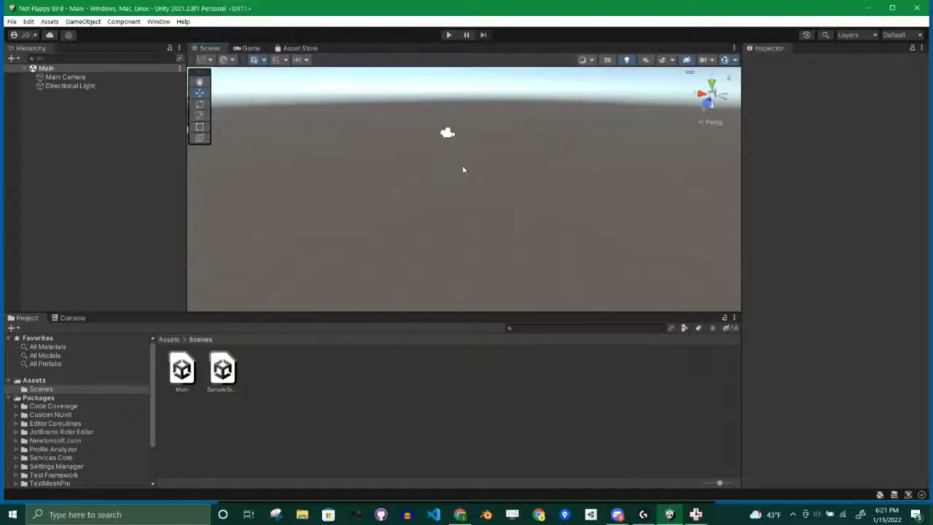
{"action": "right_click_drag", "start_coordinate": [519, 166], "coordinate": [415, 159]}
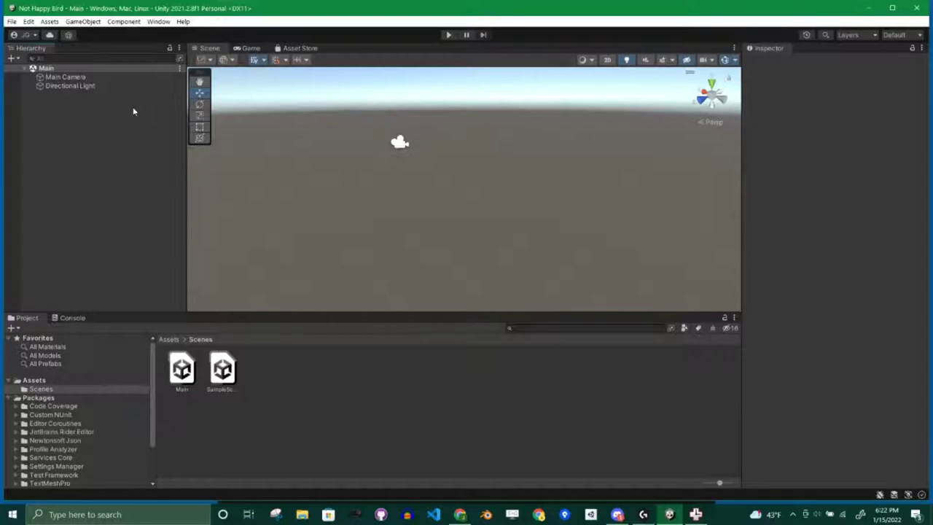
Add a 3D Cube from the Hierarchy's context menu and orbit the view around it
{"action": "right_click", "coordinate": [75, 126]}
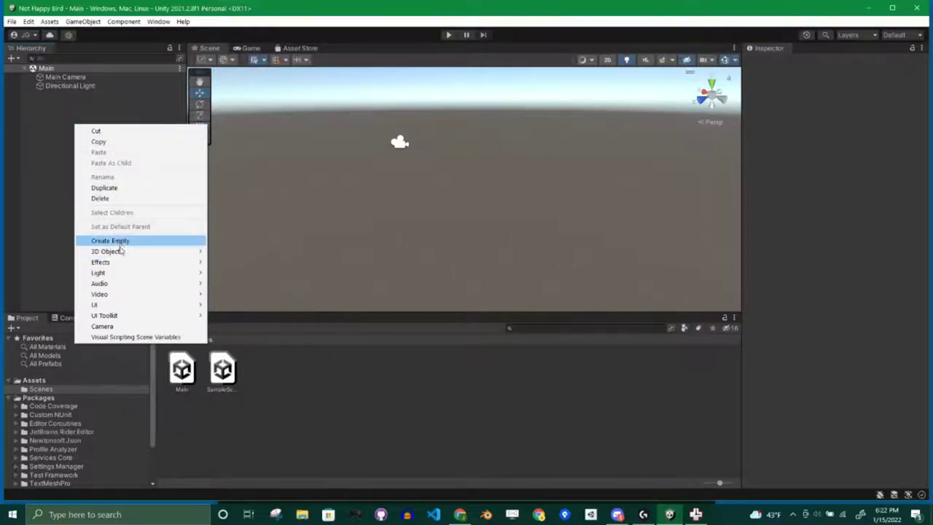
{"action": "mouse_move", "coordinate": [117, 253]}
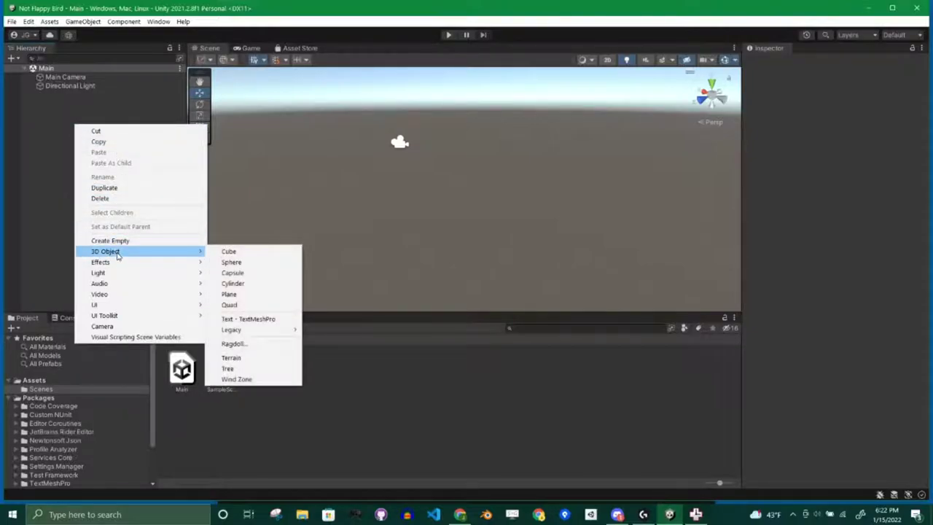
{"action": "left_click", "coordinate": [235, 252]}
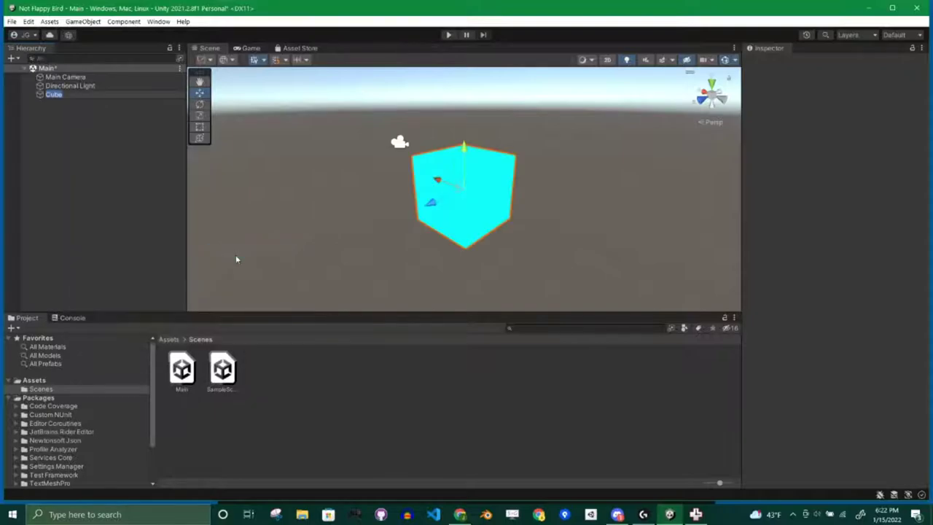
{"action": "left_click", "coordinate": [548, 203]}
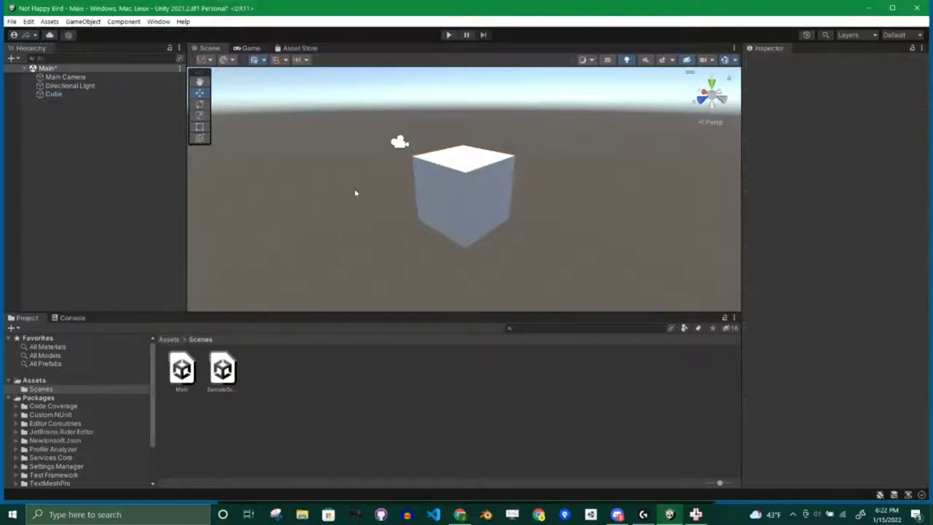
{"action": "left_click_drag", "start_coordinate": [348, 189], "coordinate": [258, 211], "text": "alt"}
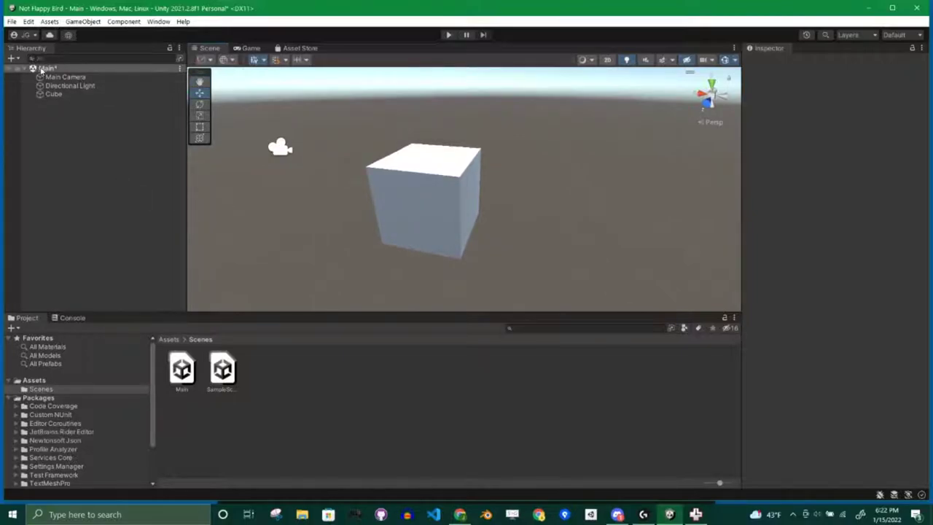
Select the Cube and drag it along X and up along Y
{"action": "left_click", "coordinate": [50, 94]}
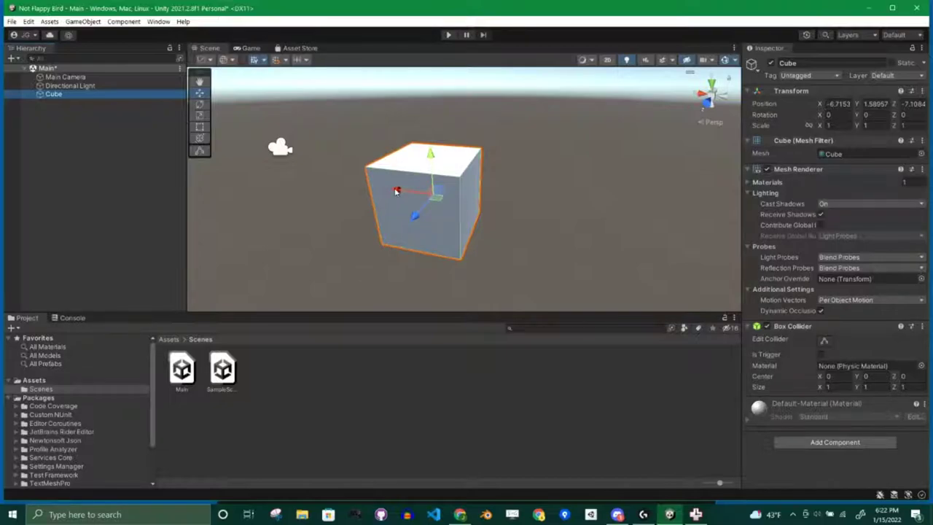
{"action": "left_click_drag", "start_coordinate": [397, 191], "coordinate": [489, 200]}
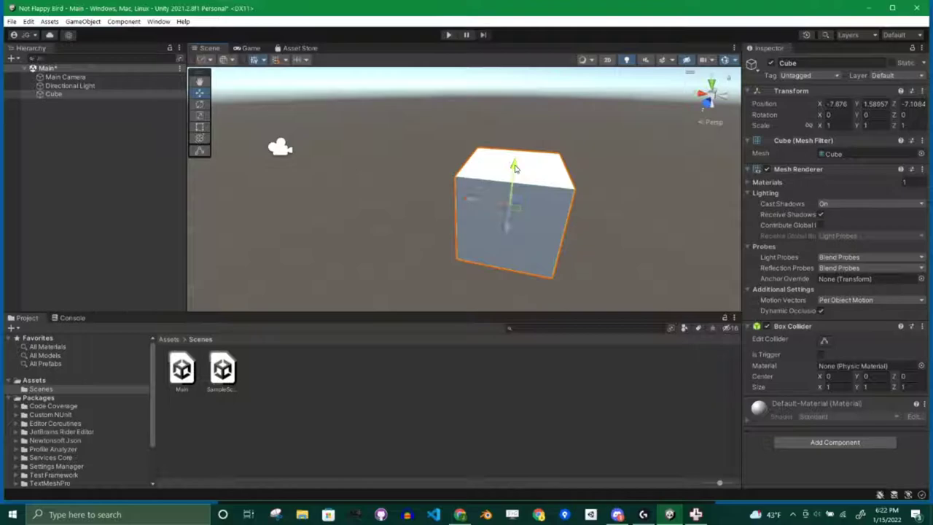
{"action": "left_click_drag", "start_coordinate": [514, 168], "coordinate": [518, 116]}
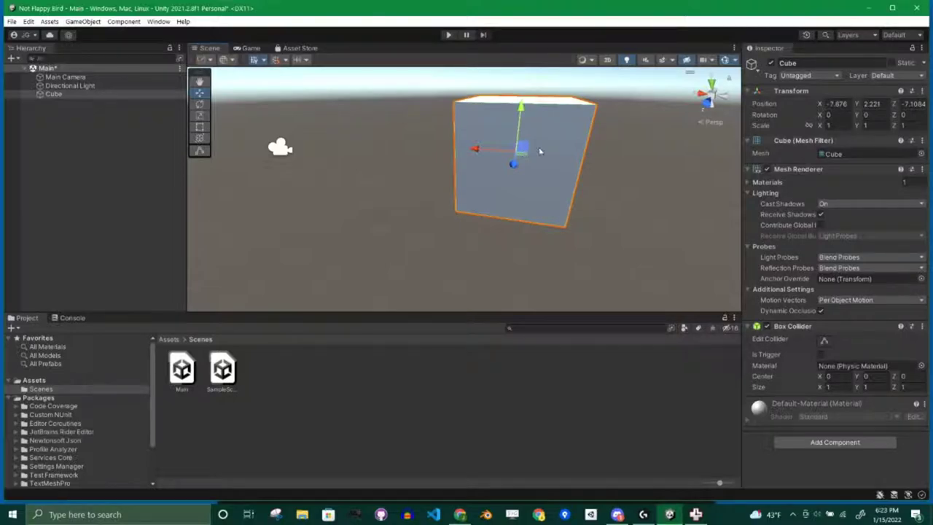
Look down on the cube and slide it across the ground to about -7.831, 2.221, -7.253
{"action": "left_click_drag", "start_coordinate": [540, 150], "coordinate": [357, 226], "text": "alt"}
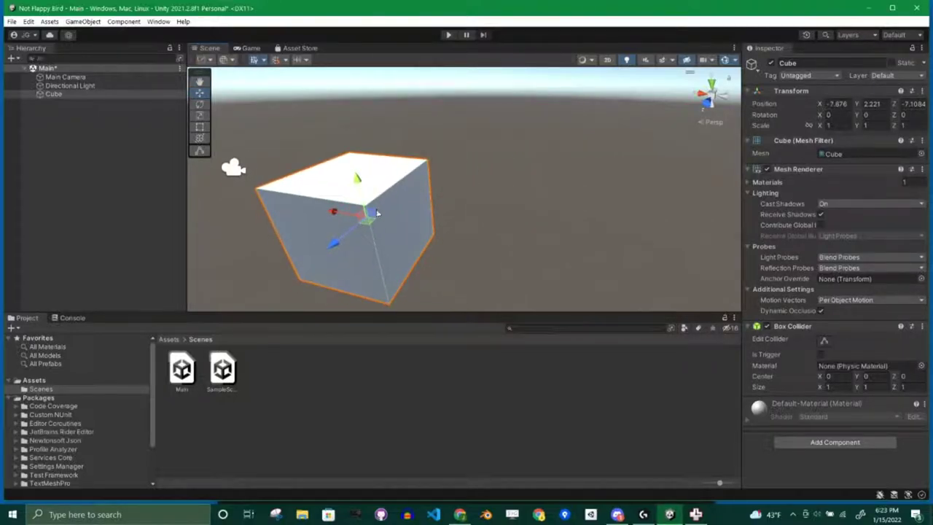
{"action": "scroll", "coordinate": [547, 182], "scroll_direction": "down", "scroll_amount": 1}
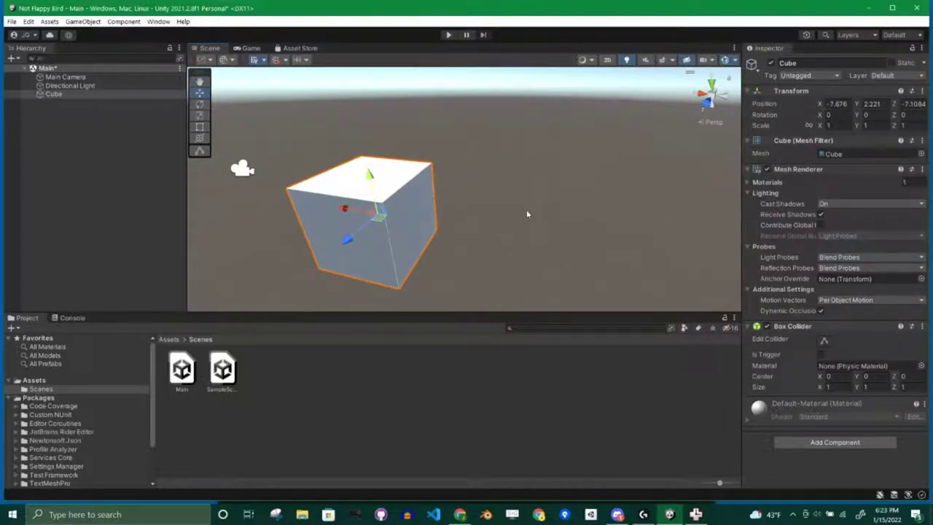
{"action": "middle_click_drag", "start_coordinate": [527, 213], "coordinate": [562, 195]}
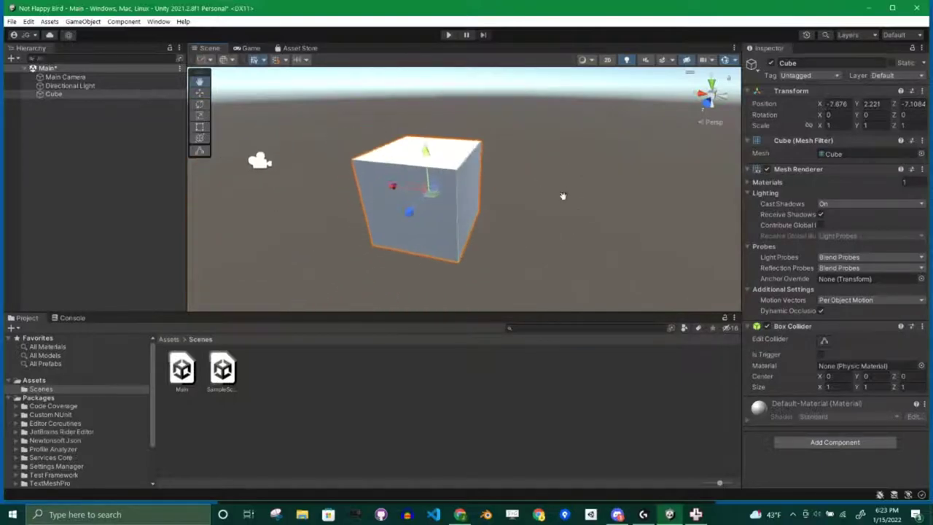
{"action": "left_click_drag", "start_coordinate": [529, 167], "coordinate": [467, 215], "text": "alt"}
{"action": "scroll", "coordinate": [467, 215], "scroll_direction": "down", "scroll_amount": 3}
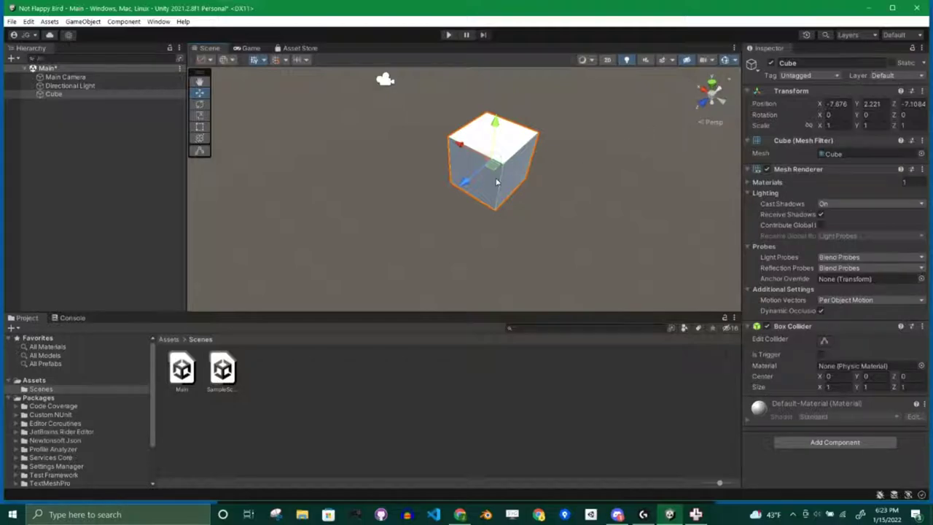
{"action": "mouse_move", "coordinate": [492, 172]}
{"action": "left_mouse_down"}
{"action": "mouse_move", "coordinate": [337, 191]}
{"action": "mouse_move", "coordinate": [379, 123]}
{"action": "mouse_move", "coordinate": [580, 158]}
{"action": "mouse_move", "coordinate": [525, 226]}
{"action": "mouse_move", "coordinate": [350, 197]}
{"action": "mouse_move", "coordinate": [364, 135]}
{"action": "mouse_move", "coordinate": [529, 141]}
{"action": "mouse_move", "coordinate": [495, 182]}
{"action": "mouse_move", "coordinate": [419, 156]}
{"action": "mouse_move", "coordinate": [510, 132]}
{"action": "mouse_move", "coordinate": [574, 179]}
{"action": "mouse_move", "coordinate": [392, 189]}
{"action": "mouse_move", "coordinate": [396, 129]}
{"action": "mouse_move", "coordinate": [500, 156]}
{"action": "mouse_move", "coordinate": [496, 166]}
{"action": "left_mouse_up"}
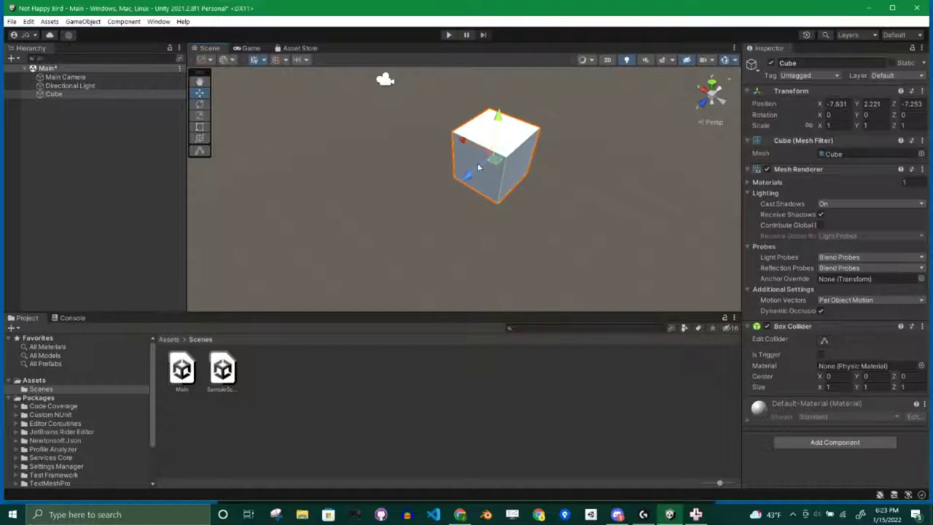
{"action": "right_click_drag", "start_coordinate": [477, 168], "coordinate": [49, 89]}
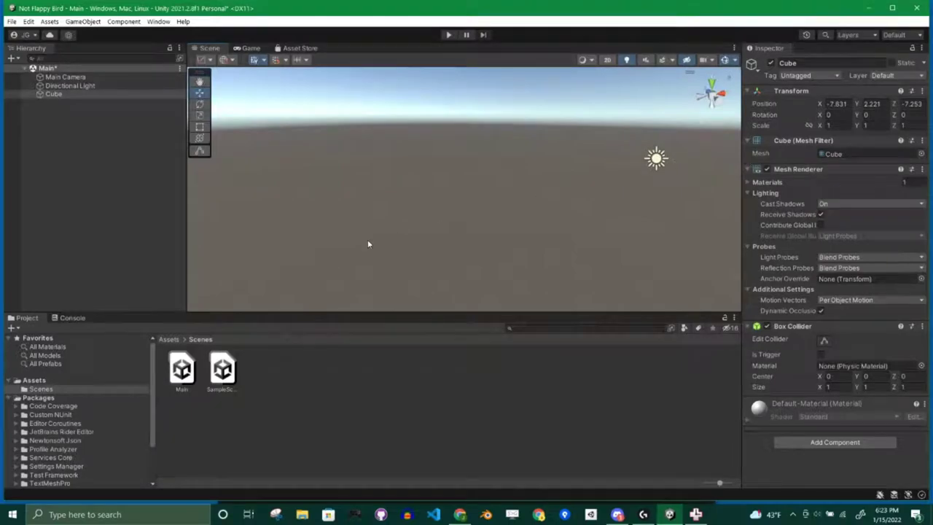
Reselect the Cube, frame it with F, and look around so it sits upper right
{"action": "left_click", "coordinate": [367, 177]}
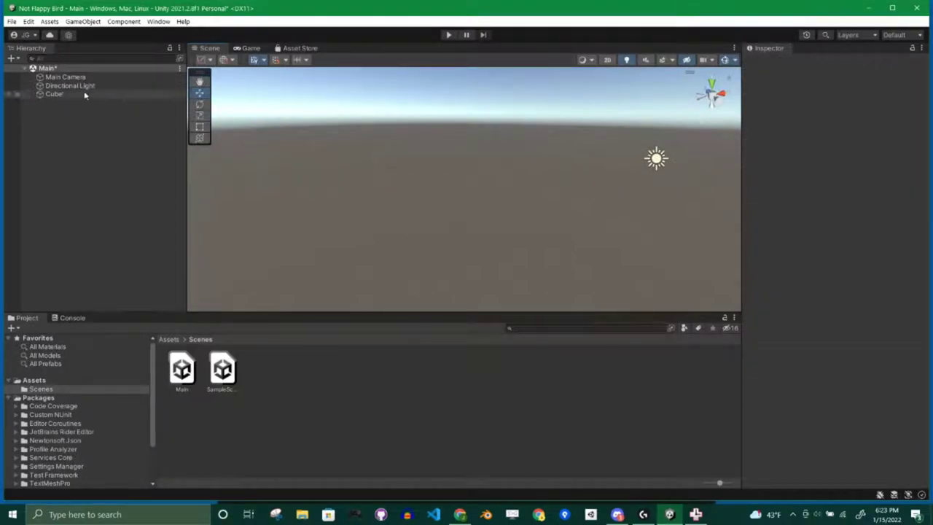
{"action": "left_click", "coordinate": [51, 95]}
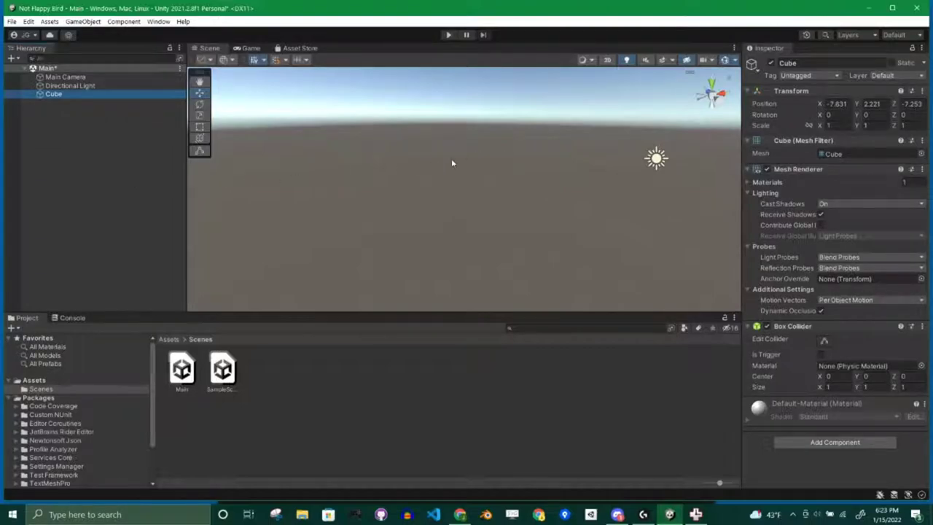
{"action": "key", "text": "f"}
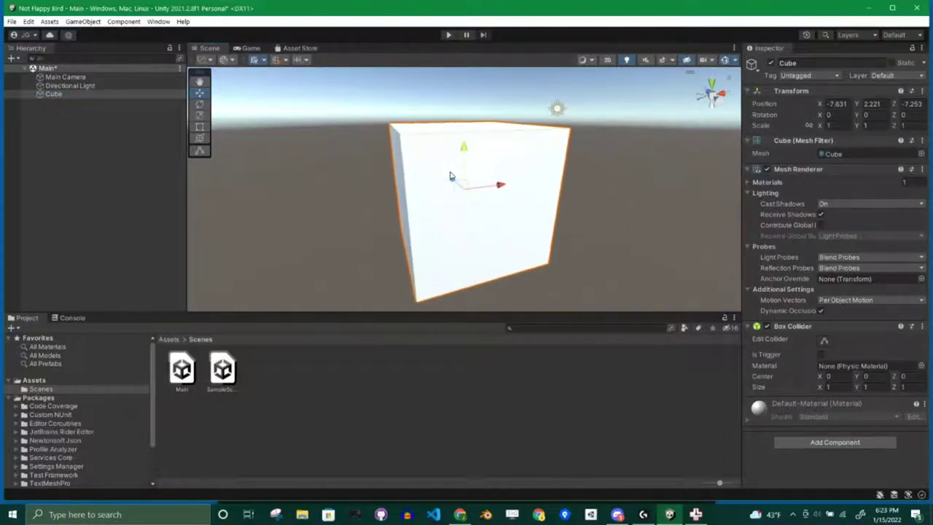
{"action": "right_click_drag", "start_coordinate": [428, 160], "coordinate": [627, 123]}
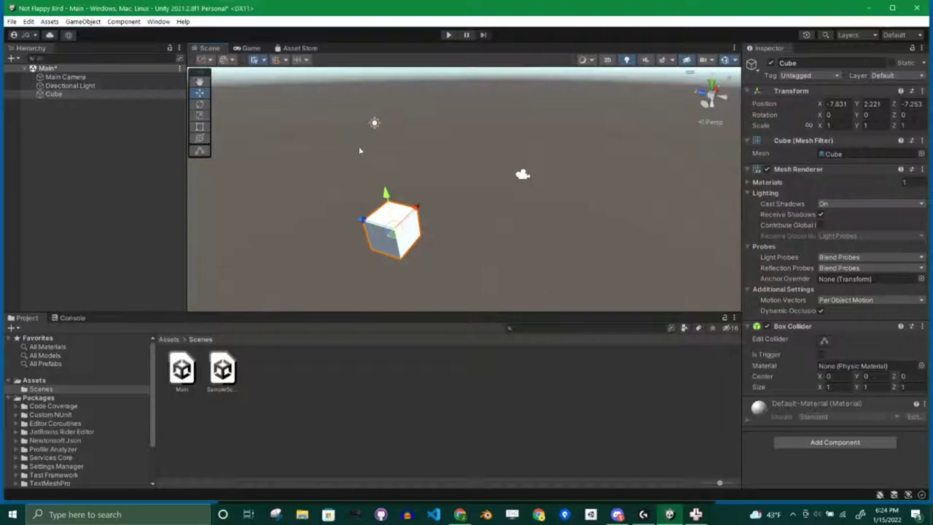
Switch to Top view via the orientation gizmo, then pan and zoom over the cube
{"action": "left_click", "coordinate": [712, 88]}
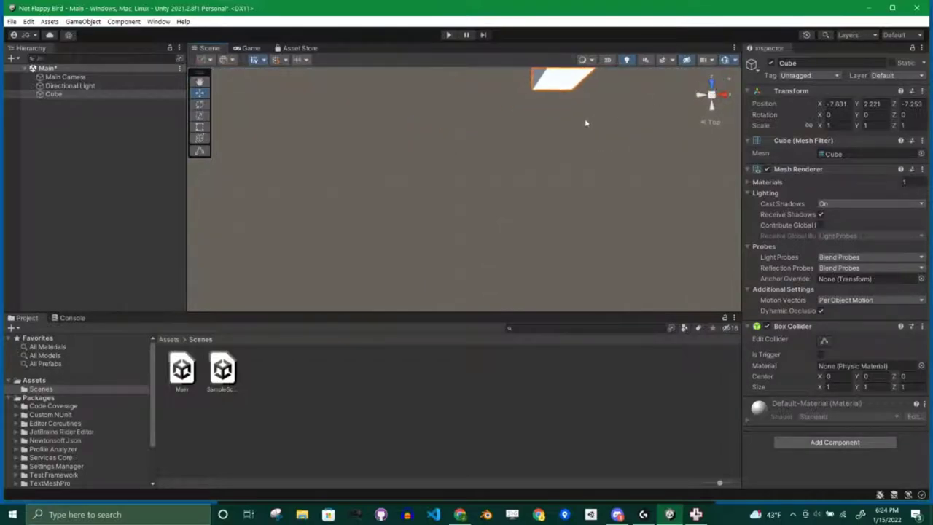
{"action": "middle_click_drag", "start_coordinate": [587, 120], "coordinate": [631, 163]}
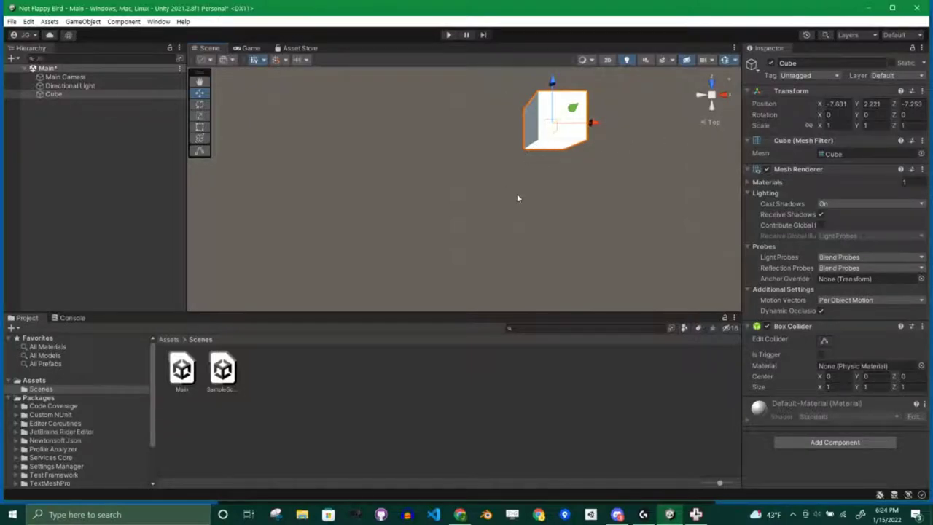
{"action": "left_click", "coordinate": [709, 123]}
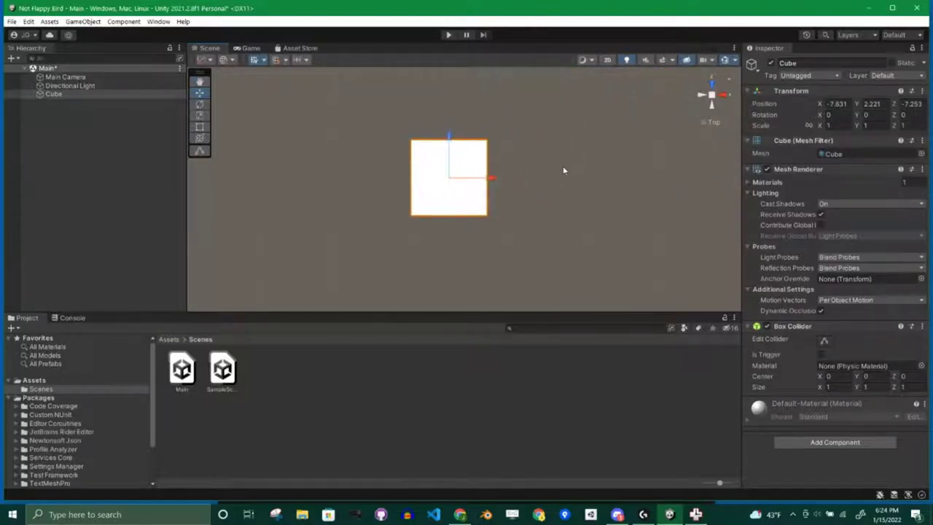
{"action": "scroll", "coordinate": [562, 170], "scroll_direction": "up", "scroll_amount": 1}
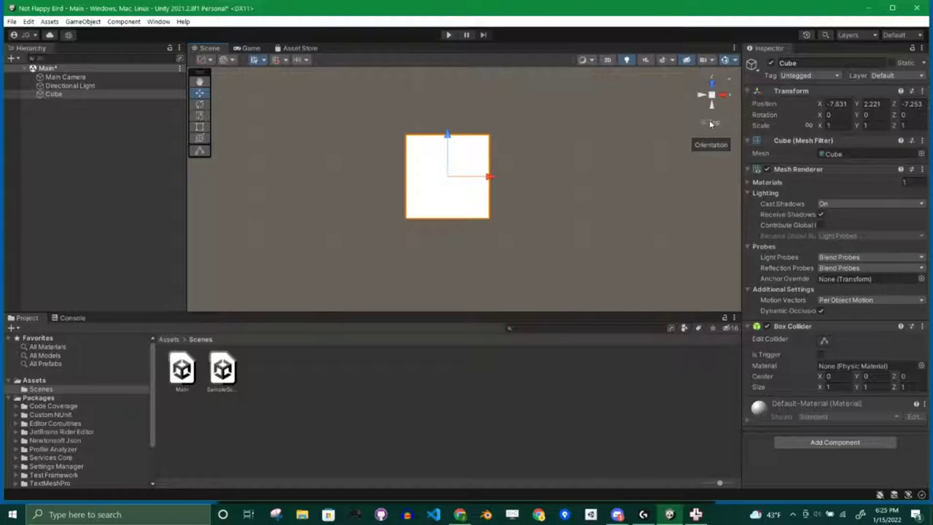
{"action": "scroll", "coordinate": [710, 124], "scroll_direction": "down", "scroll_amount": 3}
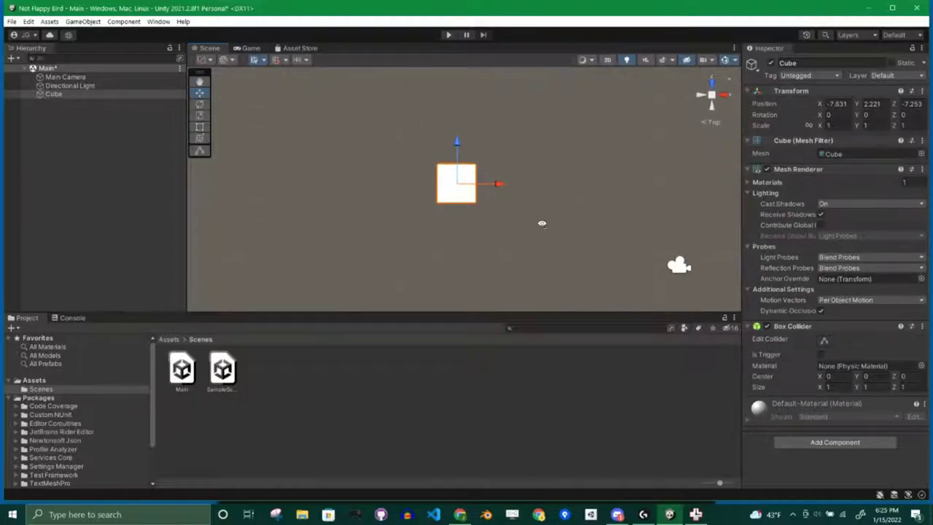
Orbit the Scene view so the cube appears in perspective rather than from directly above
{"action": "right_click_drag", "start_coordinate": [542, 223], "coordinate": [660, 64]}
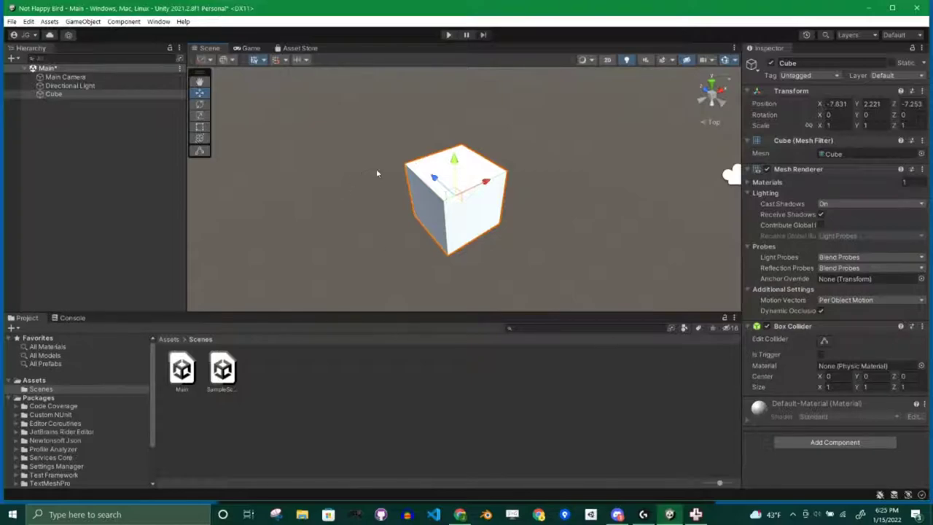
{"action": "left_click_drag", "start_coordinate": [486, 181], "coordinate": [457, 130], "text": "alt"}
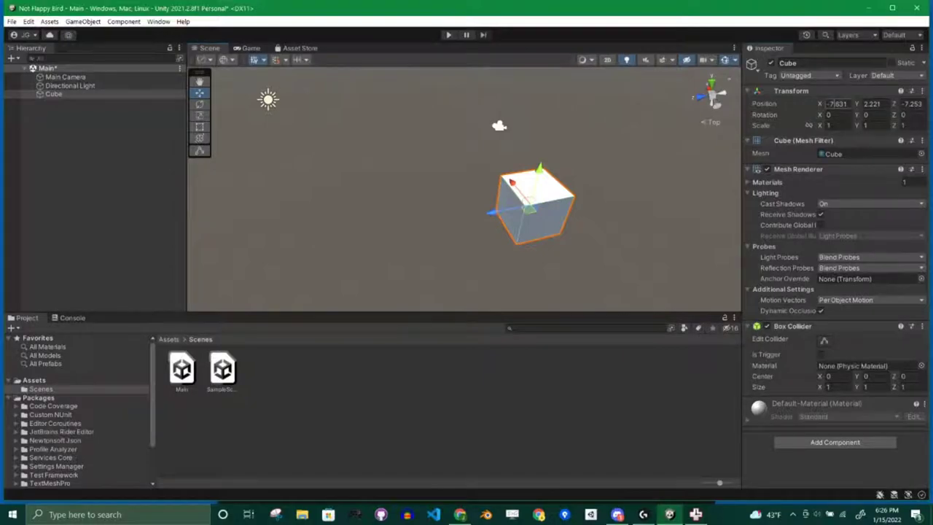
Set the cube's Position X and Y to 0 in the Inspector
{"action": "key", "text": "Tab"}
{"action": "key", "text": "shift+Tab"}
{"action": "type", "text": "0"}
{"action": "key", "text": "Tab"}
{"action": "type", "text": "0"}
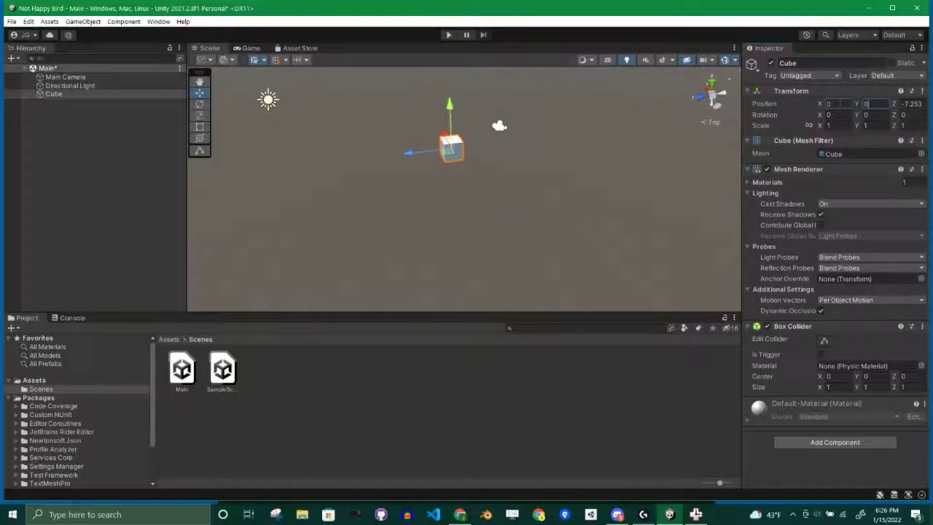
Reset the cube's Transform to position 0, 0, 0 and frame it in the Scene view
{"action": "left_click", "coordinate": [922, 92]}
{"action": "left_click", "coordinate": [893, 105]}
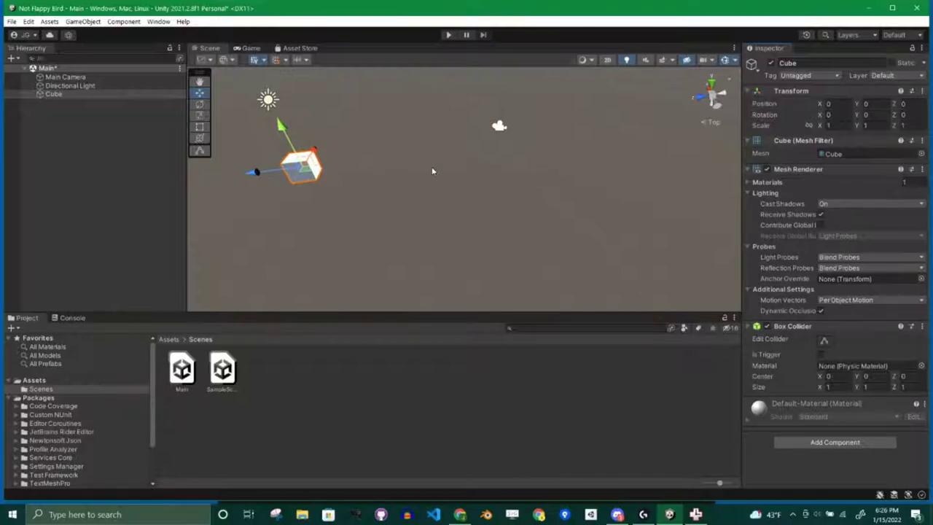
{"action": "key", "text": "f"}
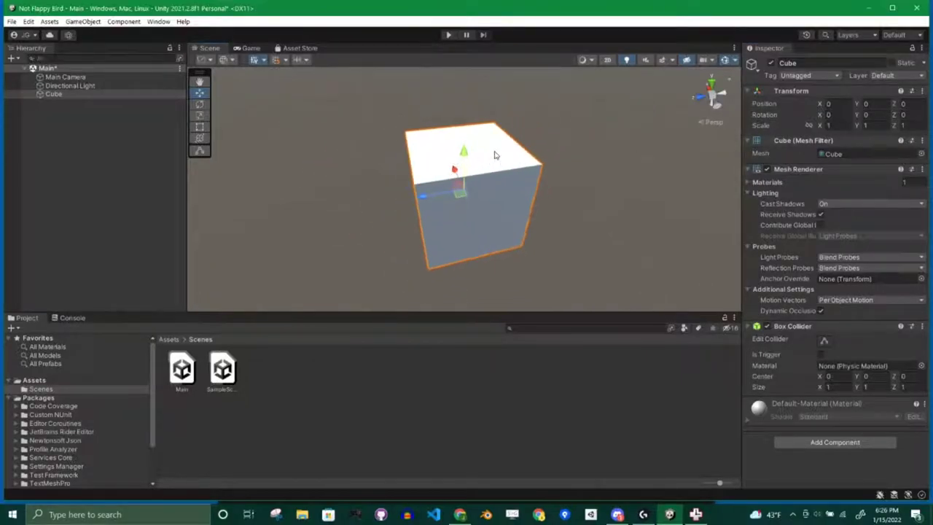
{"action": "right_click_drag", "start_coordinate": [549, 184], "coordinate": [527, 152]}
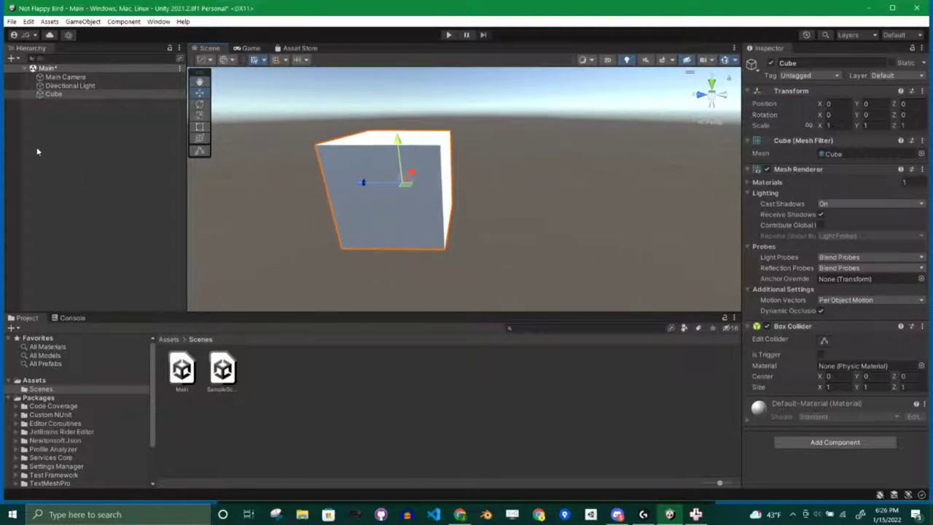
Add a new 3D cube, Cube (1), from the Hierarchy's context menu
{"action": "left_click", "coordinate": [41, 149]}
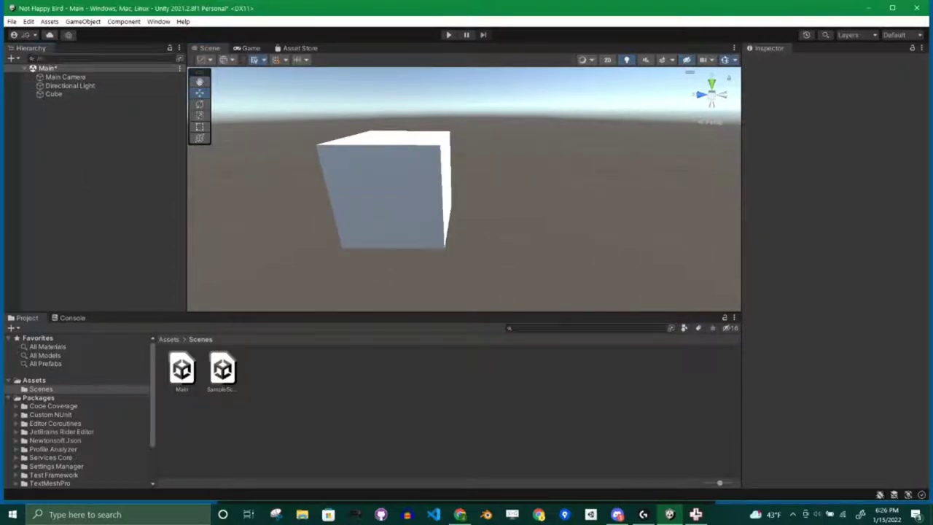
{"action": "right_click", "coordinate": [70, 129]}
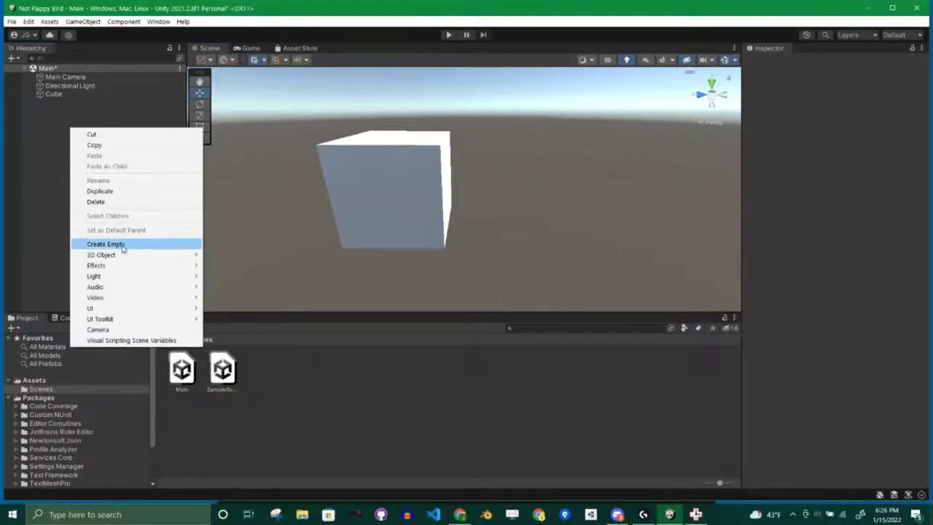
{"action": "mouse_move", "coordinate": [131, 255]}
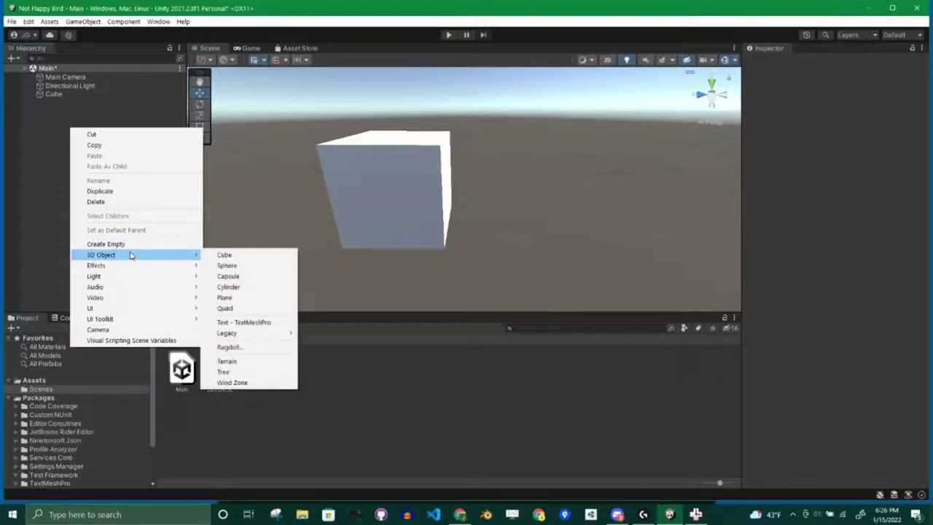
{"action": "left_click", "coordinate": [237, 257]}
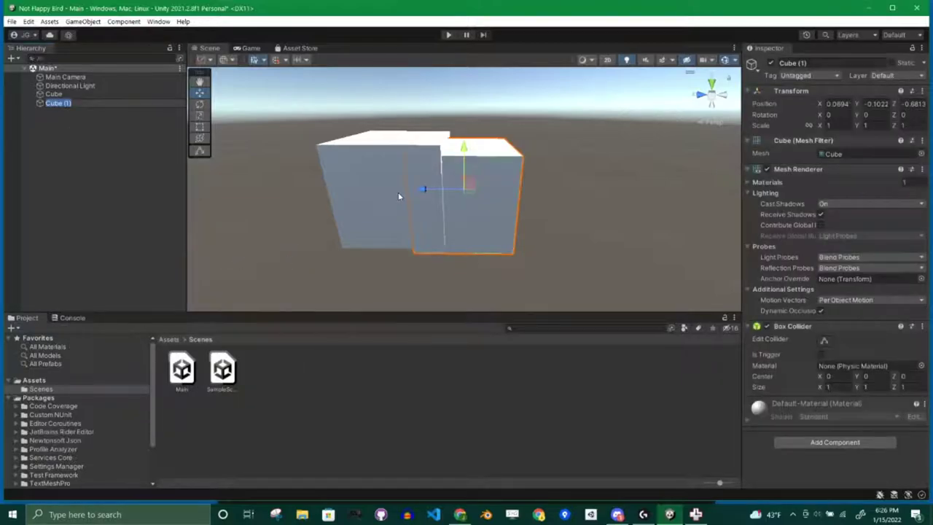
Move Cube (1) up and sideways with the gizmo to about -0.056, 0.497, -0.466
{"action": "left_click_drag", "start_coordinate": [465, 150], "coordinate": [464, 102]}
{"action": "left_click_drag", "start_coordinate": [423, 137], "coordinate": [405, 136]}
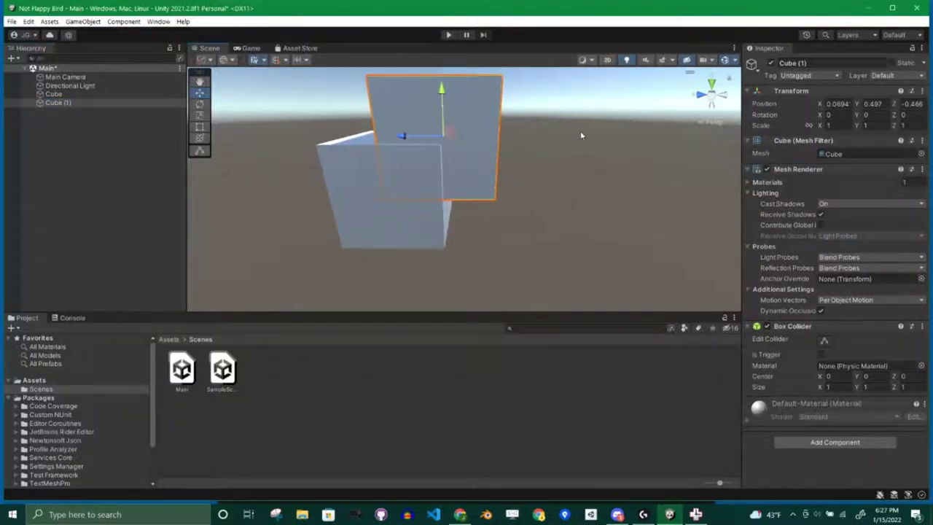
{"action": "left_click_drag", "start_coordinate": [580, 135], "coordinate": [413, 172], "text": "alt"}
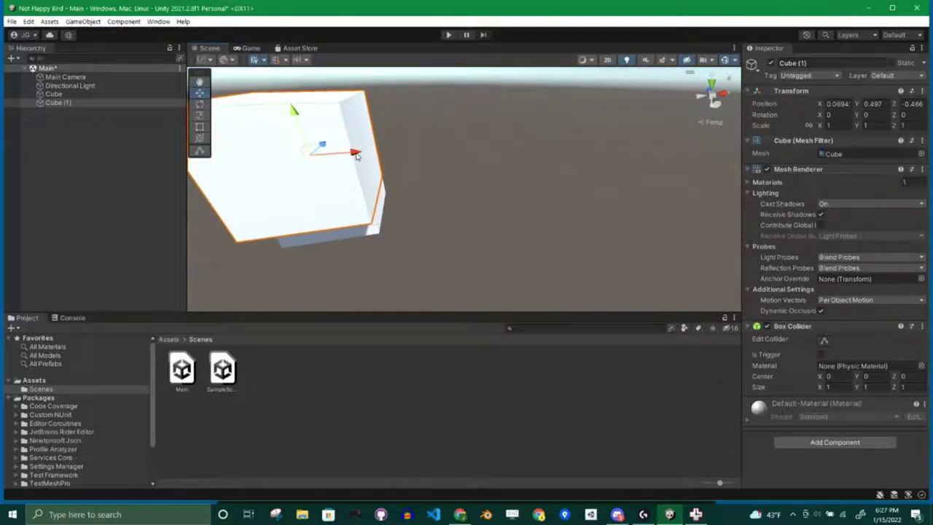
{"action": "left_click_drag", "start_coordinate": [357, 156], "coordinate": [492, 218]}
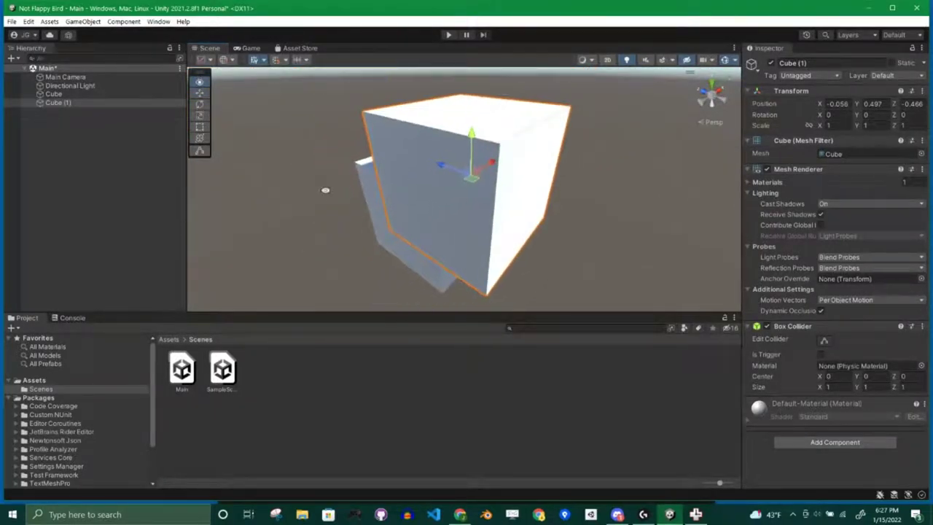
{"action": "left_click_drag", "start_coordinate": [325, 190], "coordinate": [537, 190], "text": "alt"}
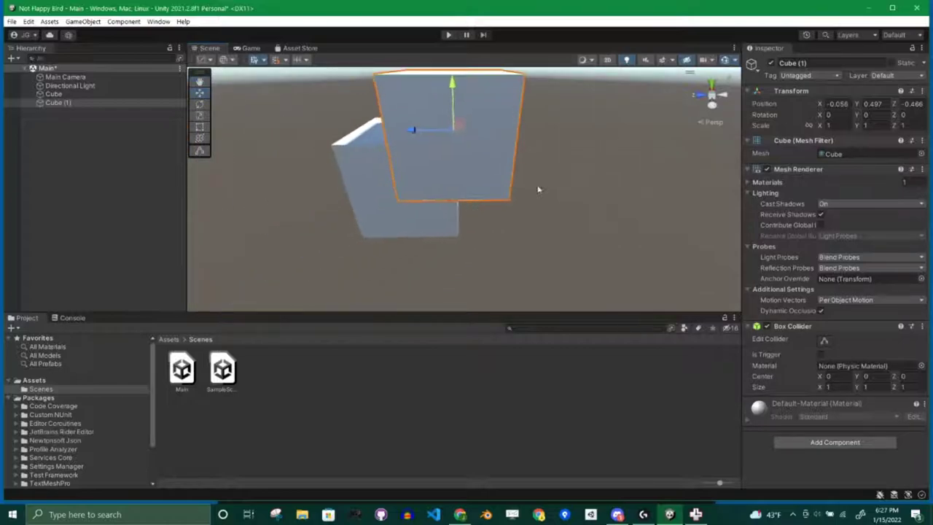
Select Cube (1)'s Position X value for editing while switching the Scene view to a preset angle
{"action": "left_click", "coordinate": [829, 105]}
{"action": "key", "text": "Tab"}
{"action": "key", "text": "Tab"}
{"action": "key", "text": "Return"}
{"action": "left_click", "coordinate": [833, 104]}
{"action": "left_click_drag", "start_coordinate": [639, 104], "coordinate": [364, 153], "text": "alt"}
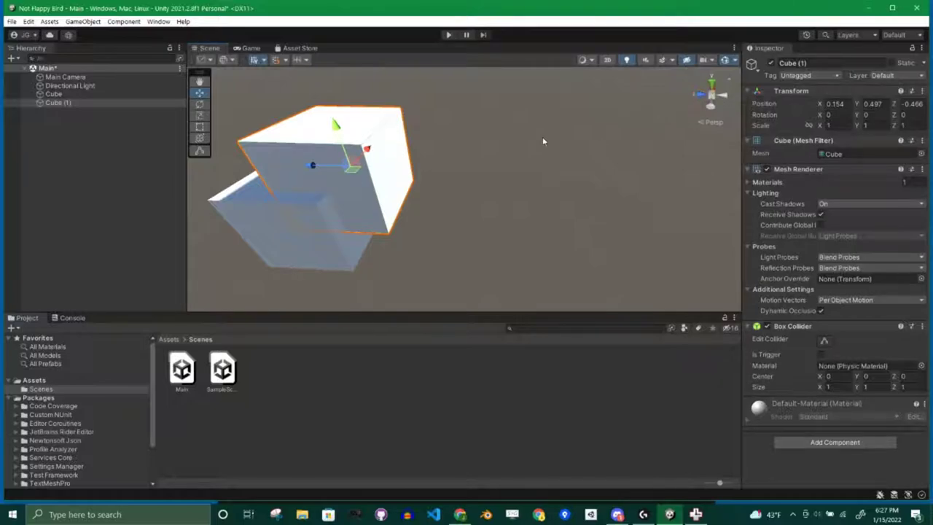
{"action": "left_click", "coordinate": [705, 91]}
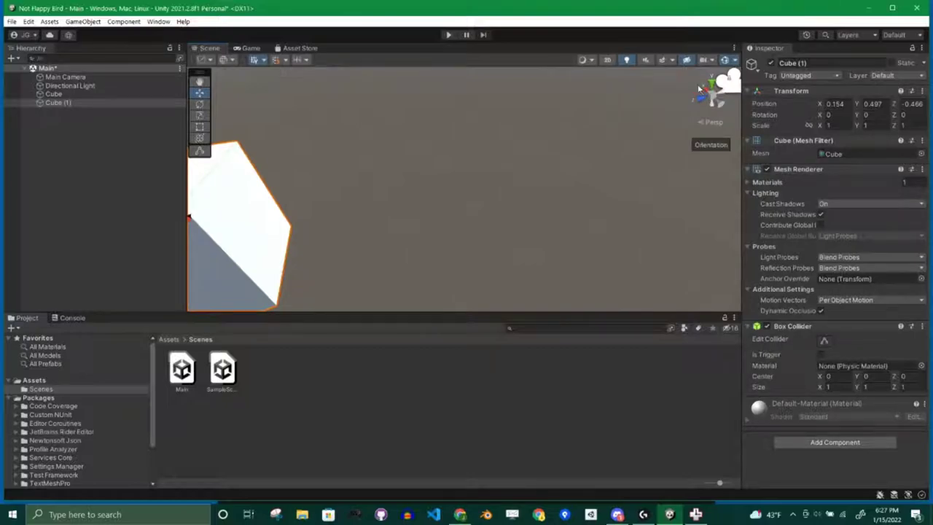
{"action": "left_click", "coordinate": [835, 103]}
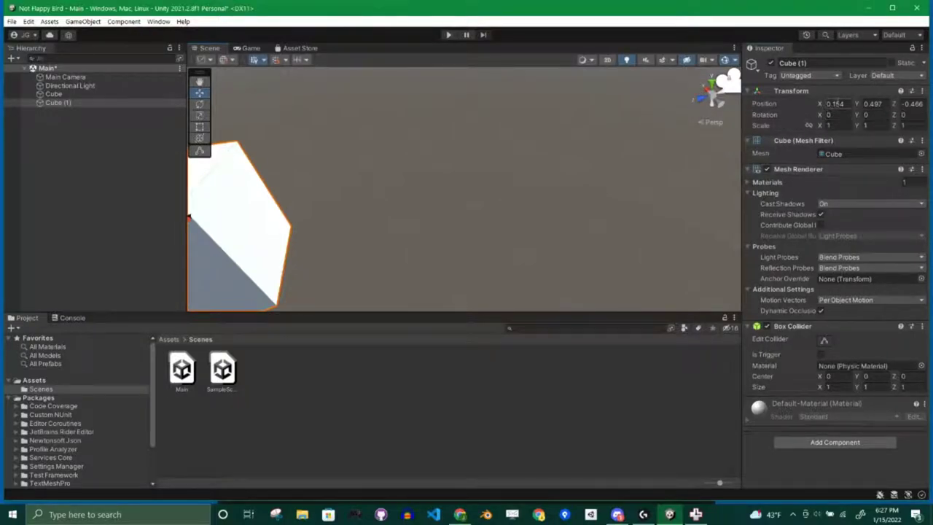
Enter 0 for Cube (1)'s Position X, then zoom and orbit until both cubes show
{"action": "type", "text": "0"}
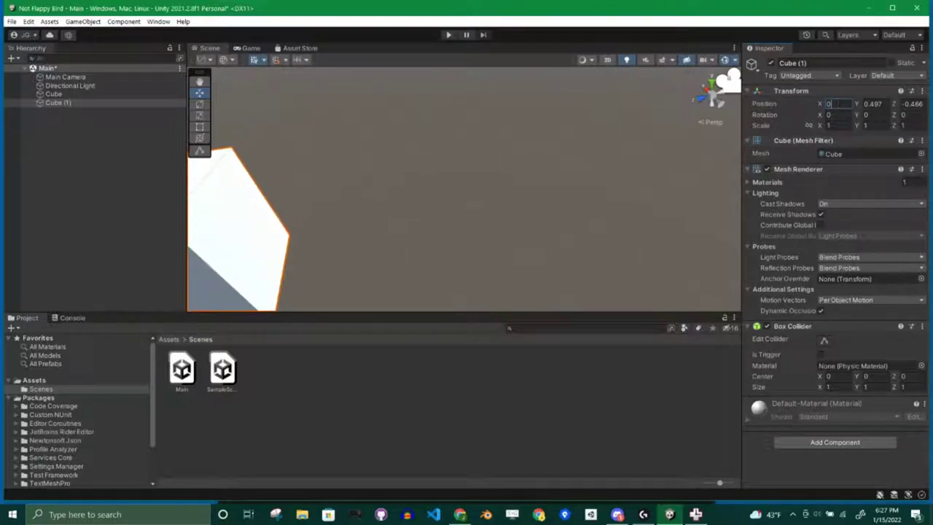
{"action": "scroll", "coordinate": [402, 235], "scroll_direction": "down", "scroll_amount": 5}
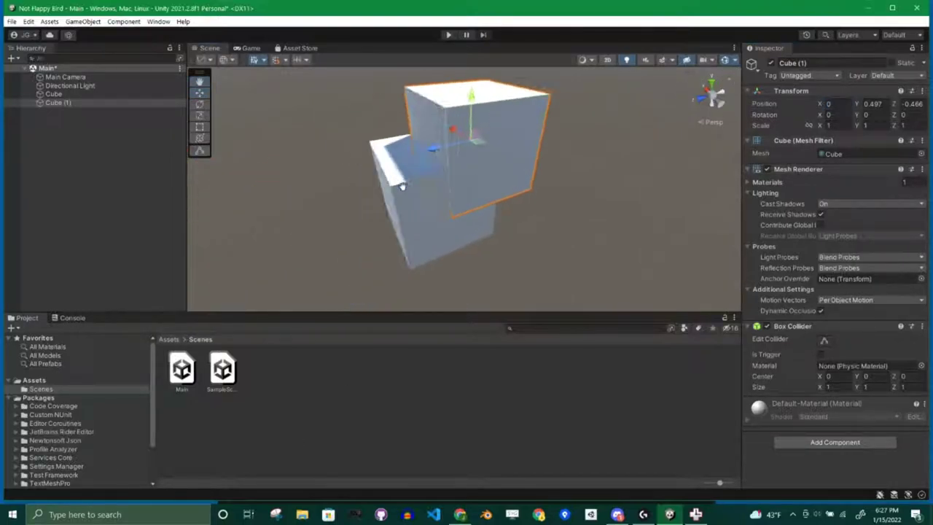
{"action": "scroll", "coordinate": [474, 192], "scroll_direction": "up", "scroll_amount": 4}
{"action": "scroll", "coordinate": [447, 240], "scroll_direction": "down", "scroll_amount": 2}
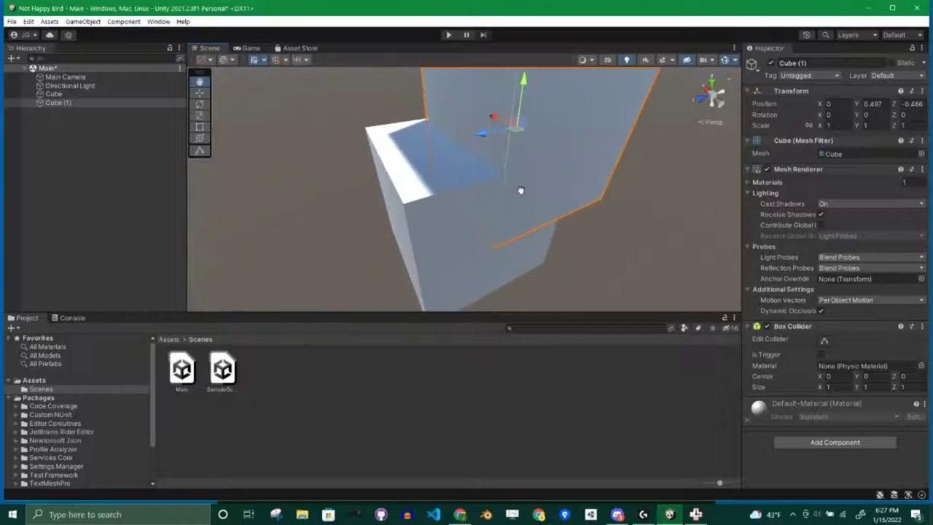
{"action": "scroll", "coordinate": [404, 183], "scroll_direction": "up", "scroll_amount": 2}
{"action": "middle_click_drag", "start_coordinate": [400, 174], "coordinate": [365, 198]}
{"action": "left_click_drag", "start_coordinate": [365, 198], "coordinate": [402, 165], "text": "alt"}
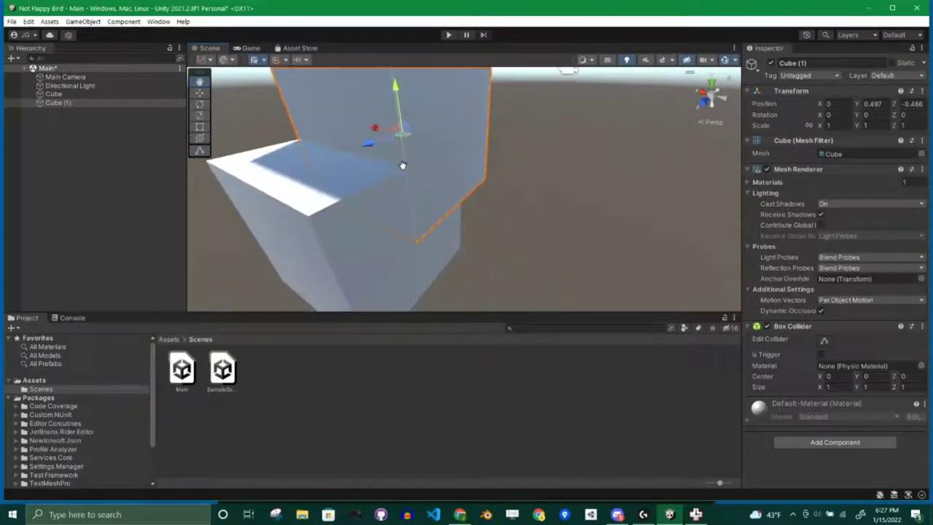
{"action": "scroll", "coordinate": [496, 189], "scroll_direction": "down", "scroll_amount": 5}
{"action": "left_click_drag", "start_coordinate": [510, 193], "coordinate": [493, 176], "text": "alt"}
{"action": "right_click_drag", "start_coordinate": [502, 181], "coordinate": [542, 176]}
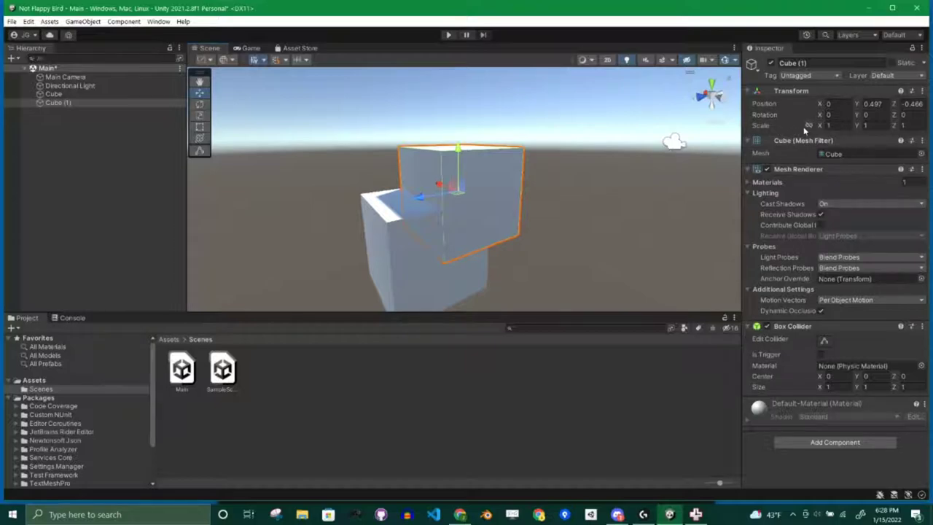
Try a Scale X of 0.5 on Cube (1) in the Inspector
{"action": "left_click", "coordinate": [830, 125]}
{"action": "key", "text": "Tab"}
{"action": "key", "text": "Tab"}
{"action": "key", "text": "Return"}
{"action": "left_click", "coordinate": [830, 126]}
{"action": "type", "text": "0.5"}
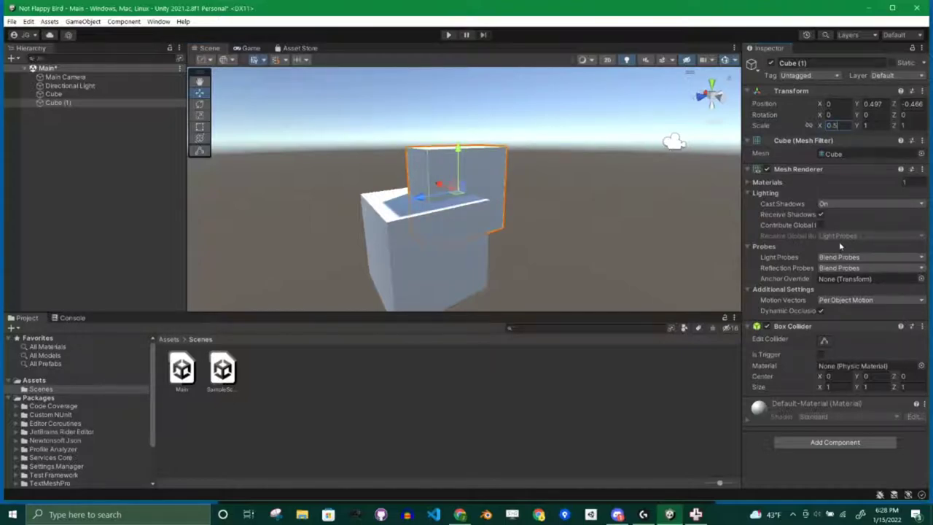
{"action": "key", "text": "Tab"}
{"action": "left_click", "coordinate": [835, 124]}
Scrub Cube (1)'s Scale X out to 1.67 and set Rotation X back to 0
{"action": "left_click_drag", "start_coordinate": [820, 125], "coordinate": [840, 152]}
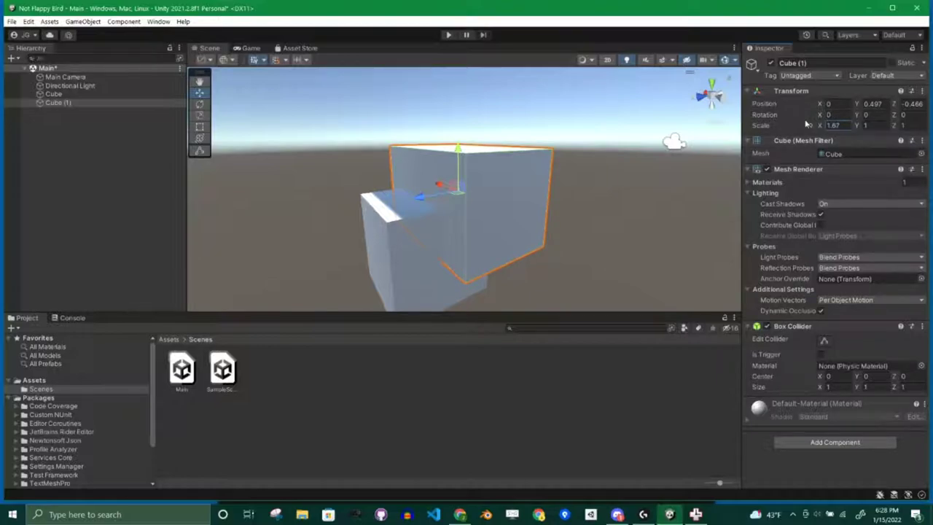
{"action": "left_click_drag", "start_coordinate": [819, 117], "coordinate": [772, 140]}
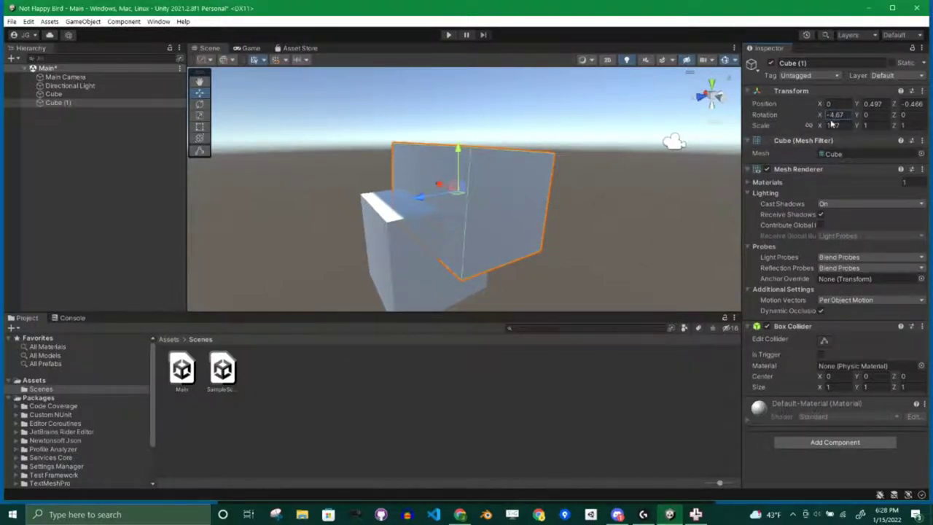
{"action": "type", "text": "0"}
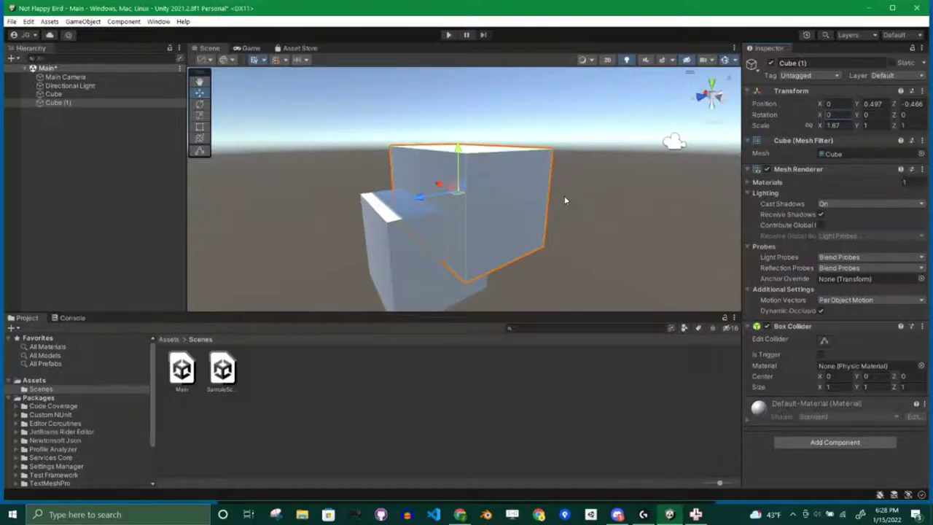
{"action": "left_click", "coordinate": [833, 125]}
Reset Cube (1)'s Transform, undo the reset, and enter Scale X 1
{"action": "left_click", "coordinate": [922, 91]}
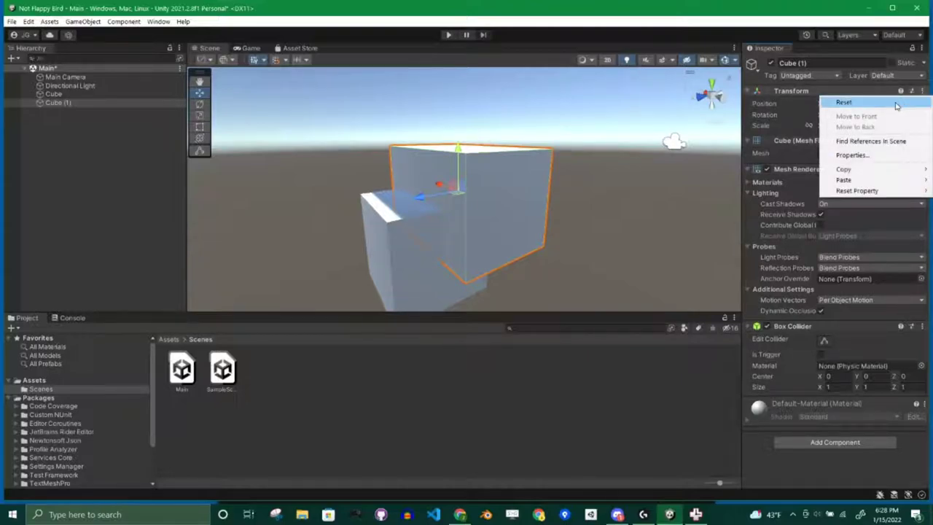
{"action": "left_click", "coordinate": [896, 107]}
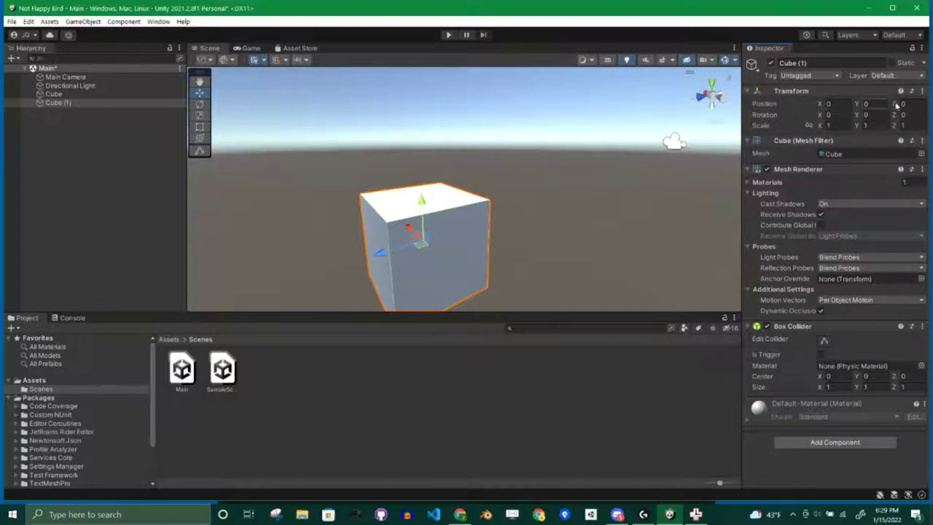
{"action": "key", "text": "ctrl+z"}
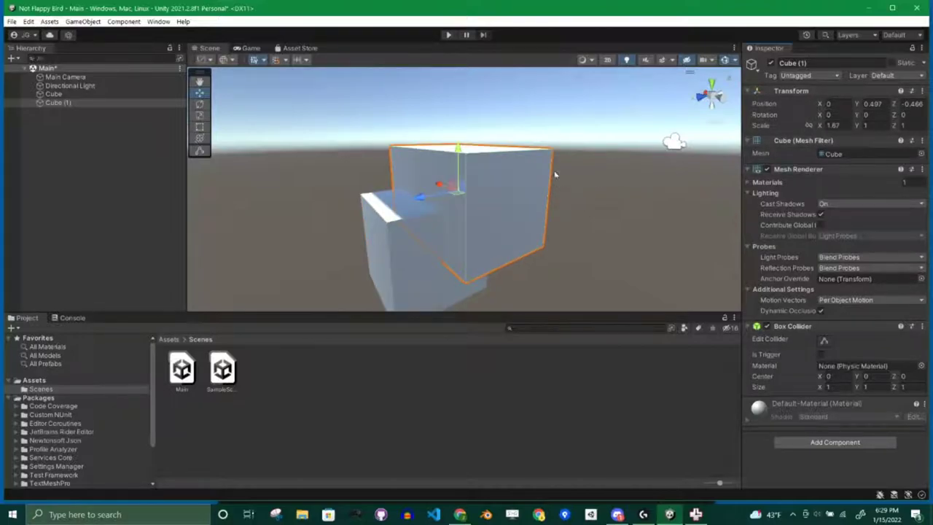
{"action": "left_click", "coordinate": [833, 125]}
{"action": "double_click", "coordinate": [833, 126]}
{"action": "type", "text": "1"}
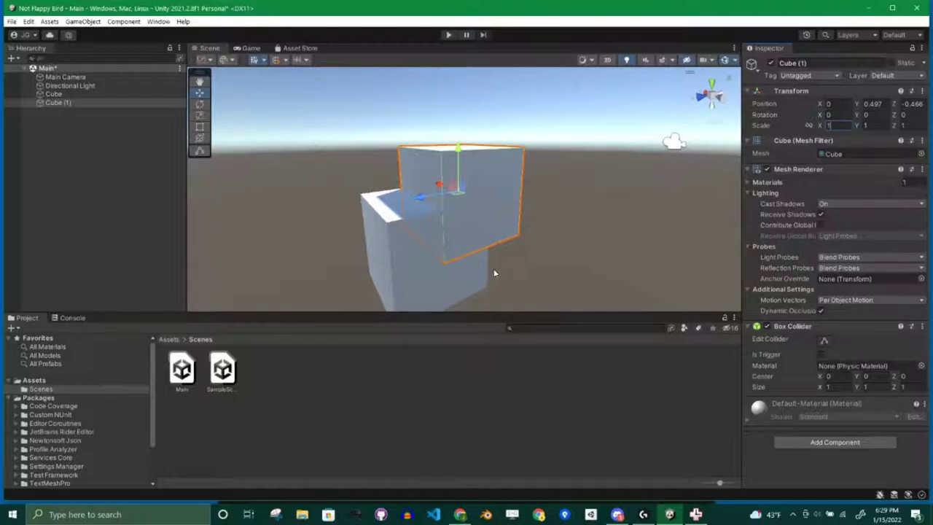
Scale Cube (1) uniformly to 0.7348 on every axis with the Scale tool
{"action": "left_click", "coordinate": [199, 116]}
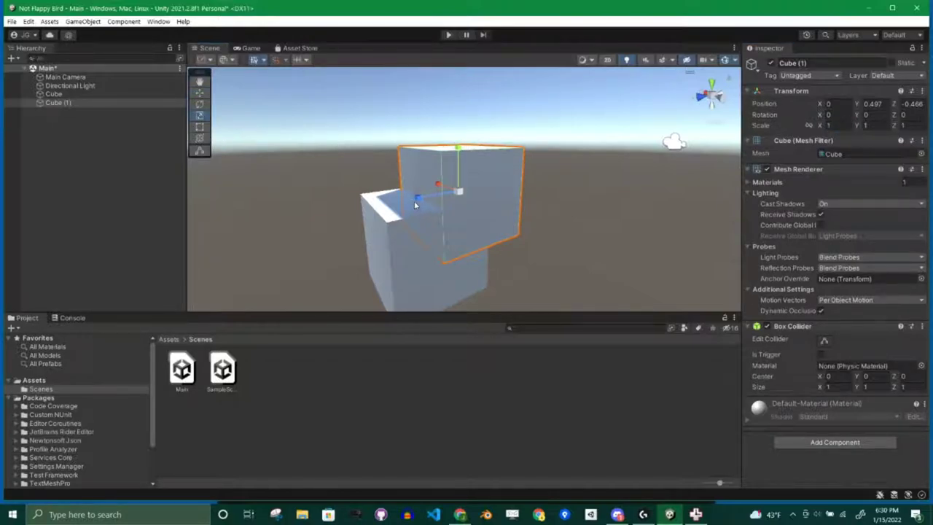
{"action": "left_click", "coordinate": [201, 93]}
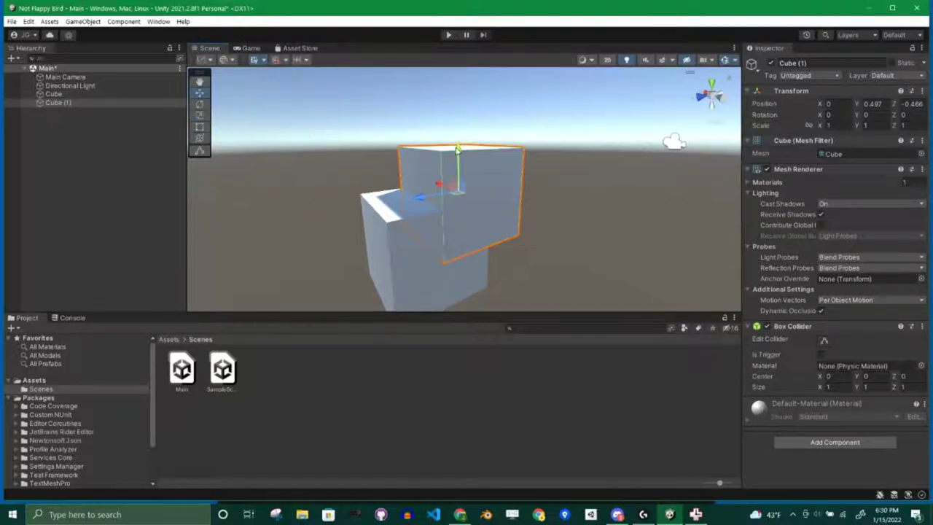
{"action": "left_click", "coordinate": [200, 115]}
{"action": "mouse_move", "coordinate": [458, 149]}
{"action": "left_mouse_down"}
{"action": "mouse_move", "coordinate": [454, 94]}
{"action": "mouse_move", "coordinate": [454, 194]}
{"action": "mouse_move", "coordinate": [457, 102]}
{"action": "mouse_move", "coordinate": [454, 190]}
{"action": "mouse_move", "coordinate": [448, 84]}
{"action": "mouse_move", "coordinate": [454, 191]}
{"action": "mouse_move", "coordinate": [453, 99]}
{"action": "mouse_move", "coordinate": [445, 150]}
{"action": "left_mouse_up"}
{"action": "left_click_drag", "start_coordinate": [419, 197], "coordinate": [445, 224]}
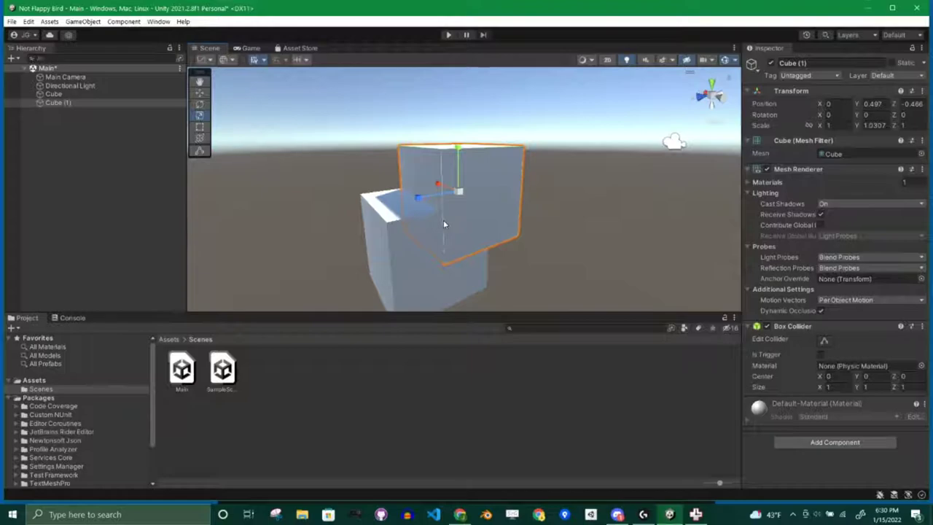
{"action": "left_click_drag", "start_coordinate": [457, 148], "coordinate": [460, 150]}
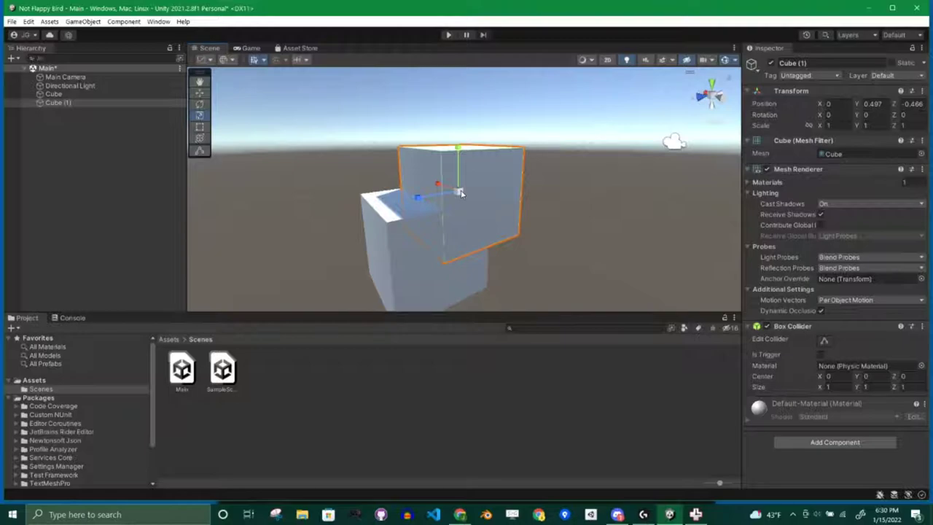
{"action": "mouse_move", "coordinate": [460, 192]}
{"action": "left_mouse_down"}
{"action": "mouse_move", "coordinate": [554, 219]}
{"action": "mouse_move", "coordinate": [586, 213]}
{"action": "mouse_move", "coordinate": [455, 200]}
{"action": "left_mouse_up"}
{"action": "middle_click_drag", "start_coordinate": [567, 243], "coordinate": [489, 215]}
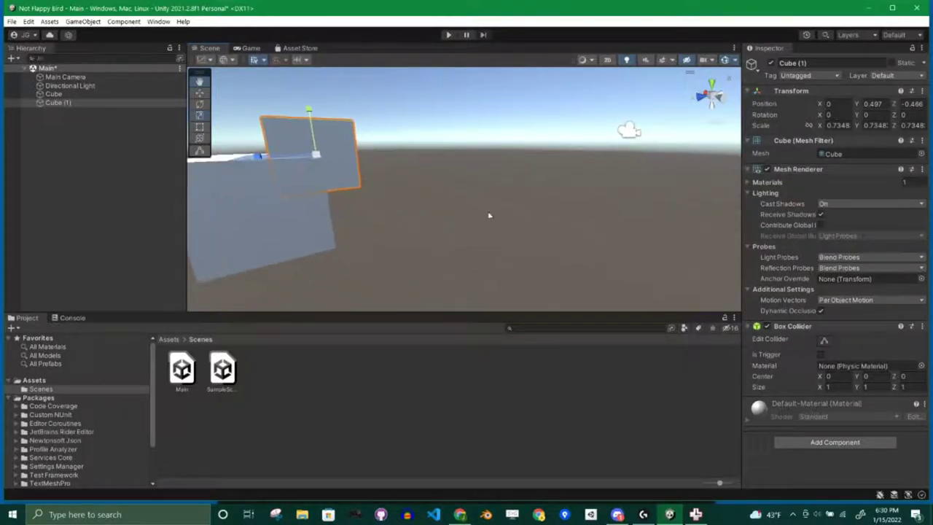
Nudge Cube (1) up slightly to about Y 0.648, then deselect it
{"action": "right_click_drag", "start_coordinate": [489, 216], "coordinate": [531, 201]}
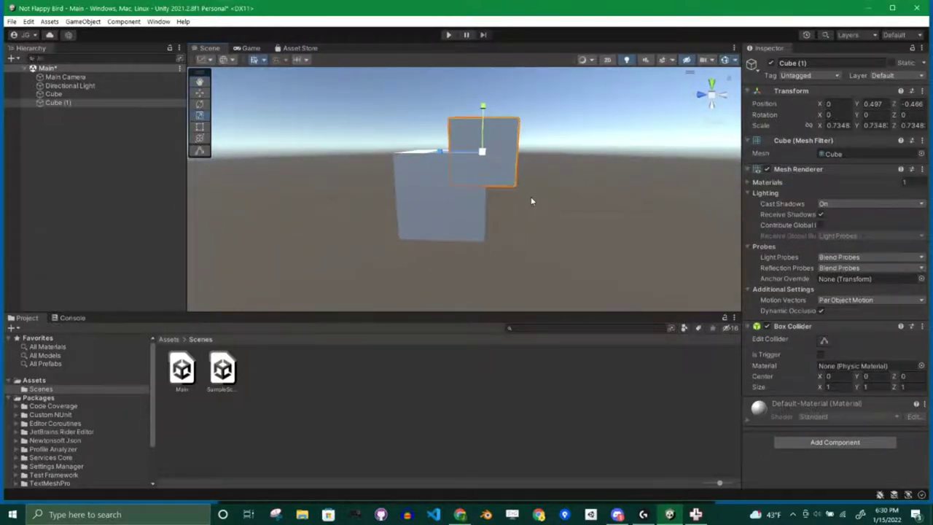
{"action": "left_click_drag", "start_coordinate": [530, 201], "coordinate": [502, 184], "text": "alt"}
{"action": "scroll", "coordinate": [467, 204], "scroll_direction": "up", "scroll_amount": 4}
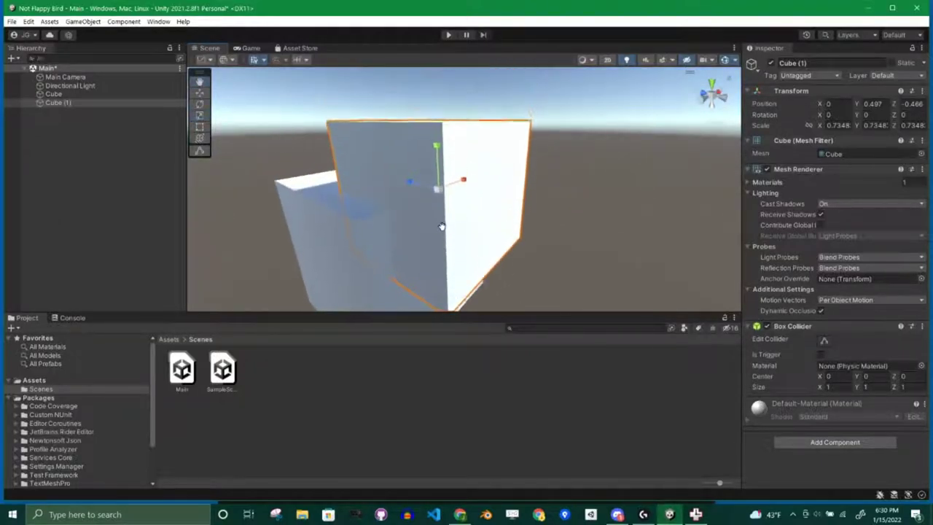
{"action": "scroll", "coordinate": [442, 226], "scroll_direction": "down", "scroll_amount": 4}
{"action": "left_click_drag", "start_coordinate": [409, 213], "coordinate": [472, 170], "text": "alt"}
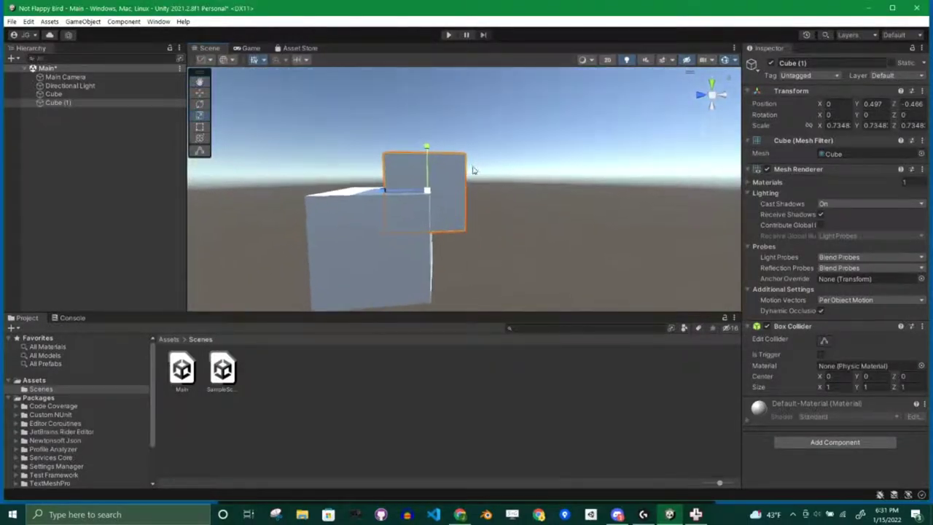
{"action": "left_click", "coordinate": [200, 94]}
{"action": "mouse_move", "coordinate": [427, 149]}
{"action": "left_mouse_down"}
{"action": "mouse_move", "coordinate": [426, 133]}
{"action": "mouse_move", "coordinate": [425, 141]}
{"action": "left_mouse_up"}
{"action": "left_click", "coordinate": [575, 129]}
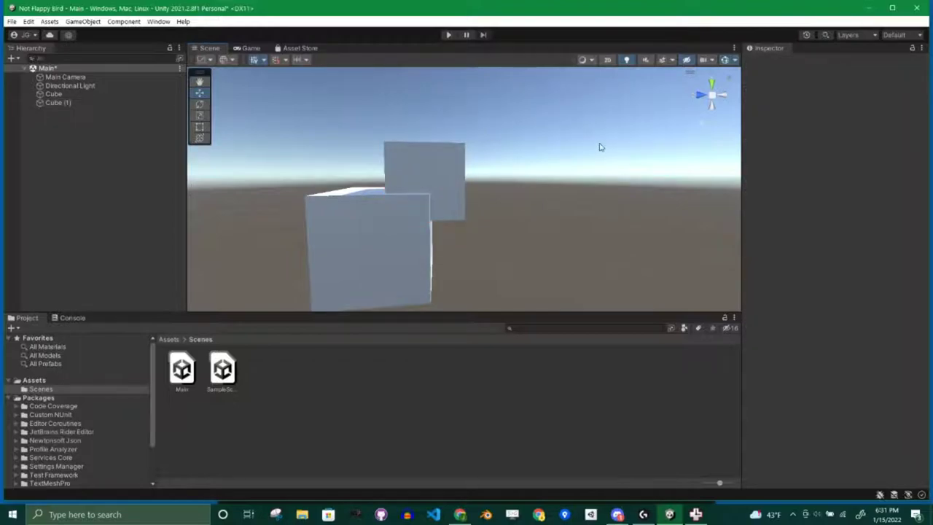
Select Cube (1) and lift it to Position Y 0.832 above the larger cube
{"action": "left_click_drag", "start_coordinate": [601, 147], "coordinate": [481, 150], "text": "alt"}
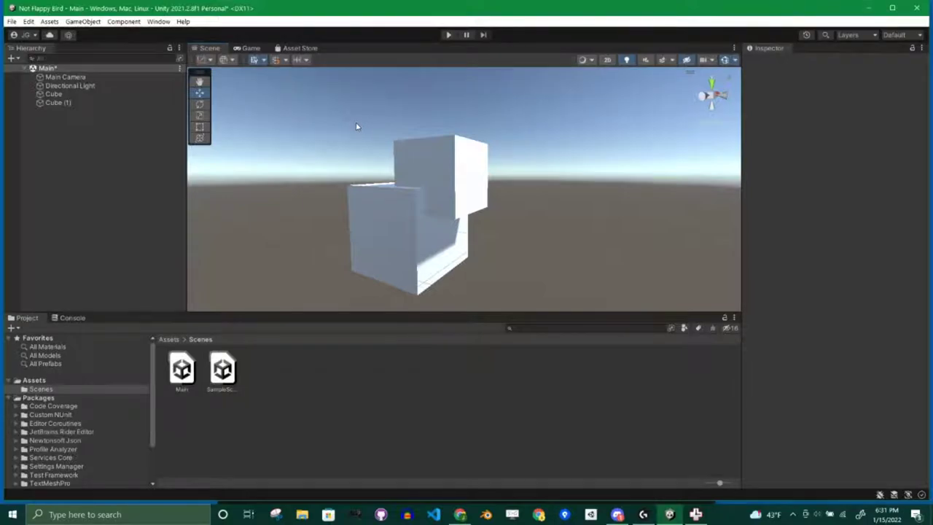
{"action": "key", "text": "e"}
{"action": "key", "text": "y"}
{"action": "key", "text": "e"}
{"action": "key", "text": "y"}
{"action": "key", "text": "e"}
{"action": "left_click", "coordinate": [464, 157]}
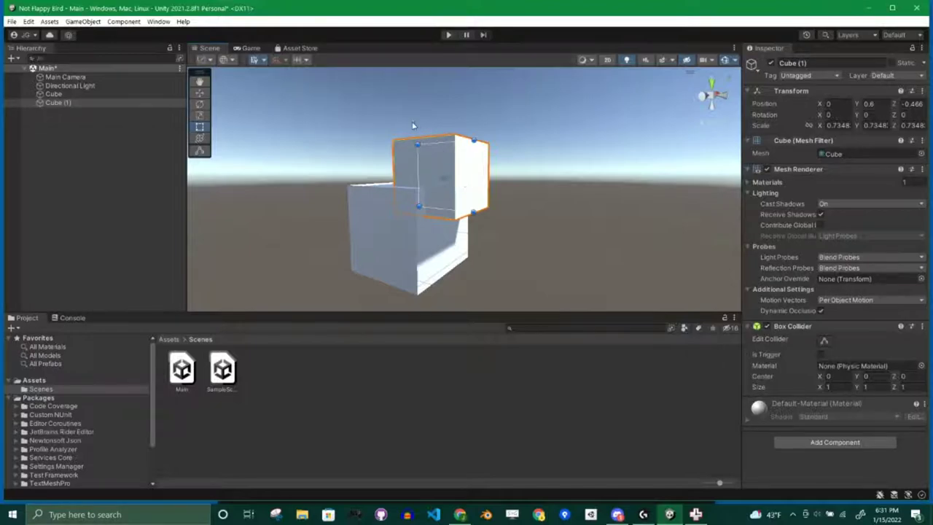
{"action": "key", "text": "w"}
{"action": "mouse_move", "coordinate": [443, 136]}
{"action": "left_mouse_down"}
{"action": "mouse_move", "coordinate": [435, 111]}
{"action": "mouse_move", "coordinate": [427, 130]}
{"action": "left_mouse_up"}
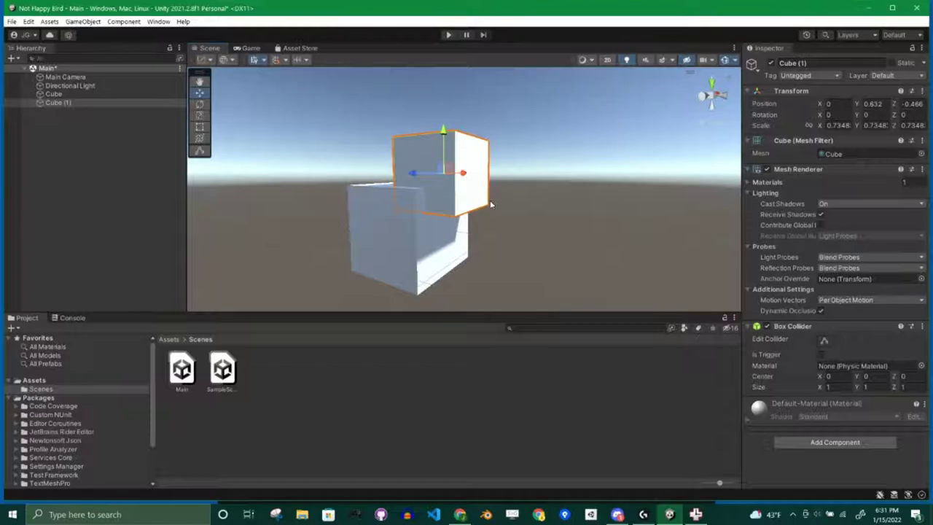
{"action": "key", "text": "r"}
{"action": "key", "text": "e"}
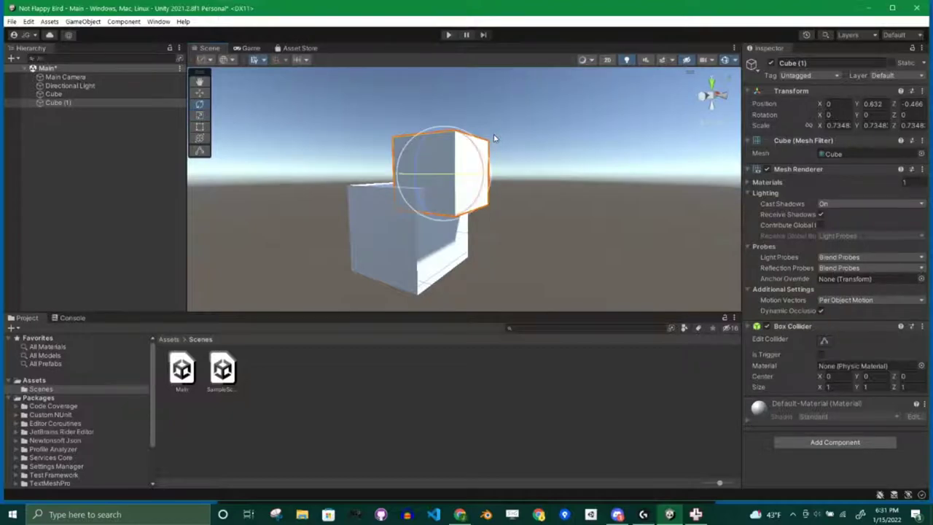
{"action": "right_click_drag", "start_coordinate": [561, 198], "coordinate": [541, 229]}
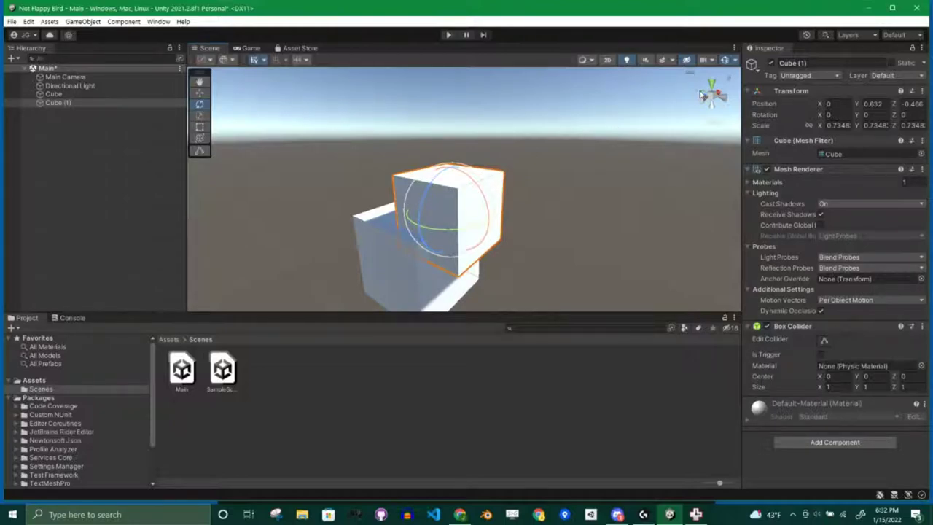
{"action": "left_click_drag", "start_coordinate": [568, 143], "coordinate": [527, 187], "text": "alt"}
{"action": "mouse_move", "coordinate": [396, 162]}
{"action": "left_mouse_down"}
{"action": "mouse_move", "coordinate": [399, 151]}
{"action": "mouse_move", "coordinate": [340, 218]}
{"action": "mouse_move", "coordinate": [377, 216]}
{"action": "mouse_move", "coordinate": [437, 144]}
{"action": "mouse_move", "coordinate": [397, 183]}
{"action": "mouse_move", "coordinate": [396, 256]}
{"action": "mouse_move", "coordinate": [366, 204]}
{"action": "mouse_move", "coordinate": [404, 259]}
{"action": "mouse_move", "coordinate": [402, 163]}
{"action": "left_mouse_up"}
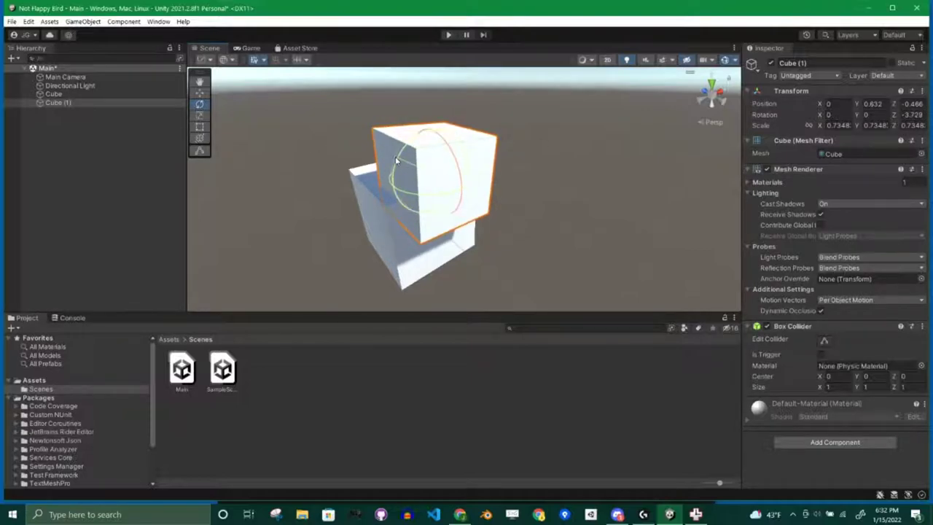
{"action": "left_click_drag", "start_coordinate": [396, 156], "coordinate": [419, 134]}
{"action": "key", "text": "ctrl+z"}
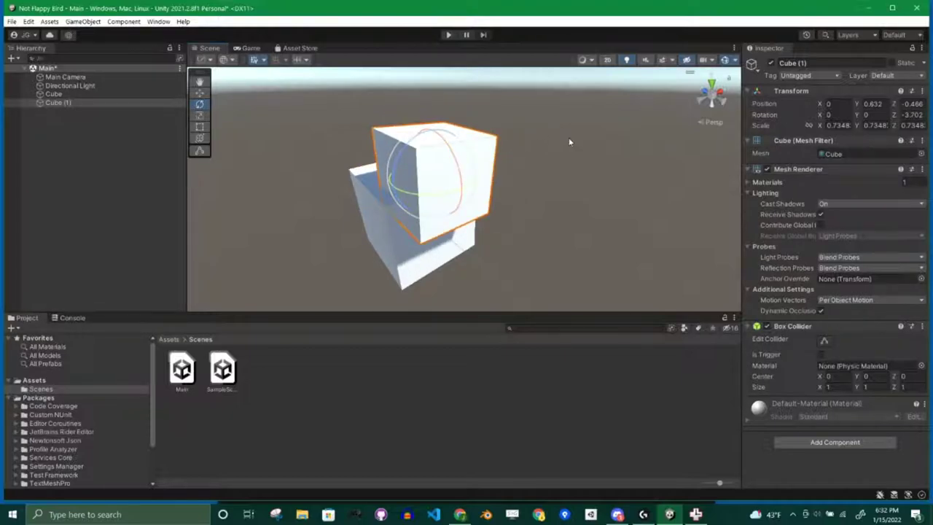
{"action": "left_click", "coordinate": [911, 114]}
{"action": "type", "text": "0"}
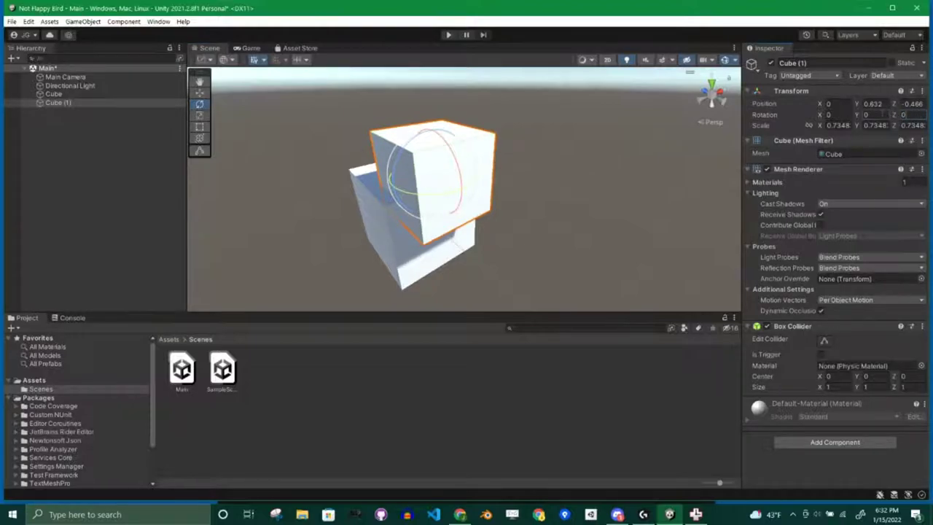
{"action": "left_click", "coordinate": [867, 114]}
{"action": "left_click", "coordinate": [571, 163], "text": "alt"}
{"action": "left_click_drag", "start_coordinate": [571, 162], "coordinate": [673, 145], "text": "alt"}
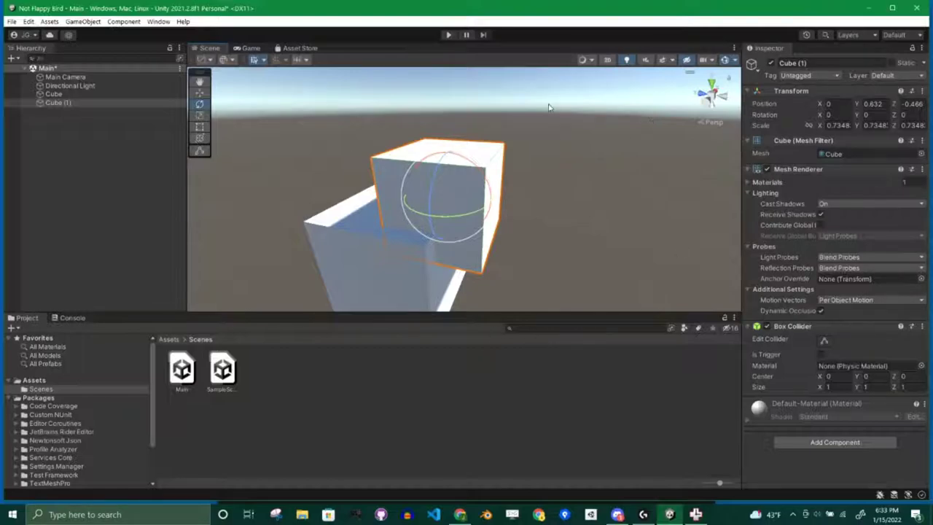
{"action": "left_click", "coordinate": [199, 93]}
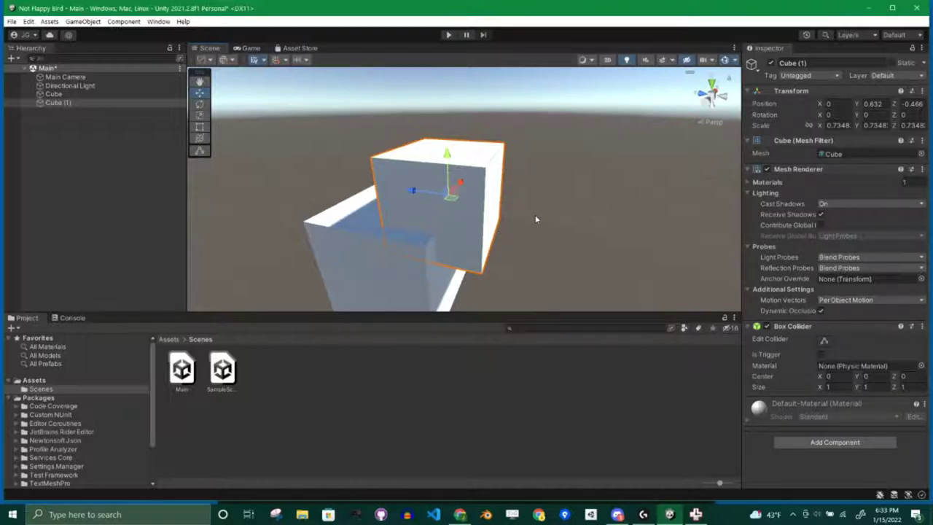
{"action": "middle_click_drag", "start_coordinate": [534, 219], "coordinate": [495, 186]}
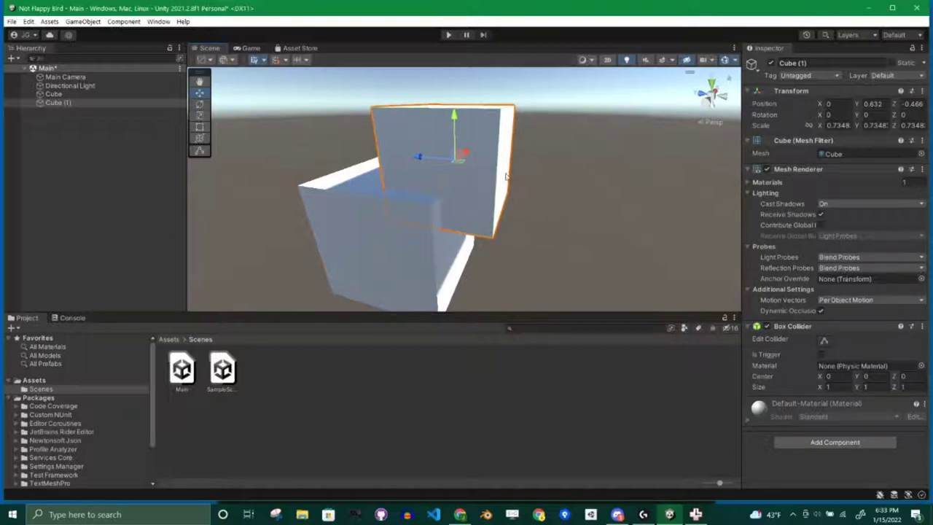
{"action": "left_click", "coordinate": [514, 424]}
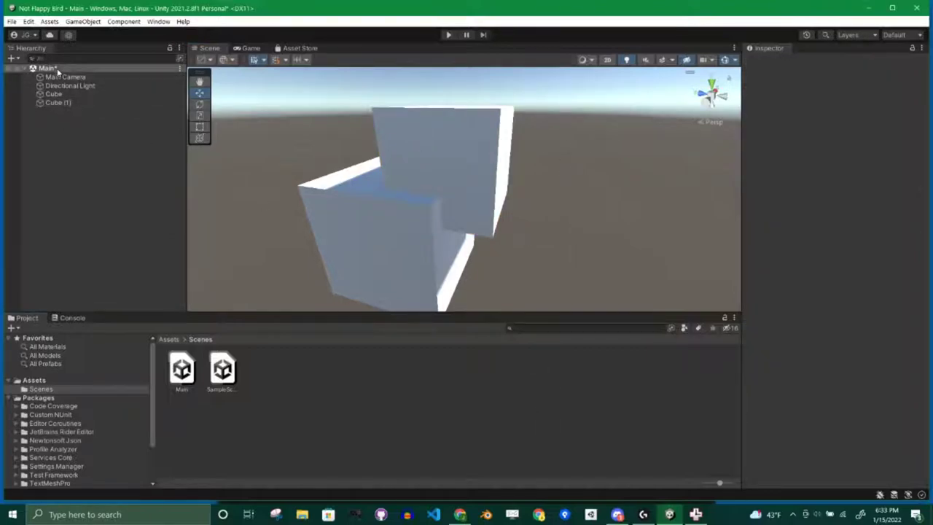
{"action": "right_click", "coordinate": [48, 157]}
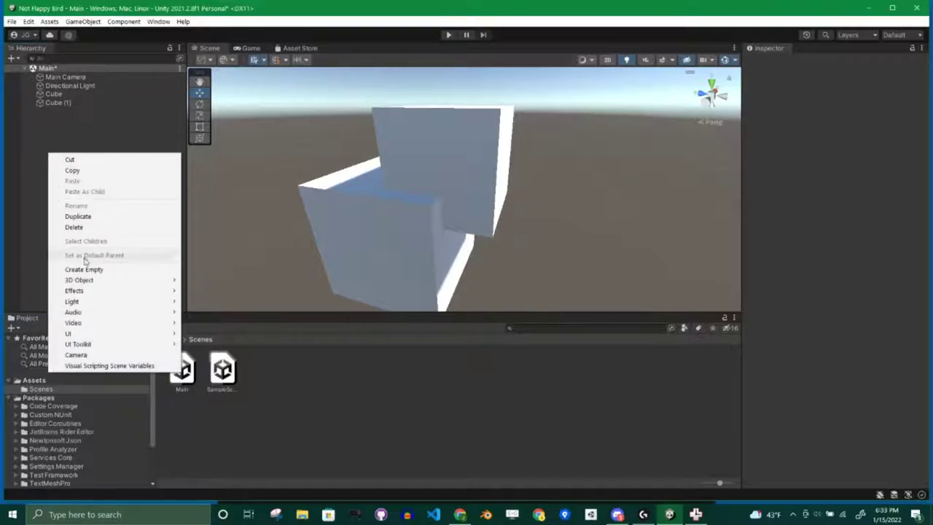
{"action": "mouse_move", "coordinate": [128, 283]}
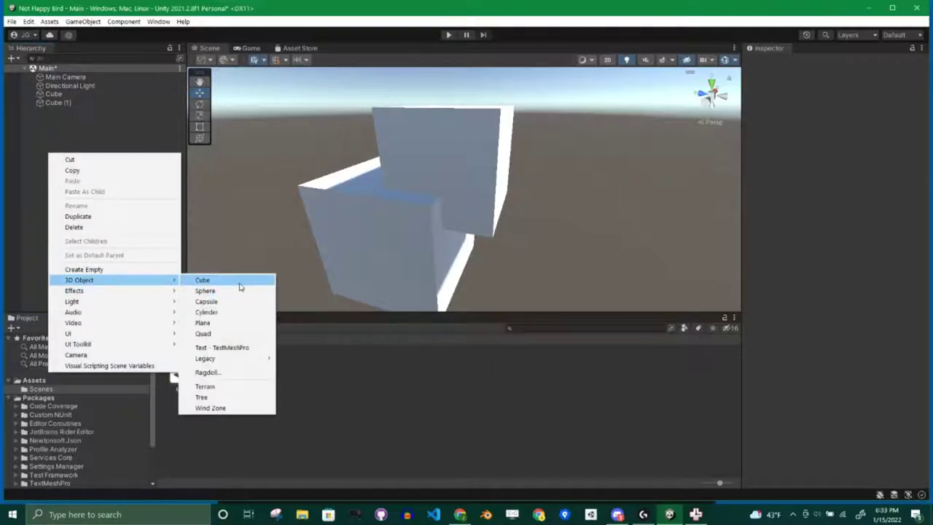
{"action": "left_click", "coordinate": [70, 122]}
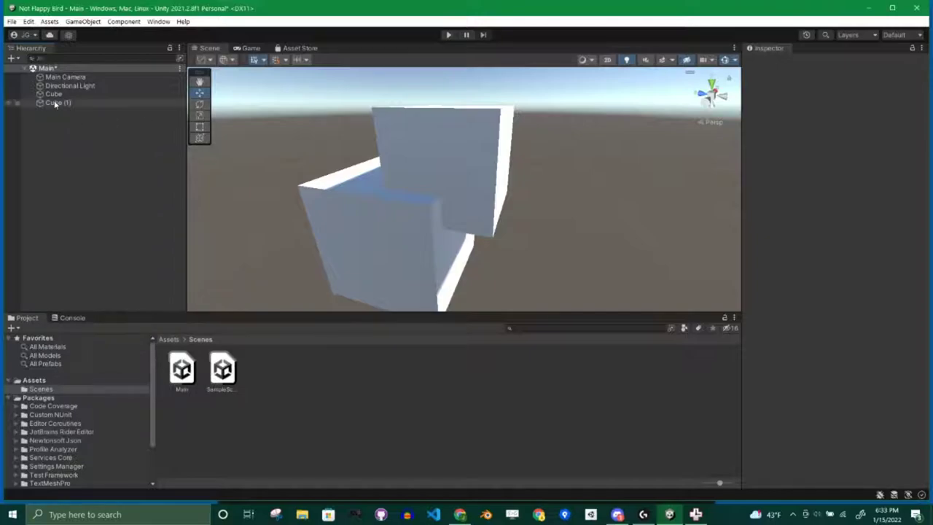
{"action": "left_click", "coordinate": [58, 103]}
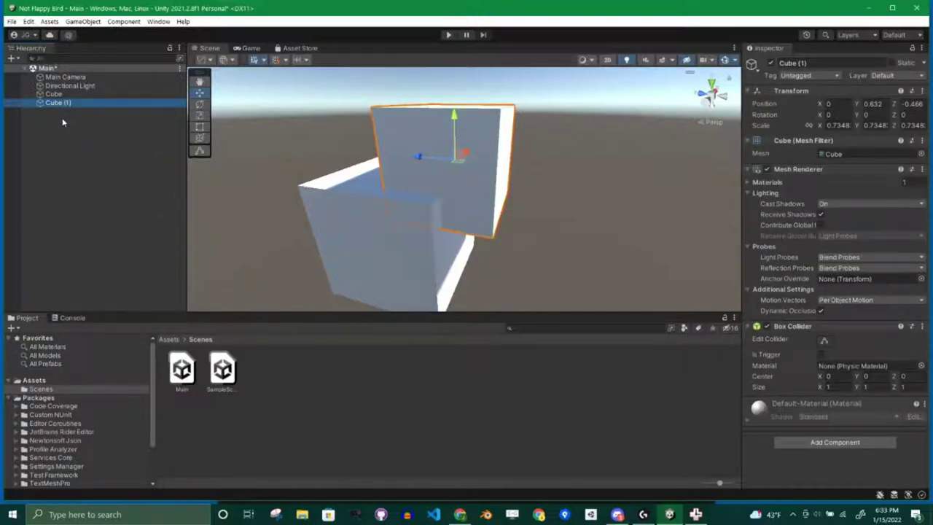
Duplicate Cube (1) with Ctrl+D and select the new Cube (2)
{"action": "key", "text": "ctrl+d"}
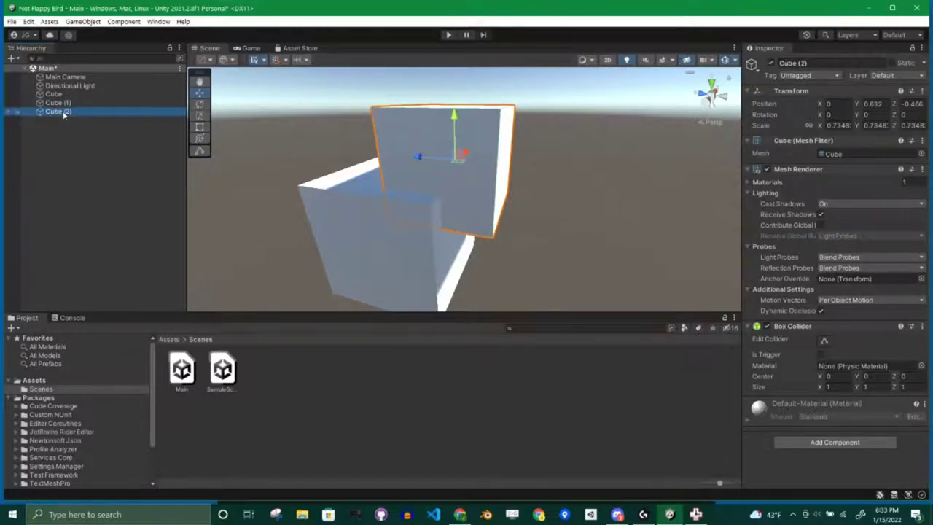
{"action": "left_click", "coordinate": [66, 104]}
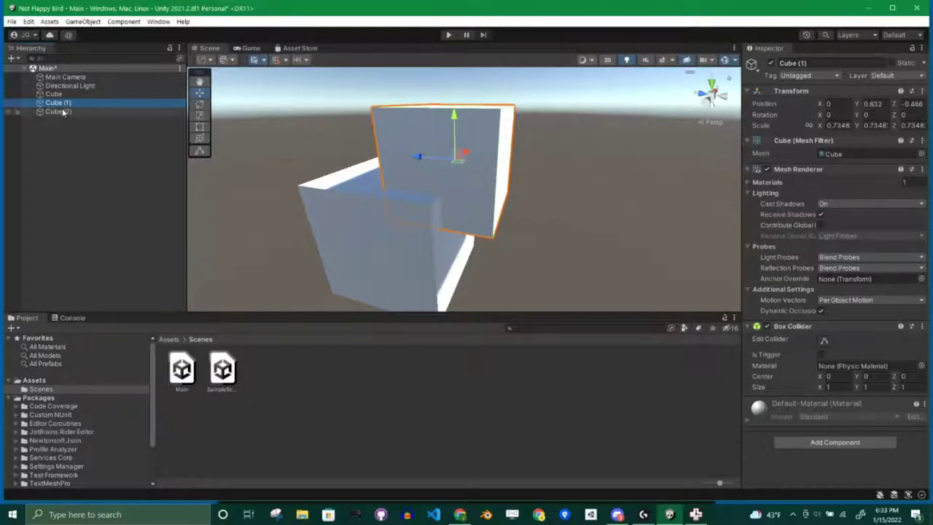
{"action": "left_click", "coordinate": [62, 113]}
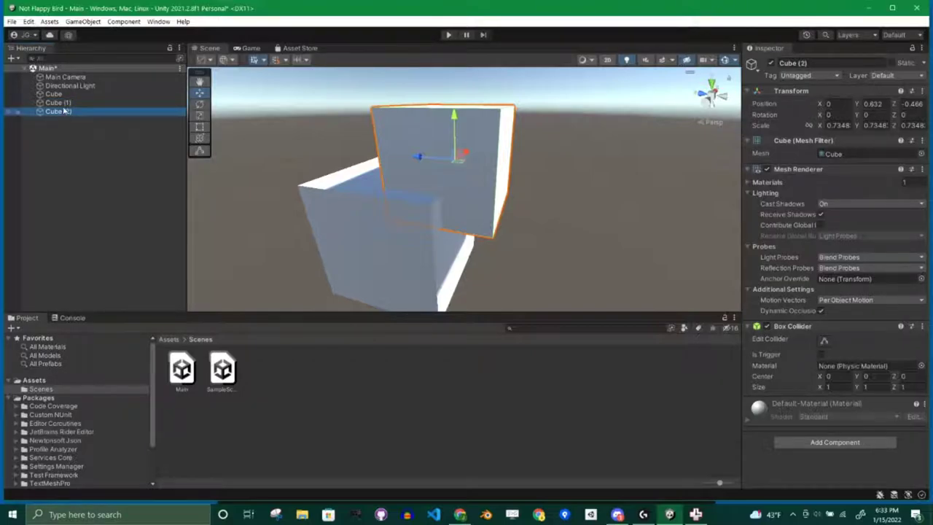
{"action": "left_click", "coordinate": [62, 104]}
{"action": "left_click", "coordinate": [66, 111]}
{"action": "left_click", "coordinate": [63, 104]}
{"action": "left_click", "coordinate": [62, 113]}
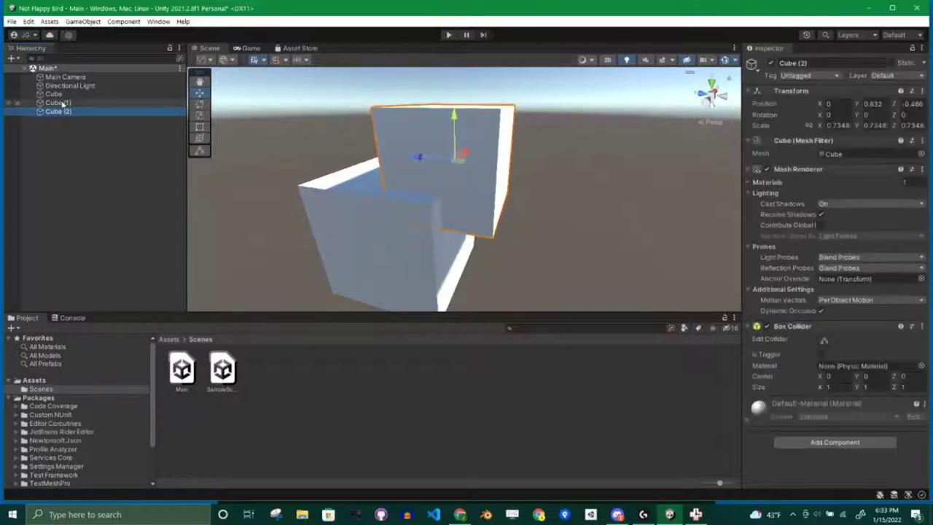
{"action": "left_click", "coordinate": [62, 104]}
{"action": "left_click", "coordinate": [62, 113]}
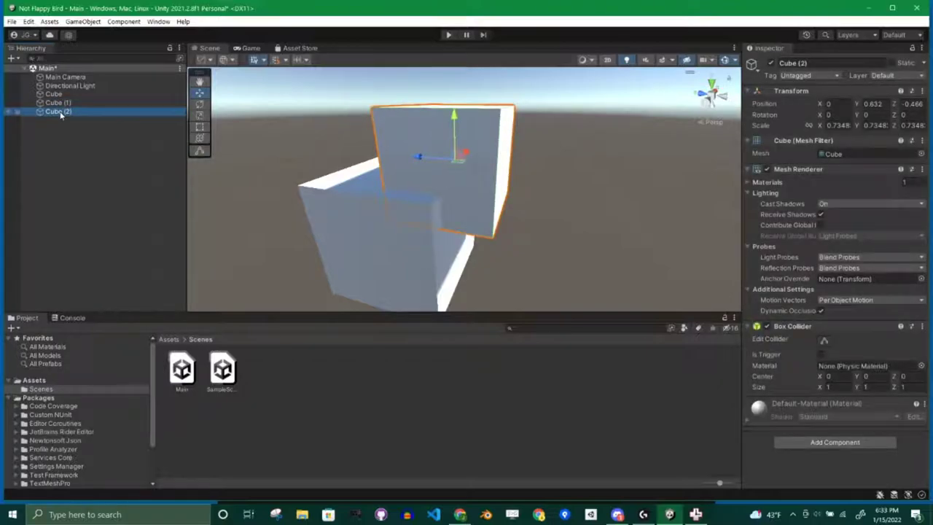
Flatten Cube (2) along Z, narrow it on X, and slide it against the big cube
{"action": "left_click_drag", "start_coordinate": [434, 160], "coordinate": [549, 167]}
{"action": "key", "text": "r"}
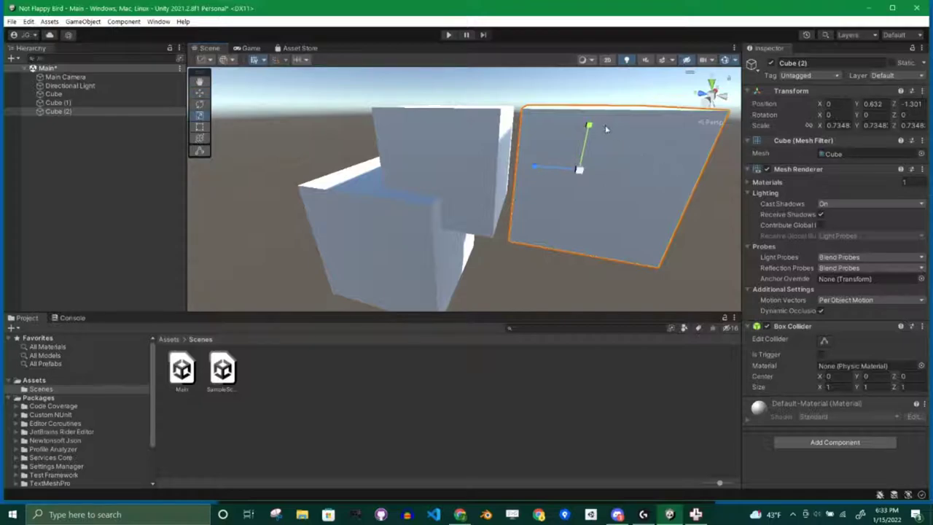
{"action": "left_click_drag", "start_coordinate": [599, 122], "coordinate": [506, 158], "text": "alt"}
{"action": "left_click_drag", "start_coordinate": [593, 162], "coordinate": [368, 214], "text": "alt"}
{"action": "left_click_drag", "start_coordinate": [453, 200], "coordinate": [474, 223], "text": "alt"}
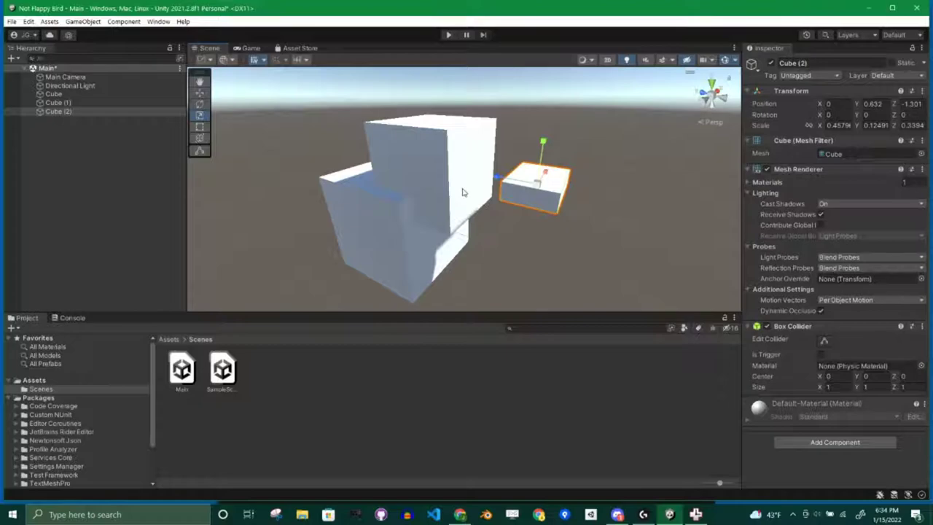
{"action": "key", "text": "w"}
{"action": "left_click_drag", "start_coordinate": [498, 176], "coordinate": [438, 158]}
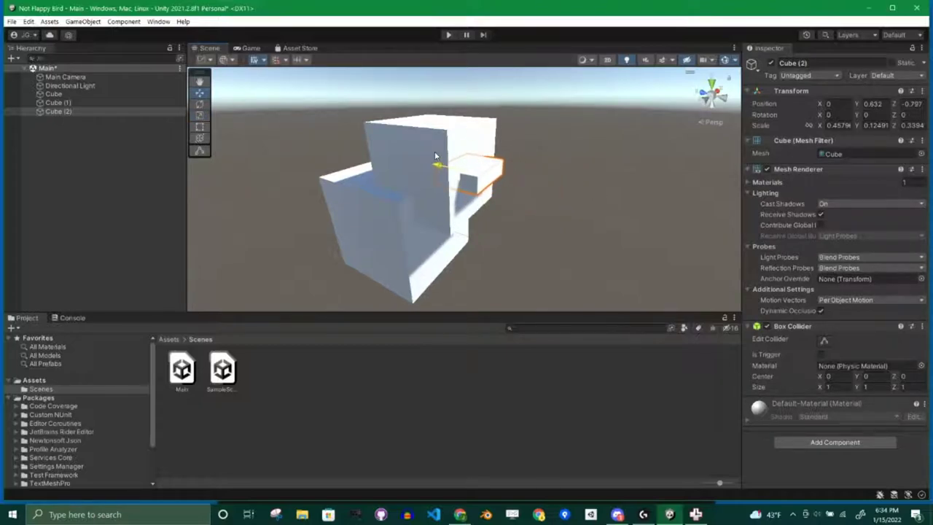
{"action": "left_click", "coordinate": [574, 211]}
{"action": "right_click_drag", "start_coordinate": [573, 211], "coordinate": [620, 162]}
Duplicate the body Cube as Cube (3) and shrink it thinner, shorter and shallower
{"action": "left_click", "coordinate": [514, 230]}
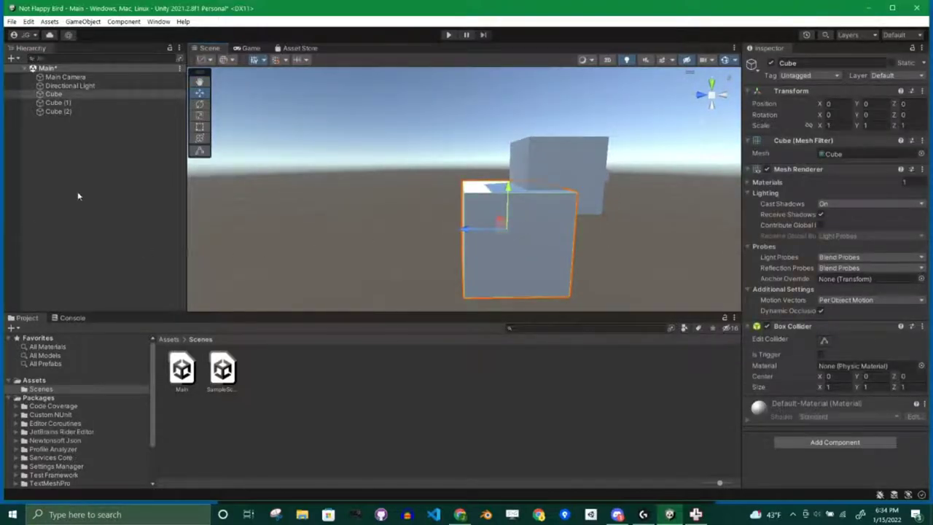
{"action": "key", "text": "ctrl+d"}
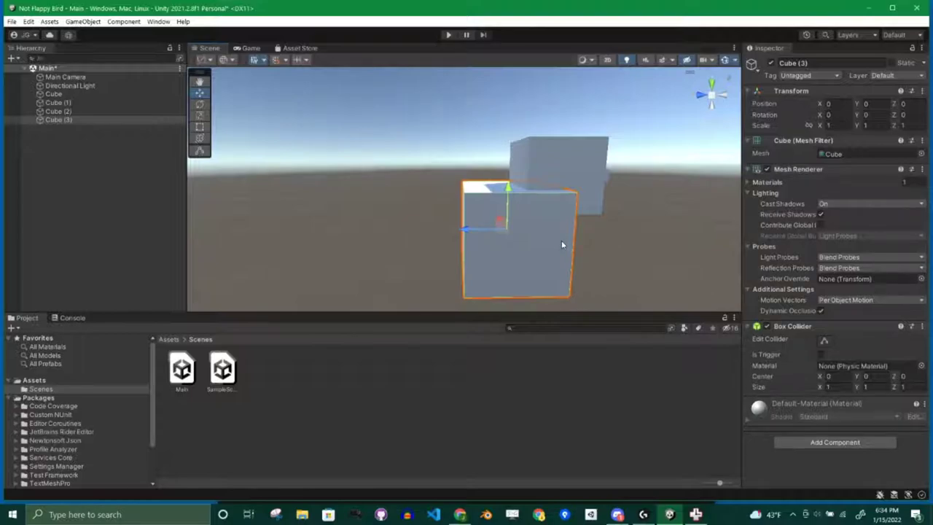
{"action": "right_click_drag", "start_coordinate": [378, 188], "coordinate": [479, 217]}
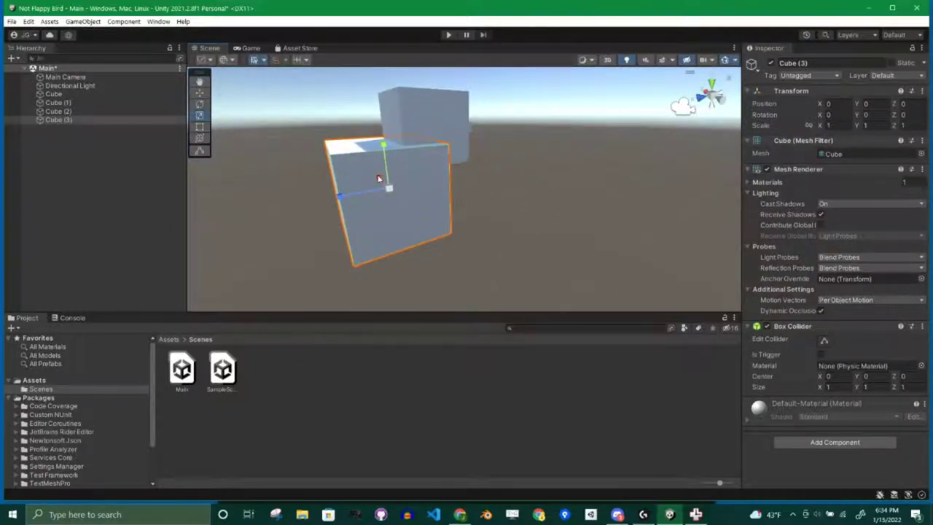
{"action": "left_click_drag", "start_coordinate": [388, 187], "coordinate": [192, 223]}
{"action": "key", "text": "w"}
{"action": "middle_click_drag", "start_coordinate": [391, 227], "coordinate": [513, 231]}
{"action": "key", "text": "r"}
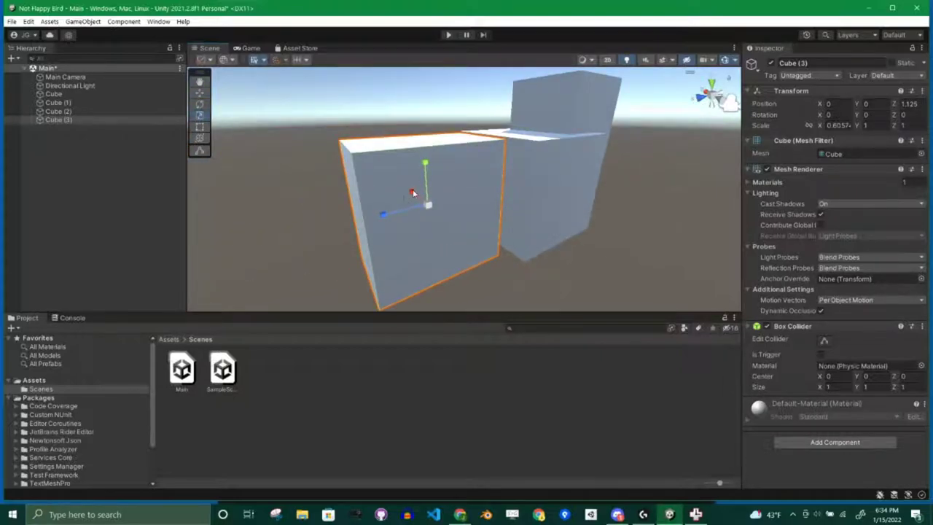
{"action": "left_click_drag", "start_coordinate": [413, 195], "coordinate": [418, 200]}
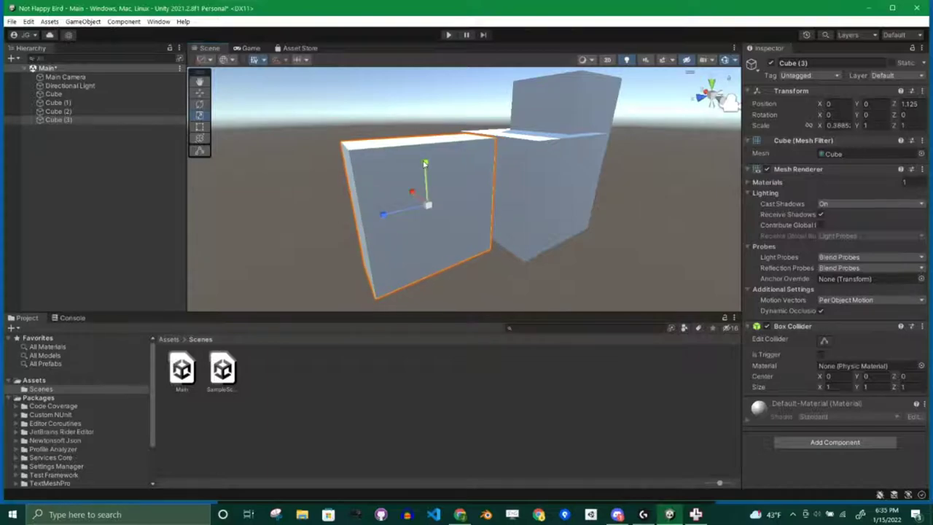
{"action": "left_click_drag", "start_coordinate": [426, 163], "coordinate": [426, 196]}
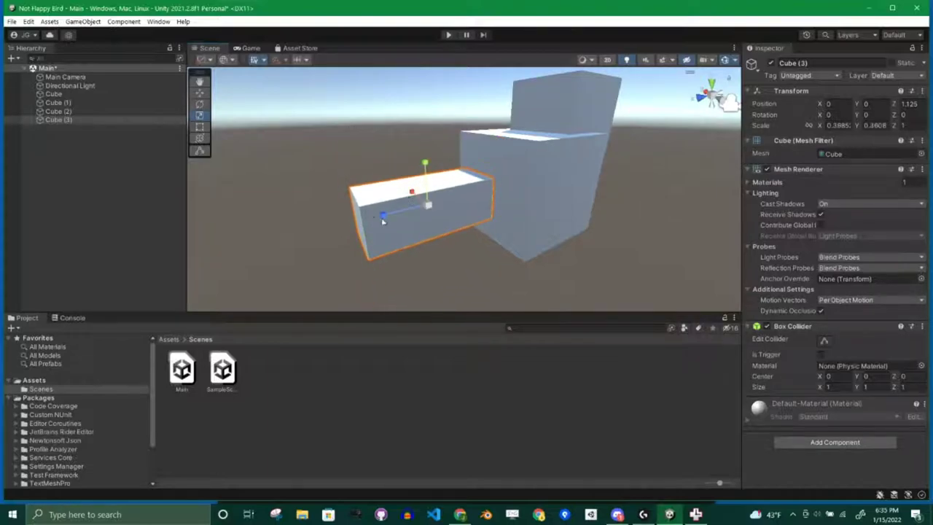
{"action": "left_click_drag", "start_coordinate": [378, 215], "coordinate": [397, 219]}
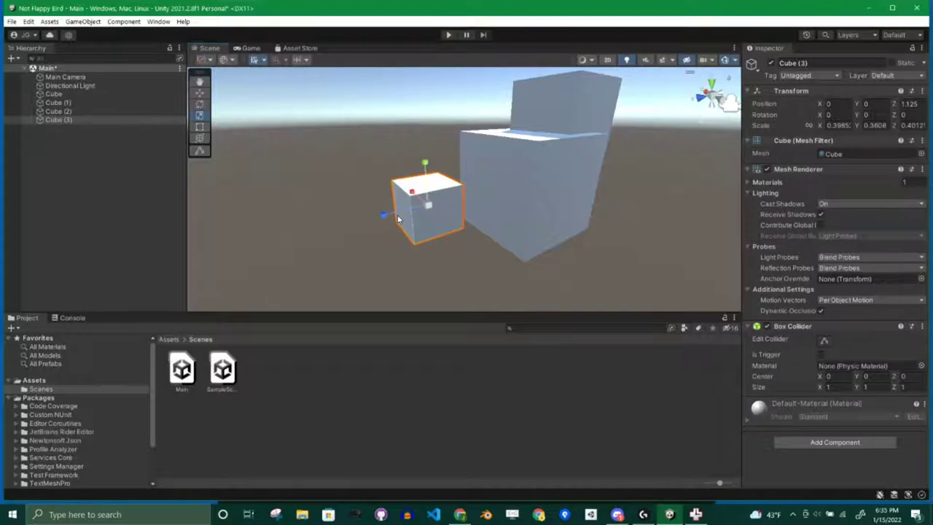
Move Cube (3) up against the large cube and tilt it to X -30.98
{"action": "left_click", "coordinate": [200, 92]}
{"action": "left_click_drag", "start_coordinate": [382, 216], "coordinate": [445, 191]}
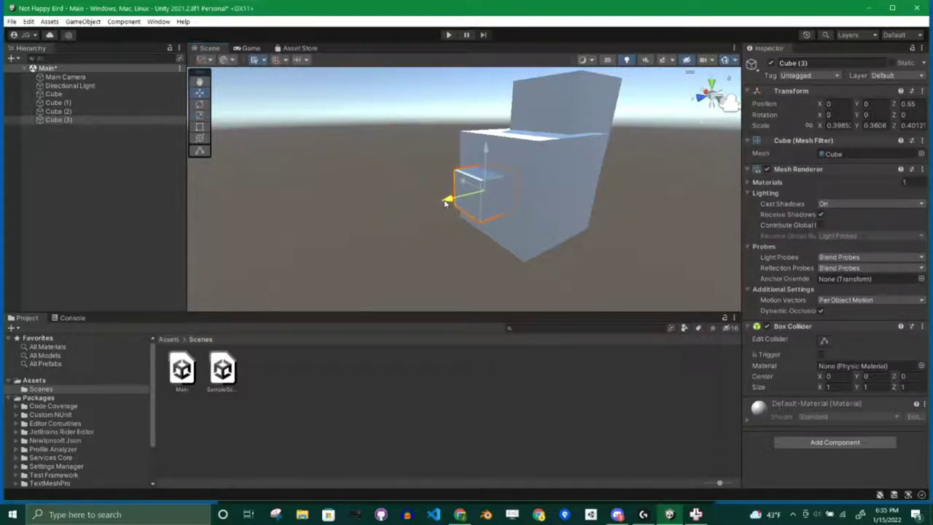
{"action": "left_click_drag", "start_coordinate": [486, 156], "coordinate": [485, 142]}
{"action": "left_click_drag", "start_coordinate": [622, 218], "coordinate": [525, 239], "text": "alt"}
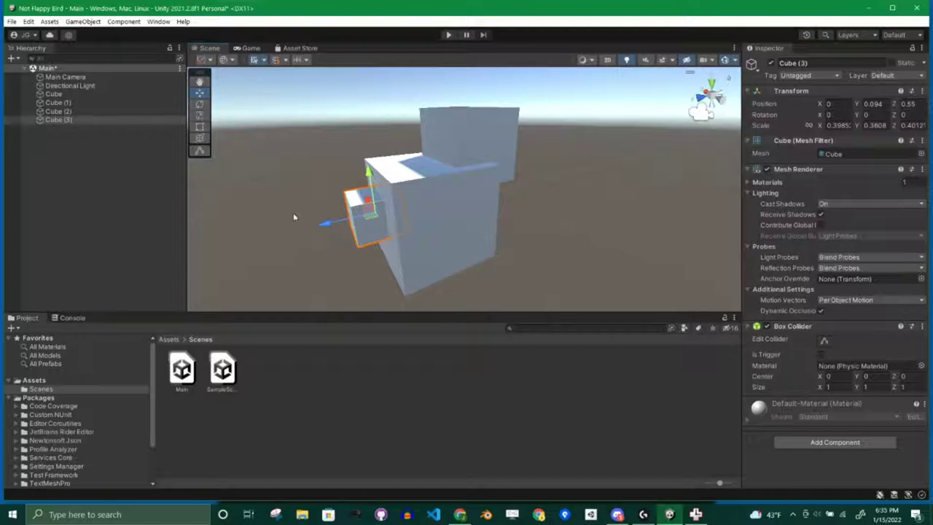
{"action": "key", "text": "e"}
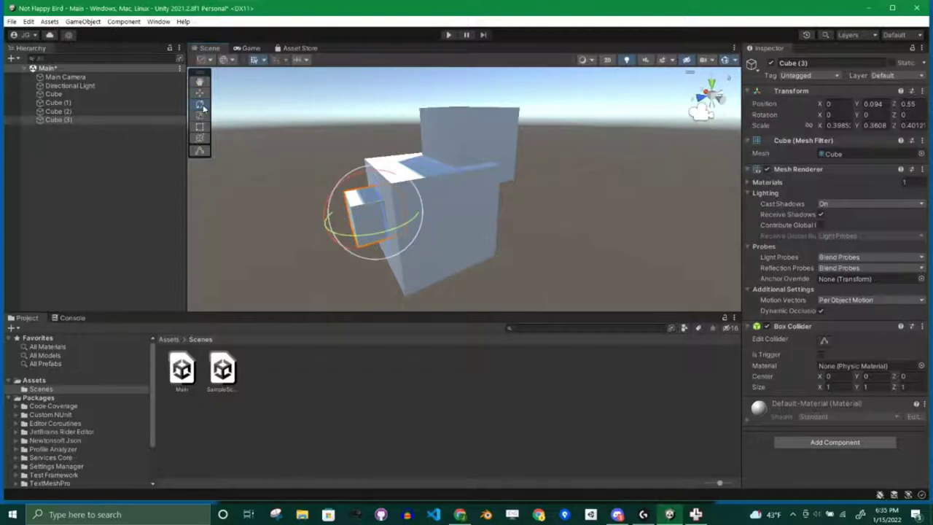
{"action": "left_click_drag", "start_coordinate": [352, 193], "coordinate": [466, 252], "text": "alt"}
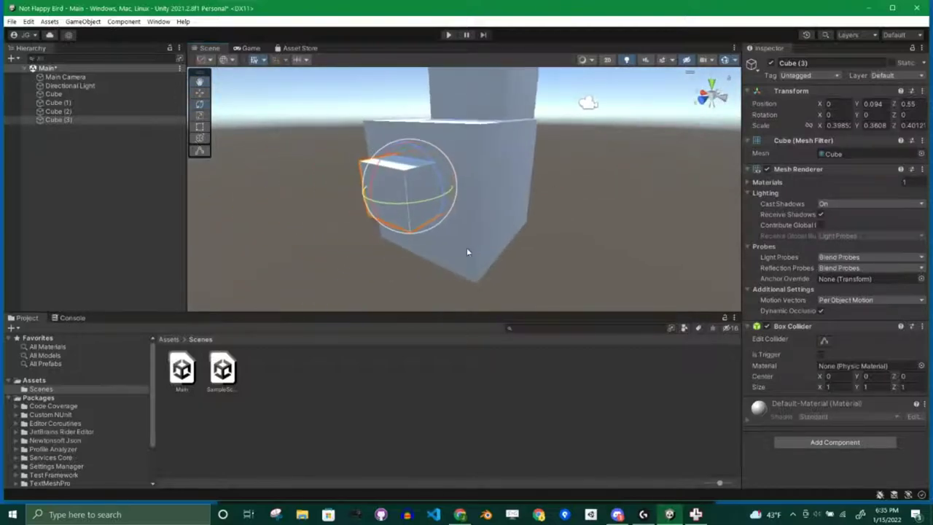
{"action": "left_click_drag", "start_coordinate": [366, 188], "coordinate": [386, 135]}
Narrow Cube (3) to Scale X 0.14661, then deselect it
{"action": "key", "text": "r"}
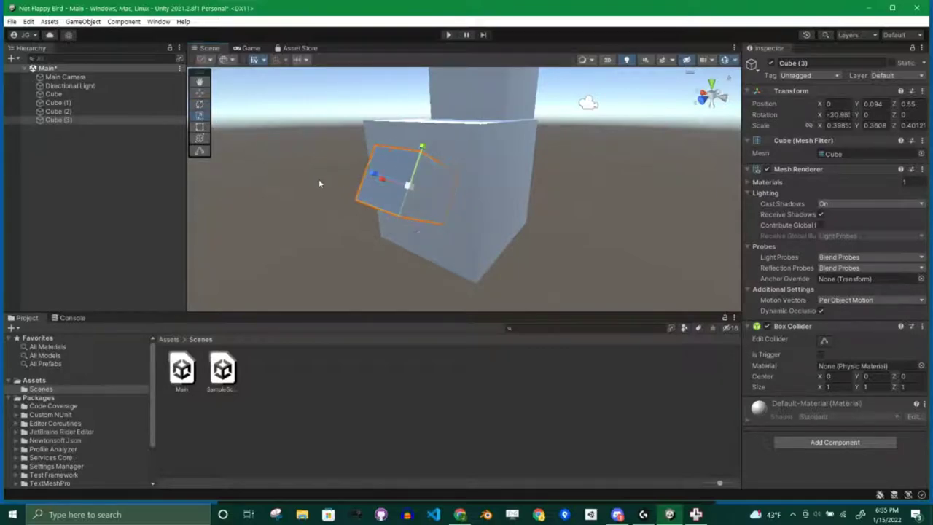
{"action": "left_click_drag", "start_coordinate": [394, 188], "coordinate": [561, 228], "text": "alt"}
{"action": "left_click_drag", "start_coordinate": [437, 183], "coordinate": [648, 131]}
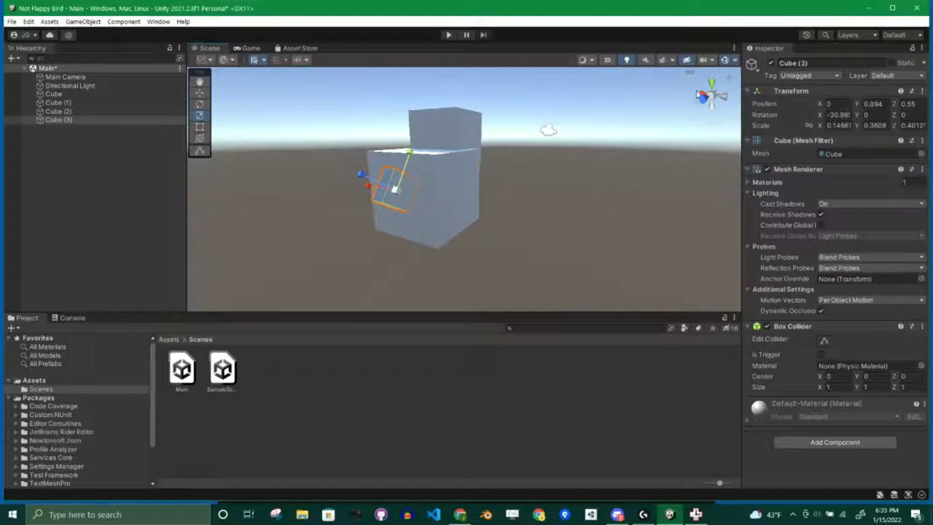
{"action": "left_click", "coordinate": [700, 97]}
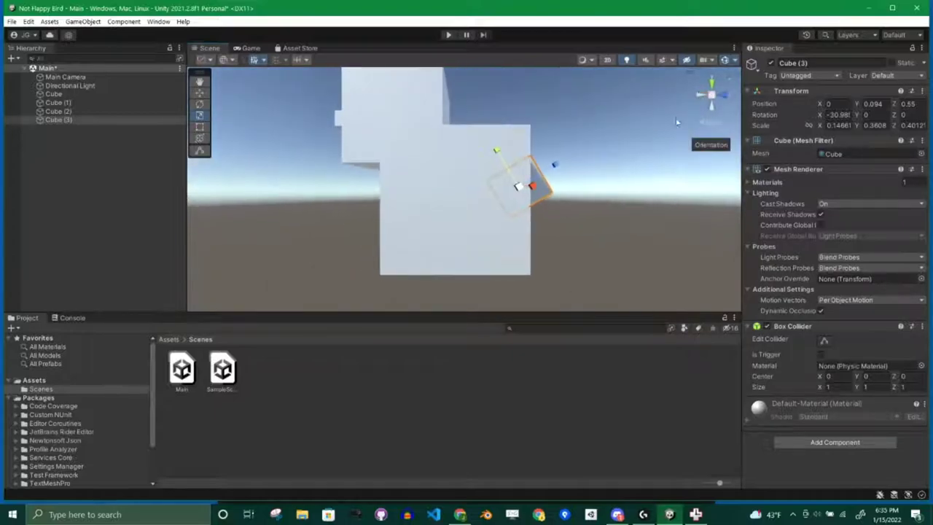
{"action": "left_click", "coordinate": [562, 170]}
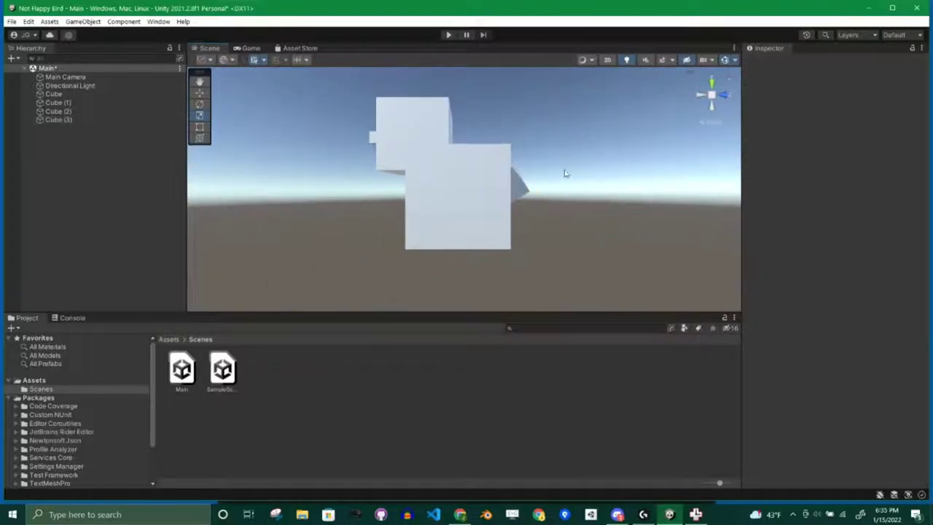
View the bird from the Right axis, orbit around it, and select the body Cube
{"action": "left_click", "coordinate": [715, 123]}
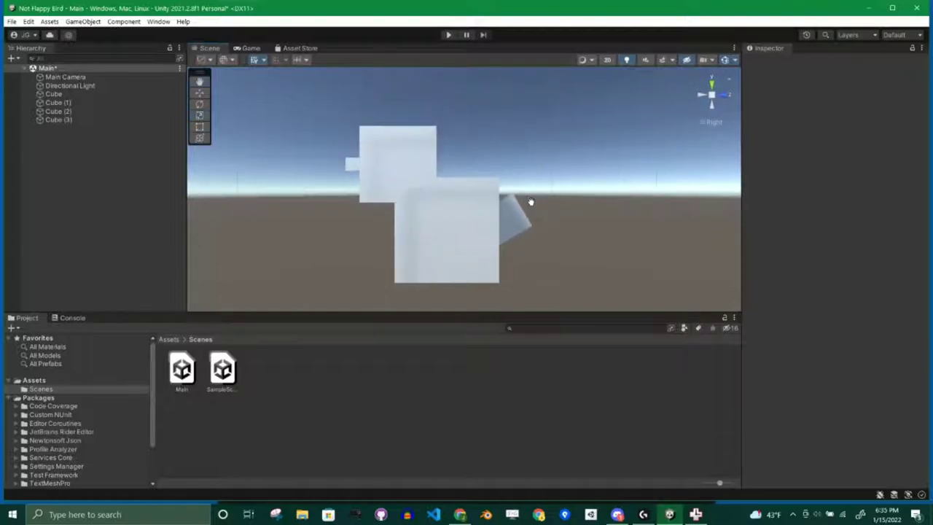
{"action": "left_click_drag", "start_coordinate": [579, 187], "coordinate": [458, 212], "text": "alt"}
{"action": "left_click_drag", "start_coordinate": [517, 206], "coordinate": [546, 214], "text": "alt"}
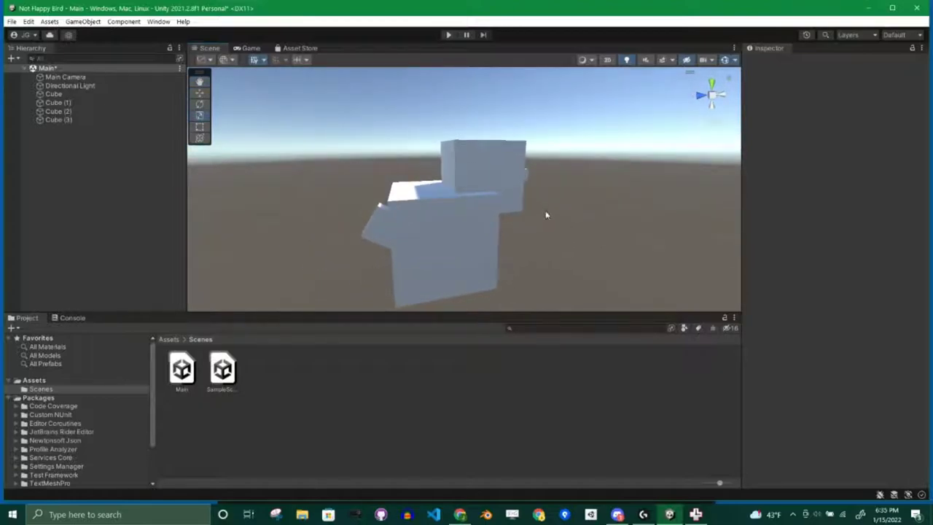
{"action": "left_click", "coordinate": [54, 94]}
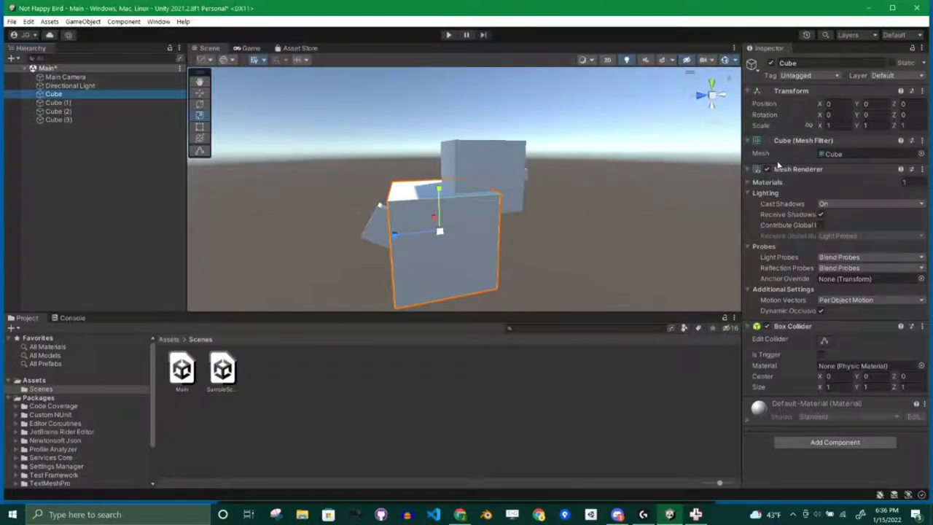
Preview a Sphere mesh on Cube, switch back to the Cube mesh, and collapse Mesh Filter
{"action": "left_click", "coordinate": [922, 154]}
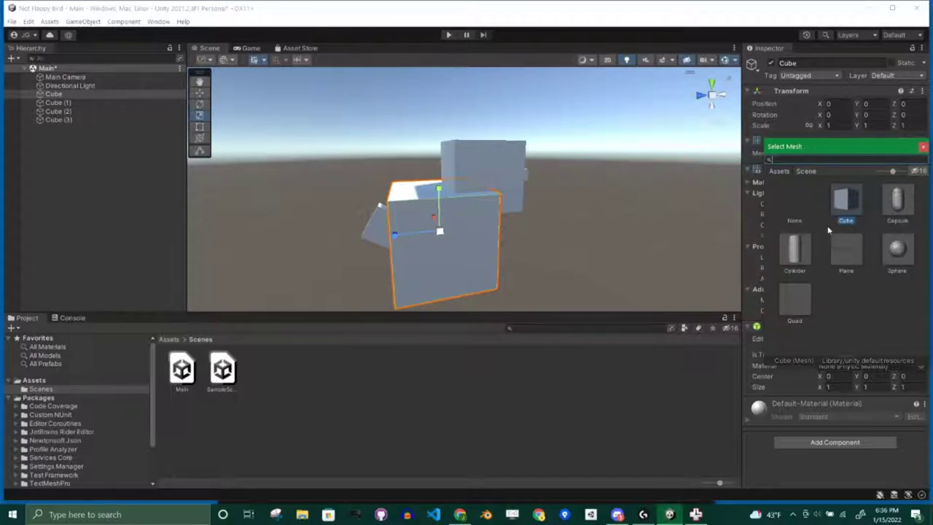
{"action": "left_click", "coordinate": [899, 252]}
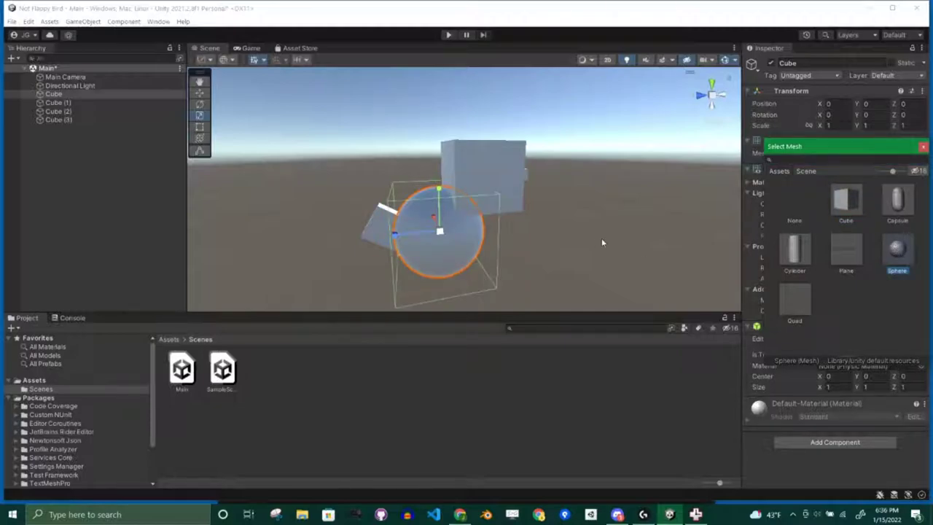
{"action": "left_click_drag", "start_coordinate": [857, 151], "coordinate": [679, 384]}
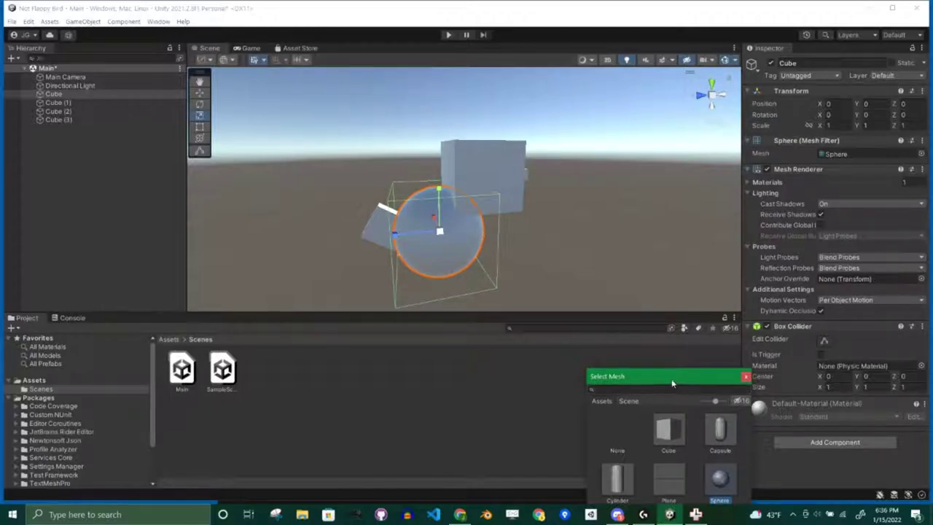
{"action": "left_click_drag", "start_coordinate": [673, 378], "coordinate": [656, 232]}
{"action": "left_click", "coordinate": [653, 281]}
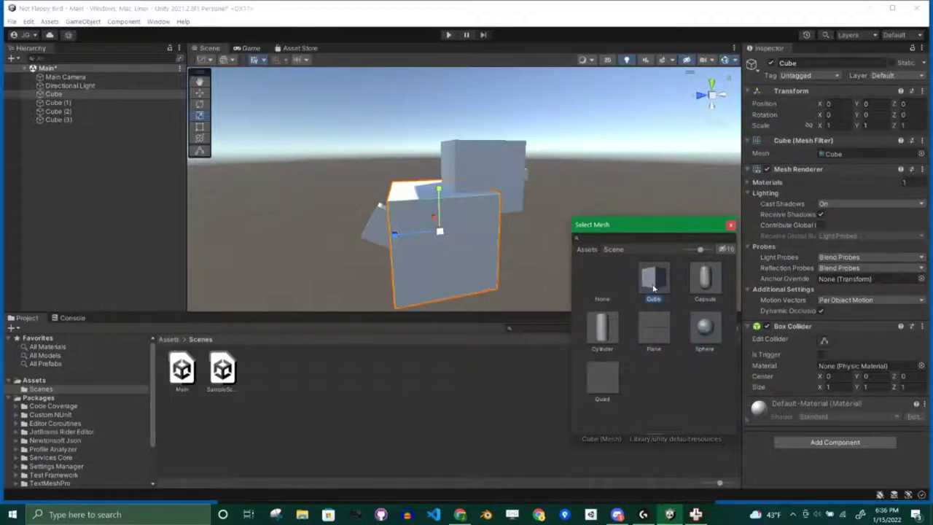
{"action": "left_click", "coordinate": [731, 226]}
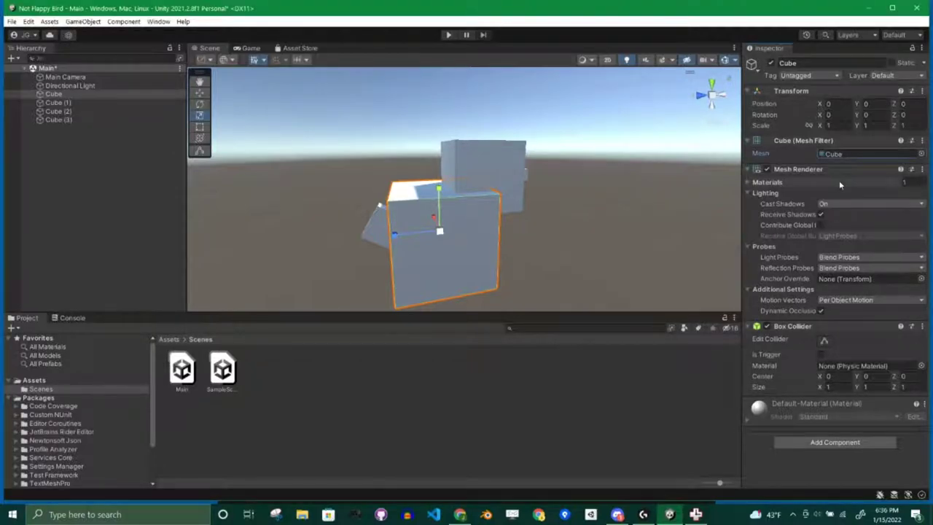
{"action": "left_click", "coordinate": [751, 141]}
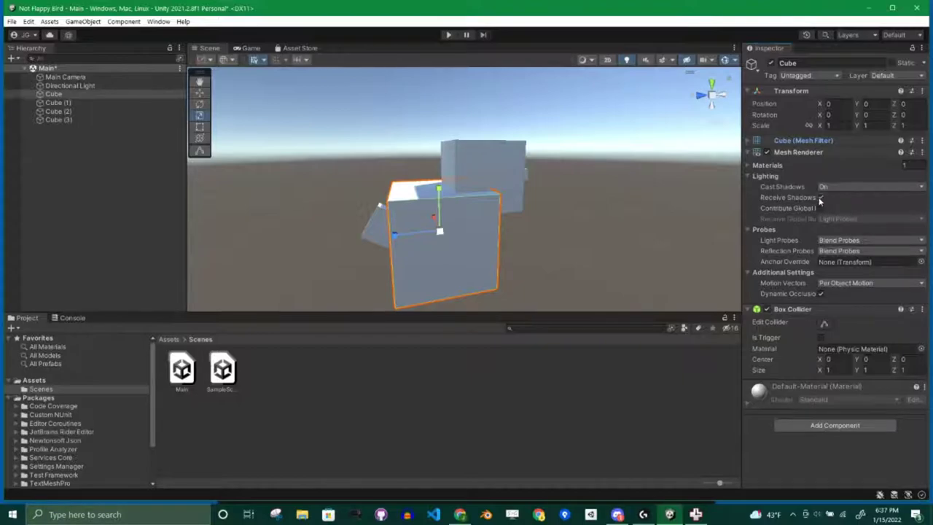
Toggle the Cube's Cast Shadows and Receive Shadows off, then back on
{"action": "left_click", "coordinate": [837, 188]}
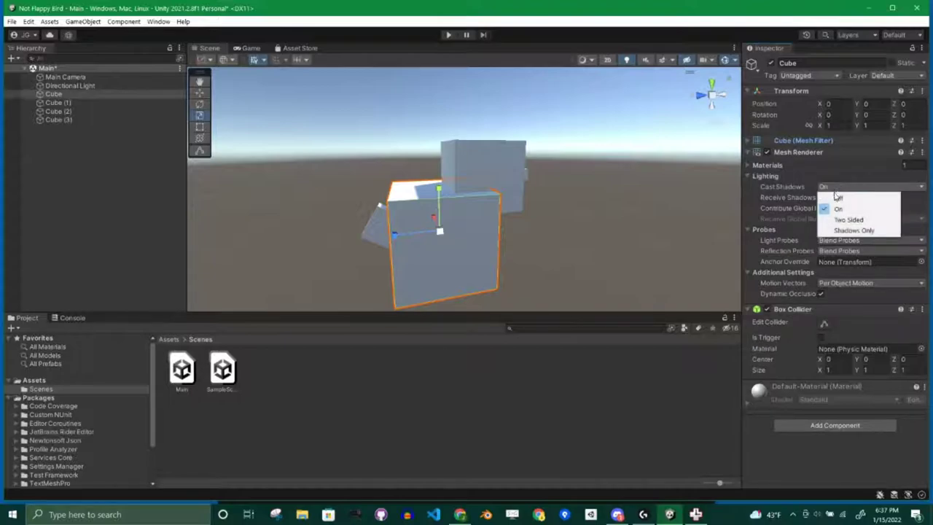
{"action": "left_click", "coordinate": [839, 191]}
{"action": "left_click", "coordinate": [843, 187]}
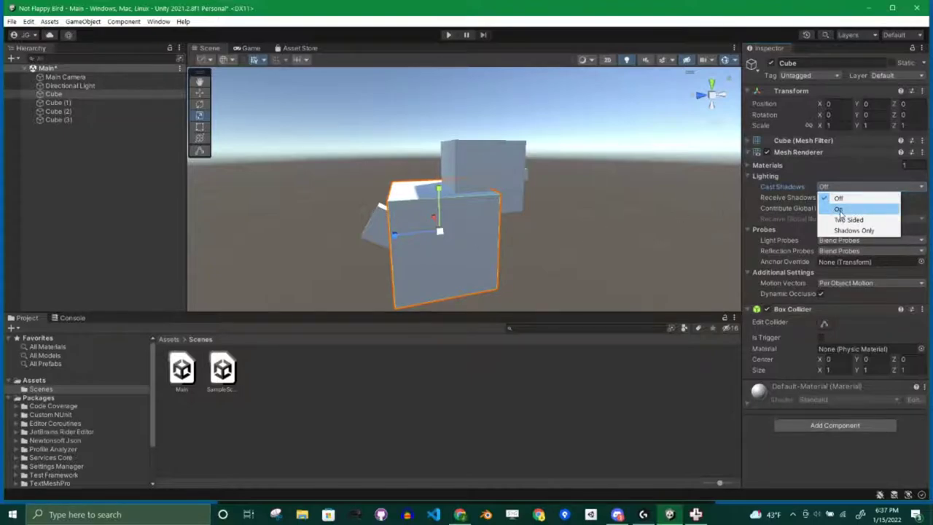
{"action": "left_click", "coordinate": [838, 209]}
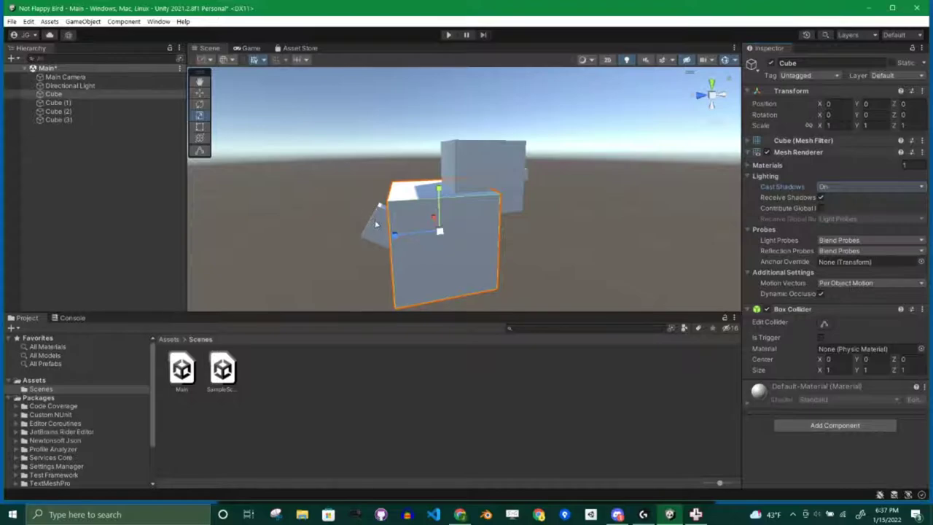
{"action": "left_click", "coordinate": [821, 197]}
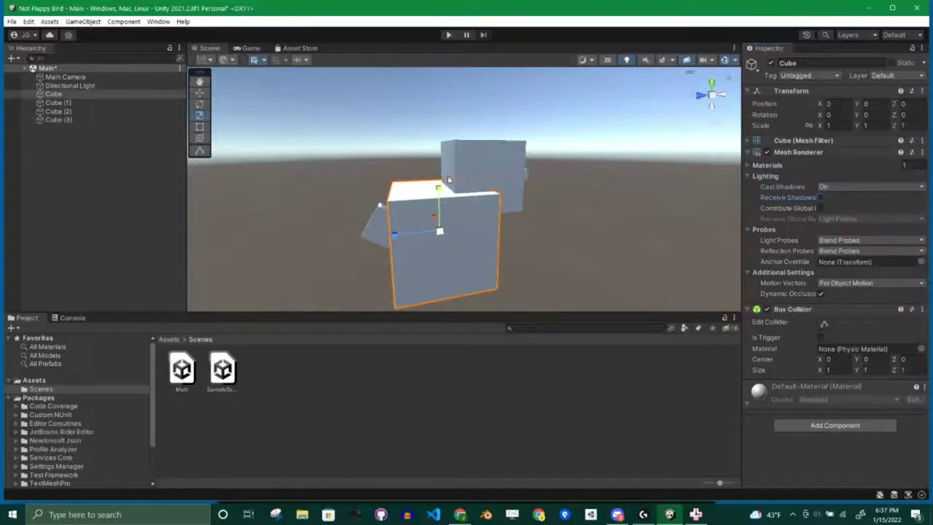
{"action": "left_click", "coordinate": [820, 197]}
Collapse Lighting, Probes and Additional Settings, reveal Default-Material under Materials, then deselect
{"action": "left_click", "coordinate": [749, 176]}
{"action": "left_click", "coordinate": [748, 186]}
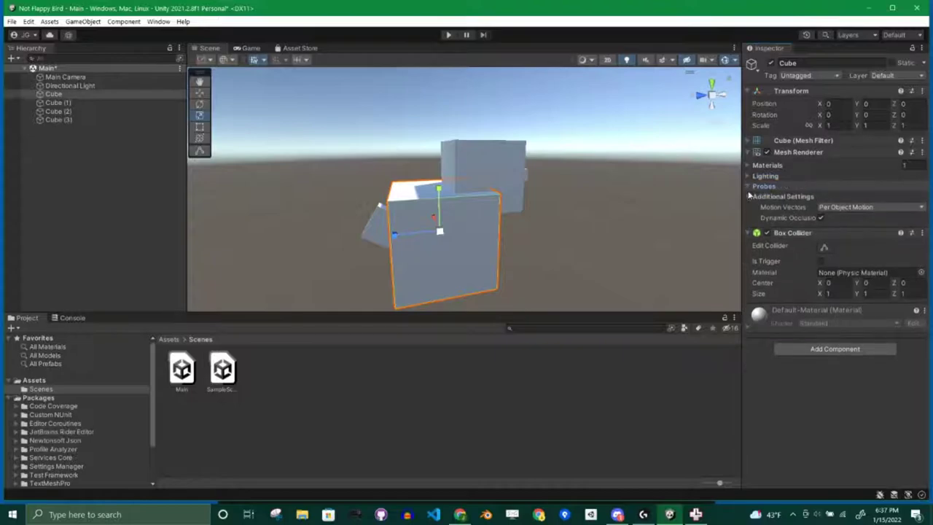
{"action": "left_click", "coordinate": [748, 197]}
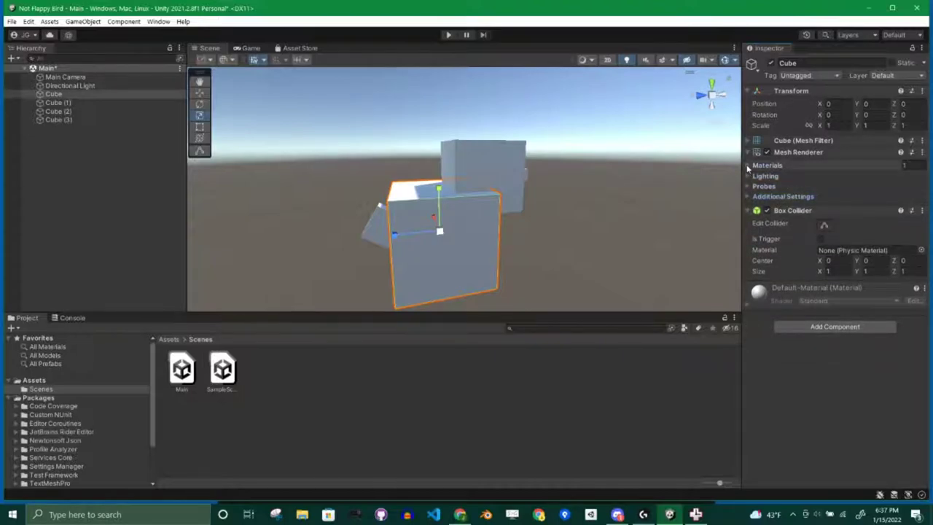
{"action": "left_click", "coordinate": [748, 166]}
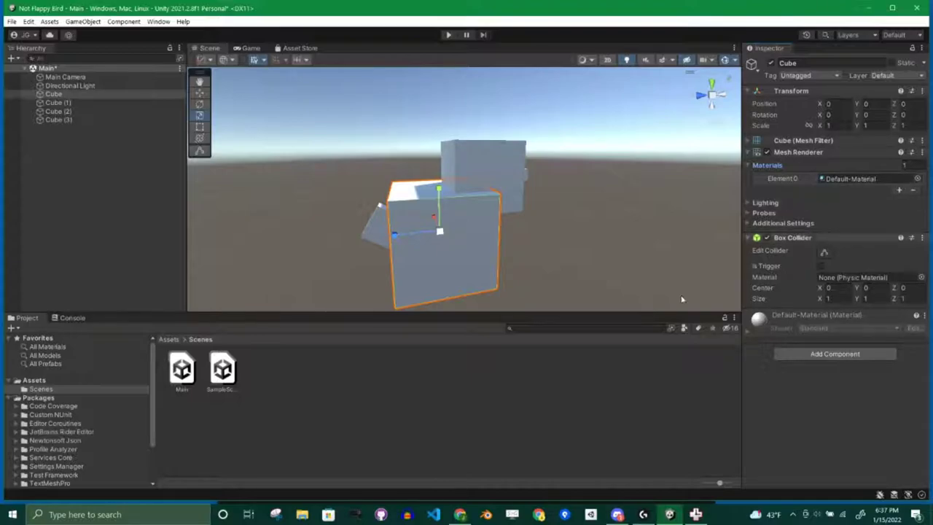
{"action": "left_click", "coordinate": [530, 393]}
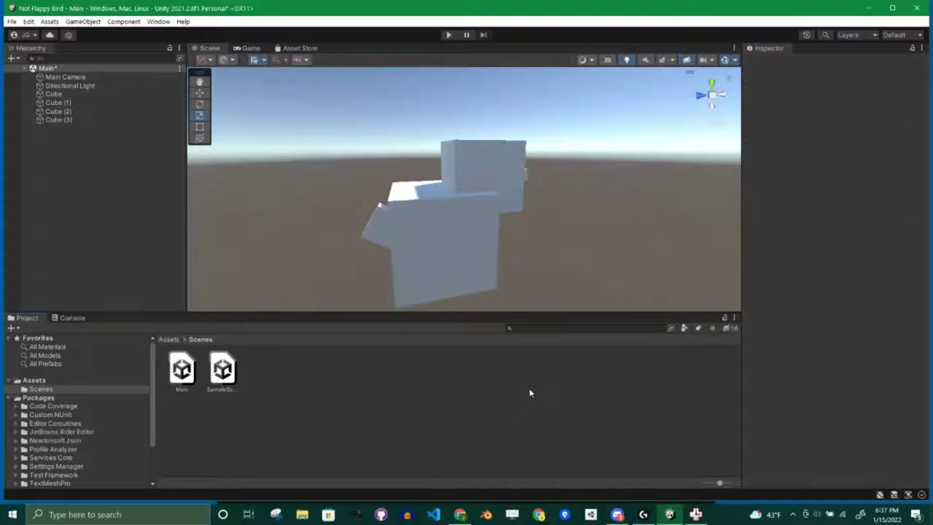
In the Assets root folder, create a New Material from the Create > Material menu
{"action": "left_click", "coordinate": [34, 381]}
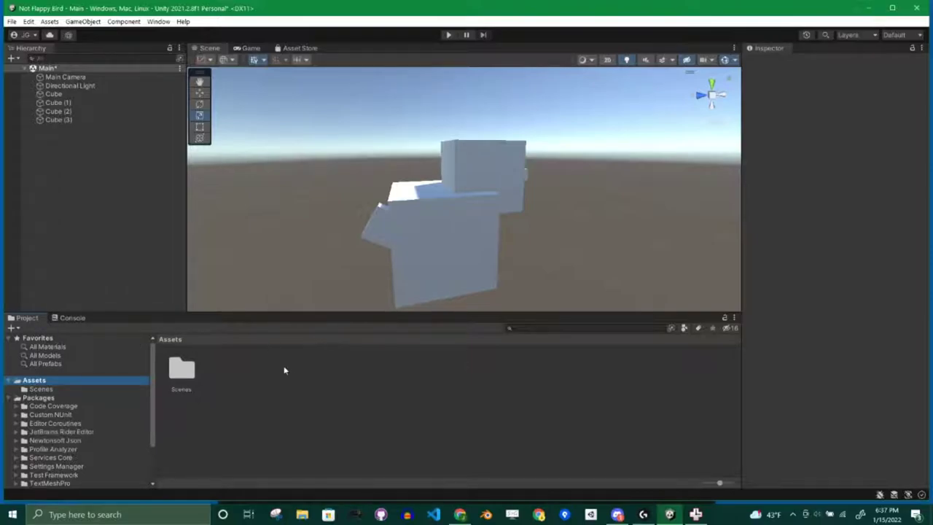
{"action": "right_click", "coordinate": [255, 378]}
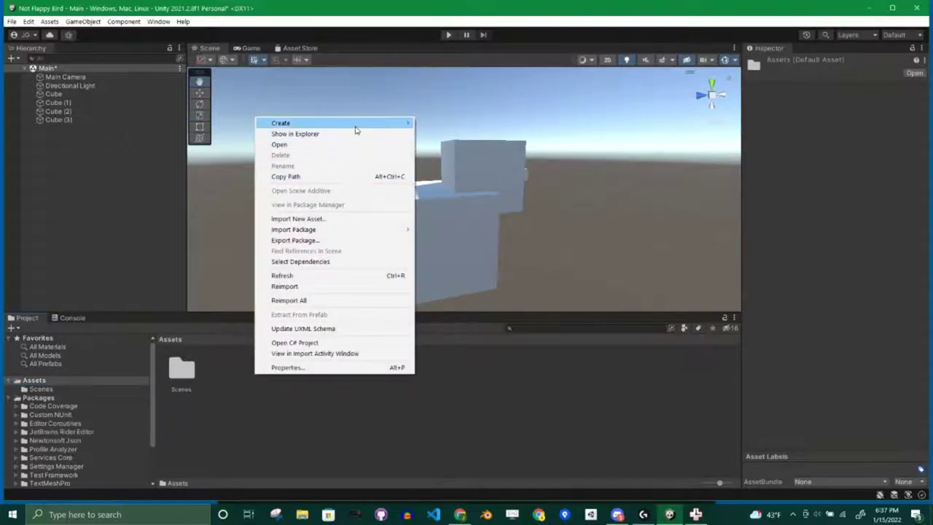
{"action": "mouse_move", "coordinate": [355, 129]}
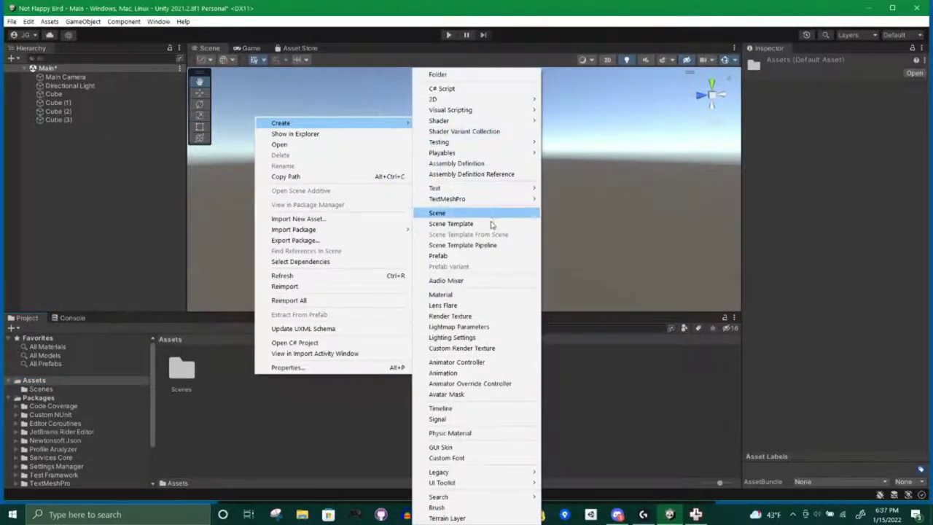
{"action": "left_click", "coordinate": [445, 295]}
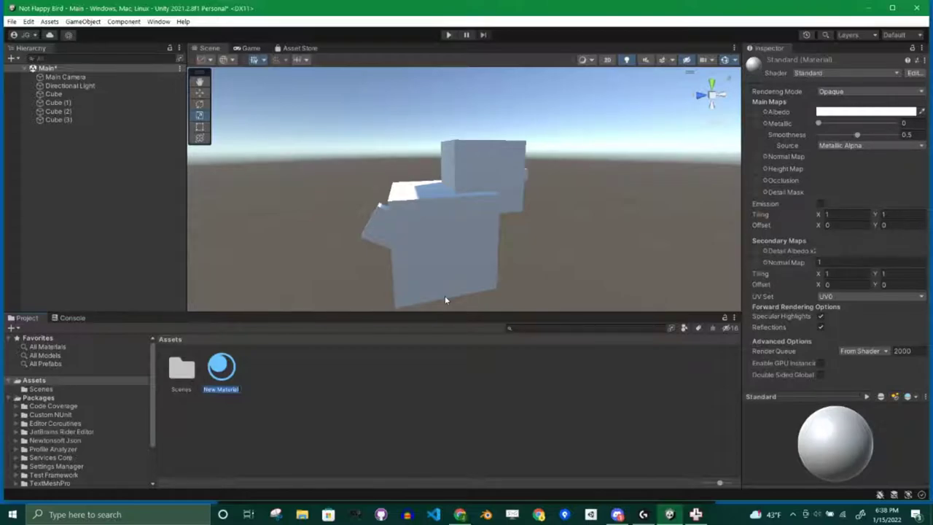
Rename the new material to 'Chicken Head Material' and reselect it
{"action": "type", "text": "H"}
{"action": "type", "text": "hicken"}
{"action": "type", "text": "Head"}
{"action": "key", "text": "Return"}
{"action": "type", "text": "Material"}
{"action": "key", "text": "Return"}
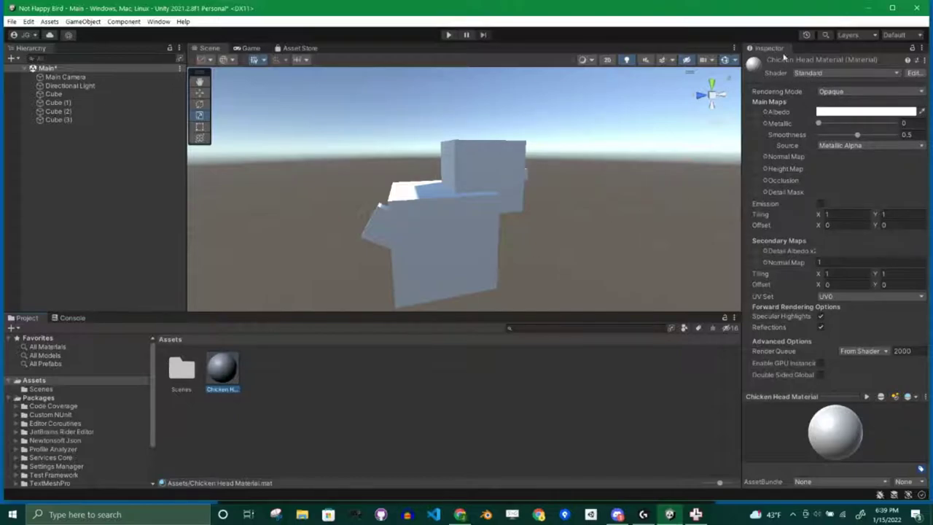
{"action": "left_click", "coordinate": [264, 383]}
{"action": "left_click", "coordinate": [211, 365]}
Set the material's Albedo colour to red EC2323, then deselect it
{"action": "left_click", "coordinate": [837, 111]}
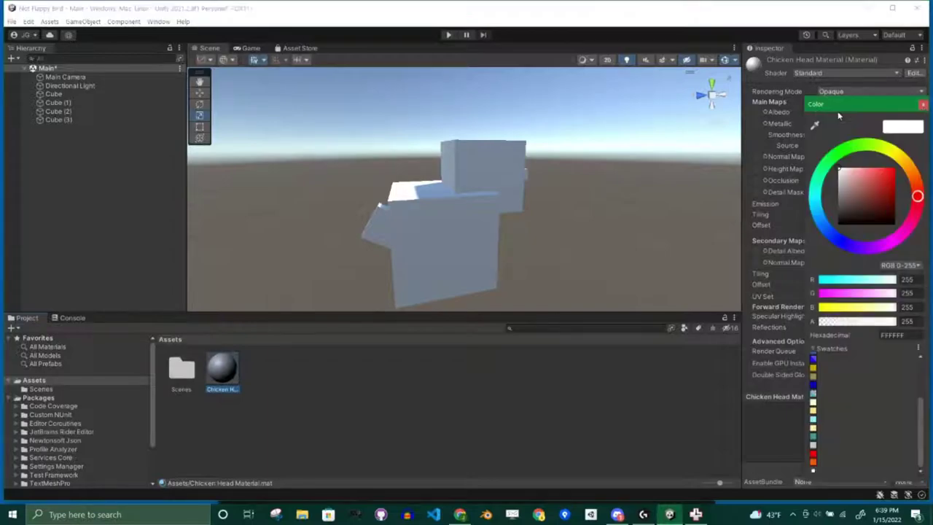
{"action": "left_click_drag", "start_coordinate": [843, 109], "coordinate": [831, 140]}
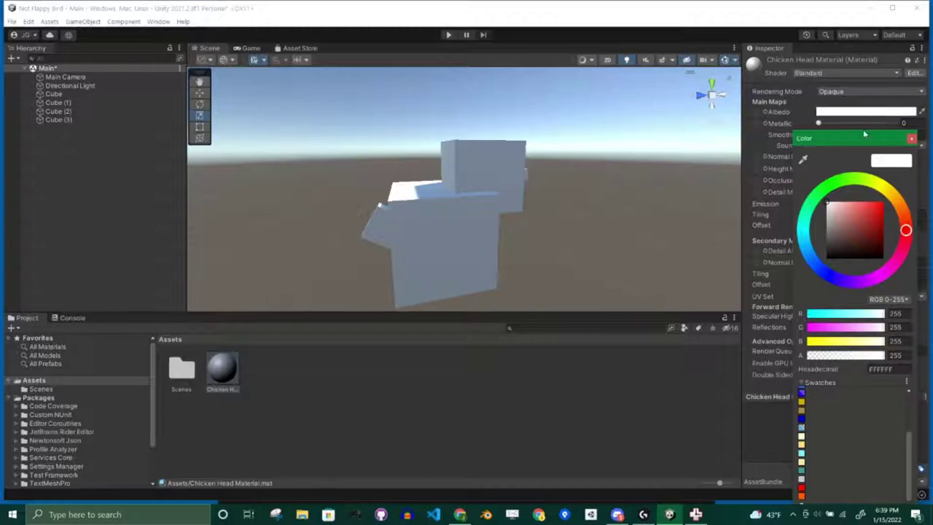
{"action": "left_click", "coordinate": [855, 210]}
{"action": "left_click_drag", "start_coordinate": [858, 212], "coordinate": [876, 209]}
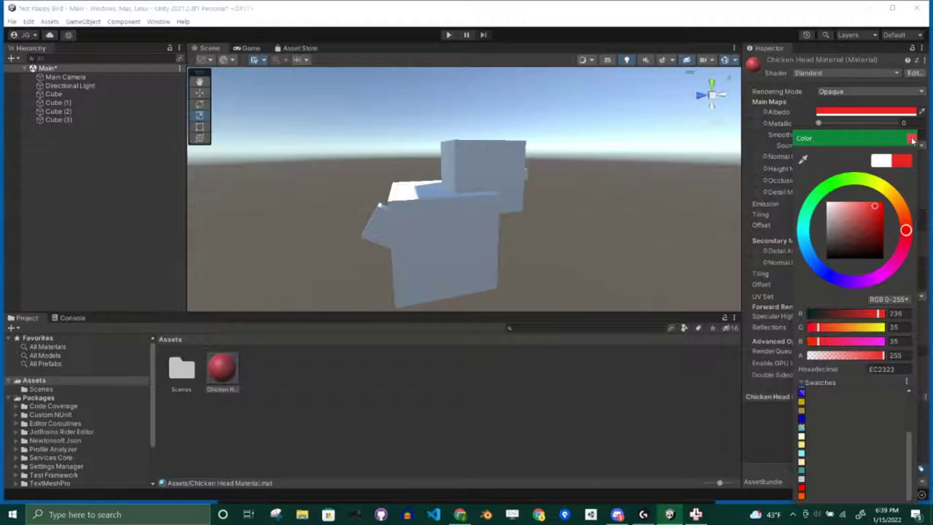
{"action": "left_click", "coordinate": [912, 139]}
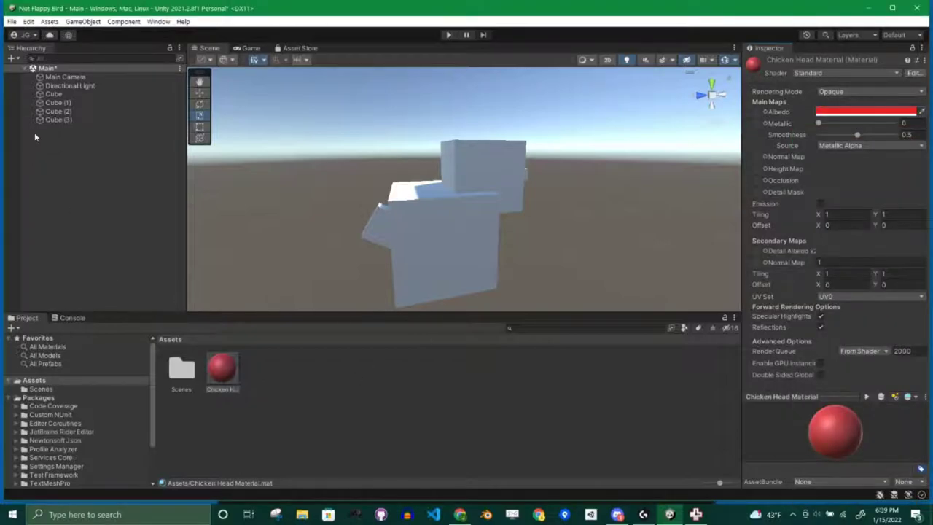
{"action": "left_click", "coordinate": [277, 398]}
{"action": "left_click", "coordinate": [223, 368]}
{"action": "left_click", "coordinate": [354, 401]}
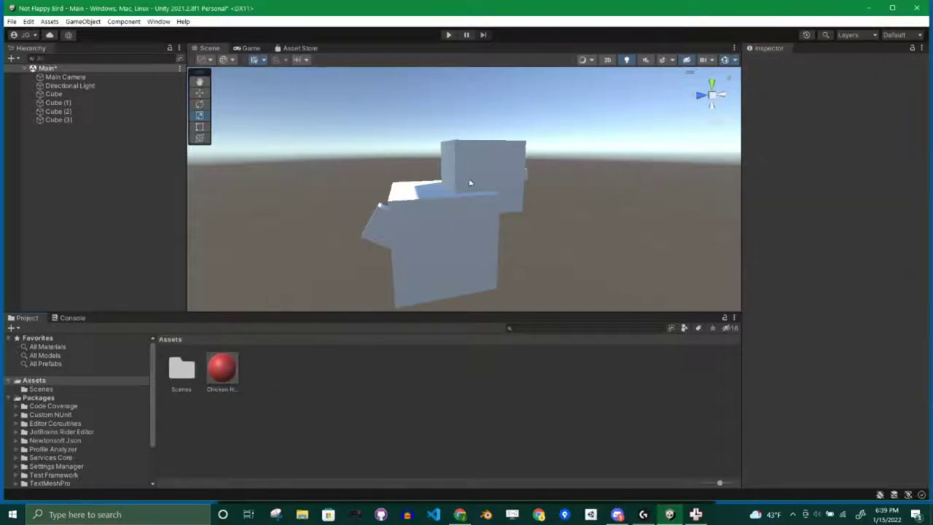
Drag Chicken Head Material onto the upper head cube in the Scene view
{"action": "right_click_drag", "start_coordinate": [470, 183], "coordinate": [474, 202]}
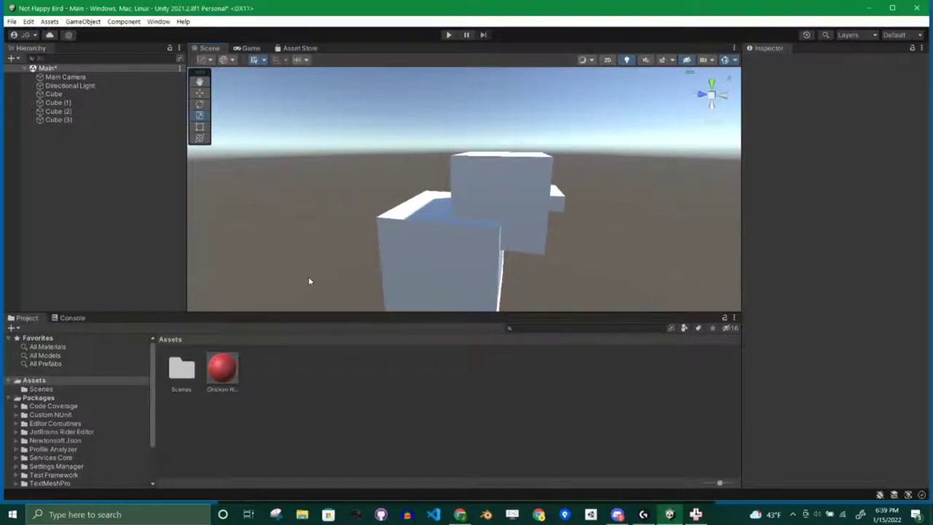
{"action": "left_click", "coordinate": [227, 372]}
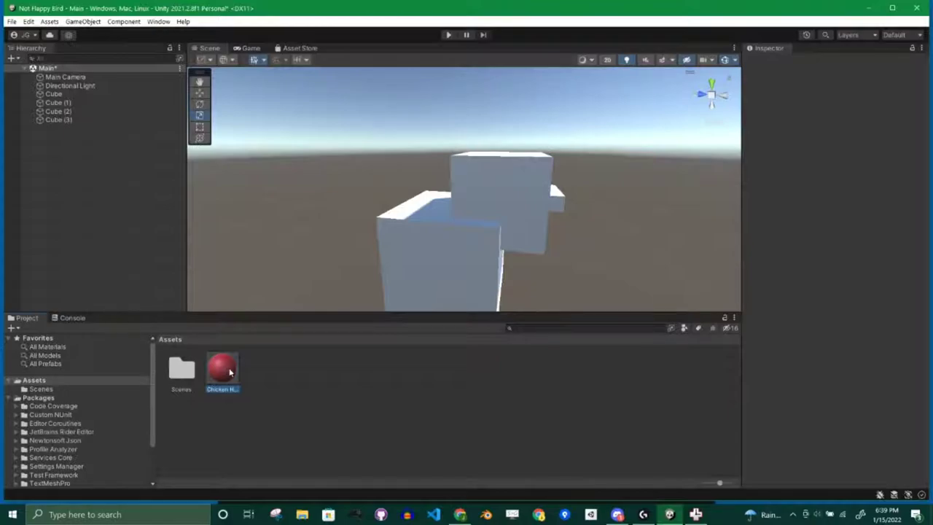
{"action": "left_click_drag", "start_coordinate": [227, 372], "coordinate": [530, 187]}
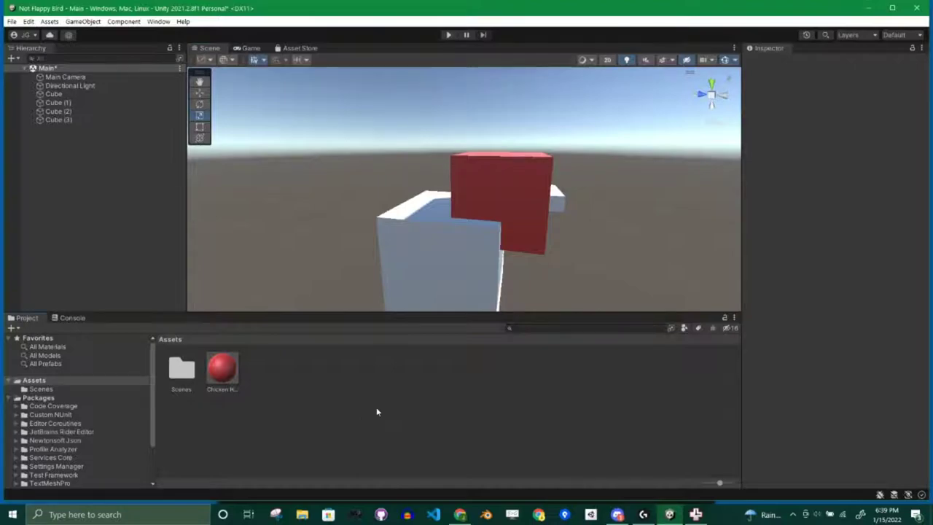
Try Chicken Head Material on the body Cube's Element 0, then undo it with Ctrl+Z
{"action": "left_click", "coordinate": [53, 95]}
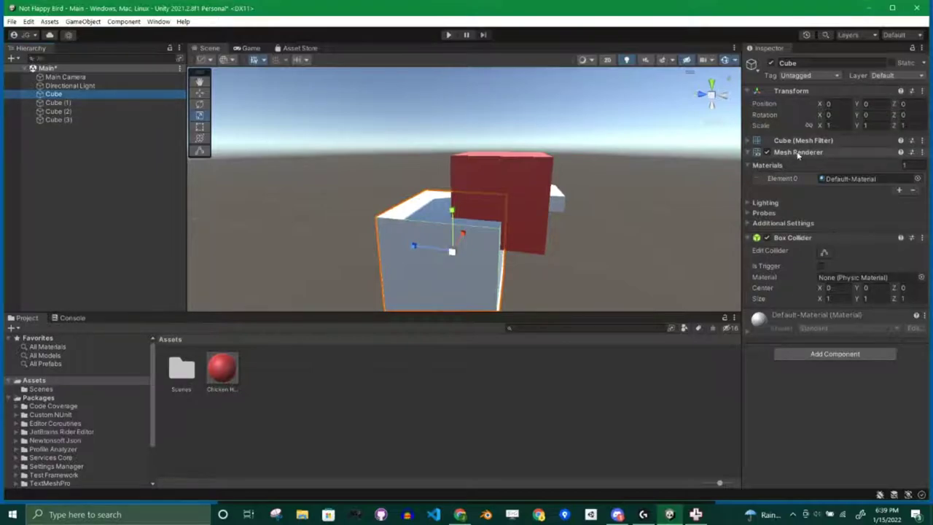
{"action": "left_click", "coordinate": [918, 180]}
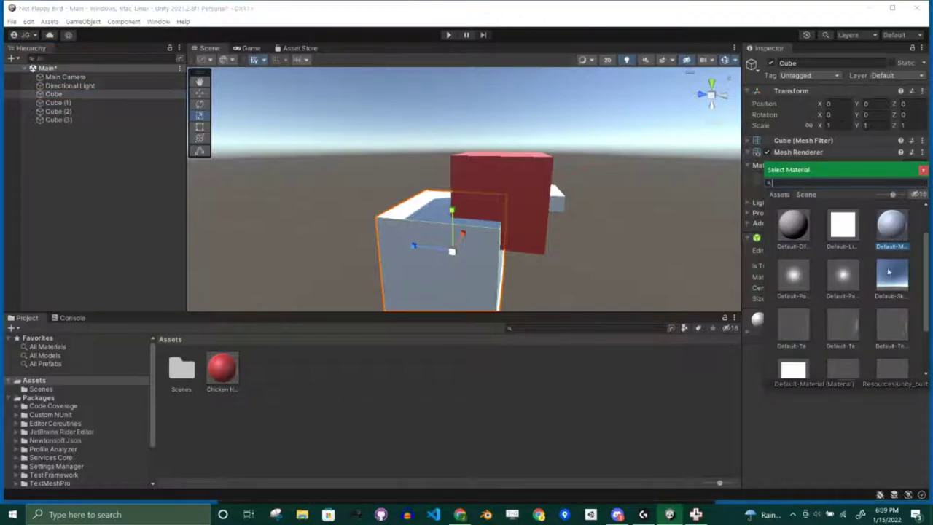
{"action": "scroll", "coordinate": [866, 299], "scroll_direction": "down", "scroll_amount": 3}
{"action": "scroll", "coordinate": [866, 298], "scroll_direction": "up", "scroll_amount": 3}
{"action": "scroll", "coordinate": [866, 298], "scroll_direction": "down", "scroll_amount": 3}
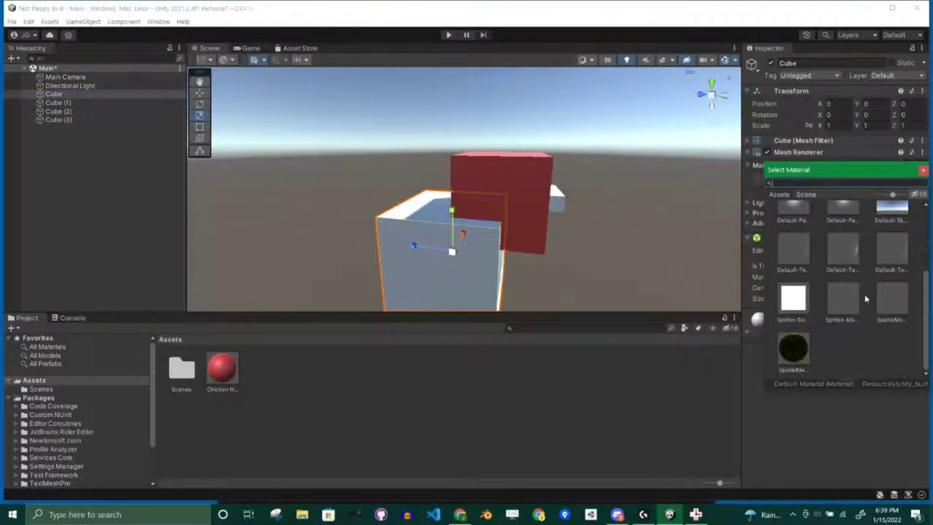
{"action": "scroll", "coordinate": [865, 299], "scroll_direction": "up", "scroll_amount": 3}
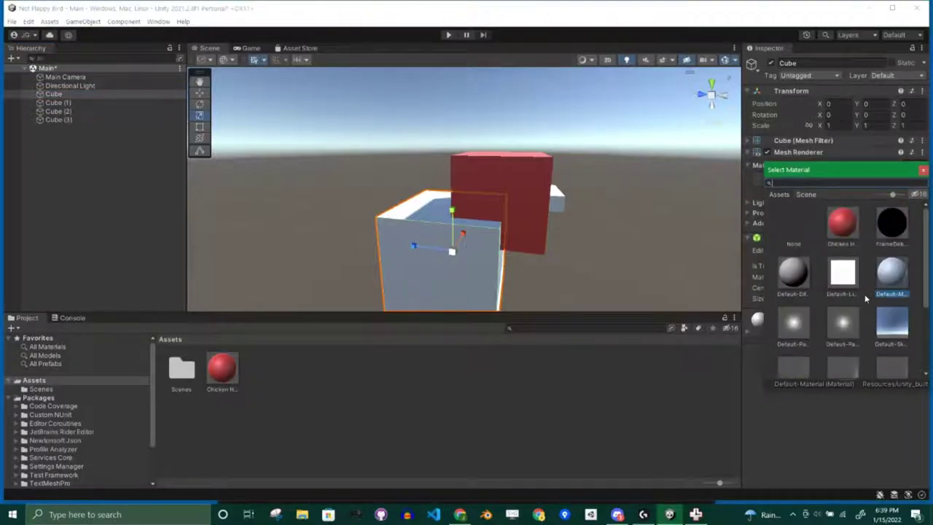
{"action": "left_click", "coordinate": [923, 170]}
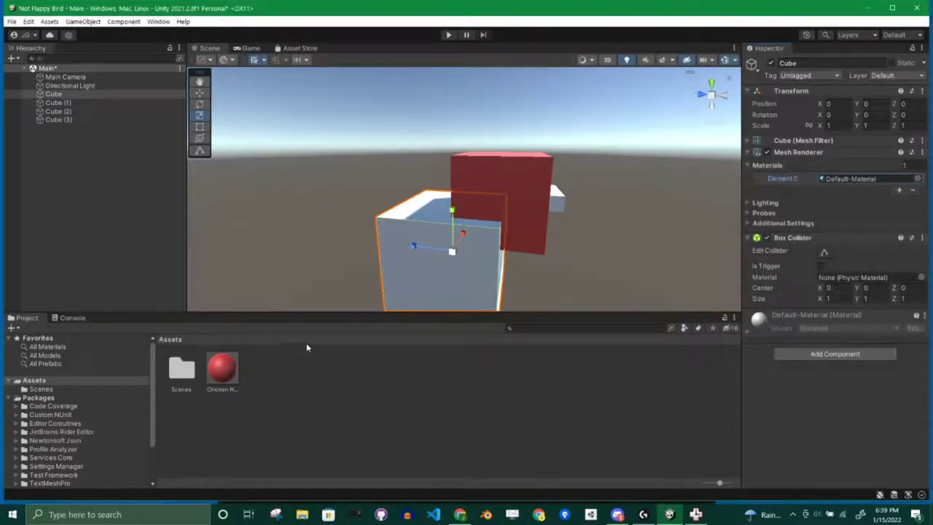
{"action": "left_click_drag", "start_coordinate": [222, 374], "coordinate": [875, 178]}
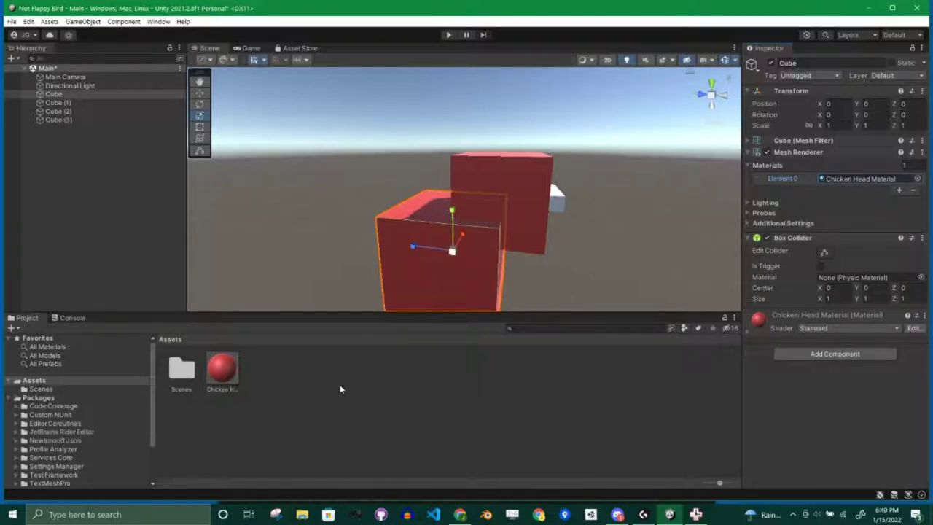
{"action": "key", "text": "ctrl+z"}
{"action": "key", "text": "ctrl+z"}
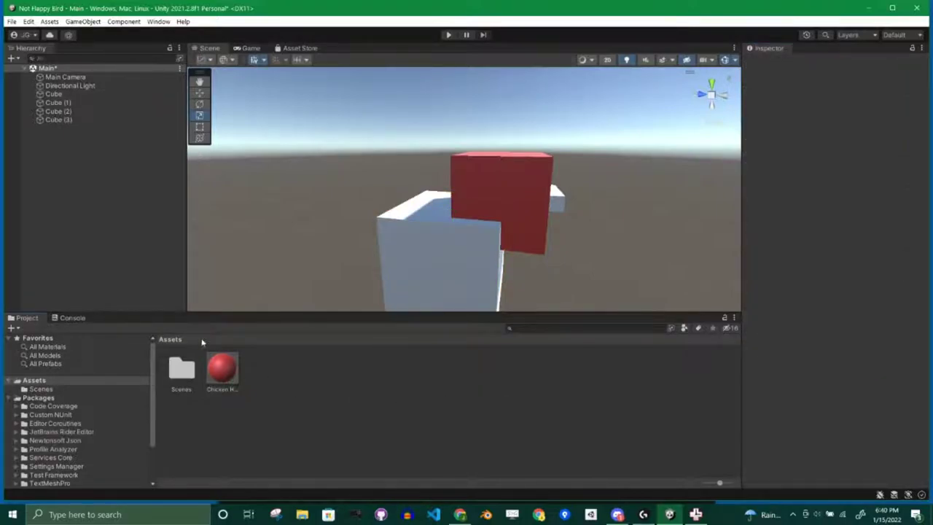
{"action": "left_click_drag", "start_coordinate": [535, 258], "coordinate": [483, 182], "text": "alt"}
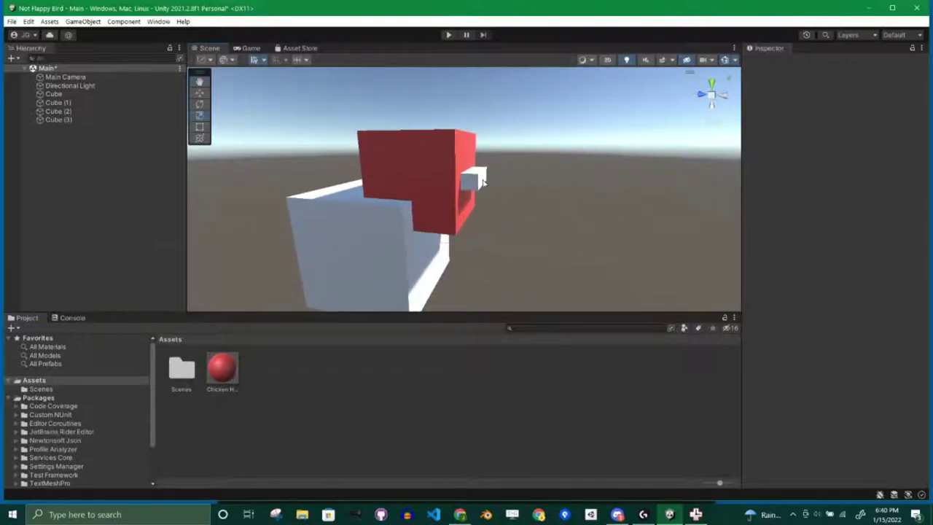
Create a new material named Beak with a bright yellow albedo (FFEB0D)
{"action": "left_click", "coordinate": [308, 383]}
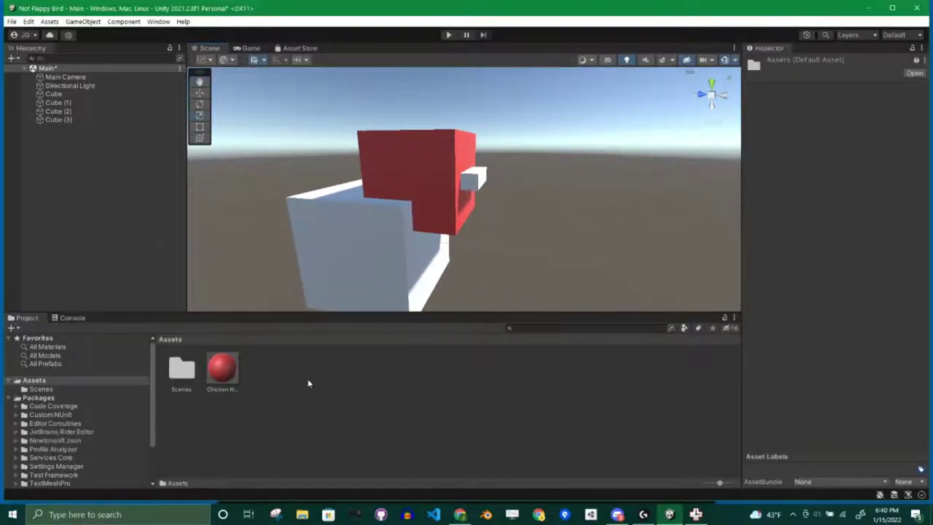
{"action": "right_click", "coordinate": [308, 383]}
{"action": "mouse_move", "coordinate": [406, 130]}
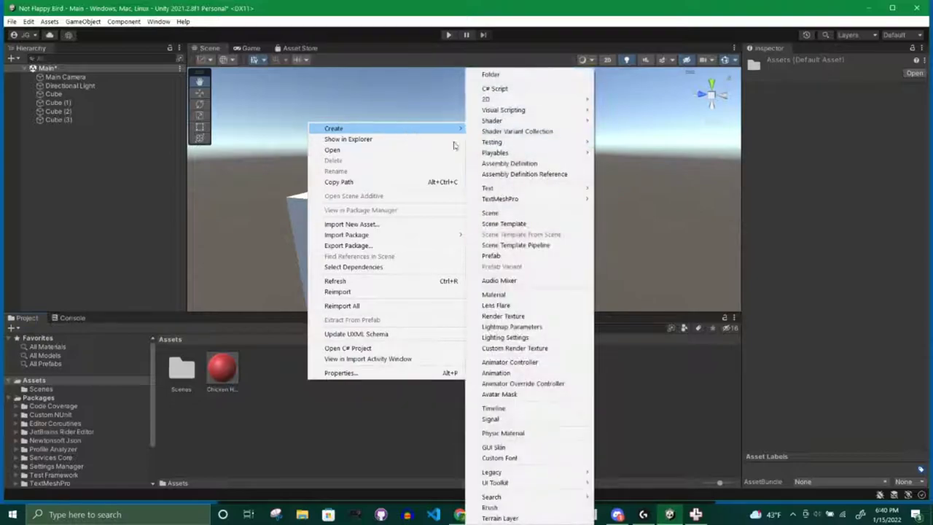
{"action": "left_click", "coordinate": [493, 295]}
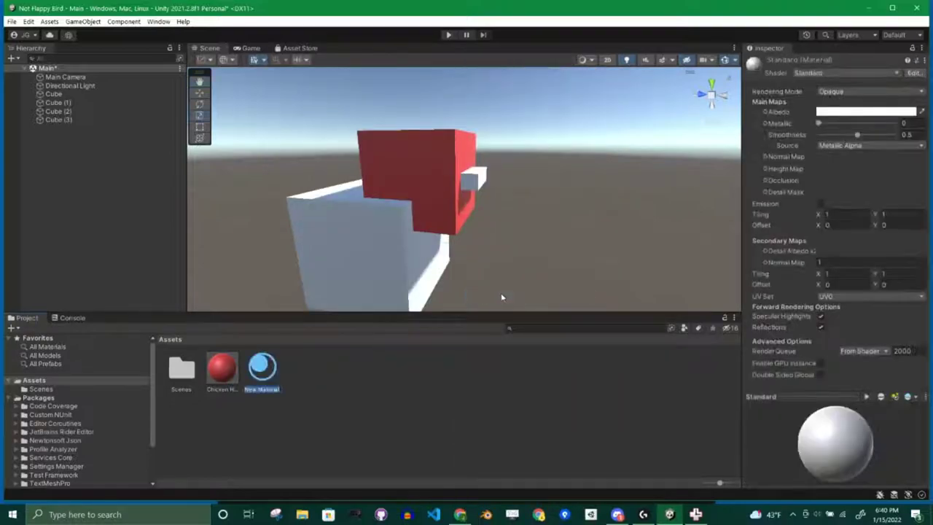
{"action": "type", "text": "Beak"}
{"action": "key", "text": "Return"}
{"action": "left_click", "coordinate": [866, 110]}
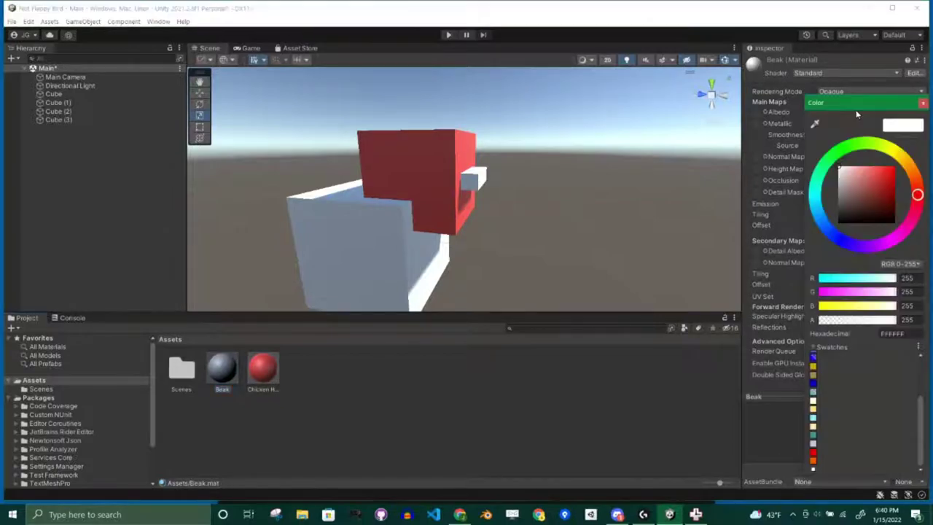
{"action": "left_click", "coordinate": [893, 150]}
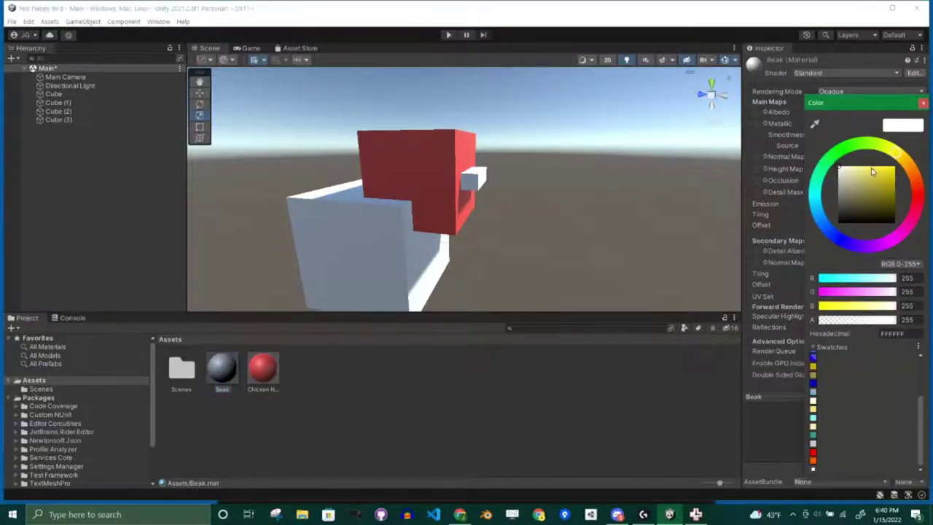
{"action": "left_click_drag", "start_coordinate": [880, 174], "coordinate": [886, 176]}
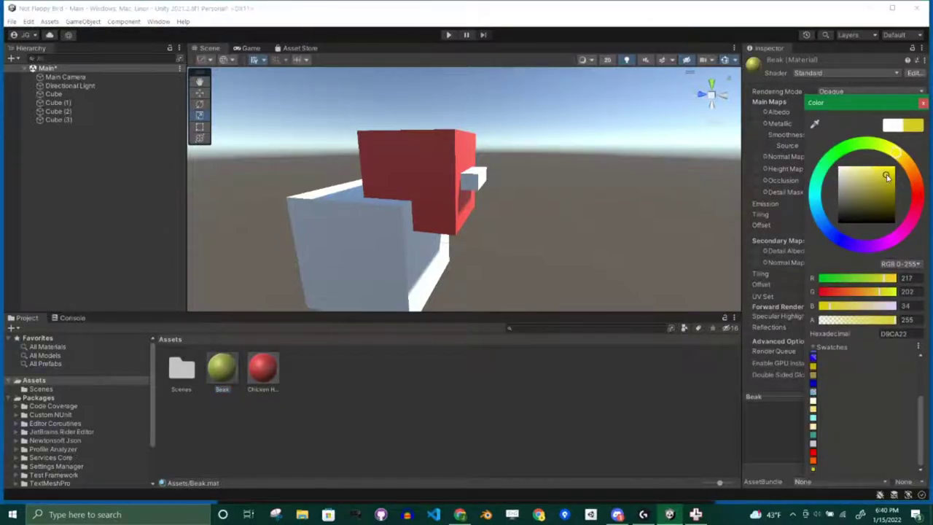
{"action": "left_click", "coordinate": [473, 388]}
Apply the Beak material to the small beak cube on the chicken's head
{"action": "left_click_drag", "start_coordinate": [230, 376], "coordinate": [481, 183]}
{"action": "scroll", "coordinate": [515, 206], "scroll_direction": "down", "scroll_amount": 2}
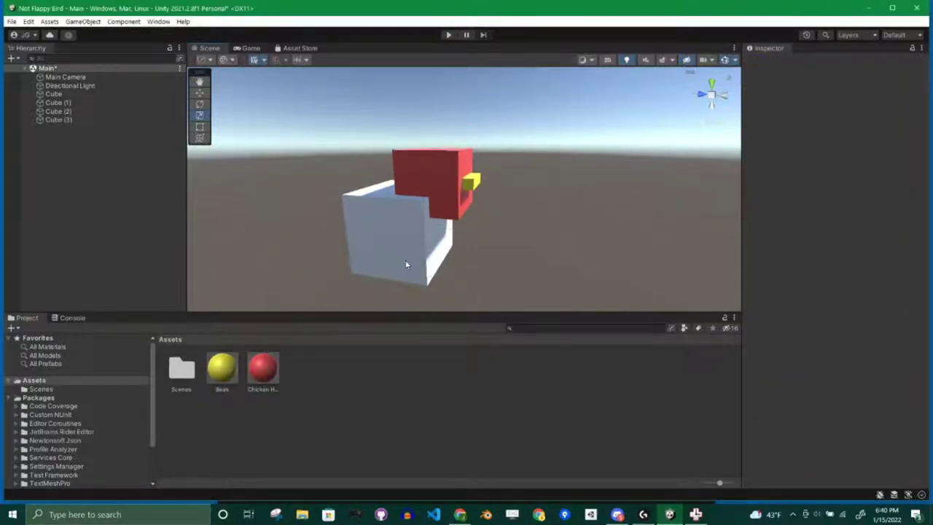
{"action": "left_click_drag", "start_coordinate": [408, 264], "coordinate": [471, 214], "text": "alt"}
Drag the red Chicken Head material onto the thin tilted wedge beside the white body cube
{"action": "left_click_drag", "start_coordinate": [379, 179], "coordinate": [429, 229], "text": "alt"}
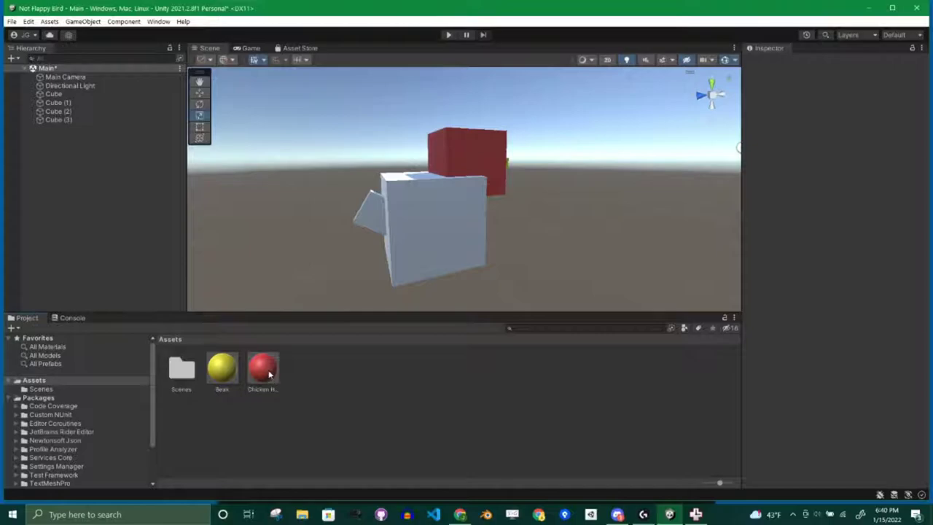
{"action": "left_click_drag", "start_coordinate": [264, 369], "coordinate": [376, 231]}
{"action": "middle_click_drag", "start_coordinate": [447, 225], "coordinate": [440, 206]}
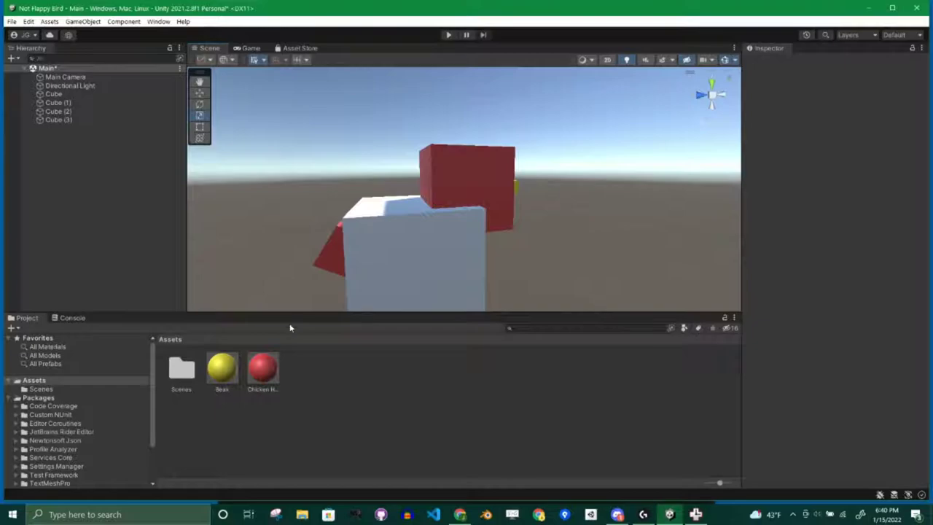
{"action": "left_click", "coordinate": [264, 369]}
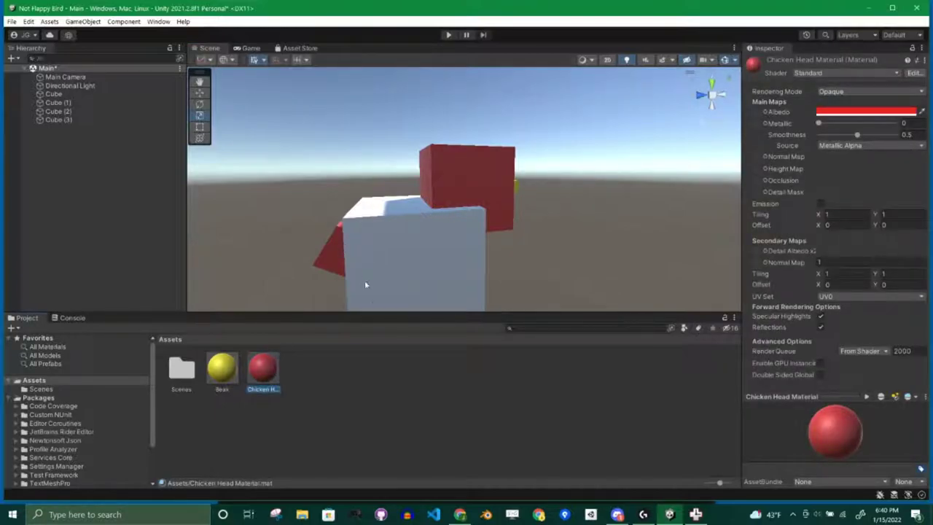
{"action": "left_click", "coordinate": [353, 382]}
{"action": "left_click", "coordinate": [264, 386]}
{"action": "left_click", "coordinate": [408, 398]}
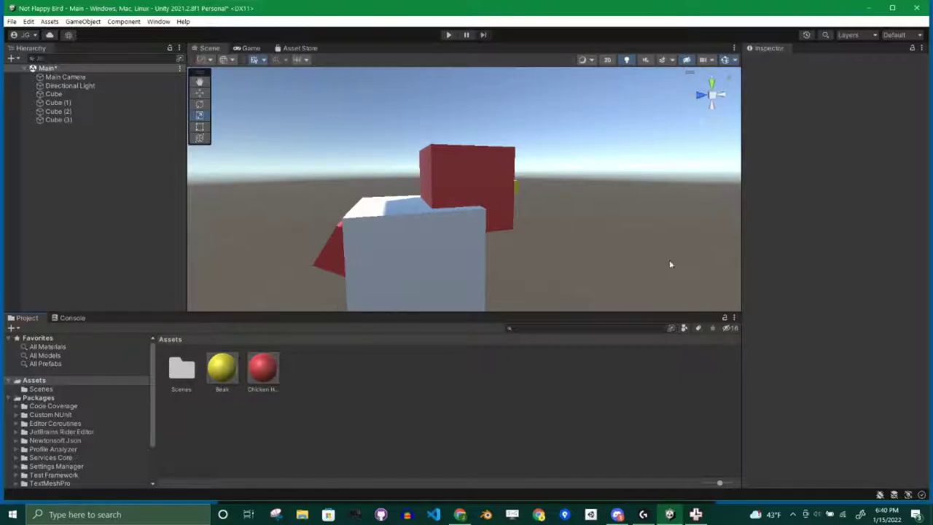
{"action": "left_click", "coordinate": [264, 376]}
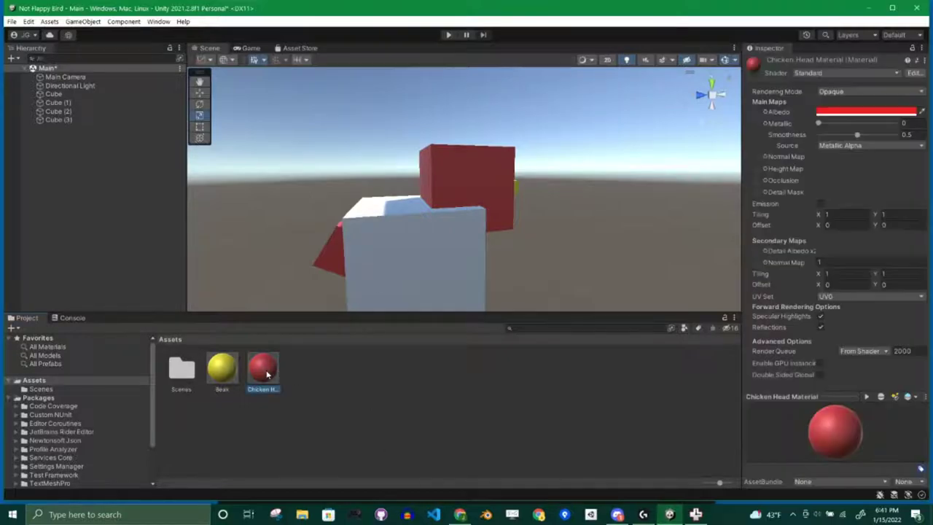
{"action": "left_click", "coordinate": [886, 110]}
{"action": "left_click_drag", "start_coordinate": [881, 151], "coordinate": [844, 148]}
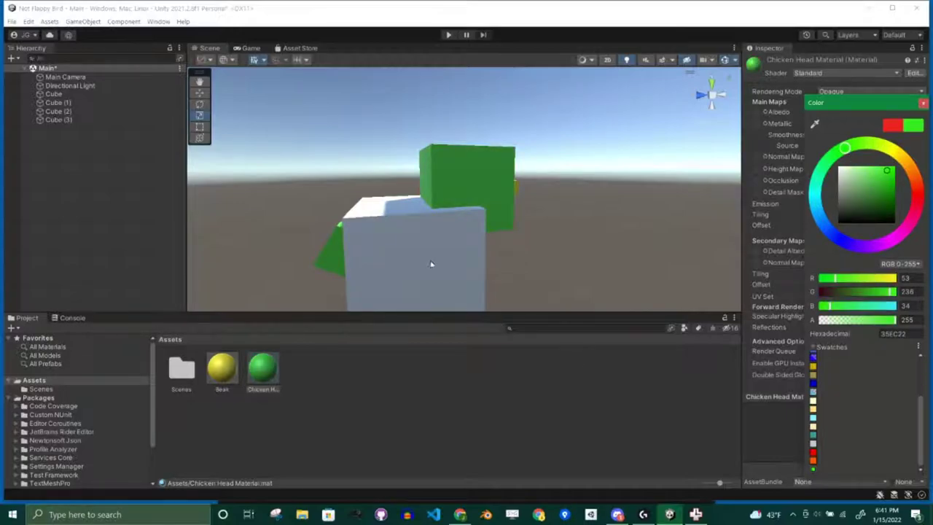
{"action": "left_click", "coordinate": [390, 370]}
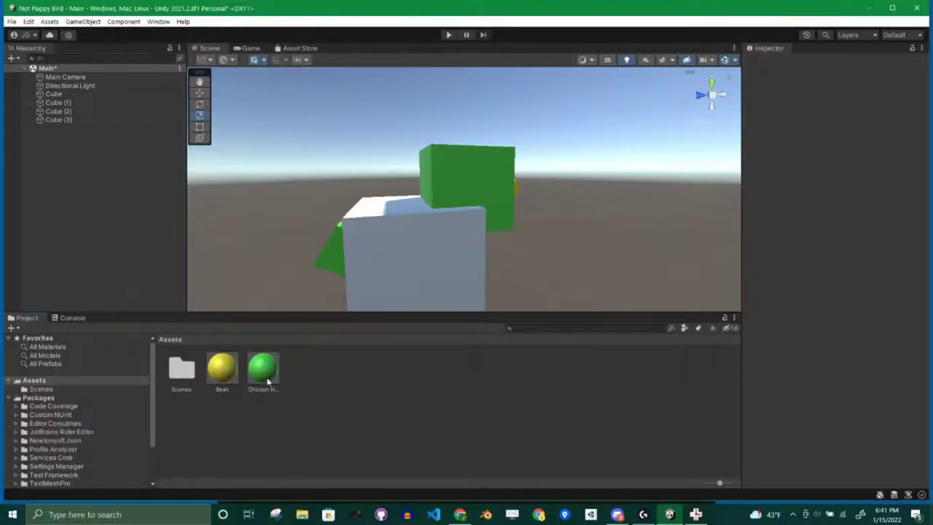
{"action": "left_click", "coordinate": [268, 379]}
{"action": "left_click", "coordinate": [471, 420]}
{"action": "key", "text": "ctrl+z"}
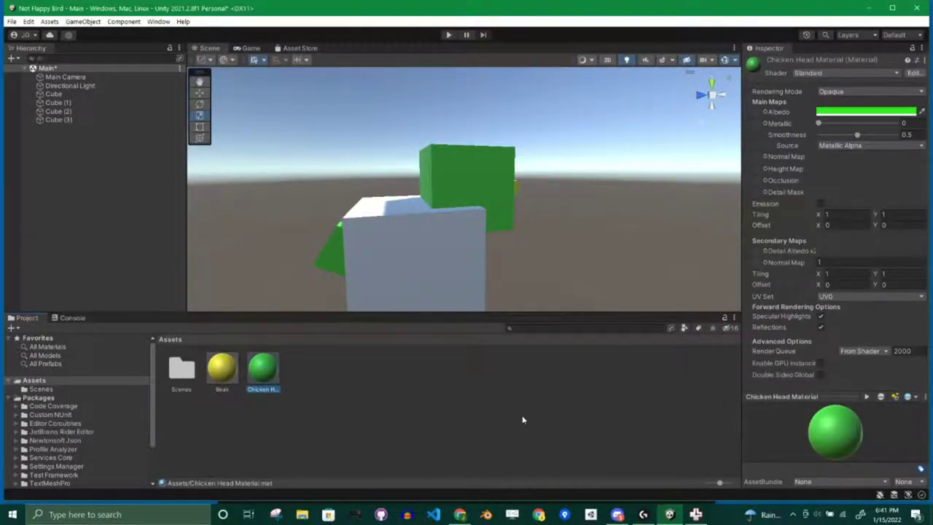
{"action": "key", "text": "ctrl+z"}
{"action": "key", "text": "ctrl+z"}
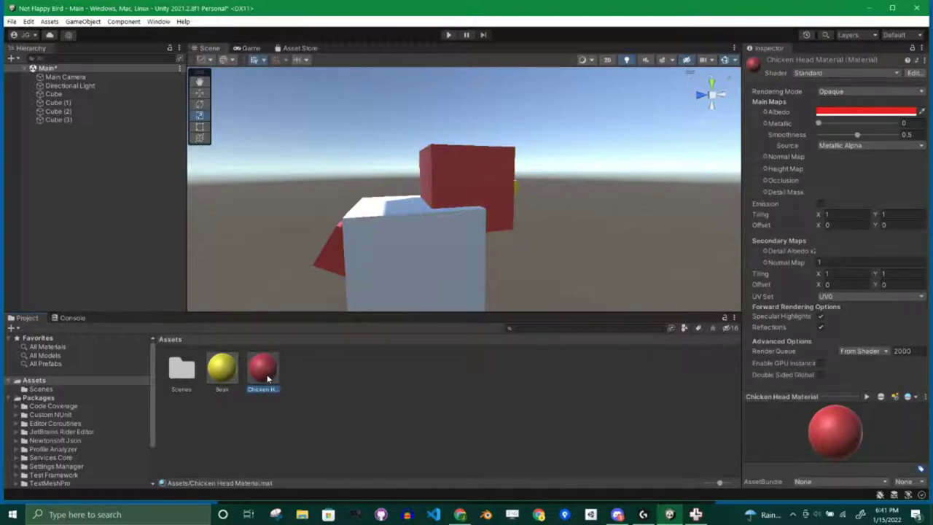
{"action": "right_click", "coordinate": [270, 391]}
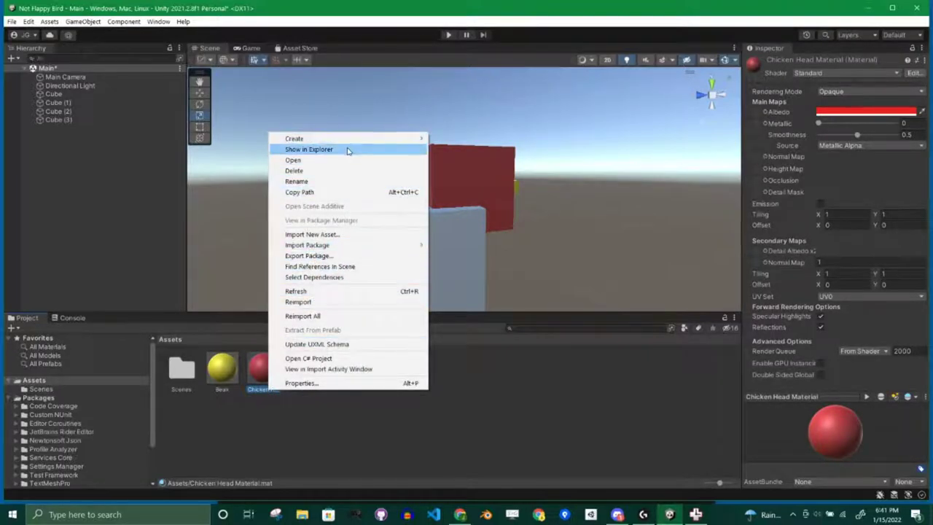
Rename the Chicken Head Material to 'Chicken Secondary Color'
{"action": "left_click", "coordinate": [383, 388]}
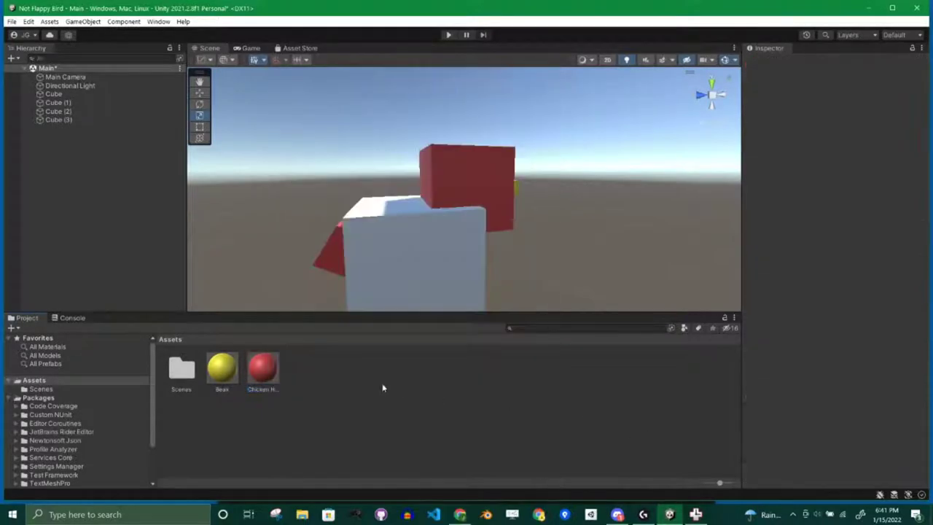
{"action": "right_click", "coordinate": [265, 393]}
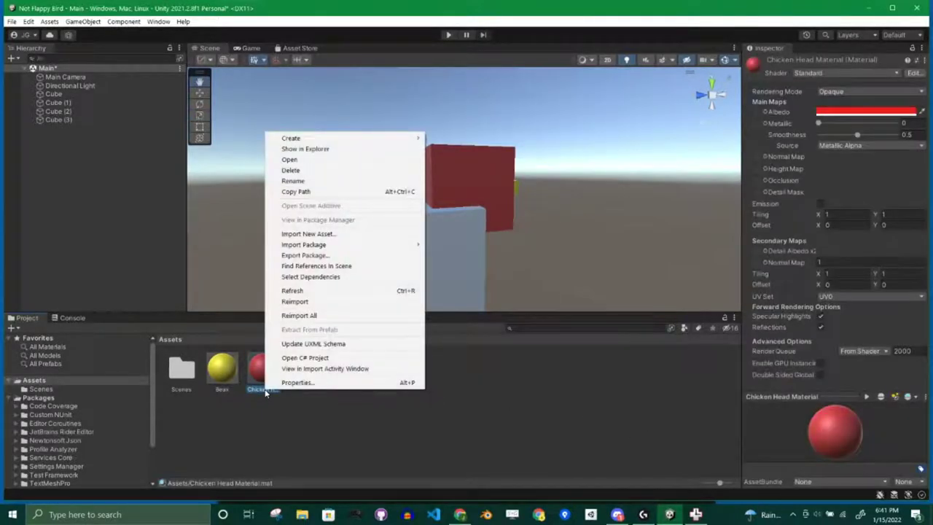
{"action": "left_click", "coordinate": [317, 407]}
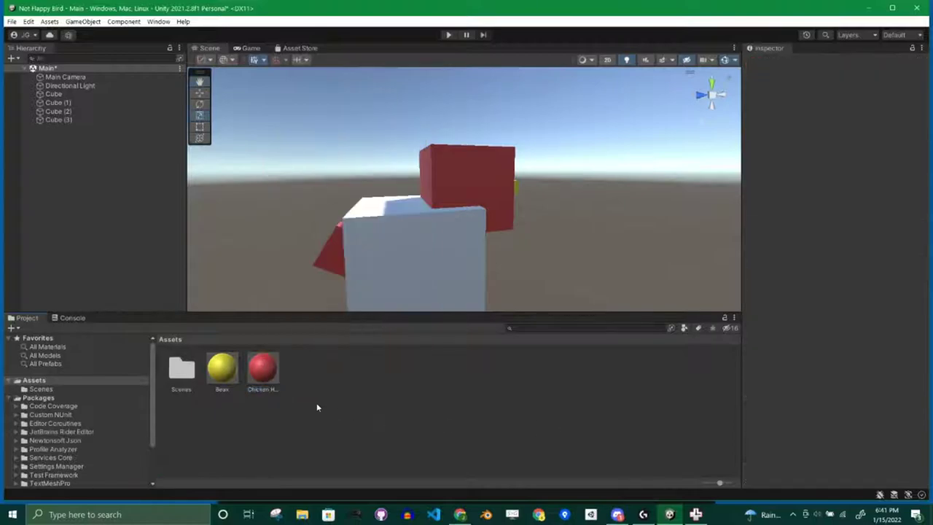
{"action": "left_click", "coordinate": [264, 391]}
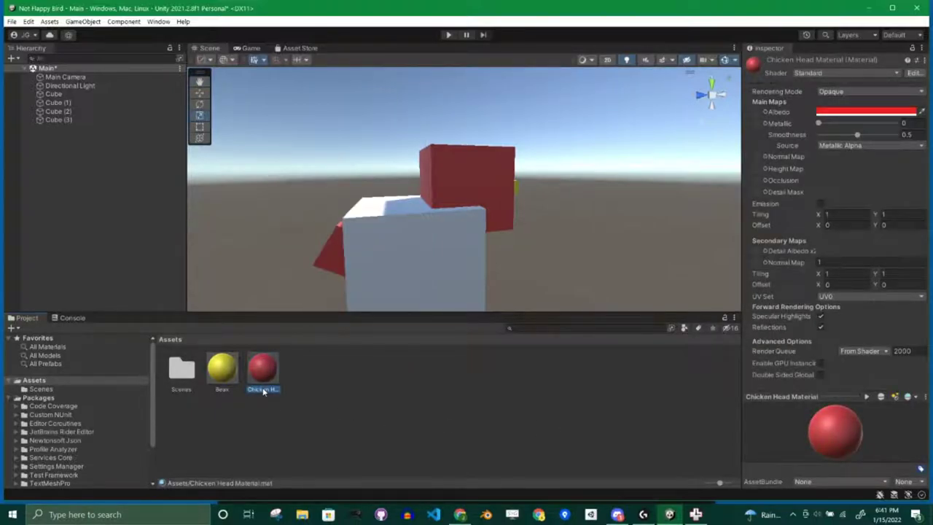
{"action": "left_click", "coordinate": [263, 390]}
{"action": "key", "text": "End"}
{"action": "key", "text": "BackSpace"}
{"action": "key", "text": "BackSpace"}
{"action": "key", "text": "BackSpace"}
{"action": "key", "text": "BackSpace"}
{"action": "key", "text": "BackSpace"}
{"action": "key", "text": "BackSpace"}
{"action": "key", "text": "BackSpace"}
{"action": "key", "text": "BackSpace"}
{"action": "key", "text": "BackSpace"}
{"action": "key", "text": "BackSpace"}
{"action": "key", "text": "BackSpace"}
{"action": "key", "text": "BackSpace"}
{"action": "type", "text": "Secondary S"}
{"action": "type", "text": "olor"}
{"action": "key", "text": "Return"}
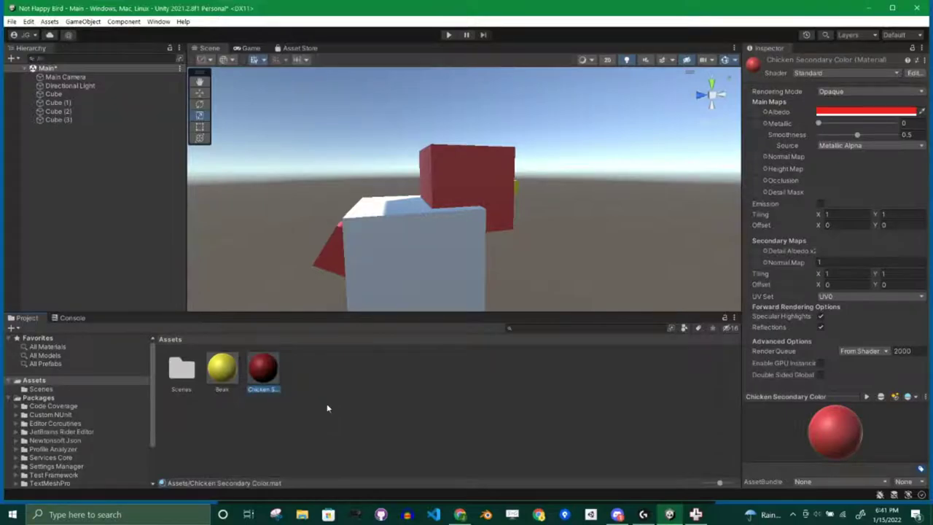
{"action": "left_click", "coordinate": [368, 406]}
{"action": "middle_click_drag", "start_coordinate": [483, 277], "coordinate": [502, 129]}
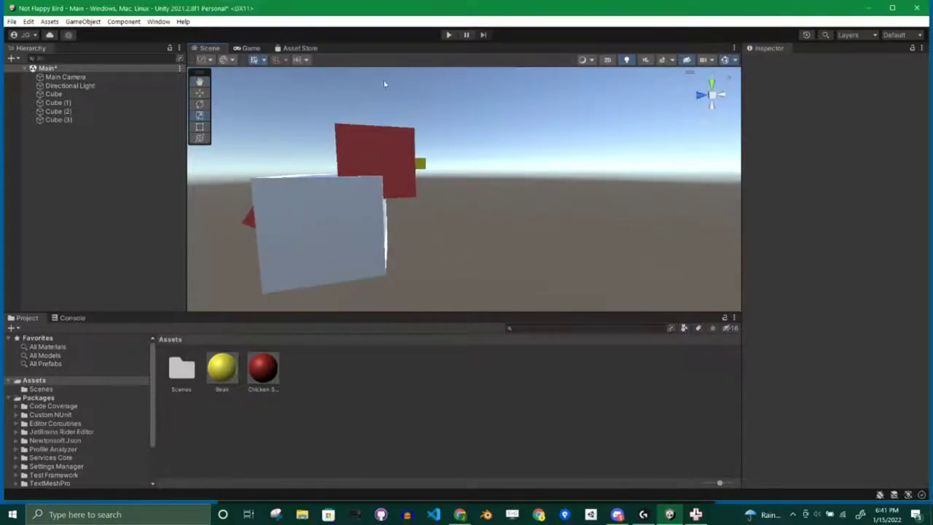
Switch to the Game view to see the camera's distant shot of the red, yellow and white chicken
{"action": "left_click", "coordinate": [251, 48]}
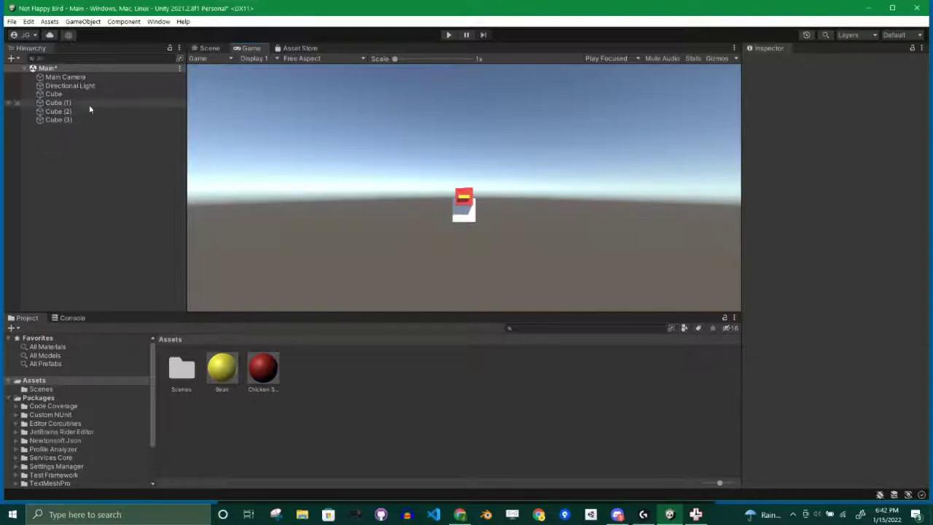
{"action": "left_click", "coordinate": [206, 48]}
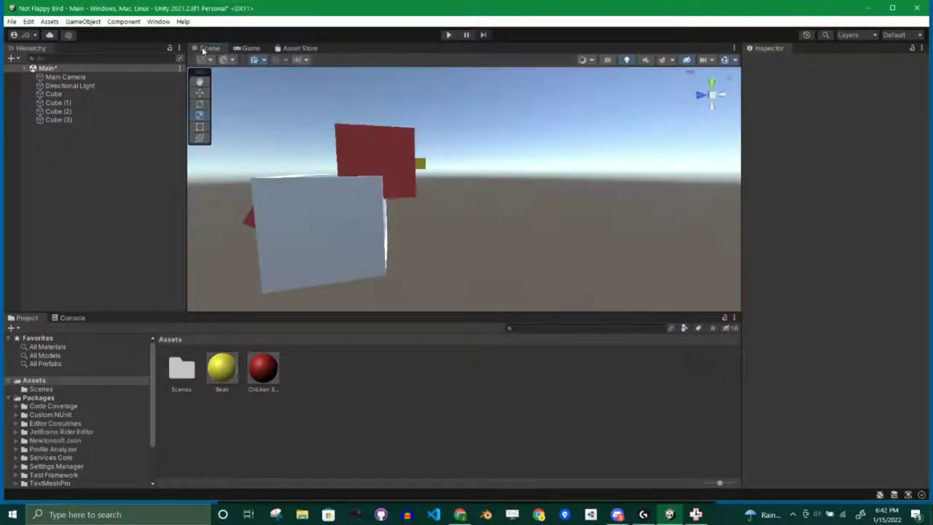
{"action": "left_click", "coordinate": [250, 48]}
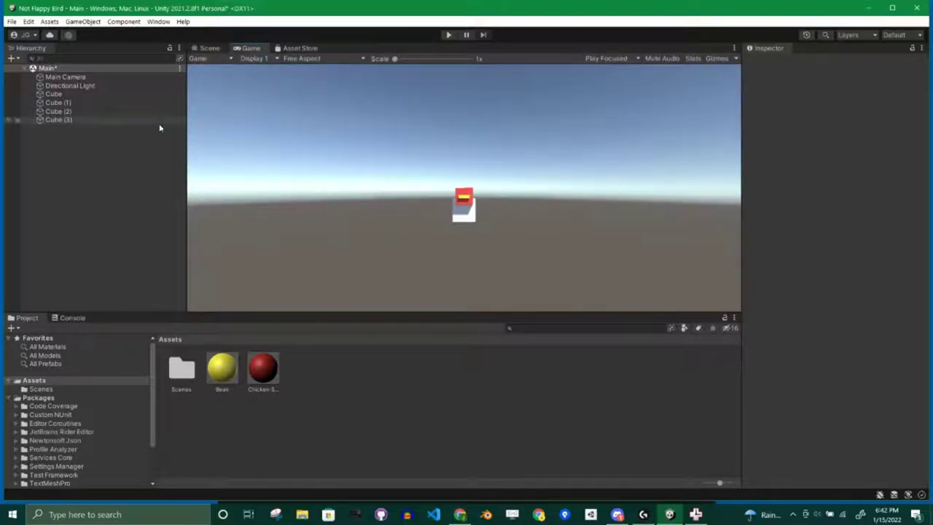
{"action": "left_click", "coordinate": [53, 95]}
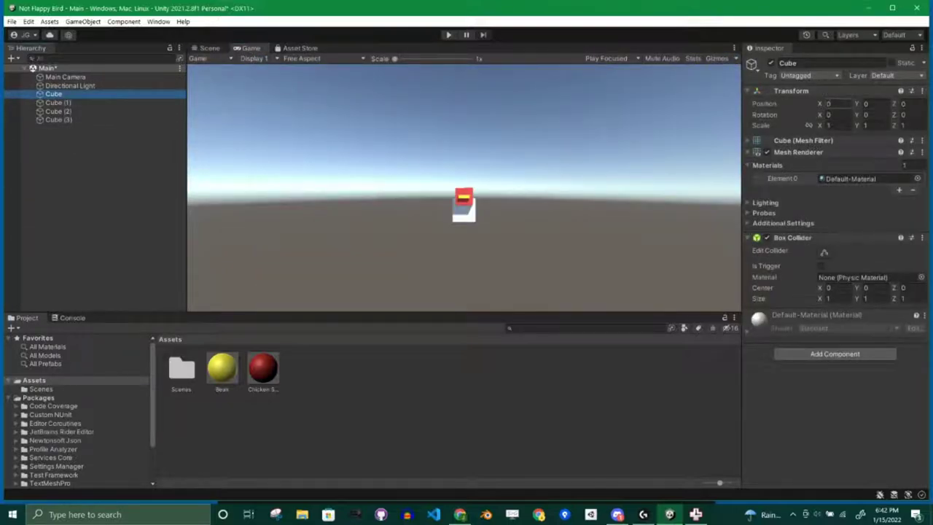
{"action": "left_click_drag", "start_coordinate": [862, 115], "coordinate": [175, 120]}
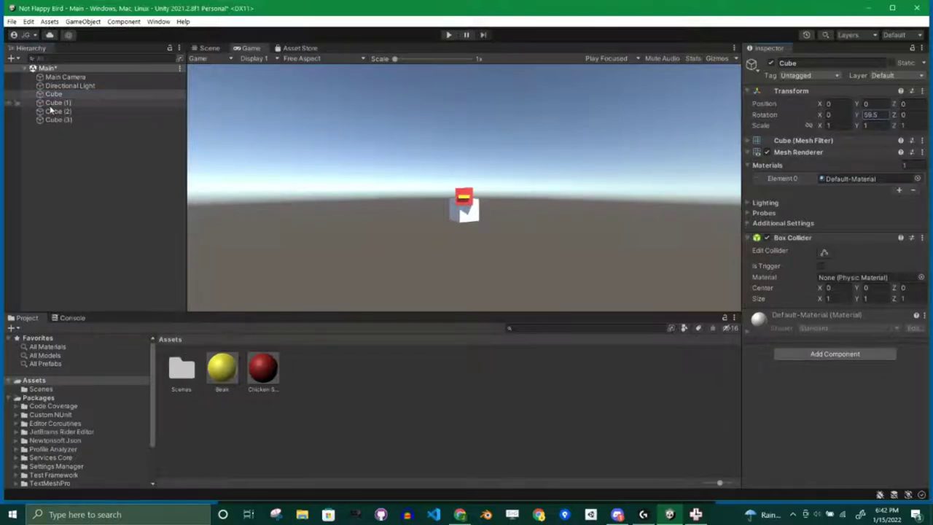
{"action": "left_click", "coordinate": [58, 103]}
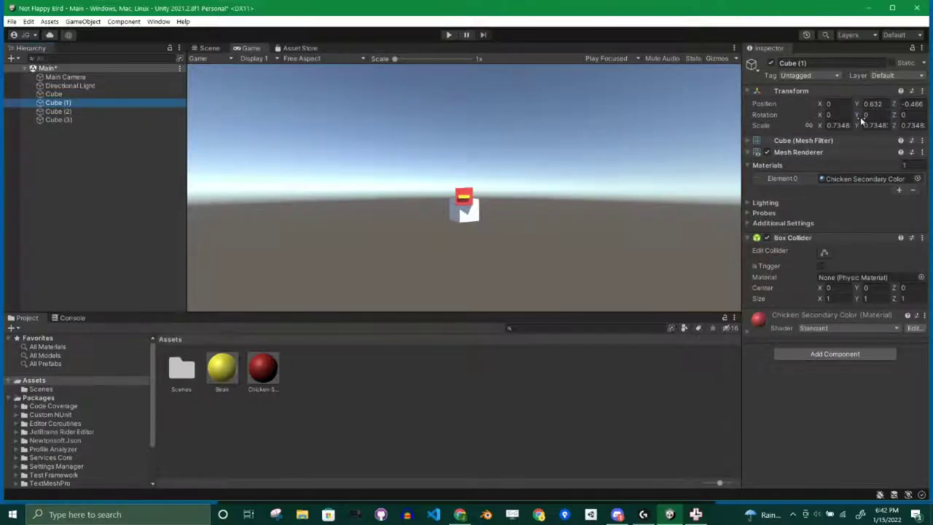
{"action": "left_click_drag", "start_coordinate": [858, 115], "coordinate": [301, 224]}
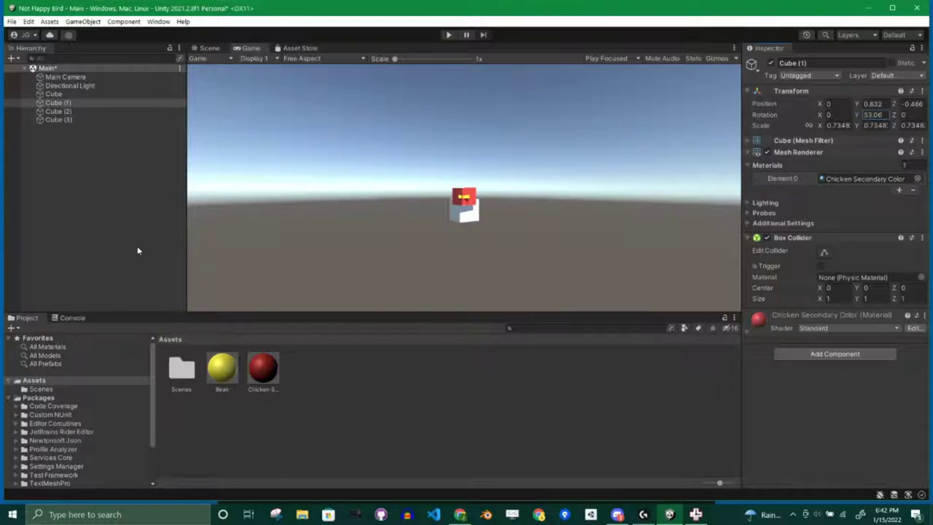
{"action": "key", "text": "Up"}
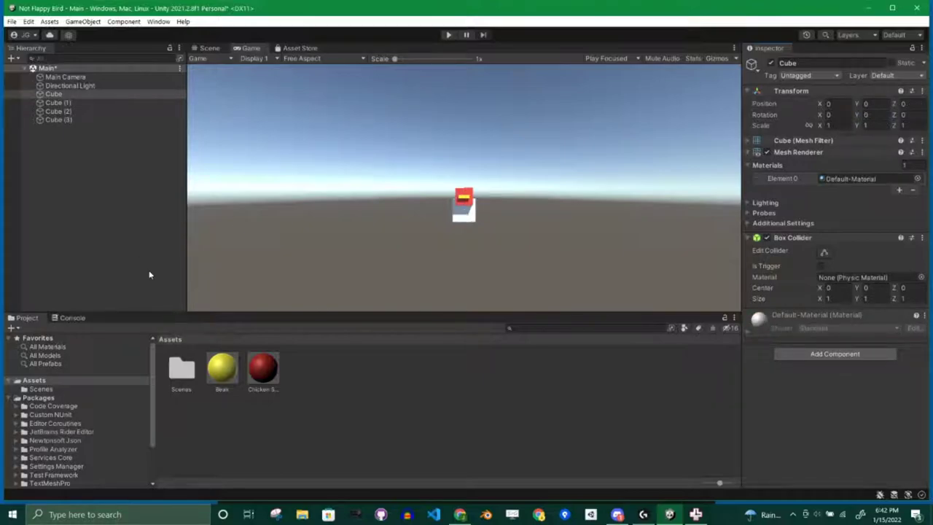
{"action": "left_click", "coordinate": [123, 235]}
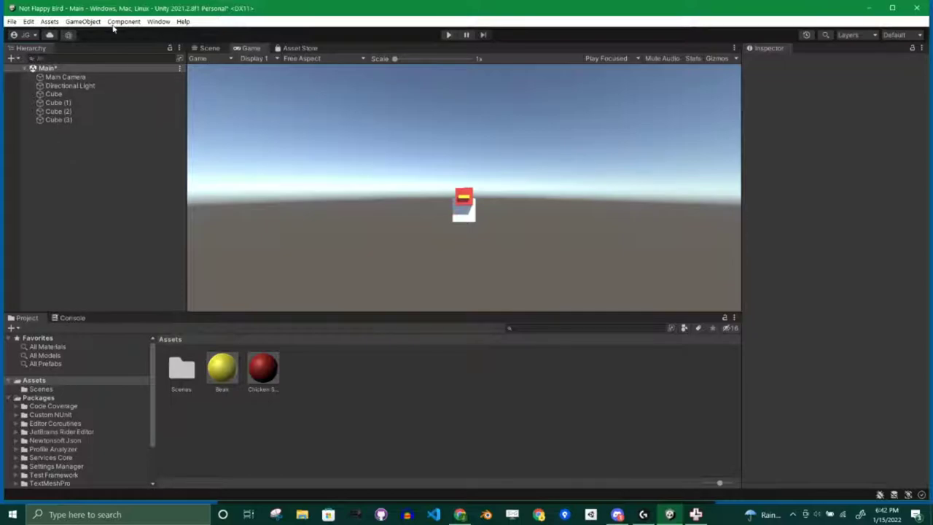
{"action": "left_click", "coordinate": [67, 78]}
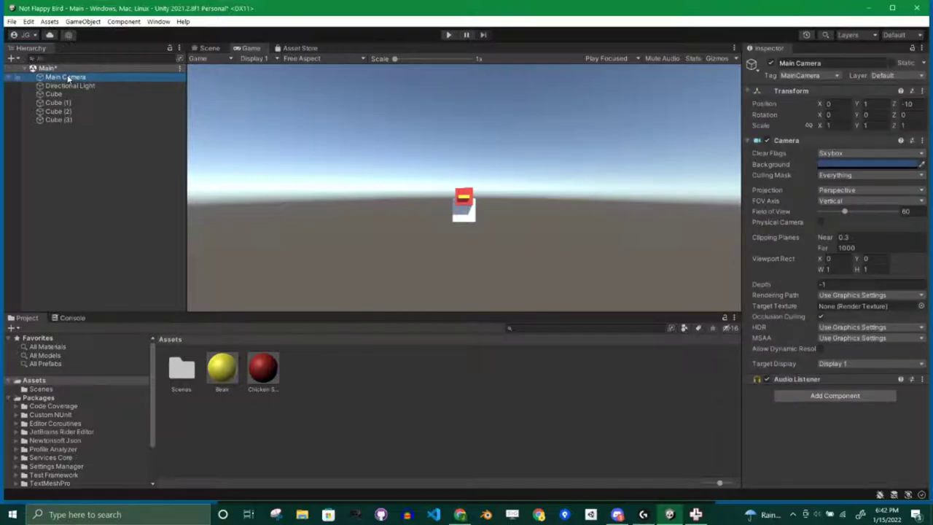
{"action": "left_click", "coordinate": [70, 85]}
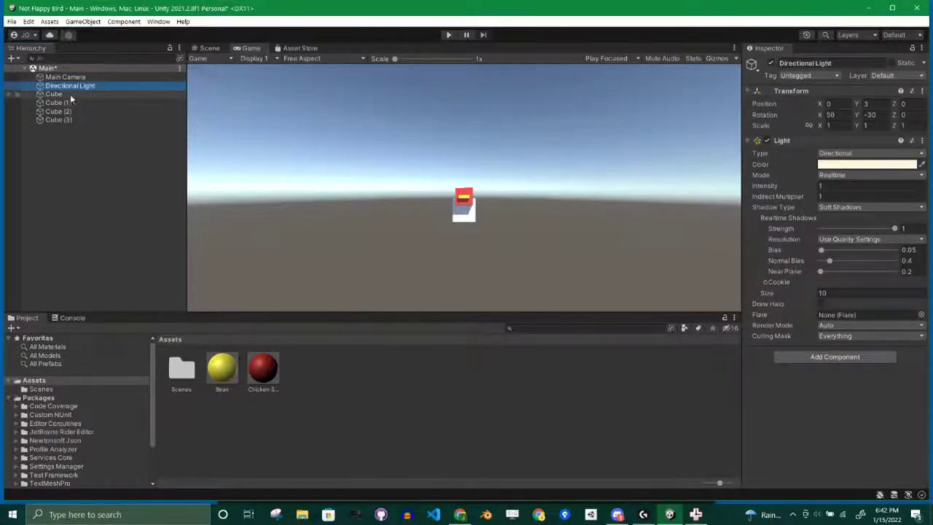
{"action": "left_click", "coordinate": [54, 94]}
{"action": "left_click", "coordinate": [58, 103]}
{"action": "left_click", "coordinate": [58, 111]}
{"action": "left_click", "coordinate": [59, 119]}
{"action": "left_click", "coordinate": [59, 111]}
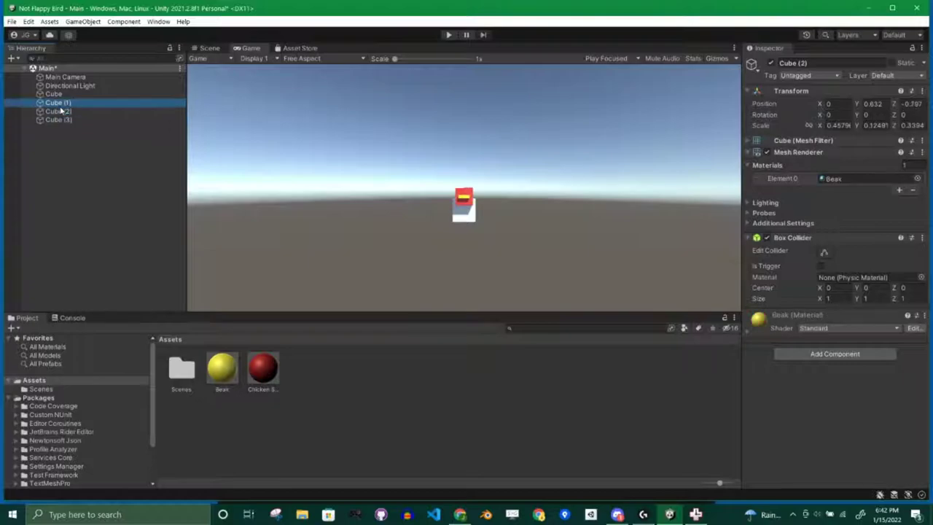
{"action": "left_click", "coordinate": [58, 103]}
{"action": "left_click", "coordinate": [54, 94]}
{"action": "left_click", "coordinate": [81, 183]}
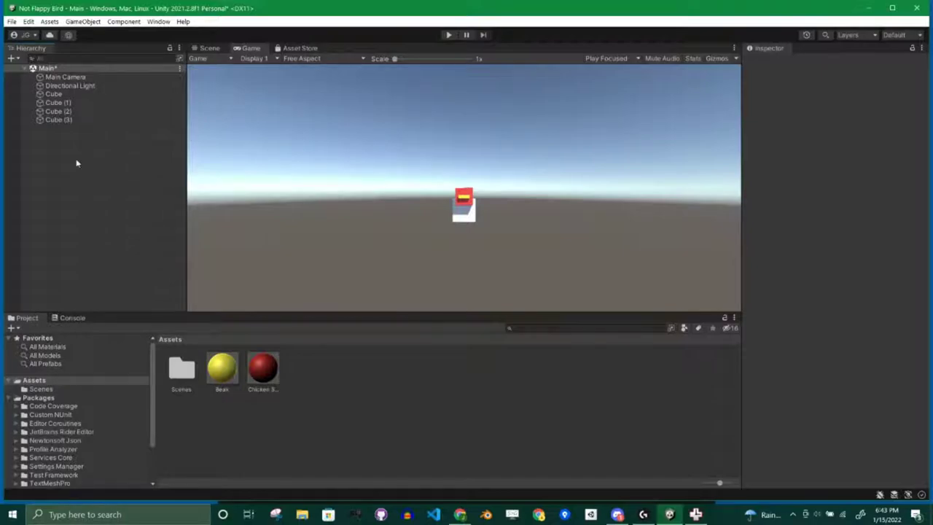
{"action": "left_click", "coordinate": [62, 120]}
{"action": "left_click", "coordinate": [70, 78]}
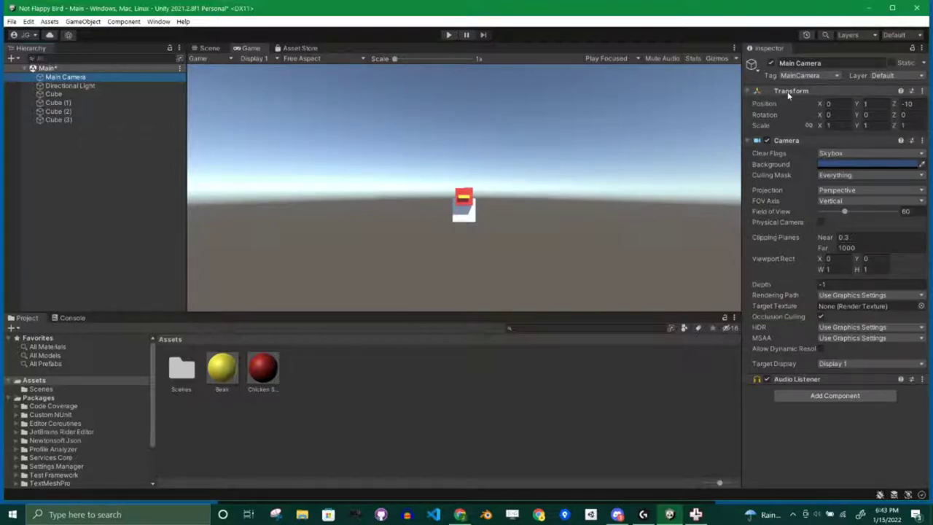
{"action": "left_click", "coordinate": [70, 109]}
{"action": "left_click", "coordinate": [54, 94]}
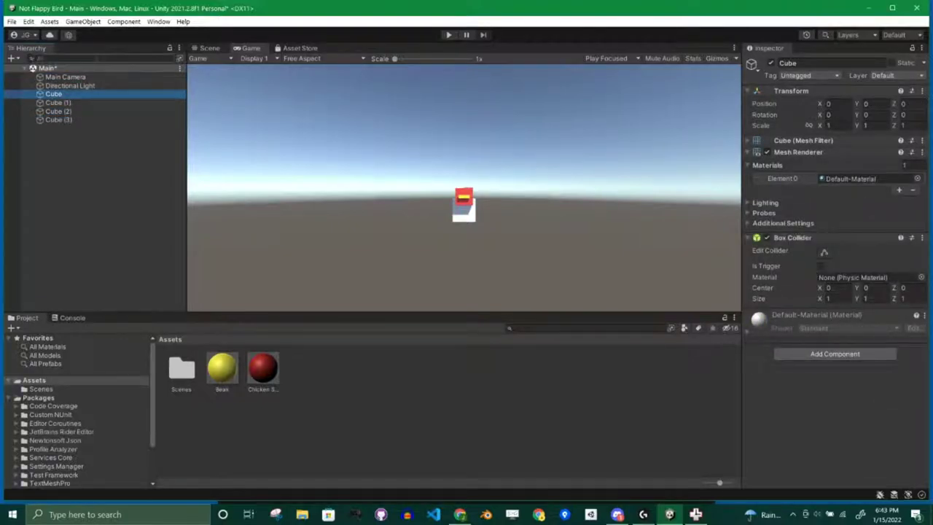
{"action": "key", "text": "Up"}
{"action": "key", "text": "Up"}
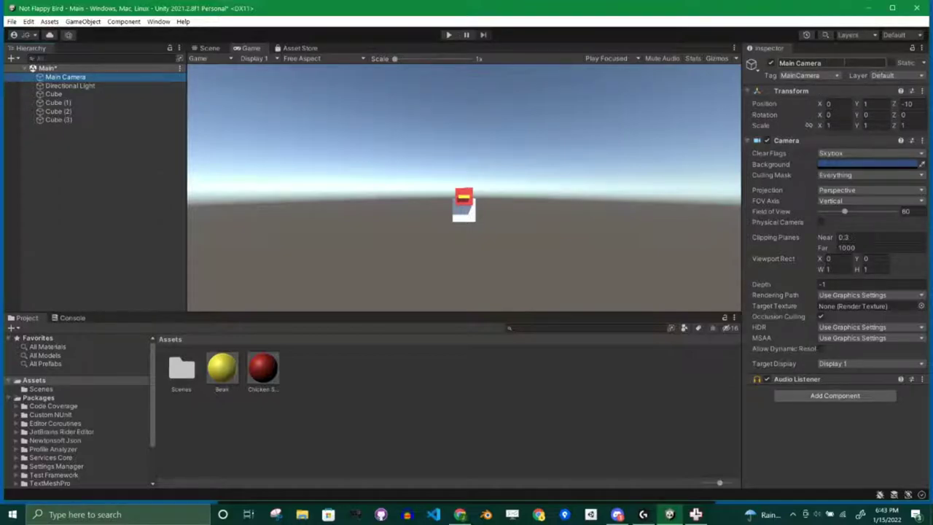
{"action": "left_click", "coordinate": [844, 63]}
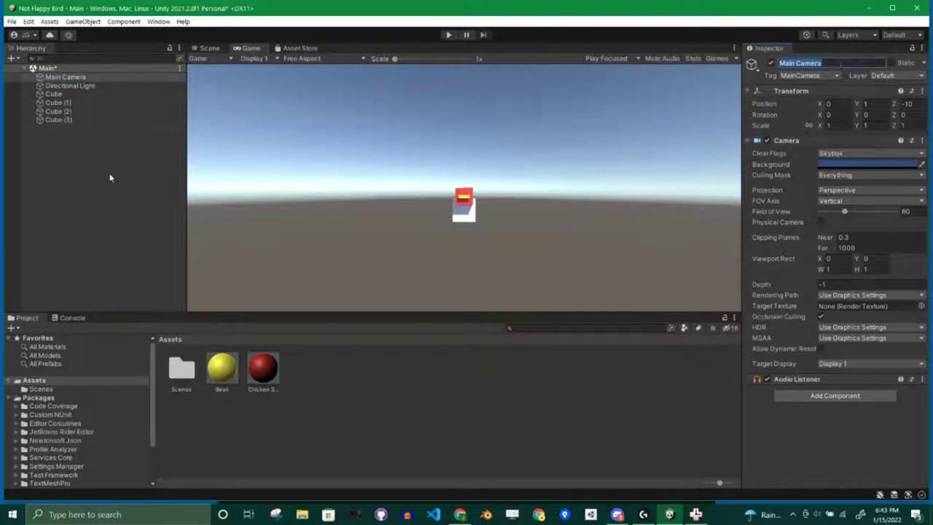
{"action": "left_click", "coordinate": [55, 94]}
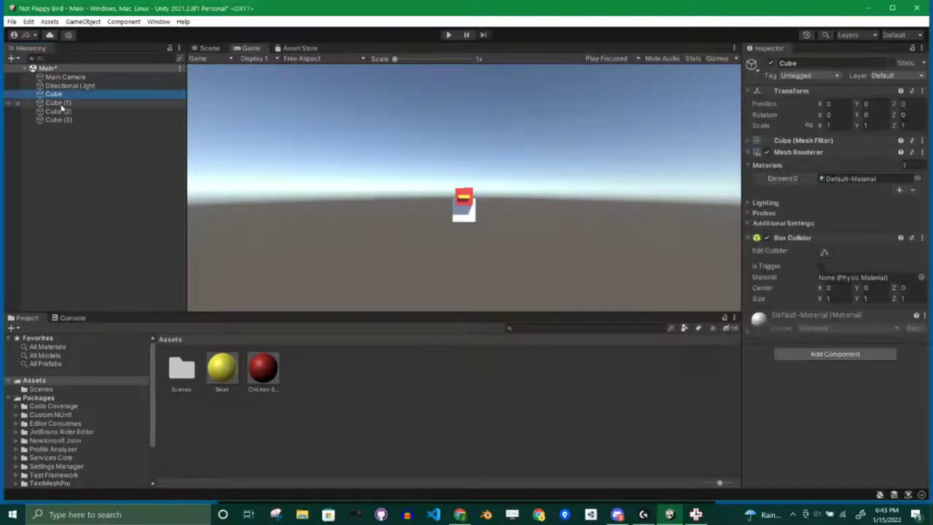
{"action": "left_click", "coordinate": [62, 105]}
{"action": "left_click", "coordinate": [62, 111]}
{"action": "left_click", "coordinate": [62, 120]}
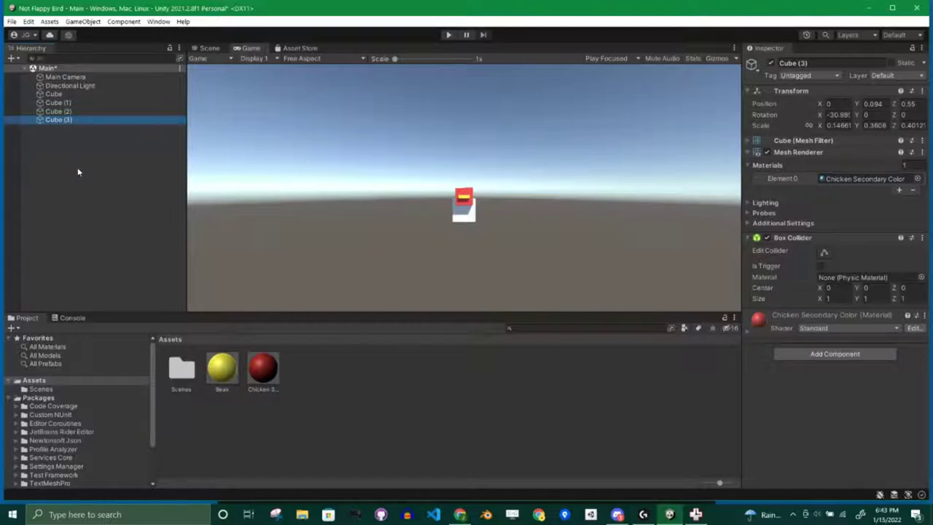
{"action": "left_click", "coordinate": [57, 95]}
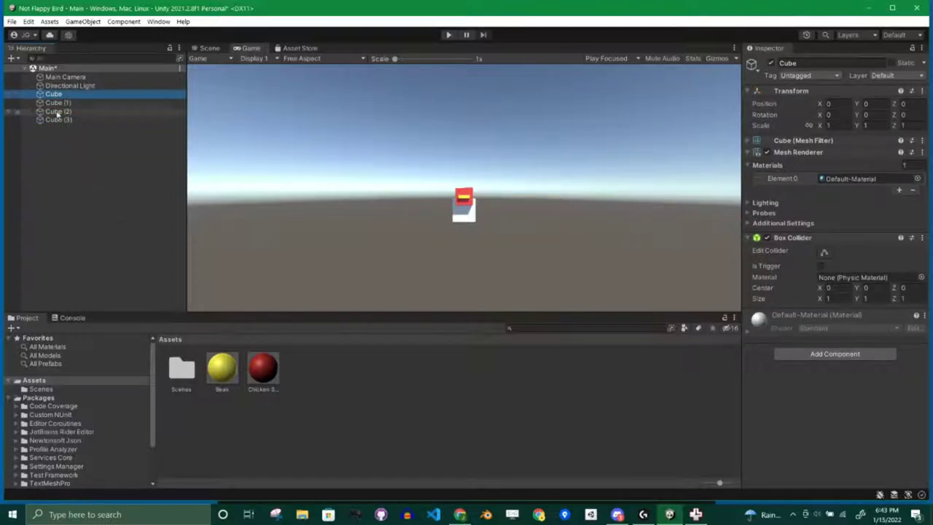
In the Scene view, rename Cube to Chicken Body and Cube (1) to Chicken Head
{"action": "left_click", "coordinate": [210, 48]}
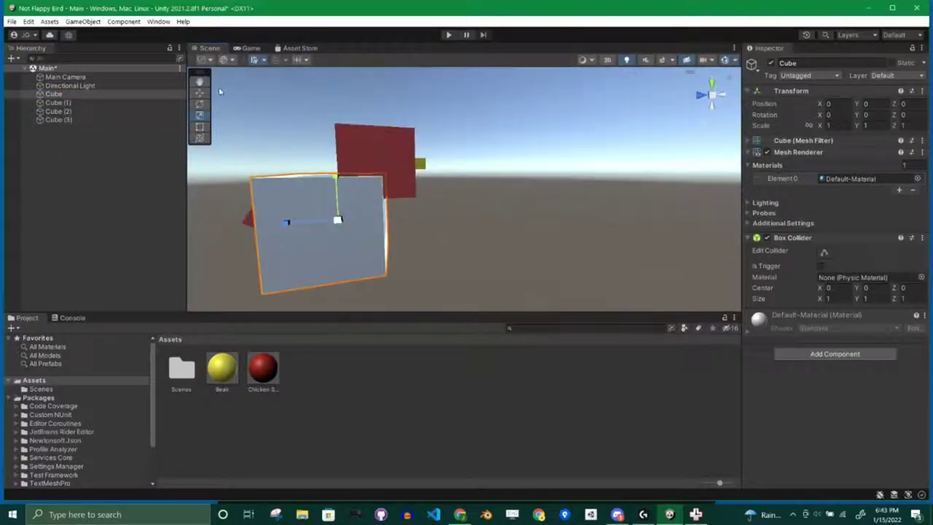
{"action": "left_click", "coordinate": [824, 62]}
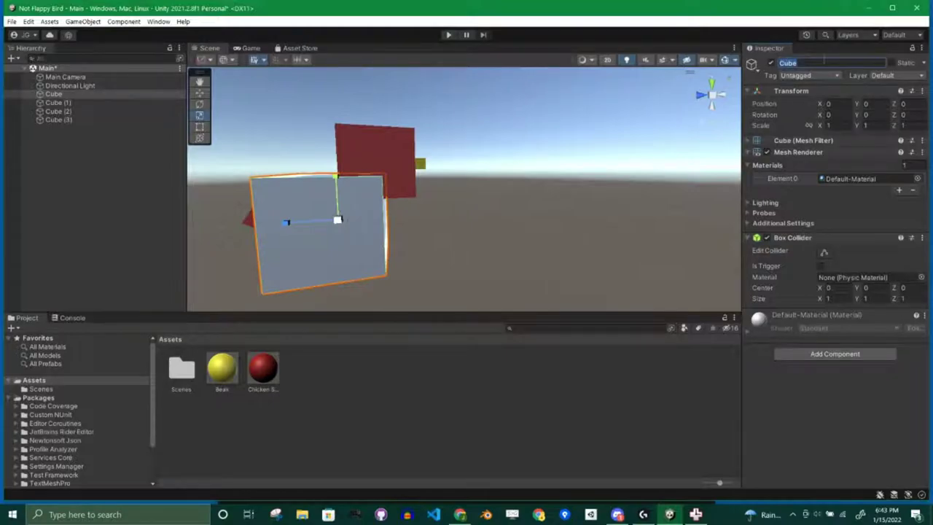
{"action": "type", "text": "C"}
{"action": "key", "text": "Return"}
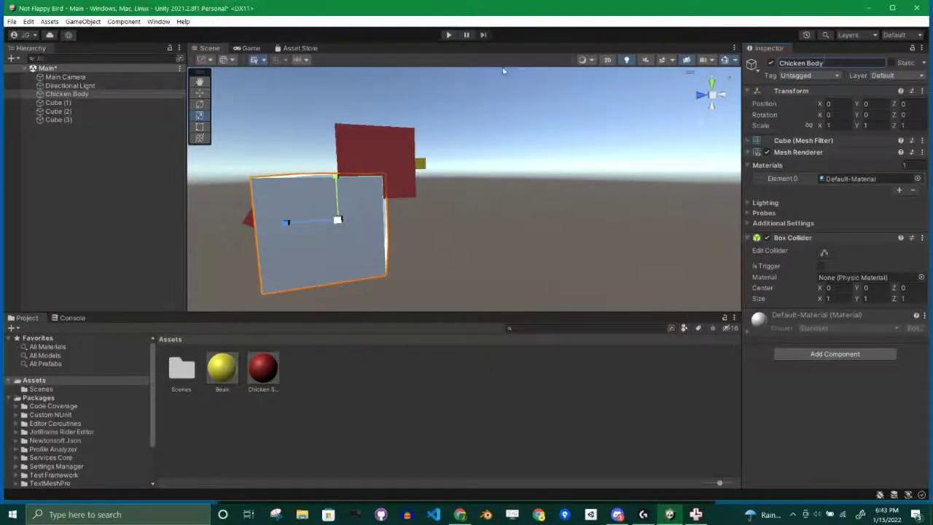
{"action": "left_click", "coordinate": [66, 102]}
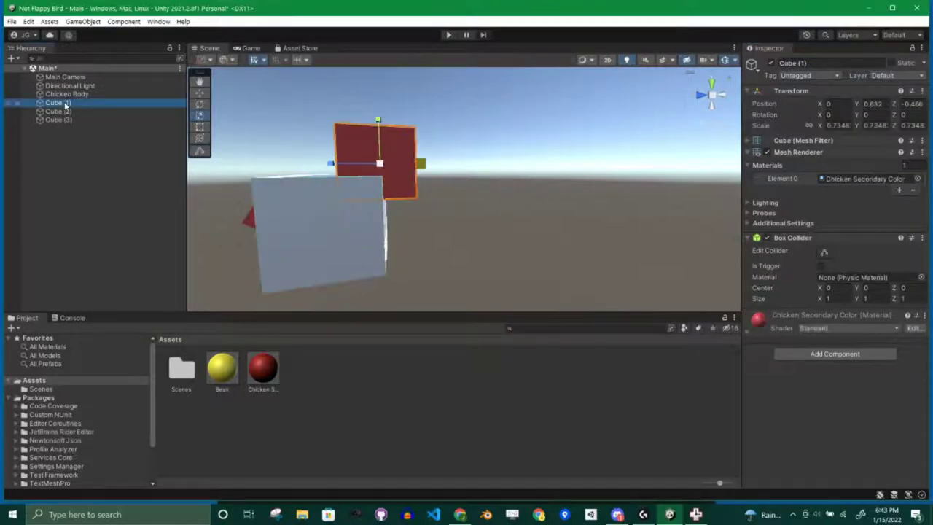
{"action": "left_click", "coordinate": [849, 63]}
{"action": "type", "text": "Chic"}
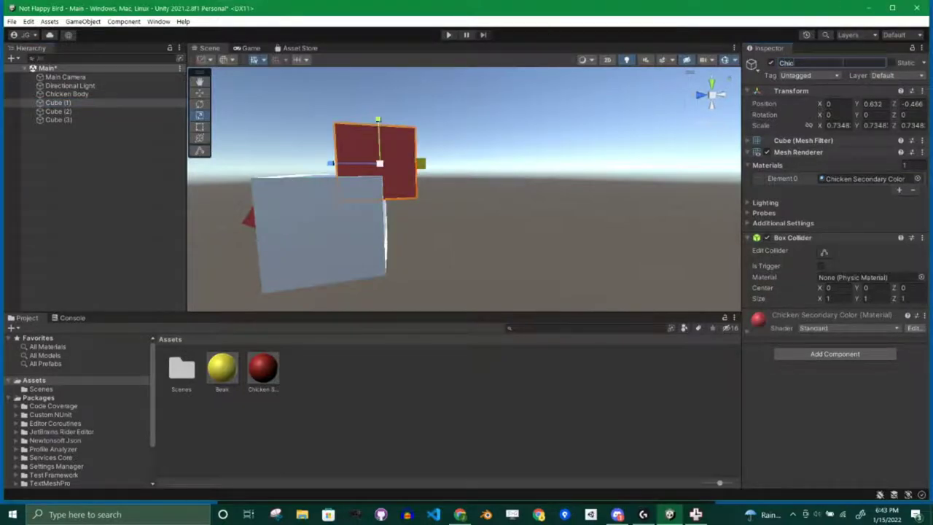
{"action": "type", "text": "ken Head"}
{"action": "key", "text": "Return"}
Rename Cube (2) to Chicken Beak and Cube (3) to Chicken Tail
{"action": "left_click", "coordinate": [60, 111]}
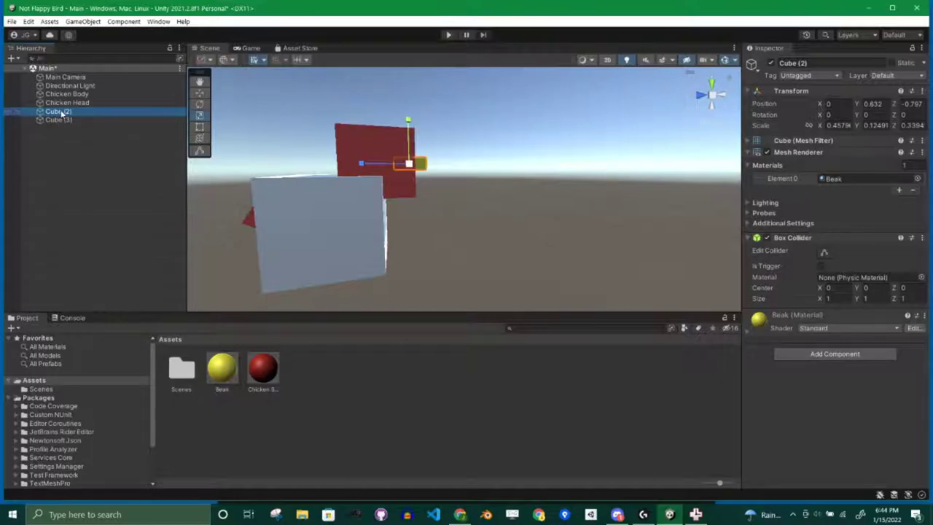
{"action": "key", "text": "F2"}
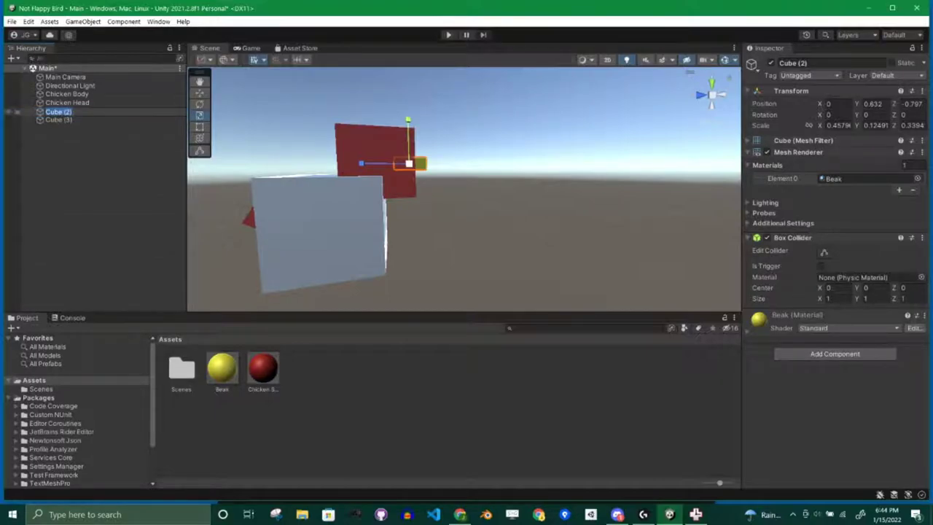
{"action": "type", "text": "Chicken Beak"}
{"action": "key", "text": "Return"}
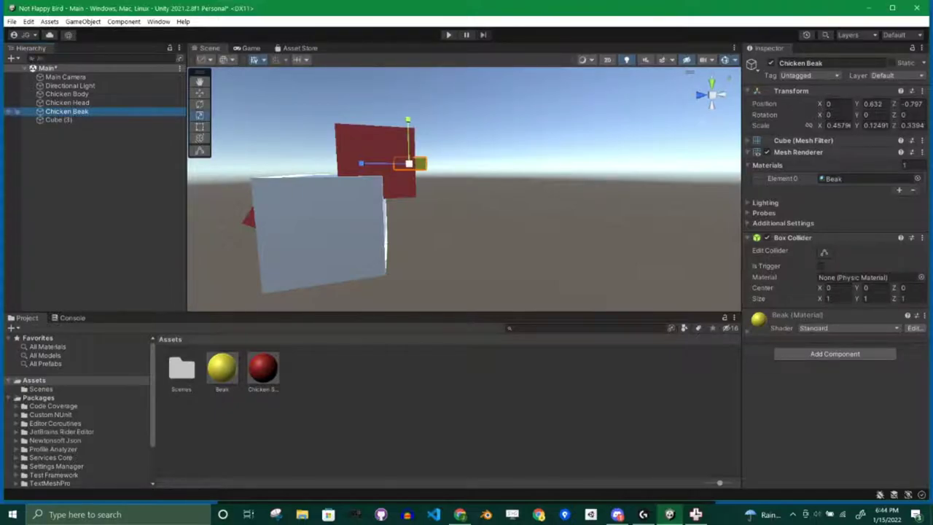
{"action": "left_click", "coordinate": [65, 121]}
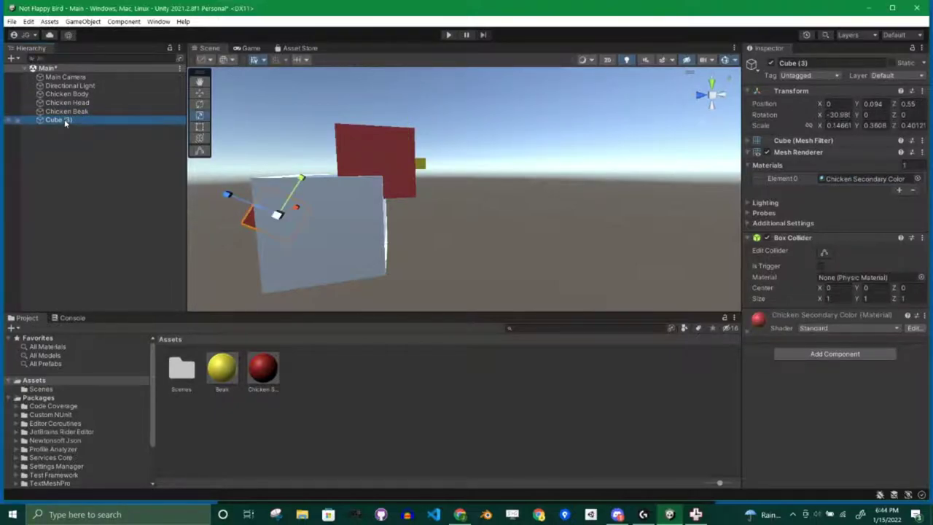
{"action": "left_click", "coordinate": [65, 121]}
{"action": "type", "text": "Chicken Tail"}
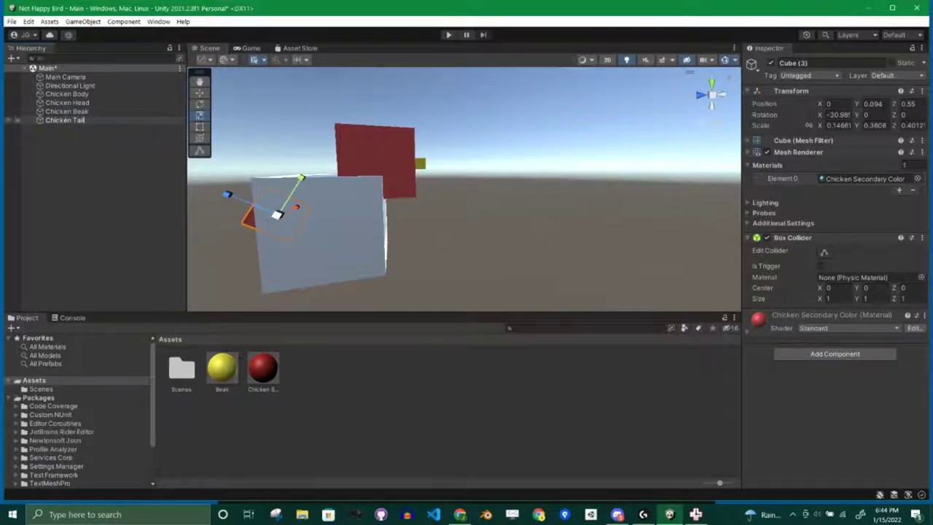
{"action": "key", "text": "Return"}
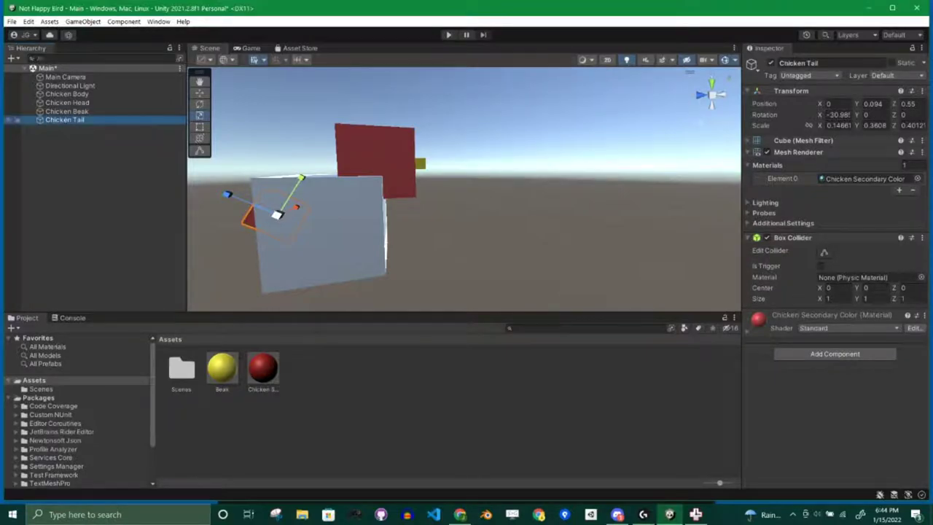
{"action": "left_click", "coordinate": [42, 217]}
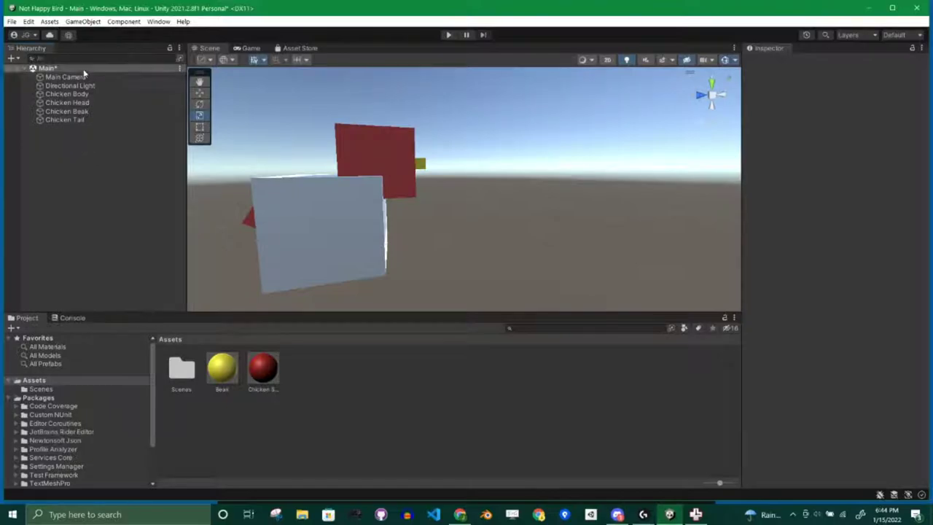
Create an empty GameObject in the Hierarchy and name it Chicken
{"action": "left_click", "coordinate": [67, 94]}
{"action": "left_click", "coordinate": [67, 111]}
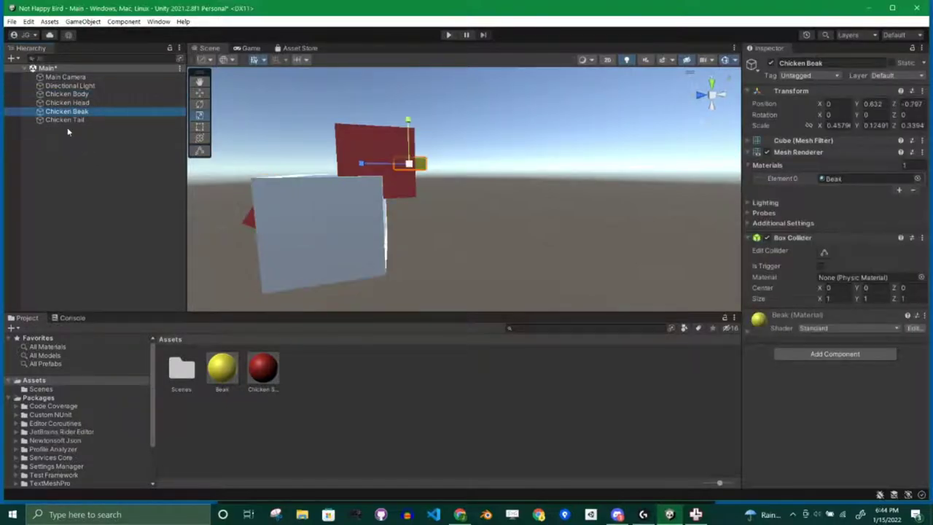
{"action": "left_click", "coordinate": [66, 143]}
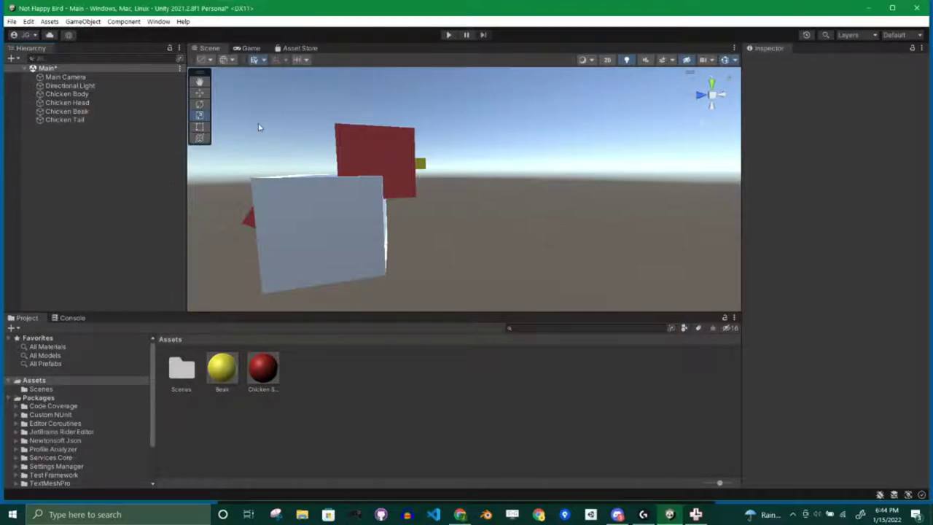
{"action": "right_click", "coordinate": [64, 159]}
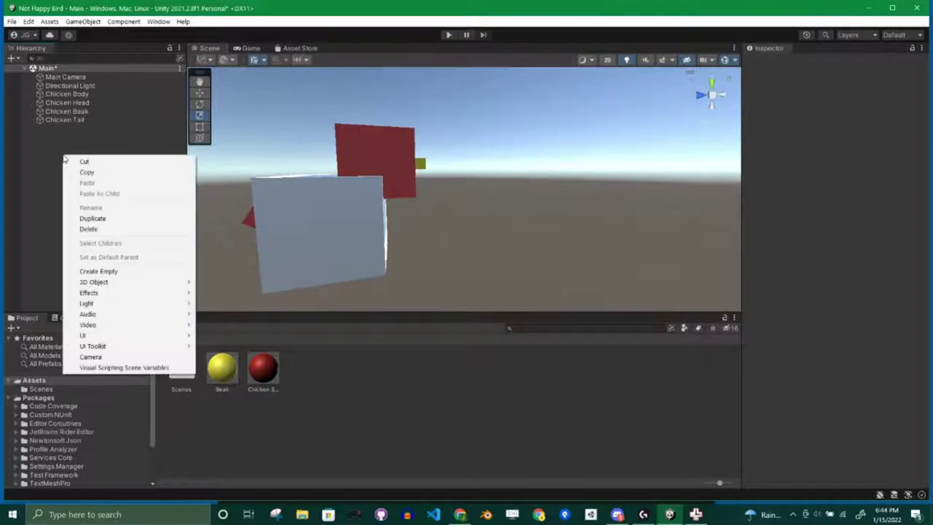
{"action": "left_click", "coordinate": [108, 271]}
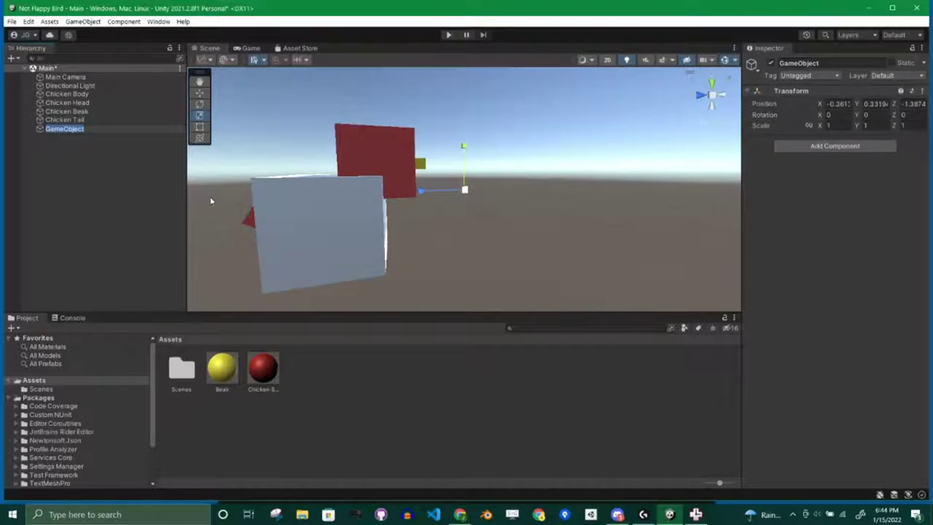
{"action": "type", "text": "Chicken"}
{"action": "key", "text": "Return"}
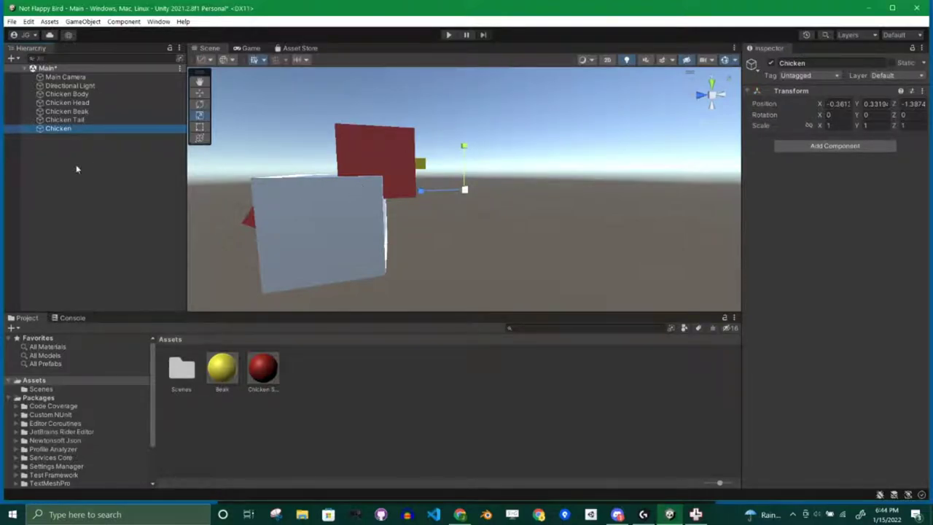
{"action": "left_click", "coordinate": [112, 186]}
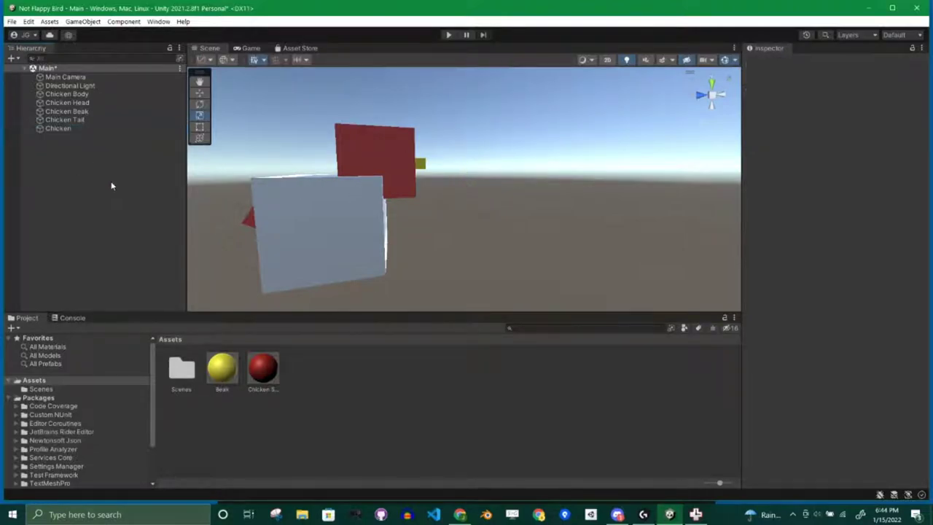
{"action": "left_click", "coordinate": [59, 129]}
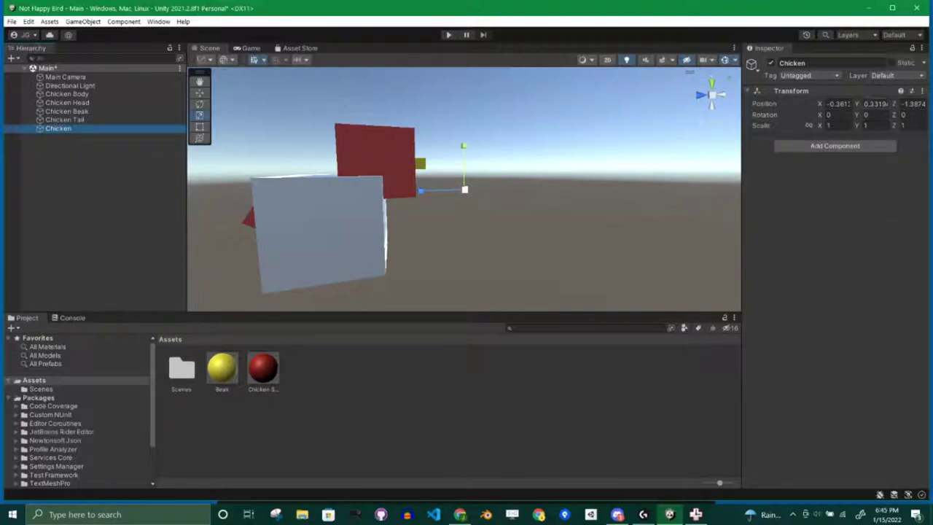
{"action": "left_click", "coordinate": [922, 91]}
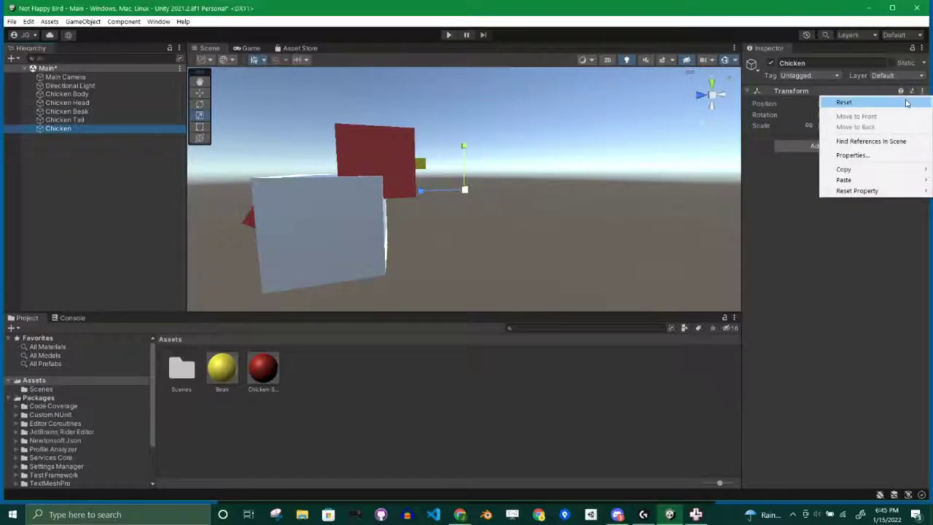
{"action": "left_click", "coordinate": [844, 102]}
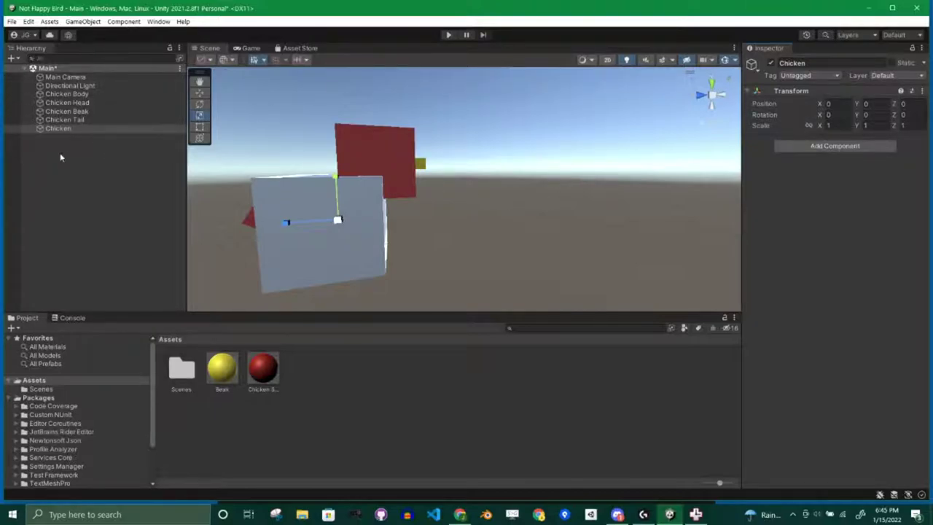
{"action": "key", "text": "ctrl+alt+f"}
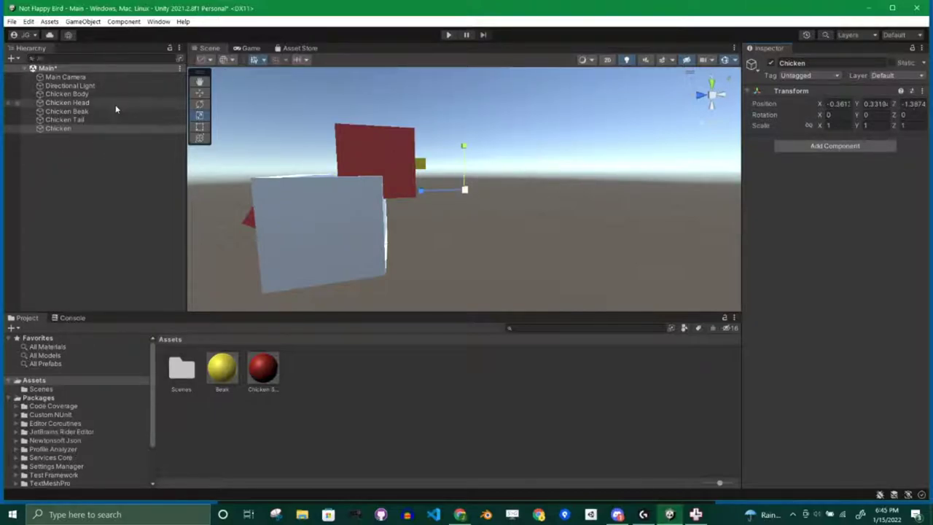
{"action": "left_click", "coordinate": [56, 95]}
{"action": "left_click", "coordinate": [73, 120], "text": "shift"}
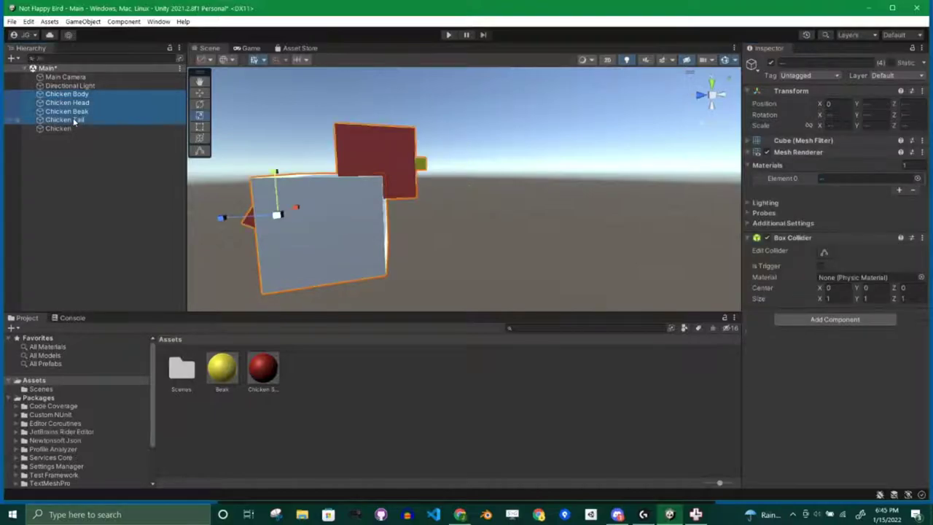
{"action": "left_click_drag", "start_coordinate": [73, 96], "coordinate": [63, 130]}
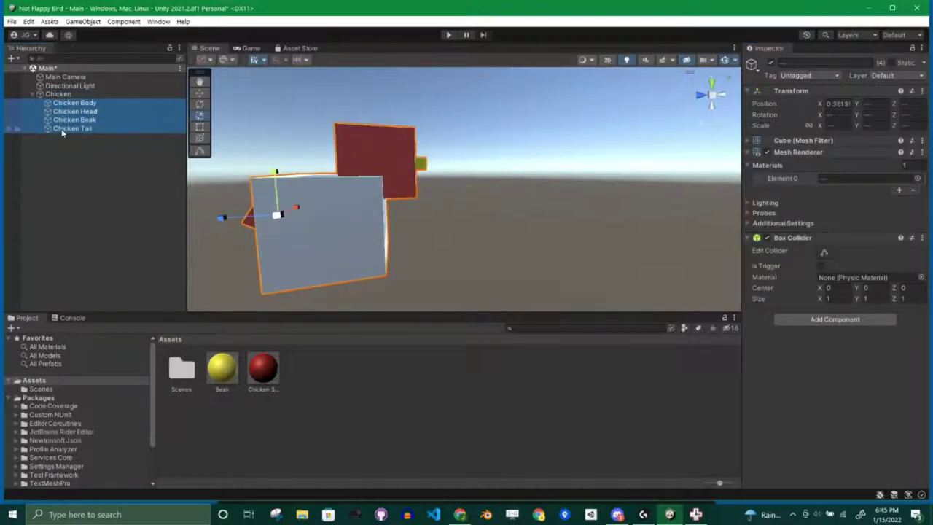
{"action": "left_click", "coordinate": [63, 97]}
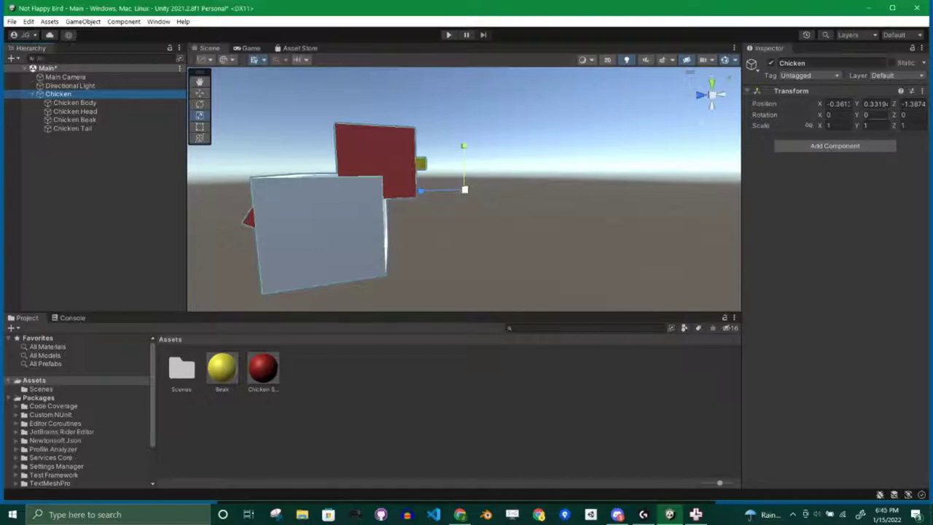
{"action": "left_click_drag", "start_coordinate": [857, 114], "coordinate": [185, 274]}
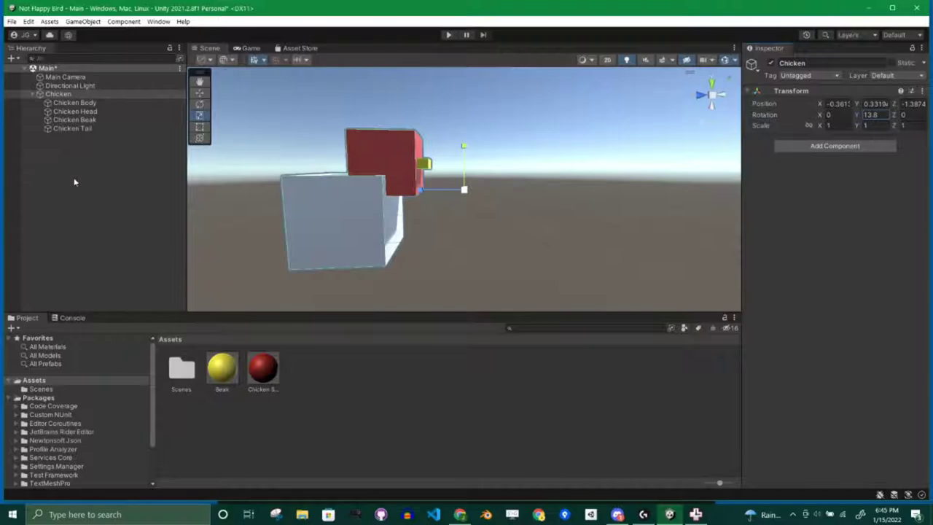
{"action": "key", "text": "ctrl+z"}
{"action": "key", "text": "ctrl+z"}
{"action": "key", "text": "ctrl+z"}
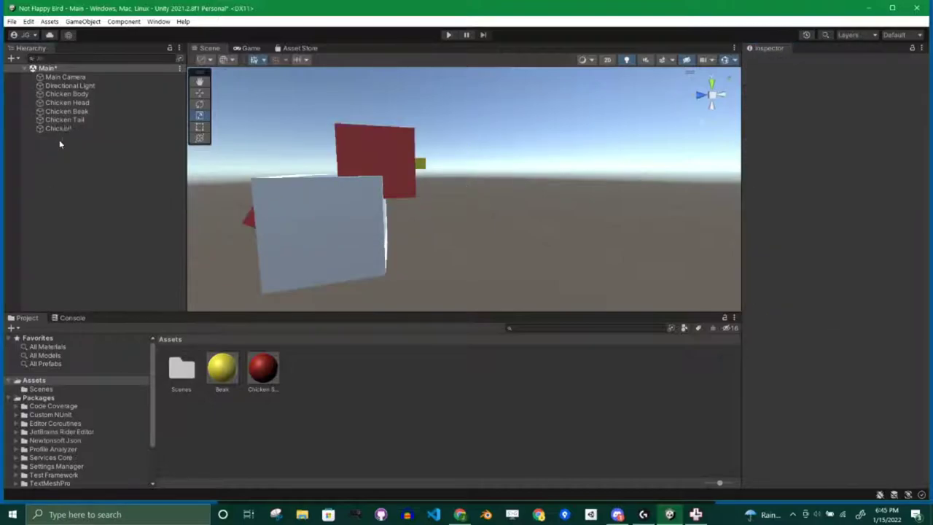
Reset the Chicken object's Transform to the origin
{"action": "left_click", "coordinate": [59, 128]}
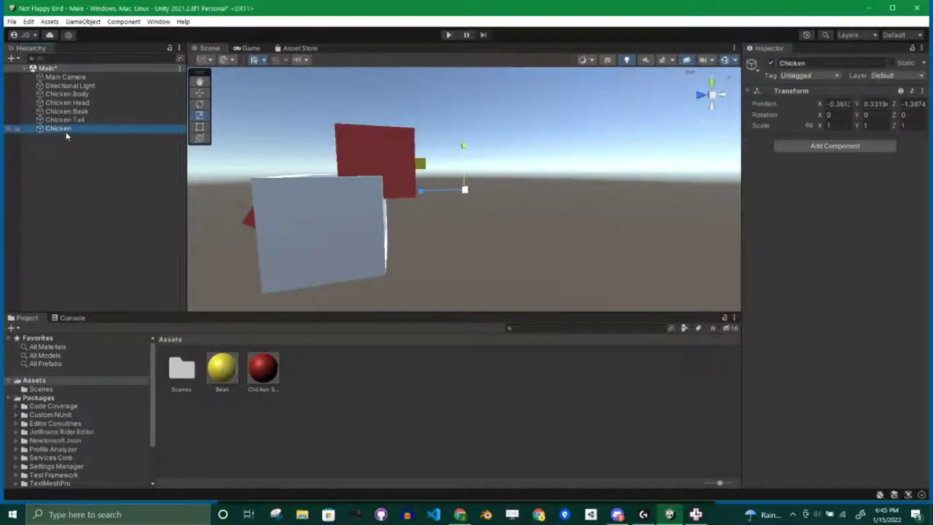
{"action": "left_click", "coordinate": [922, 91]}
{"action": "left_click", "coordinate": [880, 106]}
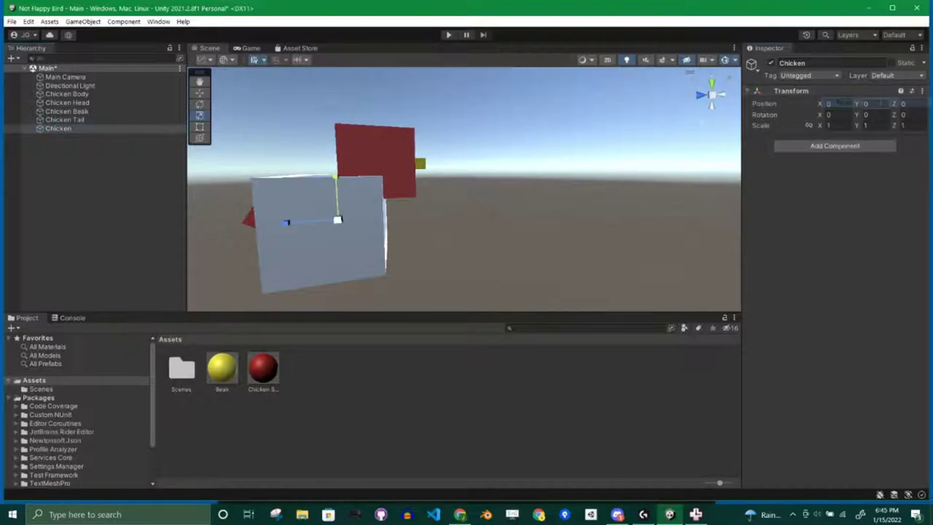
{"action": "left_click", "coordinate": [108, 193]}
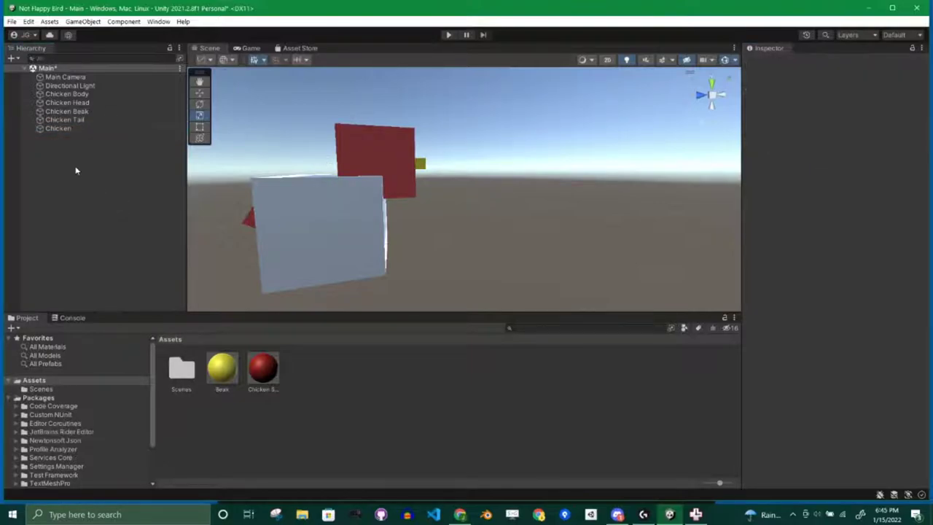
Parent Chicken Body, Chicken Head, Chicken Beak and Chicken Tail under Chicken
{"action": "left_click", "coordinate": [63, 95]}
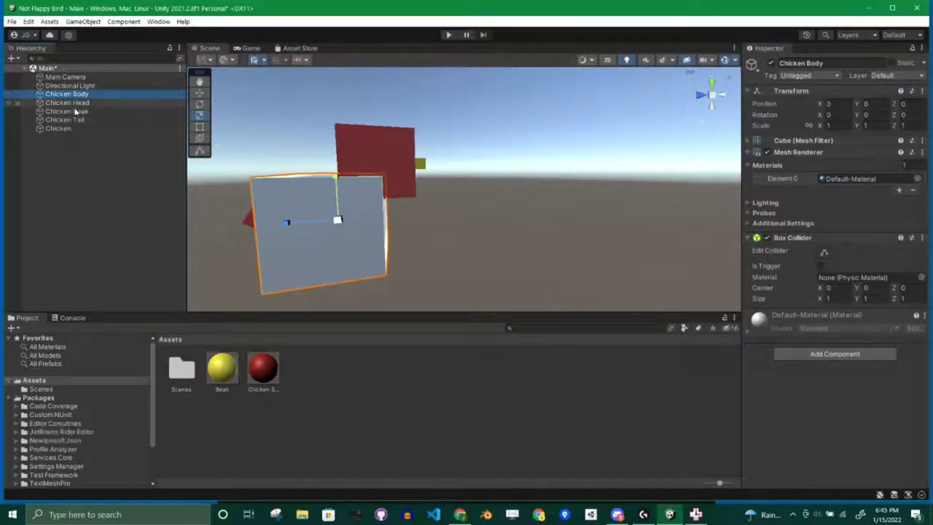
{"action": "left_click", "coordinate": [80, 120], "text": "shift"}
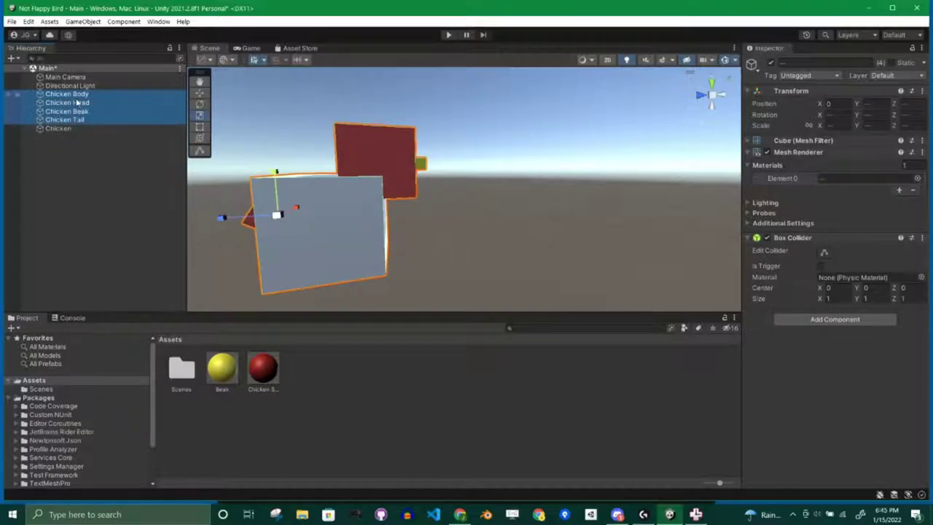
{"action": "left_click", "coordinate": [84, 214]}
{"action": "left_click", "coordinate": [78, 95]}
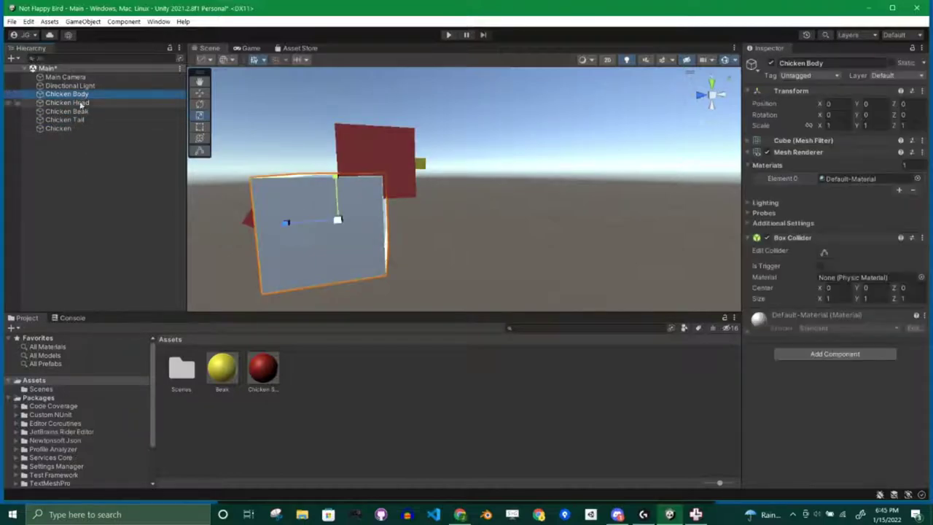
{"action": "left_click", "coordinate": [67, 103], "text": "shift"}
{"action": "left_click", "coordinate": [67, 111], "text": "shift"}
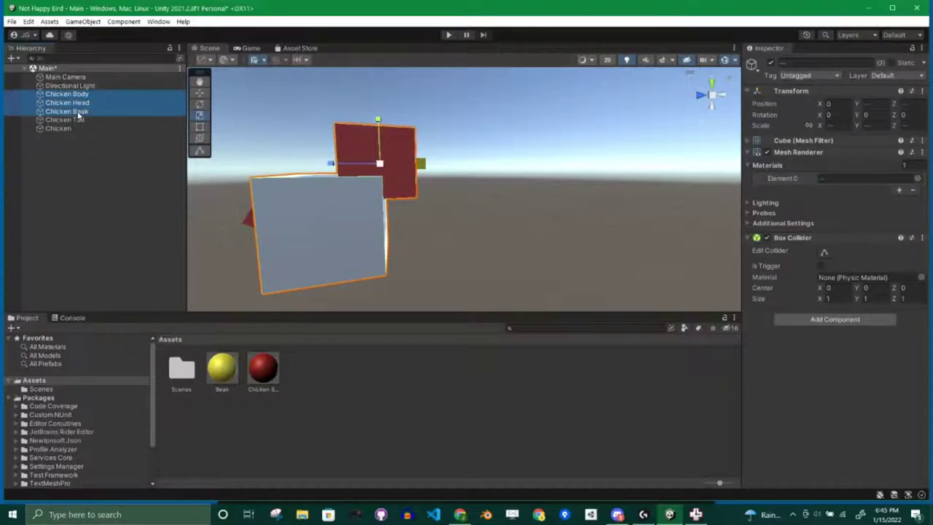
{"action": "left_click", "coordinate": [66, 120], "text": "shift"}
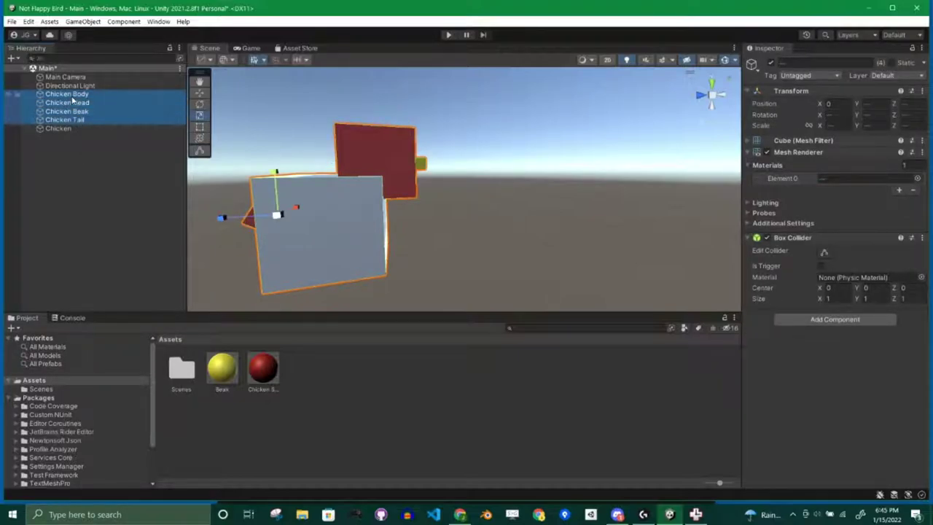
{"action": "left_click_drag", "start_coordinate": [73, 101], "coordinate": [71, 133]}
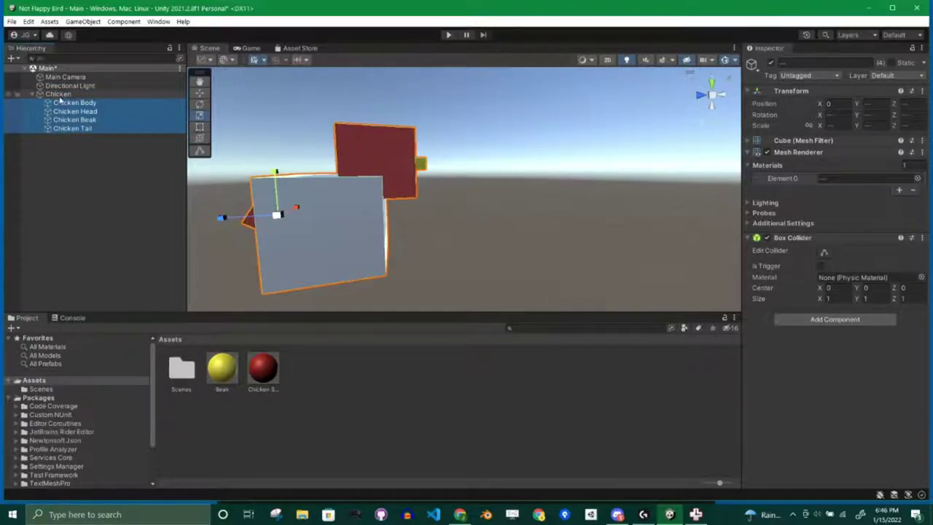
Expand the Chicken group in the Hierarchy and select the parent Chicken object
{"action": "left_click", "coordinate": [45, 144]}
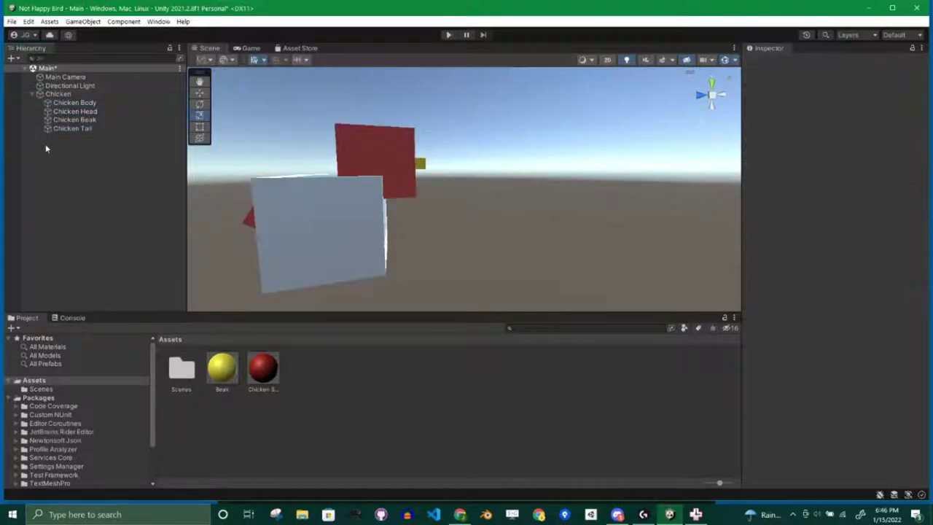
{"action": "left_click", "coordinate": [32, 94]}
{"action": "left_click", "coordinate": [32, 95]}
{"action": "left_click", "coordinate": [32, 95]}
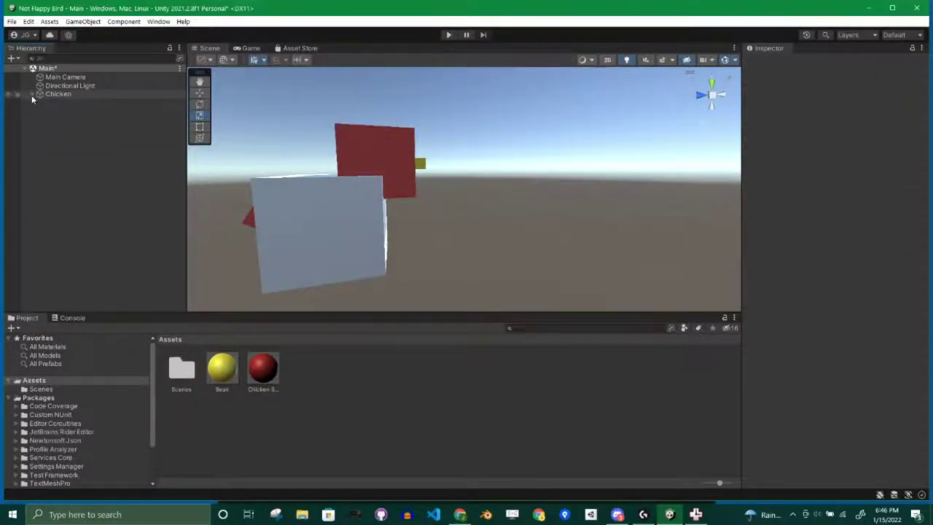
{"action": "left_click", "coordinate": [32, 95]}
{"action": "left_click", "coordinate": [64, 102]}
{"action": "left_click", "coordinate": [63, 129]}
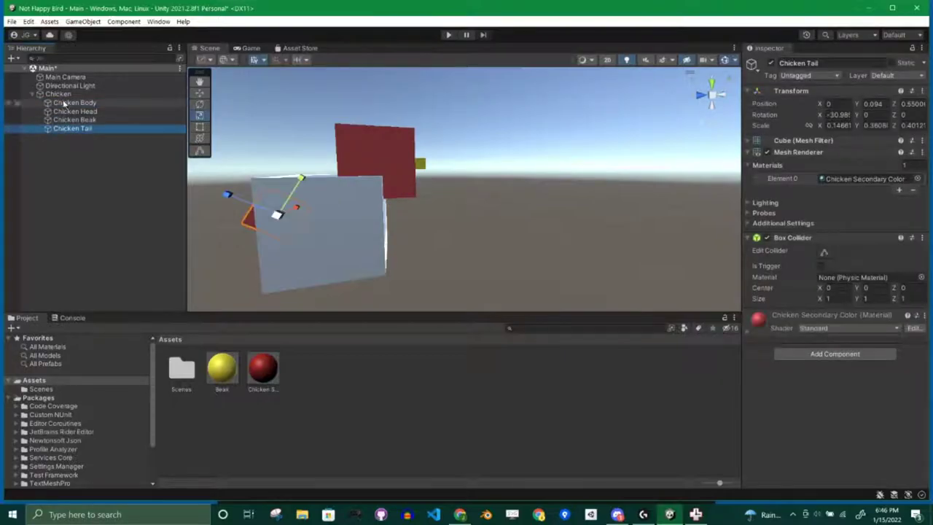
{"action": "left_click", "coordinate": [57, 94]}
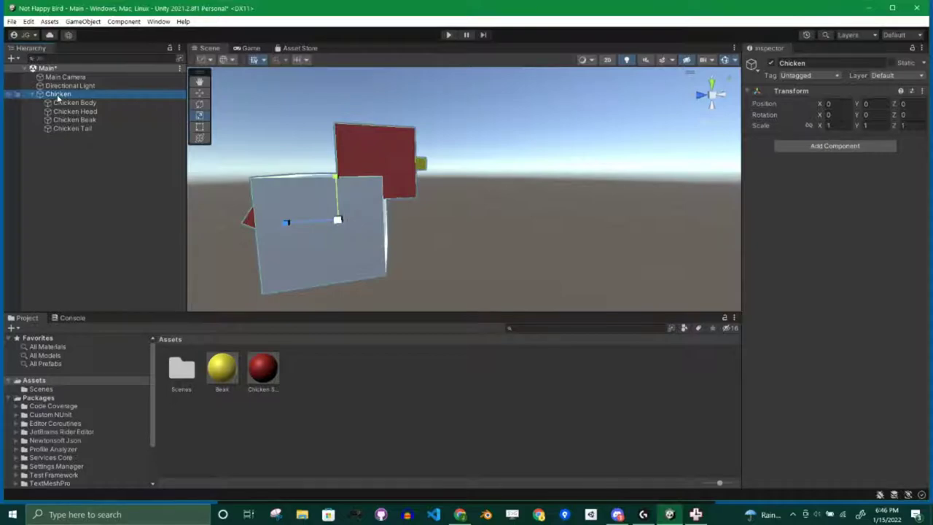
{"action": "left_click", "coordinate": [88, 177]}
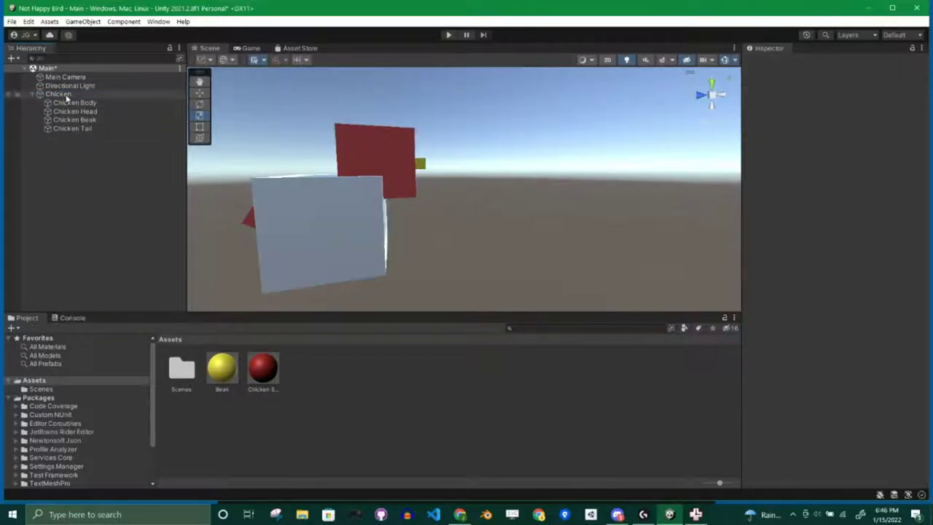
{"action": "left_click", "coordinate": [64, 96]}
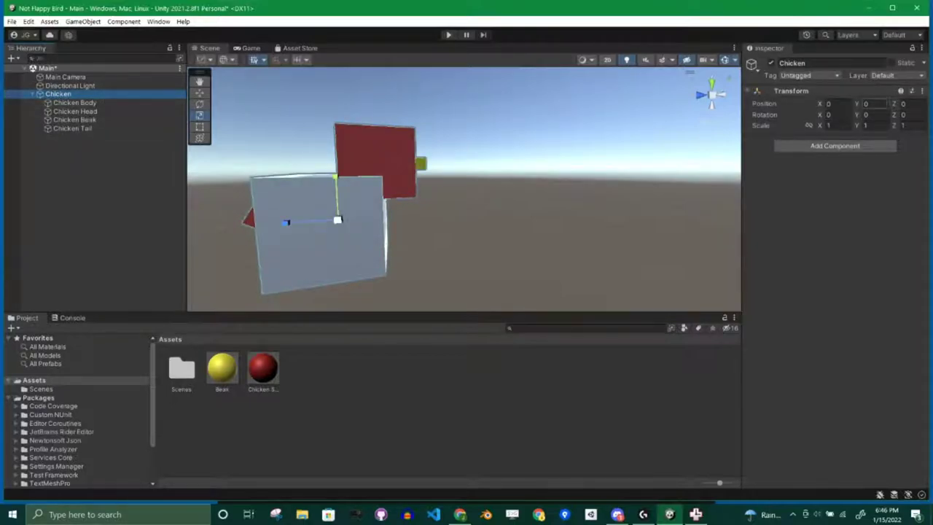
Rotate and move the whole Chicken group, undo, then shift it up and sideways
{"action": "left_click_drag", "start_coordinate": [859, 119], "coordinate": [271, 108]}
{"action": "left_click", "coordinate": [200, 92]}
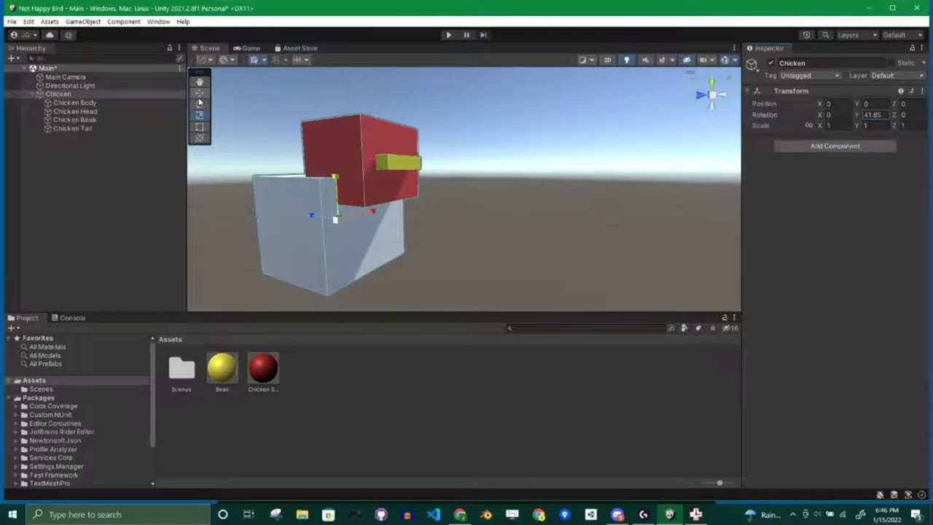
{"action": "mouse_move", "coordinate": [329, 185]}
{"action": "left_mouse_down"}
{"action": "mouse_move", "coordinate": [343, 168]}
{"action": "mouse_move", "coordinate": [337, 162]}
{"action": "mouse_move", "coordinate": [331, 178]}
{"action": "left_mouse_up"}
{"action": "left_click_drag", "start_coordinate": [318, 218], "coordinate": [392, 248]}
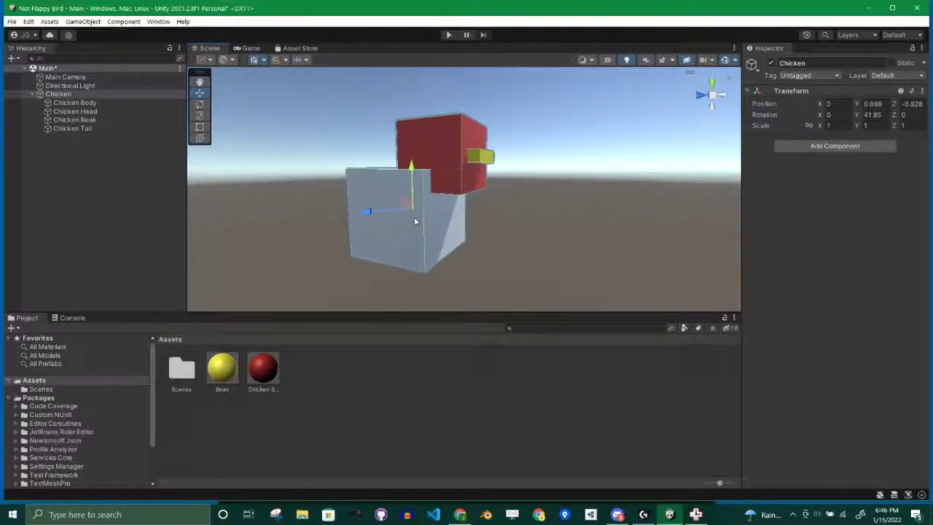
{"action": "key", "text": "ctrl+z"}
{"action": "key", "text": "ctrl+z"}
{"action": "key", "text": "ctrl+z"}
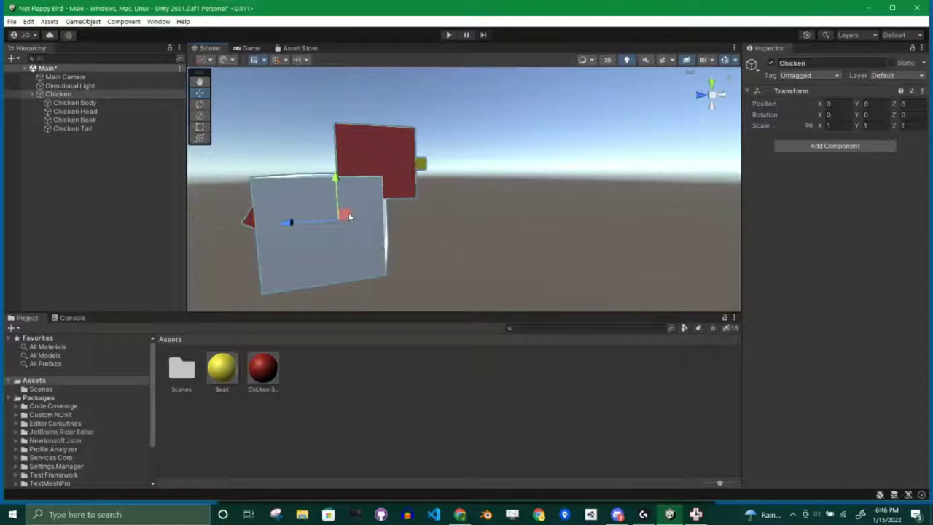
{"action": "left_click_drag", "start_coordinate": [349, 216], "coordinate": [417, 194]}
Scale the whole Chicken to 1.2652 and rotate it about 59.58° on Y
{"action": "left_click", "coordinate": [205, 128]}
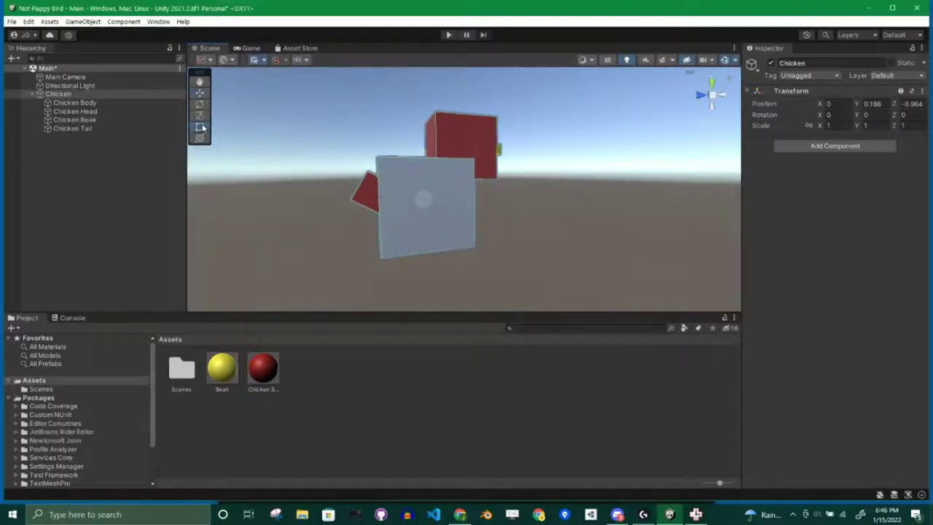
{"action": "left_click", "coordinate": [200, 114]}
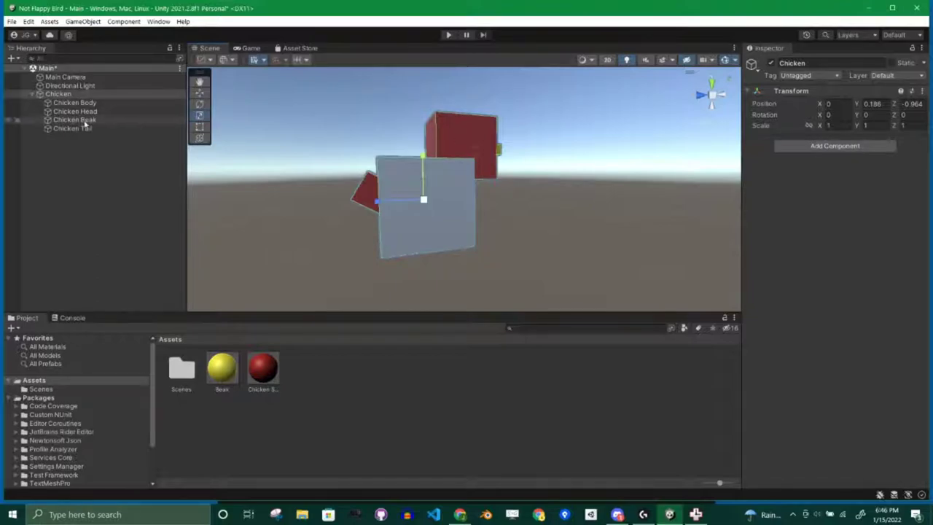
{"action": "left_click_drag", "start_coordinate": [423, 199], "coordinate": [437, 229]}
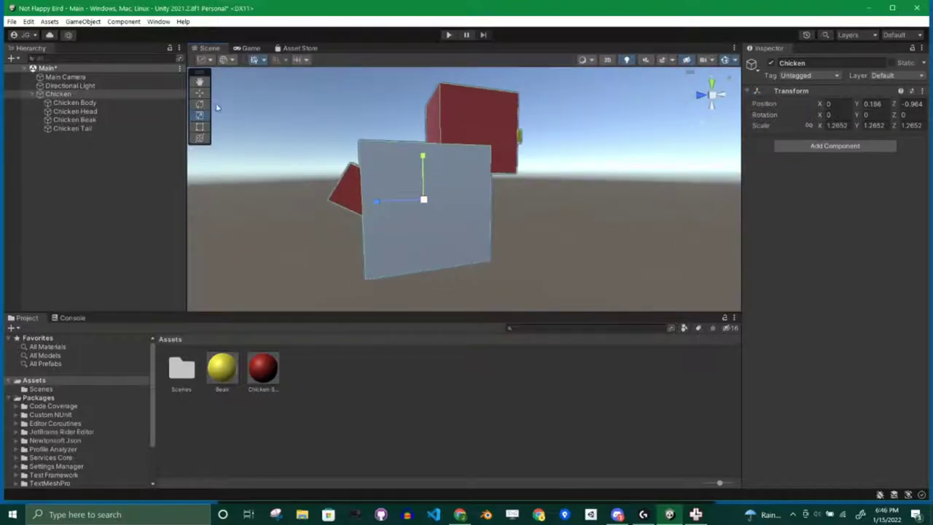
{"action": "left_click", "coordinate": [199, 103]}
{"action": "left_click_drag", "start_coordinate": [411, 161], "coordinate": [585, 153]}
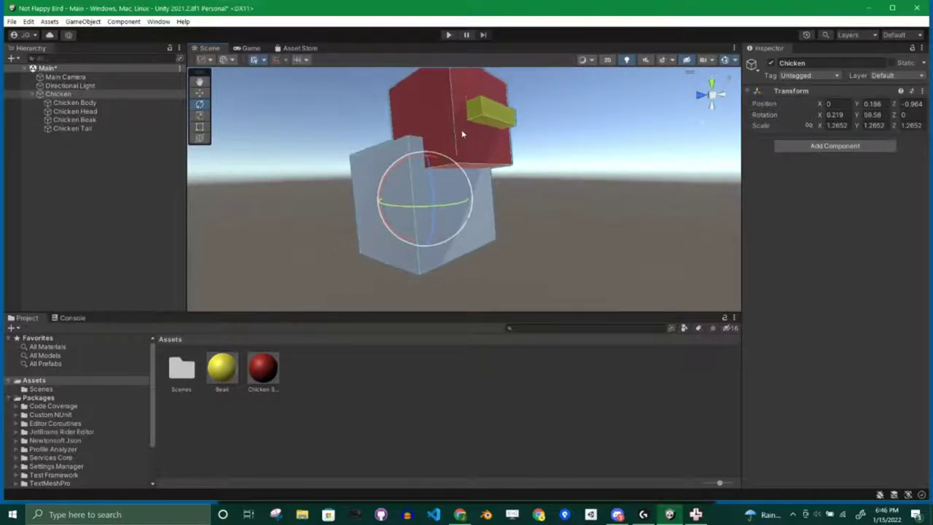
{"action": "scroll", "coordinate": [462, 134], "scroll_direction": "down", "scroll_amount": 5}
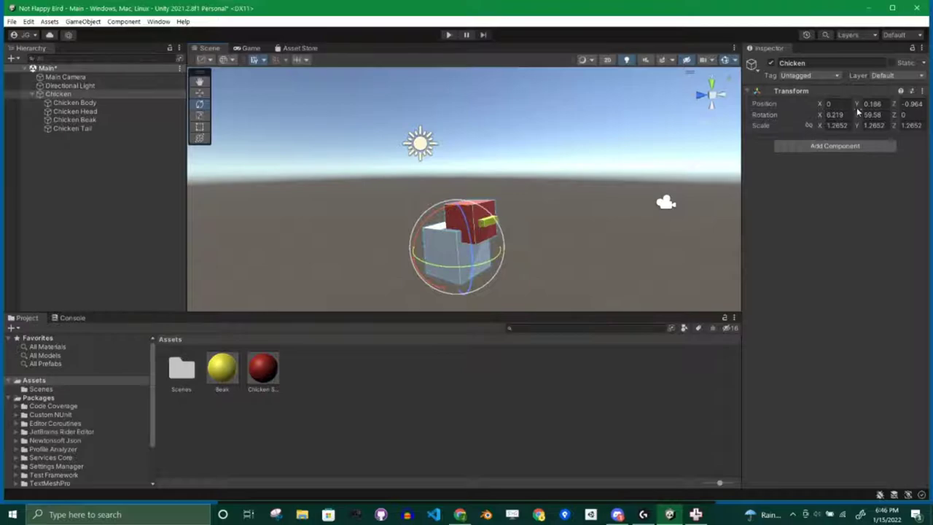
{"action": "left_click", "coordinate": [923, 92]}
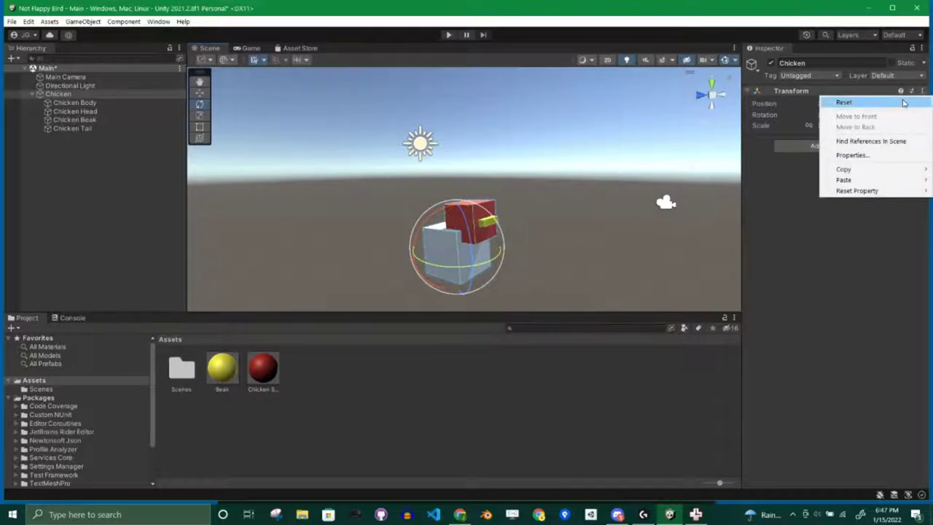
Reset the Chicken to position 0, rotation 0, scale 1 and check it in the Game view
{"action": "left_click", "coordinate": [846, 100]}
{"action": "left_click", "coordinate": [78, 256]}
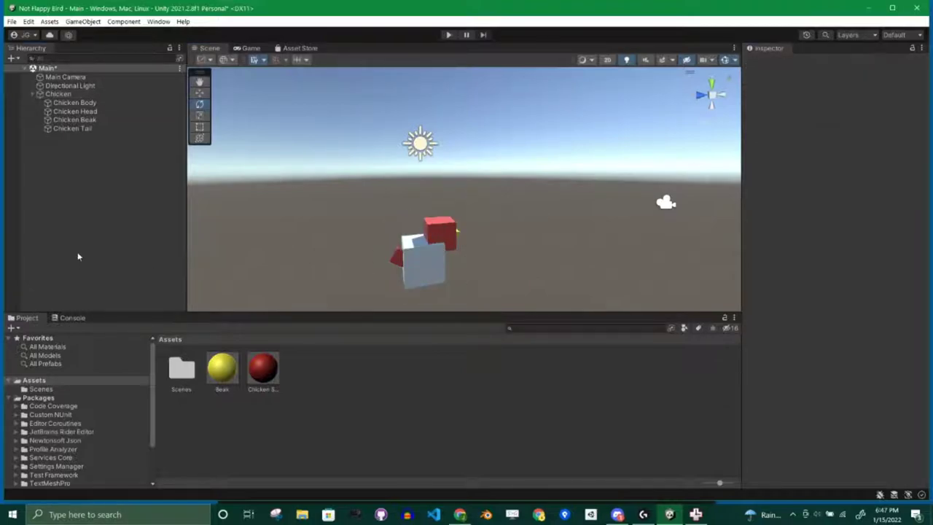
{"action": "left_click", "coordinate": [251, 48]}
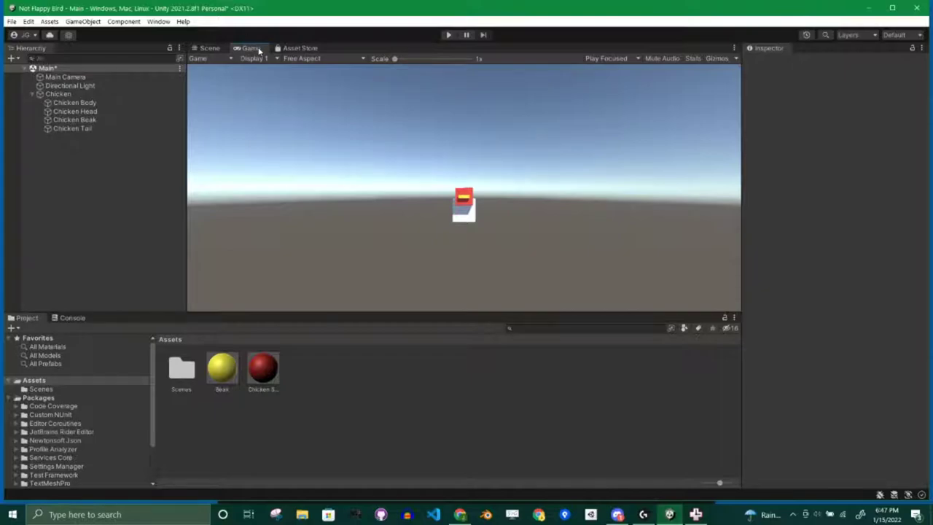
{"action": "left_click", "coordinate": [62, 95]}
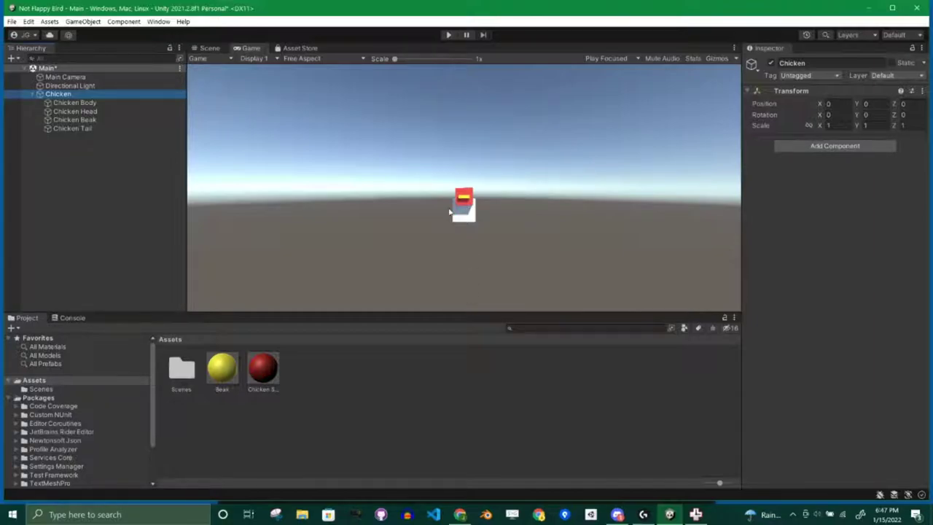
Return to the Scene view and frame the Chicken with F
{"action": "left_click", "coordinate": [206, 48]}
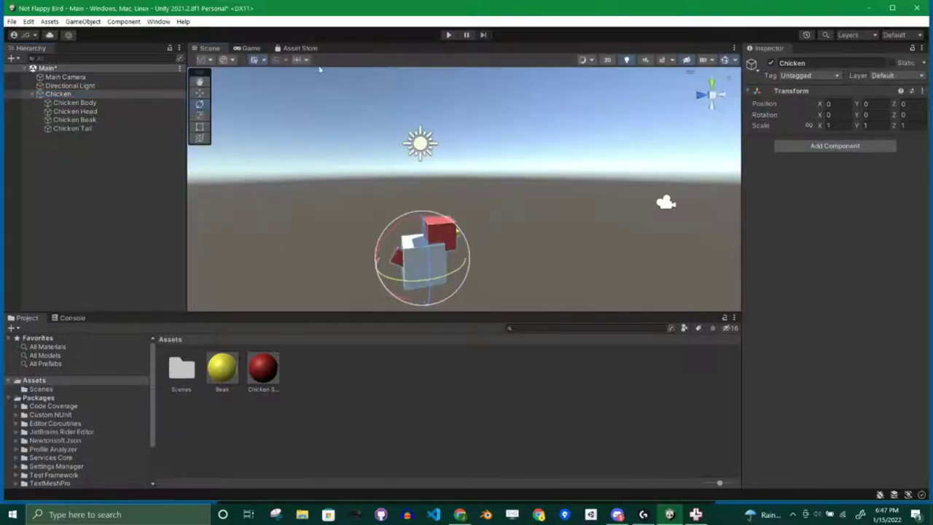
{"action": "right_click_drag", "start_coordinate": [510, 180], "coordinate": [594, 181]}
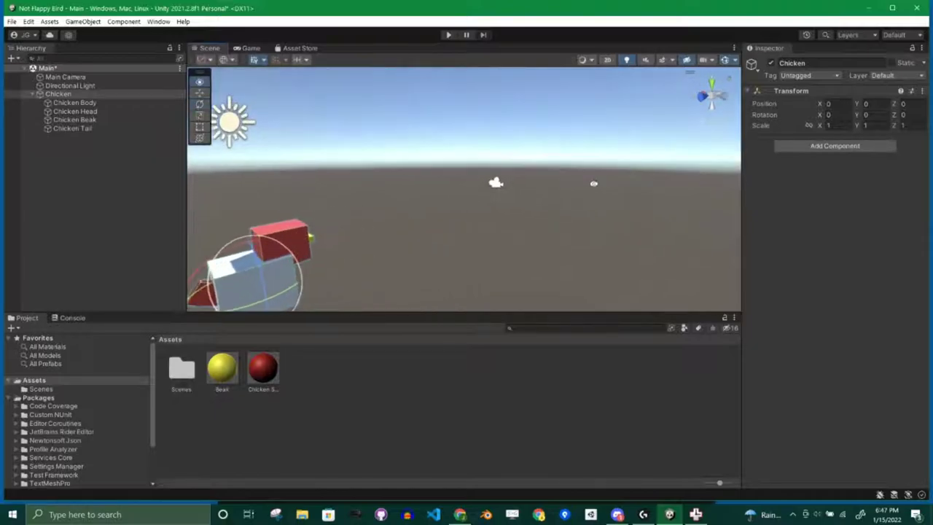
{"action": "key", "text": "f"}
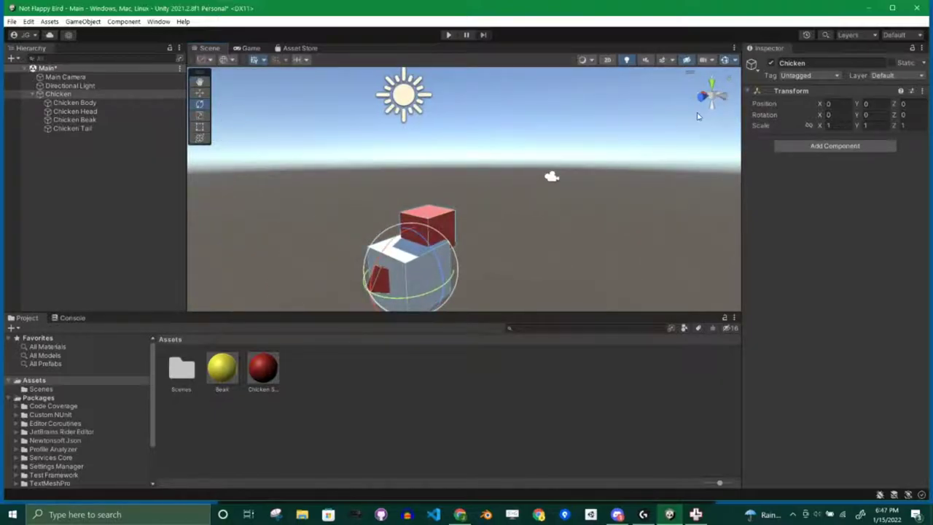
{"action": "key", "text": "w"}
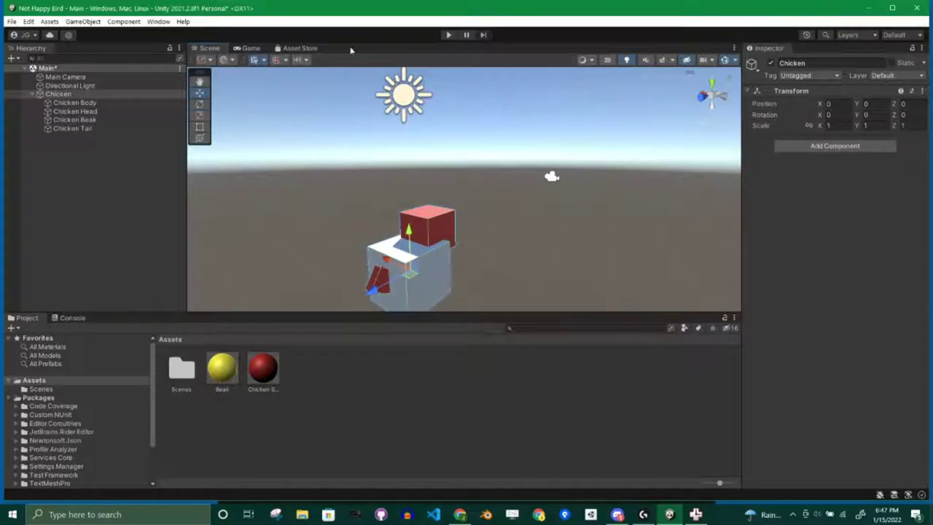
Set the Chicken's Y rotation to -90 so it faces sideways in the Game view
{"action": "left_click", "coordinate": [250, 48]}
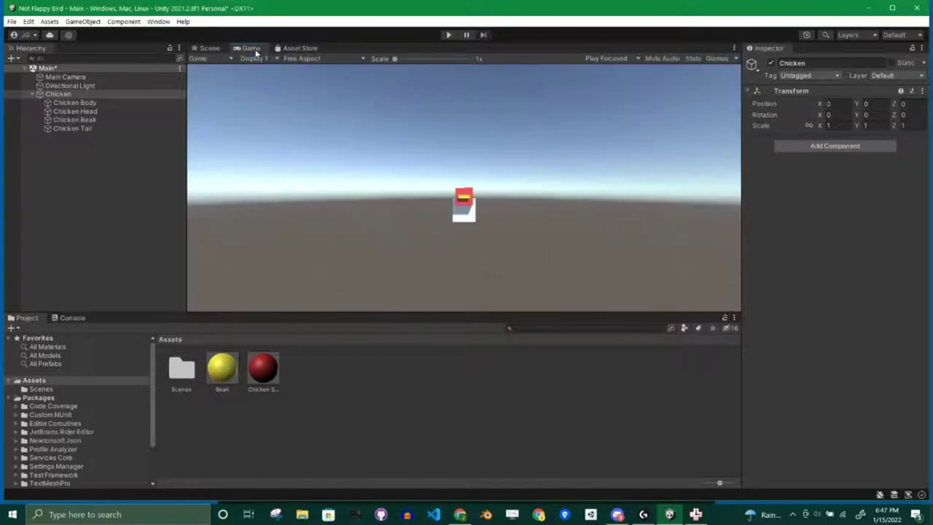
{"action": "left_click_drag", "start_coordinate": [856, 115], "coordinate": [525, 109]}
{"action": "left_click", "coordinate": [875, 114]}
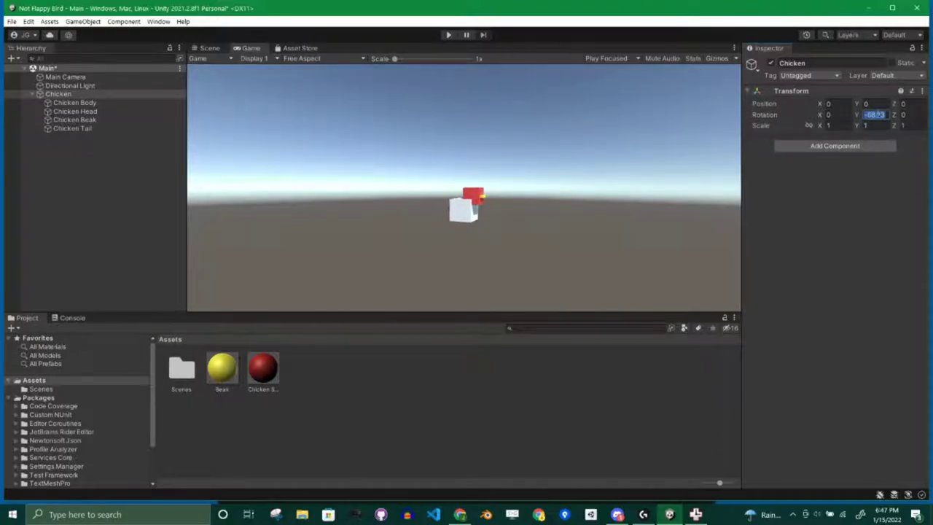
{"action": "type", "text": "-90"}
{"action": "key", "text": "Tab"}
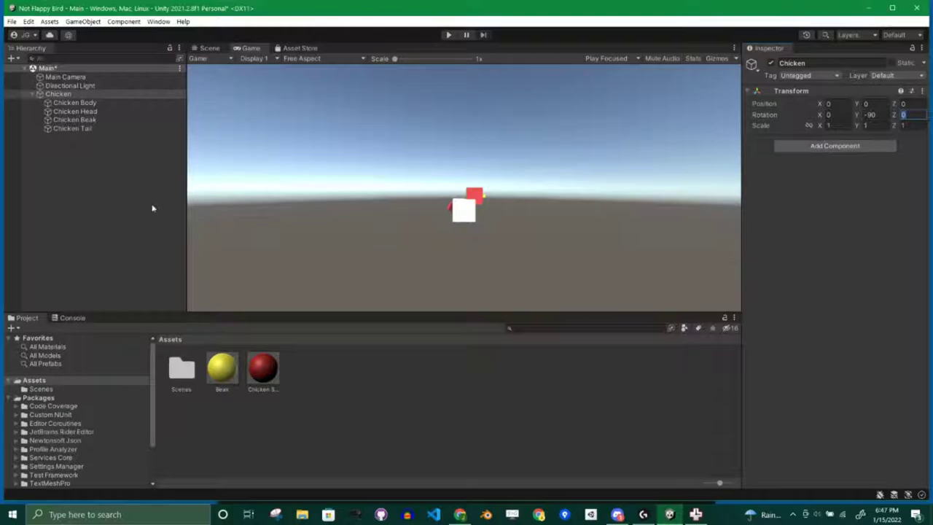
Deselect the Chicken and orbit the Scene view to look at it from an angle
{"action": "left_click", "coordinate": [81, 203]}
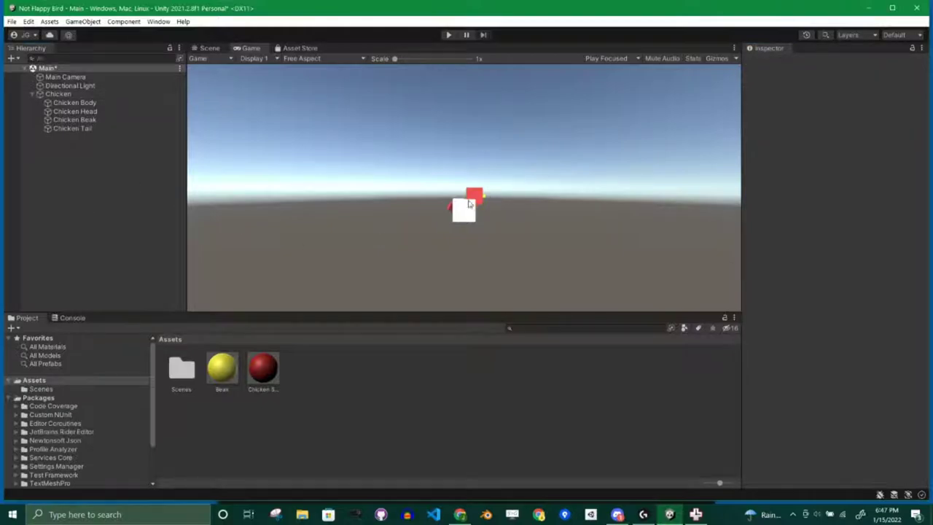
{"action": "left_click", "coordinate": [210, 48]}
{"action": "right_click_drag", "start_coordinate": [374, 134], "coordinate": [65, 102]}
Add a child cube under Chicken and name it Eye
{"action": "right_click", "coordinate": [63, 95]}
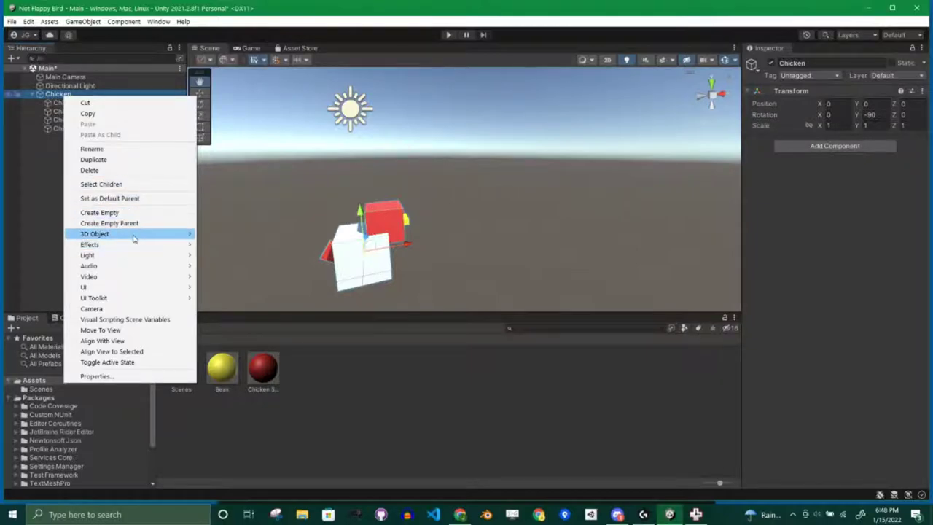
{"action": "mouse_move", "coordinate": [134, 234]}
{"action": "left_click", "coordinate": [253, 233]}
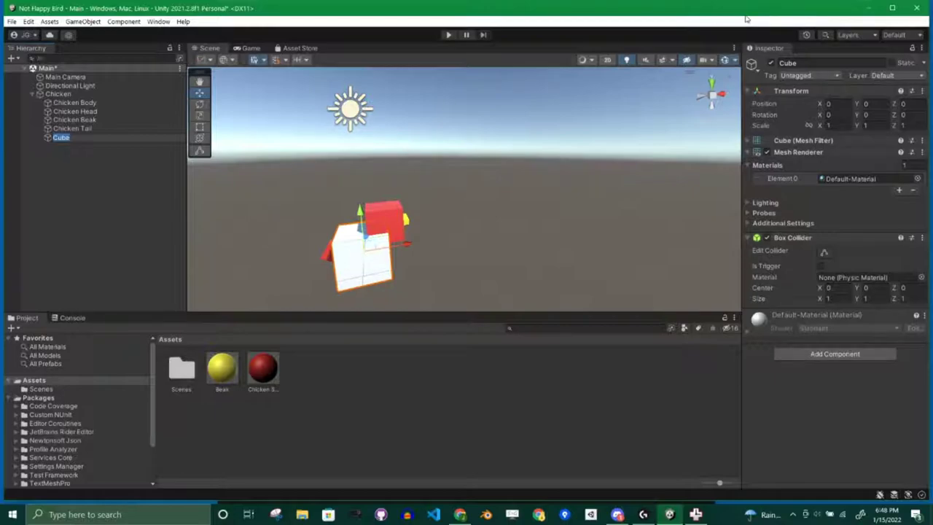
{"action": "type", "text": "Eye"}
{"action": "key", "text": "Return"}
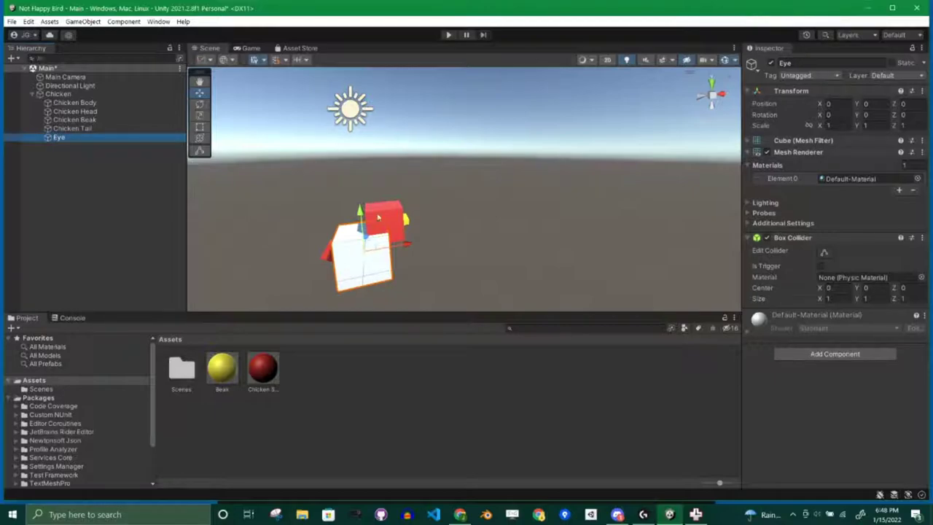
Raise the Eye cube toward the head and shrink it to about 0.33 scale
{"action": "left_click_drag", "start_coordinate": [377, 217], "coordinate": [368, 205]}
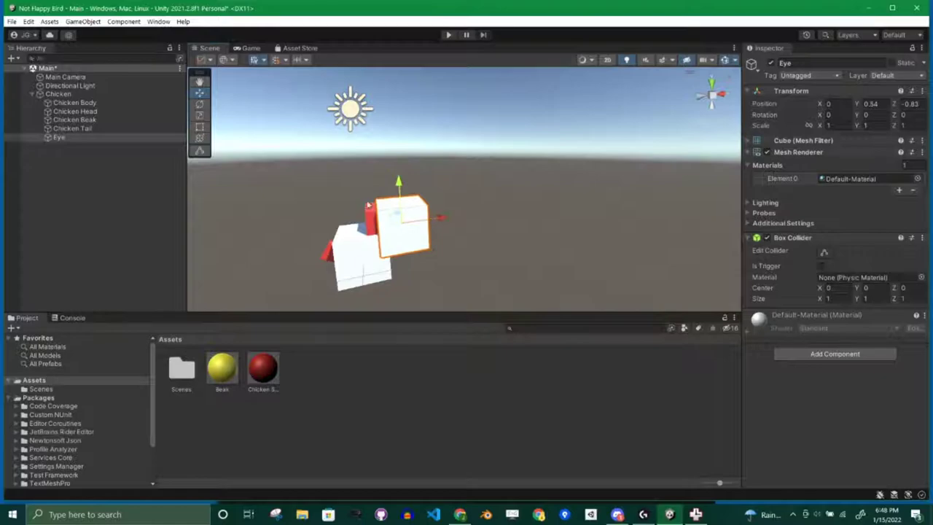
{"action": "key", "text": "e"}
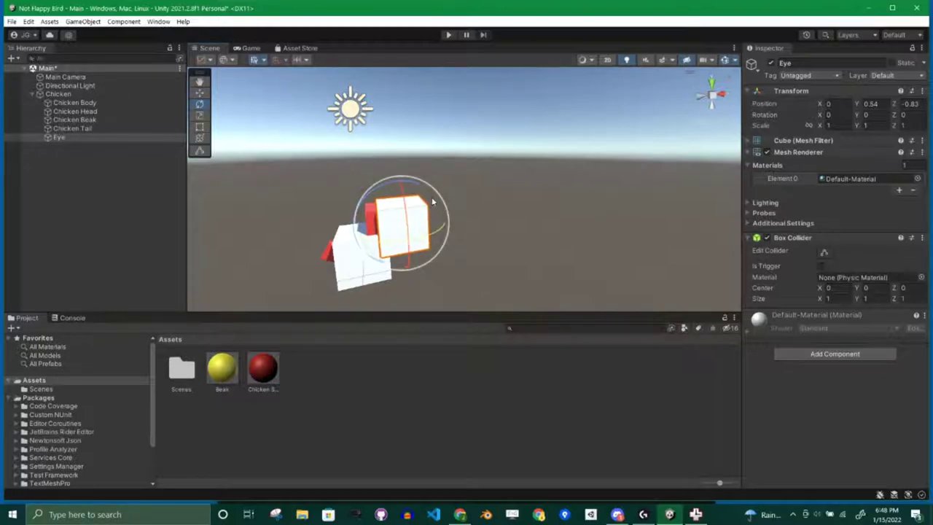
{"action": "key", "text": "r"}
{"action": "left_click_drag", "start_coordinate": [401, 223], "coordinate": [385, 229]}
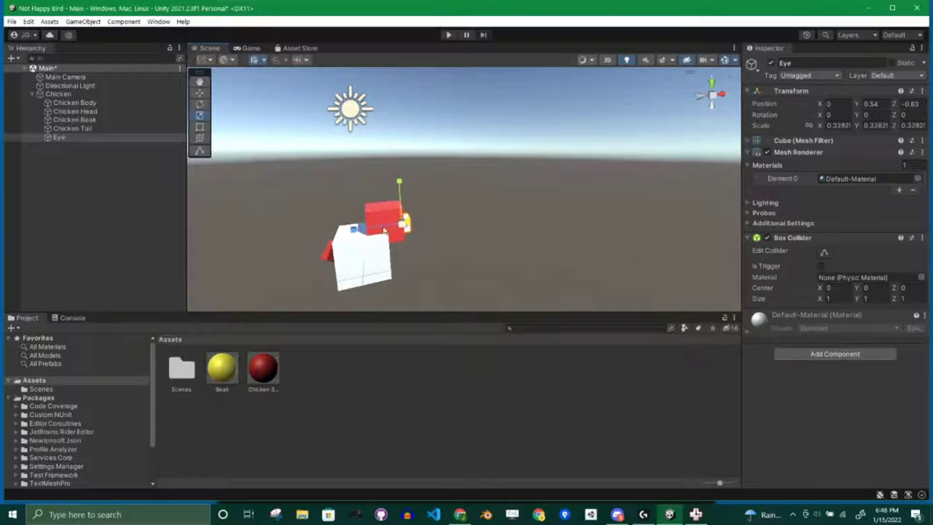
Using front and side views, move the Eye onto the side of the red head
{"action": "left_click", "coordinate": [199, 93]}
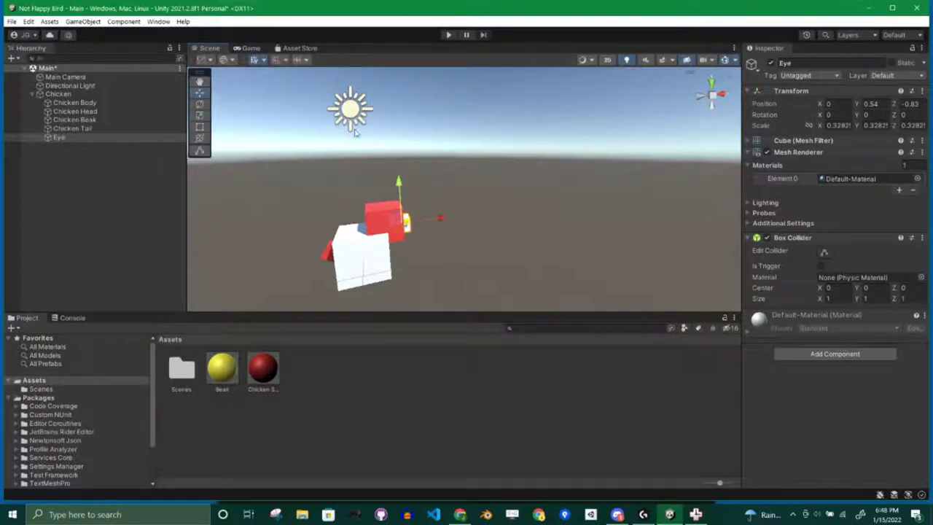
{"action": "left_click", "coordinate": [707, 105]}
{"action": "scroll", "coordinate": [471, 208], "scroll_direction": "up", "scroll_amount": 4}
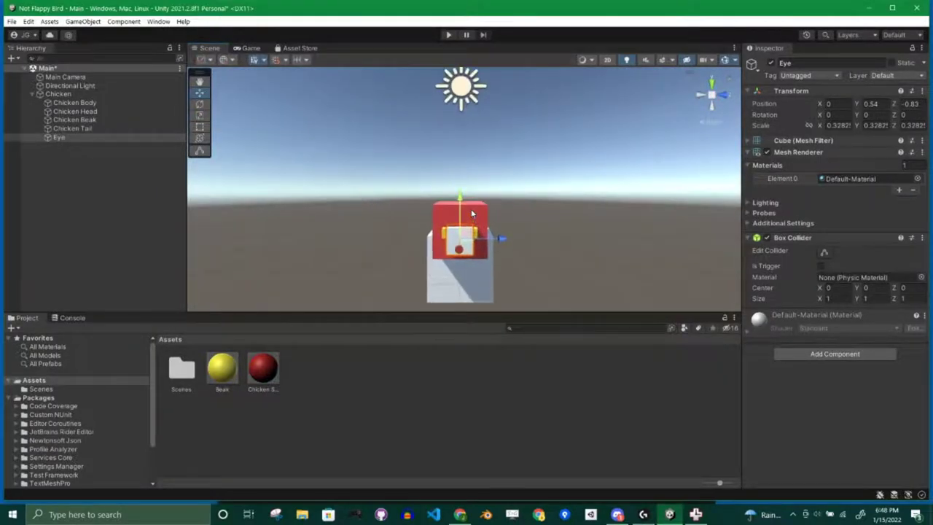
{"action": "left_click_drag", "start_coordinate": [468, 234], "coordinate": [446, 221]}
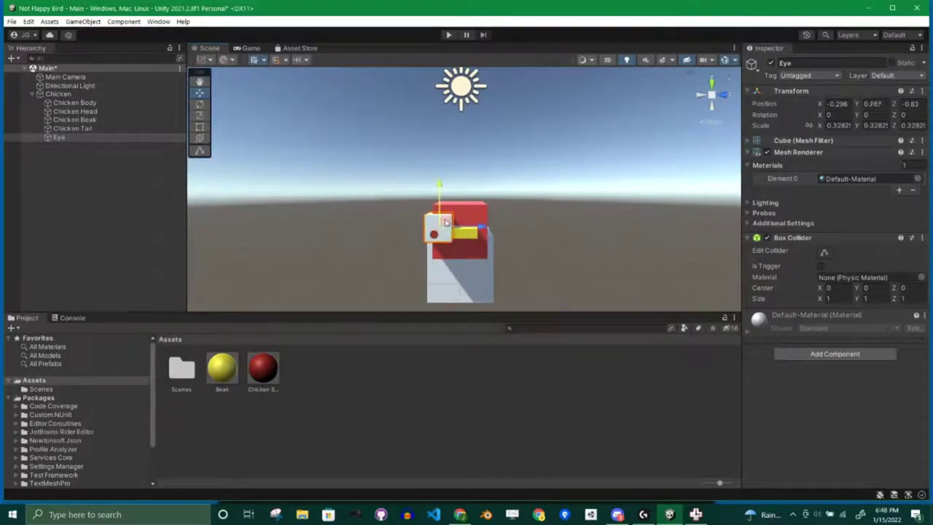
{"action": "left_click", "coordinate": [699, 98]}
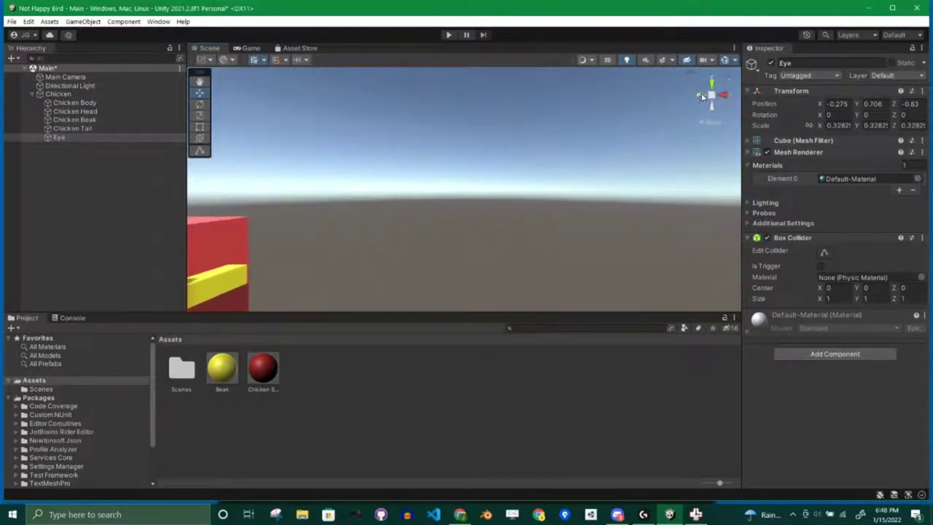
{"action": "middle_click_drag", "start_coordinate": [397, 263], "coordinate": [583, 218]}
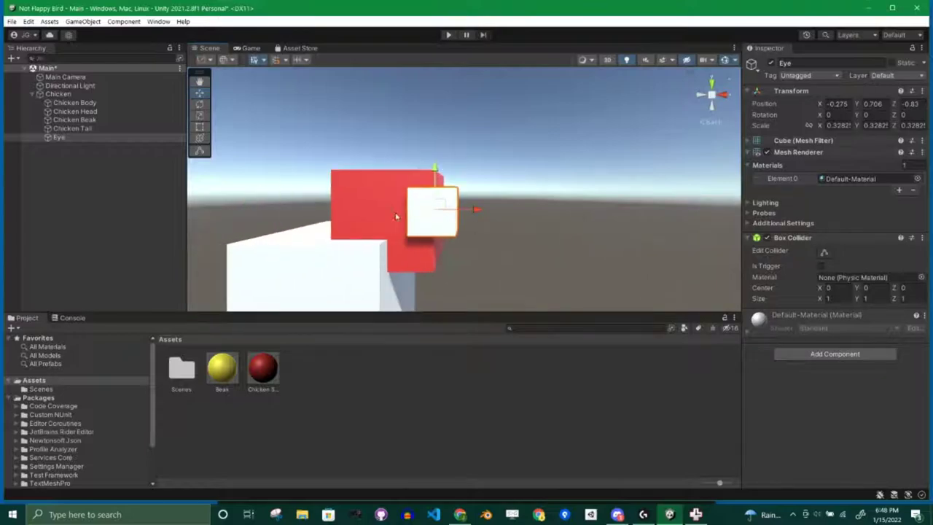
{"action": "left_click_drag", "start_coordinate": [439, 208], "coordinate": [405, 199]}
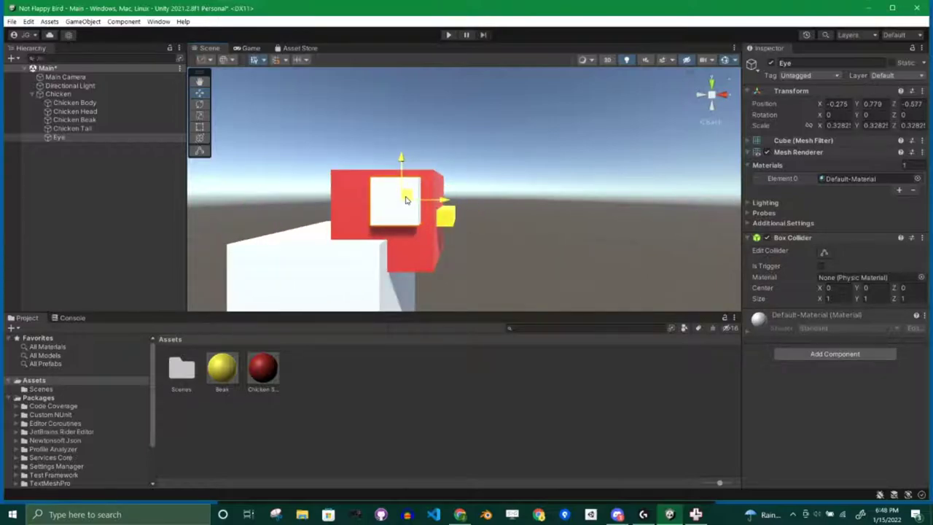
Shrink the Eye to about 0.285, tilt it -20.7° on X, and nudge it higher
{"action": "left_click", "coordinate": [200, 116]}
{"action": "left_click_drag", "start_coordinate": [404, 200], "coordinate": [390, 202]}
{"action": "left_click", "coordinate": [199, 105]}
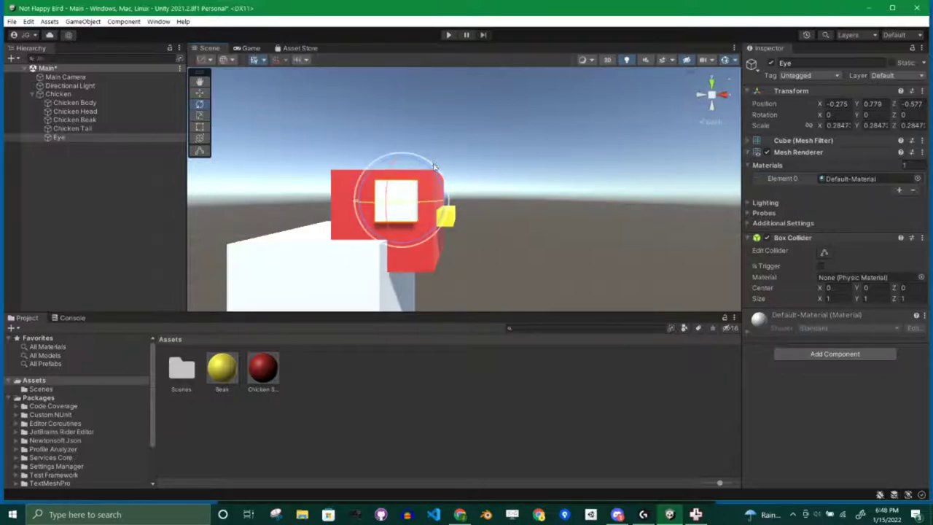
{"action": "left_click_drag", "start_coordinate": [437, 167], "coordinate": [314, 173]}
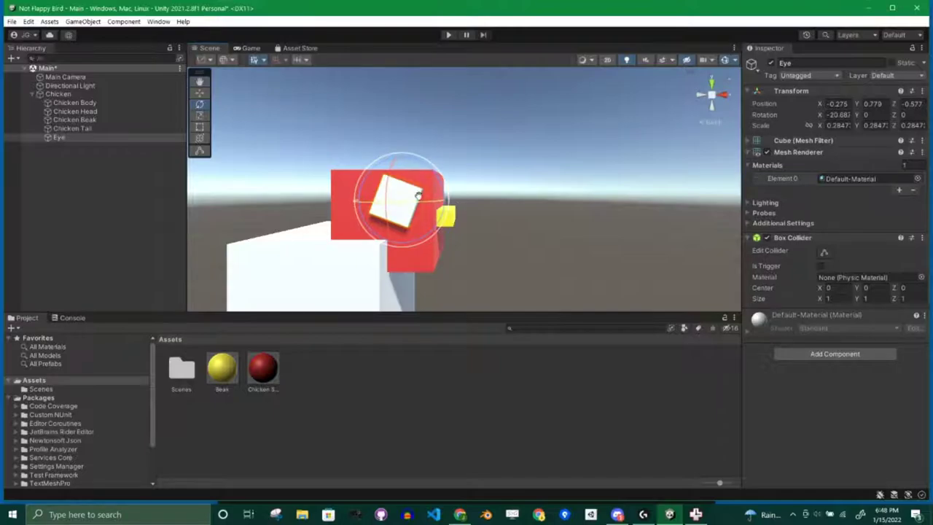
{"action": "key", "text": "q"}
{"action": "key", "text": "w"}
{"action": "left_click_drag", "start_coordinate": [408, 200], "coordinate": [419, 193]}
Deselect the Eye and preview the chicken in the Game view before returning to Scene
{"action": "left_click", "coordinate": [480, 202]}
{"action": "scroll", "coordinate": [480, 202], "scroll_direction": "down", "scroll_amount": 3}
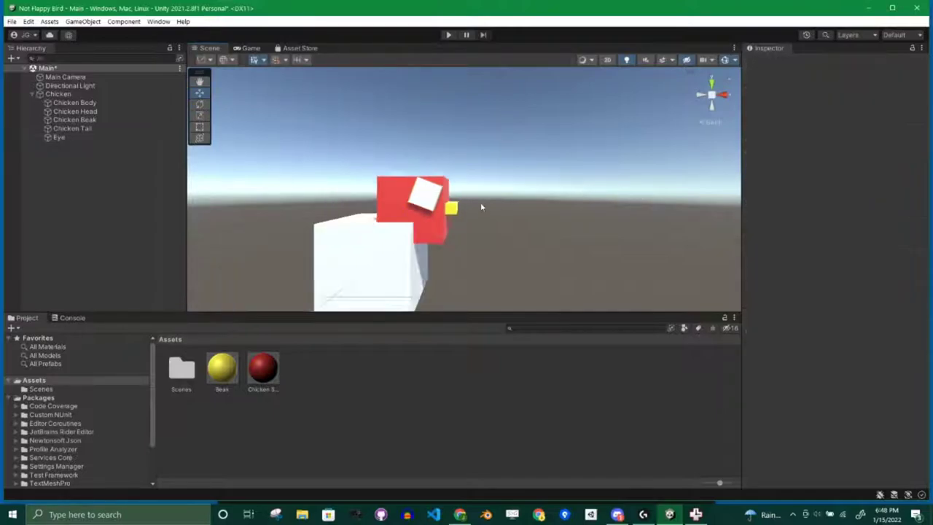
{"action": "left_click", "coordinate": [250, 48]}
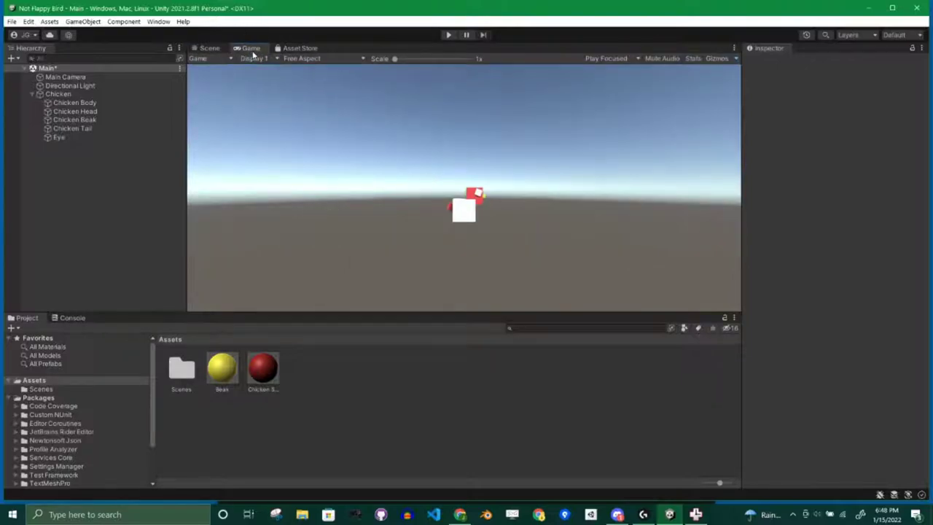
{"action": "left_click", "coordinate": [209, 48]}
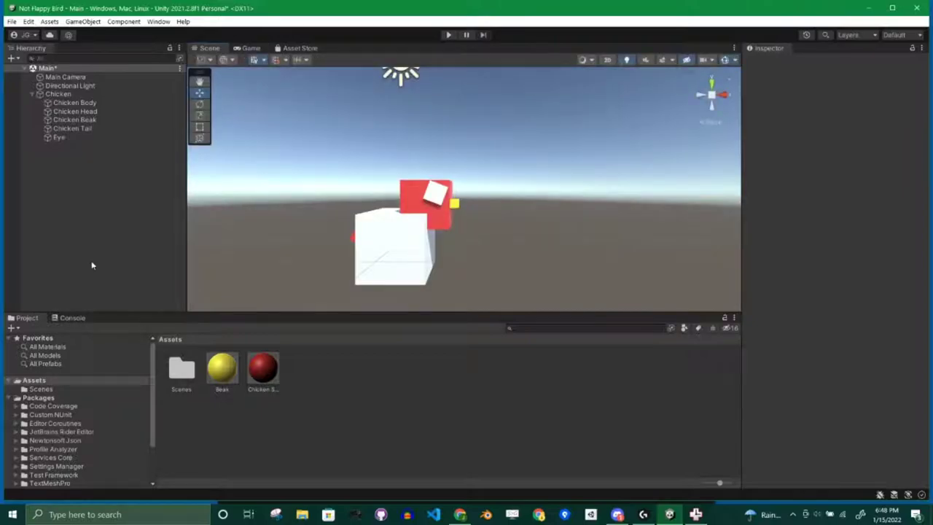
Fold up Chicken's children in the Hierarchy and view the chicken with its Eye in Game view
{"action": "left_click", "coordinate": [33, 94]}
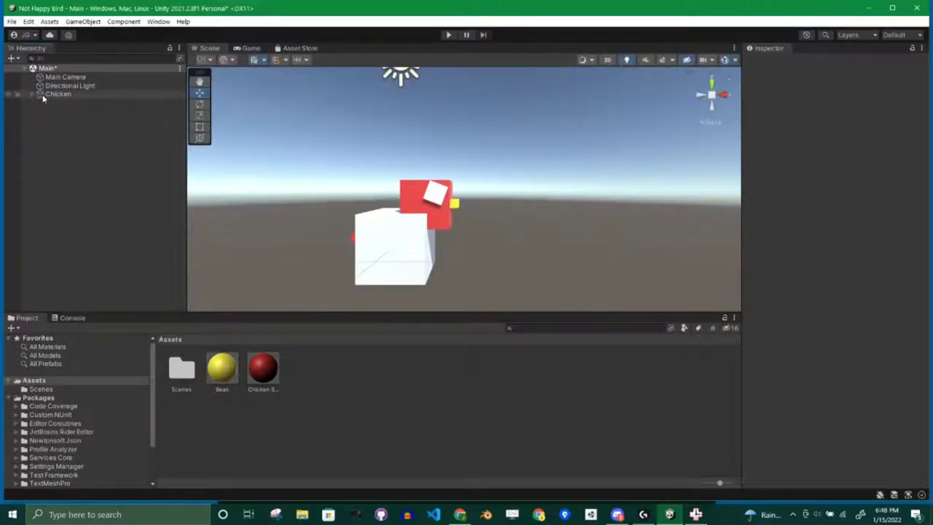
{"action": "left_click", "coordinate": [251, 48]}
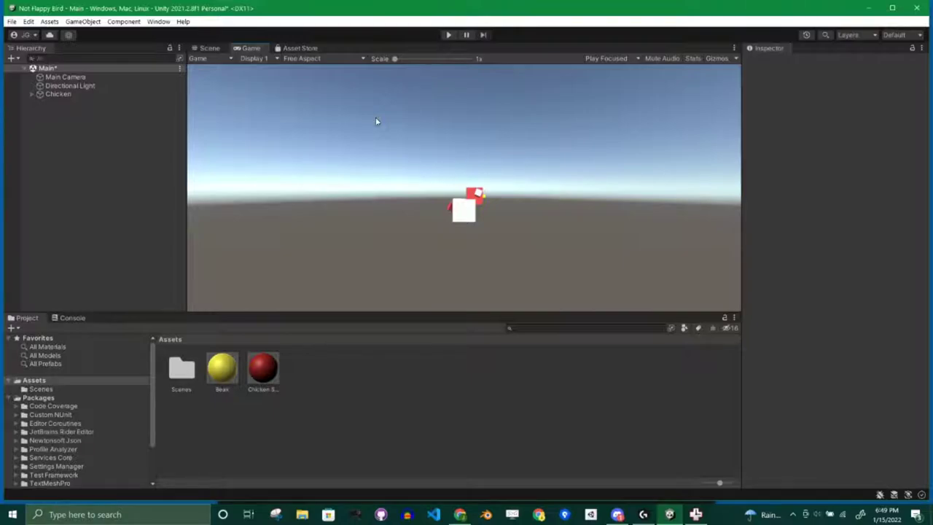
Set the Main Camera's Clear Flags to Solid Color with background 5ED5FD
{"action": "left_click", "coordinate": [65, 77]}
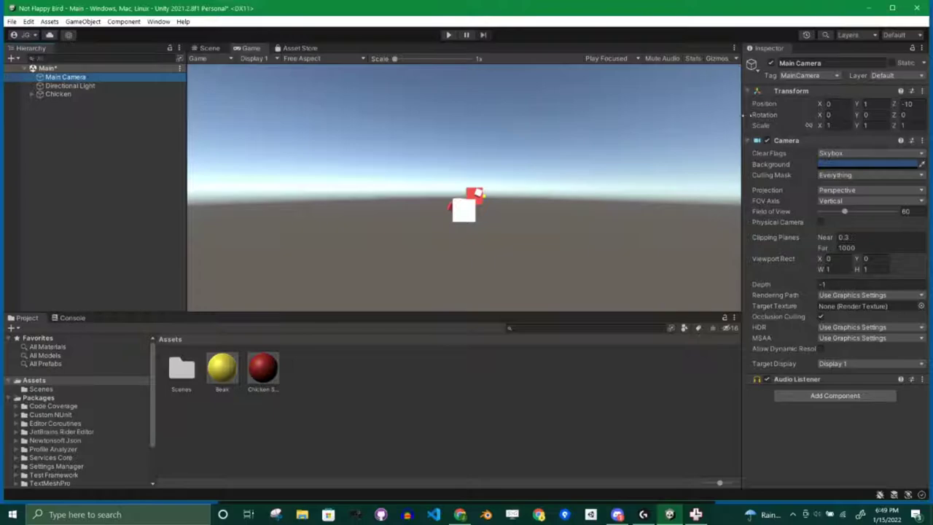
{"action": "left_click", "coordinate": [863, 154]}
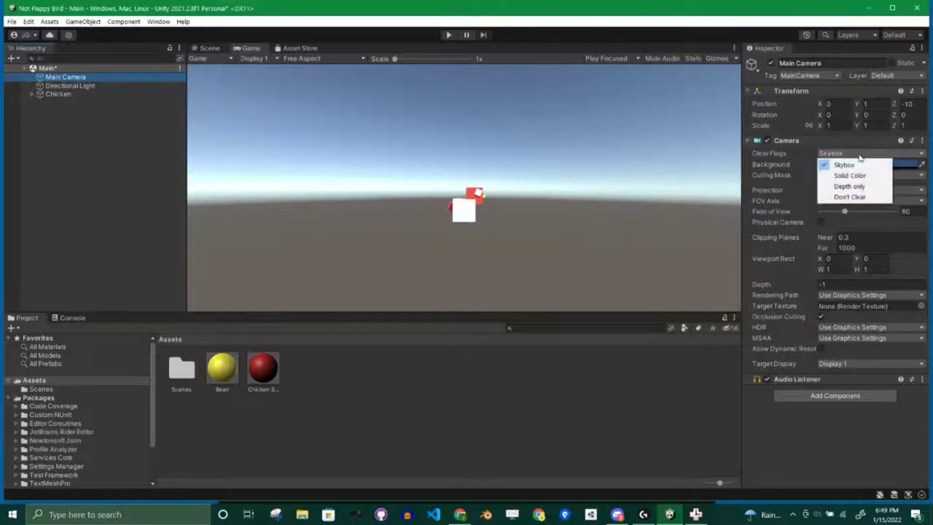
{"action": "left_click", "coordinate": [860, 178]}
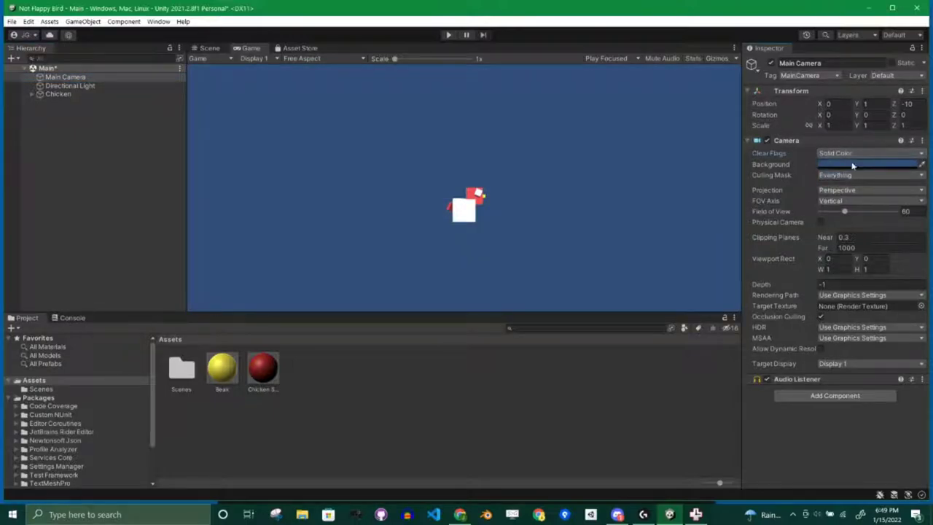
{"action": "left_click", "coordinate": [846, 166]}
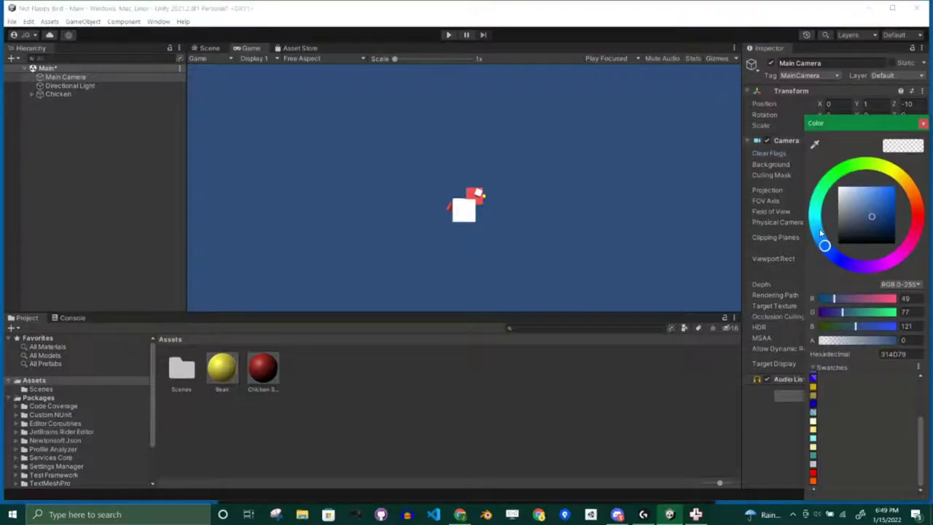
{"action": "mouse_move", "coordinate": [821, 235]}
{"action": "left_mouse_down"}
{"action": "mouse_move", "coordinate": [814, 216]}
{"action": "mouse_move", "coordinate": [816, 228]}
{"action": "left_mouse_up"}
{"action": "left_click_drag", "start_coordinate": [873, 217], "coordinate": [875, 190]}
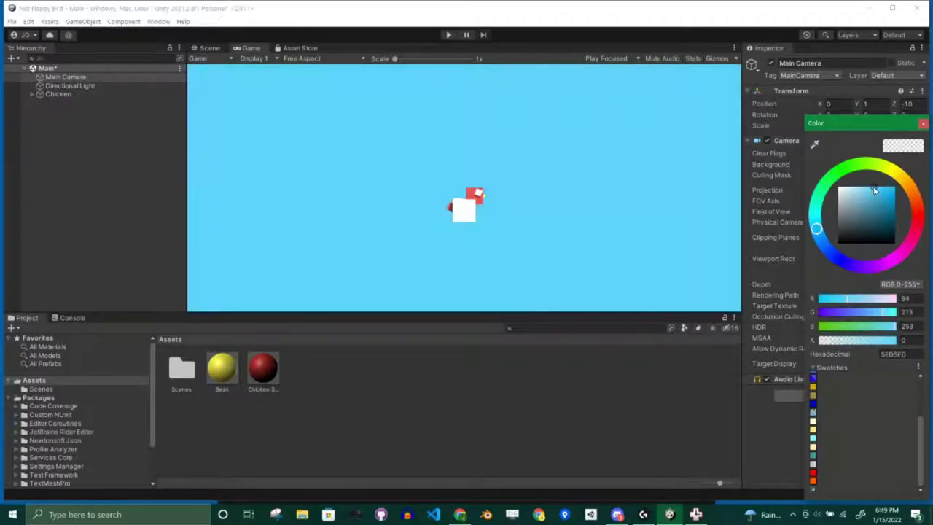
{"action": "left_click", "coordinate": [922, 125]}
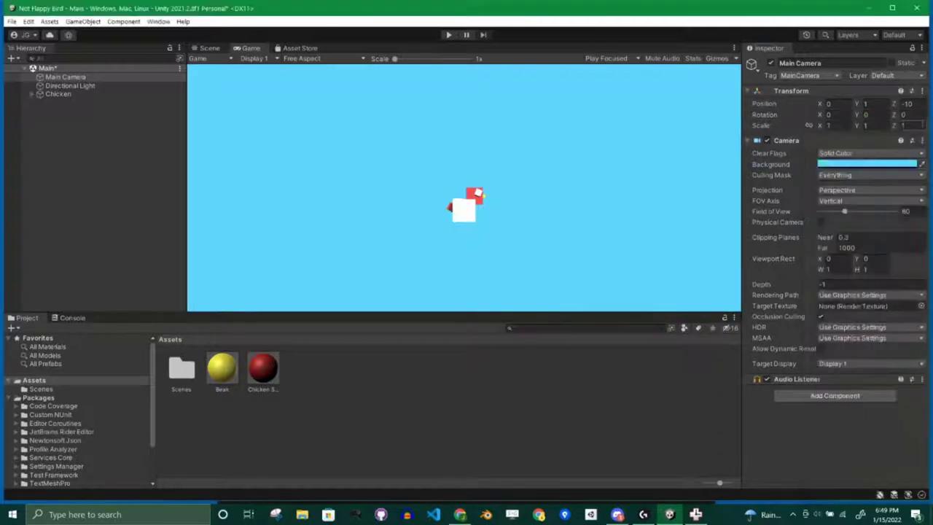
Add a new root-level Cube to the scene
{"action": "left_click", "coordinate": [210, 48]}
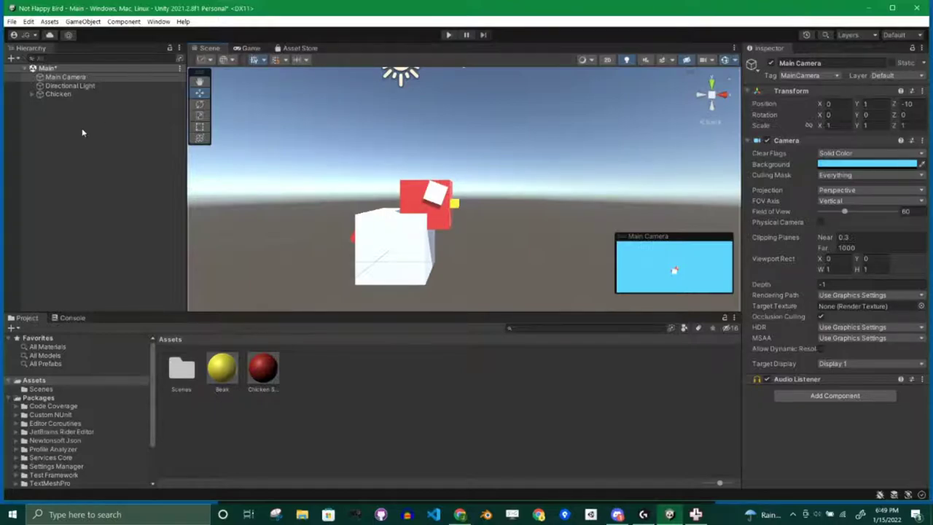
{"action": "scroll", "coordinate": [368, 173], "scroll_direction": "down", "scroll_amount": 3}
{"action": "middle_click_drag", "start_coordinate": [386, 255], "coordinate": [427, 208]}
{"action": "right_click", "coordinate": [67, 169]}
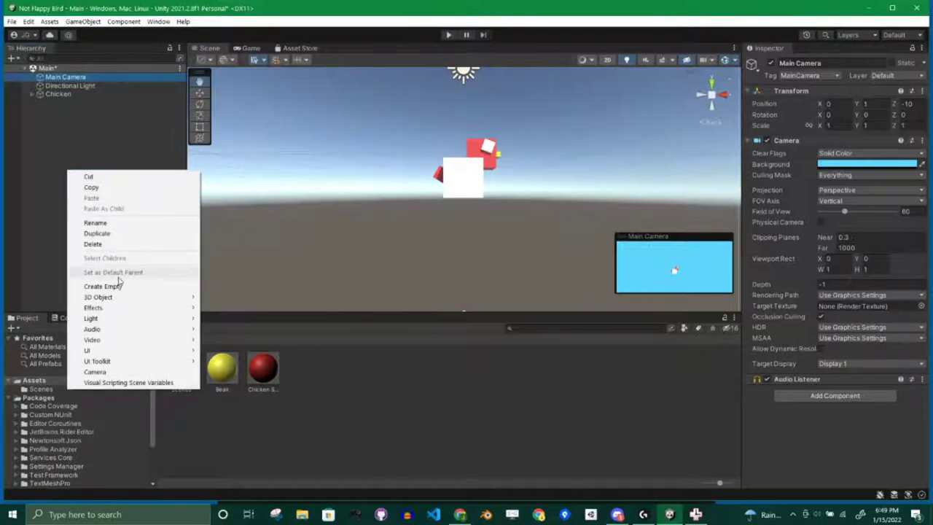
{"action": "left_click", "coordinate": [38, 164]}
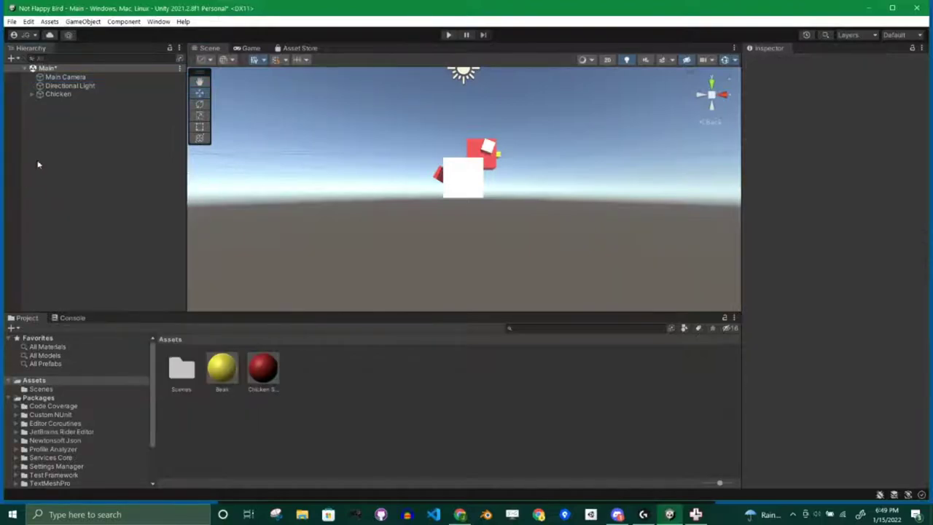
{"action": "right_click", "coordinate": [59, 170]}
{"action": "mouse_move", "coordinate": [109, 295]}
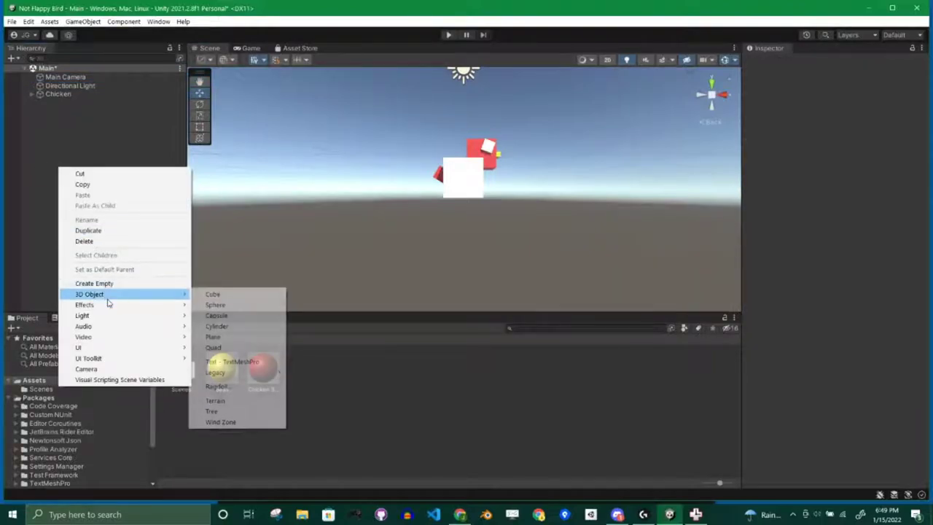
{"action": "left_click", "coordinate": [229, 293]}
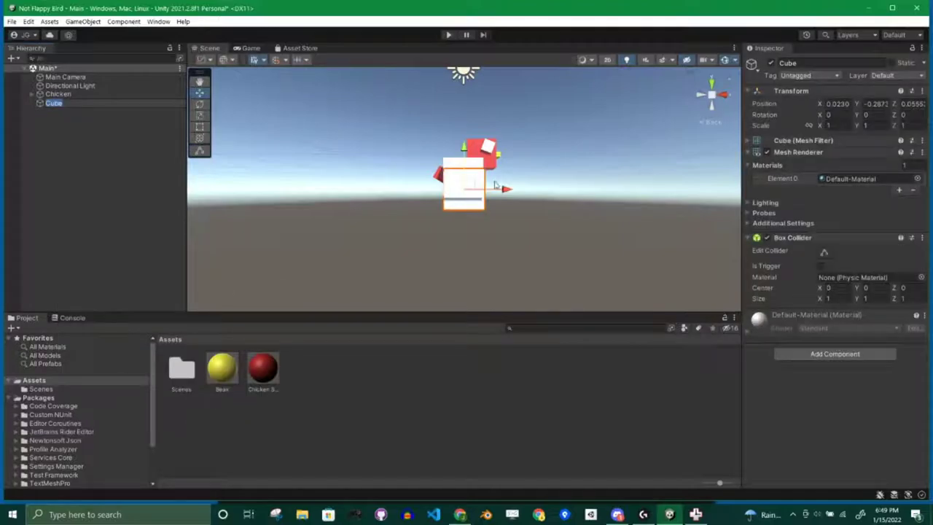
Move the cube below the chicken, set its X scale to 50, and check the Game view
{"action": "left_click_drag", "start_coordinate": [464, 151], "coordinate": [463, 216]}
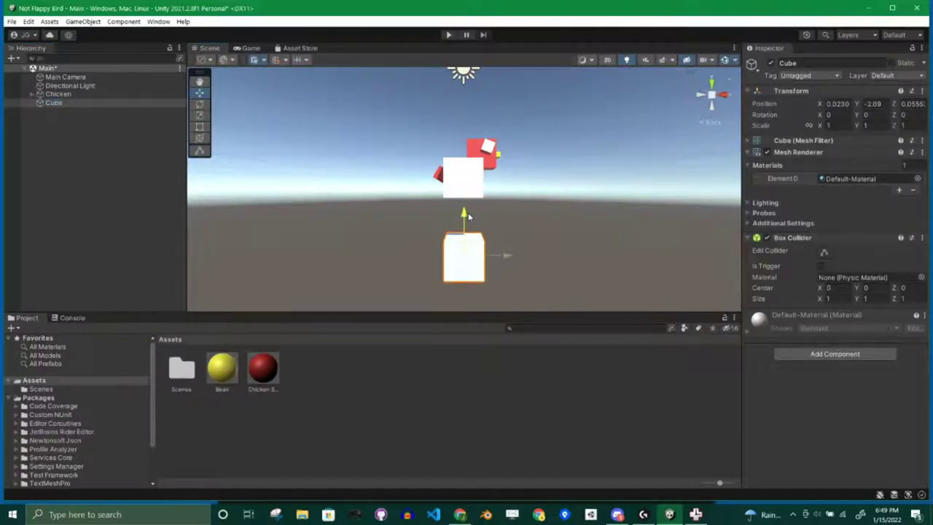
{"action": "left_click", "coordinate": [201, 129]}
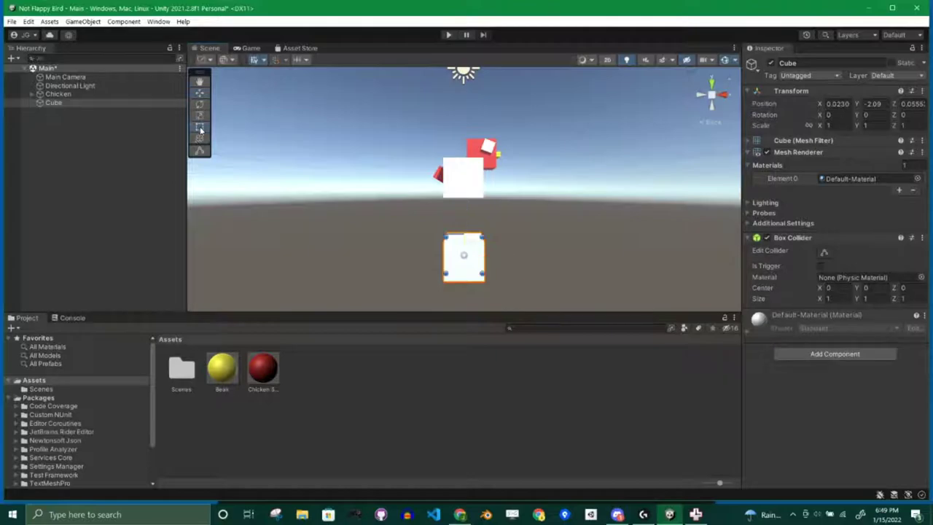
{"action": "scroll", "coordinate": [532, 241], "scroll_direction": "down", "scroll_amount": 2}
{"action": "left_click", "coordinate": [200, 104]}
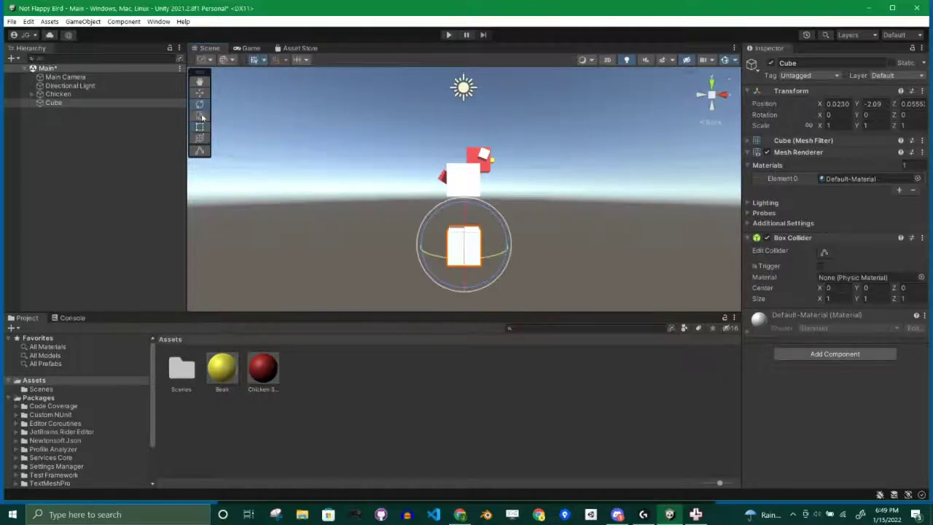
{"action": "left_click", "coordinate": [199, 115]}
{"action": "left_click_drag", "start_coordinate": [507, 245], "coordinate": [736, 257]}
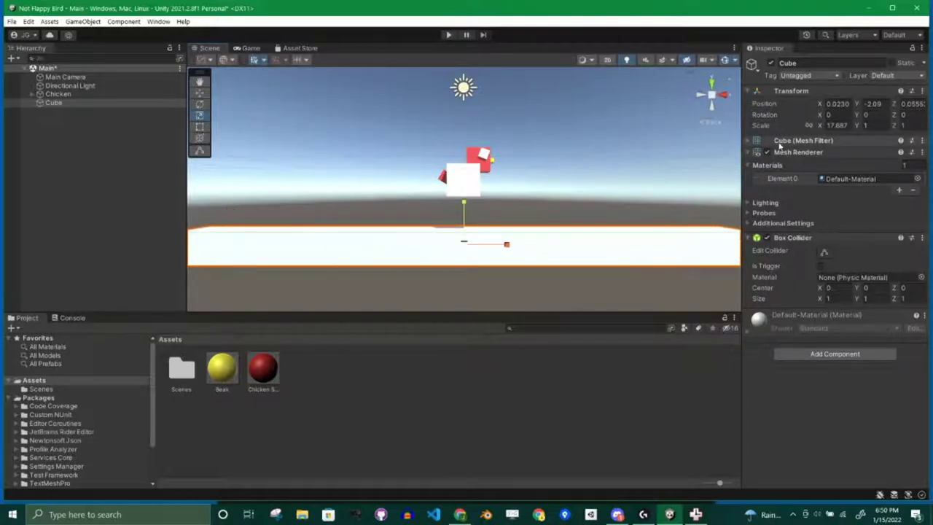
{"action": "left_click", "coordinate": [836, 126]}
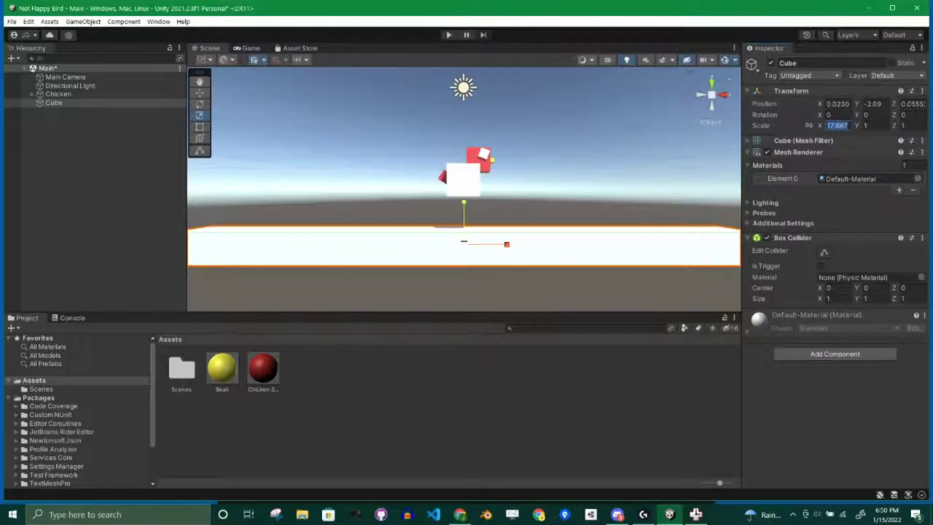
{"action": "type", "text": "50"}
{"action": "key", "text": "Return"}
{"action": "left_click", "coordinate": [79, 238]}
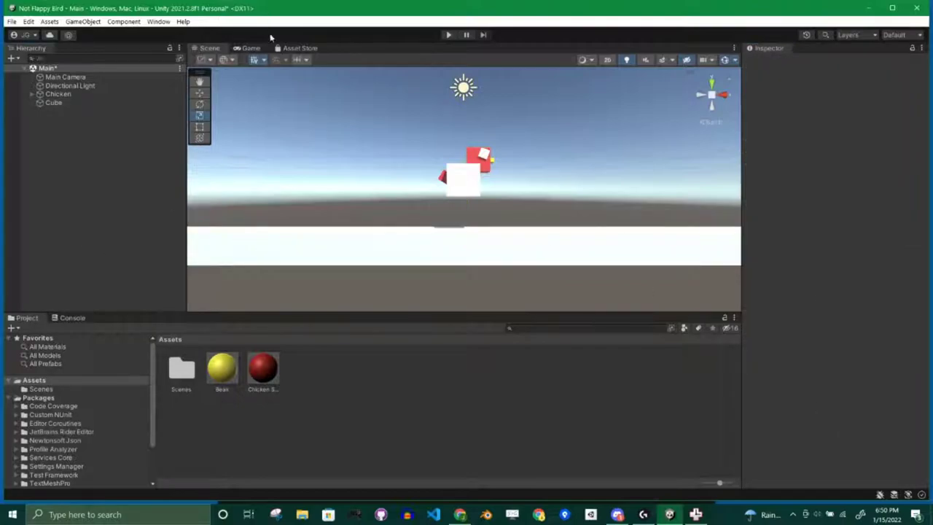
{"action": "left_click", "coordinate": [251, 48]}
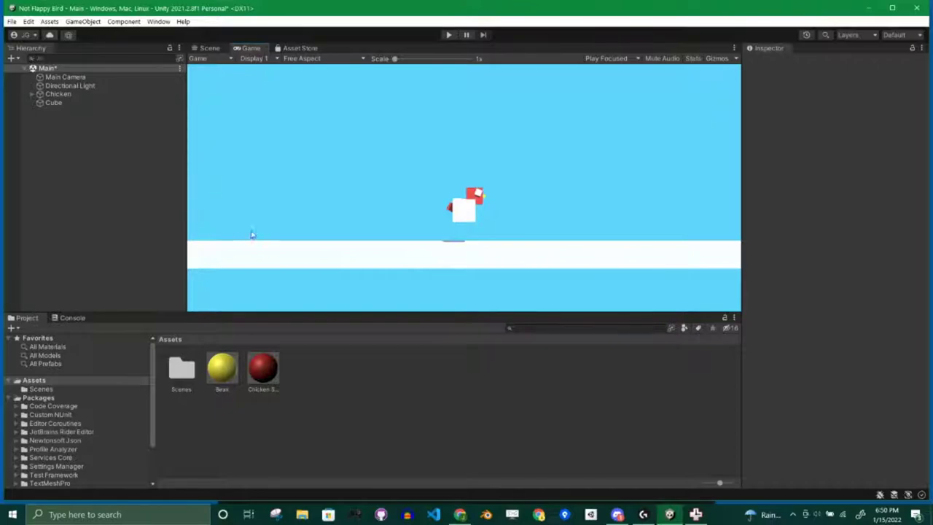
Create a new material named Grass in the Assets folder
{"action": "left_click", "coordinate": [207, 49]}
{"action": "right_click", "coordinate": [425, 390]}
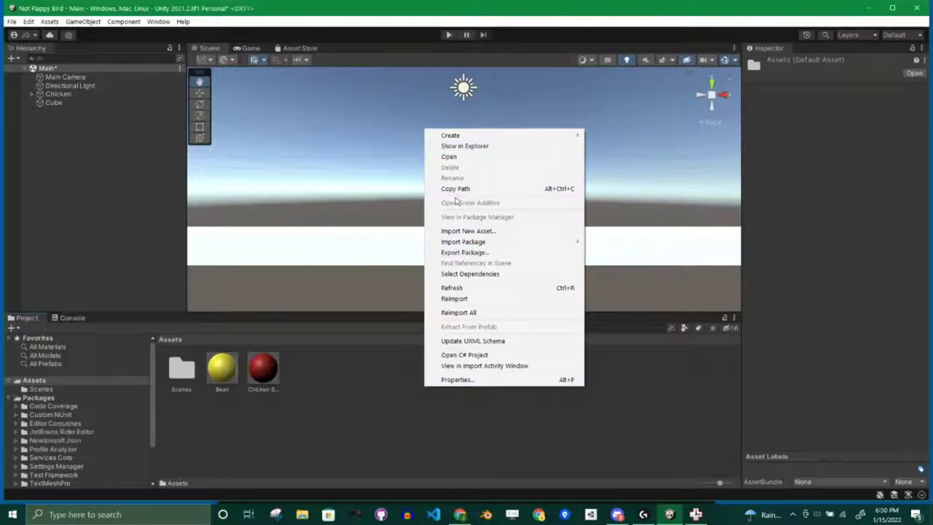
{"action": "mouse_move", "coordinate": [508, 137]}
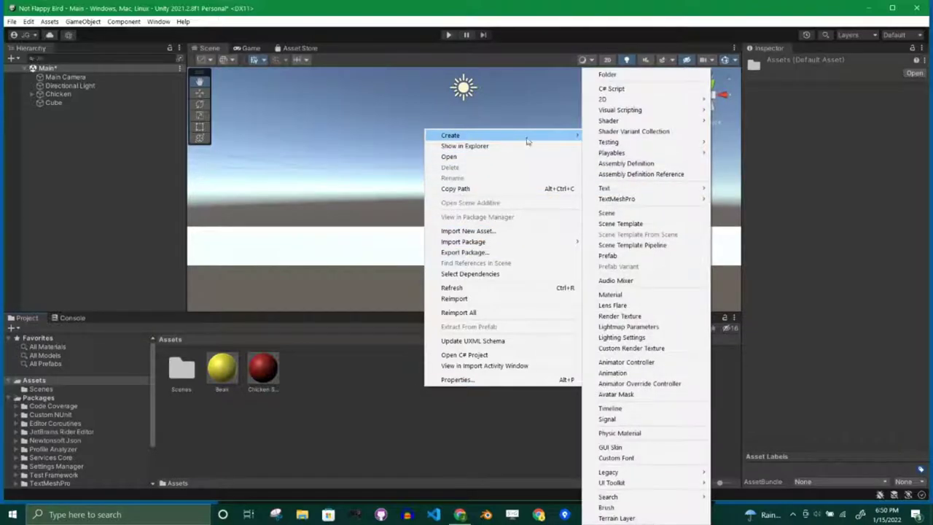
{"action": "left_click", "coordinate": [624, 295]}
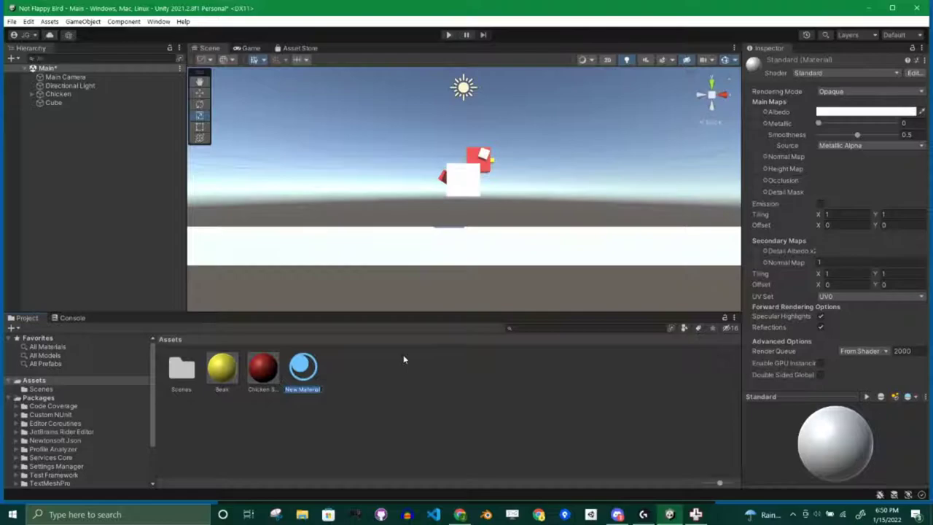
{"action": "type", "text": "Grass"}
{"action": "key", "text": "Return"}
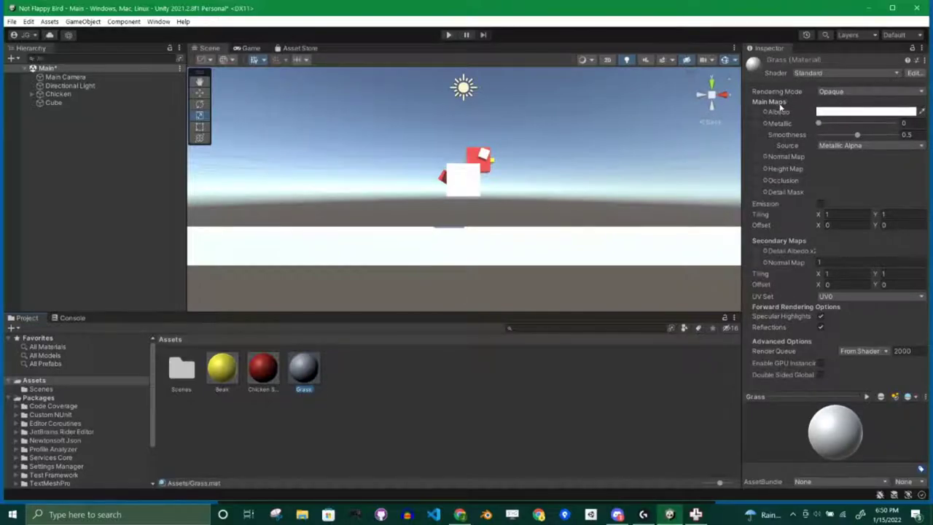
Give Grass a green Albedo, apply it to the strip, and view it in Game view
{"action": "left_click", "coordinate": [847, 114]}
{"action": "left_click_drag", "start_coordinate": [858, 150], "coordinate": [842, 154]}
{"action": "left_click_drag", "start_coordinate": [874, 183], "coordinate": [890, 173]}
{"action": "left_click", "coordinate": [922, 104]}
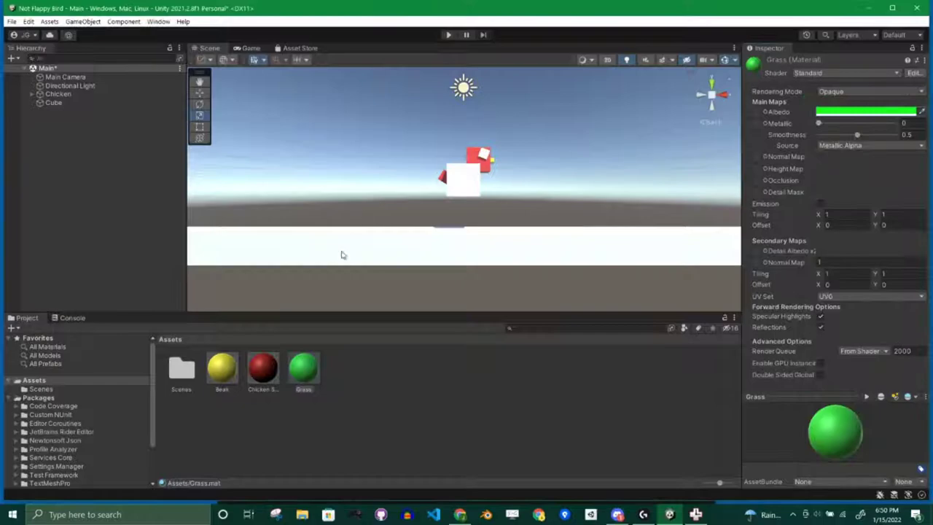
{"action": "left_click_drag", "start_coordinate": [316, 368], "coordinate": [417, 259]}
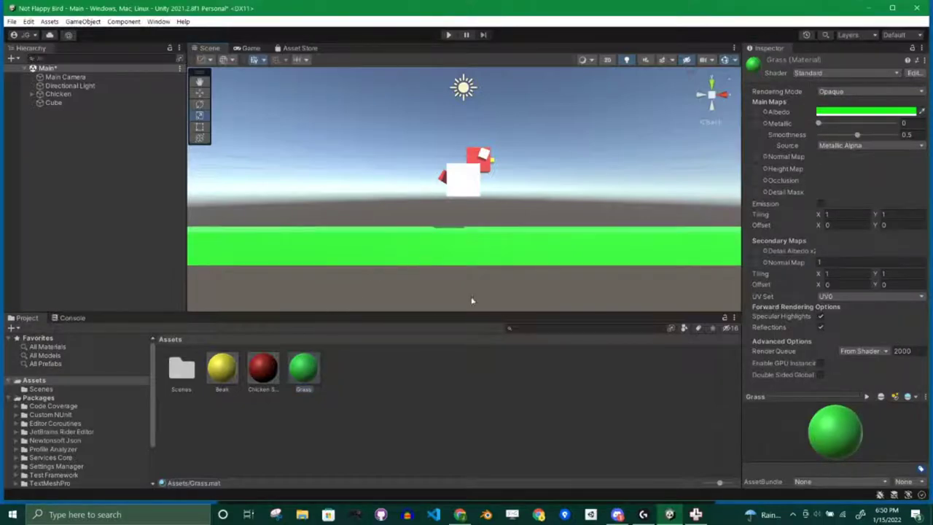
{"action": "left_click", "coordinate": [479, 394]}
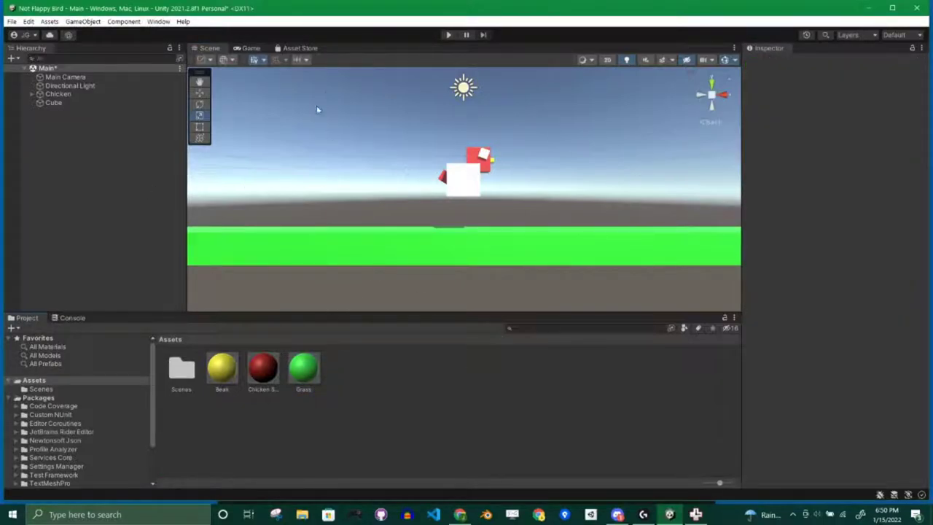
{"action": "left_click", "coordinate": [250, 48]}
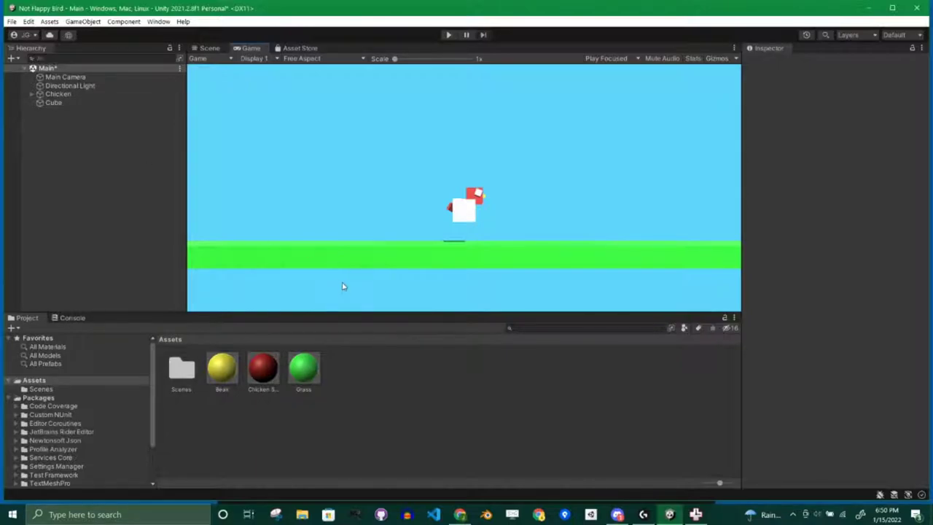
Rename the Cube strip to Ground
{"action": "left_click", "coordinate": [52, 103]}
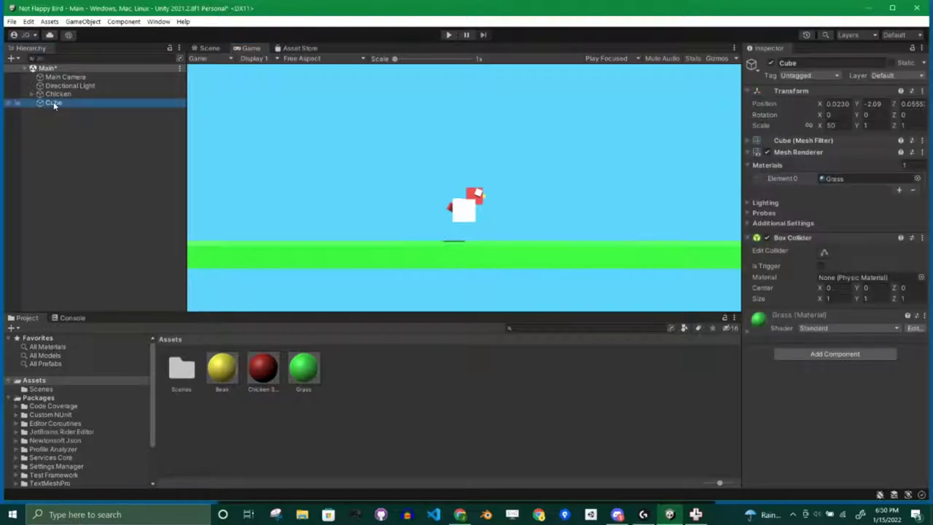
{"action": "left_click", "coordinate": [839, 64]}
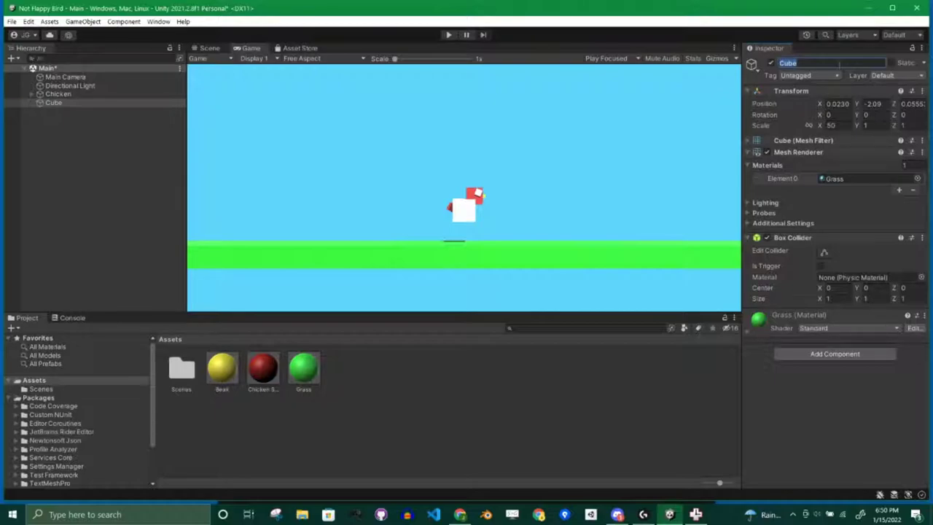
{"action": "type", "text": "Ground"}
{"action": "key", "text": "Return"}
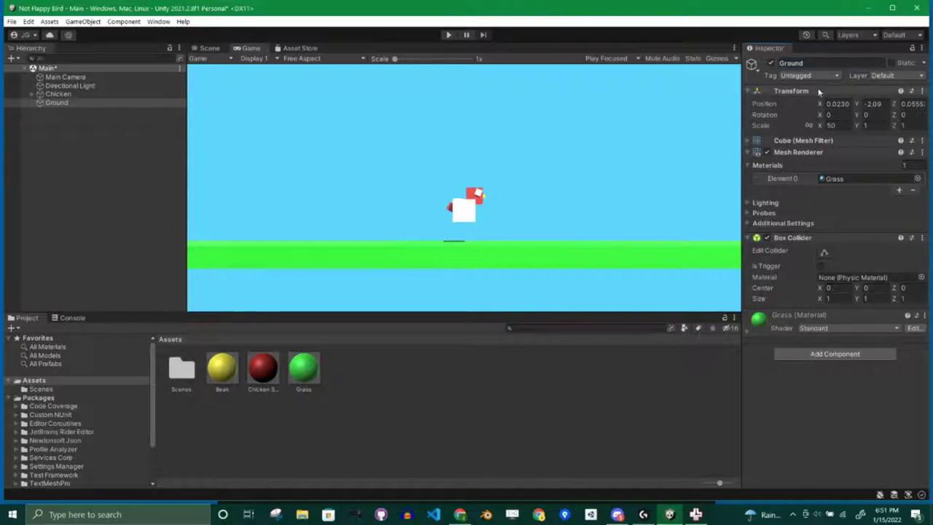
Lower Ground to Position Y -2.91, then select the Chicken
{"action": "left_click", "coordinate": [210, 48]}
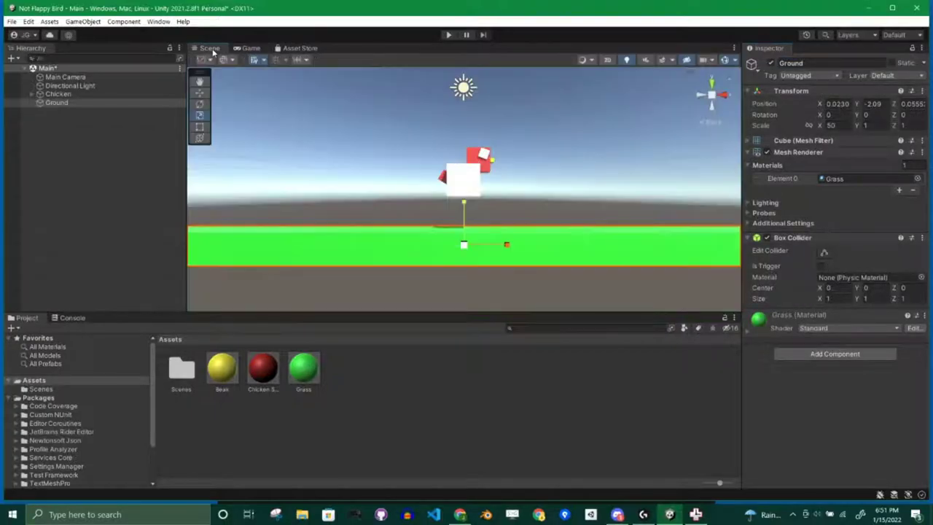
{"action": "left_click", "coordinate": [201, 94]}
{"action": "left_click", "coordinate": [255, 49]}
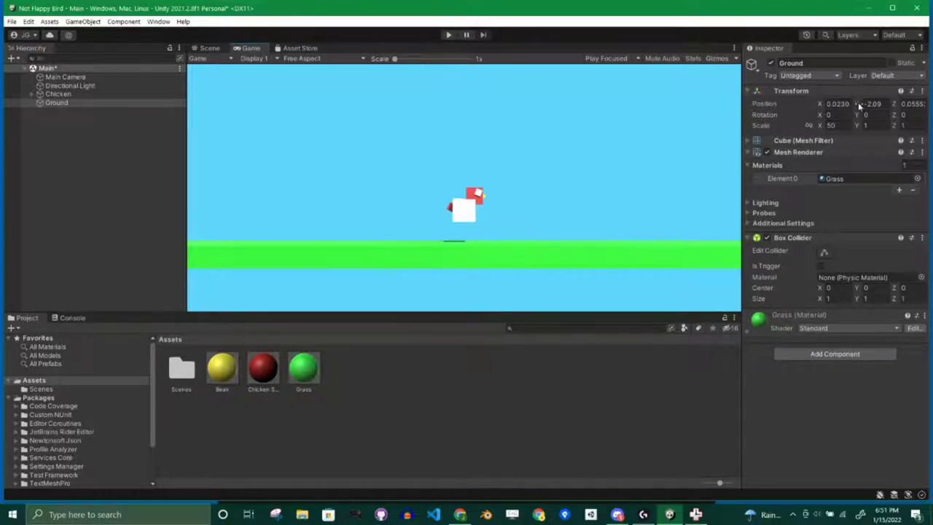
{"action": "mouse_move", "coordinate": [858, 102]}
{"action": "left_mouse_down"}
{"action": "mouse_move", "coordinate": [816, 108]}
{"action": "mouse_move", "coordinate": [841, 107]}
{"action": "left_mouse_up"}
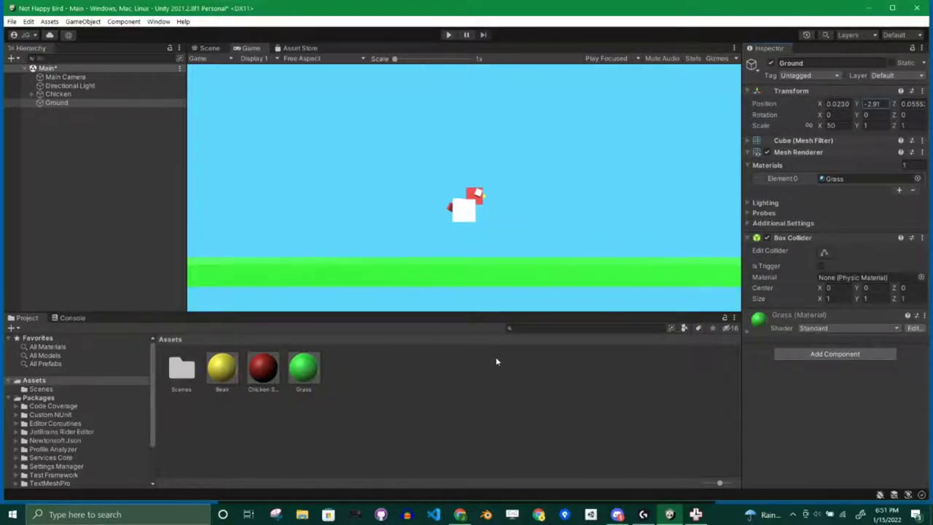
{"action": "left_click", "coordinate": [501, 397]}
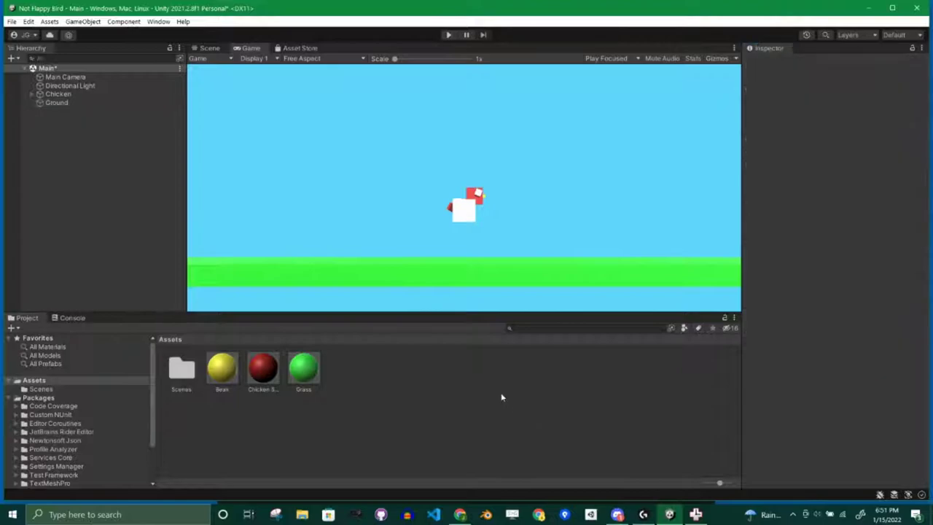
{"action": "left_click", "coordinate": [54, 94]}
{"action": "left_click", "coordinate": [447, 36]}
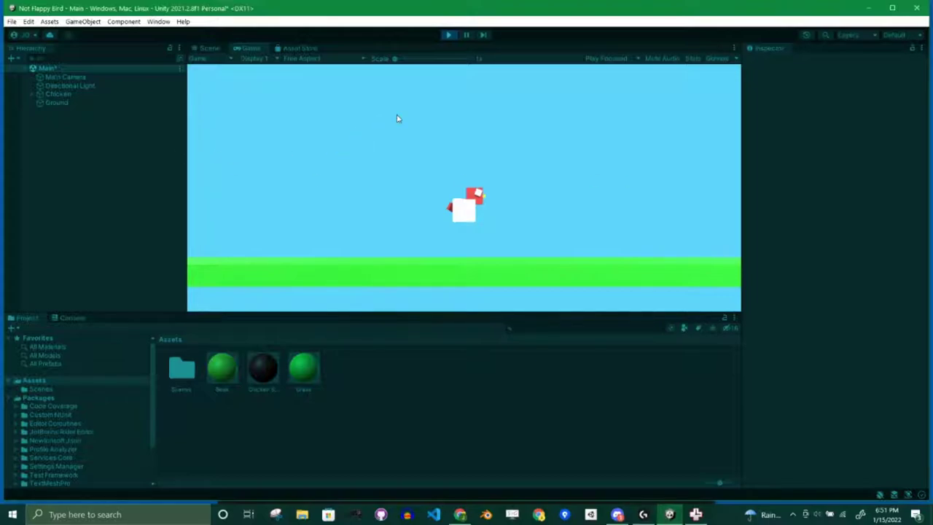
{"action": "left_click", "coordinate": [65, 97]}
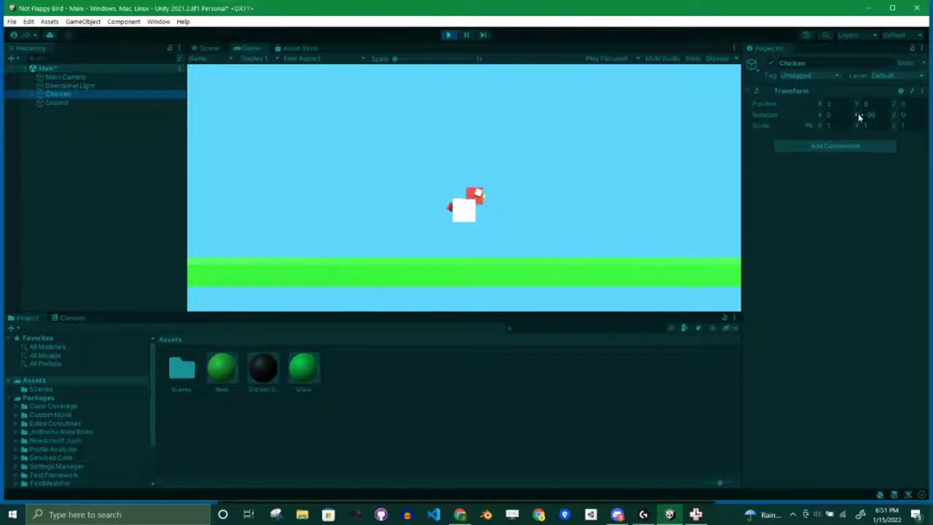
{"action": "left_click", "coordinate": [595, 133]}
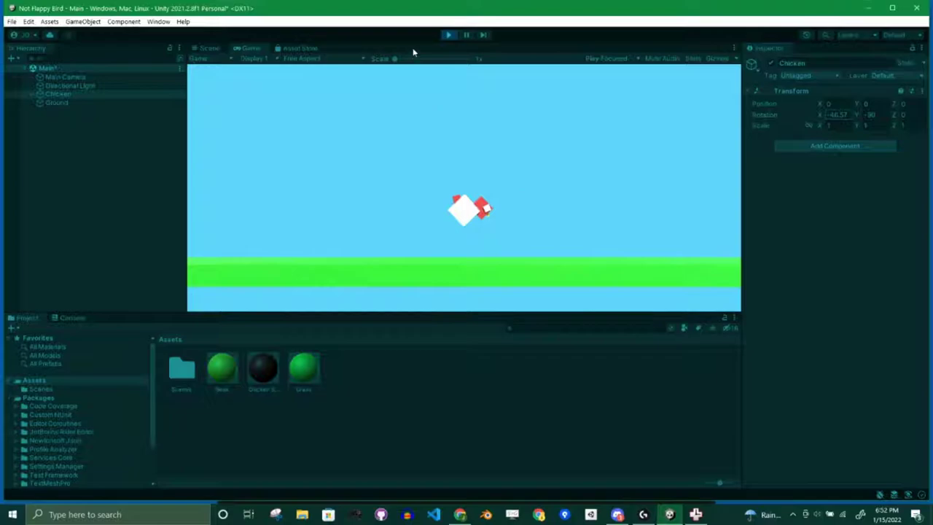
{"action": "left_click", "coordinate": [447, 36]}
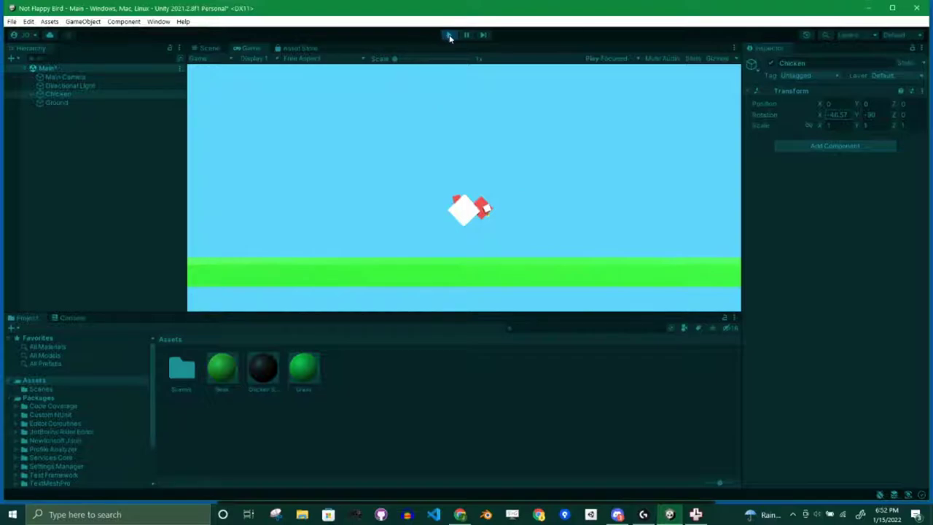
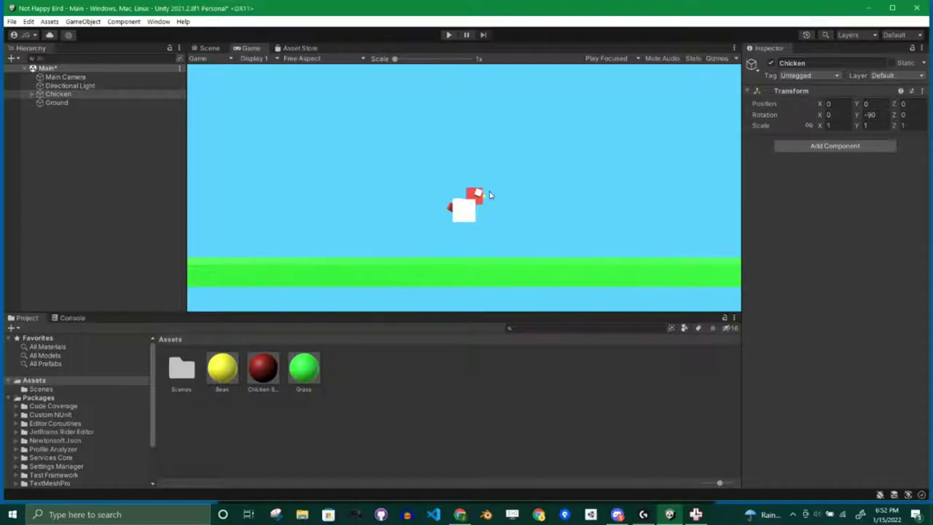
Expand the Chicken to inspect its Body part, then reselect the Chicken and collapse it
{"action": "left_click", "coordinate": [31, 94]}
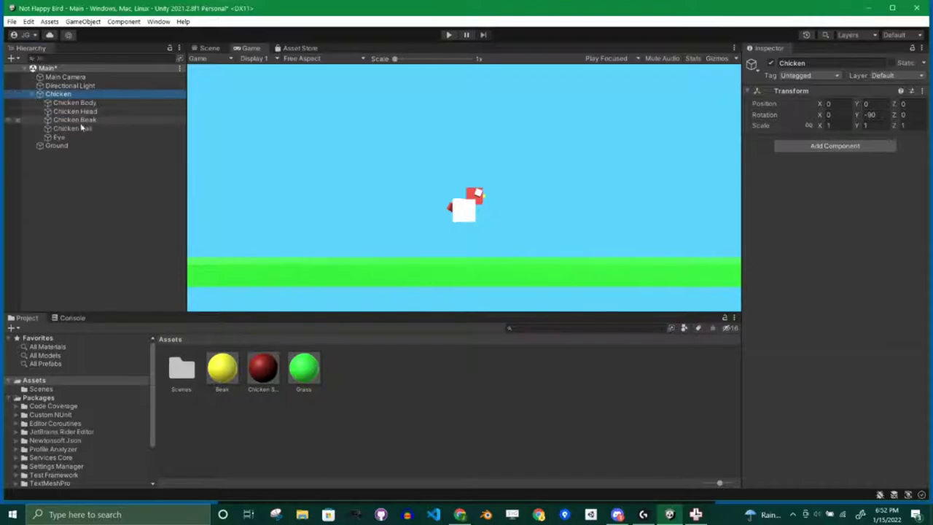
{"action": "left_click", "coordinate": [88, 102]}
{"action": "left_click", "coordinate": [76, 214]}
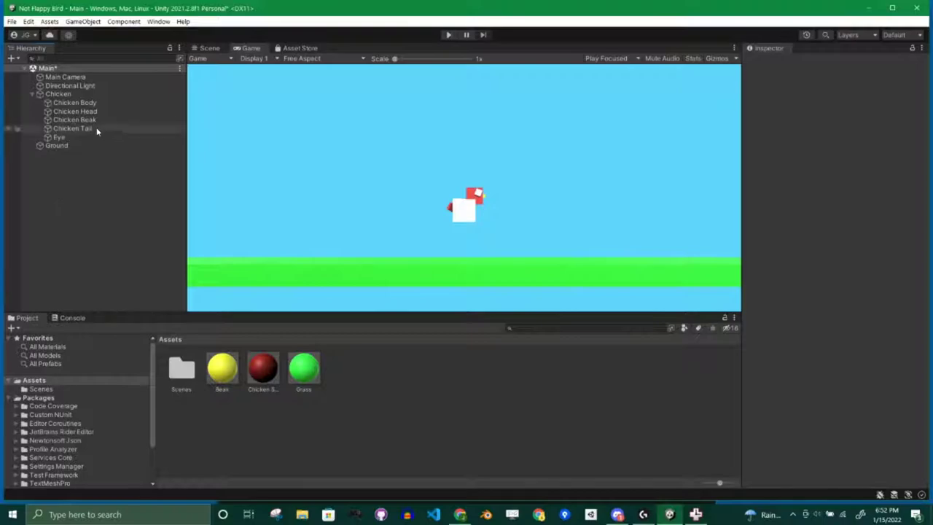
{"action": "left_click", "coordinate": [57, 94]}
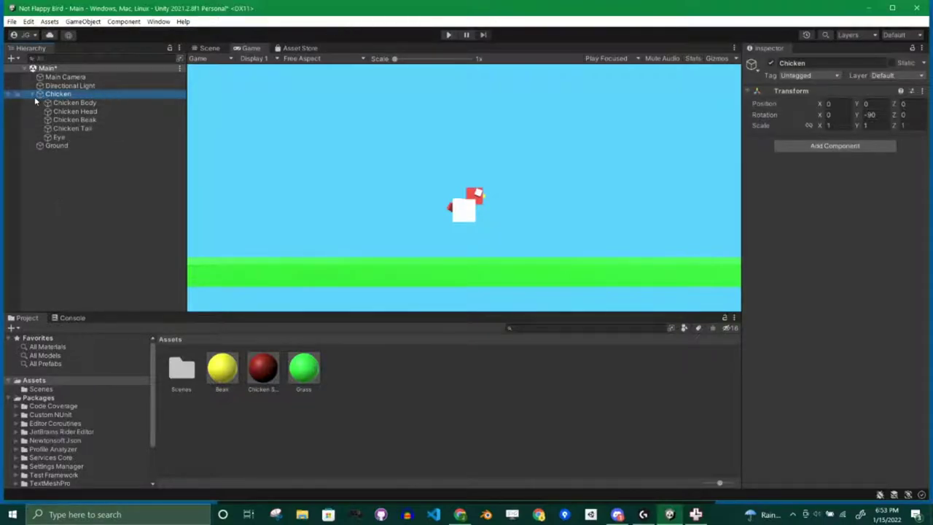
{"action": "left_click", "coordinate": [35, 94]}
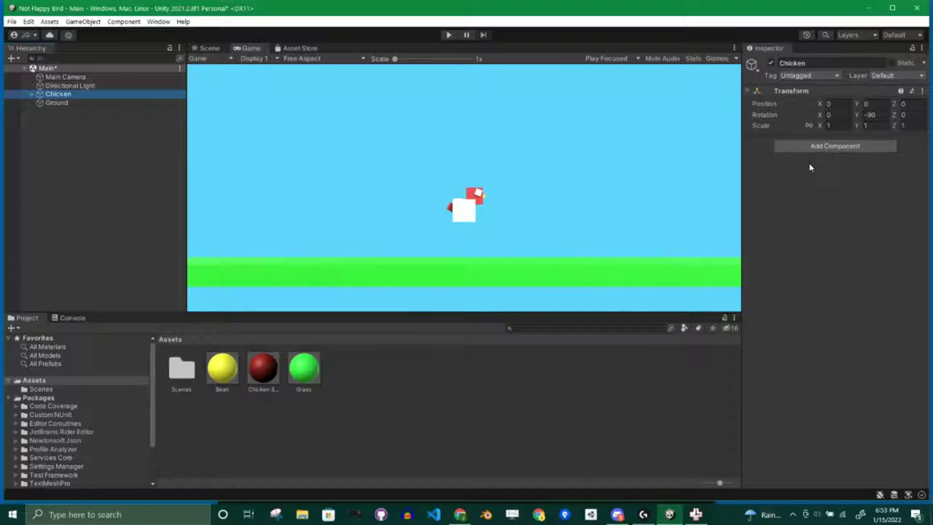
Add a Rigidbody to the Chicken and run the game to watch it fall
{"action": "left_click", "coordinate": [848, 147]}
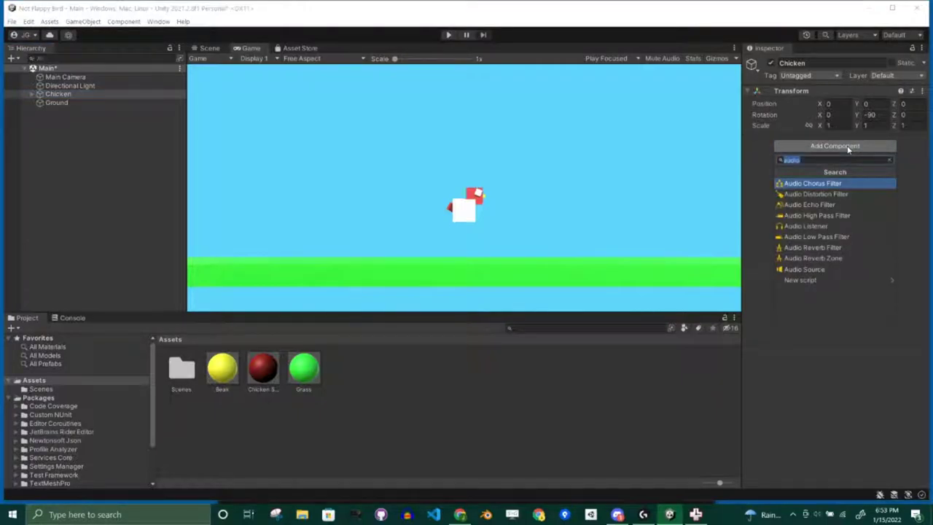
{"action": "type", "text": "rig"}
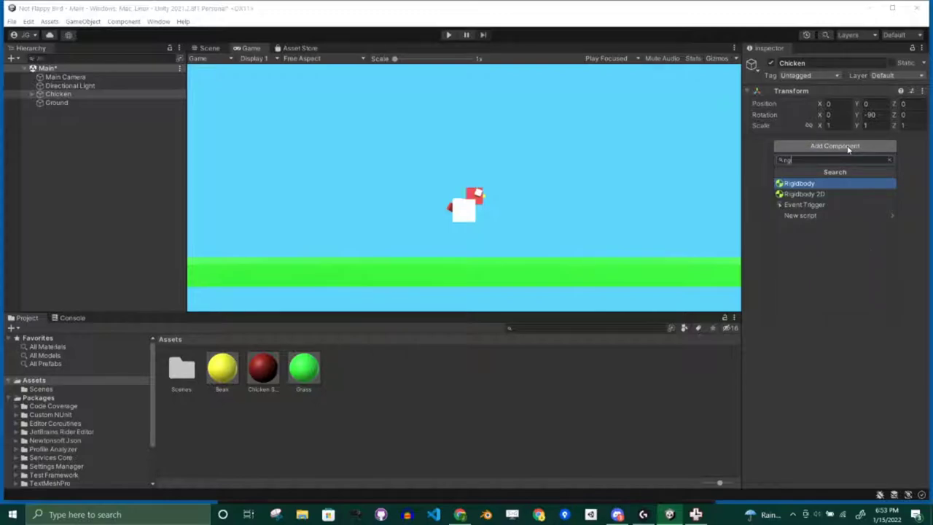
{"action": "left_click", "coordinate": [811, 184]}
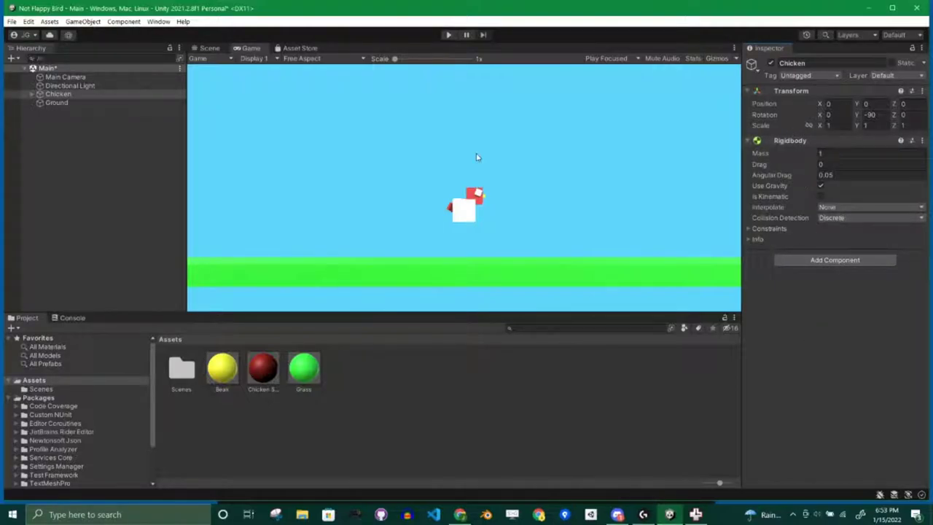
{"action": "left_click", "coordinate": [449, 35]}
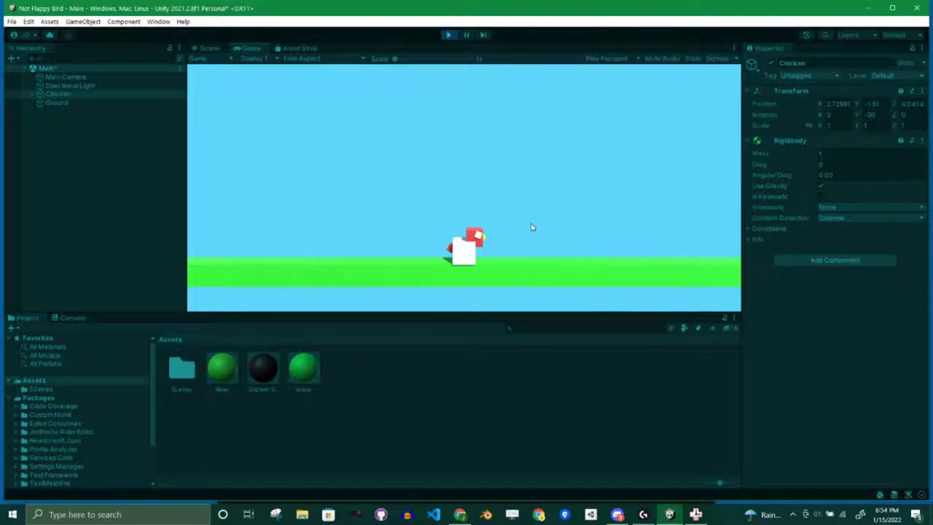
Rerun the falling test and stop it, leaving the Chicken back above the Ground, then deselect it
{"action": "left_click", "coordinate": [449, 35]}
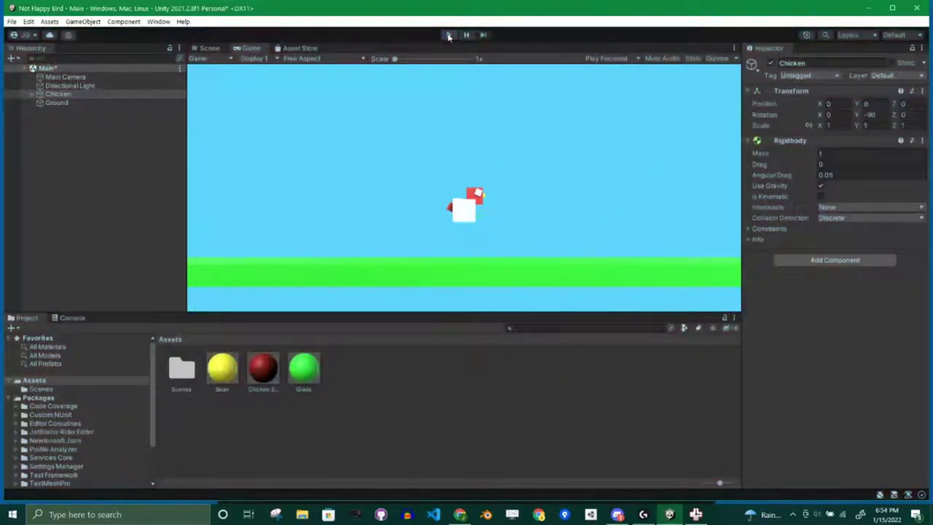
{"action": "left_click", "coordinate": [449, 35]}
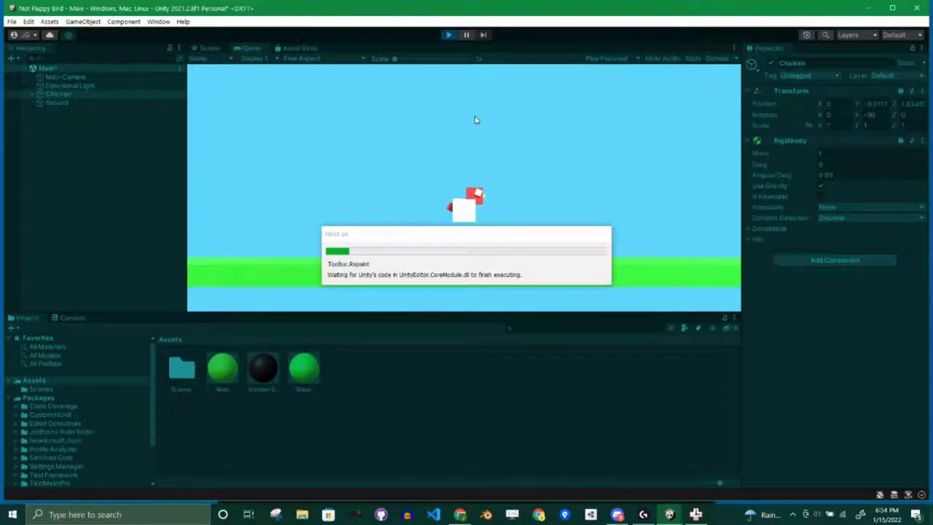
{"action": "left_click", "coordinate": [450, 35]}
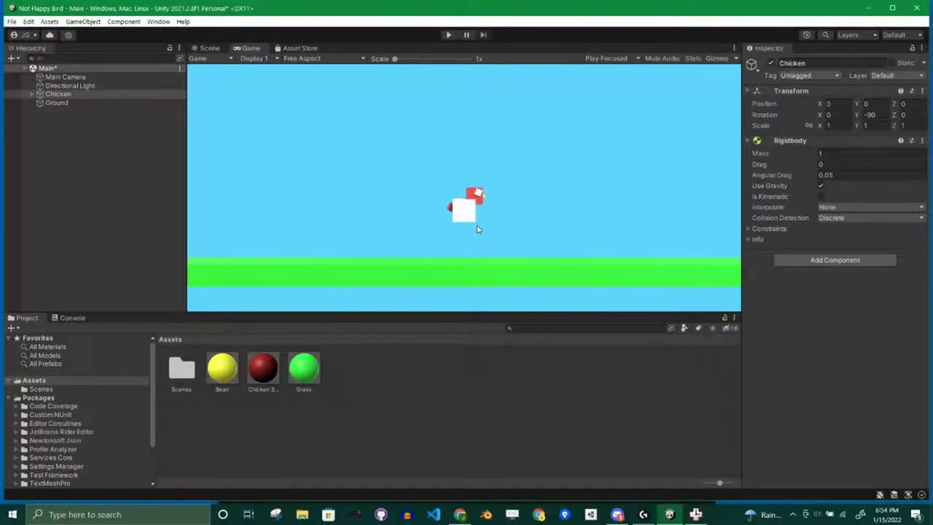
{"action": "left_click", "coordinate": [93, 246]}
{"action": "left_click", "coordinate": [62, 95]}
{"action": "left_click", "coordinate": [389, 376]}
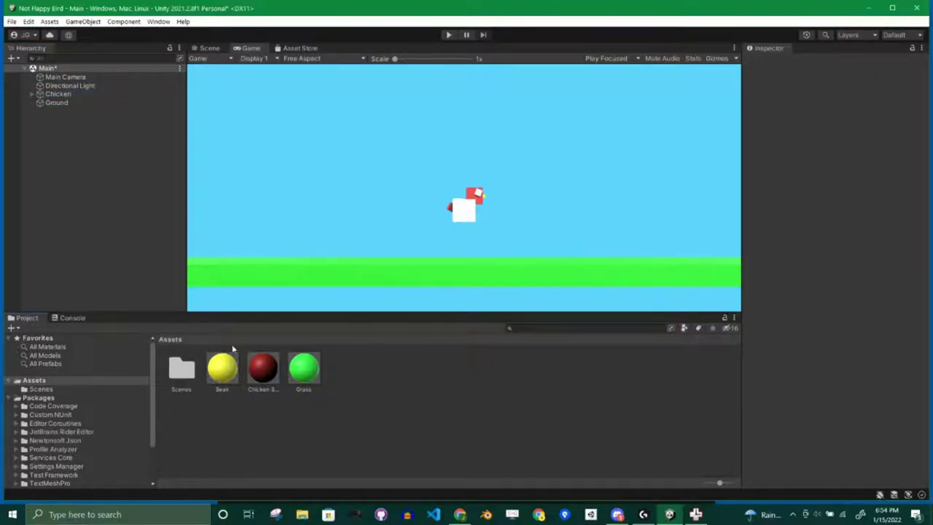
Create a C# script named 'Bird' in the Assets folder and select it
{"action": "right_click", "coordinate": [387, 366]}
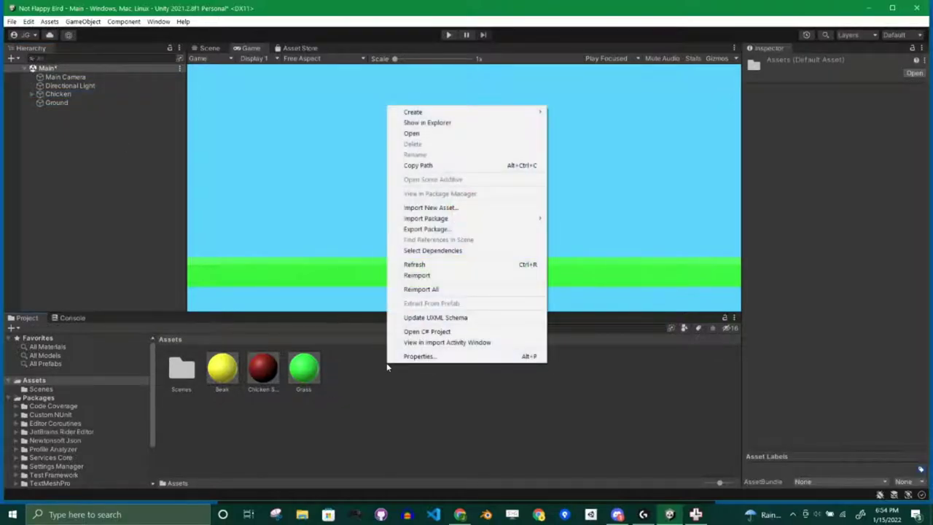
{"action": "mouse_move", "coordinate": [506, 115]}
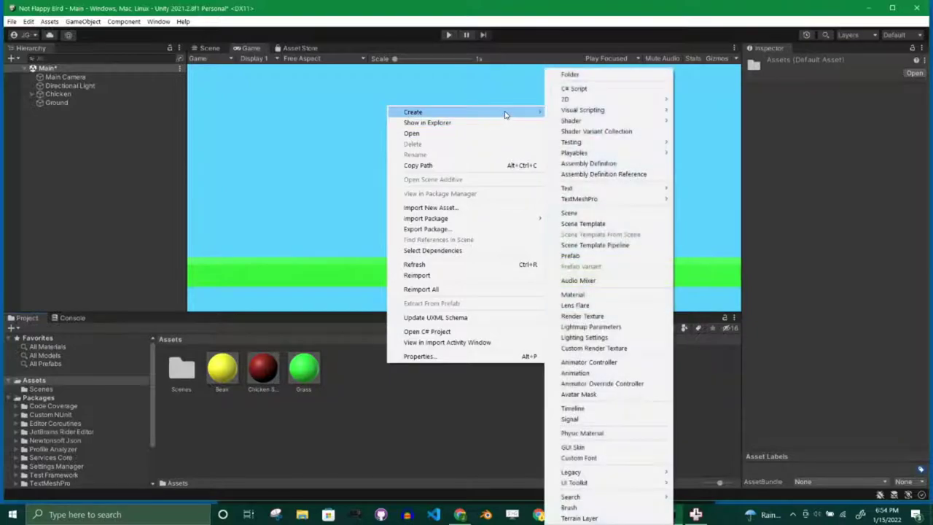
{"action": "left_click", "coordinate": [583, 91]}
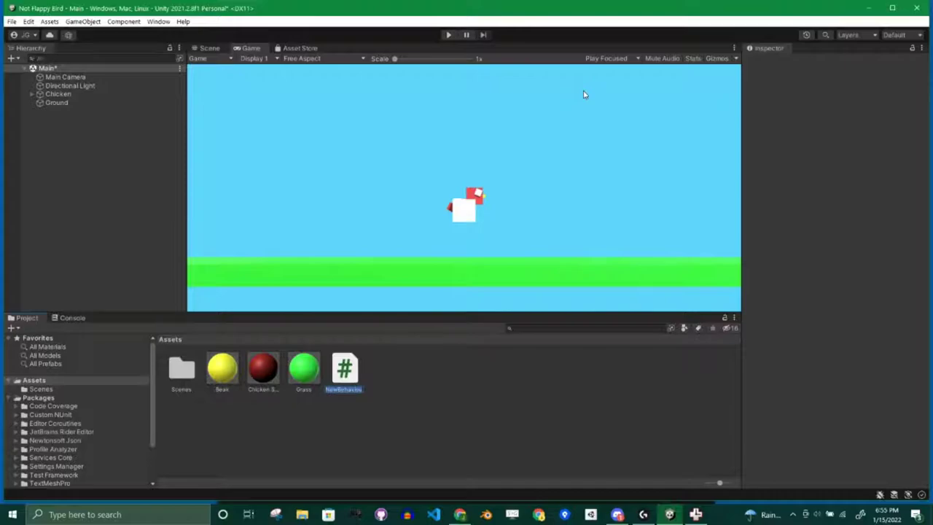
{"action": "type", "text": "Bird"}
{"action": "key", "text": "Return"}
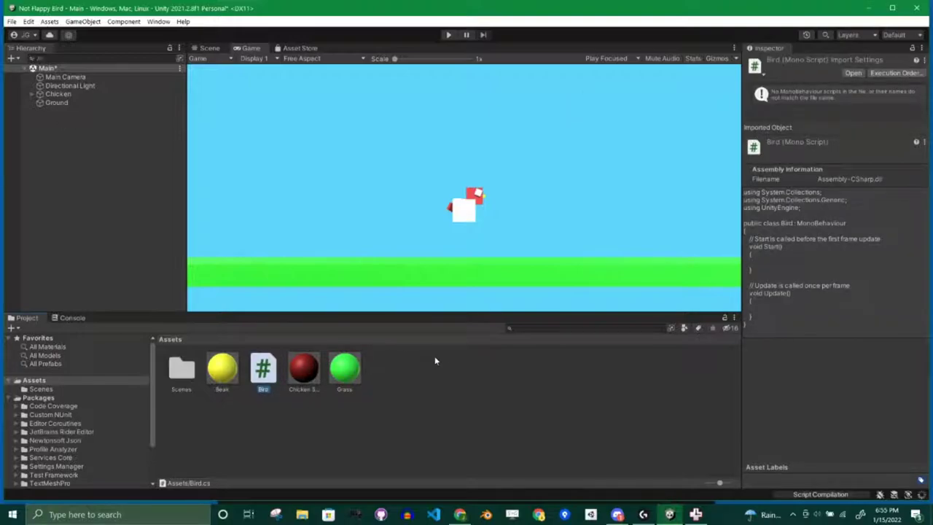
{"action": "left_click", "coordinate": [410, 386]}
{"action": "left_click", "coordinate": [272, 370]}
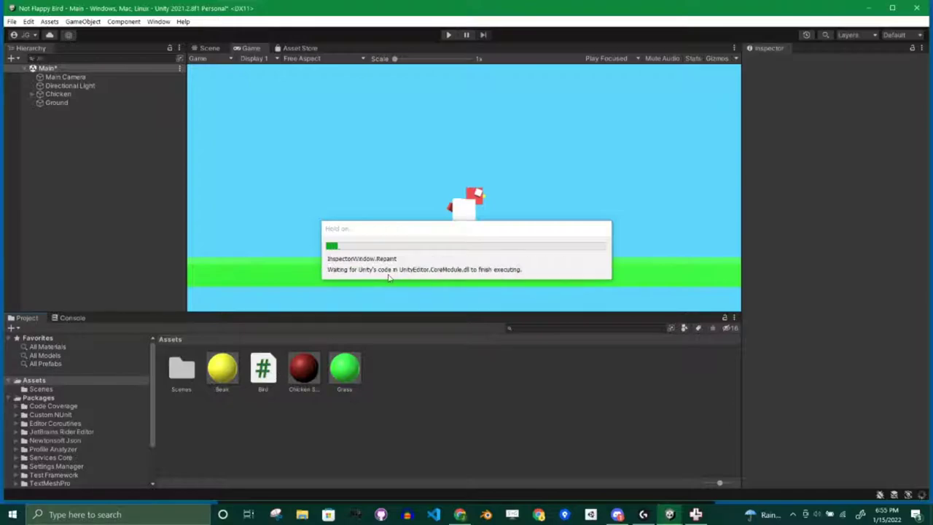
Open Bird.cs in Visual Studio, review its empty Start and Update methods, then return to Unity
{"action": "double_click", "coordinate": [264, 368]}
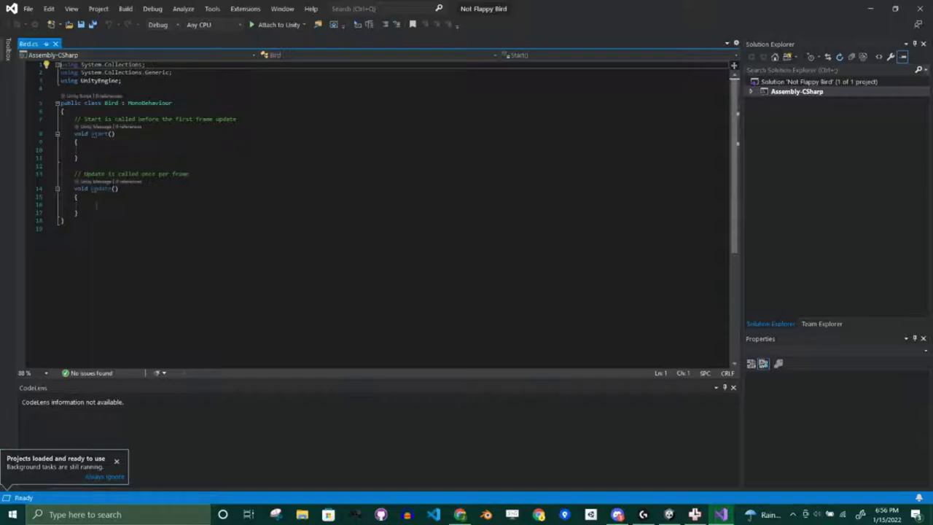
{"action": "scroll", "coordinate": [241, 239], "scroll_direction": "up", "scroll_amount": 4, "text": "ctrl"}
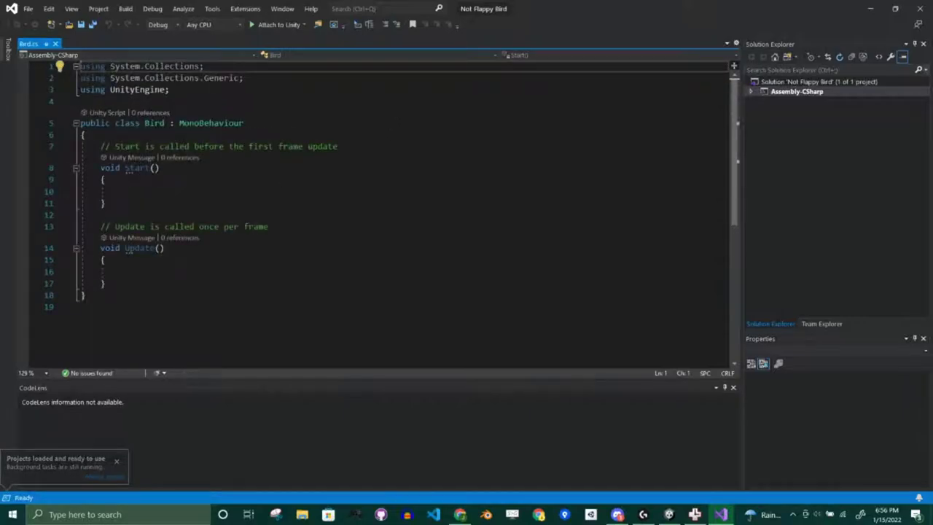
{"action": "scroll", "coordinate": [242, 240], "scroll_direction": "up", "scroll_amount": 2, "text": "ctrl"}
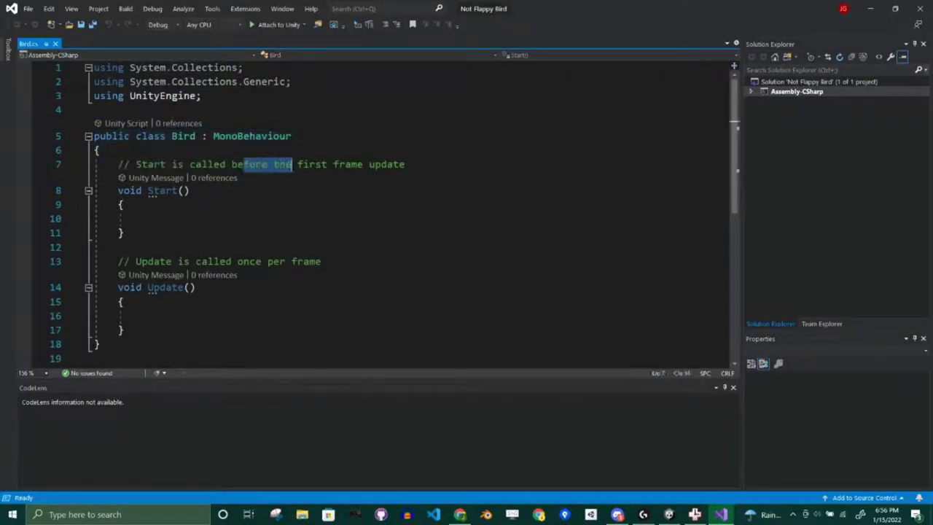
{"action": "left_click", "coordinate": [124, 233]}
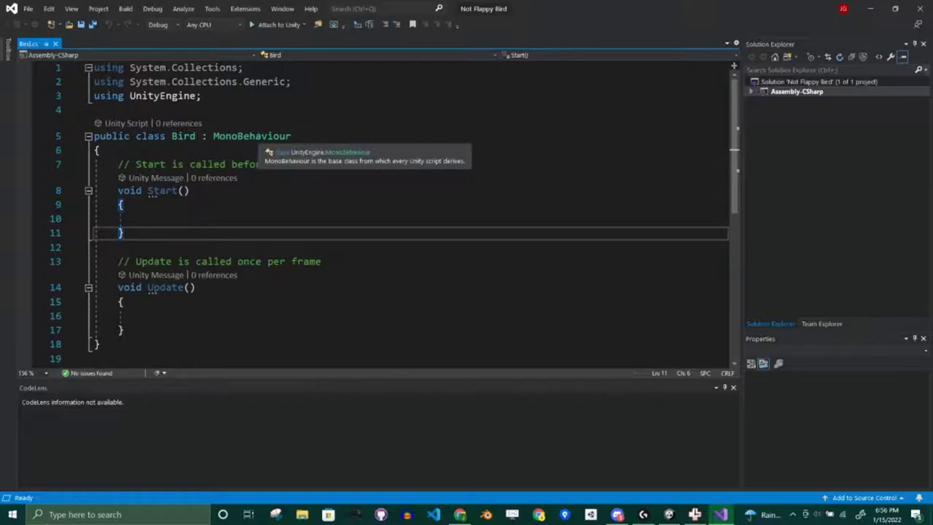
{"action": "key", "text": "alt+Tab"}
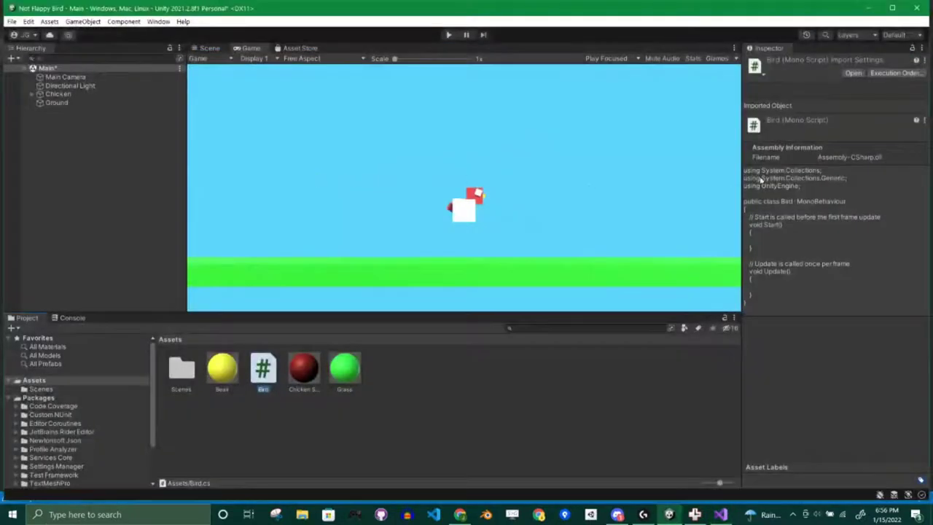
Select Directional Light in Unity, then come back to Bird.cs in Visual Studio
{"action": "left_click", "coordinate": [70, 85]}
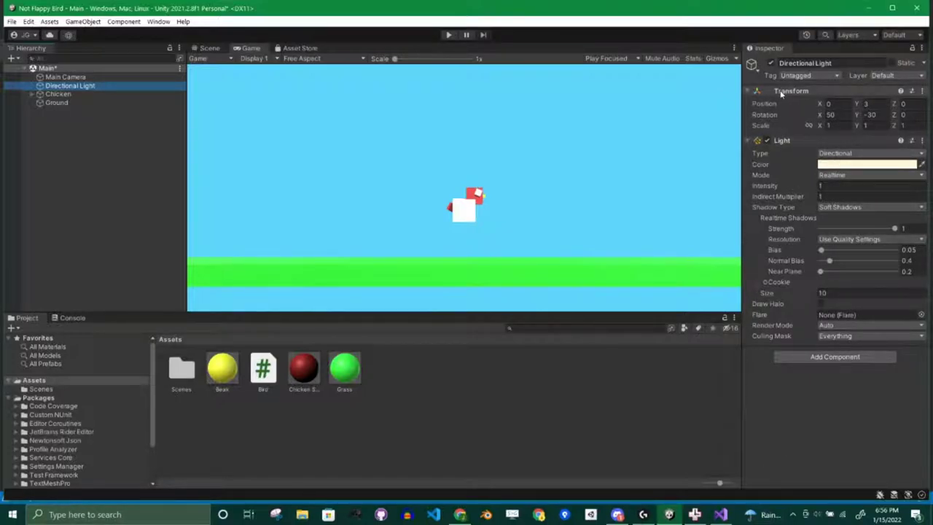
{"action": "key", "text": "alt+Tab"}
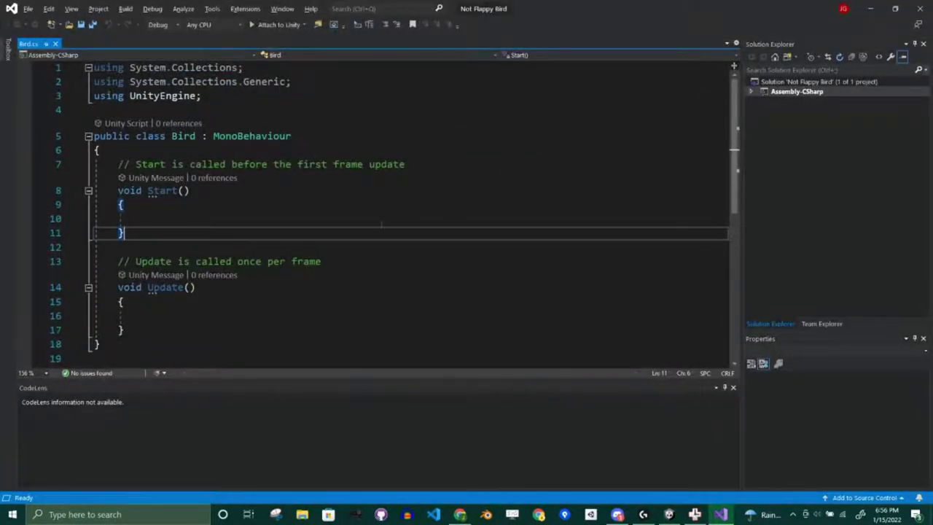
{"action": "left_click", "coordinate": [314, 214]}
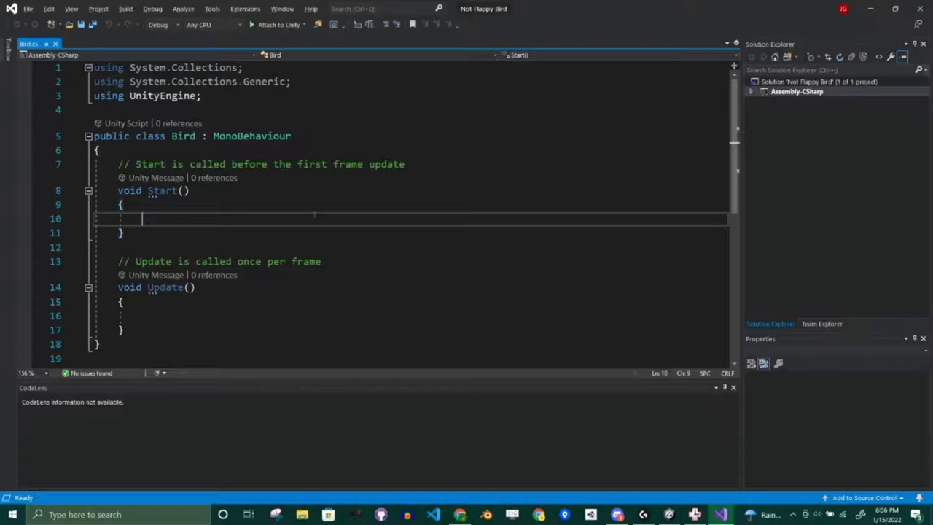
{"action": "key", "text": "alt+Tab"}
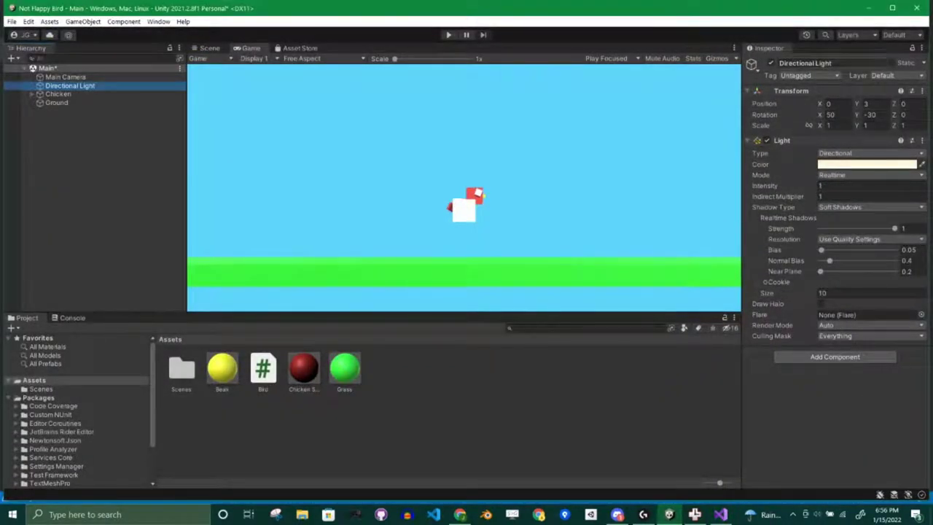
{"action": "key", "text": "alt+Tab"}
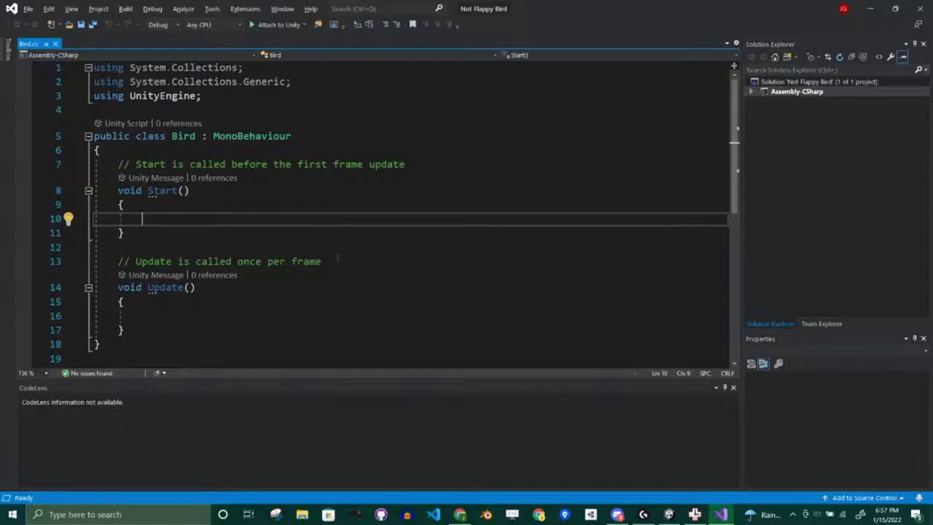
Delete the Start method and its comments from Bird.cs
{"action": "left_click_drag", "start_coordinate": [321, 261], "coordinate": [337, 155]}
{"action": "key", "text": "Delete"}
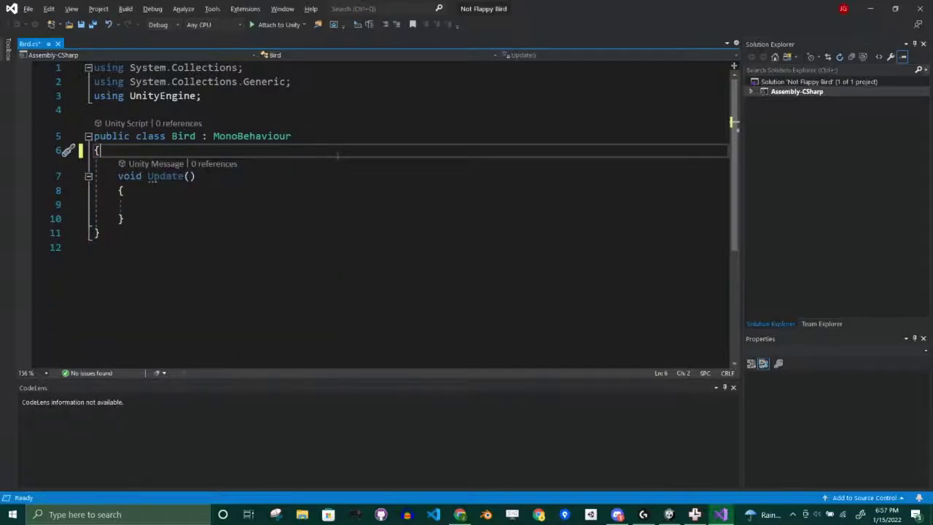
{"action": "left_click", "coordinate": [240, 204]}
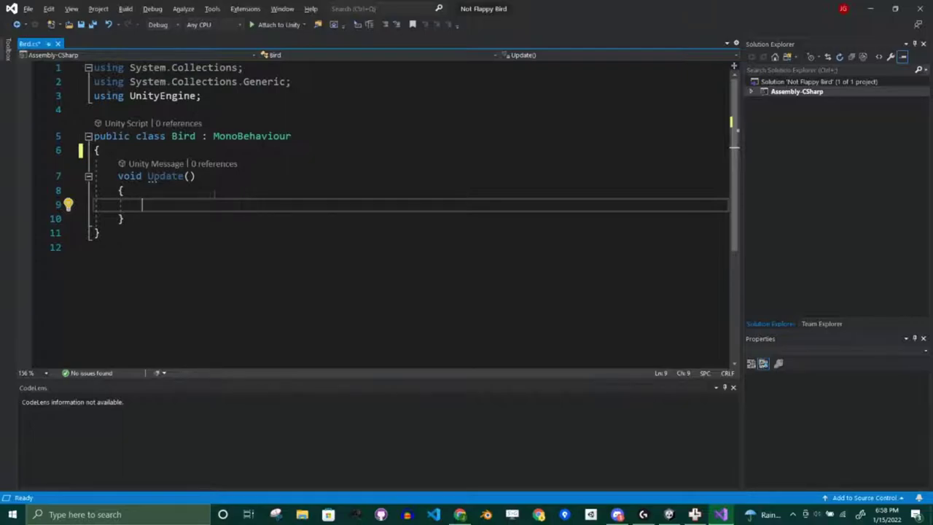
Add an indented blank line right after the Bird class's opening brace
{"action": "left_click", "coordinate": [192, 152]}
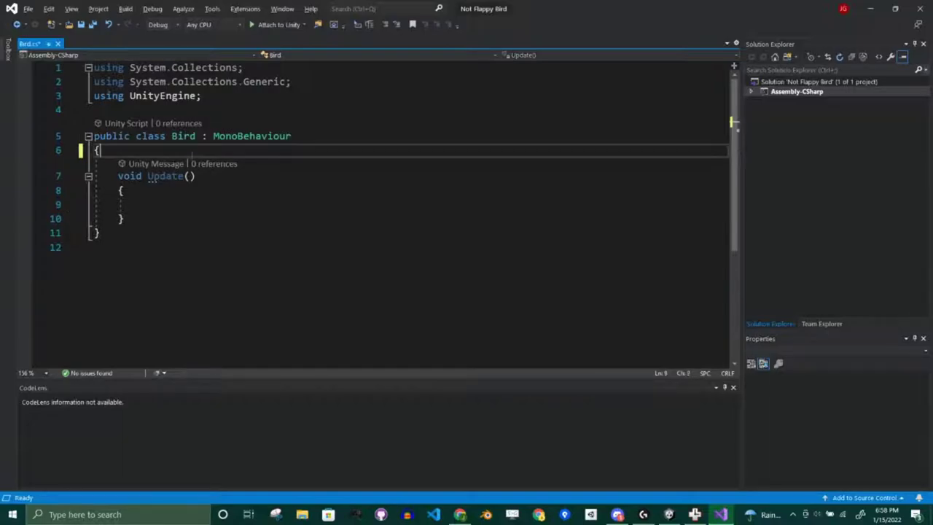
{"action": "key", "text": "Return"}
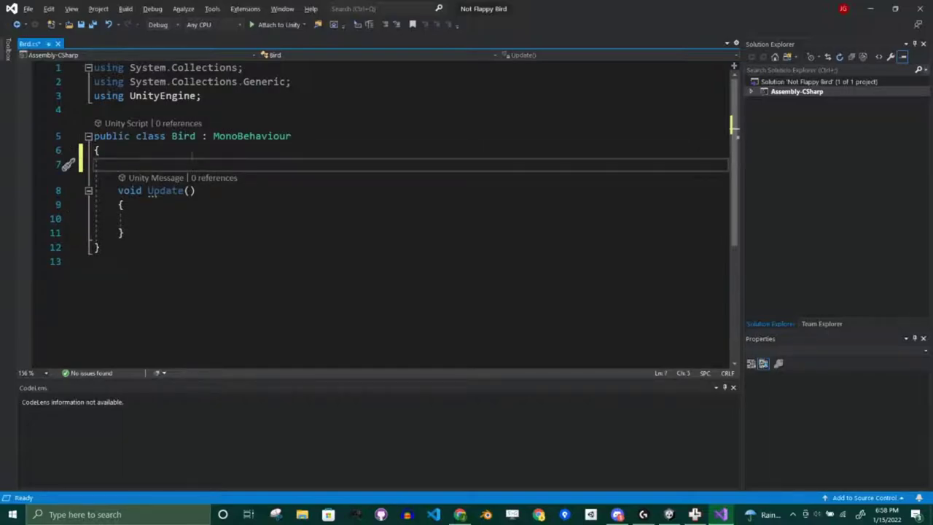
{"action": "key", "text": "Tab"}
{"action": "key", "text": "alt+Tab"}
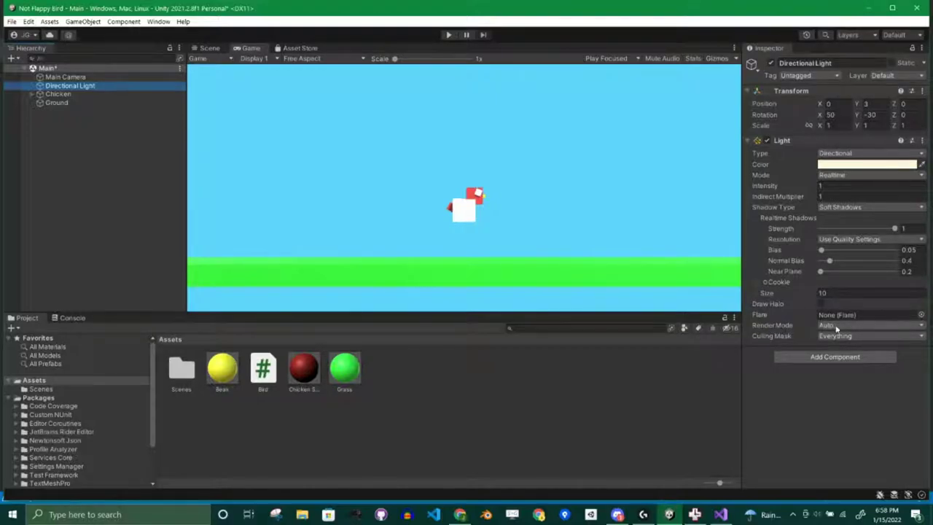
{"action": "left_click", "coordinate": [860, 210]}
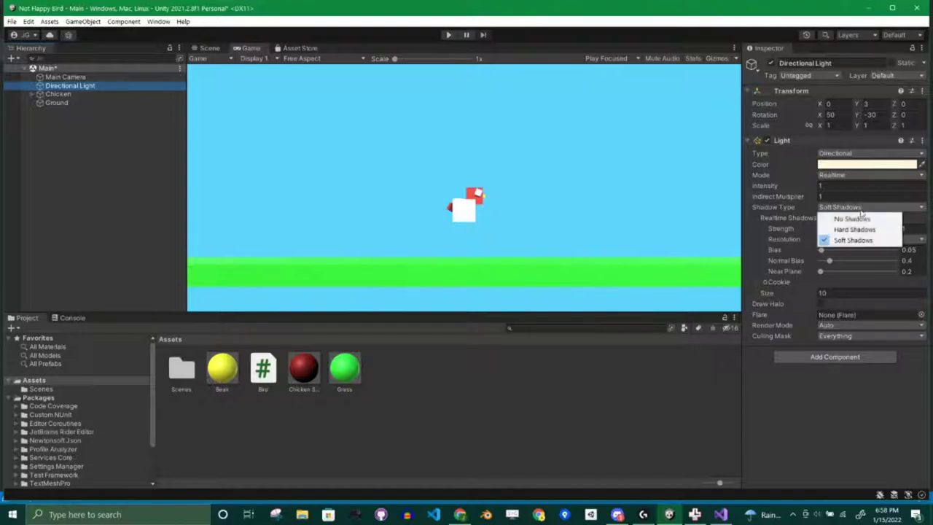
{"action": "left_click", "coordinate": [598, 276]}
{"action": "key", "text": "alt+Tab"}
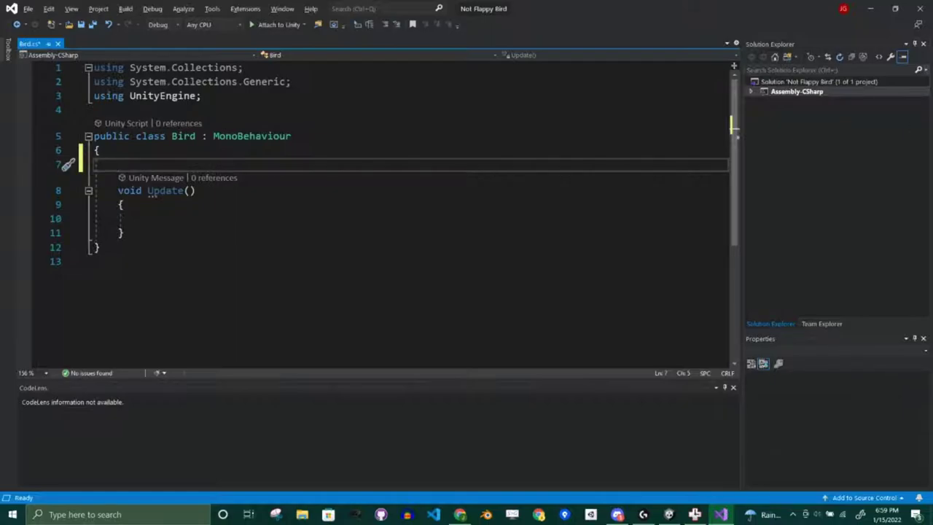
Declare '[SerializeField] KeyCode jumpButton;' at the top of the Bird class
{"action": "type", "text": "[S"}
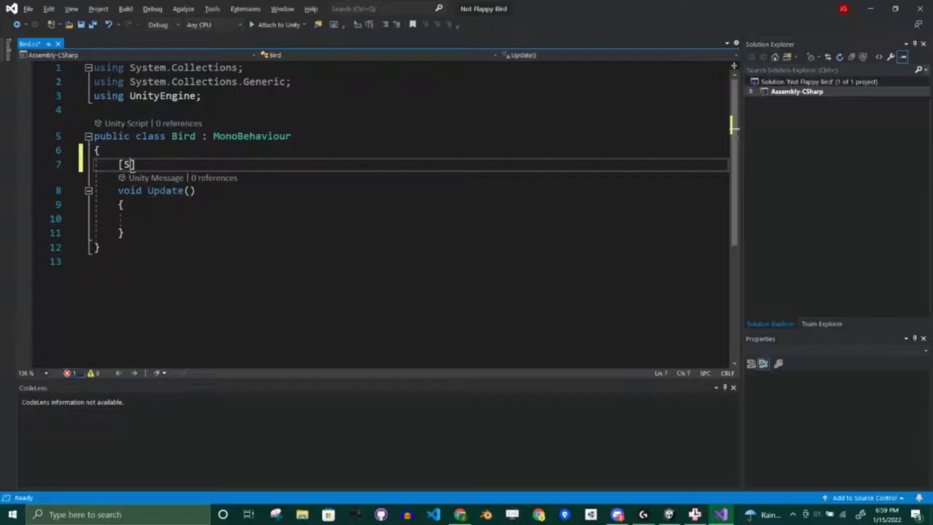
{"action": "type", "text": "er"}
{"action": "key", "text": "Tab"}
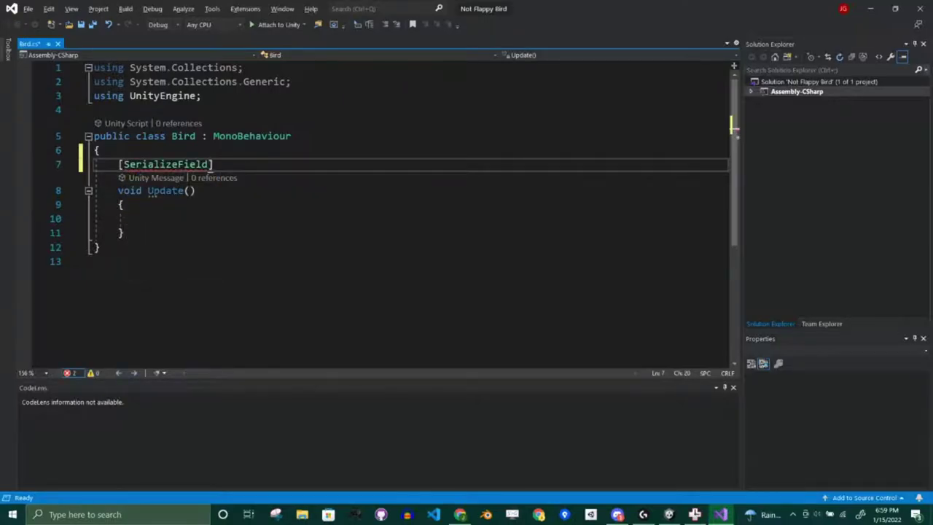
{"action": "type", "text": "]"}
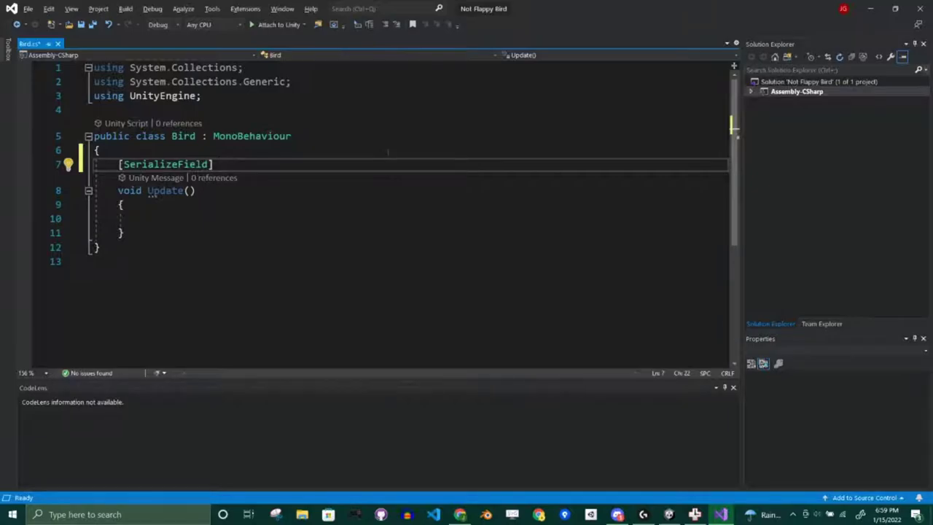
{"action": "type", "text": "KeyCode"}
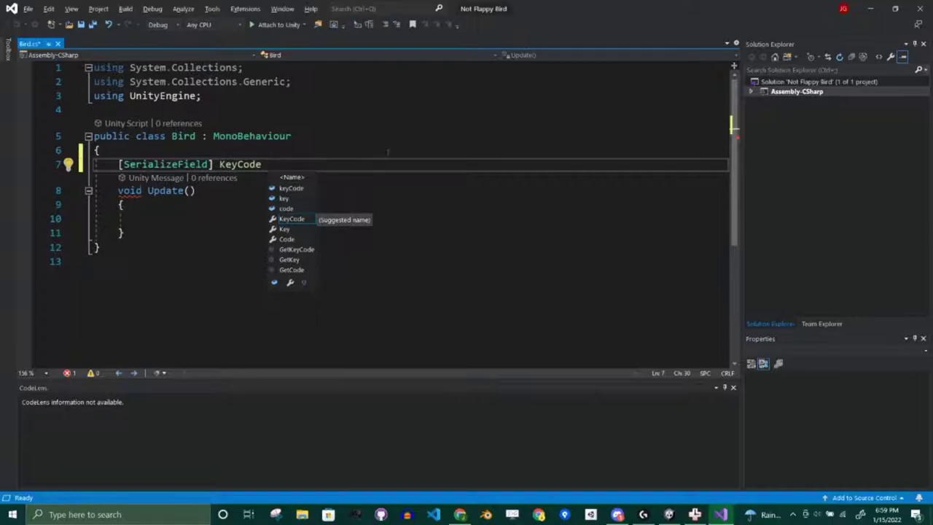
{"action": "type", "text": "jump"}
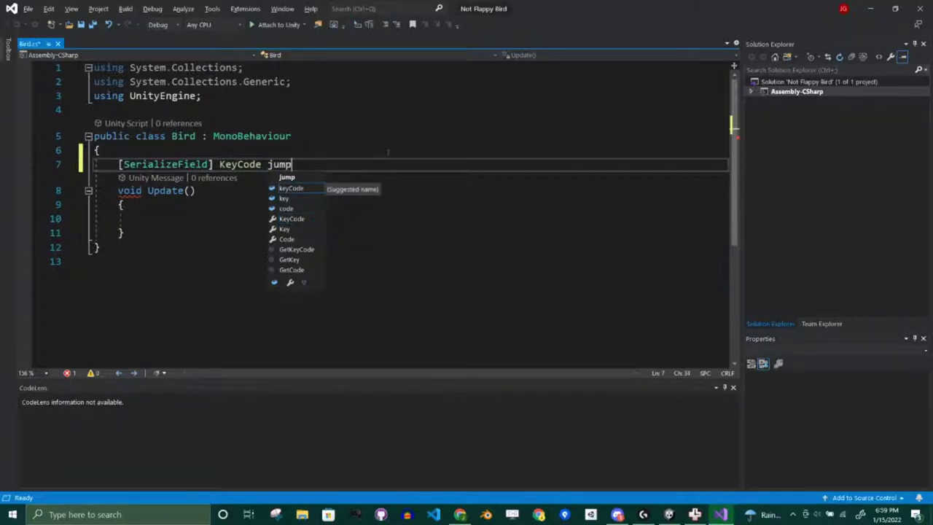
{"action": "type", "text": "Button;"}
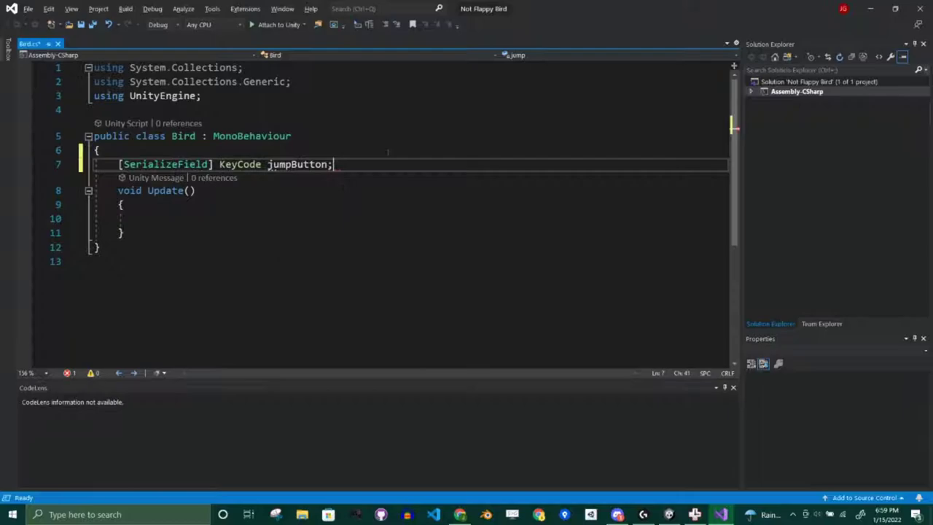
{"action": "key", "text": "Return"}
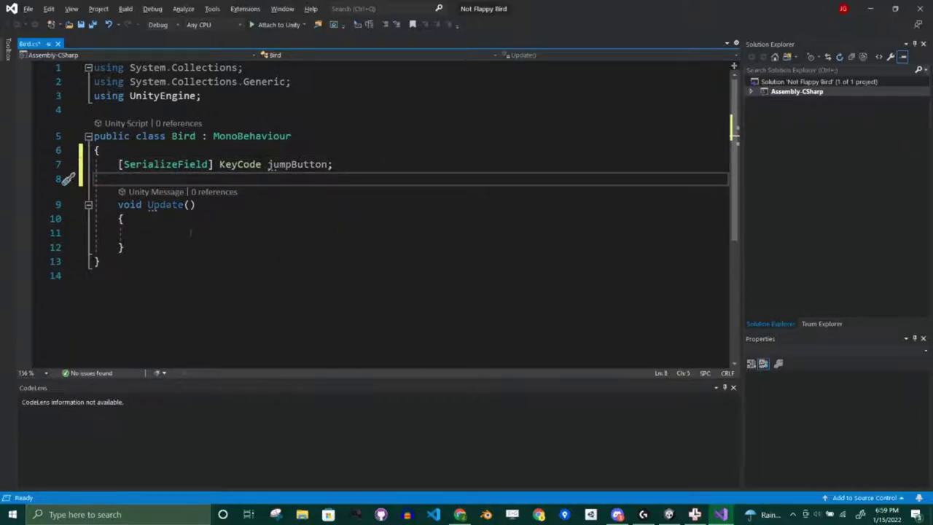
Write the comments '// If the jump button is pressed' and '// Then jump' inside Update
{"action": "key", "text": "Down"}
{"action": "key", "text": "Down"}
{"action": "key", "text": "Down"}
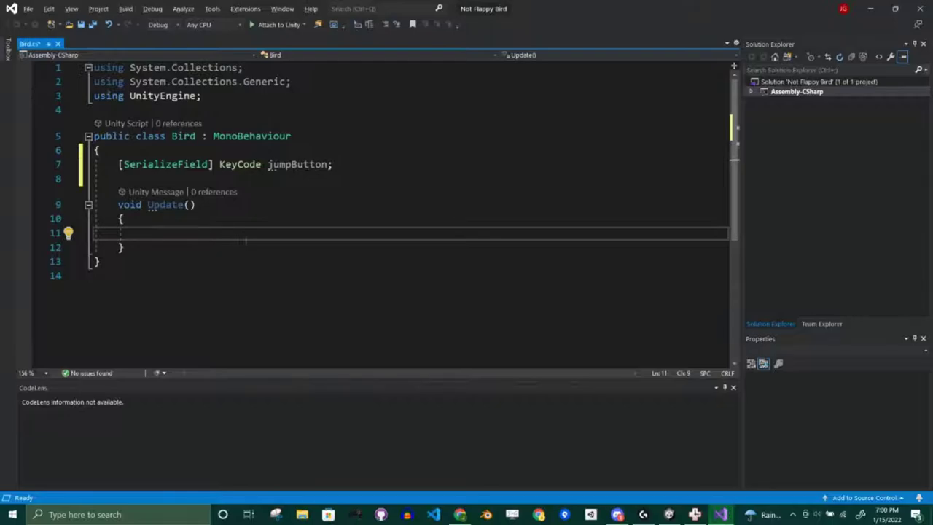
{"action": "type", "text": "// If jum"}
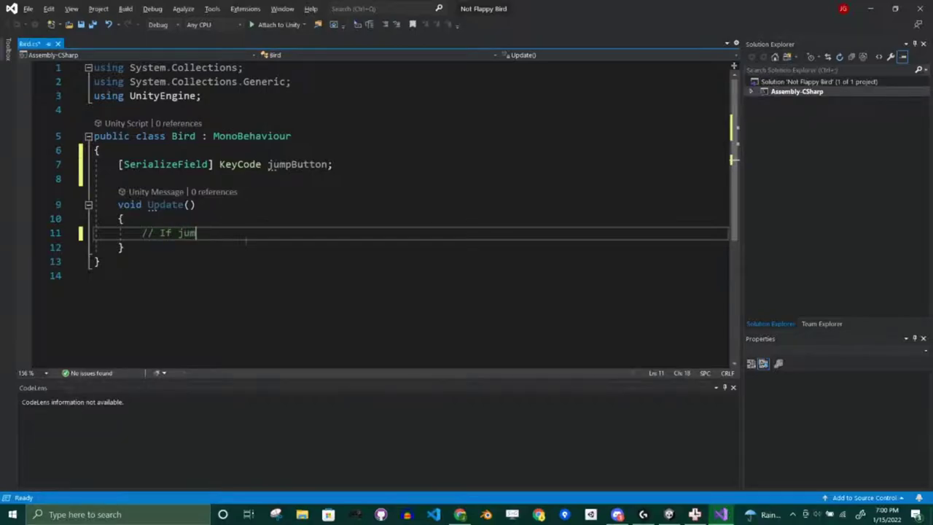
{"action": "key", "text": "BackSpace"}
{"action": "key", "text": "BackSpace"}
{"action": "key", "text": "BackSpace"}
{"action": "type", "text": "the jump button is pre"}
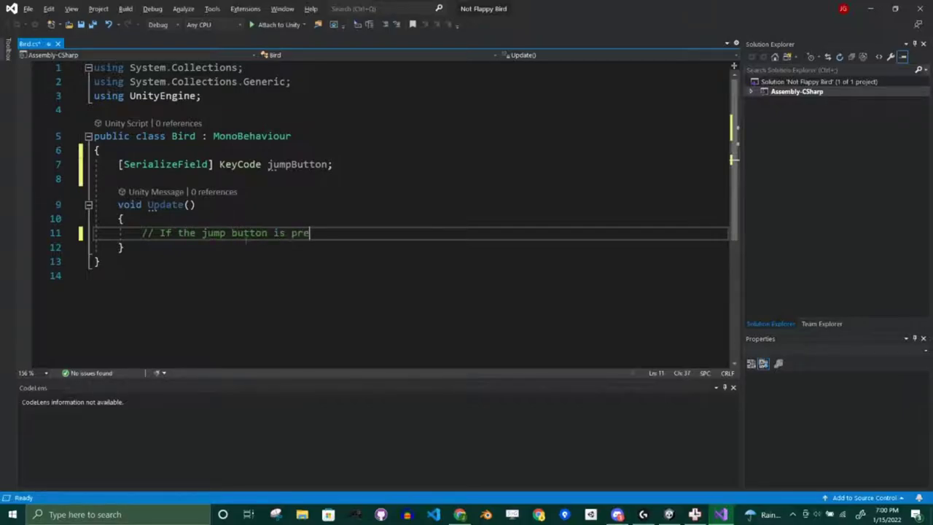
{"action": "type", "text": "ssed"}
{"action": "key", "text": "Return"}
{"action": "type", "text": "/"}
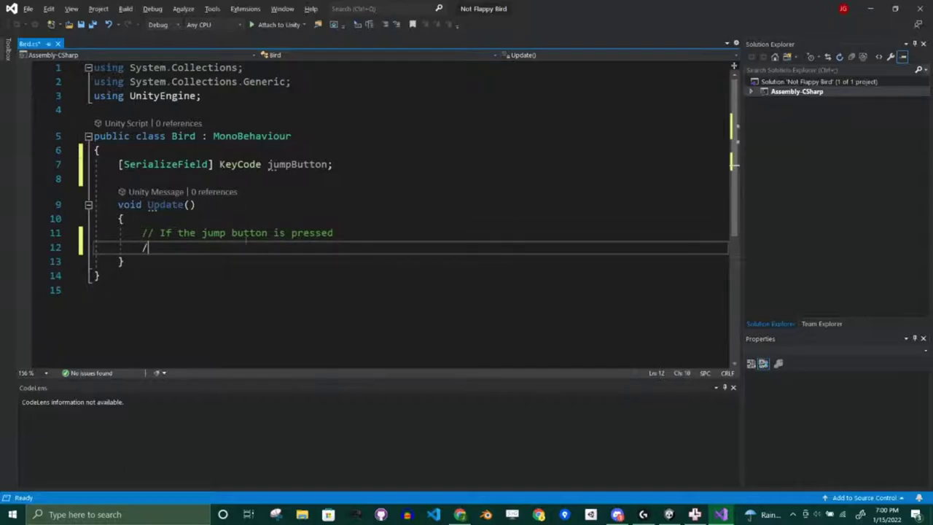
{"action": "type", "text": "/   Then jump"}
{"action": "key", "text": "BackSpace"}
{"action": "key", "text": "BackSpace"}
{"action": "type", "text": "mp"}
{"action": "key", "text": "Return"}
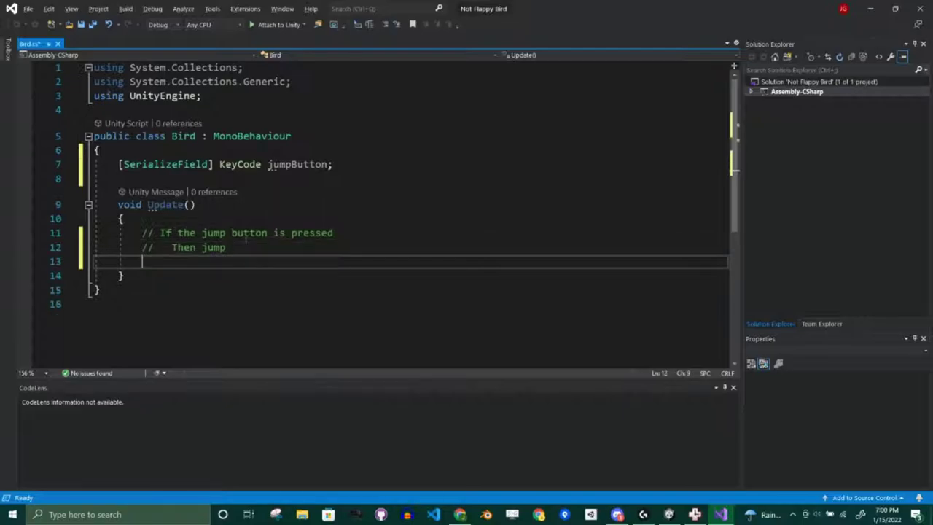
{"action": "key", "text": "Return"}
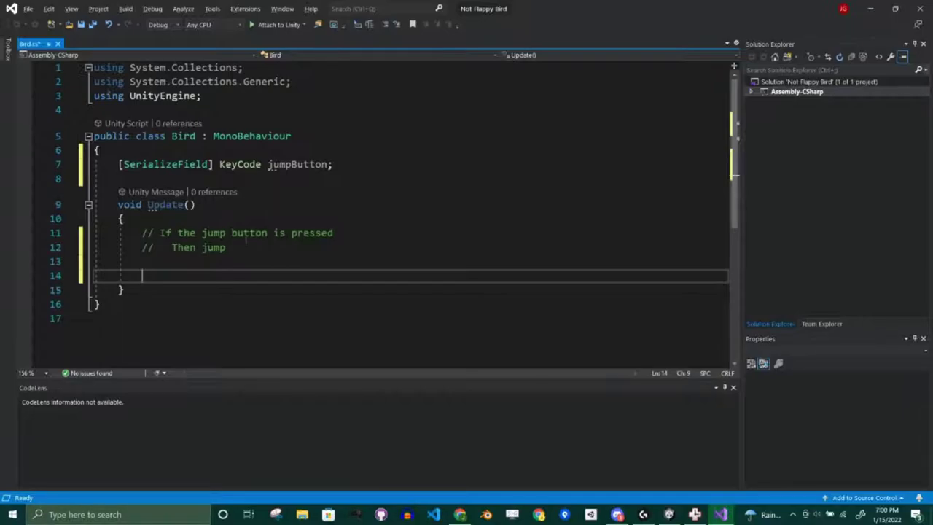
Start an if(Input. condition, compare the GetKey variants, and remove the misspelled getkey
{"action": "type", "text": "if"}
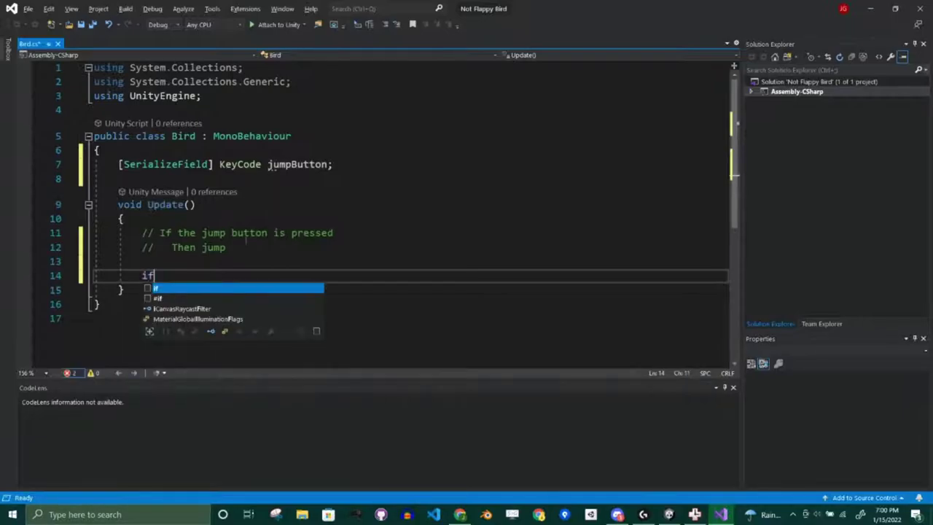
{"action": "type", "text": "("}
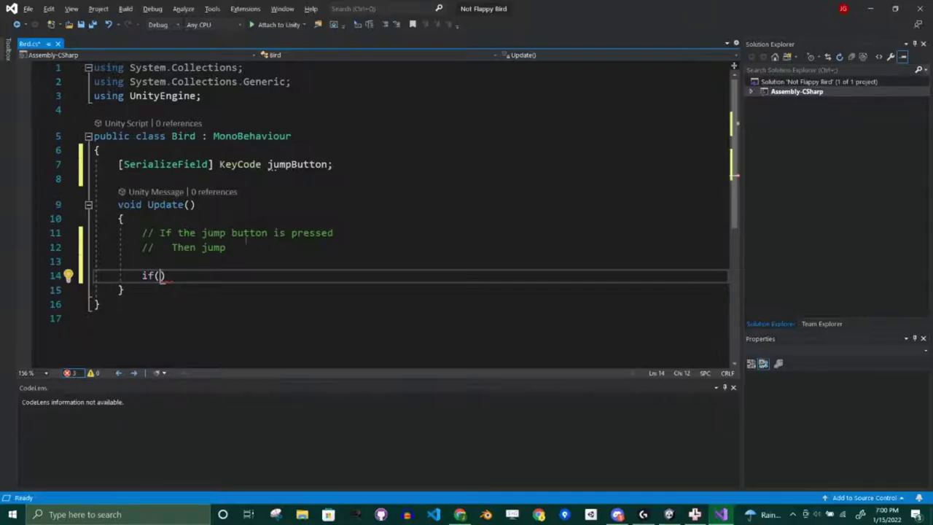
{"action": "type", "text": "Inp"}
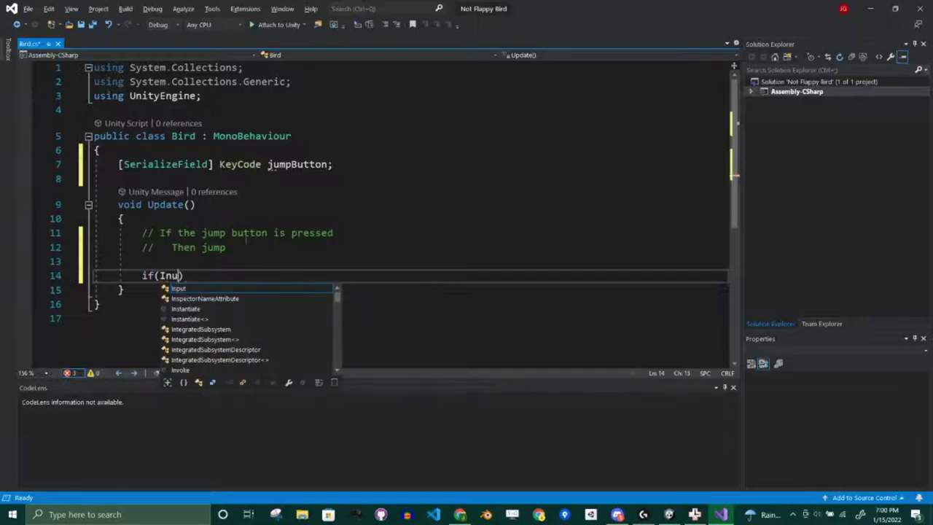
{"action": "key", "text": "BackSpace"}
{"action": "key", "text": "Tab"}
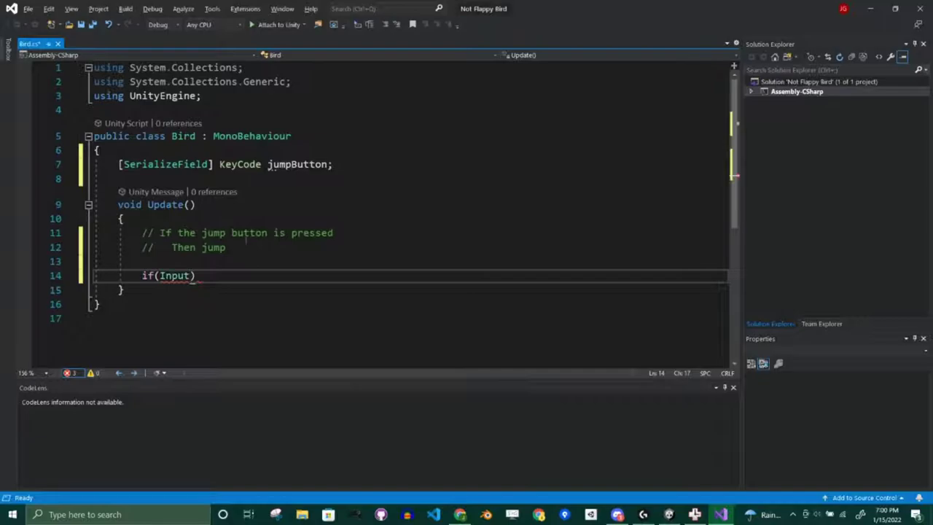
{"action": "type", "text": ".get"}
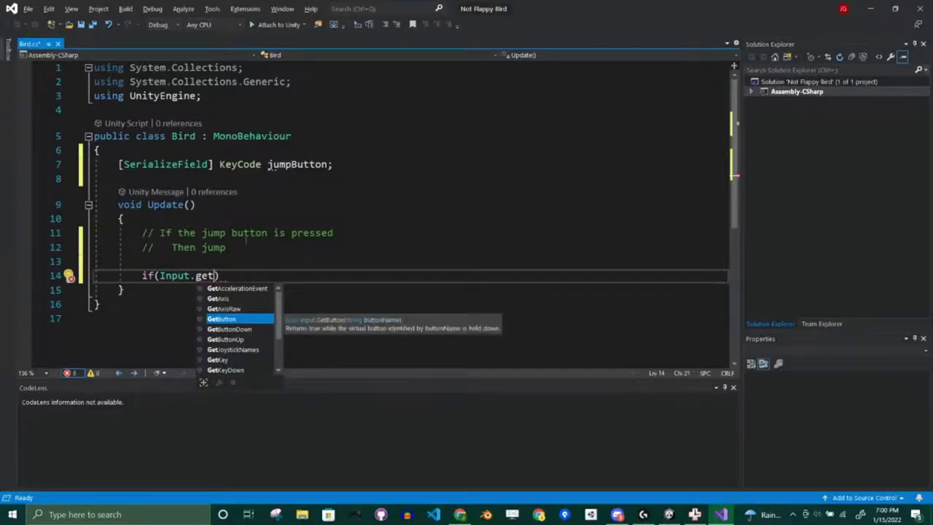
{"action": "type", "text": "key"}
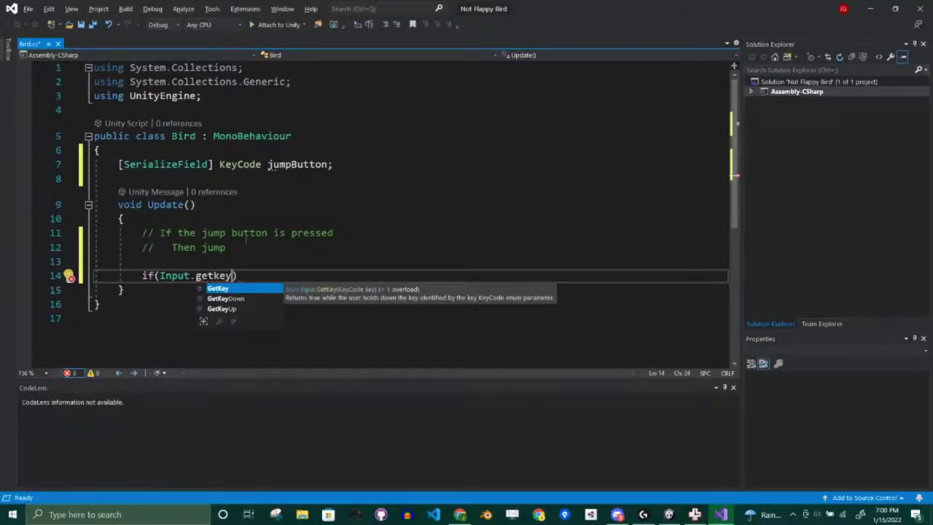
{"action": "key", "text": "Down"}
{"action": "key", "text": "Down"}
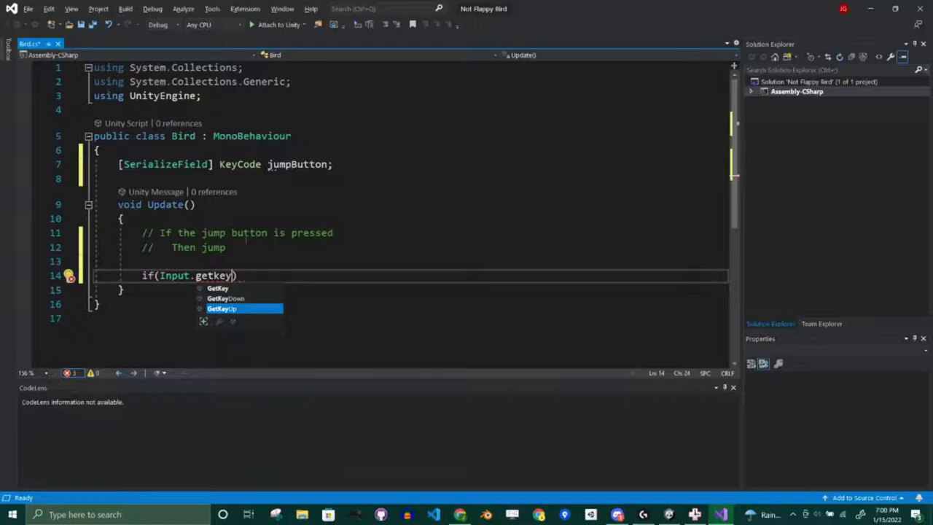
{"action": "key", "text": "Up"}
{"action": "key", "text": "Up"}
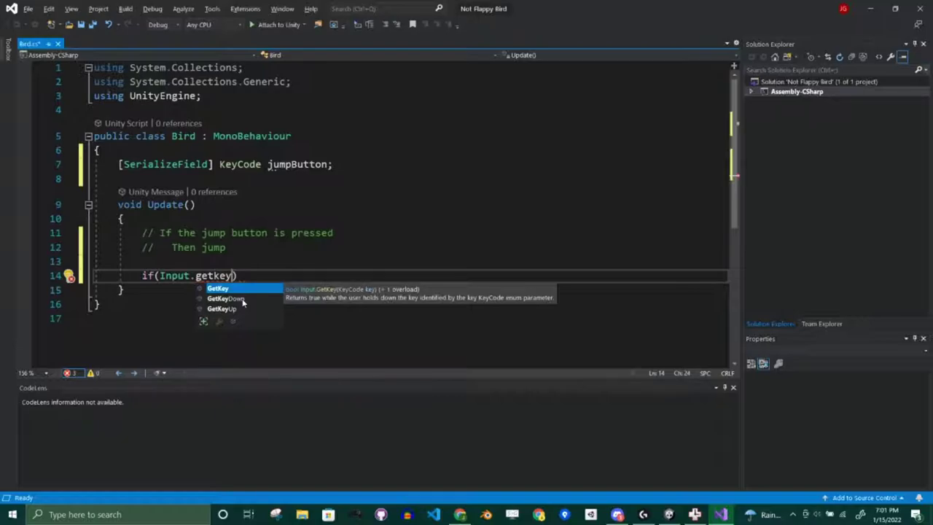
{"action": "key", "text": "Escape"}
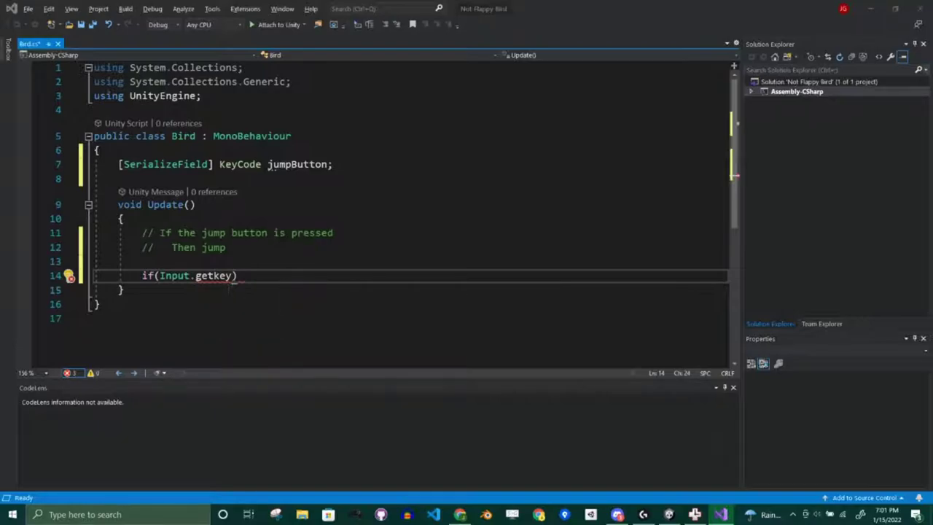
{"action": "mouse_move", "coordinate": [230, 284]}
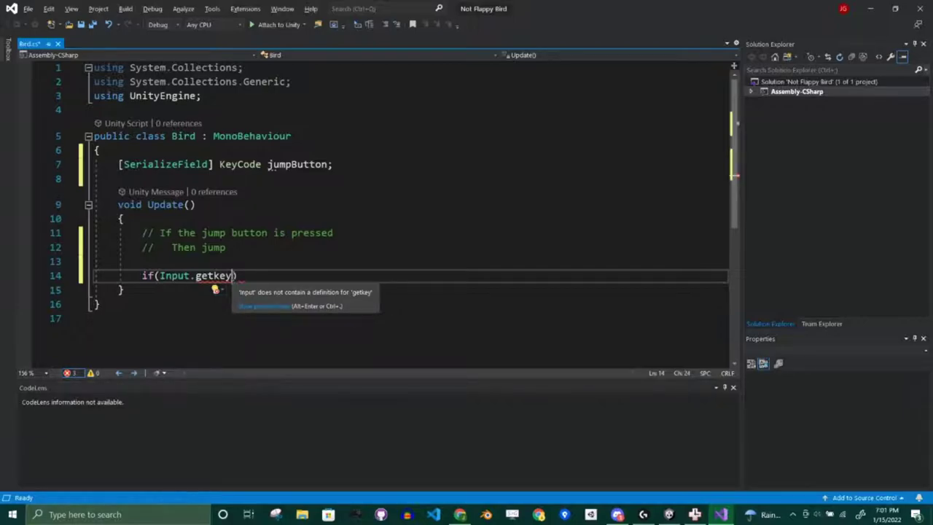
{"action": "key", "text": "BackSpace"}
{"action": "key", "text": "BackSpace"}
{"action": "key", "text": "BackSpace"}
{"action": "key", "text": "BackSpace"}
{"action": "key", "text": "BackSpace"}
{"action": "key", "text": "BackSpace"}
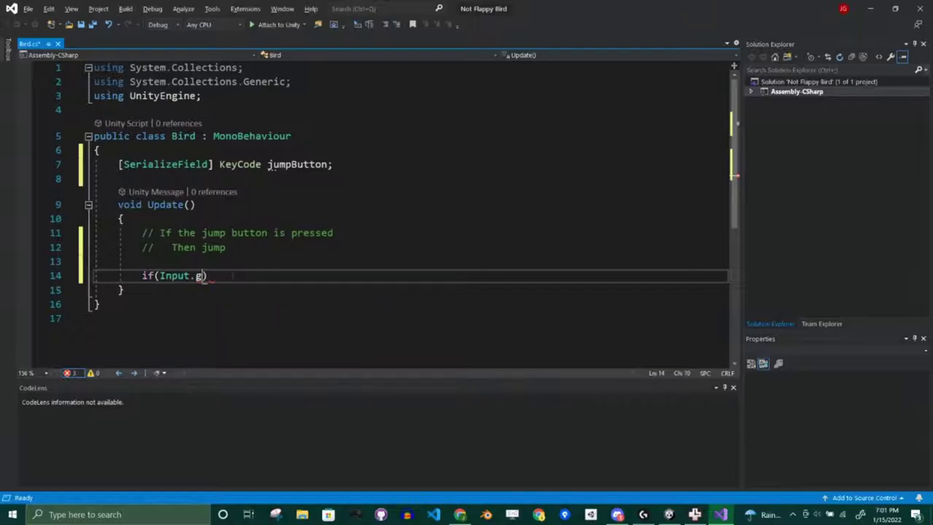
Complete the condition as Input.GetButtonDown(jumpButton) and add braces for the if body
{"action": "type", "text": "Get"}
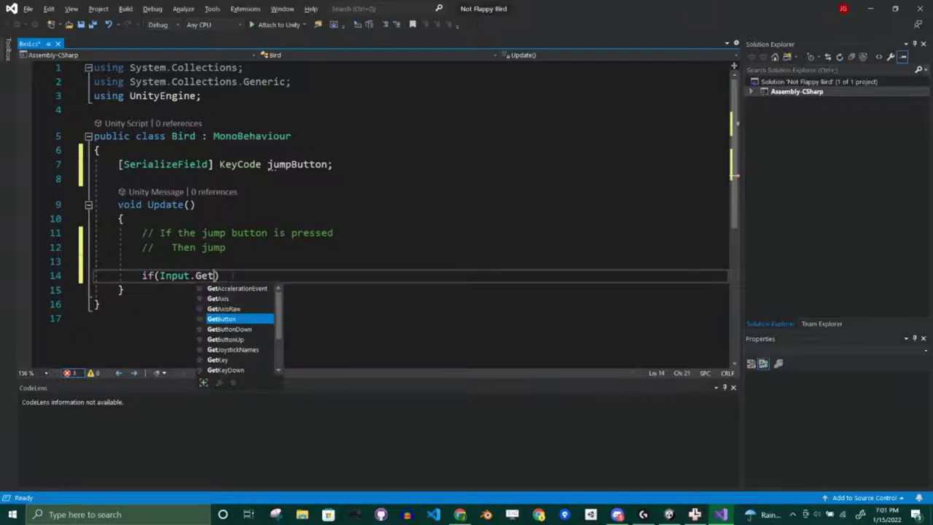
{"action": "key", "text": "Down"}
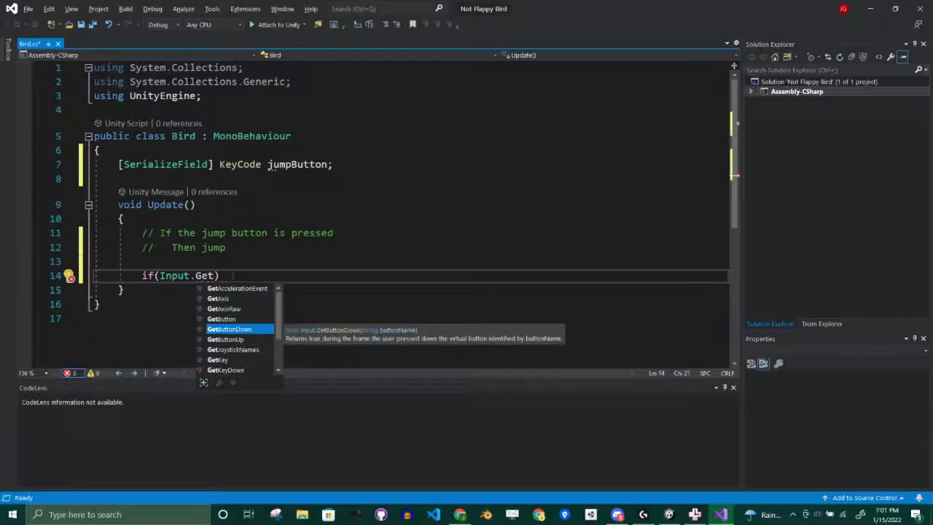
{"action": "key", "text": "Tab"}
{"action": "type", "text": "("}
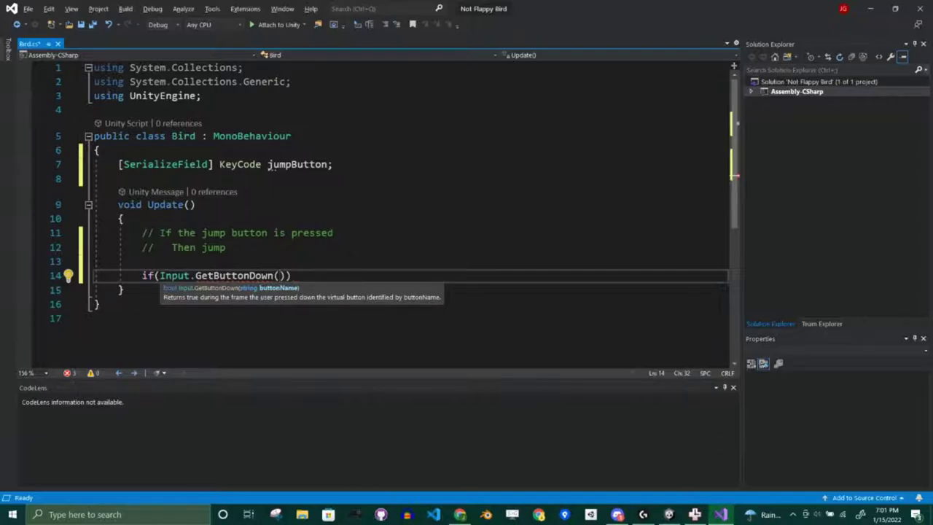
{"action": "type", "text": "jump"}
{"action": "key", "text": "Tab"}
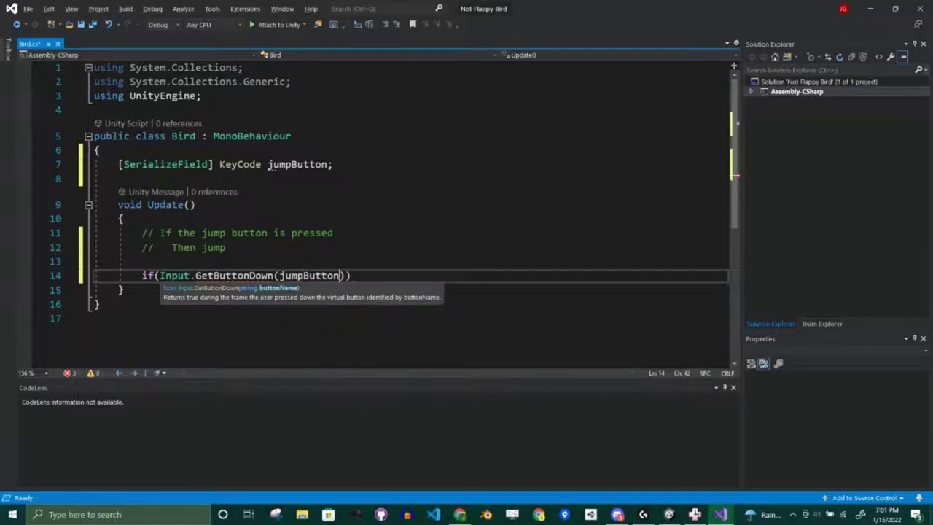
{"action": "left_click", "coordinate": [420, 273]}
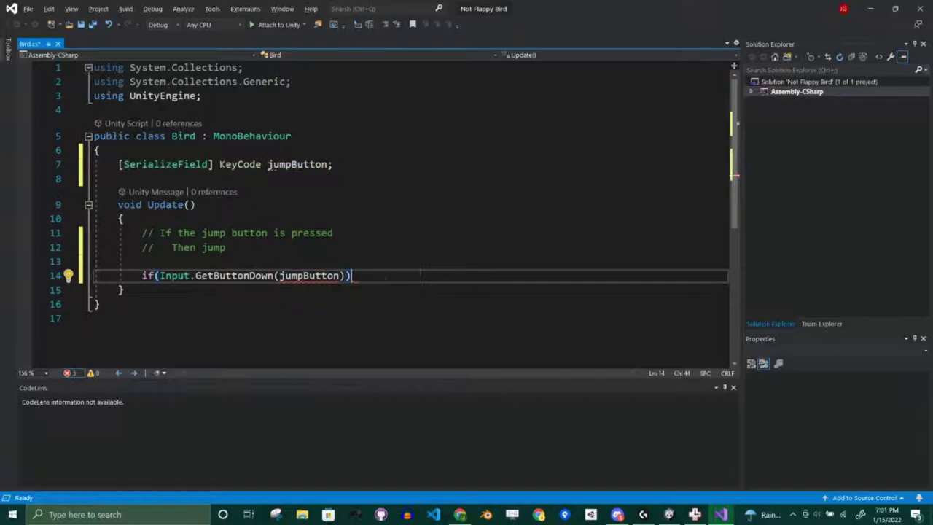
{"action": "mouse_move", "coordinate": [312, 276]}
{"action": "type", "text": "{"}
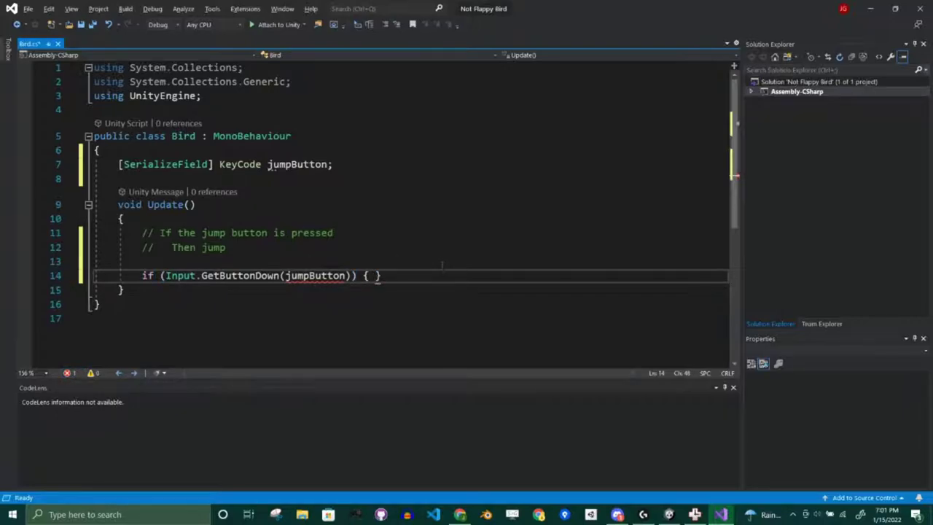
{"action": "key", "text": "Return"}
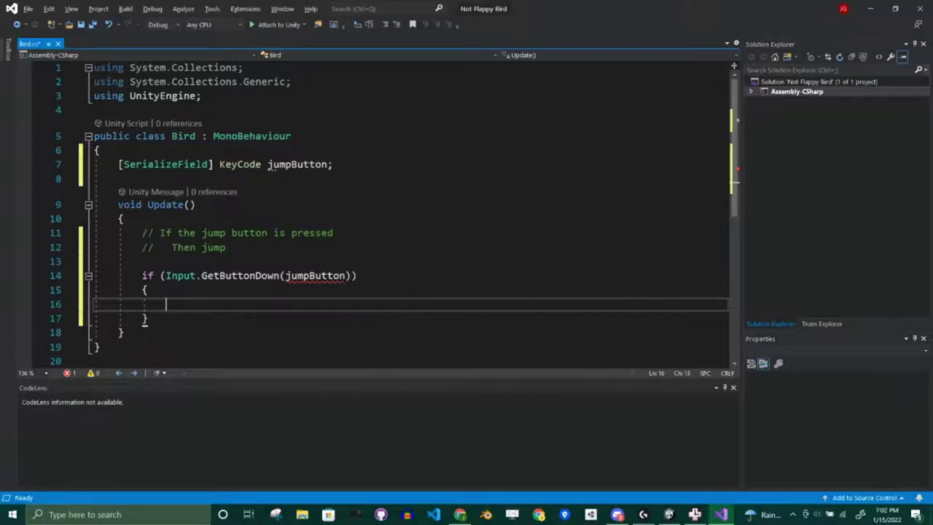
Replace GetButtonDown with GetKeyDown in the if condition
{"action": "double_click", "coordinate": [219, 276]}
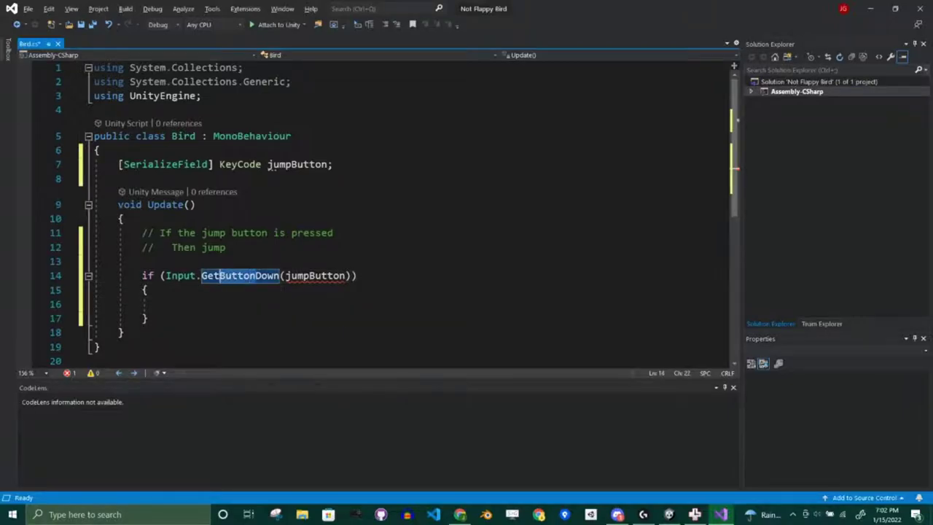
{"action": "type", "text": "GetKeyDown"}
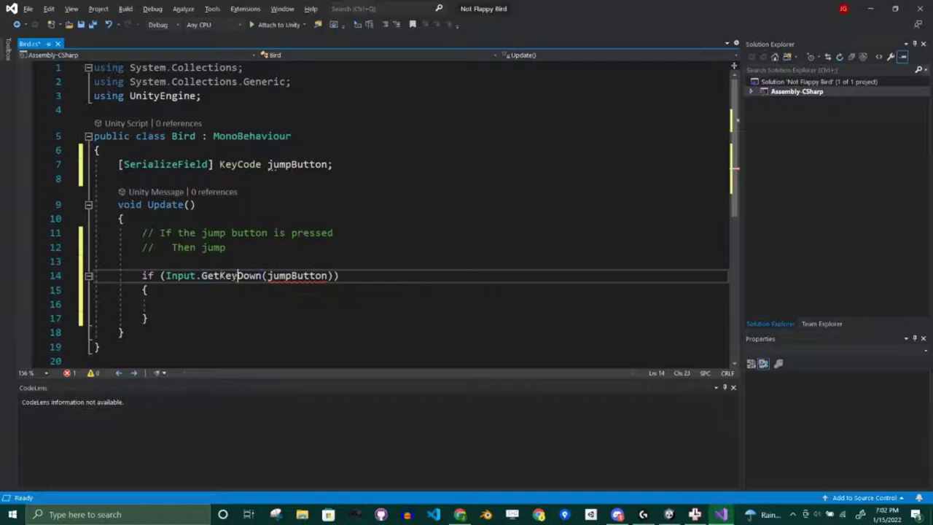
{"action": "key", "text": "Down"}
{"action": "key", "text": "Down"}
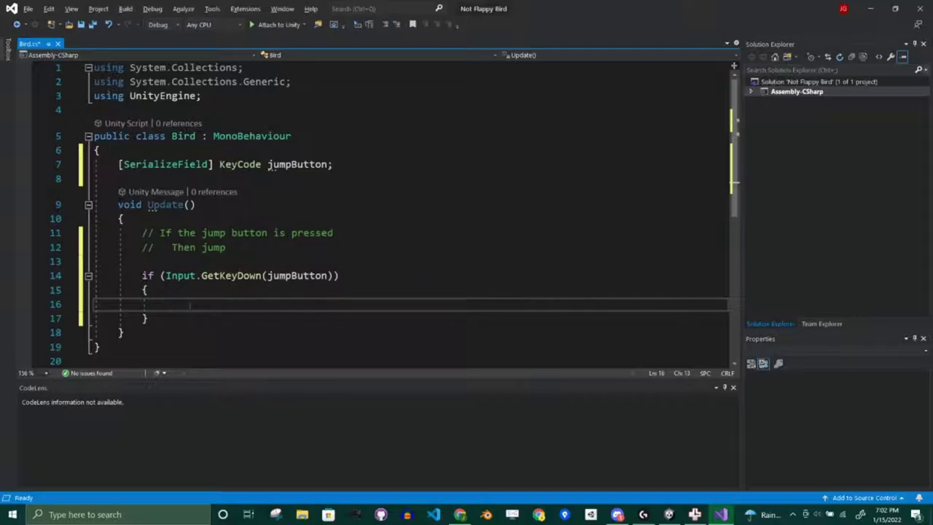
{"action": "scroll", "coordinate": [197, 300], "scroll_direction": "down", "scroll_amount": 2}
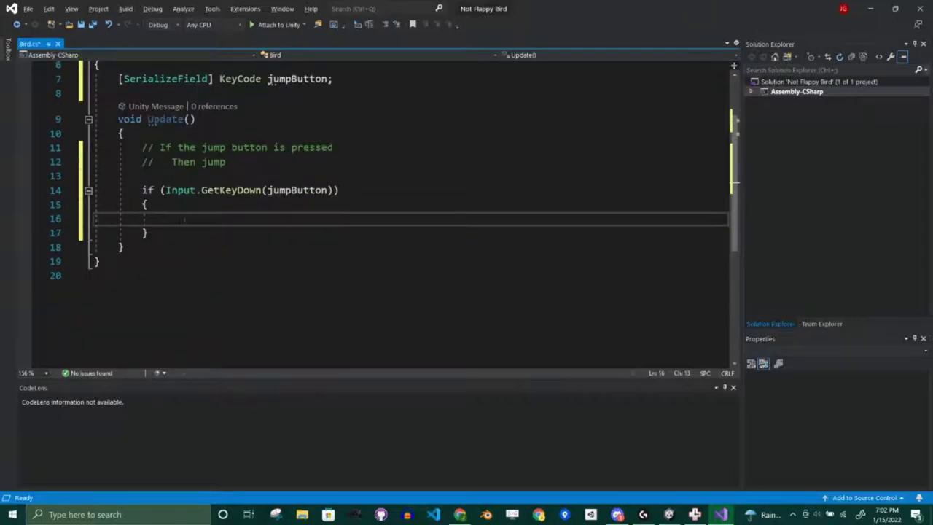
{"action": "key", "text": "Down"}
{"action": "key", "text": "Down"}
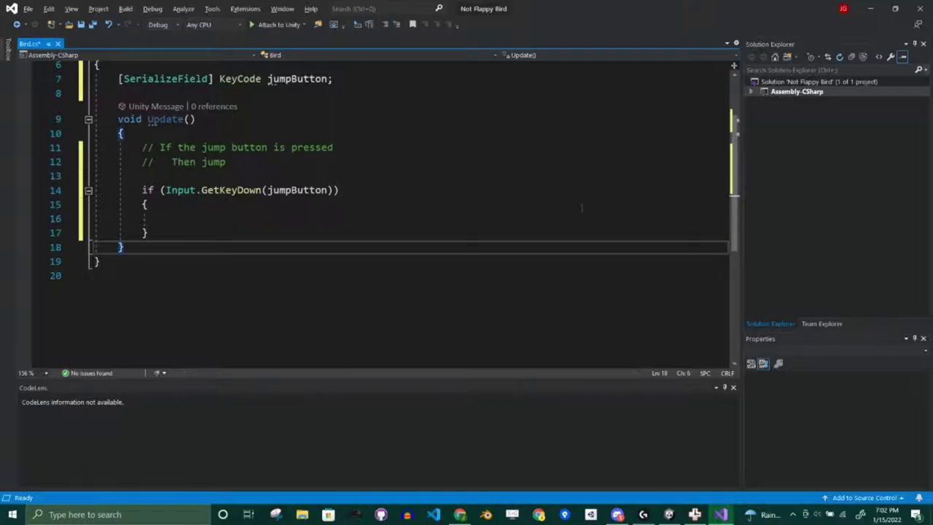
Define an empty 'void Jump()' method below Update
{"action": "key", "text": "Return"}
{"action": "key", "text": "Return"}
{"action": "type", "text": "void"}
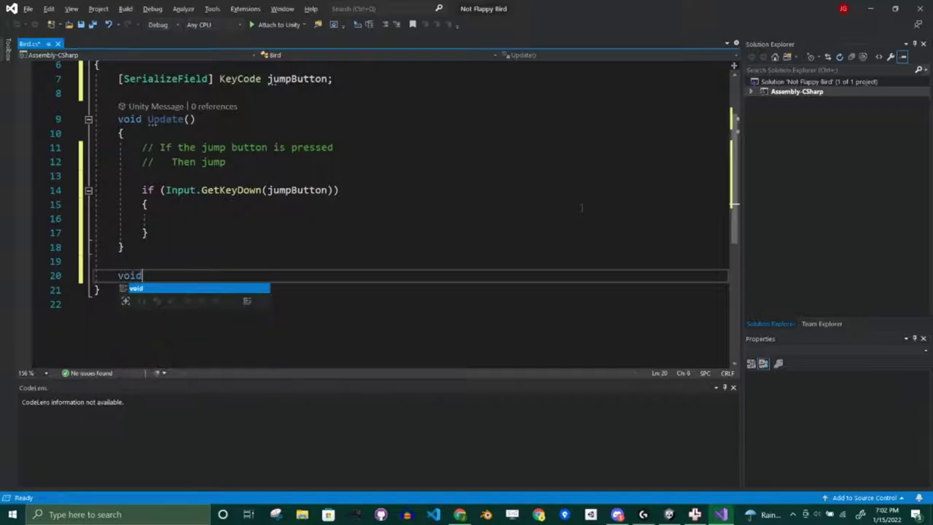
{"action": "type", "text": " Jump"}
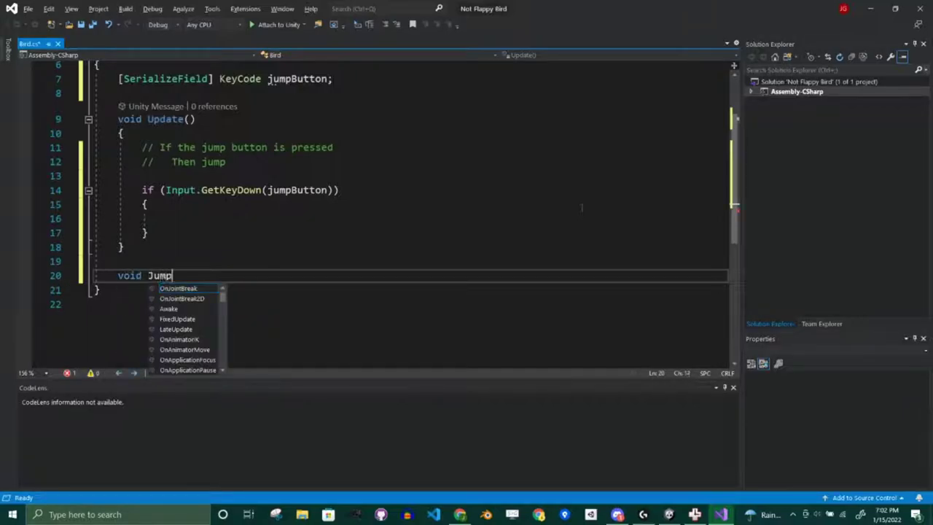
{"action": "type", "text": "() {"}
{"action": "key", "text": "Return"}
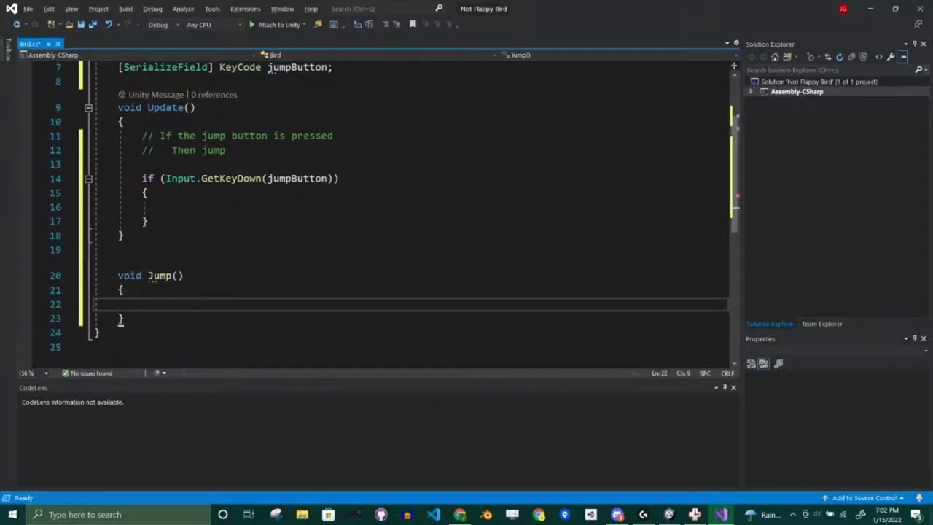
Call 'Jump();' inside the GetKeyDown if block
{"action": "left_click", "coordinate": [212, 206]}
{"action": "type", "text": "J"}
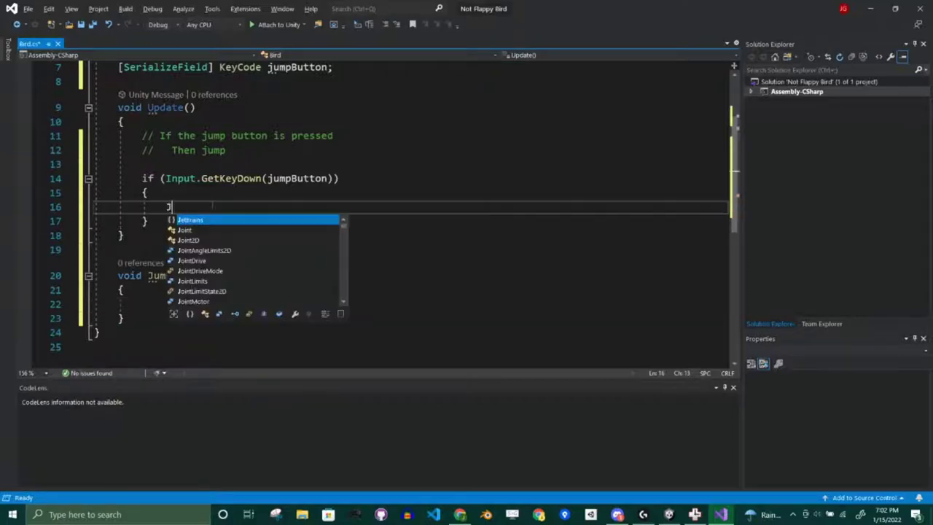
{"action": "type", "text": "ump();"}
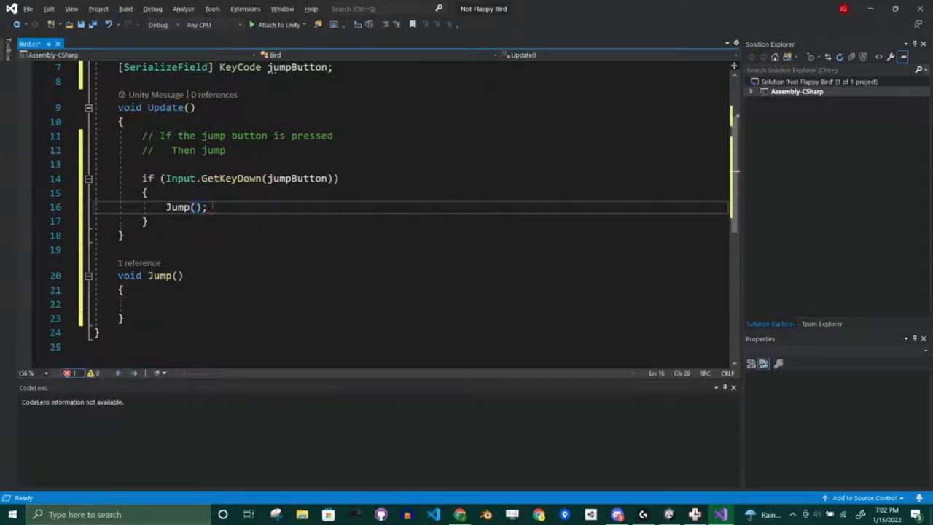
{"action": "double_click", "coordinate": [230, 178]}
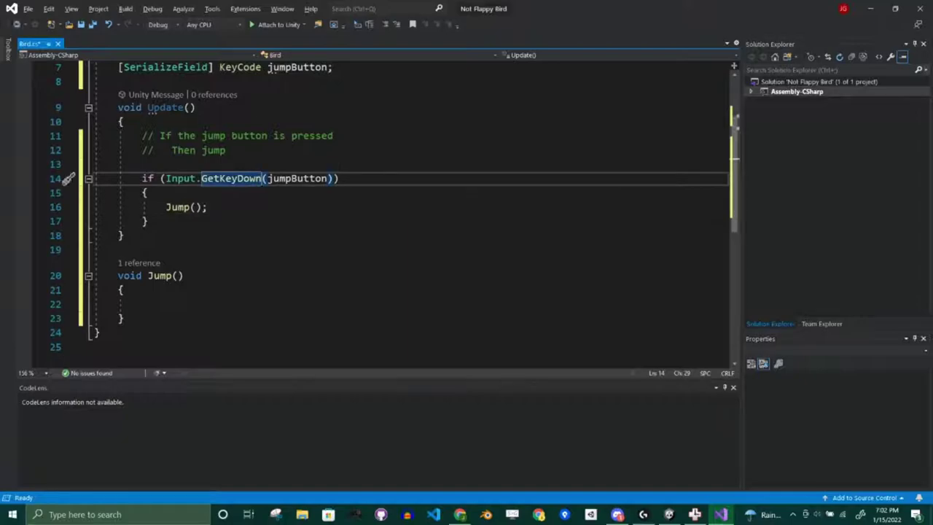
{"action": "left_click", "coordinate": [210, 206]}
{"action": "left_click", "coordinate": [218, 303]}
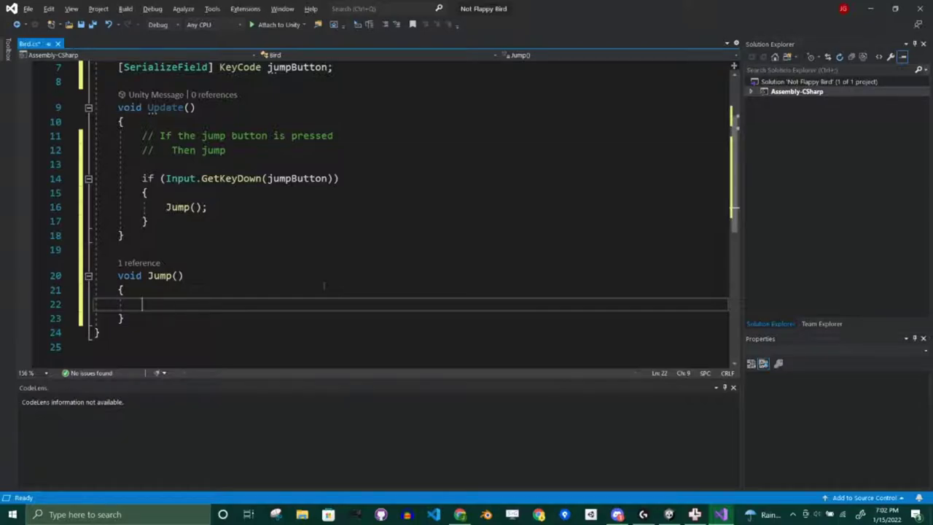
Add Debug.Log("Jump"); inside Jump() and save Bird.cs
{"action": "type", "text": "De"}
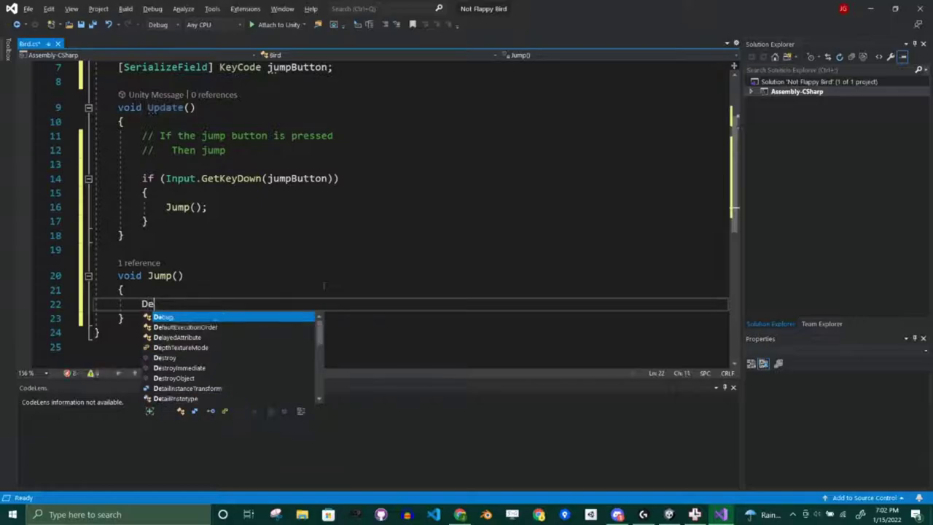
{"action": "type", "text": "bug."}
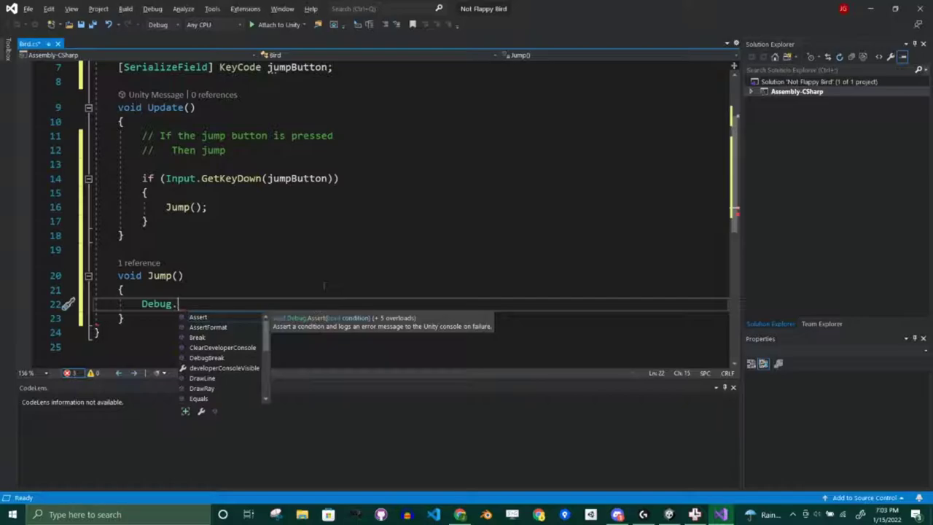
{"action": "type", "text": "Log("}
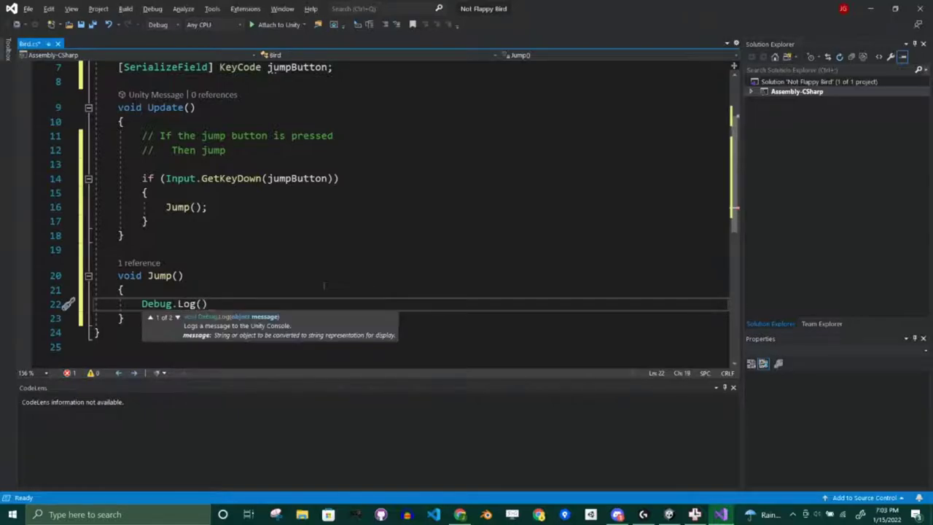
{"action": "type", "text": "\""}
{"action": "type", "text": "Jump\");"}
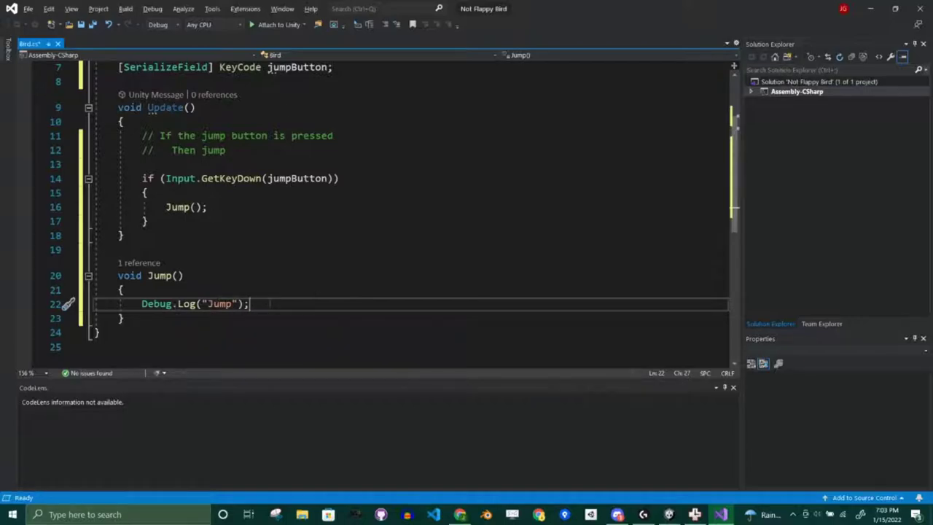
{"action": "key", "text": "Up"}
{"action": "key", "text": "Up"}
{"action": "key", "text": "Up"}
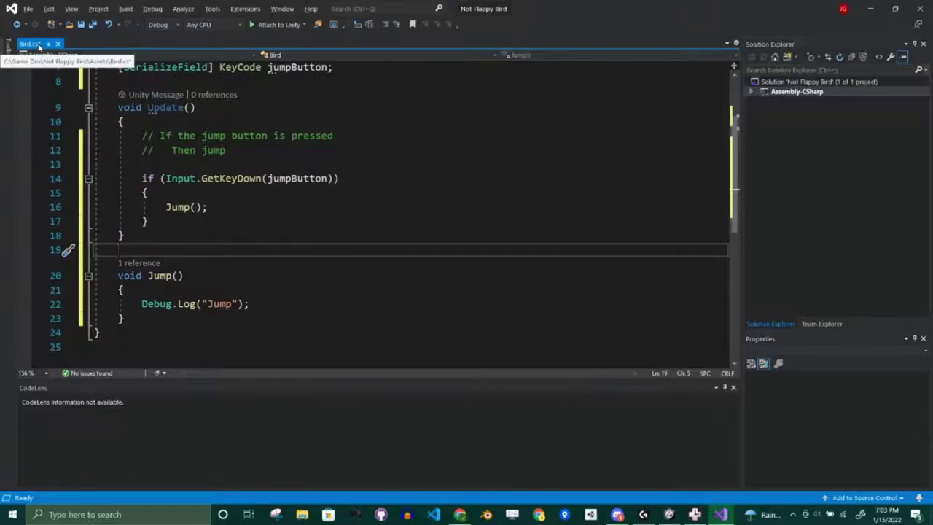
{"action": "left_click", "coordinate": [149, 193]}
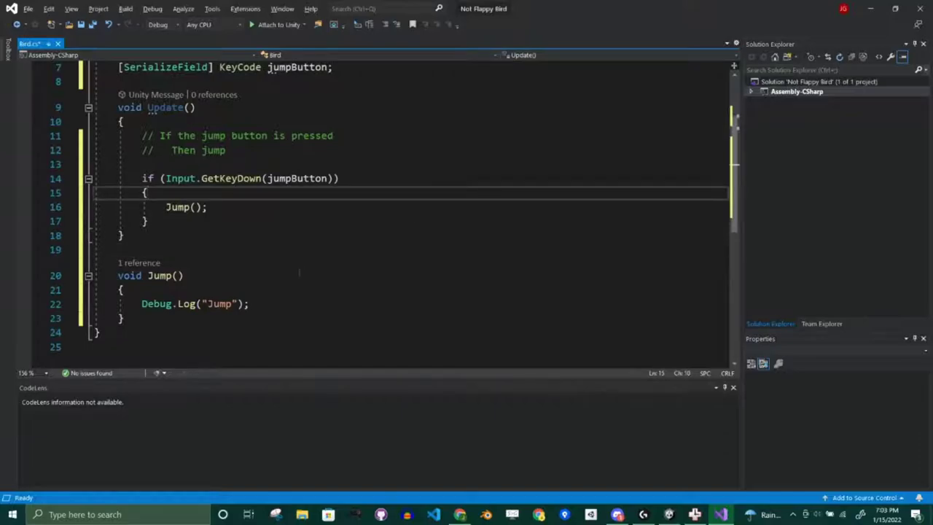
{"action": "key", "text": "ctrl+s"}
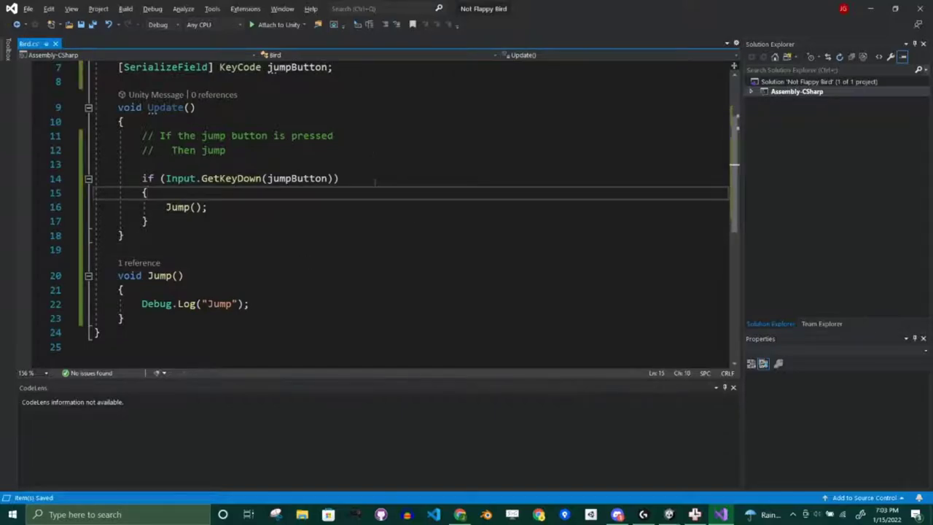
{"action": "key", "text": "alt+Tab"}
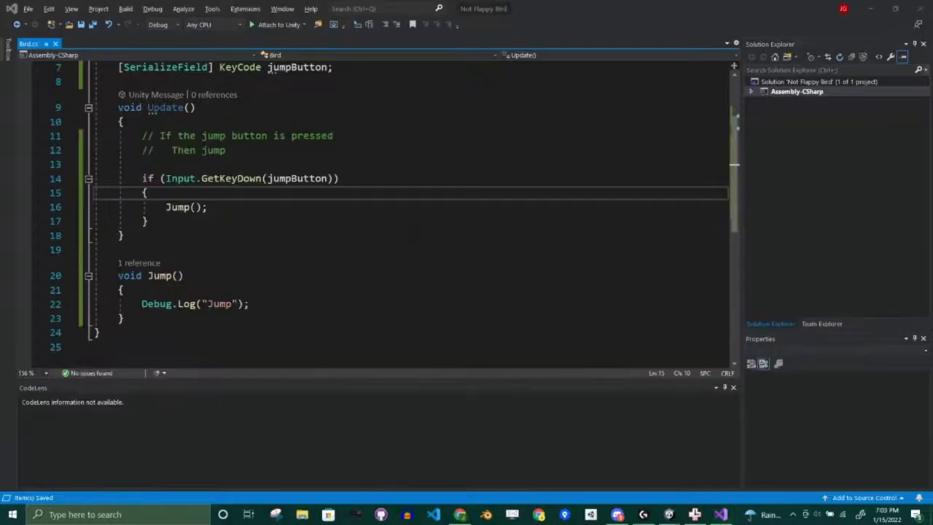
Attach the Bird script to the Chicken and remove the duplicate Bird (Script) component
{"action": "left_click", "coordinate": [668, 514]}
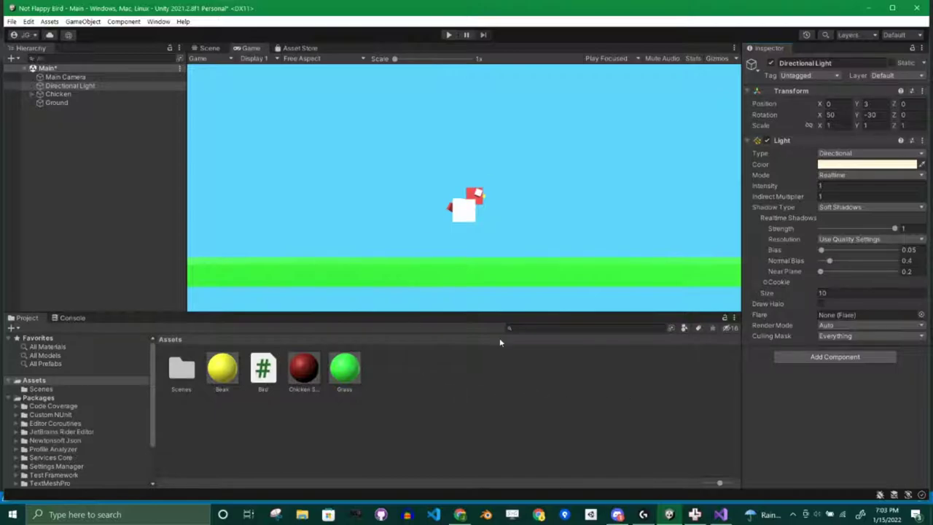
{"action": "left_click", "coordinate": [57, 95]}
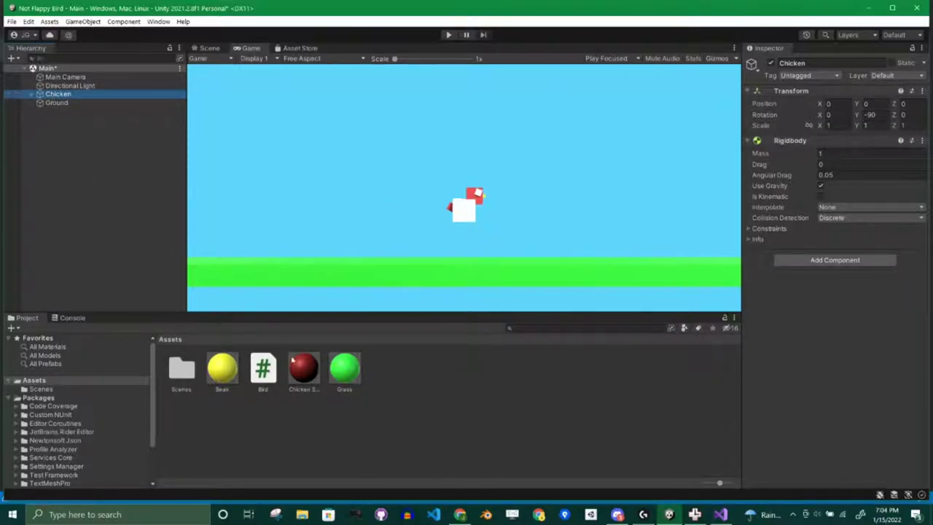
{"action": "left_click", "coordinate": [264, 372]}
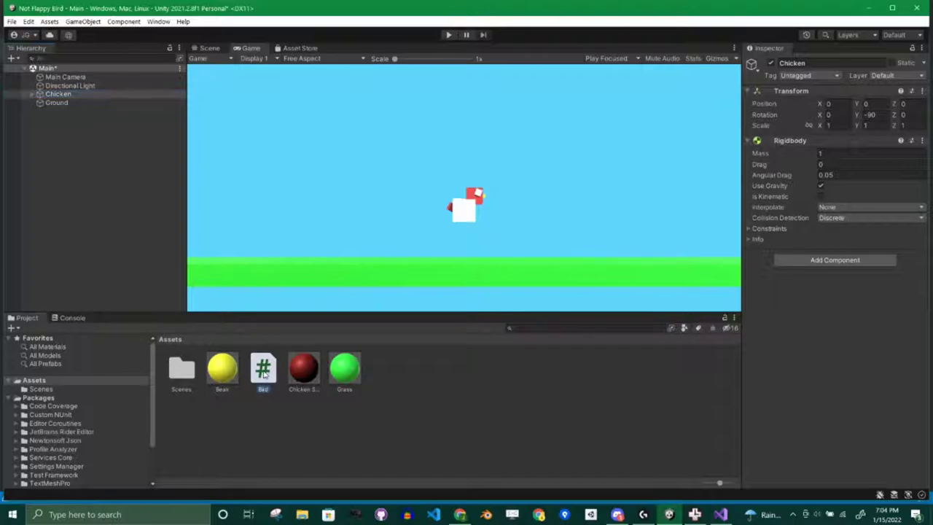
{"action": "left_click_drag", "start_coordinate": [264, 372], "coordinate": [844, 346]}
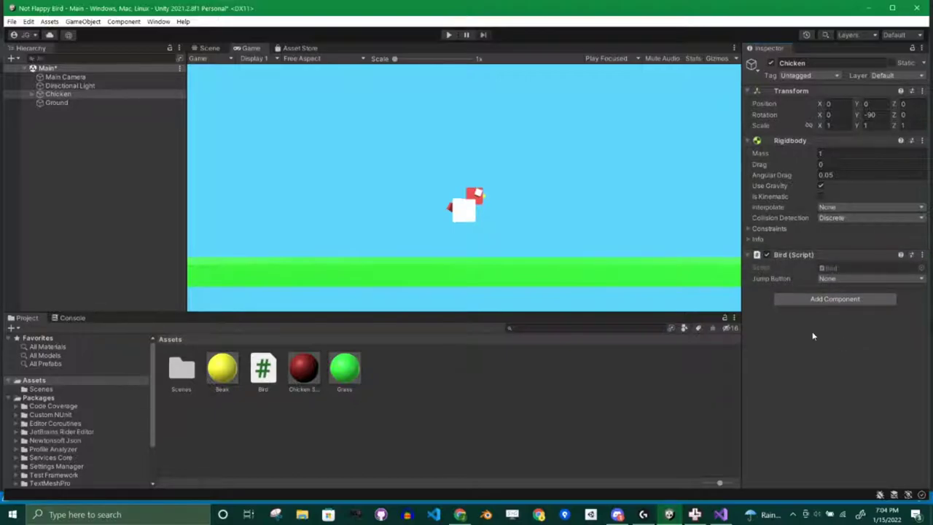
{"action": "left_click", "coordinate": [826, 300]}
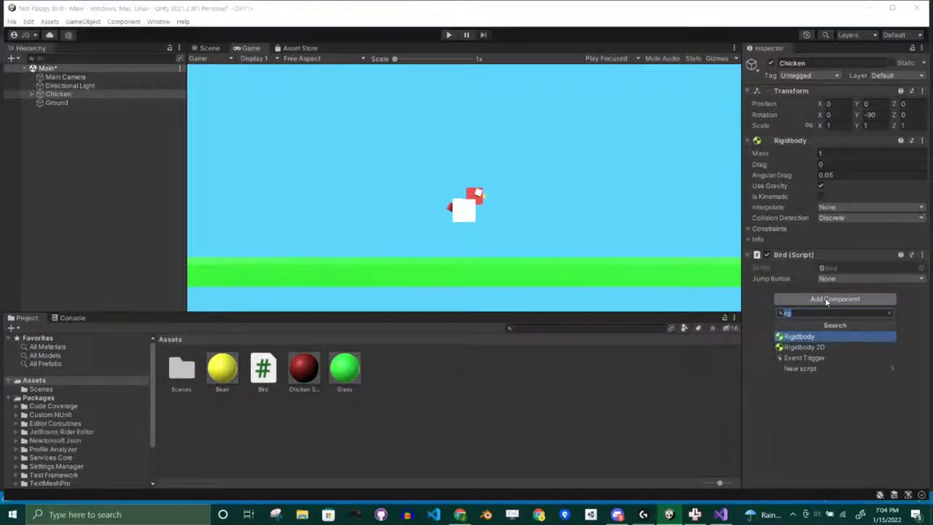
{"action": "type", "text": "bird"}
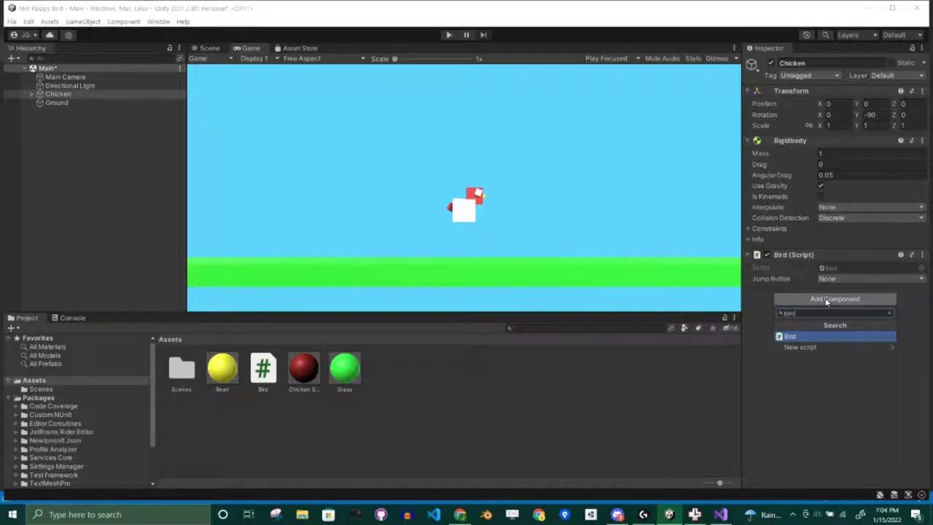
{"action": "left_click", "coordinate": [811, 340]}
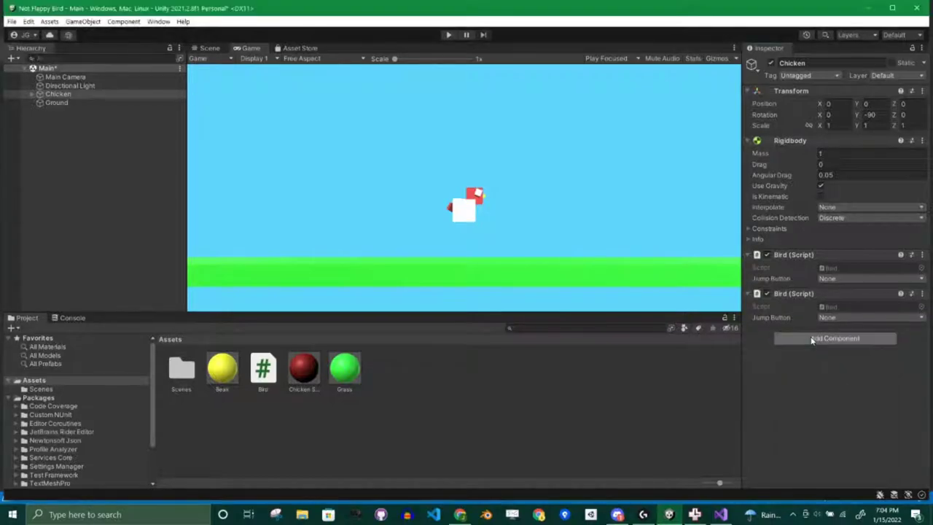
{"action": "left_click", "coordinate": [922, 293]}
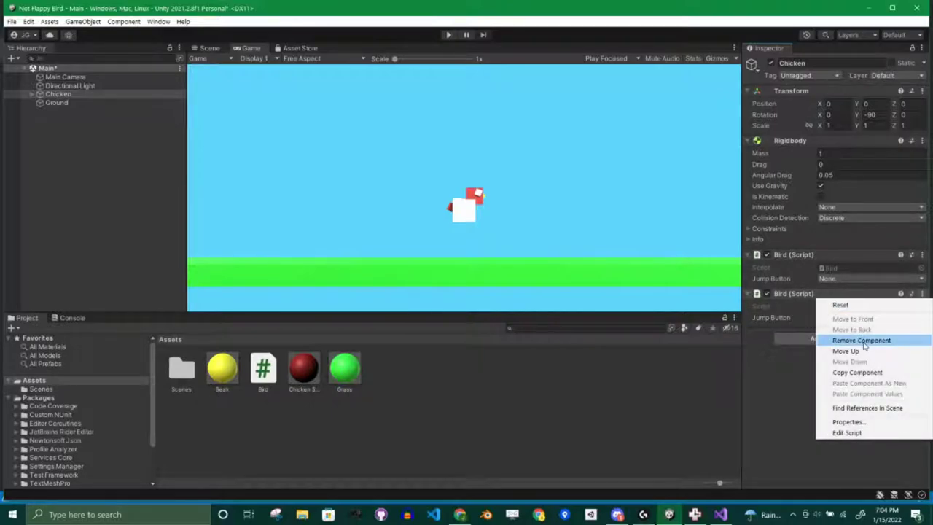
{"action": "left_click", "coordinate": [863, 340]}
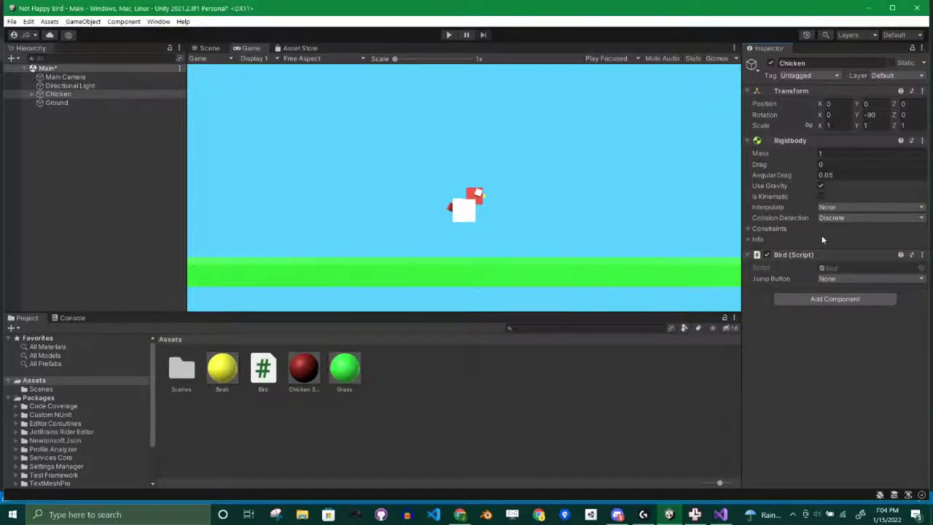
Set the Bird script's Jump Button to Space
{"action": "left_click", "coordinate": [838, 279]}
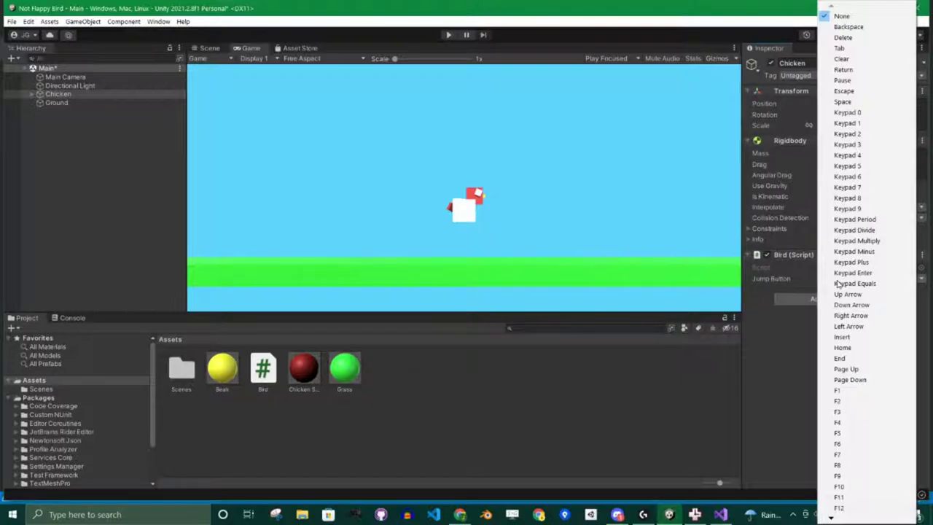
{"action": "key", "text": "s"}
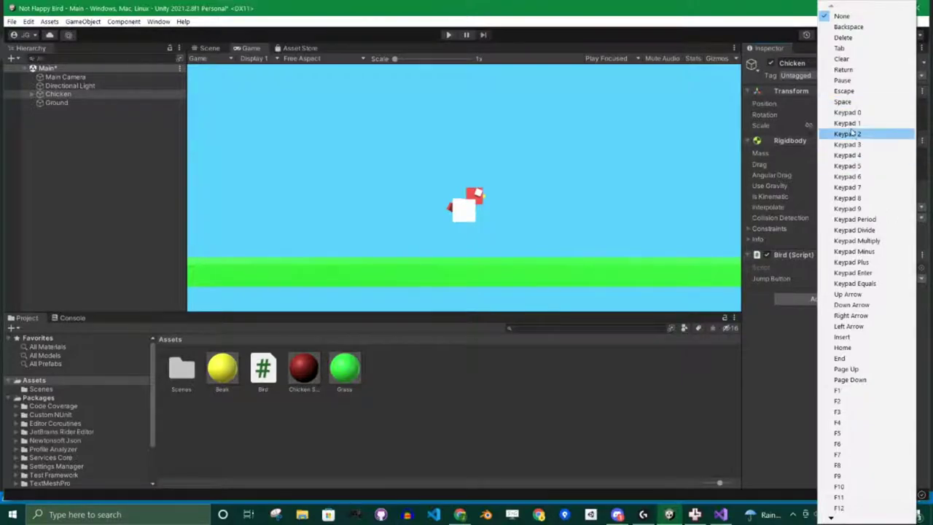
{"action": "left_click", "coordinate": [842, 102]}
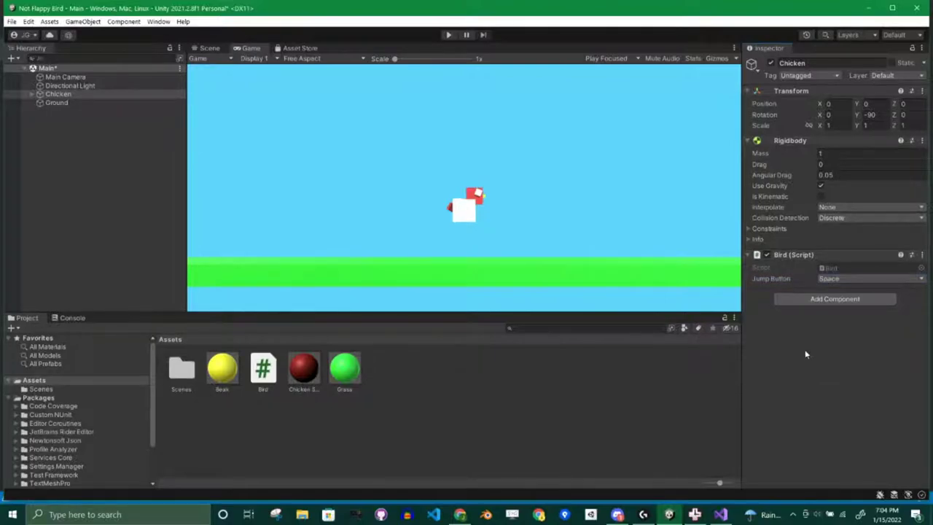
{"action": "left_click", "coordinate": [564, 415]}
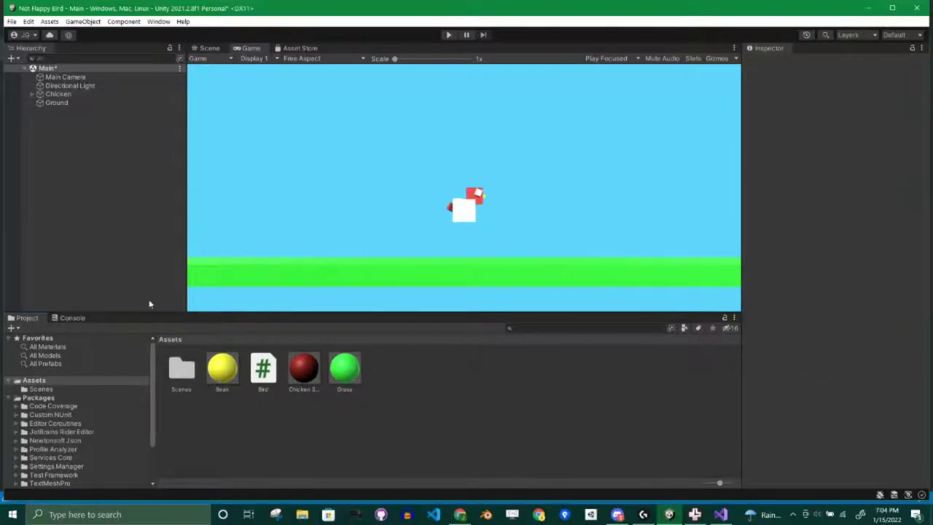
With the Console showing, run the game, trigger four jumps logging "Jump", then stop
{"action": "left_click", "coordinate": [70, 318]}
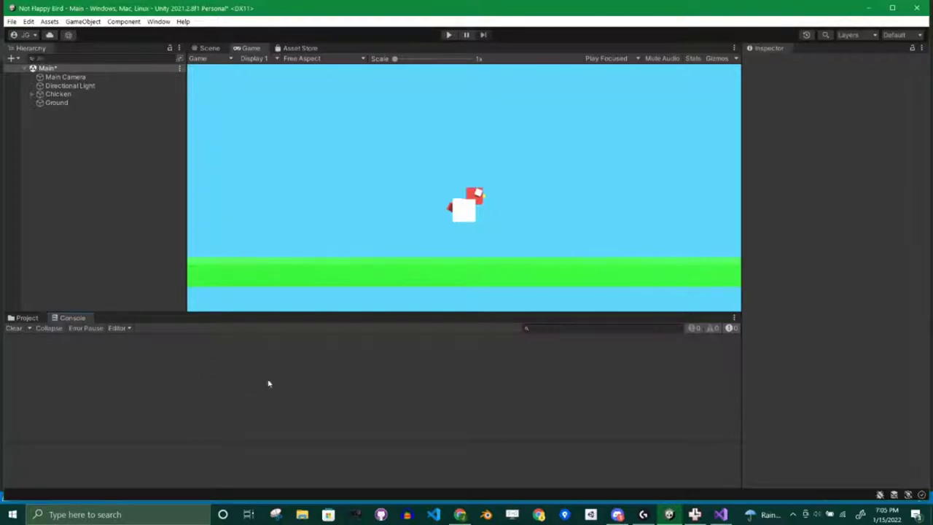
{"action": "left_click", "coordinate": [448, 35]}
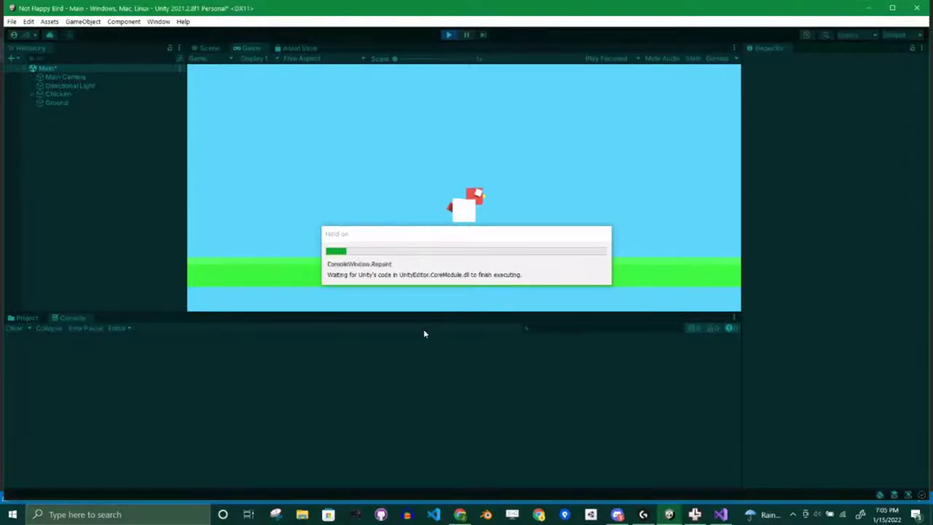
{"action": "left_click", "coordinate": [499, 198]}
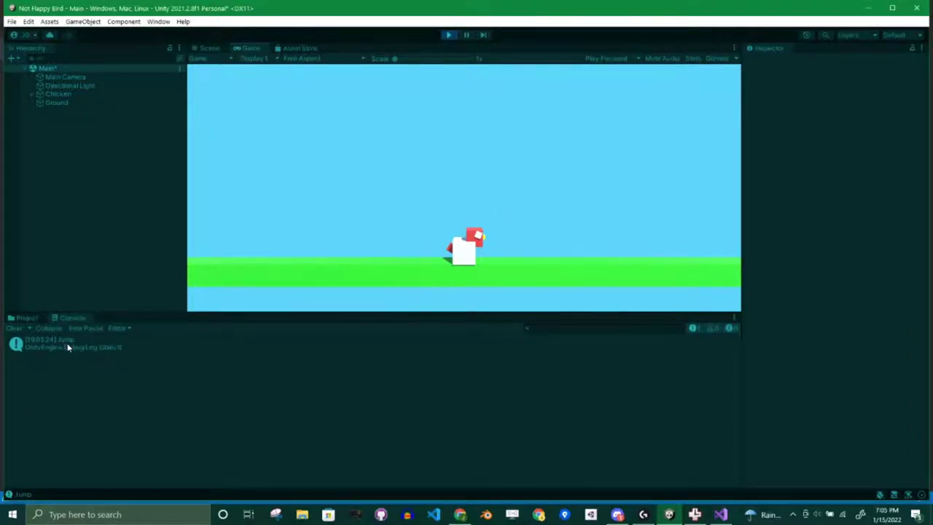
{"action": "left_click", "coordinate": [465, 170]}
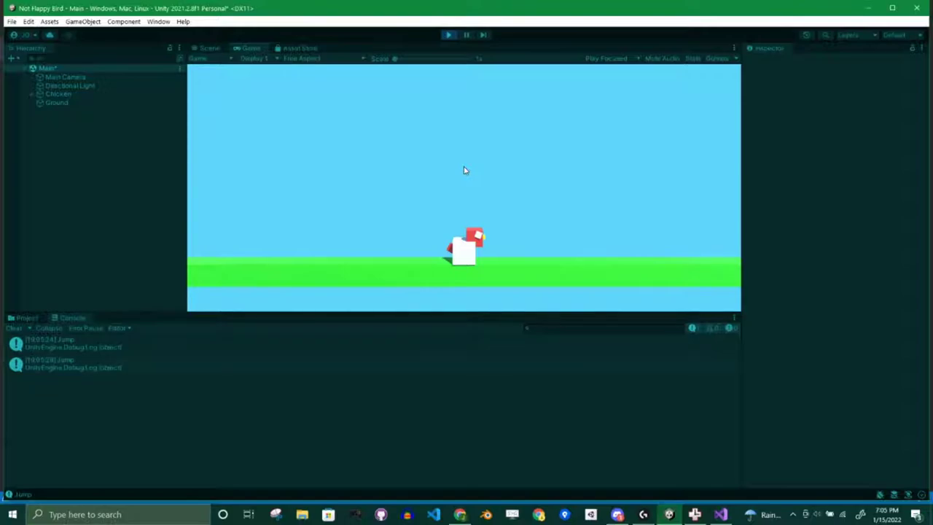
{"action": "left_click", "coordinate": [464, 170]}
{"action": "left_click", "coordinate": [464, 170]}
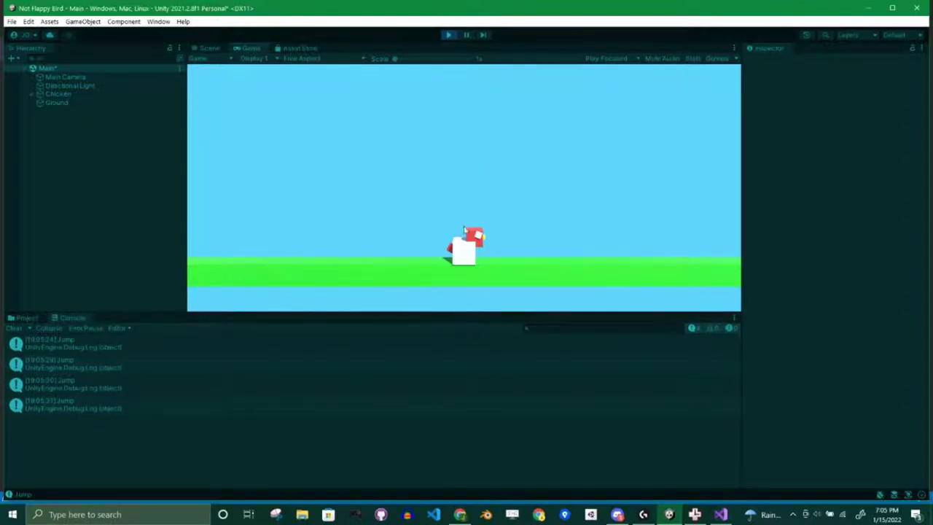
{"action": "left_click", "coordinate": [448, 35]}
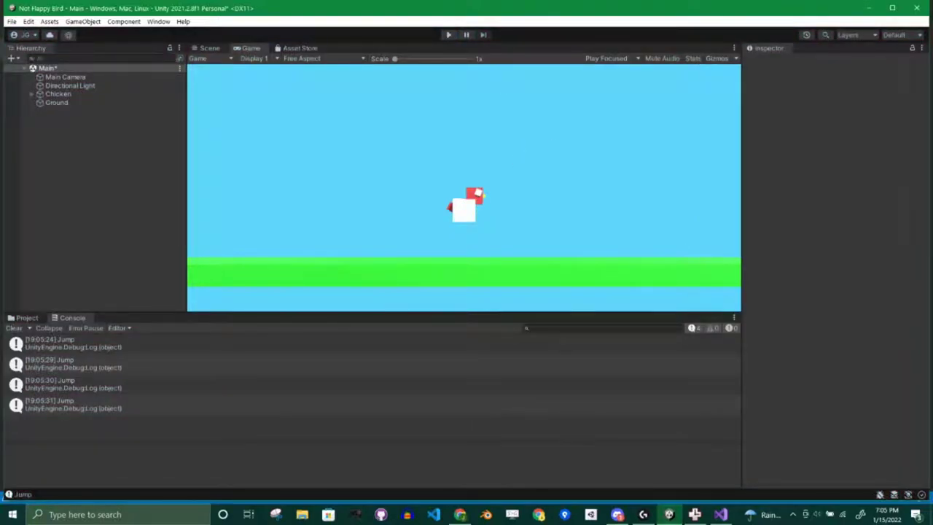
Select and clear the Debug.Log("Jump"); line inside Jump() in Bird.cs
{"action": "key", "text": "alt+Tab"}
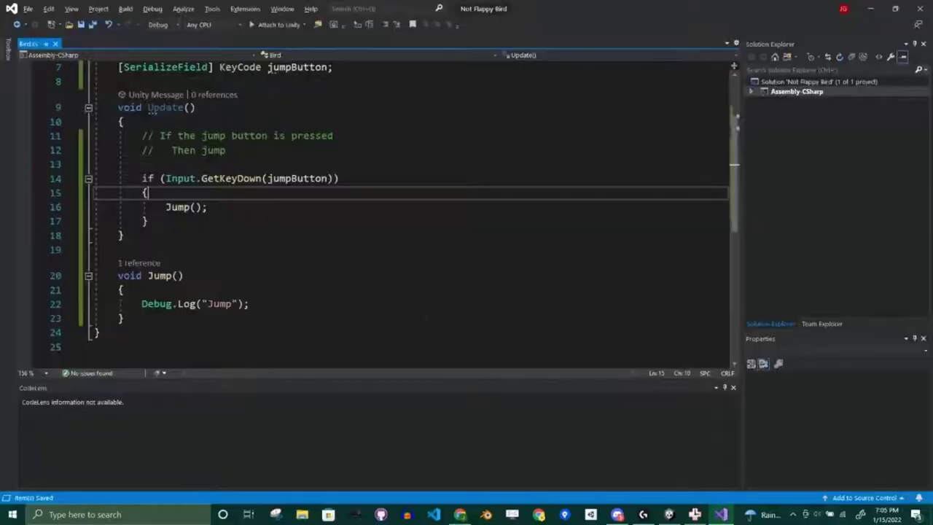
{"action": "scroll", "coordinate": [297, 253], "scroll_direction": "up", "scroll_amount": 2}
{"action": "scroll", "coordinate": [297, 252], "scroll_direction": "down", "scroll_amount": 6}
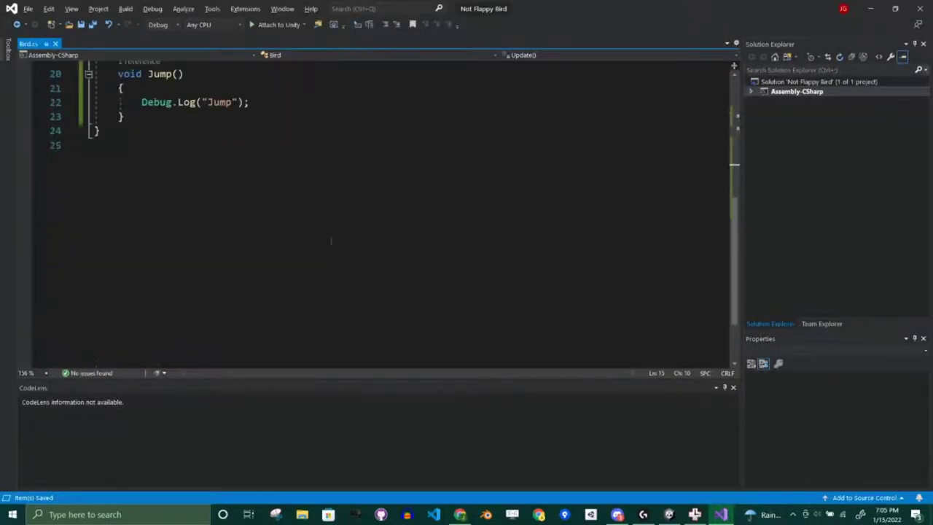
{"action": "scroll", "coordinate": [297, 253], "scroll_direction": "up", "scroll_amount": 3}
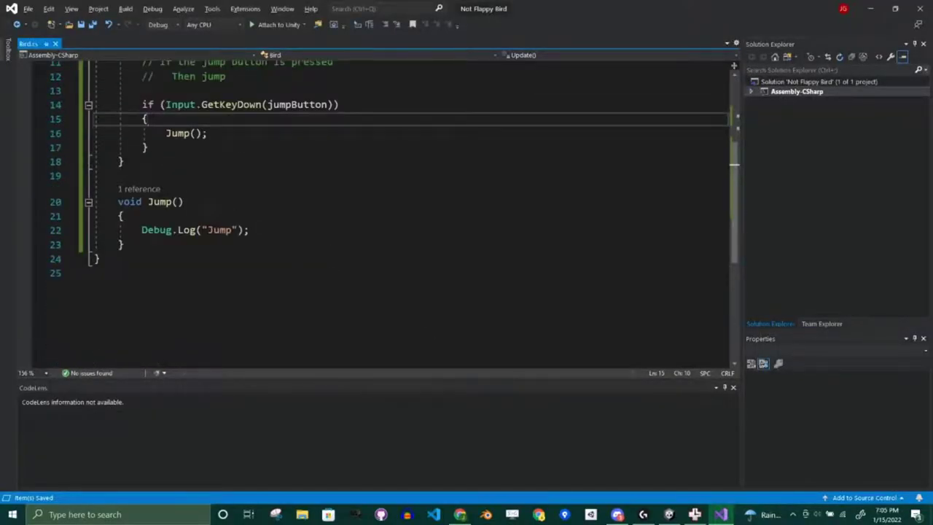
{"action": "left_click_drag", "start_coordinate": [263, 230], "coordinate": [269, 219]}
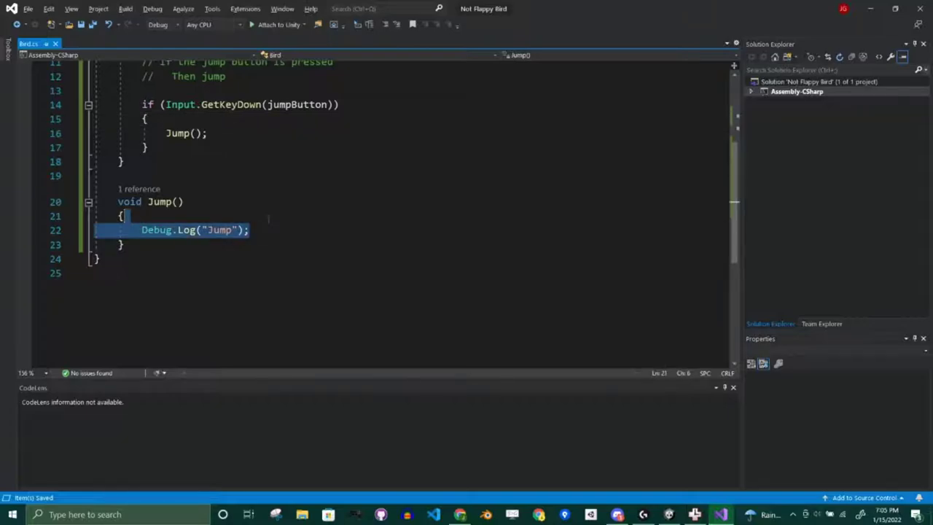
{"action": "key", "text": "Return"}
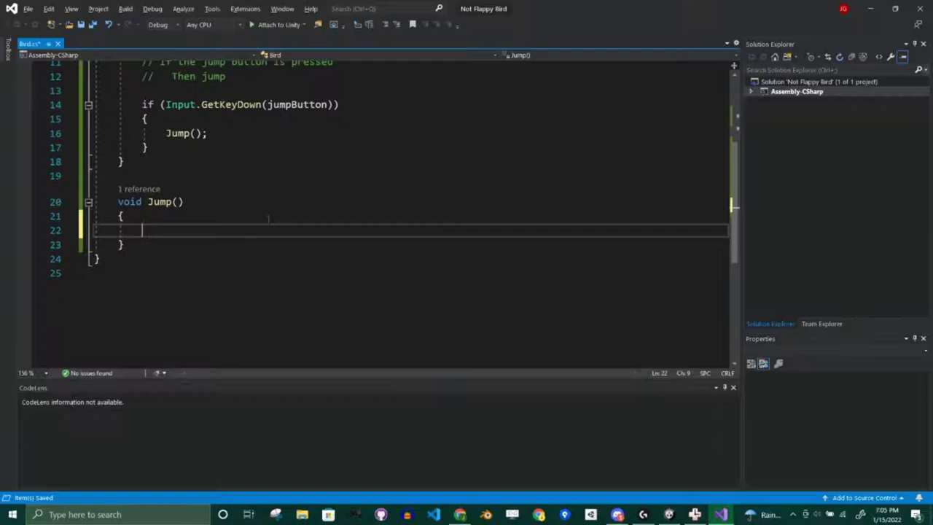
Write Rigidbody rigidbody = GetComponent<Rigidbody>(); in its place
{"action": "type", "text": "Rigidbody"}
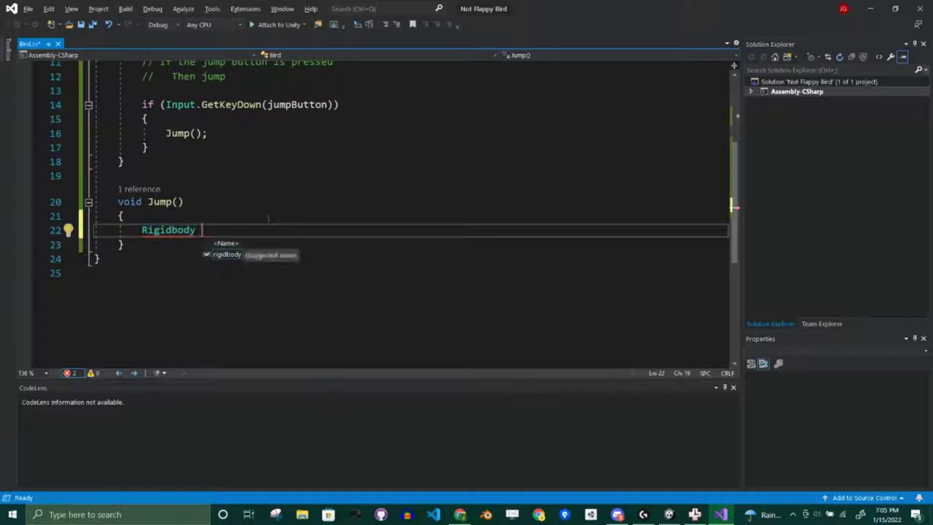
{"action": "key", "text": "Tab"}
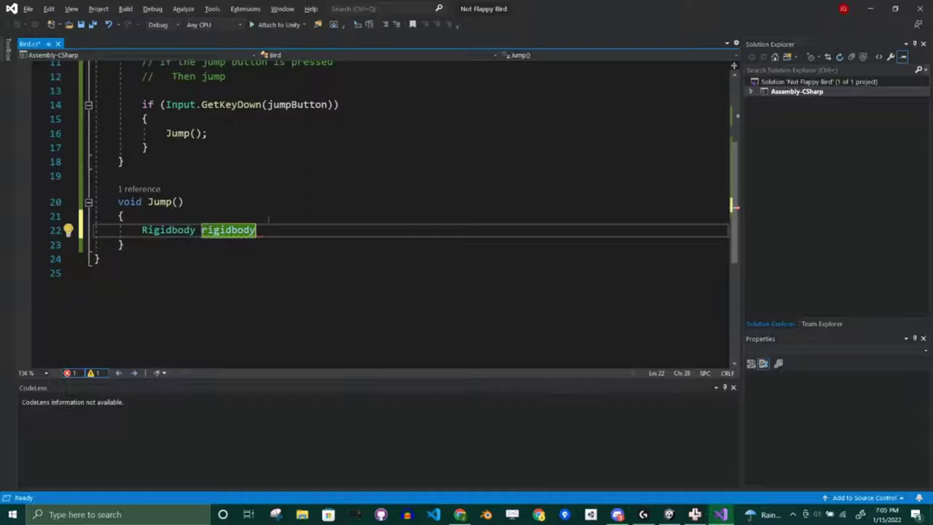
{"action": "type", "text": "= "}
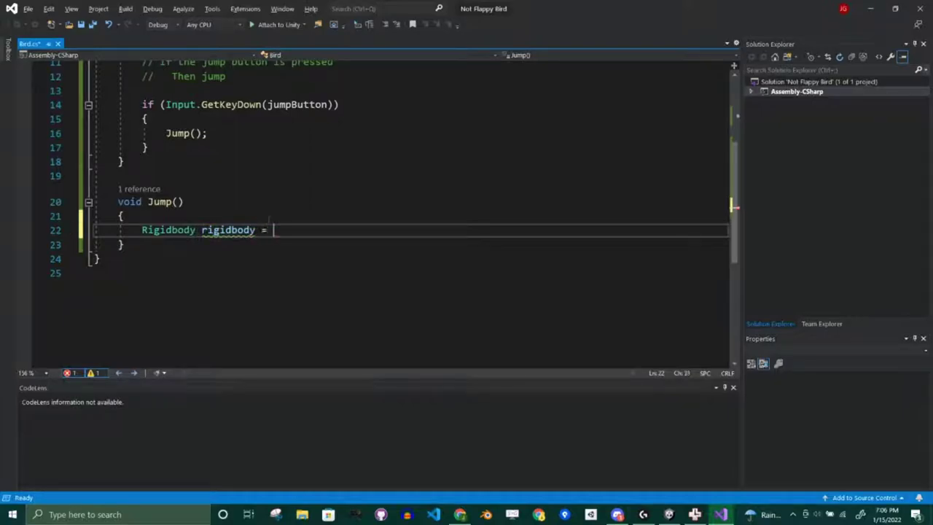
{"action": "type", "text": "Get"}
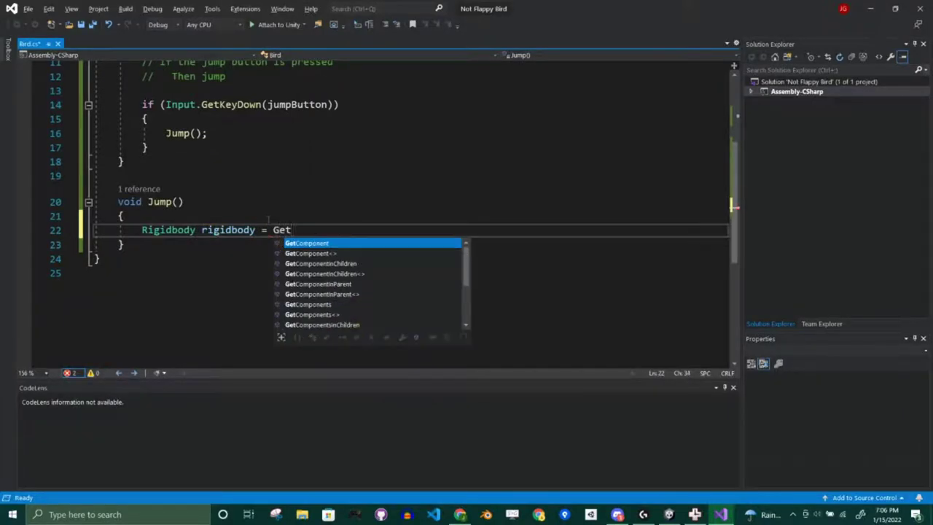
{"action": "key", "text": "Tab"}
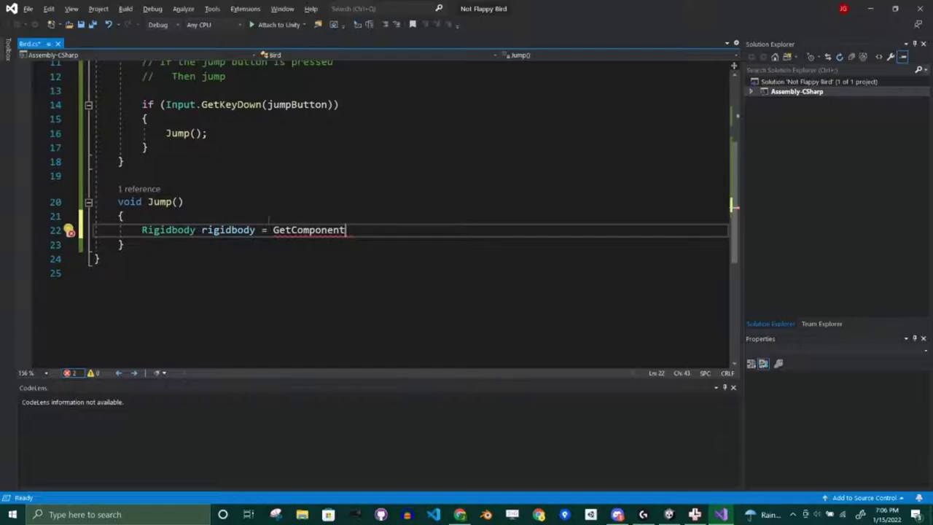
{"action": "type", "text": "<"}
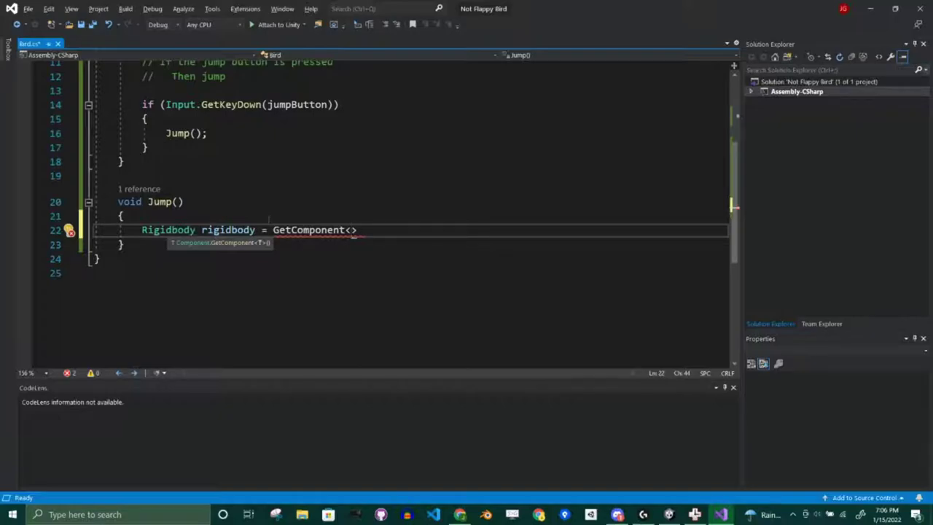
{"action": "type", "text": "Ri"}
{"action": "key", "text": "Tab"}
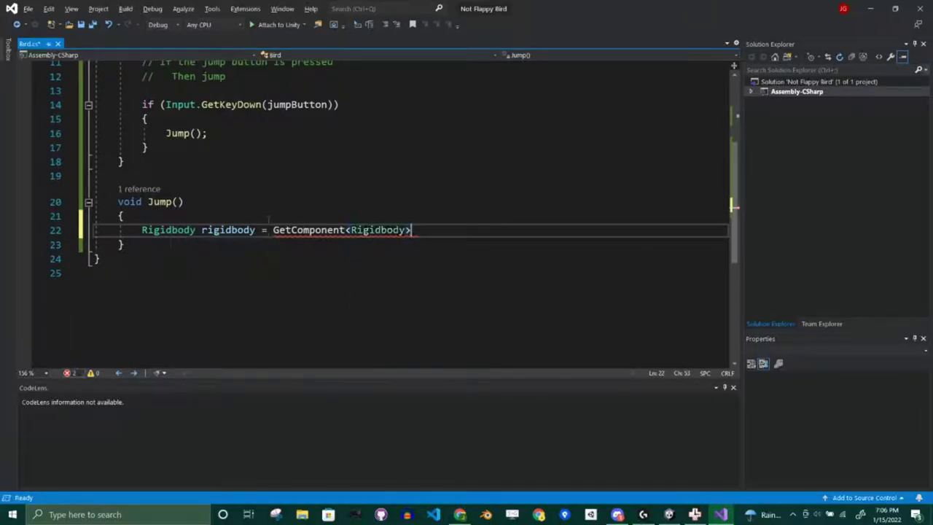
{"action": "type", "text": "();"}
{"action": "left_click", "coordinate": [411, 195]}
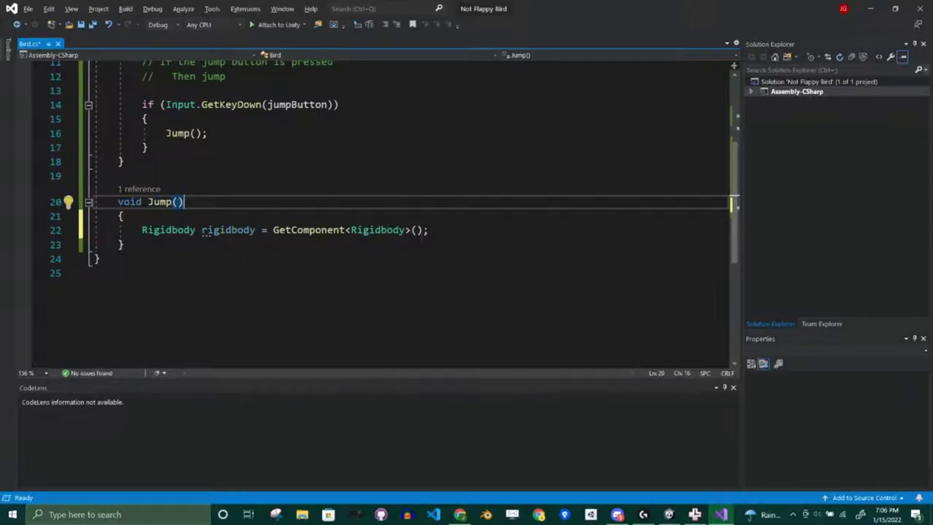
{"action": "left_click", "coordinate": [436, 230]}
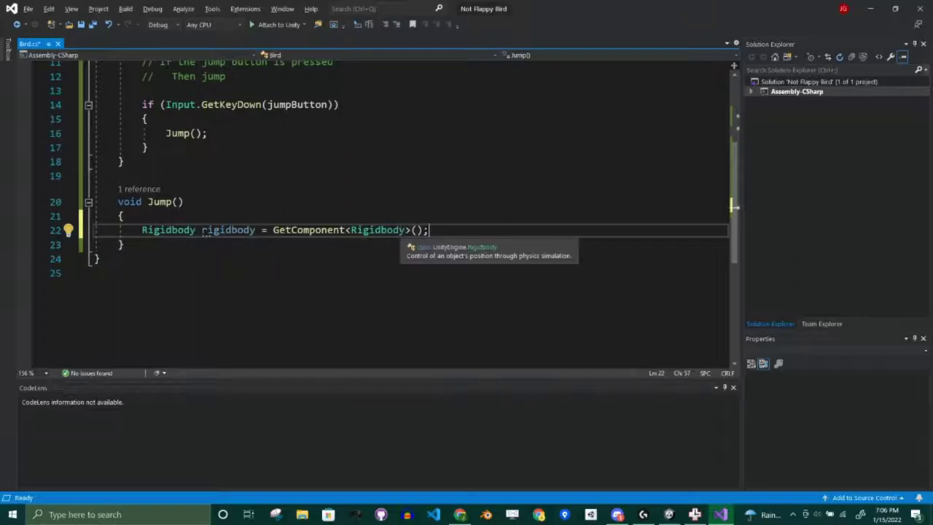
{"action": "key", "text": "alt+Tab"}
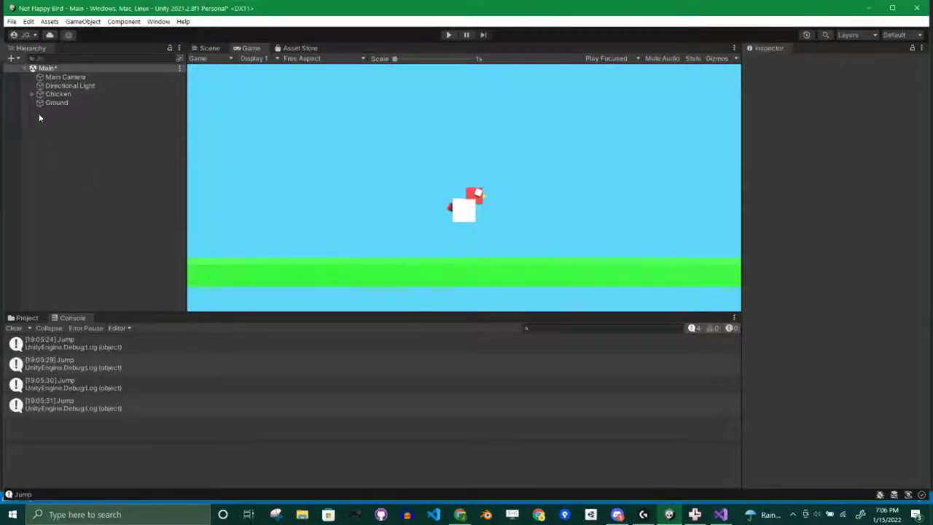
Inspect the Chicken's components to confirm it has a Rigidbody
{"action": "left_click", "coordinate": [58, 94]}
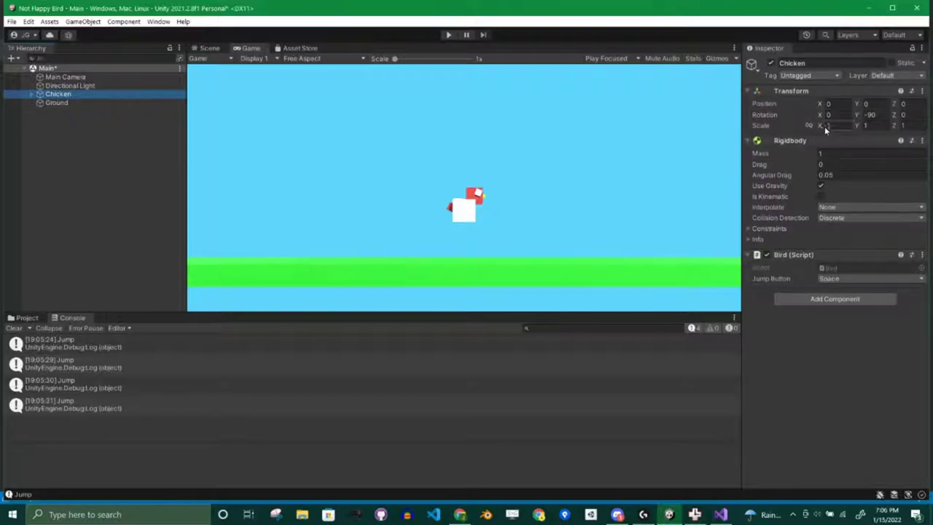
{"action": "key", "text": "alt+Tab"}
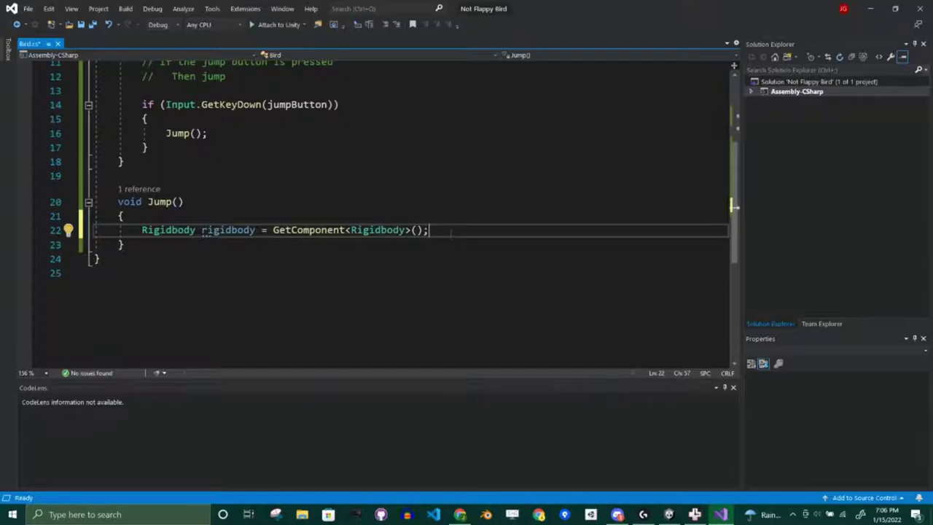
Begin a rigidbody.velocity = assignment on a new line in Jump()
{"action": "key", "text": "Return"}
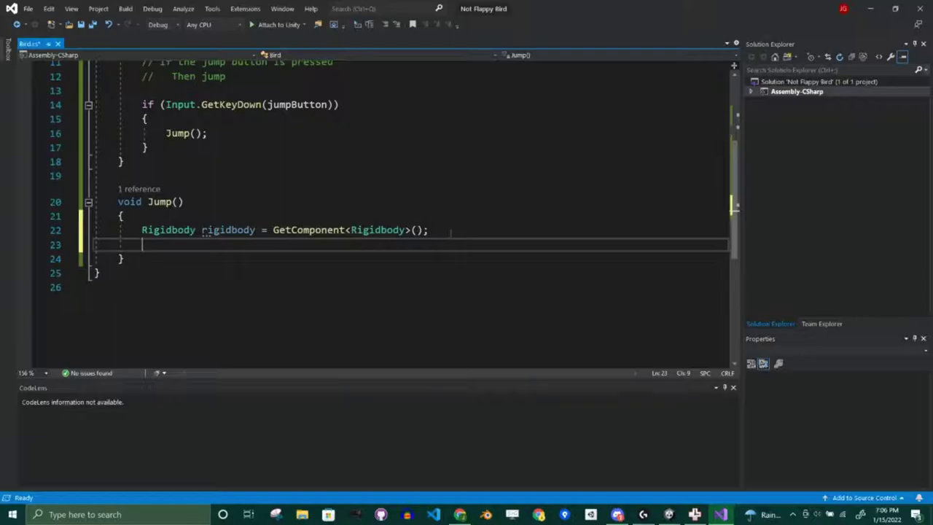
{"action": "type", "text": "rigidbody"}
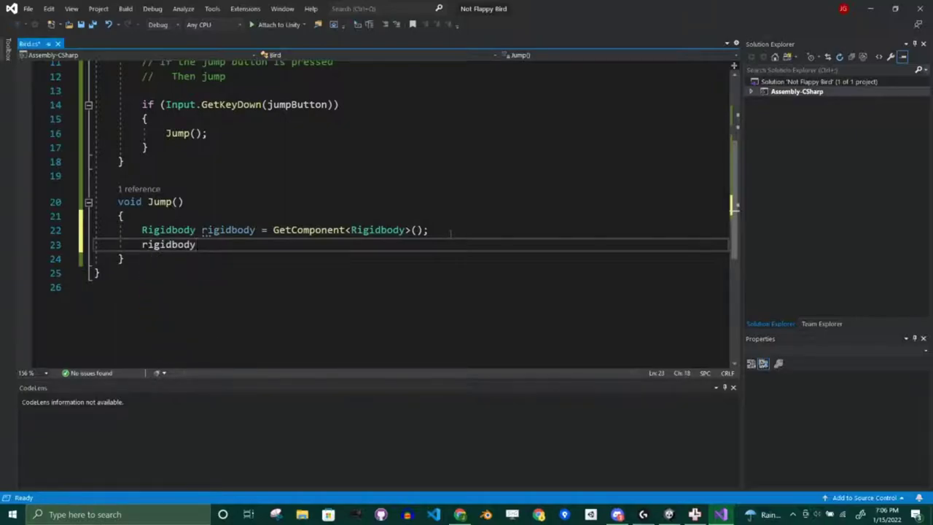
{"action": "type", "text": "."}
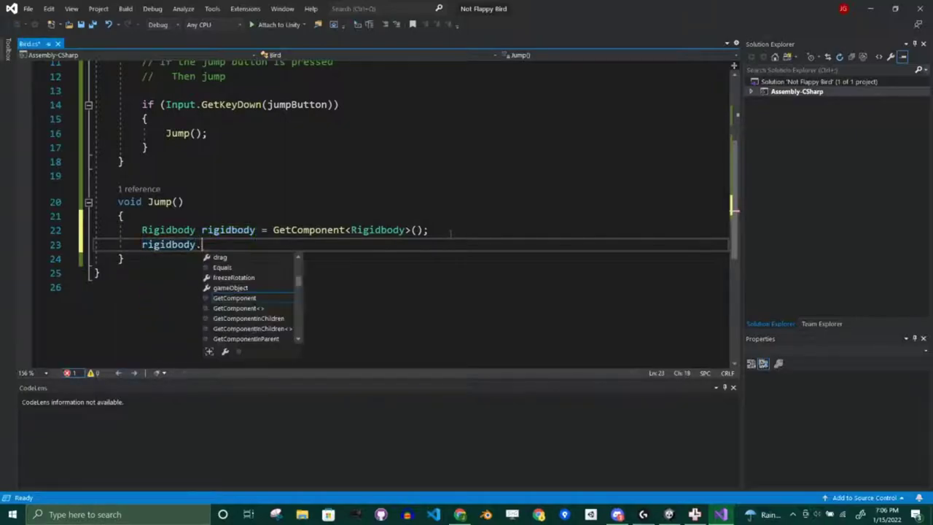
{"action": "type", "text": "velocity "}
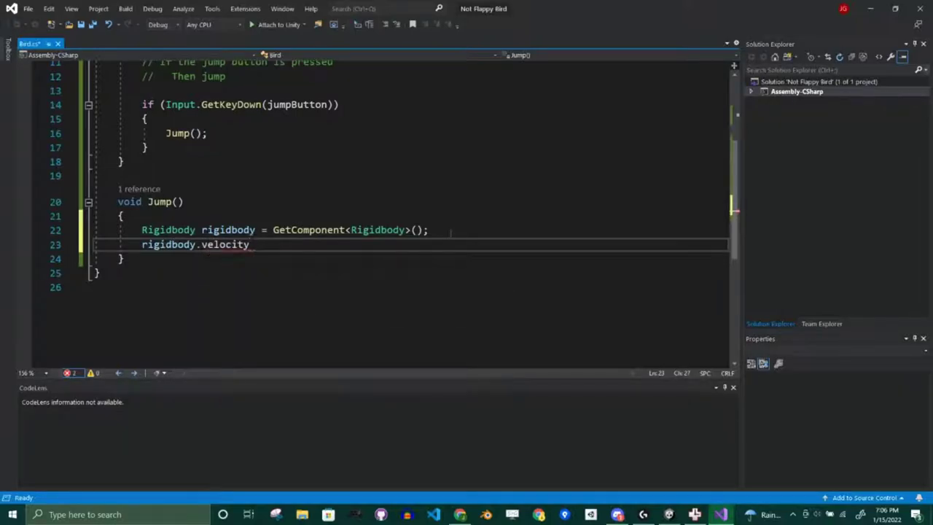
{"action": "type", "text": "="}
{"action": "scroll", "coordinate": [450, 233], "scroll_direction": "up", "scroll_amount": 2}
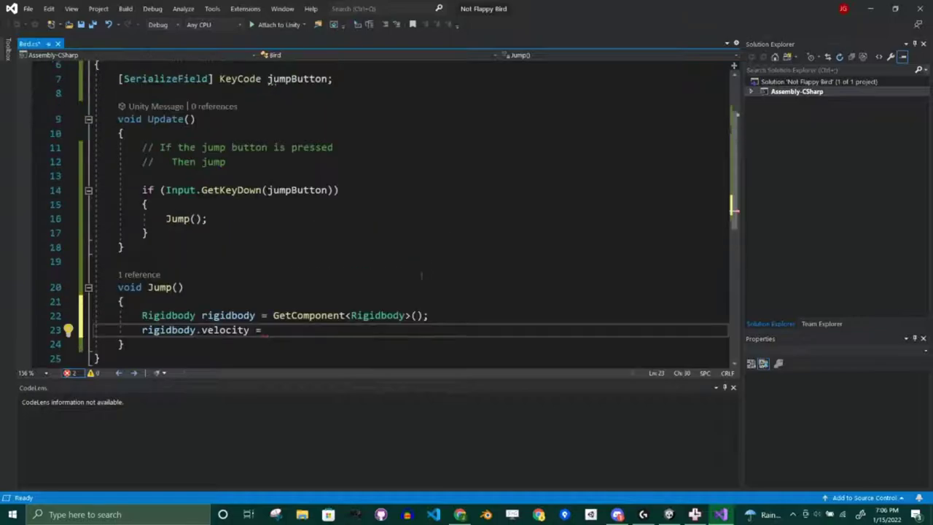
{"action": "scroll", "coordinate": [416, 279], "scroll_direction": "up", "scroll_amount": 2}
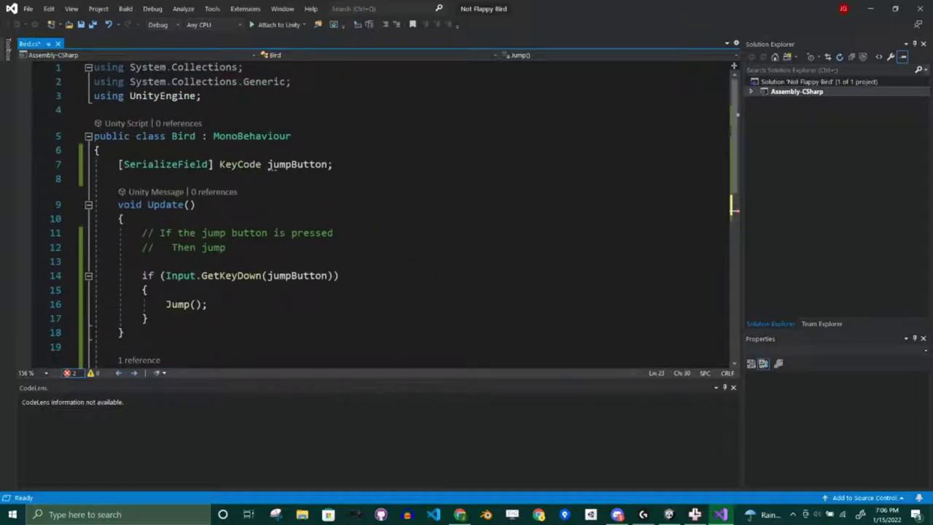
Add a [SerializeField] Vector3 jumpVelocity; field below jumpButton
{"action": "left_click", "coordinate": [343, 166]}
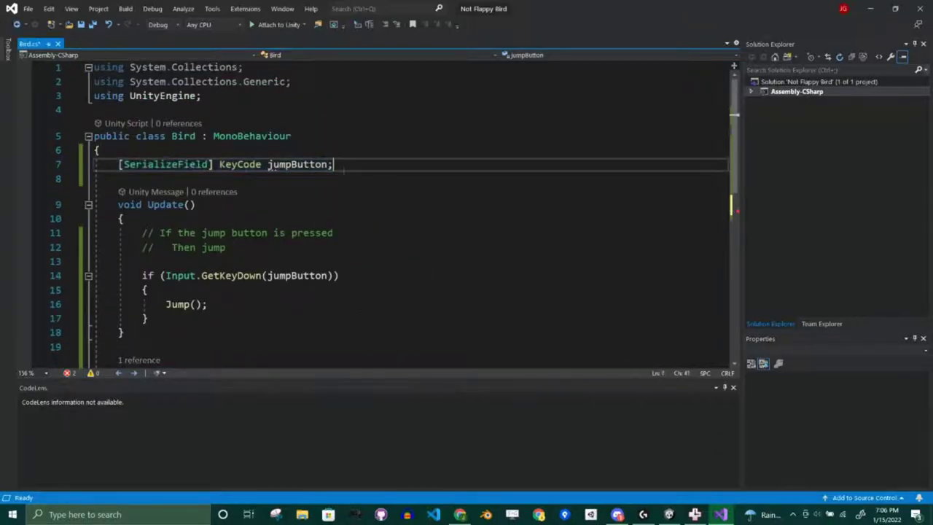
{"action": "key", "text": "Return"}
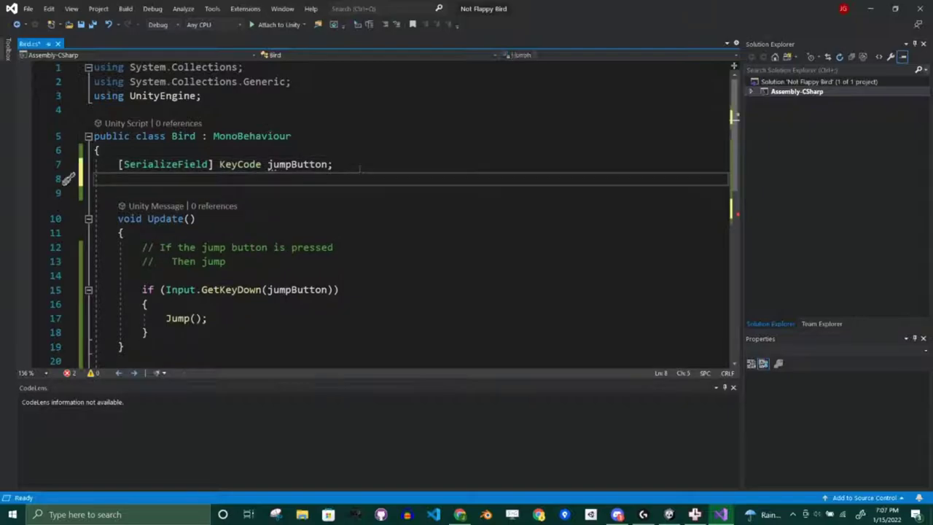
{"action": "type", "text": "[SerializeField"}
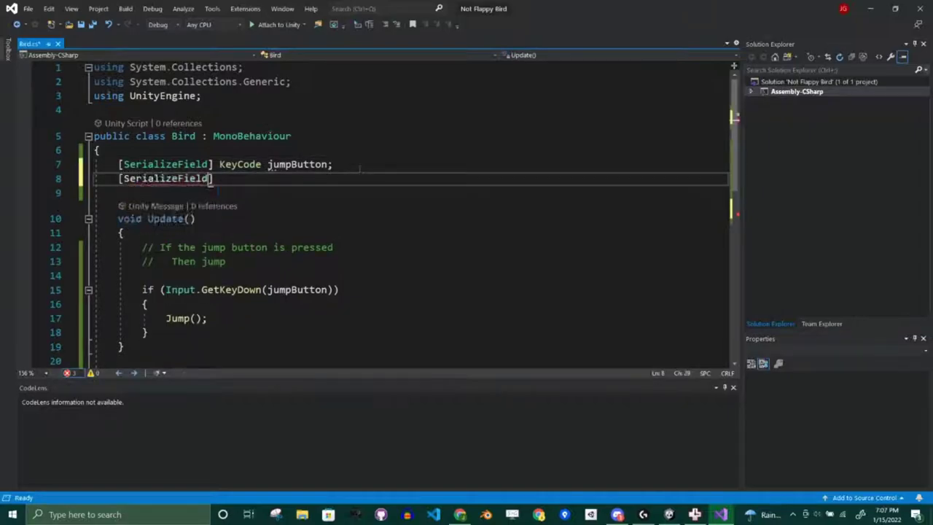
{"action": "type", "text": "]"}
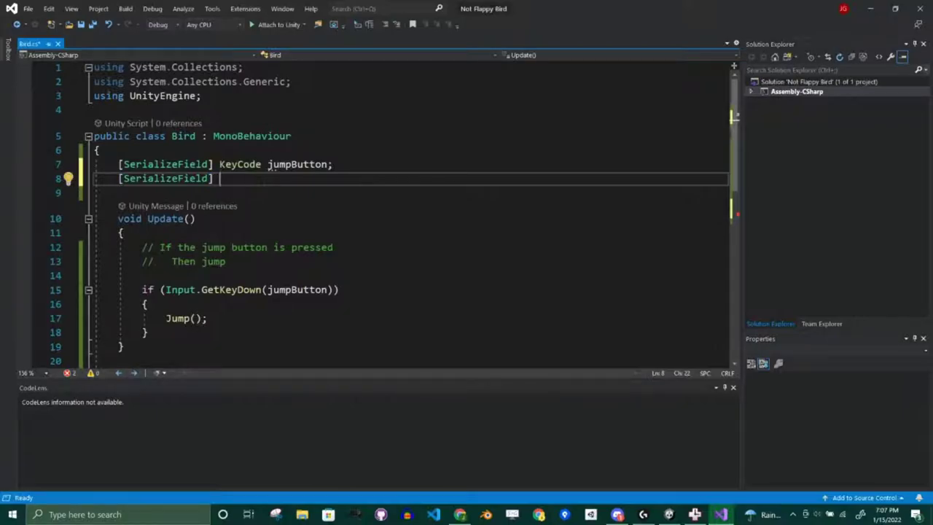
{"action": "scroll", "coordinate": [269, 166], "scroll_direction": "down", "scroll_amount": 5}
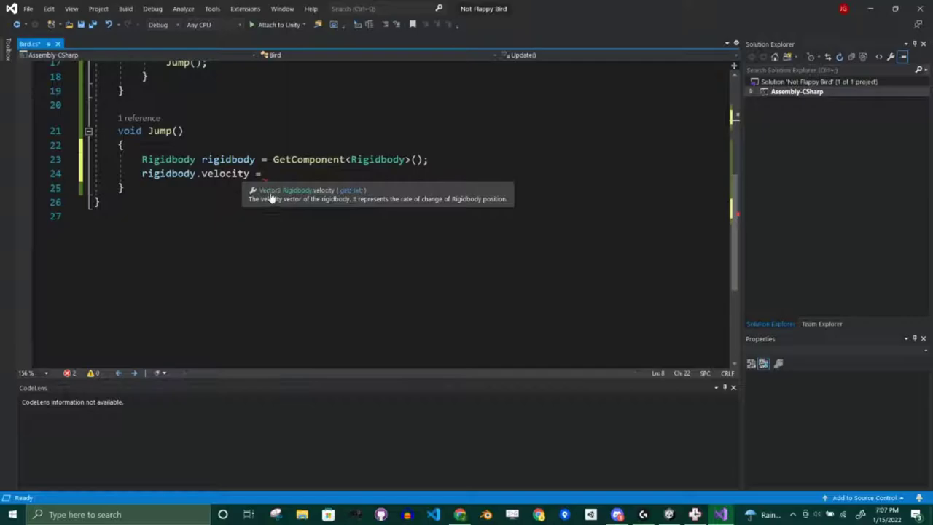
{"action": "scroll", "coordinate": [378, 169], "scroll_direction": "up", "scroll_amount": 5}
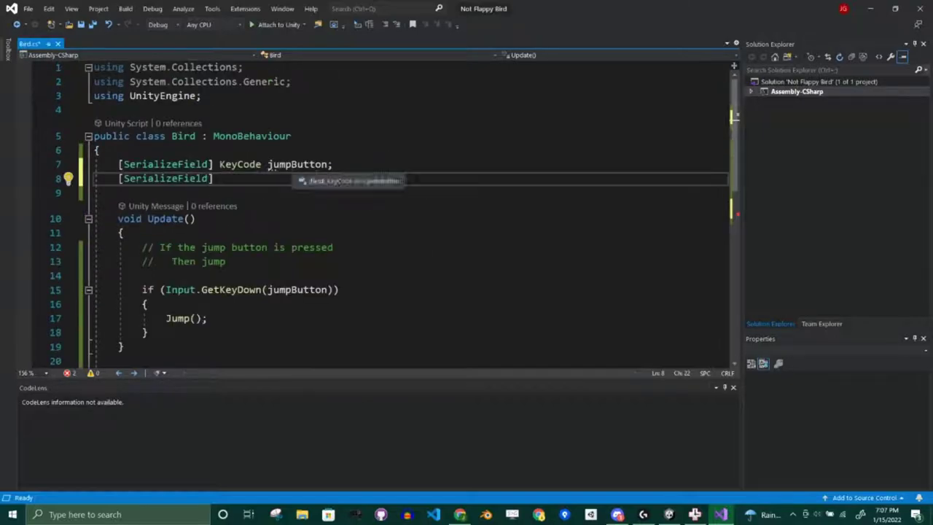
{"action": "type", "text": "Vec"}
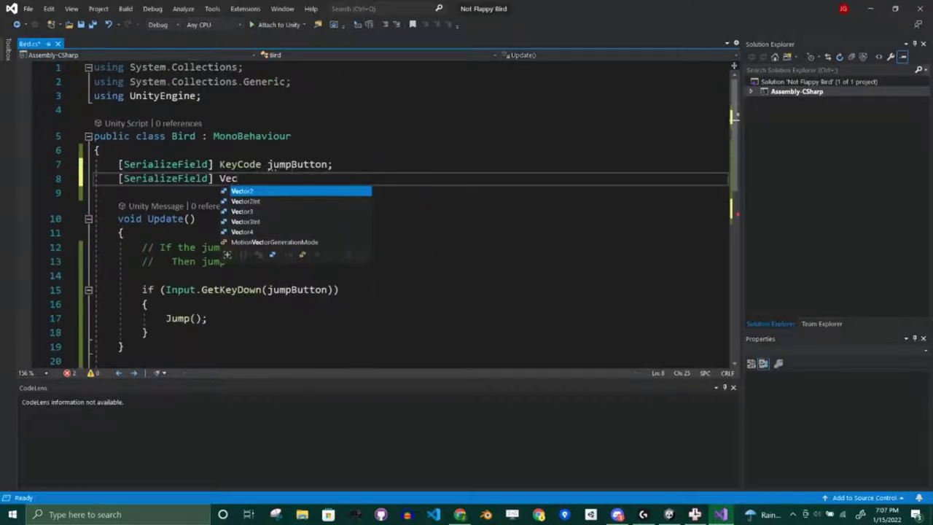
{"action": "key", "text": "Down"}
{"action": "key", "text": "Down"}
{"action": "key", "text": "Tab"}
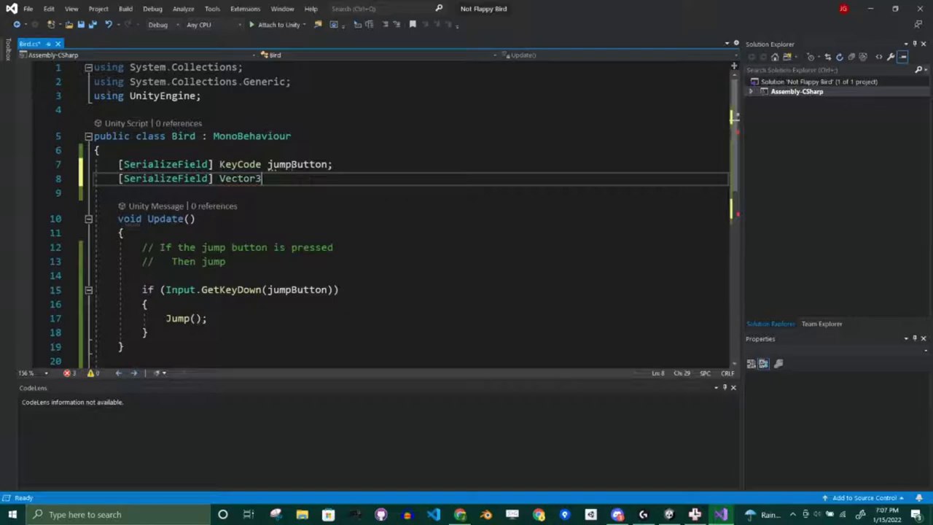
{"action": "type", "text": "jump"}
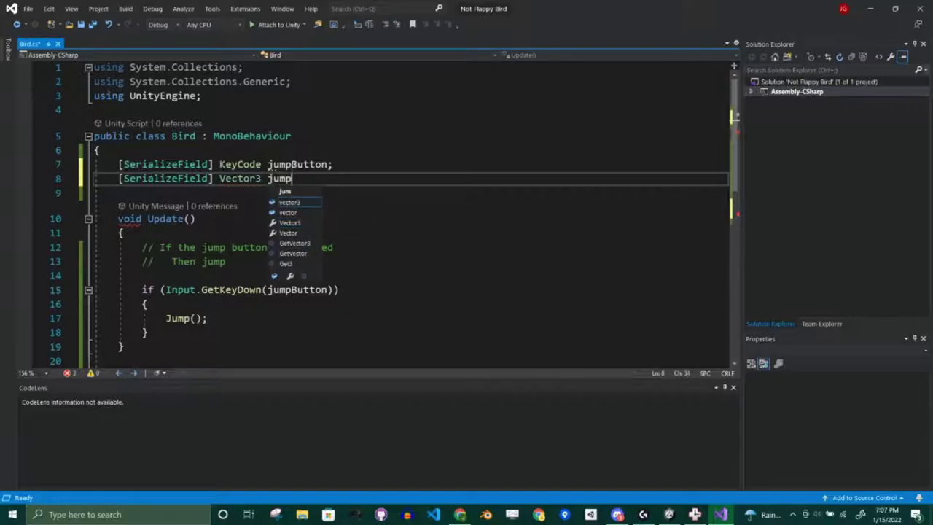
{"action": "type", "text": "Velocity;"}
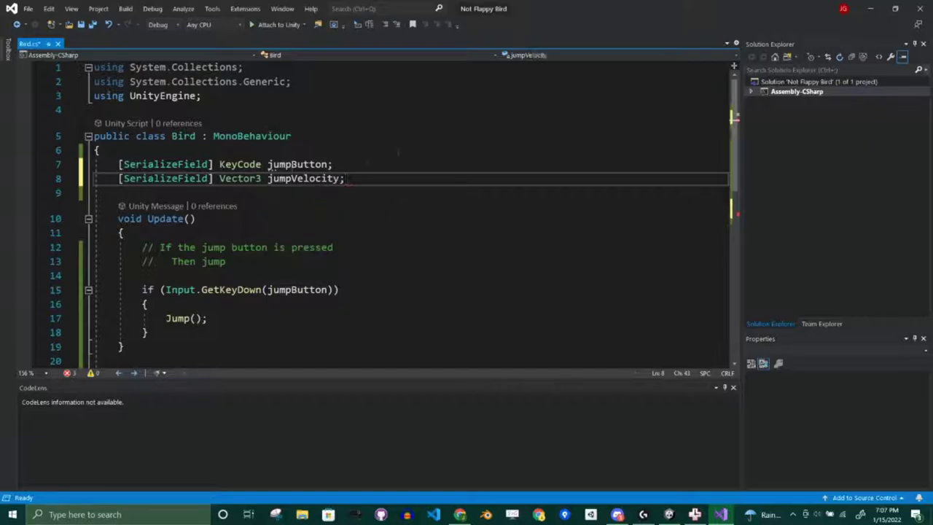
Complete the line as rigidbody.velocity = jumpVelocity; and save Bird.cs
{"action": "scroll", "coordinate": [381, 212], "scroll_direction": "down", "scroll_amount": 5}
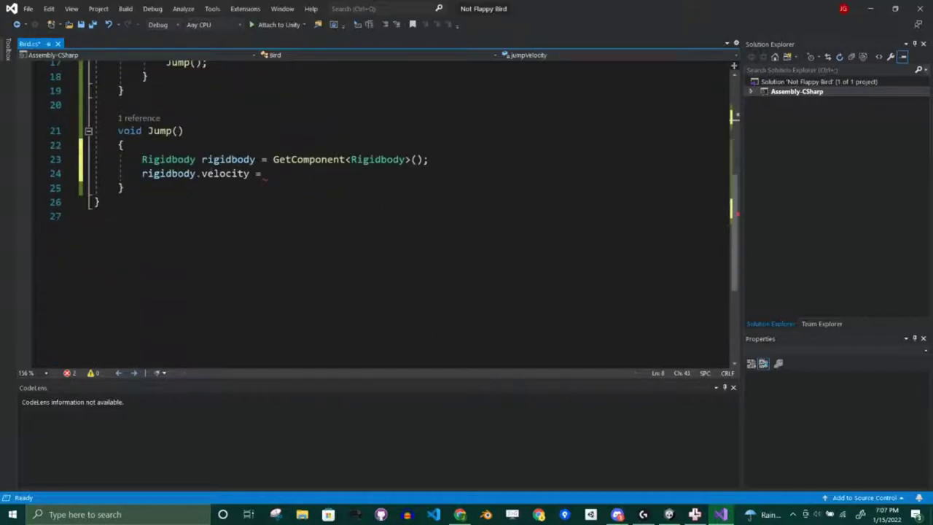
{"action": "left_click", "coordinate": [294, 173]}
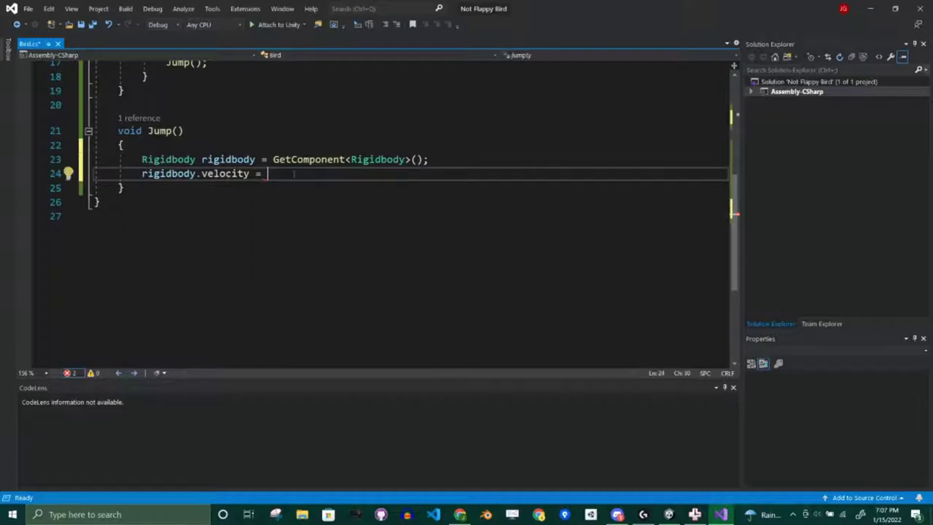
{"action": "type", "text": "jump"}
{"action": "key", "text": "Tab"}
{"action": "key", "text": "BackSpace"}
{"action": "key", "text": "BackSpace"}
{"action": "key", "text": "BackSpace"}
{"action": "key", "text": "BackSpace"}
{"action": "type", "text": "jump"}
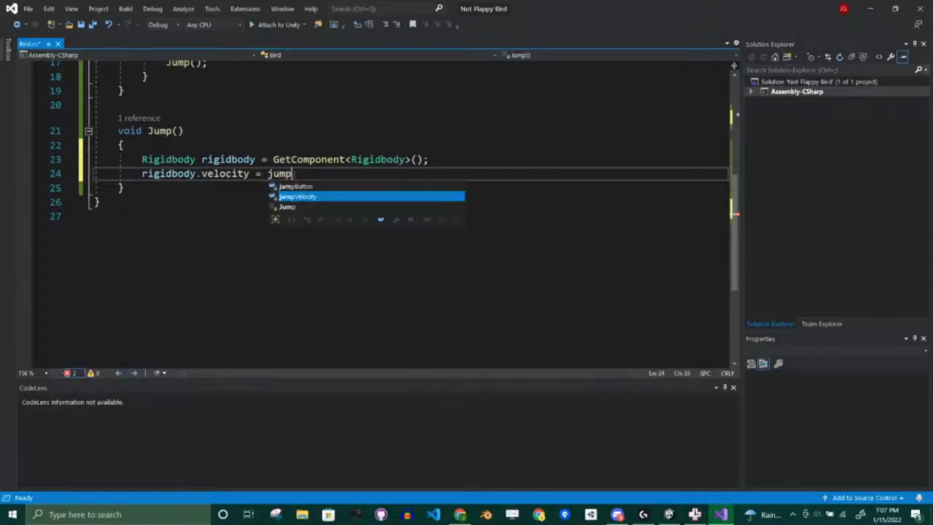
{"action": "key", "text": "Down"}
{"action": "key", "text": "Down"}
{"action": "key", "text": "Tab"}
{"action": "type", "text": ";"}
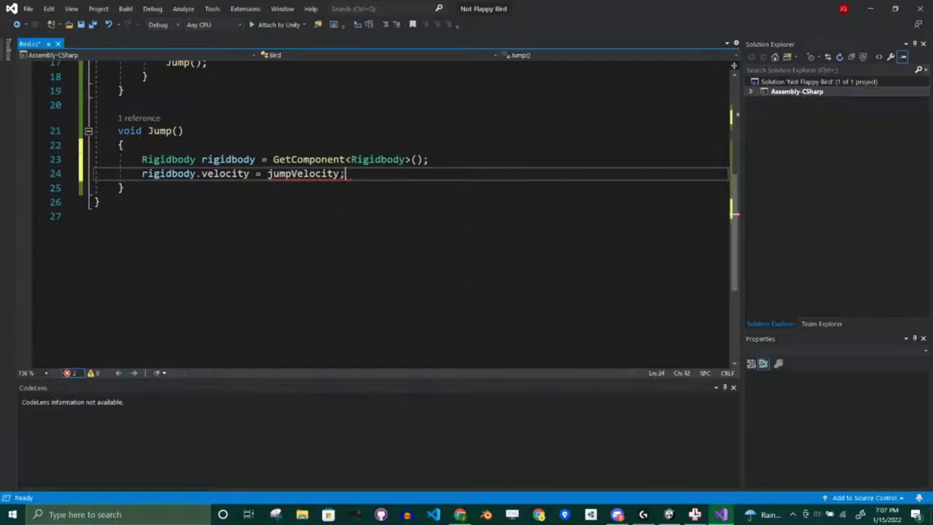
{"action": "left_click", "coordinate": [97, 216]}
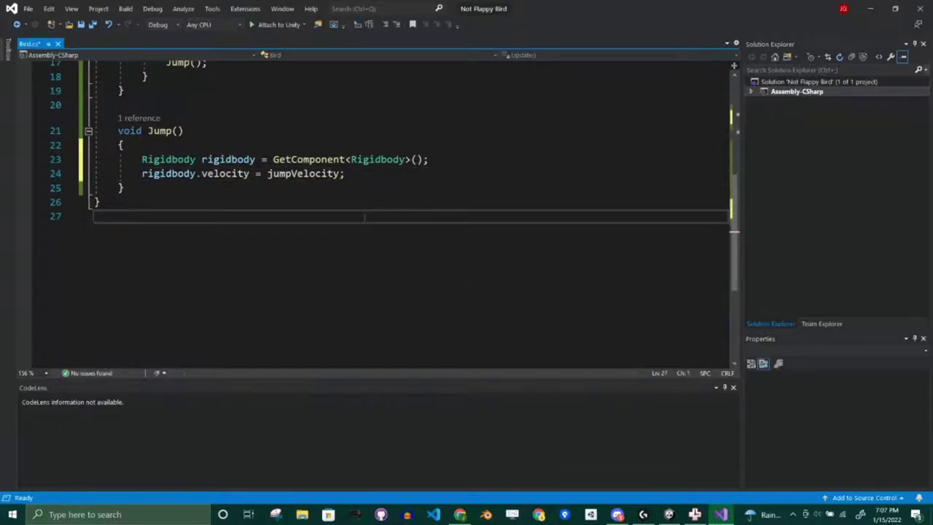
{"action": "key", "text": "ctrl+s"}
{"action": "key", "text": "alt+Tab"}
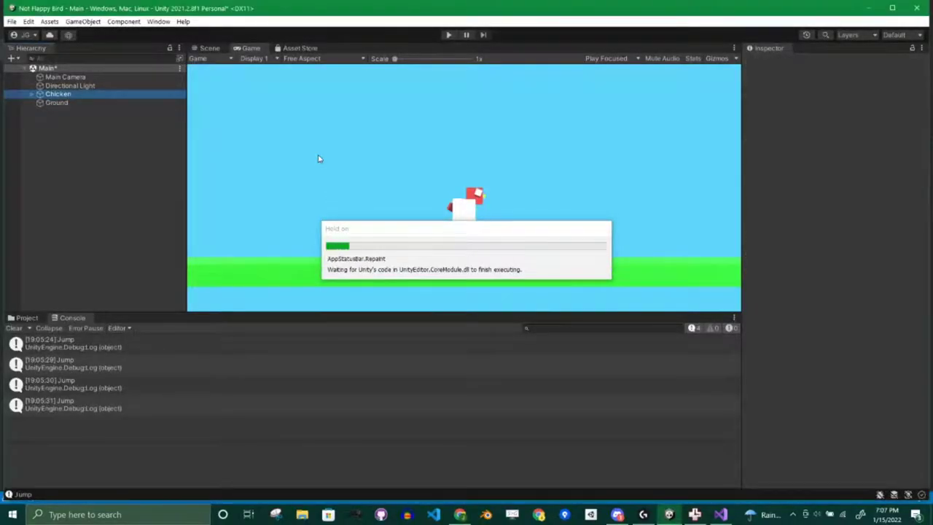
In Play mode, set Jump Velocity Y to 5 and test the chicken's jump with Space
{"action": "left_click", "coordinate": [448, 34]}
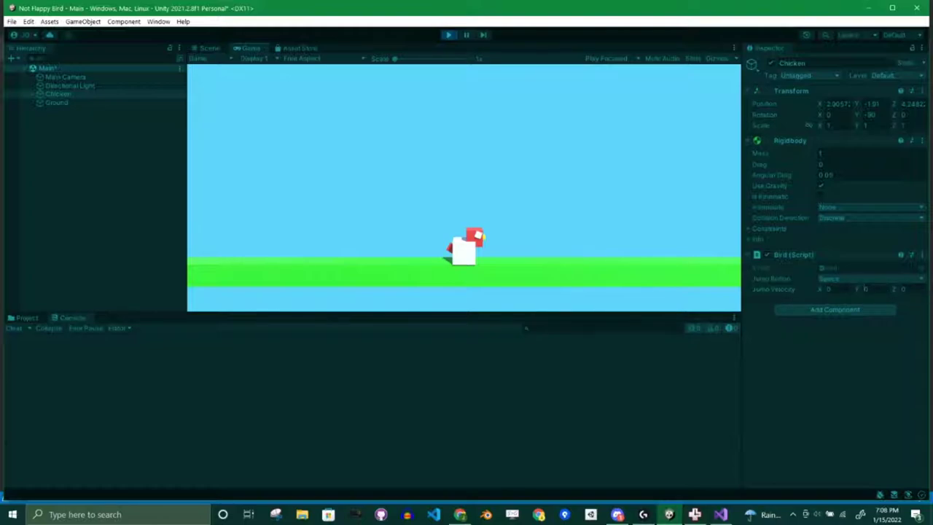
{"action": "left_click", "coordinate": [874, 288]}
{"action": "type", "text": "5"}
{"action": "key", "text": "Return"}
{"action": "key", "text": "space"}
{"action": "key", "text": "space"}
{"action": "key", "text": "space"}
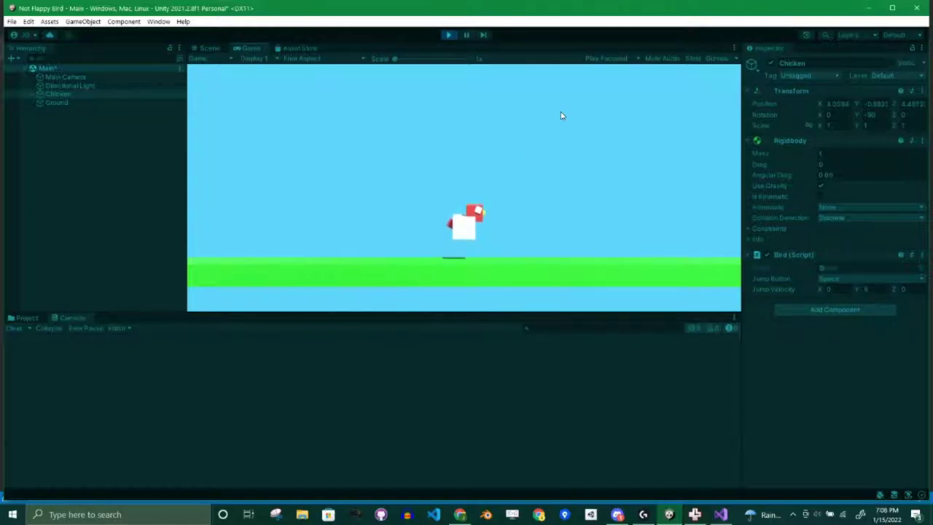
{"action": "left_click", "coordinate": [449, 35]}
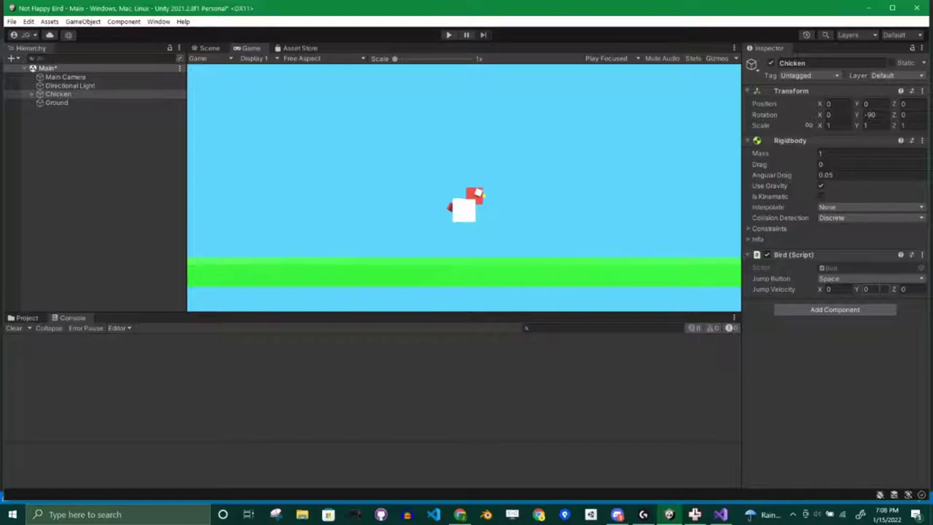
Set Jump Velocity Y to 5 in edit mode, test the jump with Space, then replay
{"action": "left_click", "coordinate": [871, 289]}
{"action": "left_click", "coordinate": [810, 438]}
{"action": "left_click", "coordinate": [448, 34]}
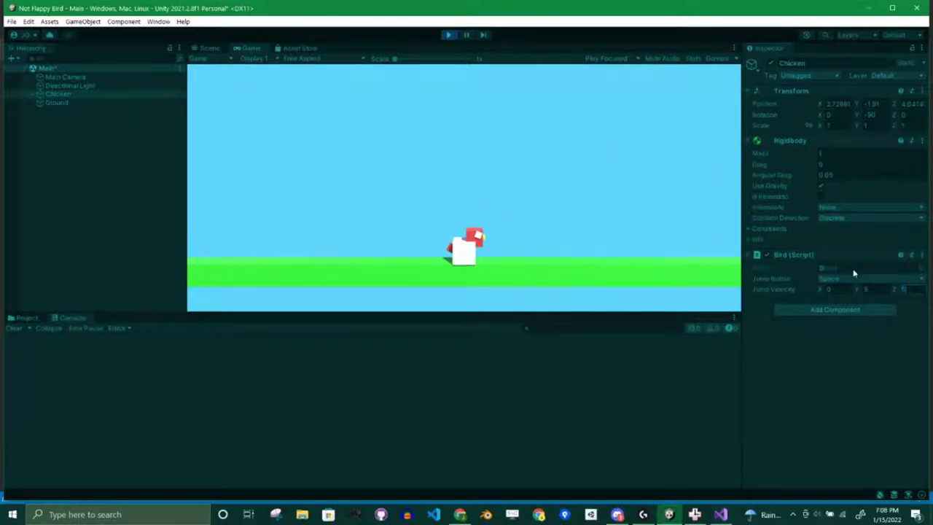
{"action": "left_click", "coordinate": [540, 229]}
{"action": "key", "text": "space"}
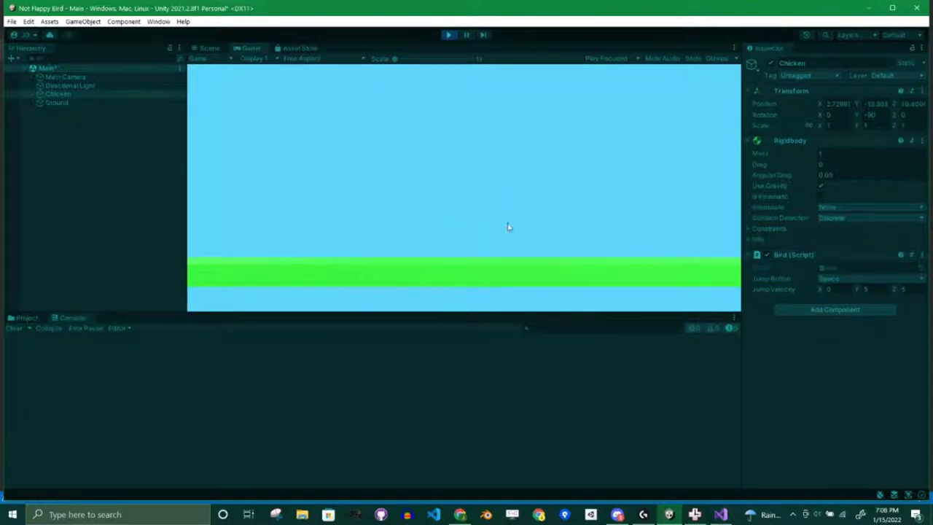
{"action": "left_click", "coordinate": [448, 35]}
{"action": "left_click", "coordinate": [449, 35]}
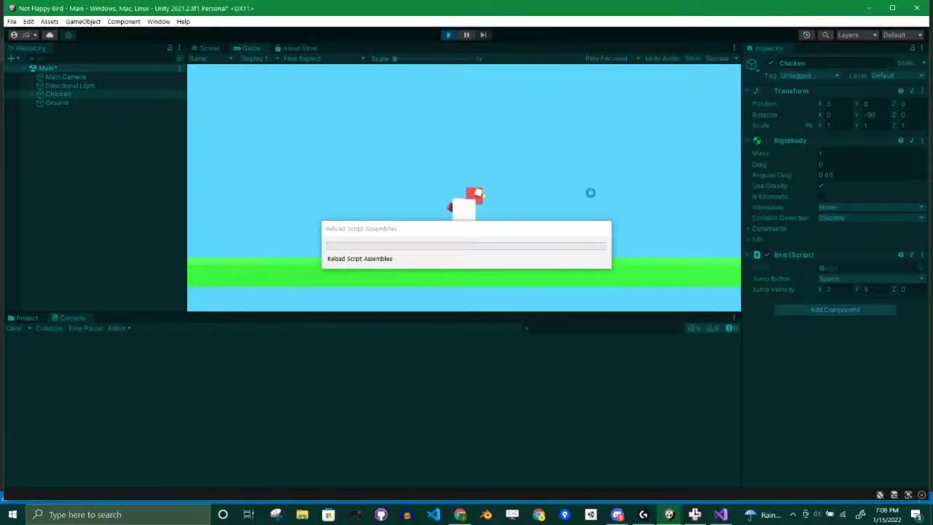
{"action": "left_click", "coordinate": [835, 290]}
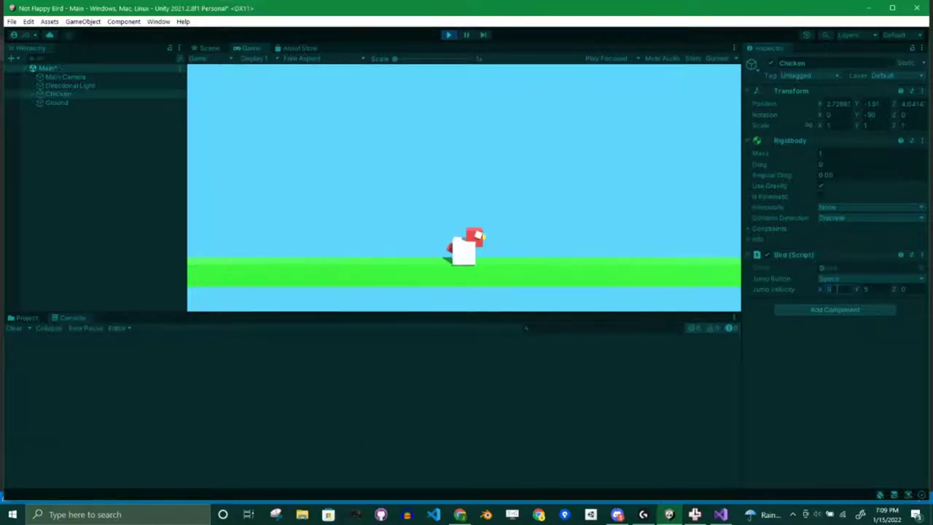
Make the chicken jump twice in the running game, including a hop to the right
{"action": "left_click", "coordinate": [546, 235]}
{"action": "key", "text": "space"}
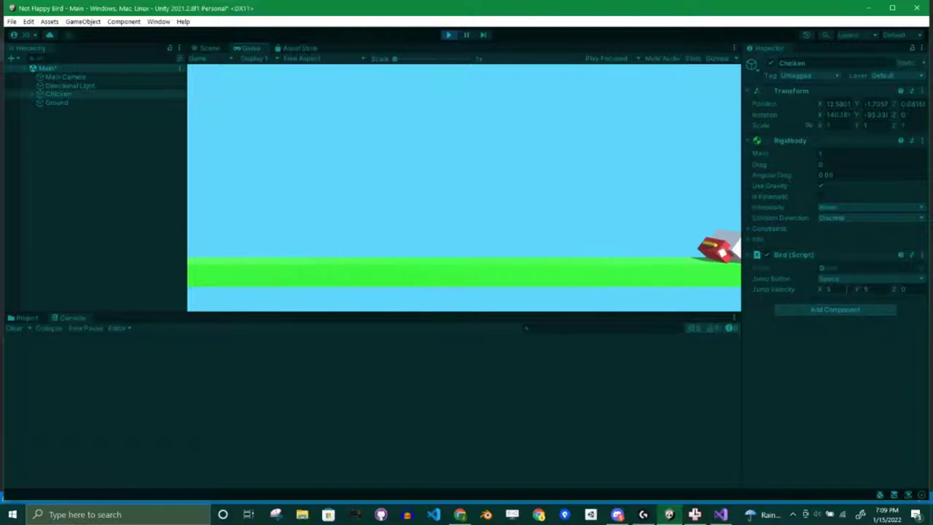
{"action": "key", "text": "space"}
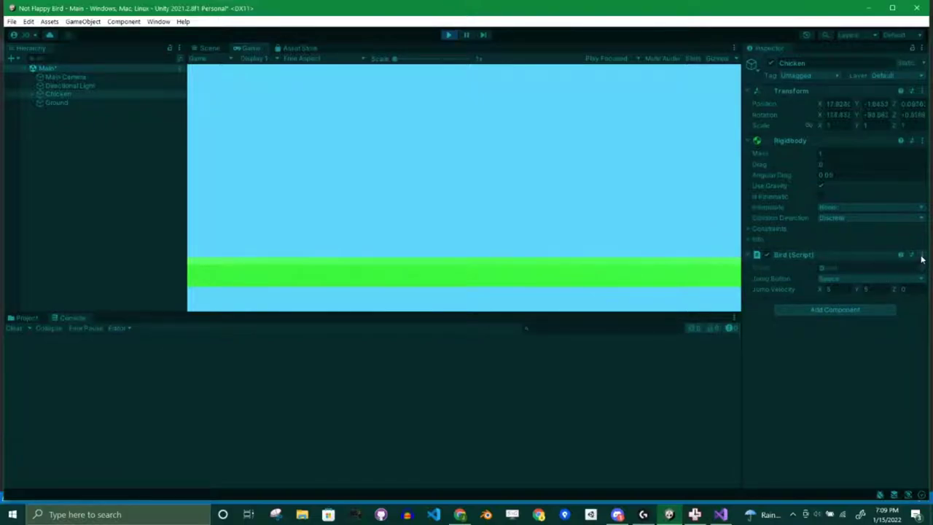
Copy the Bird component's values and paste them back to keep Jump Velocity 5, 5, 0
{"action": "left_click", "coordinate": [921, 256]}
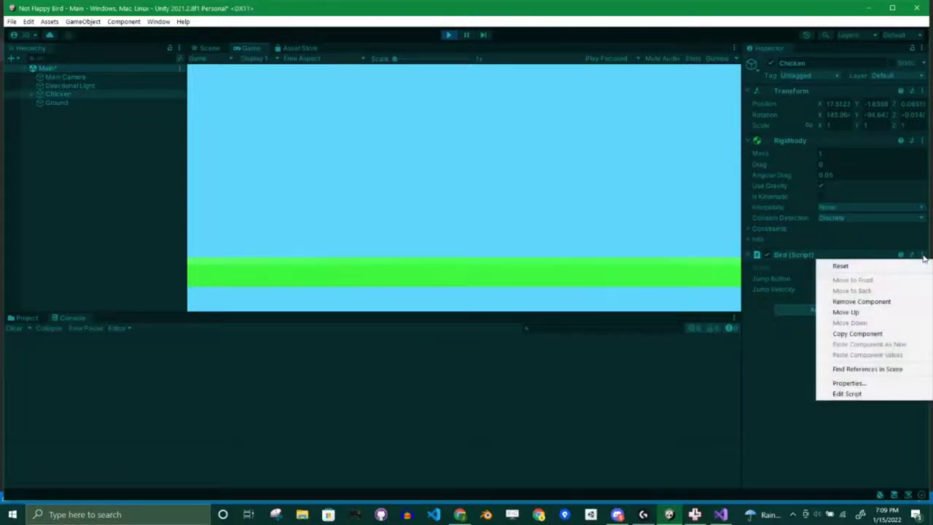
{"action": "left_click", "coordinate": [859, 333]}
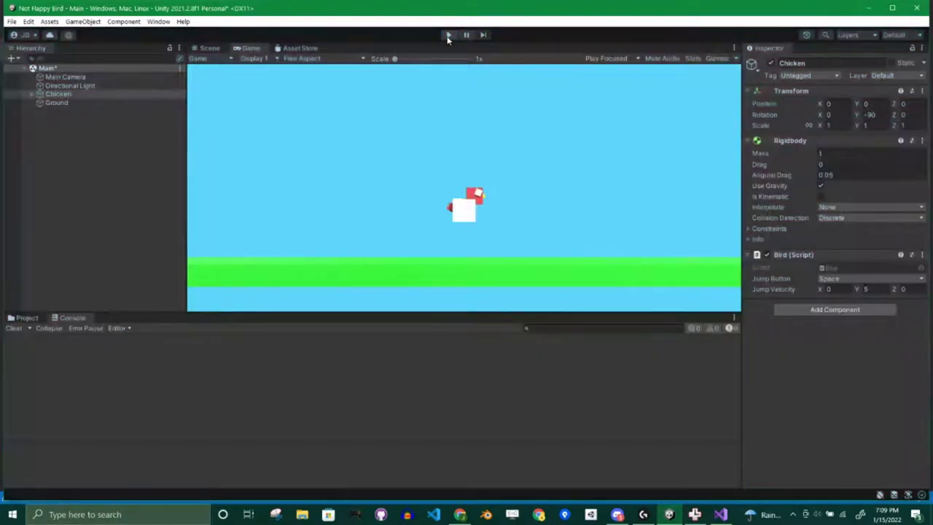
{"action": "left_click", "coordinate": [923, 255]}
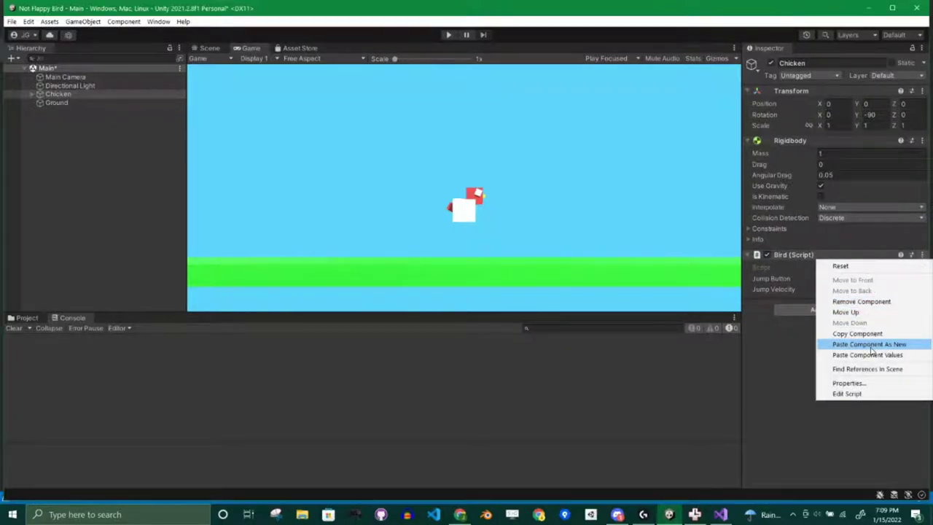
{"action": "left_click", "coordinate": [870, 355]}
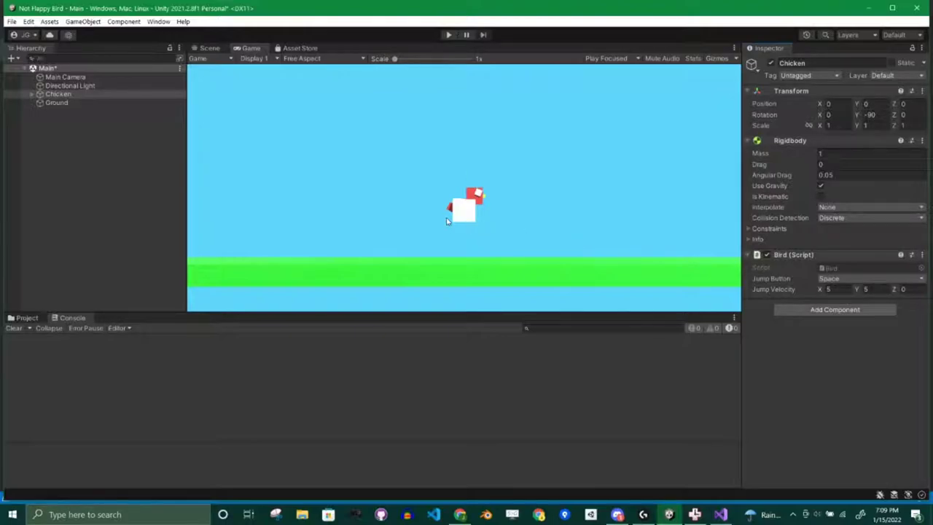
{"action": "left_click", "coordinate": [448, 35]}
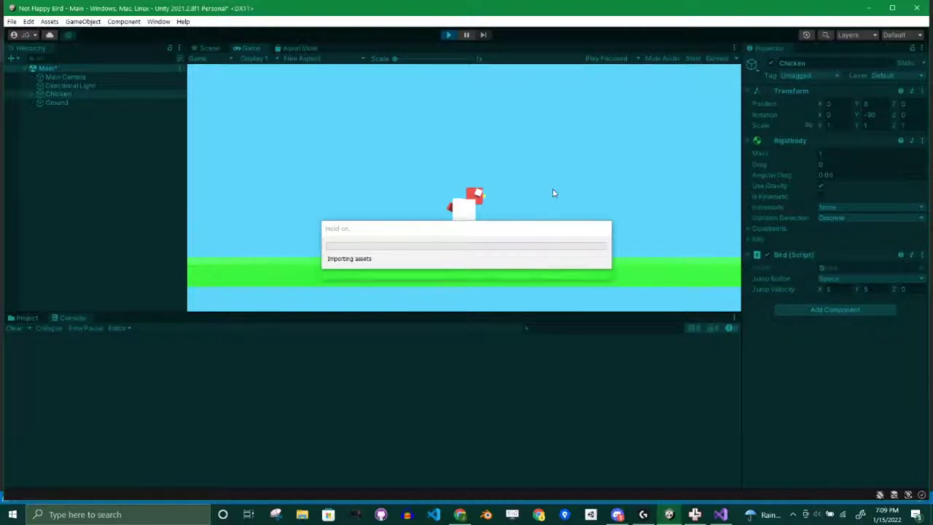
{"action": "key", "text": "space"}
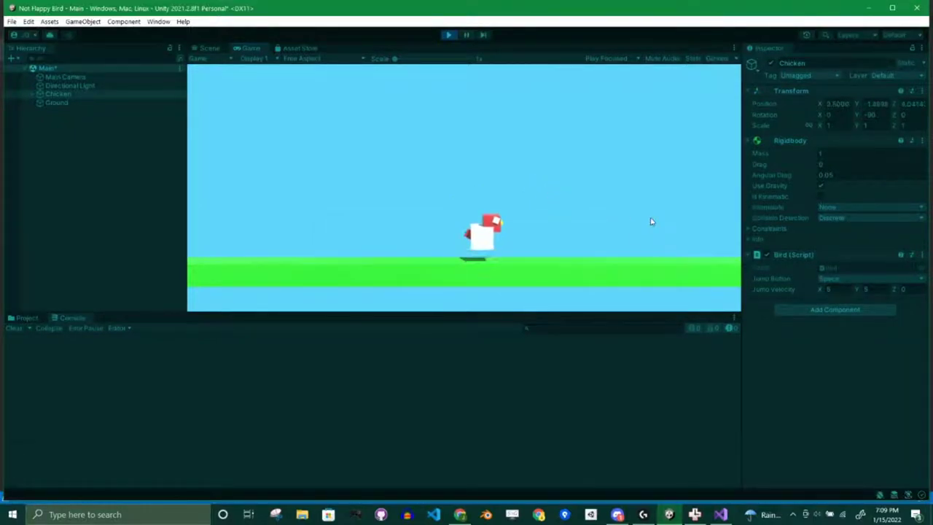
{"action": "key", "text": "space"}
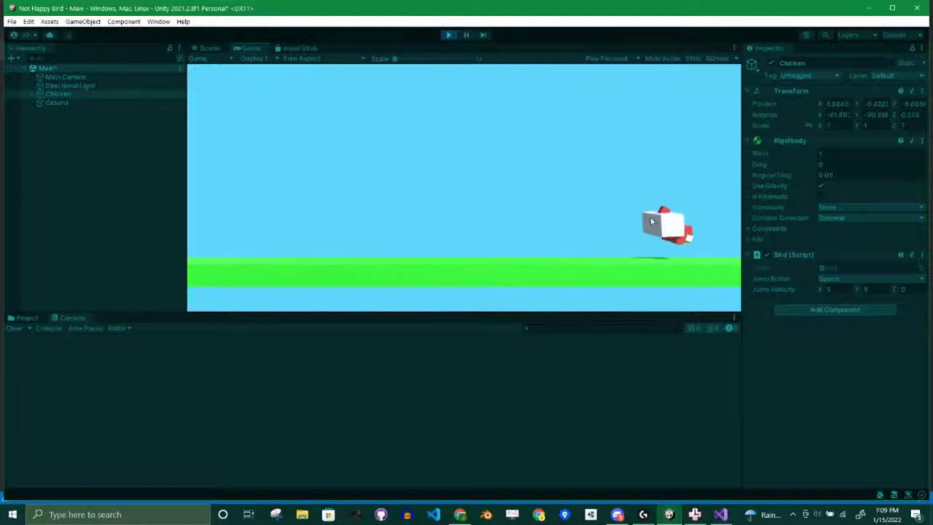
{"action": "left_click", "coordinate": [447, 35]}
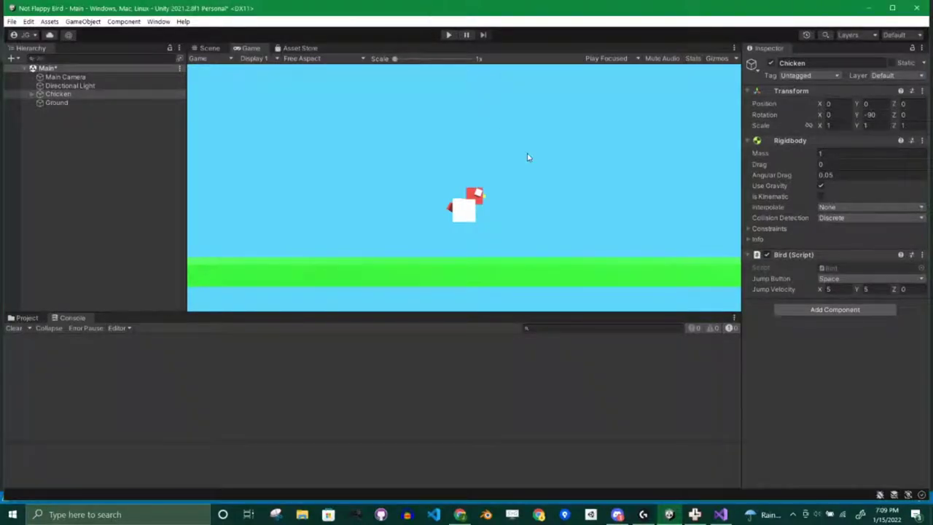
{"action": "left_click", "coordinate": [448, 35]}
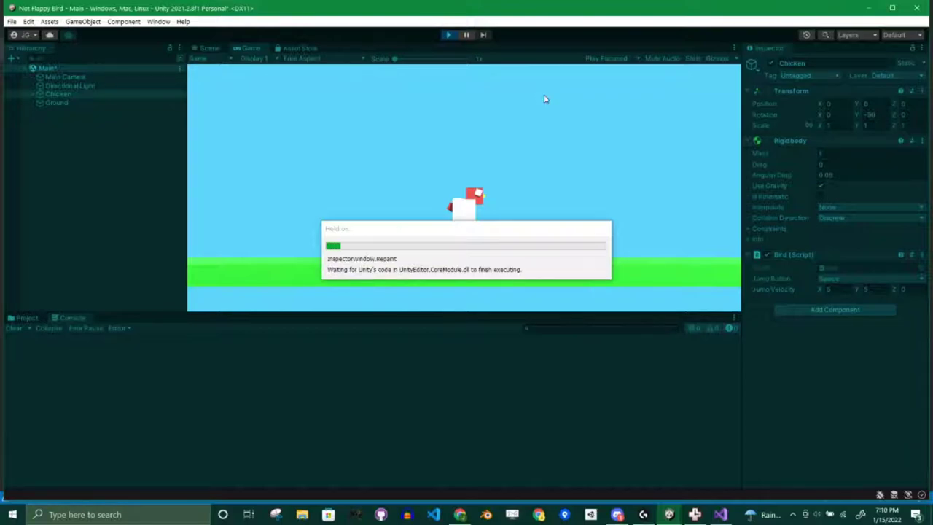
{"action": "key", "text": "space"}
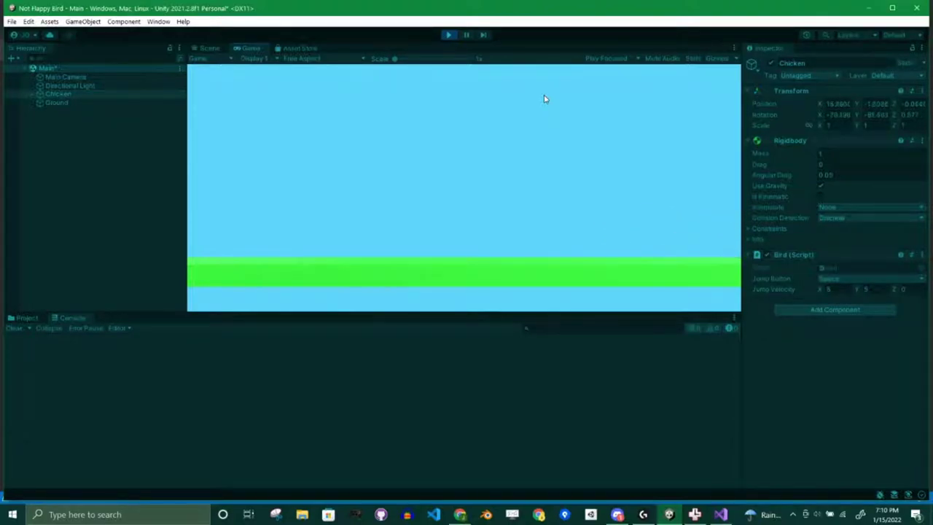
{"action": "left_click", "coordinate": [450, 36]}
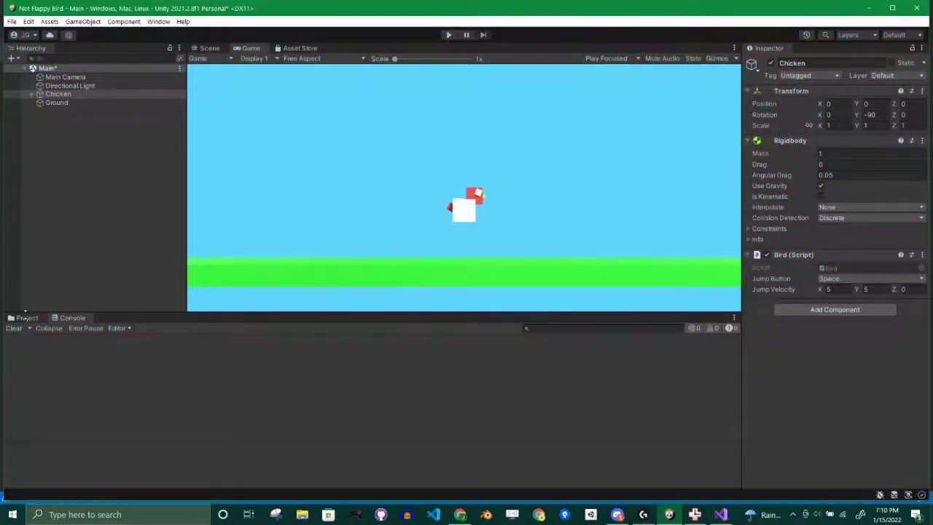
{"action": "left_click", "coordinate": [27, 317]}
Select the Main Camera in the Hierarchy
{"action": "left_click", "coordinate": [432, 393]}
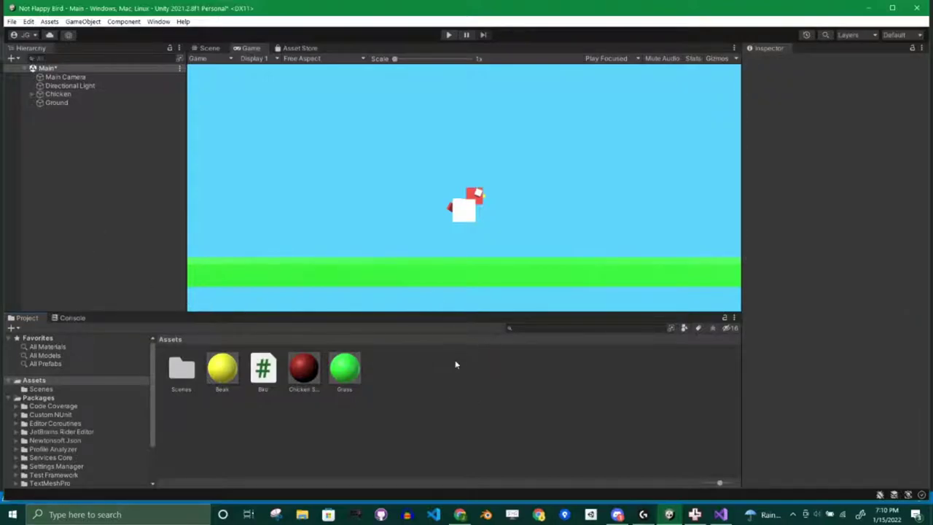
{"action": "left_click", "coordinate": [83, 77]}
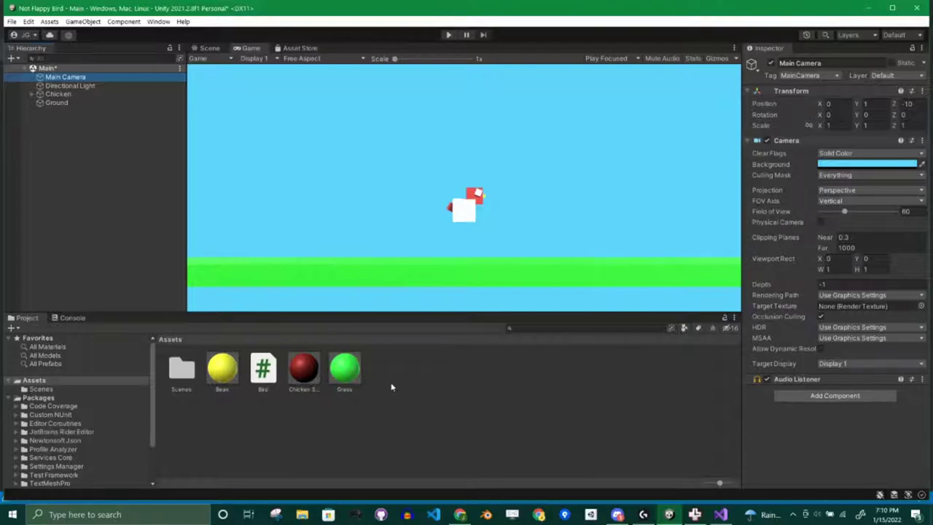
{"action": "right_click", "coordinate": [451, 383]}
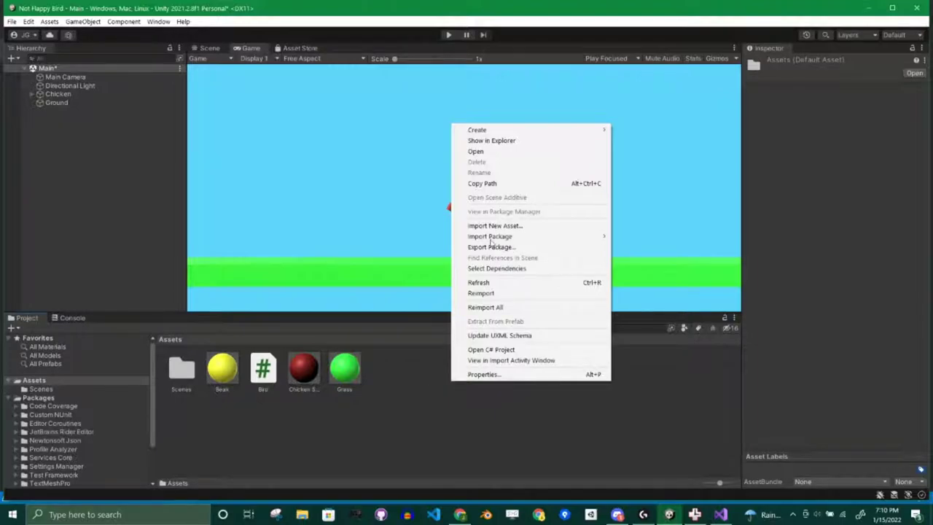
{"action": "mouse_move", "coordinate": [539, 130]}
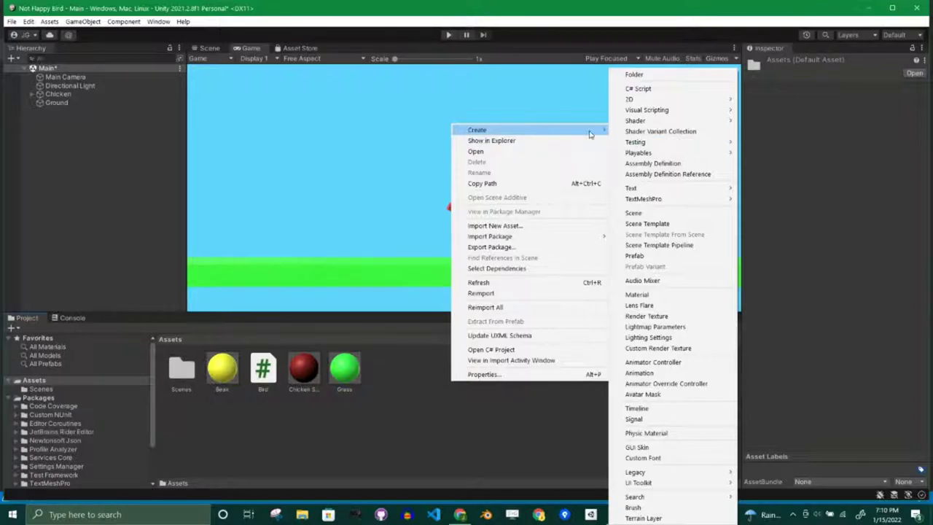
{"action": "left_click", "coordinate": [455, 394]}
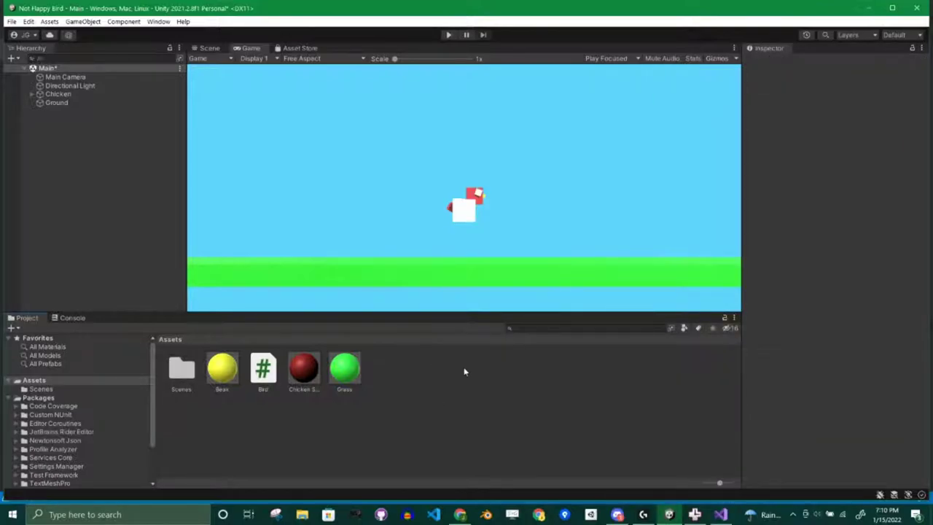
Create a C# script named FollowCam in Assets and open it in Visual Studio
{"action": "right_click", "coordinate": [465, 368]}
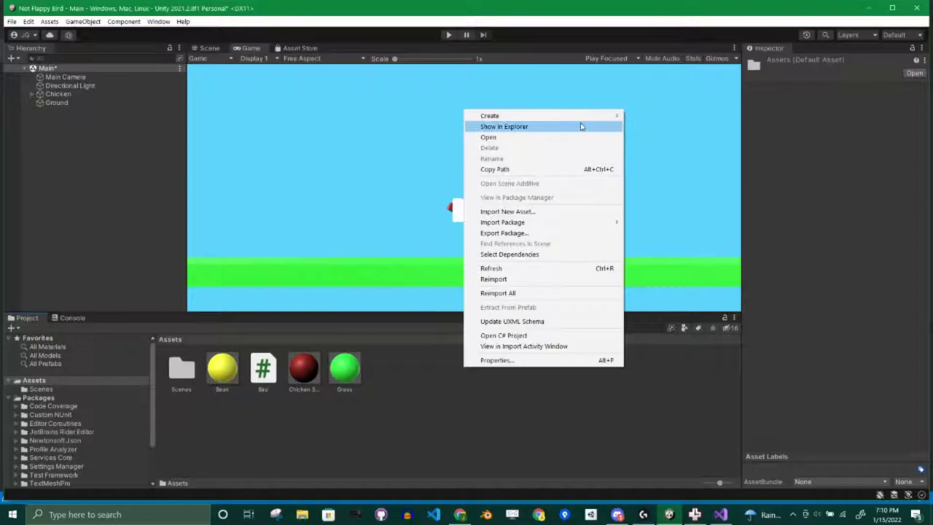
{"action": "mouse_move", "coordinate": [587, 121]}
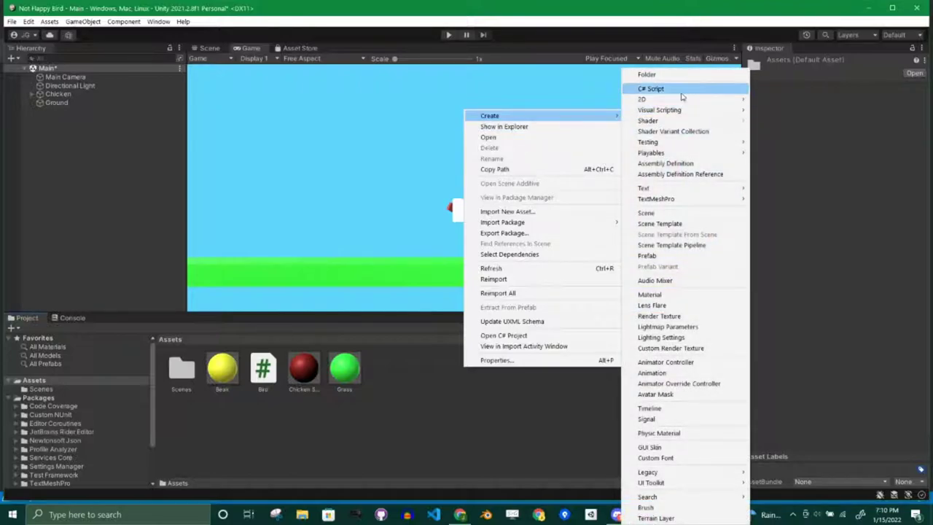
{"action": "left_click", "coordinate": [650, 89]}
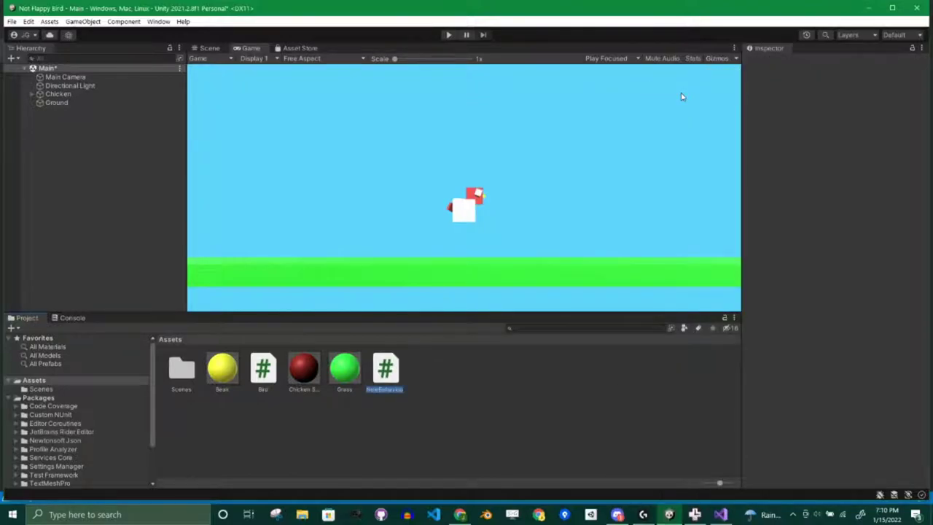
{"action": "type", "text": "FollowCam"}
{"action": "key", "text": "Return"}
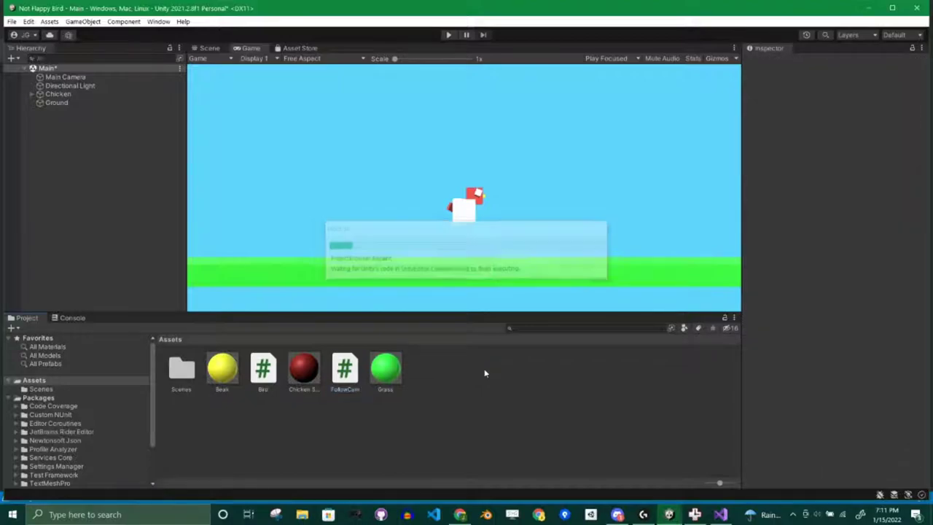
{"action": "left_click", "coordinate": [349, 368]}
{"action": "double_click", "coordinate": [350, 368]}
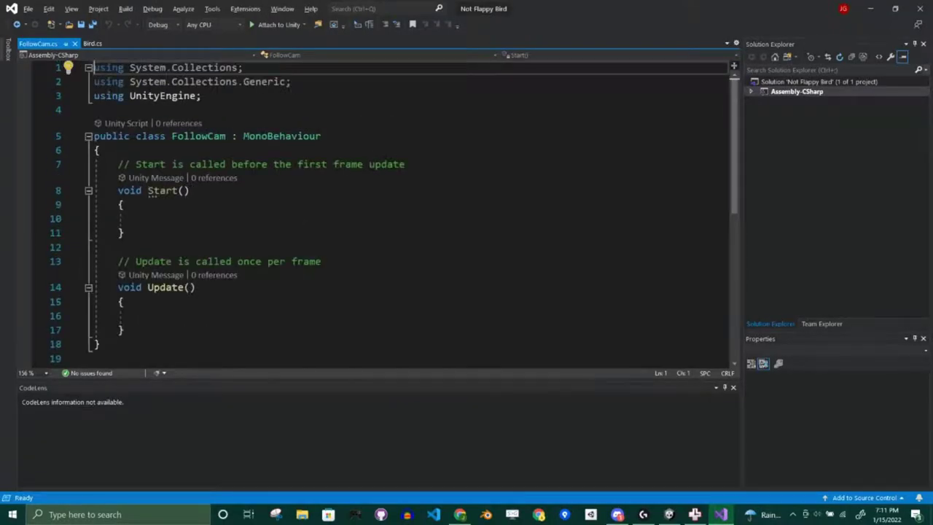
Delete the template comments above Update() and Start() in FollowCam
{"action": "left_click_drag", "start_coordinate": [322, 261], "coordinate": [120, 249]}
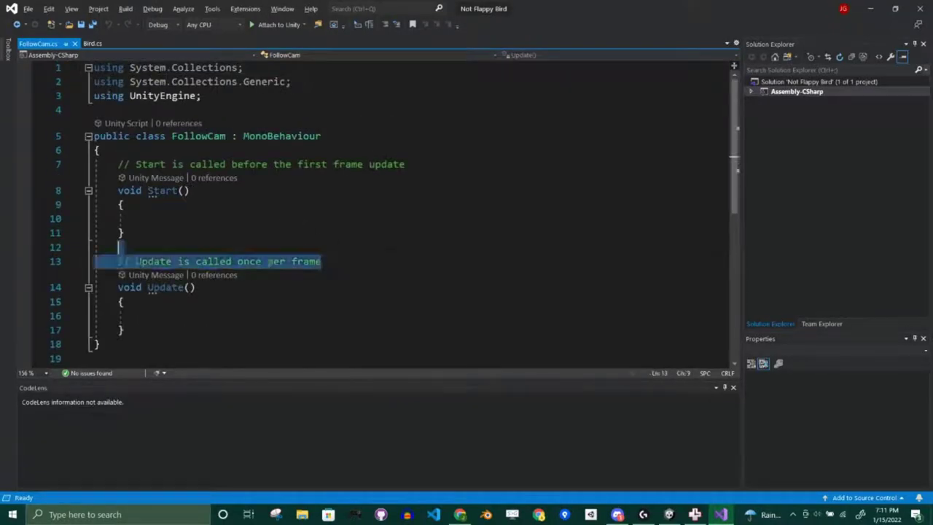
{"action": "key", "text": "BackSpace"}
{"action": "left_click_drag", "start_coordinate": [405, 164], "coordinate": [100, 150]}
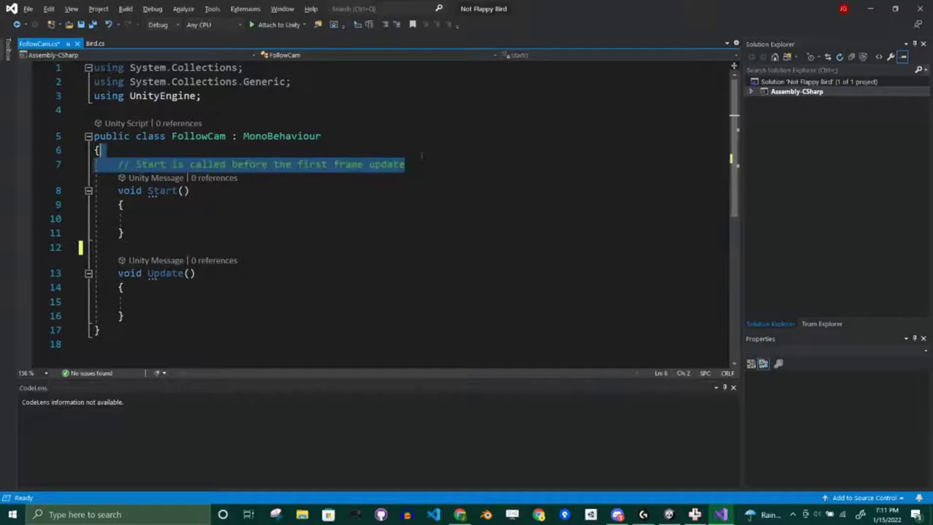
{"action": "key", "text": "BackSpace"}
Add '[SerializeField] GameObject target;' on line 7 of the class body
{"action": "key", "text": "Return"}
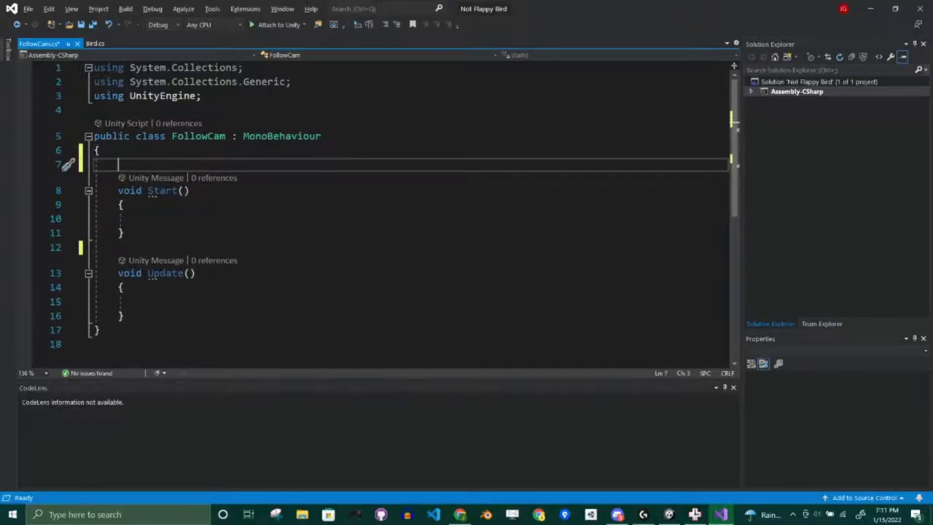
{"action": "key", "text": "Return"}
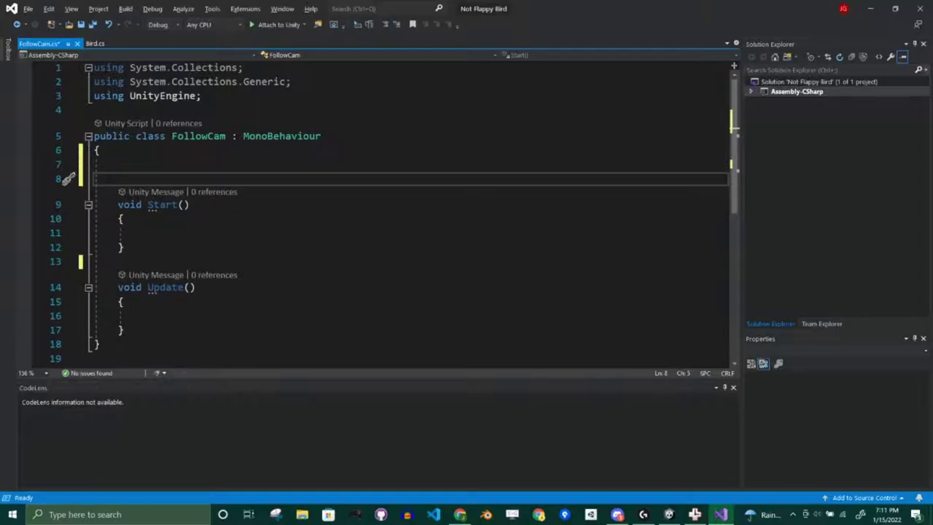
{"action": "key", "text": "Up"}
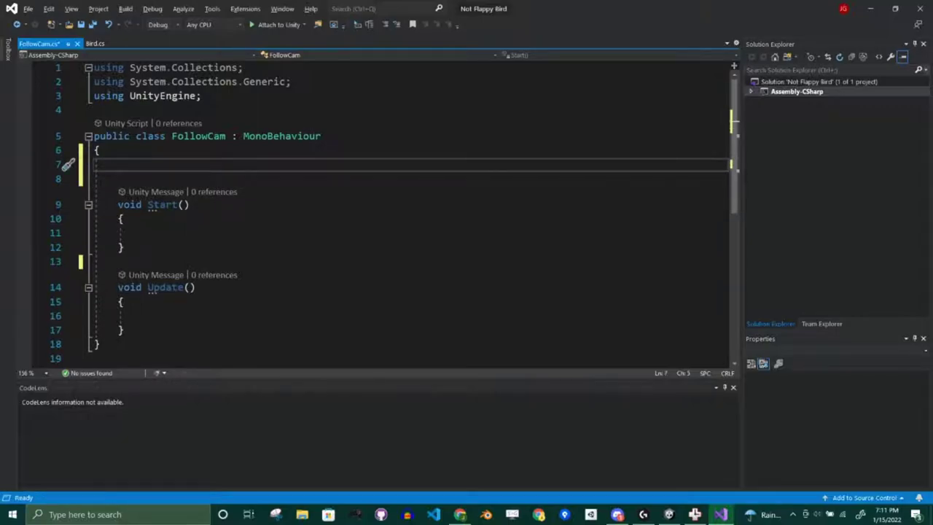
{"action": "type", "text": "["}
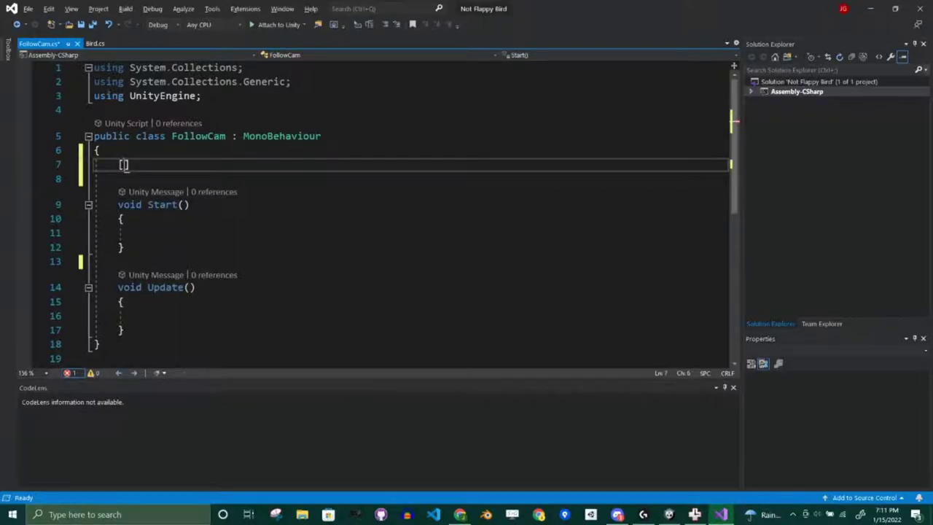
{"action": "type", "text": "SerializeField"}
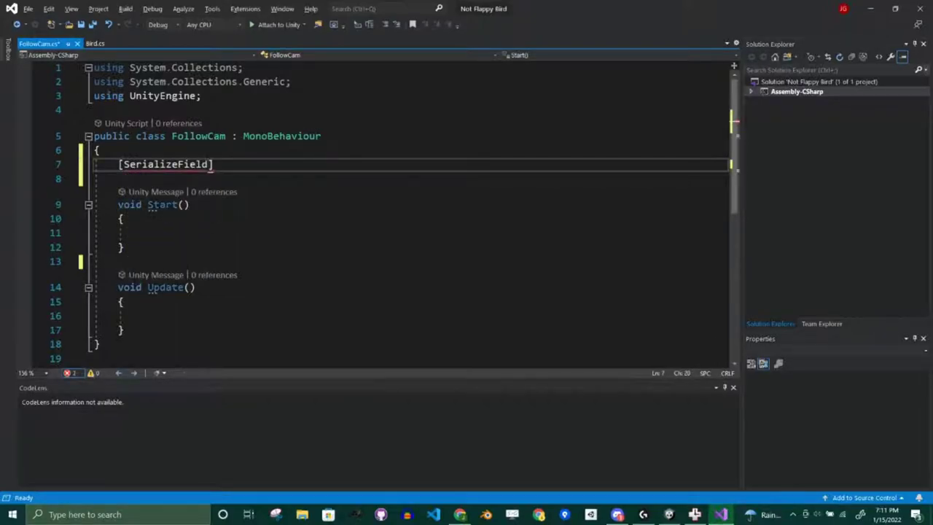
{"action": "key", "text": "Right"}
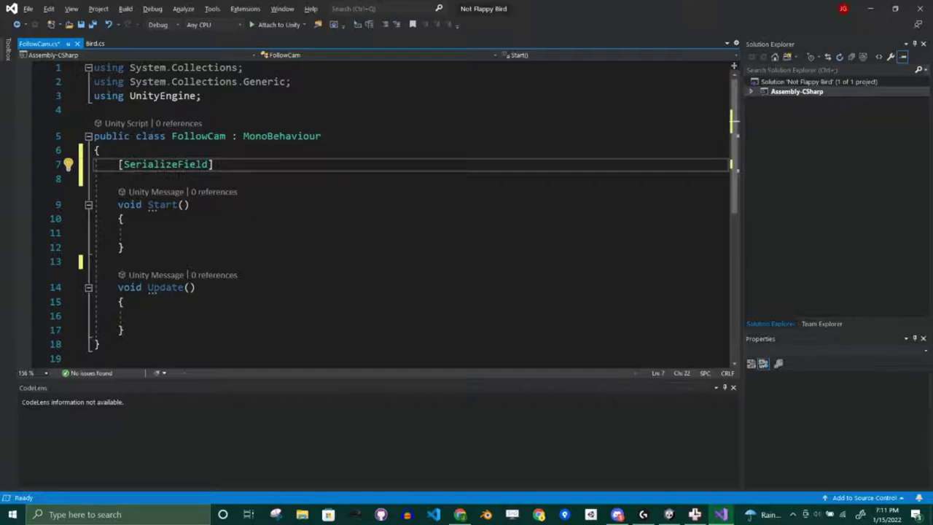
{"action": "type", "text": "GameObject"}
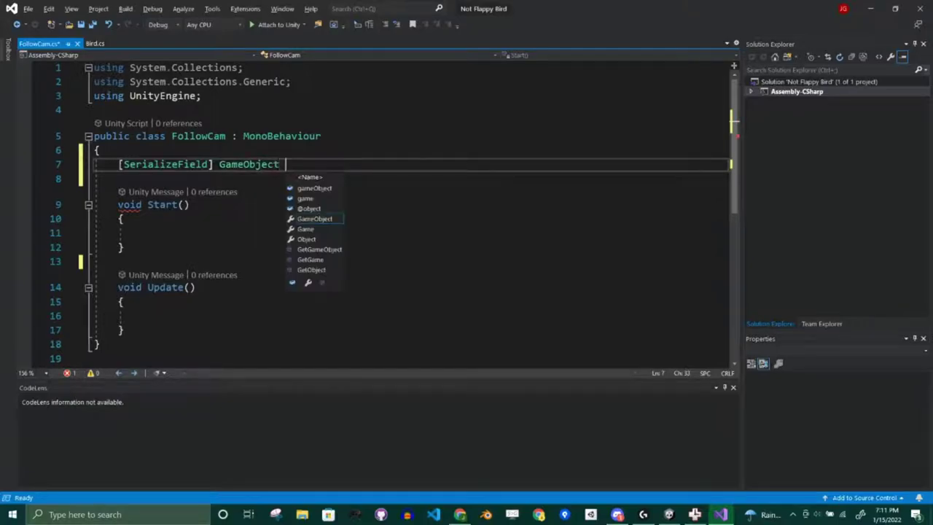
{"action": "type", "text": " target;"}
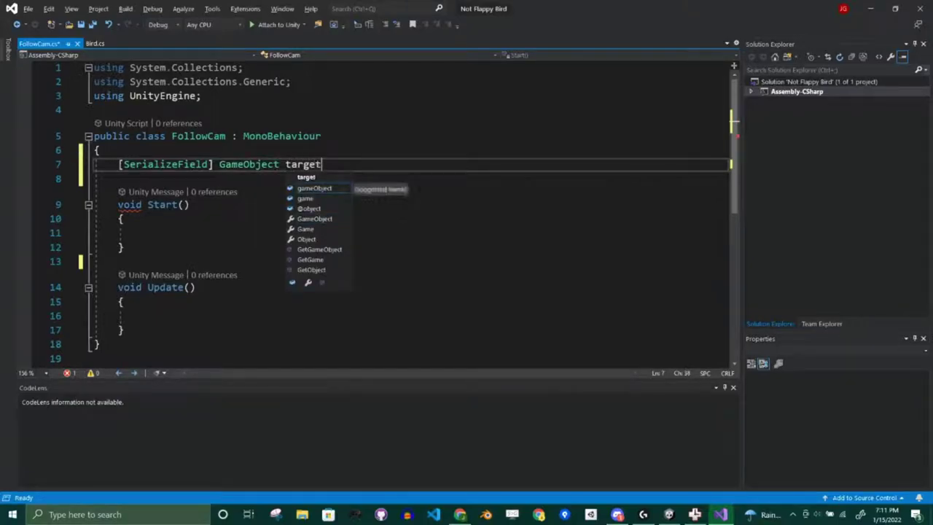
{"action": "key", "text": "Down"}
{"action": "key", "text": "Down"}
{"action": "key", "text": "Down"}
{"action": "key", "text": "Down"}
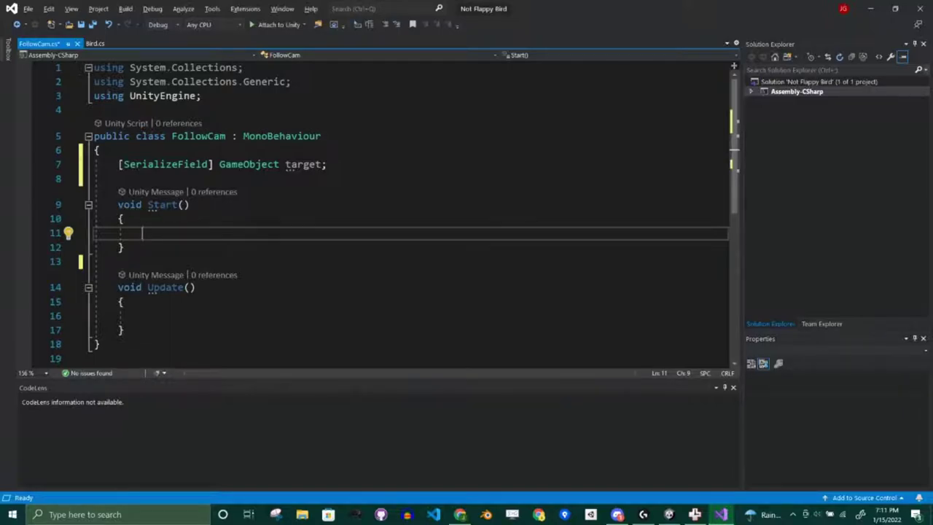
{"action": "key", "text": "alt+Tab"}
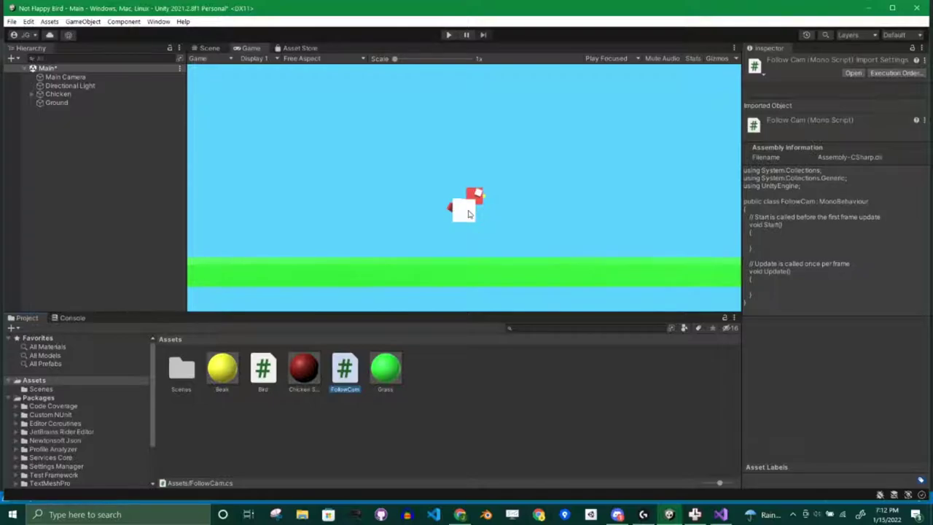
Select Main Camera and view the Scene from the top to see its position relative to the chicken
{"action": "left_click", "coordinate": [210, 48]}
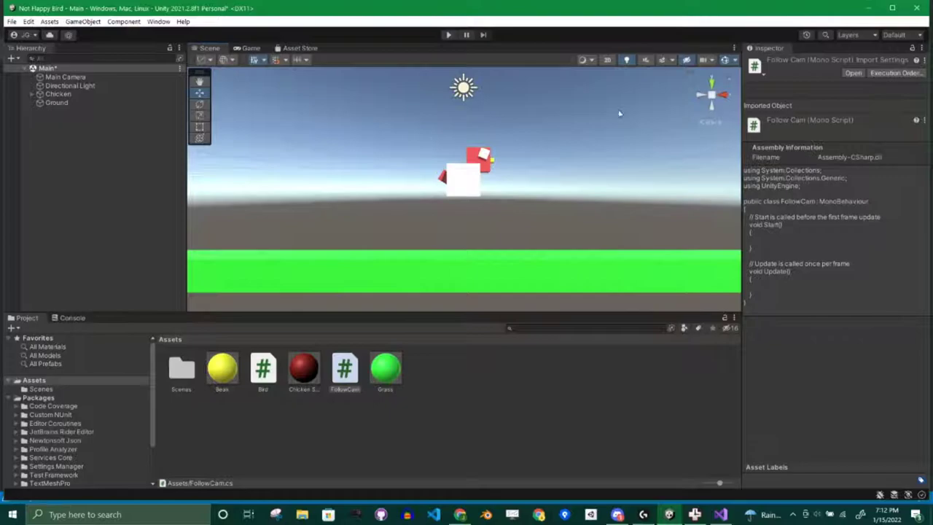
{"action": "left_click", "coordinate": [53, 79]}
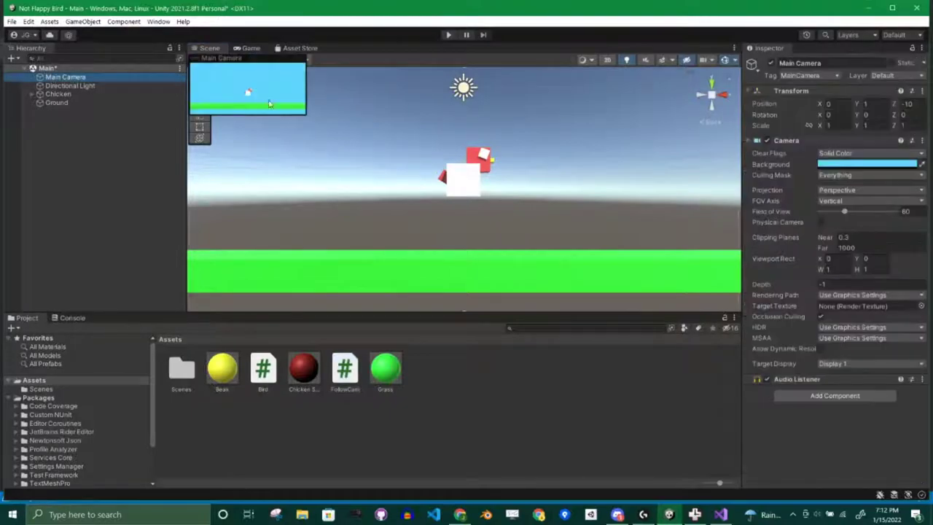
{"action": "left_click", "coordinate": [711, 82]}
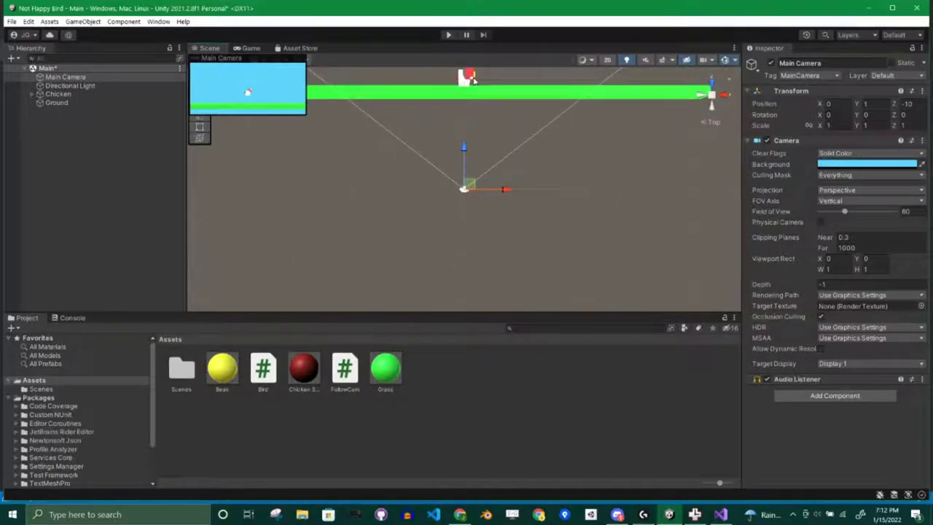
{"action": "middle_click_drag", "start_coordinate": [536, 101], "coordinate": [499, 188]}
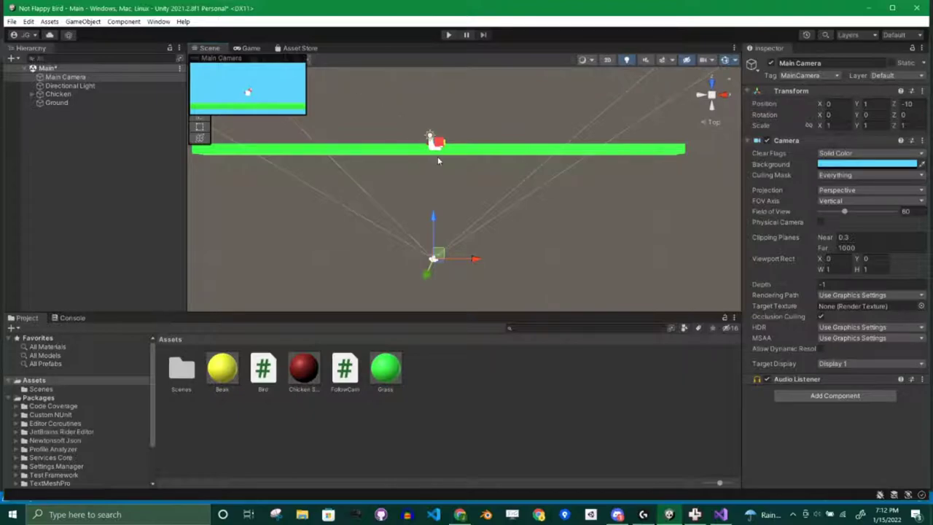
{"action": "key", "text": "alt+Tab"}
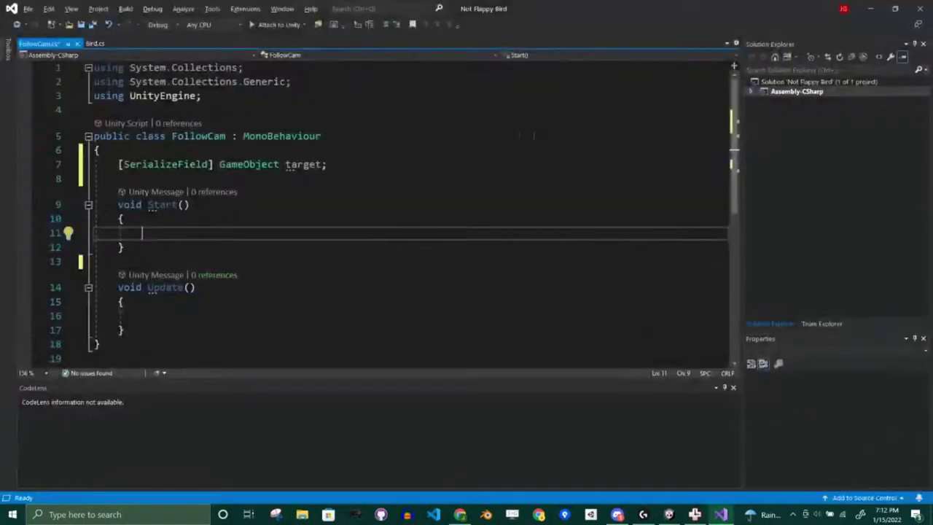
Declare a 'Vector3 positionOffset;' field below the target field
{"action": "left_click", "coordinate": [149, 179]}
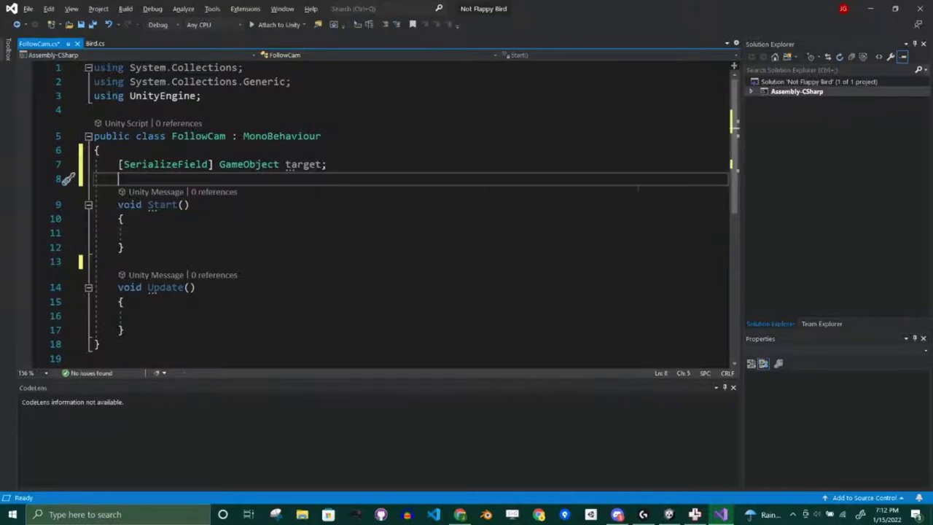
{"action": "key", "text": "Return"}
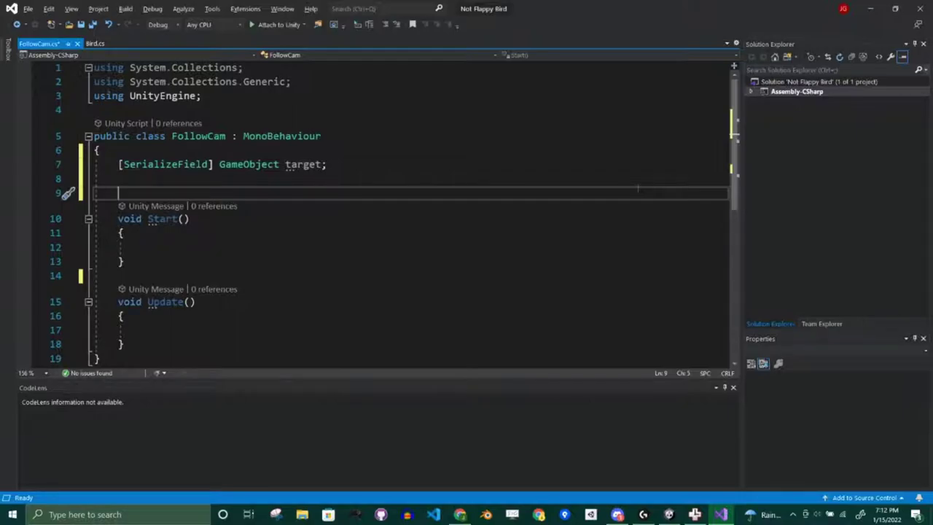
{"action": "type", "text": "Ve"}
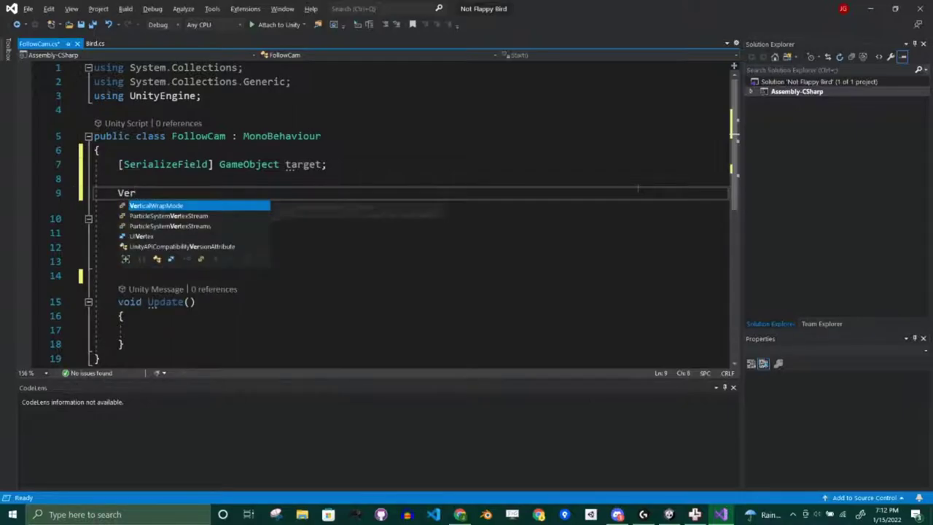
{"action": "key", "text": "Tab"}
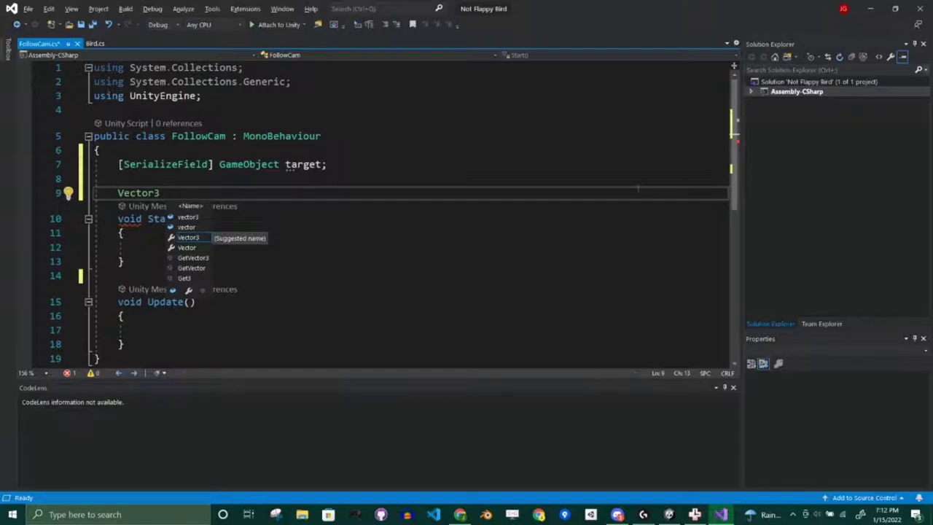
{"action": "type", "text": "offset"}
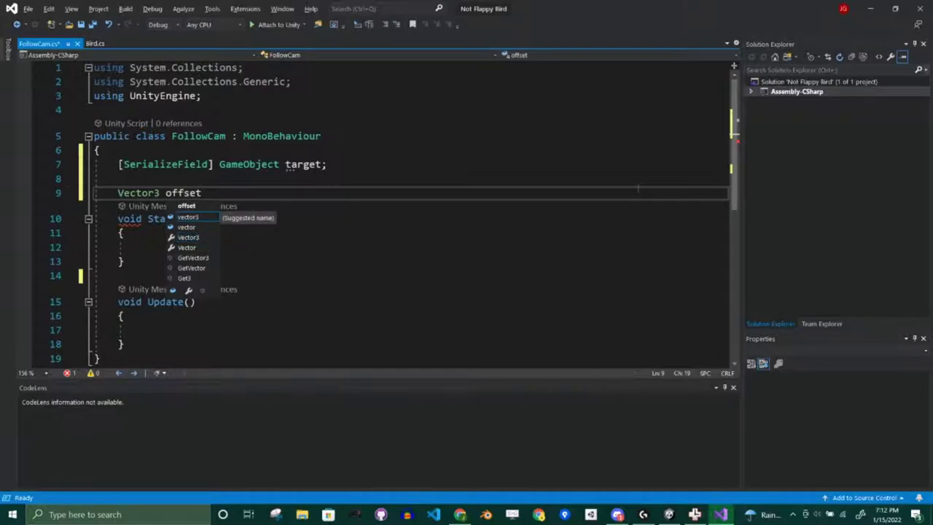
{"action": "key", "text": "BackSpace"}
{"action": "key", "text": "BackSpace"}
{"action": "key", "text": "BackSpace"}
{"action": "key", "text": "BackSpace"}
{"action": "key", "text": "BackSpace"}
{"action": "key", "text": "BackSpace"}
{"action": "type", "text": "position"}
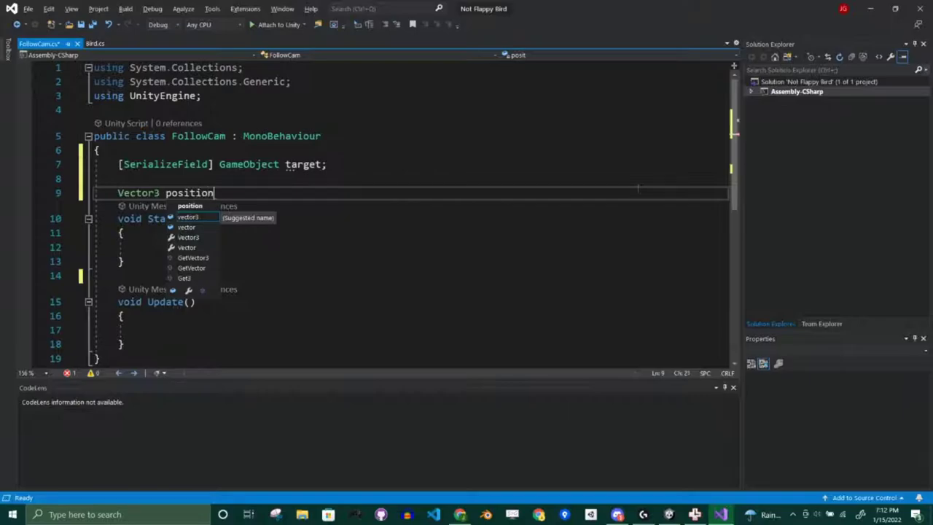
{"action": "type", "text": "Offset;"}
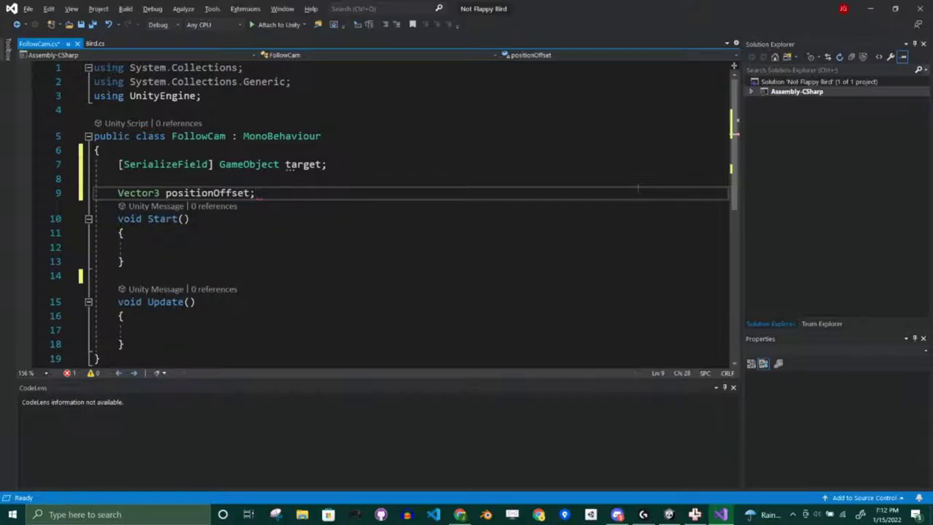
{"action": "key", "text": "Return"}
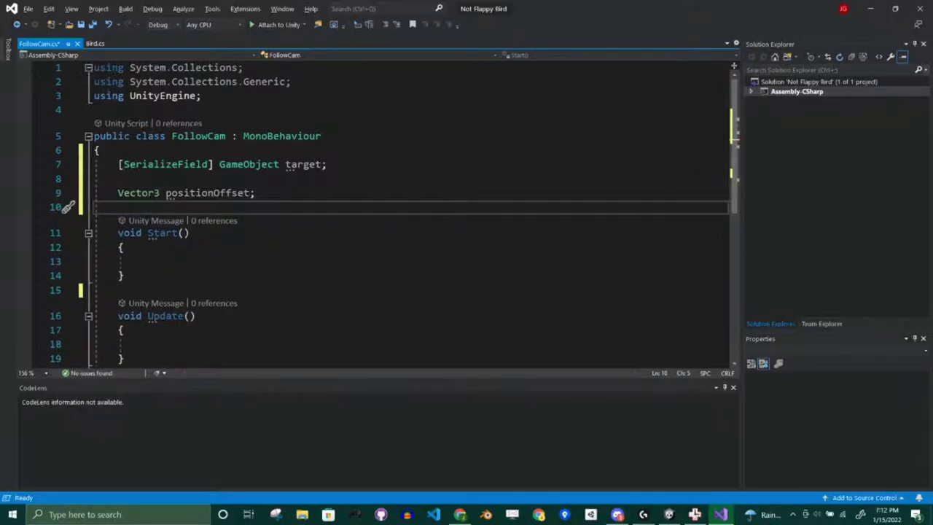
Begin the 'positionOffset =' assignment inside Start()
{"action": "left_click", "coordinate": [227, 263]}
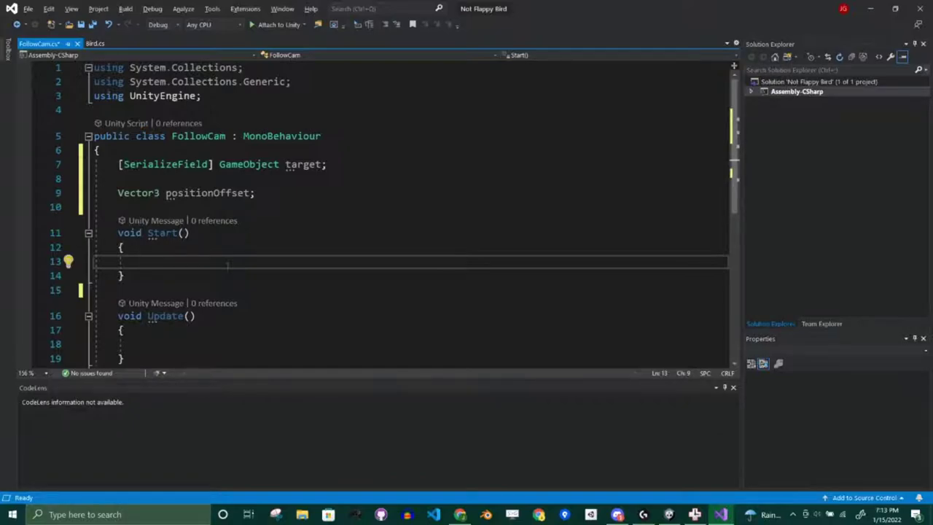
{"action": "type", "text": "positionOffset"}
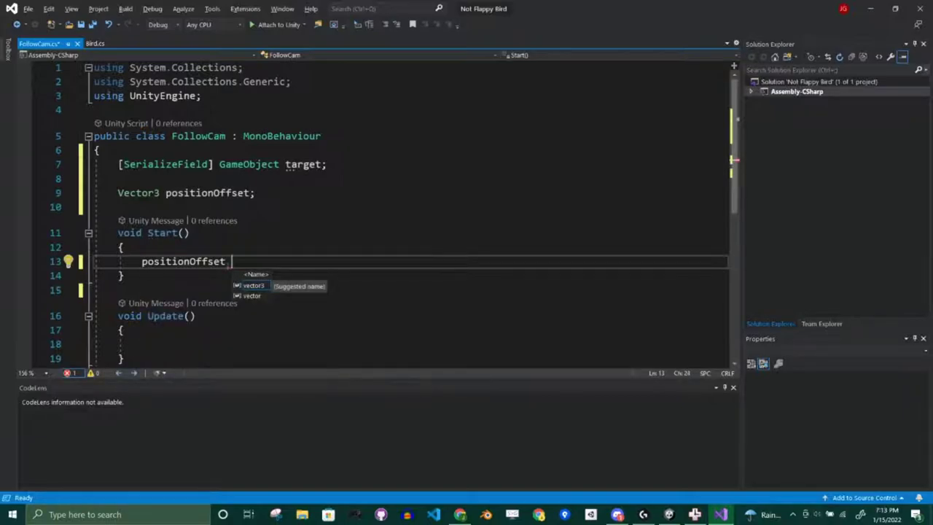
{"action": "type", "text": " = t"}
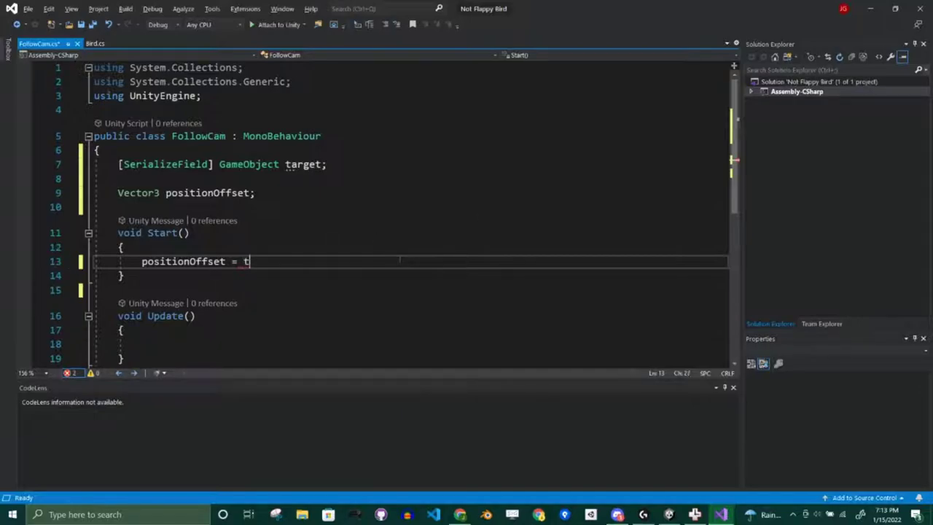
{"action": "key", "text": "ctrl+space"}
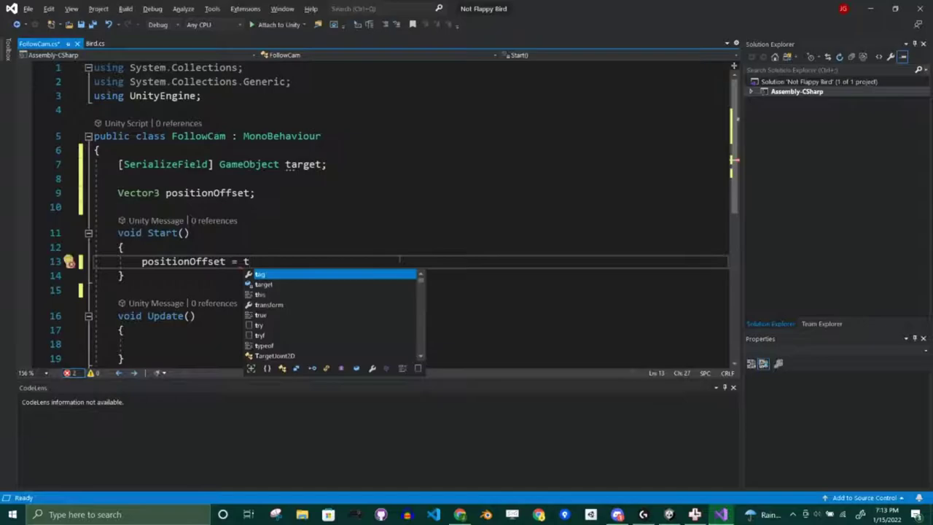
{"action": "key", "text": "Escape"}
{"action": "key", "text": "alt+Tab"}
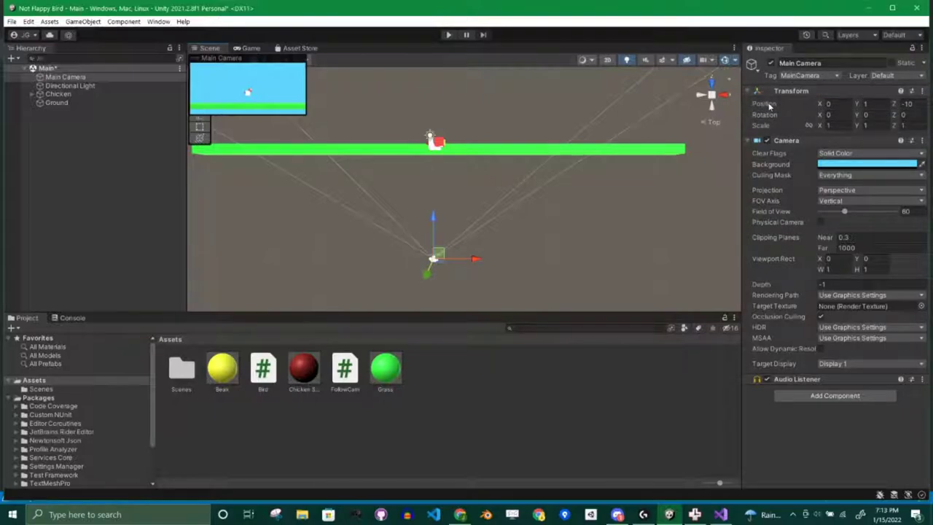
Check Main Camera's Transform Position, then switch back to FollowCam.cs
{"action": "key", "text": "alt+Tab"}
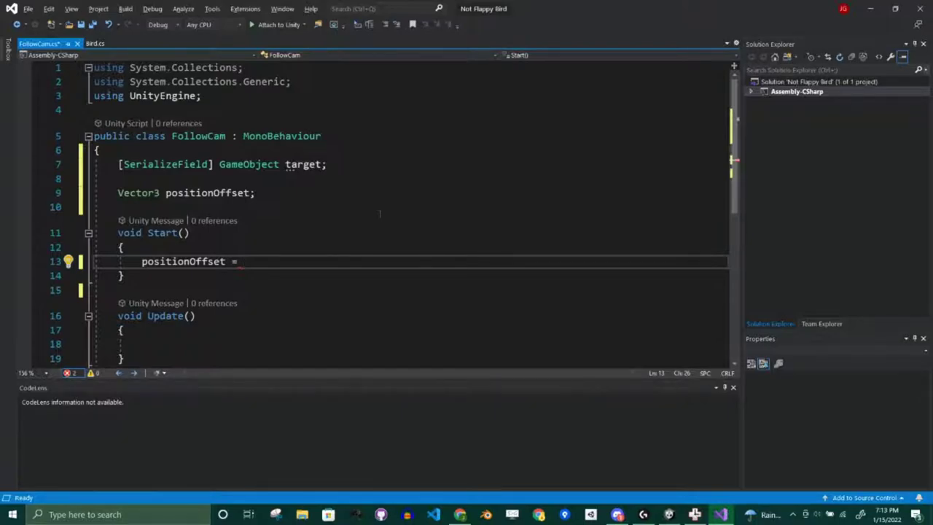
Complete line 13 as 'positionOffset = target.transform.position - transform.position;' without 'this.'
{"action": "type", "text": "target.po"}
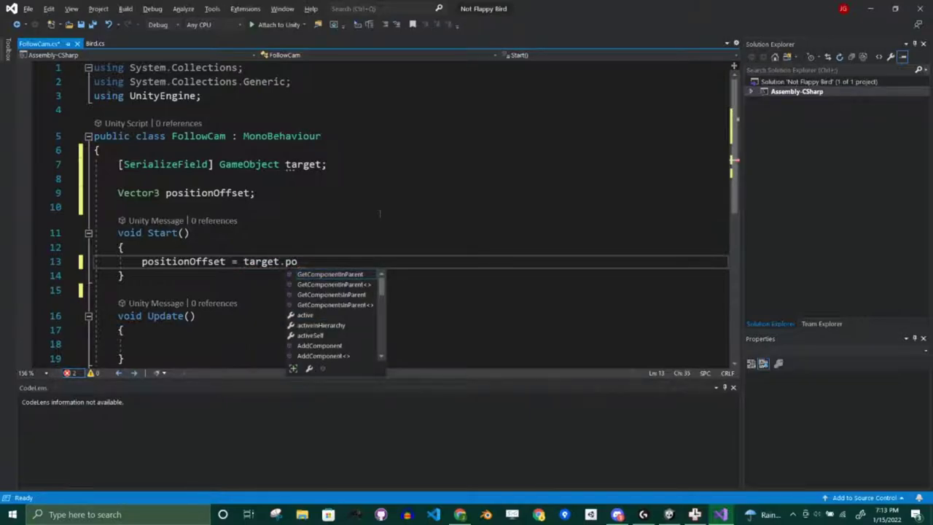
{"action": "key", "text": "BackSpace"}
{"action": "key", "text": "BackSpace"}
{"action": "type", "text": "tra"}
{"action": "key", "text": "Tab"}
{"action": "type", "text": ".p"}
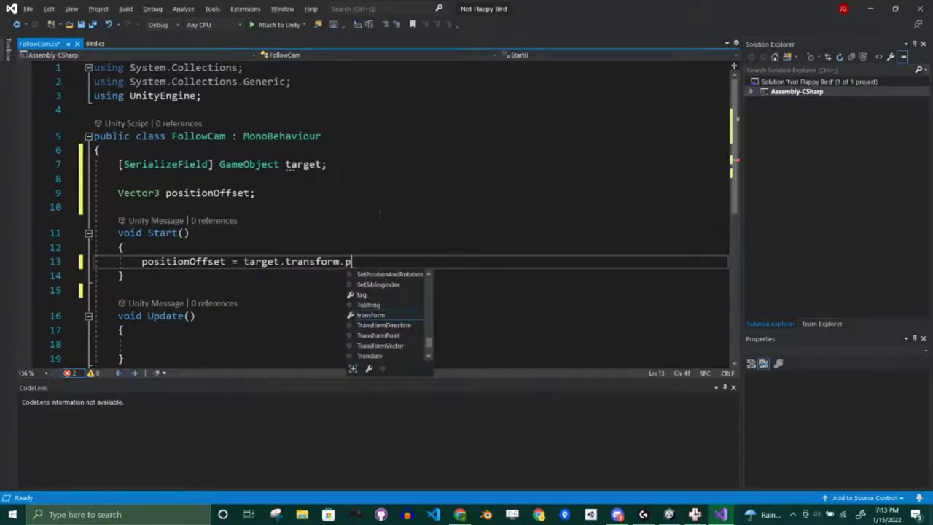
{"action": "type", "text": "osition"}
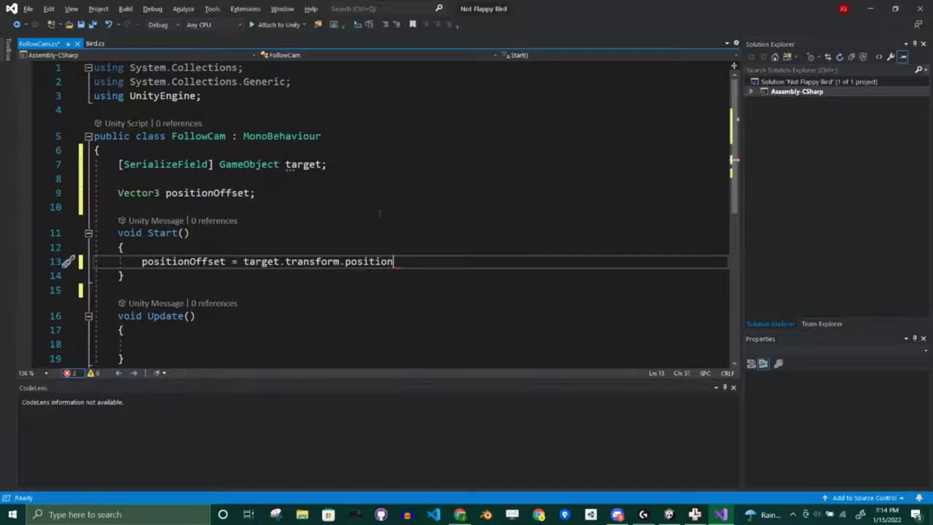
{"action": "type", "text": " -"}
{"action": "type", "text": "this.tra"}
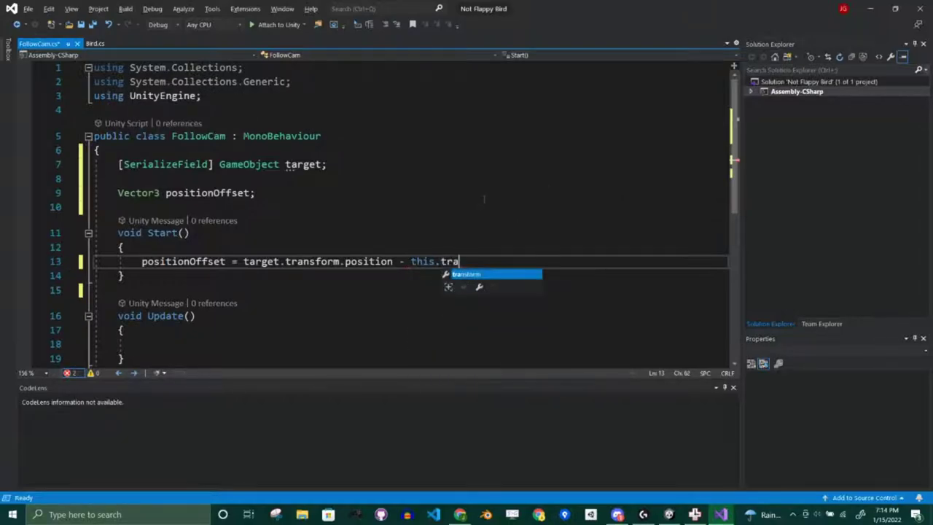
{"action": "type", "text": "nsform.p"}
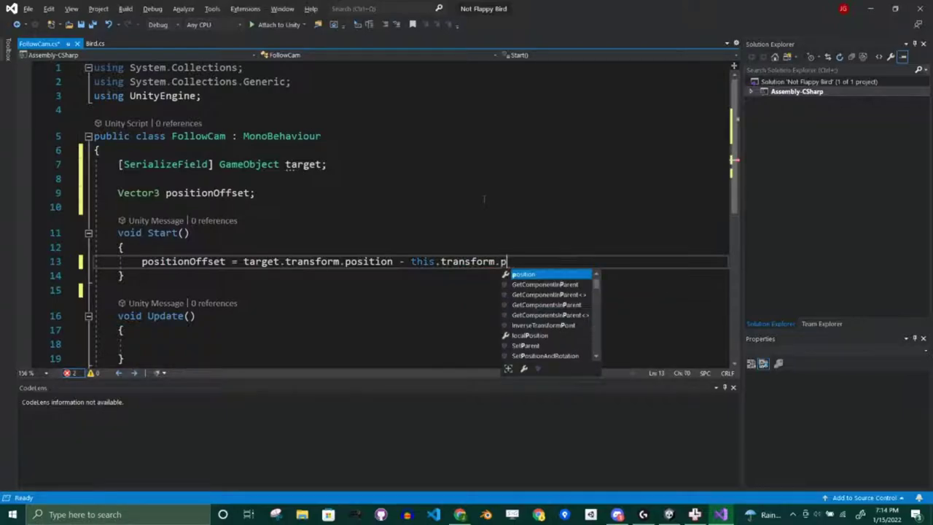
{"action": "key", "text": "Tab"}
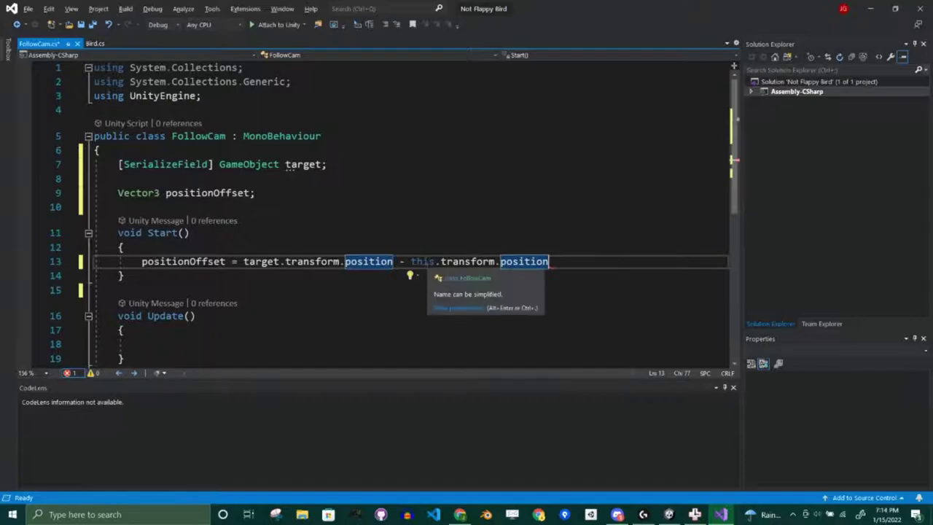
{"action": "double_click", "coordinate": [423, 261]}
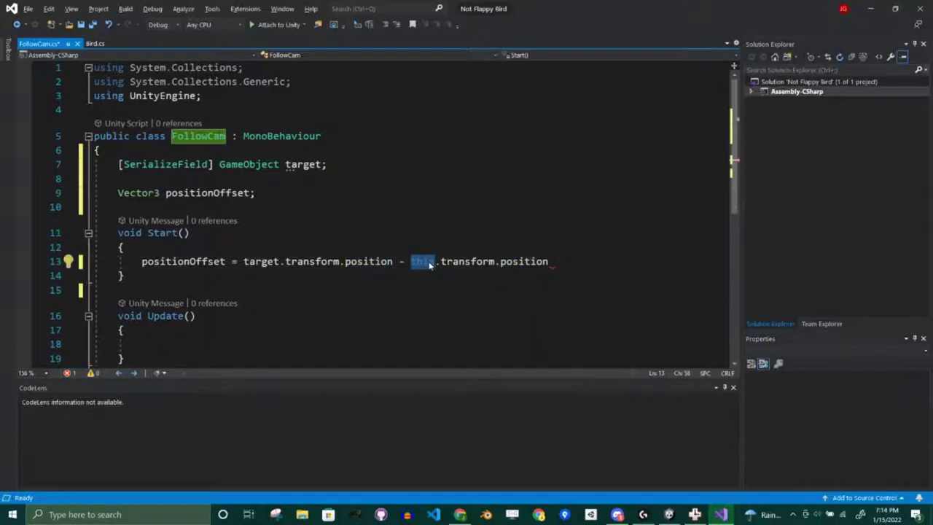
{"action": "key", "text": "Delete"}
{"action": "key", "text": "Delete"}
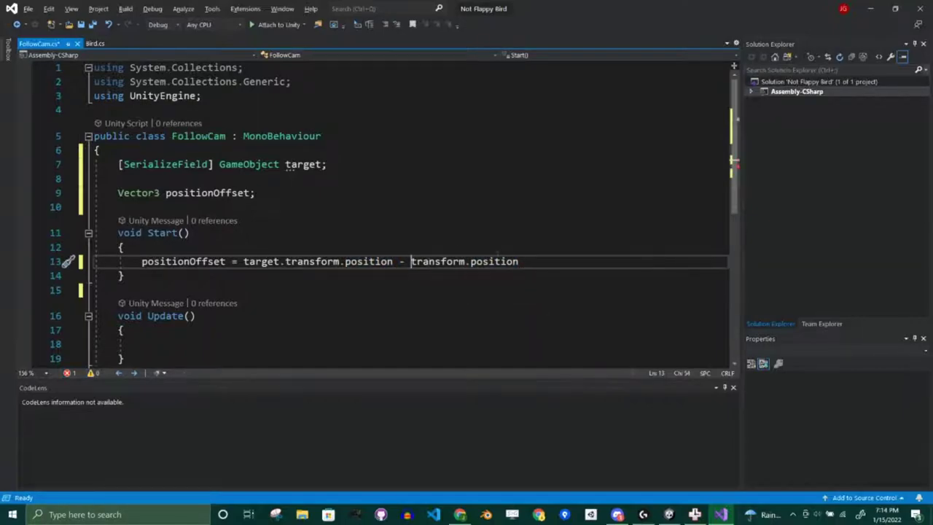
{"action": "left_click", "coordinate": [519, 261]}
{"action": "type", "text": ";"}
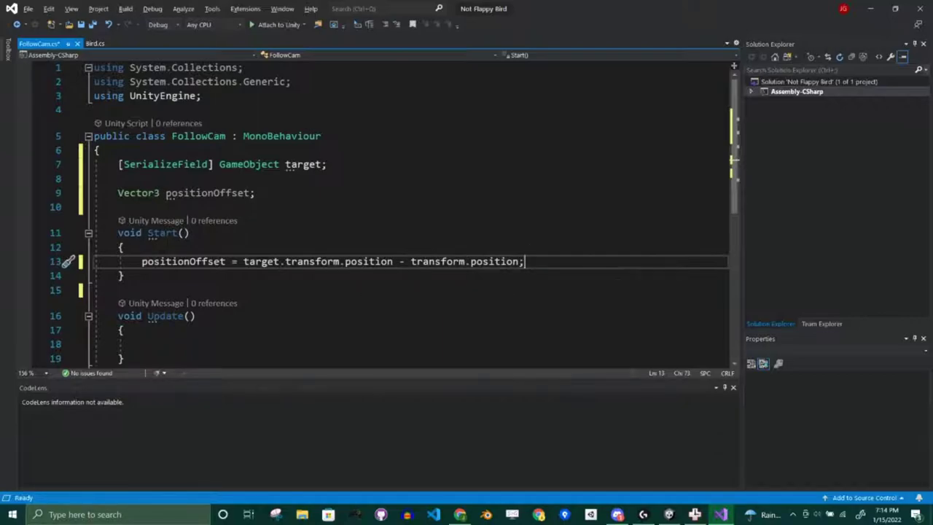
{"action": "scroll", "coordinate": [197, 250], "scroll_direction": "down", "scroll_amount": 2}
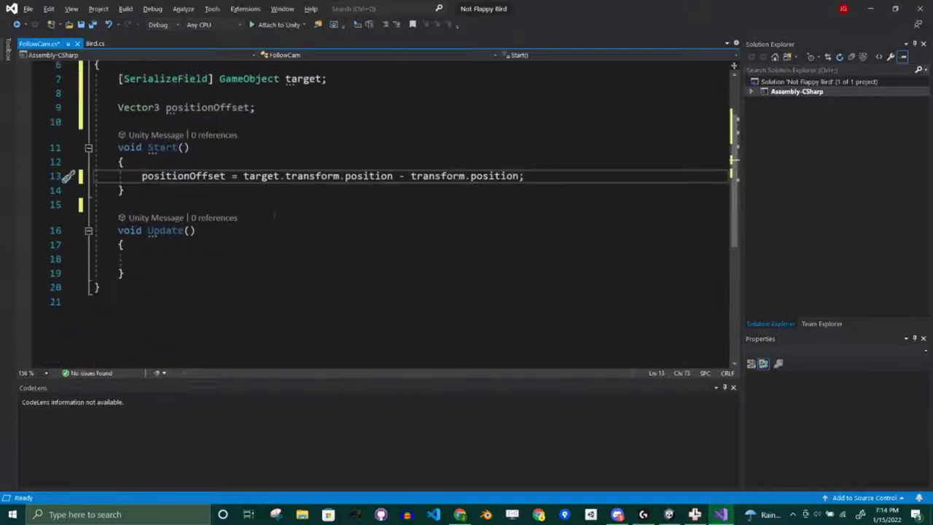
In Update(), declare Vector3 newPosition and assign it positionOffset - target.transform.position
{"action": "left_click", "coordinate": [201, 256]}
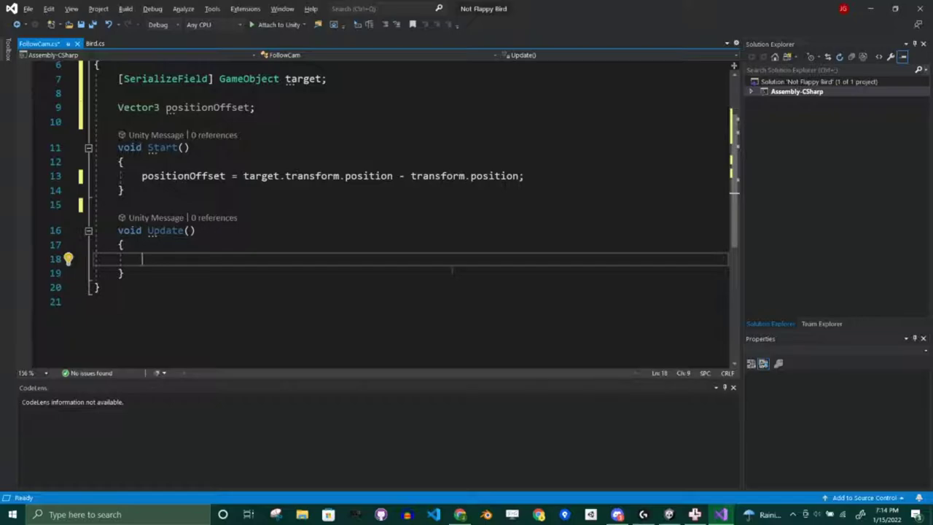
{"action": "type", "text": "Vector3 "}
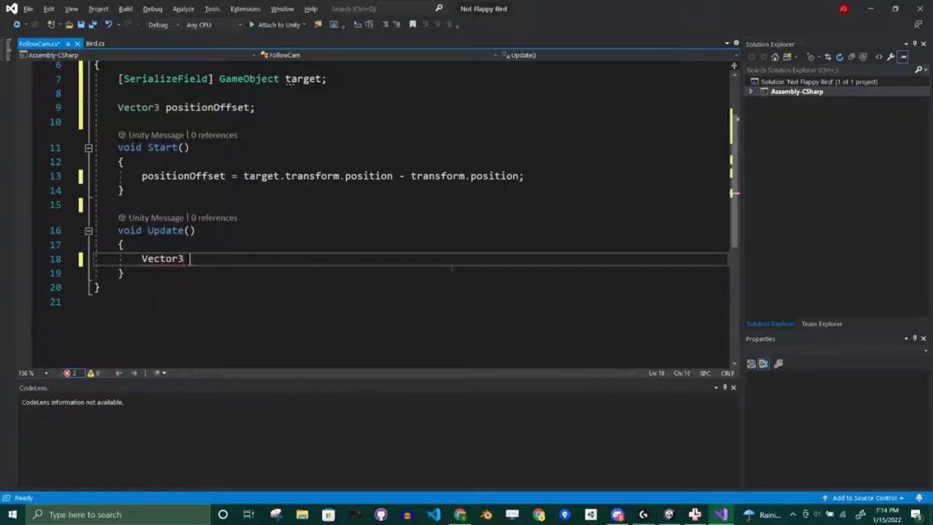
{"action": "type", "text": "newPos"}
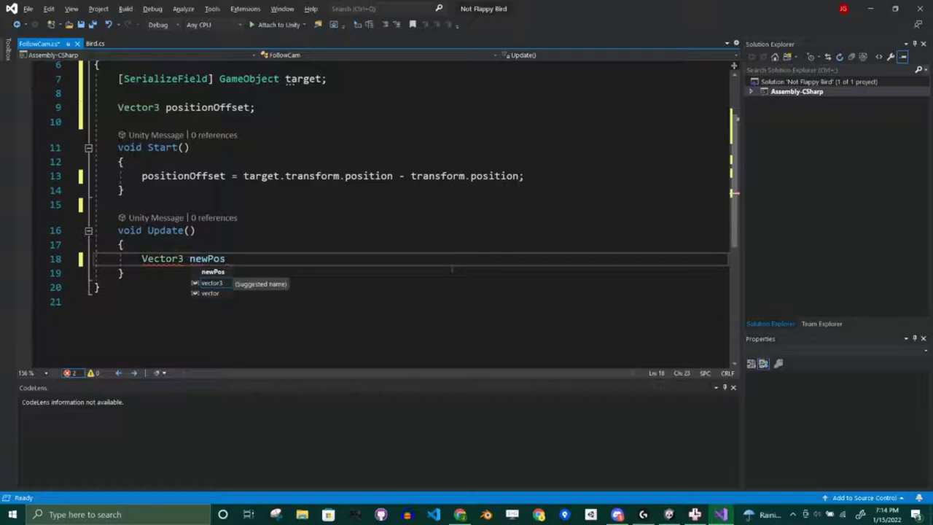
{"action": "type", "text": "ition;"}
{"action": "key", "text": "Return"}
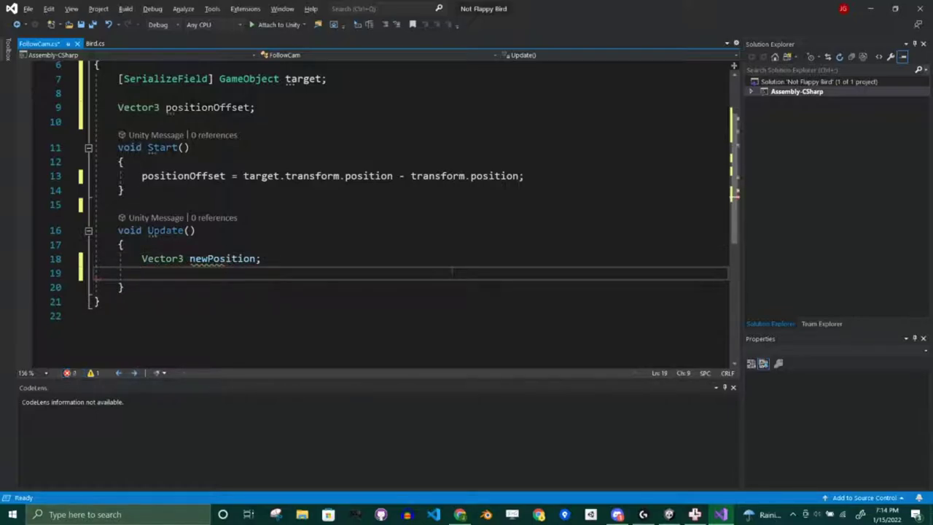
{"action": "type", "text": "new"}
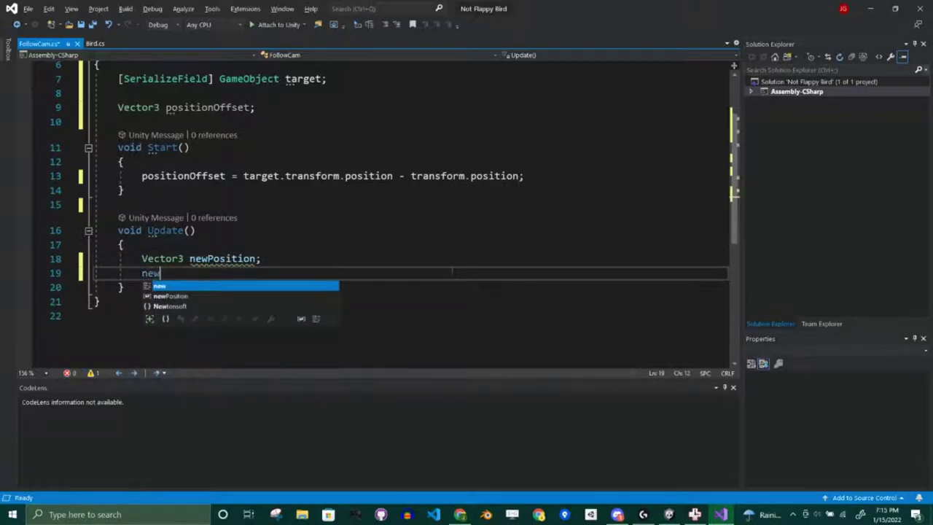
{"action": "type", "text": "Position ="}
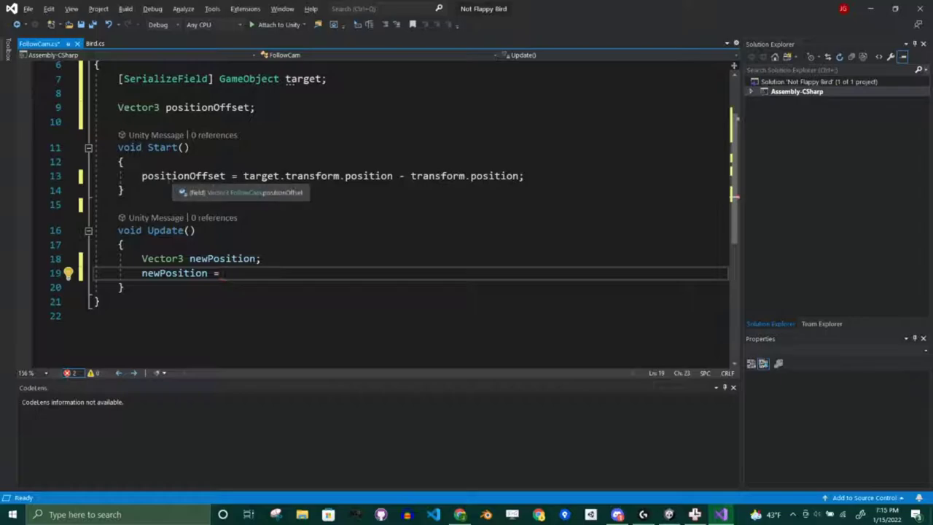
{"action": "type", "text": "pos"}
{"action": "key", "text": "Tab"}
{"action": "type", "text": "- "}
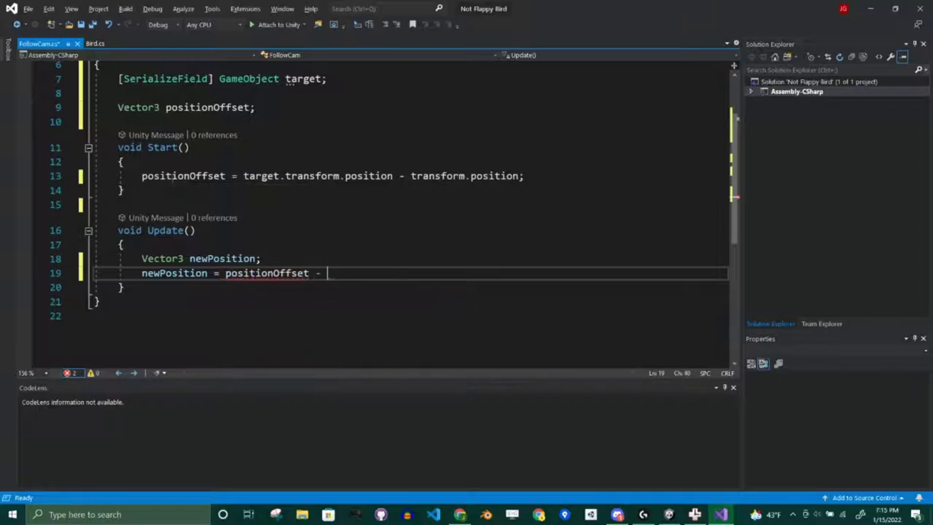
{"action": "type", "text": "target."}
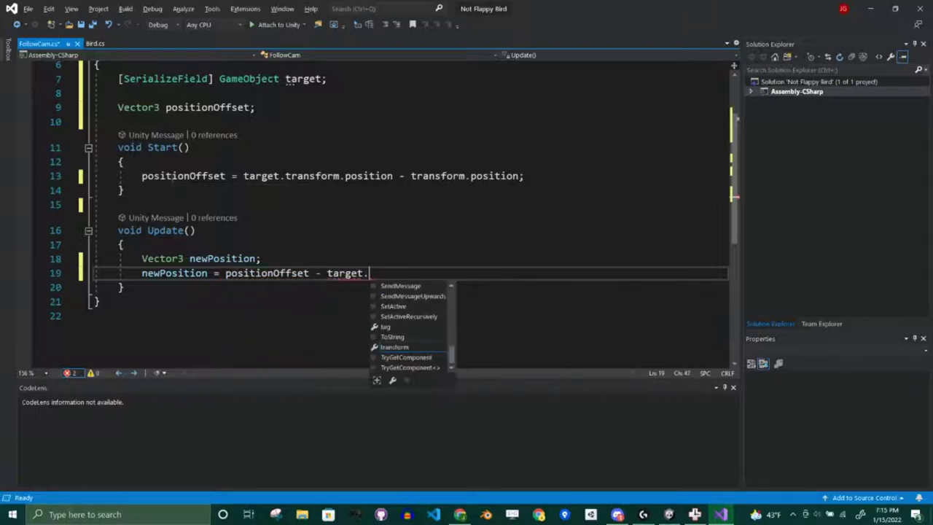
{"action": "type", "text": "transform.po"}
{"action": "key", "text": "Tab"}
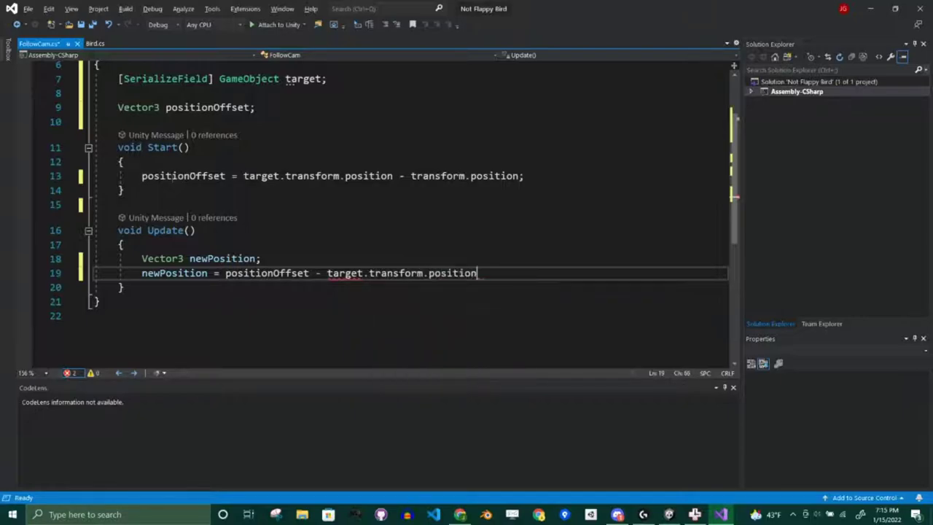
{"action": "type", "text": ";"}
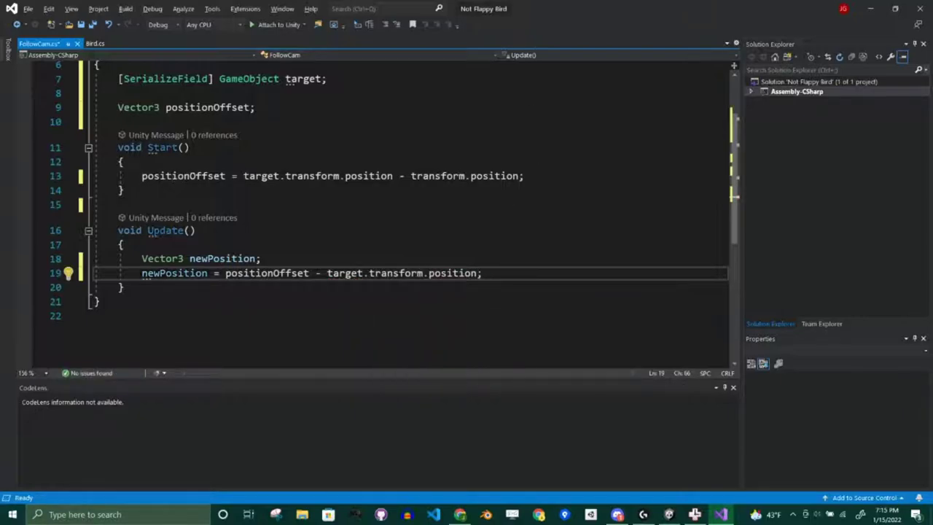
Add 'transform.position = newPosition;' below it and save FollowCam.cs
{"action": "left_click", "coordinate": [124, 244]}
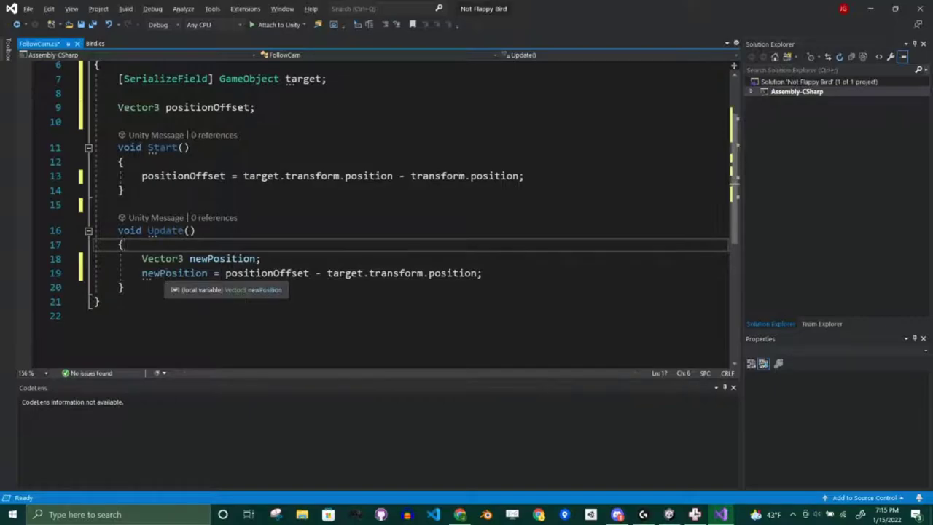
{"action": "left_click", "coordinate": [498, 272]}
{"action": "key", "text": "Return"}
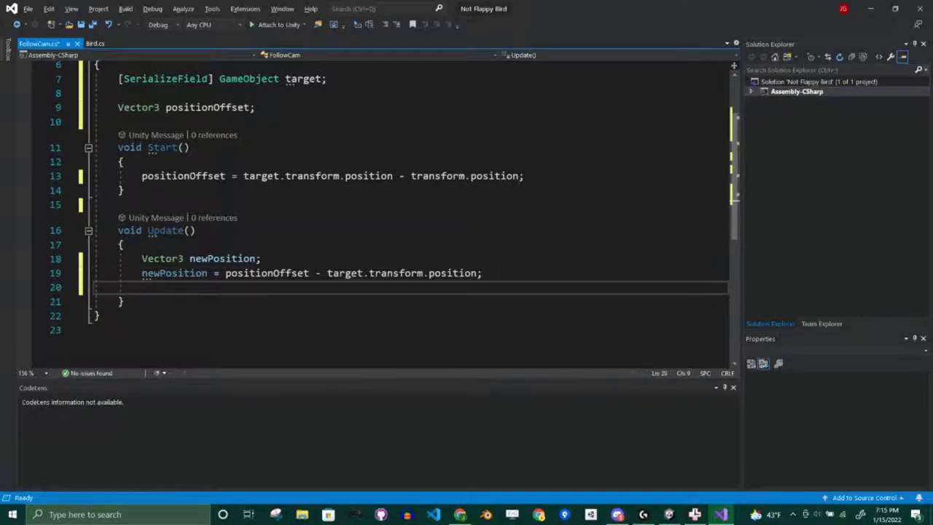
{"action": "type", "text": "tra"}
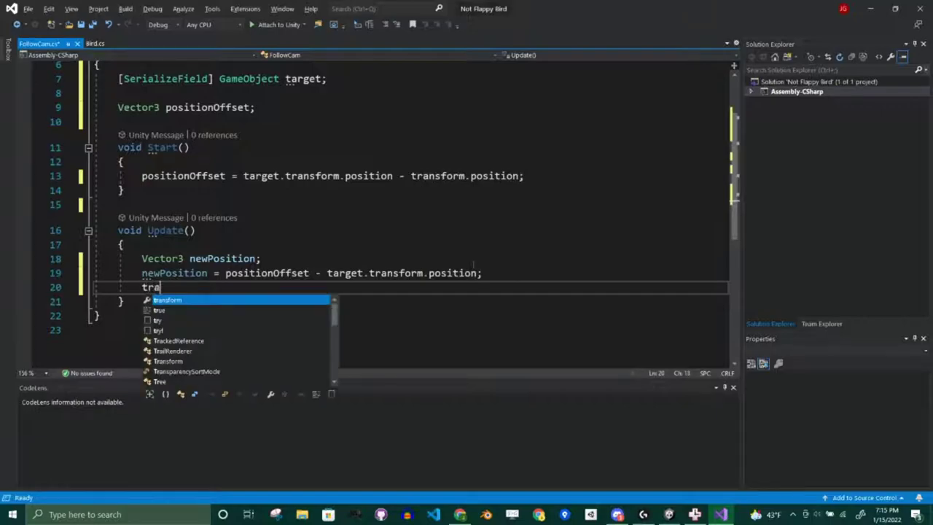
{"action": "type", "text": "nsform.position = new"}
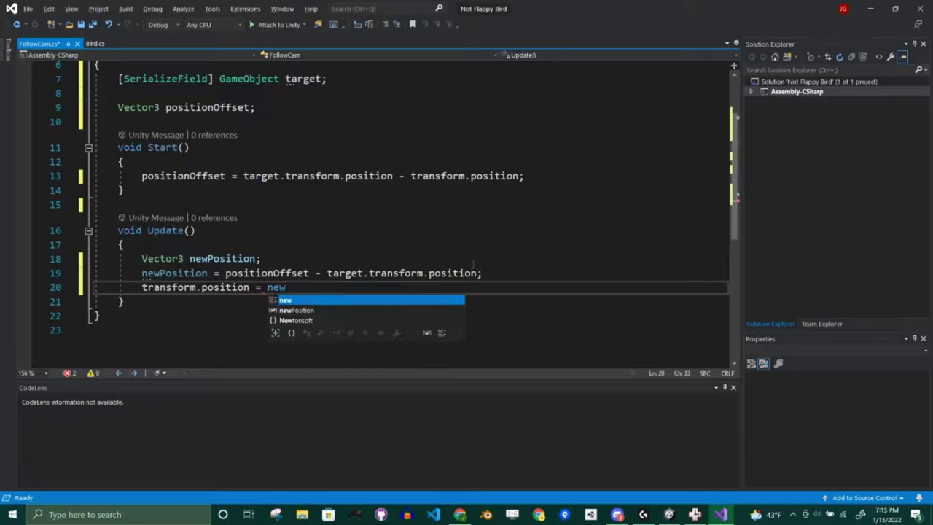
{"action": "key", "text": "Down"}
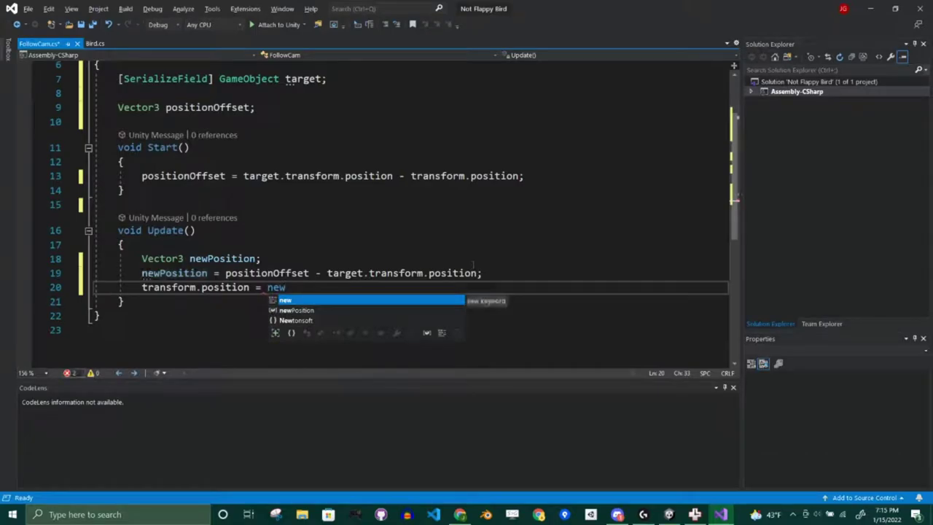
{"action": "key", "text": "Tab"}
{"action": "type", "text": ";"}
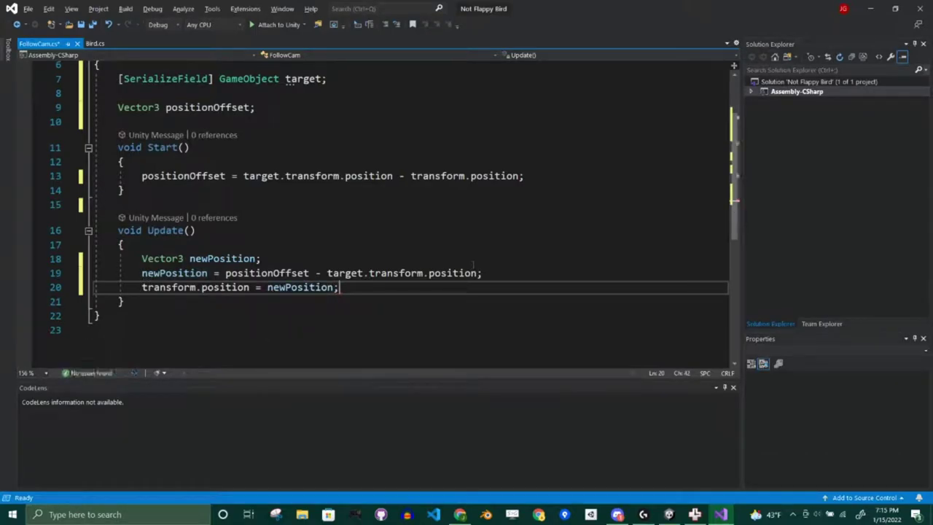
{"action": "key", "text": "ctrl+s"}
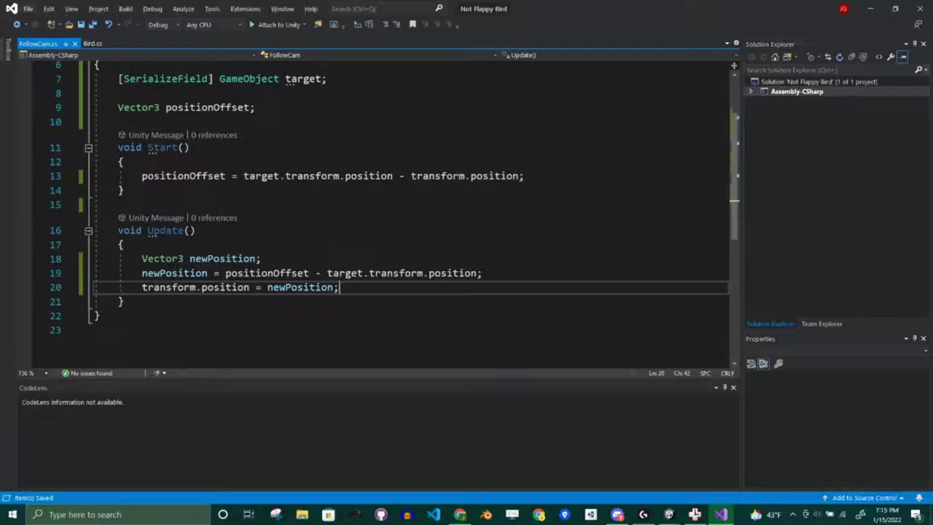
{"action": "key", "text": "alt+Tab"}
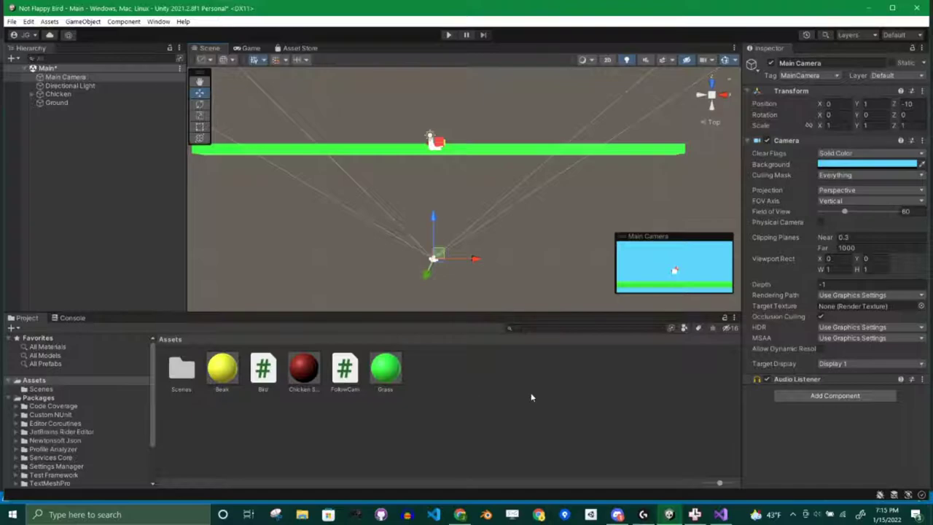
Add FollowCam to Main Camera, set its Target to Chicken, and enter Play mode
{"action": "left_click", "coordinate": [531, 398]}
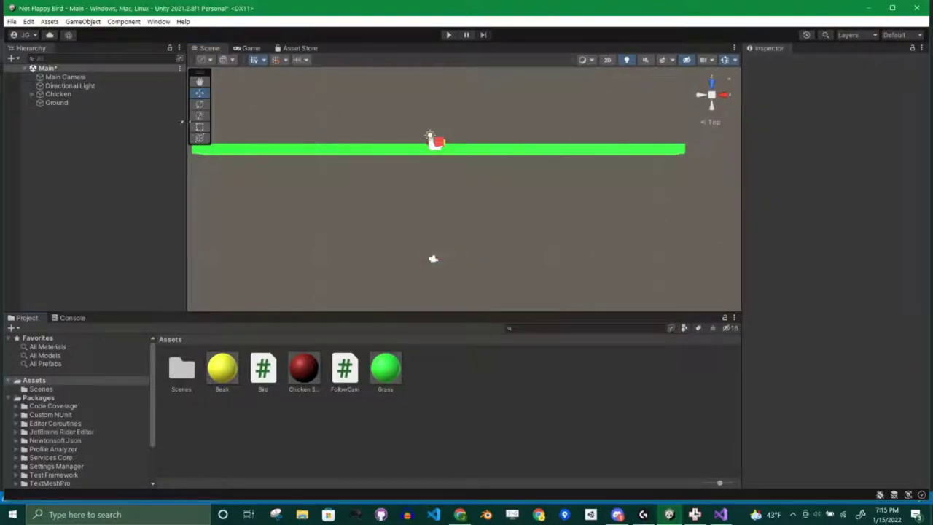
{"action": "left_click", "coordinate": [65, 76]}
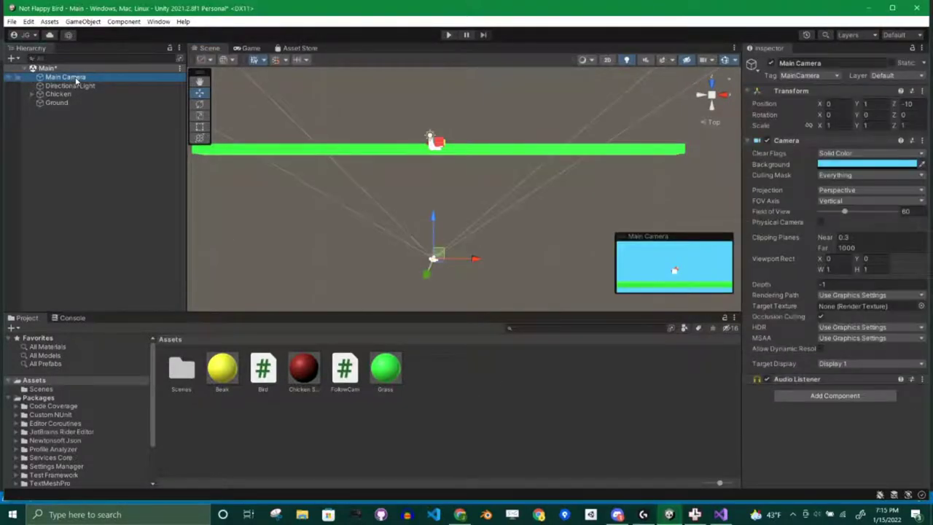
{"action": "left_click_drag", "start_coordinate": [345, 368], "coordinate": [824, 444]}
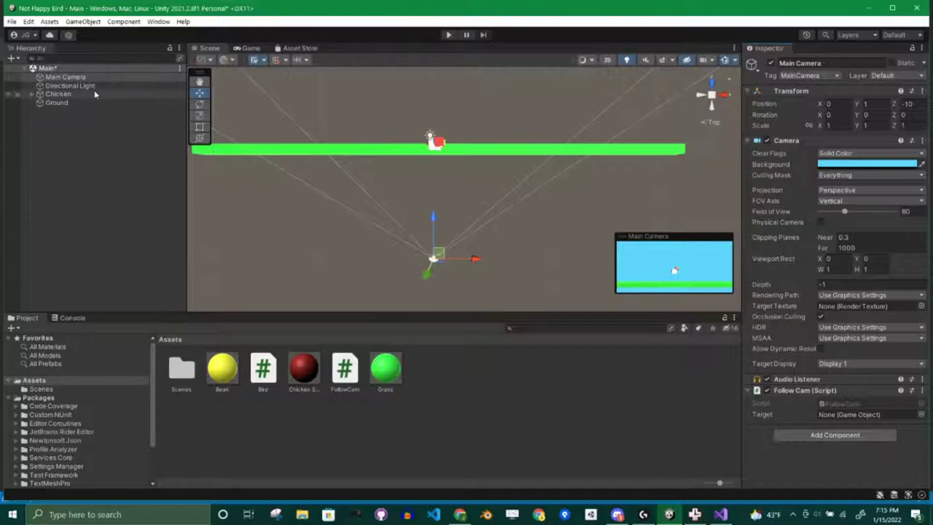
{"action": "left_click_drag", "start_coordinate": [61, 99], "coordinate": [833, 423]}
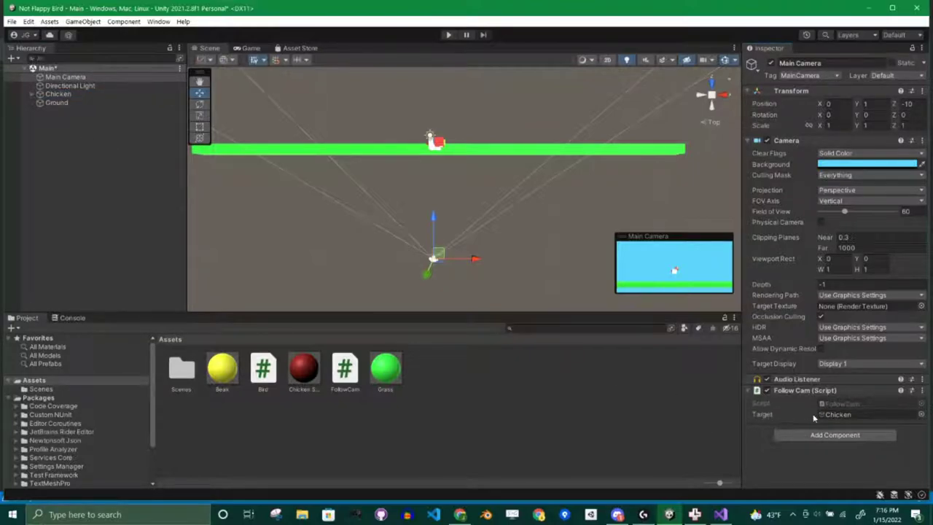
{"action": "left_click", "coordinate": [448, 35]}
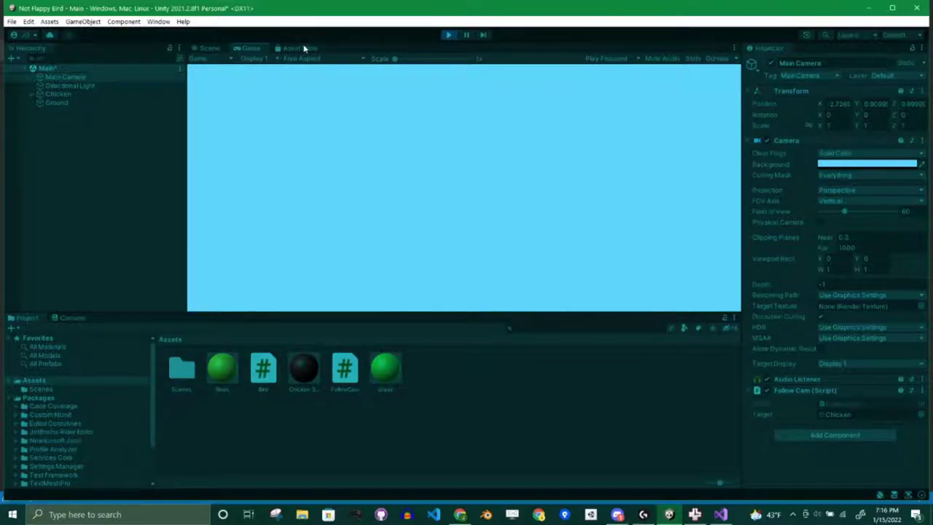
Frame Main Camera in the Scene view during play to find it, then stop Play mode
{"action": "left_click", "coordinate": [210, 47]}
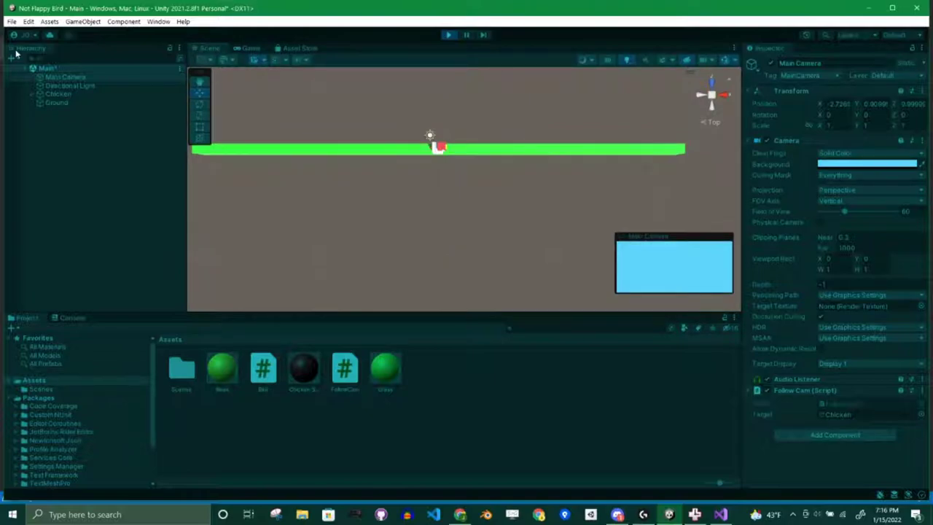
{"action": "left_click", "coordinate": [65, 77]}
{"action": "key", "text": "f"}
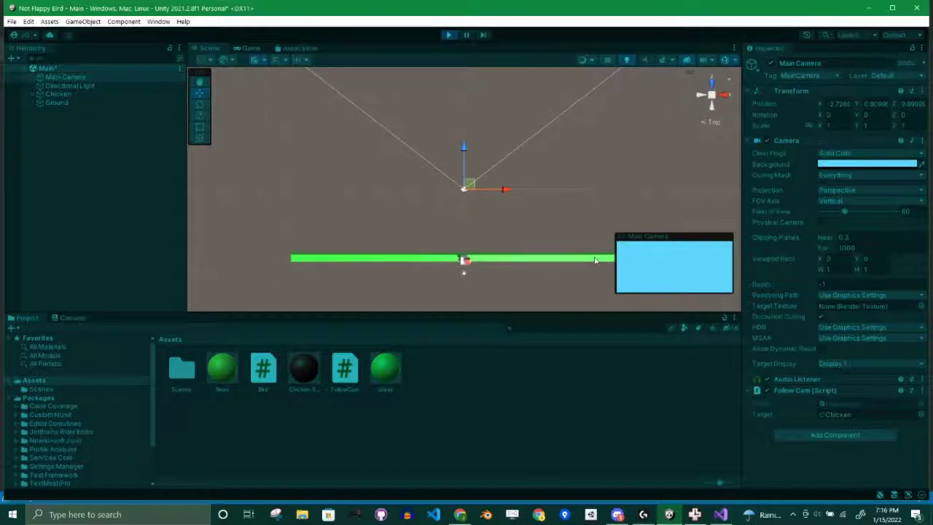
{"action": "middle_click_drag", "start_coordinate": [537, 233], "coordinate": [456, 122]}
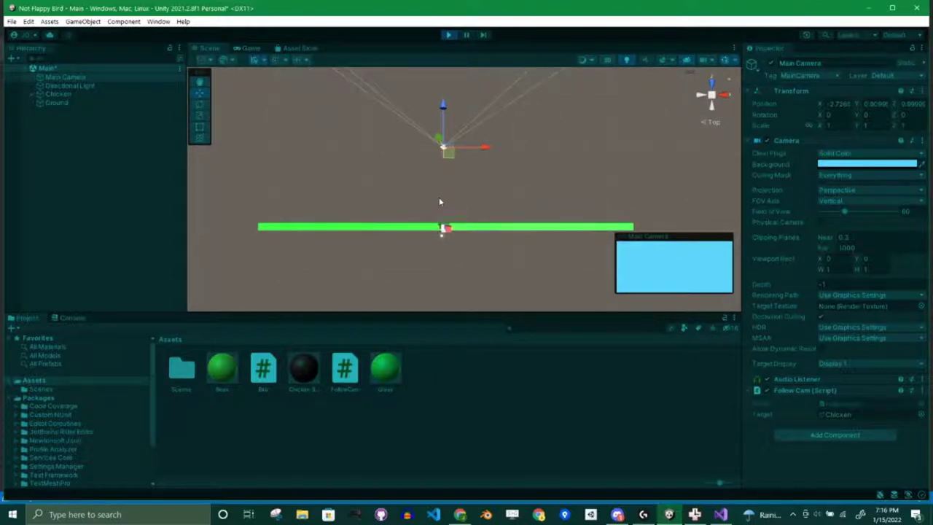
{"action": "middle_click_drag", "start_coordinate": [450, 295], "coordinate": [457, 238]}
{"action": "scroll", "coordinate": [445, 160], "scroll_direction": "up", "scroll_amount": 2}
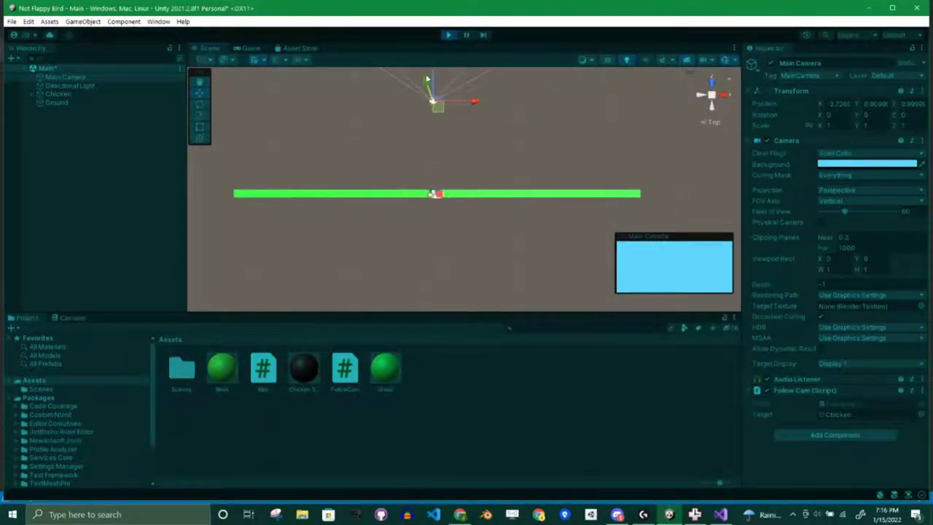
{"action": "left_click", "coordinate": [448, 37]}
{"action": "key", "text": "alt+Tab"}
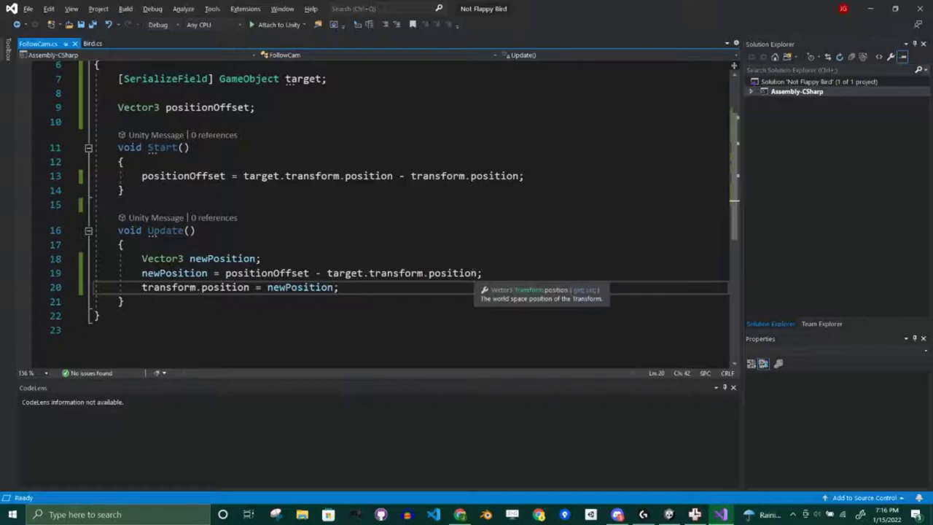
Rewrite line 19 as 'newPosition = target.transform.position - positionOffset;' and save
{"action": "left_click_drag", "start_coordinate": [321, 272], "coordinate": [225, 272]}
{"action": "key", "text": "BackSpace"}
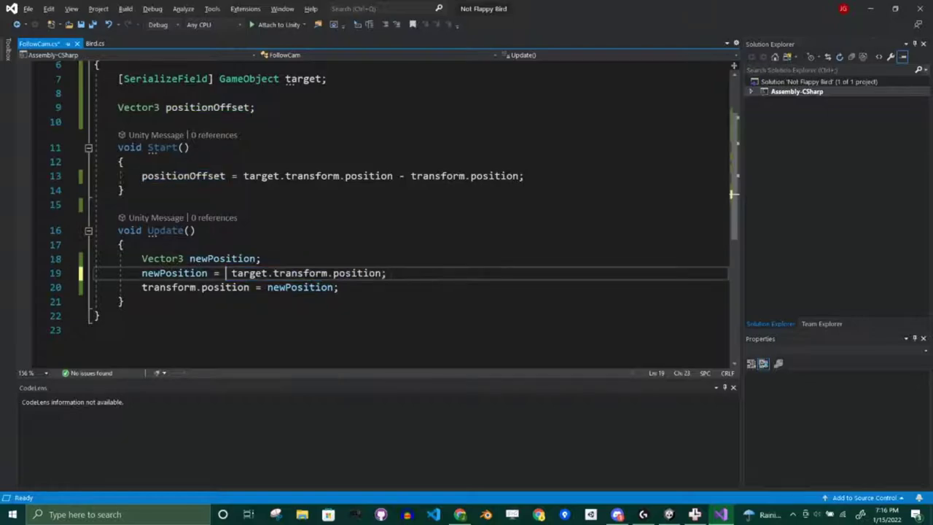
{"action": "key", "text": "Delete"}
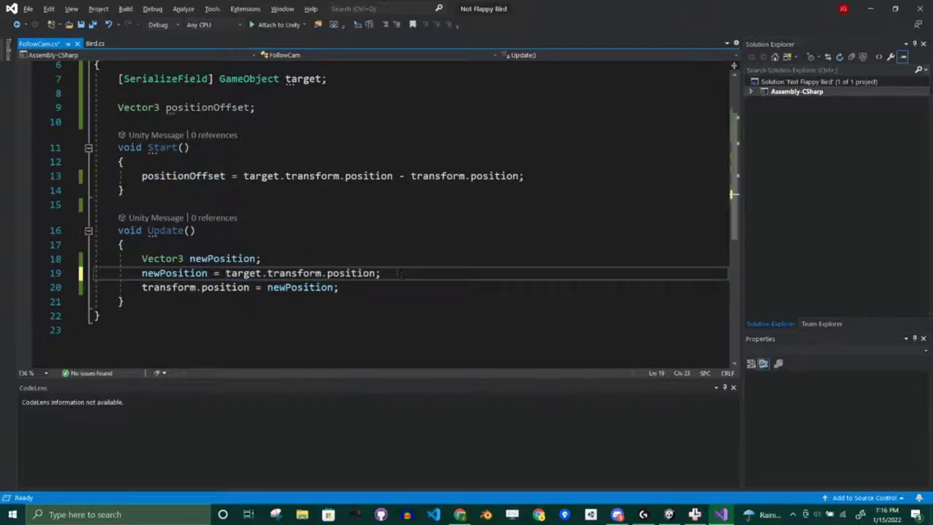
{"action": "left_click", "coordinate": [381, 273]}
{"action": "key", "text": "Left"}
{"action": "type", "text": "- positionOffset"}
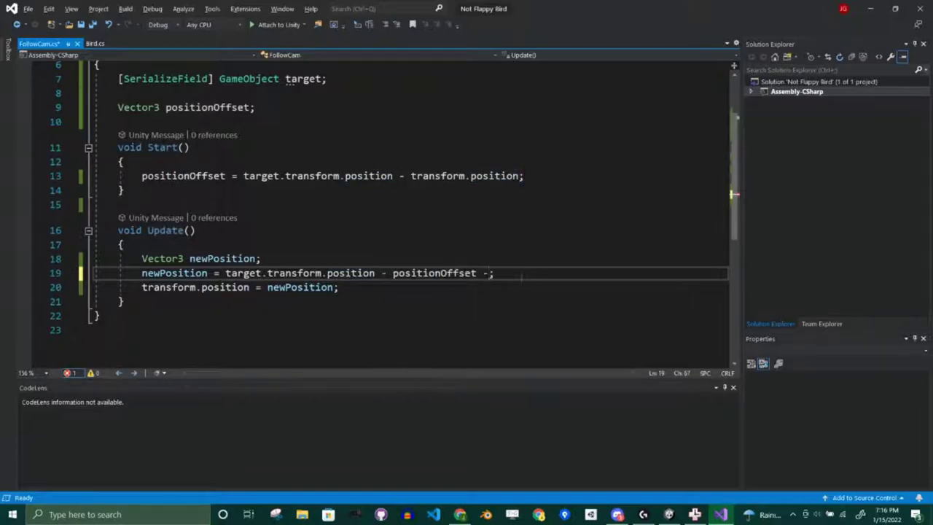
{"action": "scroll", "coordinate": [522, 277], "scroll_direction": "up", "scroll_amount": 1}
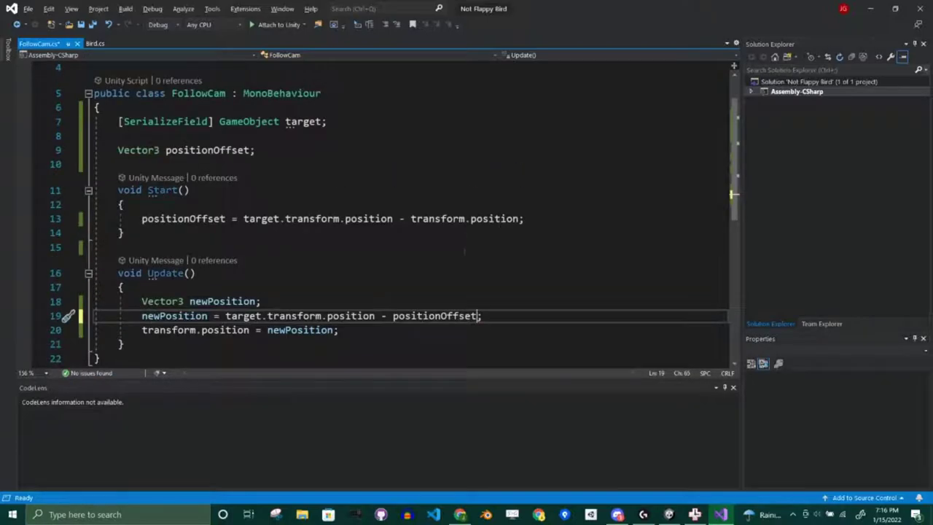
{"action": "scroll", "coordinate": [522, 277], "scroll_direction": "down", "scroll_amount": 3}
{"action": "scroll", "coordinate": [522, 277], "scroll_direction": "up", "scroll_amount": 1}
{"action": "scroll", "coordinate": [733, 193], "scroll_direction": "up", "scroll_amount": 1}
{"action": "key", "text": "ctrl+s"}
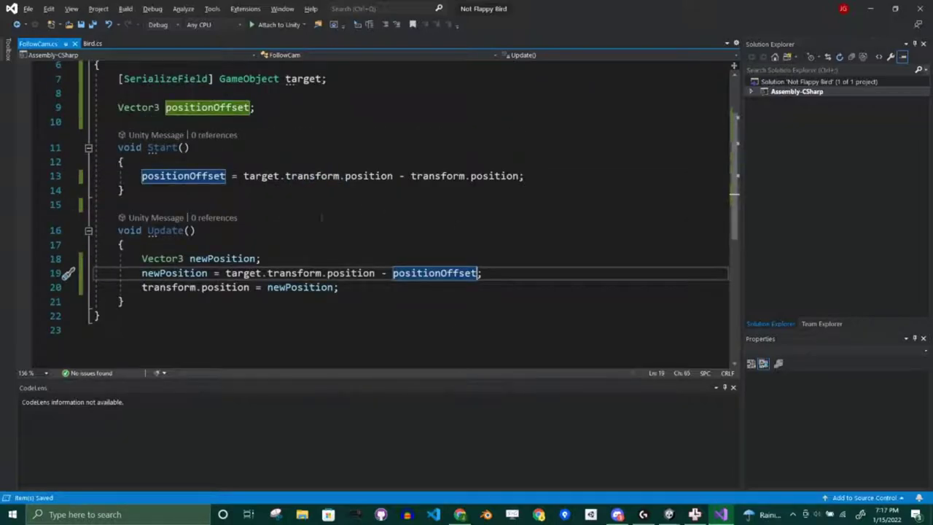
{"action": "key", "text": "alt+Tab"}
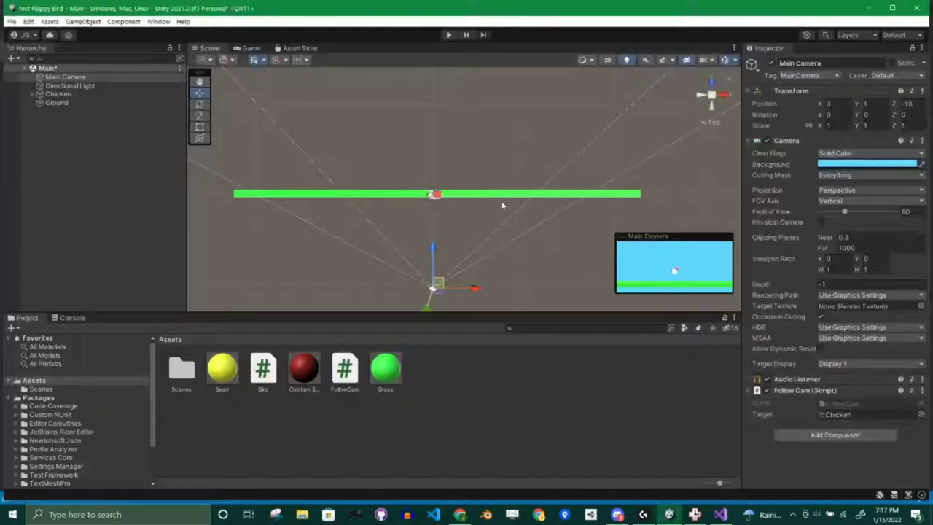
Play the scene, flap the chicken once with Space, then stop
{"action": "key", "text": "alt+Tab"}
{"action": "key", "text": "alt+Tab"}
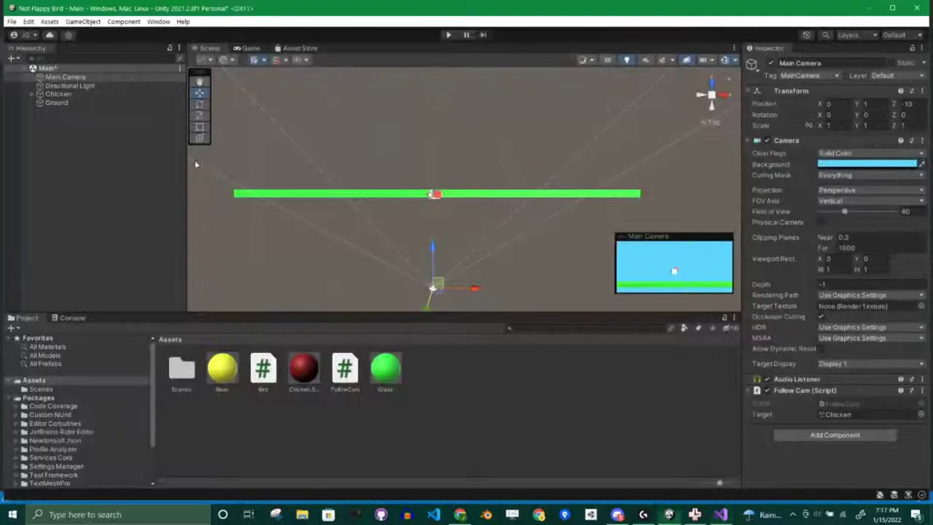
{"action": "left_click", "coordinate": [446, 34]}
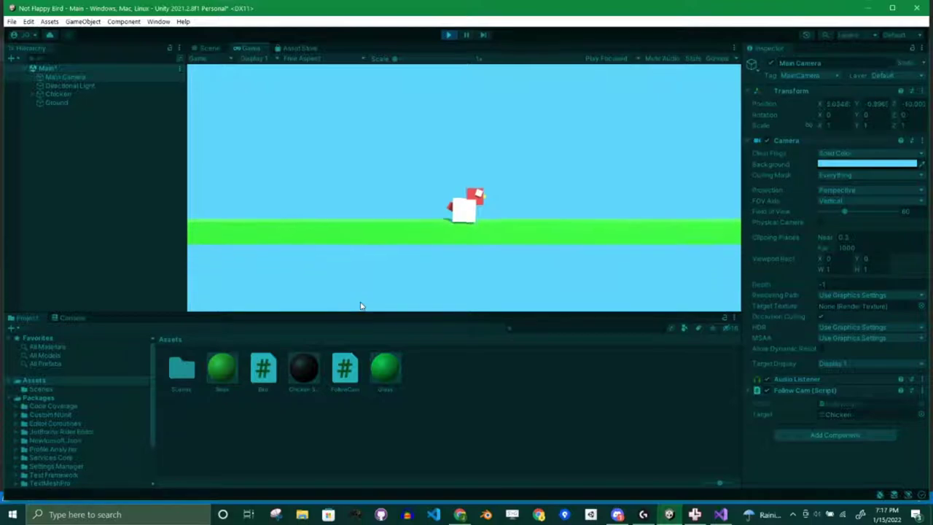
{"action": "key", "text": "space"}
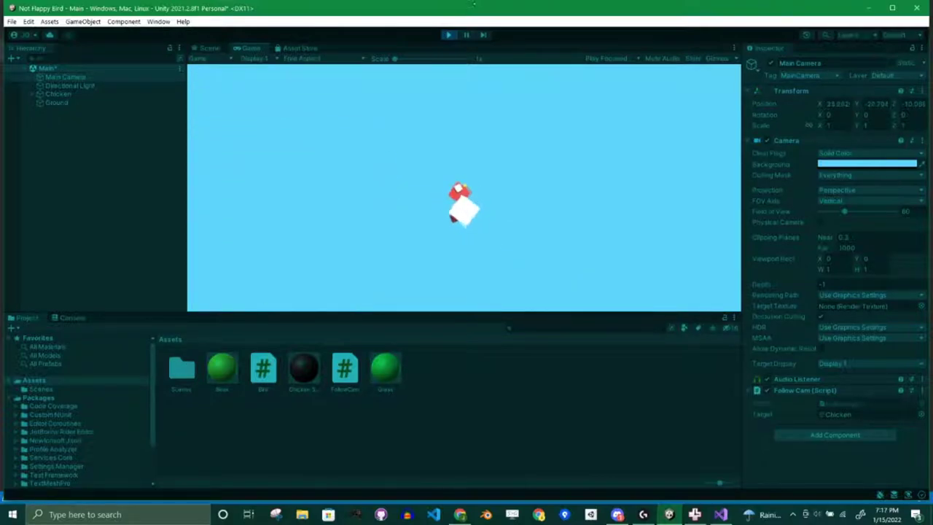
{"action": "left_click", "coordinate": [447, 34]}
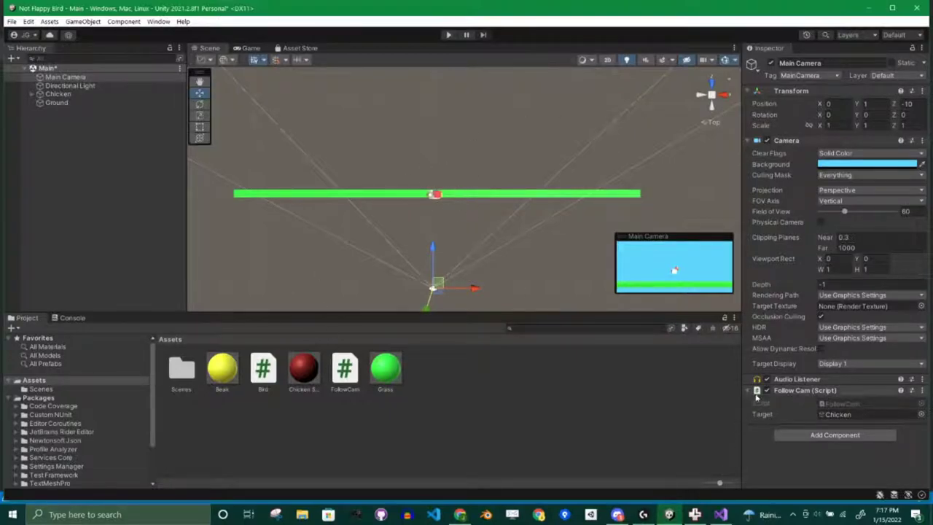
Replay and flap the chicken twice, stop, then orbit the Scene view
{"action": "left_click", "coordinate": [450, 36]}
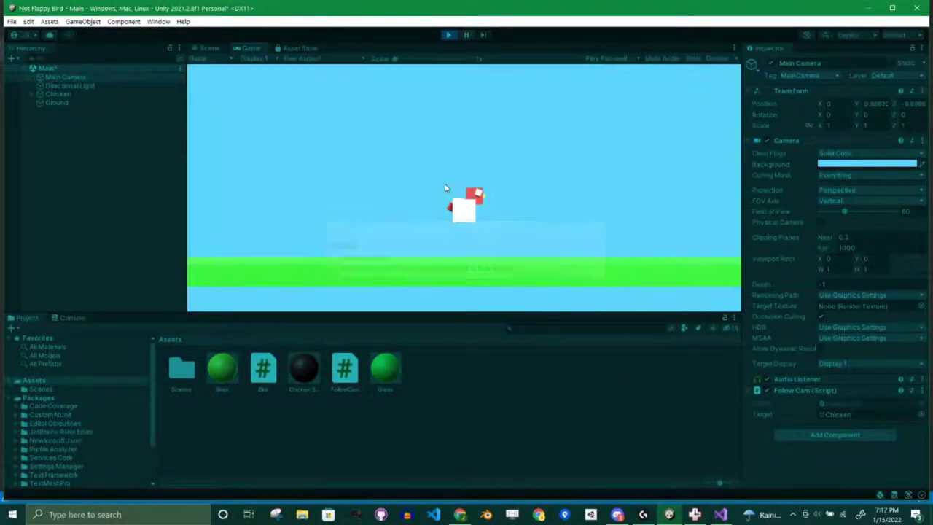
{"action": "key", "text": "space"}
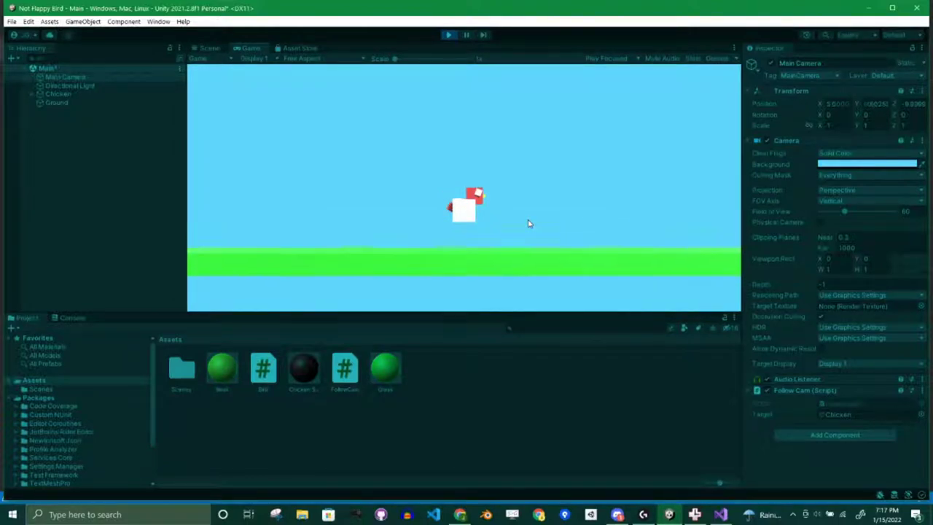
{"action": "key", "text": "space"}
{"action": "key", "text": "space"}
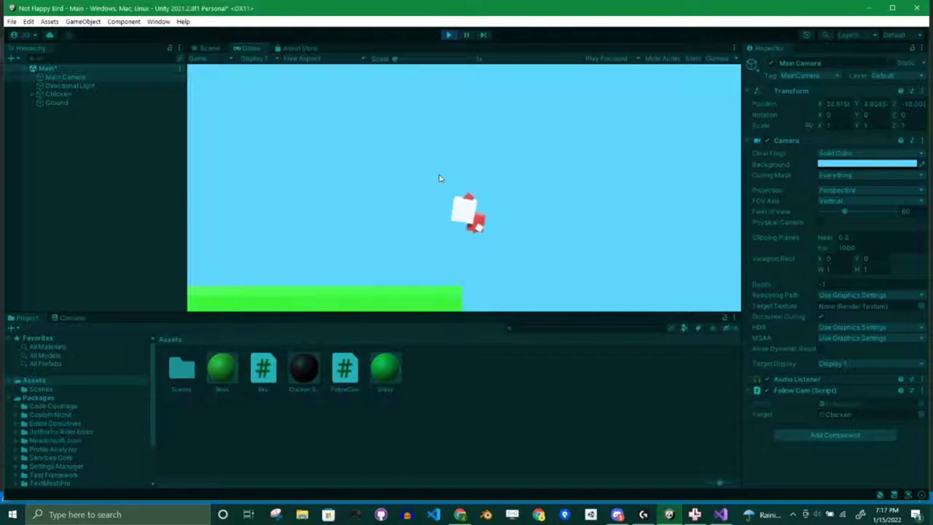
{"action": "left_click", "coordinate": [448, 35]}
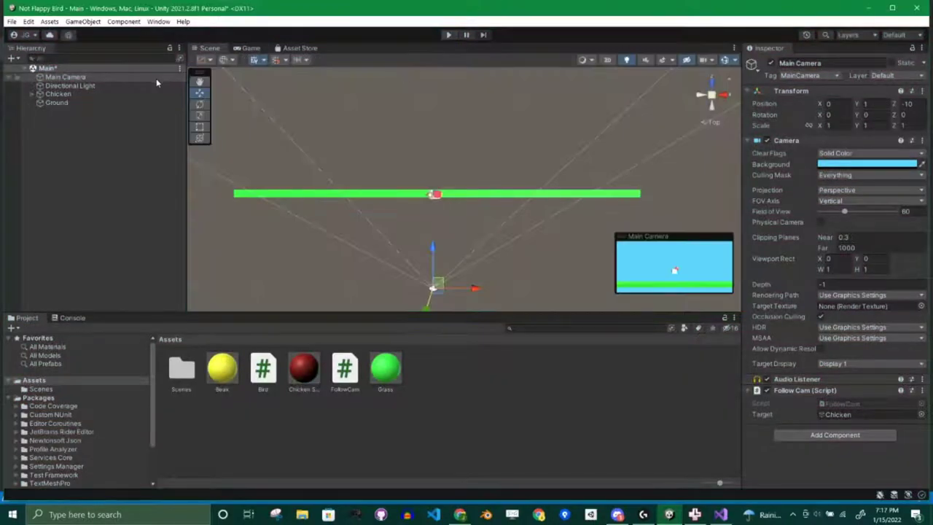
{"action": "right_click_drag", "start_coordinate": [692, 200], "coordinate": [512, 114]}
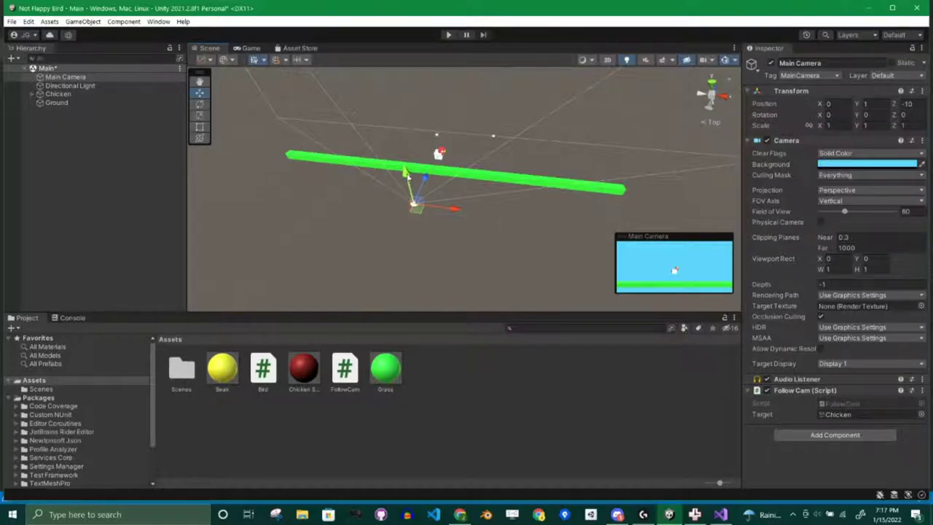
{"action": "key", "text": "alt+Tab"}
{"action": "left_click", "coordinate": [407, 177]}
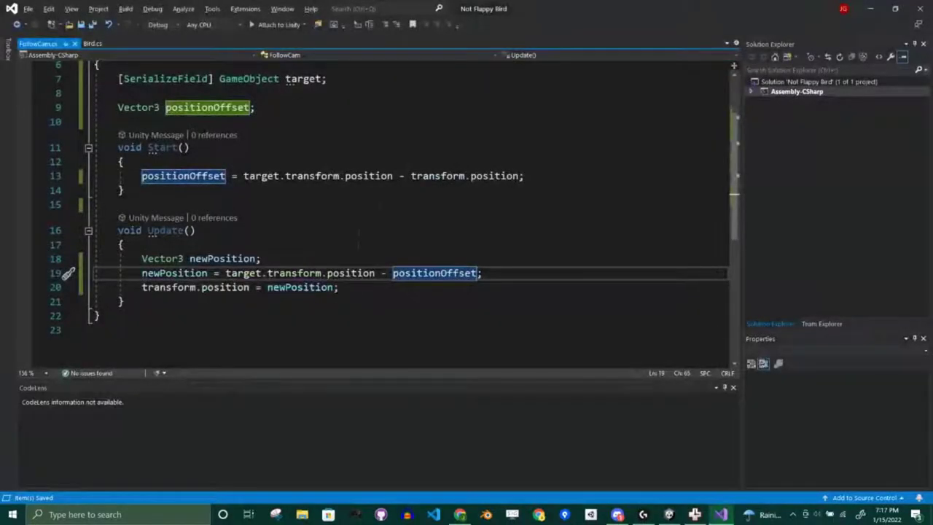
Add 'newPosition.y = transform.position.y;' after line 19 of FollowCam.cs and save it
{"action": "left_click", "coordinate": [497, 272]}
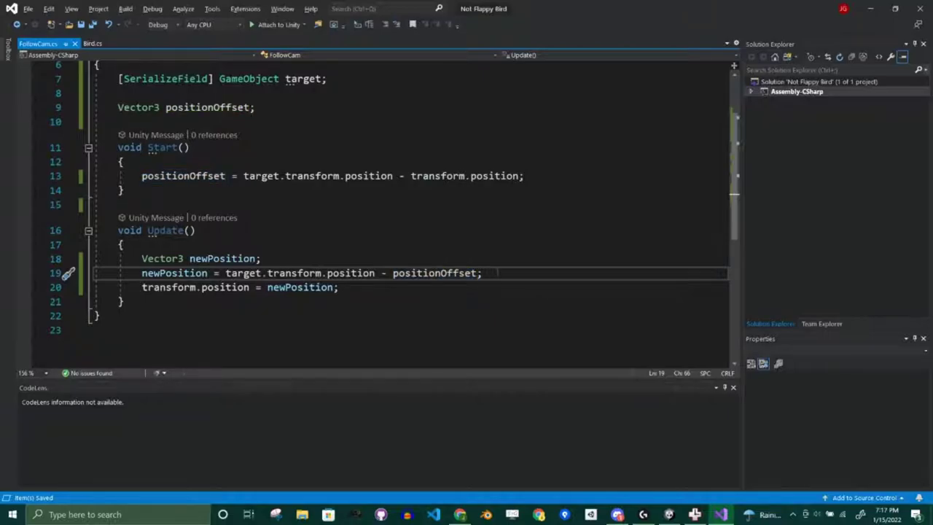
{"action": "key", "text": "Return"}
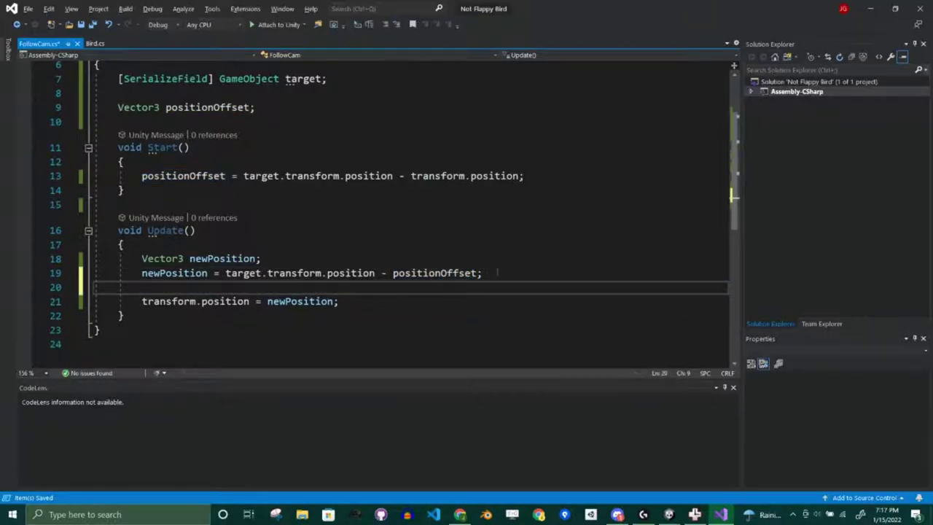
{"action": "type", "text": "newPosition"}
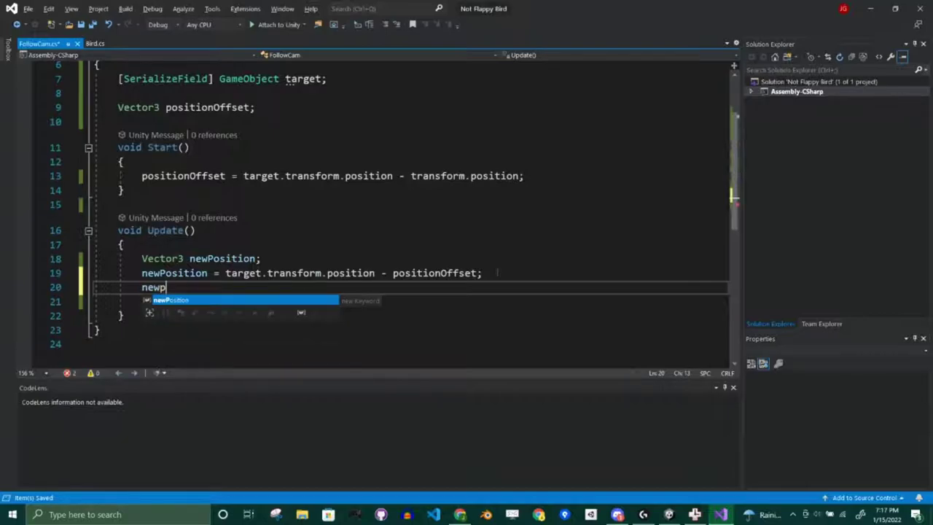
{"action": "type", "text": "."}
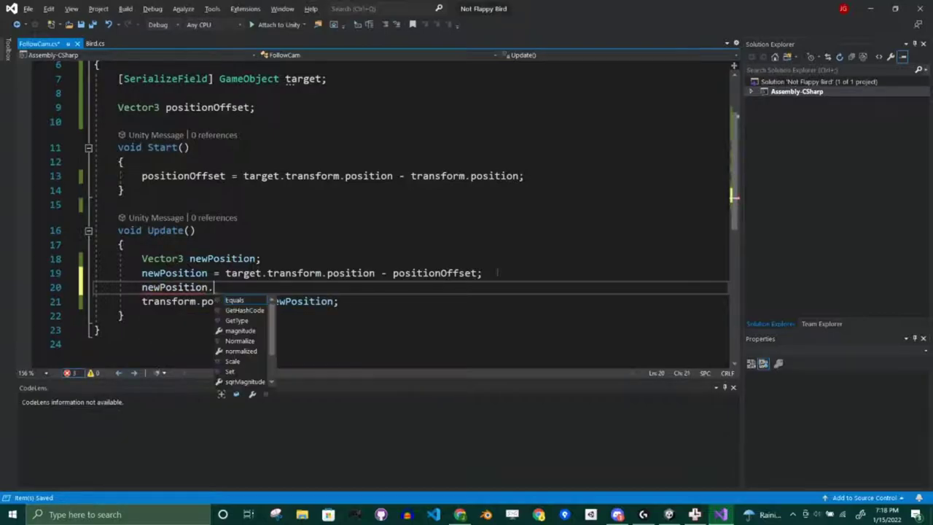
{"action": "type", "text": "y = "}
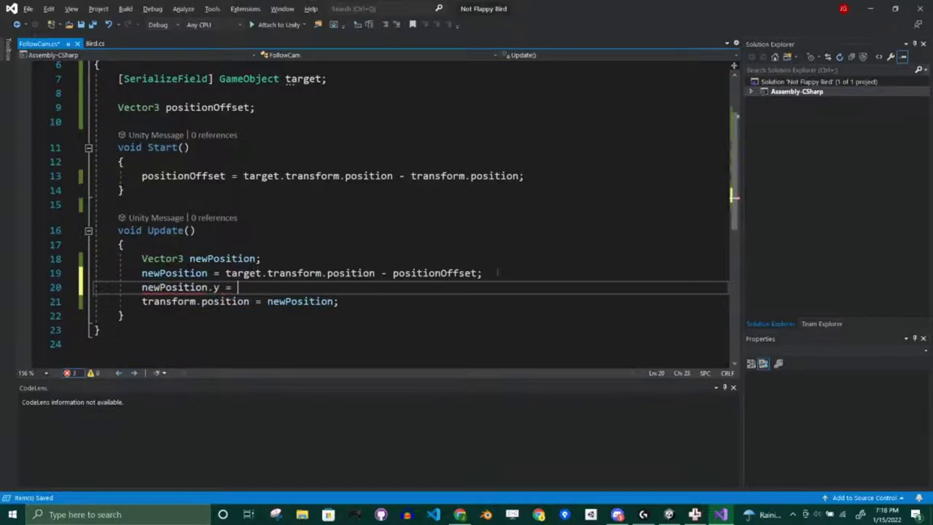
{"action": "type", "text": "transform.position.y;"}
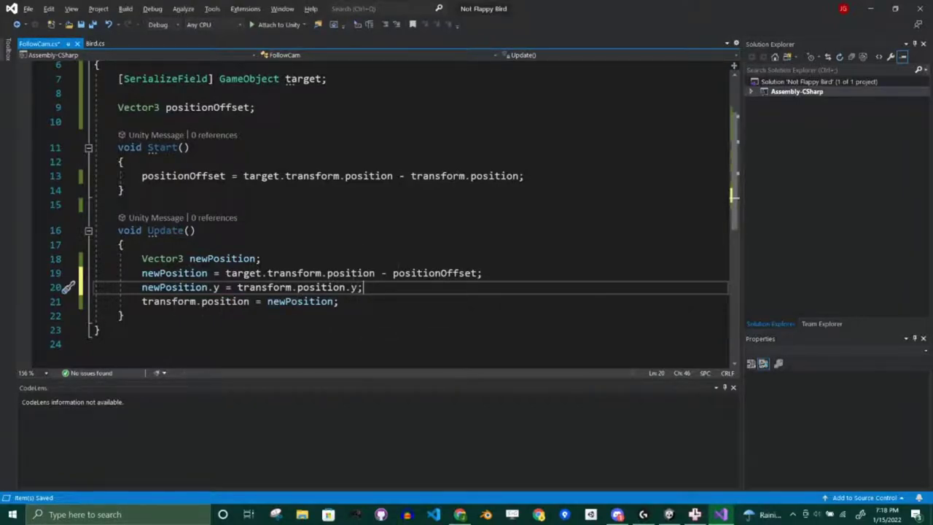
{"action": "key", "text": "ctrl+s"}
{"action": "key", "text": "alt+Tab"}
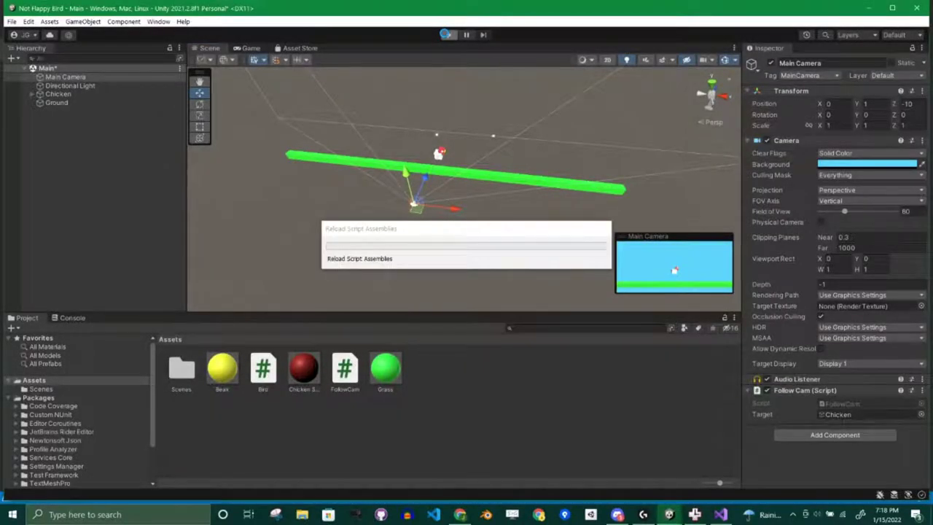
Play-test, flapping the chicken three times; the camera tracks it sideways at Y 1, then stop
{"action": "left_click", "coordinate": [446, 34]}
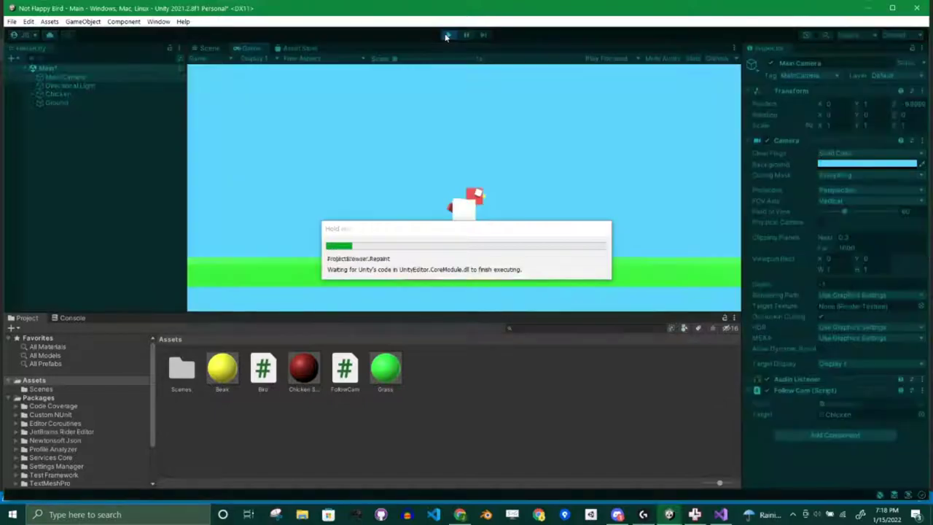
{"action": "key", "text": "space"}
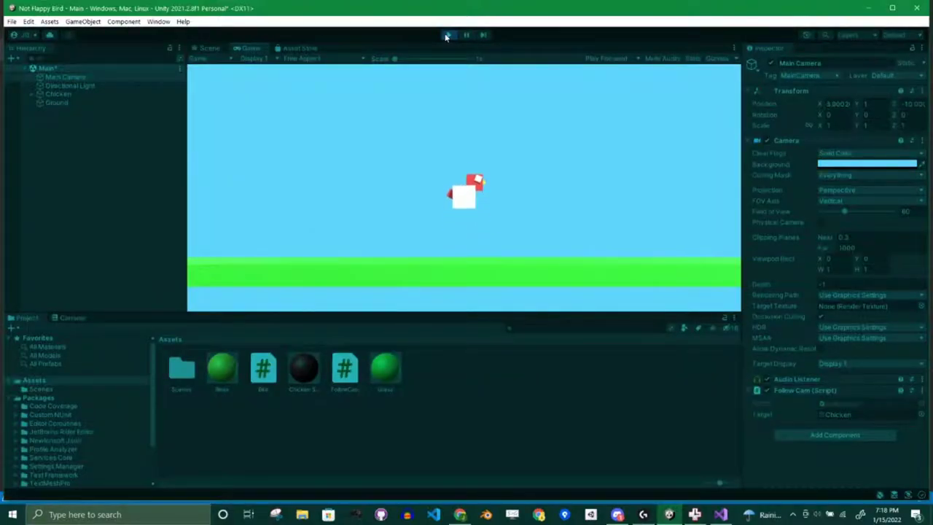
{"action": "key", "text": "space"}
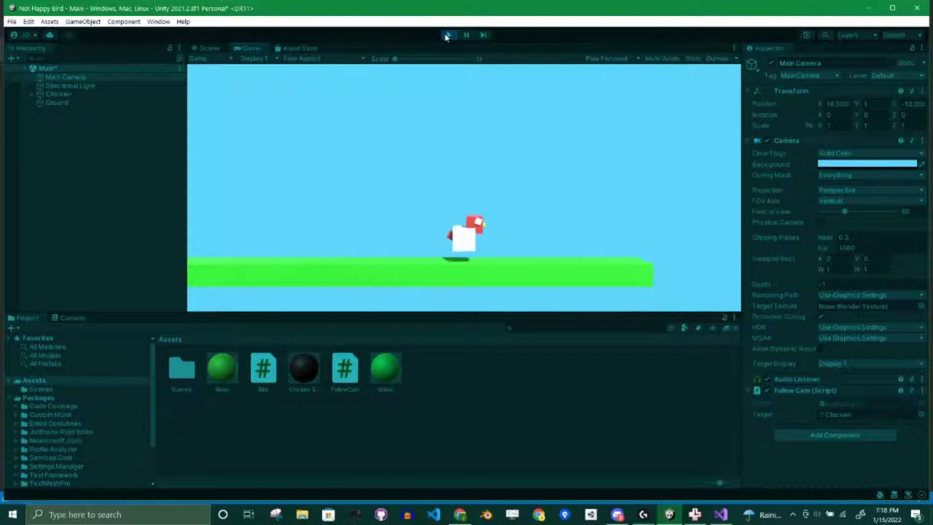
{"action": "key", "text": "space"}
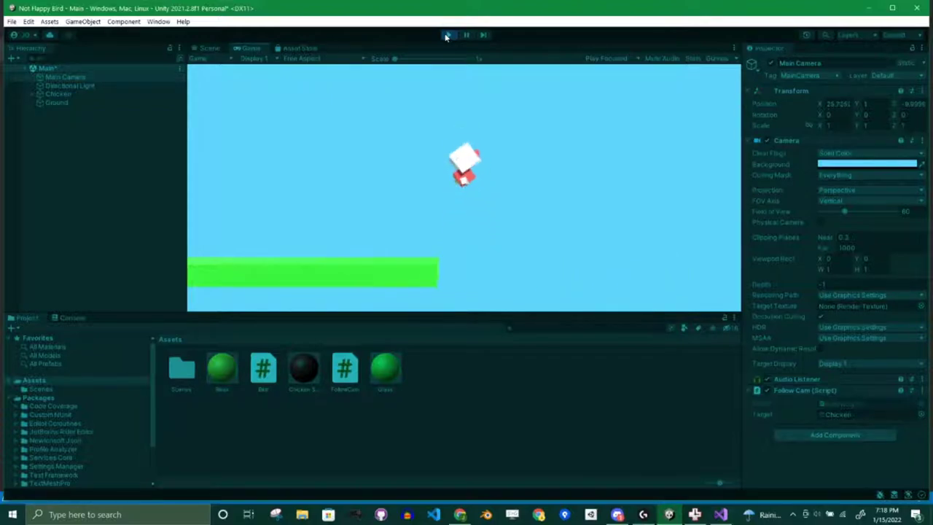
{"action": "left_click", "coordinate": [448, 35]}
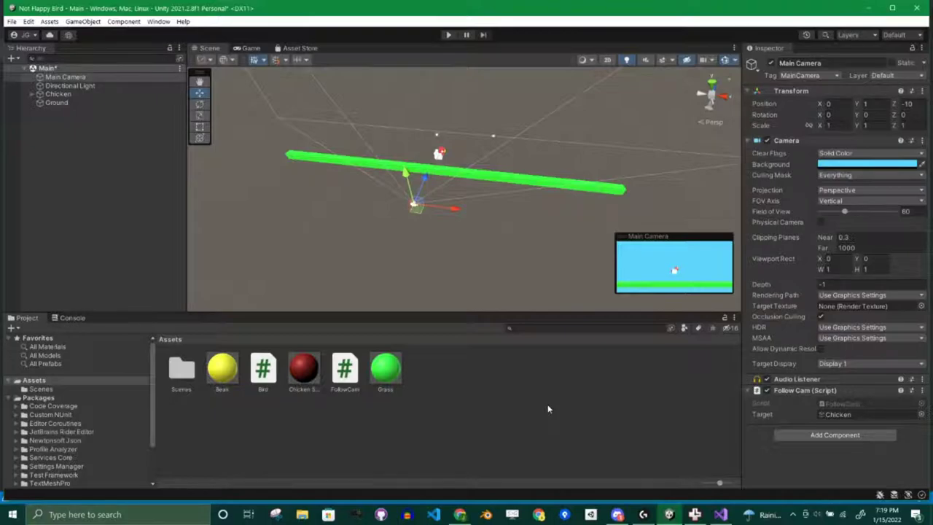
Review the FollowCam script in the code editor, then return to Unity
{"action": "key", "text": "alt+Tab"}
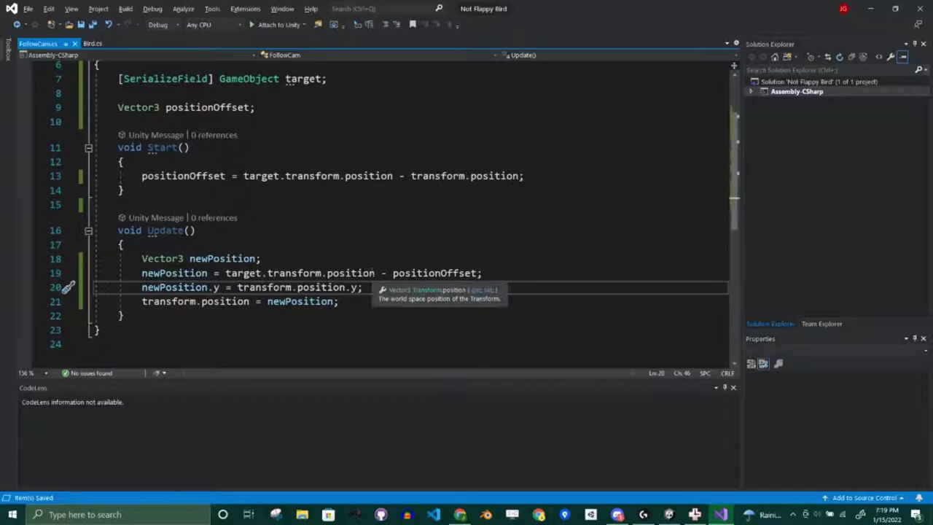
{"action": "scroll", "coordinate": [365, 217], "scroll_direction": "up", "scroll_amount": 2}
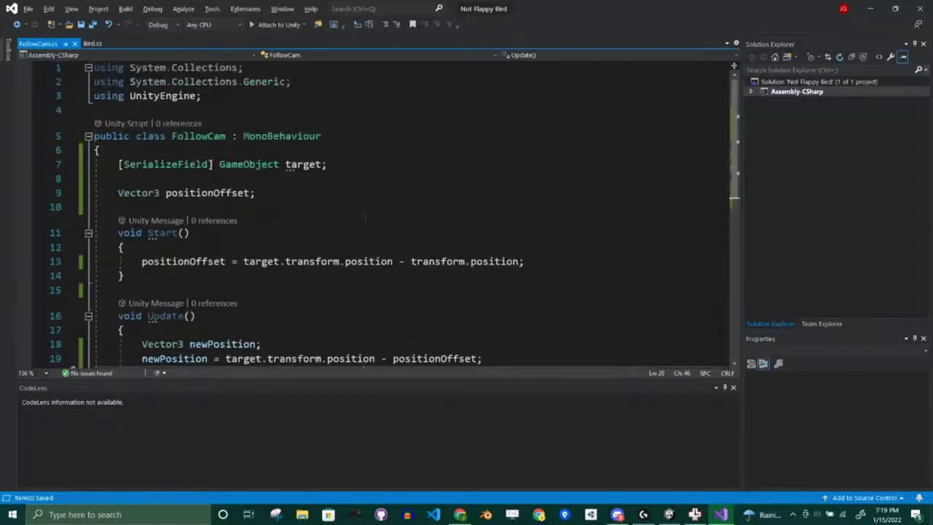
{"action": "scroll", "coordinate": [364, 217], "scroll_direction": "down", "scroll_amount": 4}
{"action": "scroll", "coordinate": [328, 240], "scroll_direction": "up", "scroll_amount": 3}
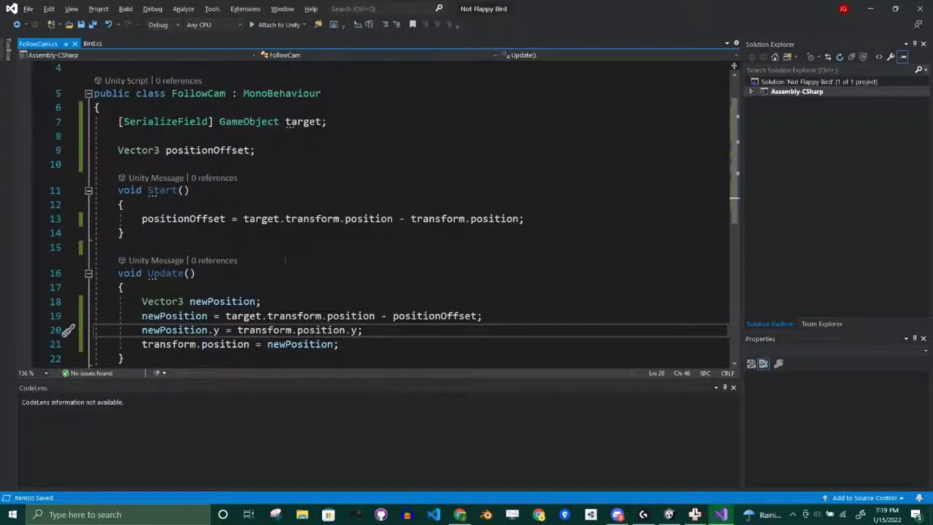
{"action": "key", "text": "alt+Tab"}
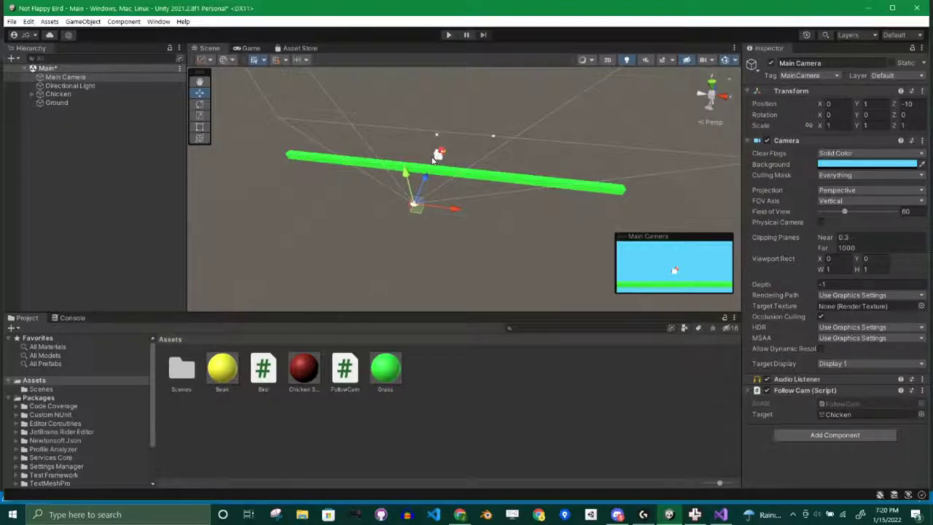
Create a new 3D cylinder in the Hierarchy and name it Pipe
{"action": "left_click", "coordinate": [67, 163]}
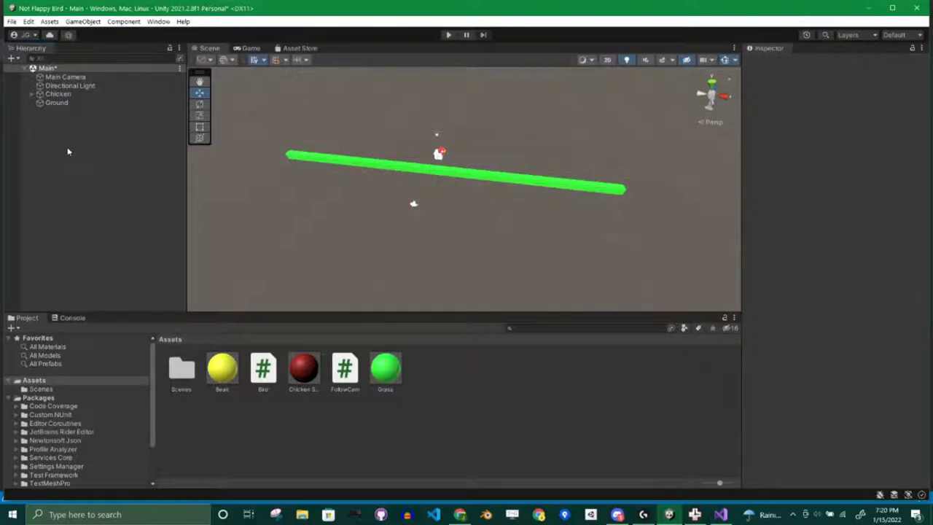
{"action": "right_click", "coordinate": [68, 151]}
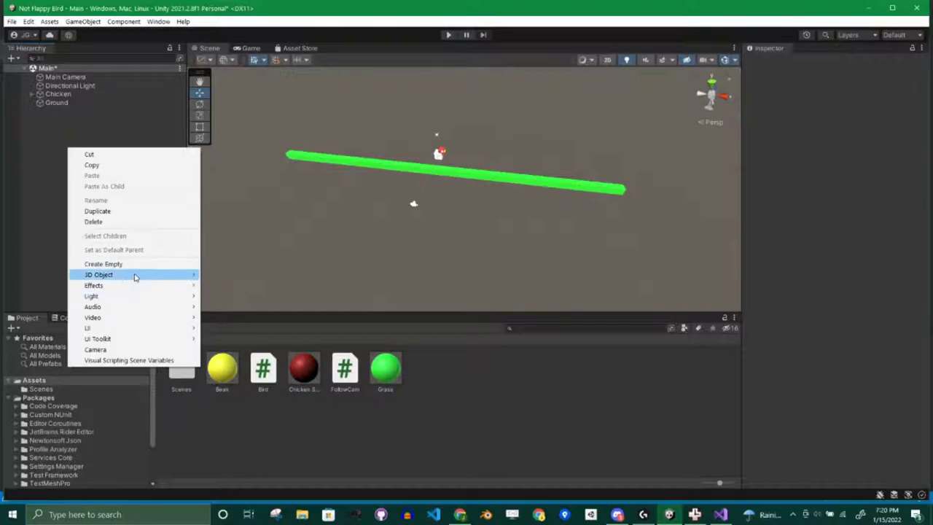
{"action": "mouse_move", "coordinate": [133, 274]}
{"action": "left_click", "coordinate": [239, 307]}
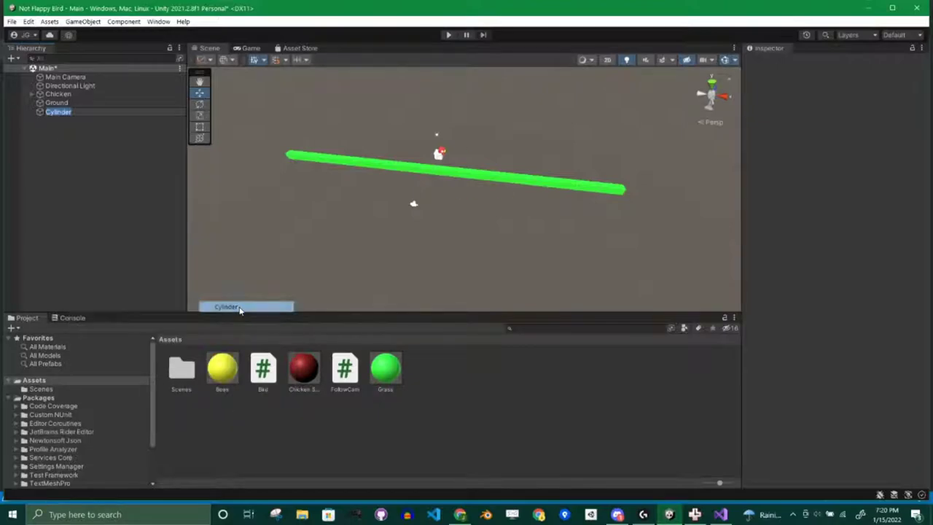
{"action": "key", "text": "BackSpace"}
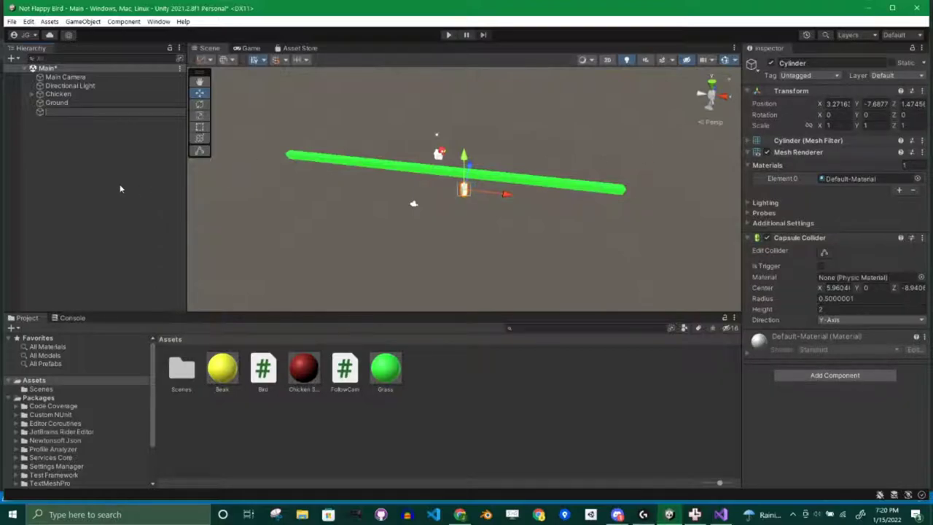
{"action": "type", "text": "Pipe"}
{"action": "key", "text": "Return"}
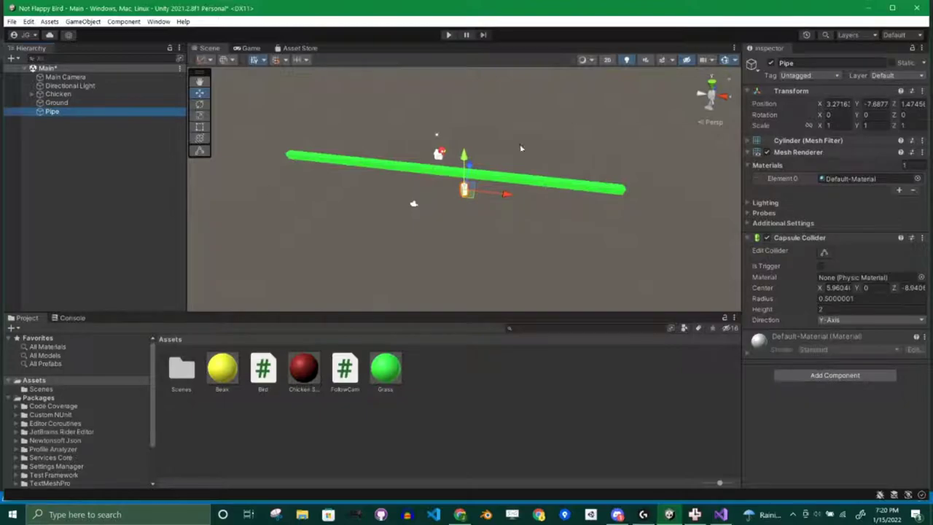
Reset the Pipe's Transform and move it right of the chicken and down onto the ground
{"action": "left_click", "coordinate": [922, 93]}
{"action": "left_click", "coordinate": [897, 100]}
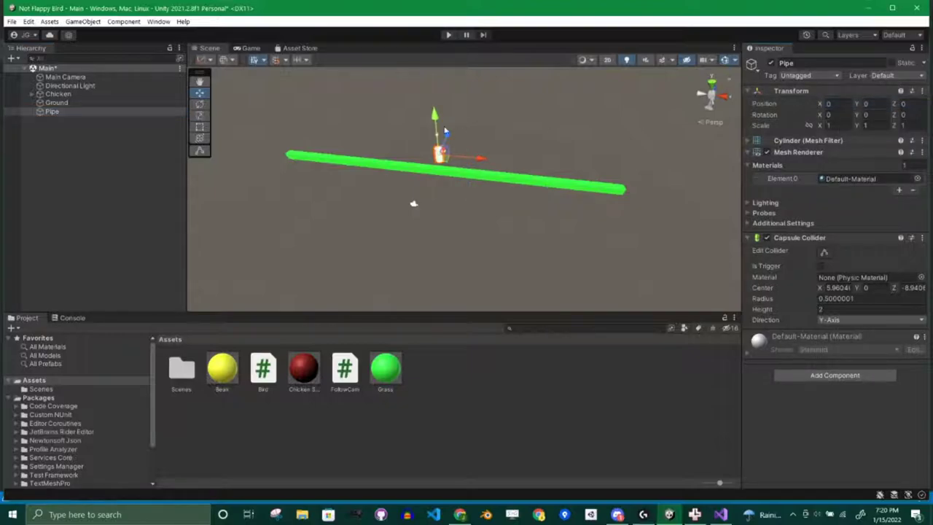
{"action": "key", "text": "f"}
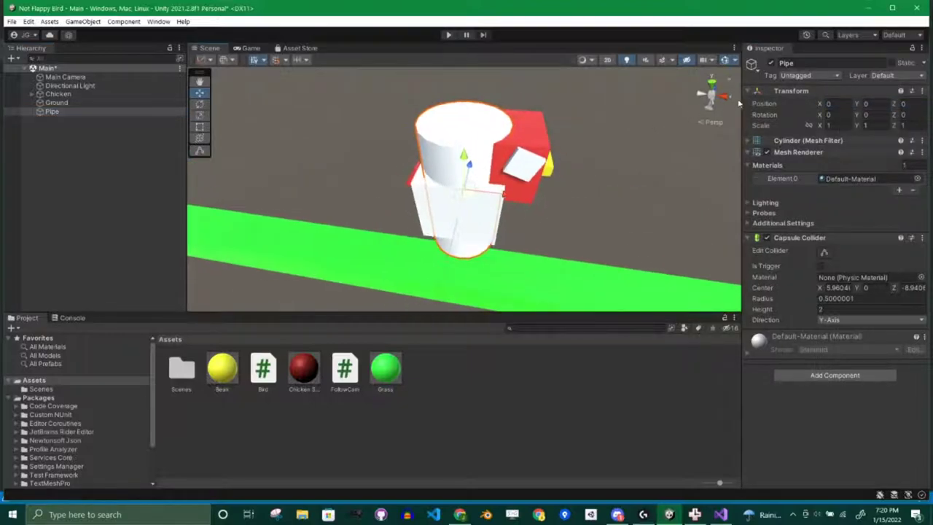
{"action": "left_click", "coordinate": [702, 104]}
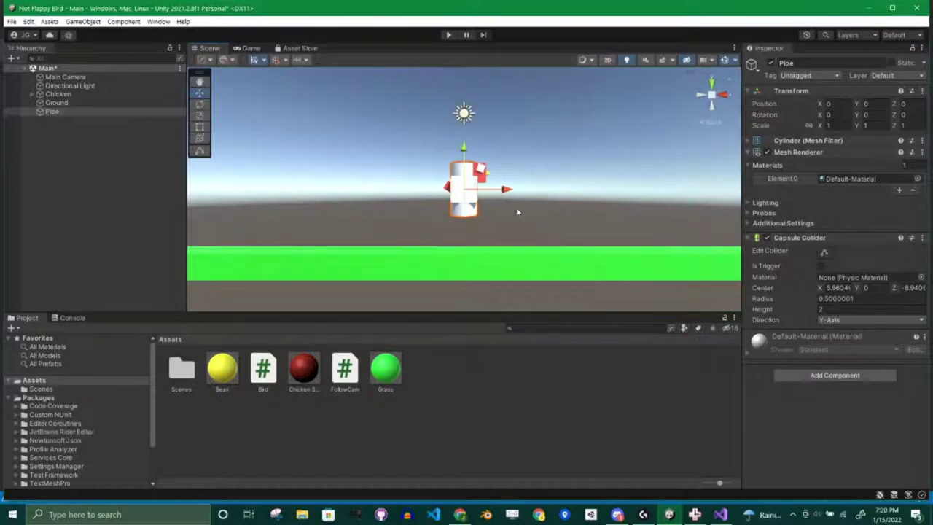
{"action": "middle_click_drag", "start_coordinate": [517, 211], "coordinate": [435, 199]}
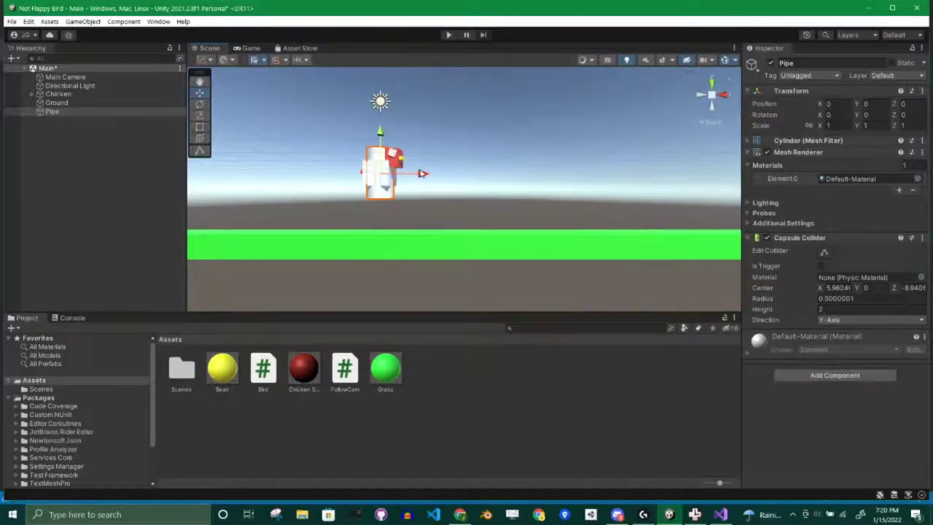
{"action": "left_click_drag", "start_coordinate": [422, 176], "coordinate": [551, 191]}
{"action": "left_click_drag", "start_coordinate": [509, 131], "coordinate": [508, 184]}
Set the Pipe's Y scale to 5, then sink it deeper and move it further right
{"action": "scroll", "coordinate": [547, 164], "scroll_direction": "down", "scroll_amount": 3}
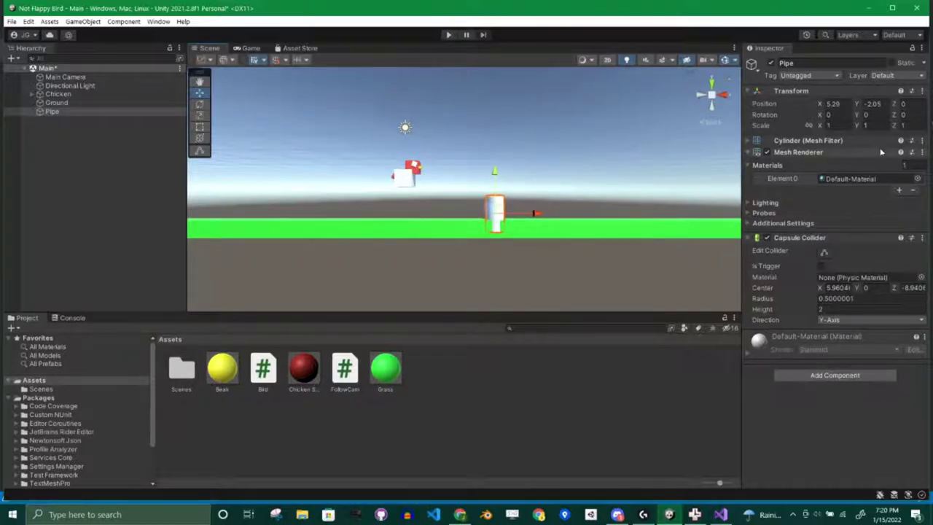
{"action": "left_click", "coordinate": [866, 125]}
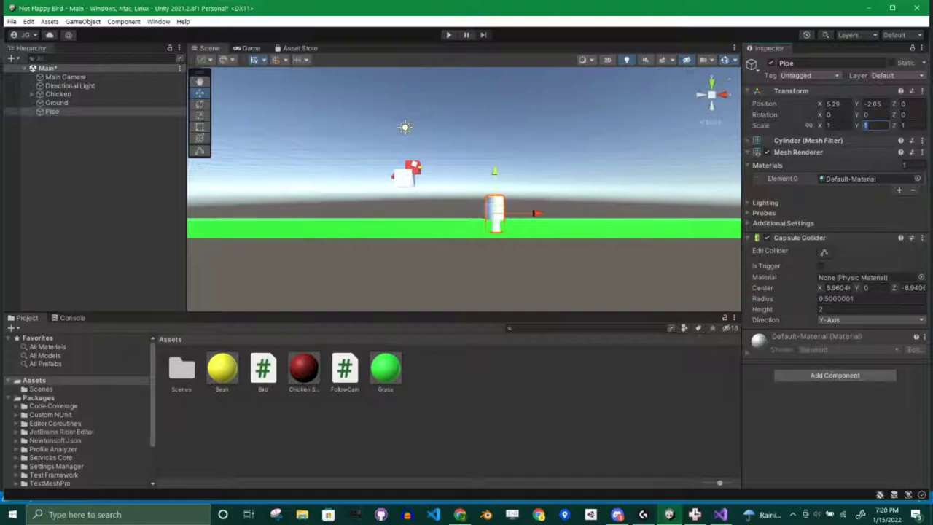
{"action": "type", "text": "10"}
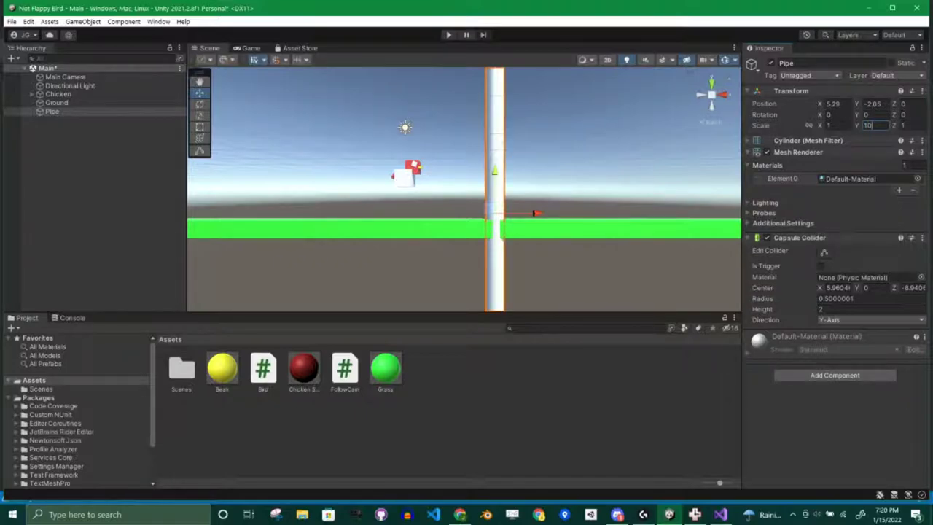
{"action": "key", "text": "BackSpace"}
{"action": "key", "text": "BackSpace"}
{"action": "type", "text": "5"}
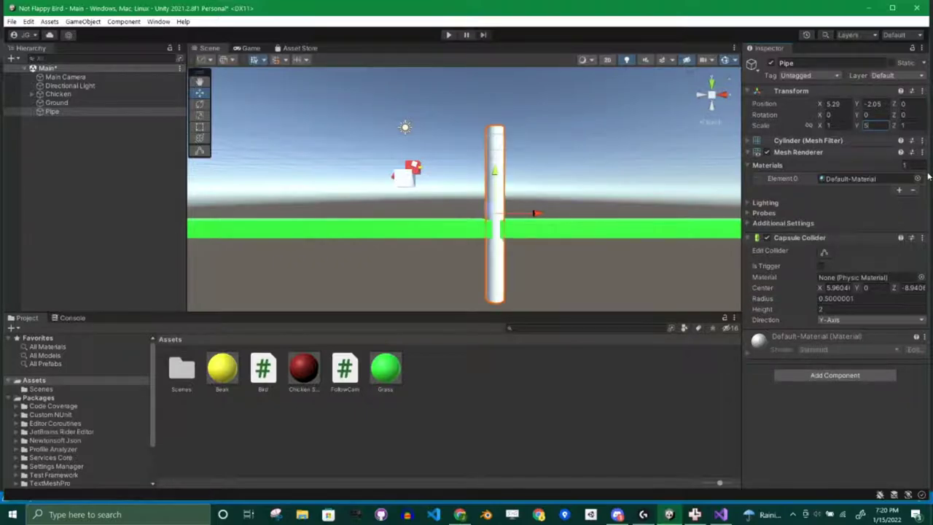
{"action": "left_click_drag", "start_coordinate": [495, 172], "coordinate": [495, 191]}
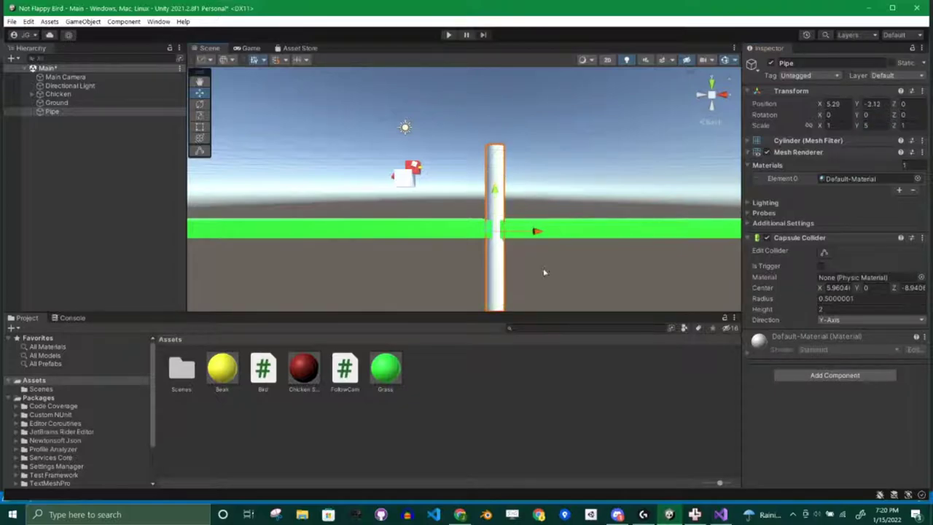
{"action": "left_click_drag", "start_coordinate": [537, 232], "coordinate": [391, 213]}
Add a child cylinder named Top under the Pipe
{"action": "left_click", "coordinate": [85, 153]}
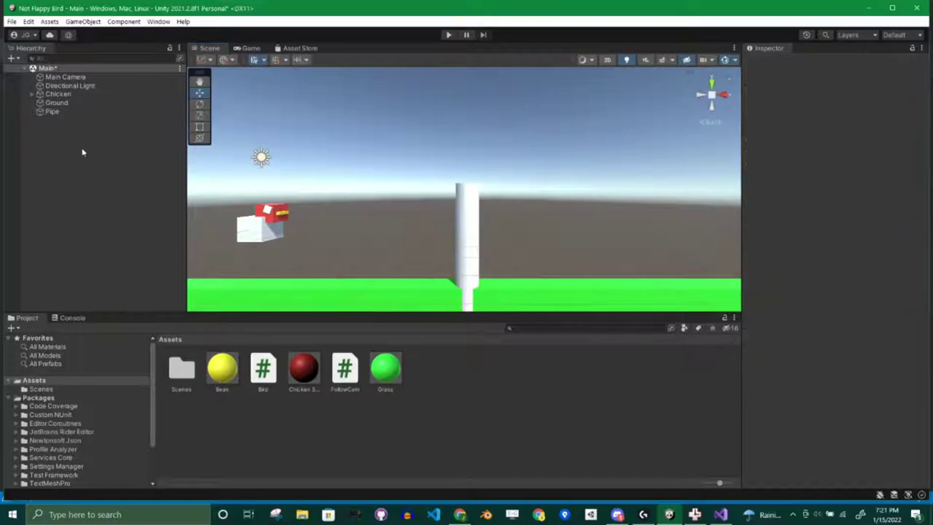
{"action": "left_click", "coordinate": [60, 113]}
{"action": "right_click", "coordinate": [58, 112]}
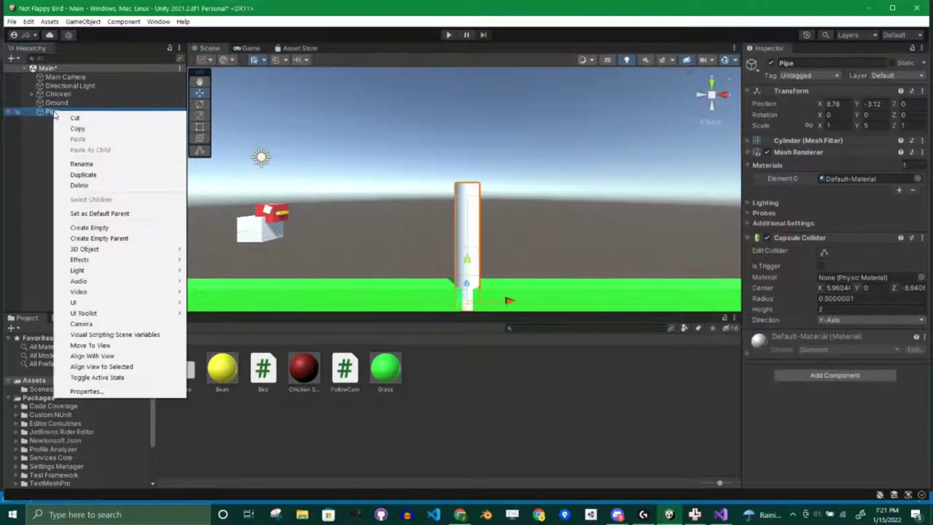
{"action": "left_click", "coordinate": [13, 160]}
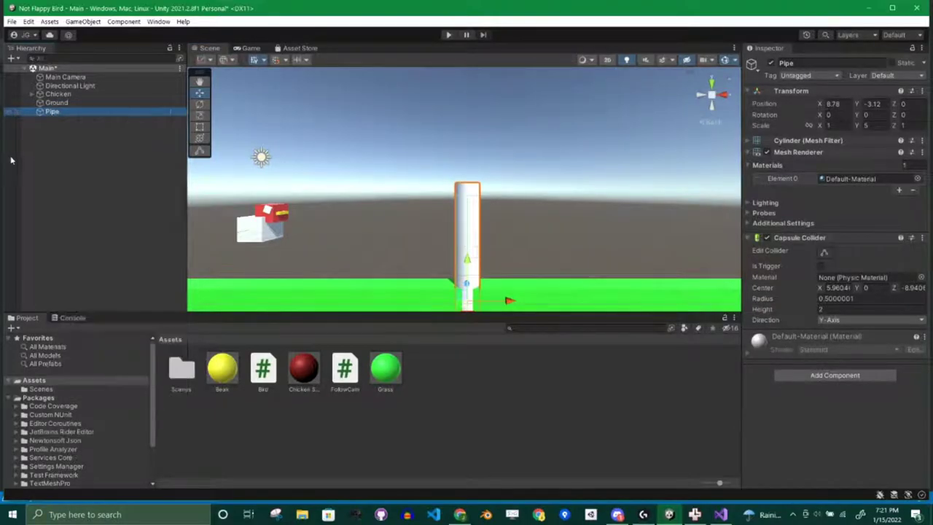
{"action": "left_click", "coordinate": [51, 111]}
{"action": "right_click", "coordinate": [55, 115]}
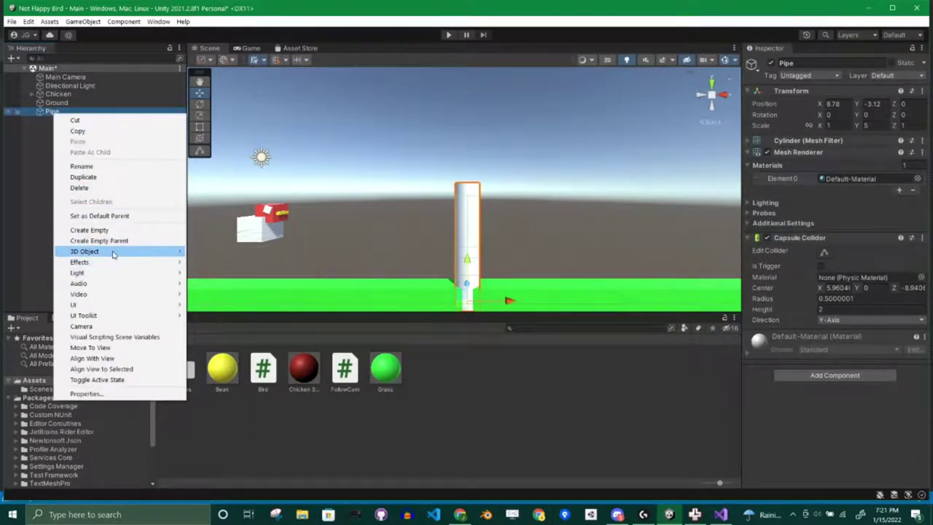
{"action": "mouse_move", "coordinate": [111, 255]}
{"action": "left_click", "coordinate": [215, 282]}
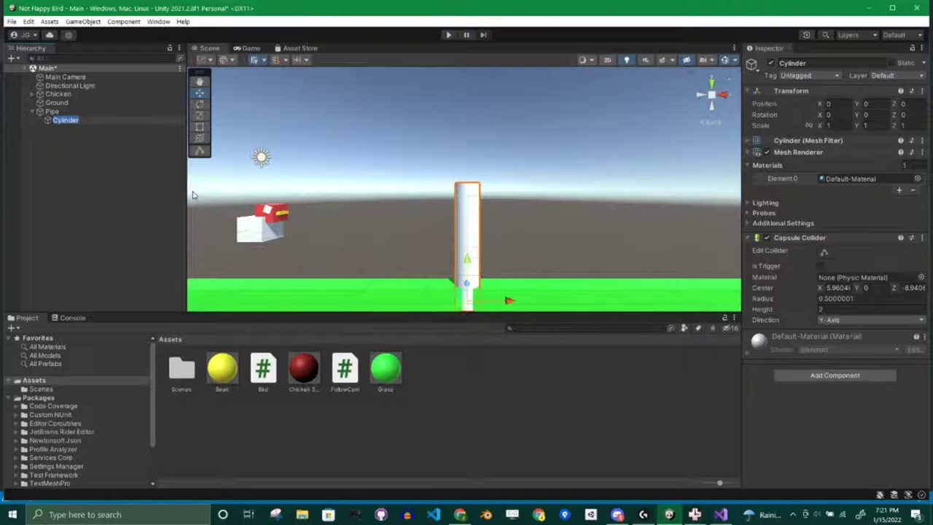
{"action": "type", "text": "Top"}
{"action": "key", "text": "Return"}
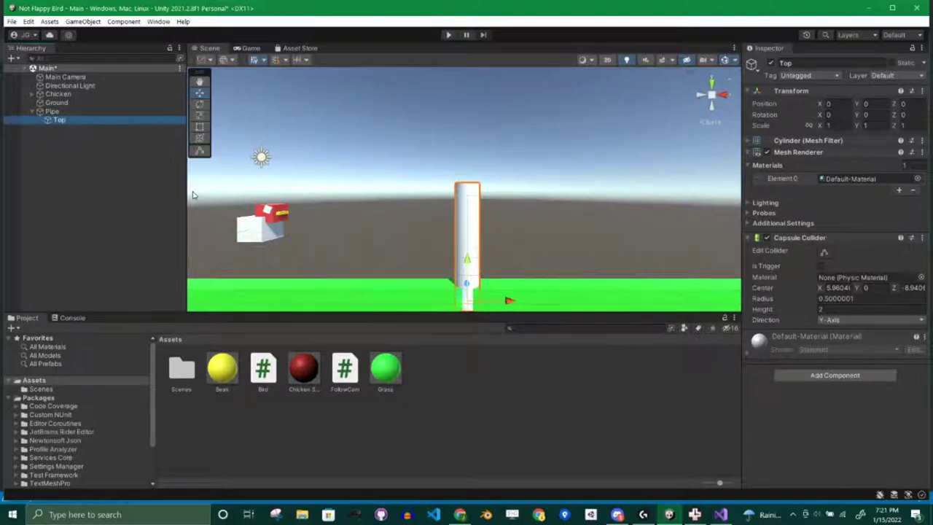
Move Top up to the pipe's end and flatten it to a Y scale of 0.045
{"action": "left_click_drag", "start_coordinate": [467, 260], "coordinate": [483, 160]}
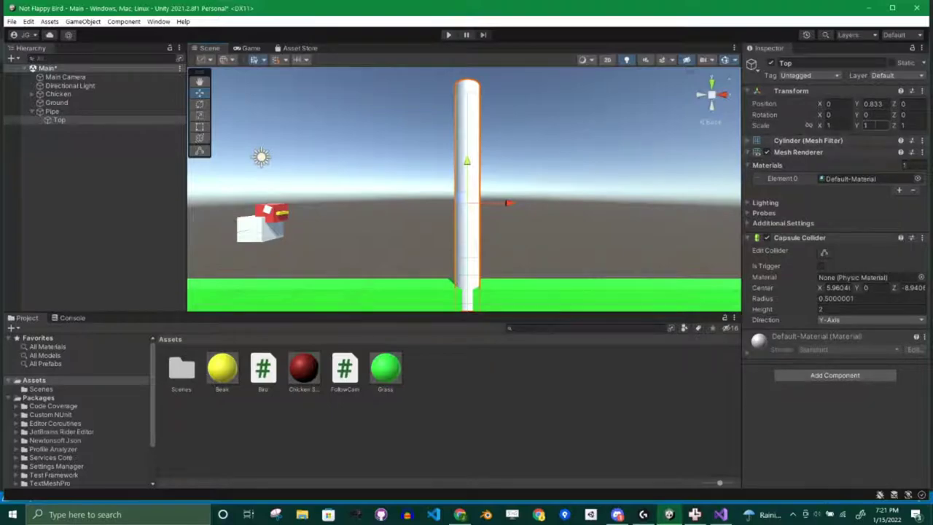
{"action": "left_click", "coordinate": [867, 126]}
{"action": "type", "text": "05"}
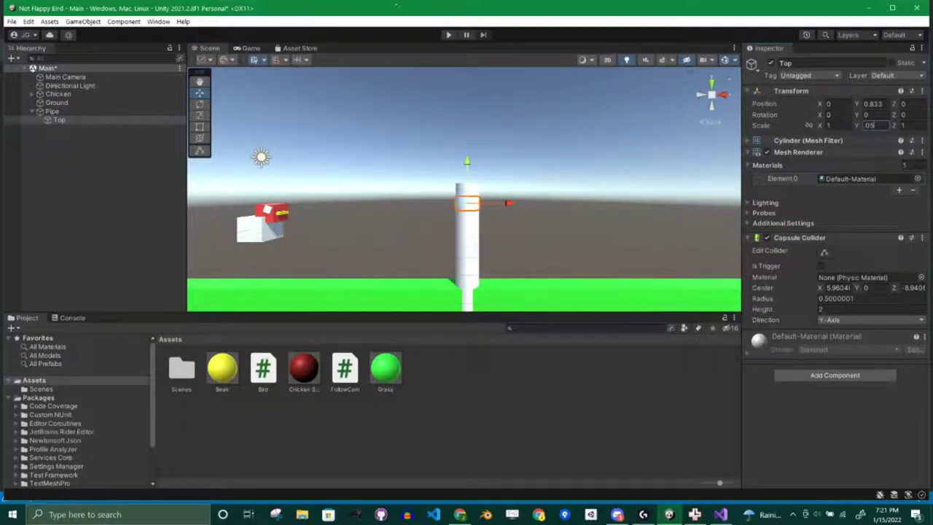
{"action": "key", "text": "Return"}
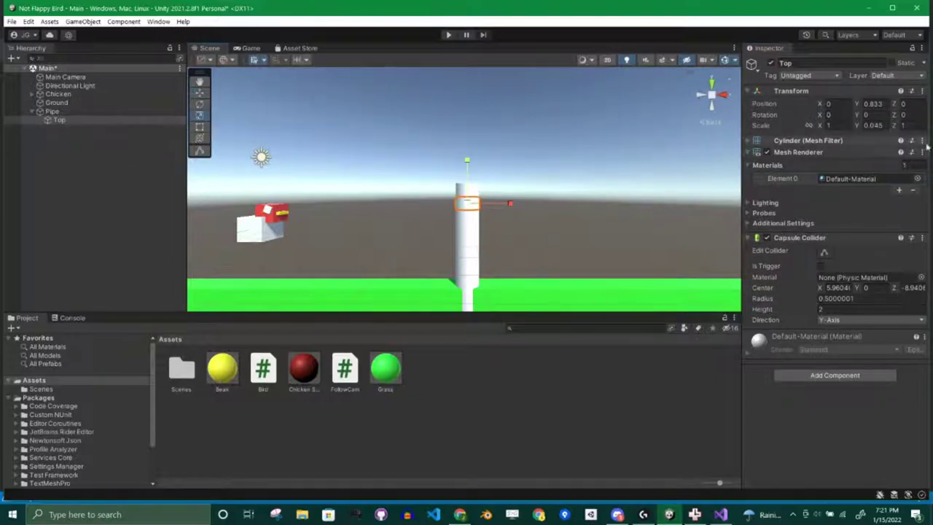
{"action": "type", "text": "0.045"}
{"action": "left_click", "coordinate": [904, 125]}
Widen the Top cap to 1.5 on its X and Z scale
{"action": "left_click", "coordinate": [837, 125]}
{"action": "left_click", "coordinate": [872, 126]}
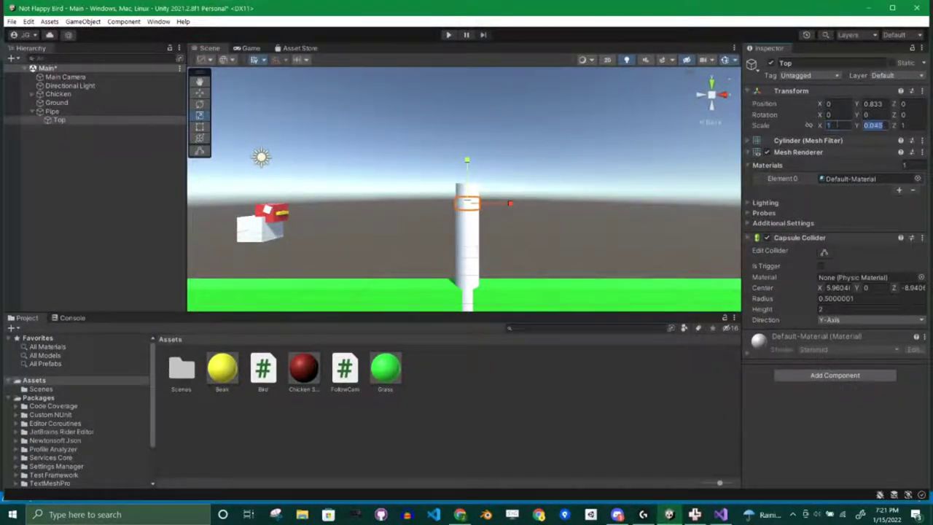
{"action": "left_click", "coordinate": [831, 125]}
{"action": "type", "text": "1.1"}
{"action": "key", "text": "Tab"}
{"action": "key", "text": "Tab"}
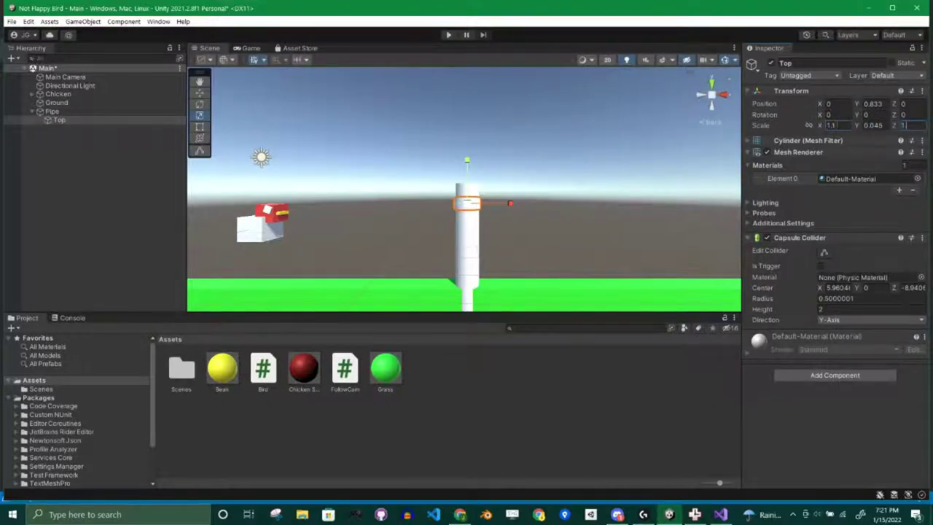
{"action": "type", "text": "1.1"}
{"action": "left_click", "coordinate": [831, 126]}
{"action": "type", "text": "1.5"}
{"action": "key", "text": "Tab"}
{"action": "key", "text": "Tab"}
{"action": "type", "text": "1.5"}
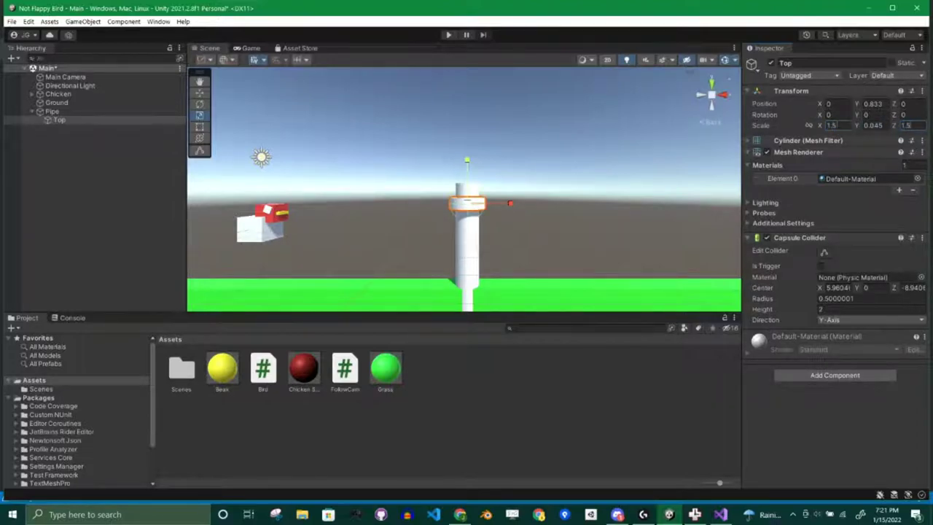
{"action": "left_click", "coordinate": [200, 92]}
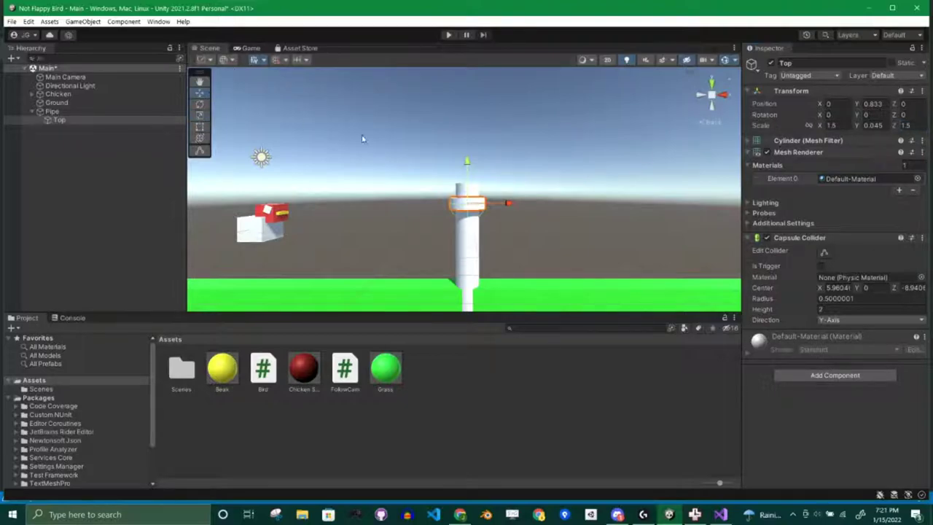
Nudge the cap up slightly, then lower the whole Pipe to about Y -4.47
{"action": "left_click_drag", "start_coordinate": [467, 161], "coordinate": [463, 158]}
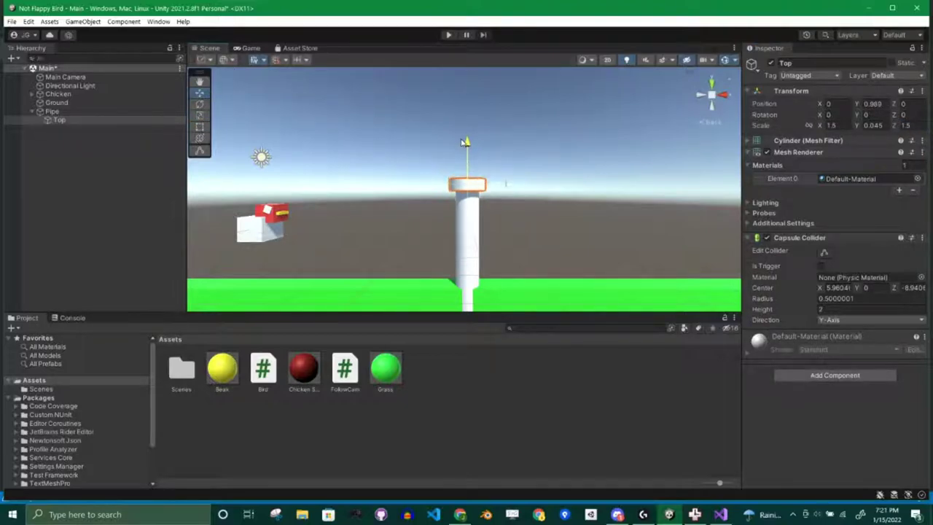
{"action": "left_click", "coordinate": [143, 201]}
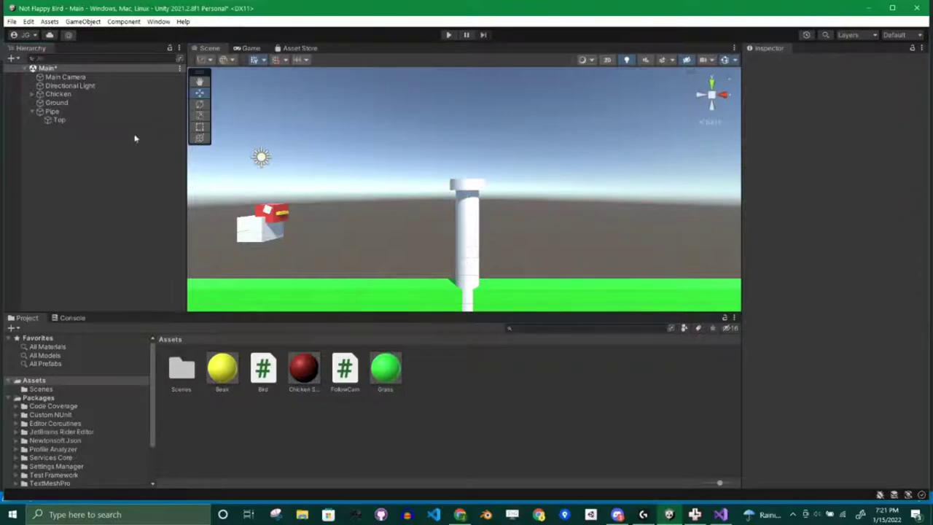
{"action": "left_click", "coordinate": [52, 111]}
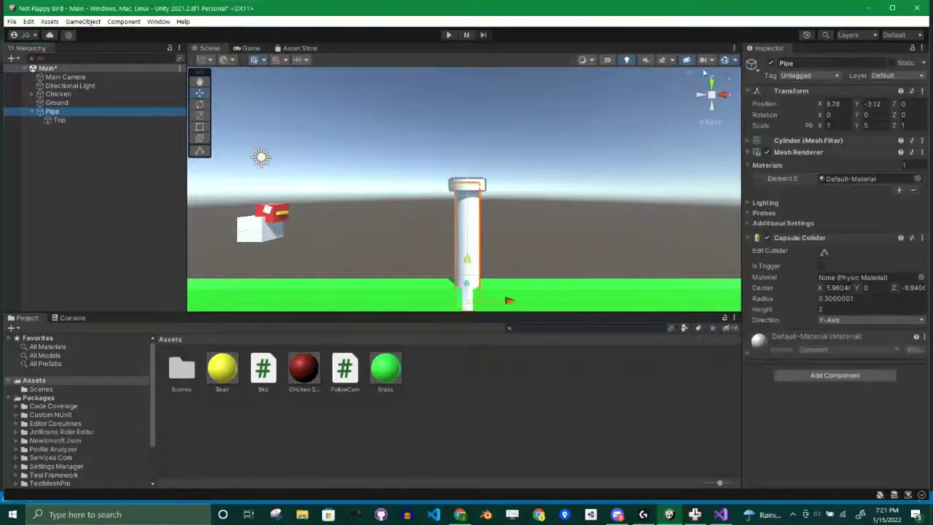
{"action": "left_click_drag", "start_coordinate": [475, 270], "coordinate": [464, 291]}
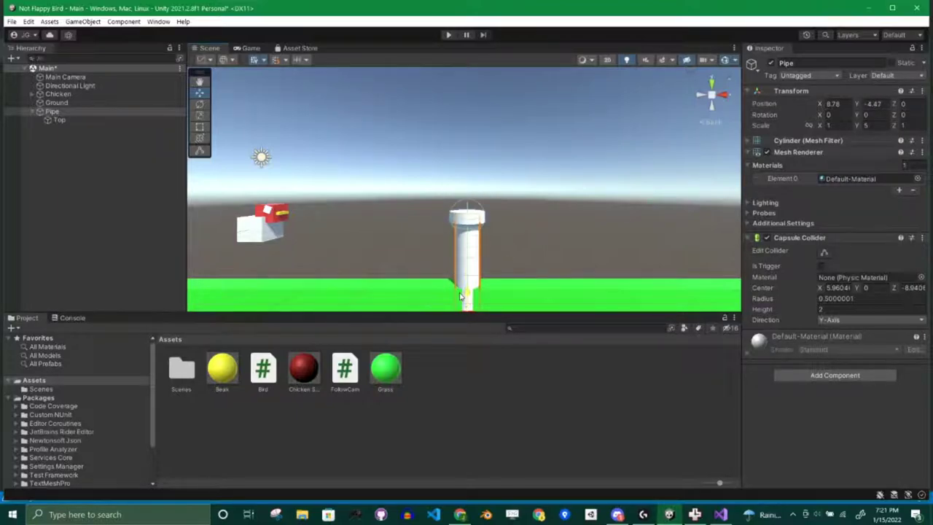
{"action": "middle_click_drag", "start_coordinate": [537, 252], "coordinate": [549, 174]}
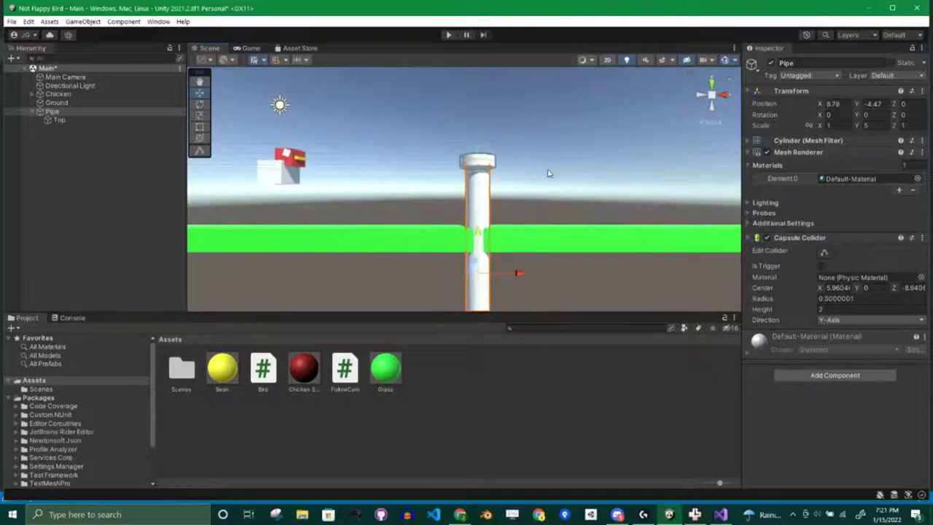
{"action": "left_click", "coordinate": [556, 353]}
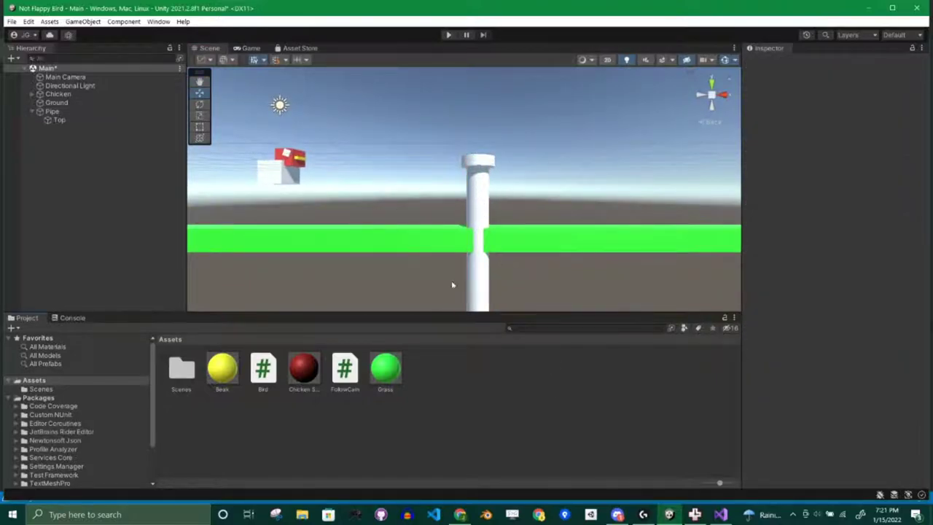
Create a new material asset named Pipe in the Assets folder
{"action": "right_click", "coordinate": [468, 385]}
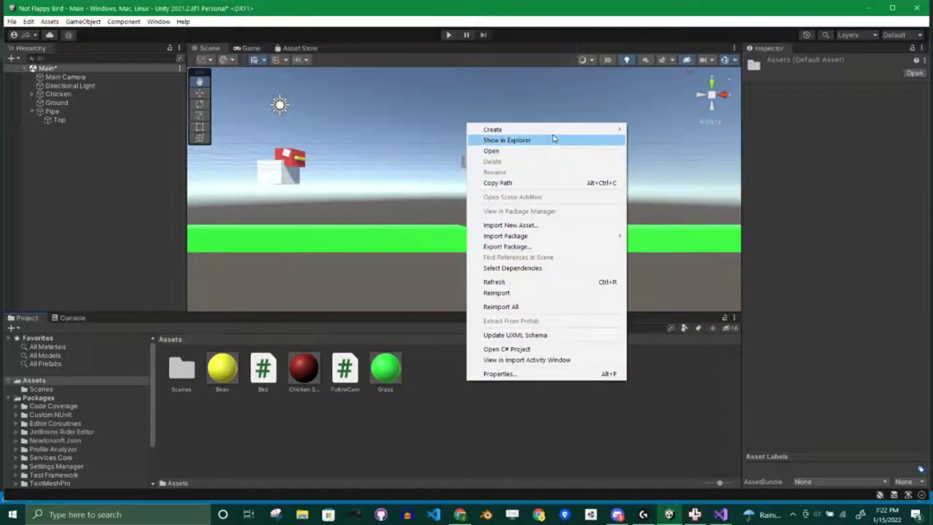
{"action": "mouse_move", "coordinate": [558, 129]}
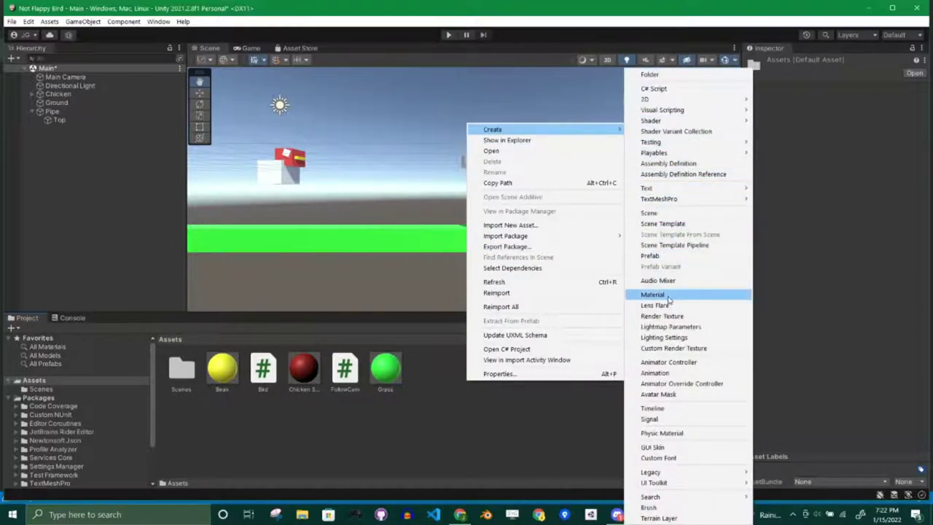
{"action": "left_click", "coordinate": [668, 295]}
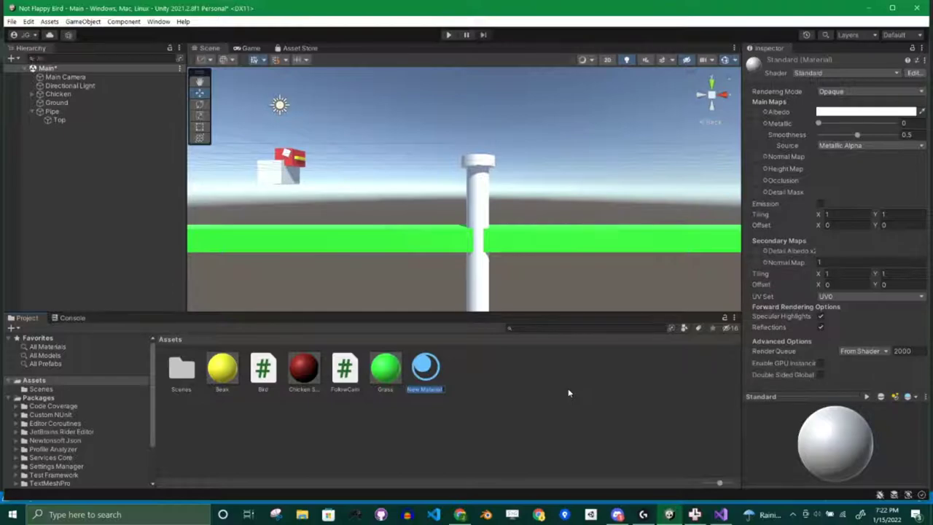
{"action": "type", "text": "Pipe"}
{"action": "key", "text": "Return"}
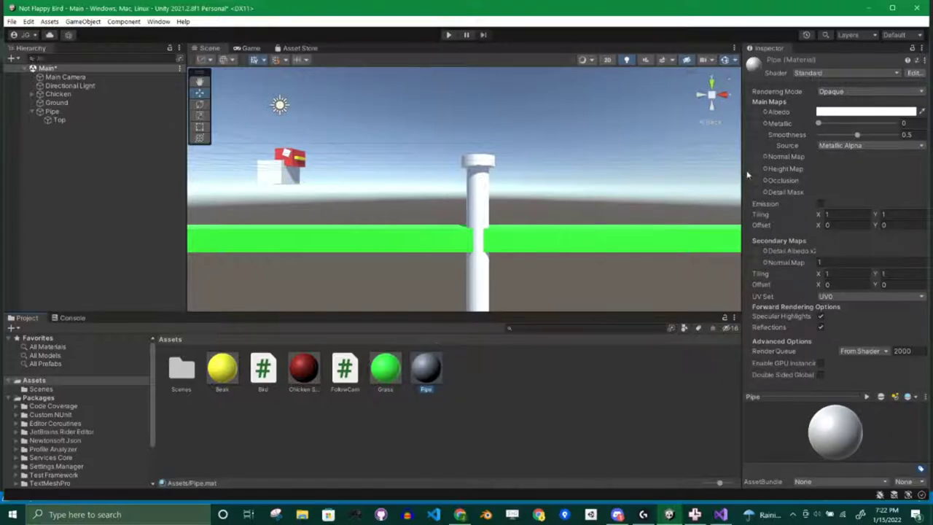
Give the Pipe material a dark green albedo and make it somewhat metallic
{"action": "left_click", "coordinate": [890, 112]}
{"action": "left_click", "coordinate": [843, 154]}
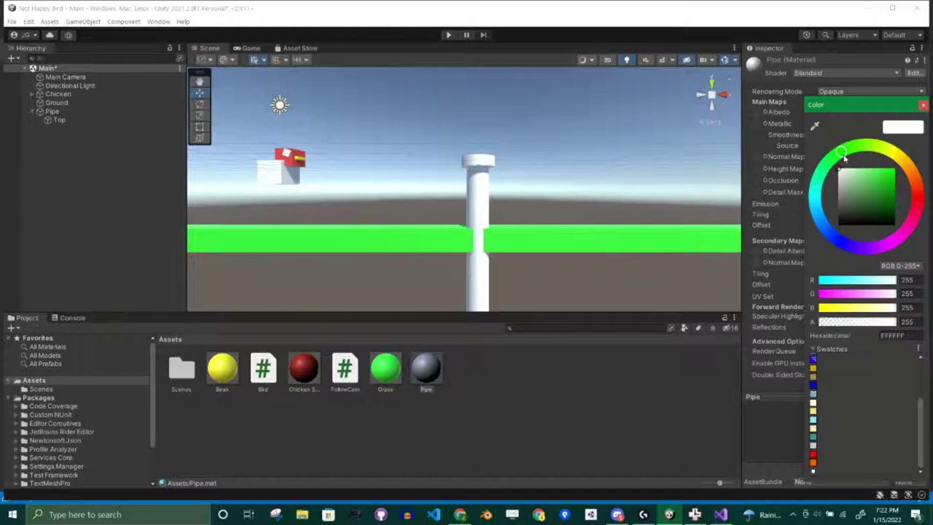
{"action": "left_click_drag", "start_coordinate": [875, 185], "coordinate": [896, 168]}
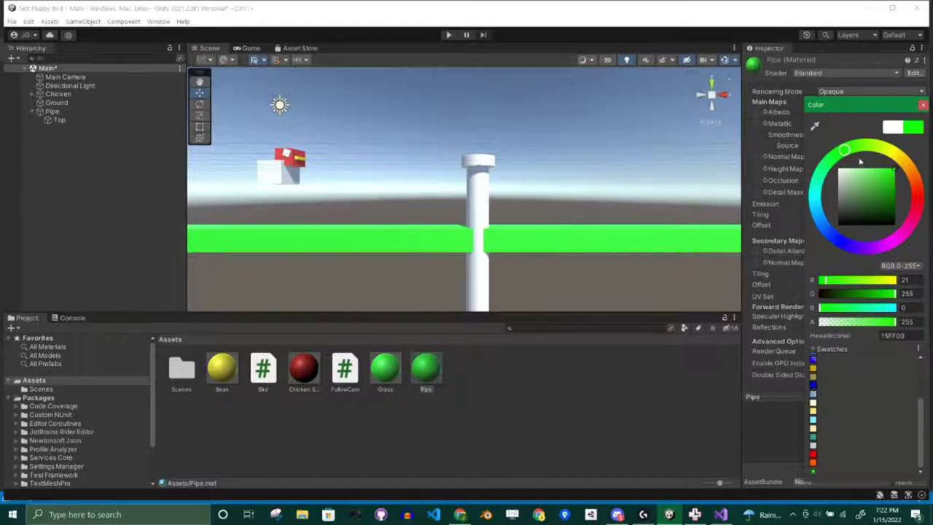
{"action": "left_click", "coordinate": [896, 192]}
{"action": "left_click", "coordinate": [708, 384]}
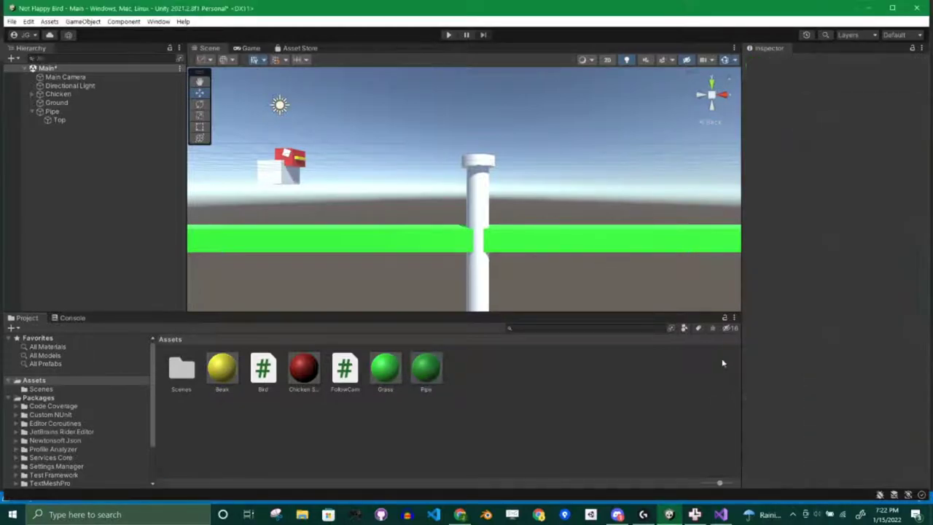
{"action": "left_click", "coordinate": [428, 373]}
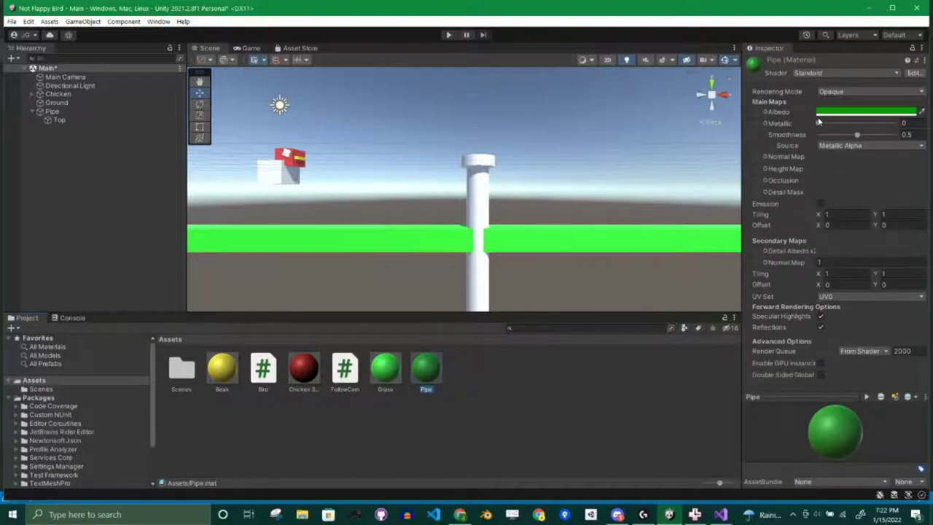
{"action": "left_click_drag", "start_coordinate": [818, 123], "coordinate": [873, 136]}
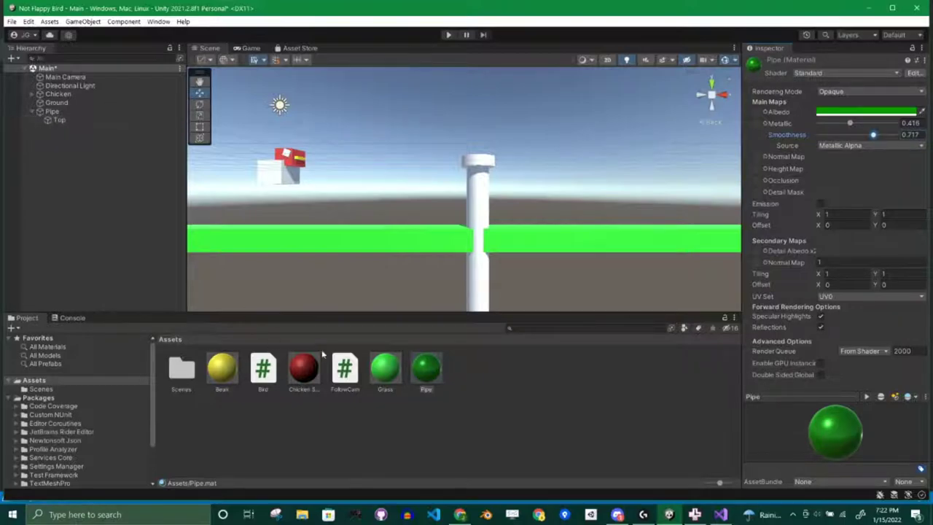
Apply the Pipe material to the pipe, raise its metallic further, and preview in Game view
{"action": "left_click_drag", "start_coordinate": [430, 373], "coordinate": [478, 162]}
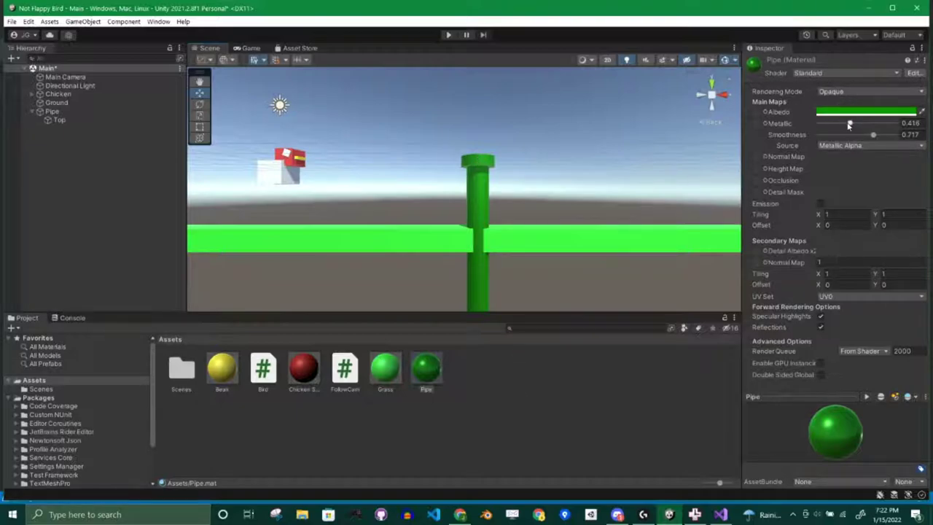
{"action": "mouse_move", "coordinate": [849, 123]}
{"action": "left_mouse_down"}
{"action": "mouse_move", "coordinate": [875, 123]}
{"action": "mouse_move", "coordinate": [875, 137]}
{"action": "mouse_move", "coordinate": [891, 145]}
{"action": "mouse_move", "coordinate": [863, 140]}
{"action": "mouse_move", "coordinate": [889, 129]}
{"action": "mouse_move", "coordinate": [847, 127]}
{"action": "mouse_move", "coordinate": [871, 125]}
{"action": "mouse_move", "coordinate": [873, 134]}
{"action": "left_mouse_up"}
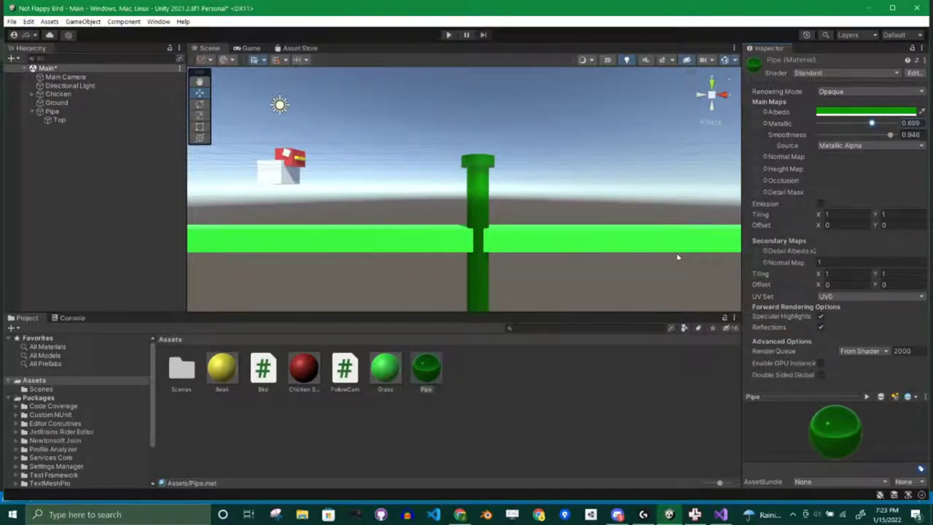
{"action": "left_click", "coordinate": [535, 396]}
{"action": "left_click", "coordinate": [248, 48]}
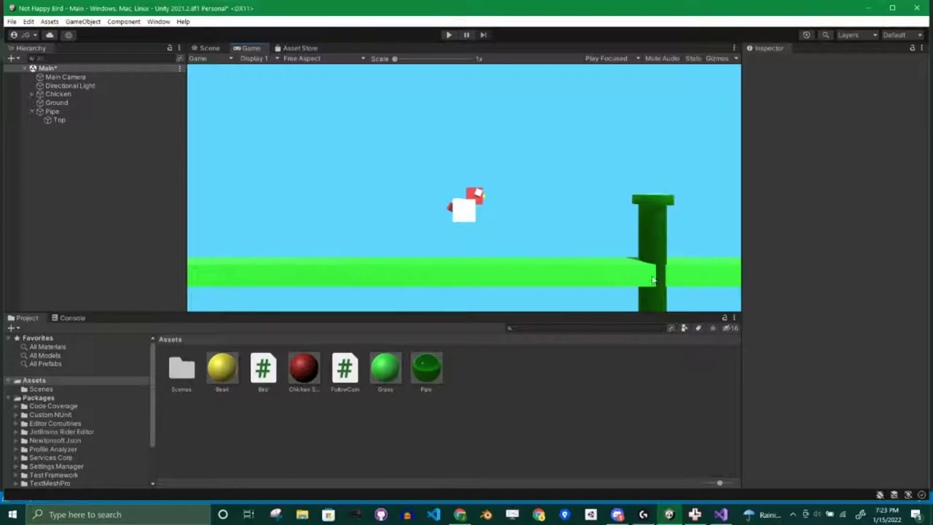
Back in the Scene view, make the Ground slab deeper
{"action": "left_click", "coordinate": [209, 49]}
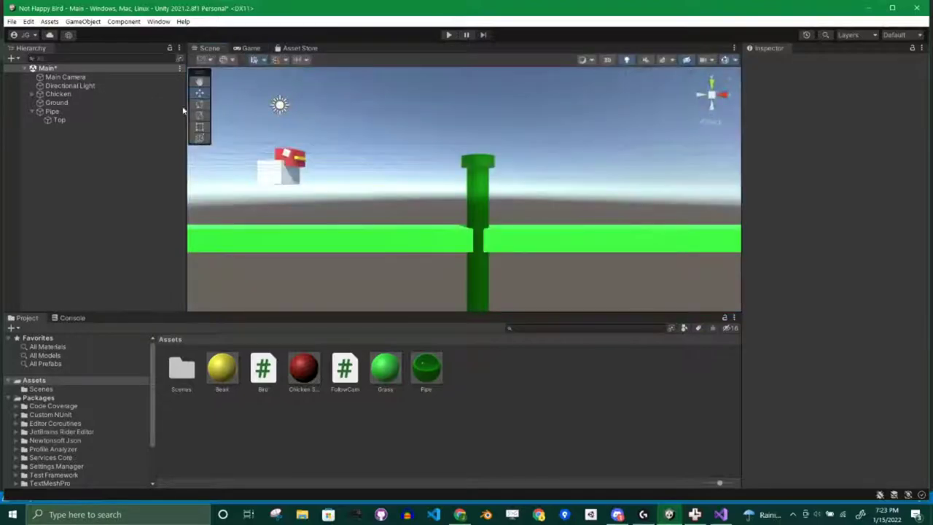
{"action": "left_click", "coordinate": [59, 105]}
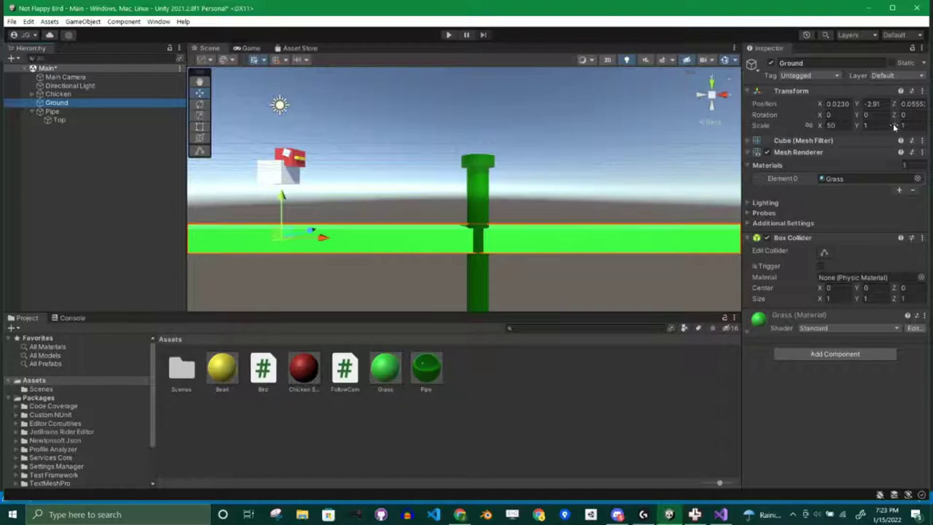
{"action": "left_click_drag", "start_coordinate": [894, 127], "coordinate": [918, 136]}
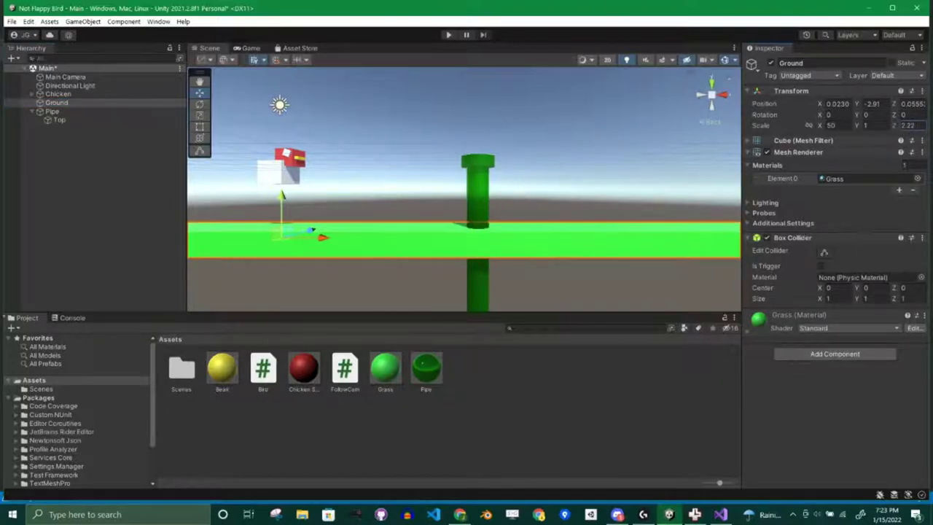
{"action": "left_click", "coordinate": [80, 186]}
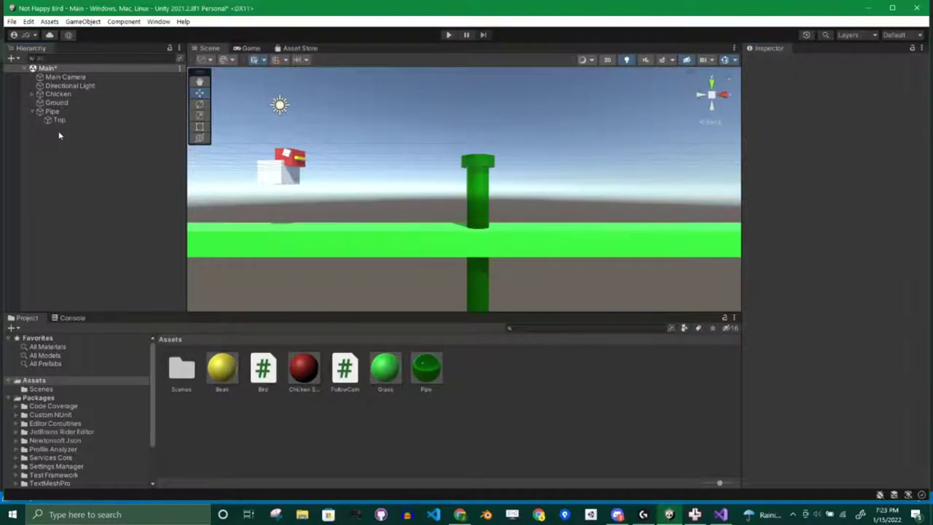
Add a child Cube under Ground and move it down below the ground
{"action": "right_click", "coordinate": [63, 105]}
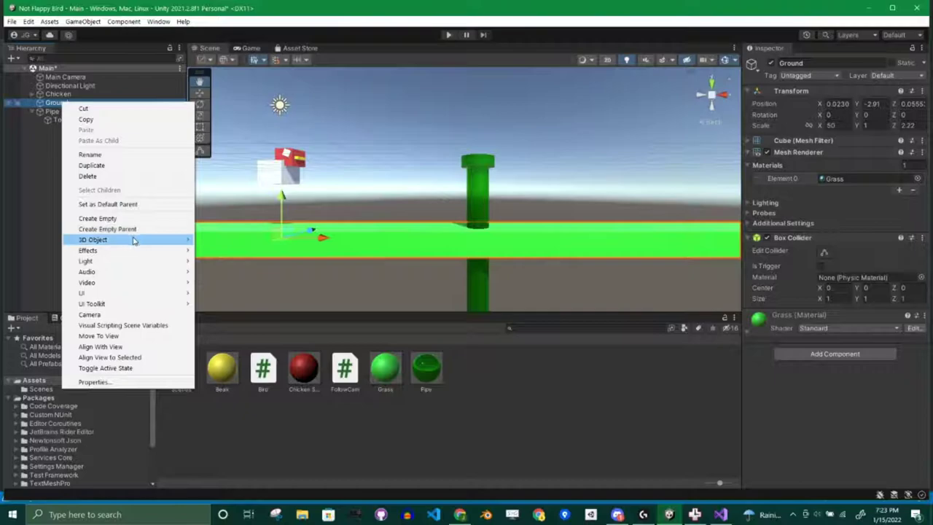
{"action": "mouse_move", "coordinate": [134, 239]}
{"action": "left_click", "coordinate": [227, 241]}
{"action": "key", "text": "Return"}
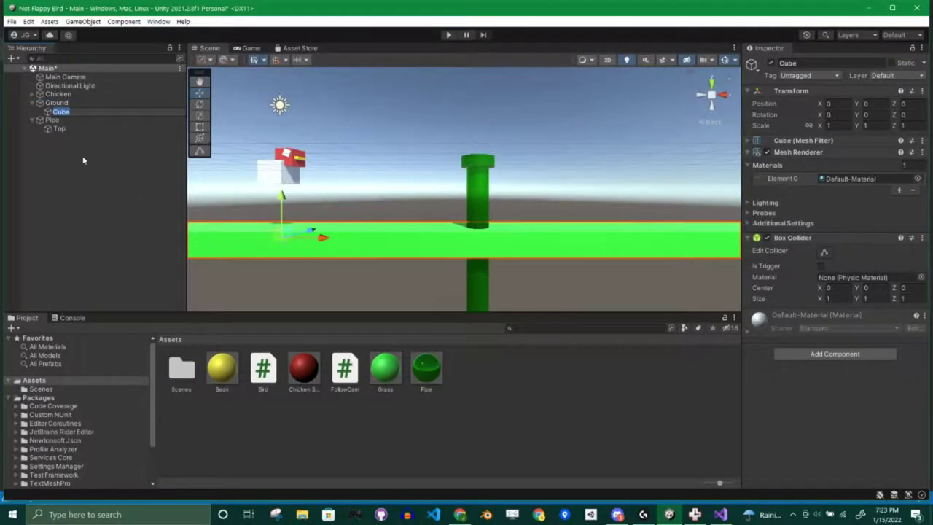
{"action": "left_click", "coordinate": [101, 212]}
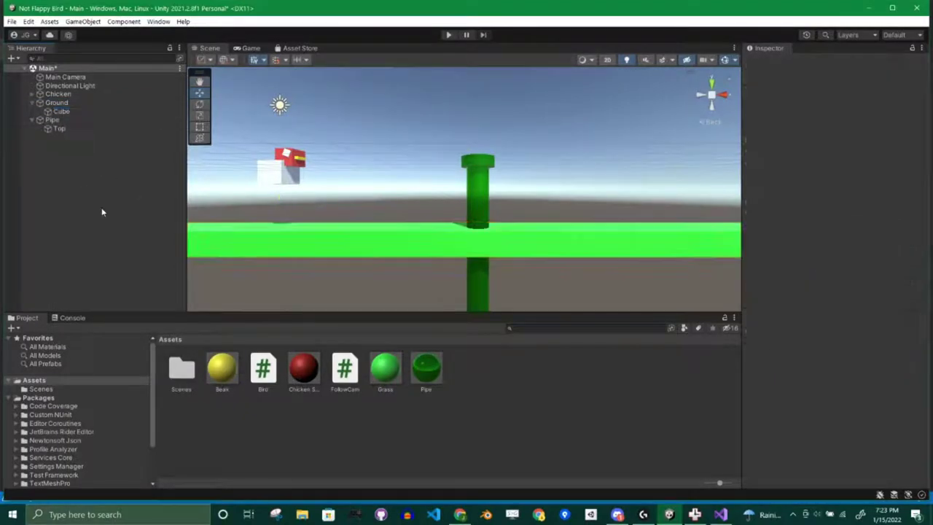
{"action": "left_click", "coordinate": [64, 111]}
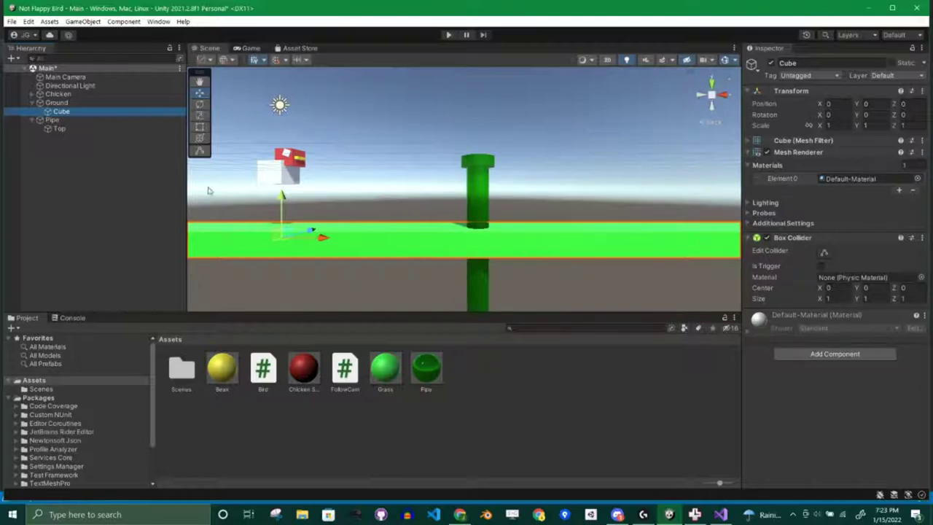
{"action": "left_click_drag", "start_coordinate": [278, 195], "coordinate": [278, 255]}
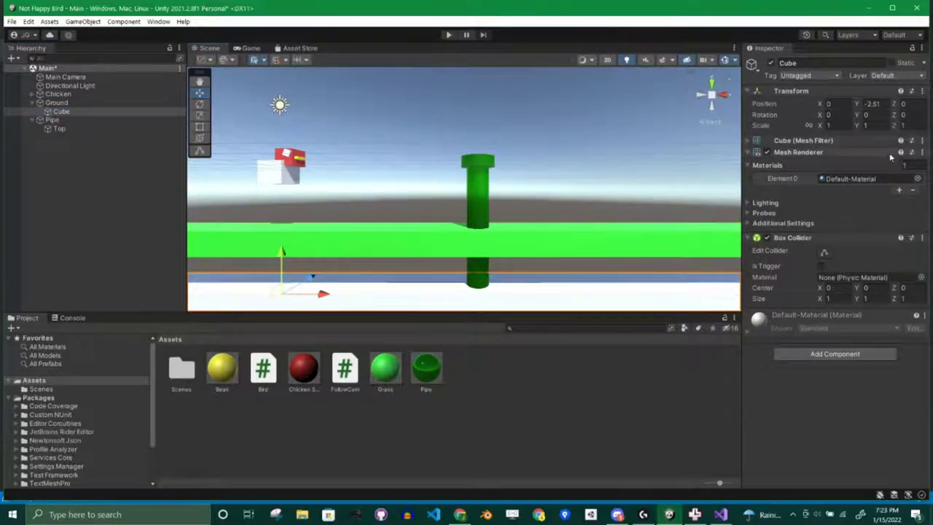
Set the Cube's Y scale to 4.1 and raise it to about Y -2.4 under the grass
{"action": "left_click", "coordinate": [861, 124]}
{"action": "type", "text": "4.1"}
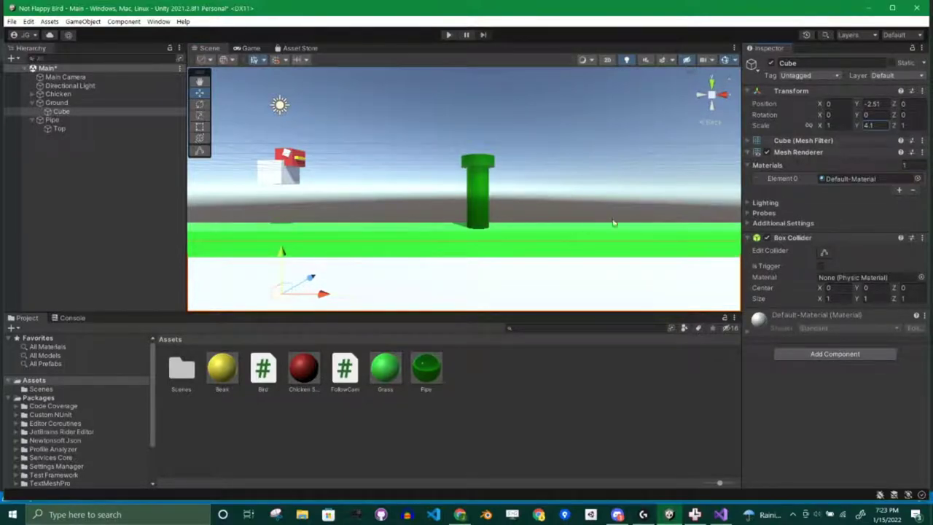
{"action": "middle_click_drag", "start_coordinate": [495, 262], "coordinate": [532, 214]}
{"action": "key", "text": "w"}
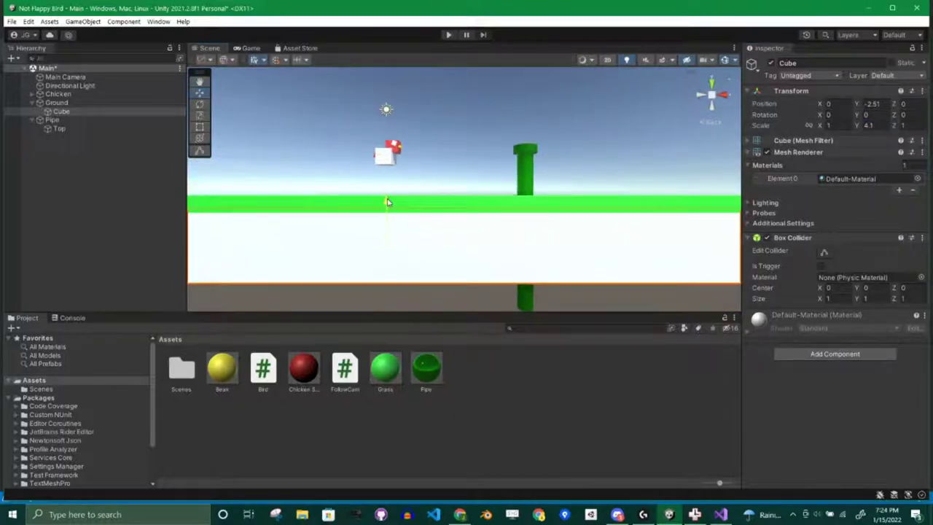
{"action": "left_click_drag", "start_coordinate": [385, 202], "coordinate": [384, 201]}
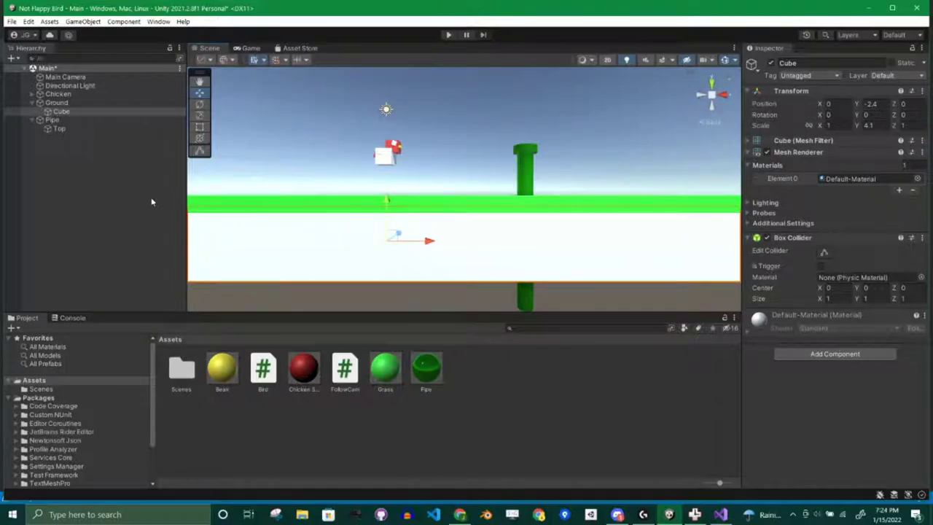
{"action": "left_click", "coordinate": [519, 407]}
Create a new material asset named Dirt
{"action": "right_click", "coordinate": [521, 419]}
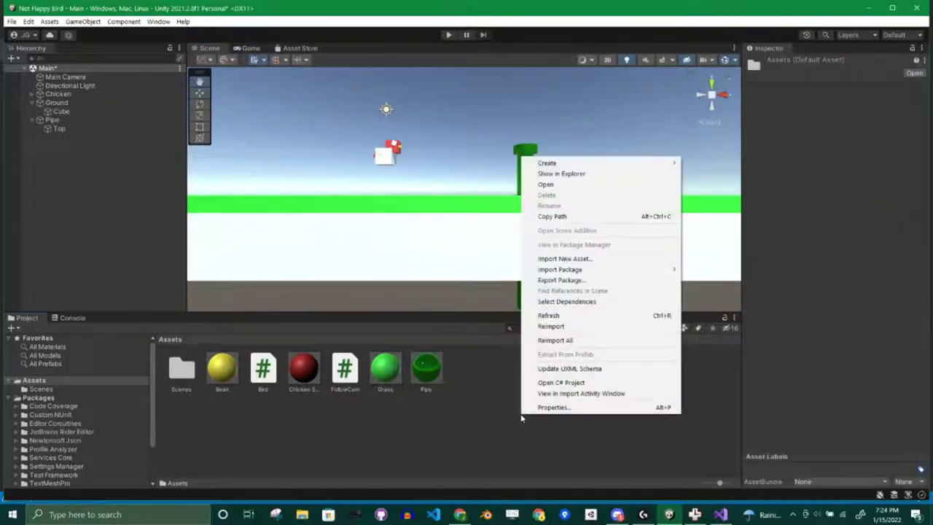
{"action": "mouse_move", "coordinate": [590, 163]}
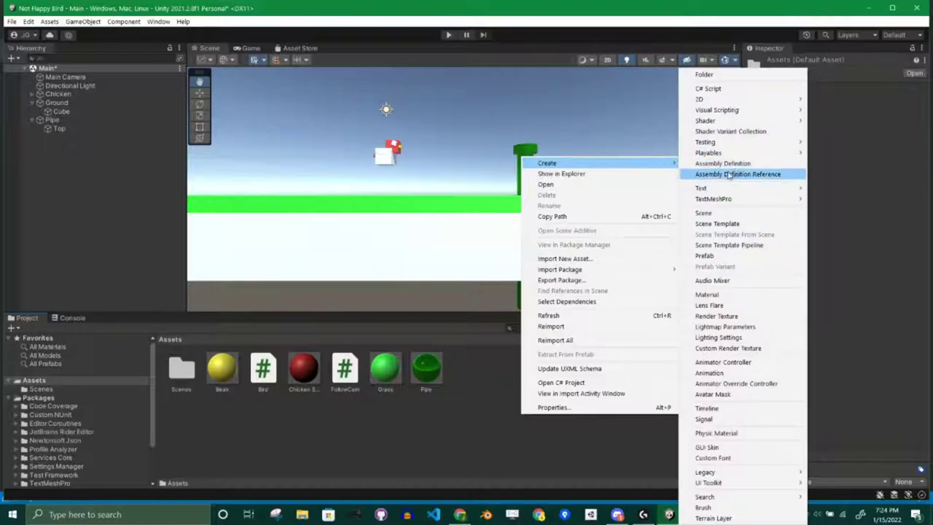
{"action": "left_click", "coordinate": [718, 294]}
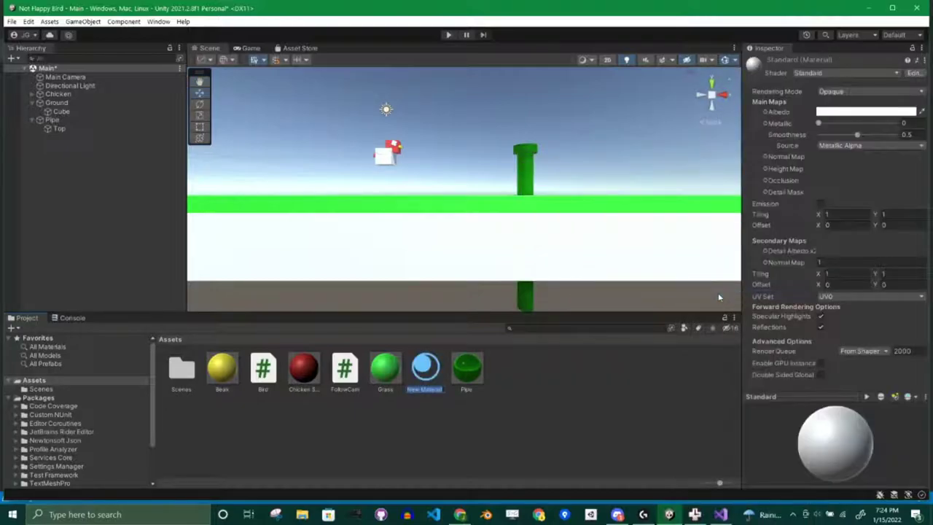
{"action": "type", "text": "Dirt"}
{"action": "key", "text": "Return"}
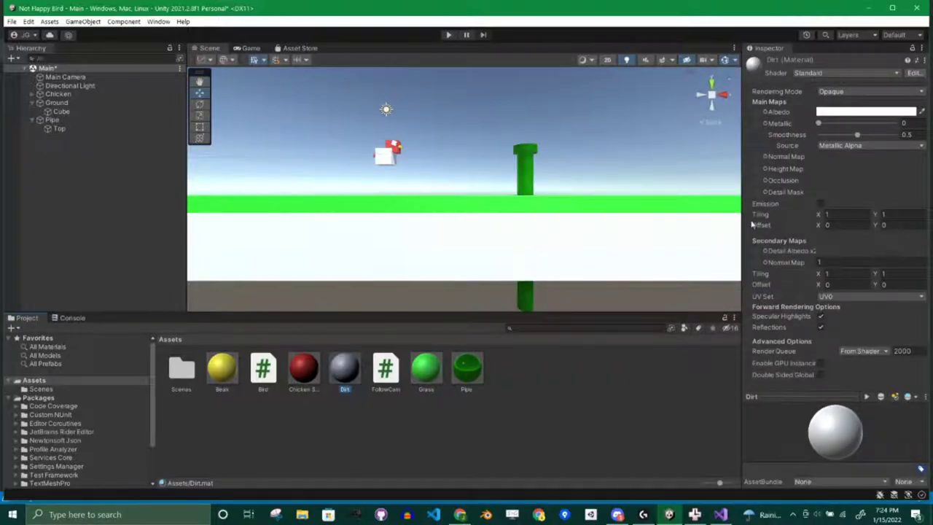
Set Dirt's albedo to a tan F1CC77 and apply it to the ground cube
{"action": "left_click", "coordinate": [857, 112]}
{"action": "left_click_drag", "start_coordinate": [856, 179], "coordinate": [876, 196]}
{"action": "left_click_drag", "start_coordinate": [343, 367], "coordinate": [368, 277]}
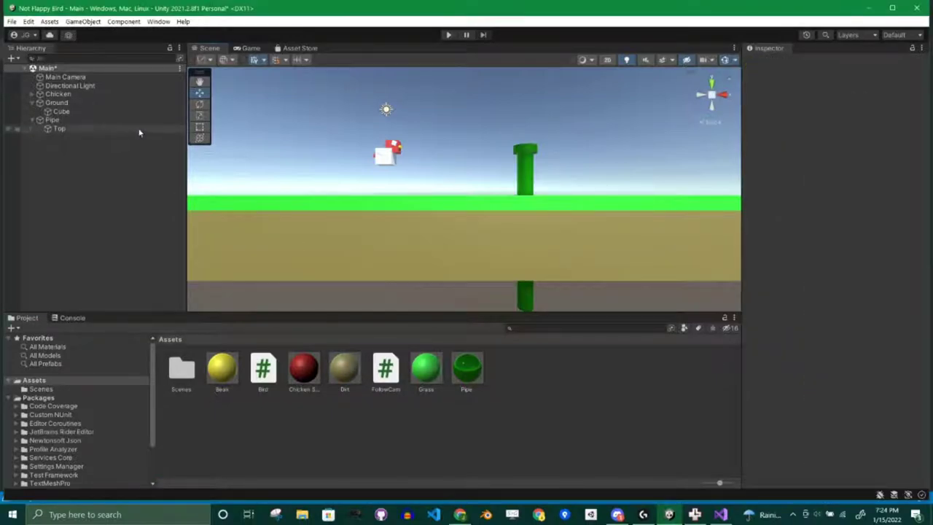
Playtest in the Game view, flapping the chicken with Space four times, then stop
{"action": "left_click", "coordinate": [247, 48]}
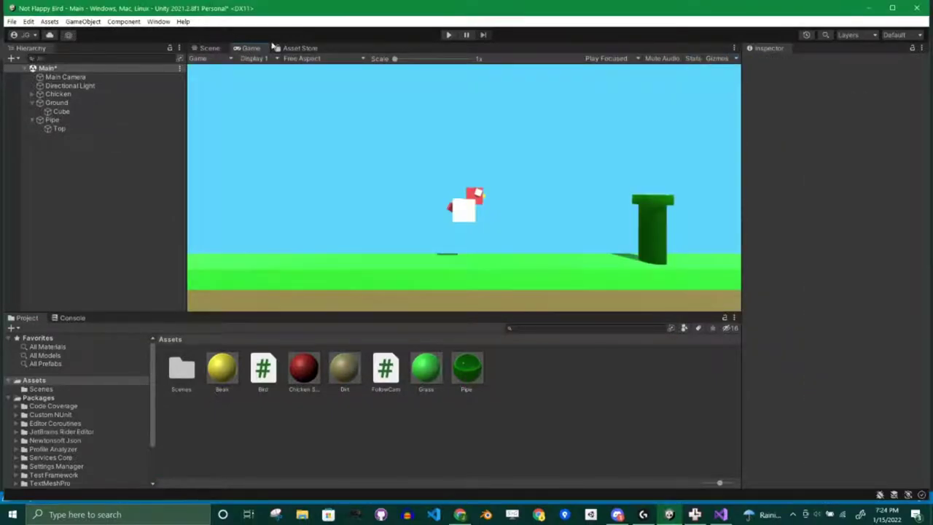
{"action": "left_click", "coordinate": [448, 35]}
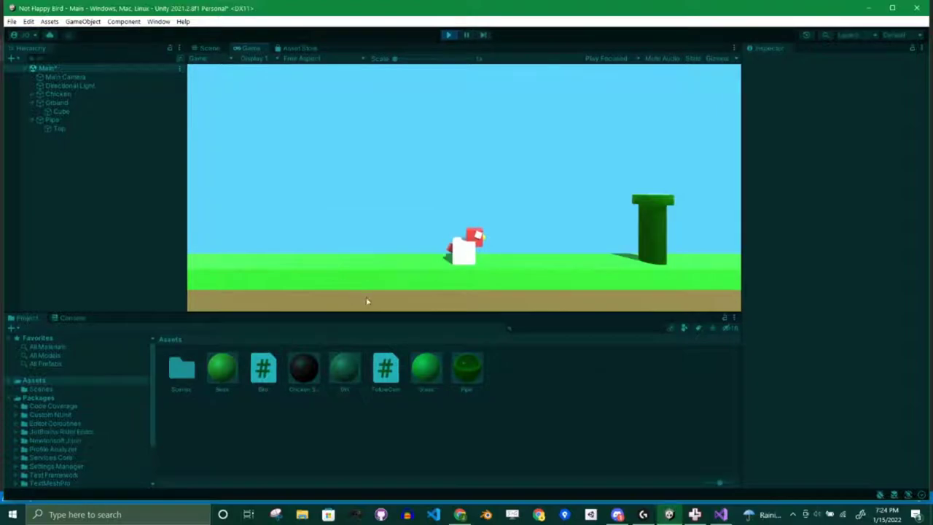
{"action": "key", "text": "space"}
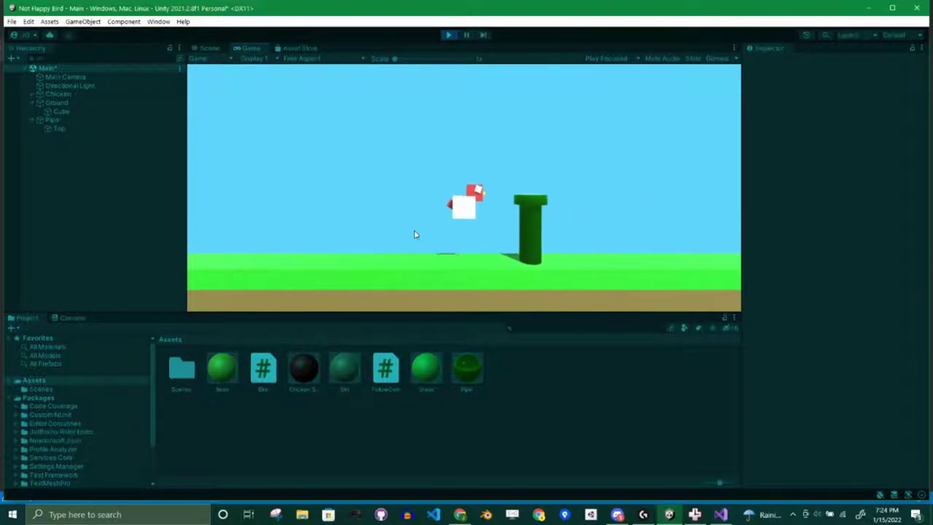
{"action": "key", "text": "space"}
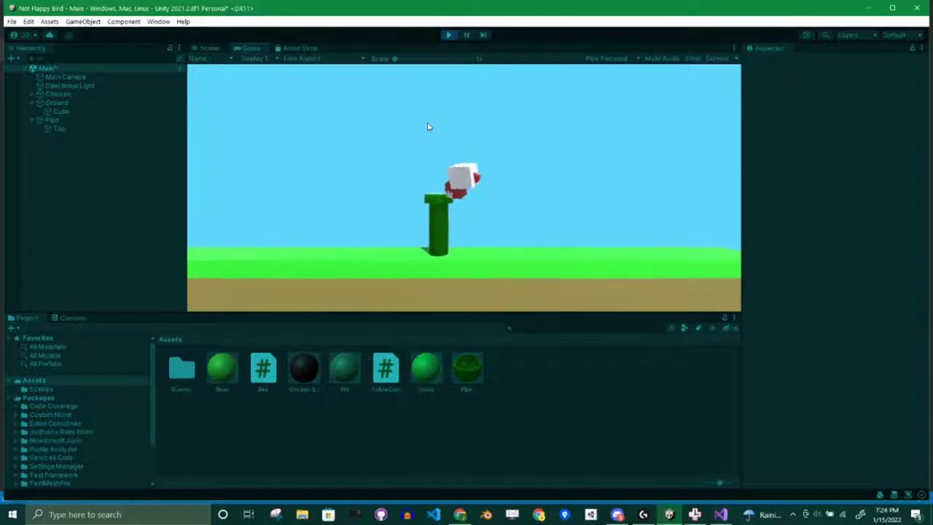
{"action": "key", "text": "space"}
{"action": "key", "text": "space"}
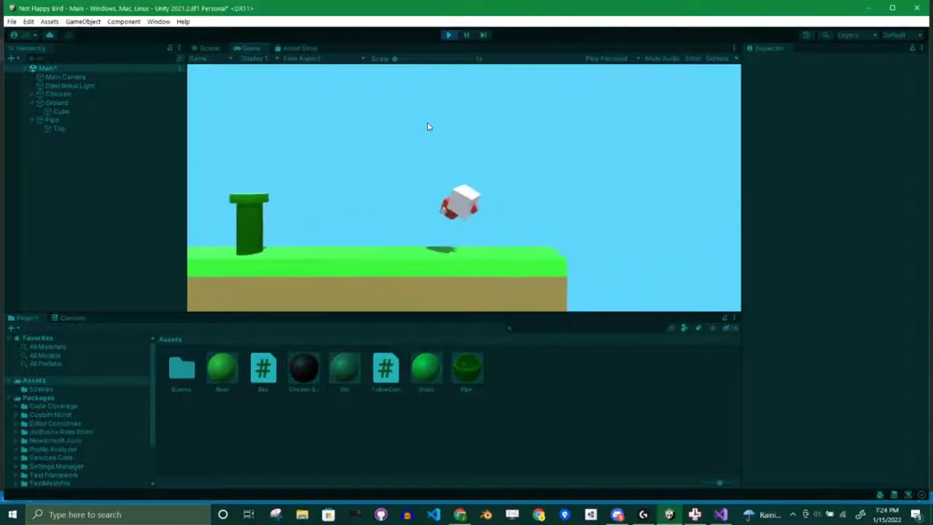
{"action": "key", "text": "space"}
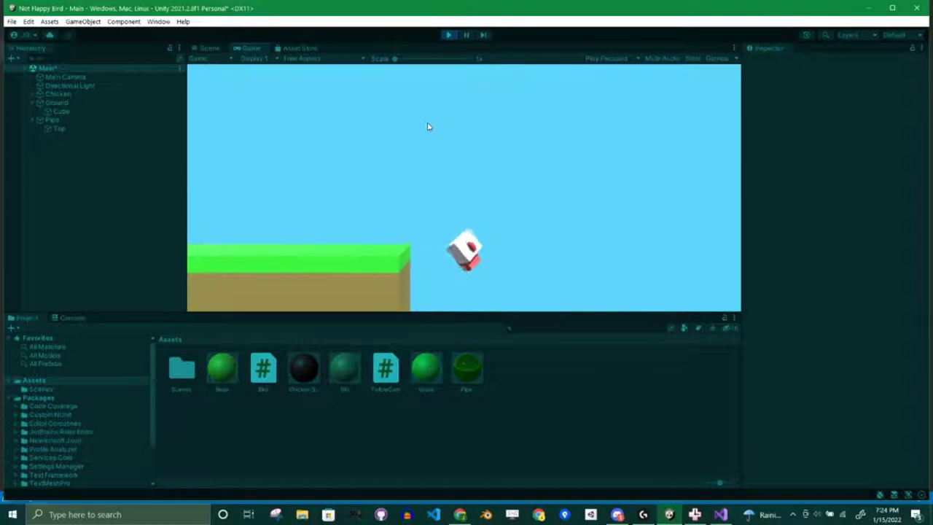
{"action": "left_click", "coordinate": [450, 35]}
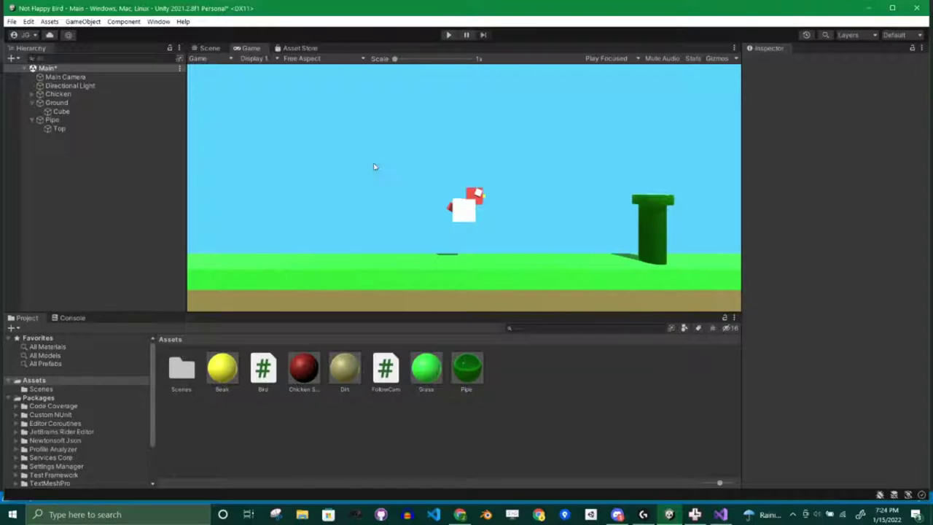
Select the Pipe and run two more short playtests, flapping once each time
{"action": "left_click", "coordinate": [32, 121]}
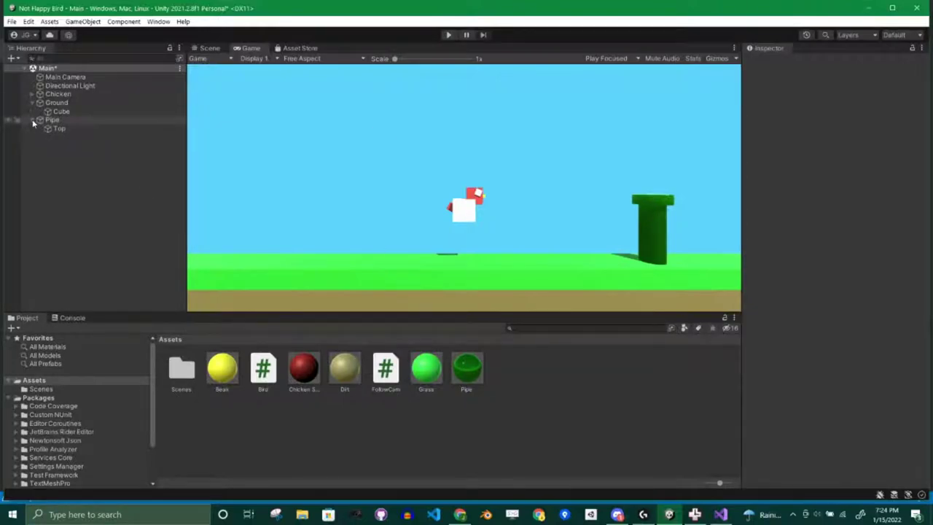
{"action": "left_click", "coordinate": [49, 121]}
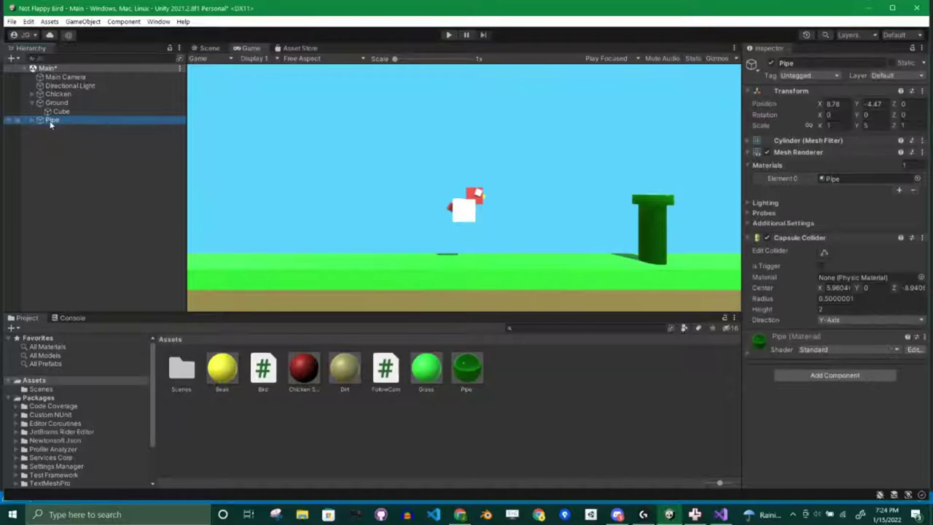
{"action": "left_click", "coordinate": [447, 35]}
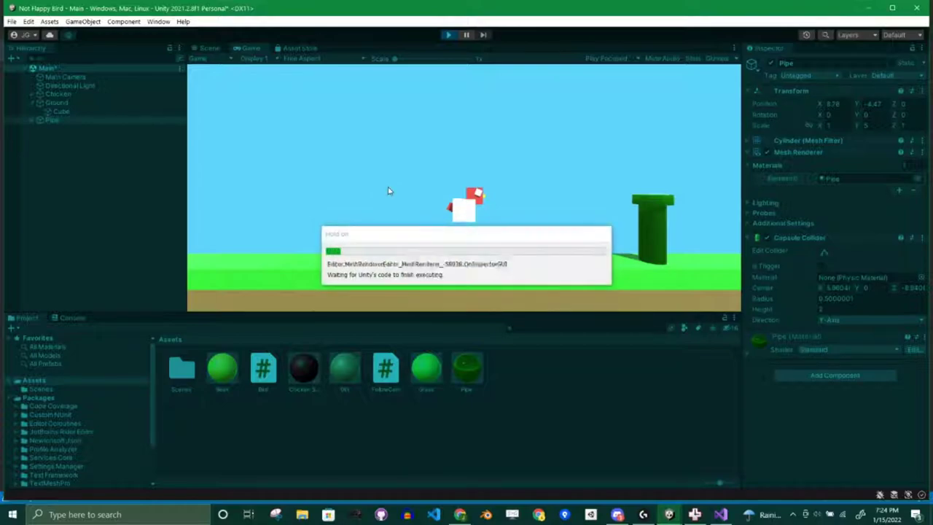
{"action": "key", "text": "space"}
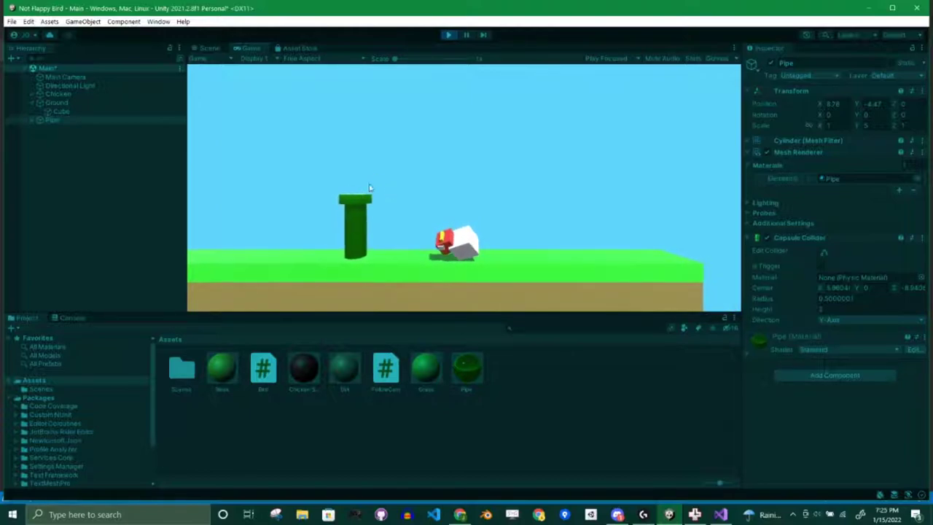
{"action": "left_click", "coordinate": [448, 35]}
{"action": "left_click", "coordinate": [448, 35]}
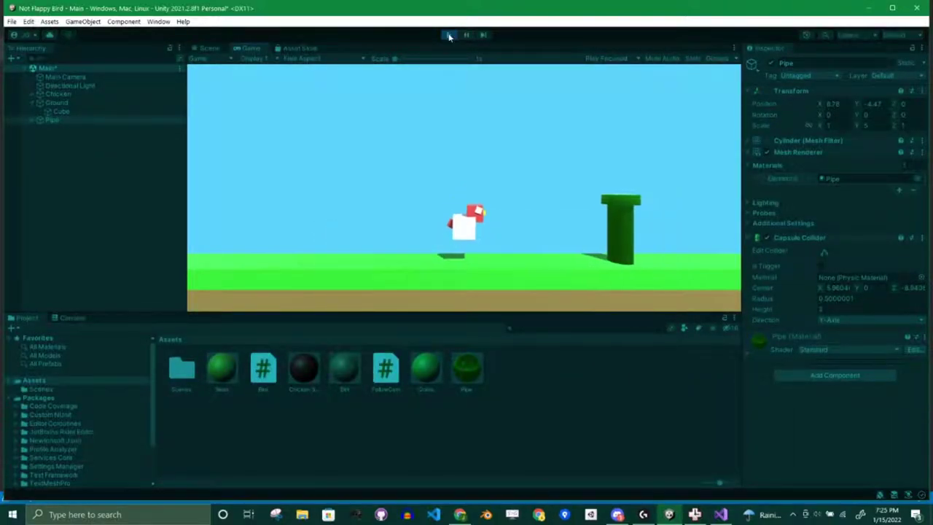
{"action": "key", "text": "space"}
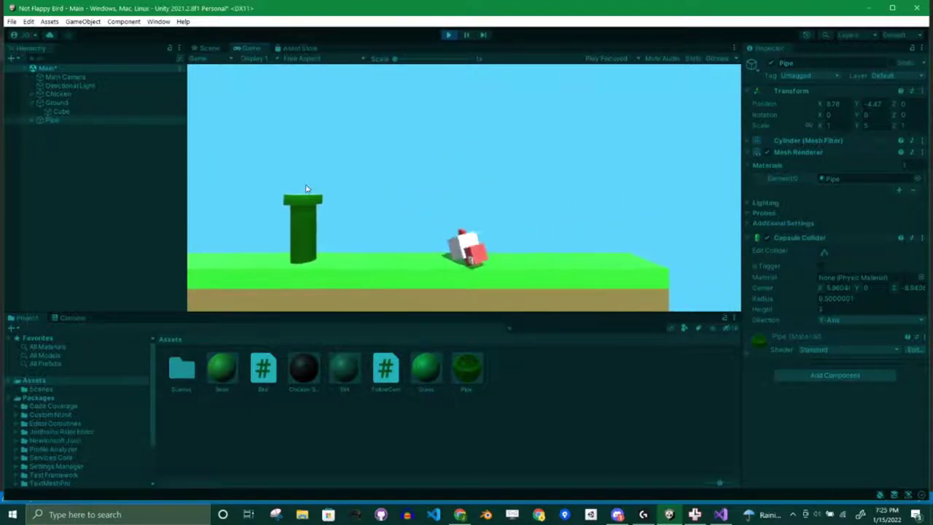
{"action": "left_click", "coordinate": [448, 35]}
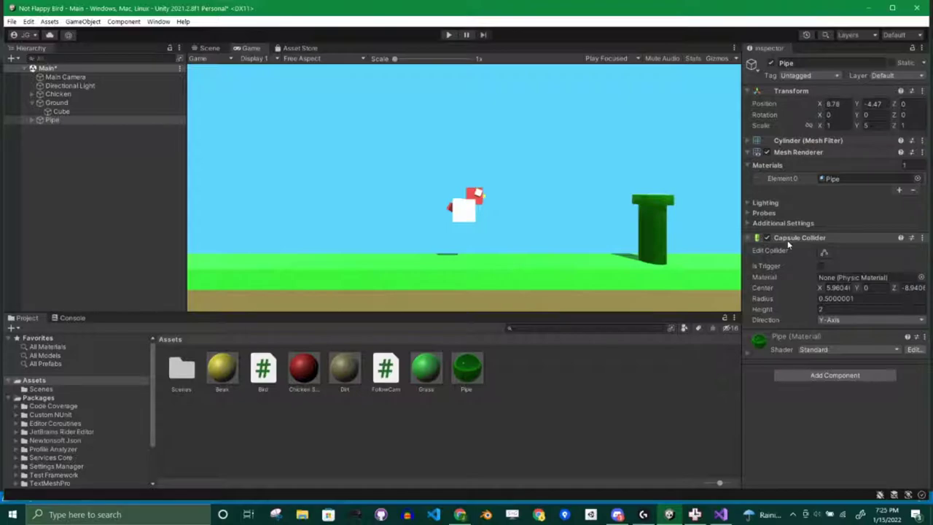
Frame the pipe's Top cap in a side Scene view and open its Capsule Collider menu
{"action": "left_click", "coordinate": [29, 121]}
{"action": "left_click", "coordinate": [31, 119]}
{"action": "left_click", "coordinate": [57, 129]}
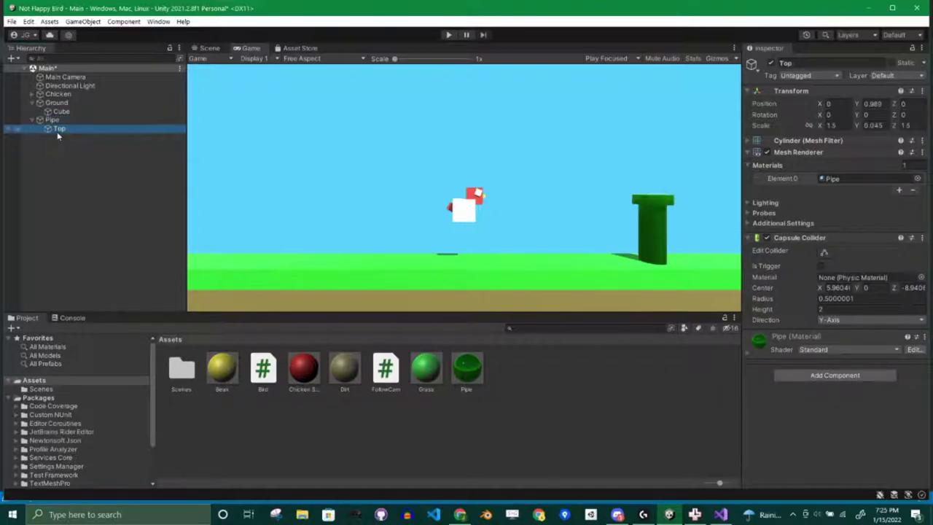
{"action": "left_click", "coordinate": [205, 48]}
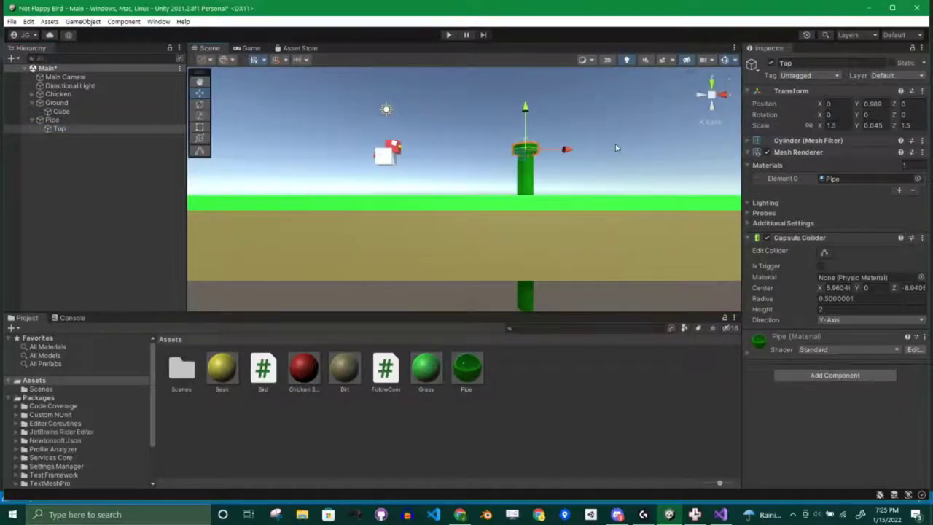
{"action": "key", "text": "f"}
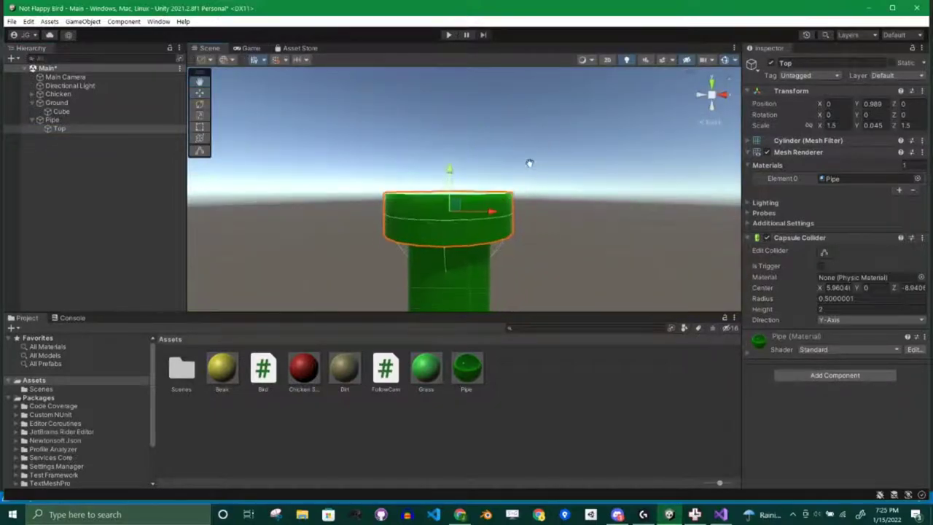
{"action": "left_click", "coordinate": [712, 121]}
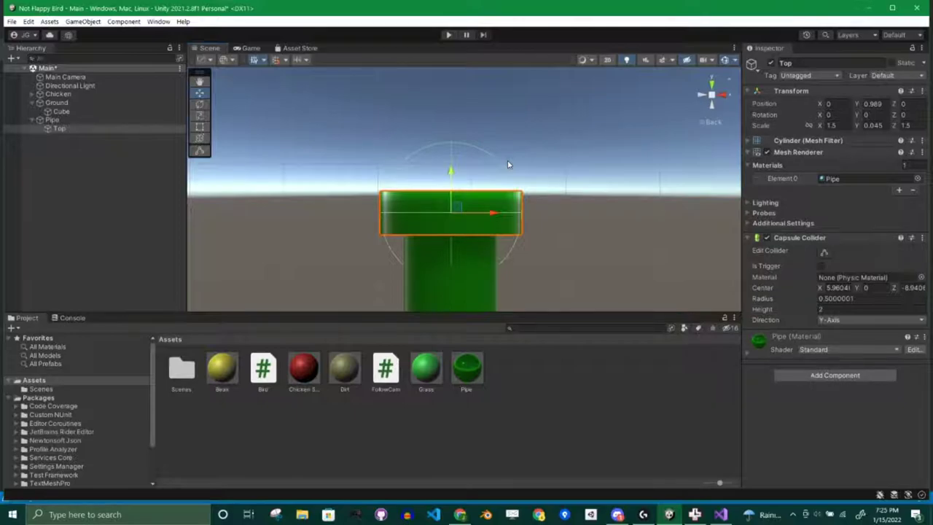
{"action": "left_click", "coordinate": [922, 238]}
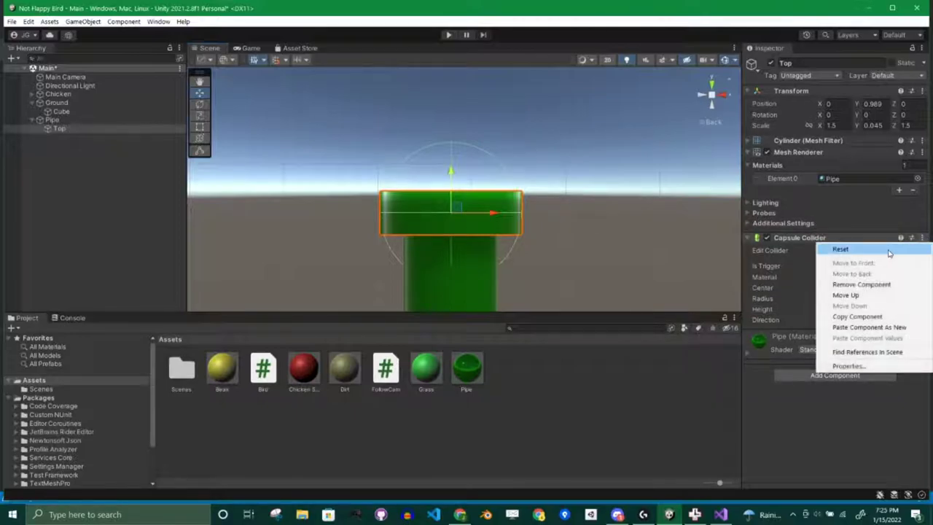
Remove Top's Capsule Collider, then widen the Pipe's collider radius to 0.69
{"action": "left_click", "coordinate": [861, 284]}
{"action": "left_click", "coordinate": [52, 121]}
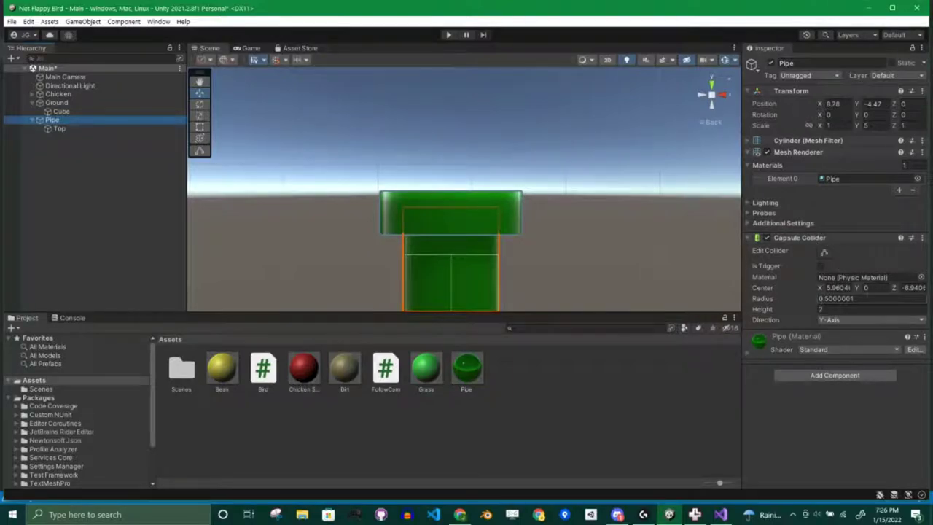
{"action": "left_click_drag", "start_coordinate": [801, 297], "coordinate": [806, 300]}
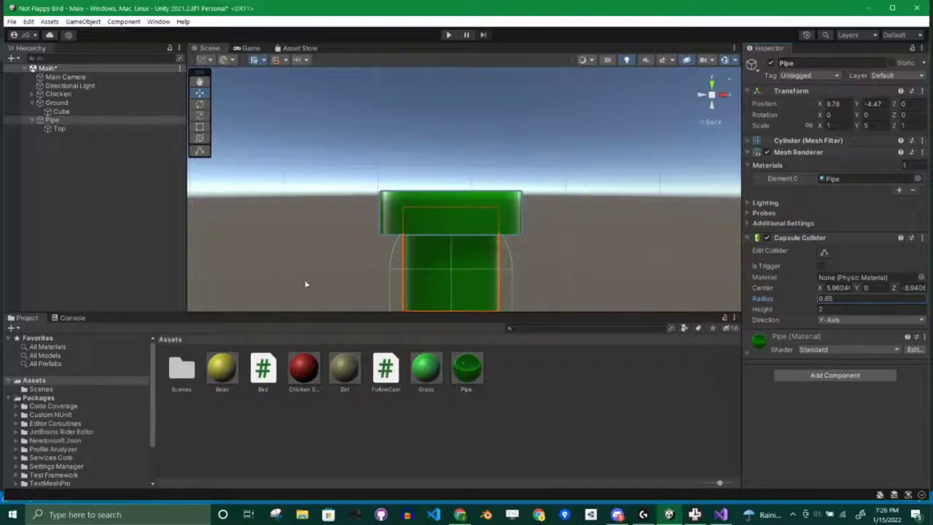
Remove the Pipe's Capsule Collider and check the level in the Game view
{"action": "left_click", "coordinate": [917, 246]}
{"action": "left_click", "coordinate": [921, 238]}
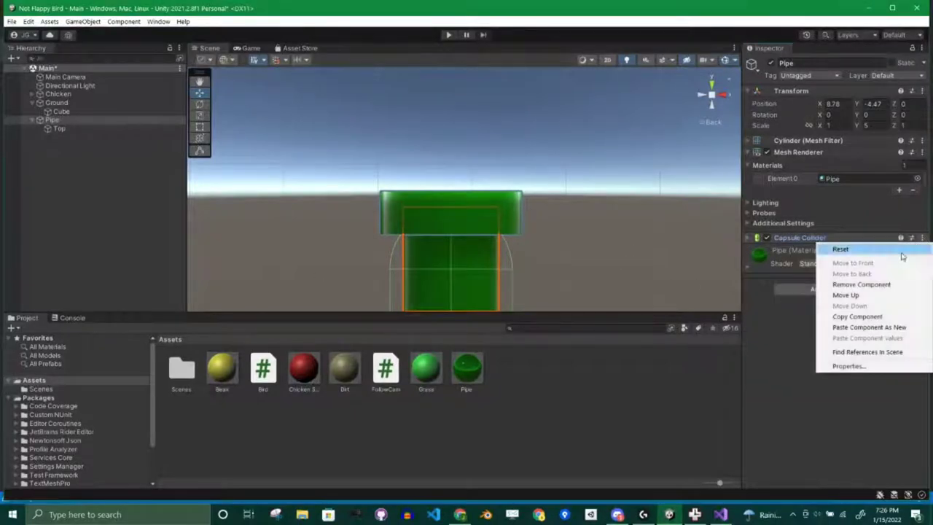
{"action": "left_click", "coordinate": [872, 285]}
{"action": "scroll", "coordinate": [539, 208], "scroll_direction": "down", "scroll_amount": 5}
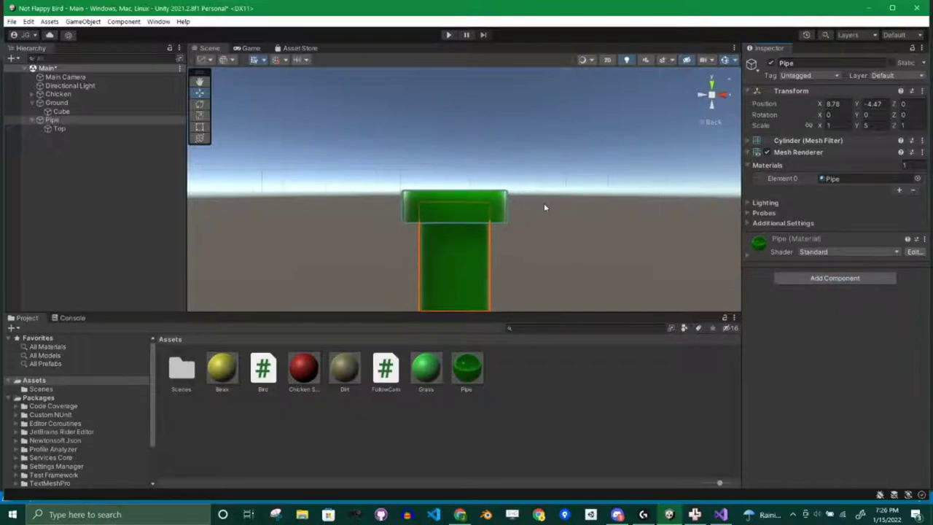
{"action": "mouse_move", "coordinate": [521, 208]}
{"action": "middle_mouse_down"}
{"action": "mouse_move", "coordinate": [523, 198]}
{"action": "mouse_move", "coordinate": [510, 218]}
{"action": "middle_mouse_up"}
{"action": "left_click", "coordinate": [250, 48]}
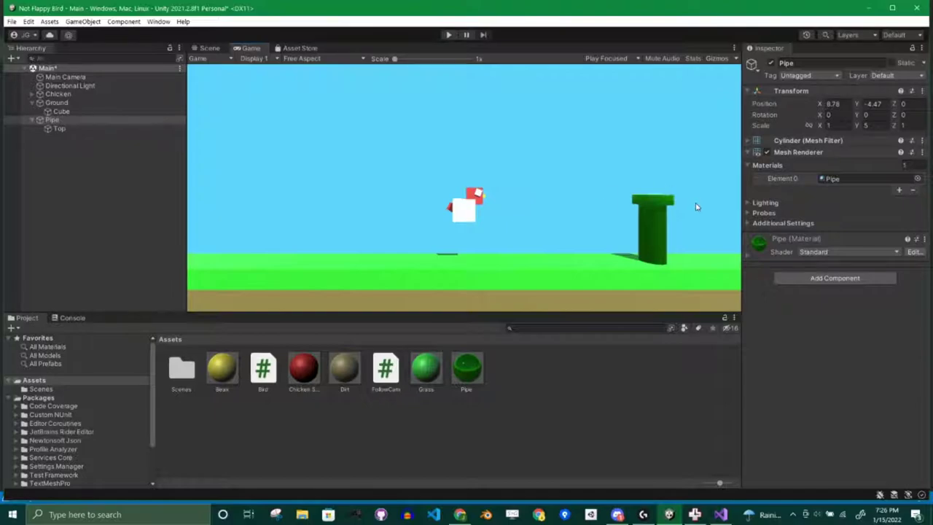
{"action": "left_click", "coordinate": [209, 48]}
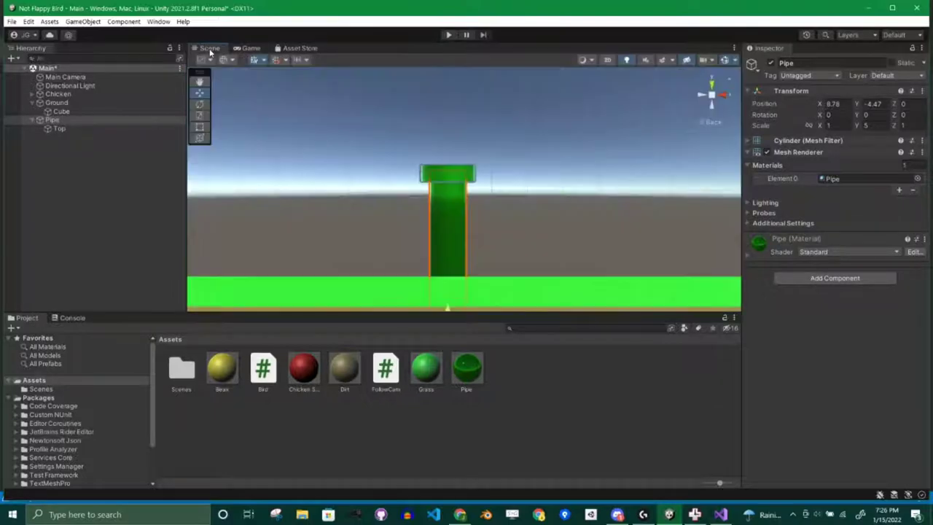
Add a Box Collider to the Pipe and size it 1.35 by 2.06
{"action": "left_click", "coordinate": [838, 278]}
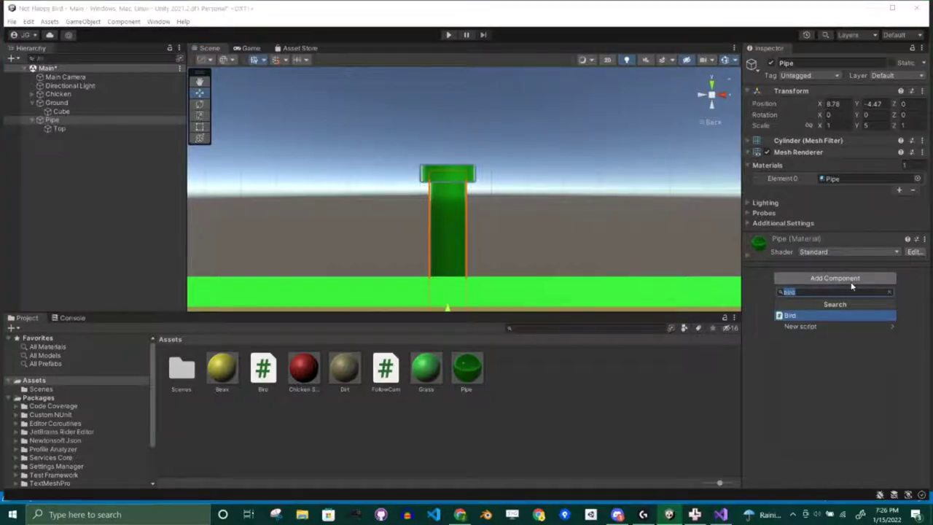
{"action": "type", "text": "box"}
{"action": "key", "text": "Return"}
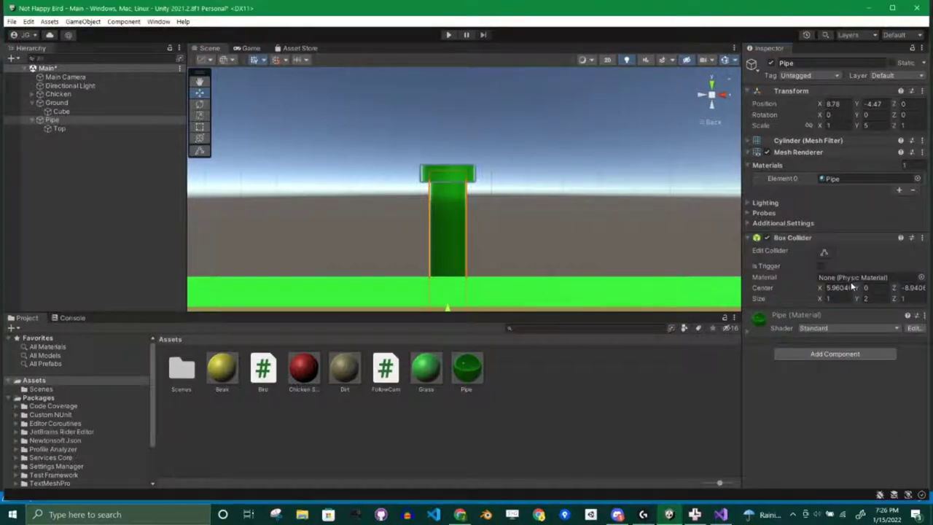
{"action": "scroll", "coordinate": [439, 243], "scroll_direction": "up", "scroll_amount": 4}
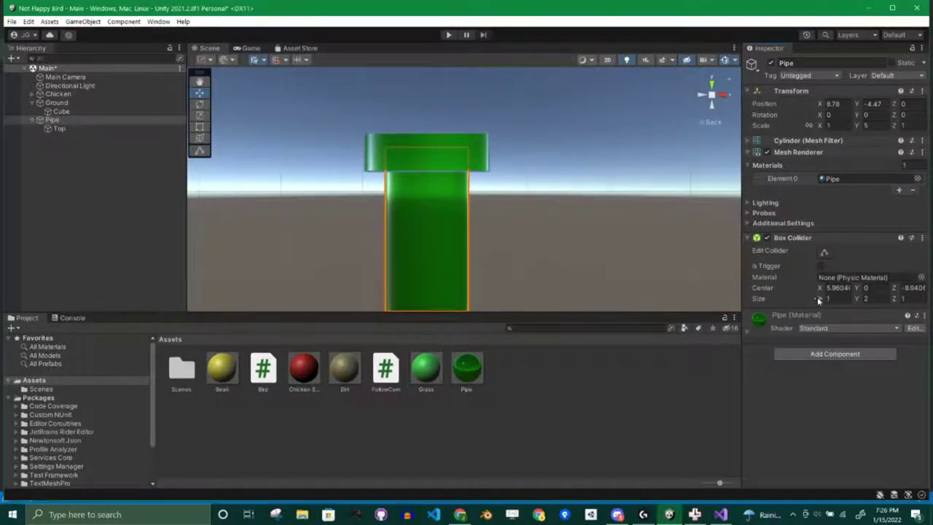
{"action": "left_click_drag", "start_coordinate": [817, 296], "coordinate": [829, 299]}
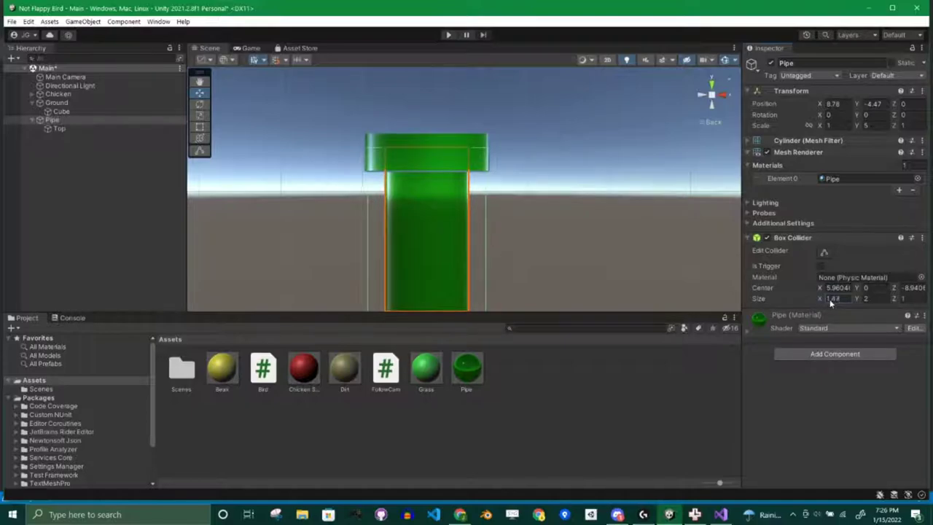
{"action": "type", "text": "1.35"}
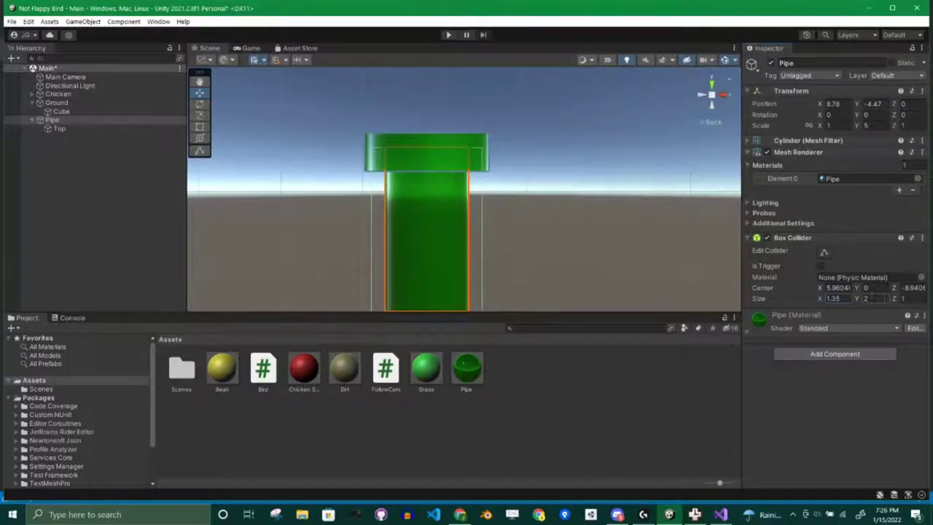
{"action": "left_click_drag", "start_coordinate": [860, 300], "coordinate": [864, 301]}
{"action": "scroll", "coordinate": [441, 173], "scroll_direction": "down", "scroll_amount": 5}
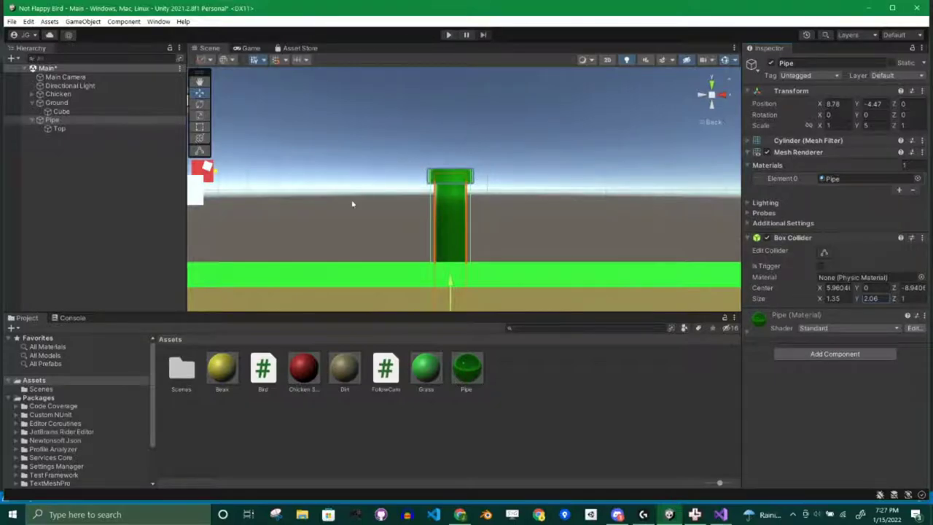
{"action": "left_click", "coordinate": [449, 35]}
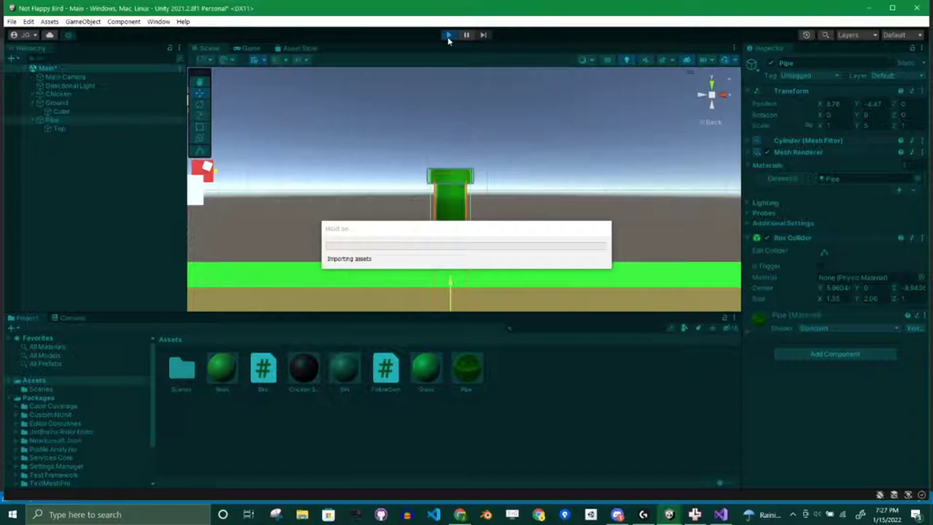
{"action": "key", "text": "space"}
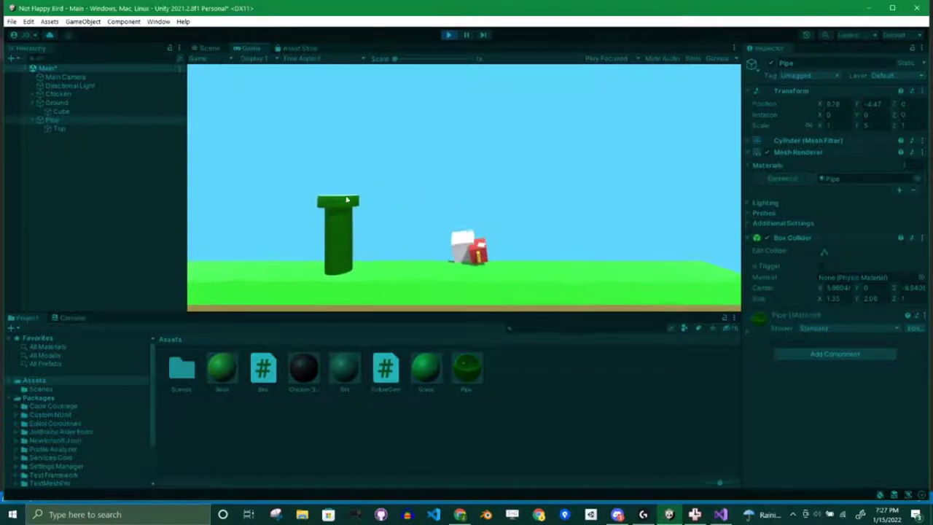
{"action": "left_click", "coordinate": [449, 35]}
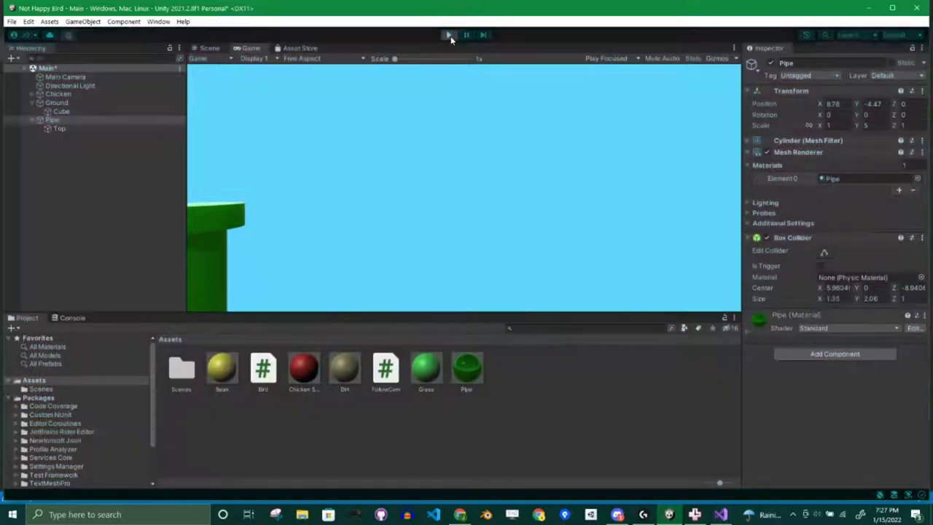
{"action": "left_click", "coordinate": [564, 430]}
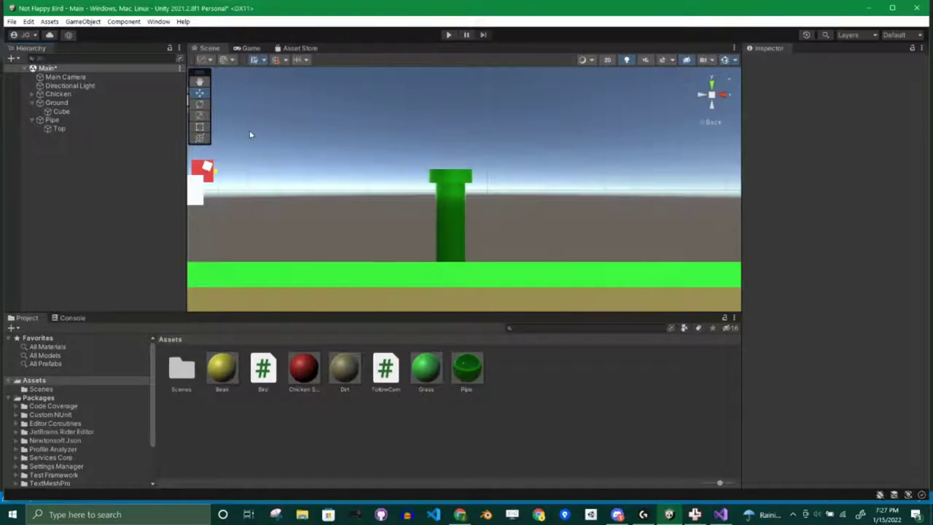
Expand the Chicken in the Hierarchy and browse its Body, Beak and Eye parts
{"action": "left_click", "coordinate": [57, 94]}
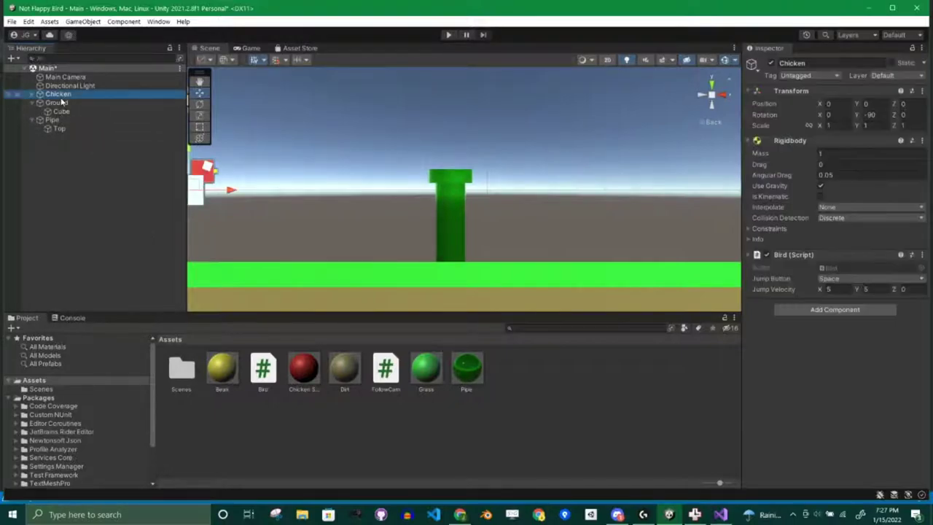
{"action": "left_click", "coordinate": [32, 94]}
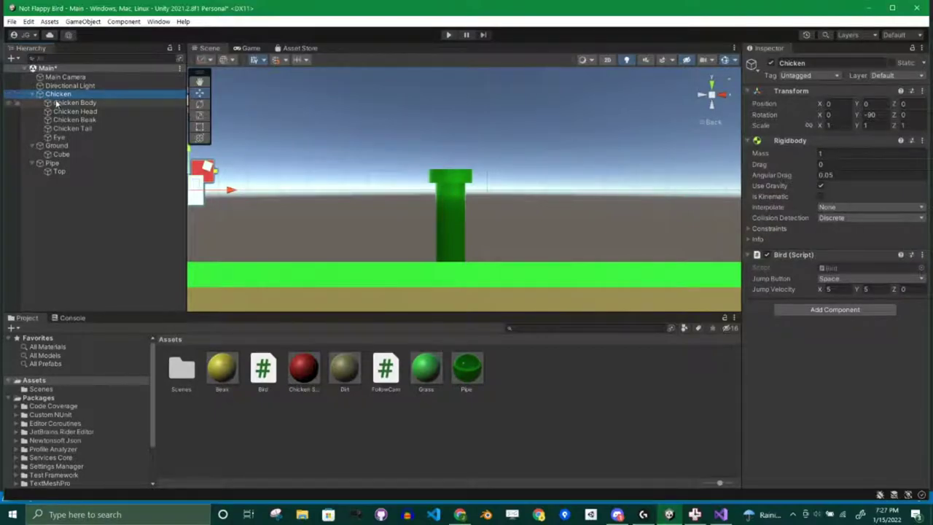
{"action": "left_click", "coordinate": [63, 102]}
{"action": "left_click", "coordinate": [65, 121]}
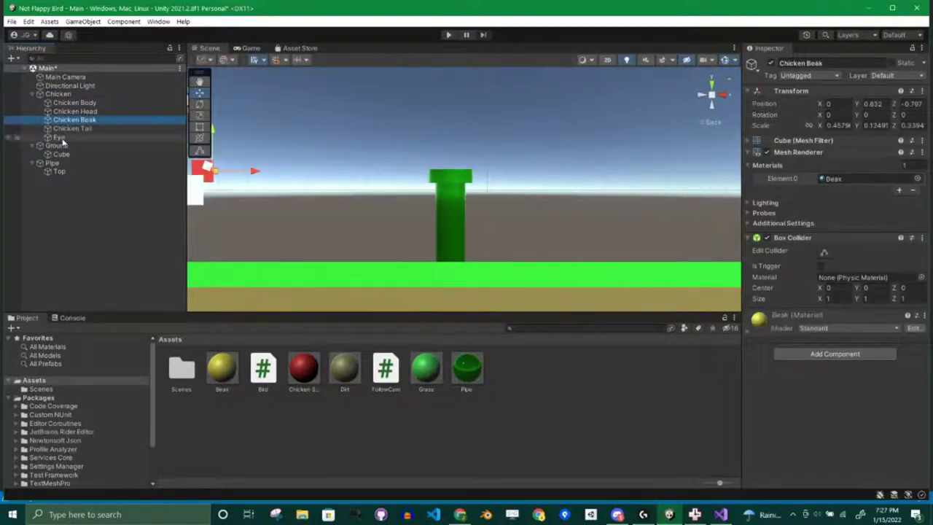
{"action": "left_click", "coordinate": [60, 138]}
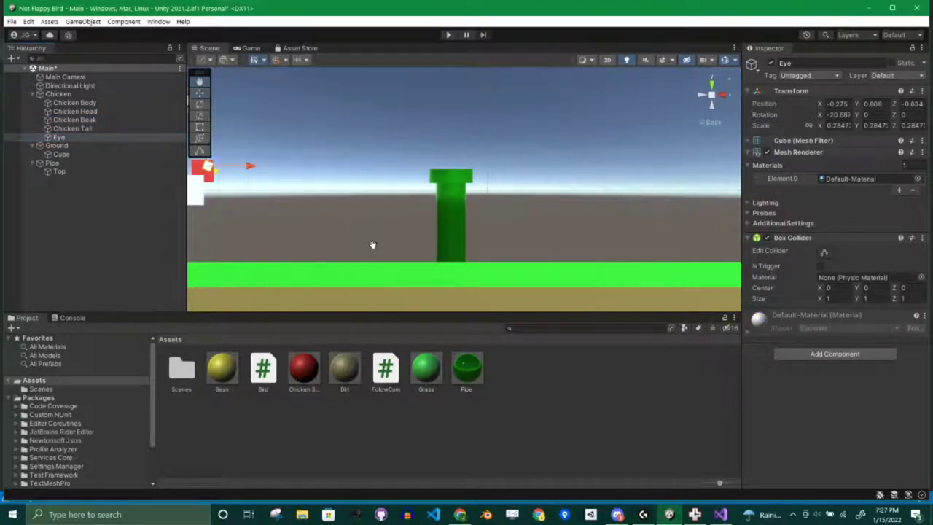
{"action": "middle_click_drag", "start_coordinate": [290, 193], "coordinate": [431, 193]}
Frame the scene view on Chicken Body, then reselect the parent Chicken
{"action": "left_click", "coordinate": [82, 129]}
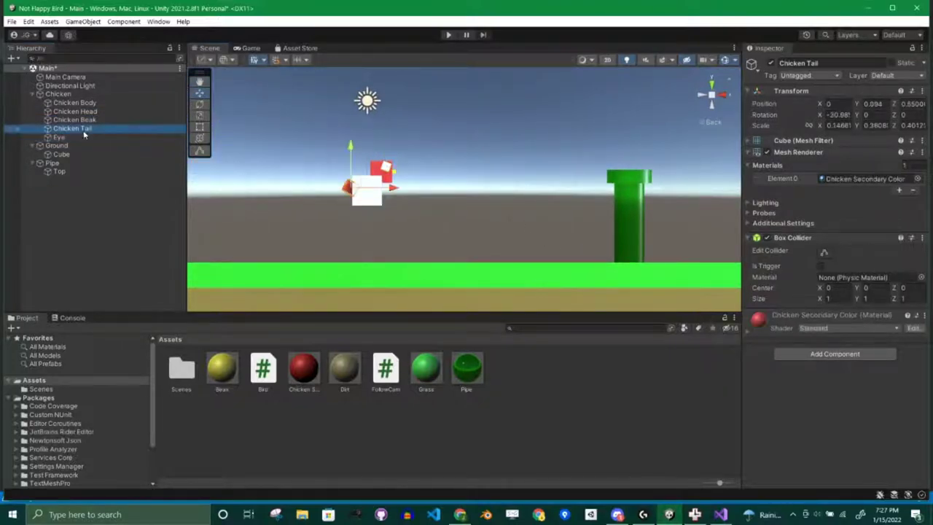
{"action": "left_click", "coordinate": [83, 120]}
{"action": "left_click", "coordinate": [84, 103]}
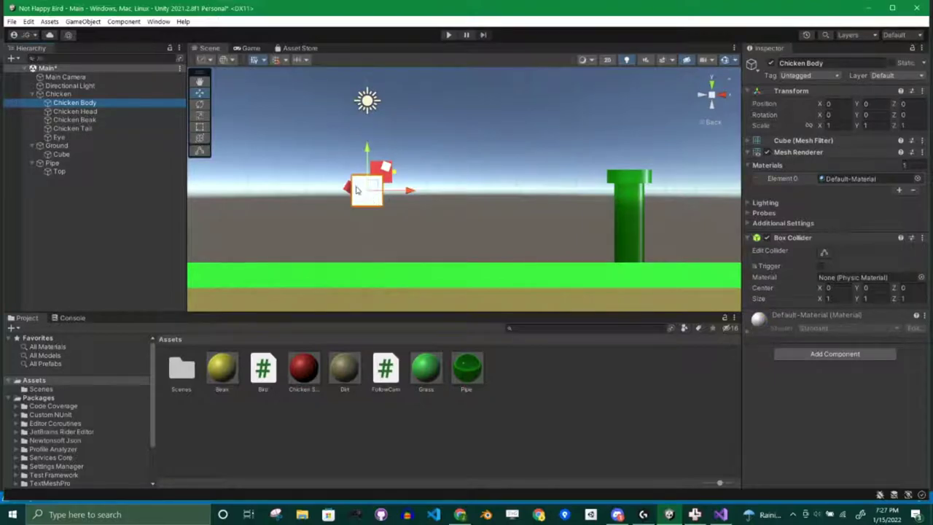
{"action": "scroll", "coordinate": [365, 186], "scroll_direction": "up", "scroll_amount": 1}
{"action": "key", "text": "f"}
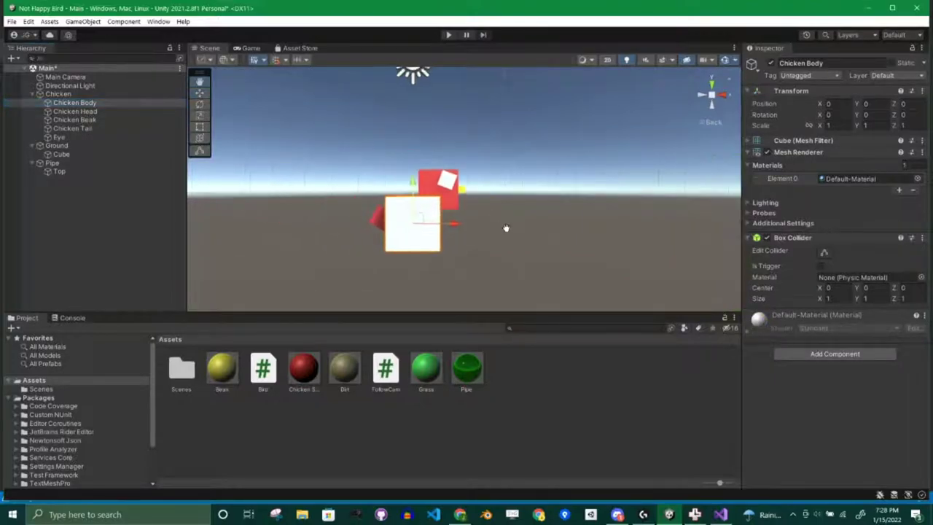
{"action": "left_click", "coordinate": [59, 94]}
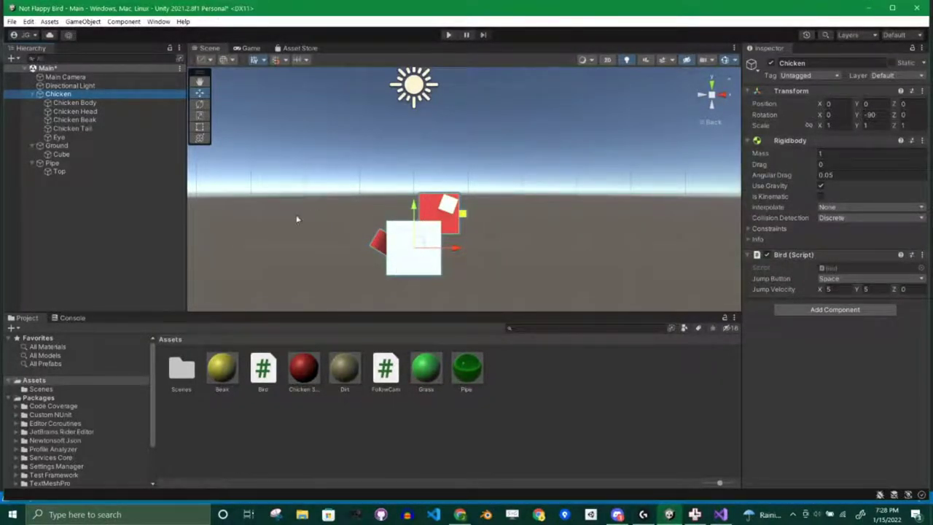
Remove the Box Colliders from Chicken Head, Beak, Tail and Eye together
{"action": "left_click", "coordinate": [76, 103]}
{"action": "left_click", "coordinate": [78, 112]}
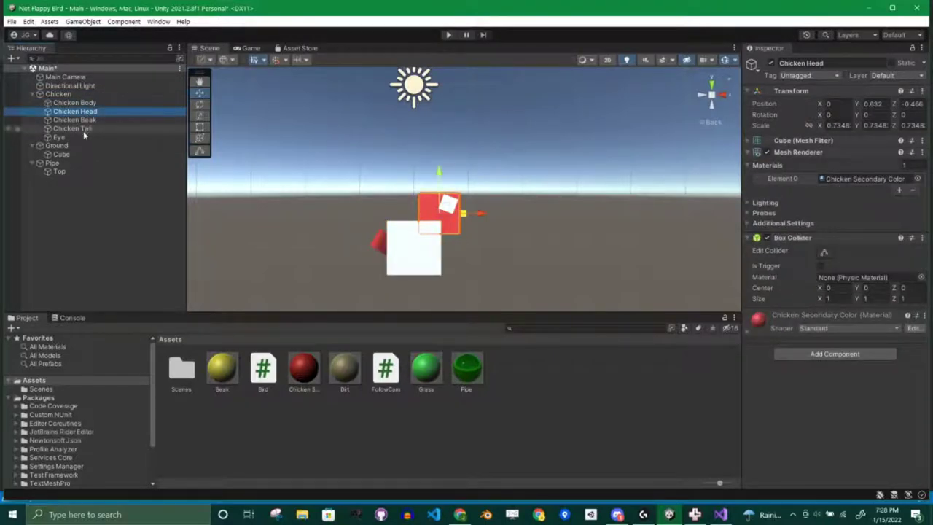
{"action": "left_click", "coordinate": [70, 137], "text": "shift"}
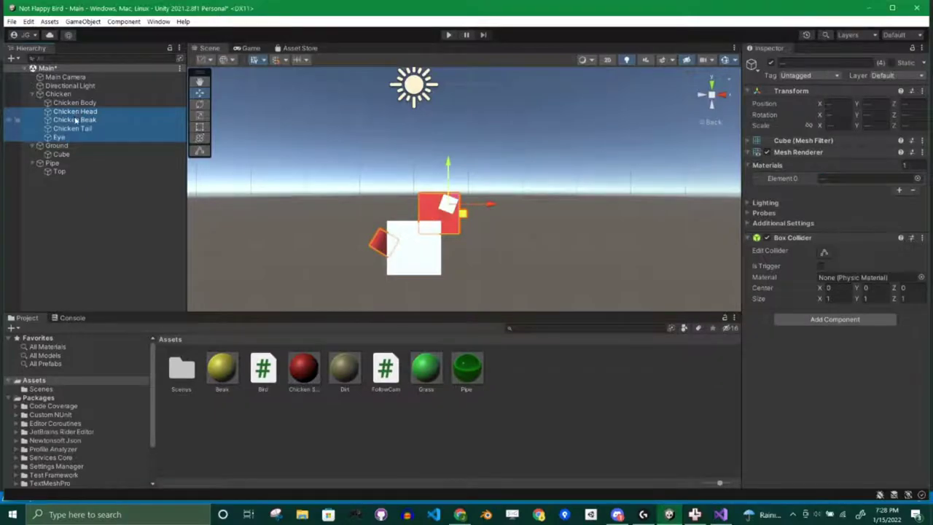
{"action": "left_click", "coordinate": [921, 240]}
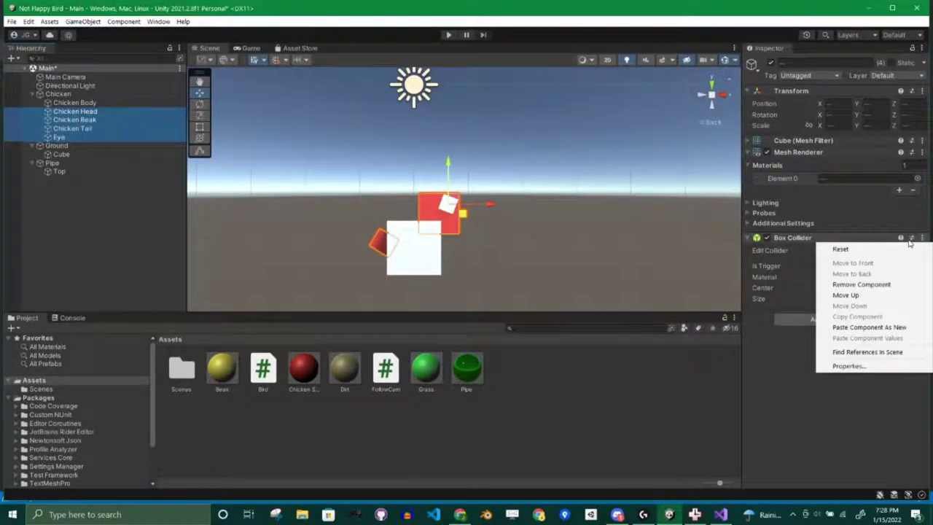
{"action": "left_click", "coordinate": [877, 286]}
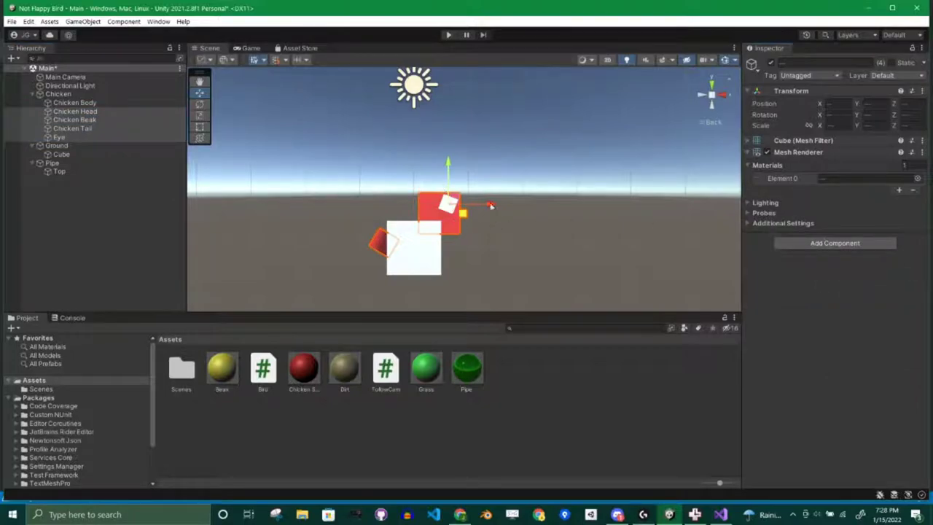
Remove Chicken Body's Box Collider and collapse the Chicken hierarchy
{"action": "left_click", "coordinate": [71, 102]}
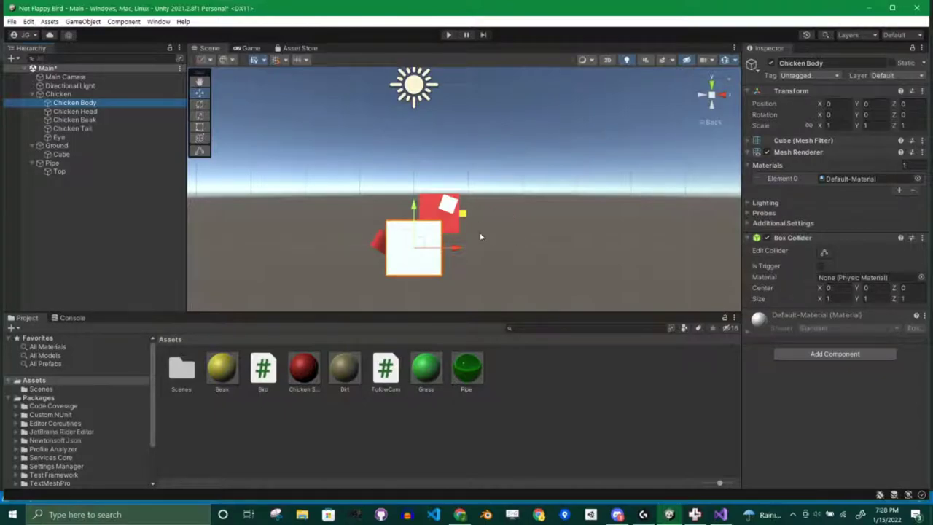
{"action": "left_click", "coordinate": [61, 94]}
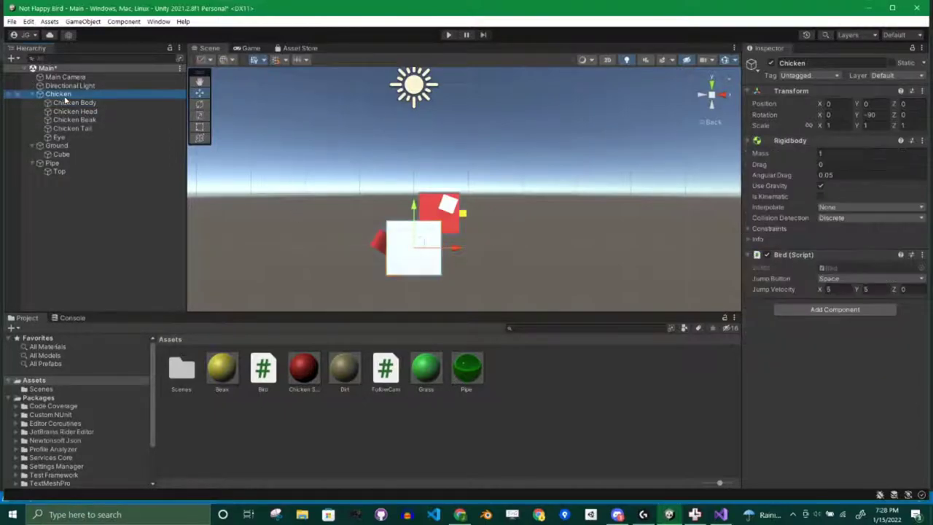
{"action": "left_click", "coordinate": [32, 95]}
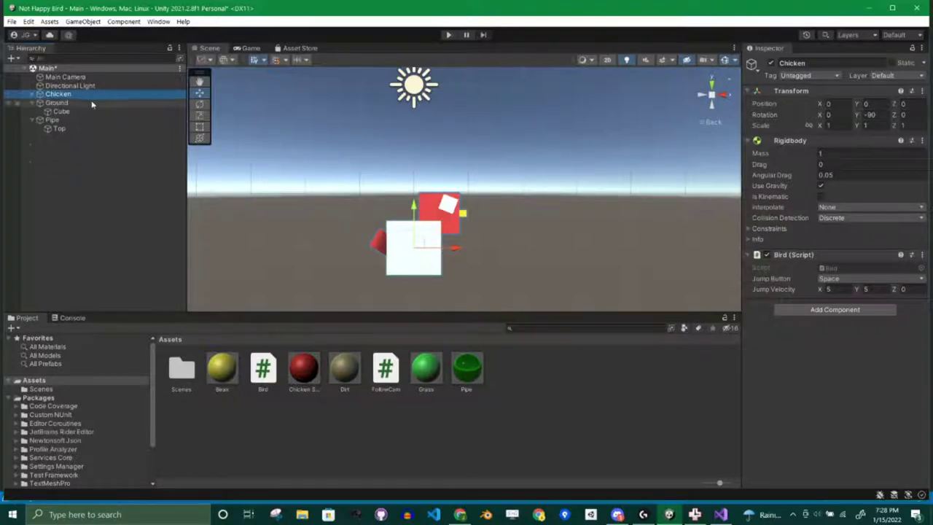
{"action": "left_click", "coordinate": [32, 94]}
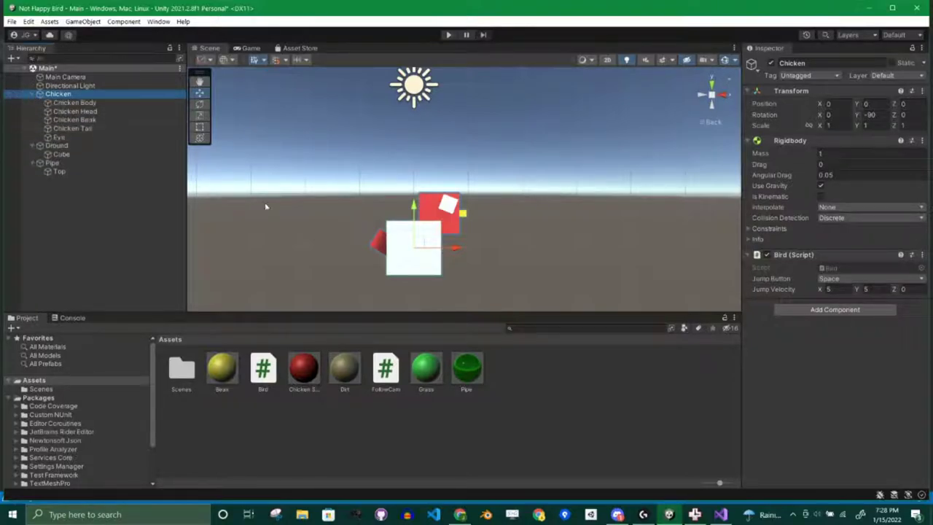
{"action": "left_click", "coordinate": [75, 104]}
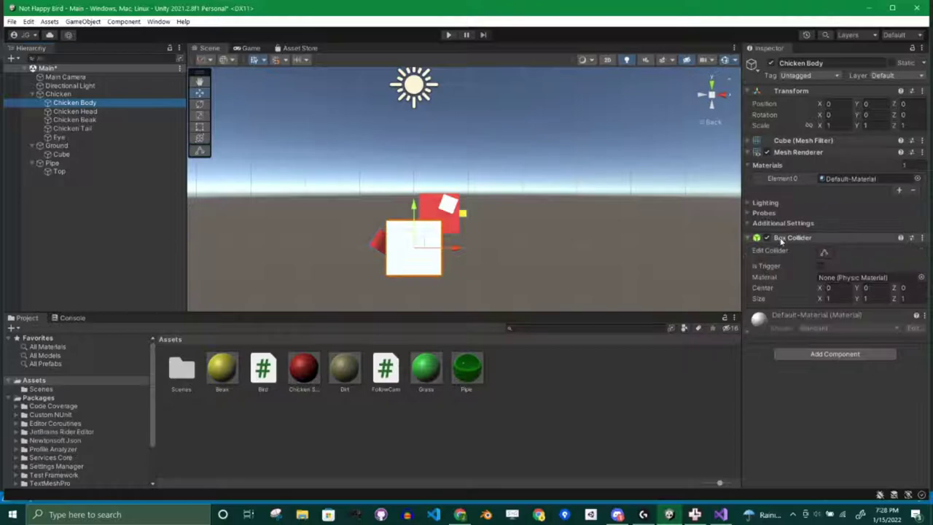
{"action": "left_click", "coordinate": [922, 237]}
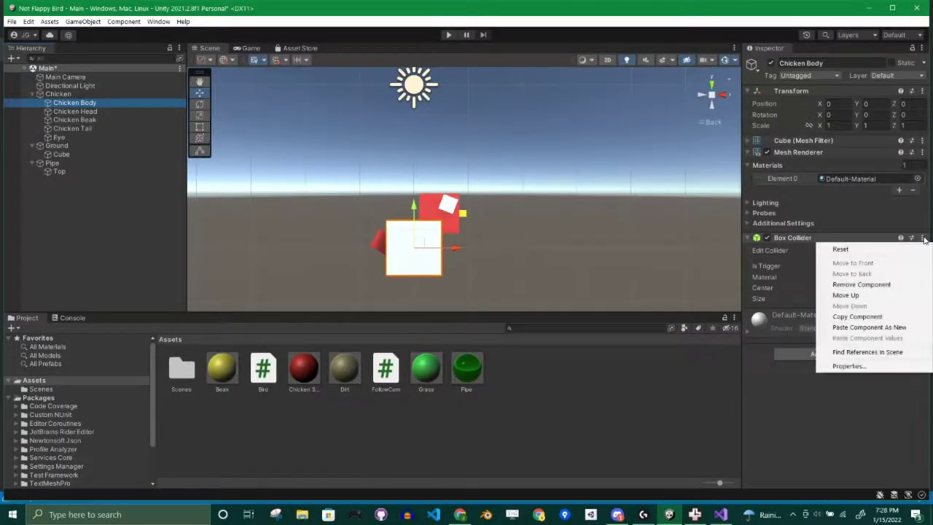
{"action": "left_click", "coordinate": [863, 284]}
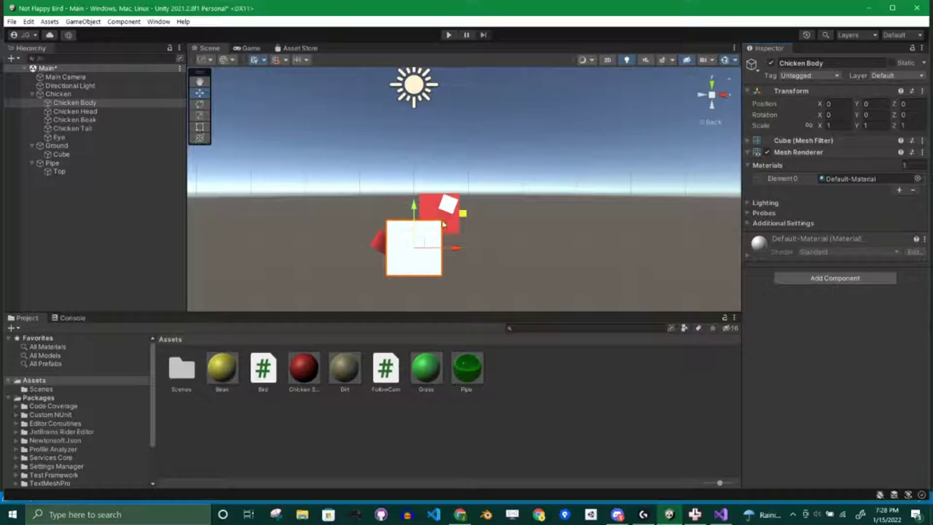
{"action": "left_click", "coordinate": [45, 95]}
{"action": "left_click", "coordinate": [33, 95]}
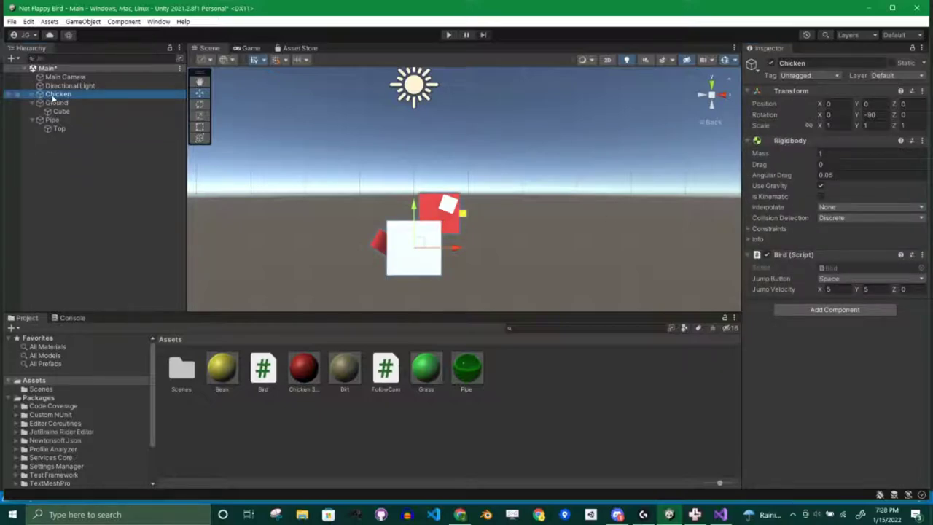
Add a 1×1×1 trigger Box Collider to Chicken, checking its bounds with Edit Collider
{"action": "left_click", "coordinate": [817, 311]}
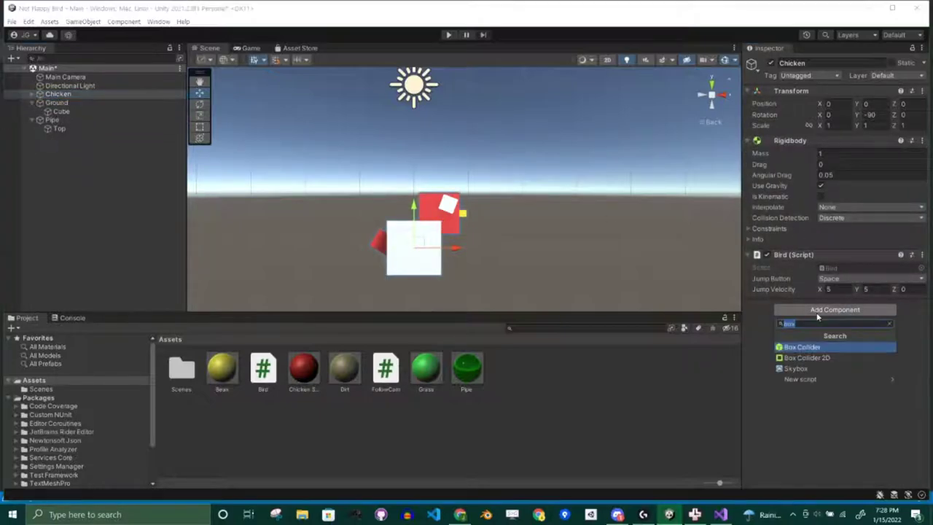
{"action": "key", "text": "Return"}
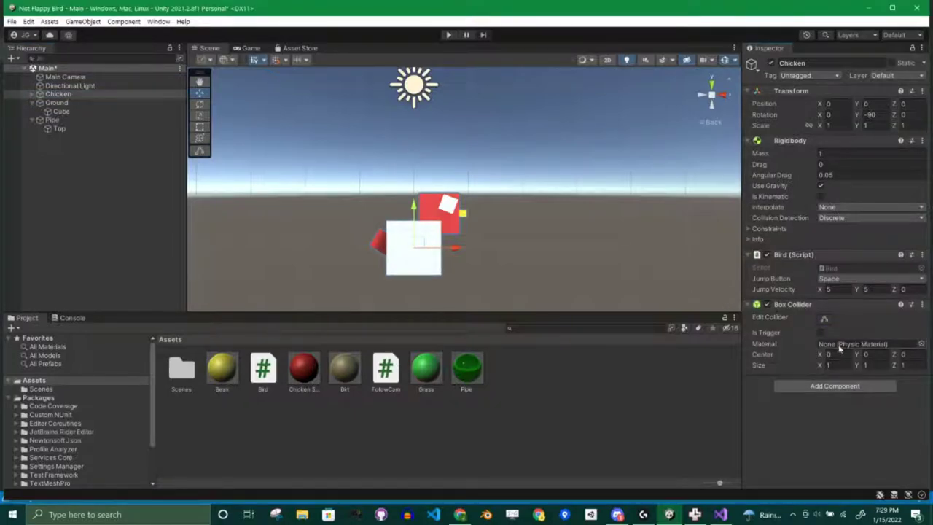
{"action": "scroll", "coordinate": [429, 232], "scroll_direction": "up", "scroll_amount": 5}
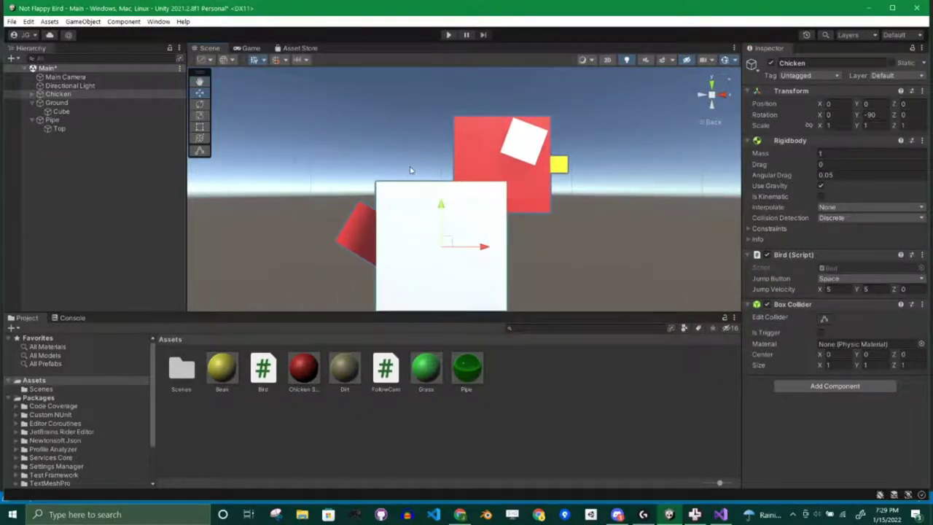
{"action": "left_click", "coordinate": [823, 318]}
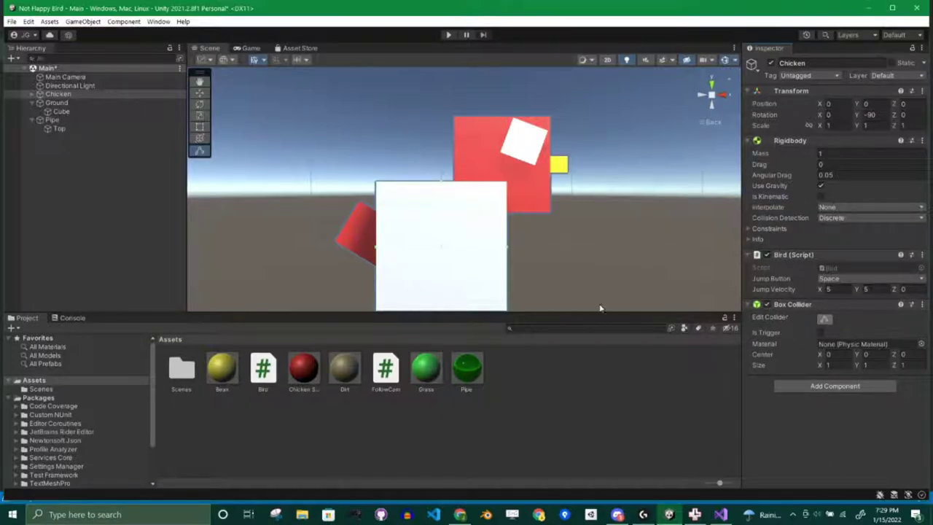
{"action": "left_click", "coordinate": [825, 318]}
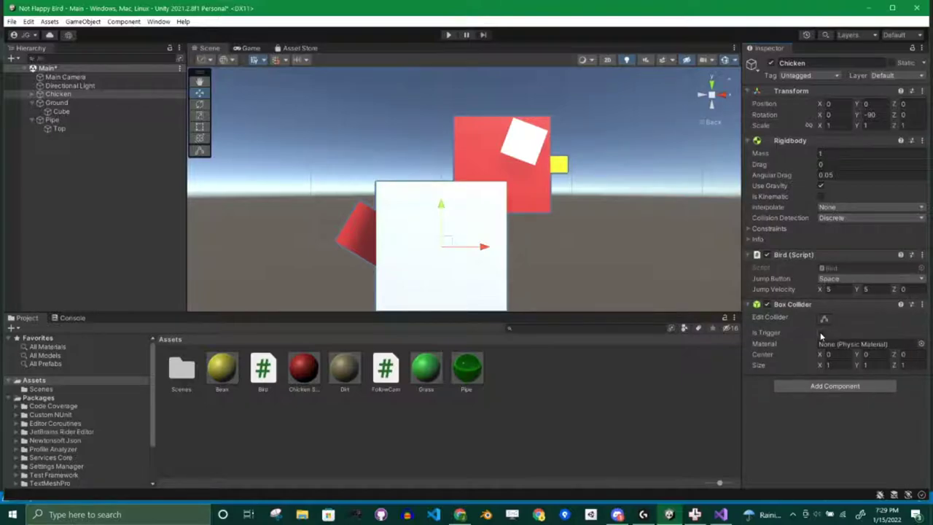
{"action": "scroll", "coordinate": [605, 206], "scroll_direction": "down", "scroll_amount": 5}
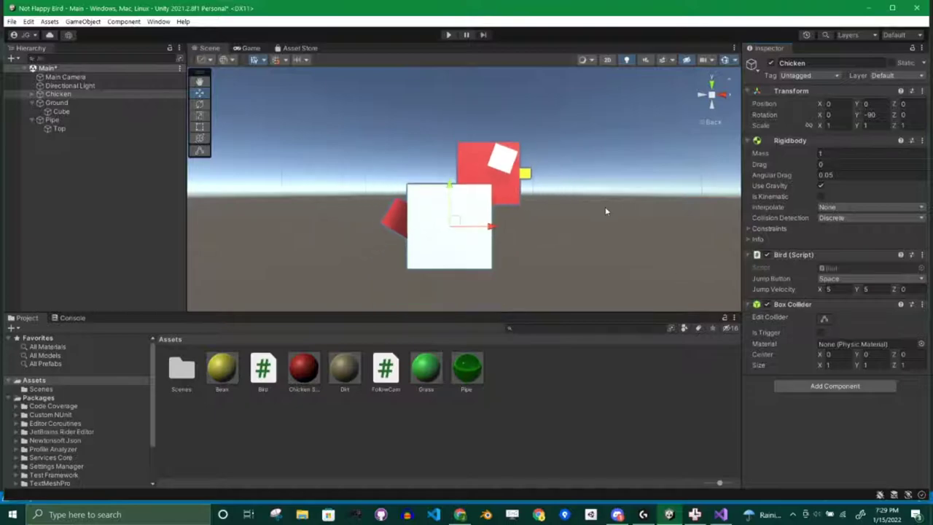
{"action": "middle_click_drag", "start_coordinate": [542, 193], "coordinate": [498, 193]}
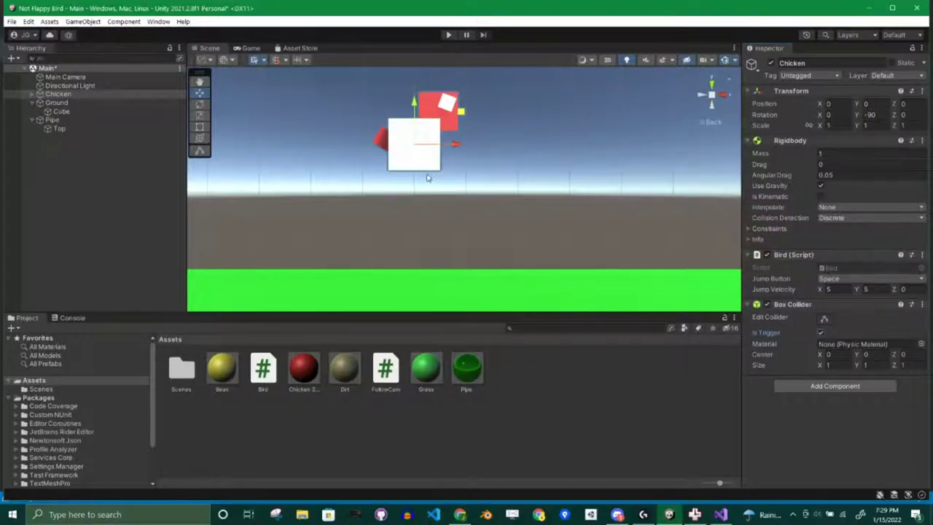
Play and stop the game once, then bring up the Bird.cs tab in Visual Studio
{"action": "left_click", "coordinate": [448, 35]}
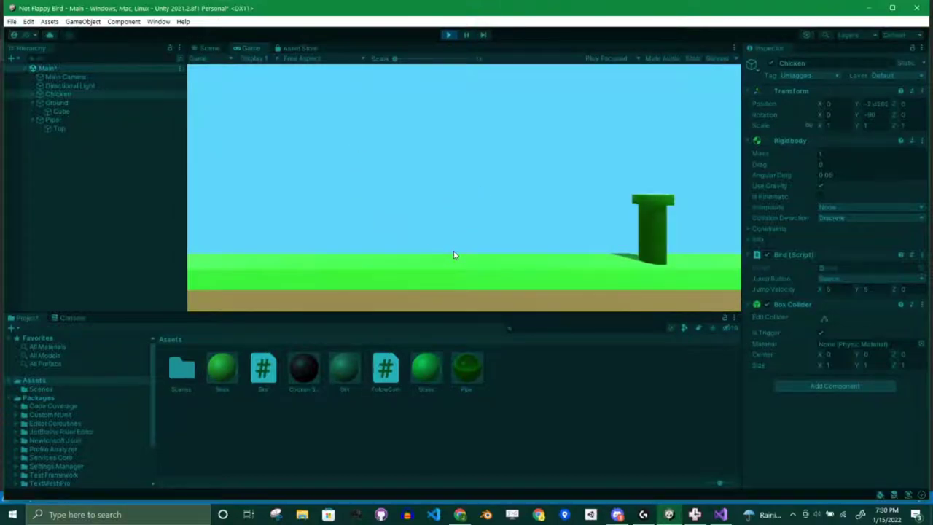
{"action": "left_click", "coordinate": [448, 37]}
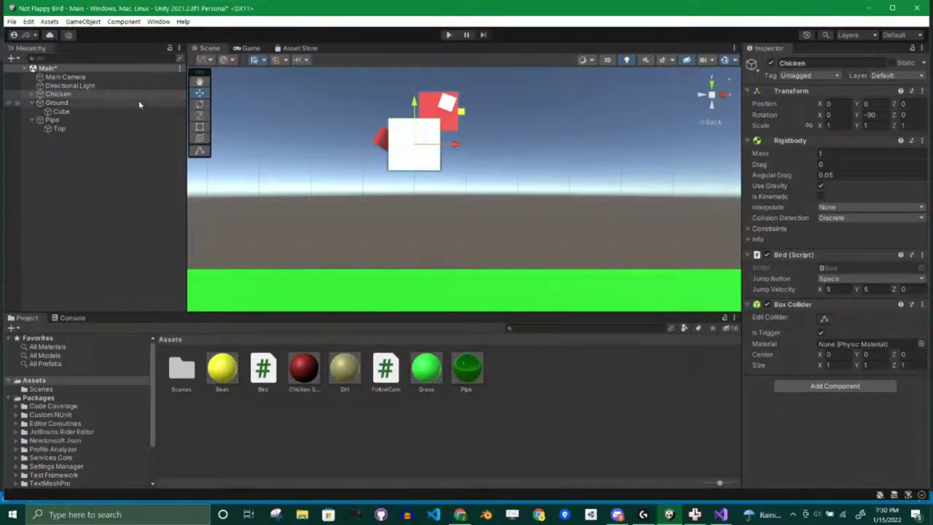
{"action": "left_click", "coordinate": [585, 402]}
{"action": "key", "text": "alt+Tab"}
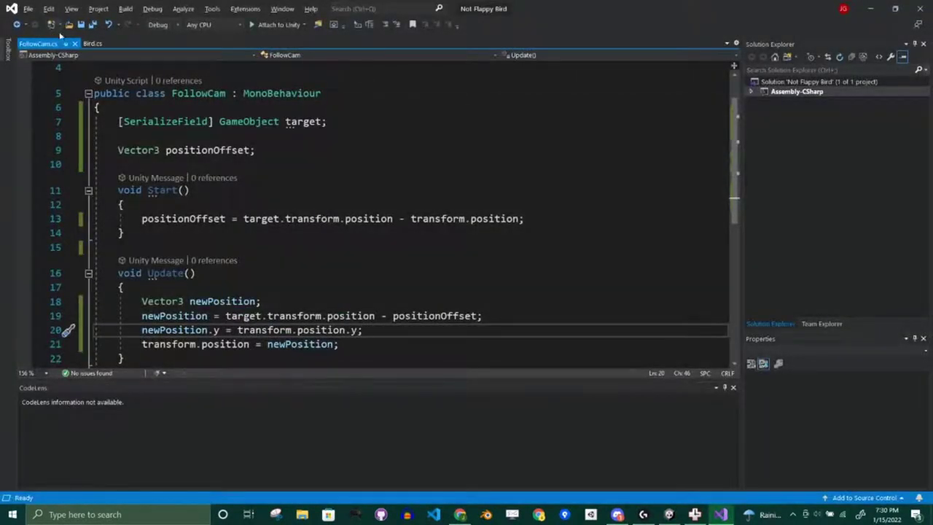
{"action": "left_click", "coordinate": [92, 43]}
Add an empty OnTriggerEnter(Collider other) method below Jump in Bird.cs
{"action": "scroll", "coordinate": [408, 212], "scroll_direction": "up", "scroll_amount": 6}
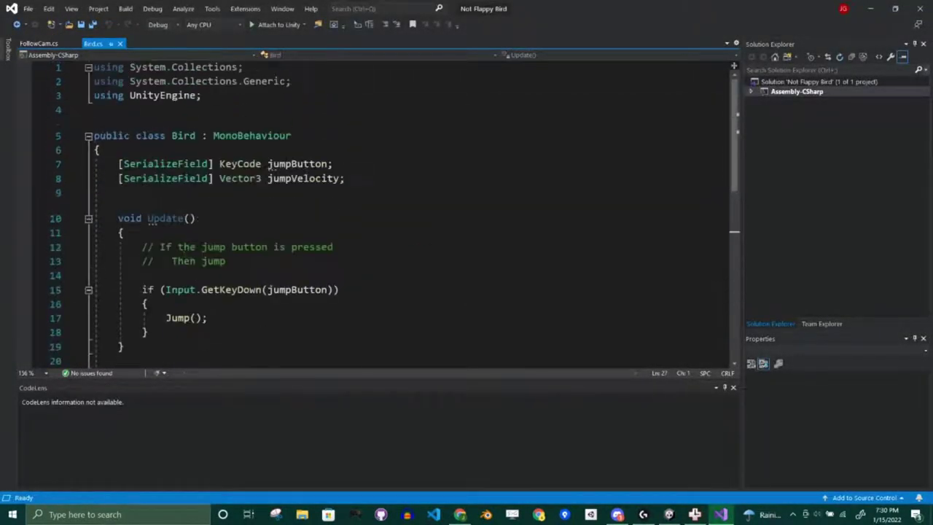
{"action": "scroll", "coordinate": [408, 211], "scroll_direction": "down", "scroll_amount": 8}
{"action": "scroll", "coordinate": [408, 212], "scroll_direction": "up", "scroll_amount": 3}
{"action": "left_click", "coordinate": [138, 187]}
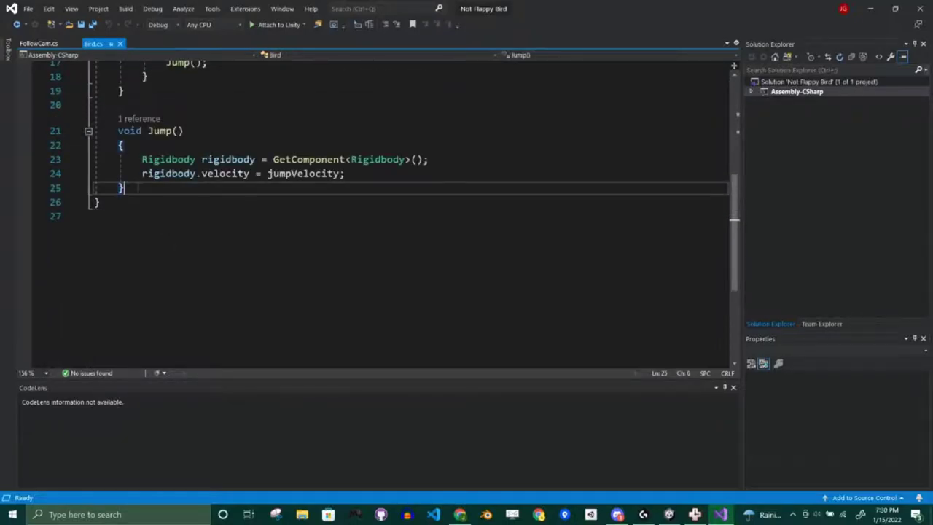
{"action": "key", "text": "Return"}
{"action": "key", "text": "Return"}
{"action": "type", "text": "void on"}
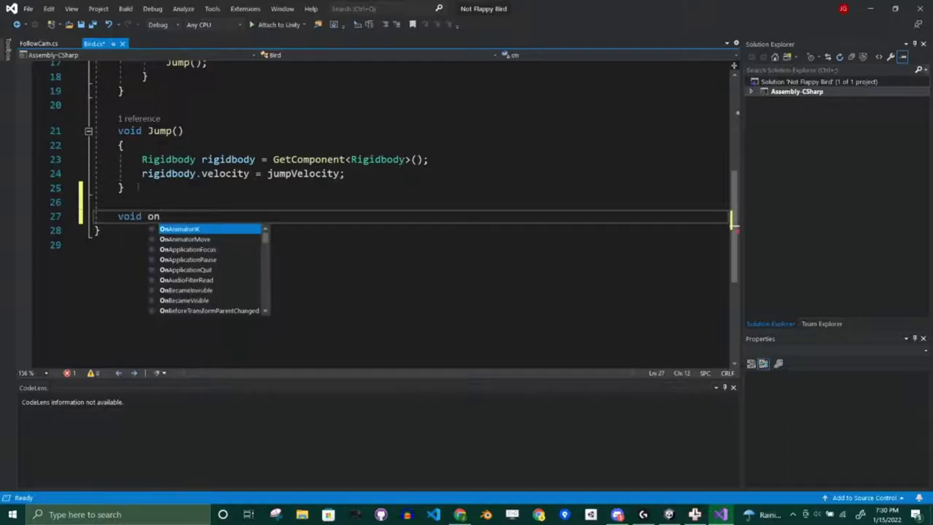
{"action": "type", "text": "trig"}
{"action": "key", "text": "Tab"}
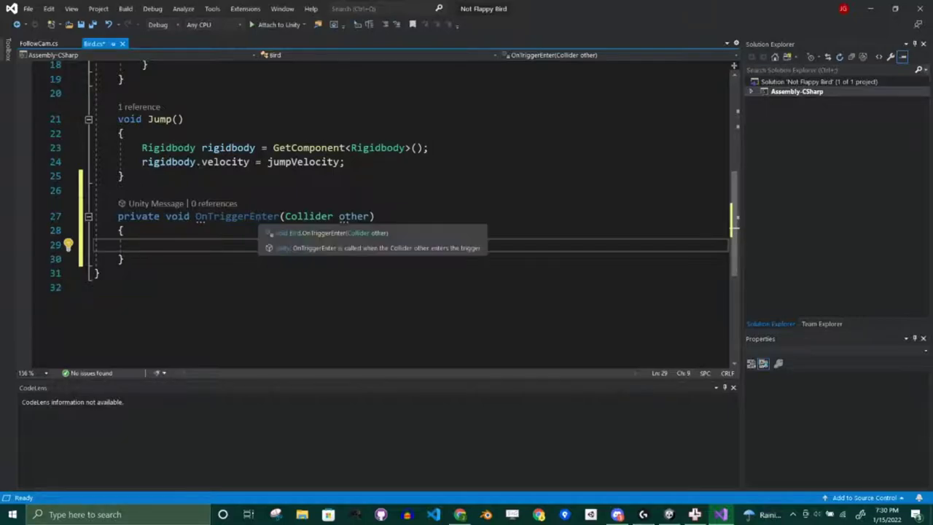
Toggle Is Trigger off and on for the Chicken's Box Collider in Unity
{"action": "key", "text": "alt+Tab"}
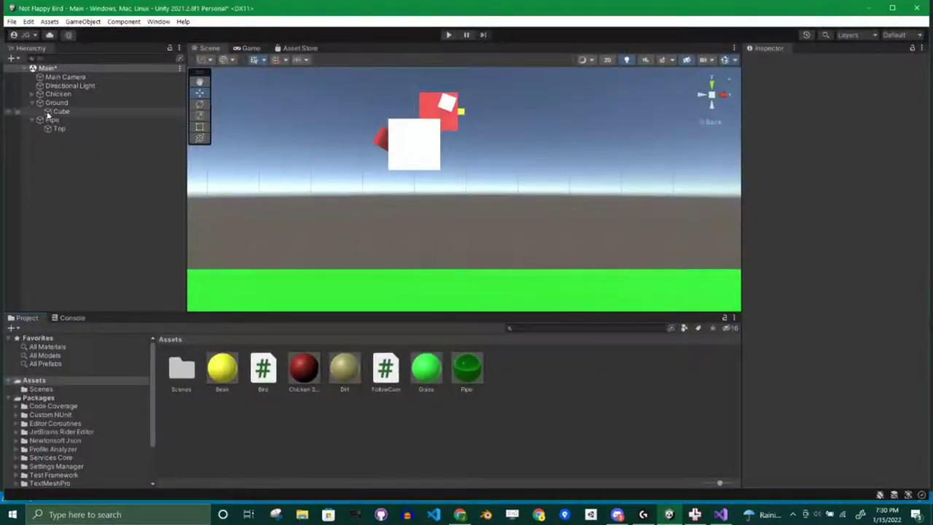
{"action": "left_click", "coordinate": [74, 87]}
{"action": "left_click", "coordinate": [61, 94]}
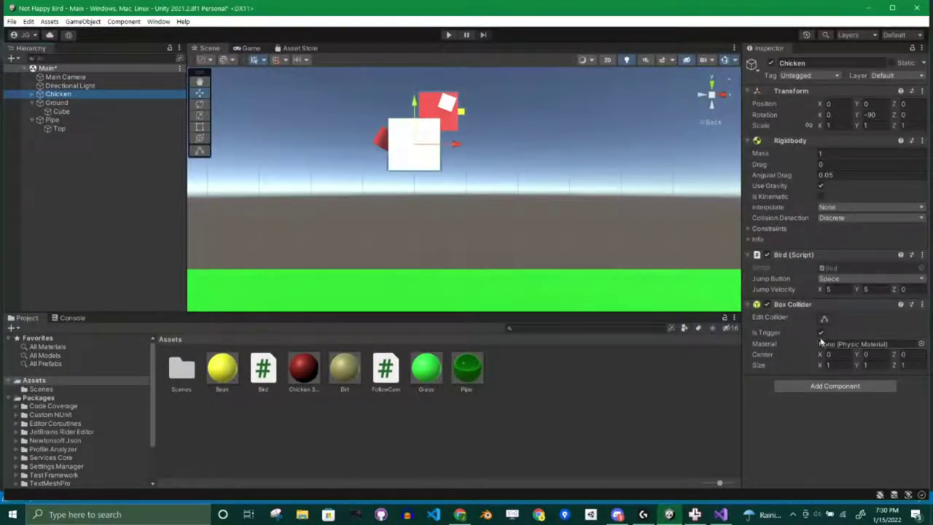
{"action": "left_click", "coordinate": [821, 332]}
{"action": "left_click", "coordinate": [821, 333]}
Add an empty OnCollisionEnter(Collision collision) method after OnTriggerEnter
{"action": "key", "text": "alt+Tab"}
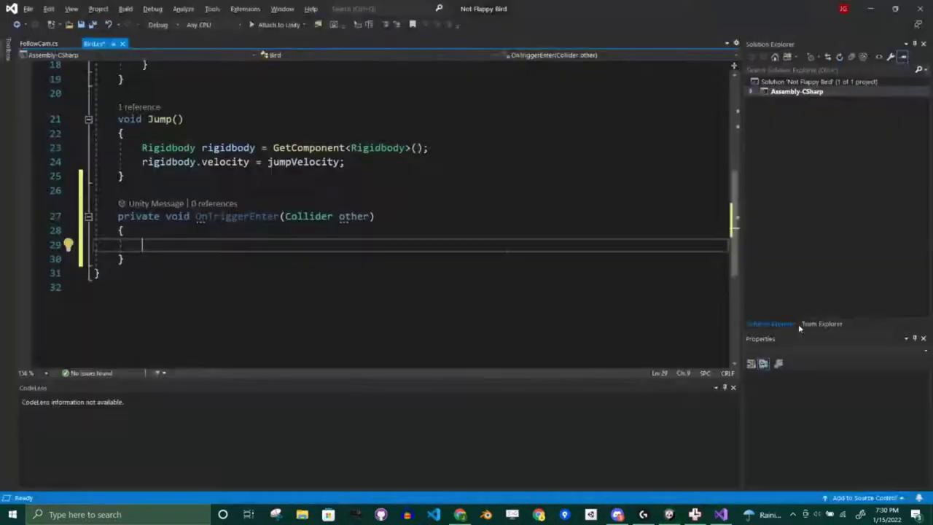
{"action": "left_click", "coordinate": [141, 259]}
{"action": "key", "text": "Return"}
{"action": "key", "text": "Return"}
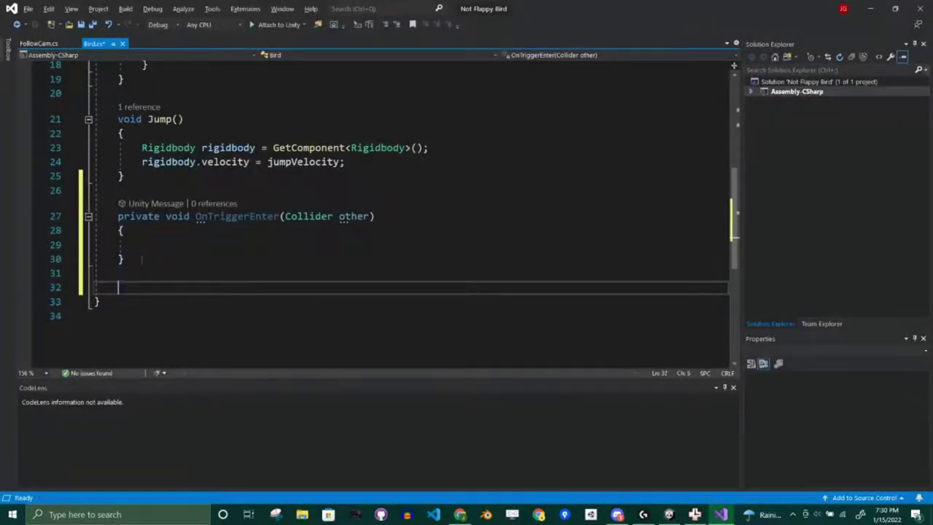
{"action": "type", "text": "Oncolli"}
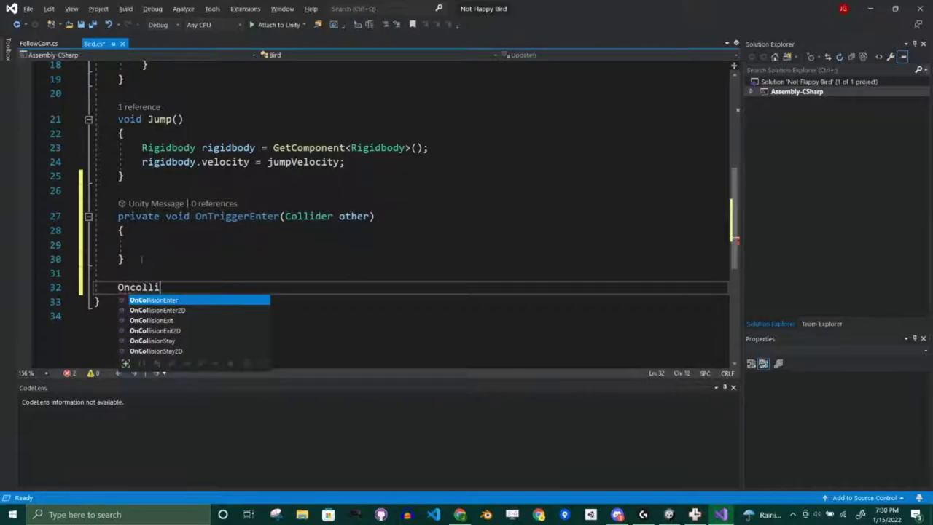
{"action": "key", "text": "Tab"}
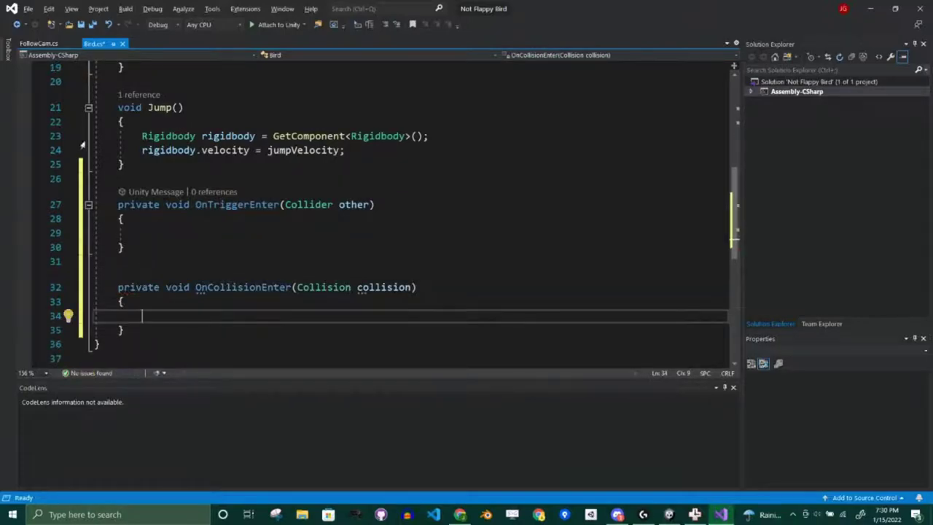
Compare the OnTriggerEnter and OnCollisionEnter bodies and begin selecting OnCollisionEnter
{"action": "left_click", "coordinate": [182, 247]}
{"action": "left_click", "coordinate": [224, 231]}
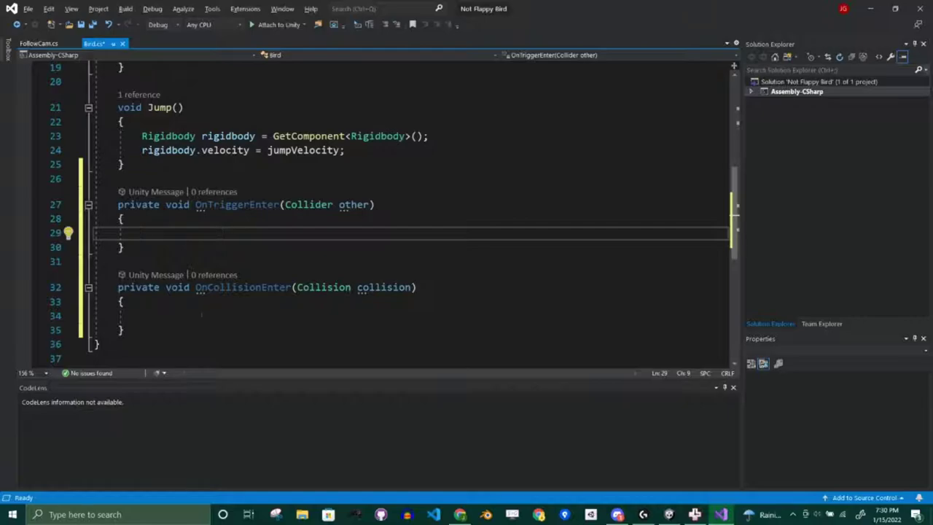
{"action": "left_click", "coordinate": [208, 313]}
{"action": "left_click", "coordinate": [195, 230]}
{"action": "left_click", "coordinate": [209, 314]}
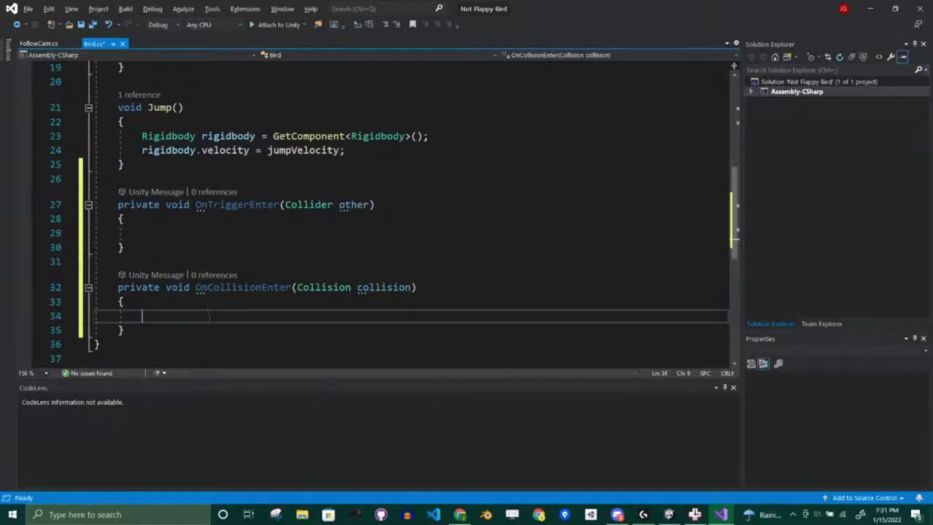
{"action": "left_click", "coordinate": [196, 230]}
{"action": "left_click", "coordinate": [228, 315]}
{"action": "mouse_move", "coordinate": [232, 205]}
{"action": "key", "text": "alt+Tab"}
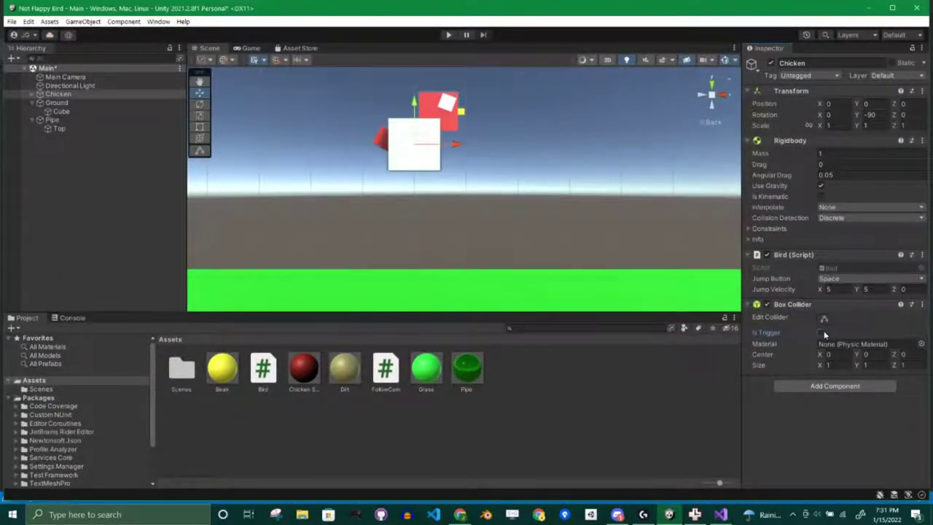
{"action": "key", "text": "alt+Tab"}
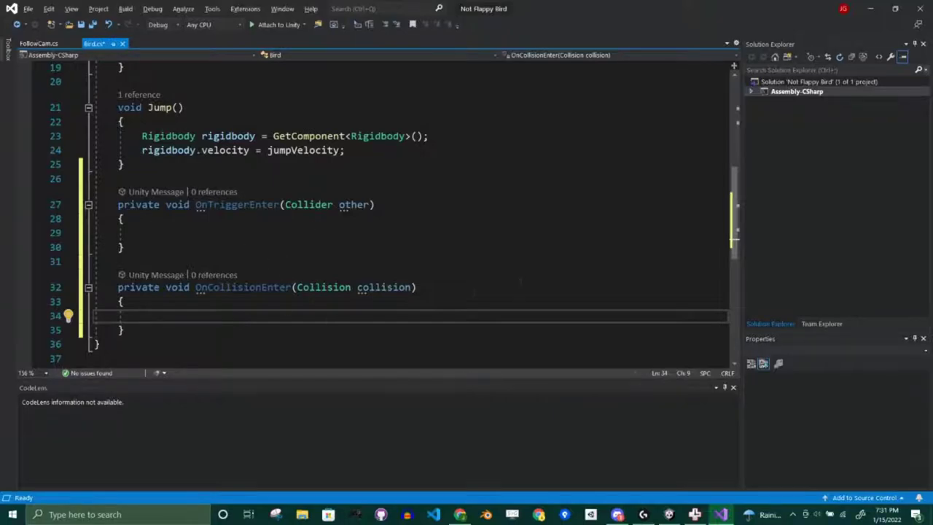
{"action": "key", "text": "alt+Tab"}
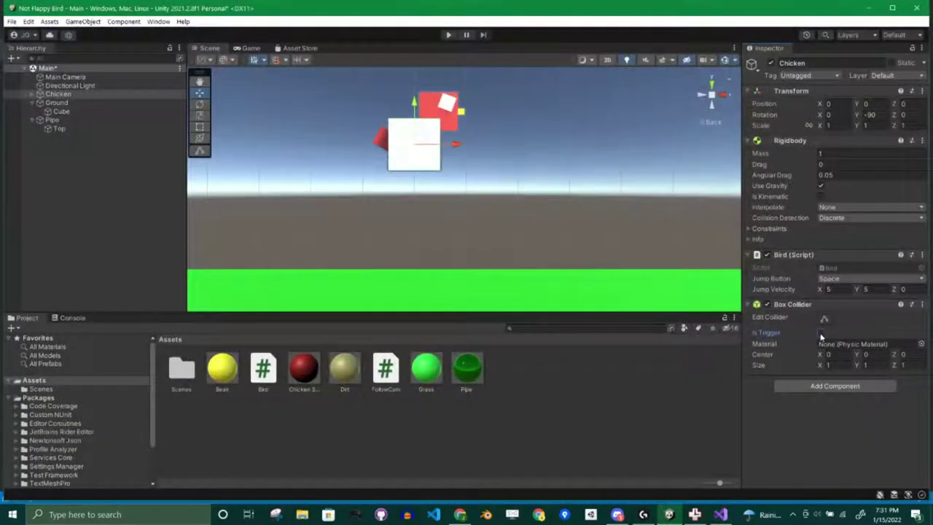
{"action": "key", "text": "alt+Tab"}
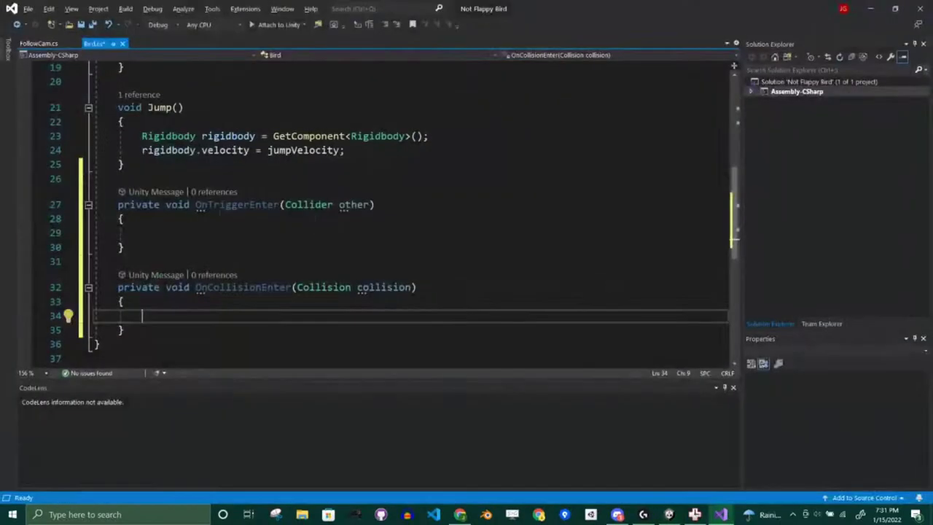
{"action": "left_click_drag", "start_coordinate": [195, 205], "coordinate": [370, 205]}
{"action": "key", "text": "alt+Tab"}
{"action": "key", "text": "alt+Tab"}
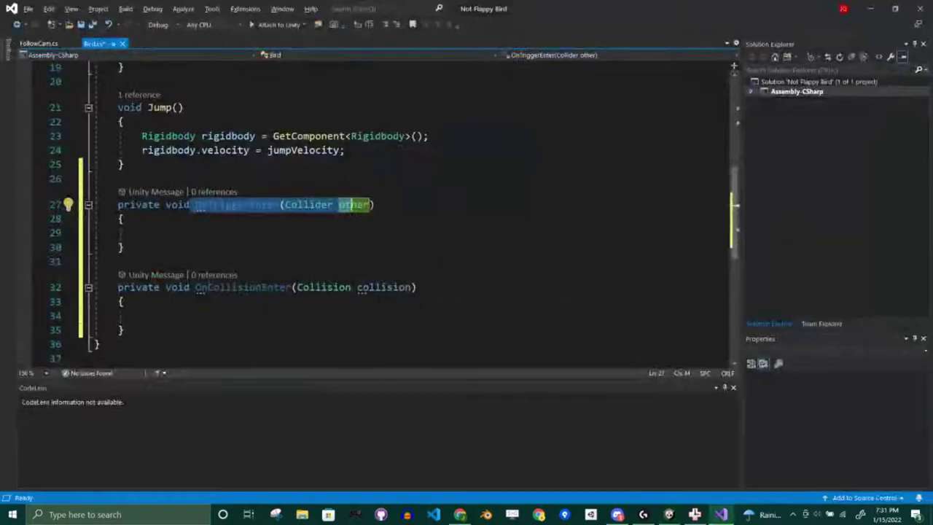
{"action": "left_click_drag", "start_coordinate": [195, 288], "coordinate": [121, 260]}
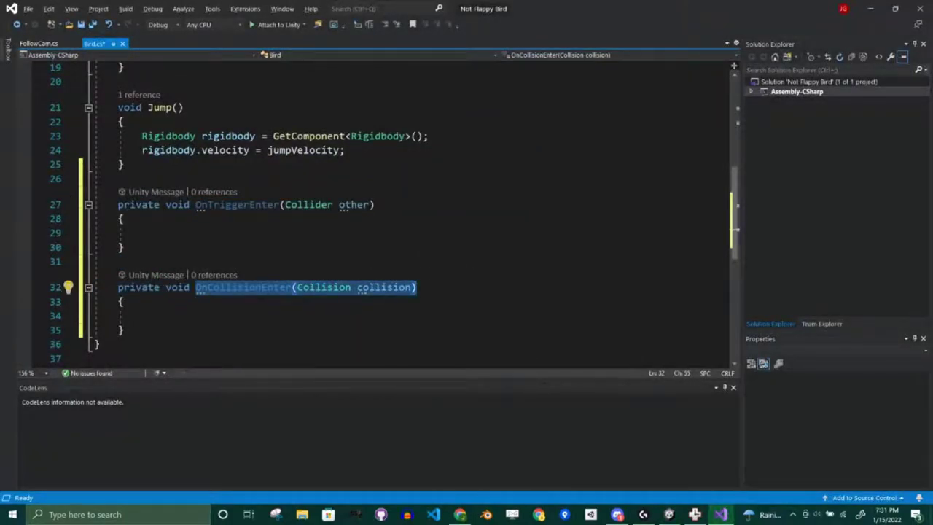
Select and delete the whole OnCollisionEnter method
{"action": "left_click", "coordinate": [149, 316]}
{"action": "left_click", "coordinate": [150, 332]}
{"action": "left_click_drag", "start_coordinate": [149, 332], "coordinate": [188, 249]}
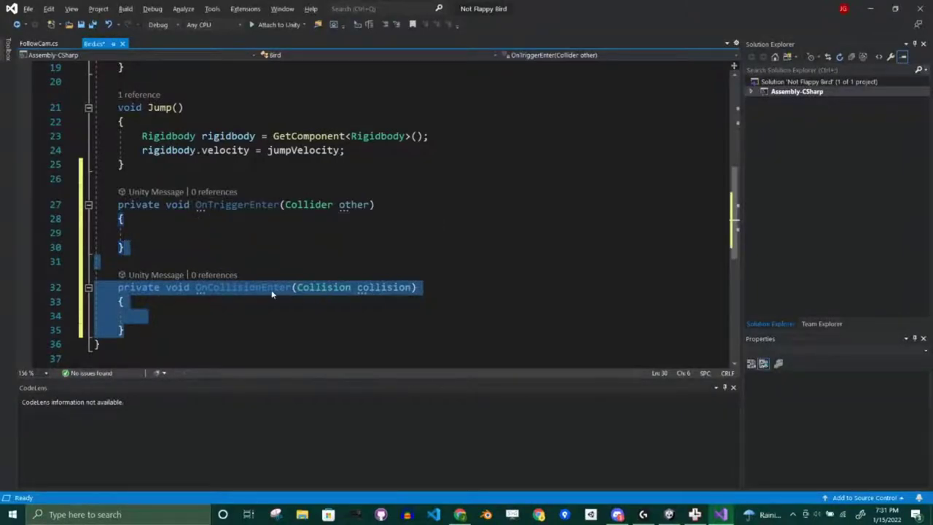
{"action": "mouse_move", "coordinate": [271, 292]}
{"action": "key", "text": "Delete"}
Write Destroy(gameObject); inside OnTriggerEnter and save Bird.cs
{"action": "key", "text": "Up"}
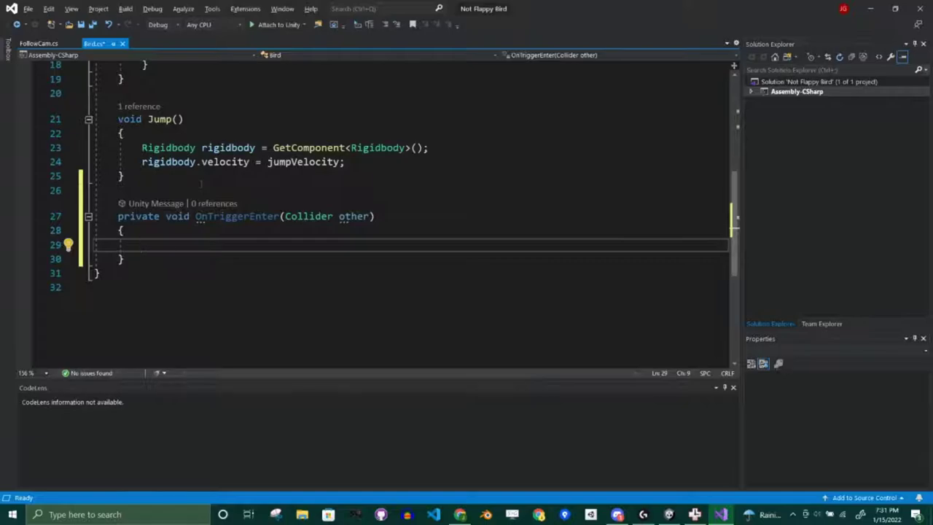
{"action": "type", "text": "D"}
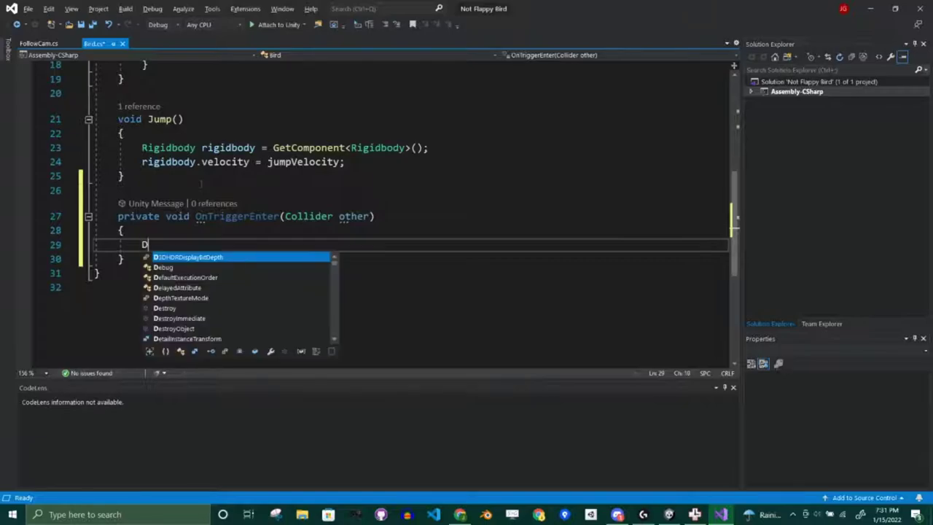
{"action": "type", "text": "est"}
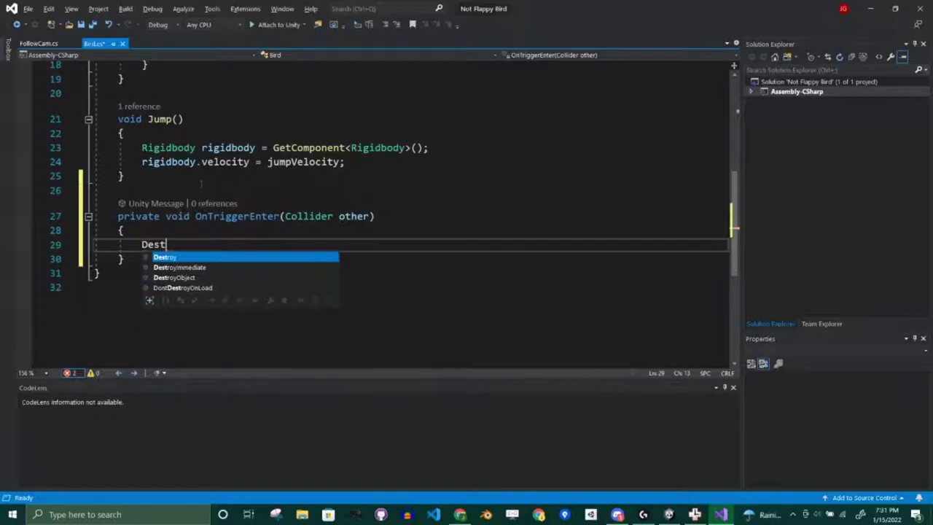
{"action": "type", "text": "roy("}
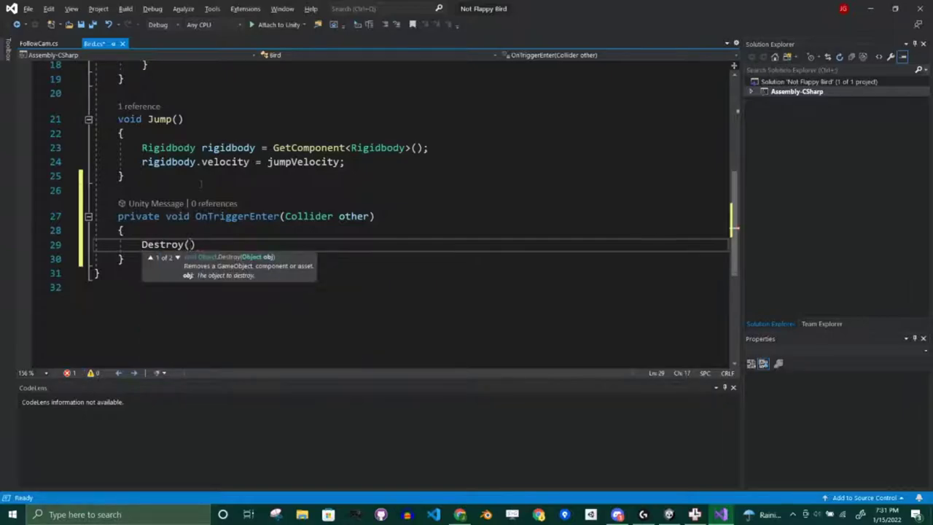
{"action": "type", "text": "gam"}
{"action": "key", "text": "Tab"}
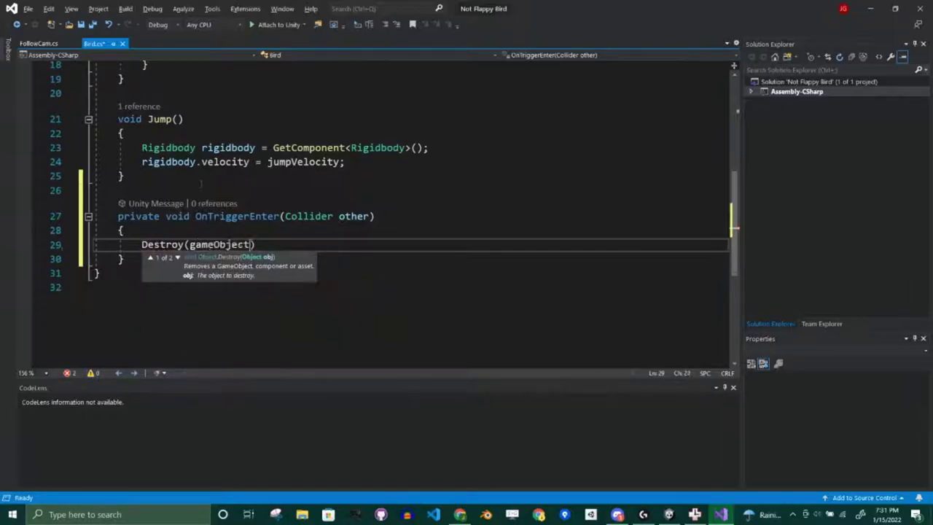
{"action": "type", "text": ");"}
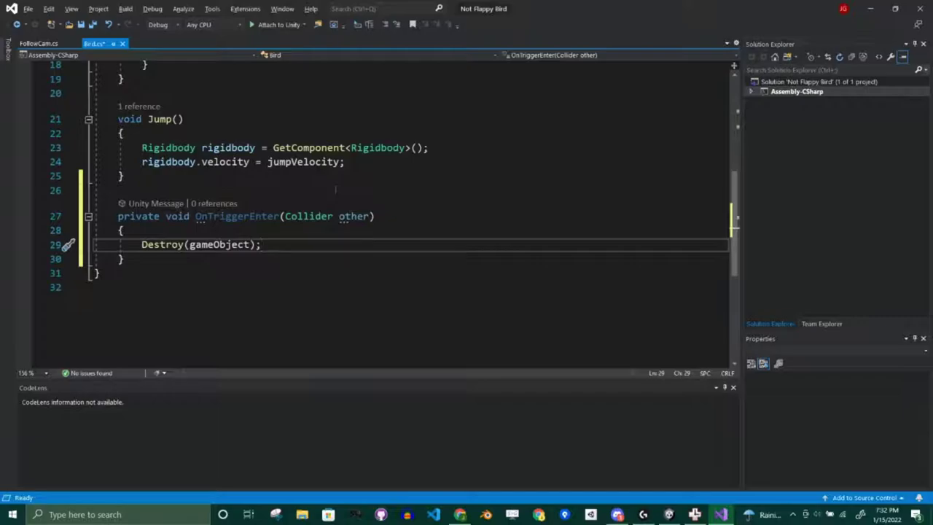
{"action": "key", "text": "ctrl+s"}
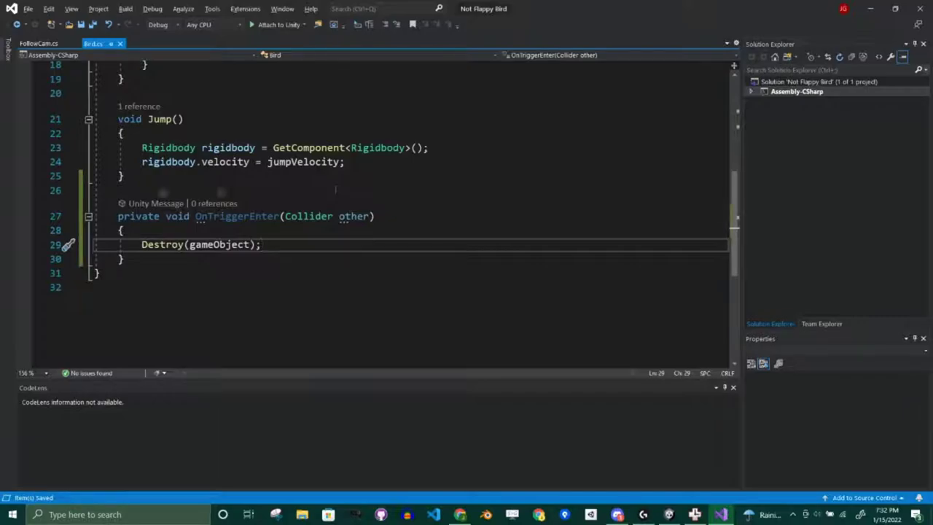
{"action": "key", "text": "alt+Tab"}
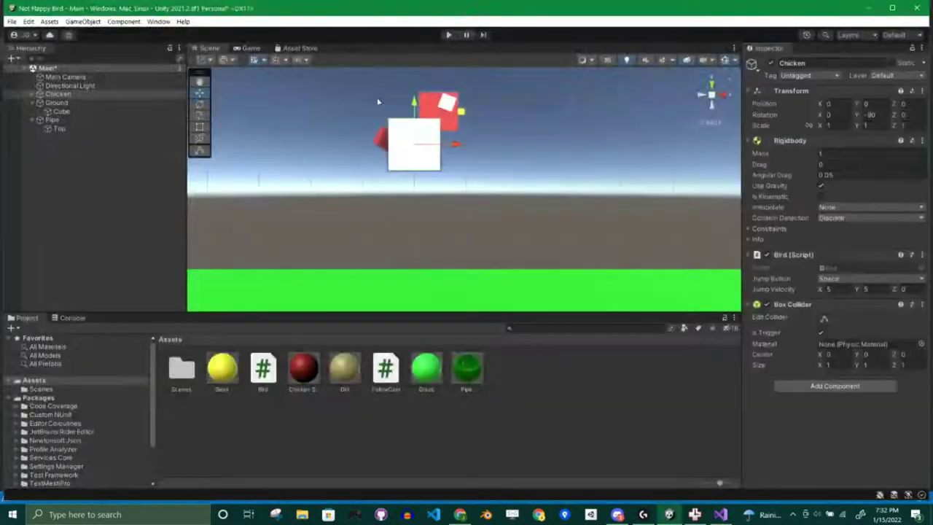
Run the game, jump the chicken into the pipe with Space, and stop play mode
{"action": "left_click", "coordinate": [447, 36]}
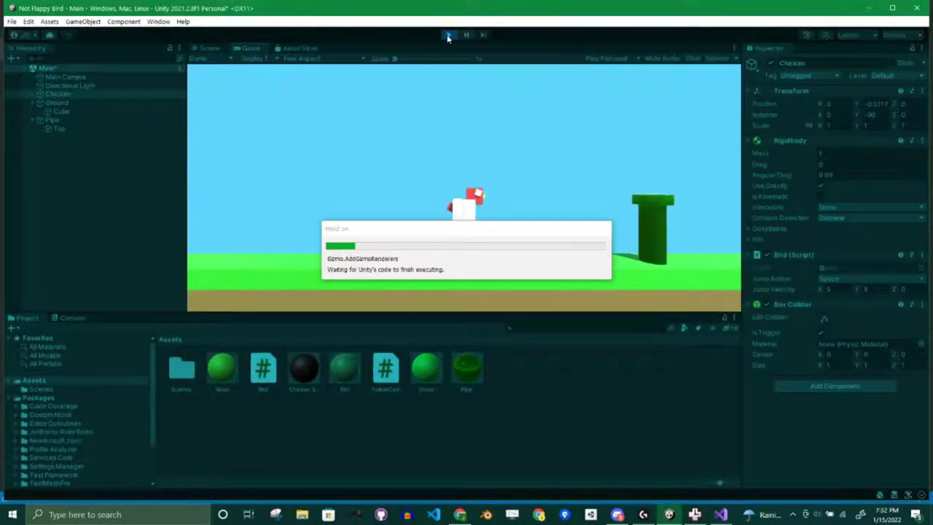
{"action": "key", "text": "space"}
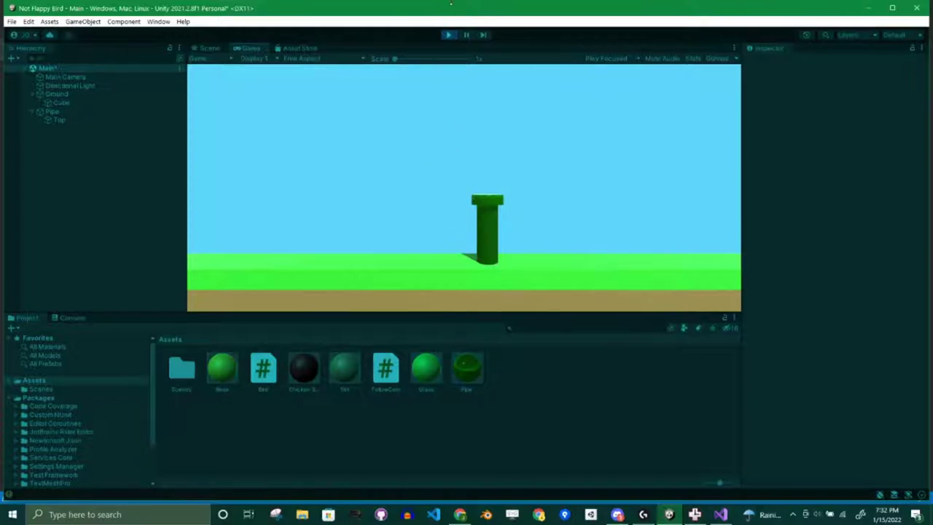
{"action": "left_click", "coordinate": [449, 35]}
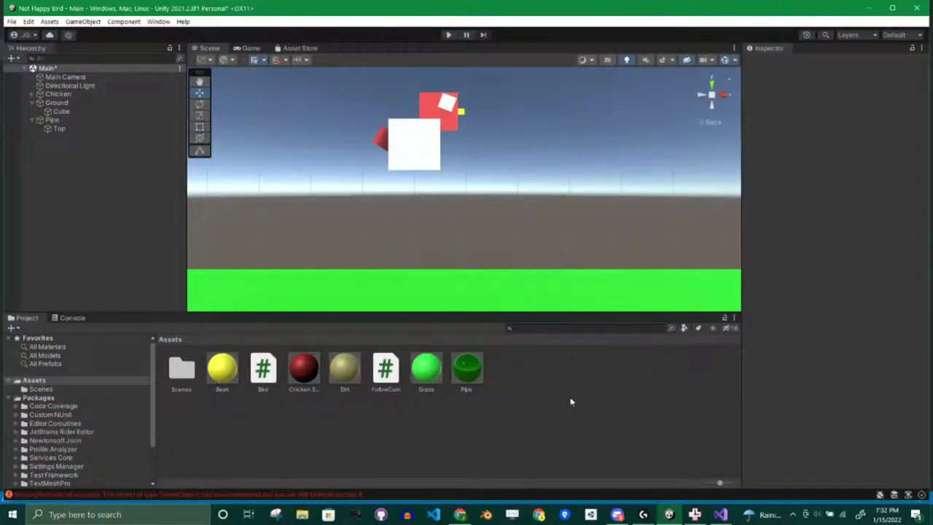
Open a MissingReferenceException in the Console and jump to FollowCam.cs line 19
{"action": "scroll", "coordinate": [482, 174], "scroll_direction": "down", "scroll_amount": 5}
{"action": "middle_click_drag", "start_coordinate": [518, 147], "coordinate": [571, 191]}
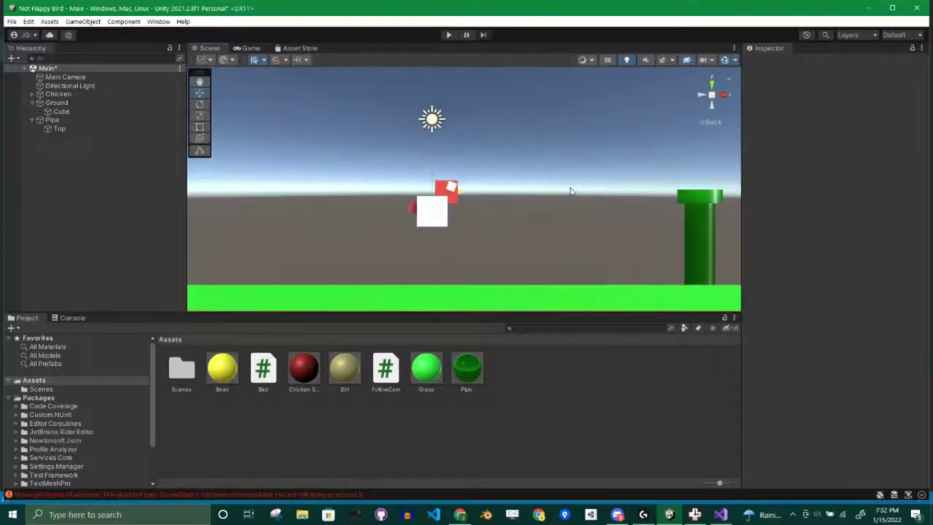
{"action": "right_click", "coordinate": [110, 210]}
{"action": "left_click", "coordinate": [575, 380]}
{"action": "left_click", "coordinate": [86, 321]}
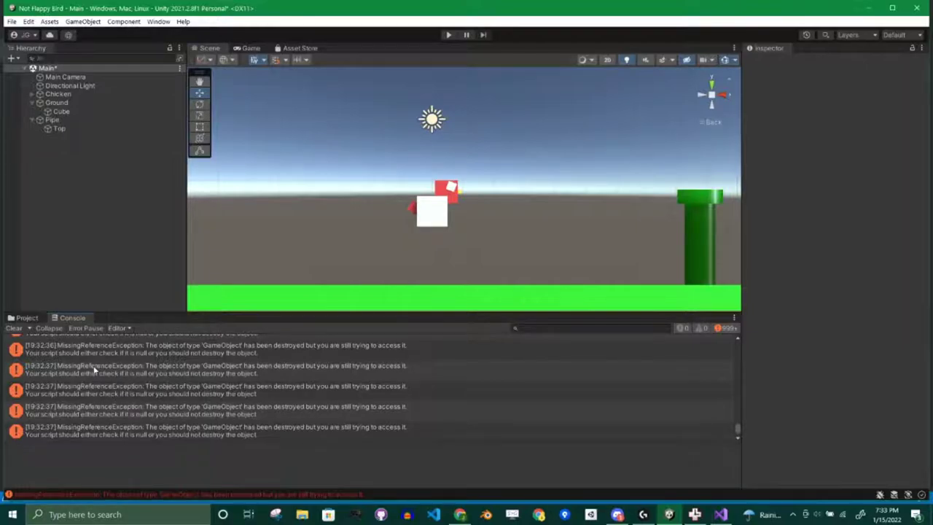
{"action": "left_click", "coordinate": [149, 371]}
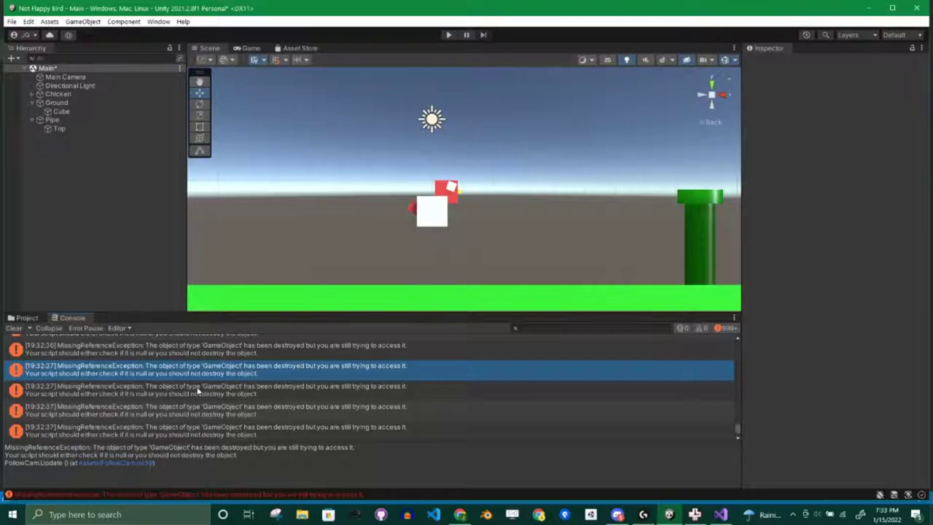
{"action": "double_click", "coordinate": [203, 369]}
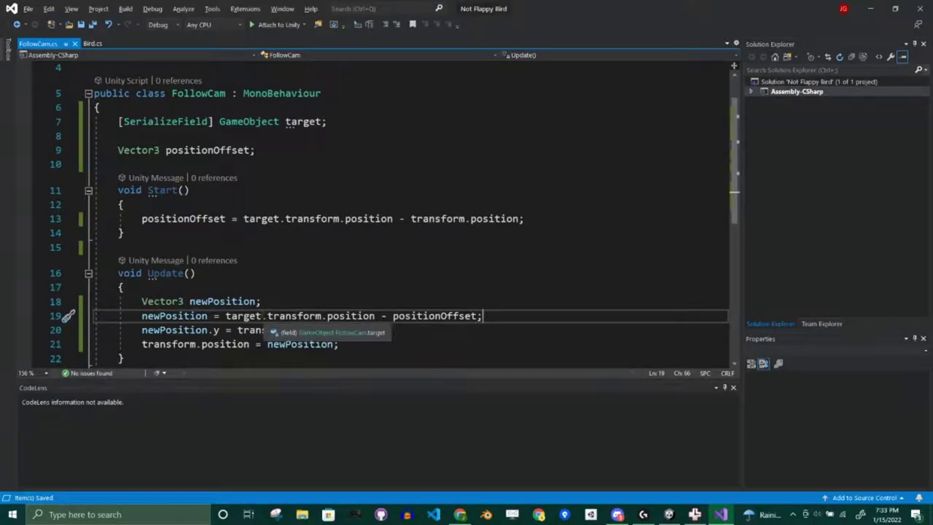
Try a '?' null-conditional after target on line 19, then remove it
{"action": "left_click", "coordinate": [262, 316]}
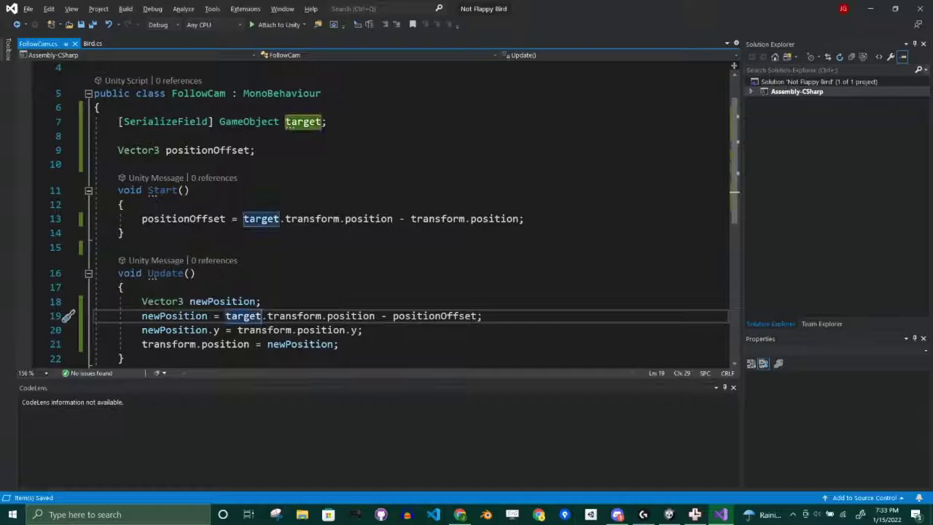
{"action": "type", "text": "?"}
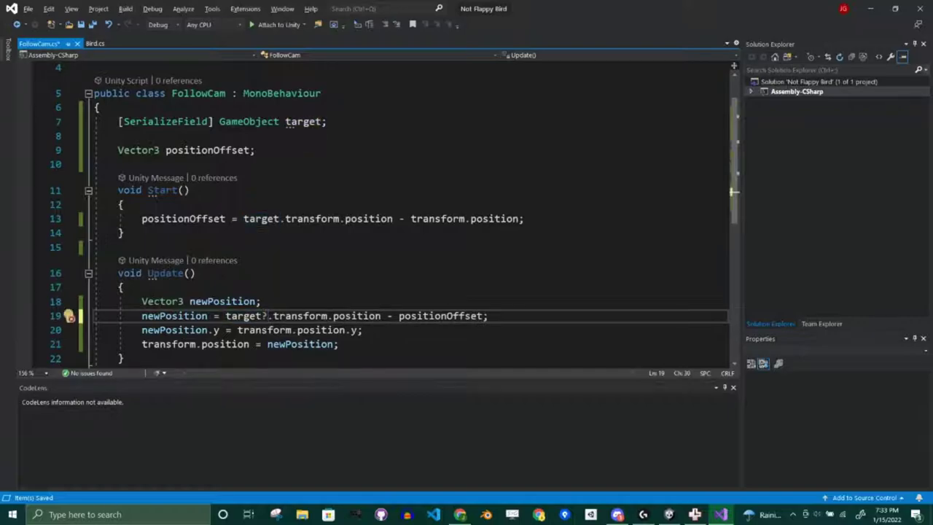
{"action": "key", "text": "Up"}
{"action": "key", "text": "Up"}
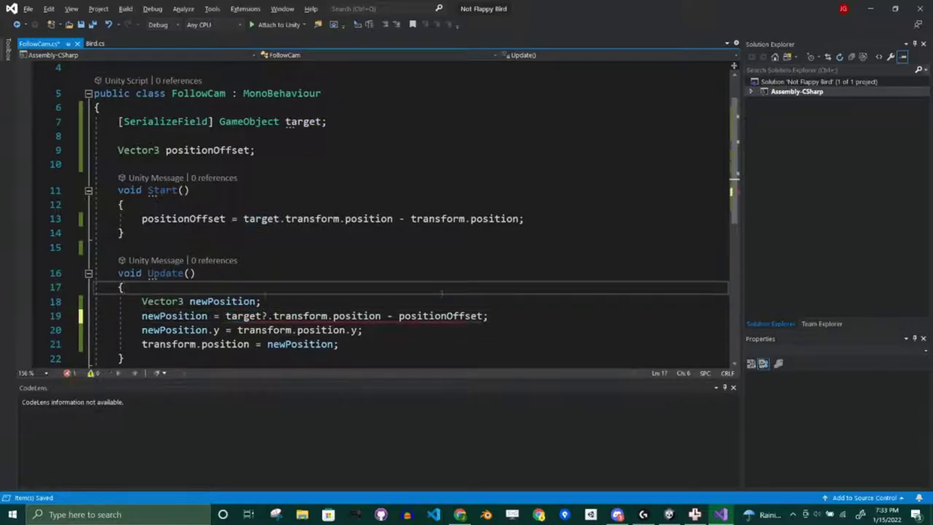
{"action": "key", "text": "Down"}
{"action": "key", "text": "Down"}
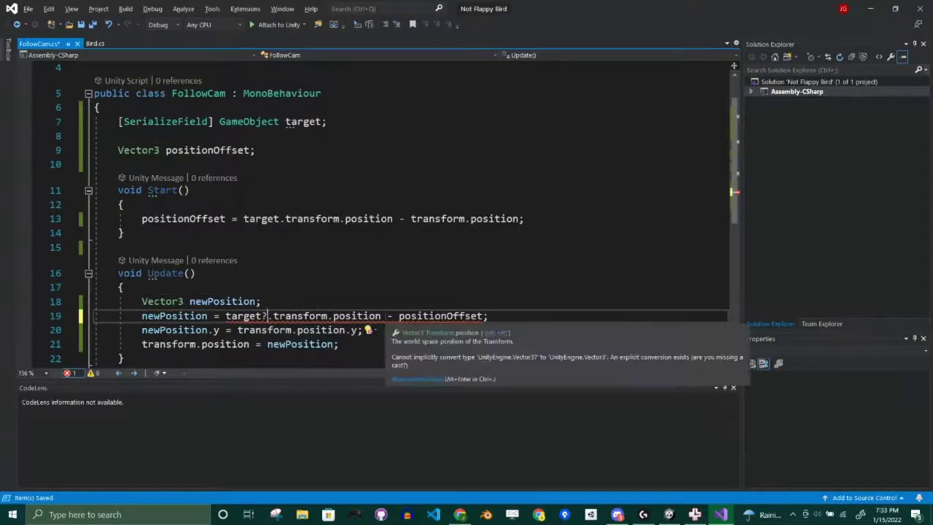
{"action": "key", "text": "BackSpace"}
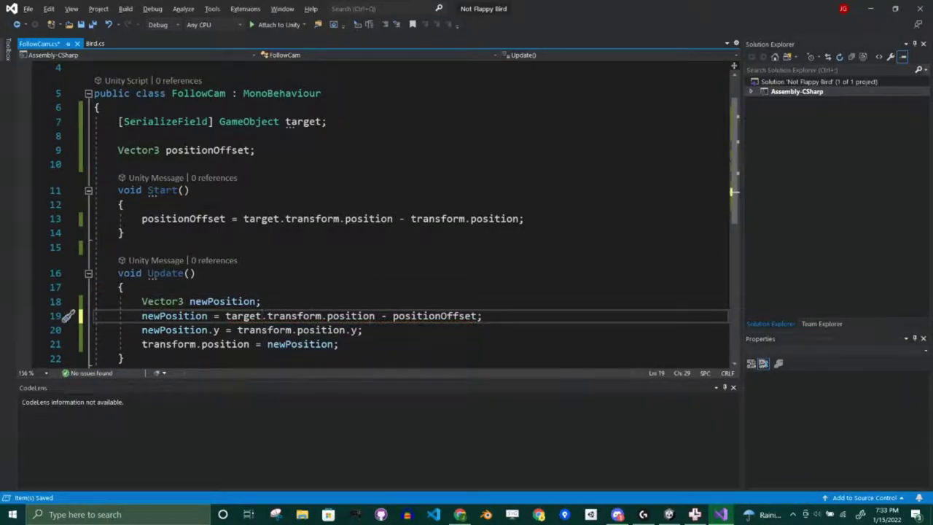
Insert 'if (target == null) return;' at the start of FollowCam's Update
{"action": "key", "text": "Up"}
{"action": "key", "text": "Up"}
{"action": "key", "text": "Return"}
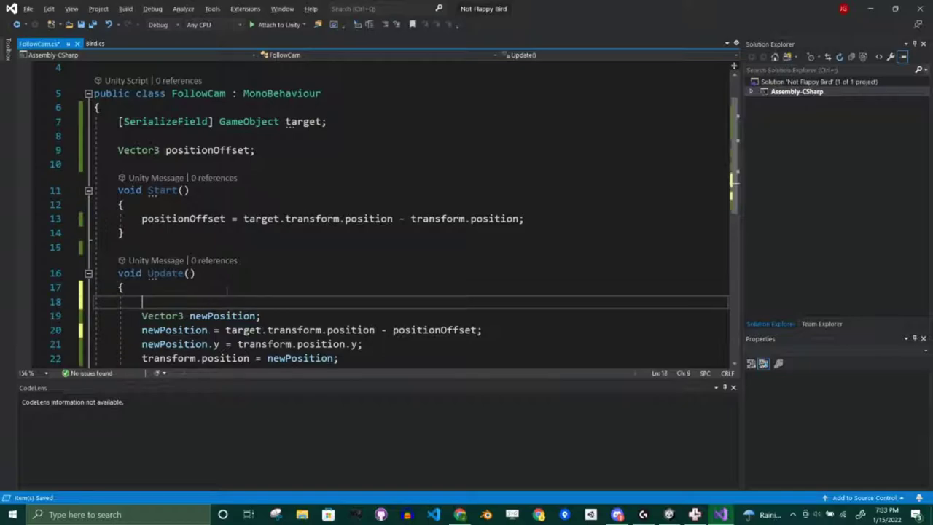
{"action": "type", "text": "if(tra"}
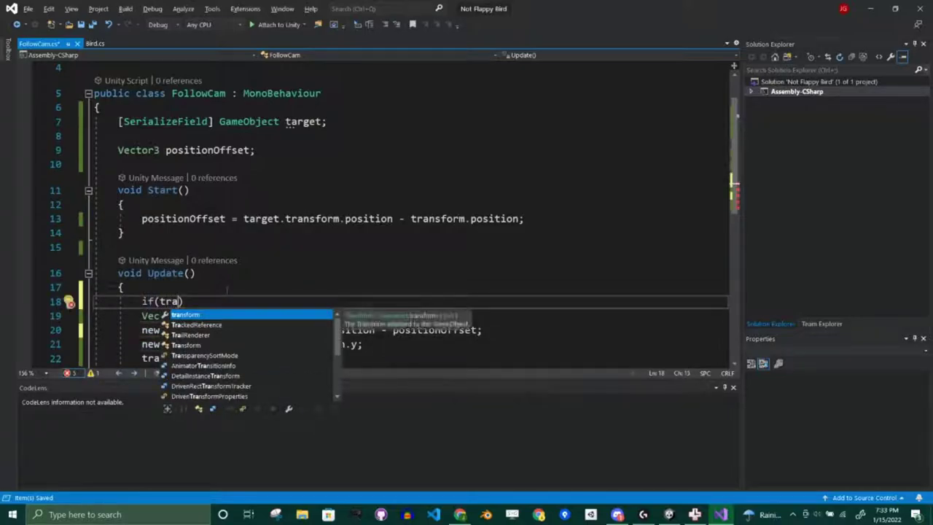
{"action": "key", "text": "BackSpace"}
{"action": "key", "text": "BackSpace"}
{"action": "type", "text": "ar"}
{"action": "key", "text": "Tab"}
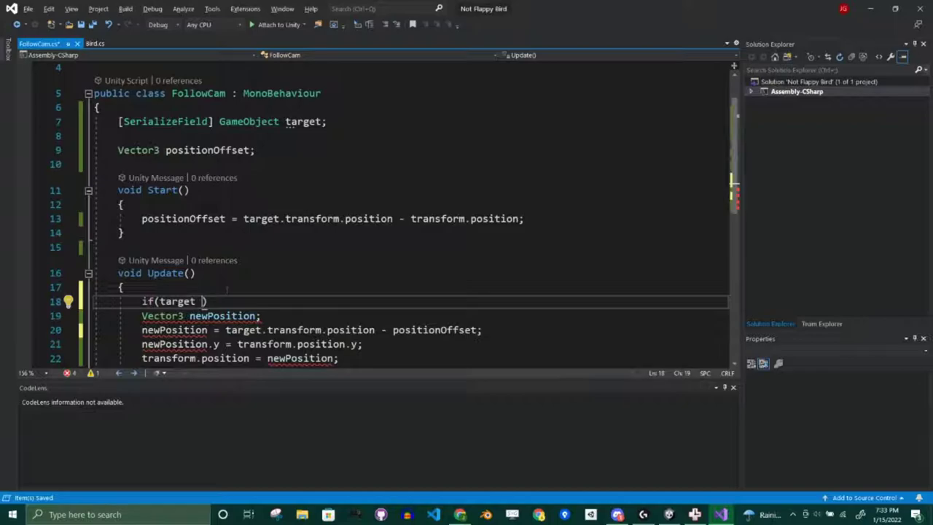
{"action": "type", "text": "== null)"}
{"action": "key", "text": "Return"}
{"action": "type", "text": "return"}
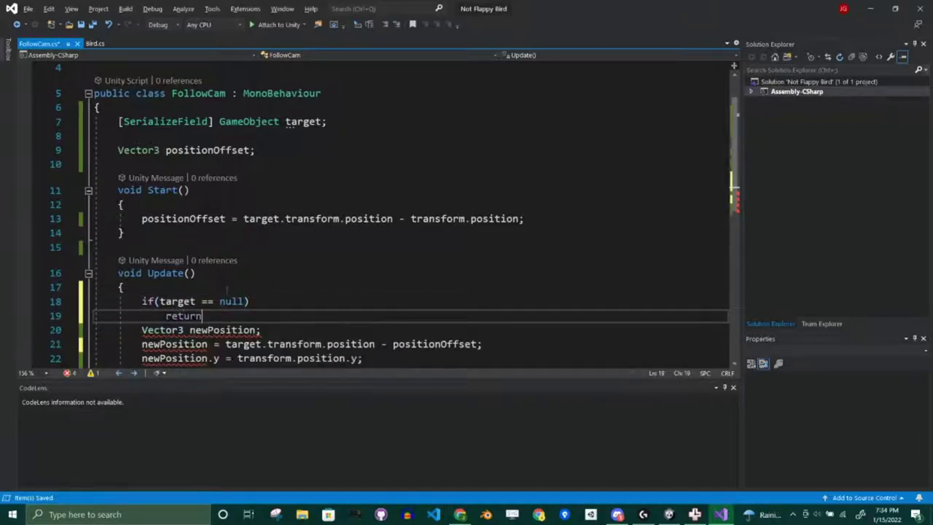
{"action": "type", "text": ";"}
{"action": "key", "text": "Return"}
{"action": "scroll", "coordinate": [227, 290], "scroll_direction": "down", "scroll_amount": 1}
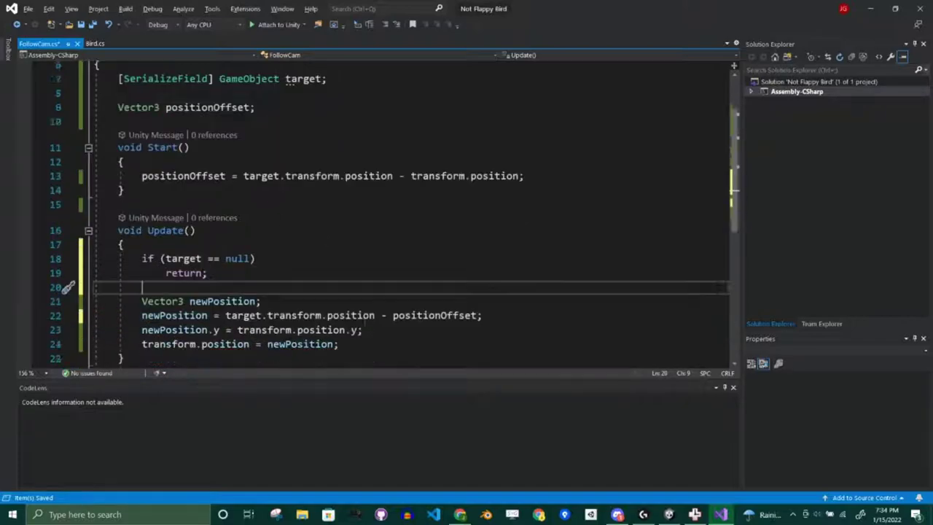
{"action": "scroll", "coordinate": [364, 321], "scroll_direction": "down", "scroll_amount": 1}
{"action": "key", "text": "alt+Tab"}
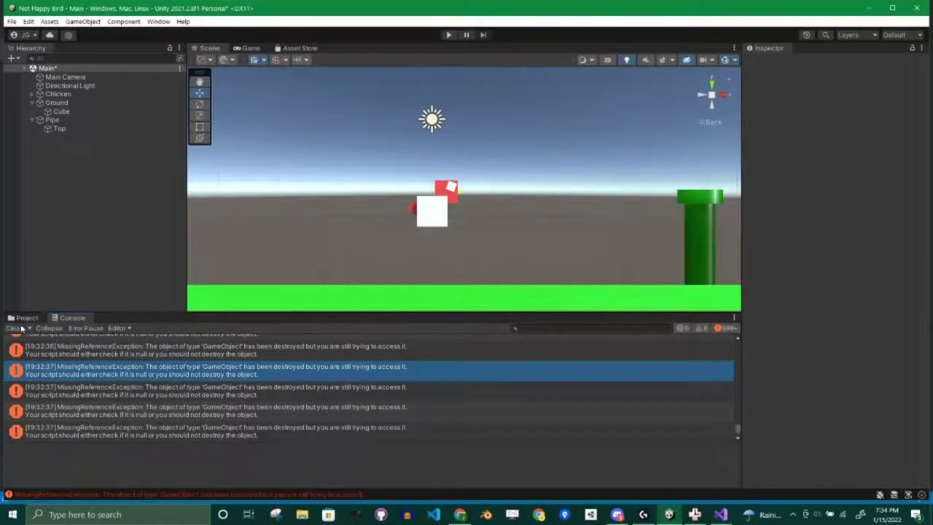
Clear the Console errors and bring up the Hierarchy's Effects creation submenu
{"action": "left_click", "coordinate": [16, 328]}
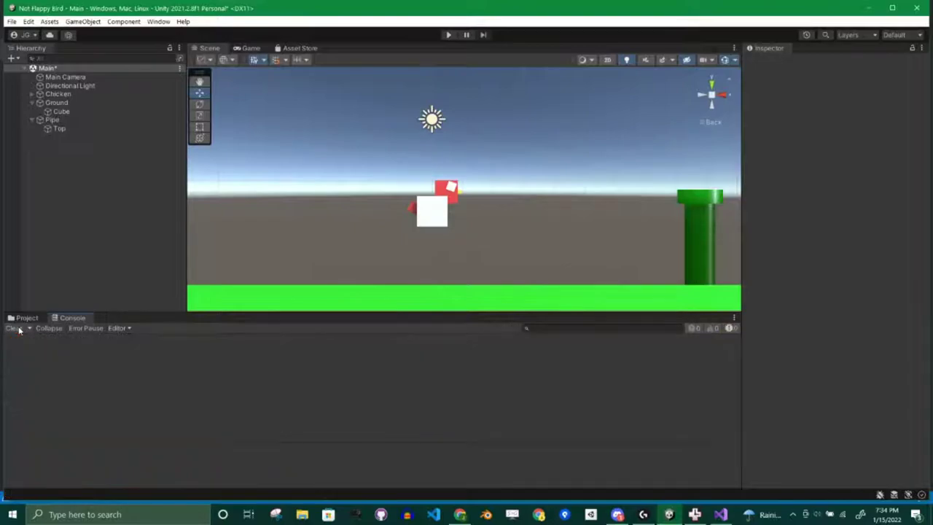
{"action": "right_click", "coordinate": [81, 194]}
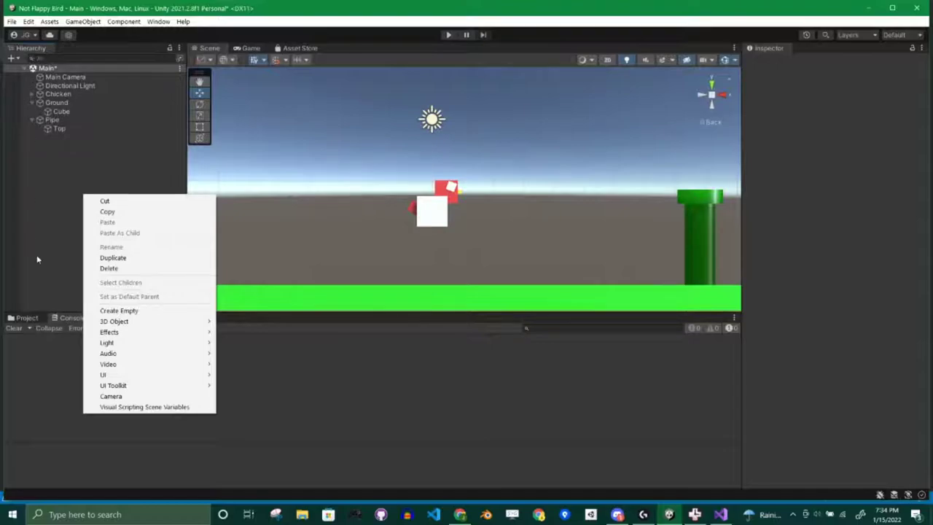
{"action": "mouse_move", "coordinate": [144, 322]}
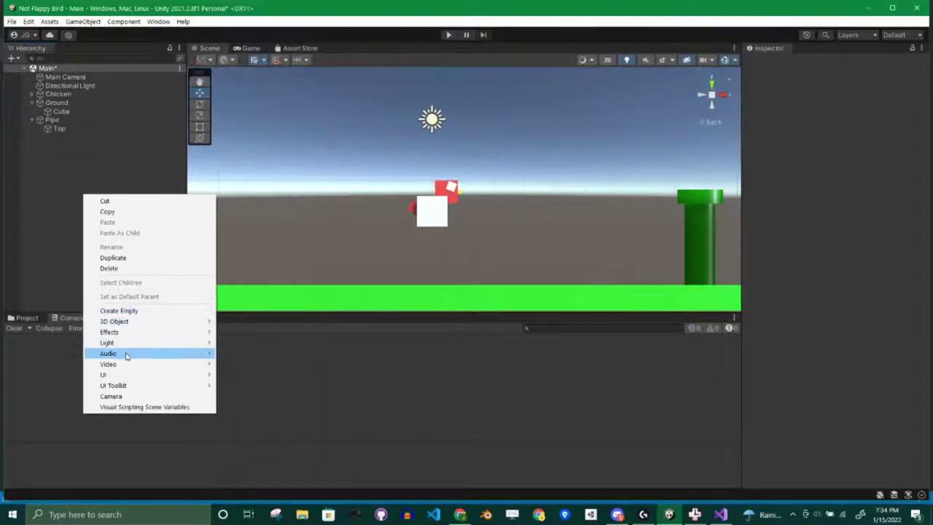
Add a Particle System and move it right of the chicken to X 3.14, Y 0.33
{"action": "mouse_move", "coordinate": [181, 334]}
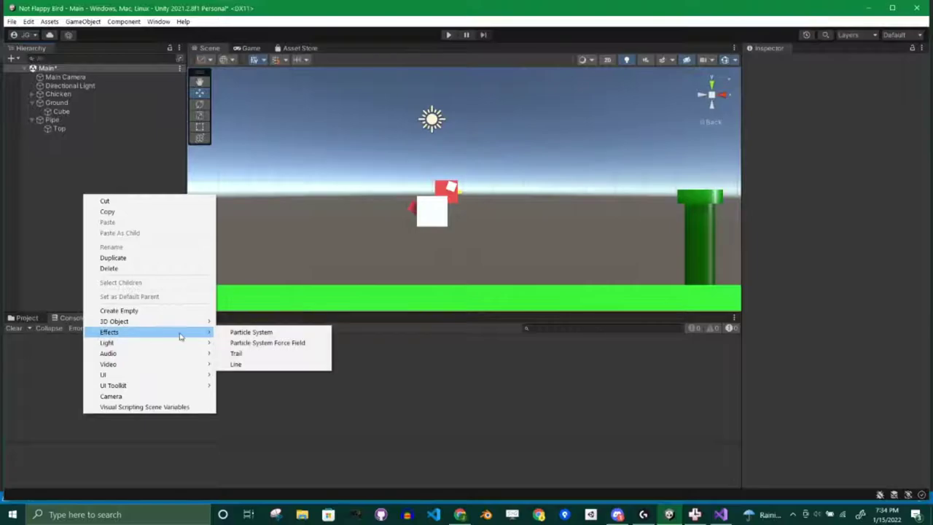
{"action": "left_click", "coordinate": [248, 333]}
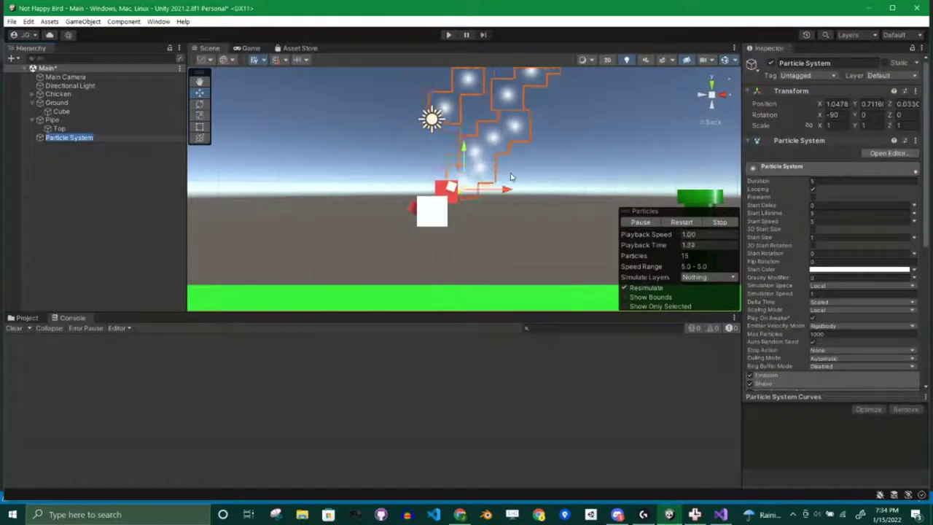
{"action": "left_click", "coordinate": [89, 192]}
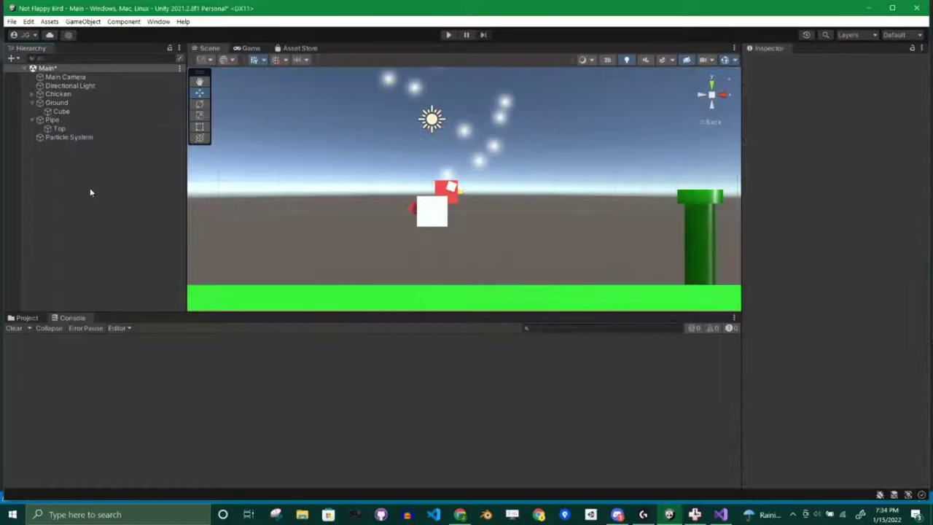
{"action": "left_click", "coordinate": [69, 137]}
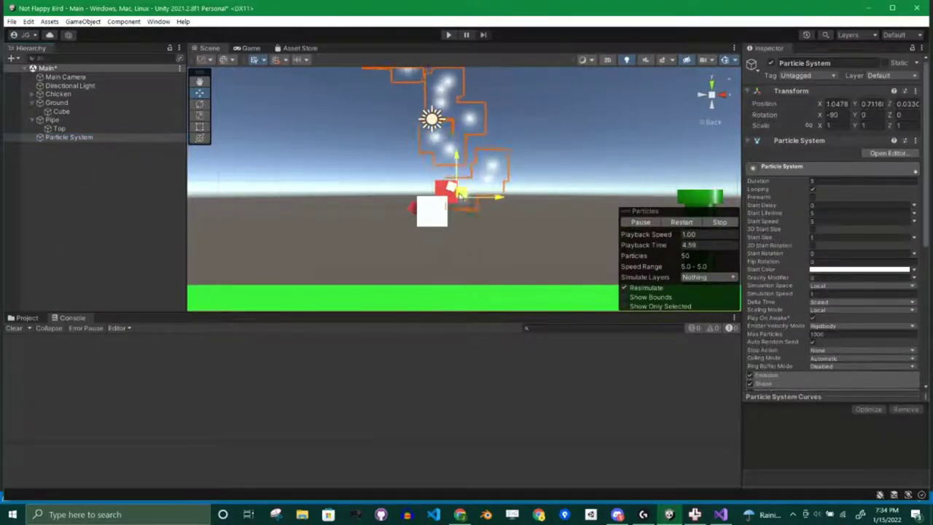
{"action": "left_click_drag", "start_coordinate": [462, 195], "coordinate": [489, 192]}
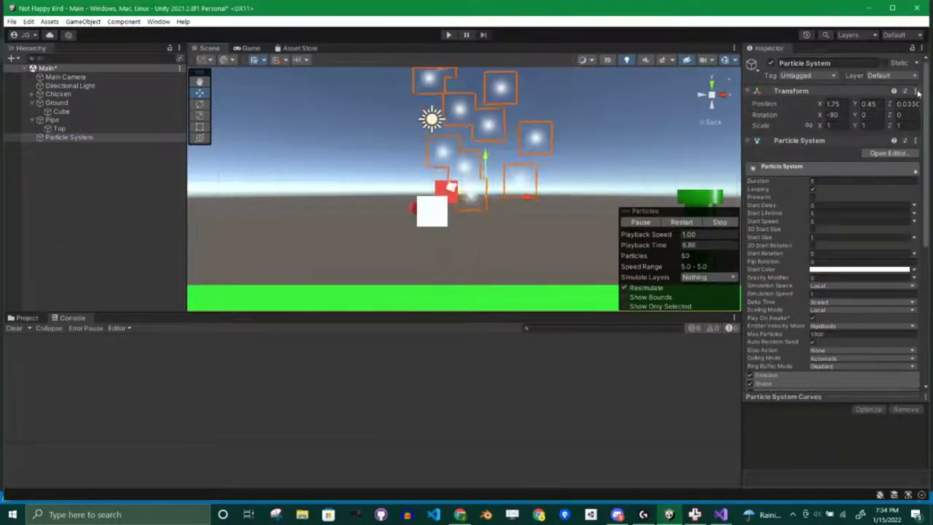
{"action": "left_click_drag", "start_coordinate": [487, 192], "coordinate": [533, 201]}
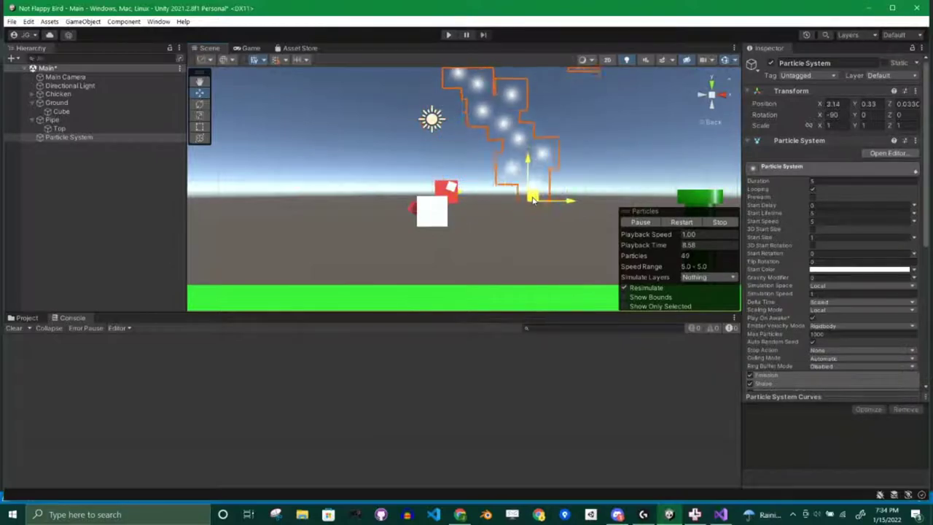
{"action": "double_click", "coordinate": [88, 138]}
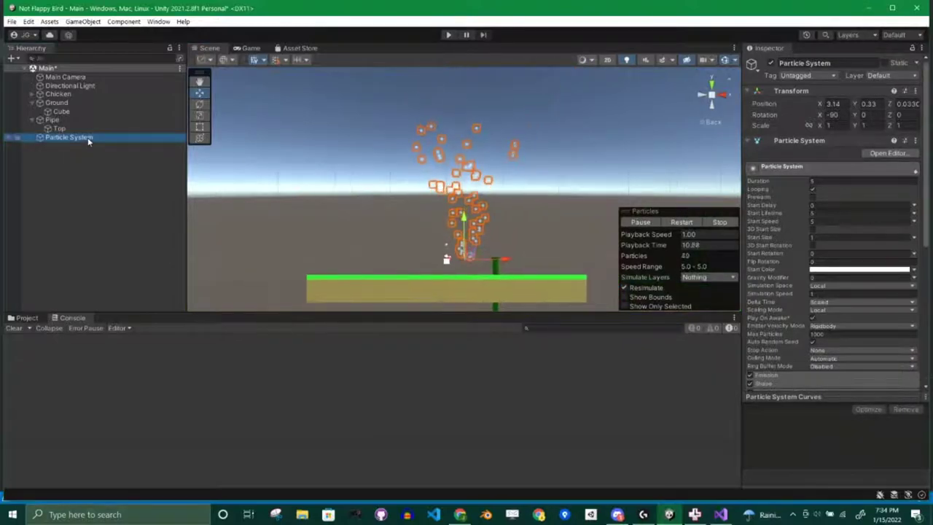
Rename the particle system to 'Explosion'
{"action": "left_click", "coordinate": [779, 64]}
{"action": "type", "text": "E"}
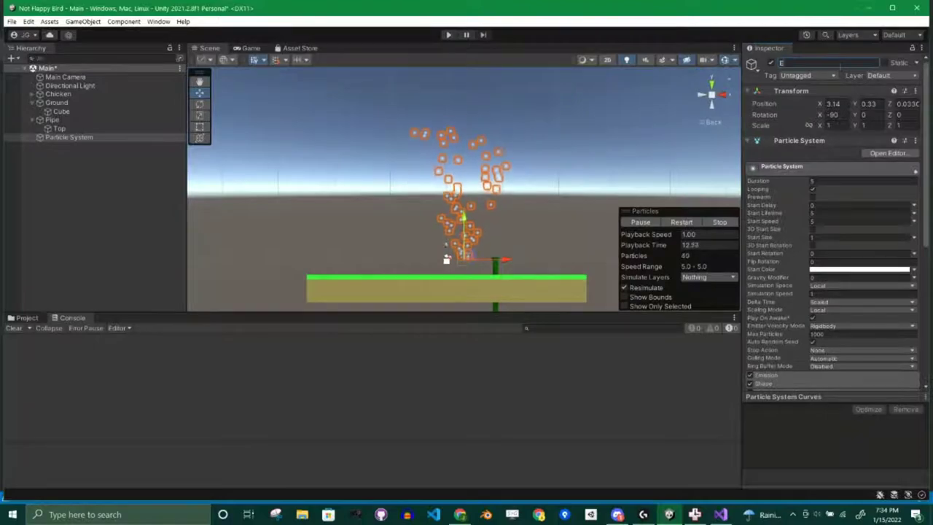
{"action": "type", "text": "xplosion"}
{"action": "key", "text": "Return"}
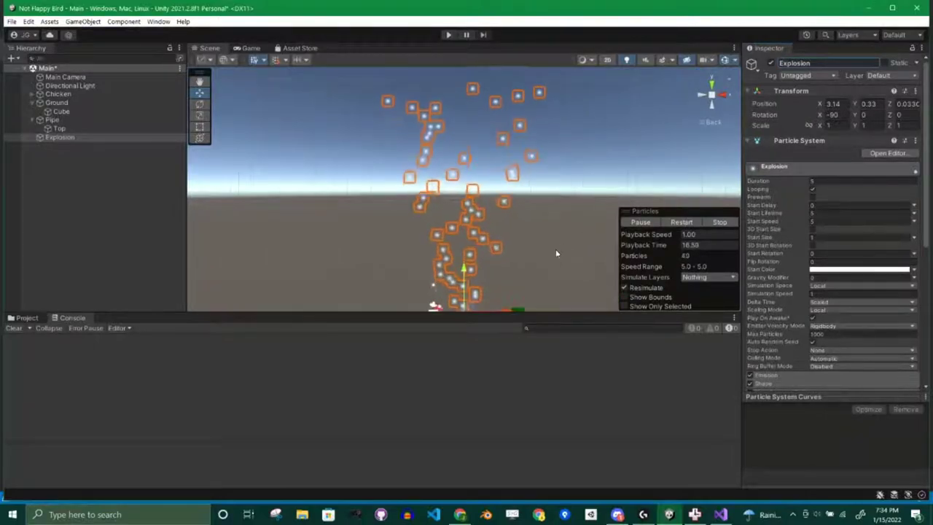
{"action": "scroll", "coordinate": [532, 204], "scroll_direction": "up", "scroll_amount": 3}
{"action": "middle_click_drag", "start_coordinate": [506, 156], "coordinate": [505, 145]}
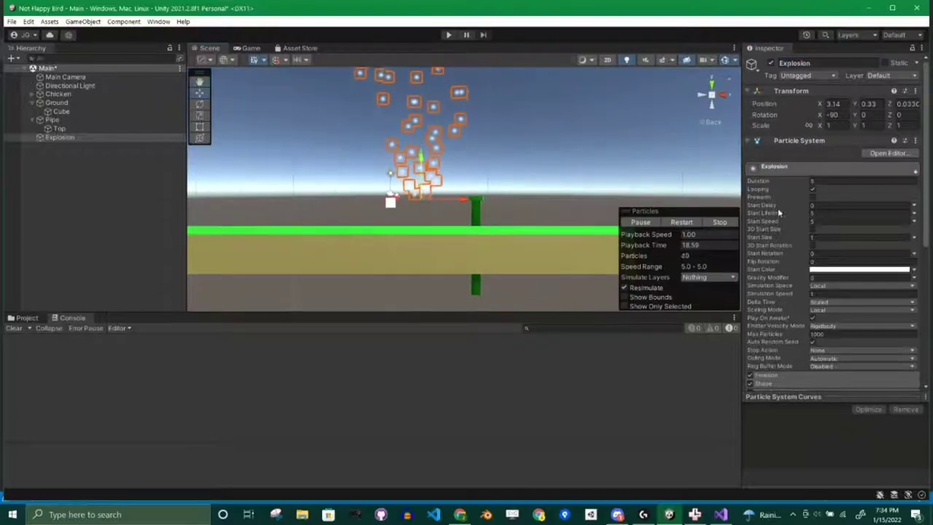
Change the Explosion's Shape module emitter from Cone to Sphere
{"action": "scroll", "coordinate": [821, 251], "scroll_direction": "down", "scroll_amount": 5}
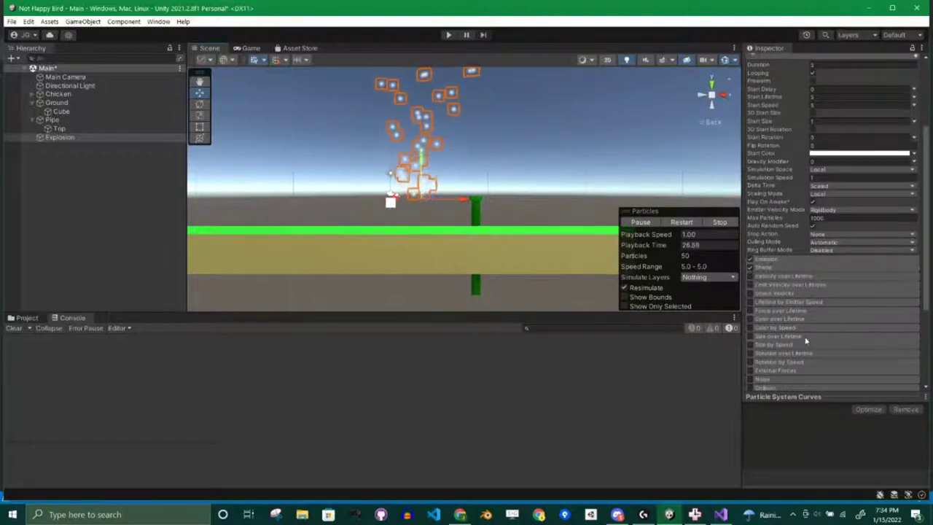
{"action": "scroll", "coordinate": [787, 235], "scroll_direction": "up", "scroll_amount": 5}
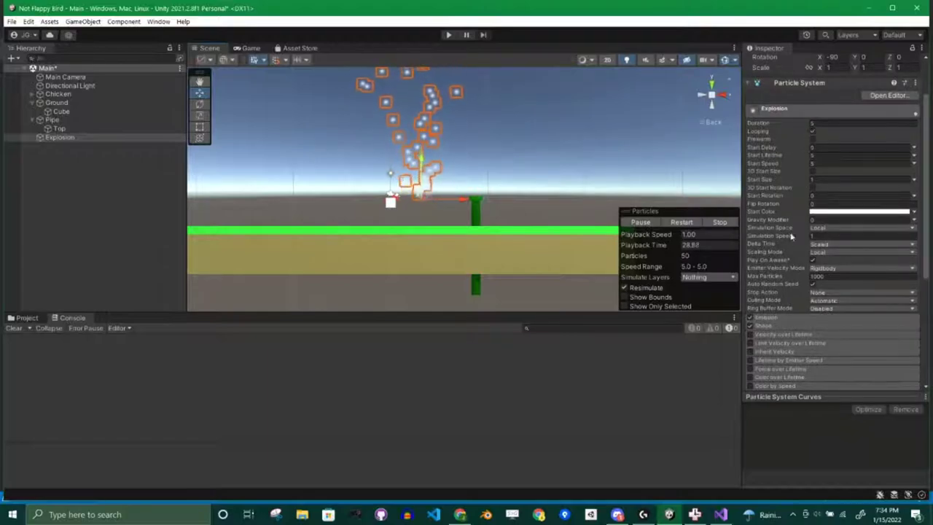
{"action": "scroll", "coordinate": [775, 312], "scroll_direction": "down", "scroll_amount": 2}
{"action": "scroll", "coordinate": [824, 299], "scroll_direction": "down", "scroll_amount": 2}
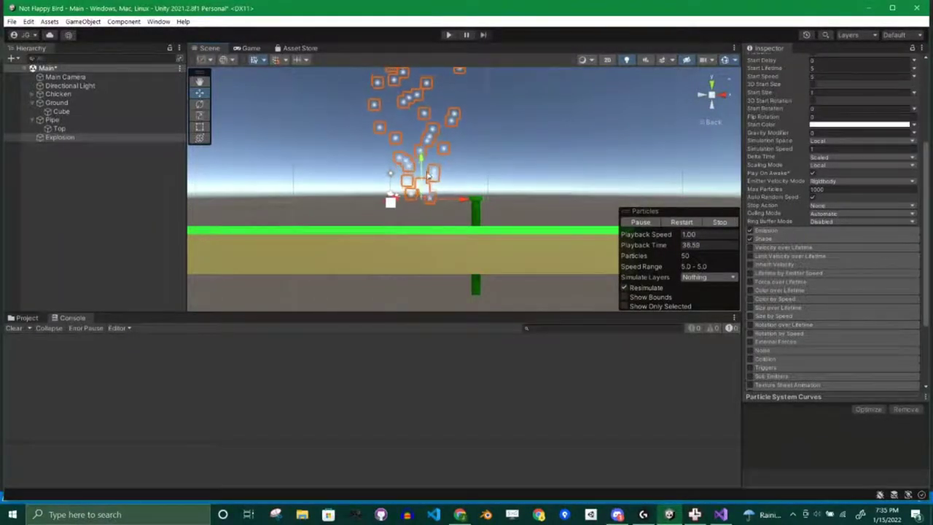
{"action": "left_click", "coordinate": [765, 240]}
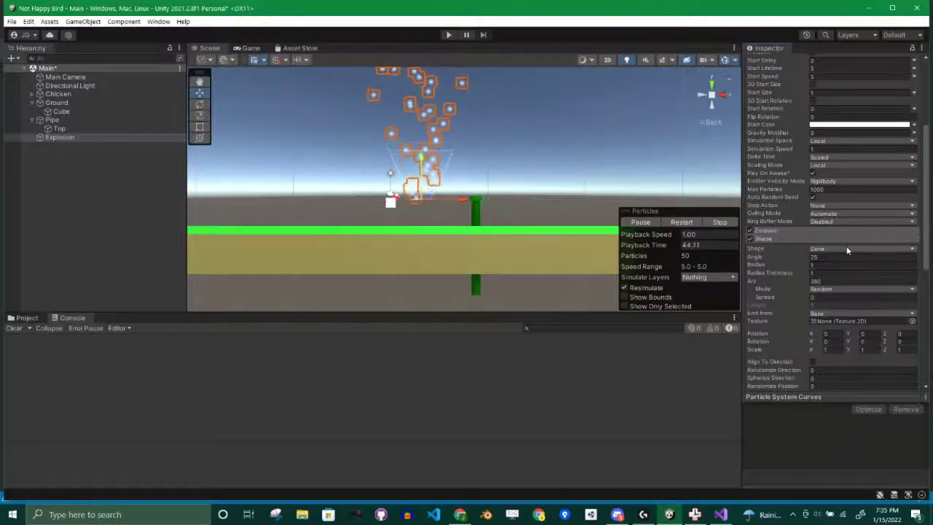
{"action": "left_click", "coordinate": [847, 250]}
{"action": "left_click", "coordinate": [836, 259]}
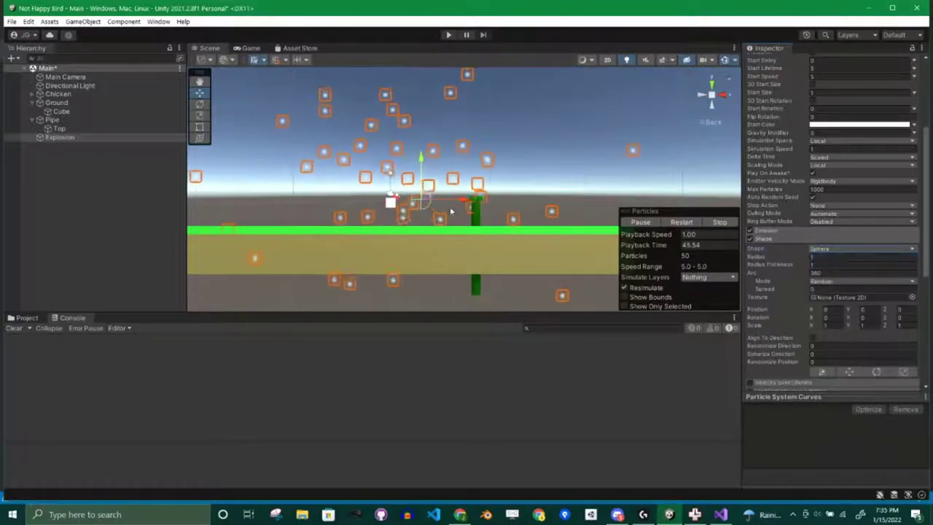
{"action": "scroll", "coordinate": [424, 234], "scroll_direction": "up", "scroll_amount": 5}
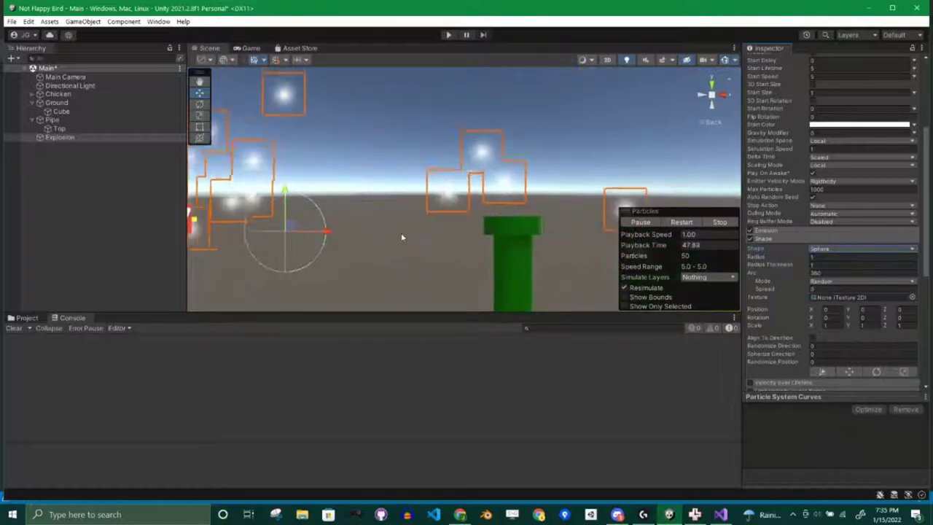
{"action": "middle_click_drag", "start_coordinate": [355, 253], "coordinate": [471, 221]}
{"action": "scroll", "coordinate": [460, 220], "scroll_direction": "down", "scroll_amount": 3}
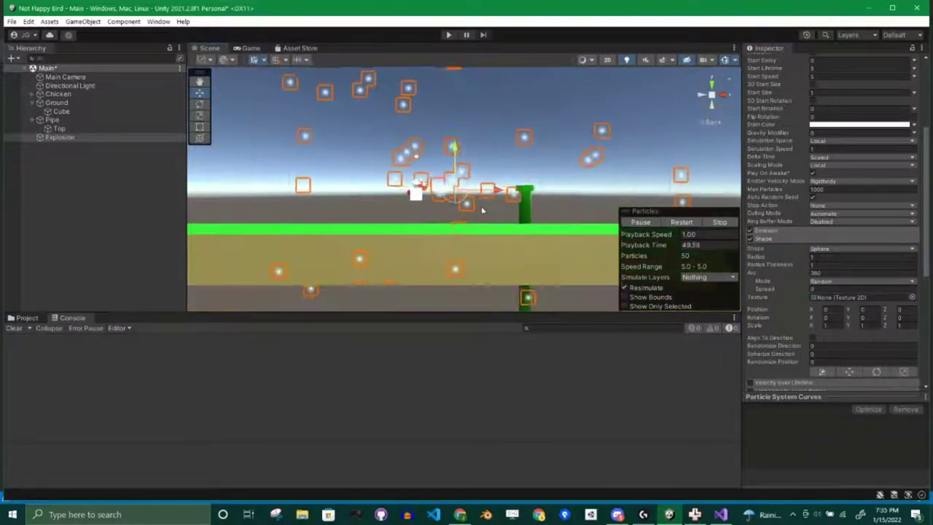
{"action": "scroll", "coordinate": [481, 211], "scroll_direction": "up", "scroll_amount": 1}
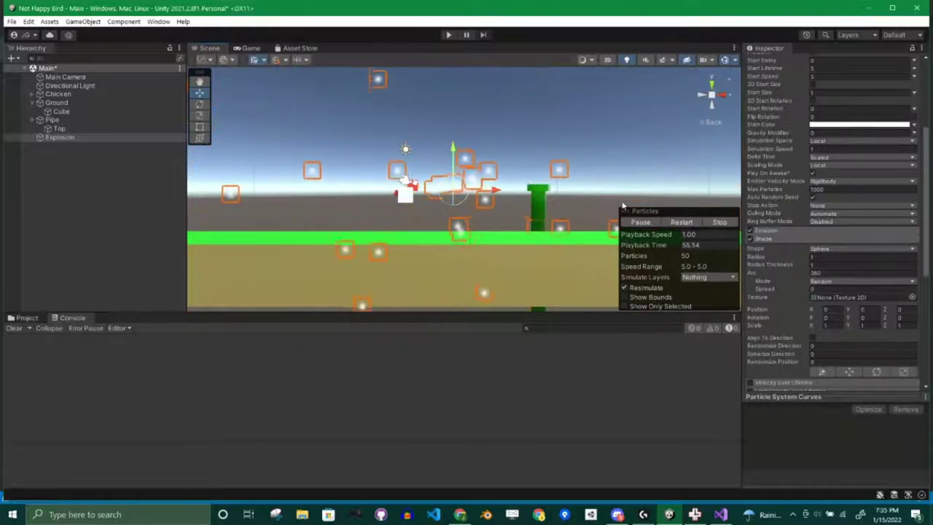
Set Emission Rate over Time to 0 and add a single burst of 30 particles
{"action": "left_click", "coordinate": [775, 238]}
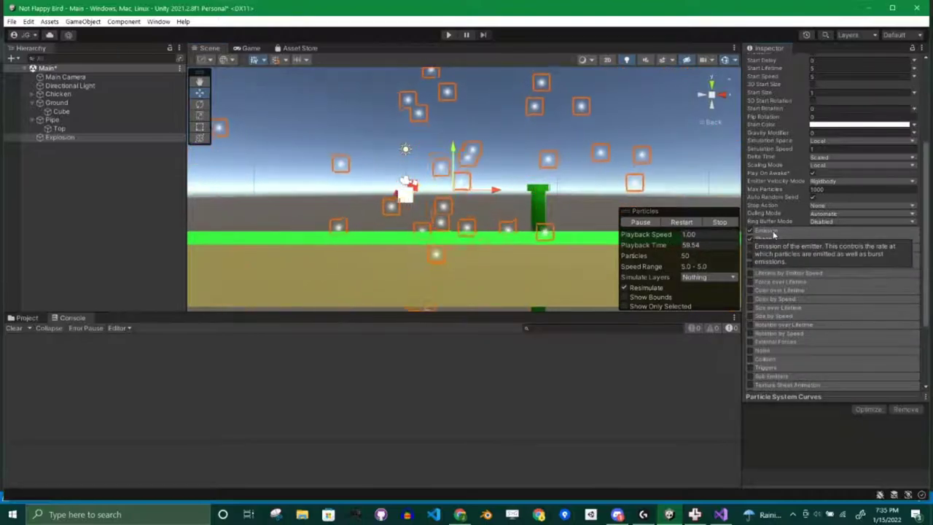
{"action": "left_click", "coordinate": [773, 231]}
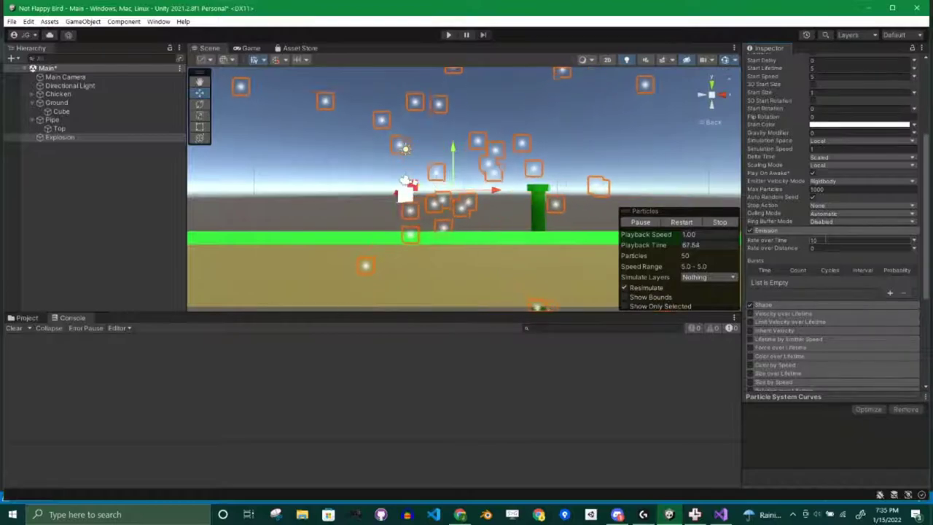
{"action": "left_click", "coordinate": [816, 240]}
{"action": "type", "text": "0"}
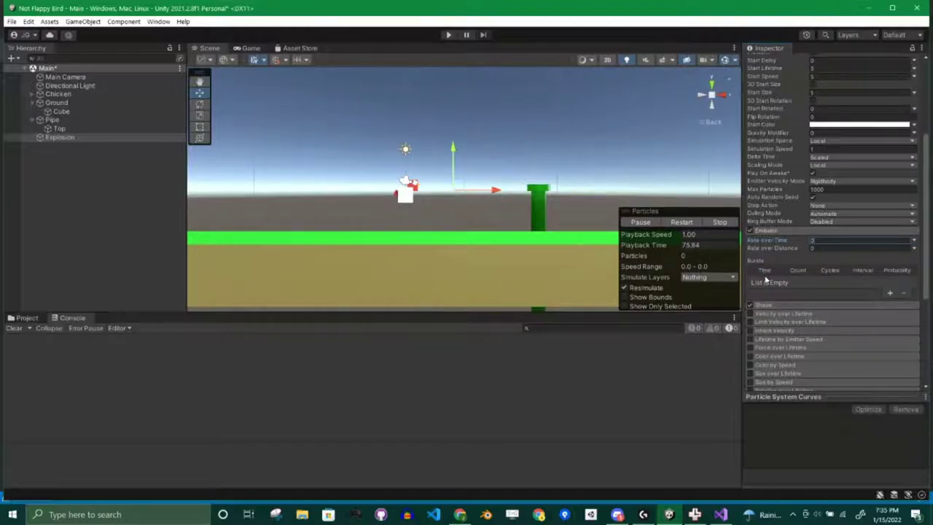
{"action": "left_click", "coordinate": [890, 294]}
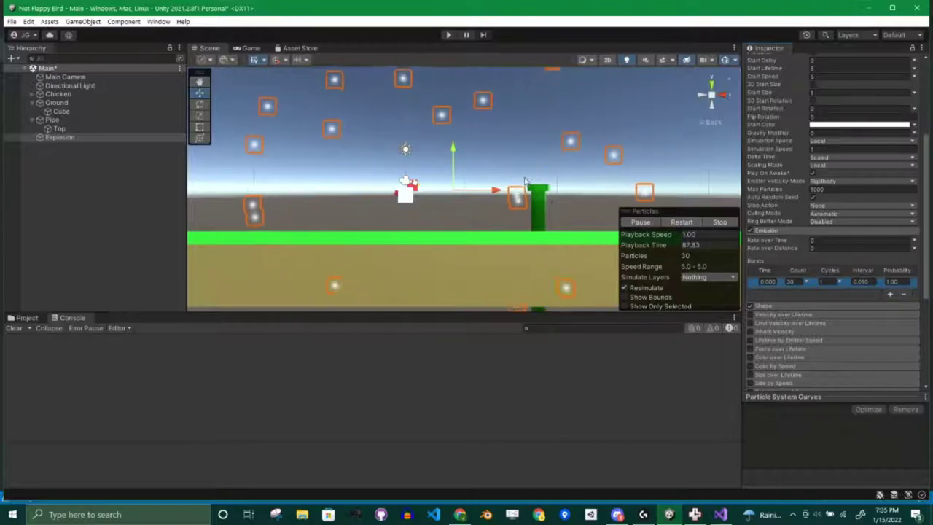
{"action": "scroll", "coordinate": [804, 237], "scroll_direction": "up", "scroll_amount": 5}
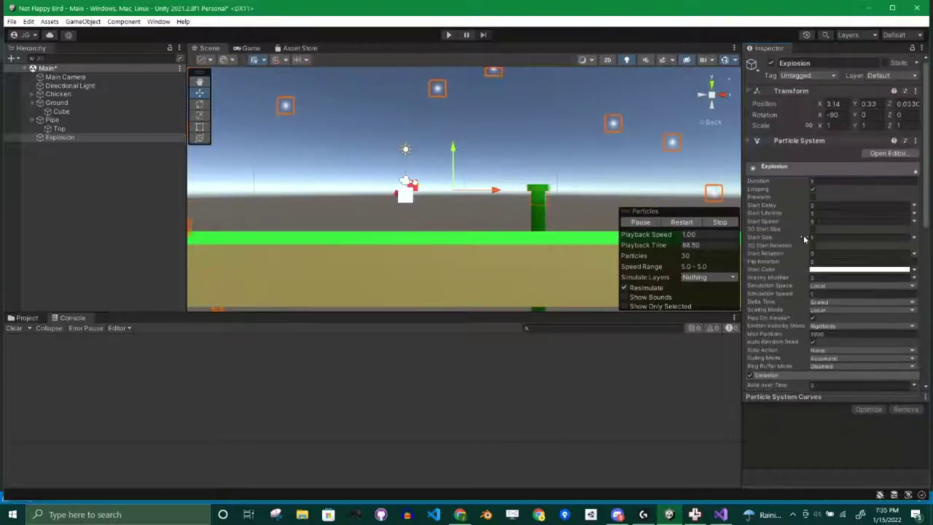
Turn off Looping on Explosion and preview its one-time burst of particles
{"action": "left_click", "coordinate": [812, 189]}
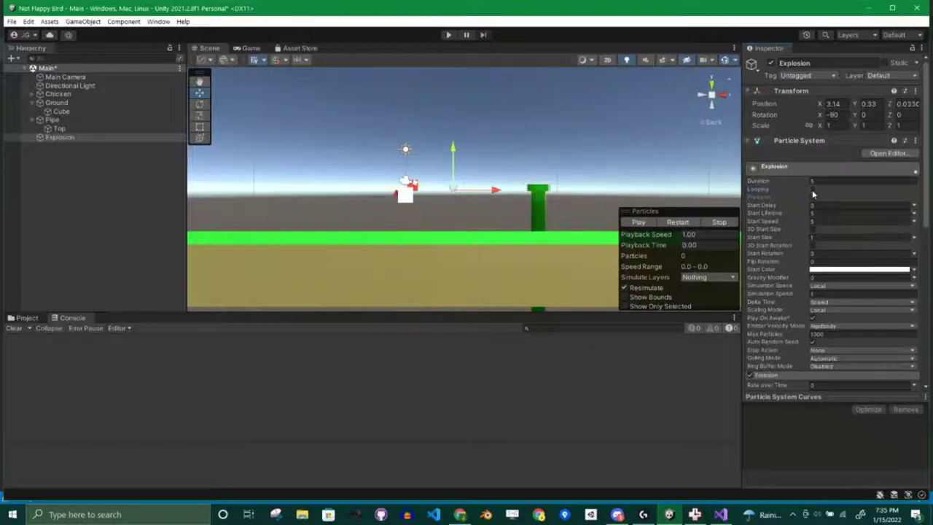
{"action": "left_click", "coordinate": [680, 223]}
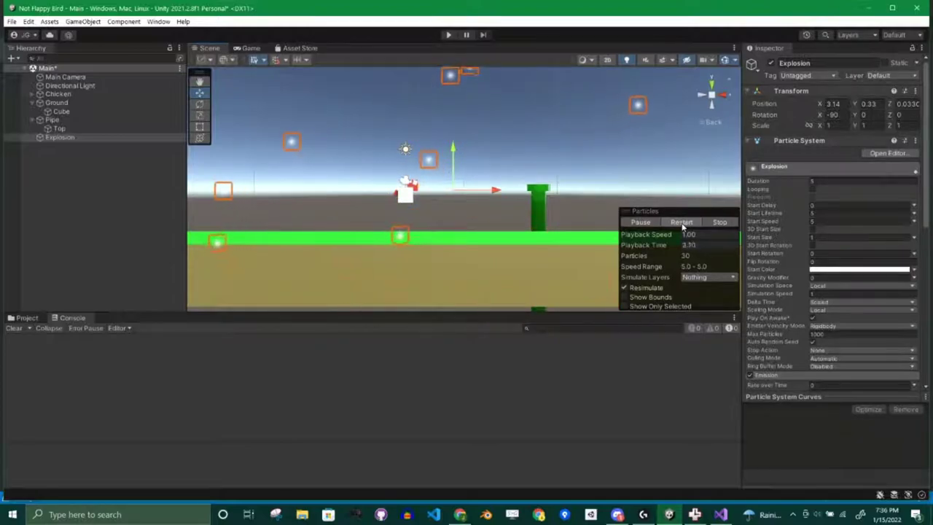
{"action": "left_click", "coordinate": [682, 223]}
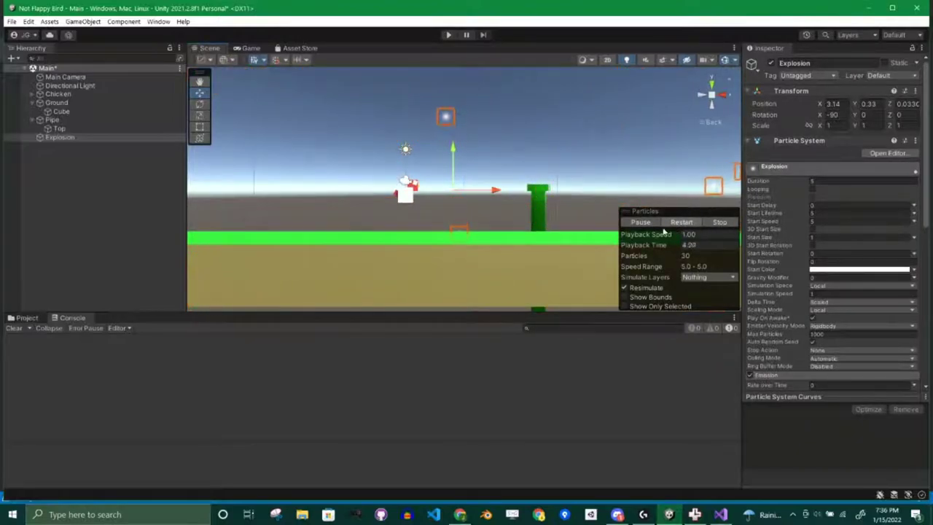
{"action": "left_click", "coordinate": [32, 207]}
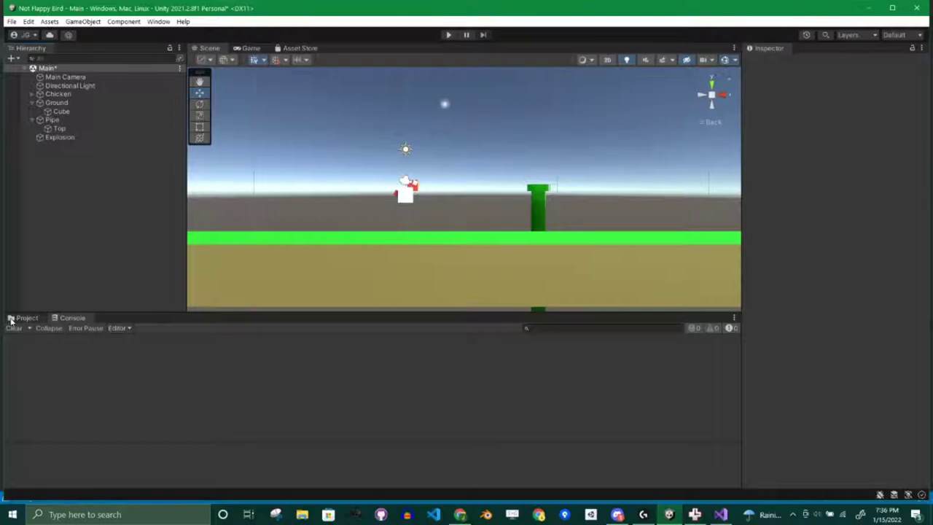
{"action": "left_click", "coordinate": [62, 138]}
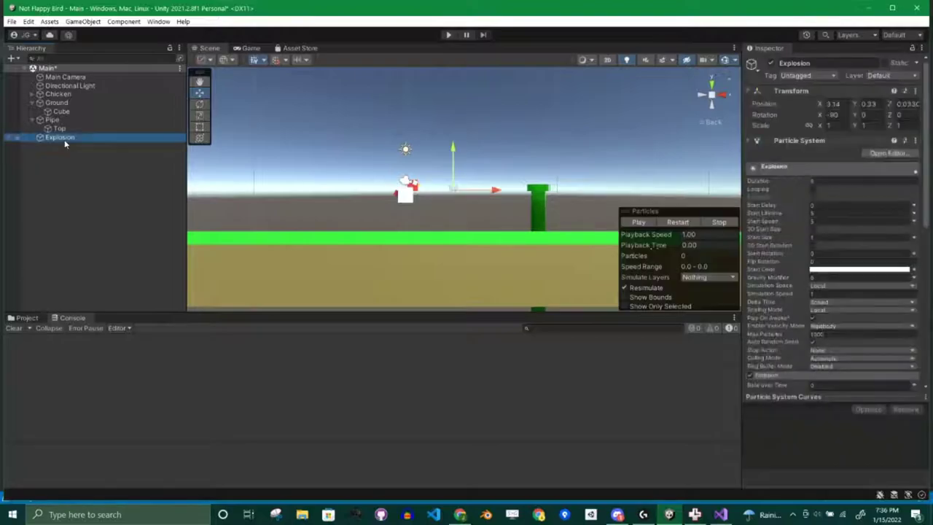
Drag Explosion into the Assets folder to create the Explosion.prefab asset
{"action": "left_click", "coordinate": [22, 317]}
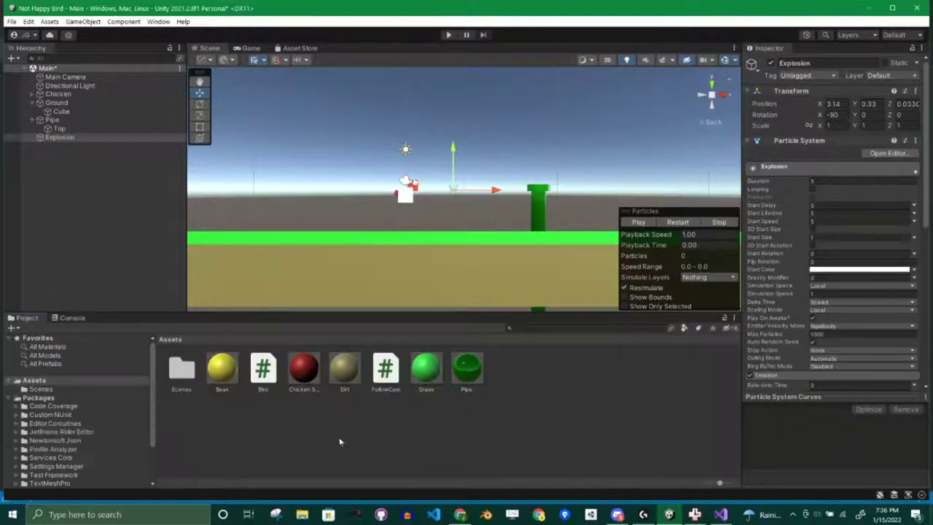
{"action": "left_click", "coordinate": [470, 443]}
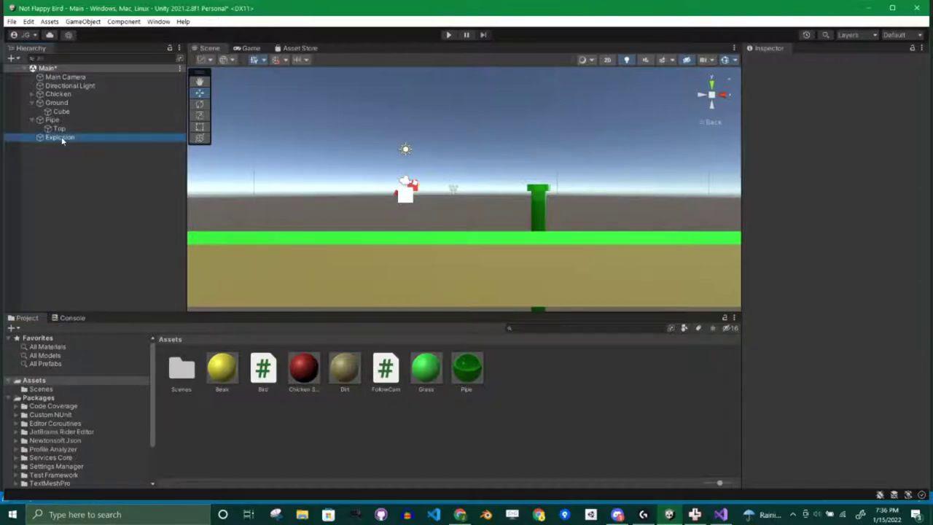
{"action": "left_click", "coordinate": [99, 211]}
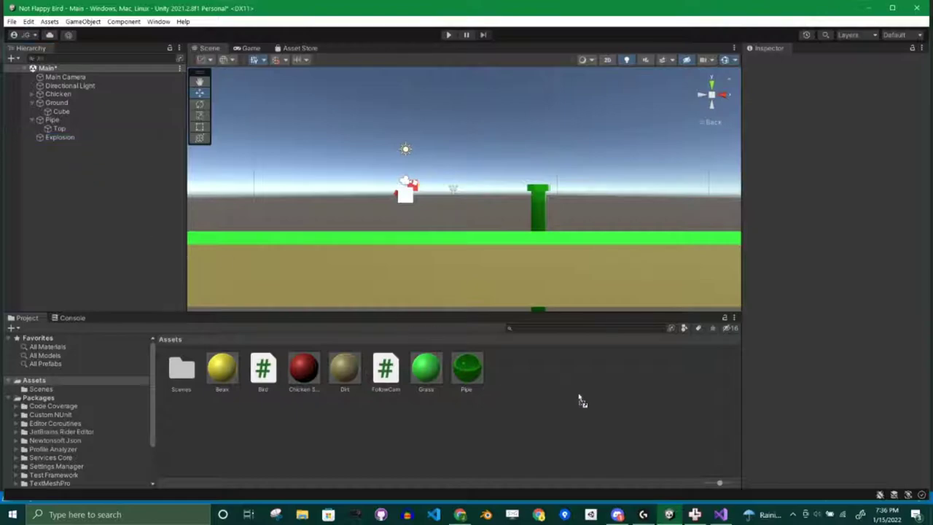
{"action": "left_click_drag", "start_coordinate": [615, 415], "coordinate": [614, 412]}
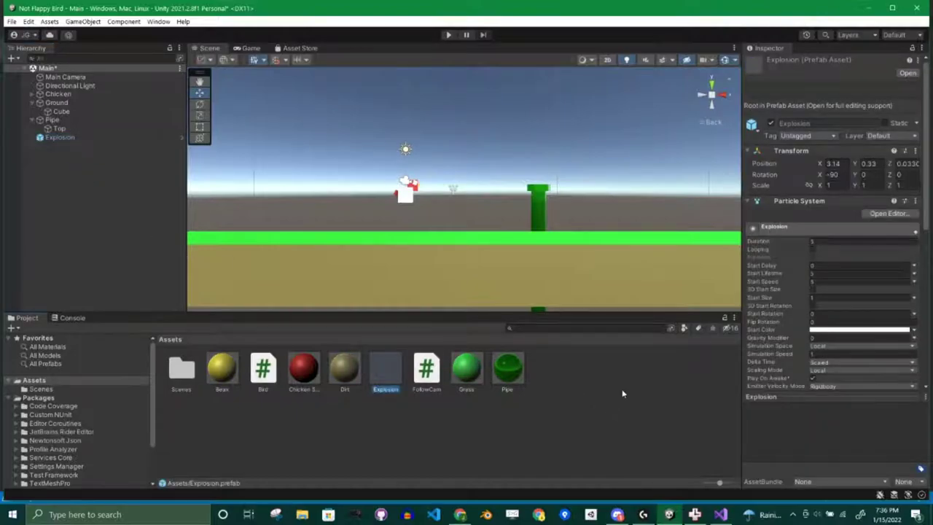
{"action": "left_click", "coordinate": [585, 388]}
{"action": "left_click", "coordinate": [395, 374]}
Delete the original Explosion object from the scene
{"action": "left_click", "coordinate": [63, 151]}
{"action": "left_click", "coordinate": [61, 139]}
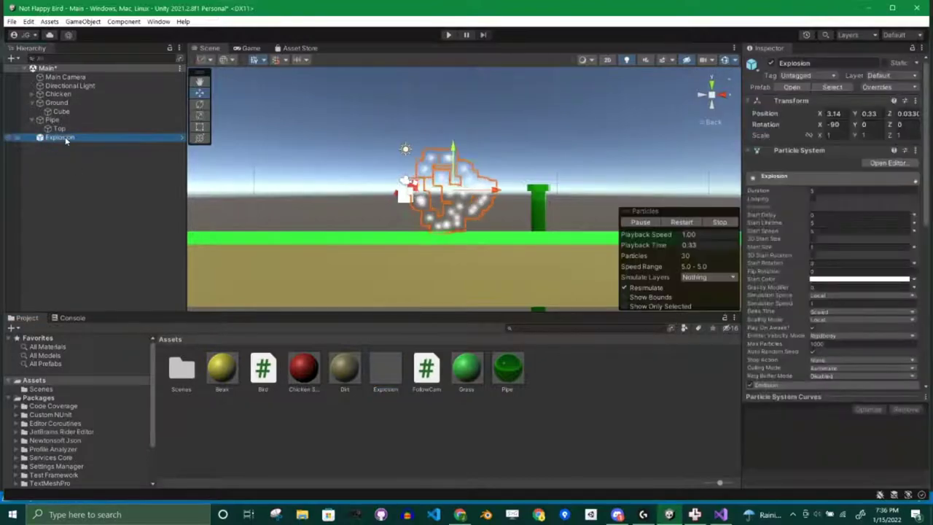
{"action": "key", "text": "Delete"}
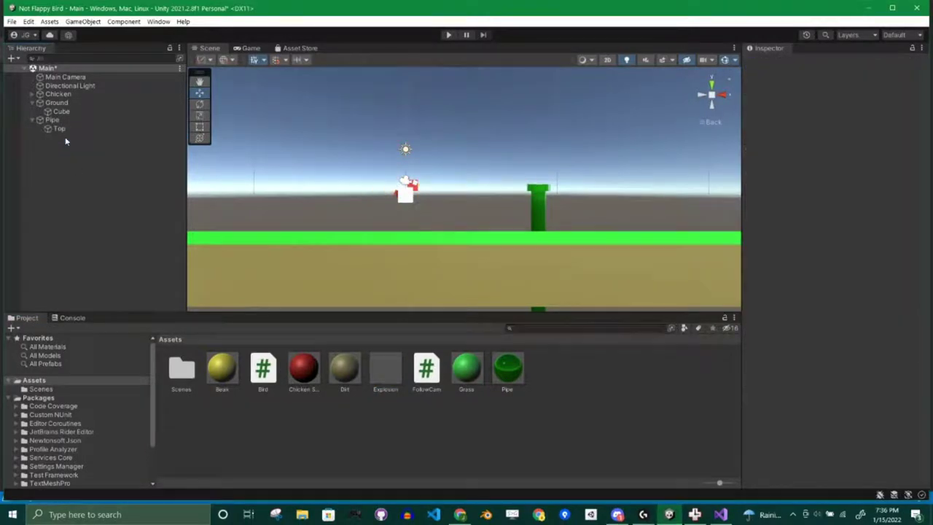
{"action": "left_click", "coordinate": [377, 371]}
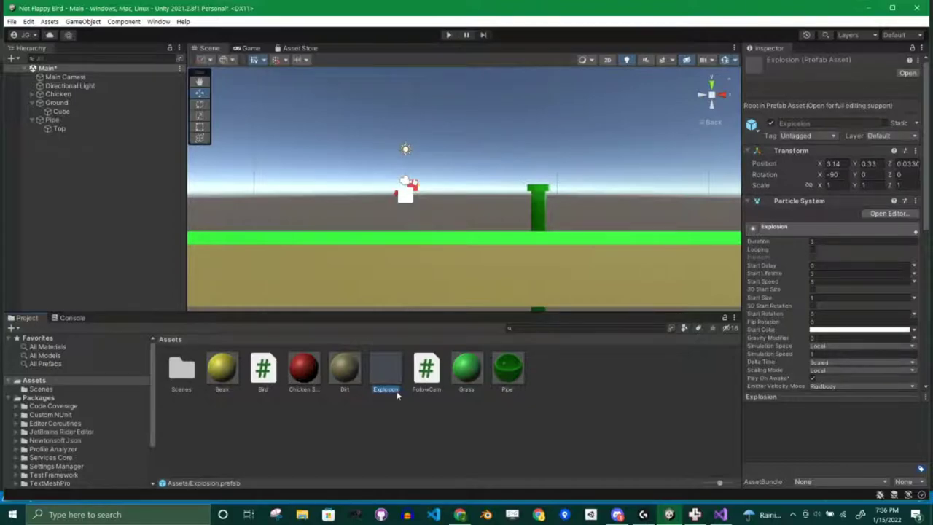
Place the Explosion prefab in the scene, duplicate it as Explosion (1), and test-run the game
{"action": "left_click_drag", "start_coordinate": [91, 233], "coordinate": [92, 234]}
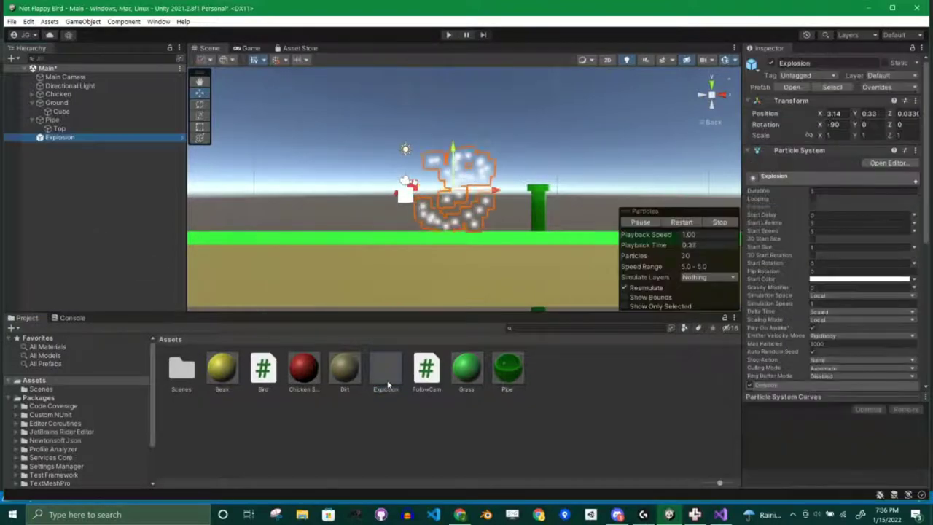
{"action": "key", "text": "ctrl+d"}
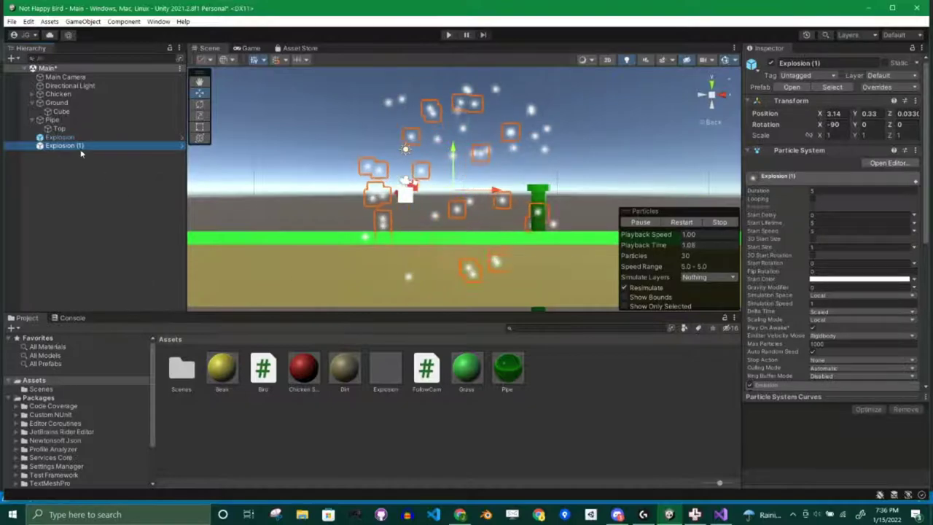
{"action": "left_click_drag", "start_coordinate": [58, 137], "coordinate": [70, 152]}
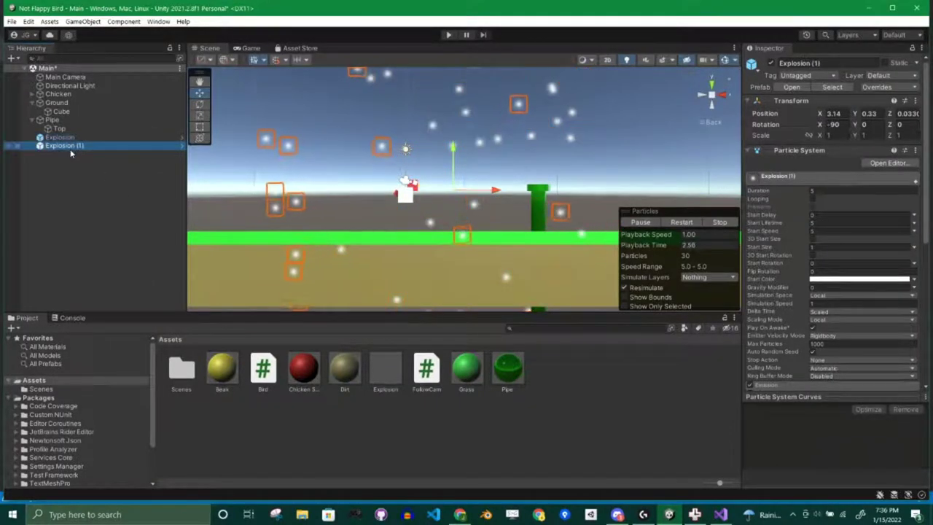
{"action": "left_click", "coordinate": [69, 149]}
{"action": "left_click", "coordinate": [468, 197]}
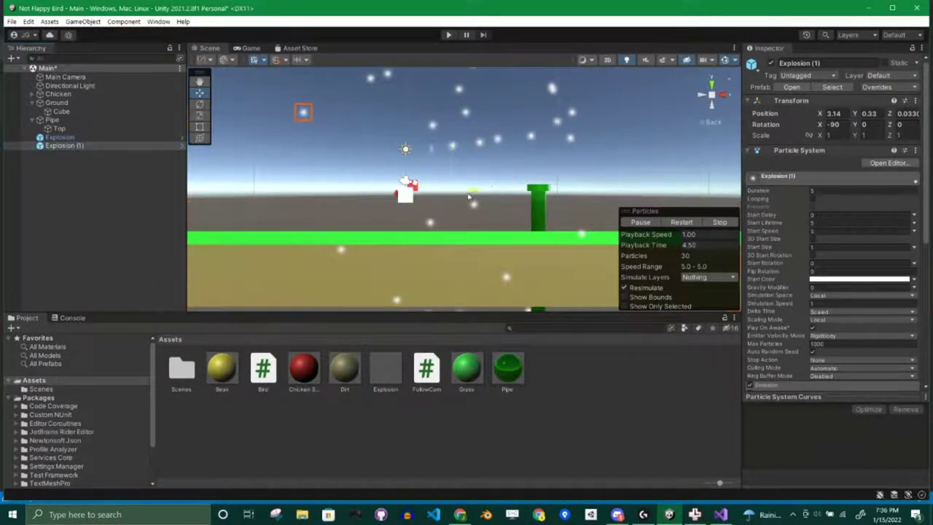
{"action": "left_click", "coordinate": [448, 35]}
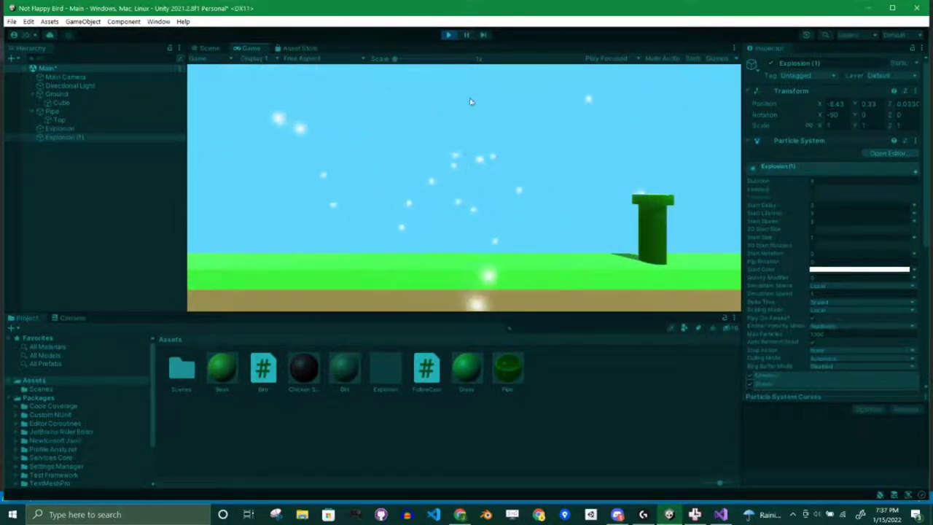
{"action": "left_click", "coordinate": [448, 35]}
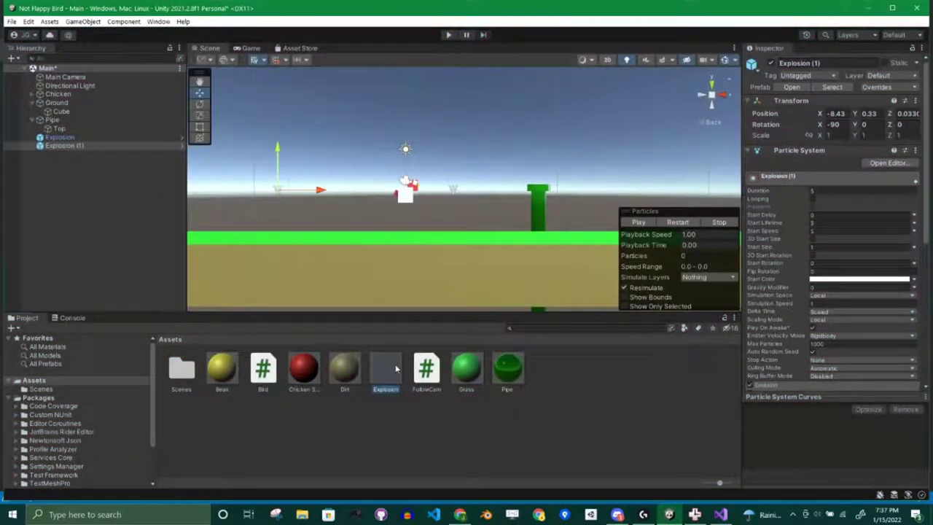
Set the Explosion prefab's particle Start Color to light orange E0C191
{"action": "left_click", "coordinate": [395, 364]}
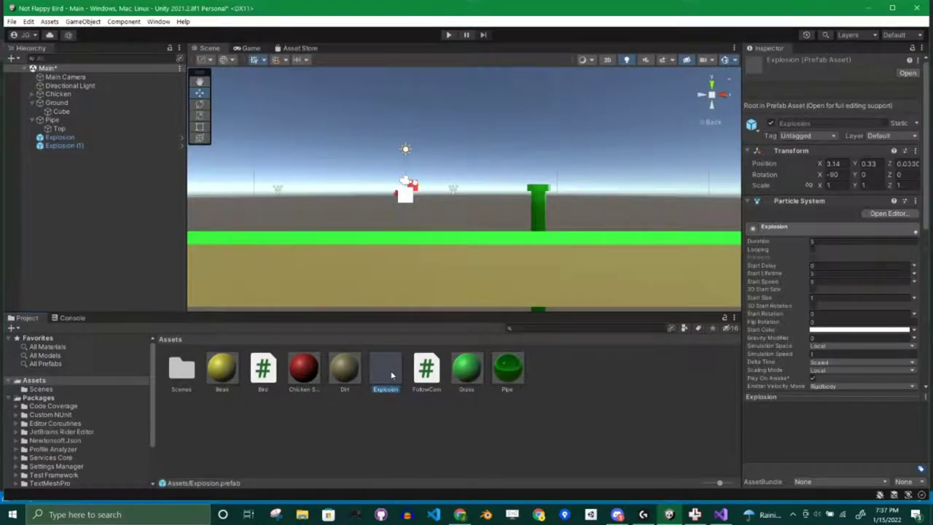
{"action": "scroll", "coordinate": [867, 306], "scroll_direction": "down", "scroll_amount": 1}
{"action": "left_click", "coordinate": [847, 301]}
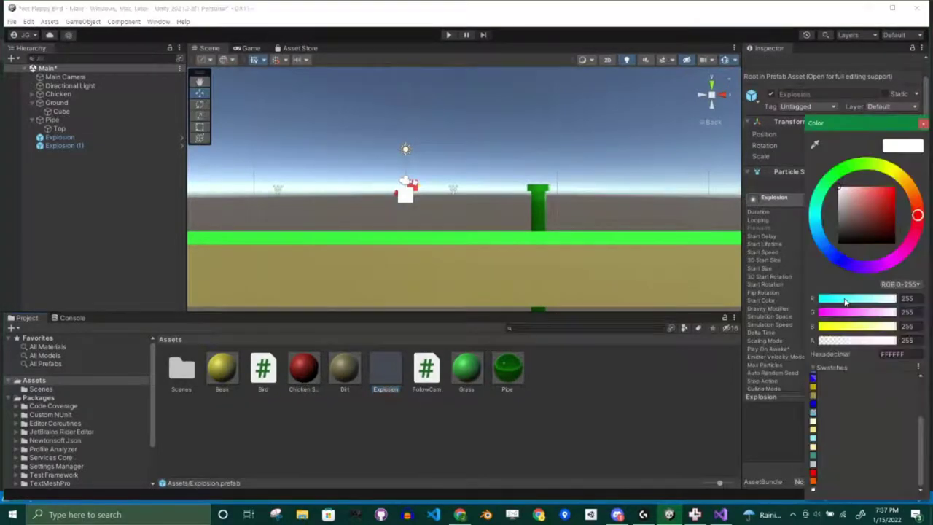
{"action": "left_click_drag", "start_coordinate": [865, 195], "coordinate": [908, 186]}
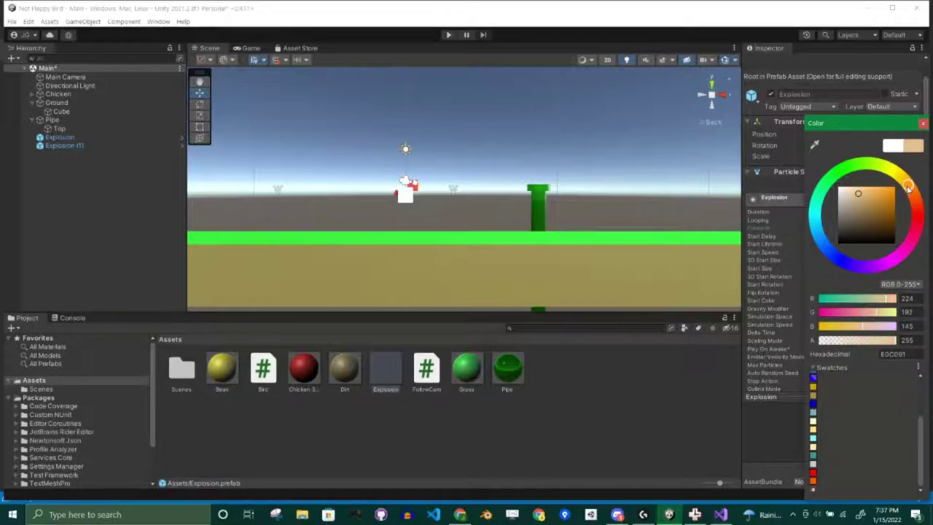
{"action": "left_click", "coordinate": [571, 447]}
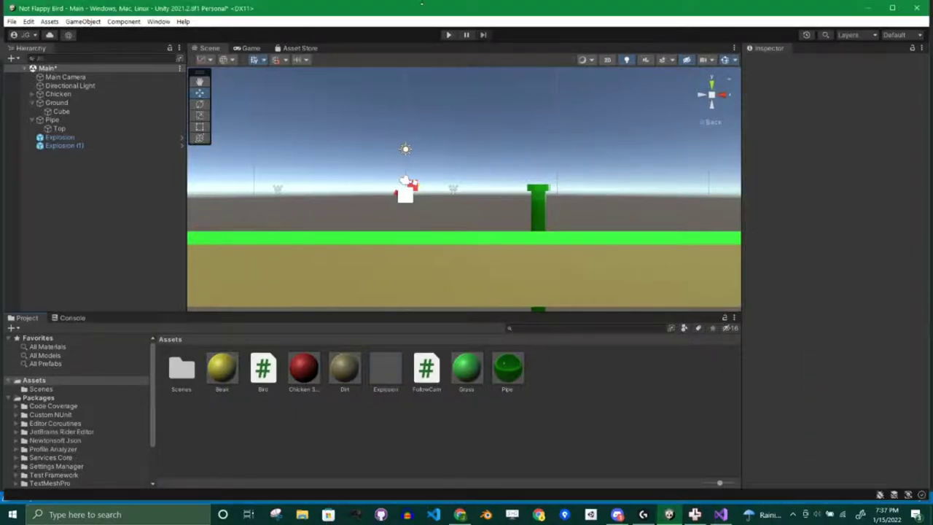
Select both Explosion and Explosion (1) in the scene and delete them
{"action": "left_click", "coordinate": [77, 145]}
{"action": "left_click", "coordinate": [76, 137]}
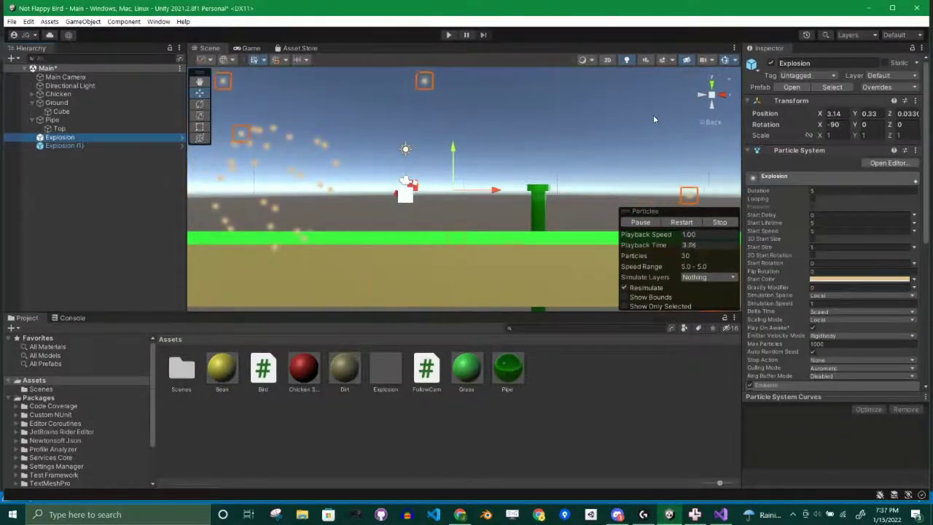
{"action": "left_click", "coordinate": [82, 193]}
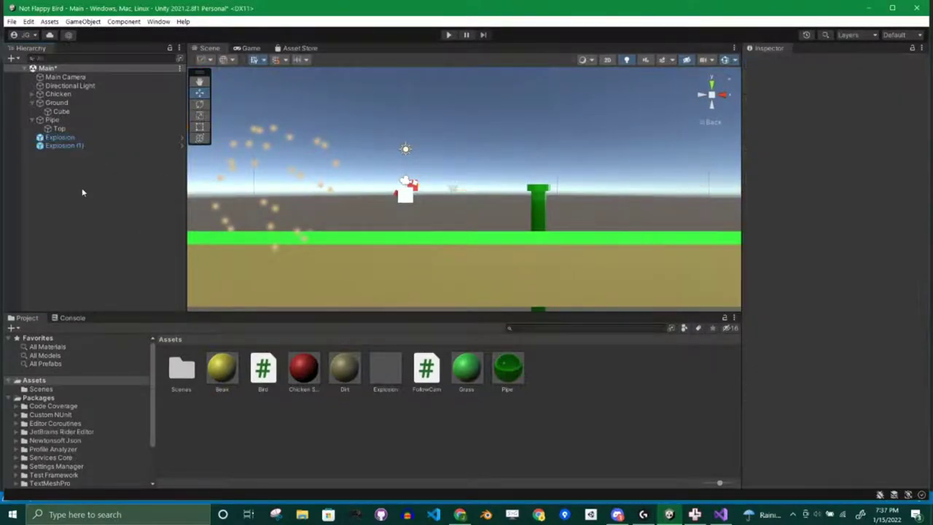
{"action": "left_click", "coordinate": [69, 145]}
{"action": "left_click", "coordinate": [67, 138]}
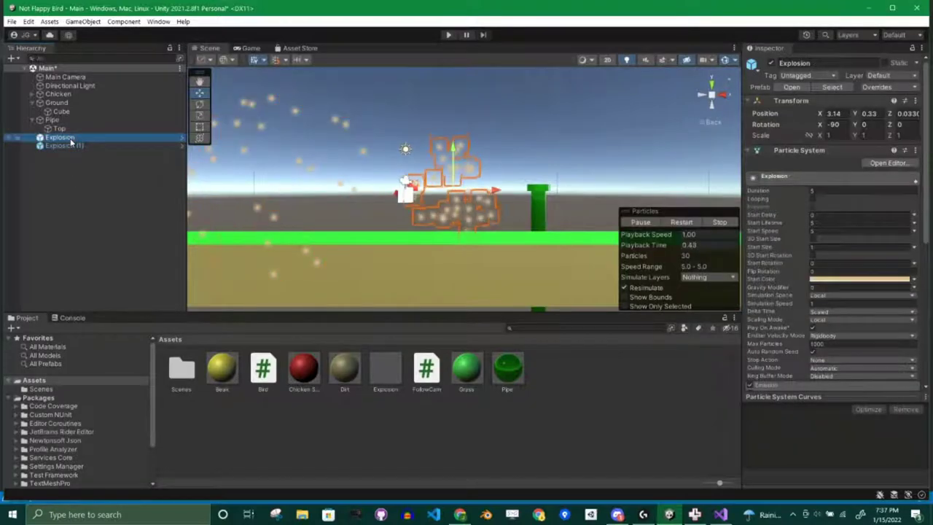
{"action": "left_click", "coordinate": [68, 145], "text": "shift"}
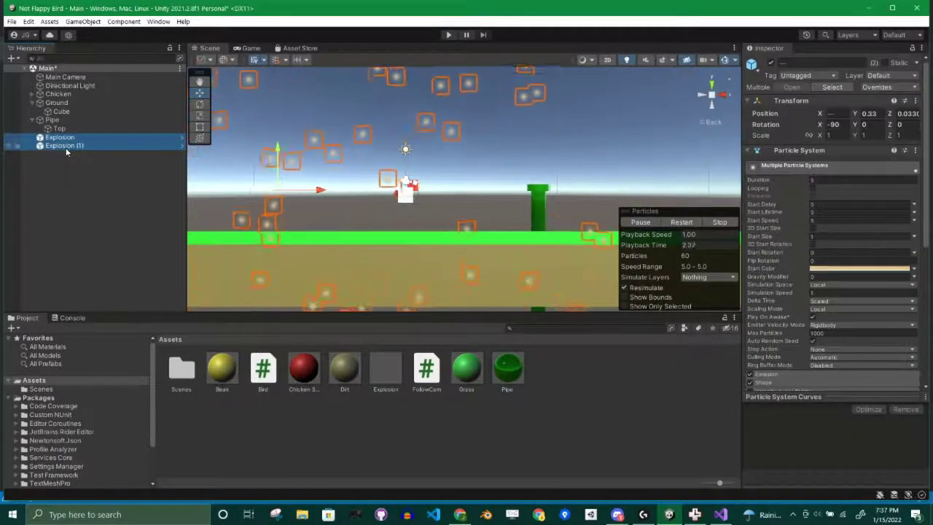
{"action": "key", "text": "Delete"}
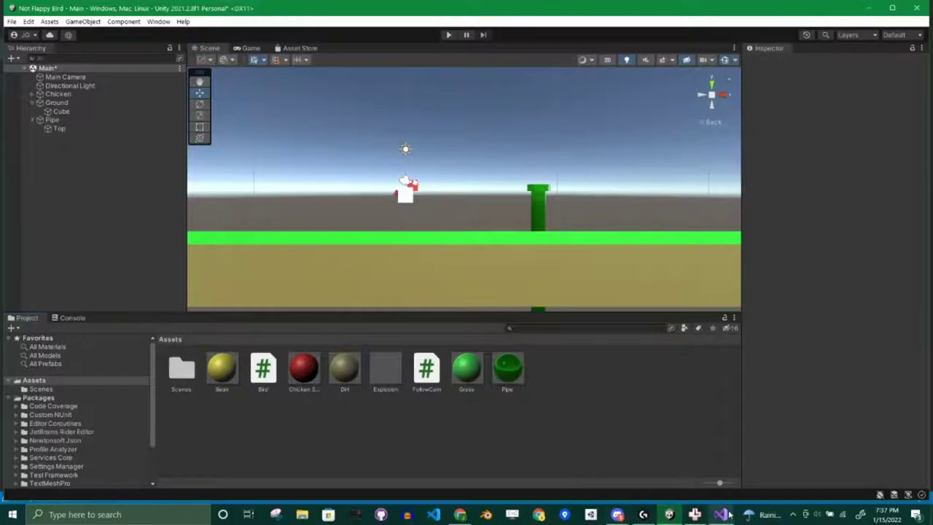
Add a '[SerializeField] GameObject explosion;' field to Bird.cs below jumpVelocity
{"action": "key", "text": "alt+Tab"}
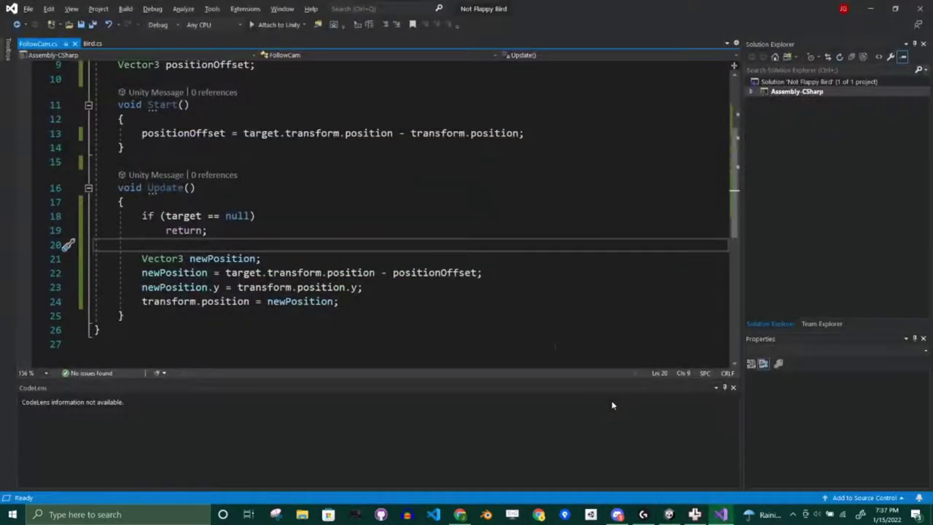
{"action": "scroll", "coordinate": [270, 230], "scroll_direction": "up", "scroll_amount": 3}
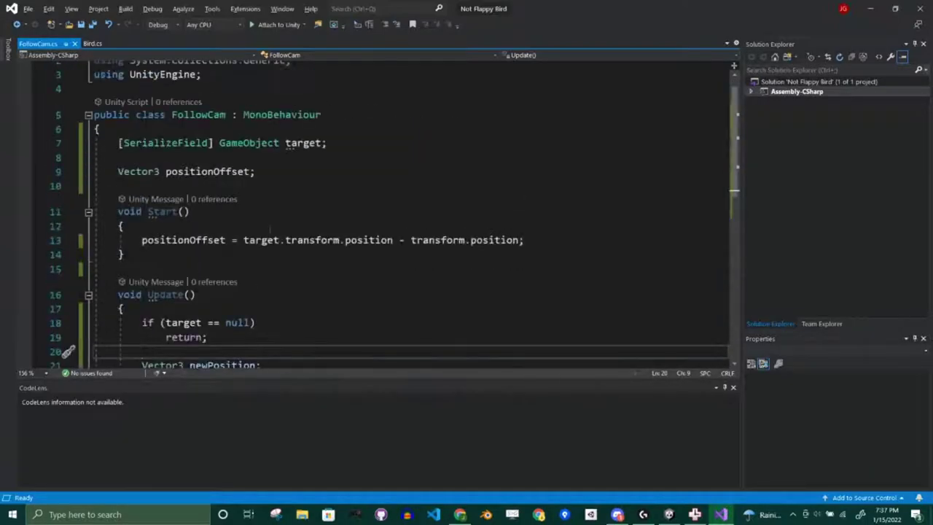
{"action": "left_click", "coordinate": [96, 44]}
{"action": "scroll", "coordinate": [324, 291], "scroll_direction": "up", "scroll_amount": 5}
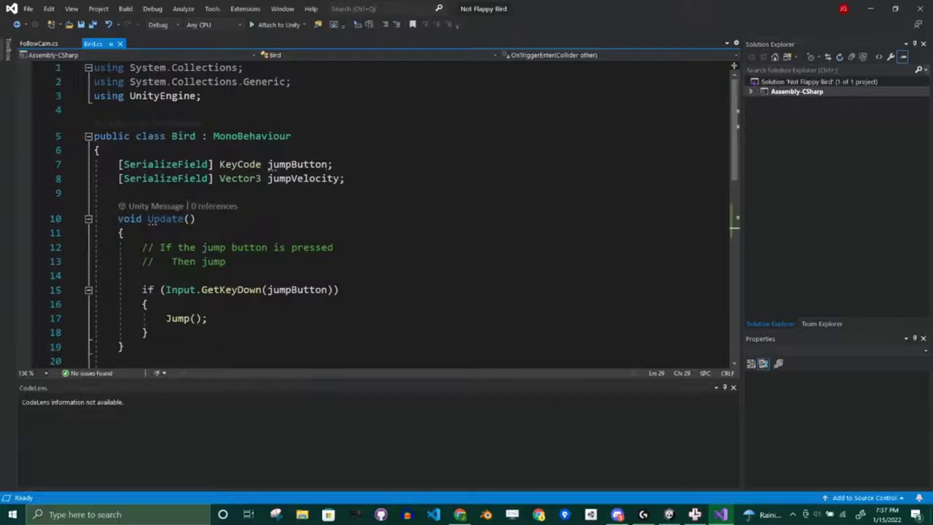
{"action": "left_click", "coordinate": [360, 180]}
{"action": "key", "text": "Return"}
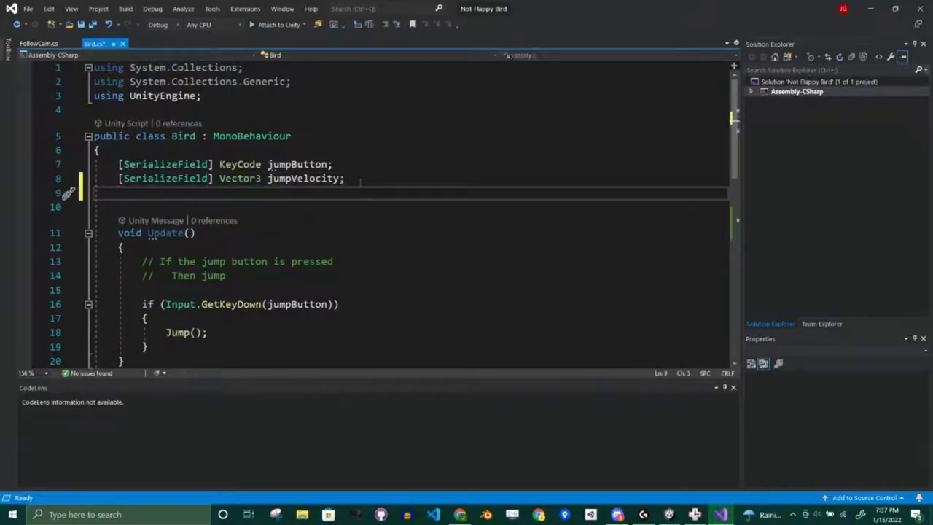
{"action": "type", "text": "[ser"}
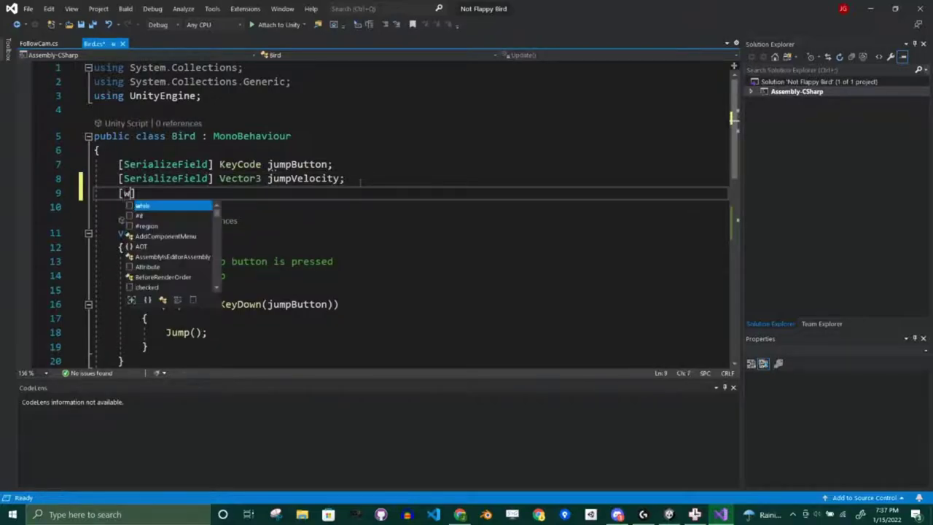
{"action": "key", "text": "Tab"}
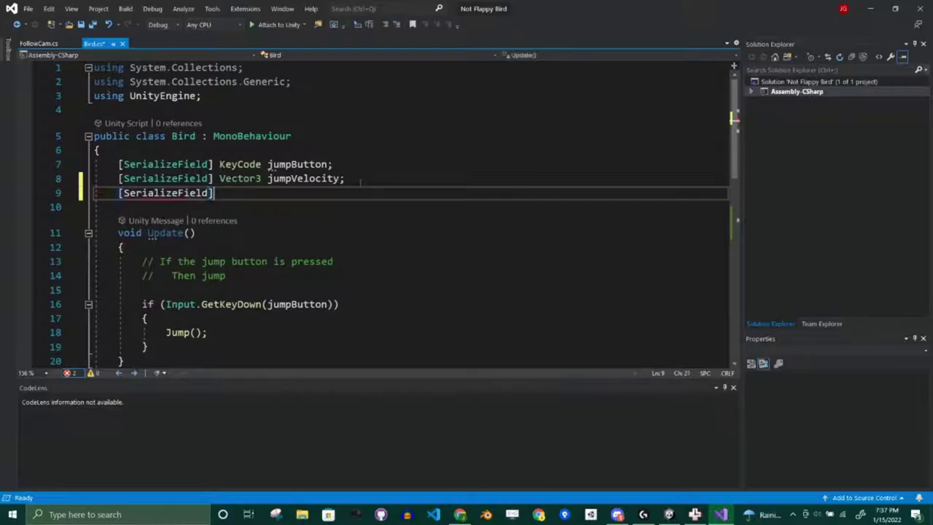
{"action": "type", "text": "GameObject "}
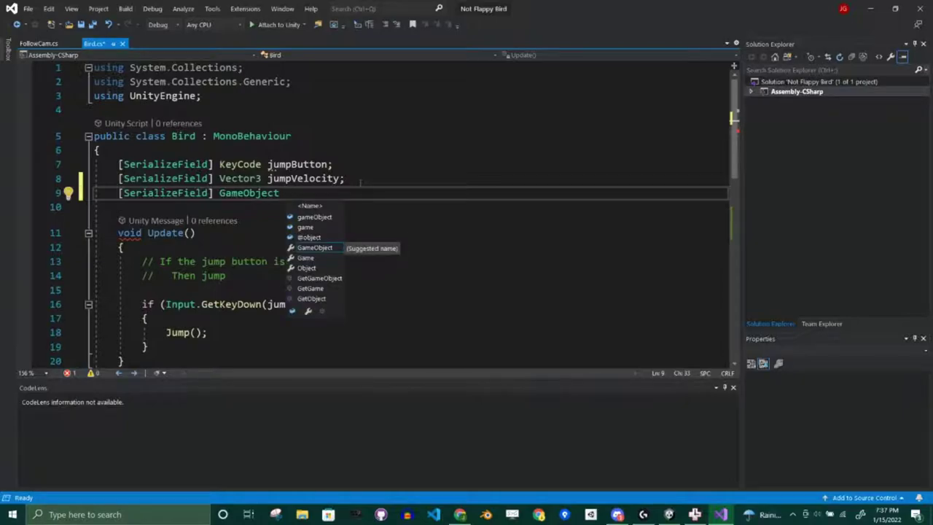
{"action": "type", "text": "explosio"}
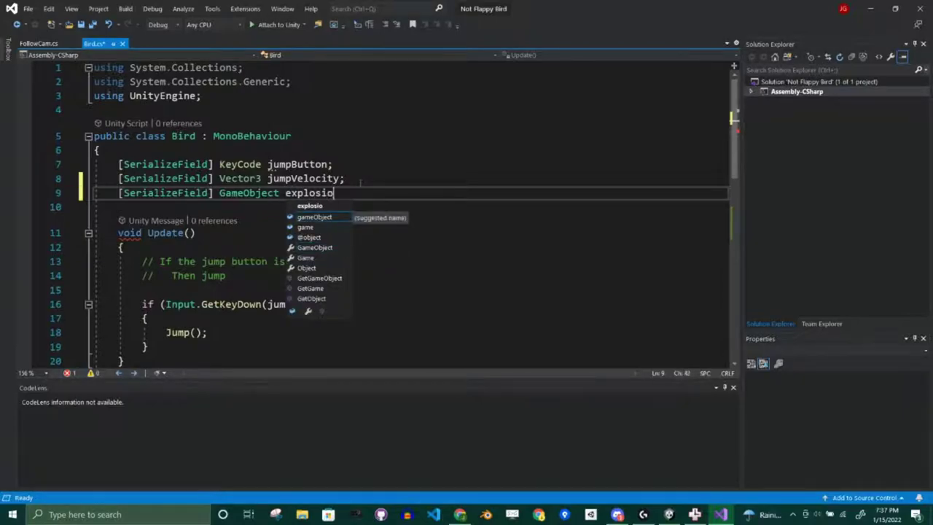
{"action": "type", "text": "n;"}
Add 'GameObject.Instantiate(explosion, transform.position, transform.rotation);' before Destroy in OnTriggerEnter and save
{"action": "scroll", "coordinate": [334, 175], "scroll_direction": "down", "scroll_amount": 6}
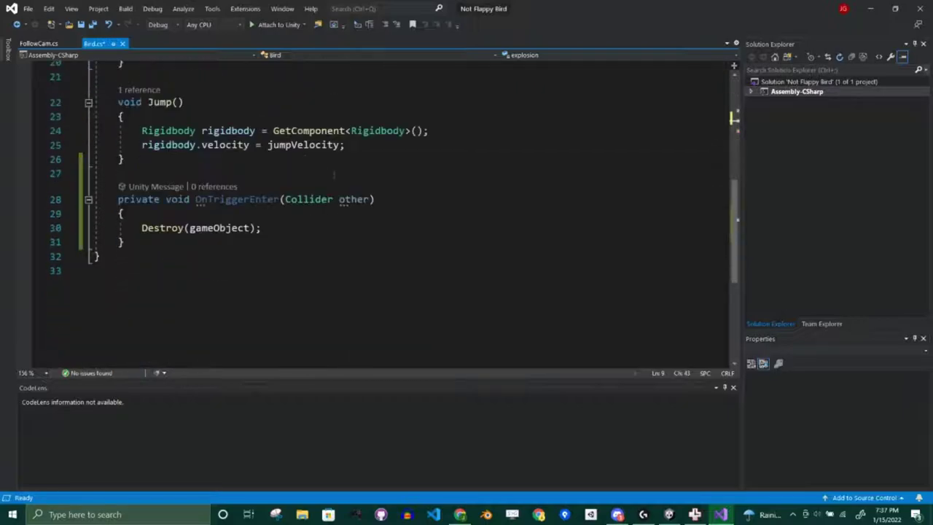
{"action": "mouse_move", "coordinate": [241, 200]}
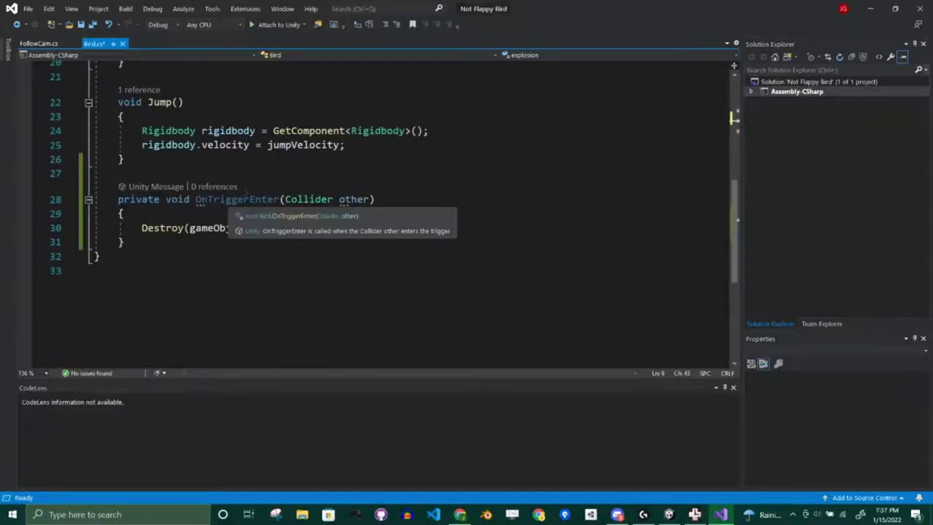
{"action": "mouse_move", "coordinate": [212, 228]}
{"action": "left_click", "coordinate": [167, 214]}
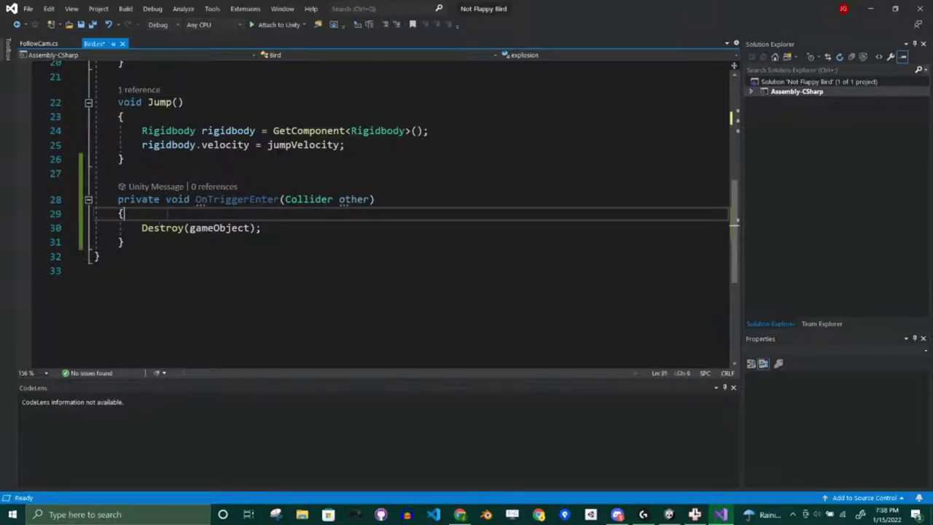
{"action": "key", "text": "Return"}
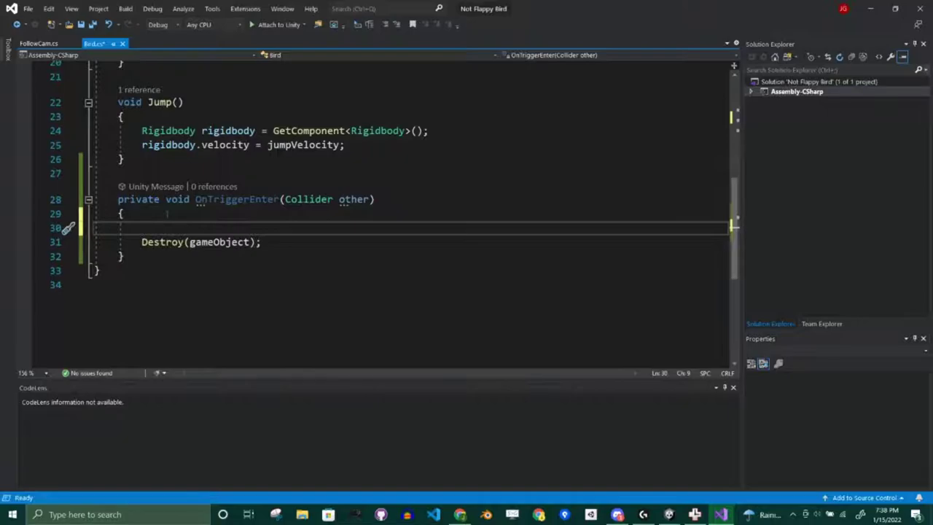
{"action": "type", "text": "GameObject"}
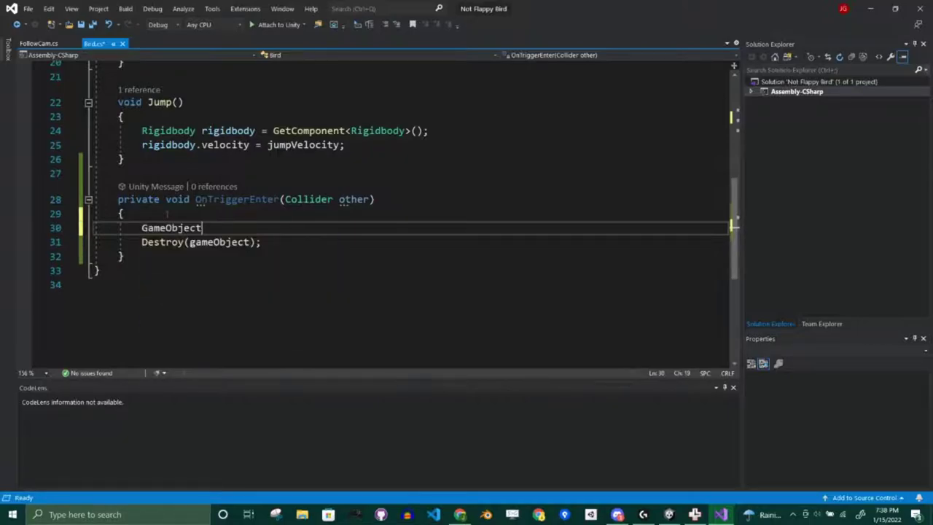
{"action": "type", "text": ".Instantiate"}
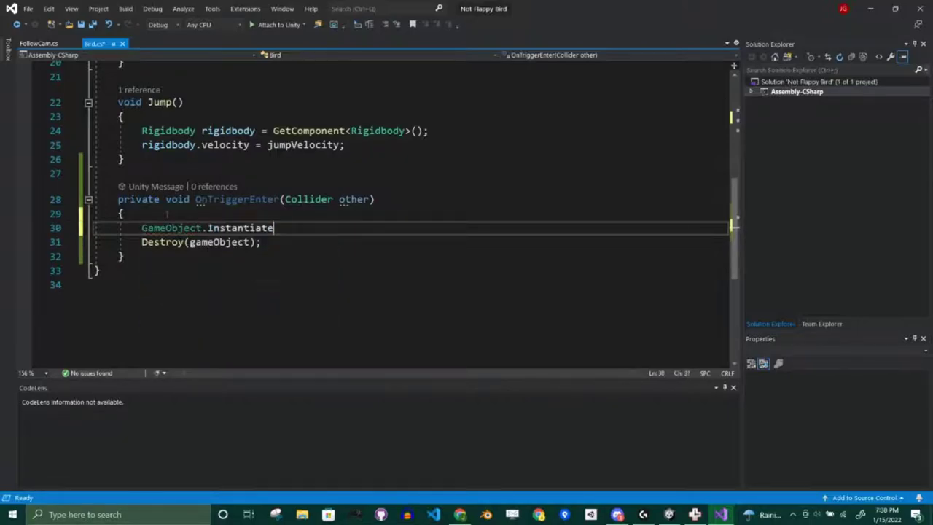
{"action": "type", "text": "("}
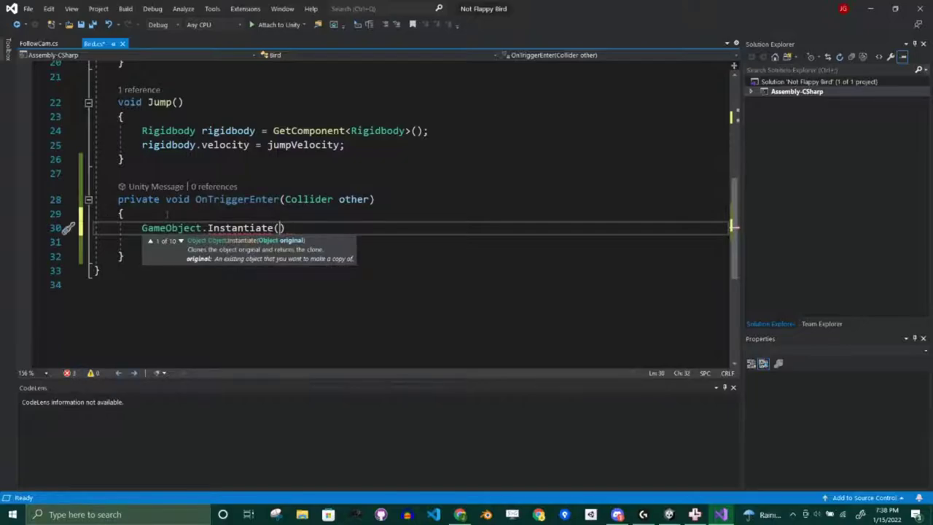
{"action": "type", "text": "expl"}
{"action": "key", "text": "Tab"}
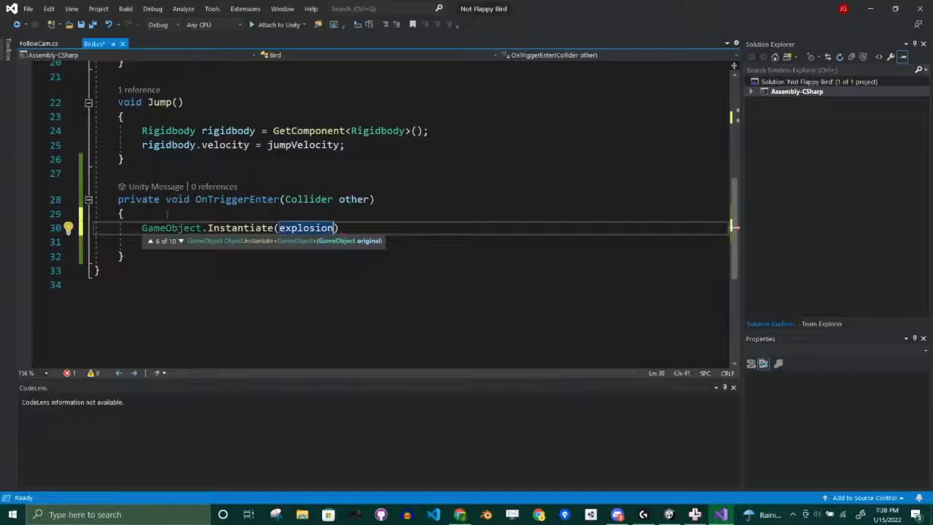
{"action": "key", "text": "Up"}
{"action": "key", "text": "Up"}
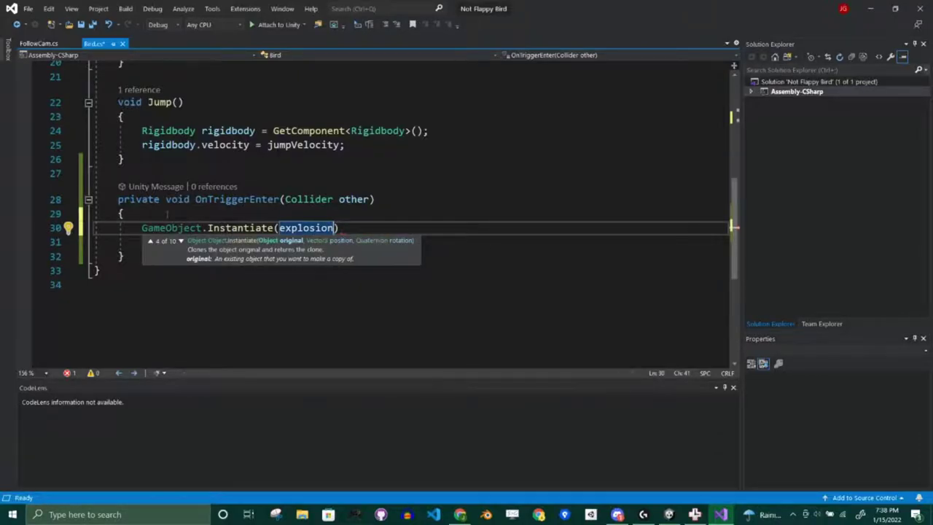
{"action": "type", "text": ", "}
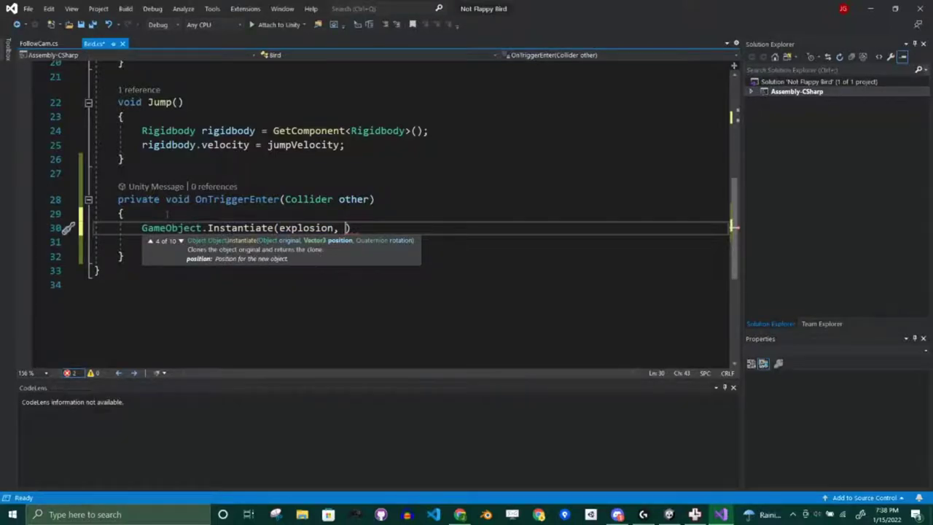
{"action": "type", "text": "tra"}
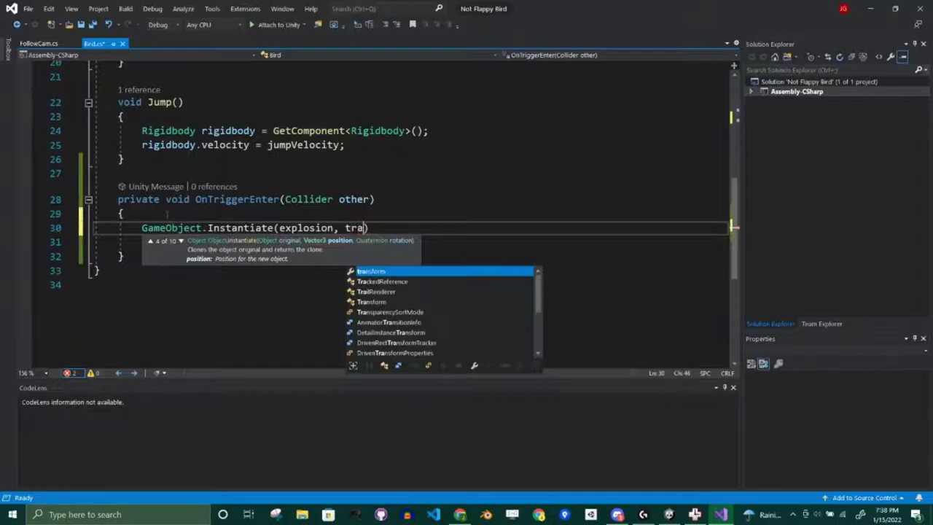
{"action": "type", "text": "nsform.position,"}
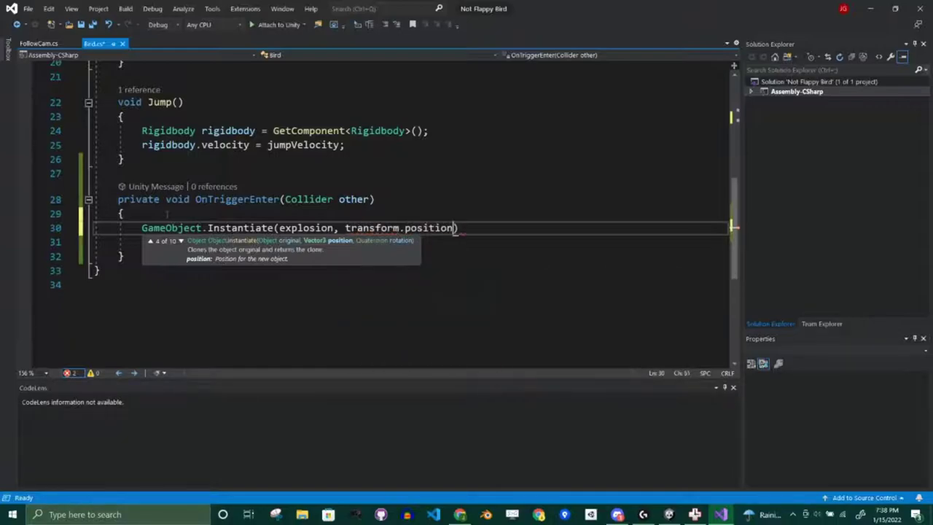
{"action": "type", "text": " transform."}
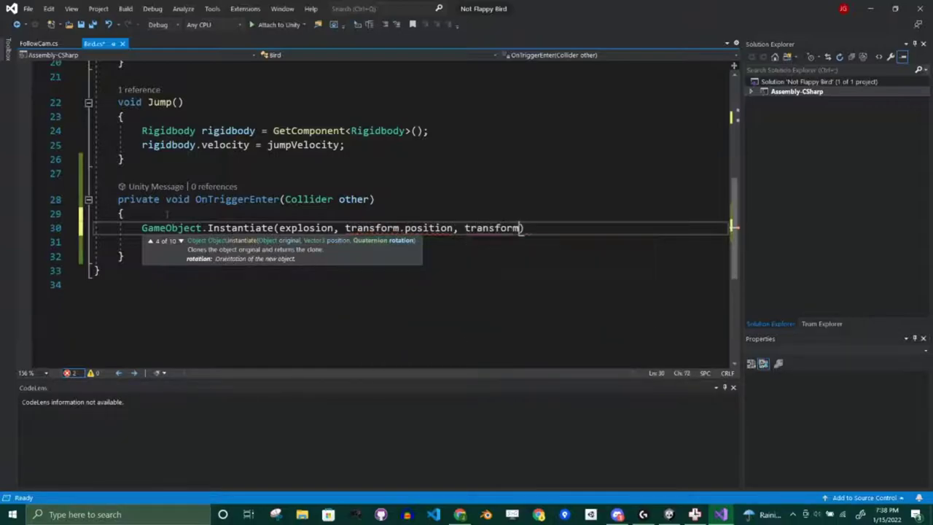
{"action": "type", "text": "rotation);"}
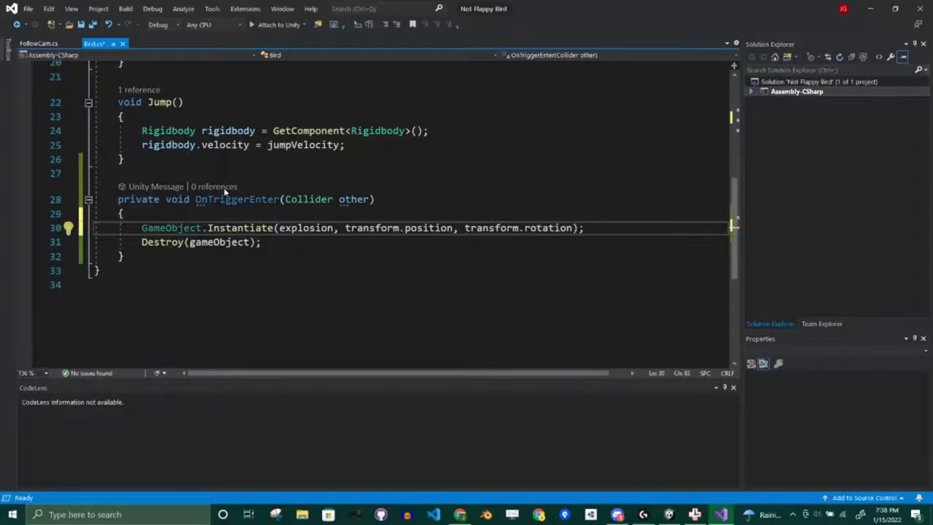
{"action": "key", "text": "ctrl+s"}
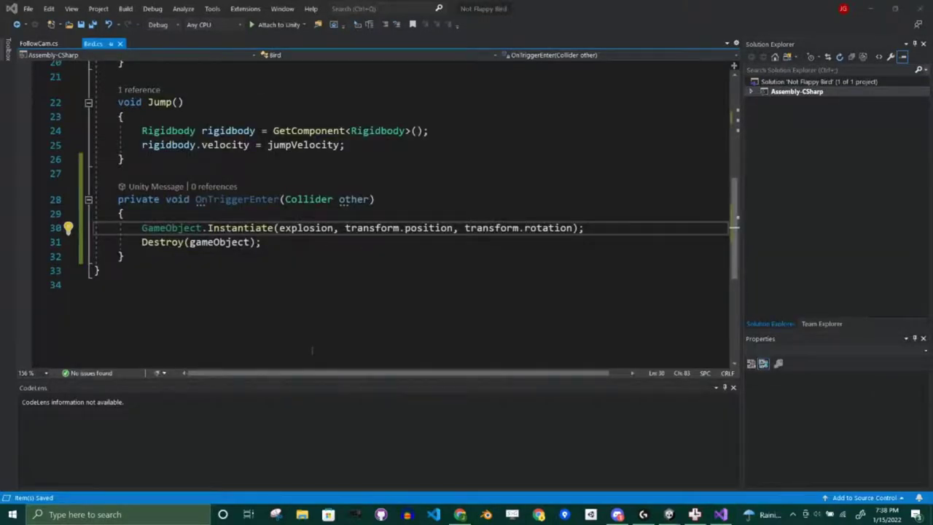
{"action": "key", "text": "alt+Tab"}
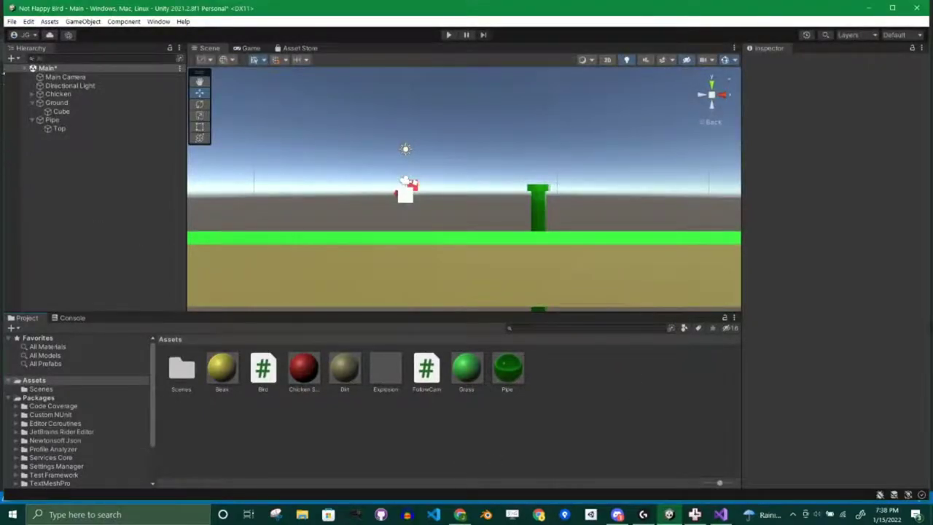
Assign the Explosion prefab to the Chicken's Explosion field, test the pipe collision, and save the scene
{"action": "left_click", "coordinate": [59, 94]}
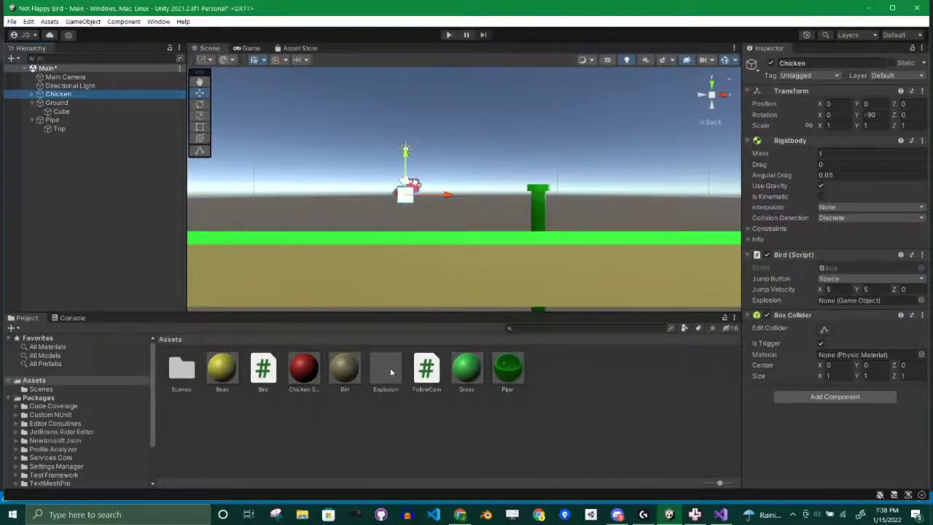
{"action": "left_click_drag", "start_coordinate": [390, 368], "coordinate": [878, 308]}
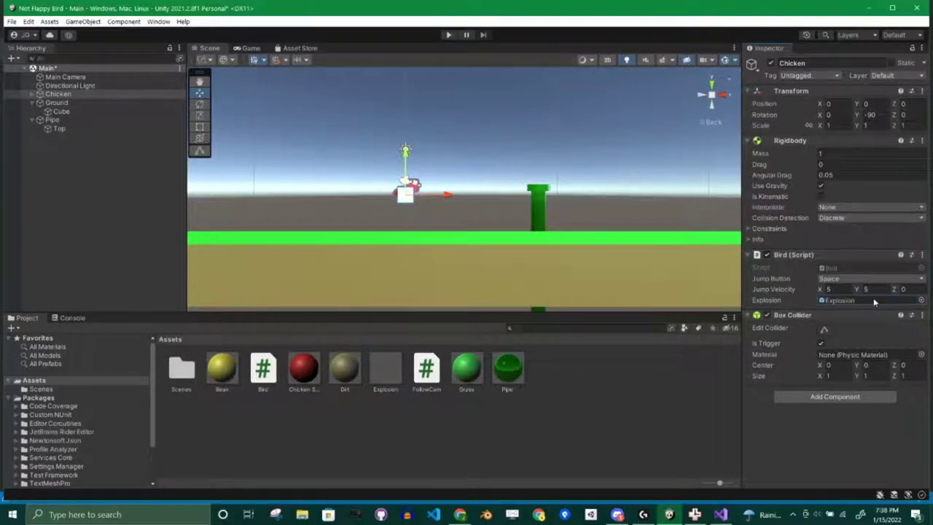
{"action": "left_click", "coordinate": [448, 35]}
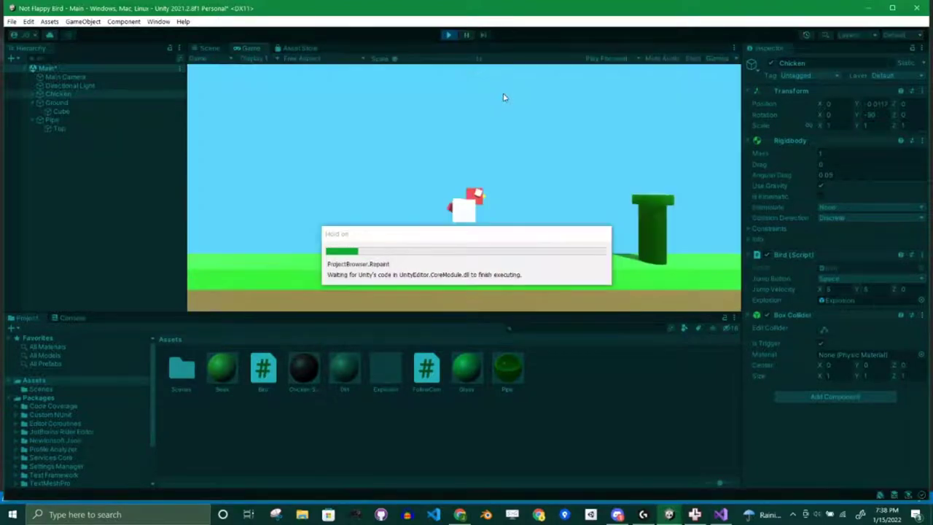
{"action": "key", "text": "space"}
{"action": "key", "text": "space"}
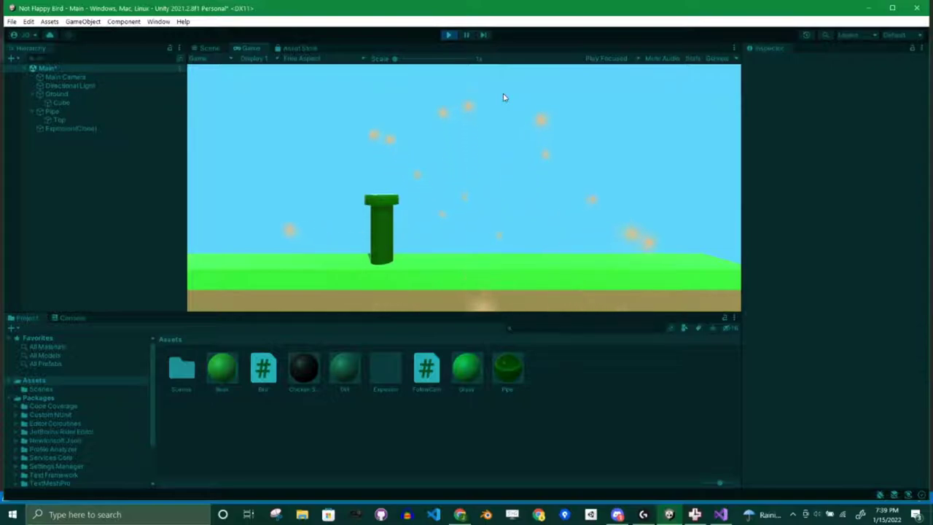
{"action": "left_click", "coordinate": [448, 35]}
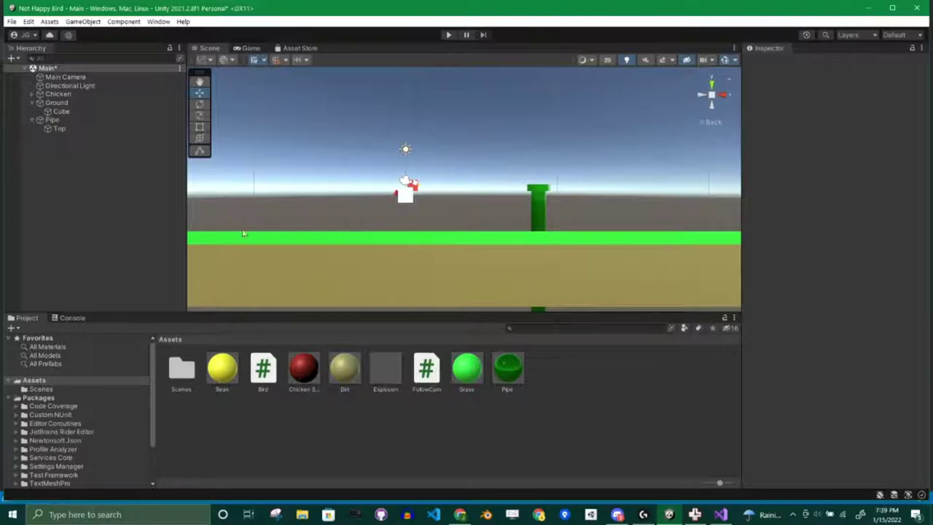
{"action": "key", "text": "ctrl+s"}
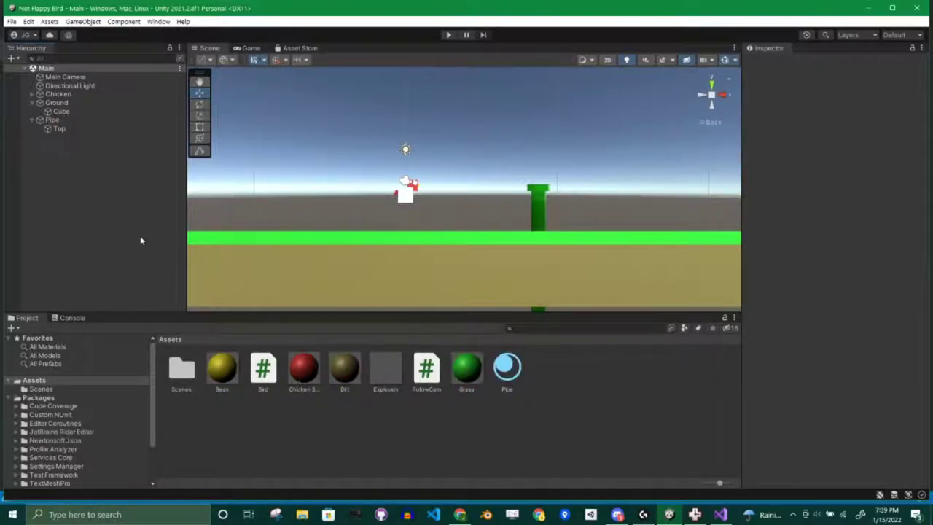
{"action": "left_click", "coordinate": [447, 35]}
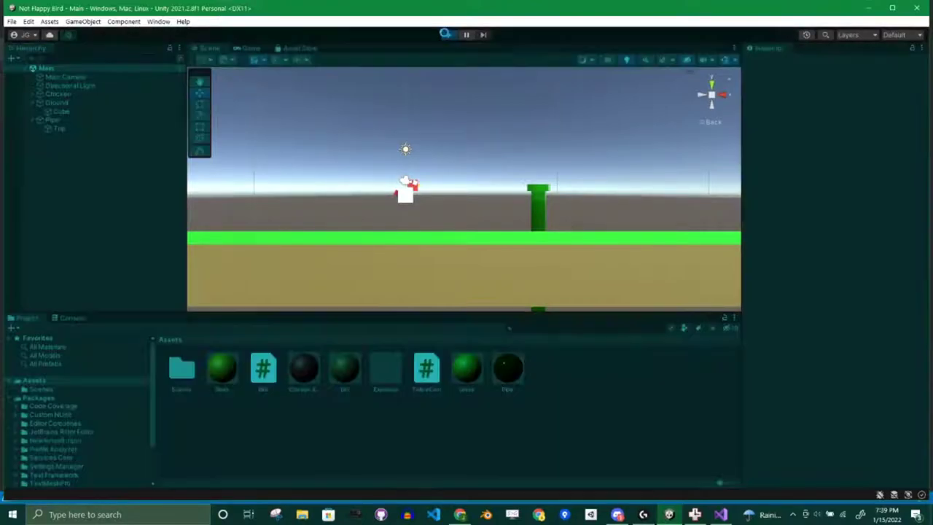
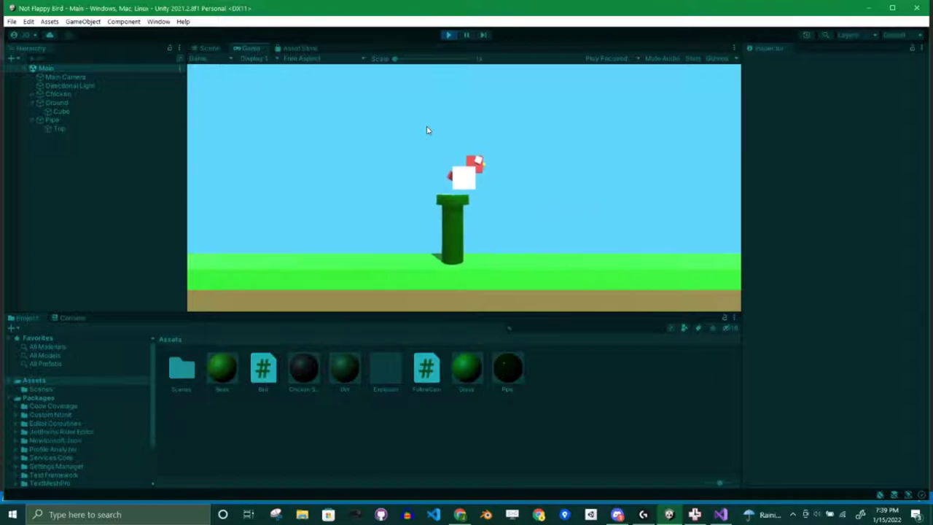
Stop the play test and duplicate Pipe, moving the copy further right and slightly up
{"action": "left_click", "coordinate": [447, 35]}
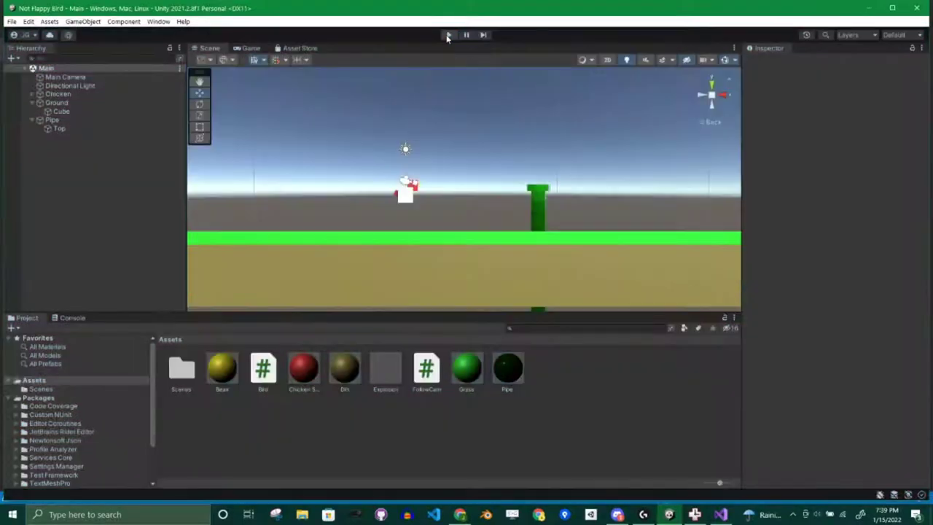
{"action": "left_click", "coordinate": [31, 119]}
{"action": "left_click", "coordinate": [52, 121]}
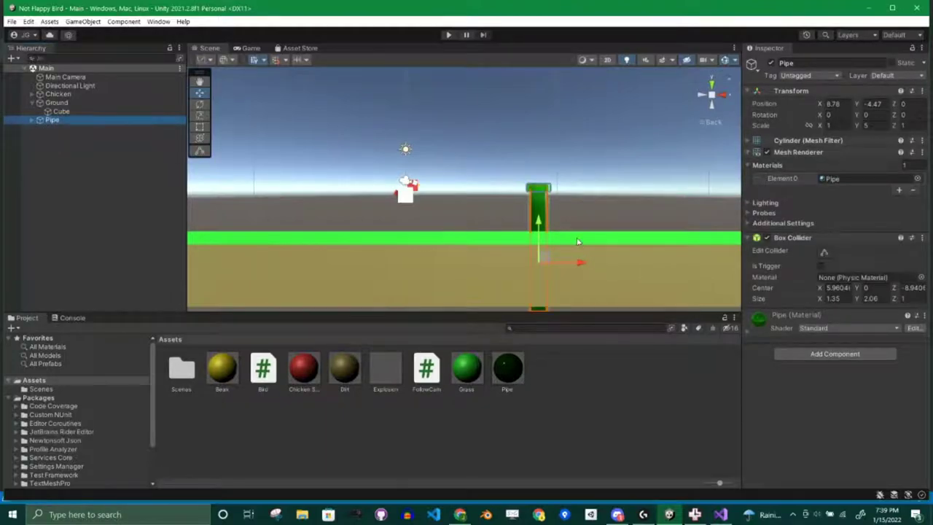
{"action": "key", "text": "ctrl+d"}
{"action": "left_click_drag", "start_coordinate": [574, 267], "coordinate": [696, 263]}
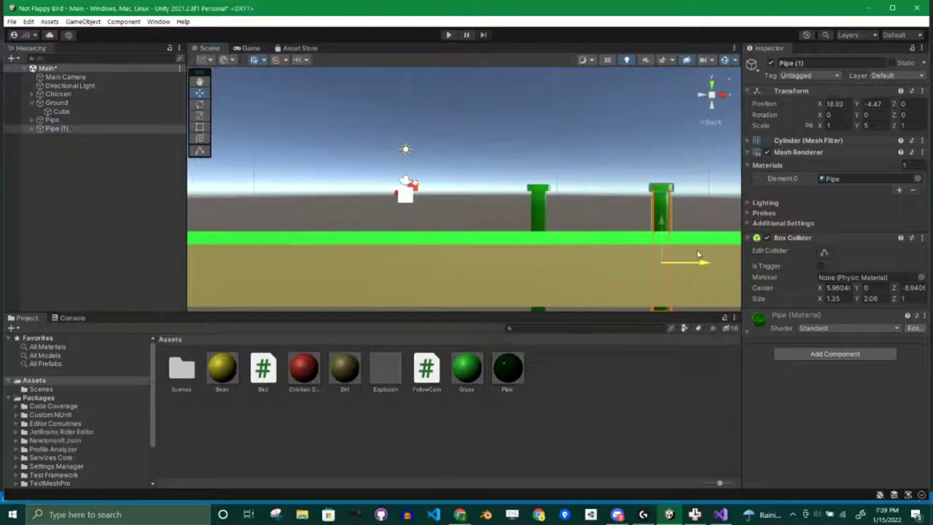
{"action": "mouse_move", "coordinate": [659, 228]}
{"action": "left_mouse_down"}
{"action": "mouse_move", "coordinate": [658, 188]}
{"action": "mouse_move", "coordinate": [666, 229]}
{"action": "left_mouse_up"}
Duplicate again into Pipe (2), raise it, and flip it to X rotation 180 overhead
{"action": "scroll", "coordinate": [673, 214], "scroll_direction": "down", "scroll_amount": 3}
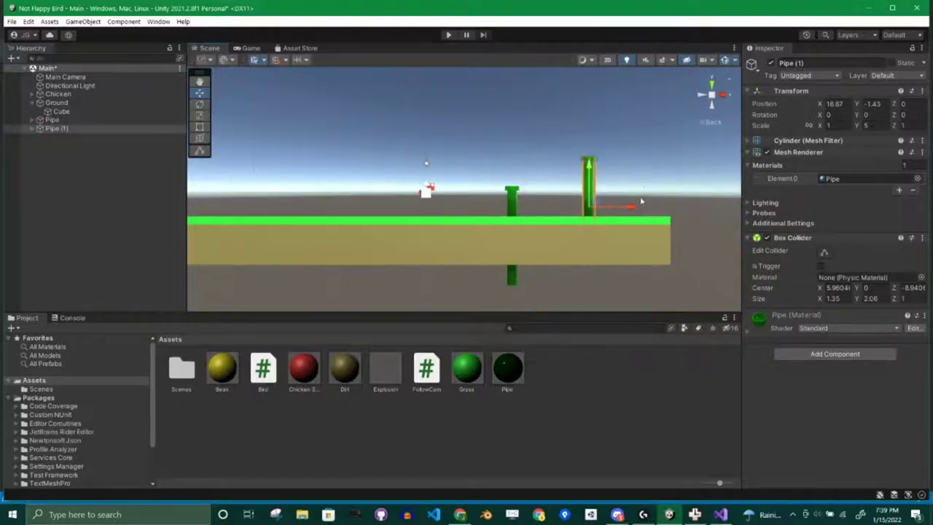
{"action": "middle_click_drag", "start_coordinate": [640, 178], "coordinate": [545, 239]}
{"action": "key", "text": "ctrl+d"}
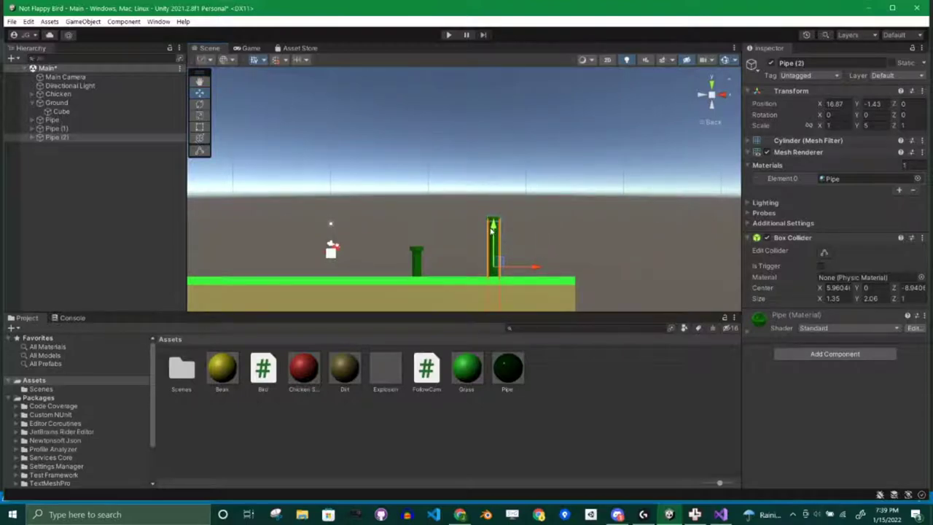
{"action": "left_click_drag", "start_coordinate": [493, 233], "coordinate": [493, 144]}
{"action": "left_click_drag", "start_coordinate": [539, 178], "coordinate": [486, 177]}
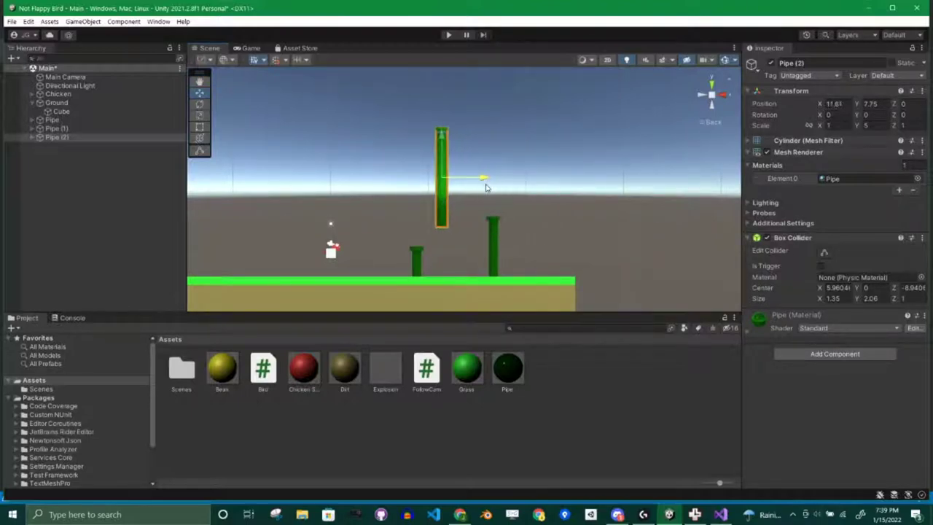
{"action": "left_click", "coordinate": [846, 113]}
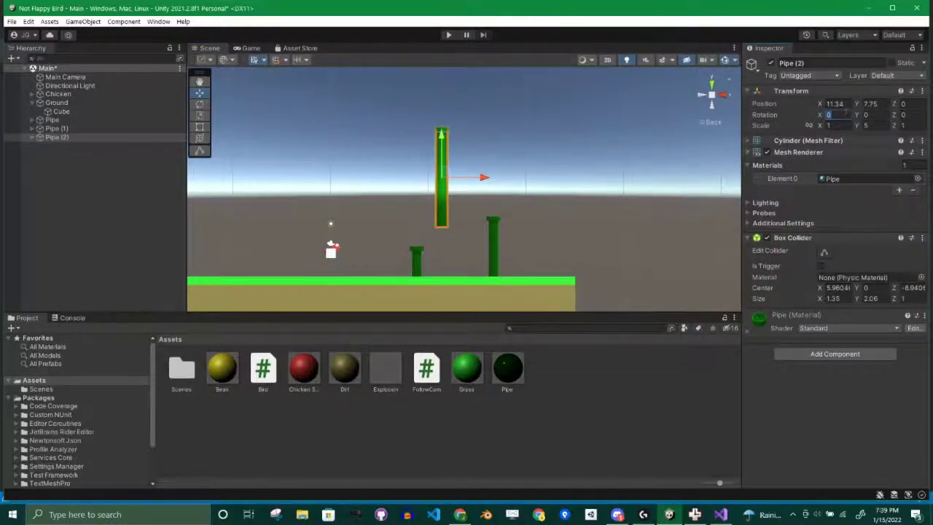
{"action": "type", "text": "180"}
{"action": "left_click_drag", "start_coordinate": [442, 169], "coordinate": [502, 119]}
Play-test in the Game view, flapping with Space until the chicken crashes, then stop and select Ground
{"action": "left_click", "coordinate": [248, 47]}
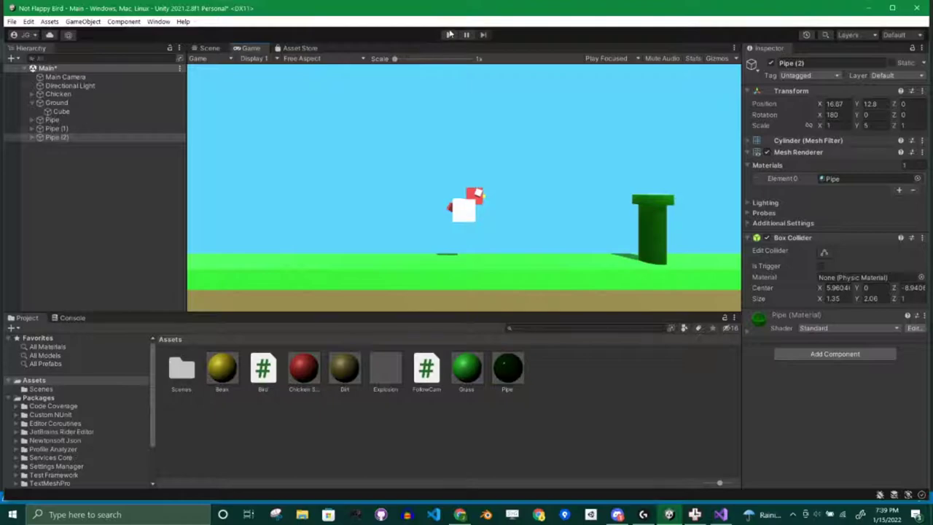
{"action": "left_click", "coordinate": [450, 35]}
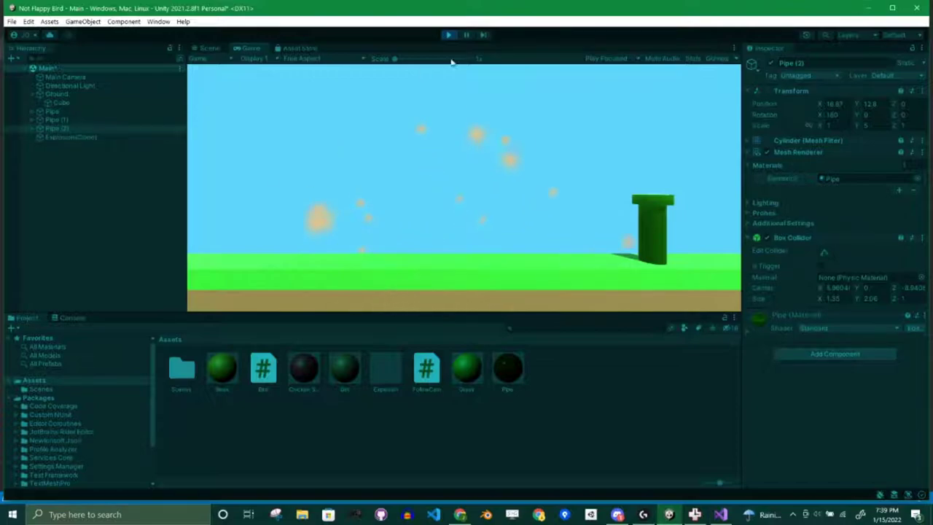
{"action": "left_click", "coordinate": [450, 35]}
{"action": "left_click", "coordinate": [449, 35]}
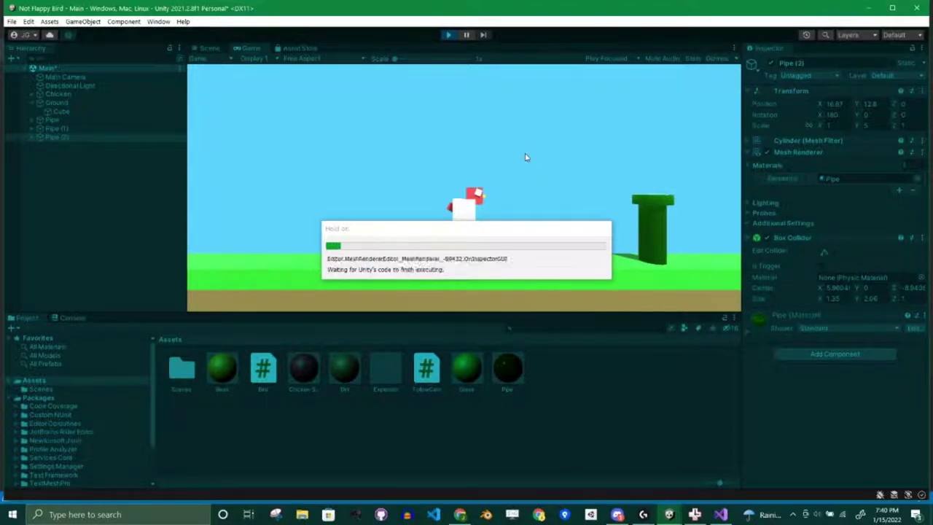
{"action": "key", "text": "space"}
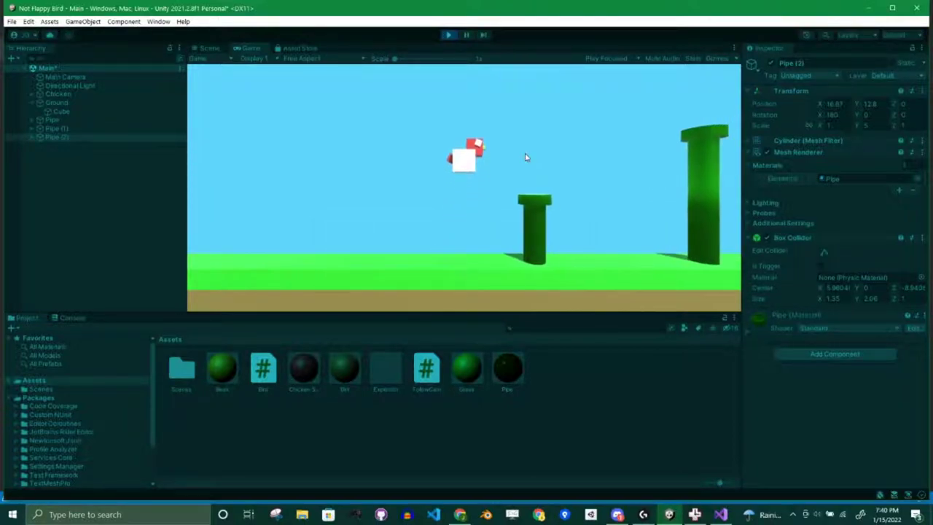
{"action": "key", "text": "space"}
{"action": "key", "text": "space"}
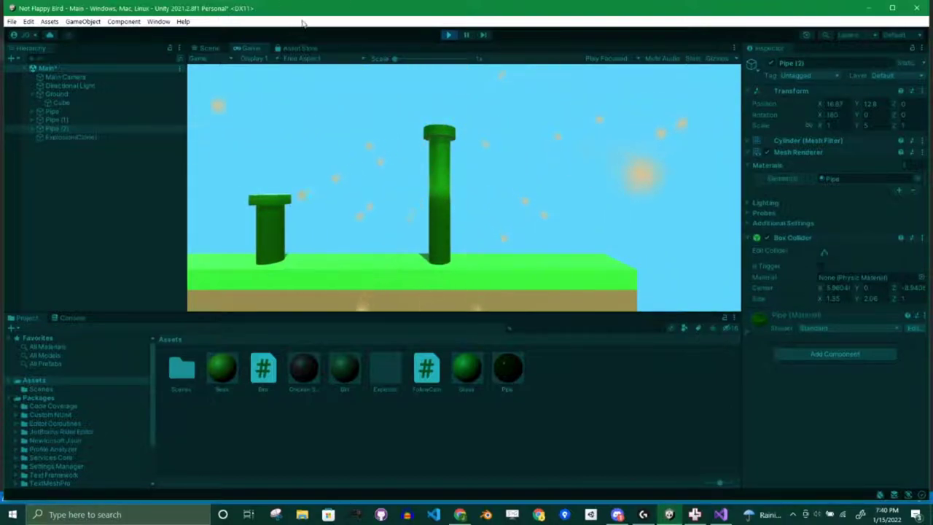
{"action": "left_click", "coordinate": [447, 34]}
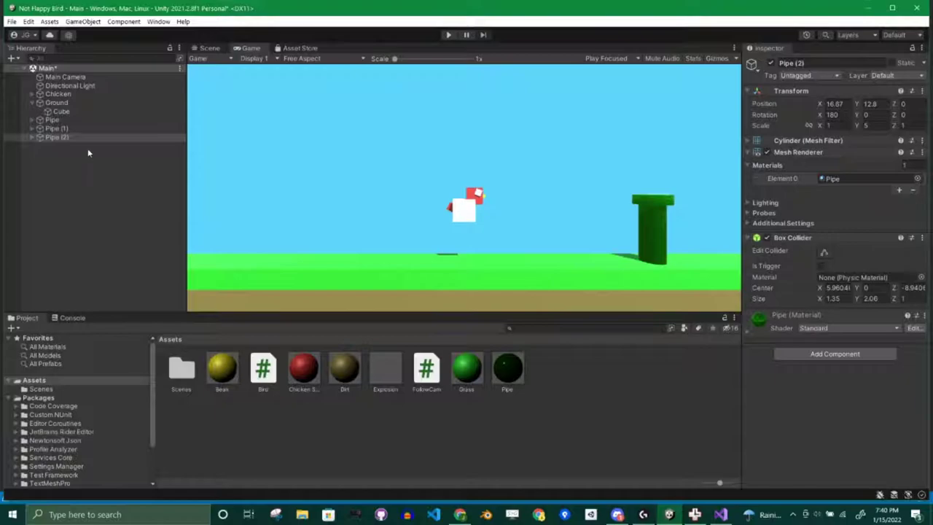
{"action": "left_click", "coordinate": [58, 102]}
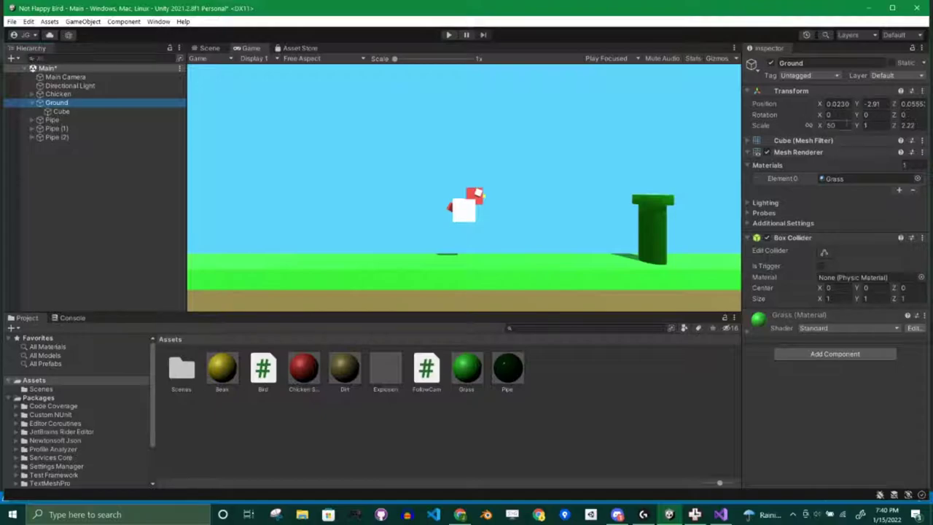
Set Ground's X scale to 500 and return to the Scene view
{"action": "left_click", "coordinate": [836, 125]}
{"action": "key", "text": "Tab"}
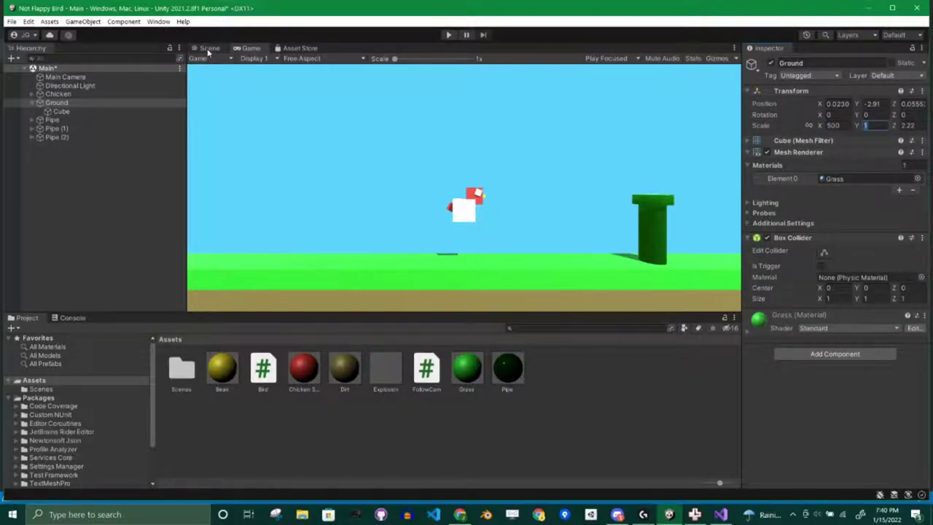
{"action": "left_click", "coordinate": [209, 48]}
Move the overhead Pipe (2) left and down to about X 11.86, Y 7.99
{"action": "scroll", "coordinate": [562, 173], "scroll_direction": "down", "scroll_amount": 3}
{"action": "middle_click_drag", "start_coordinate": [562, 173], "coordinate": [459, 221]}
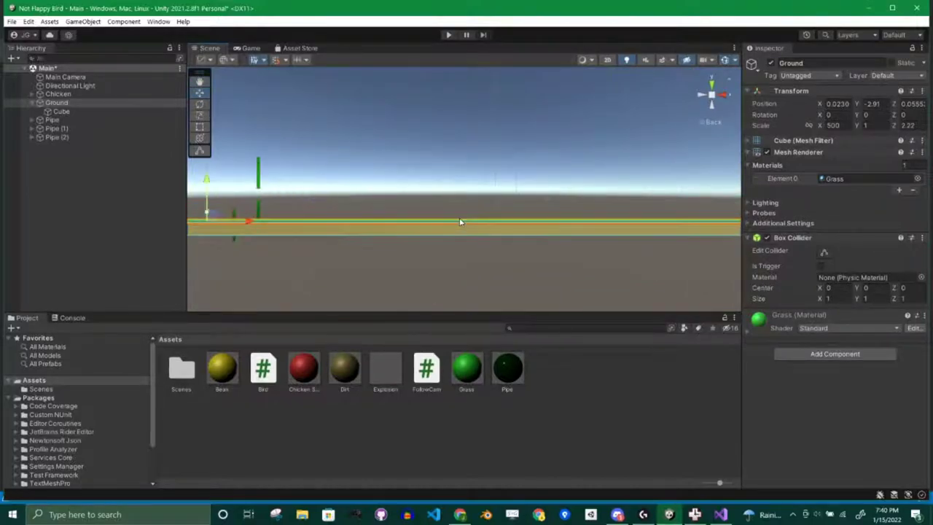
{"action": "middle_click_drag", "start_coordinate": [538, 225], "coordinate": [438, 241]}
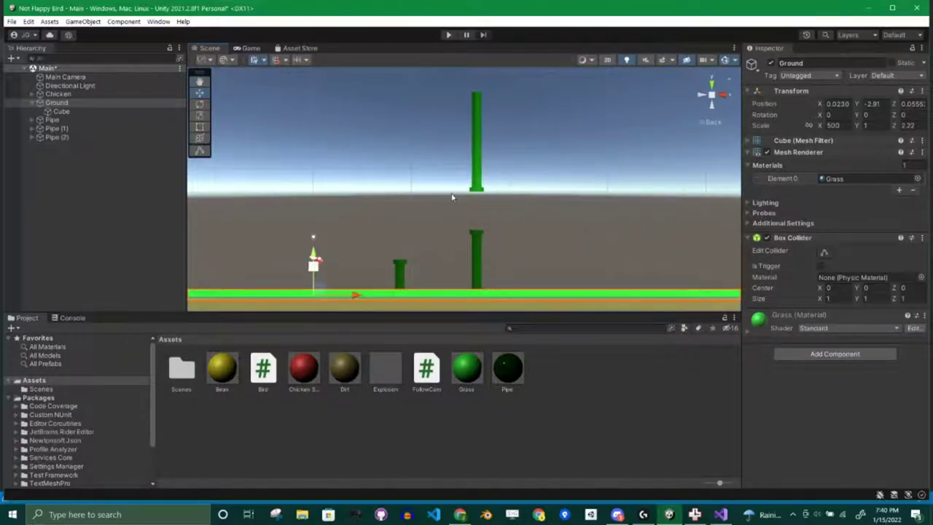
{"action": "left_click", "coordinate": [474, 163]}
{"action": "left_click_drag", "start_coordinate": [481, 139], "coordinate": [436, 190]}
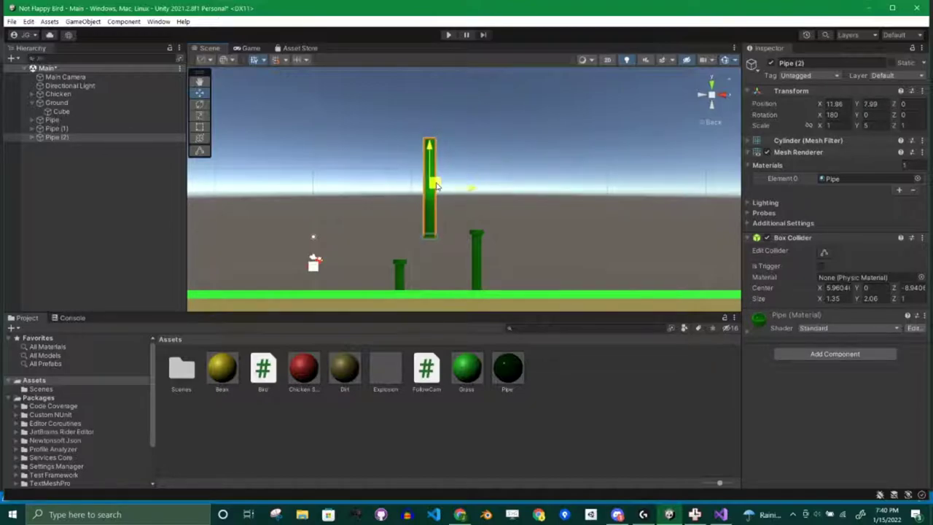
Run a play test in the Game view, flapping once with Space, then stop it
{"action": "left_click", "coordinate": [248, 48]}
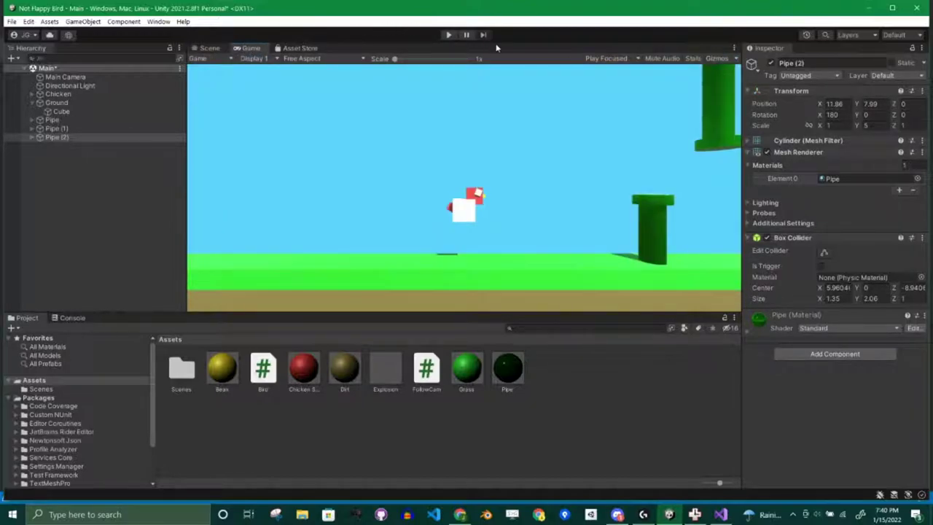
{"action": "left_click", "coordinate": [448, 35]}
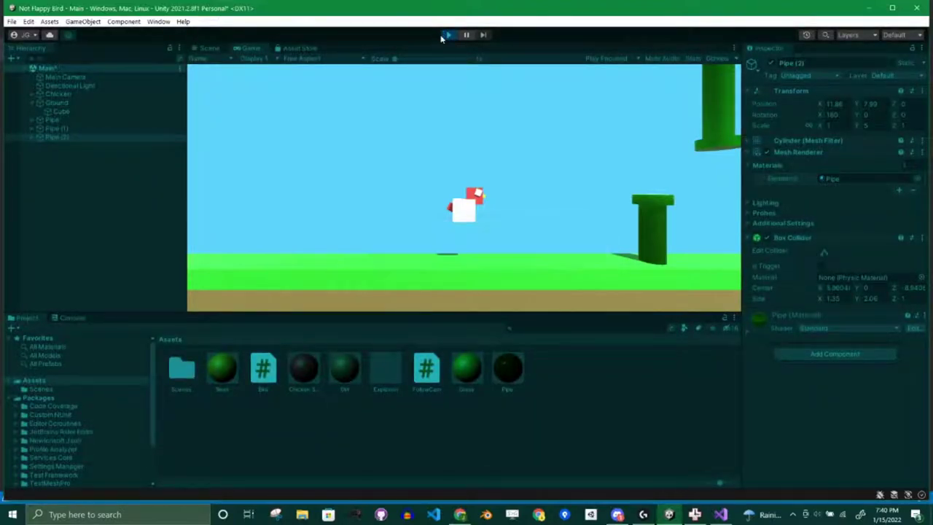
{"action": "key", "text": "space"}
{"action": "key", "text": "space"}
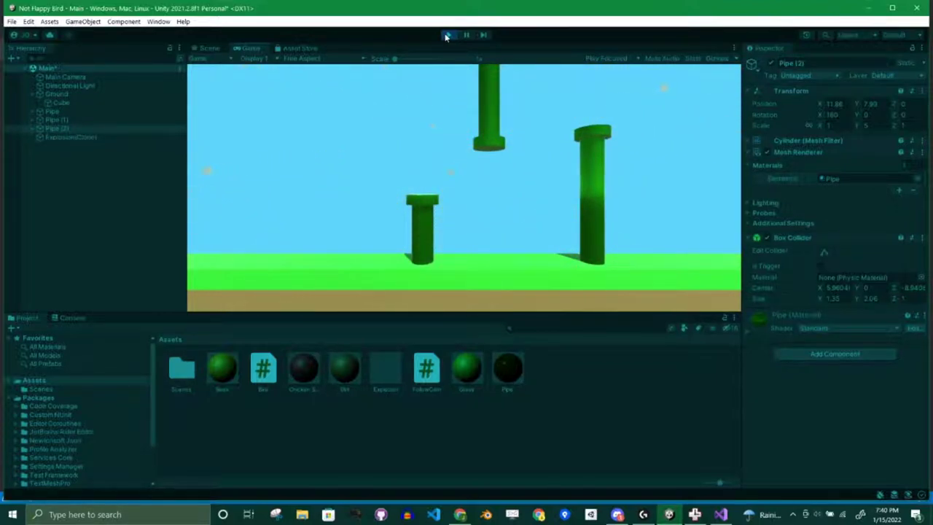
{"action": "left_click", "coordinate": [449, 35]}
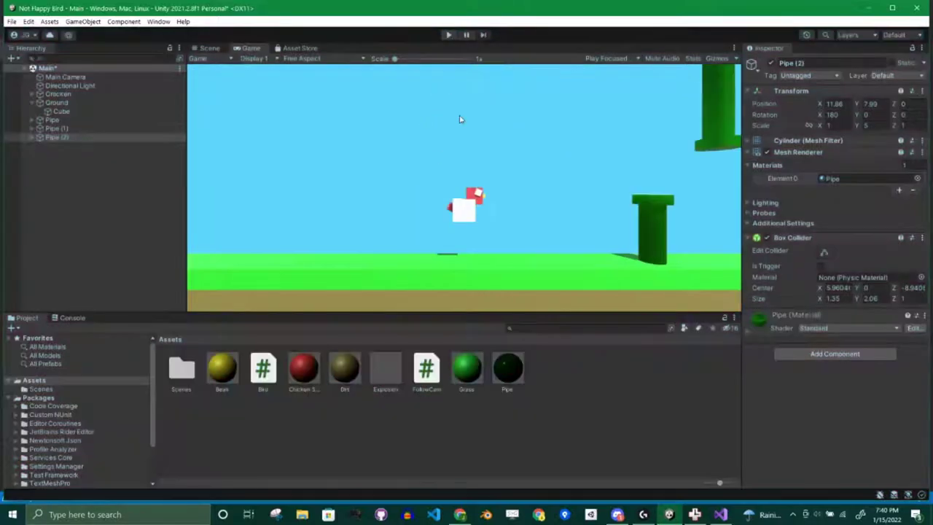
Drag Pipe (2) up and to the left, then preview the result in the Game view
{"action": "left_click", "coordinate": [63, 129]}
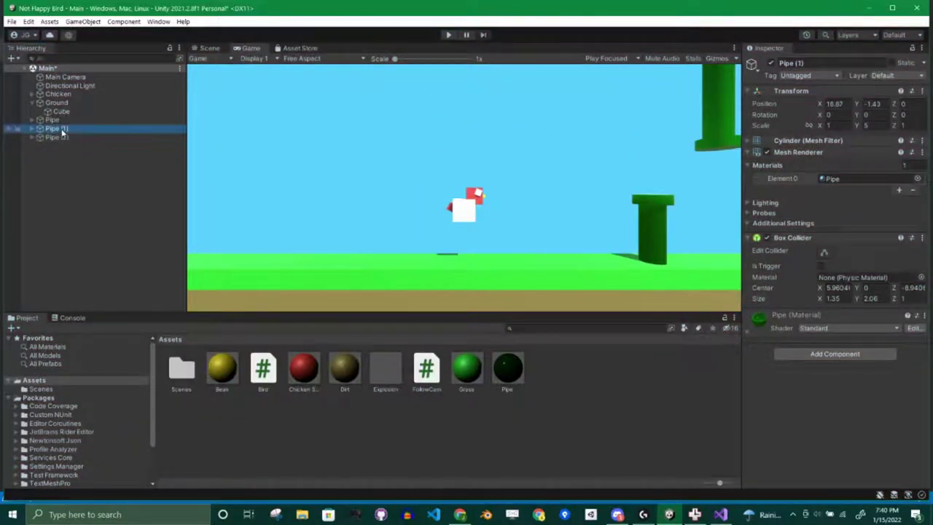
{"action": "left_click", "coordinate": [61, 137]}
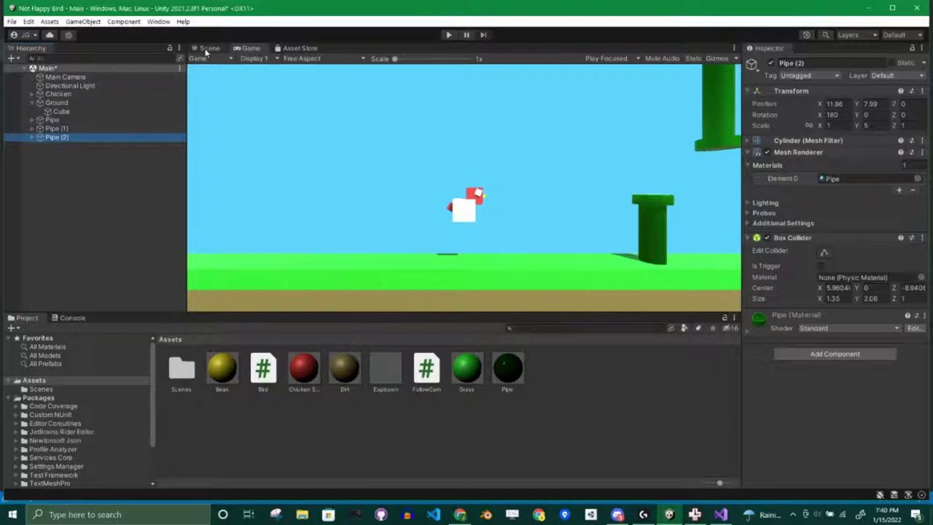
{"action": "left_click", "coordinate": [209, 48]}
{"action": "left_click_drag", "start_coordinate": [445, 185], "coordinate": [414, 179]}
{"action": "left_click", "coordinate": [250, 48]}
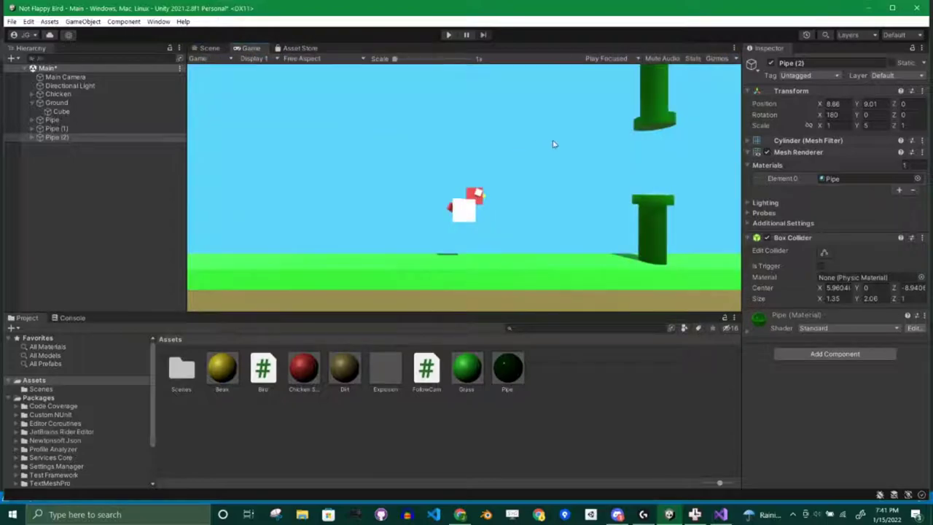
{"action": "left_click", "coordinate": [55, 206]}
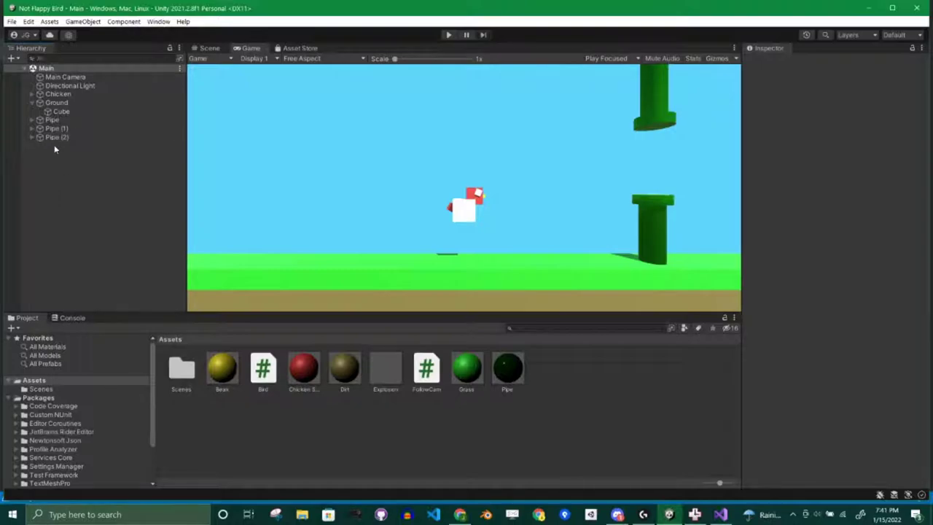
Bring up the Hierarchy creation menu twice, dismissing it without adding anything
{"action": "right_click", "coordinate": [56, 182]}
{"action": "left_click", "coordinate": [120, 160]}
{"action": "right_click", "coordinate": [75, 195]}
{"action": "left_click", "coordinate": [36, 203]}
Add a TextMeshPro UI Button, import the TMP Essentials, and close the importer
{"action": "right_click", "coordinate": [51, 179]}
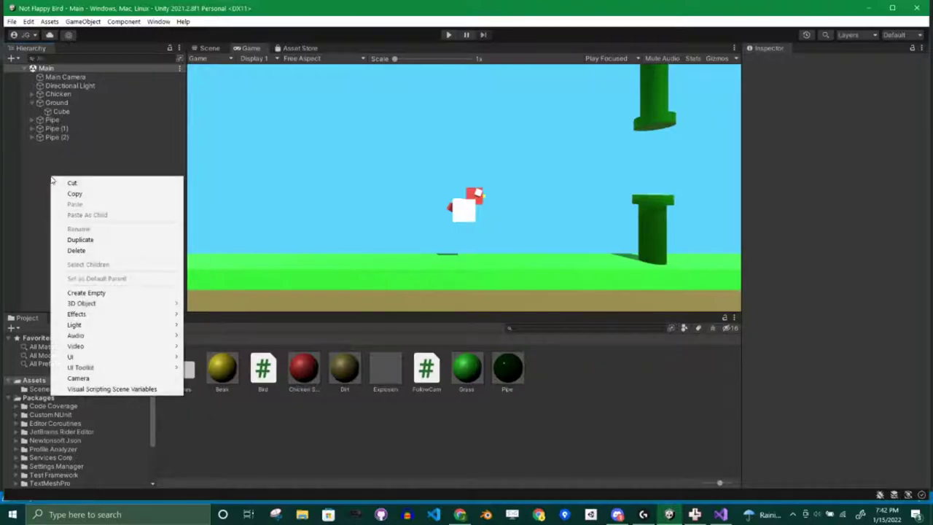
{"action": "mouse_move", "coordinate": [108, 369]}
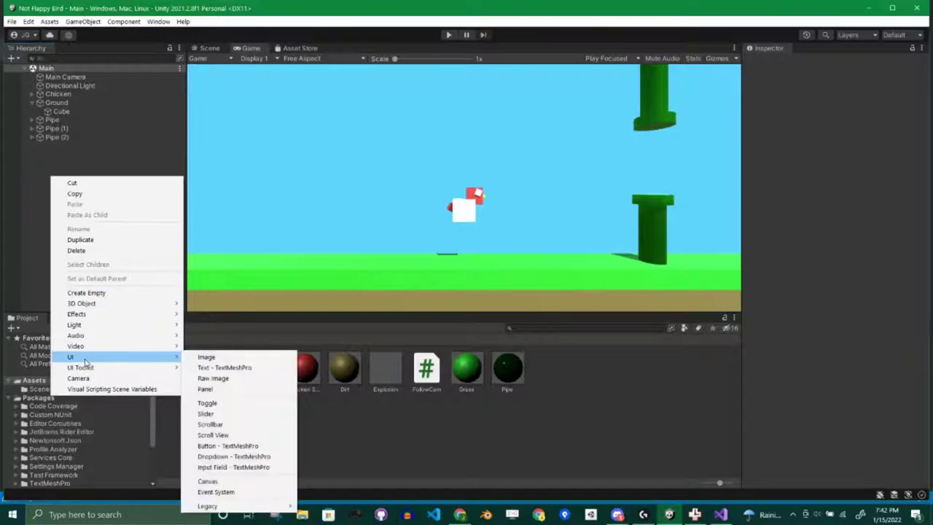
{"action": "mouse_move", "coordinate": [139, 356]}
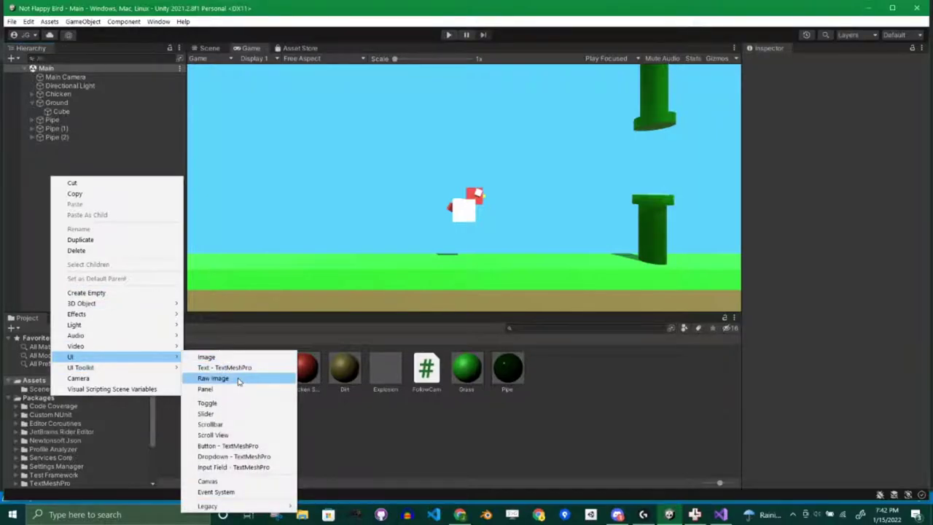
{"action": "left_click", "coordinate": [232, 446]}
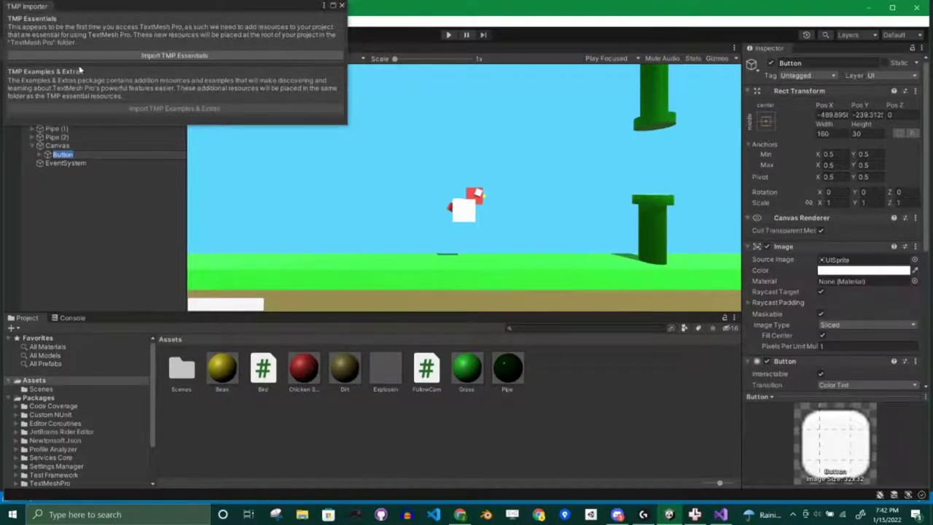
{"action": "left_click", "coordinate": [147, 57]}
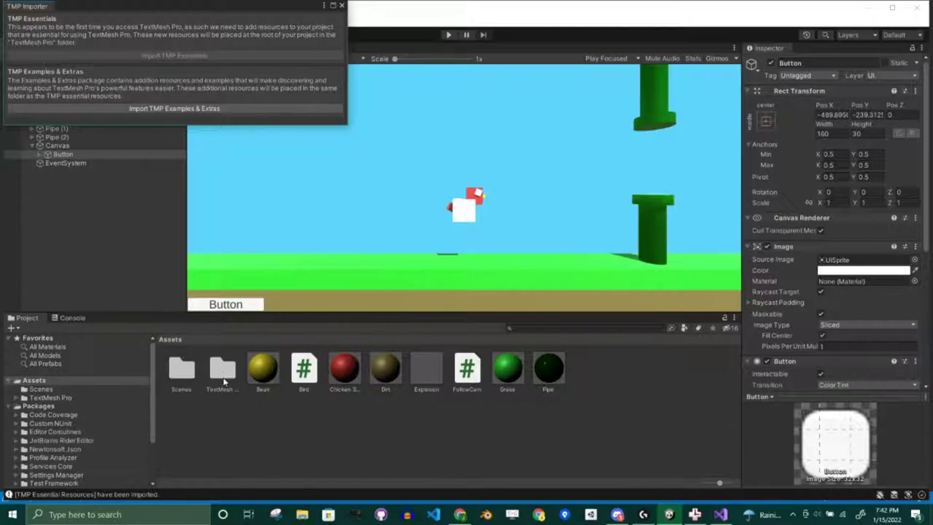
{"action": "left_click", "coordinate": [341, 5]}
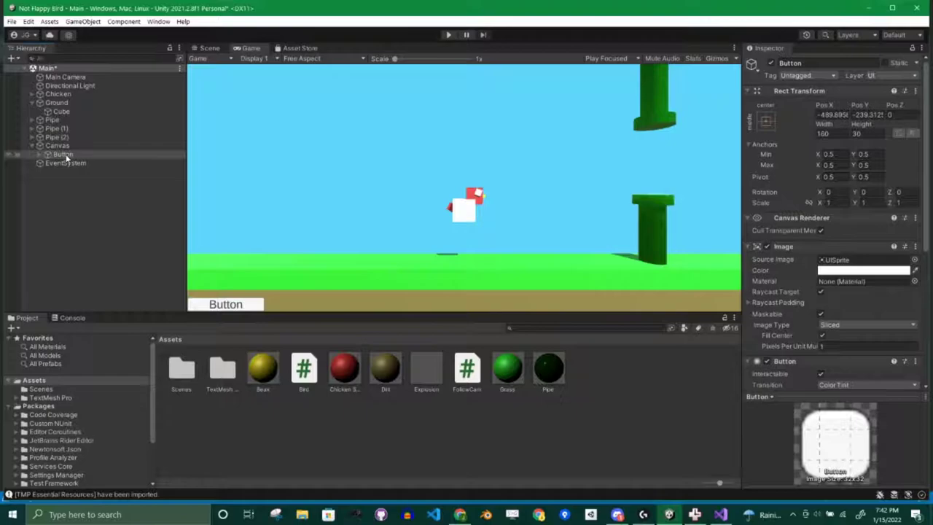
Frame the Button in the Scene view and compare it in 3D and flat 2D
{"action": "left_click", "coordinate": [207, 48]}
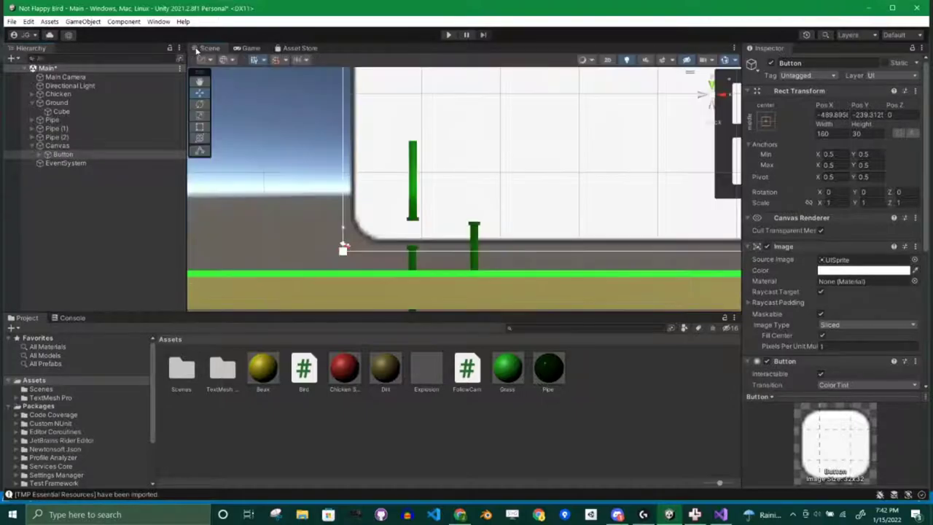
{"action": "key", "text": "f"}
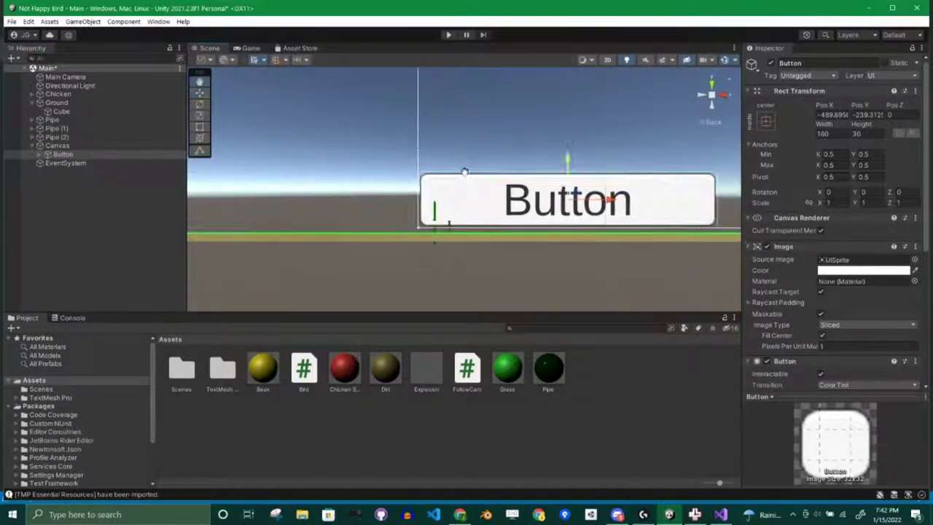
{"action": "left_click", "coordinate": [607, 59]}
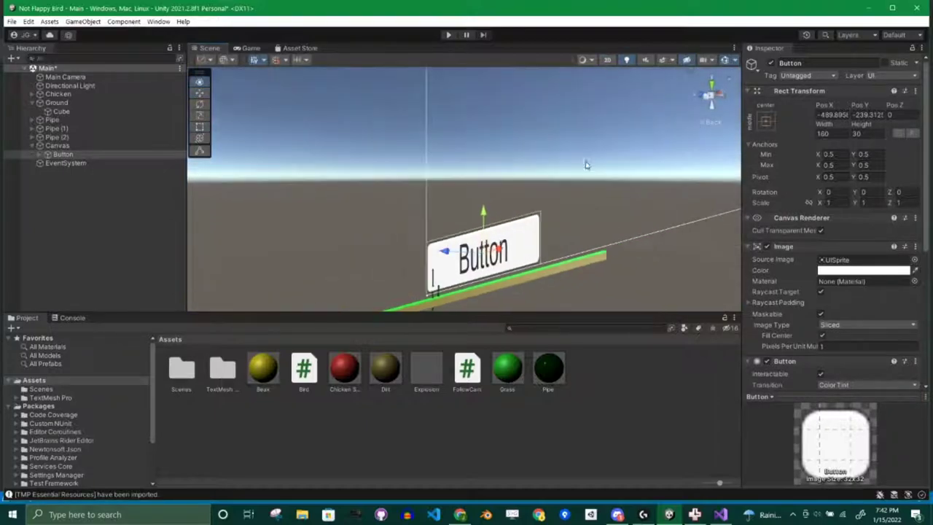
{"action": "left_click_drag", "start_coordinate": [707, 124], "coordinate": [653, 105], "text": "alt"}
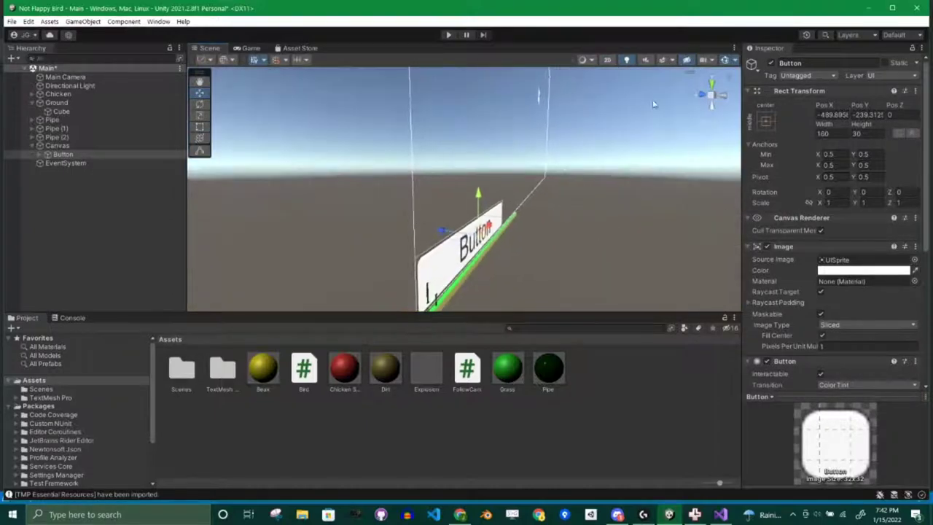
{"action": "left_click", "coordinate": [607, 60]}
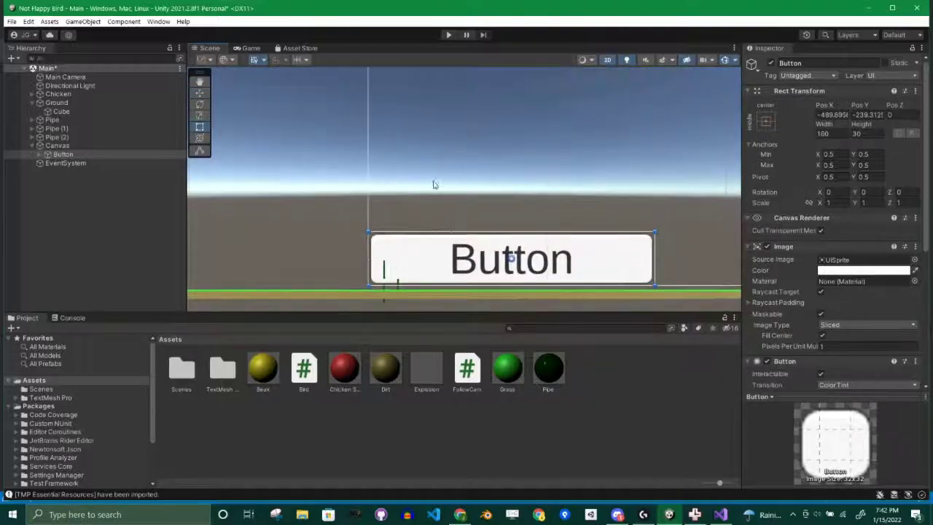
{"action": "scroll", "coordinate": [433, 184], "scroll_direction": "down", "scroll_amount": 2}
{"action": "middle_click_drag", "start_coordinate": [536, 161], "coordinate": [432, 185]}
Toggle between 2D and 3D repeatedly, settling in 2D zoomed out
{"action": "left_click", "coordinate": [607, 60]}
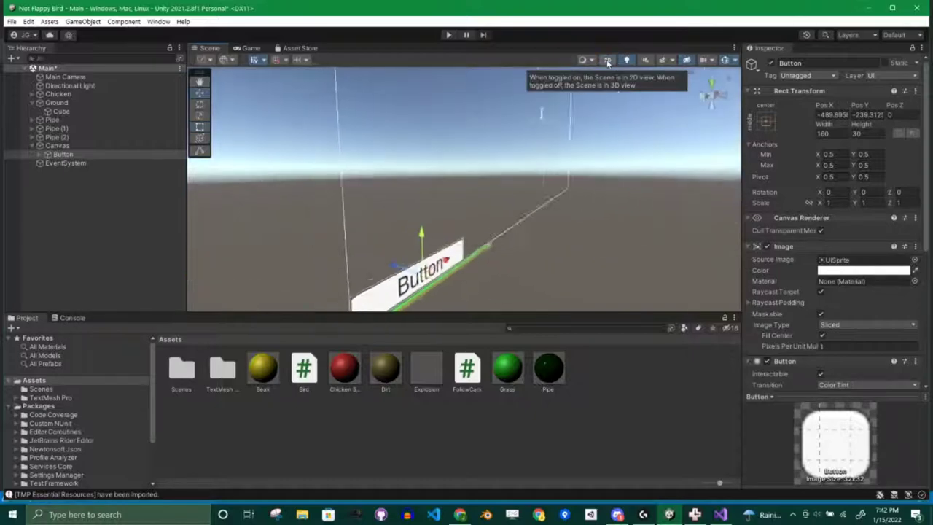
{"action": "left_click", "coordinate": [607, 59]}
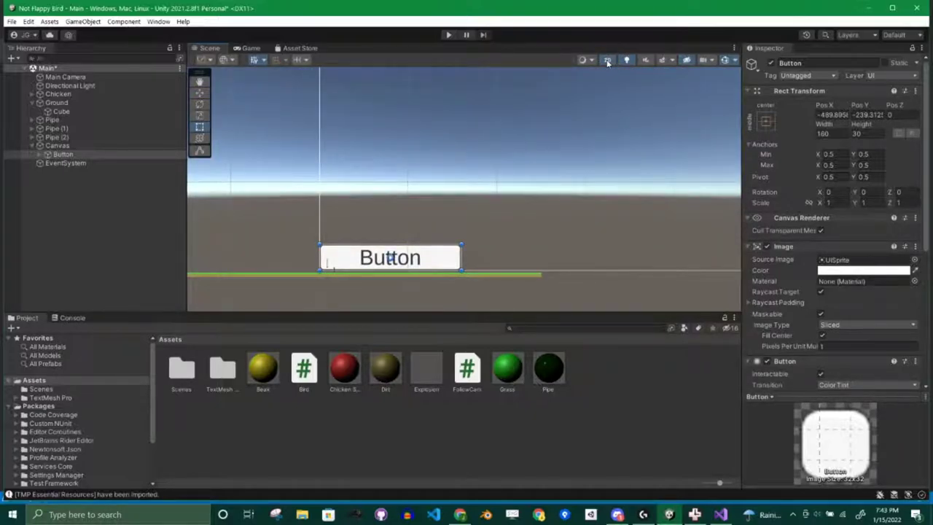
{"action": "left_click", "coordinate": [607, 59]}
{"action": "left_click", "coordinate": [607, 59]}
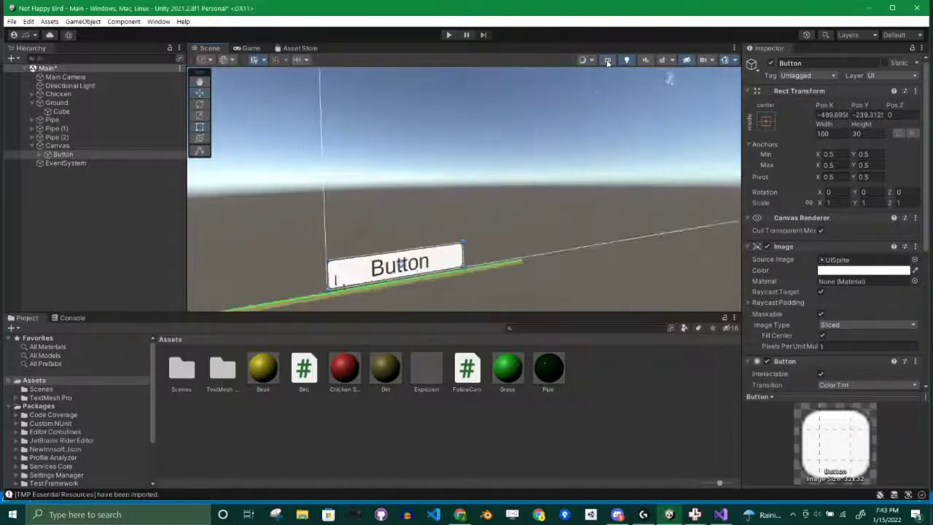
{"action": "left_click", "coordinate": [607, 60]}
{"action": "left_click", "coordinate": [607, 60]}
{"action": "left_click", "coordinate": [607, 60]}
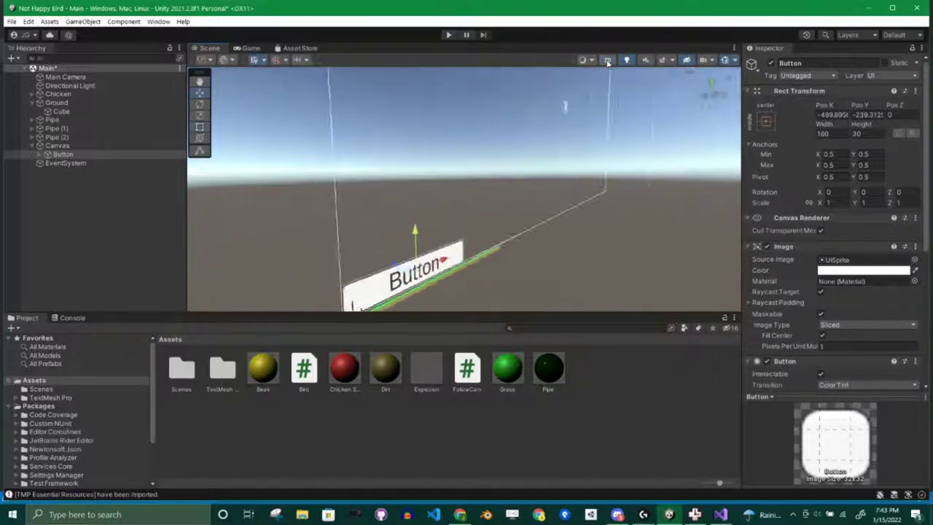
{"action": "left_click", "coordinate": [607, 59]}
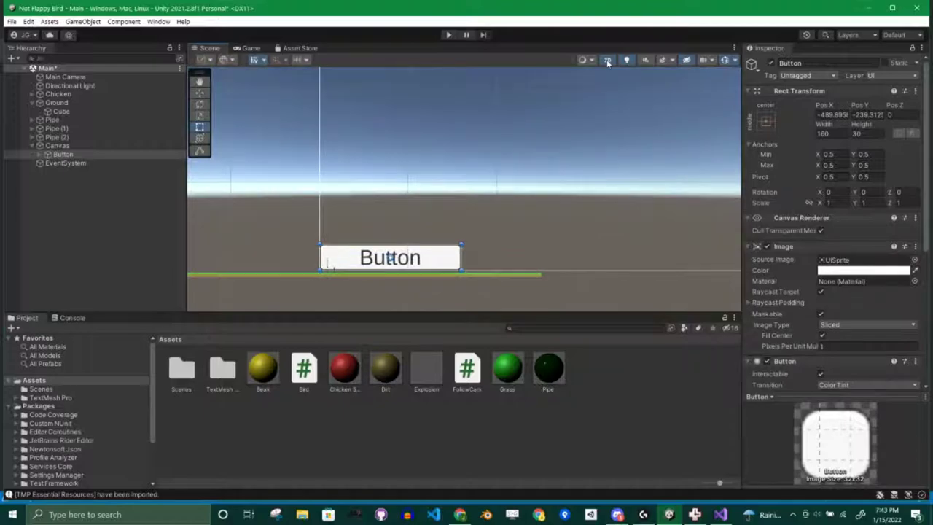
{"action": "left_click", "coordinate": [607, 59]}
{"action": "left_click", "coordinate": [607, 59]}
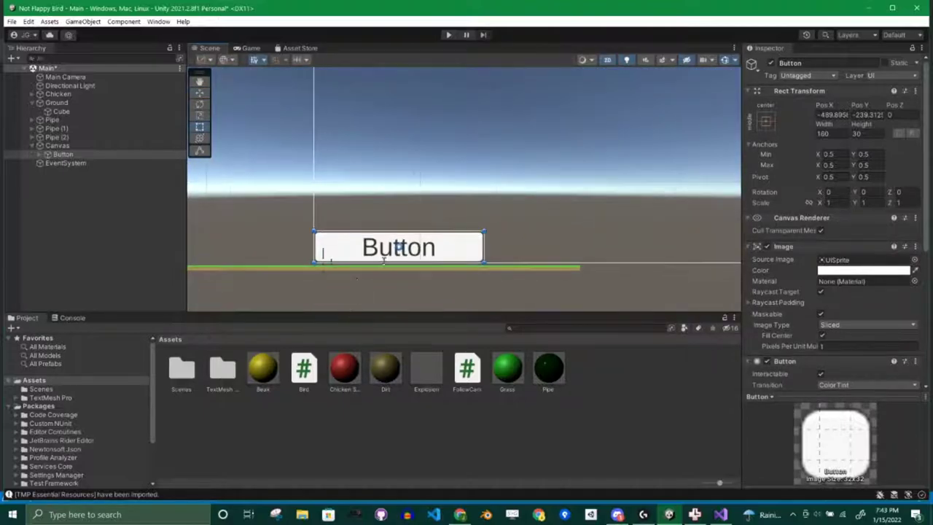
{"action": "scroll", "coordinate": [437, 226], "scroll_direction": "down", "scroll_amount": 5}
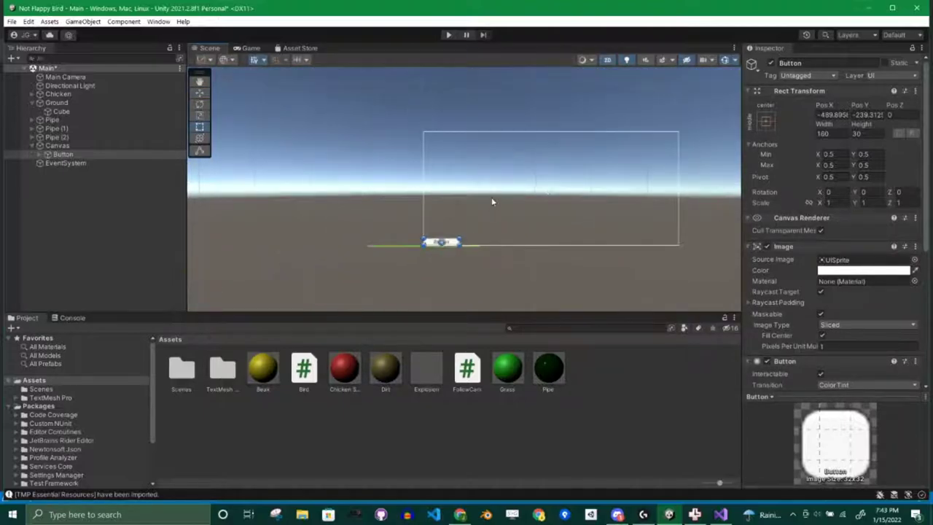
Inspect the Canvas and the Button's Text (TMP) label settings
{"action": "left_click", "coordinate": [58, 147]}
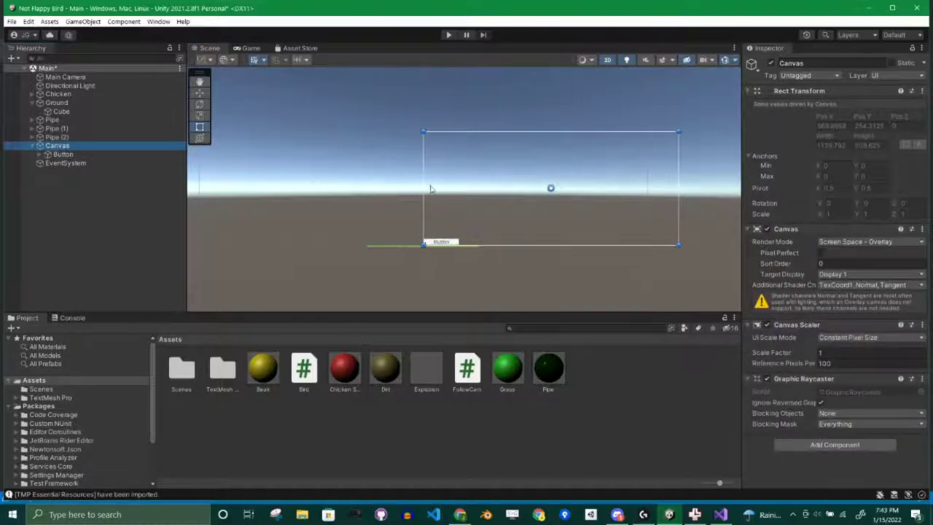
{"action": "key", "text": "f"}
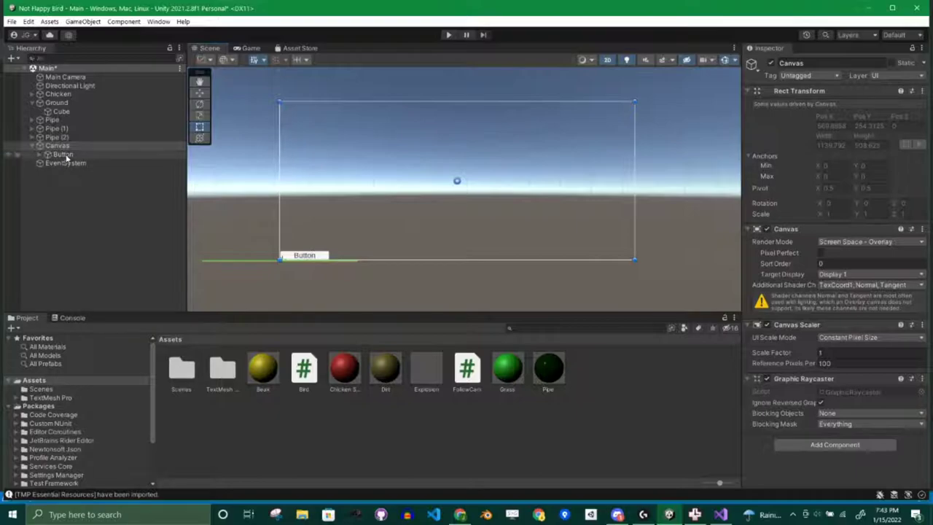
{"action": "left_click", "coordinate": [91, 246]}
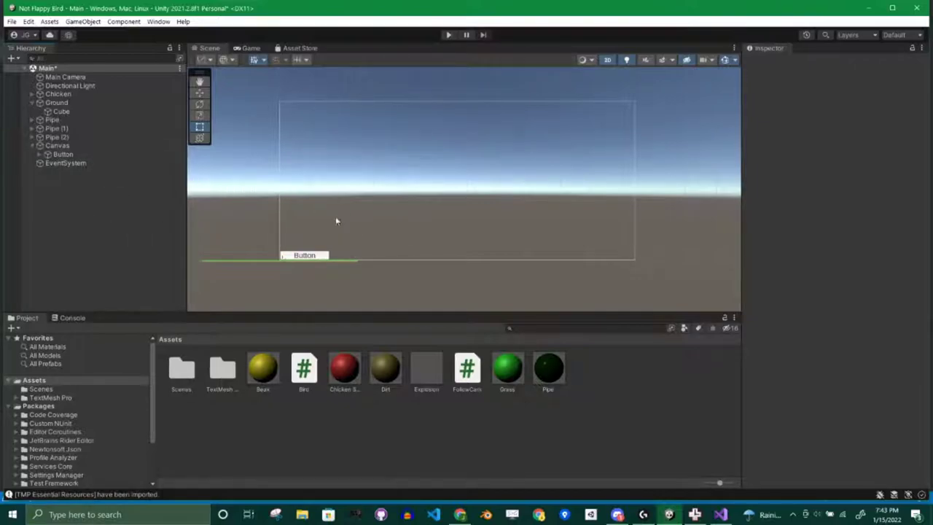
{"action": "left_click", "coordinate": [40, 155]}
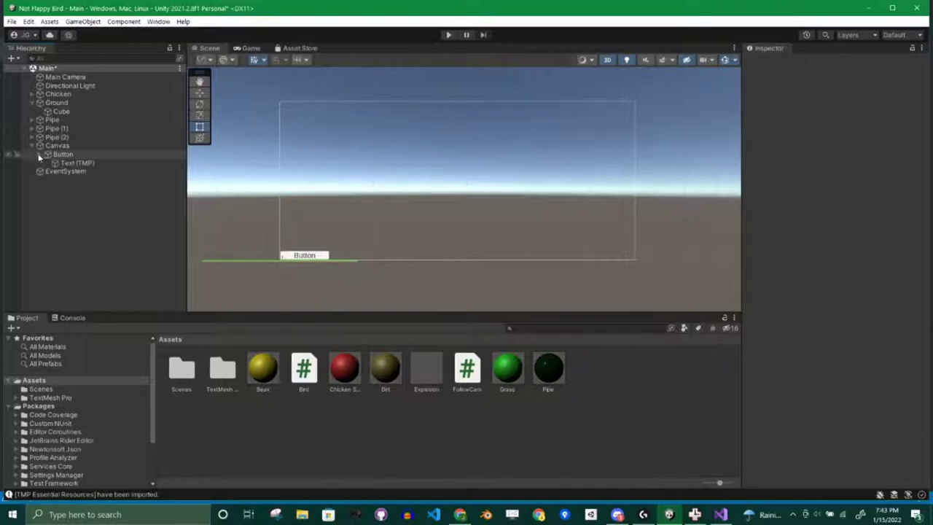
{"action": "left_click", "coordinate": [78, 163]}
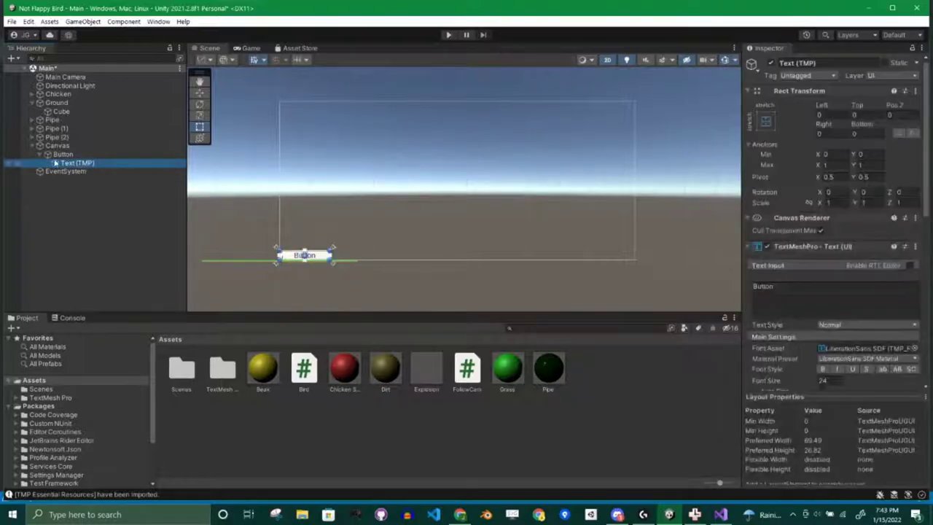
{"action": "left_click", "coordinate": [56, 223]}
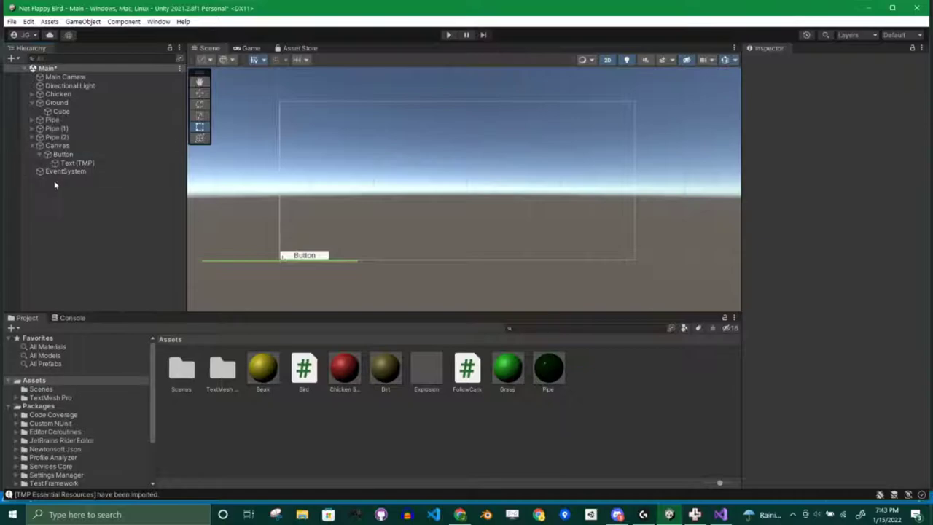
{"action": "left_click", "coordinate": [60, 146]}
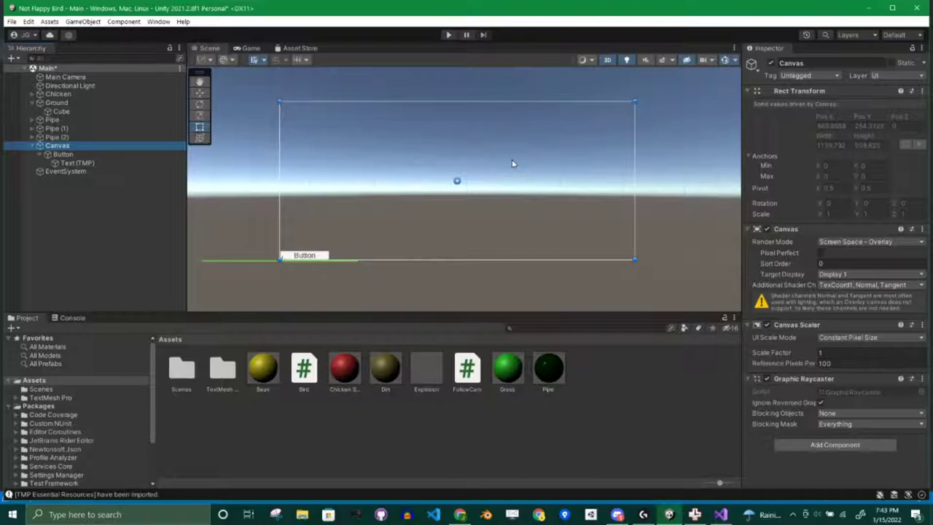
Inspect the EventSystem and Button, then preview the Button at the Game view's lower left
{"action": "left_click", "coordinate": [59, 172]}
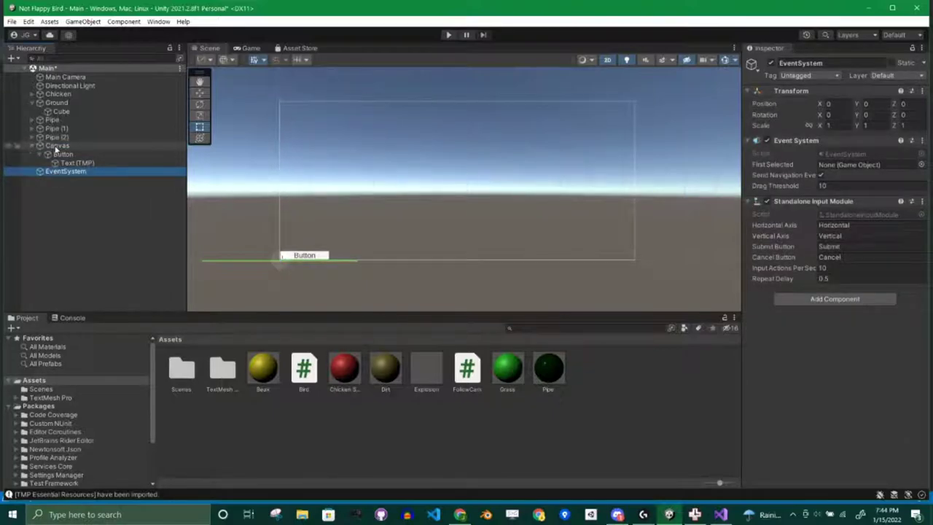
{"action": "left_click", "coordinate": [63, 199]}
{"action": "left_click_drag", "start_coordinate": [63, 171], "coordinate": [64, 149]}
{"action": "left_click", "coordinate": [62, 171]}
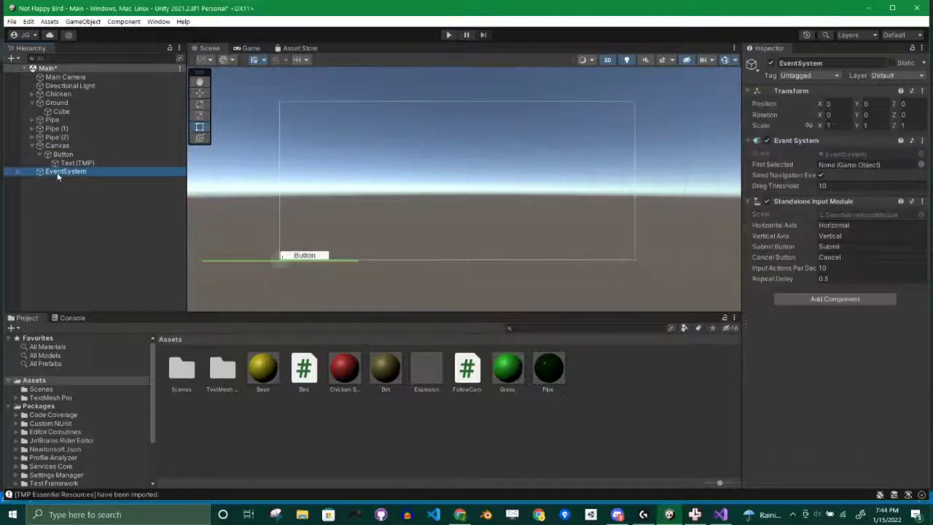
{"action": "left_click", "coordinate": [68, 216]}
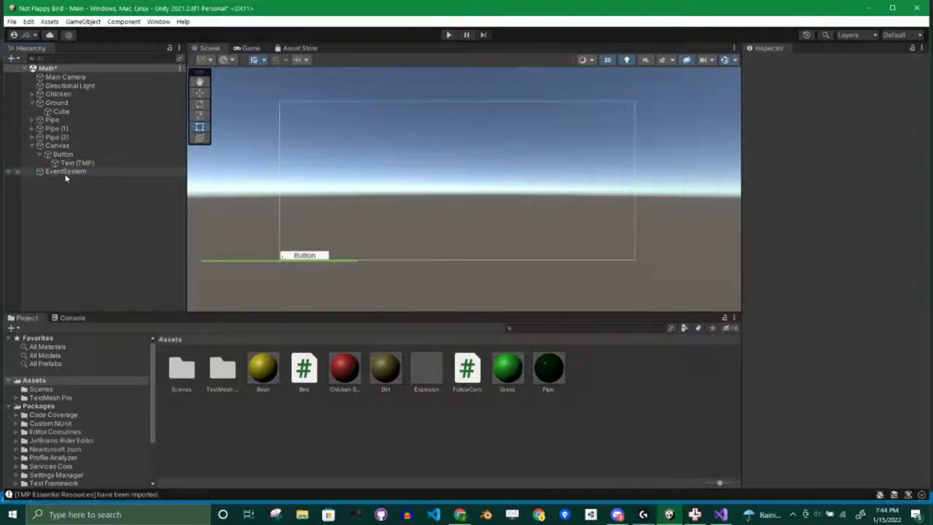
{"action": "left_click", "coordinate": [65, 173]}
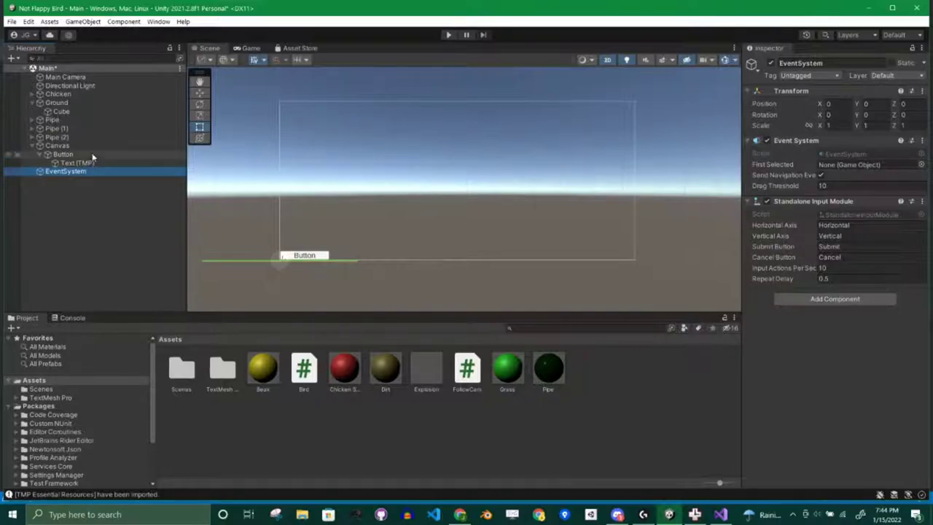
{"action": "left_click", "coordinate": [40, 155]}
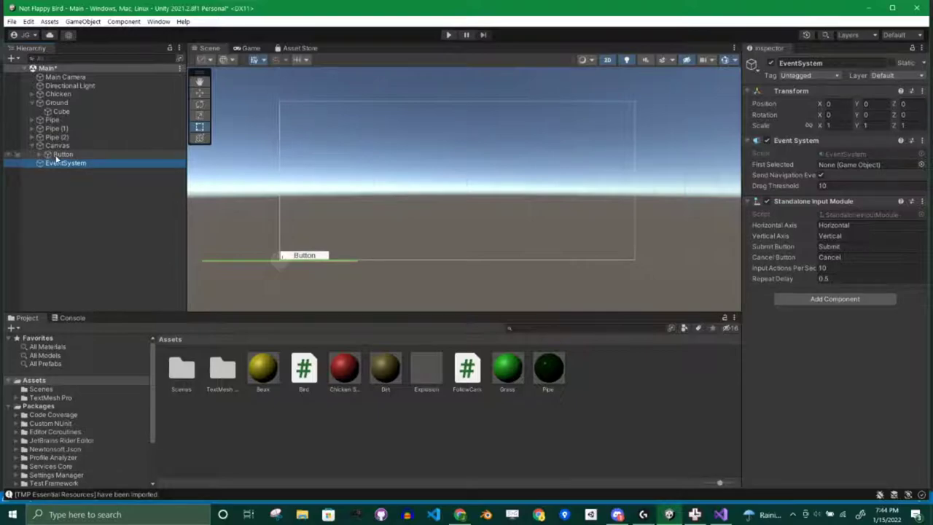
{"action": "left_click", "coordinate": [57, 155]}
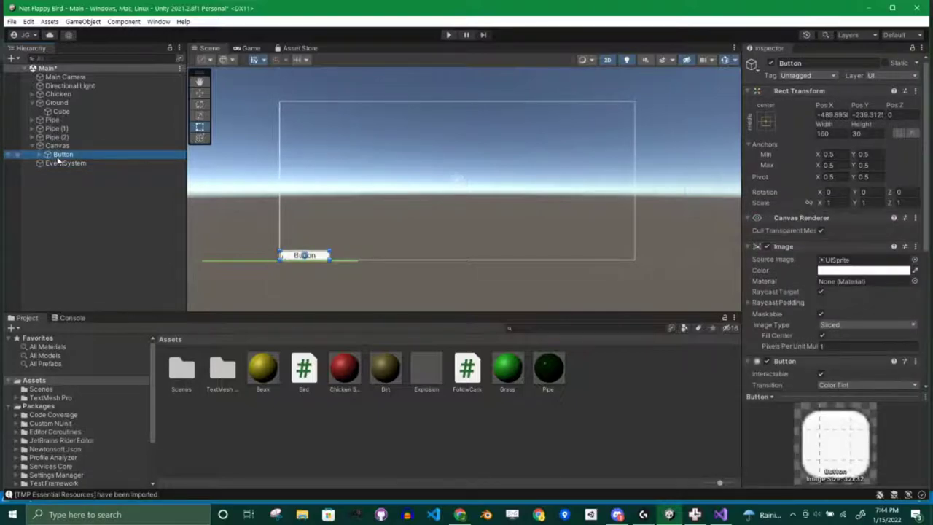
{"action": "left_click", "coordinate": [61, 163]}
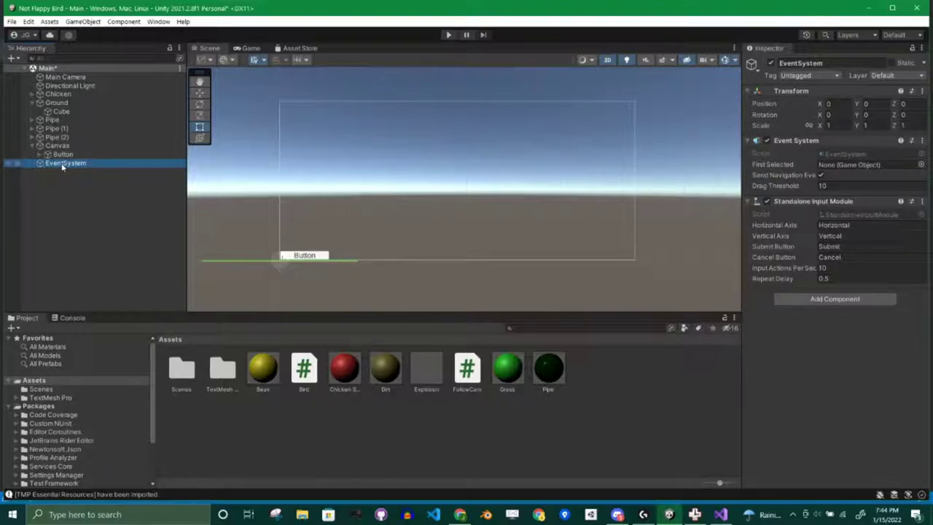
{"action": "left_click", "coordinate": [70, 156]}
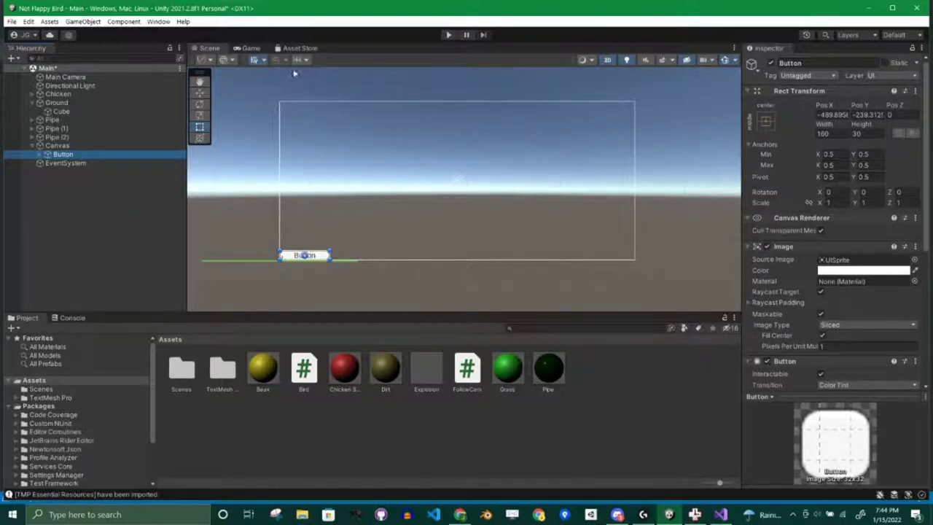
{"action": "left_click", "coordinate": [251, 48]}
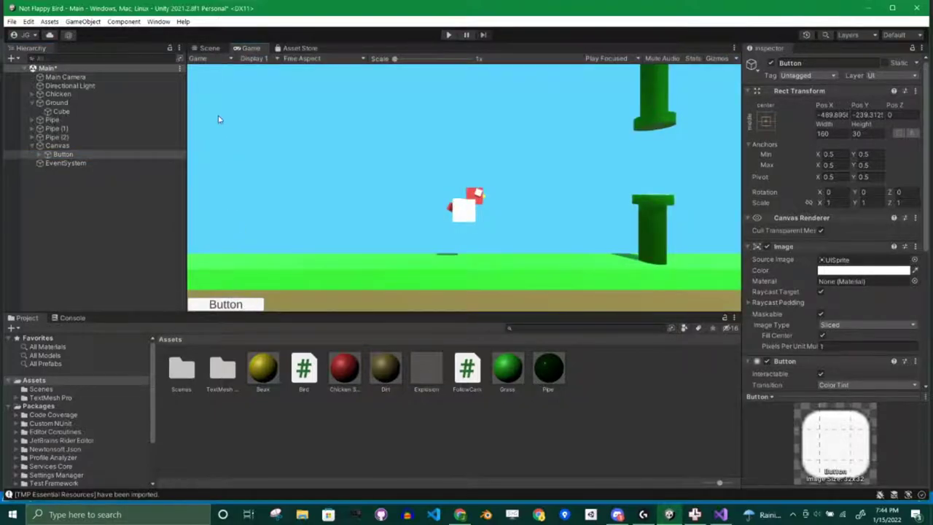
Zoom and pan the Scene view to see the whole Canvas, then select it
{"action": "left_click", "coordinate": [196, 48]}
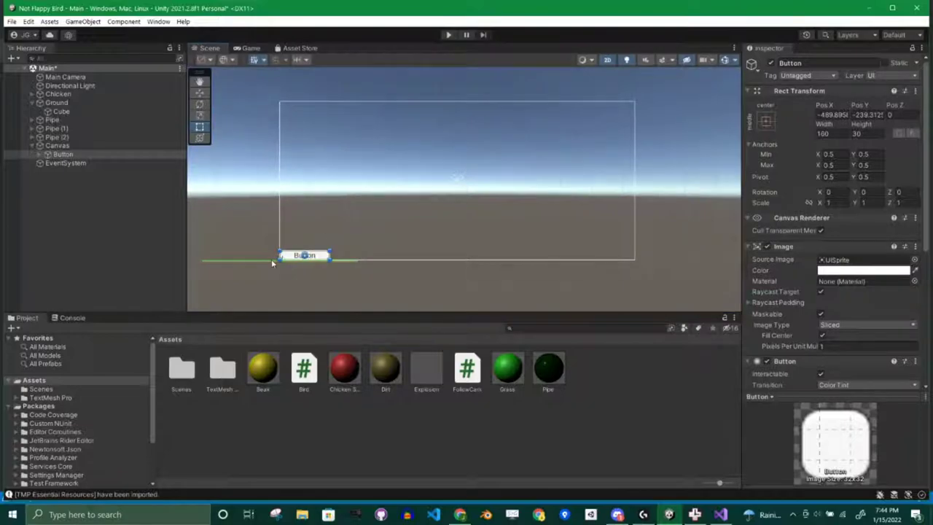
{"action": "scroll", "coordinate": [280, 260], "scroll_direction": "up", "scroll_amount": 5}
{"action": "scroll", "coordinate": [283, 259], "scroll_direction": "up", "scroll_amount": 3}
{"action": "scroll", "coordinate": [291, 259], "scroll_direction": "down", "scroll_amount": 1}
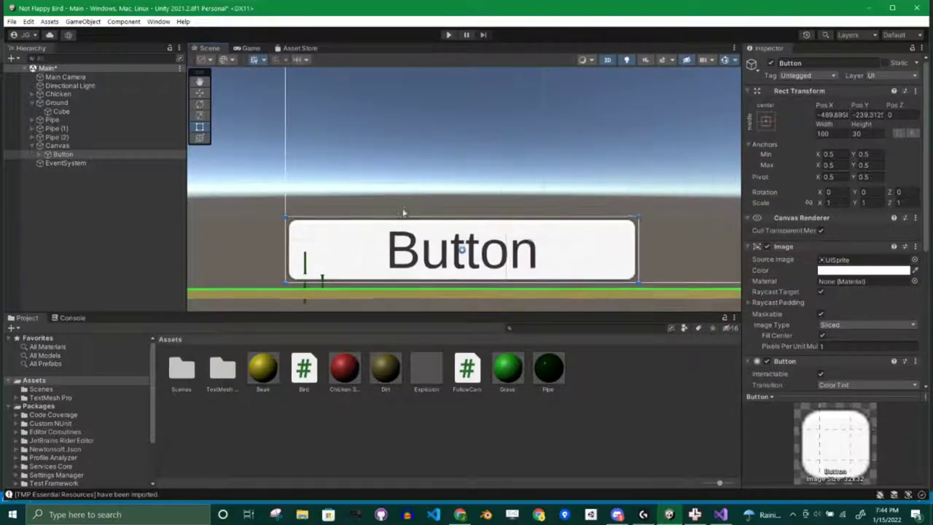
{"action": "middle_click_drag", "start_coordinate": [441, 216], "coordinate": [410, 118]}
{"action": "scroll", "coordinate": [437, 156], "scroll_direction": "down", "scroll_amount": 1}
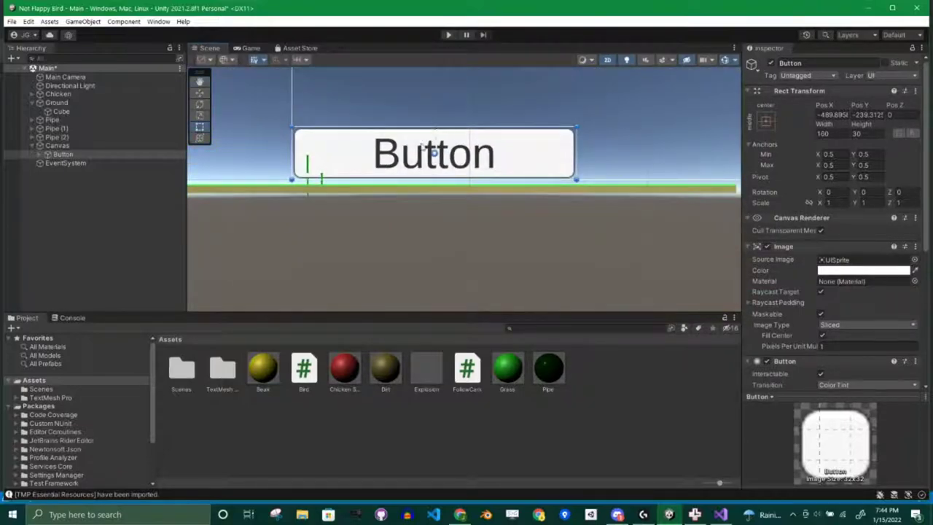
{"action": "scroll", "coordinate": [409, 153], "scroll_direction": "up", "scroll_amount": 2}
{"action": "scroll", "coordinate": [362, 159], "scroll_direction": "down", "scroll_amount": 2}
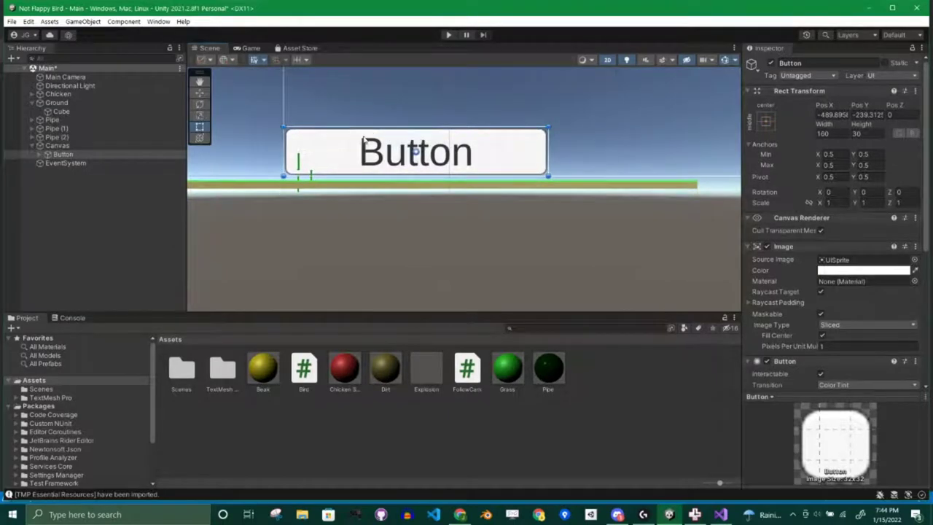
{"action": "scroll", "coordinate": [467, 146], "scroll_direction": "down", "scroll_amount": 4}
{"action": "middle_click_drag", "start_coordinate": [525, 134], "coordinate": [415, 204]}
{"action": "scroll", "coordinate": [364, 196], "scroll_direction": "down", "scroll_amount": 1}
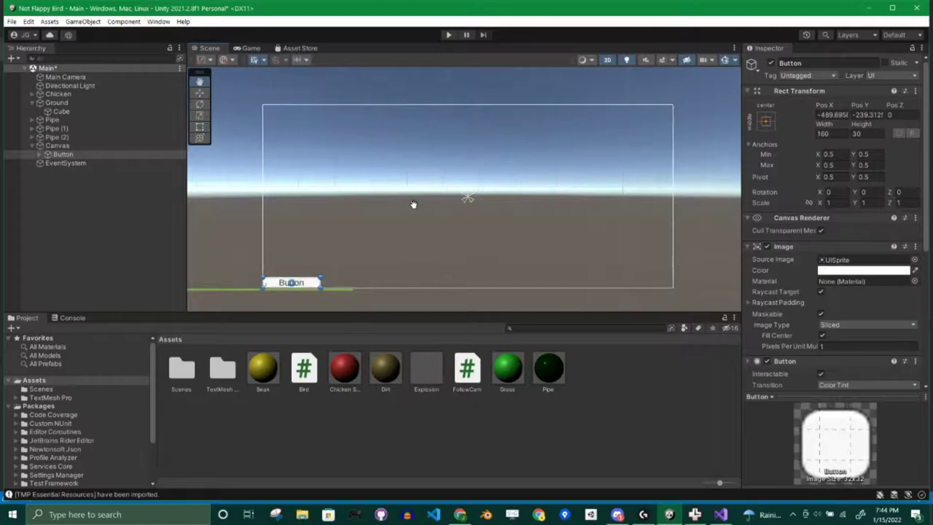
{"action": "scroll", "coordinate": [394, 198], "scroll_direction": "up", "scroll_amount": 2}
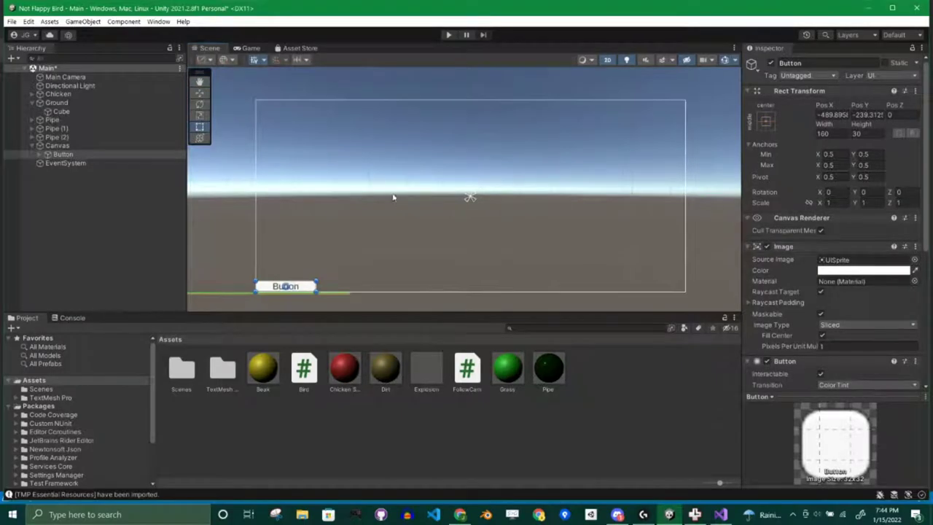
{"action": "left_click", "coordinate": [61, 146]}
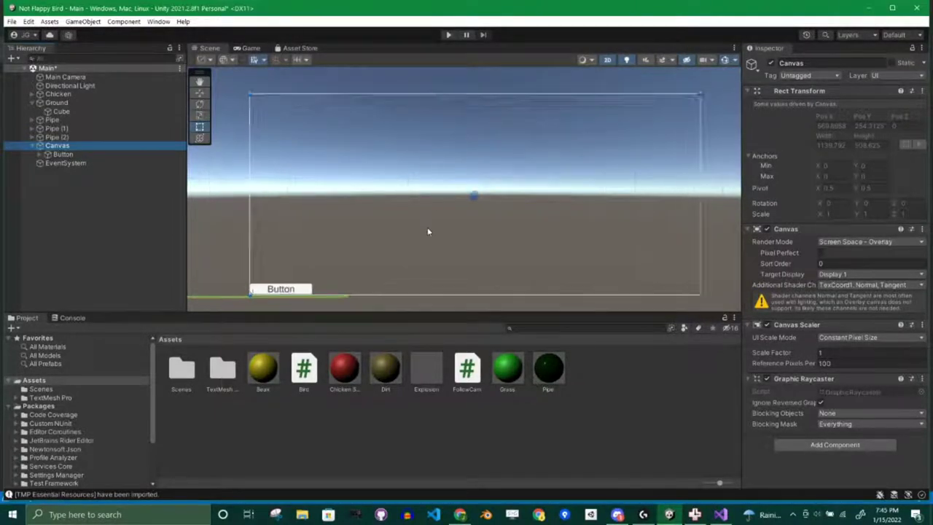
{"action": "middle_click_drag", "start_coordinate": [430, 231], "coordinate": [475, 215]}
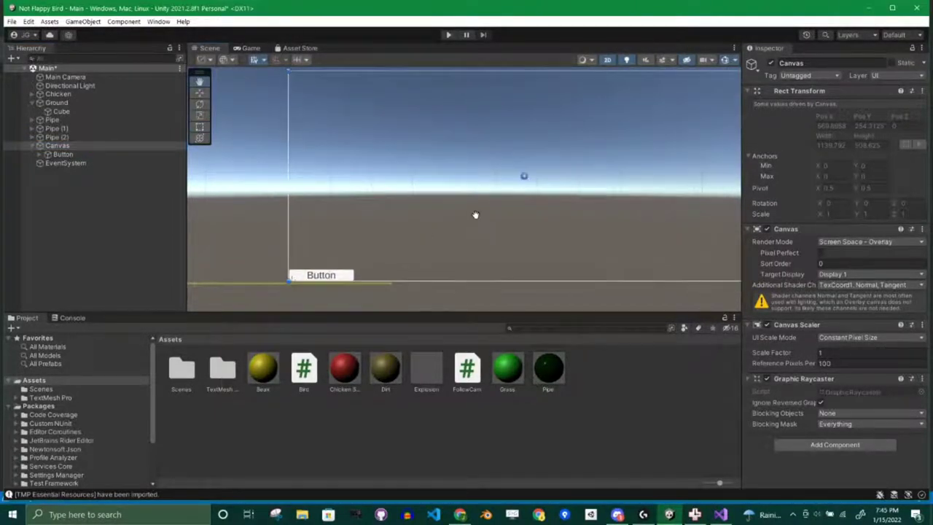
Check the Canvas render mode, keeping Screen Space - Overlay, and return to the Scene view
{"action": "left_click", "coordinate": [250, 49]}
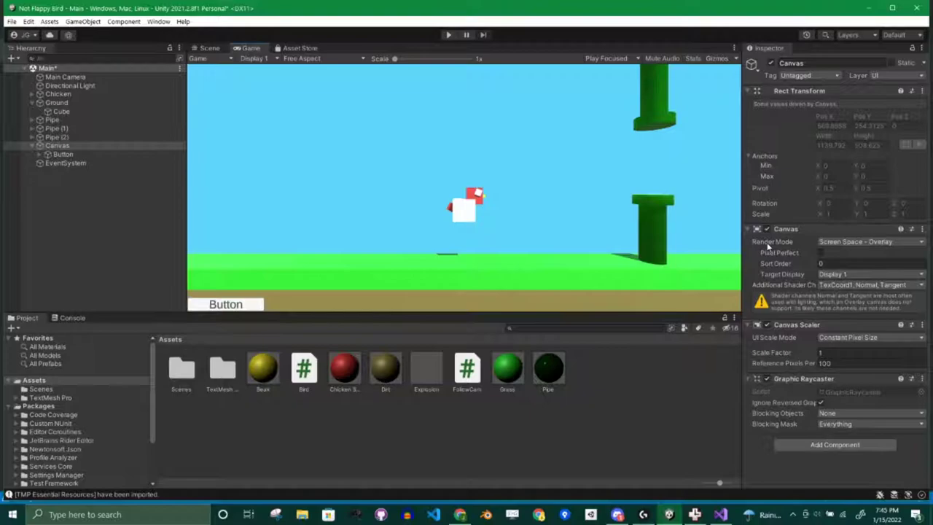
{"action": "left_click", "coordinate": [839, 243]}
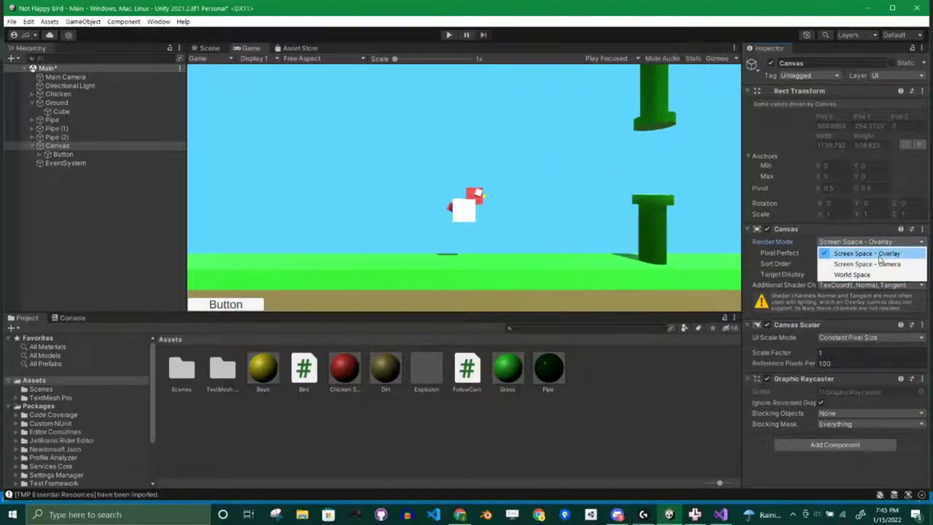
{"action": "left_click", "coordinate": [107, 226]}
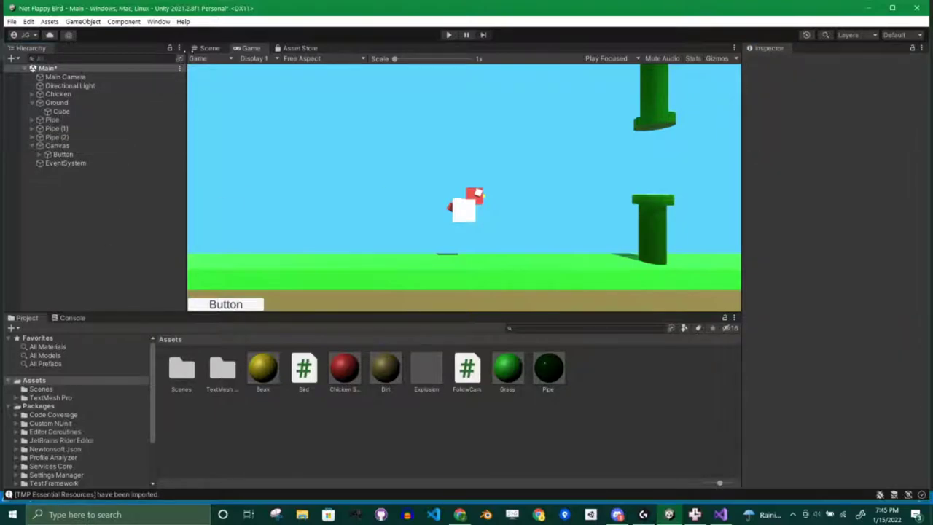
{"action": "left_click", "coordinate": [208, 48]}
{"action": "scroll", "coordinate": [432, 192], "scroll_direction": "down", "scroll_amount": 3}
{"action": "scroll", "coordinate": [525, 163], "scroll_direction": "up", "scroll_amount": 1}
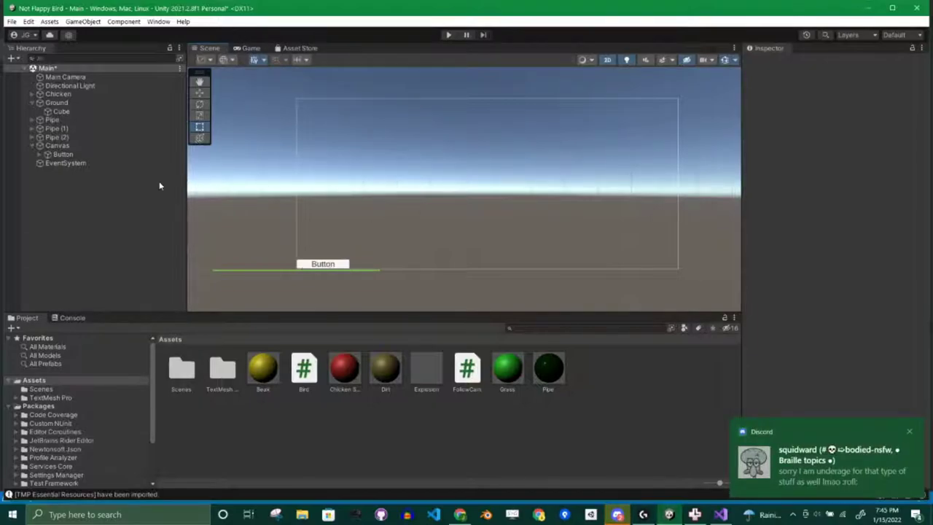
Replace the Button's Text (TMP) label text with 'Restart'
{"action": "left_click", "coordinate": [64, 154]}
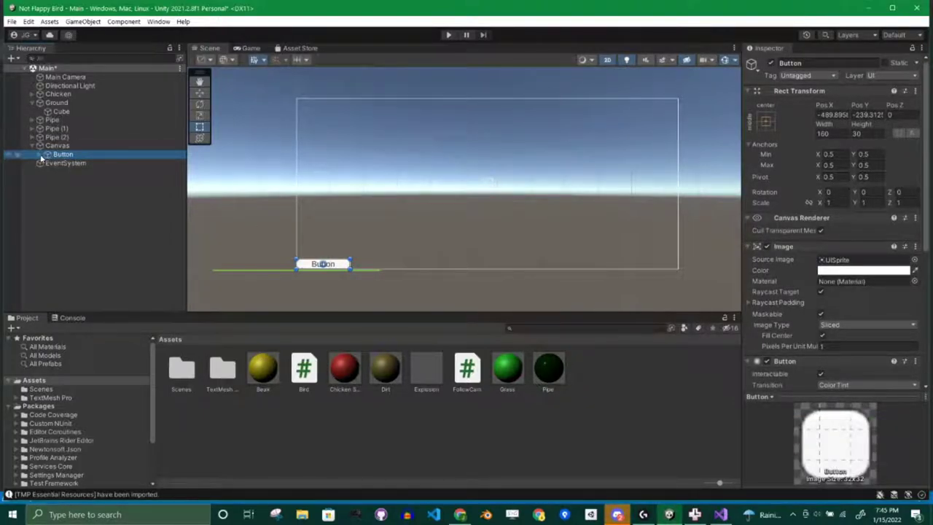
{"action": "scroll", "coordinate": [326, 248], "scroll_direction": "up", "scroll_amount": 2}
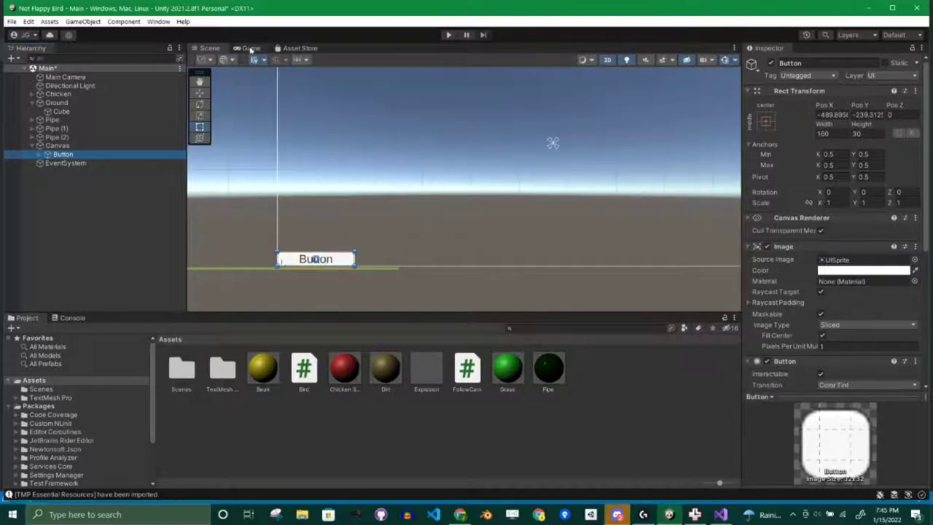
{"action": "left_click", "coordinate": [250, 48]}
{"action": "left_click", "coordinate": [208, 48]}
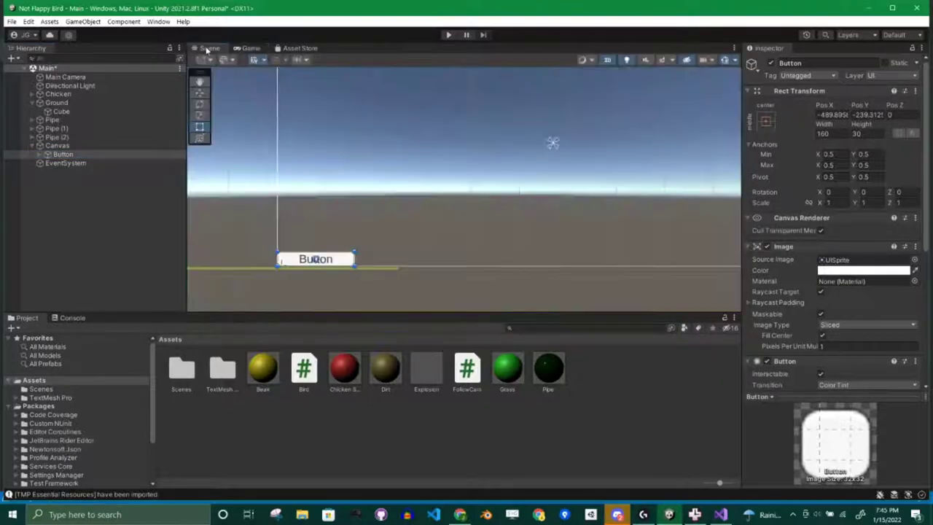
{"action": "left_click", "coordinate": [36, 155]}
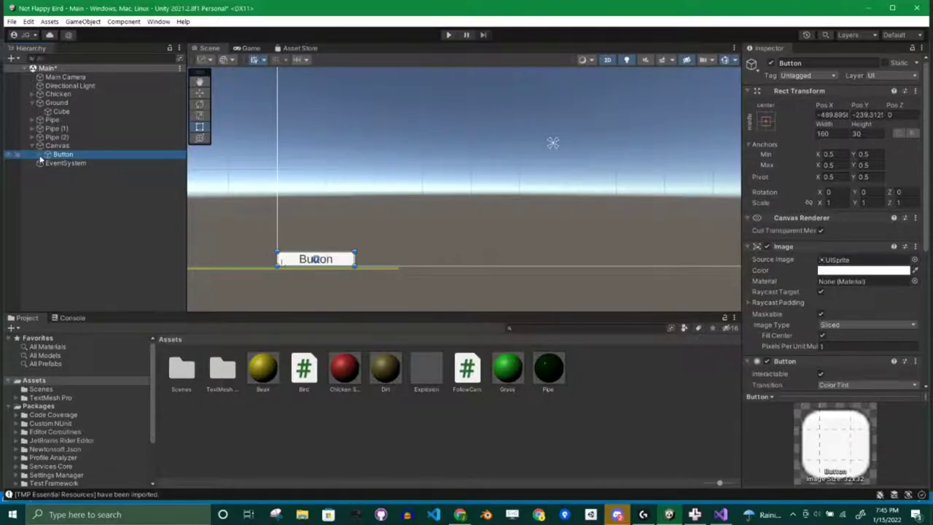
{"action": "left_click", "coordinate": [40, 155]}
{"action": "left_click", "coordinate": [78, 163]}
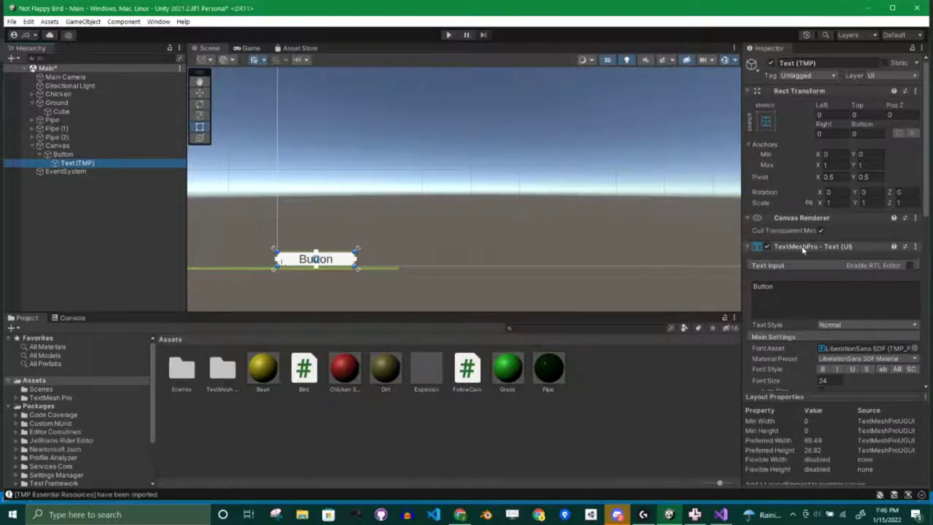
{"action": "left_click", "coordinate": [803, 296]}
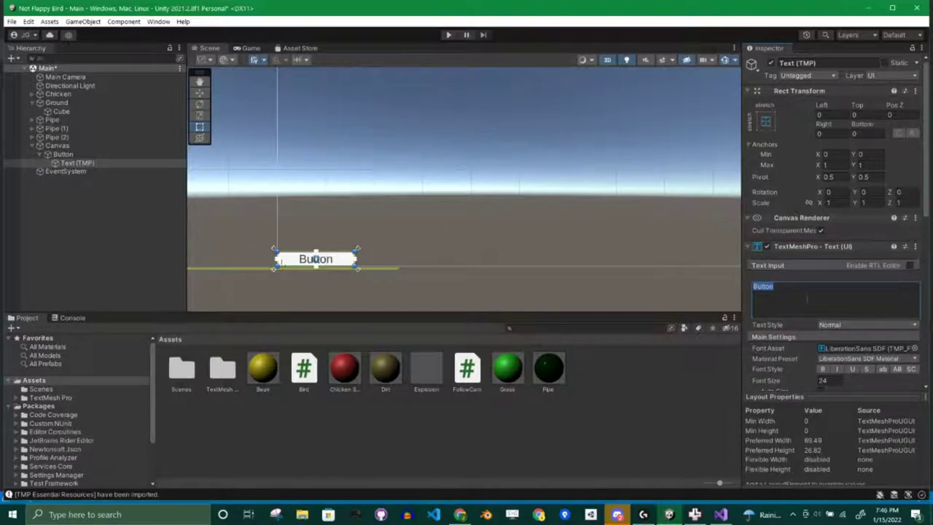
{"action": "type", "text": "Restart"}
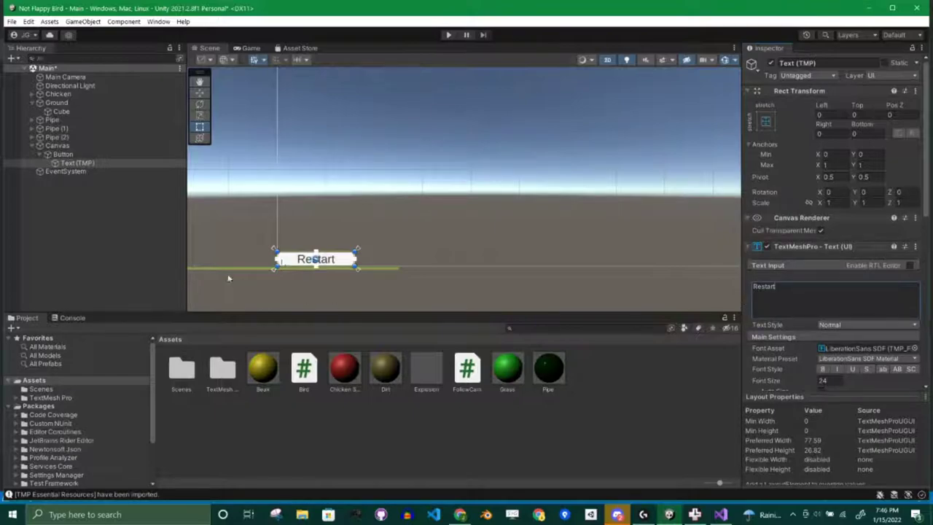
{"action": "left_click", "coordinate": [122, 233]}
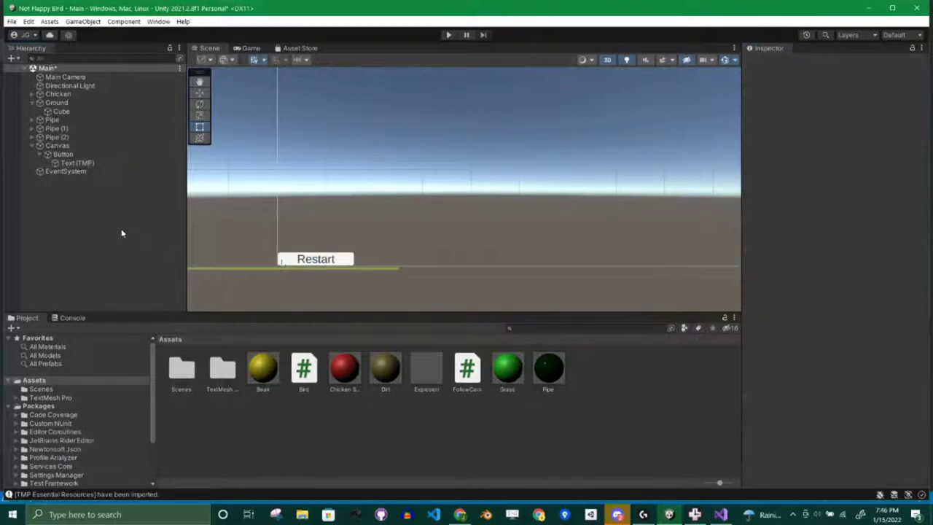
Resize the Restart button to about 234.6 by 66.1 and drag its pivot toward the left end
{"action": "left_click", "coordinate": [39, 154]}
{"action": "left_click", "coordinate": [61, 154]}
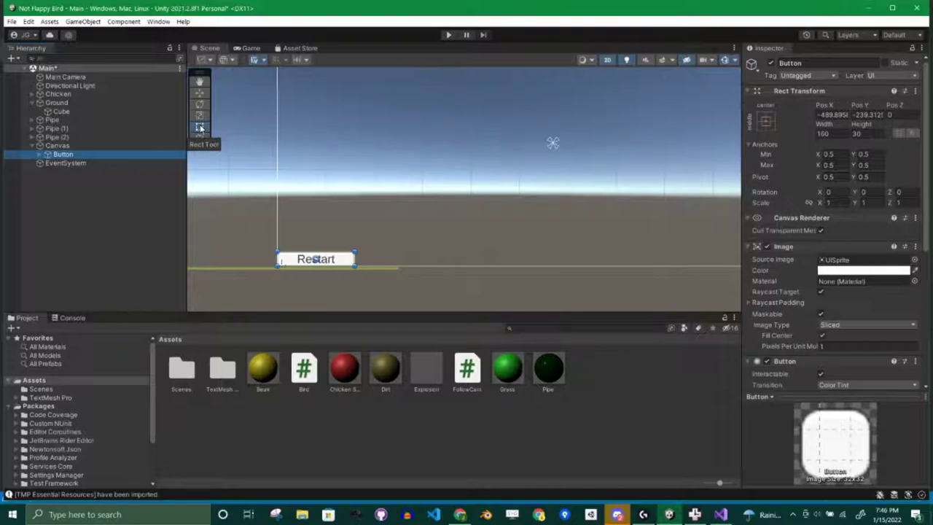
{"action": "scroll", "coordinate": [466, 195], "scroll_direction": "down", "scroll_amount": 3}
{"action": "middle_click_drag", "start_coordinate": [470, 202], "coordinate": [387, 224]}
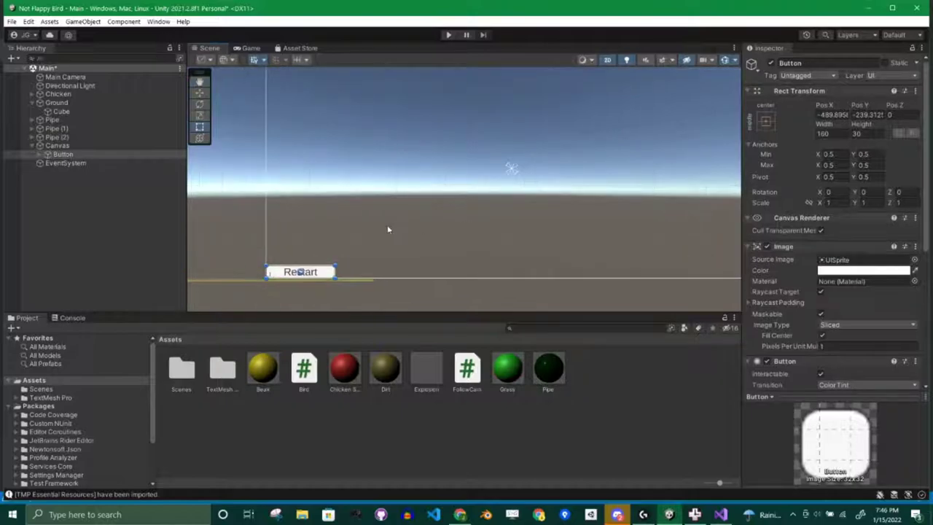
{"action": "left_click_drag", "start_coordinate": [333, 269], "coordinate": [411, 230]}
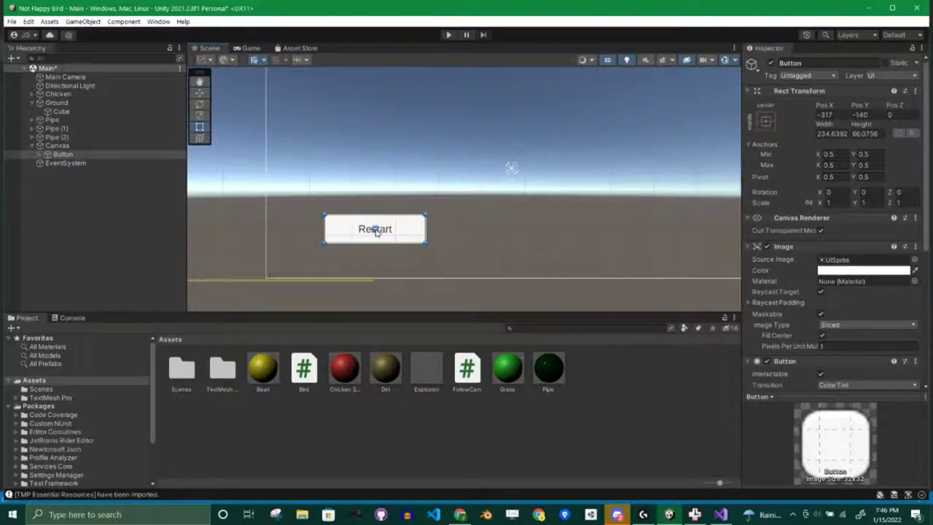
{"action": "scroll", "coordinate": [374, 231], "scroll_direction": "up", "scroll_amount": 3}
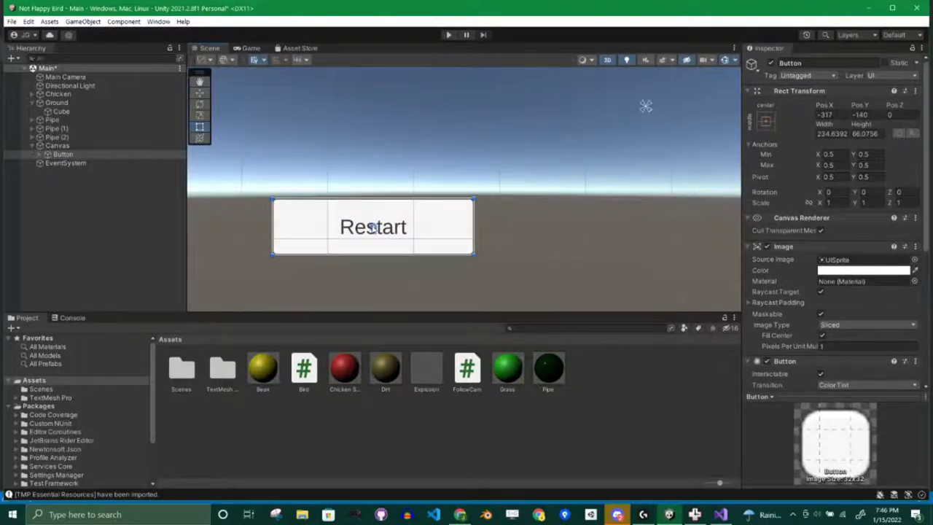
{"action": "left_click_drag", "start_coordinate": [372, 228], "coordinate": [308, 220]}
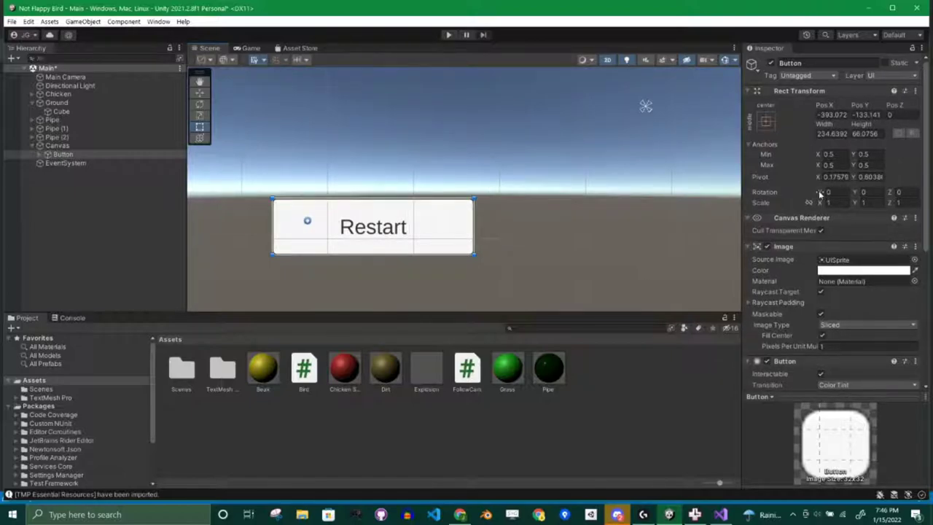
Tilt the Restart button with the Rotate tool to about 23 degrees
{"action": "left_click", "coordinate": [199, 104]}
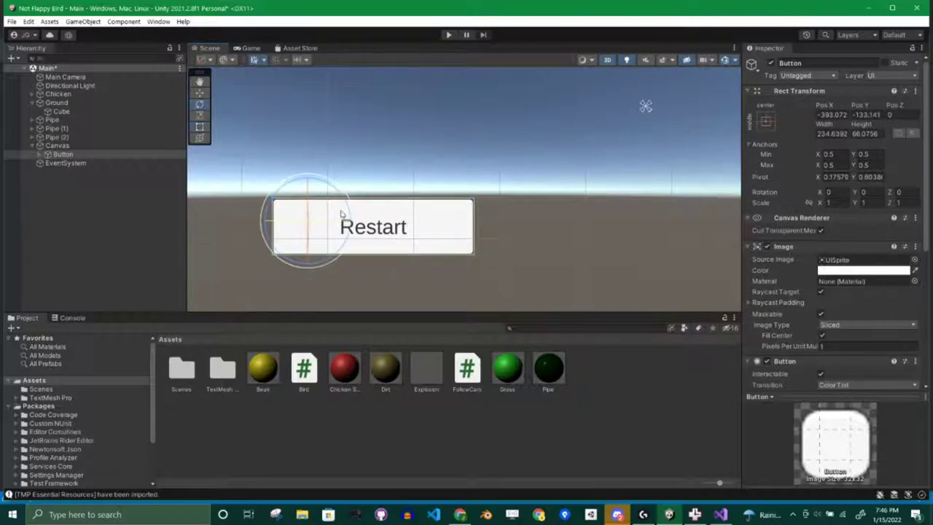
{"action": "left_click_drag", "start_coordinate": [348, 217], "coordinate": [316, 167]}
{"action": "scroll", "coordinate": [437, 269], "scroll_direction": "down", "scroll_amount": 3}
{"action": "scroll", "coordinate": [435, 266], "scroll_direction": "down", "scroll_amount": 1}
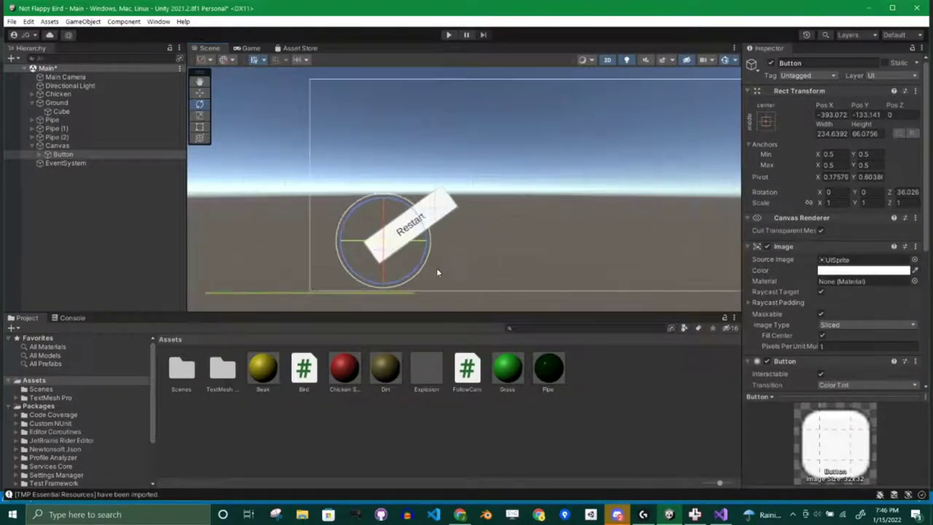
{"action": "left_click_drag", "start_coordinate": [412, 213], "coordinate": [418, 222]}
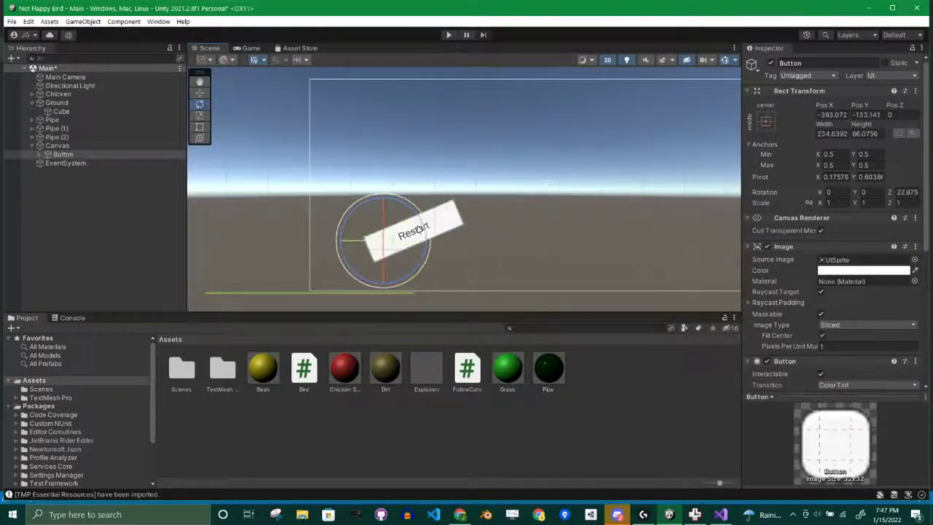
Move the button up near the canvas top, ease its tilt to about 17.6°, and preview it in the Game view
{"action": "left_click", "coordinate": [200, 95]}
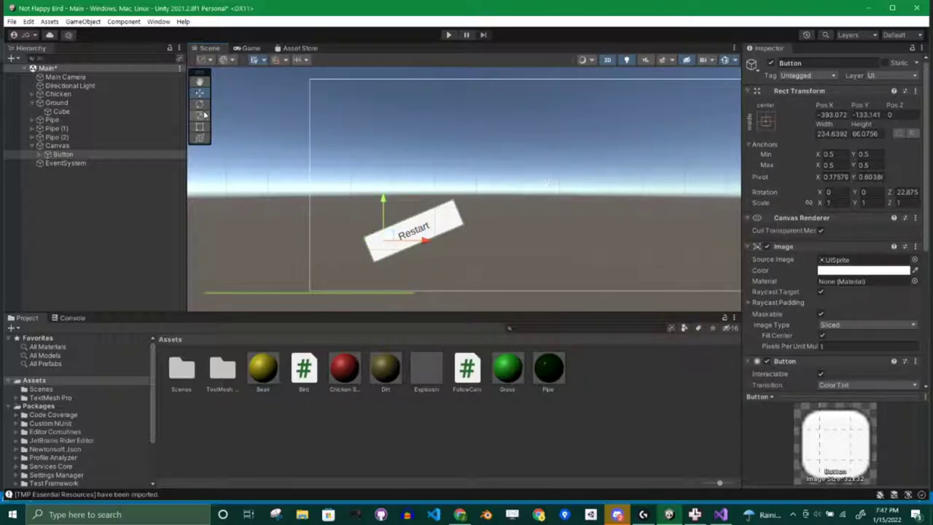
{"action": "left_click_drag", "start_coordinate": [385, 236], "coordinate": [346, 126]}
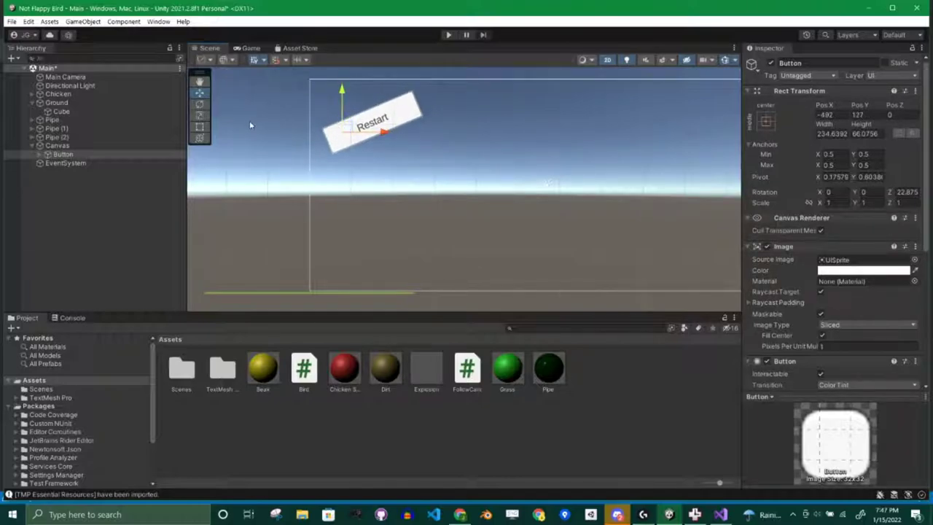
{"action": "left_click", "coordinate": [202, 127]}
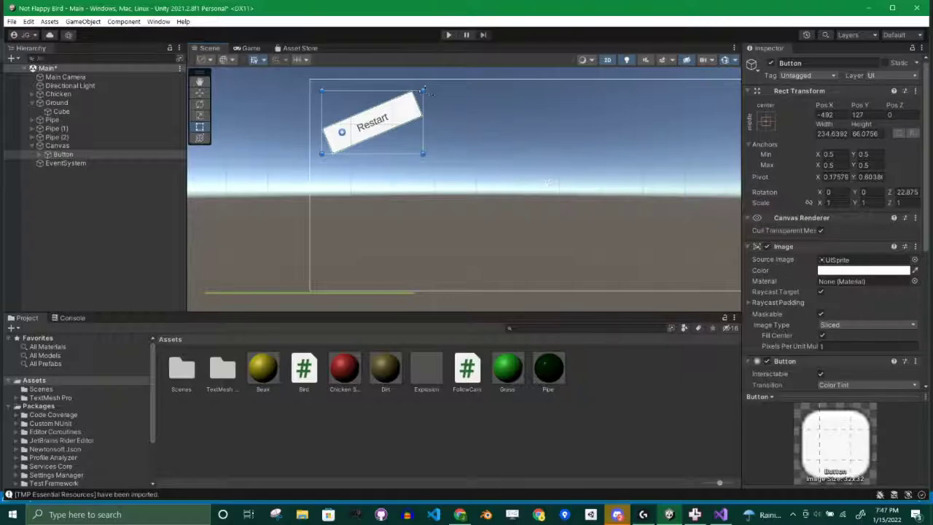
{"action": "mouse_move", "coordinate": [426, 86]}
{"action": "left_mouse_down"}
{"action": "mouse_move", "coordinate": [443, 130]}
{"action": "mouse_move", "coordinate": [424, 82]}
{"action": "left_mouse_up"}
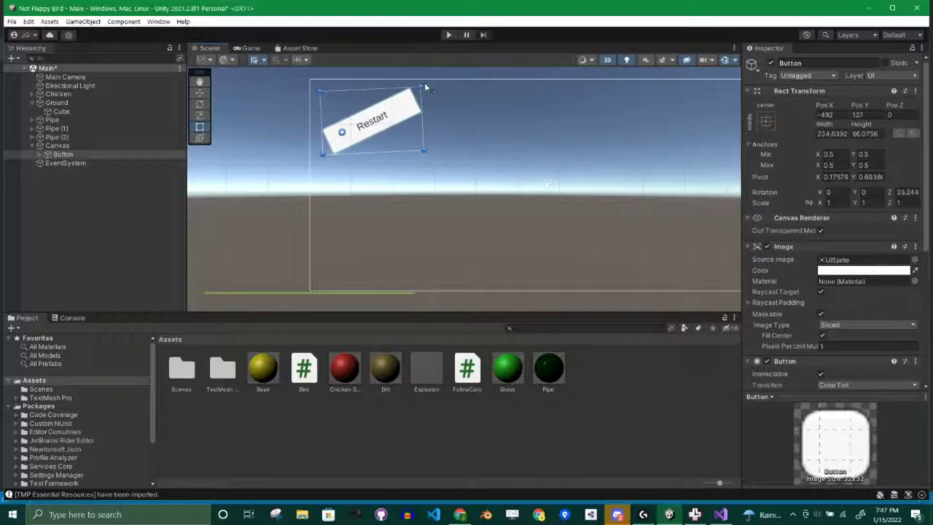
{"action": "left_click", "coordinate": [249, 48]}
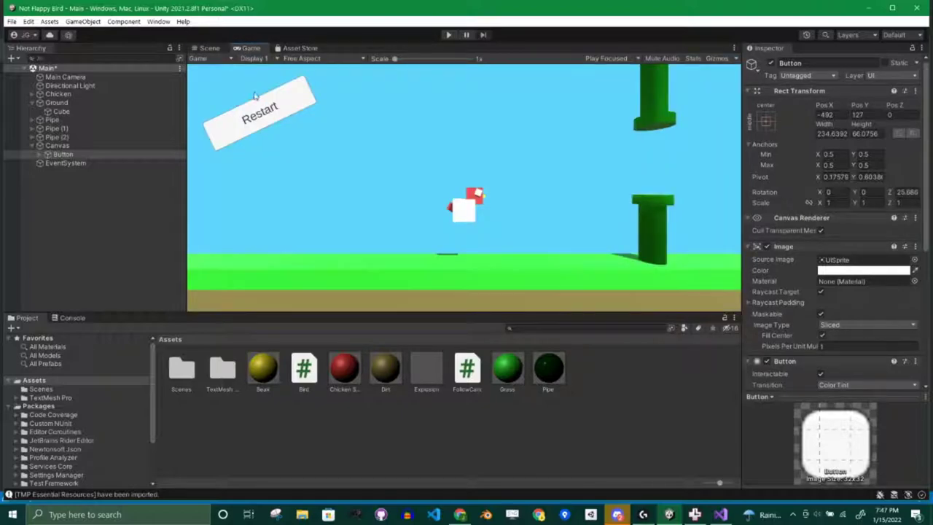
Drag the Restart button's anchor up and right in the Scene view, then preview it in the Game view
{"action": "left_click", "coordinate": [209, 48]}
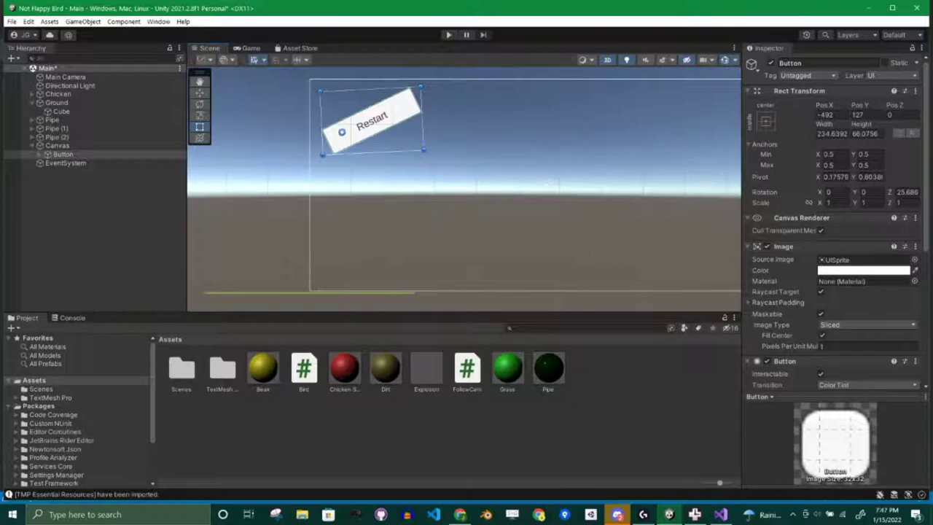
{"action": "middle_click_drag", "start_coordinate": [620, 201], "coordinate": [475, 225]}
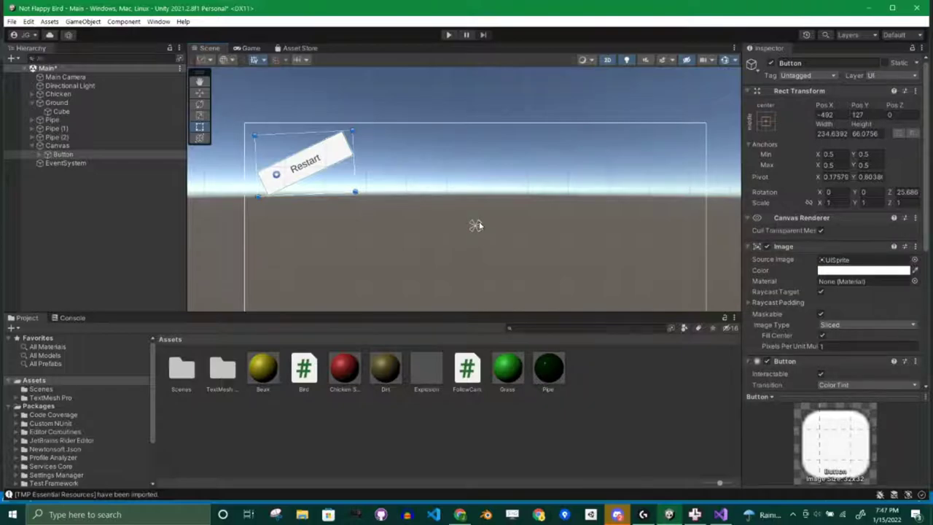
{"action": "left_click_drag", "start_coordinate": [475, 225], "coordinate": [562, 187]}
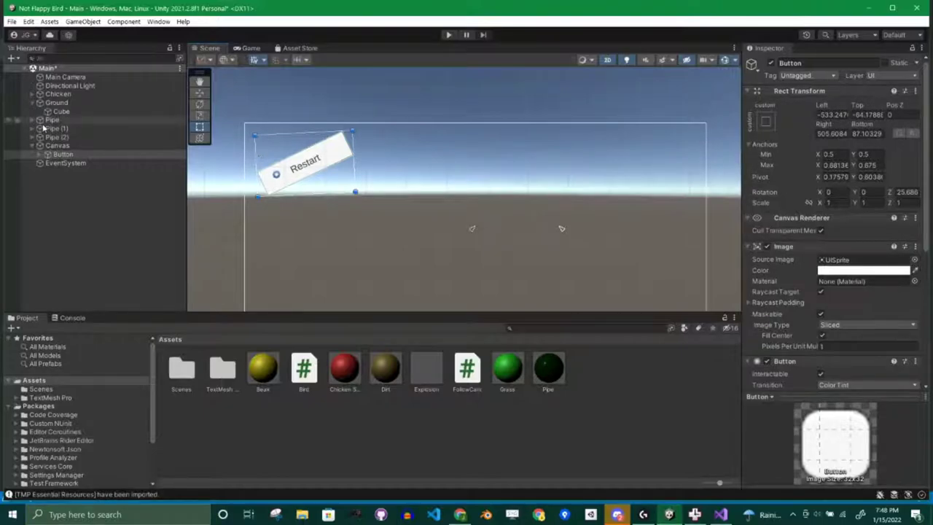
{"action": "left_click", "coordinate": [92, 121]}
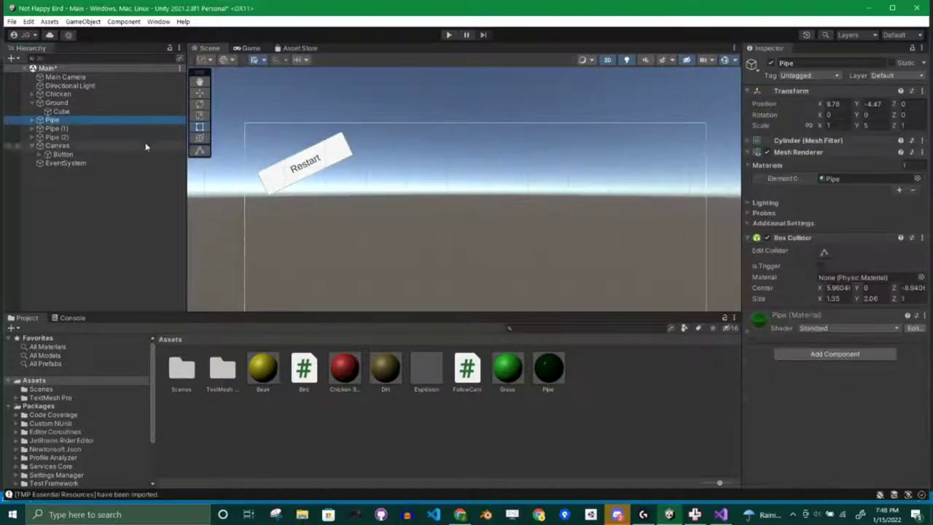
{"action": "left_click", "coordinate": [62, 155]}
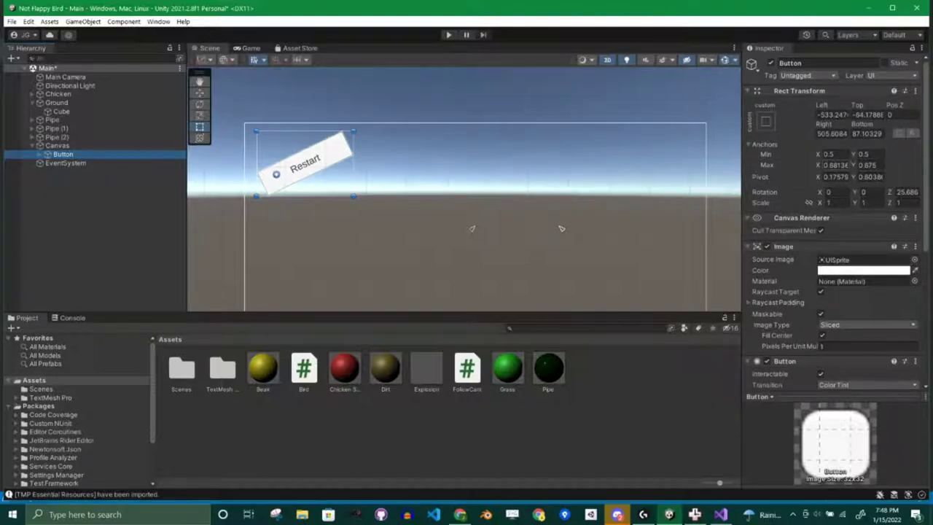
{"action": "left_click", "coordinate": [828, 154]}
{"action": "scroll", "coordinate": [584, 200], "scroll_direction": "down", "scroll_amount": 3}
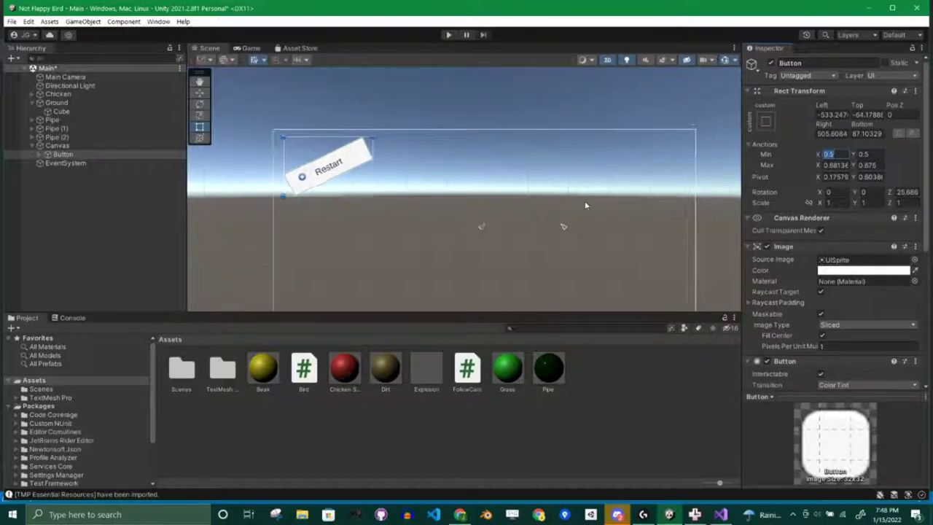
{"action": "middle_click_drag", "start_coordinate": [576, 255], "coordinate": [590, 208]}
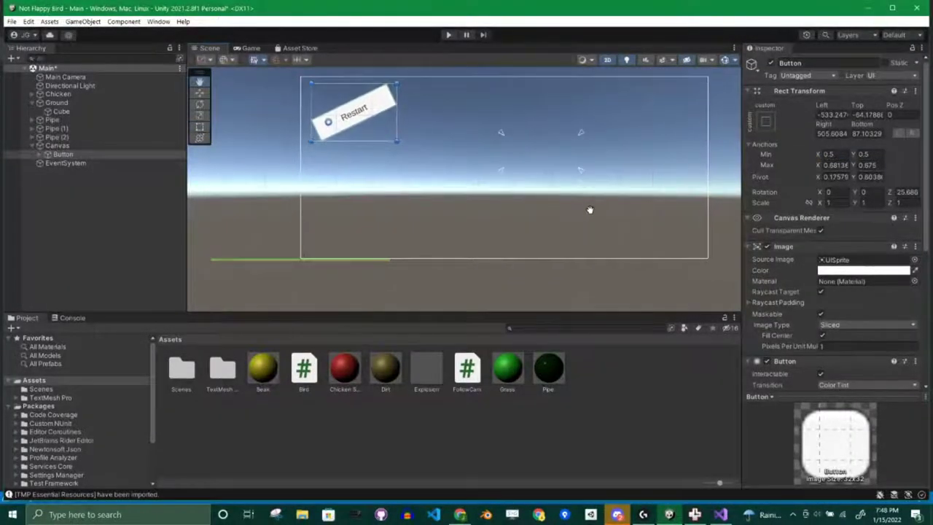
{"action": "left_click", "coordinate": [251, 48]}
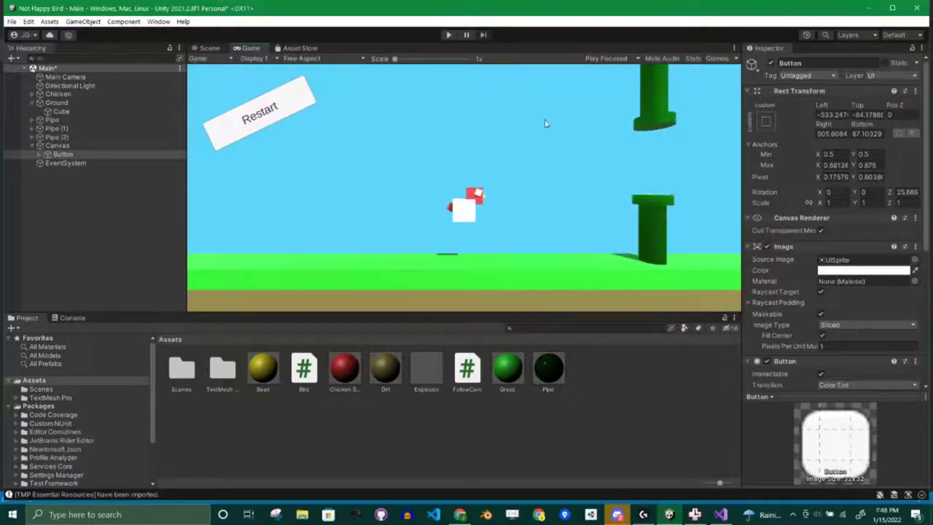
Drag the anchors to the canvas's bottom-left and top-right corners and set Anchors Min X to 0
{"action": "left_click", "coordinate": [207, 48]}
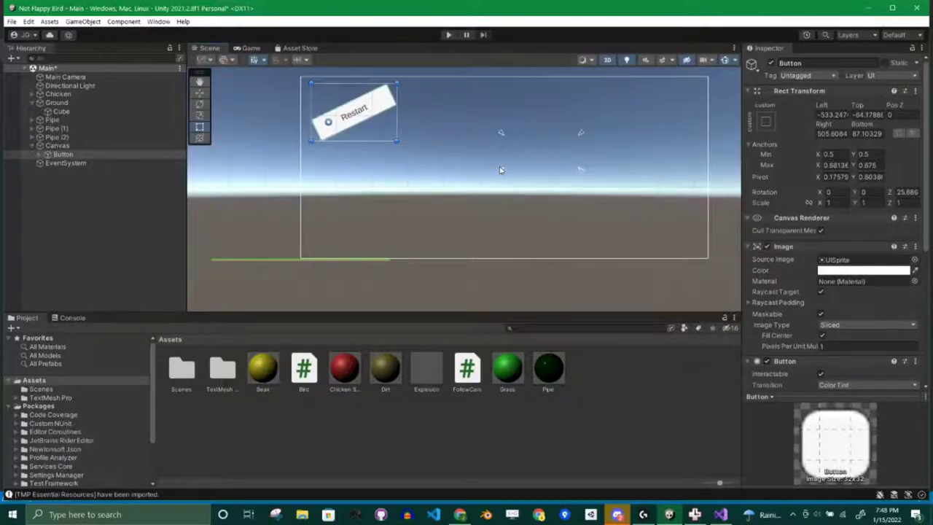
{"action": "left_click_drag", "start_coordinate": [500, 172], "coordinate": [275, 296]}
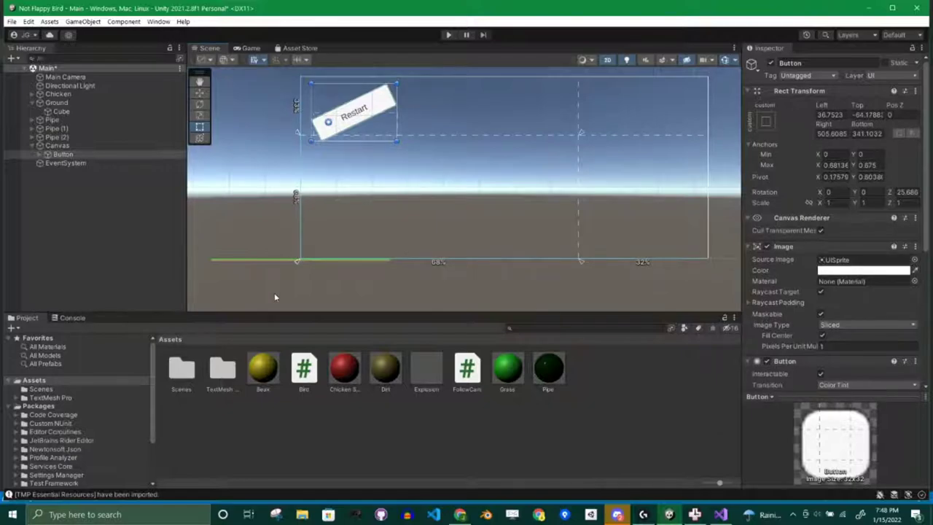
{"action": "left_click_drag", "start_coordinate": [581, 133], "coordinate": [711, 73]}
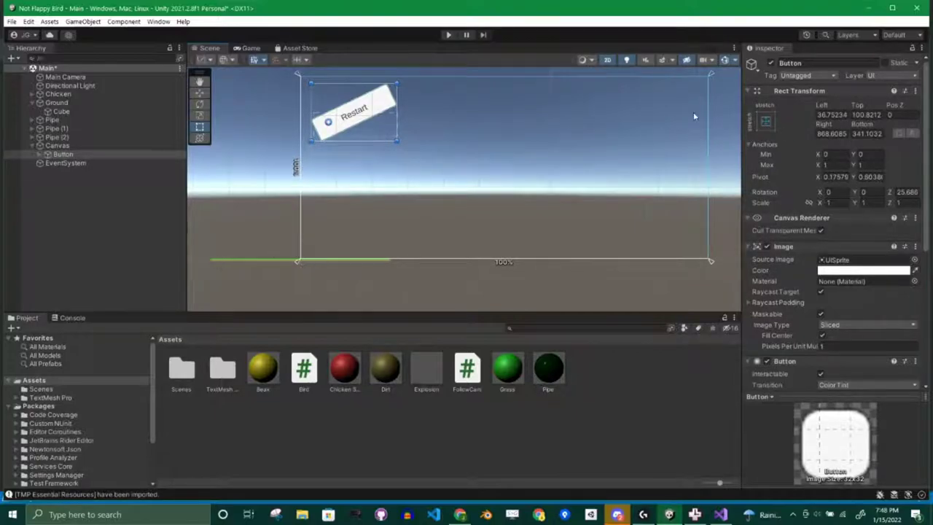
{"action": "middle_click_drag", "start_coordinate": [644, 143], "coordinate": [592, 180]}
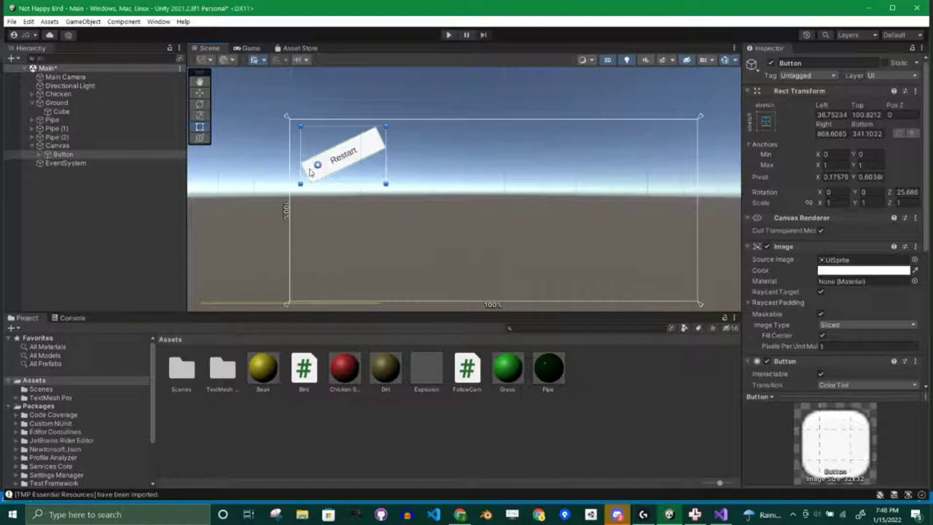
{"action": "left_click", "coordinate": [826, 154]}
{"action": "key", "text": "Return"}
Preview the stretched button in the Game view at 16:10 and QHD (2560x1440) sizes
{"action": "left_click", "coordinate": [250, 48]}
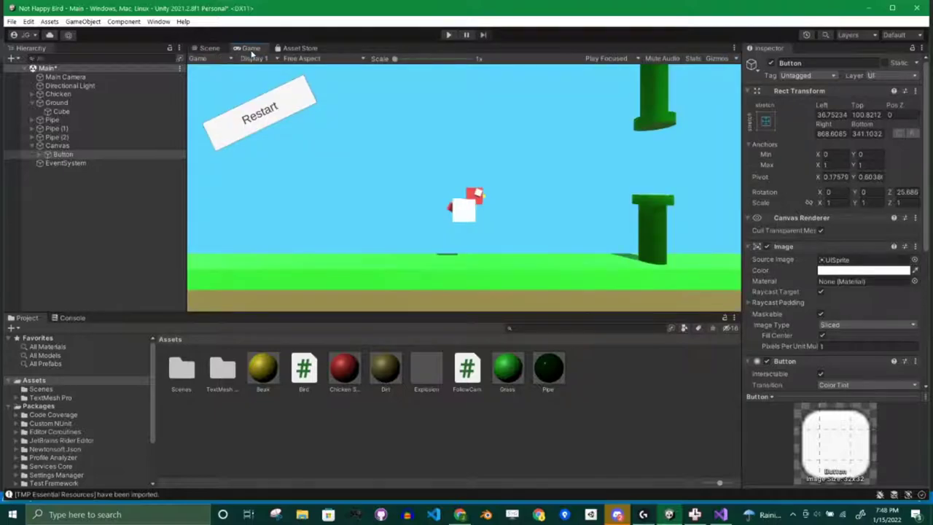
{"action": "left_click", "coordinate": [318, 61]}
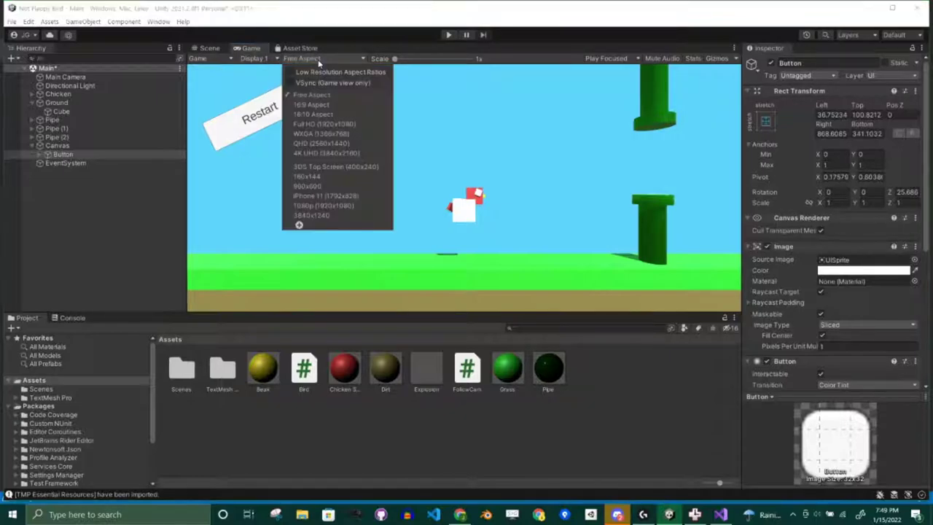
{"action": "left_click", "coordinate": [323, 115]}
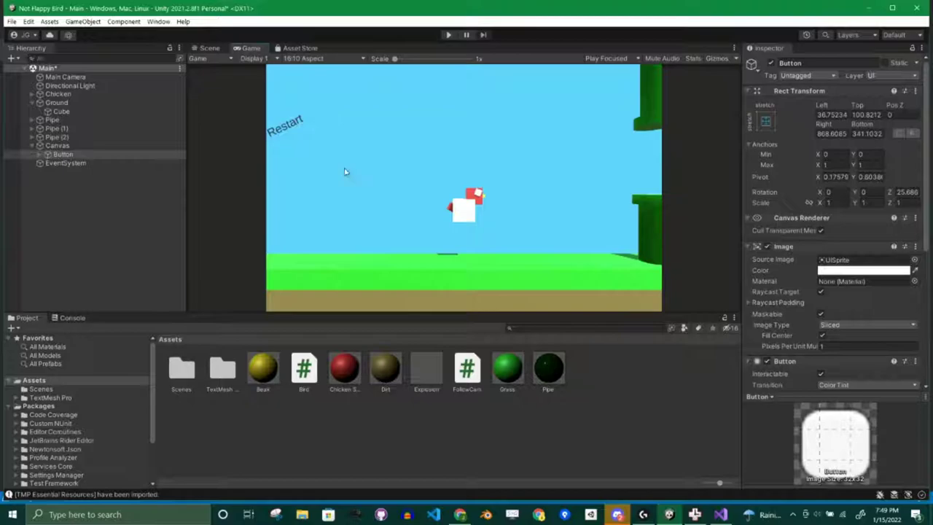
{"action": "left_click", "coordinate": [296, 59]}
{"action": "left_click", "coordinate": [321, 142]}
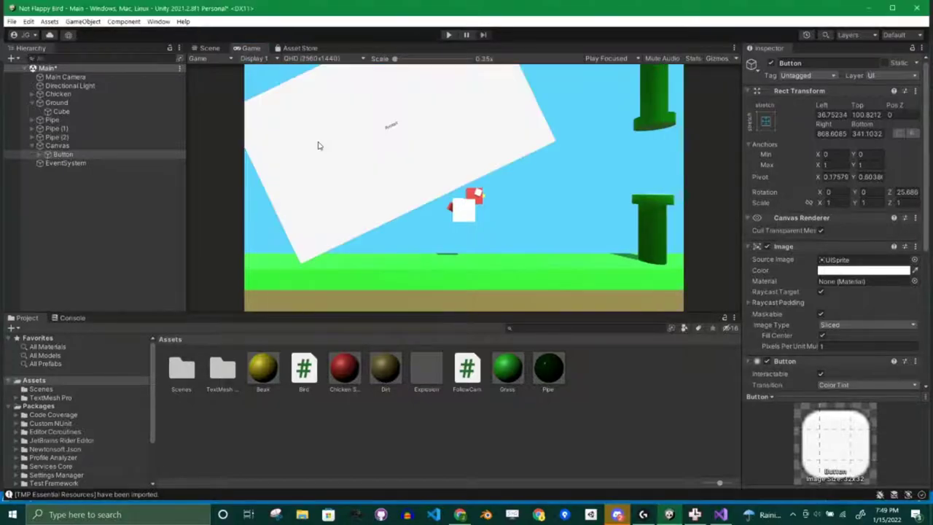
{"action": "left_click", "coordinate": [308, 60]}
{"action": "left_click", "coordinate": [312, 115]}
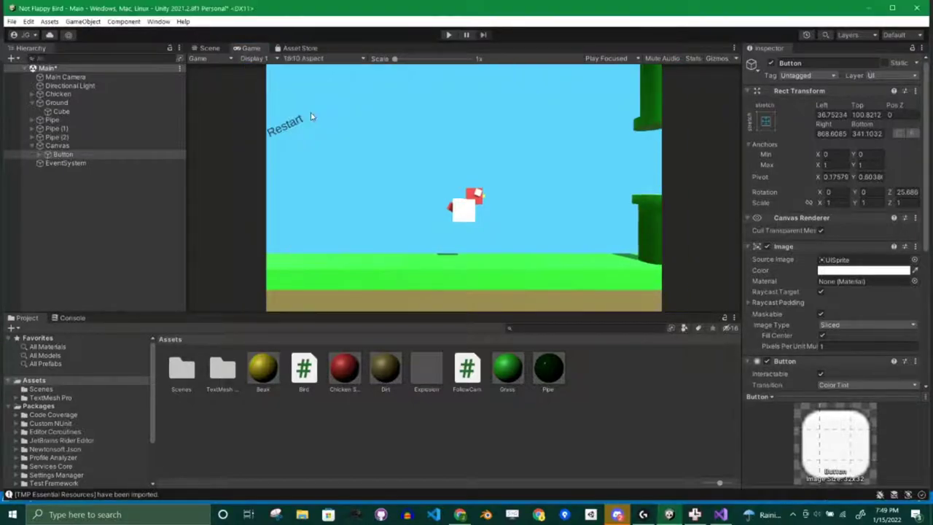
{"action": "left_click", "coordinate": [306, 59]}
{"action": "left_click", "coordinate": [318, 142]}
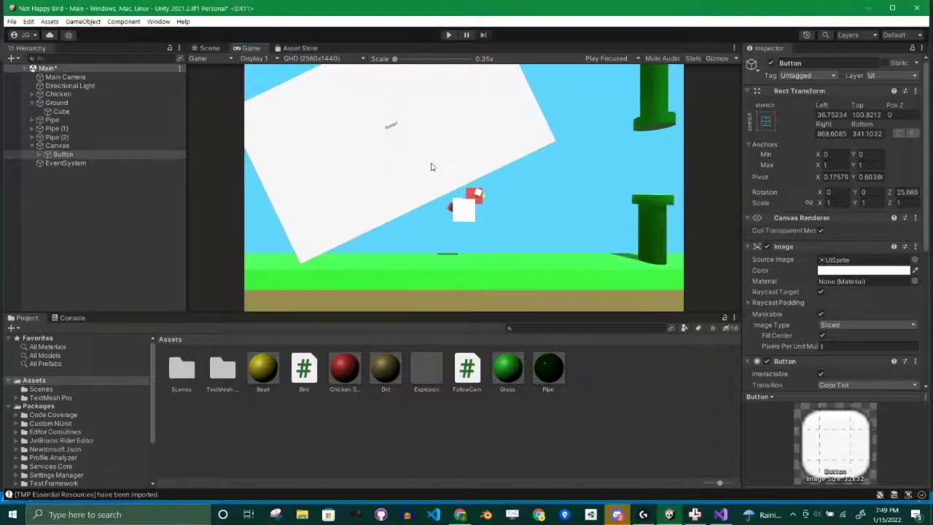
Check the Game view at 16:9 and 16:10, restore Free Aspect, and return to the Scene view
{"action": "left_click", "coordinate": [310, 60]}
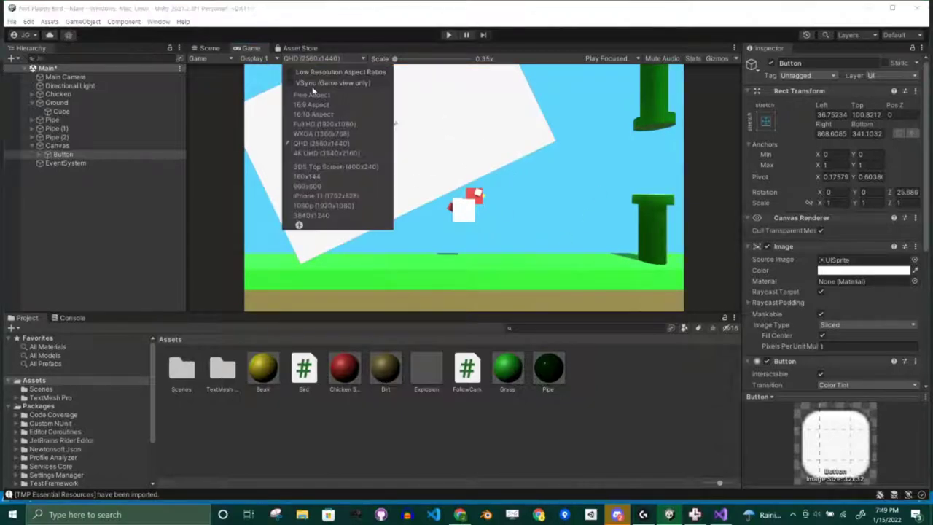
{"action": "left_click", "coordinate": [316, 108]}
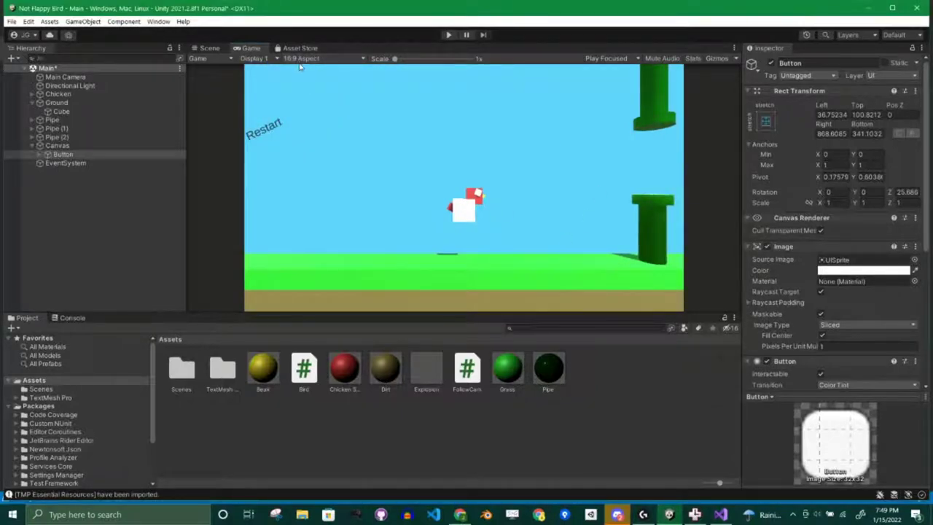
{"action": "left_click", "coordinate": [306, 60]}
{"action": "left_click", "coordinate": [302, 95]}
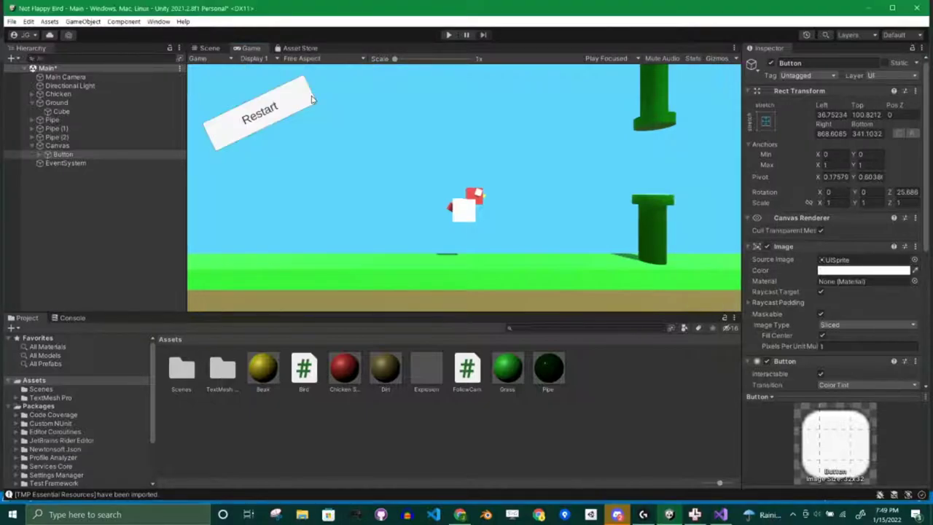
{"action": "left_click", "coordinate": [332, 59]}
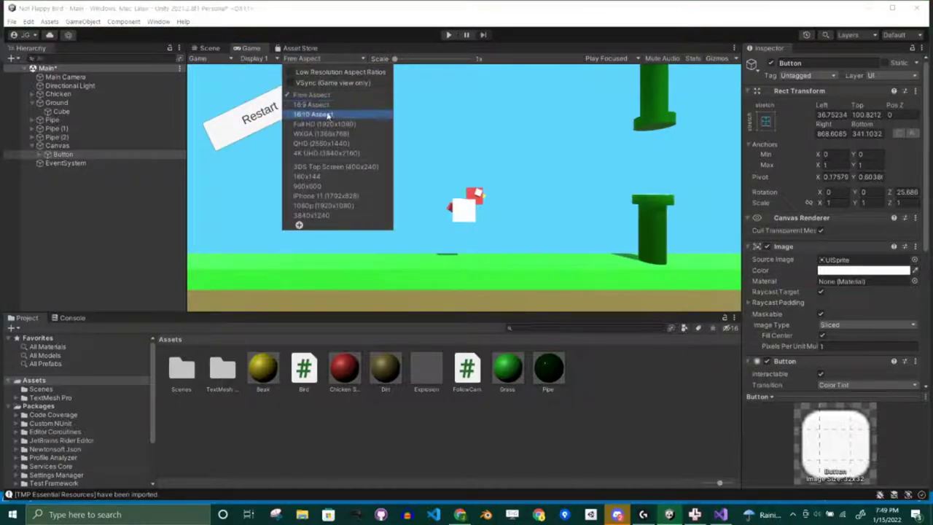
{"action": "left_click", "coordinate": [312, 115]}
{"action": "left_click", "coordinate": [335, 59]}
{"action": "left_click", "coordinate": [325, 95]}
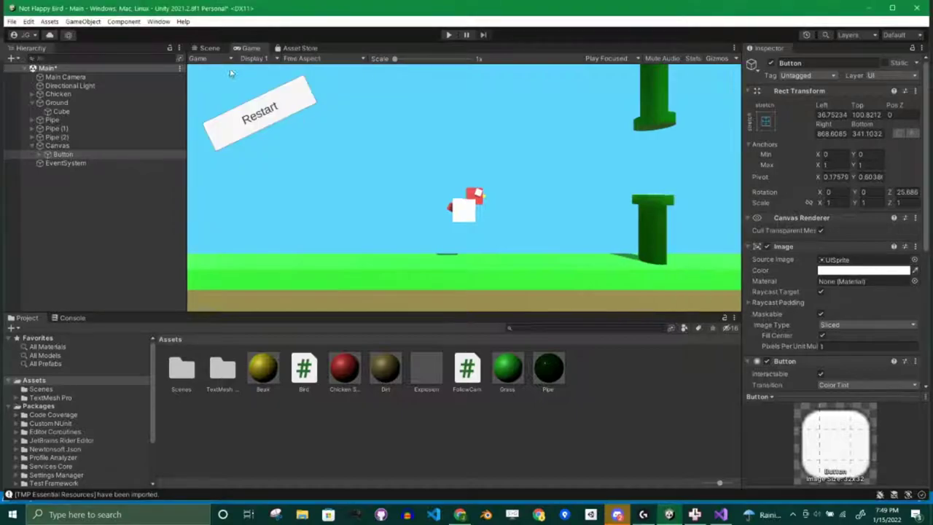
{"action": "left_click", "coordinate": [216, 50]}
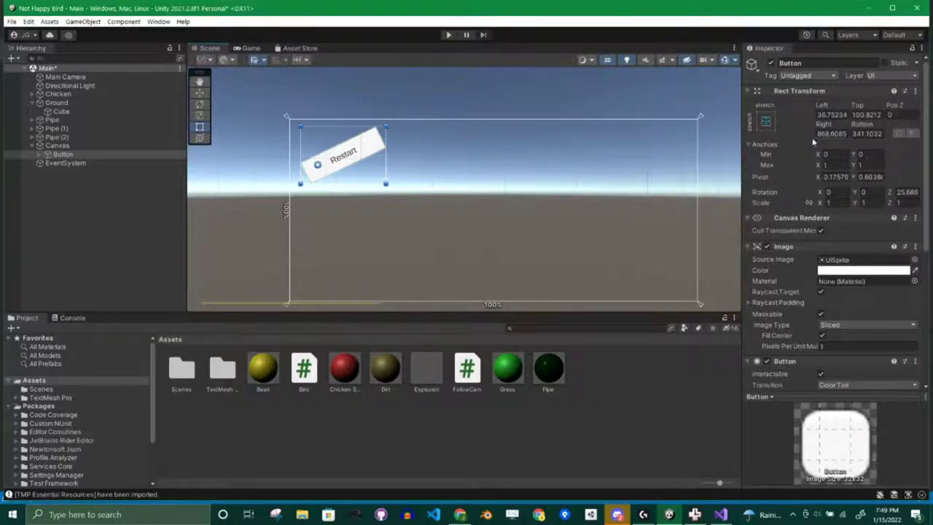
Anchor the Restart button to the canvas centre, drag it near the centre, and preview it in-game
{"action": "left_click", "coordinate": [765, 121]}
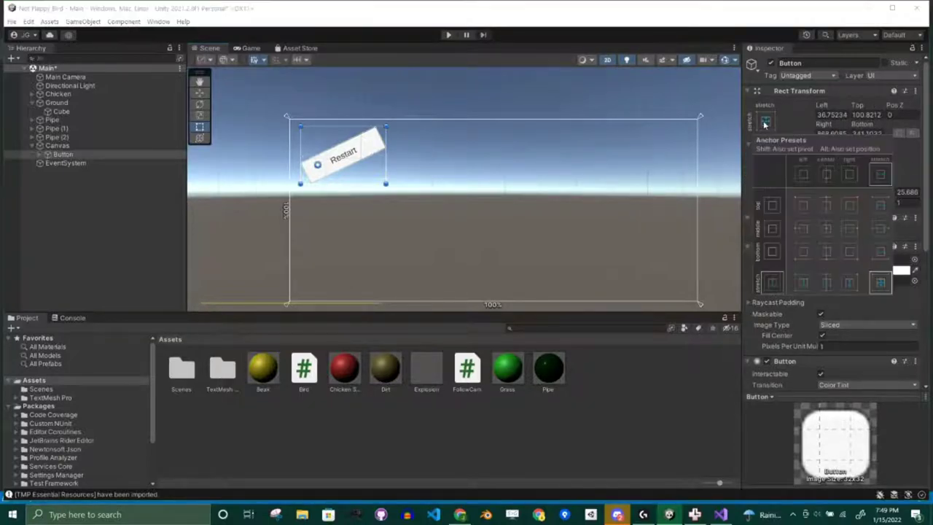
{"action": "left_click", "coordinate": [785, 117]}
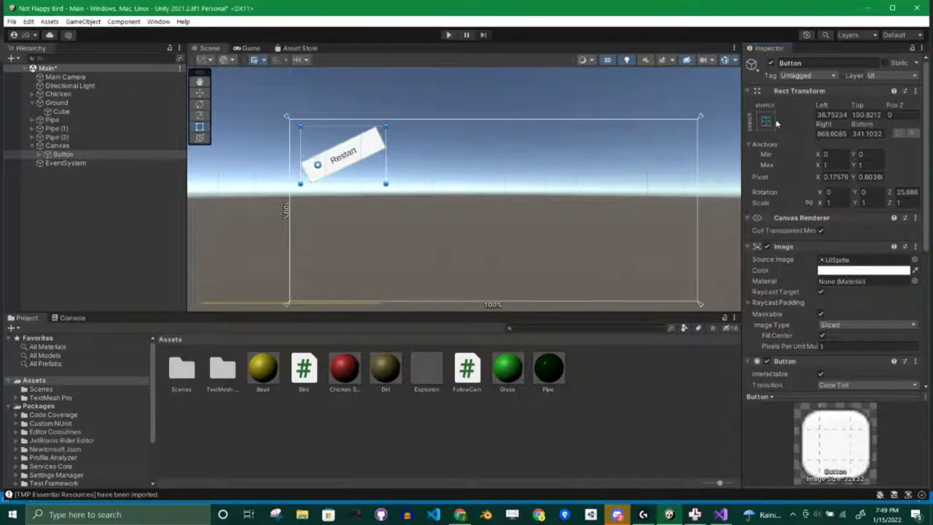
{"action": "left_click", "coordinate": [769, 123]}
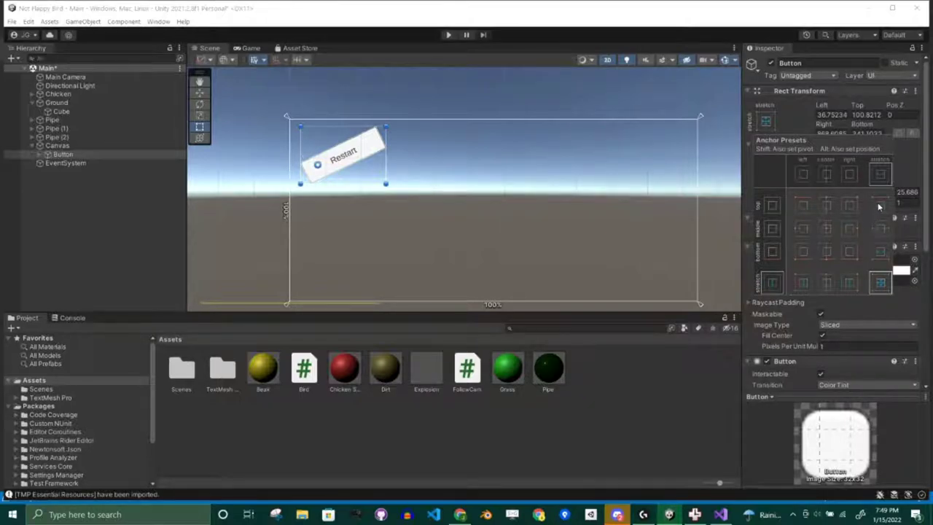
{"action": "left_click", "coordinate": [828, 228]}
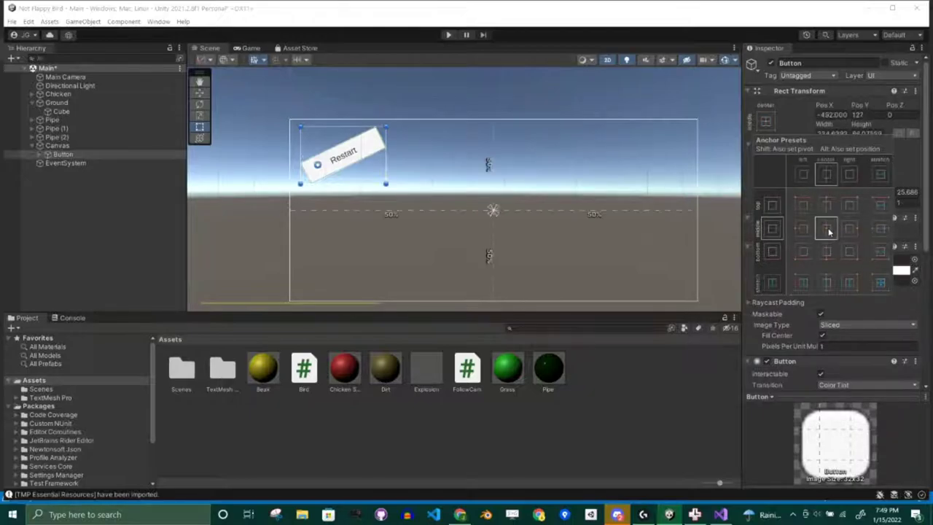
{"action": "left_click", "coordinate": [200, 93]}
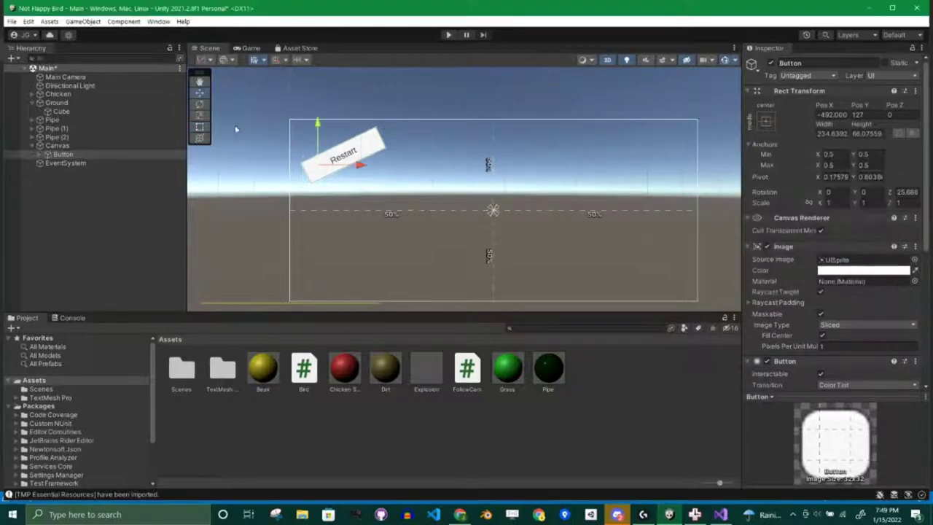
{"action": "left_click_drag", "start_coordinate": [324, 164], "coordinate": [460, 199]}
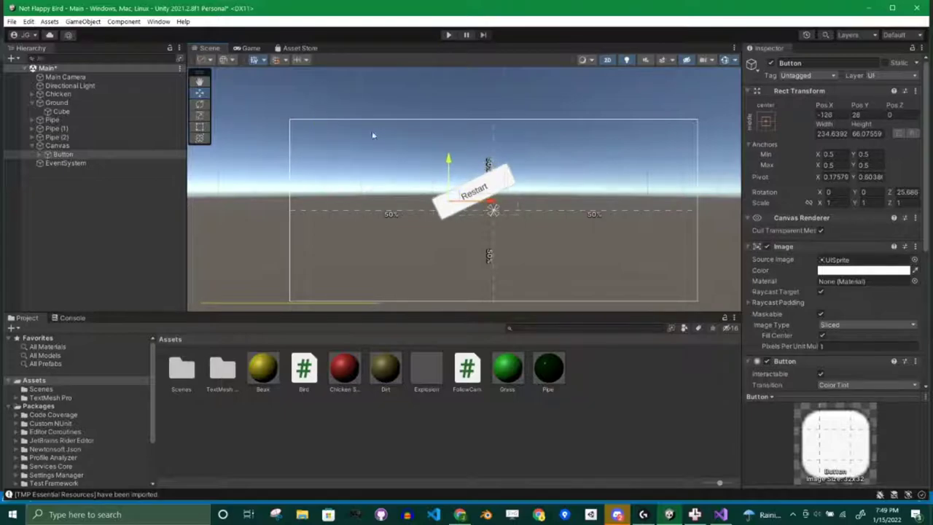
{"action": "left_click", "coordinate": [252, 48]}
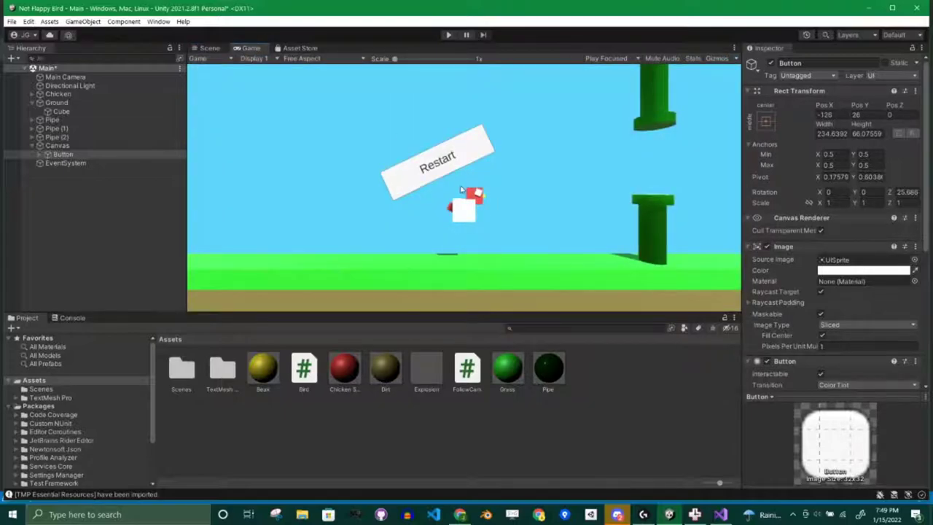
Preview the game view at QHD 2560x1440 and 16:10 aspect
{"action": "left_click", "coordinate": [314, 62]}
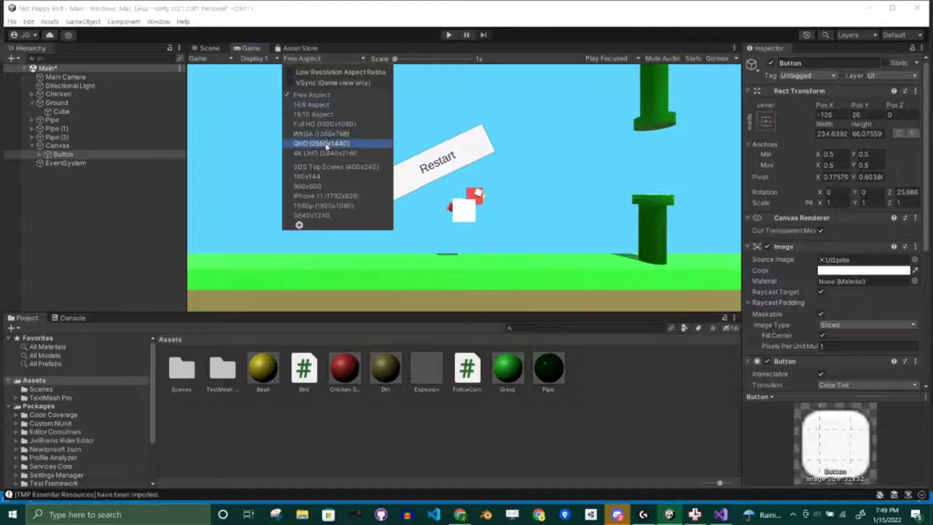
{"action": "left_click", "coordinate": [325, 144]}
{"action": "left_click", "coordinate": [337, 59]}
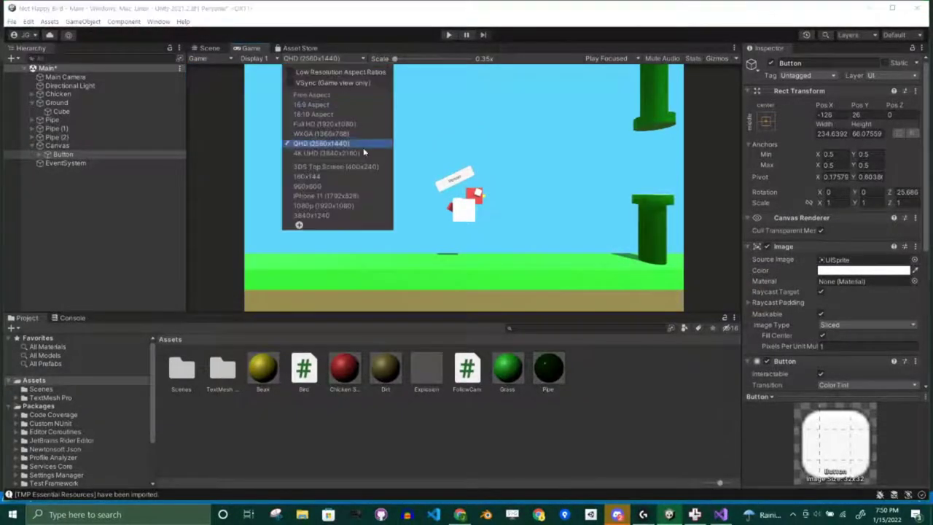
{"action": "left_click", "coordinate": [323, 119]}
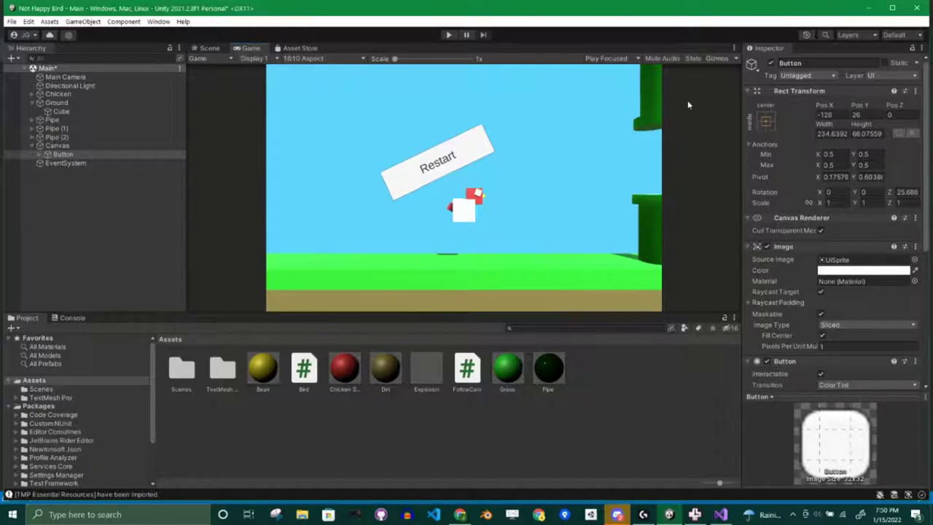
Set the button's anchor preset to top-left and drag it into the canvas's top-left corner
{"action": "left_click", "coordinate": [765, 121]}
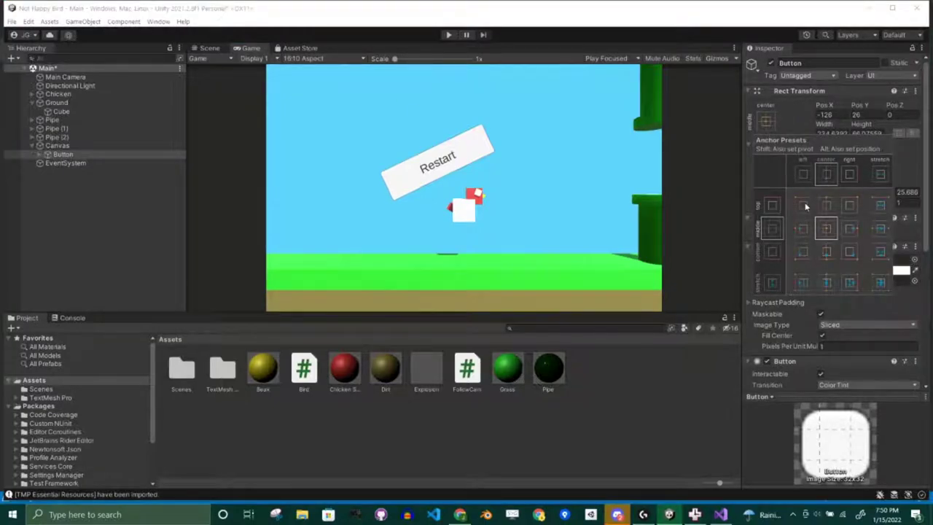
{"action": "left_click", "coordinate": [804, 205]}
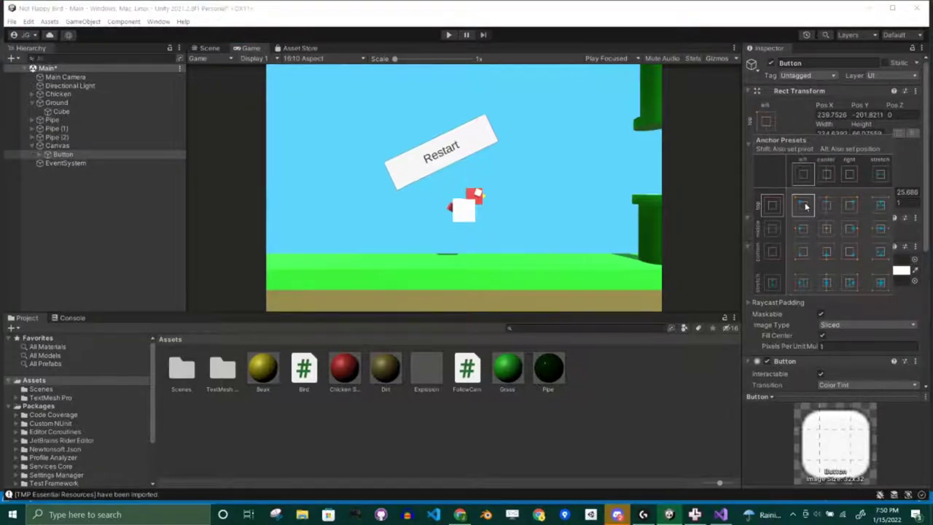
{"action": "left_click", "coordinate": [208, 48]}
{"action": "left_click_drag", "start_coordinate": [387, 188], "coordinate": [285, 111]}
{"action": "left_click", "coordinate": [250, 48]}
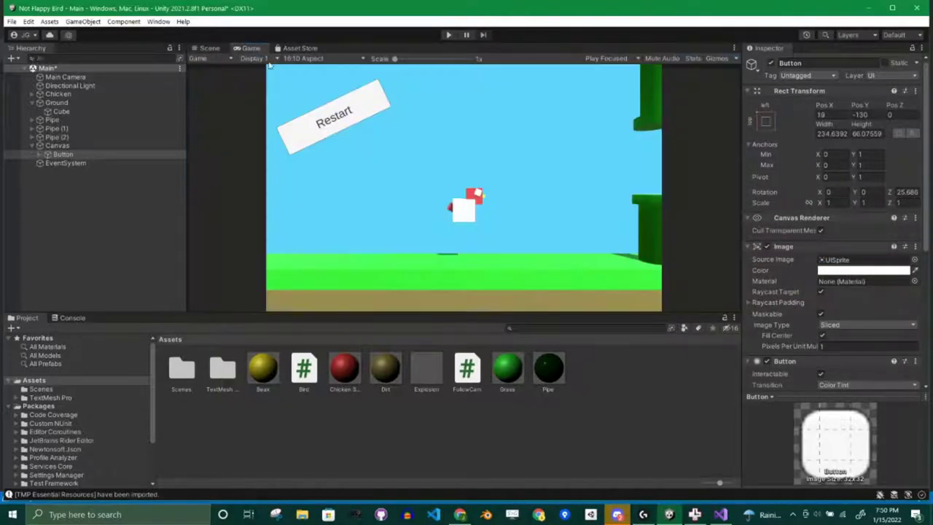
Test the button at WXGA 1366x768, 16:10 and 4K UHD, then return to Free Aspect
{"action": "left_click", "coordinate": [323, 60]}
{"action": "left_click", "coordinate": [336, 139]}
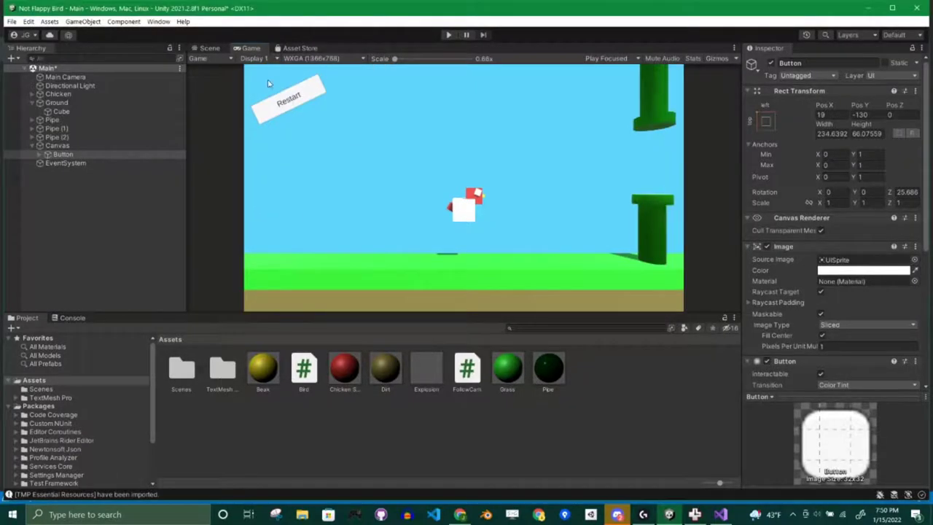
{"action": "left_click", "coordinate": [313, 60]}
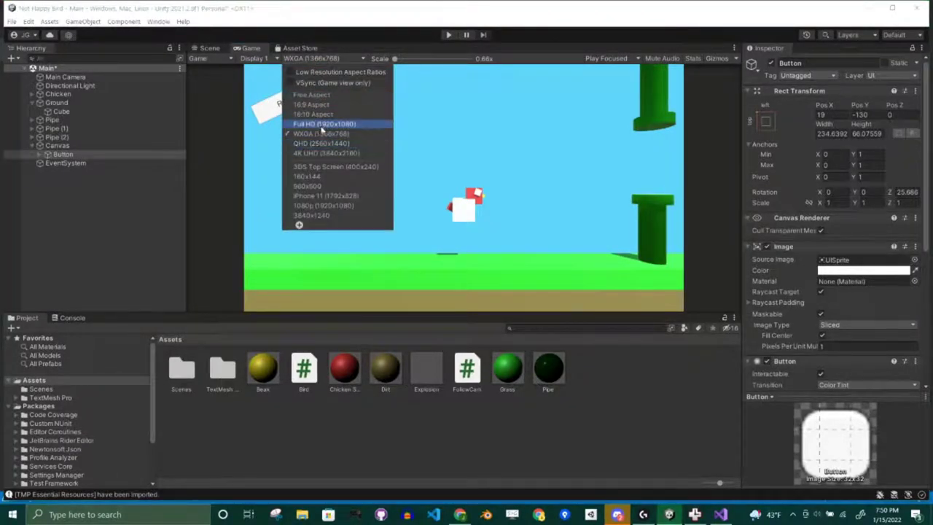
{"action": "left_click", "coordinate": [326, 122]}
{"action": "left_click", "coordinate": [315, 58]}
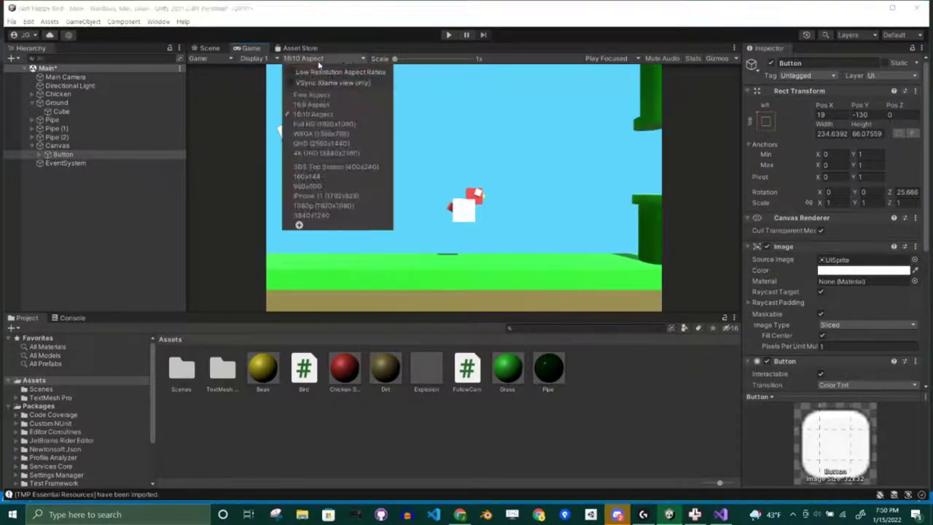
{"action": "left_click", "coordinate": [332, 167]}
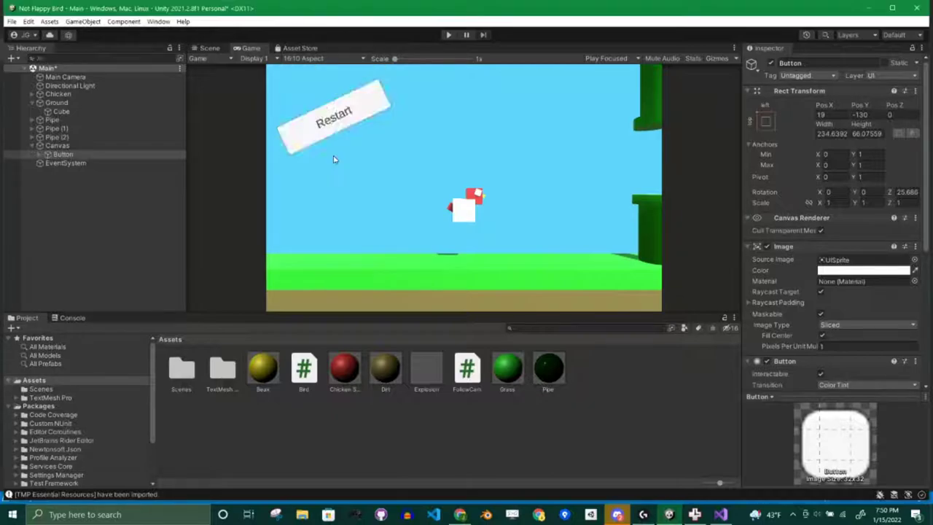
{"action": "left_click", "coordinate": [313, 59]}
{"action": "left_click", "coordinate": [321, 96]}
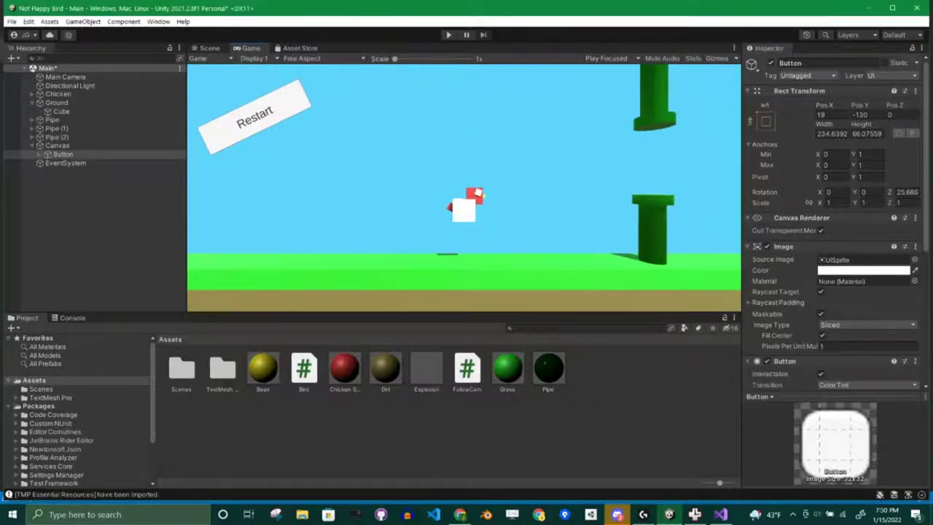
{"action": "left_click", "coordinate": [767, 123]}
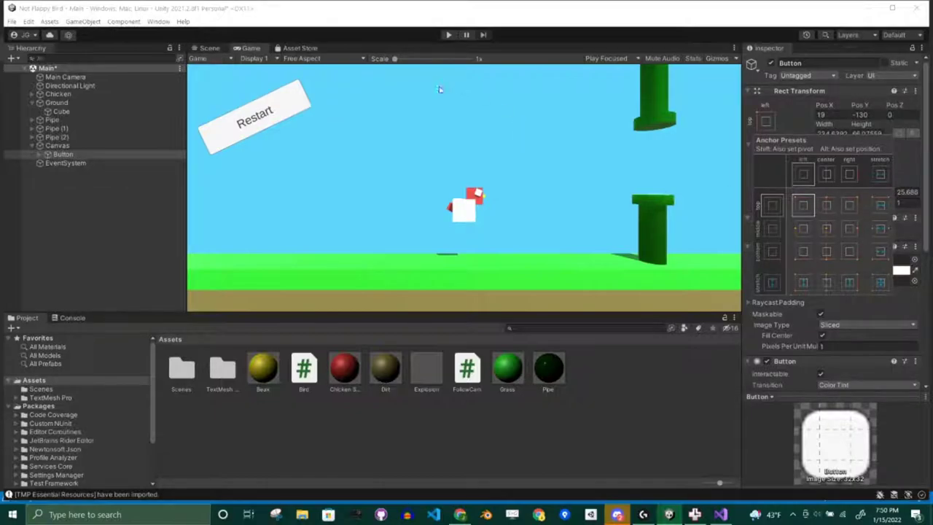
Move the Restart button's pivot inside the button with the Rect Tool in the Scene view
{"action": "left_click", "coordinate": [209, 48]}
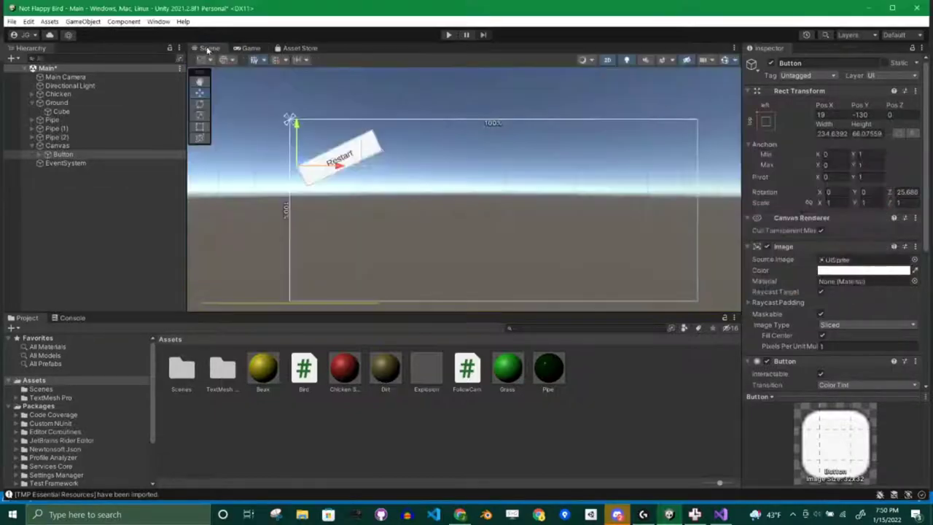
{"action": "scroll", "coordinate": [334, 187], "scroll_direction": "up", "scroll_amount": 2}
{"action": "left_click", "coordinate": [197, 126]}
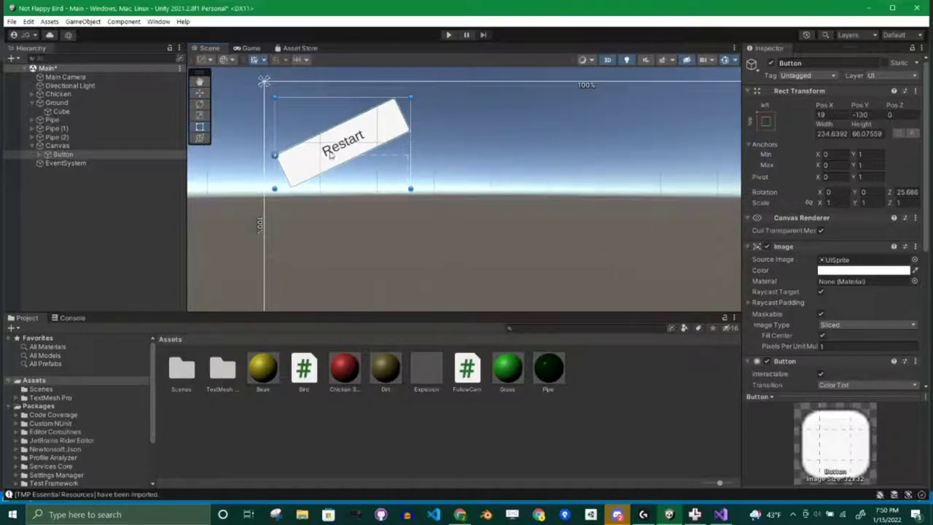
{"action": "left_click_drag", "start_coordinate": [274, 157], "coordinate": [307, 152]}
Try several anchor presets (middle-left, top-left, bottom-right, top-centre), ending on middle-center
{"action": "left_click", "coordinate": [766, 121]}
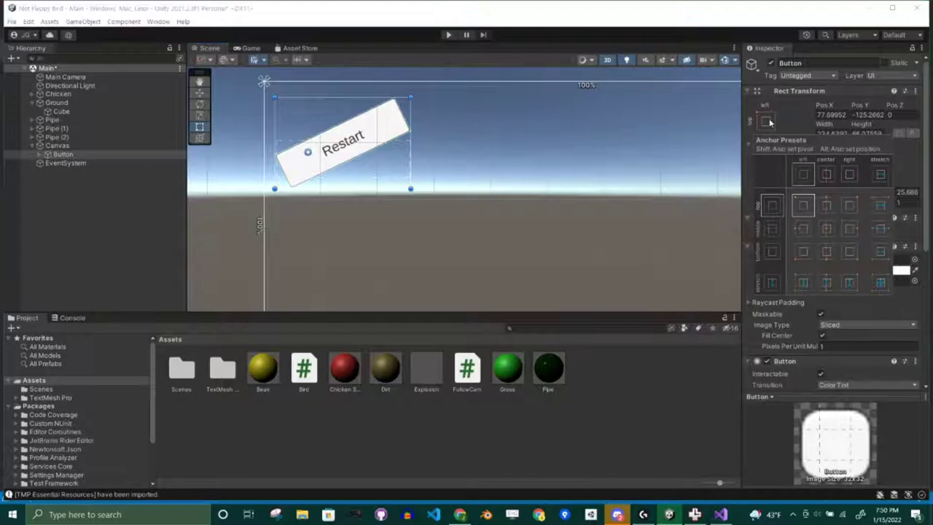
{"action": "left_click", "coordinate": [803, 229]}
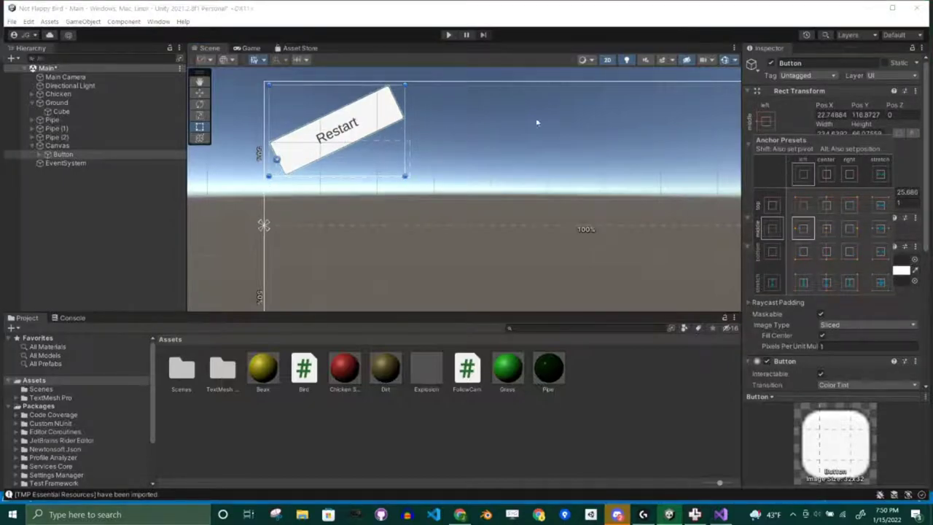
{"action": "left_click", "coordinate": [828, 228]}
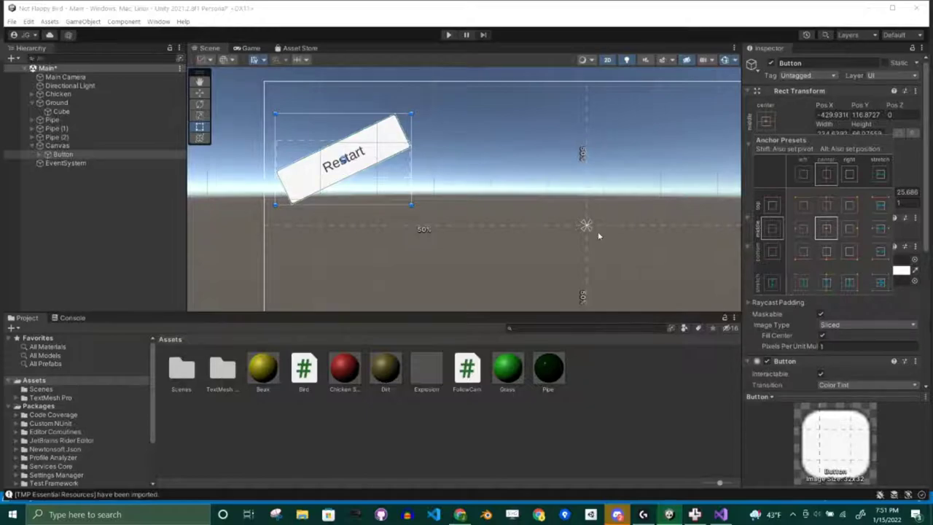
{"action": "left_click", "coordinate": [805, 208]}
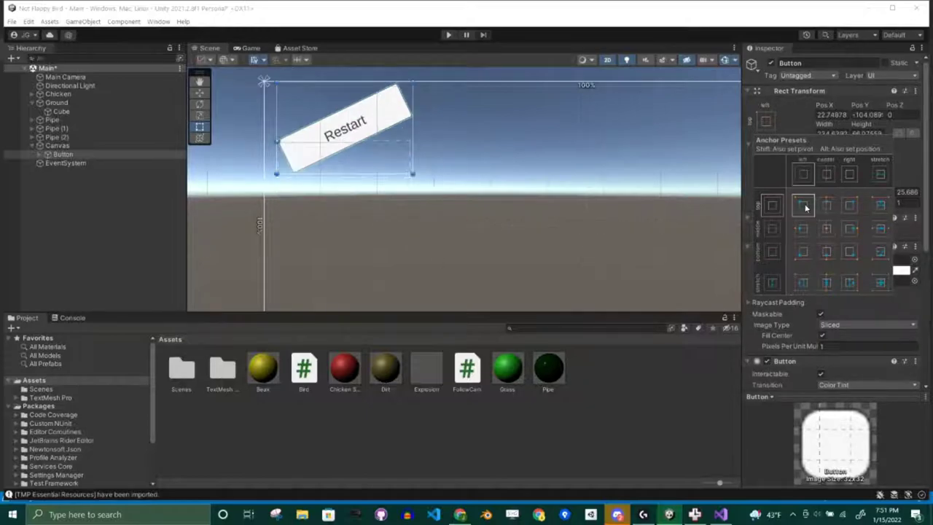
{"action": "left_click", "coordinate": [828, 238]}
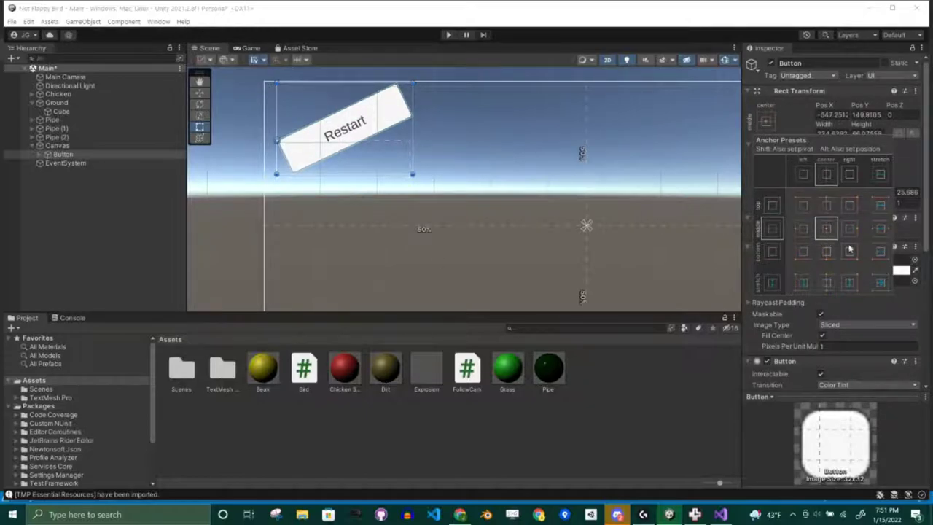
{"action": "left_click", "coordinate": [850, 255]}
{"action": "left_click", "coordinate": [826, 228]}
{"action": "left_click", "coordinate": [828, 205]}
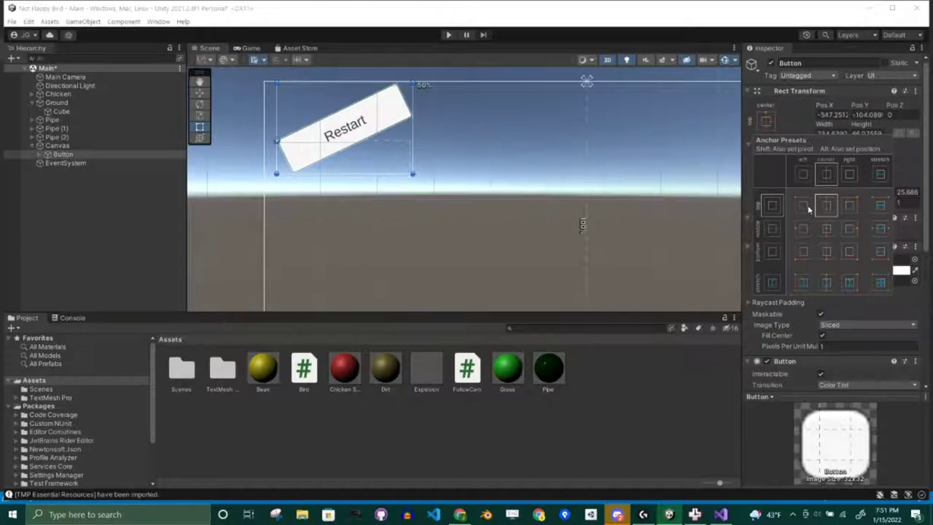
{"action": "left_click", "coordinate": [804, 207]}
{"action": "left_click", "coordinate": [826, 231]}
{"action": "left_click", "coordinate": [850, 252]}
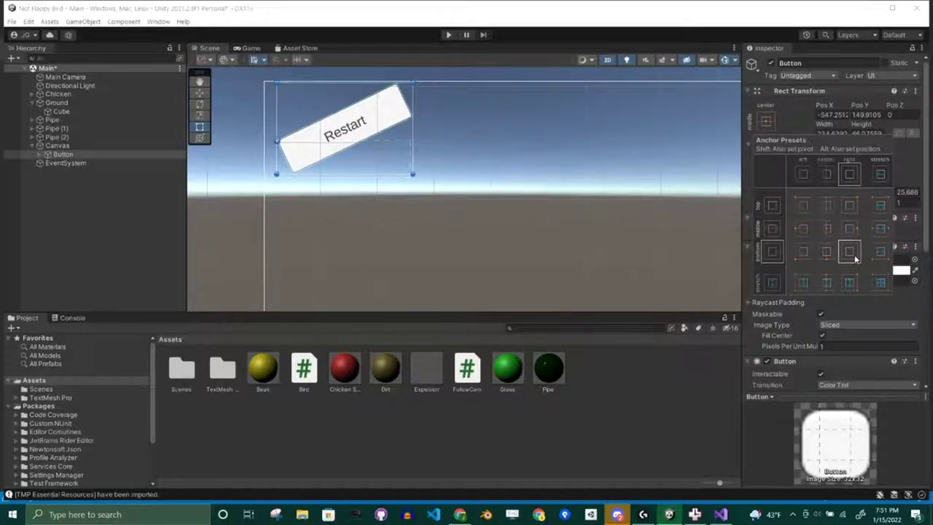
{"action": "left_click", "coordinate": [849, 228]}
{"action": "left_click", "coordinate": [826, 206]}
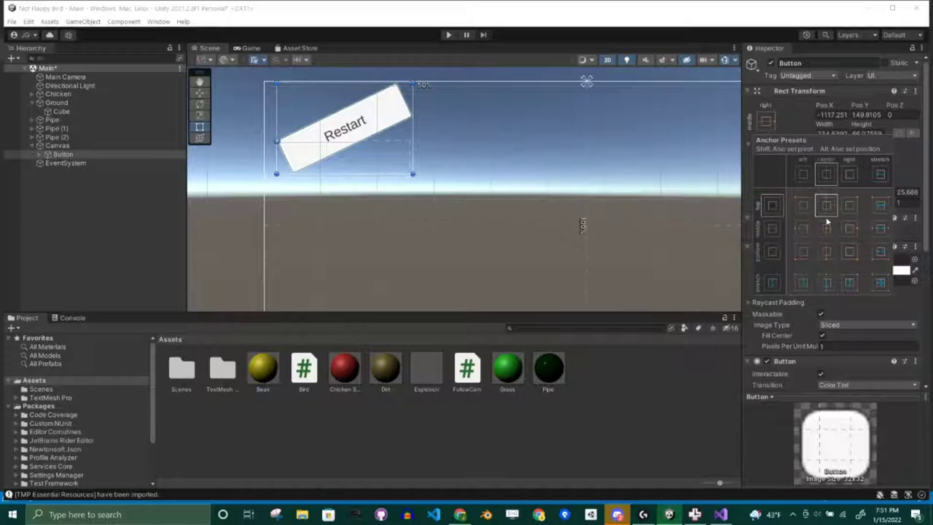
{"action": "left_click", "coordinate": [827, 229]}
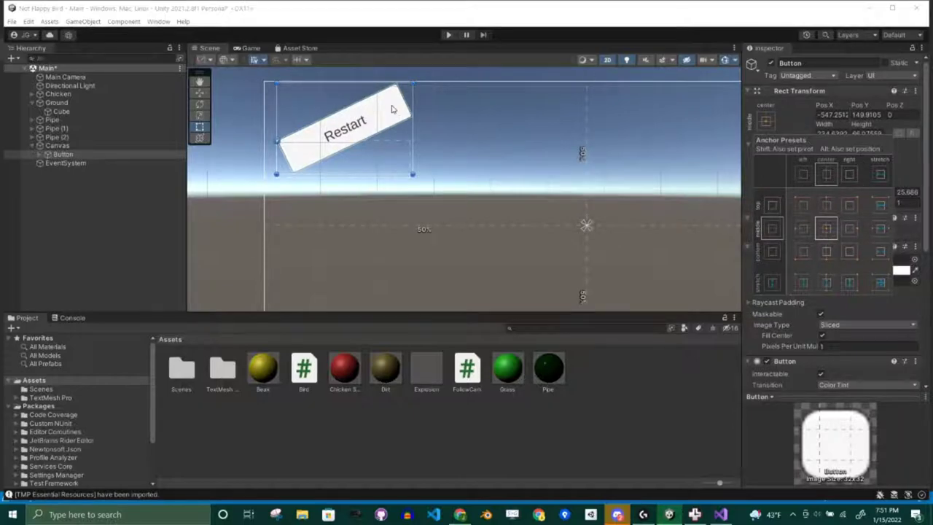
Reposition the centre-anchored button toward the upper left and preview it in the Game view
{"action": "left_click_drag", "start_coordinate": [392, 110], "coordinate": [400, 132]}
{"action": "left_click", "coordinate": [765, 121]}
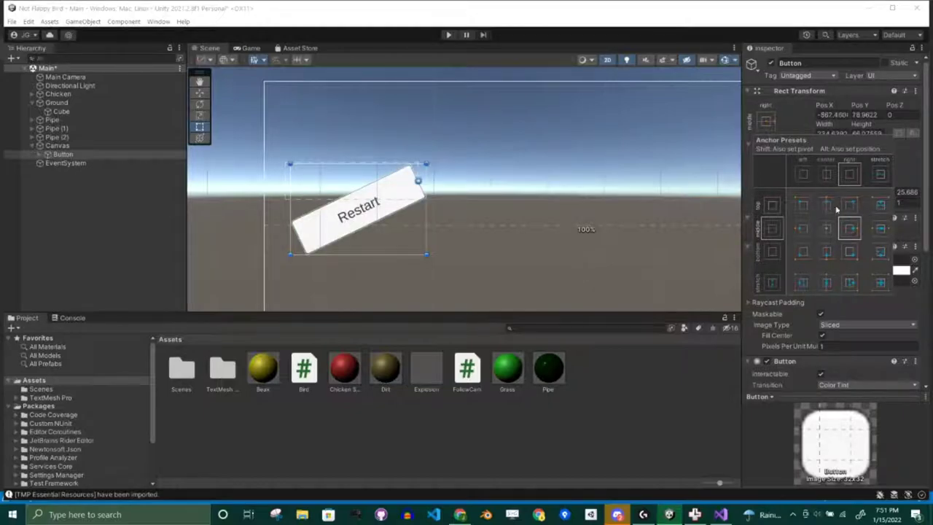
{"action": "left_click", "coordinate": [827, 206]}
{"action": "left_click", "coordinate": [827, 230]}
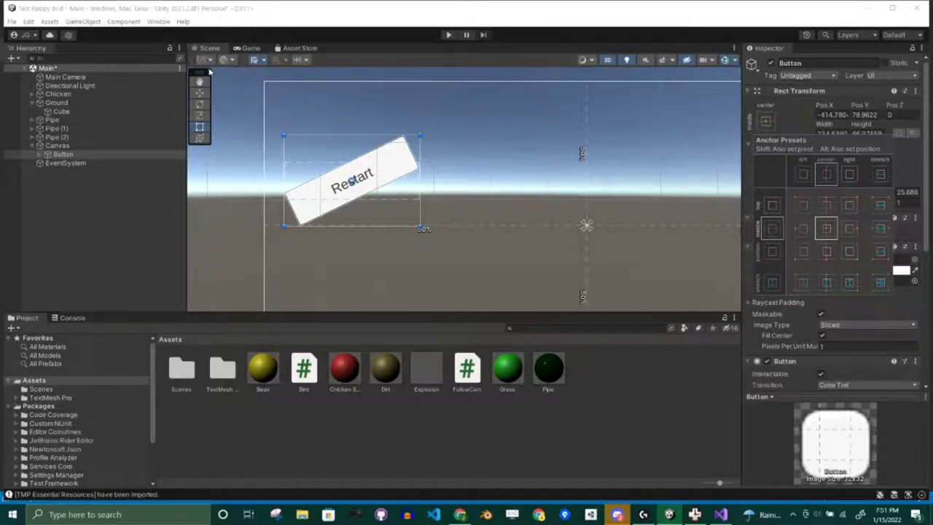
{"action": "left_click", "coordinate": [199, 93]}
{"action": "left_click_drag", "start_coordinate": [362, 174], "coordinate": [344, 132]}
{"action": "left_click", "coordinate": [252, 48]}
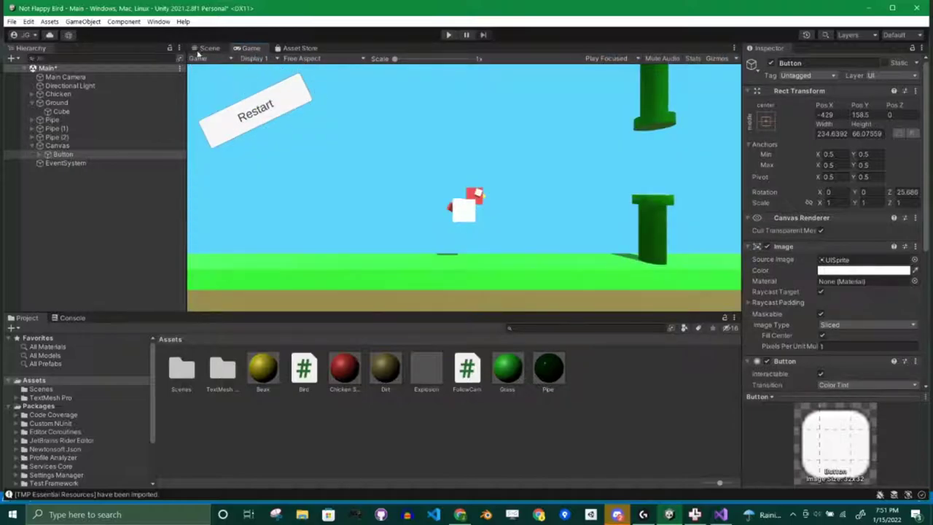
Anchor the Restart button top-left and check it at QHD 2560x1440, then Free Aspect
{"action": "left_click", "coordinate": [764, 121]}
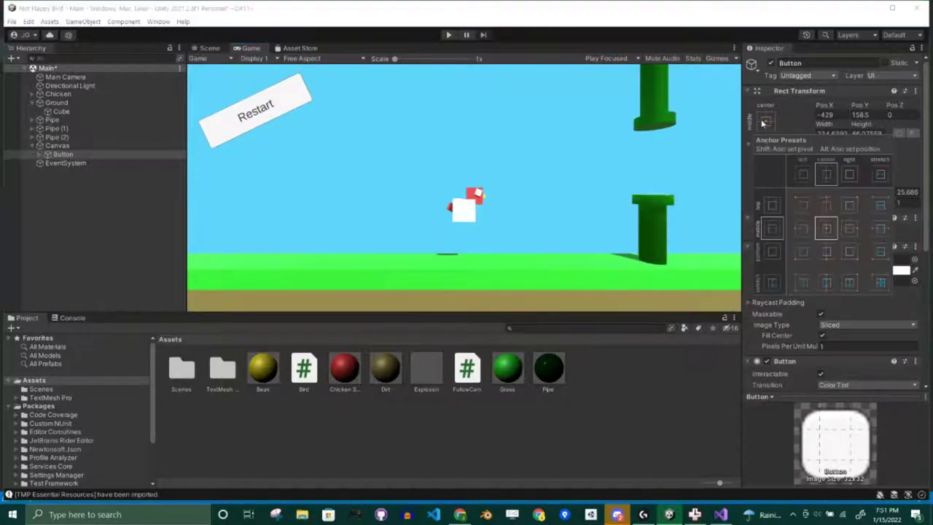
{"action": "left_click", "coordinate": [803, 205]}
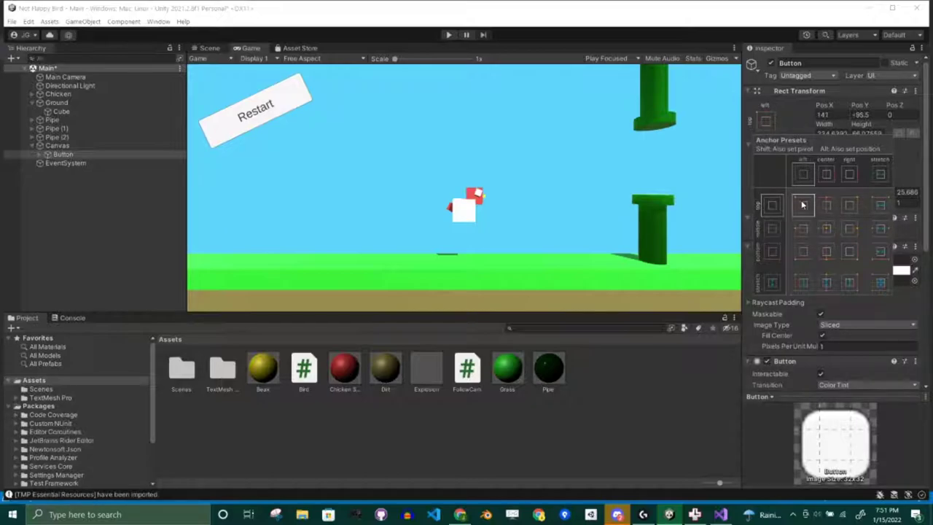
{"action": "left_click", "coordinate": [324, 57]}
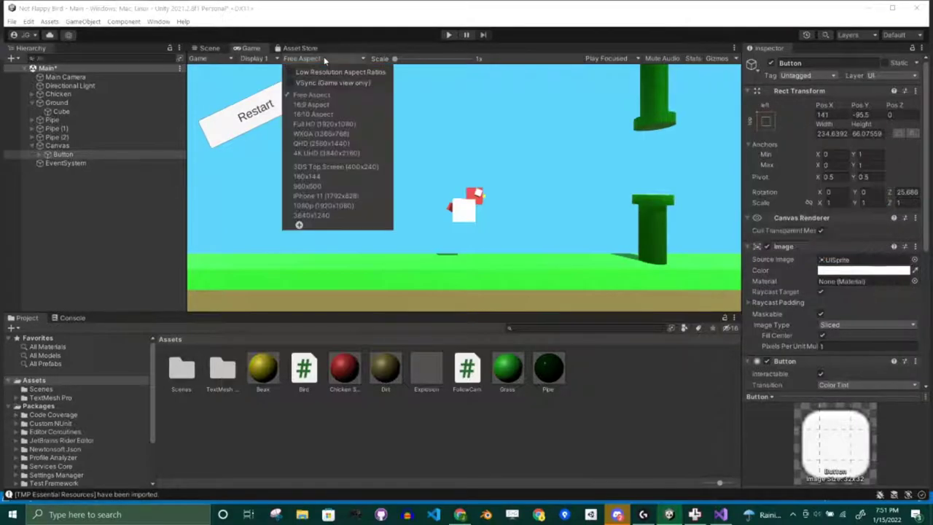
{"action": "left_click", "coordinate": [324, 144]}
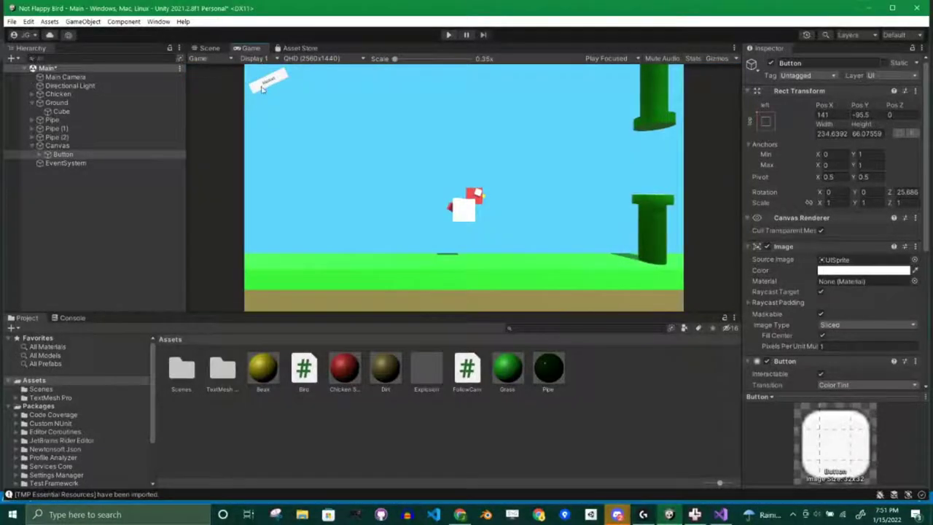
{"action": "left_click", "coordinate": [307, 59]}
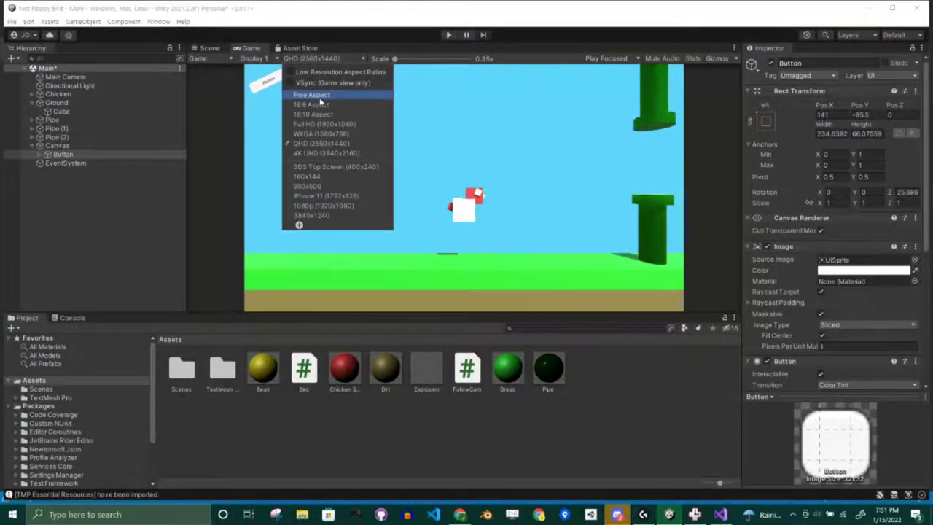
{"action": "left_click", "coordinate": [311, 95]}
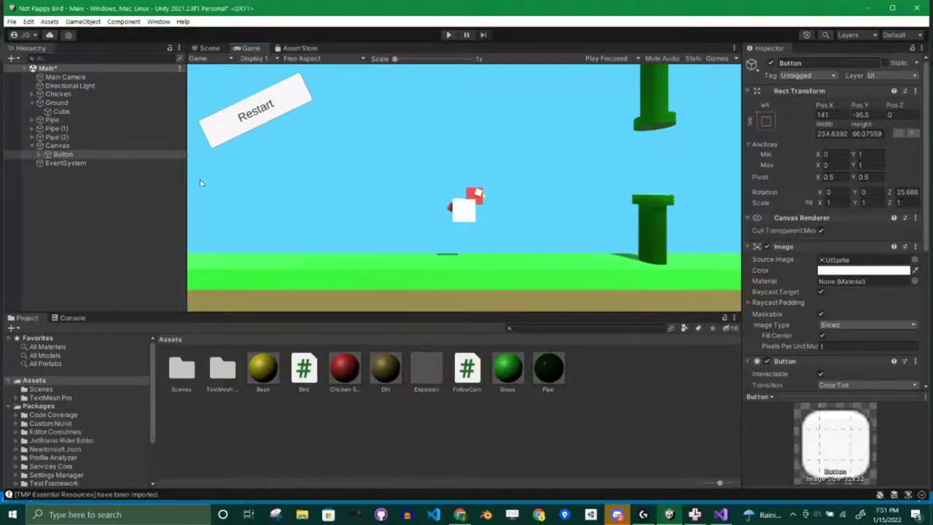
Deselect the button and run a short play test of the game
{"action": "left_click", "coordinate": [129, 231]}
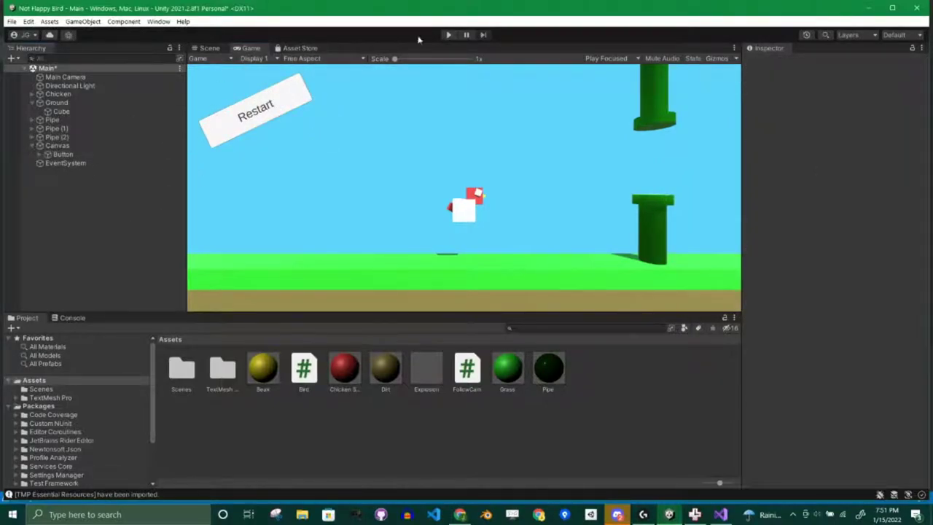
{"action": "left_click", "coordinate": [448, 35]}
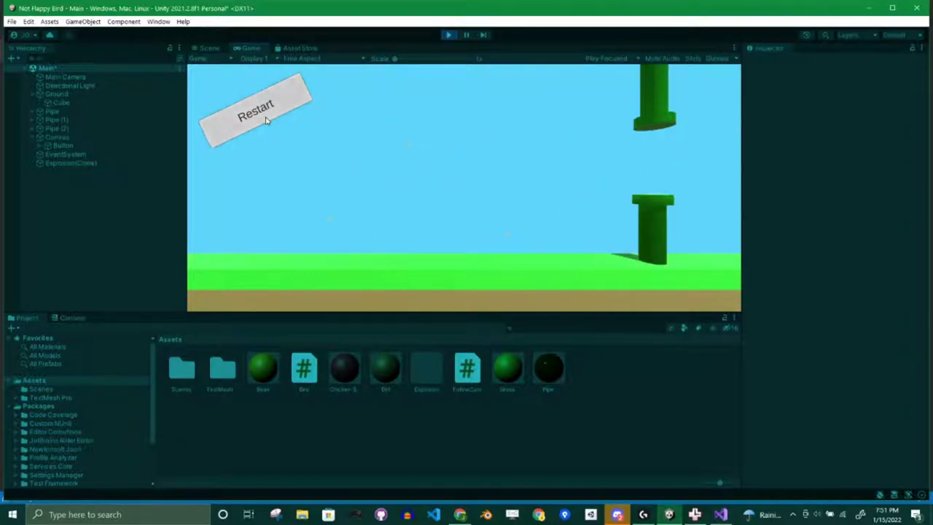
{"action": "left_click", "coordinate": [446, 36]}
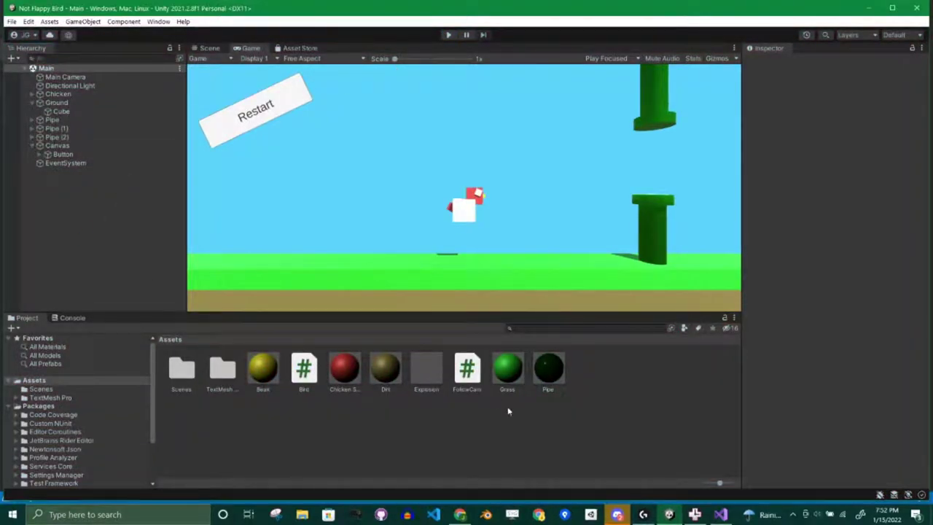
Create a new C# script named SceneReloader in the Assets folder
{"action": "right_click", "coordinate": [450, 435]}
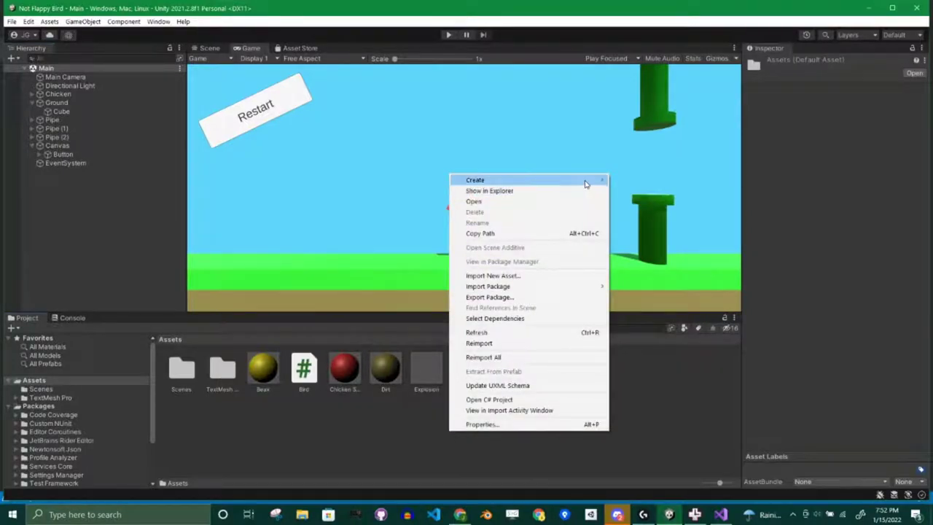
{"action": "mouse_move", "coordinate": [585, 183]}
{"action": "left_click", "coordinate": [672, 89]}
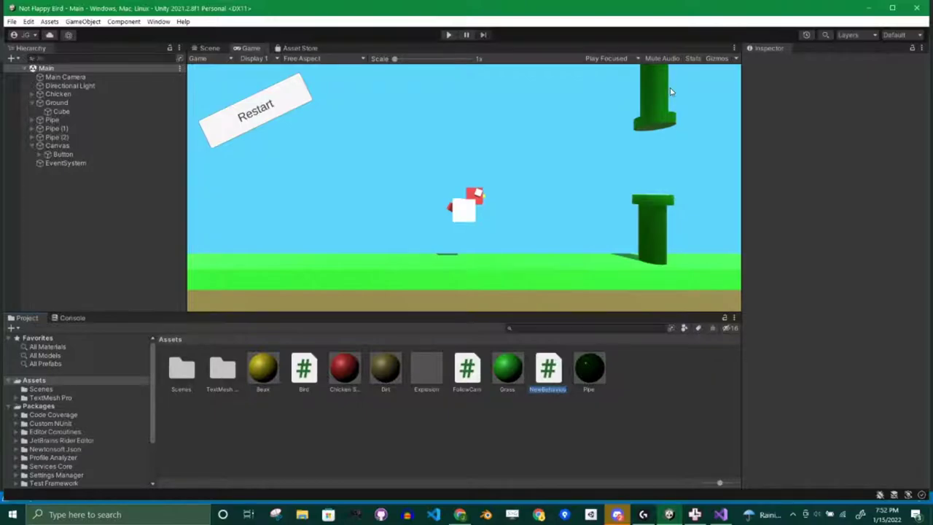
{"action": "type", "text": "SceneReloader"}
{"action": "key", "text": "Return"}
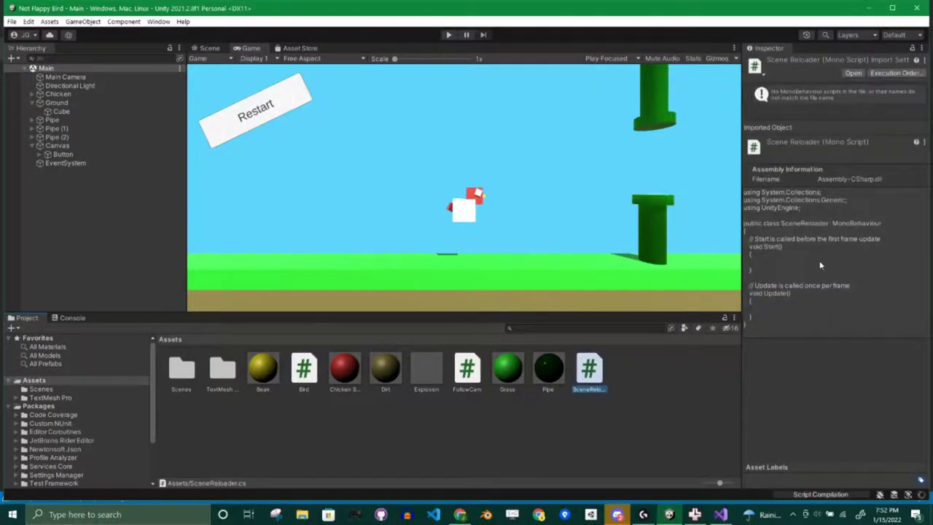
{"action": "left_click", "coordinate": [615, 386]}
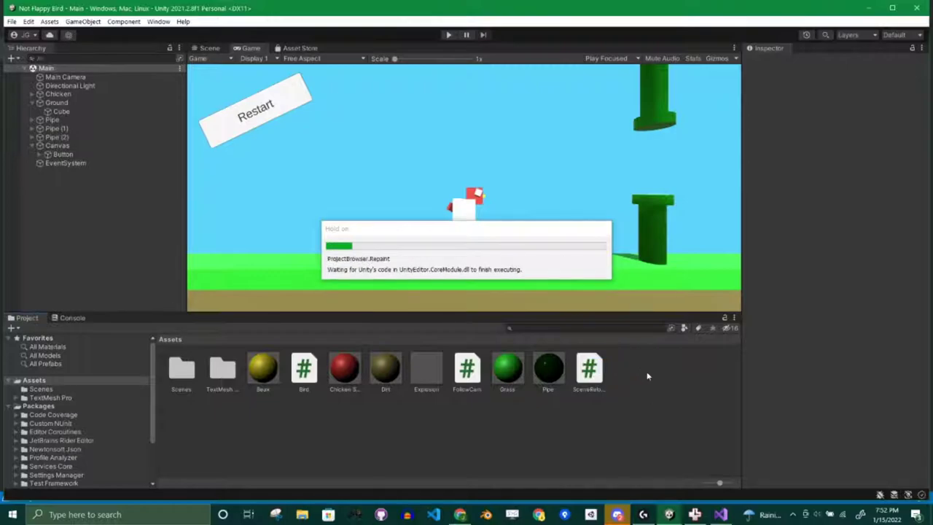
Open SceneReloader.cs and delete the template Start() and Update() methods
{"action": "double_click", "coordinate": [592, 370]}
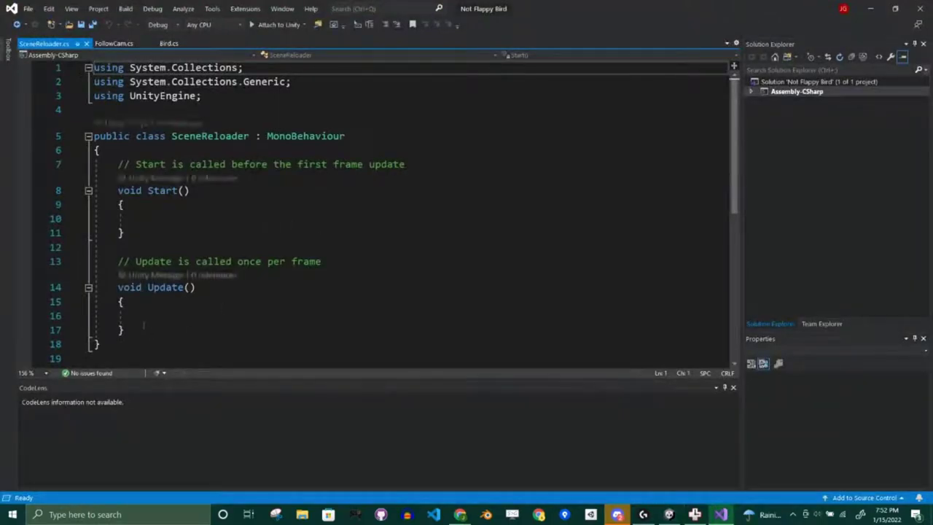
{"action": "left_click_drag", "start_coordinate": [126, 330], "coordinate": [102, 150]}
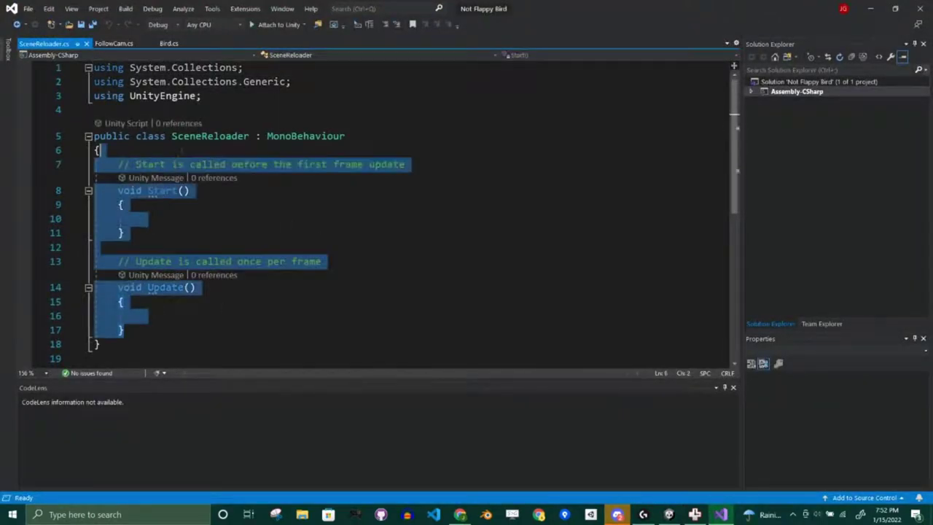
{"action": "key", "text": "BackSpace"}
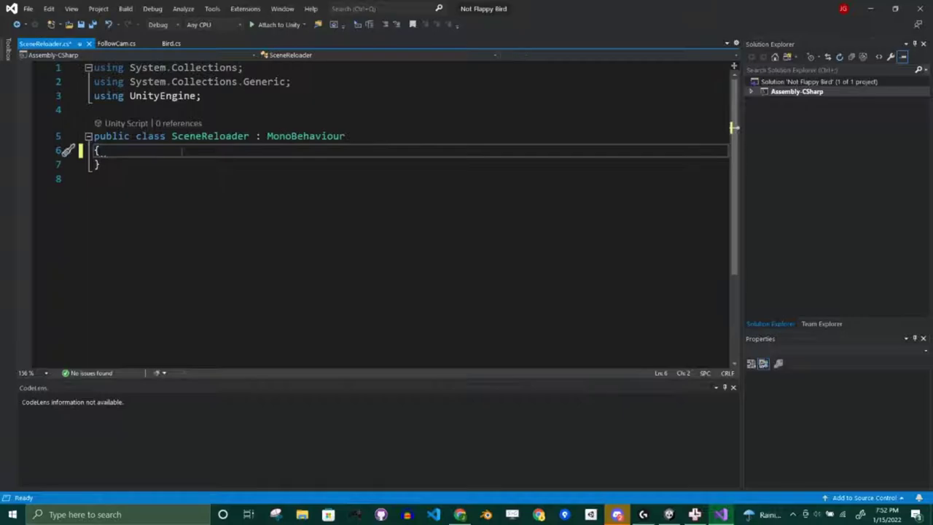
Write an empty void ReloadScene() { } method inside the SceneReloader class
{"action": "key", "text": "Return"}
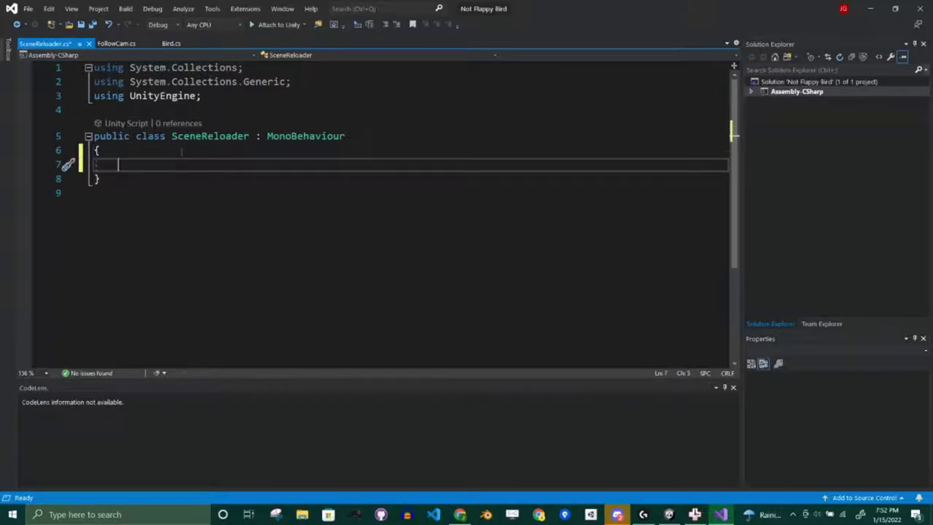
{"action": "type", "text": "Reload"}
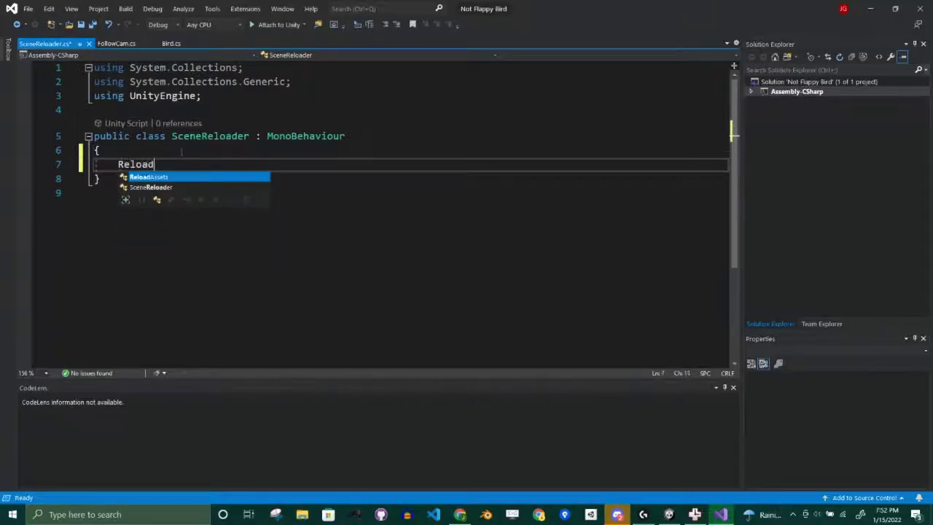
{"action": "type", "text": "Scene"}
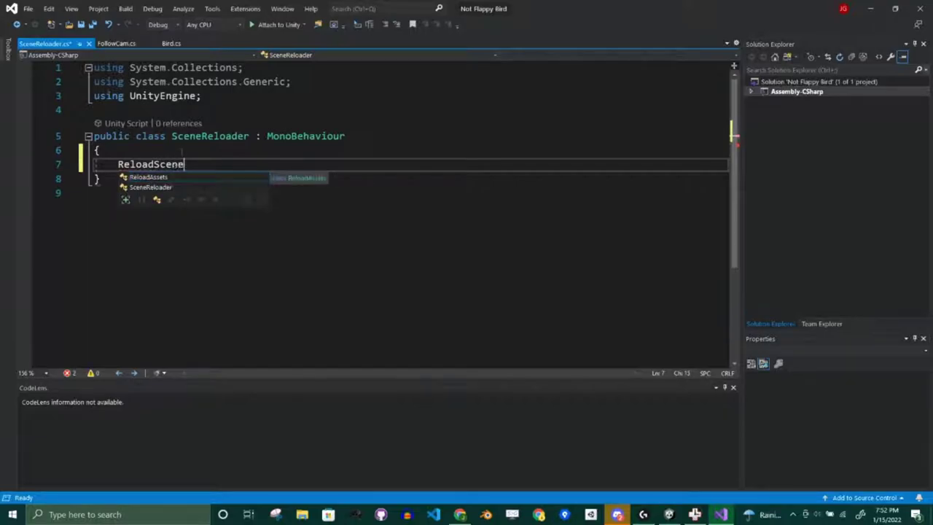
{"action": "type", "text": "()"}
{"action": "key", "text": "Return"}
{"action": "type", "text": "{"}
{"action": "key", "text": "Return"}
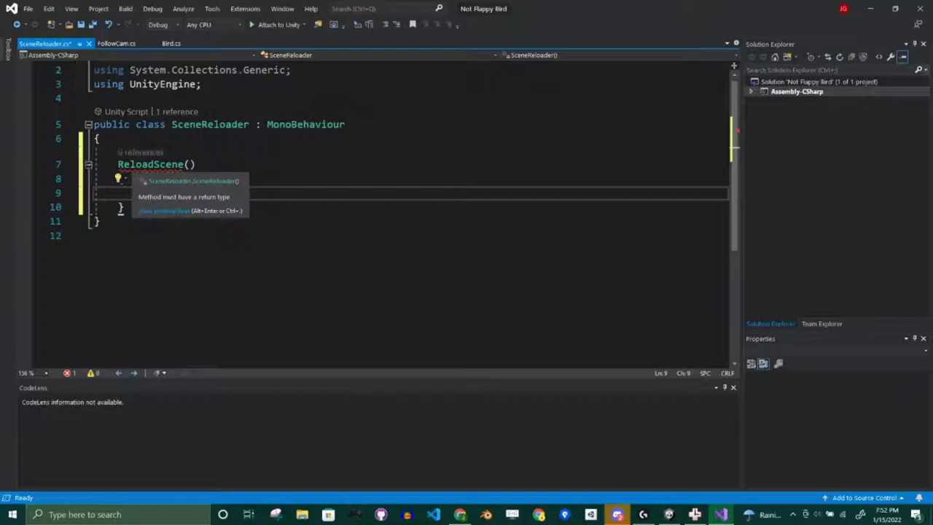
{"action": "left_click", "coordinate": [118, 163]}
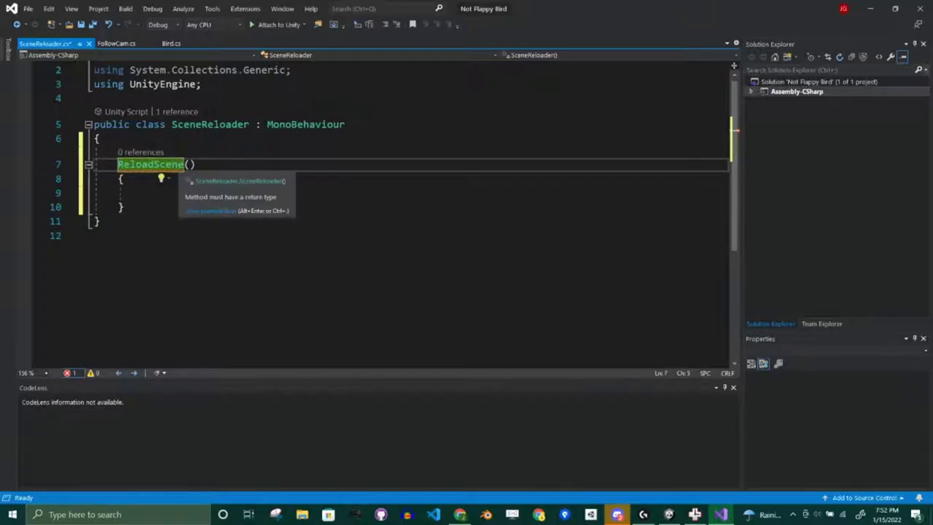
{"action": "type", "text": "void"}
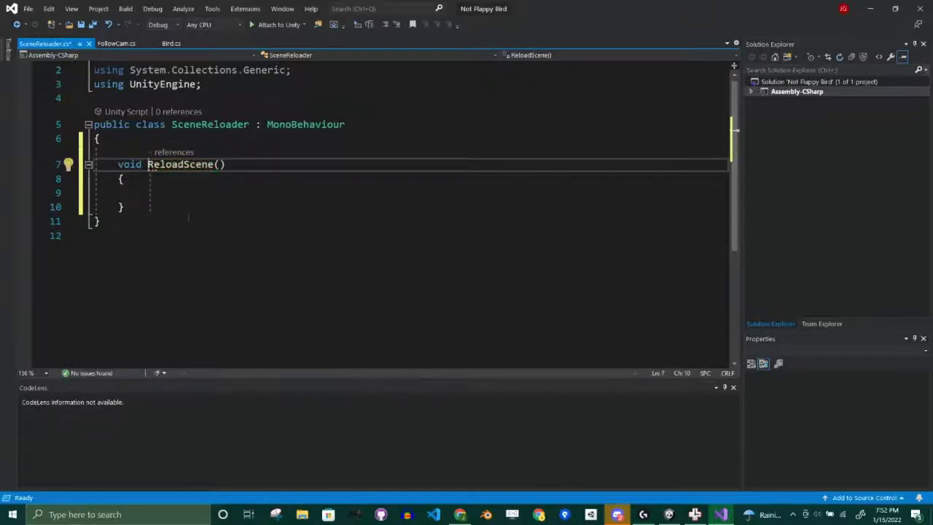
{"action": "left_click", "coordinate": [142, 193]}
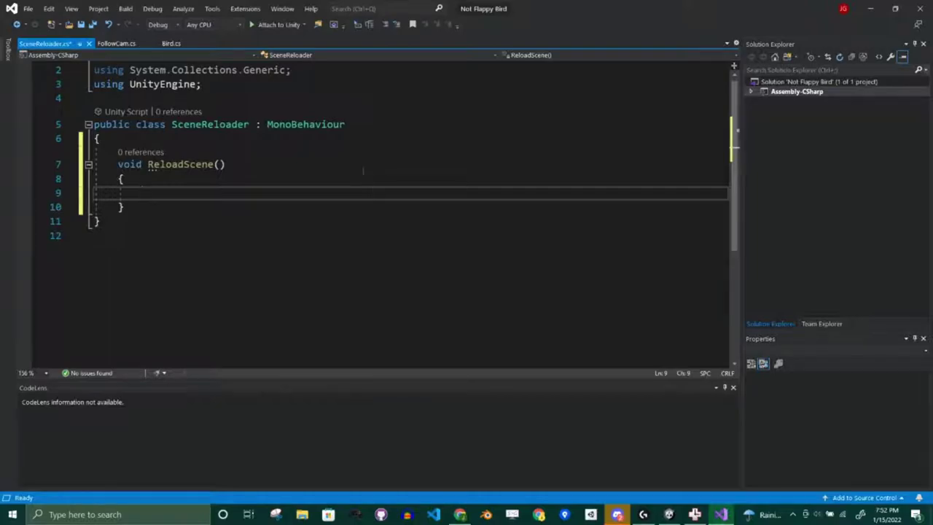
{"action": "left_click", "coordinate": [226, 85]}
Add a 'using UnityEngine.SceneManagement;' directive to the SceneReloader script
{"action": "key", "text": "Return"}
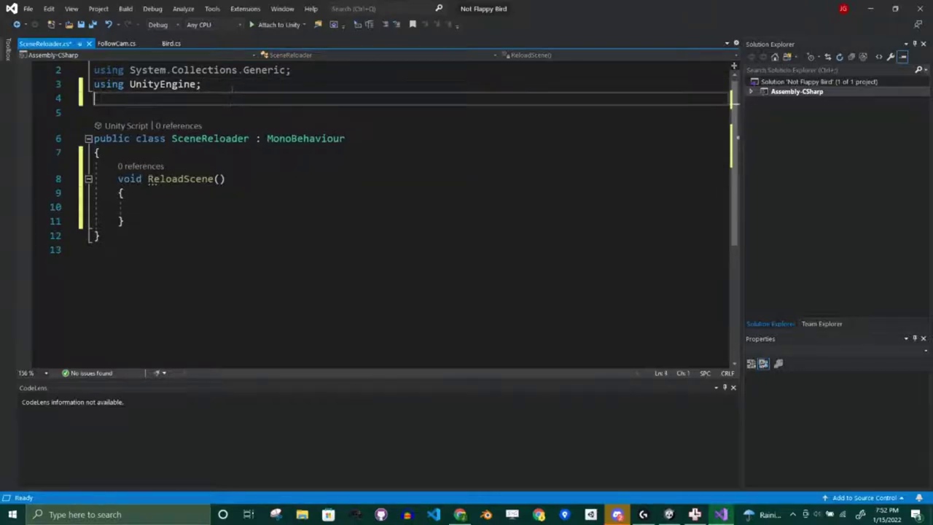
{"action": "type", "text": "using "}
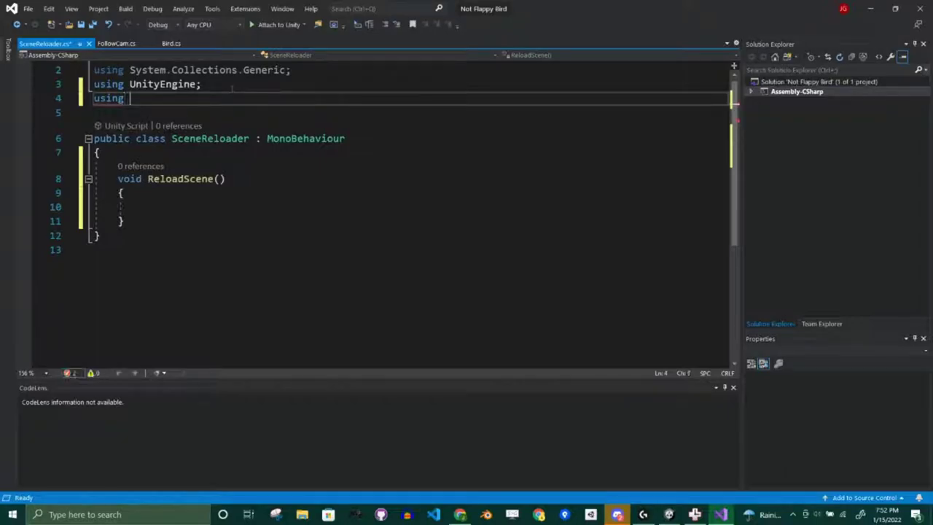
{"action": "type", "text": "uni"}
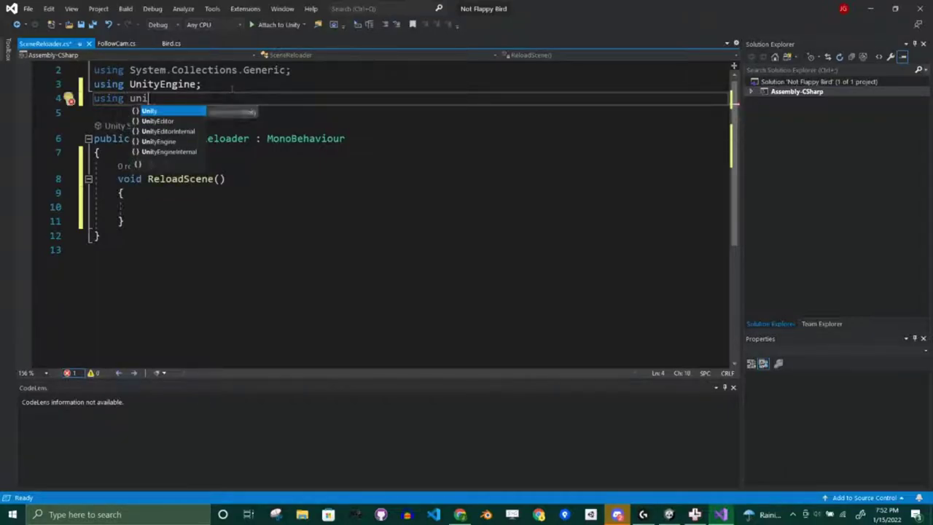
{"action": "key", "text": "Down"}
{"action": "key", "text": "Down"}
{"action": "key", "text": "Down"}
{"action": "type", "text": ".sc"}
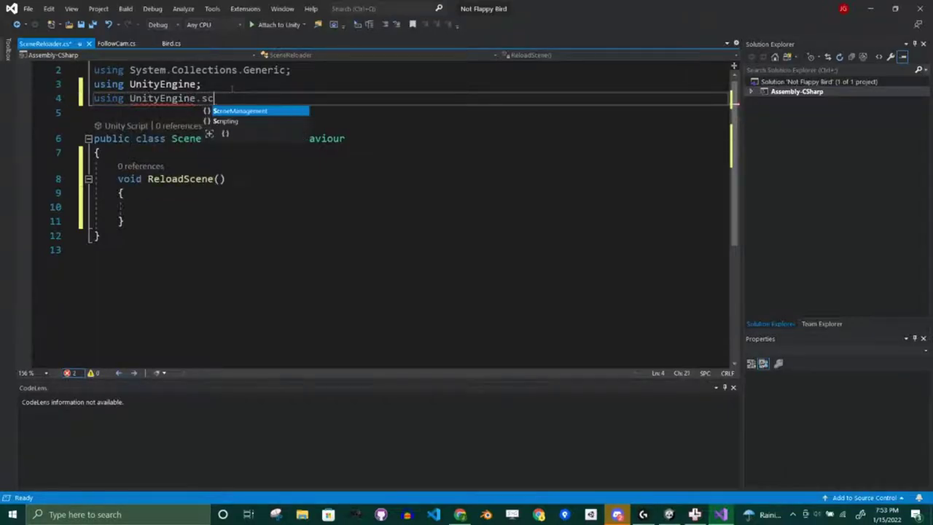
{"action": "key", "text": "Tab"}
{"action": "type", "text": ";"}
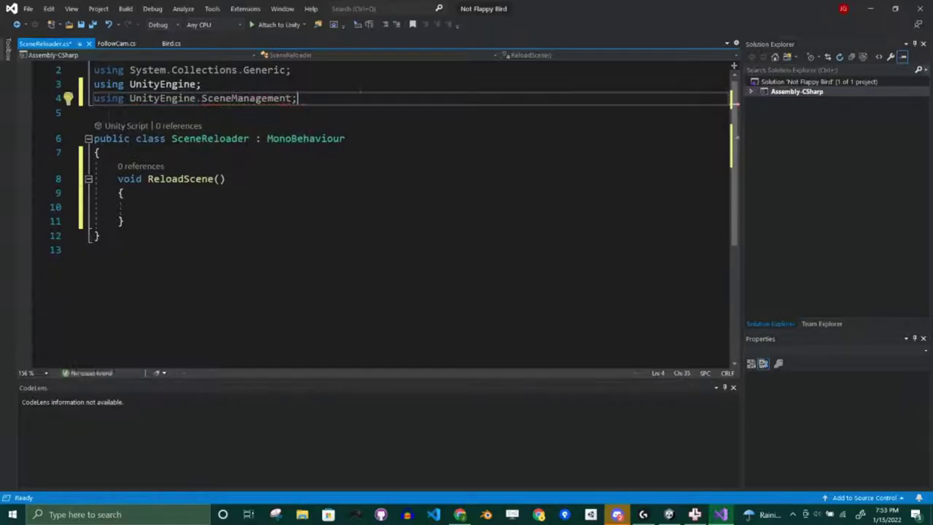
{"action": "left_click", "coordinate": [311, 83]}
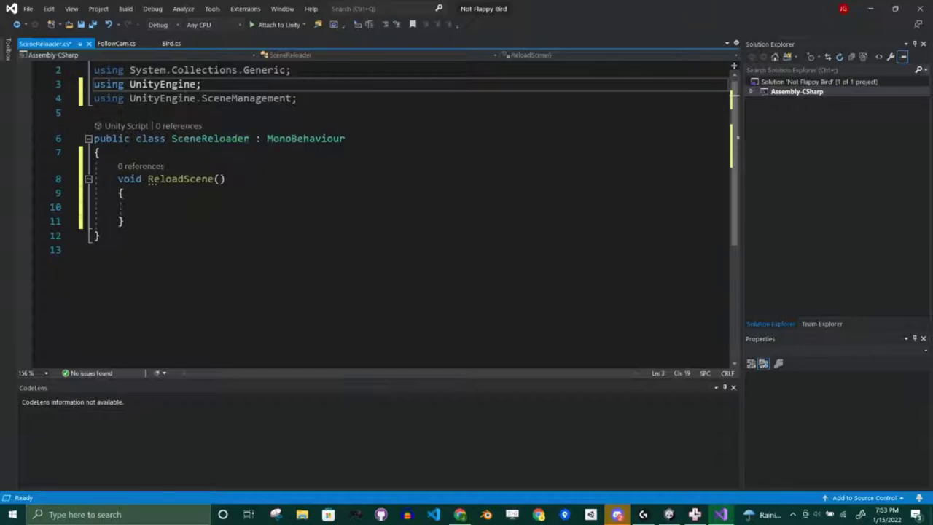
In ReloadScene, write a SceneManager.LoadScene call passing SceneManager.GetActiveScene()
{"action": "left_click", "coordinate": [192, 207]}
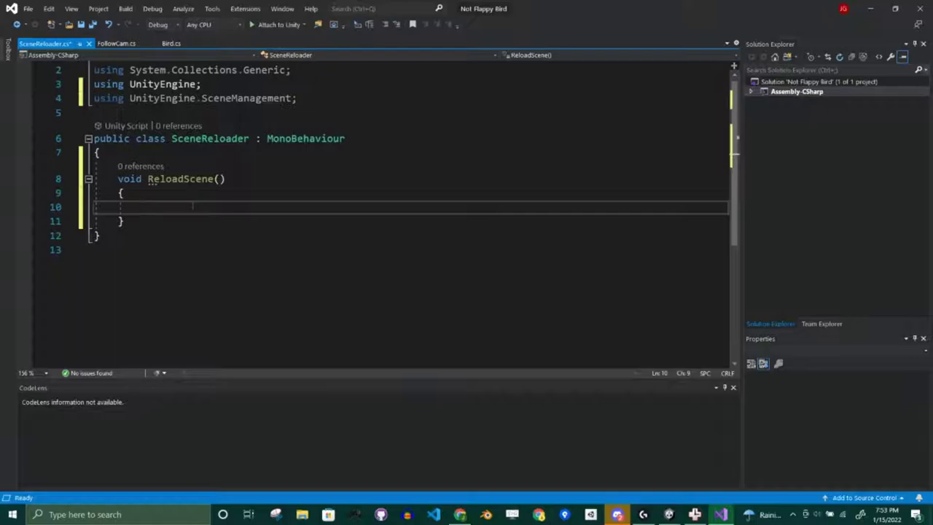
{"action": "type", "text": "scene"}
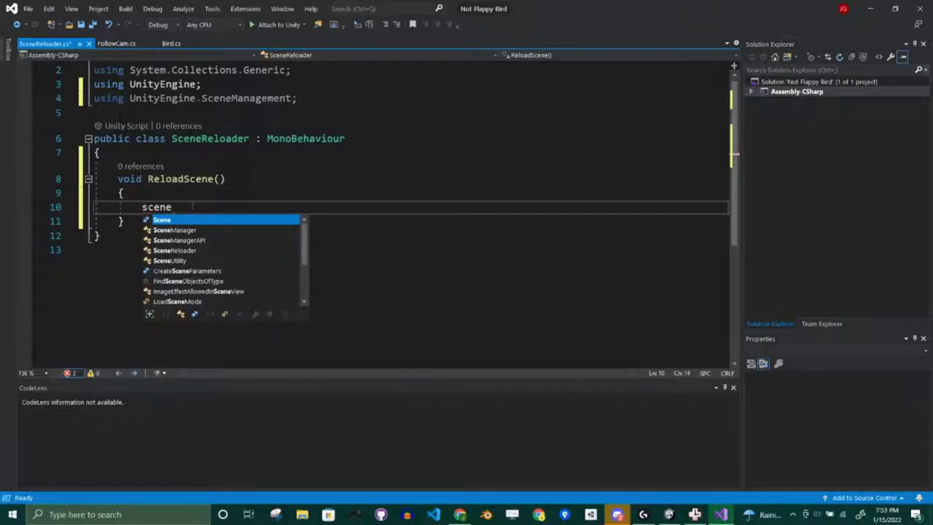
{"action": "key", "text": "Down"}
{"action": "key", "text": "Tab"}
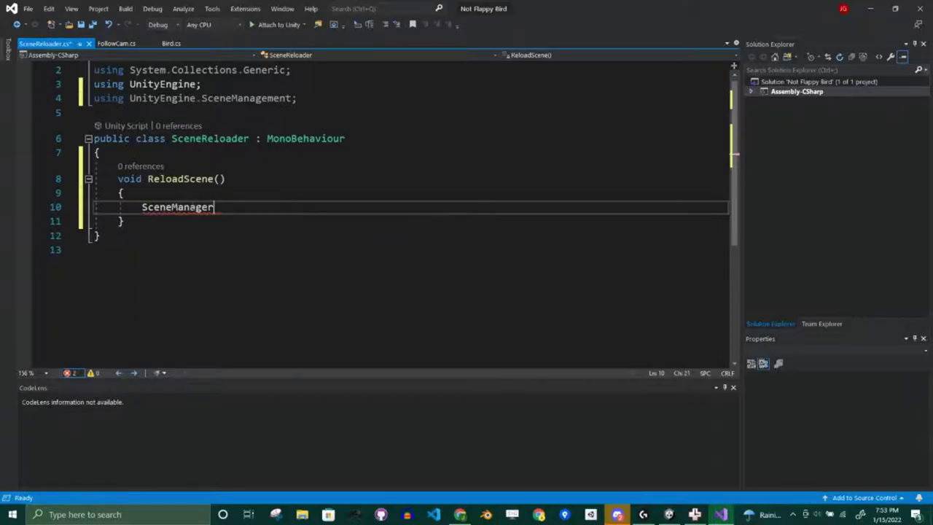
{"action": "type", "text": "."}
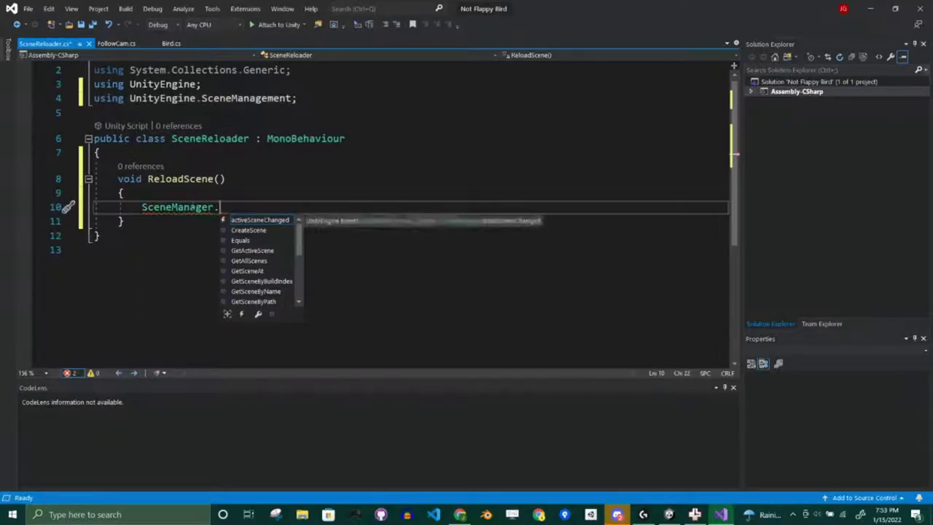
{"action": "type", "text": "lo"}
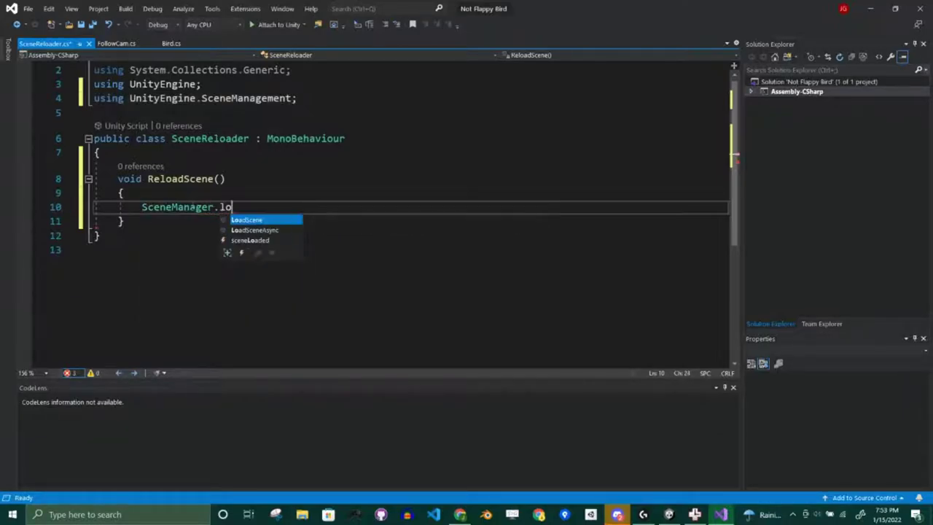
{"action": "key", "text": "Tab"}
{"action": "type", "text": "("}
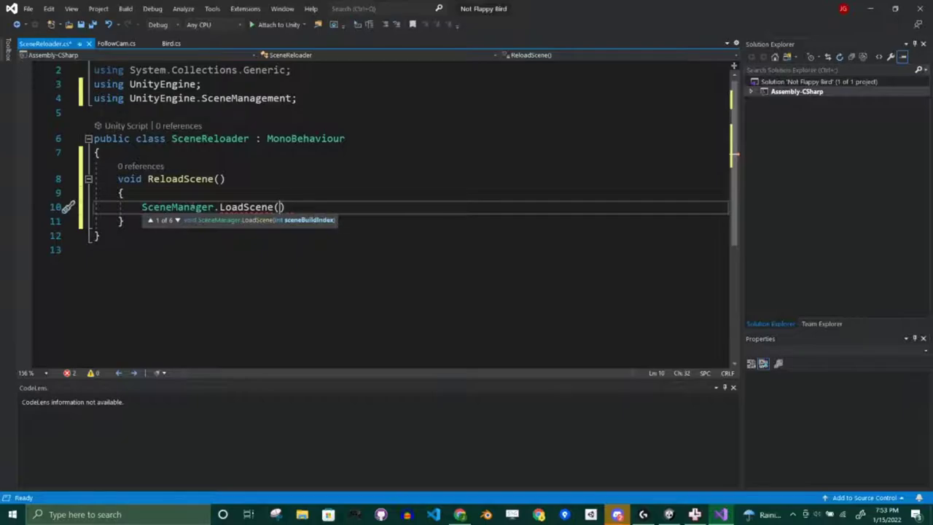
{"action": "type", "text": ";"}
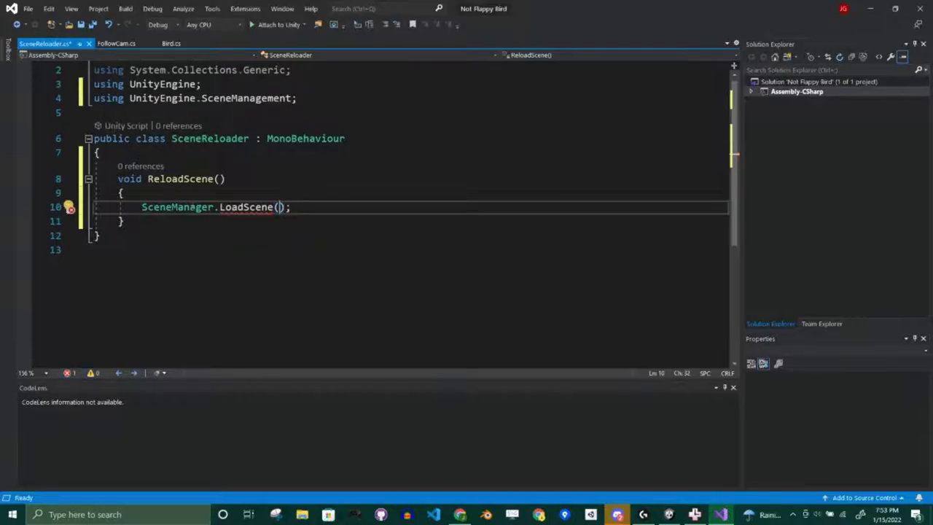
{"action": "type", "text": "Scene"}
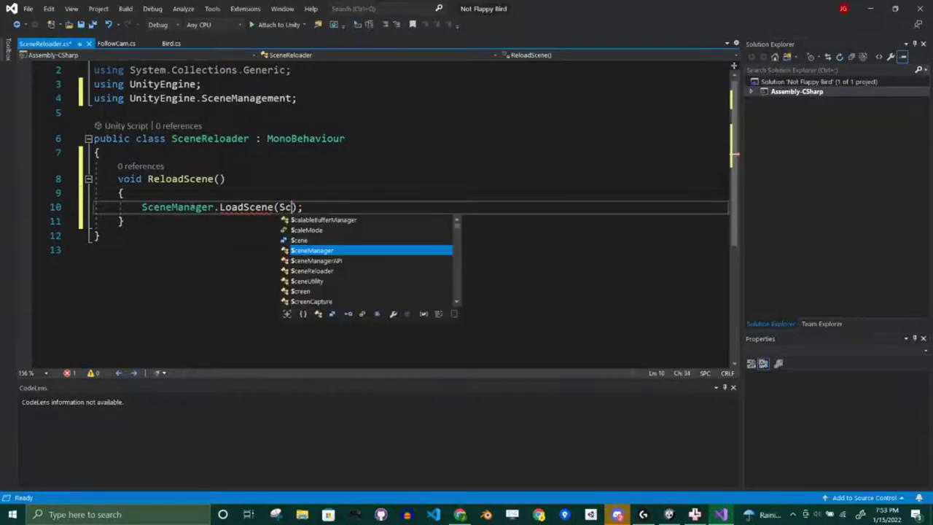
{"action": "type", "text": "Manager.cu"}
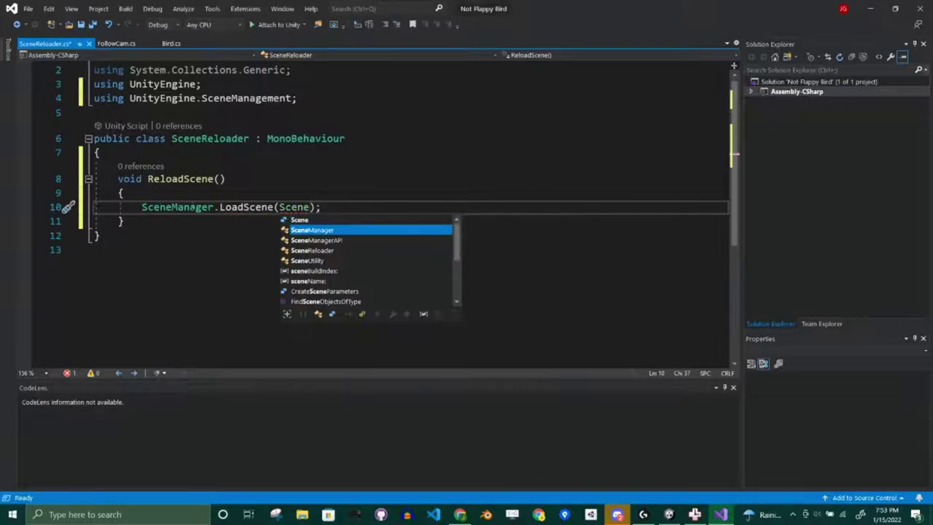
{"action": "key", "text": "BackSpace"}
{"action": "key", "text": "BackSpace"}
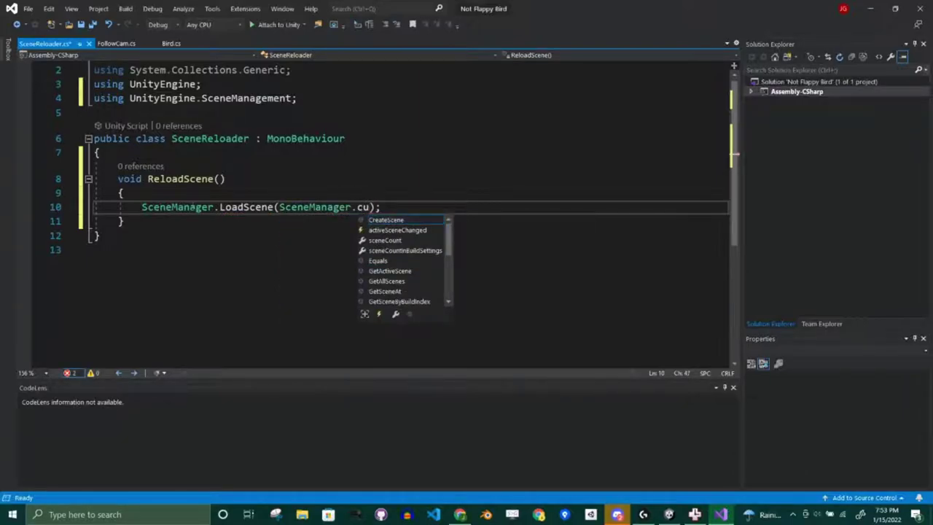
{"action": "type", "text": "get"}
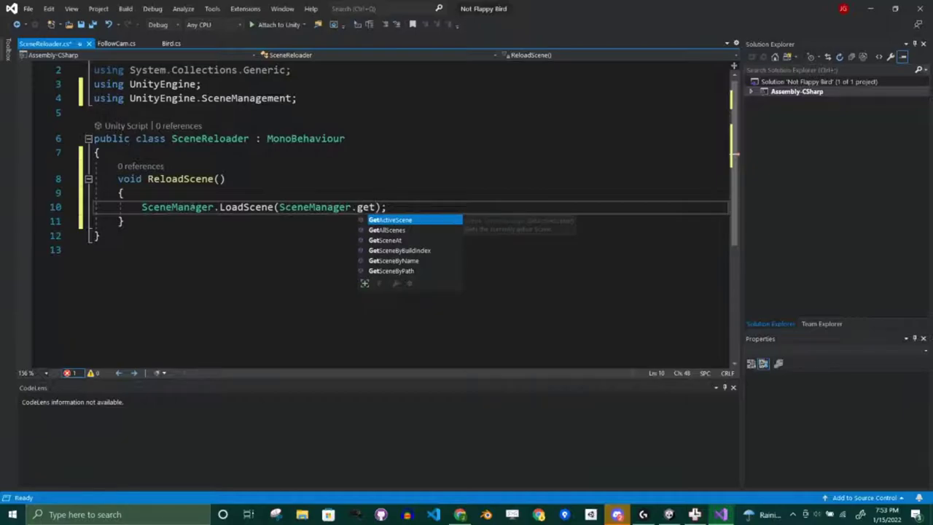
{"action": "key", "text": "Tab"}
{"action": "type", "text": "()"}
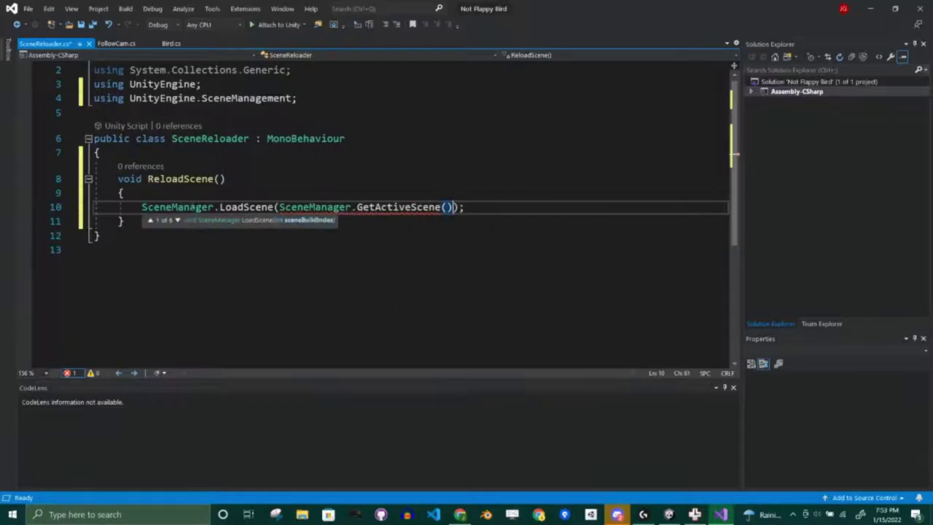
Append .buildIndex to the GetActiveScene() argument and save the script
{"action": "left_click", "coordinate": [441, 179]}
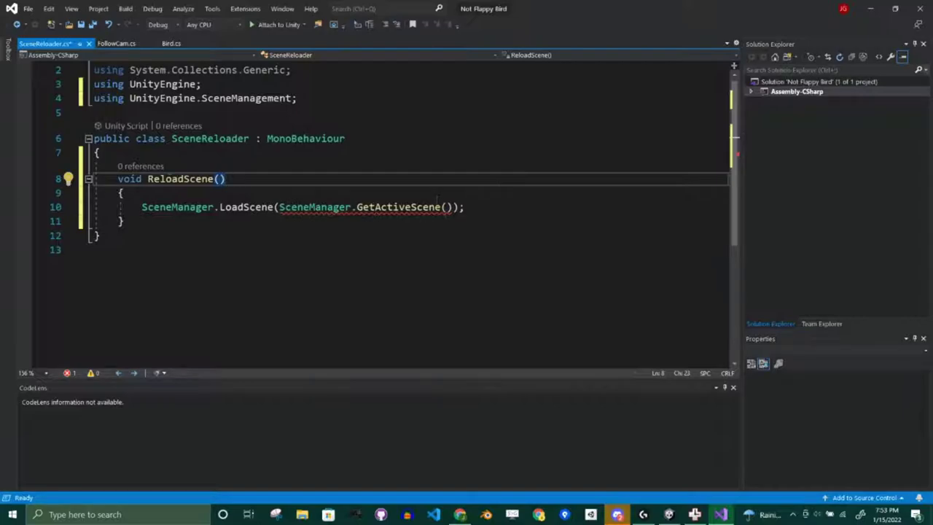
{"action": "mouse_move", "coordinate": [438, 202]}
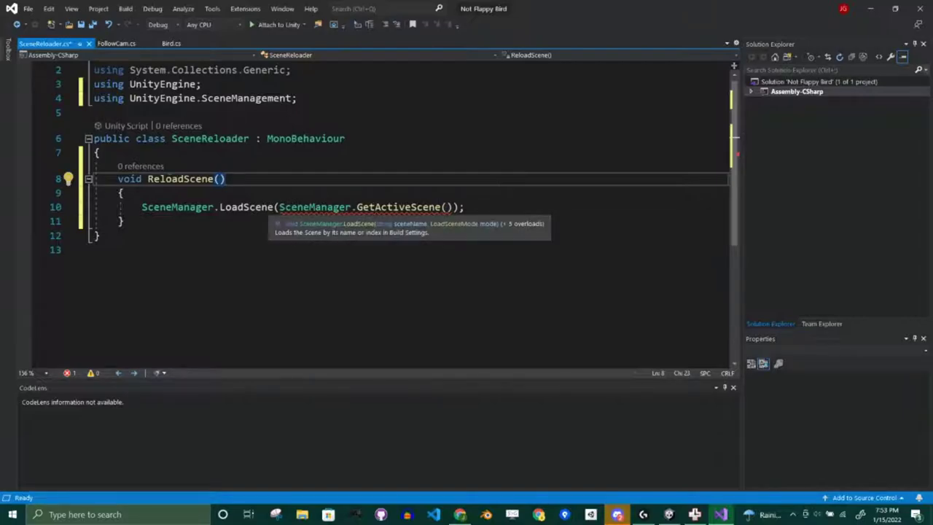
{"action": "mouse_move", "coordinate": [269, 208]}
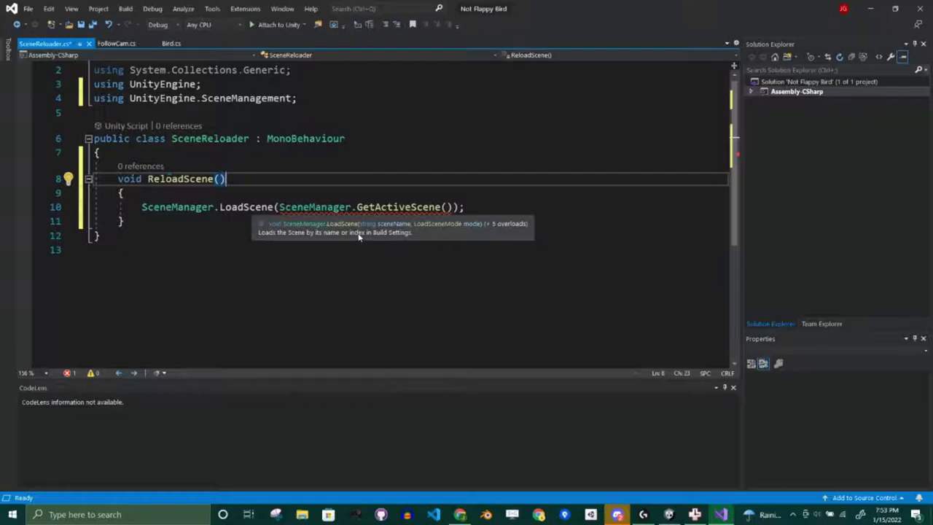
{"action": "left_click", "coordinate": [451, 207]}
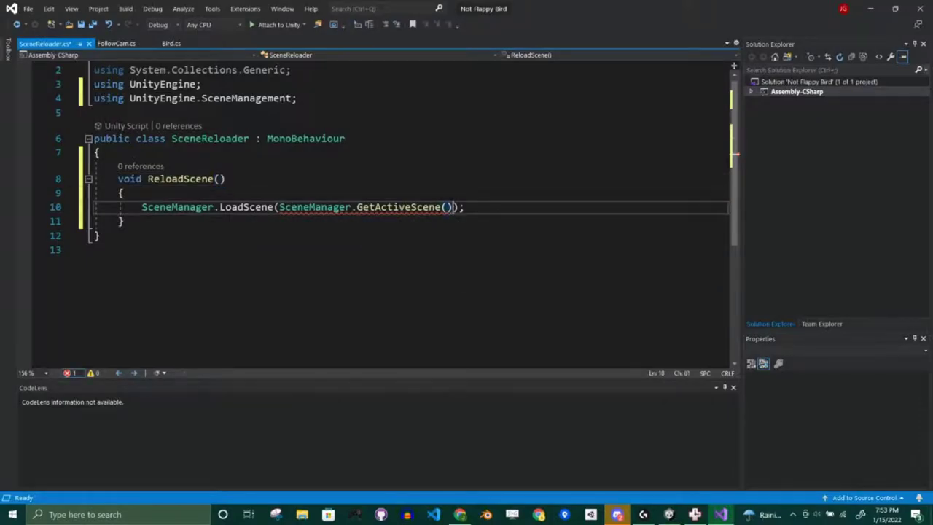
{"action": "type", "text": ".in"}
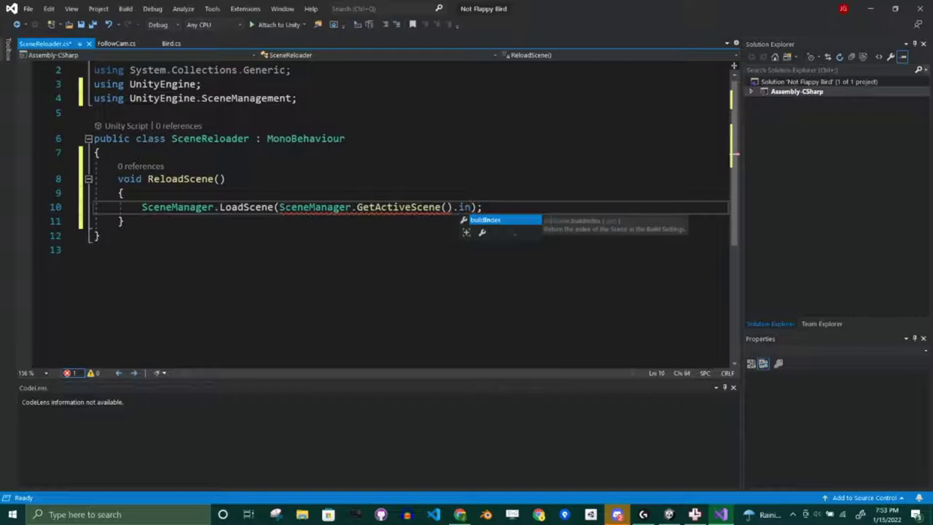
{"action": "key", "text": "Tab"}
{"action": "left_click", "coordinate": [556, 195]}
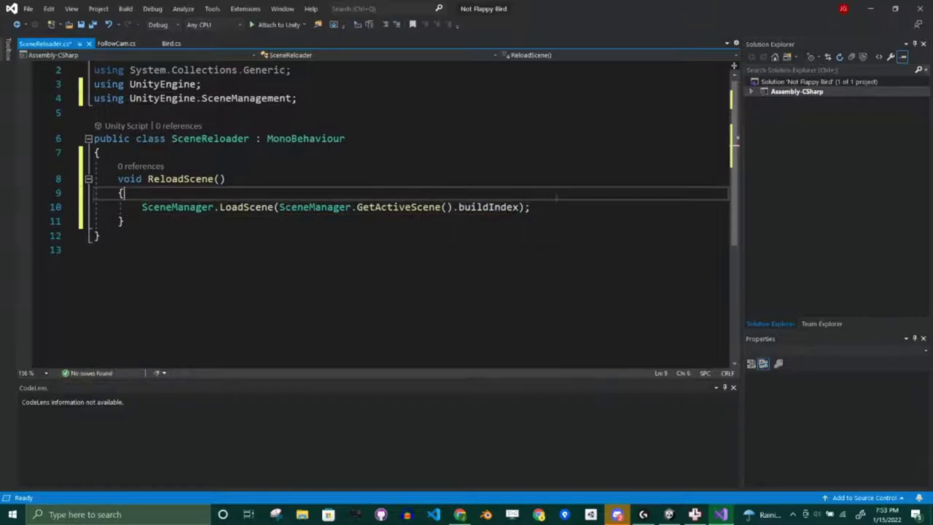
{"action": "key", "text": "ctrl+s"}
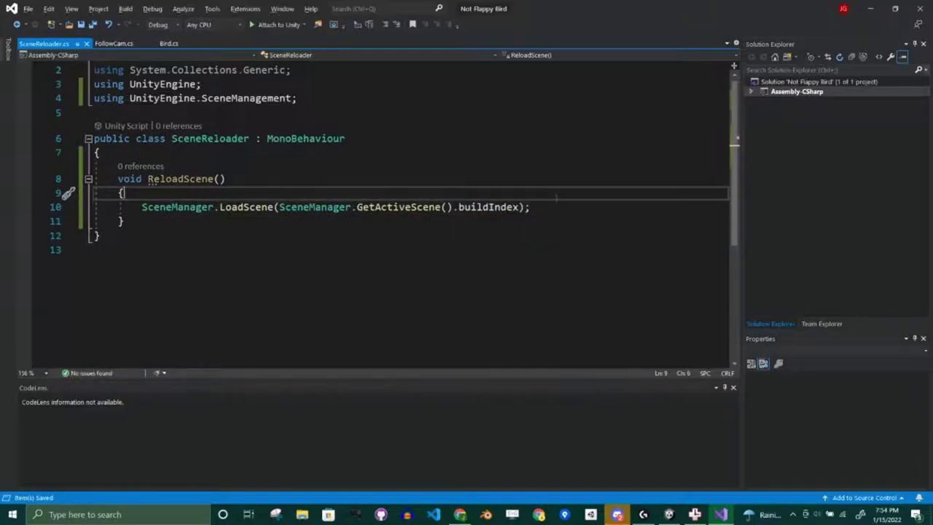
{"action": "key", "text": "alt+Tab"}
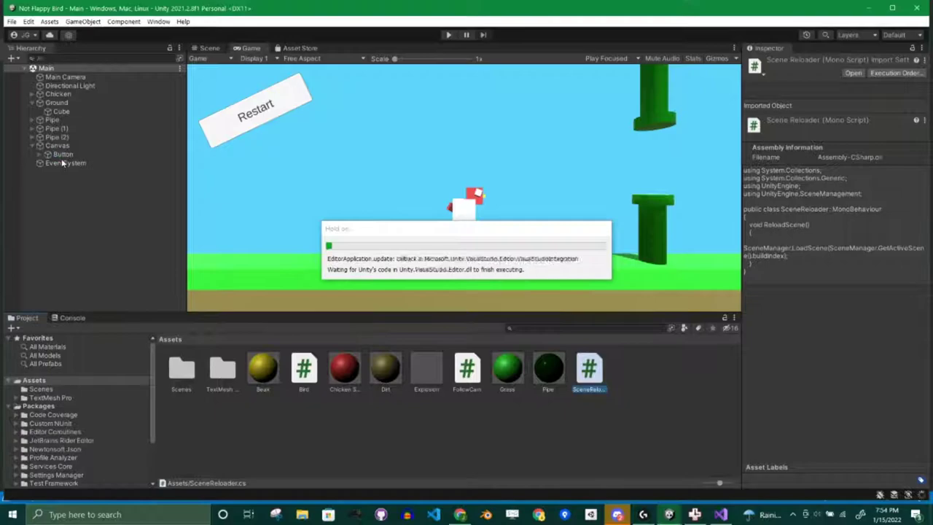
Add a new On Click entry to the Button and attach the SceneReloader script
{"action": "left_click", "coordinate": [64, 156]}
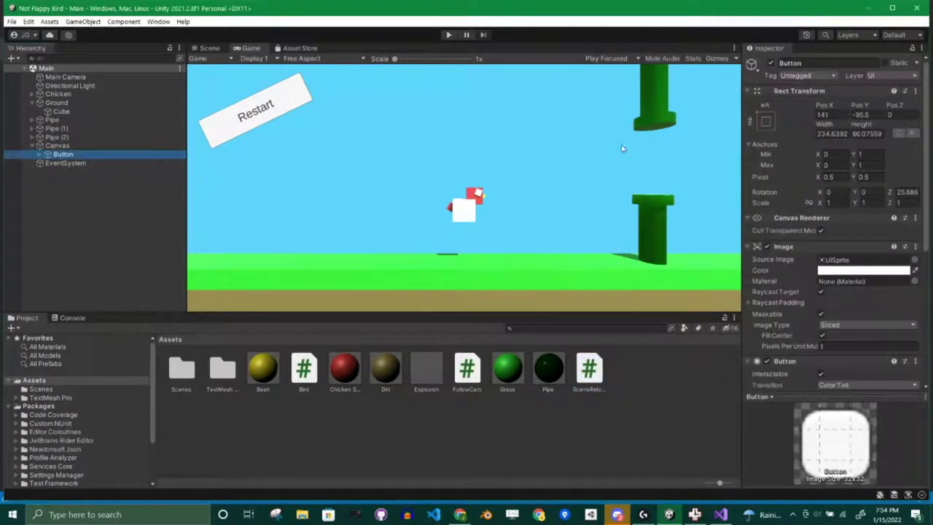
{"action": "scroll", "coordinate": [823, 179], "scroll_direction": "down", "scroll_amount": 6}
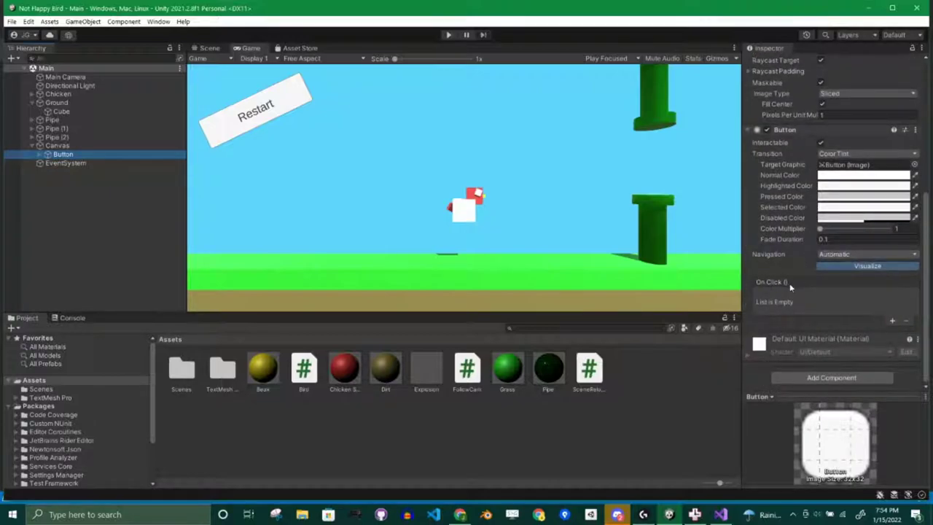
{"action": "left_click", "coordinate": [893, 321]}
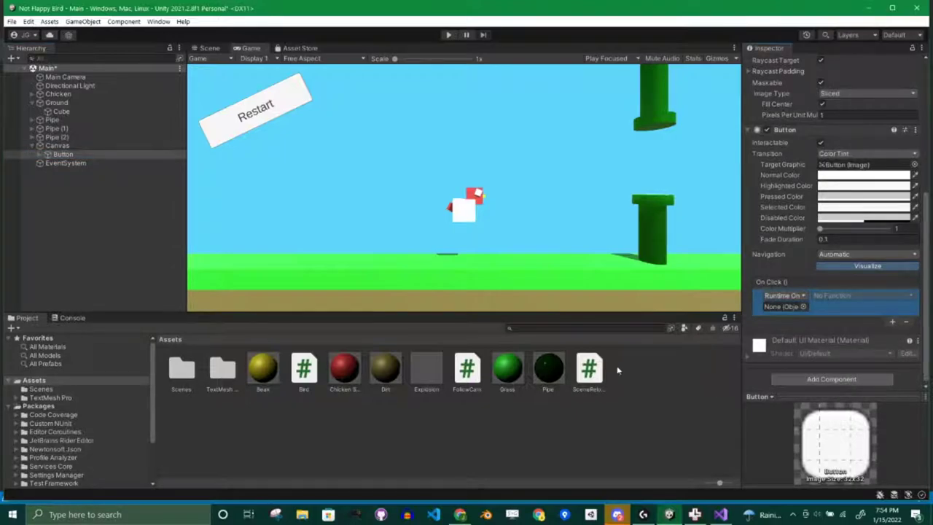
{"action": "left_click_drag", "start_coordinate": [599, 371], "coordinate": [820, 377]}
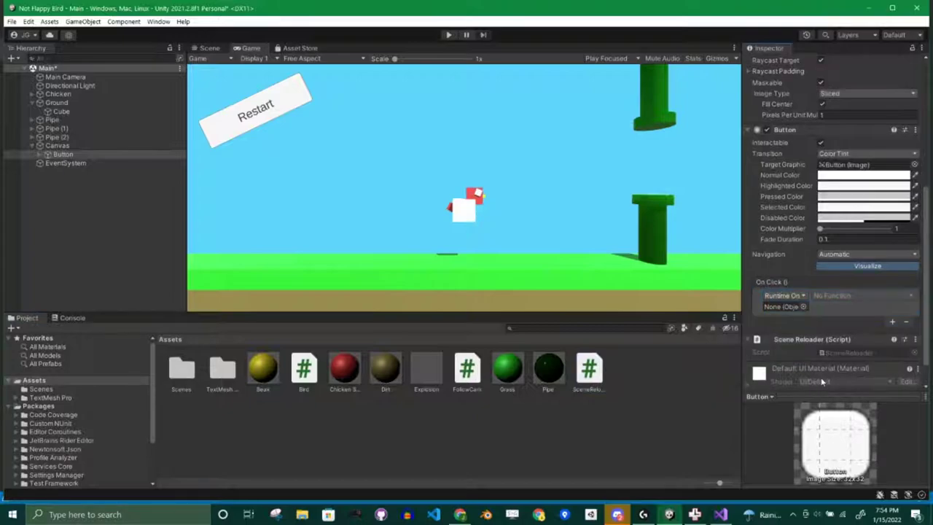
Make the Button's Scene Reloader component the target of the new On Click entry
{"action": "scroll", "coordinate": [838, 335], "scroll_direction": "down", "scroll_amount": 2}
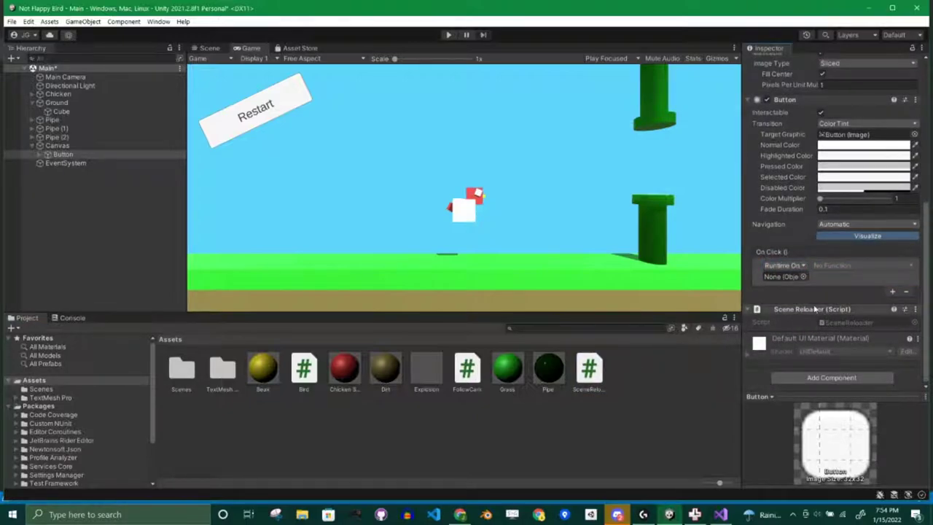
{"action": "left_click_drag", "start_coordinate": [818, 313], "coordinate": [790, 281]}
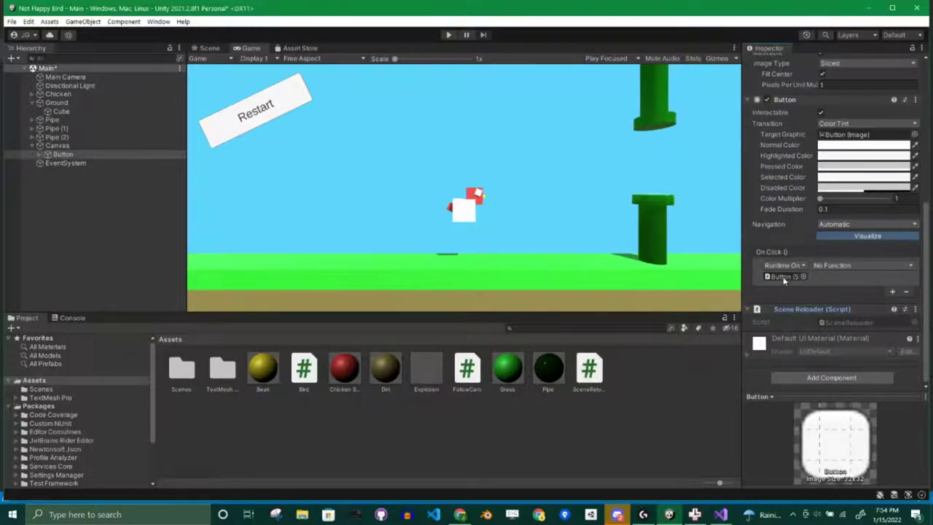
{"action": "left_click", "coordinate": [853, 265]}
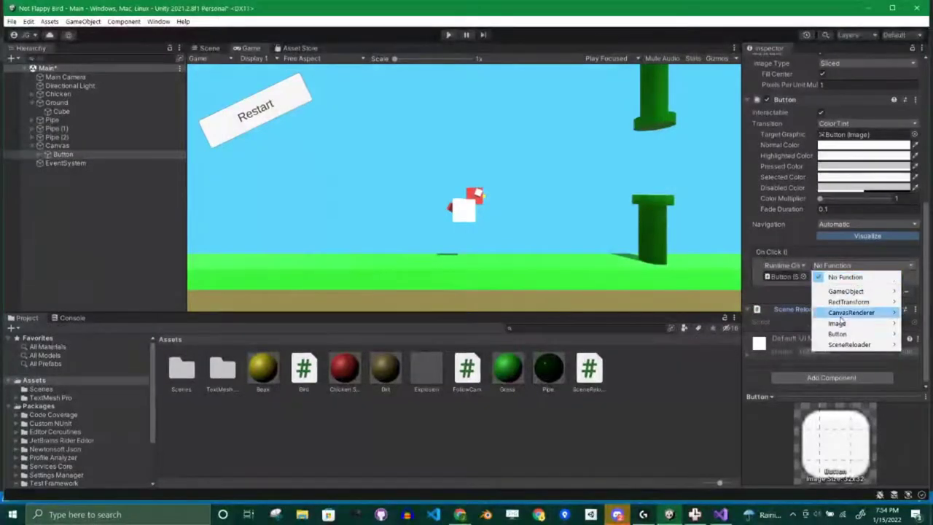
{"action": "mouse_move", "coordinate": [852, 347]}
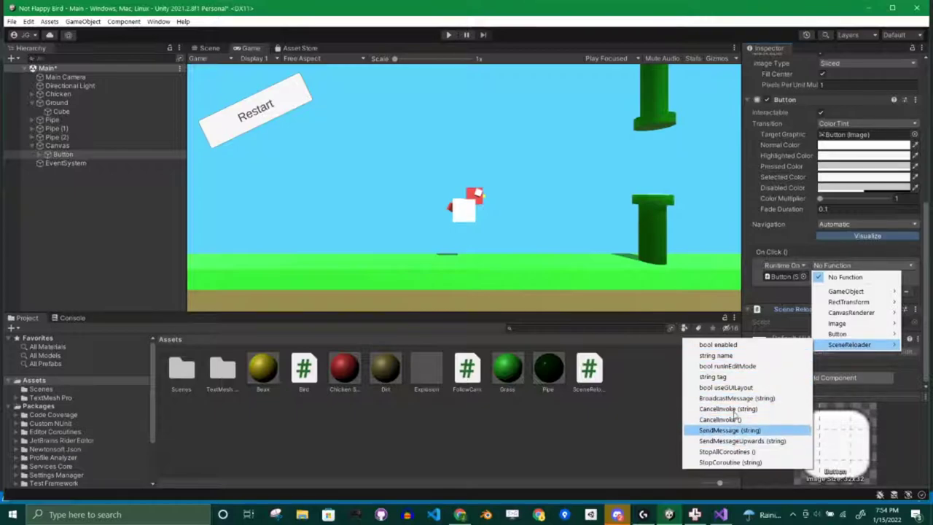
Declare the ReloadScene method as public in SceneReloader.cs
{"action": "left_click", "coordinate": [641, 410]}
{"action": "key", "text": "alt+Tab"}
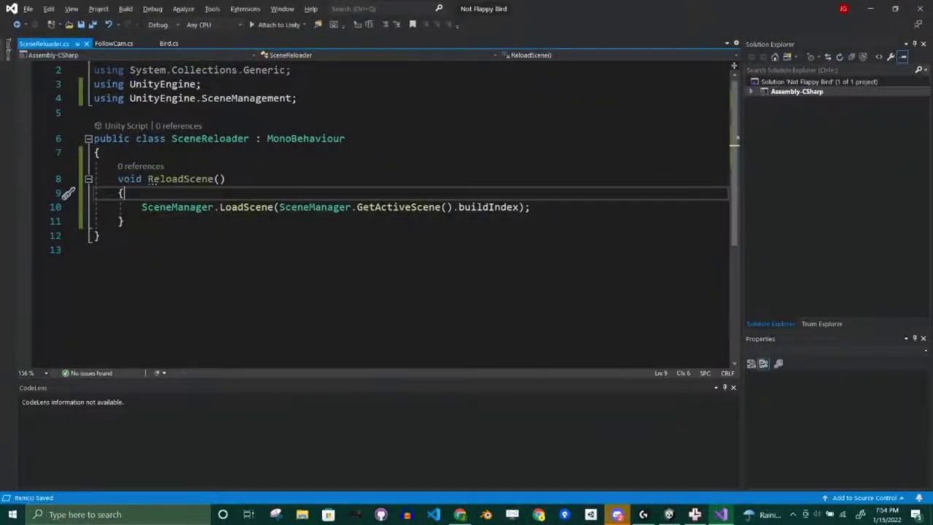
{"action": "key", "text": "Up"}
{"action": "type", "text": "public"}
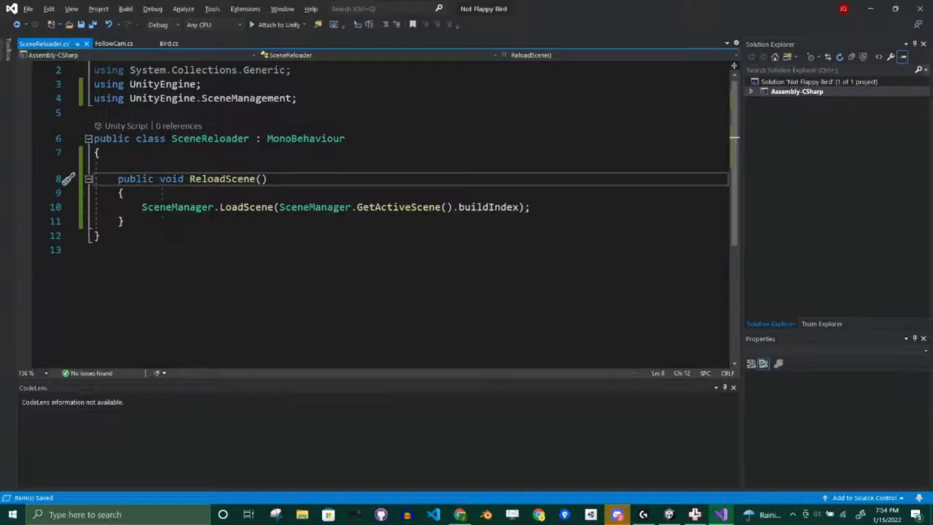
{"action": "key", "text": "alt+Tab"}
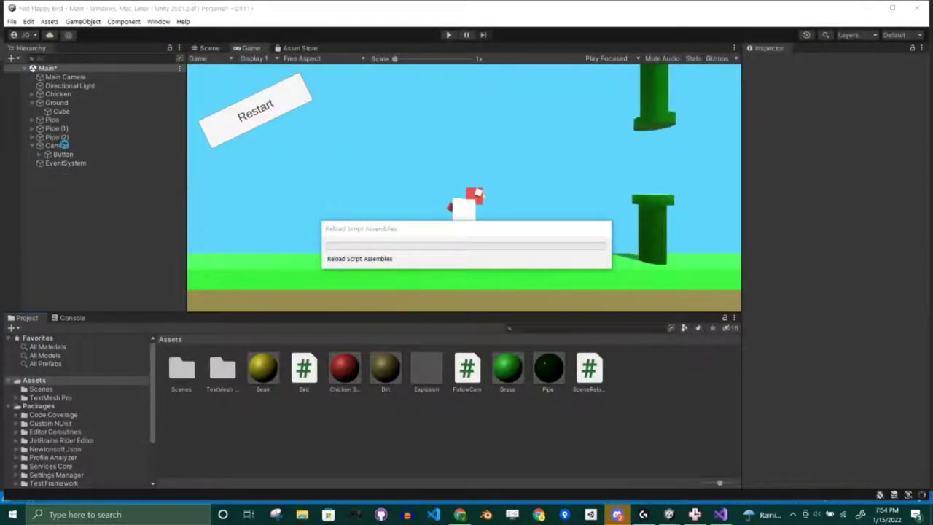
Set the Button's On Click function to SceneReloader.ReloadScene()
{"action": "left_click", "coordinate": [64, 155]}
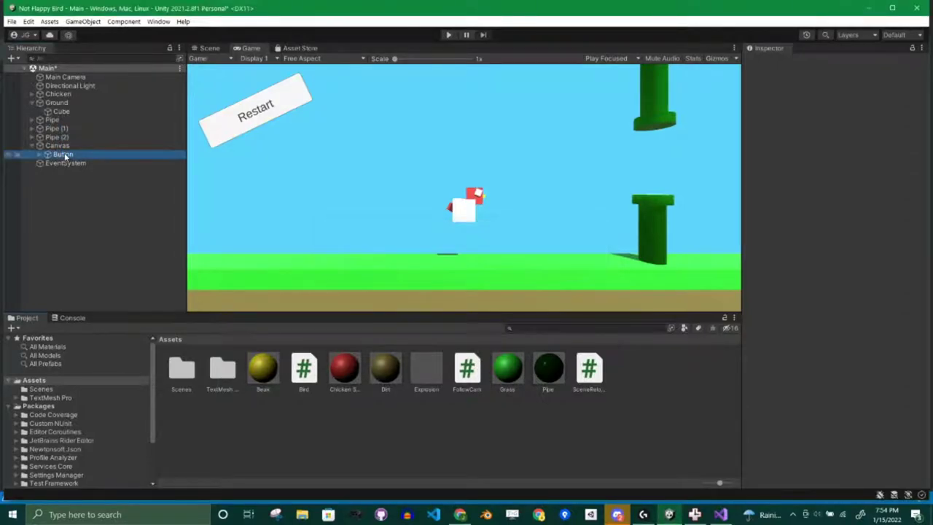
{"action": "scroll", "coordinate": [786, 284], "scroll_direction": "down", "scroll_amount": 5}
{"action": "scroll", "coordinate": [787, 284], "scroll_direction": "down", "scroll_amount": 1}
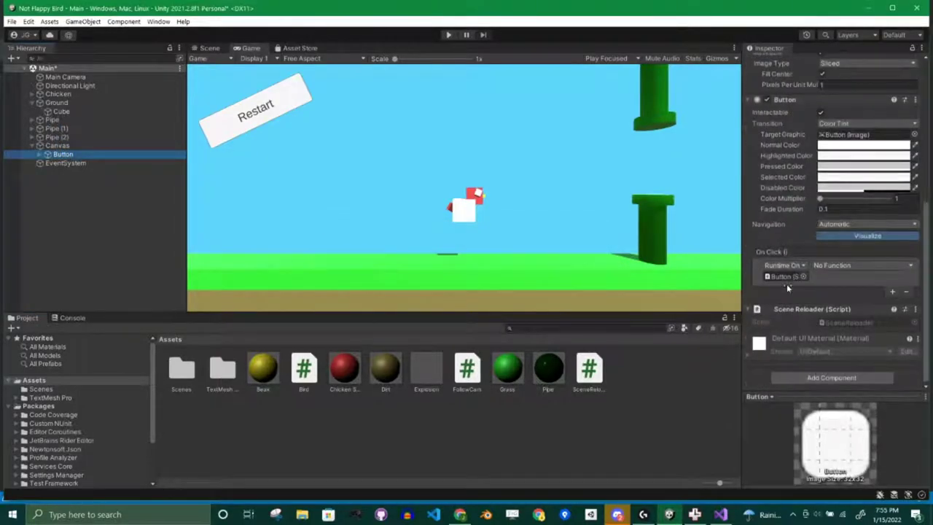
{"action": "left_click", "coordinate": [834, 265]}
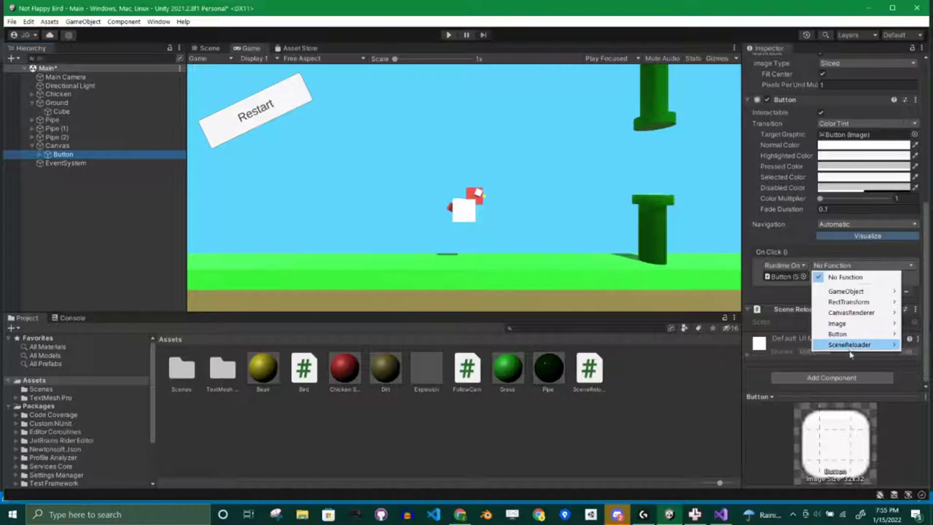
{"action": "mouse_move", "coordinate": [854, 344]}
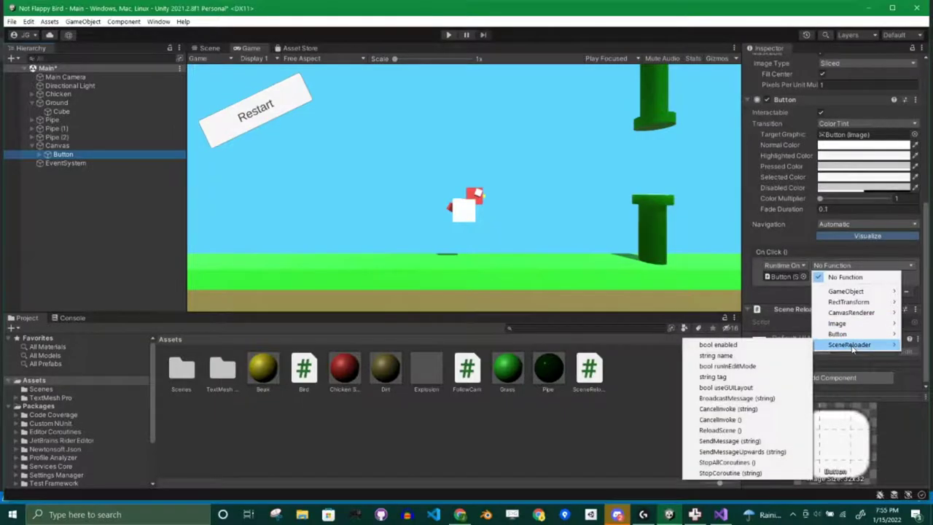
{"action": "left_click", "coordinate": [720, 430]}
{"action": "left_click", "coordinate": [89, 213]}
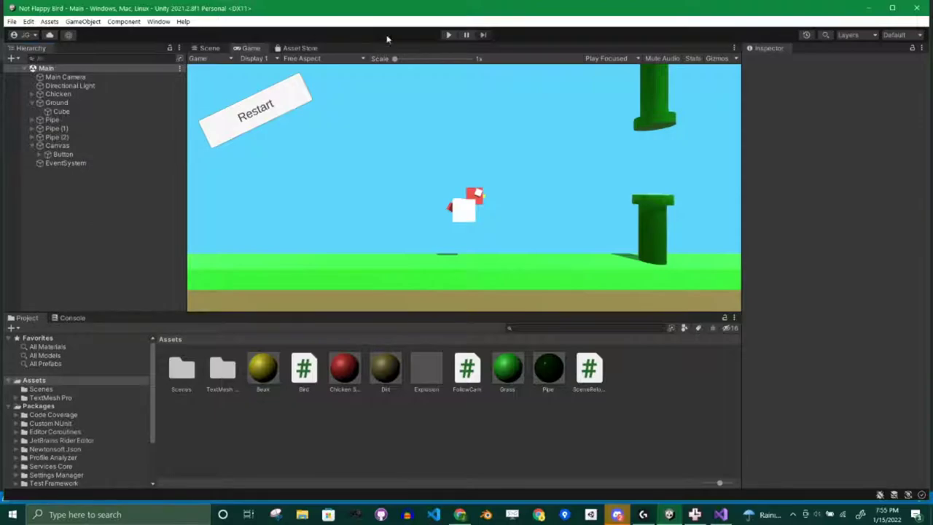
{"action": "left_click", "coordinate": [448, 35]}
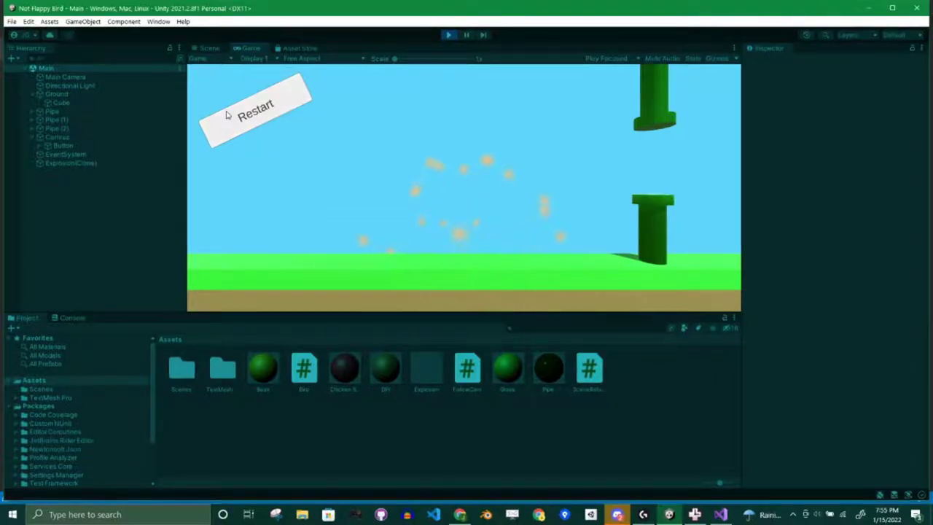
{"action": "left_click", "coordinate": [261, 115]}
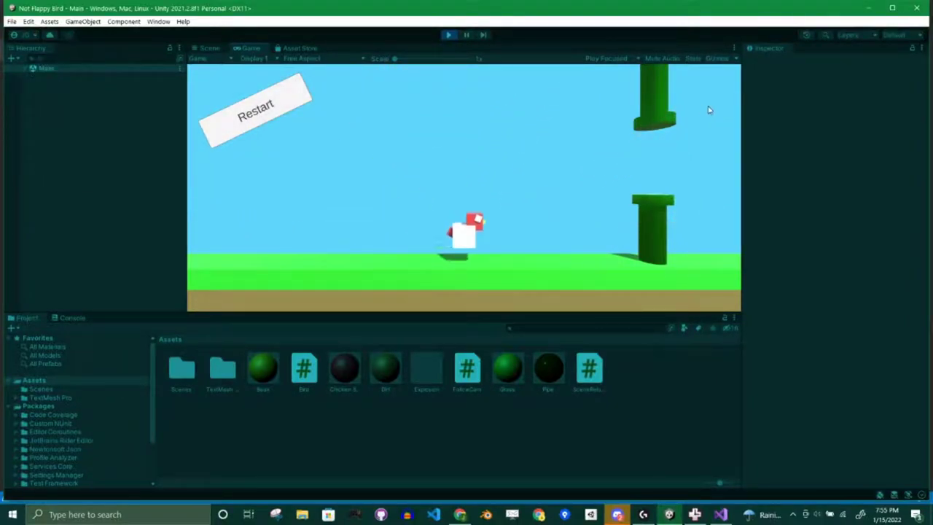
{"action": "left_click", "coordinate": [260, 116]}
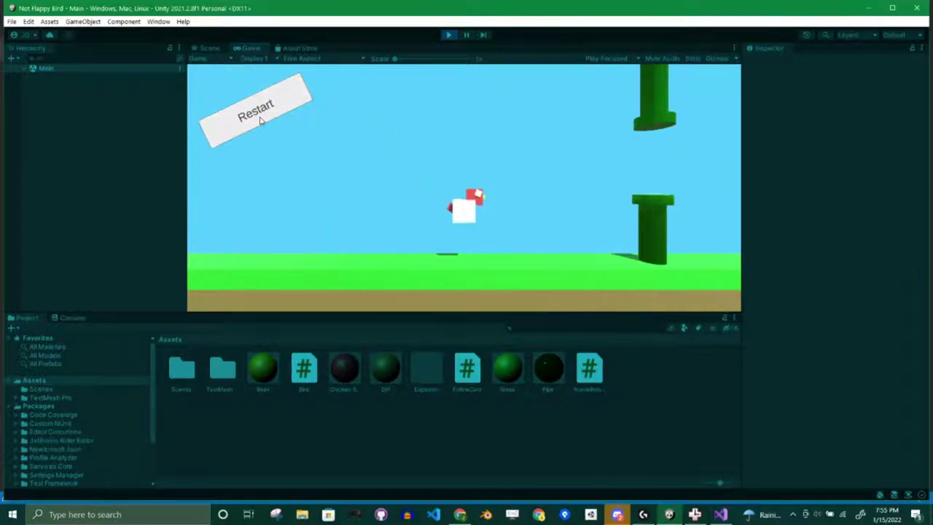
{"action": "key", "text": "space"}
{"action": "key", "text": "space"}
{"action": "key", "text": "space"}
{"action": "key", "text": "space"}
{"action": "key", "text": "space"}
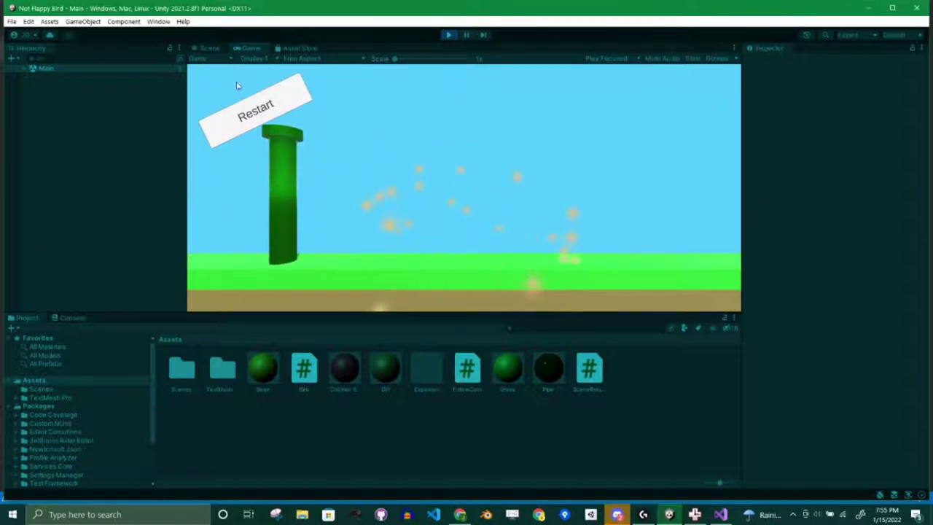
{"action": "left_click", "coordinate": [260, 116]}
{"action": "key", "text": "space"}
{"action": "key", "text": "space"}
{"action": "key", "text": "space"}
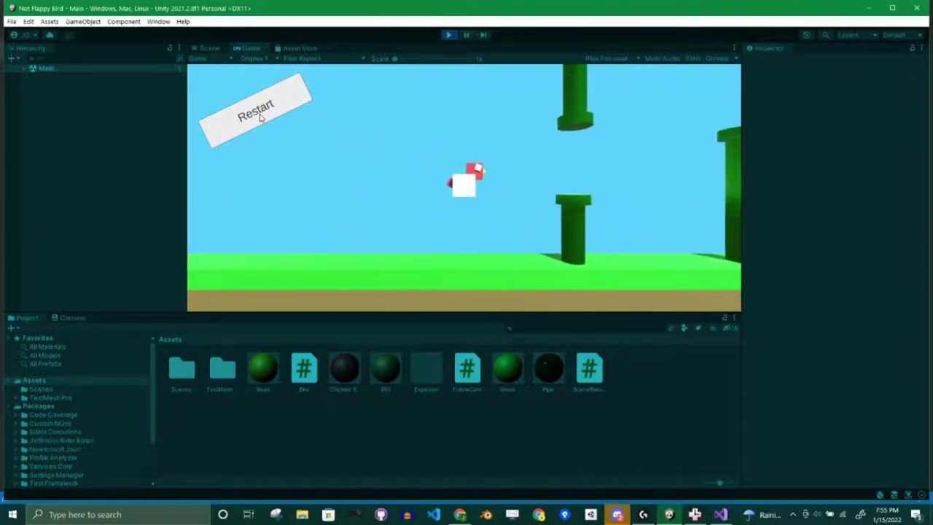
{"action": "key", "text": "space"}
{"action": "key", "text": "space"}
{"action": "key", "text": "space"}
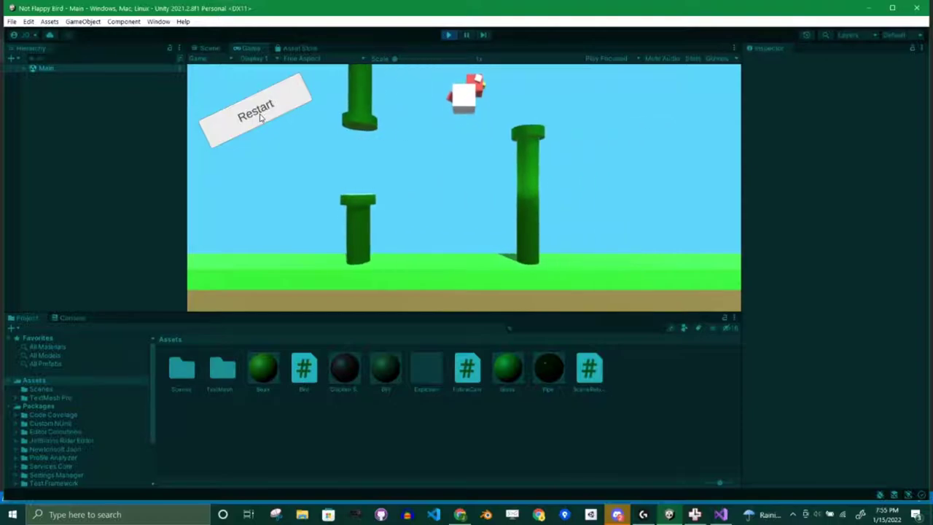
{"action": "left_click", "coordinate": [448, 35]}
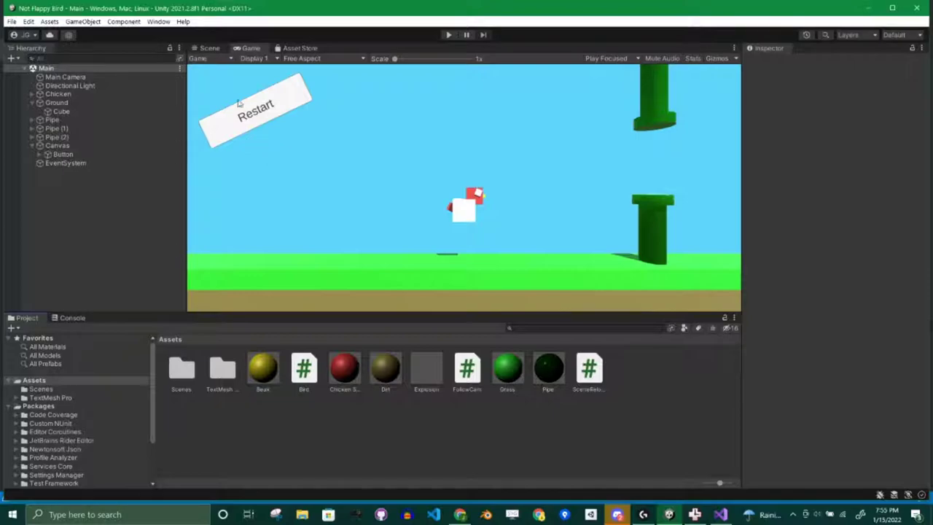
Switch the Scene view to 3D and frame the selected Main Camera
{"action": "left_click", "coordinate": [210, 48]}
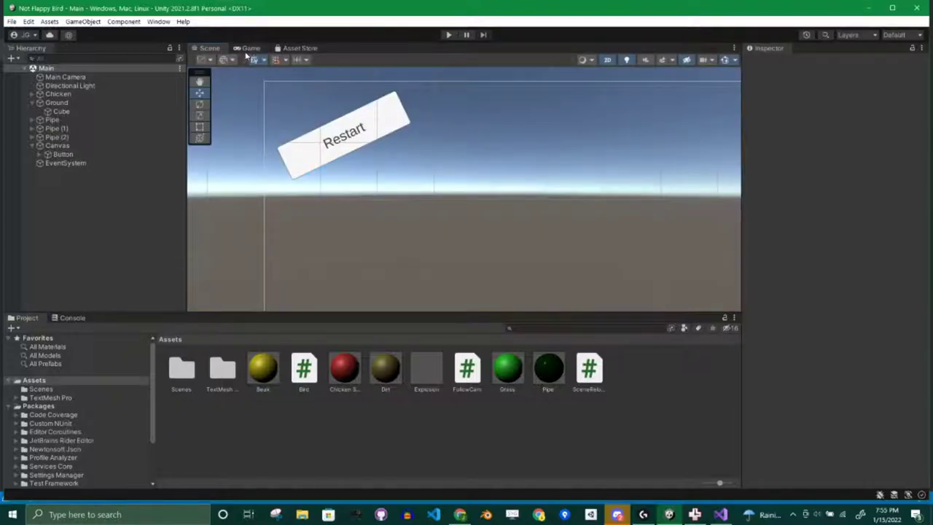
{"action": "left_click", "coordinate": [607, 60]}
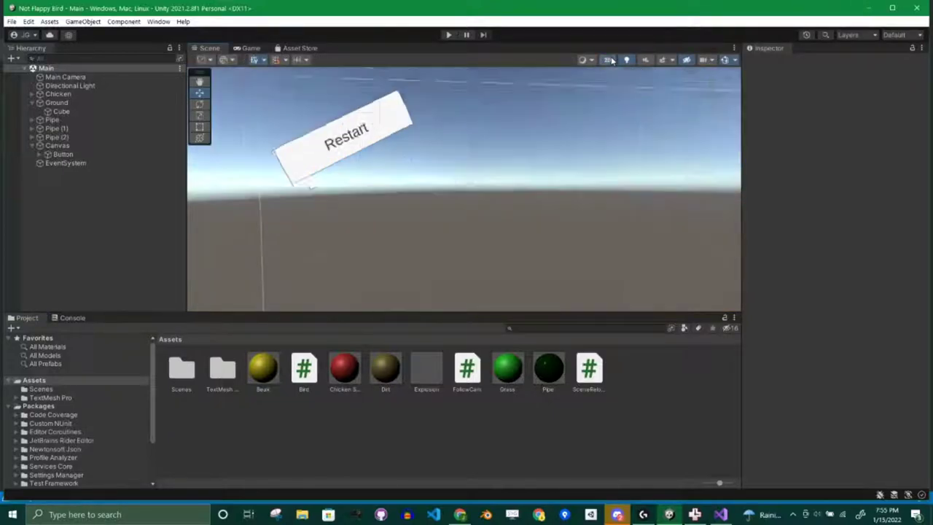
{"action": "left_click", "coordinate": [70, 76]}
{"action": "scroll", "coordinate": [559, 288], "scroll_direction": "down", "scroll_amount": 10}
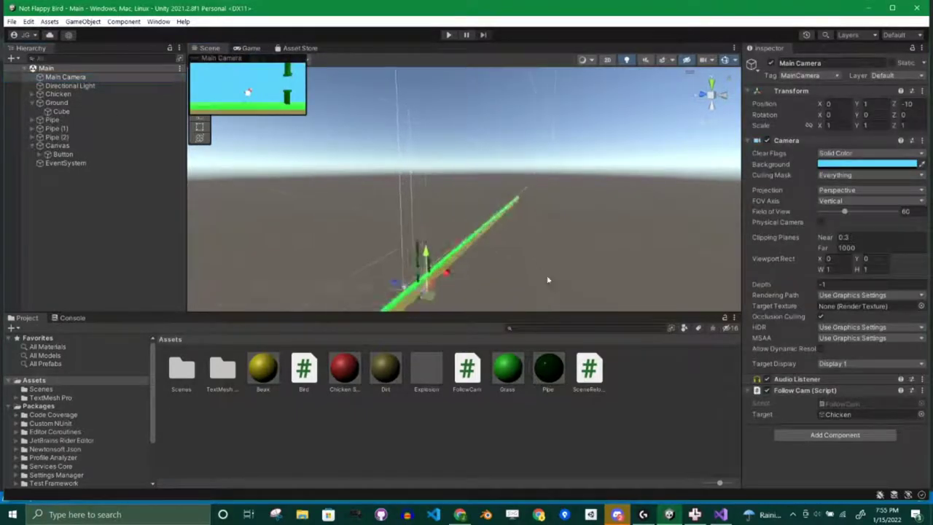
{"action": "key", "text": "f"}
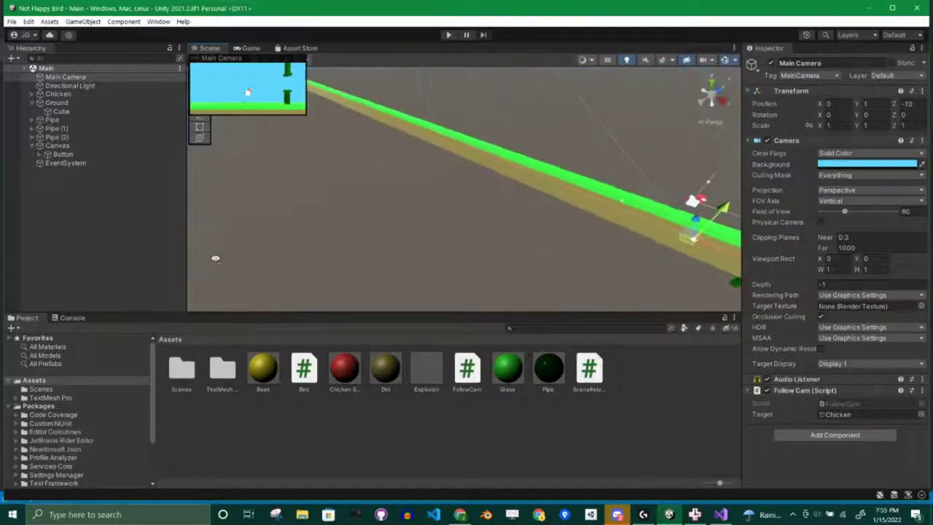
{"action": "left_click_drag", "start_coordinate": [460, 232], "coordinate": [502, 197], "text": "alt"}
{"action": "left_click_drag", "start_coordinate": [195, 58], "coordinate": [195, 82]}
Rotate the Main Camera to Y about -37.7 and move it to X 8.67, Z -9.6
{"action": "left_click", "coordinate": [222, 104]}
{"action": "left_click_drag", "start_coordinate": [404, 173], "coordinate": [466, 182]}
{"action": "left_click", "coordinate": [223, 92]}
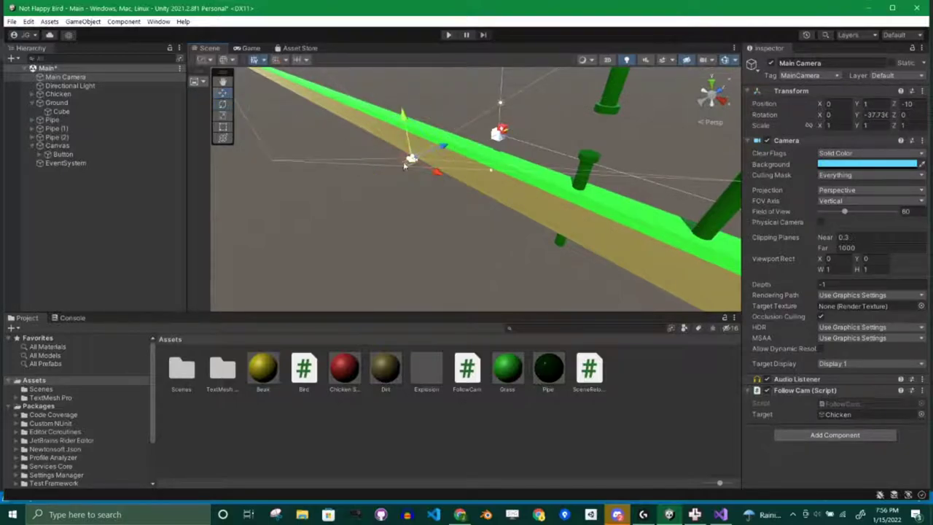
{"action": "left_click_drag", "start_coordinate": [413, 161], "coordinate": [488, 194]}
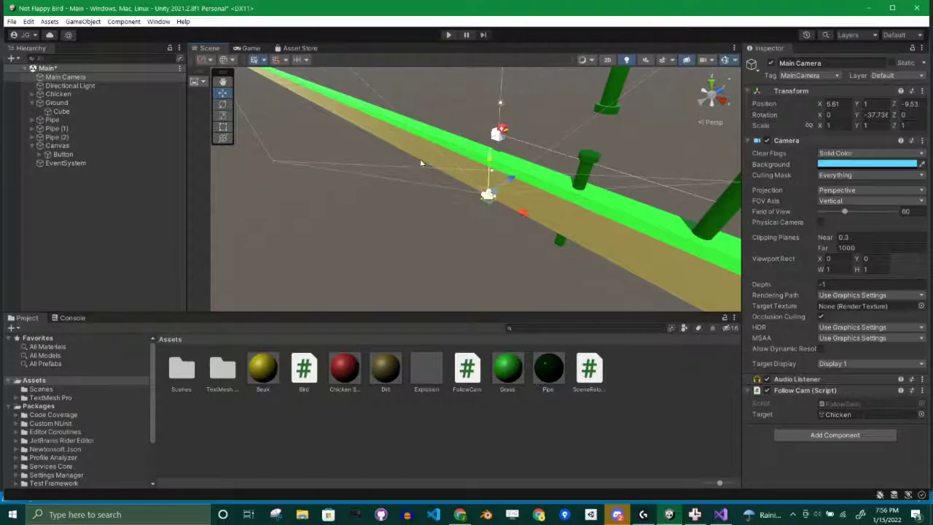
{"action": "left_click", "coordinate": [250, 49]}
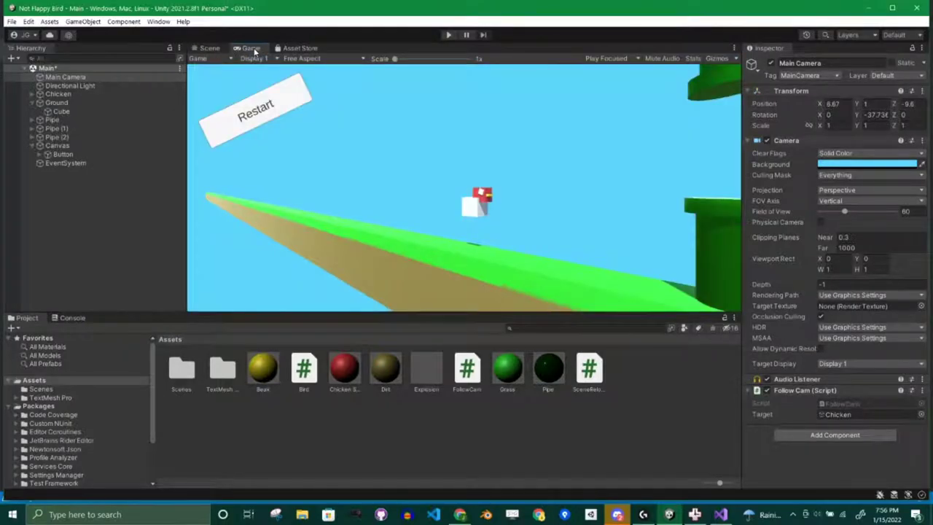
{"action": "left_click", "coordinate": [449, 35]}
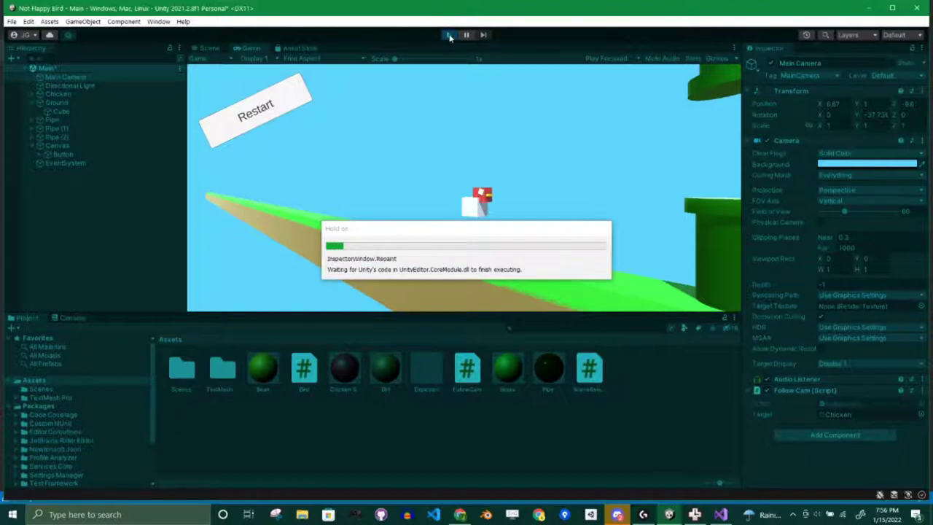
{"action": "key", "text": "space"}
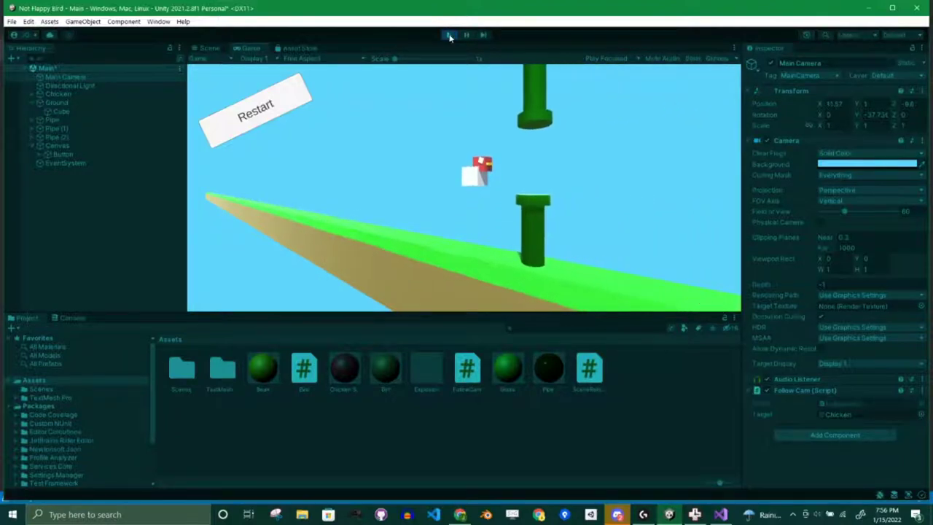
{"action": "key", "text": "space"}
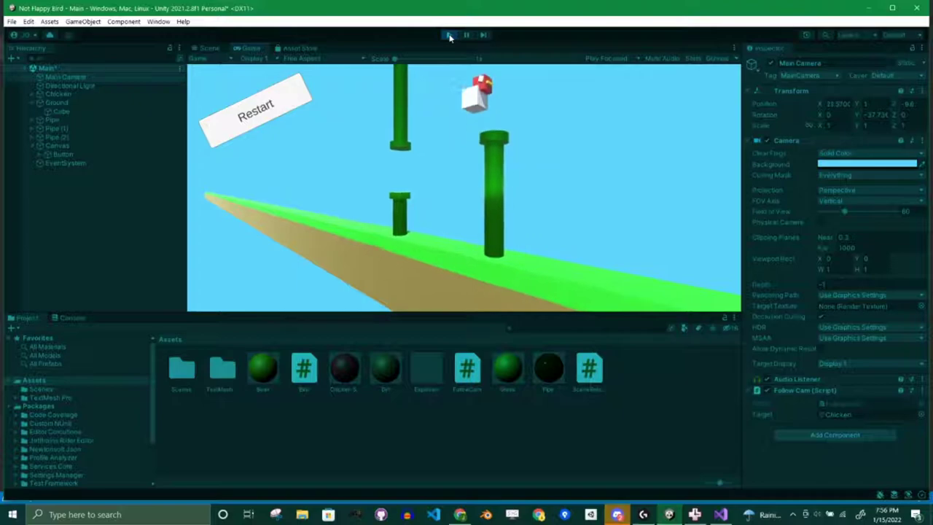
{"action": "key", "text": "space"}
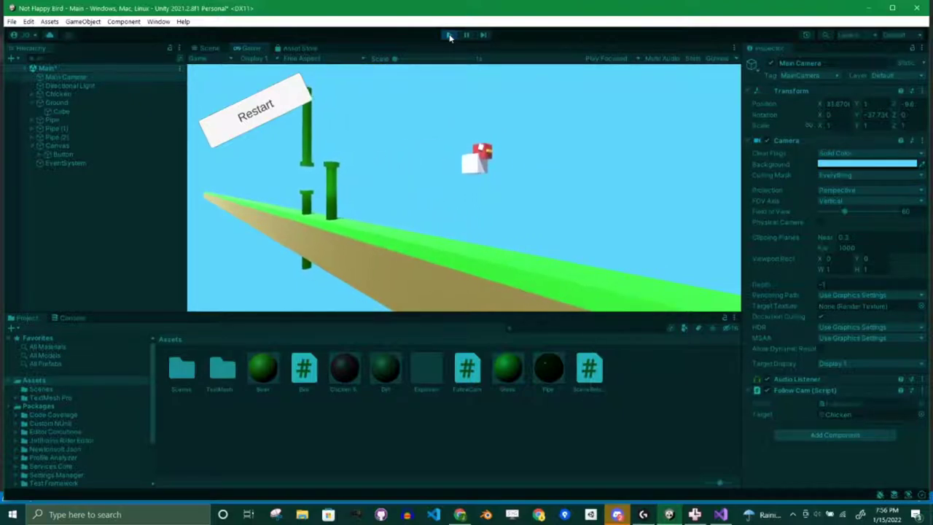
{"action": "key", "text": "space"}
{"action": "key", "text": "space"}
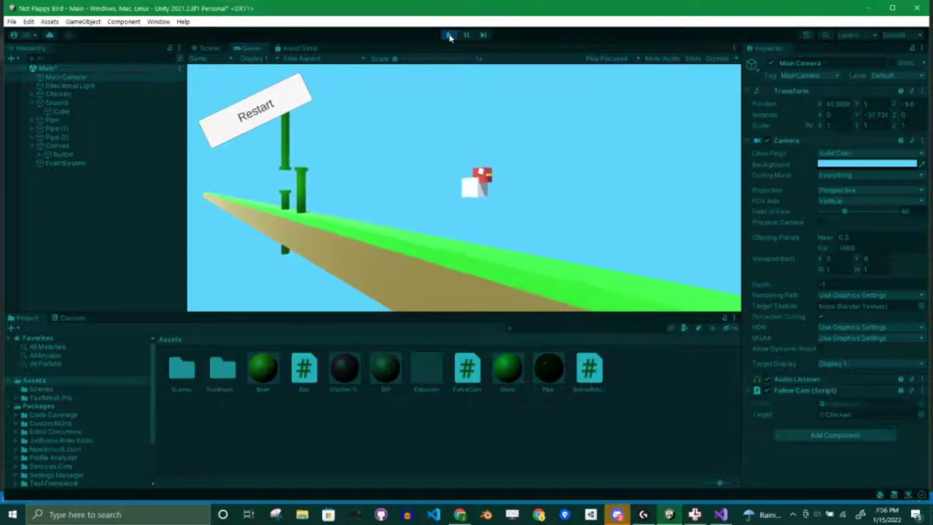
{"action": "key", "text": "space"}
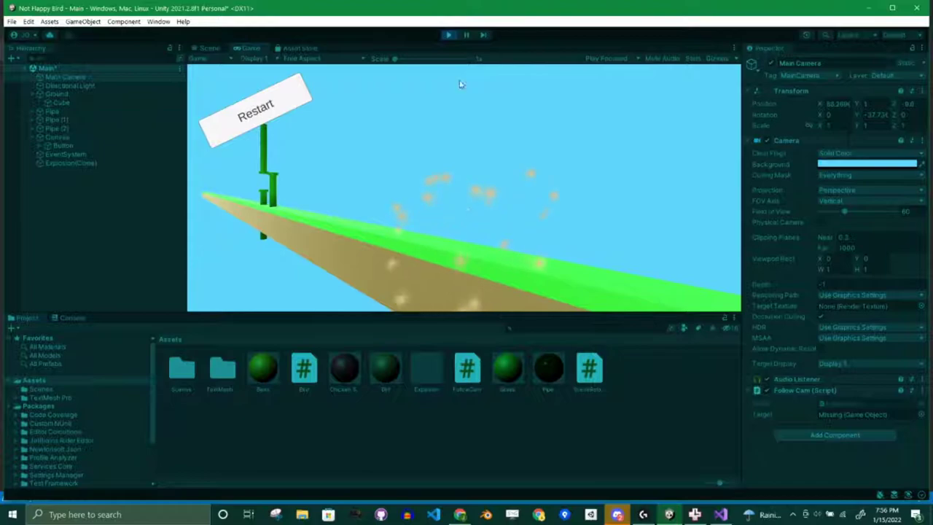
{"action": "left_click", "coordinate": [448, 35]}
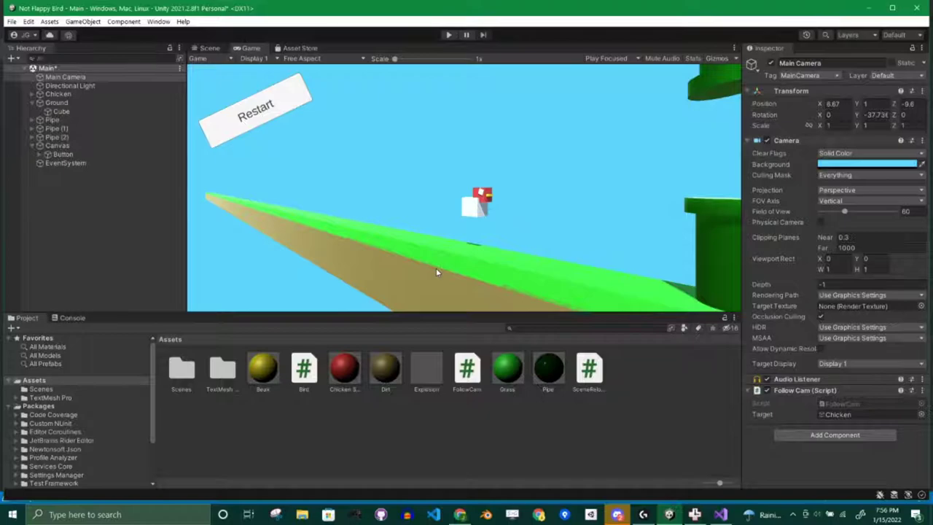
Set the ground Cube's scale to X 1 and Z 0.9
{"action": "left_click", "coordinate": [60, 112]}
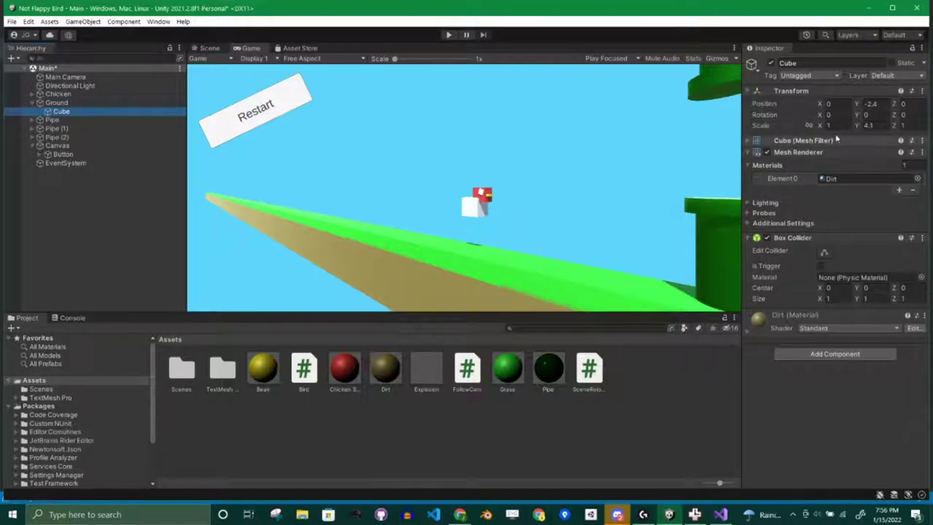
{"action": "mouse_move", "coordinate": [822, 125]}
{"action": "left_mouse_down"}
{"action": "mouse_move", "coordinate": [807, 124]}
{"action": "mouse_move", "coordinate": [817, 128]}
{"action": "left_mouse_up"}
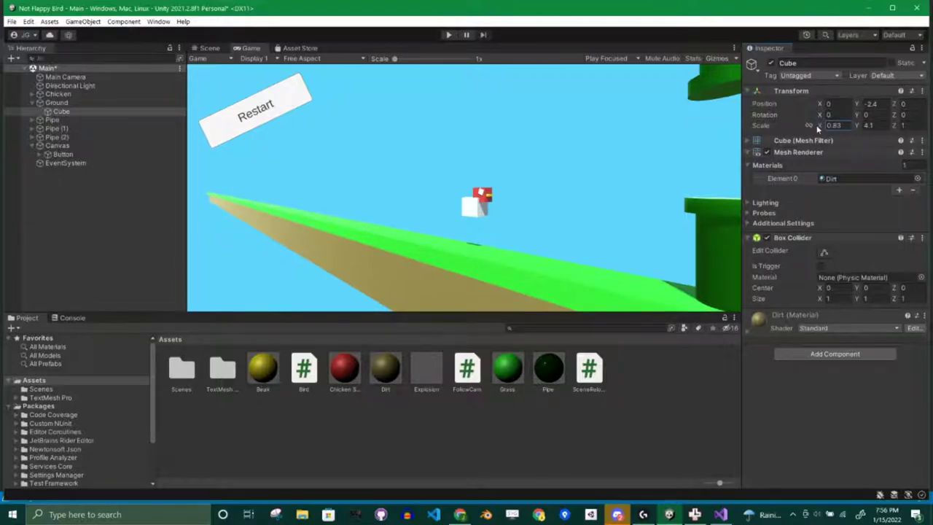
{"action": "type", "text": "1"}
{"action": "left_click", "coordinate": [892, 124]}
{"action": "type", "text": "1.08"}
{"action": "left_click_drag", "start_coordinate": [892, 129], "coordinate": [893, 129]}
{"action": "left_click_drag", "start_coordinate": [894, 125], "coordinate": [891, 126]}
{"action": "left_click", "coordinate": [66, 77]}
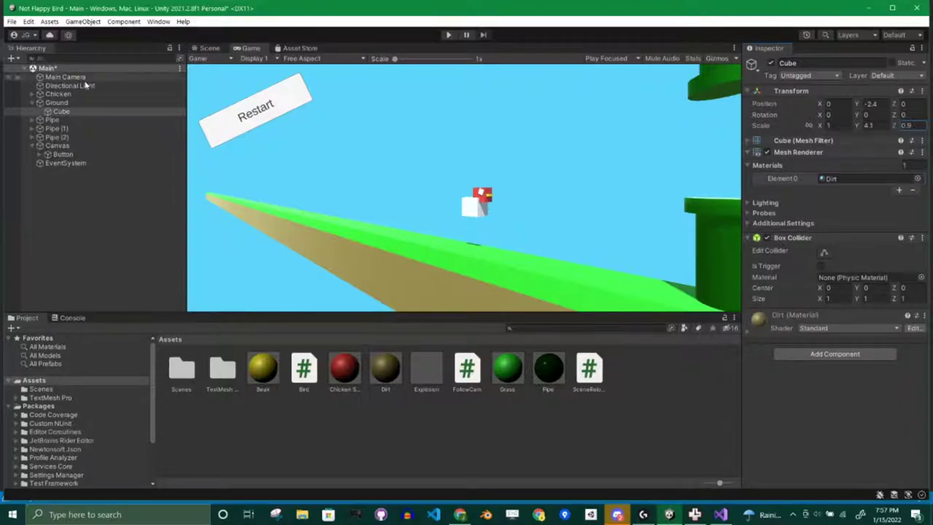
Set the Main Camera's Y rotation to about -19, then play-test and press Restart
{"action": "left_click", "coordinate": [858, 116]}
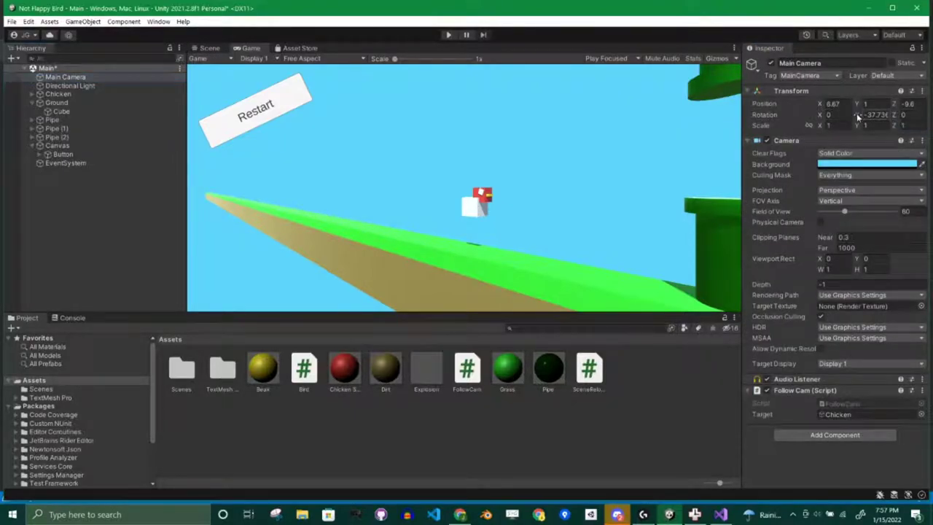
{"action": "left_click_drag", "start_coordinate": [857, 116], "coordinate": [260, 129]}
{"action": "left_click", "coordinate": [449, 35]}
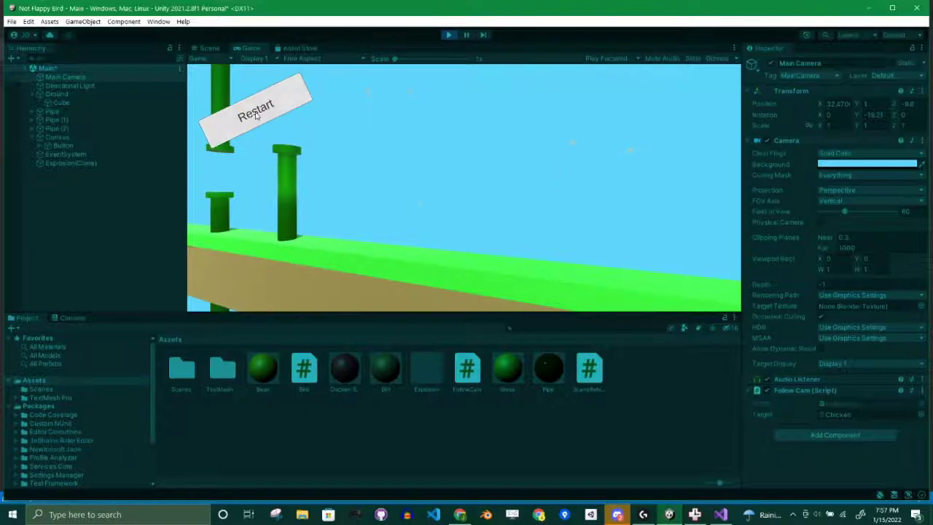
{"action": "left_click", "coordinate": [230, 98]}
{"action": "left_click", "coordinate": [449, 36]}
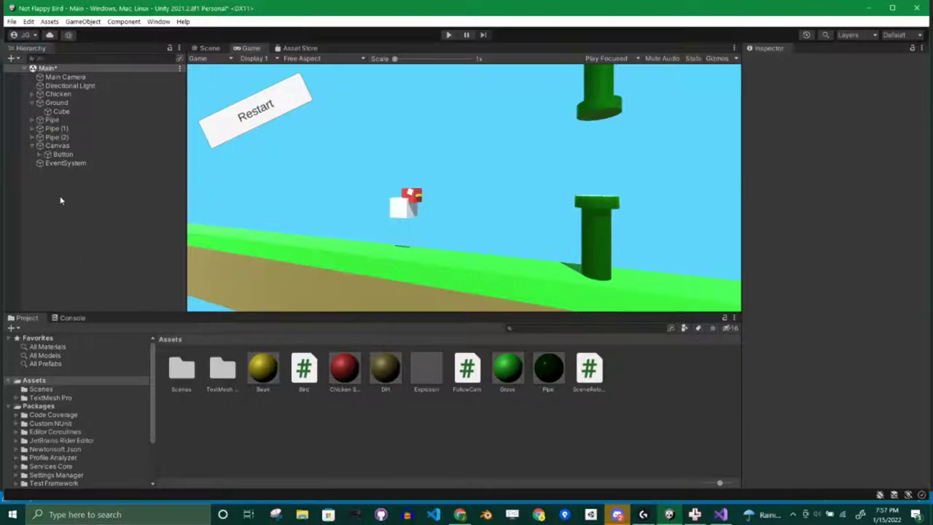
Create an empty object in the Hierarchy named Music Player
{"action": "right_click", "coordinate": [60, 201]}
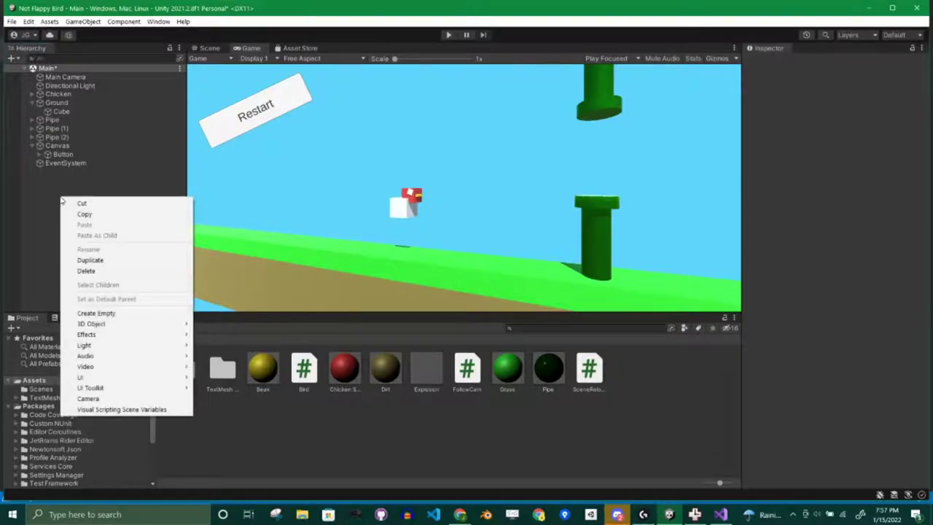
{"action": "left_click", "coordinate": [98, 313]}
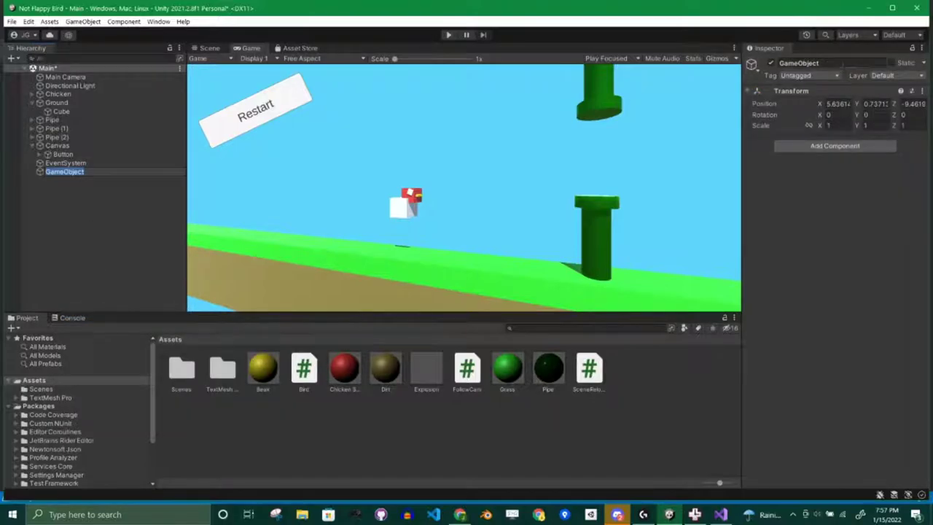
{"action": "type", "text": "Music Player"}
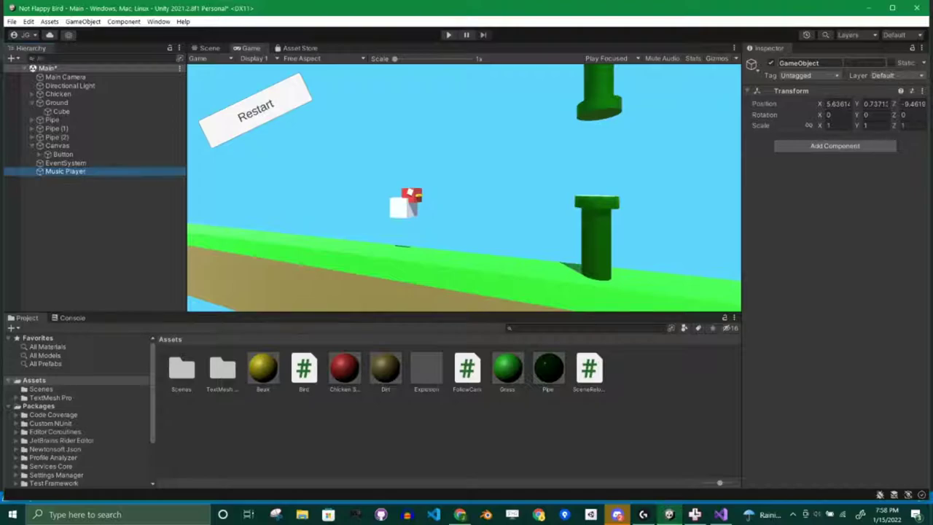
{"action": "key", "text": "Return"}
Add an Audio Source component to Music Player and enable Loop
{"action": "left_click", "coordinate": [845, 147]}
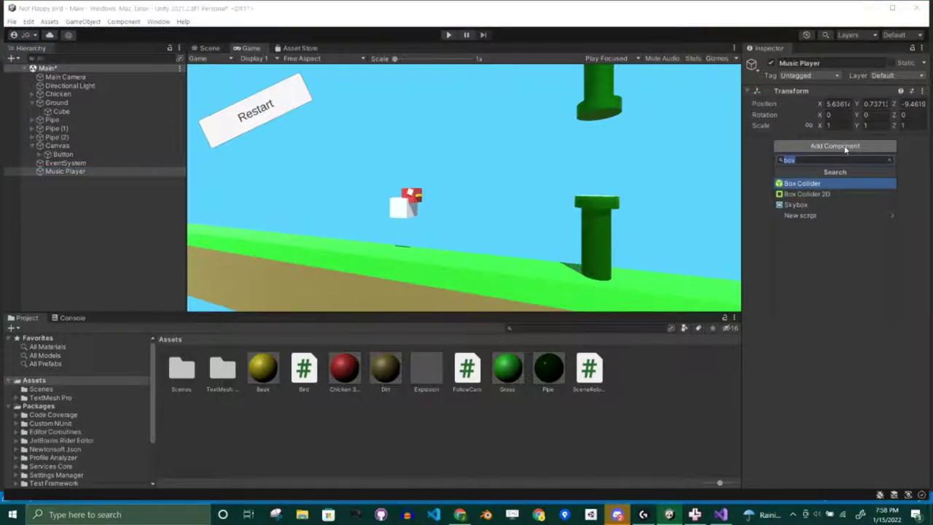
{"action": "type", "text": "audio sou"}
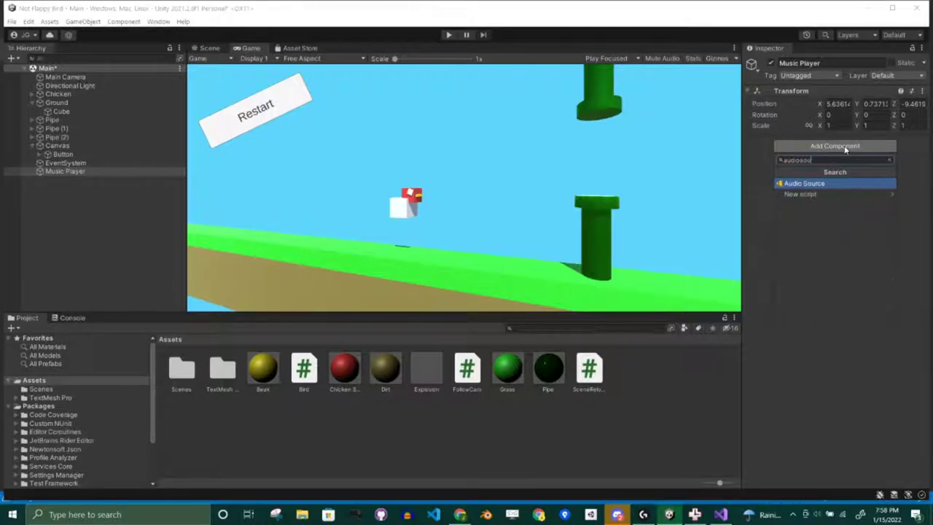
{"action": "key", "text": "Return"}
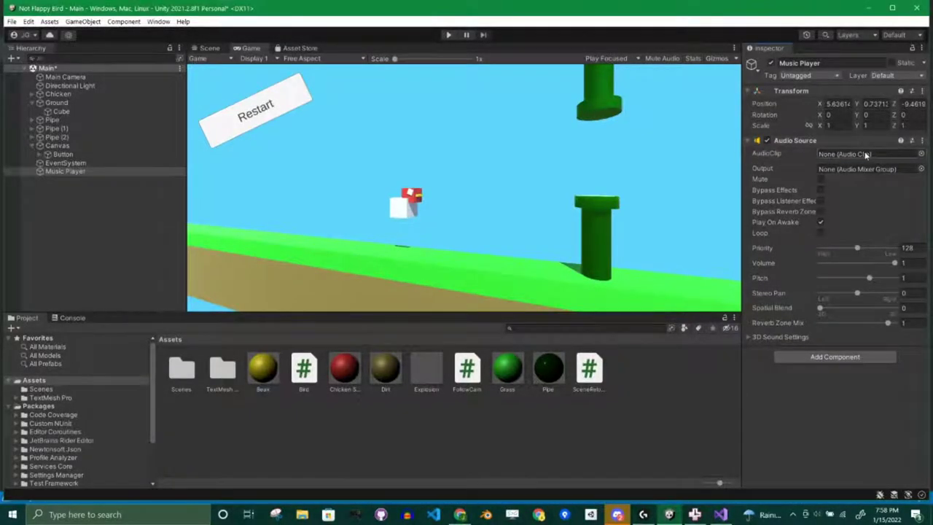
{"action": "left_click", "coordinate": [680, 388]}
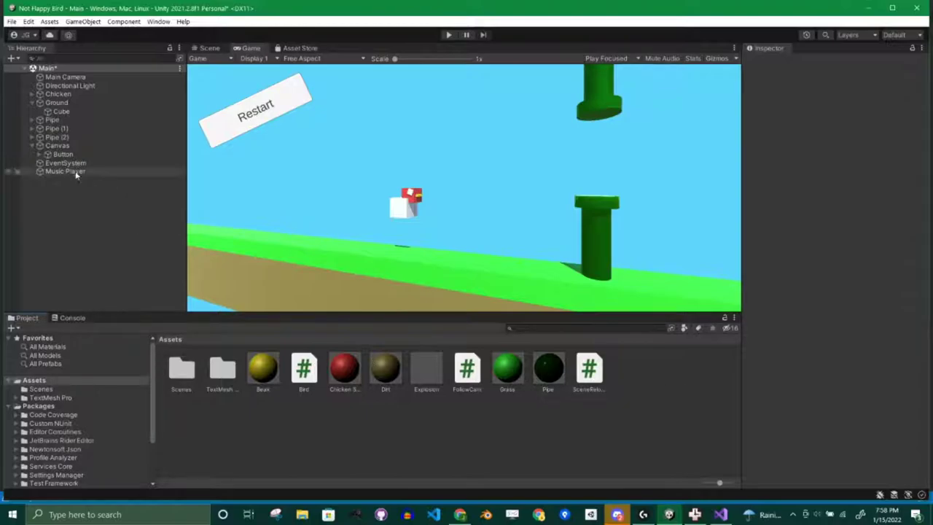
{"action": "left_click", "coordinate": [102, 171]}
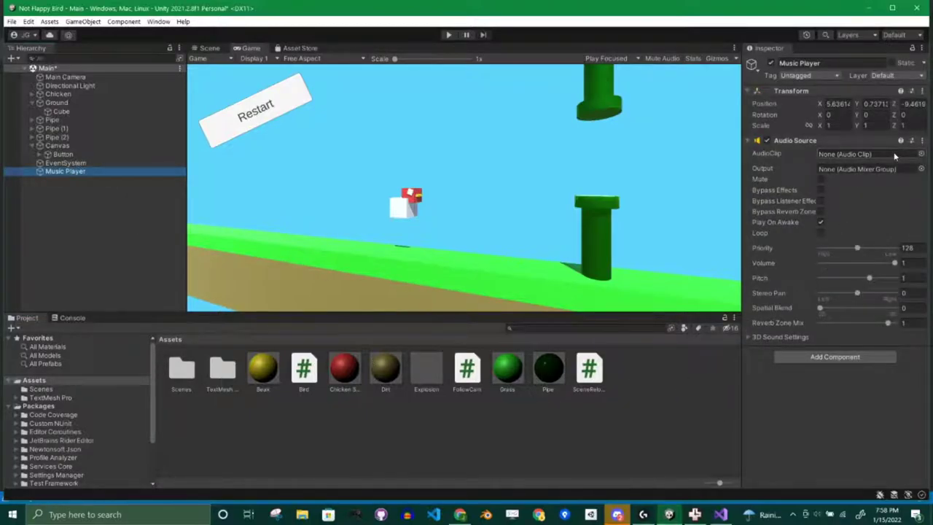
{"action": "left_click", "coordinate": [821, 233]}
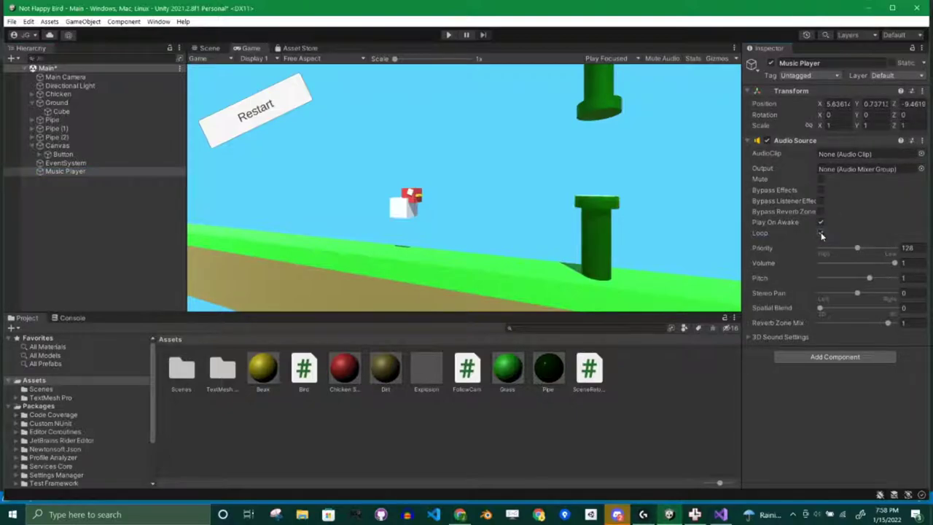
{"action": "left_click", "coordinate": [699, 393]}
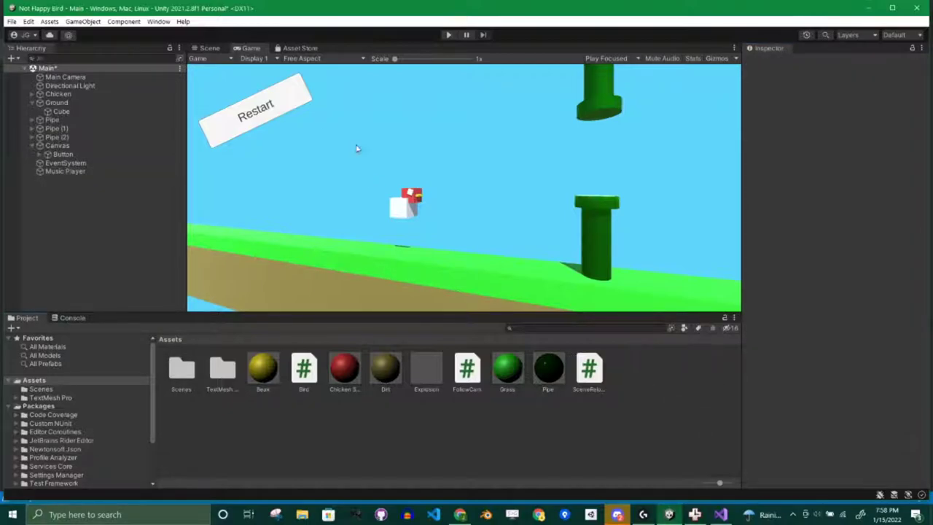
Open the Unity Asset Store website in Chrome from the Asset Store tab
{"action": "left_click", "coordinate": [299, 48]}
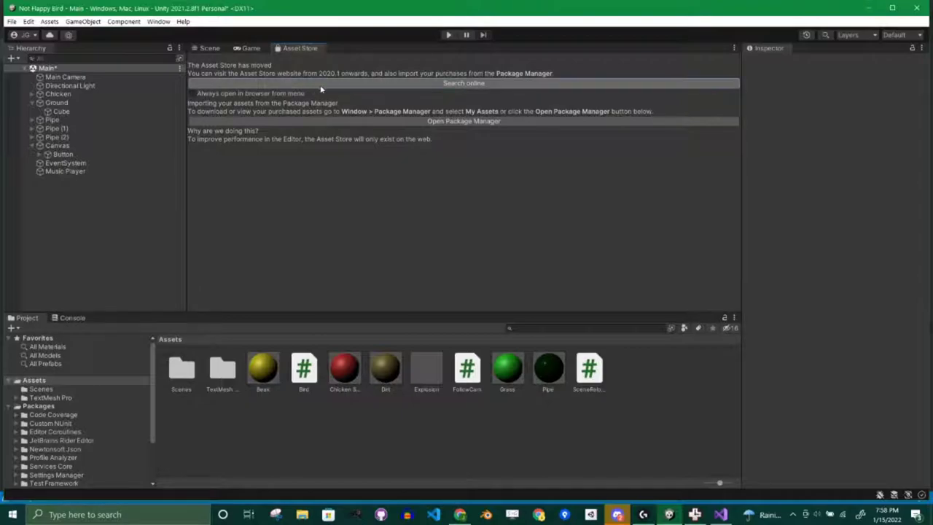
{"action": "left_click", "coordinate": [375, 83]}
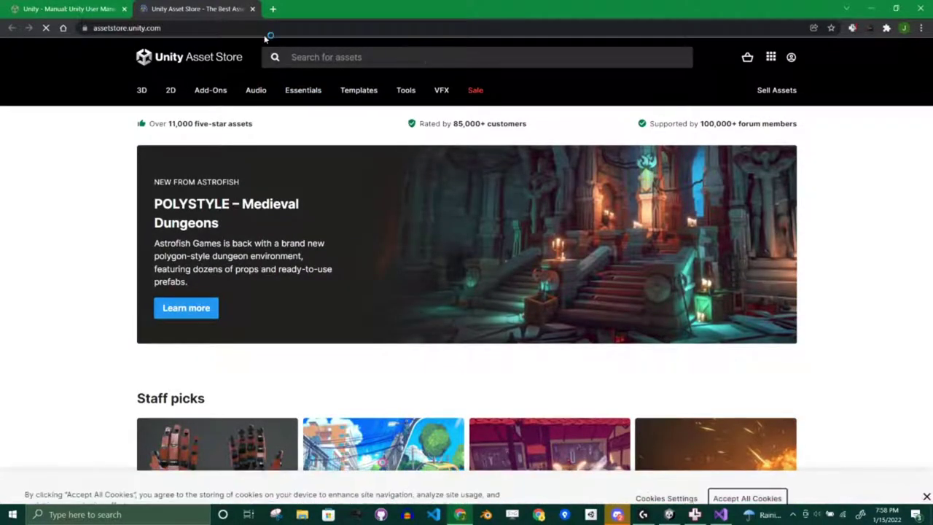
Go to opengameart.org in a new tab and preview the Land of the Great Gods track
{"action": "left_click", "coordinate": [274, 9]}
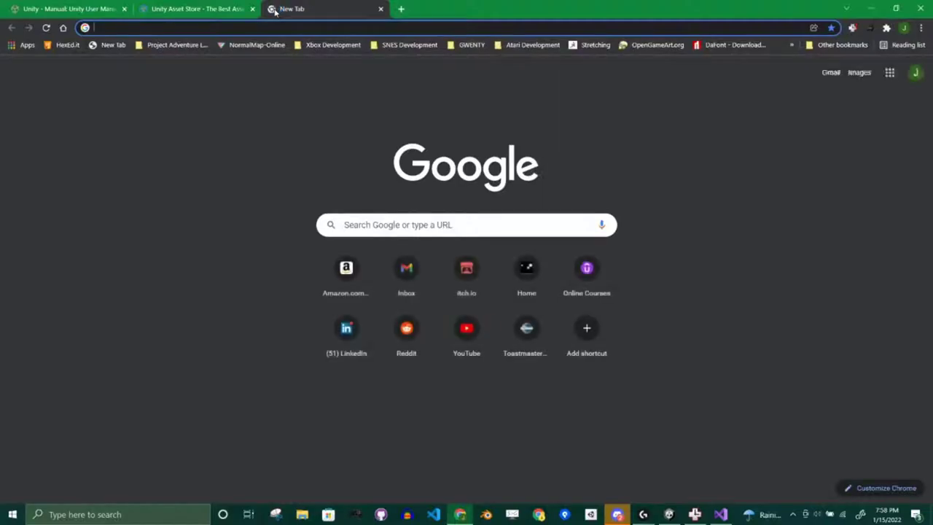
{"action": "type", "text": "openg"}
{"action": "key", "text": "Return"}
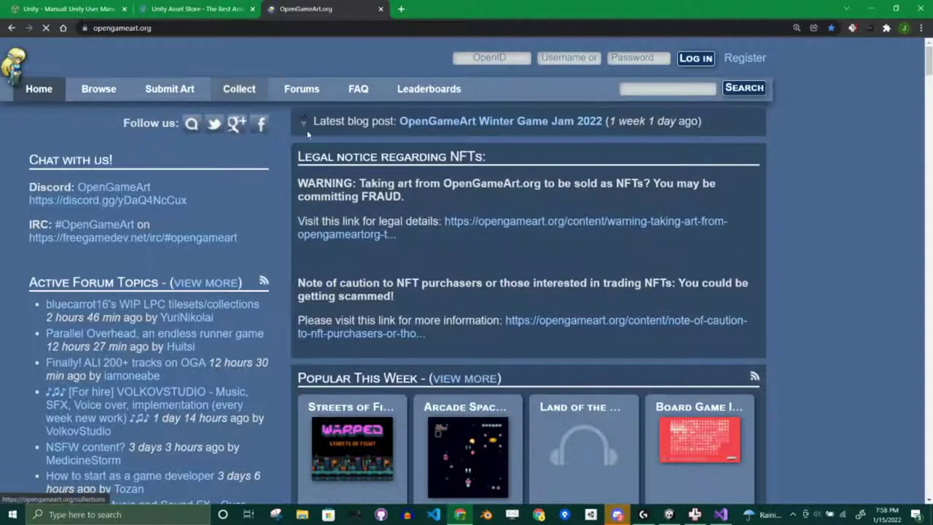
{"action": "scroll", "coordinate": [522, 277], "scroll_direction": "down", "scroll_amount": 3}
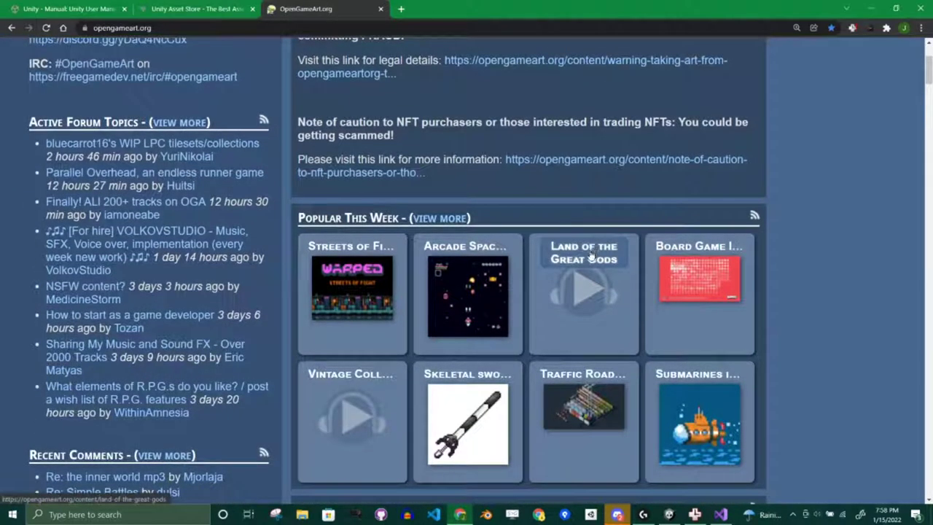
{"action": "left_click", "coordinate": [583, 287]}
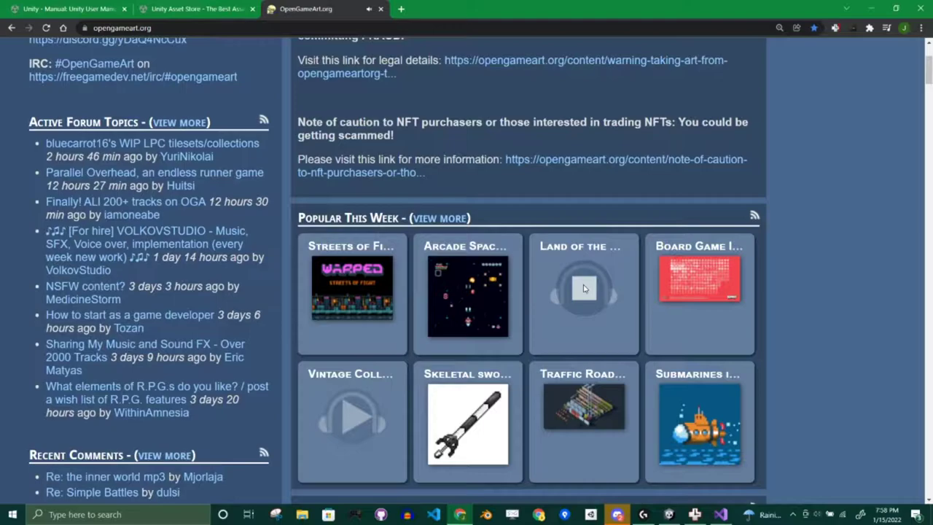
{"action": "key", "text": "XF86AudioLowerVolume"}
{"action": "key", "text": "XF86AudioLowerVolume"}
{"action": "key", "text": "XF86AudioLowerVolume"}
{"action": "key", "text": "XF86AudioLowerVolume"}
{"action": "key", "text": "XF86AudioLowerVolume"}
{"action": "key", "text": "XF86AudioLowerVolume"}
{"action": "key", "text": "XF86AudioLowerVolume"}
{"action": "key", "text": "XF86AudioLowerVolume"}
{"action": "key", "text": "XF86AudioLowerVolume"}
{"action": "key", "text": "XF86AudioLowerVolume"}
{"action": "key", "text": "XF86AudioLowerVolume"}
{"action": "key", "text": "XF86AudioLowerVolume"}
{"action": "key", "text": "XF86AudioLowerVolume"}
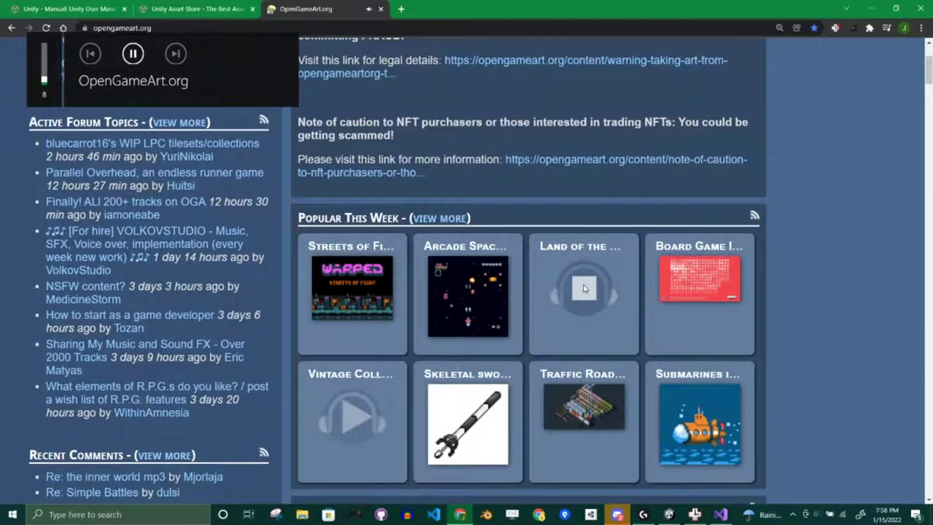
{"action": "left_click", "coordinate": [583, 288]}
Open the Land of the Great Gods page and download land_of_the_great_gods.ogg
{"action": "left_click", "coordinate": [583, 252]}
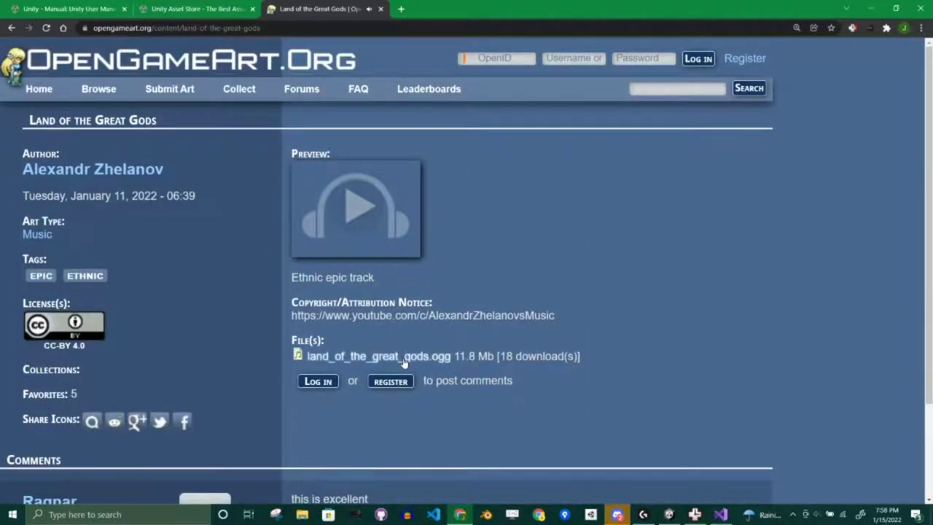
{"action": "right_click", "coordinate": [403, 360]}
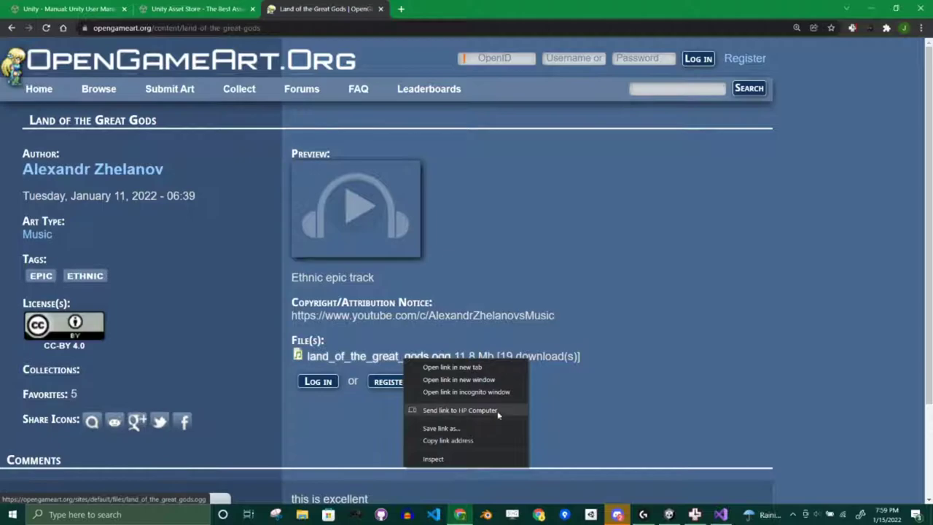
{"action": "left_click", "coordinate": [470, 346]}
{"action": "left_click", "coordinate": [431, 362]}
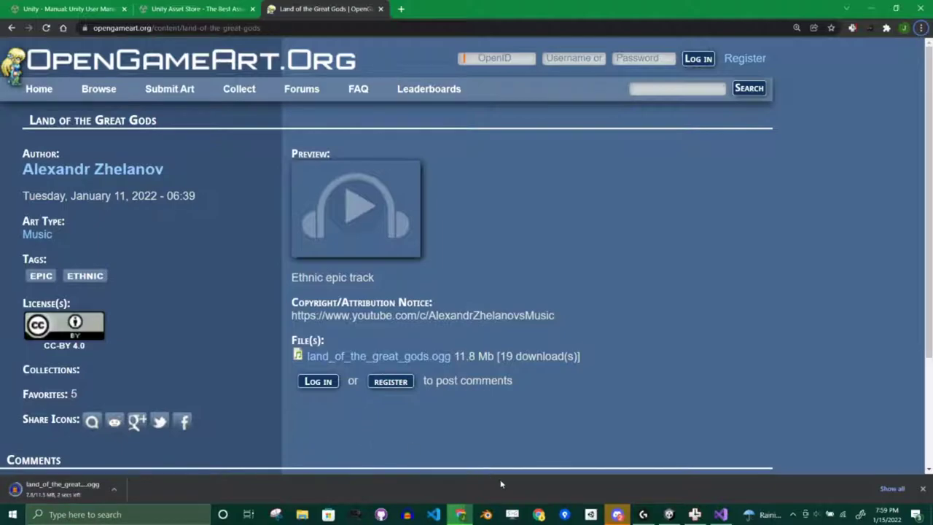
Open the Unity project's Assets folder in File Explorer
{"action": "key", "text": "alt+Tab"}
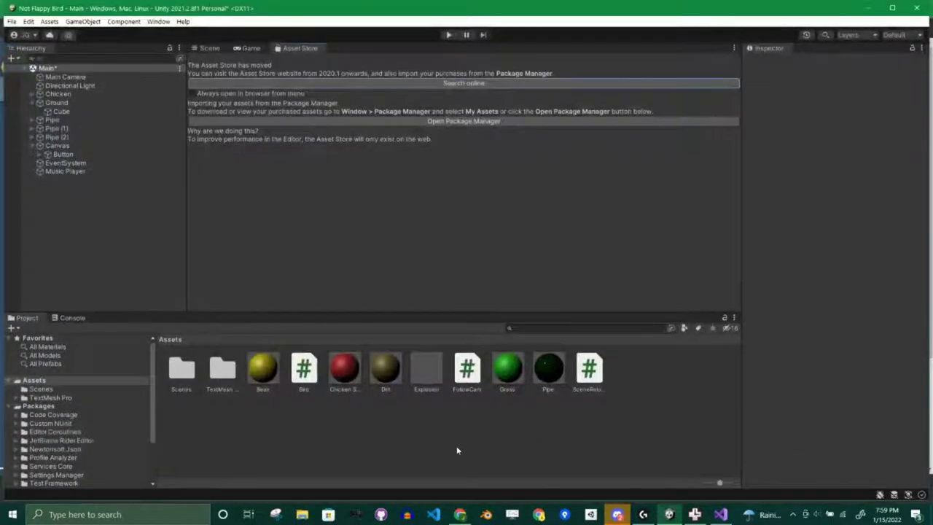
{"action": "right_click", "coordinate": [457, 450]}
{"action": "left_click", "coordinate": [545, 207]}
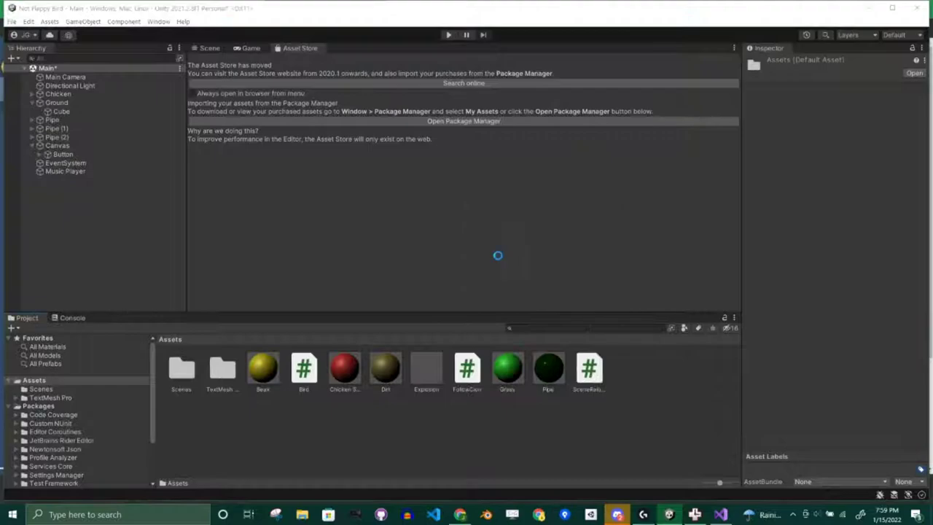
Move the downloaded land_of_the_great_gods.ogg from Chrome into the Assets folder, then return to Unity
{"action": "key", "text": "alt+Tab"}
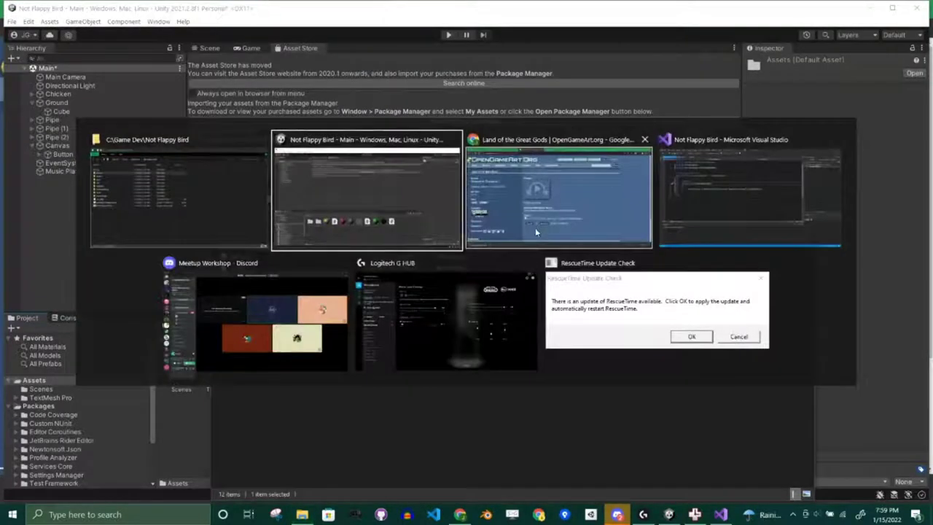
{"action": "key", "text": "alt+Tab"}
{"action": "key", "text": "Tab"}
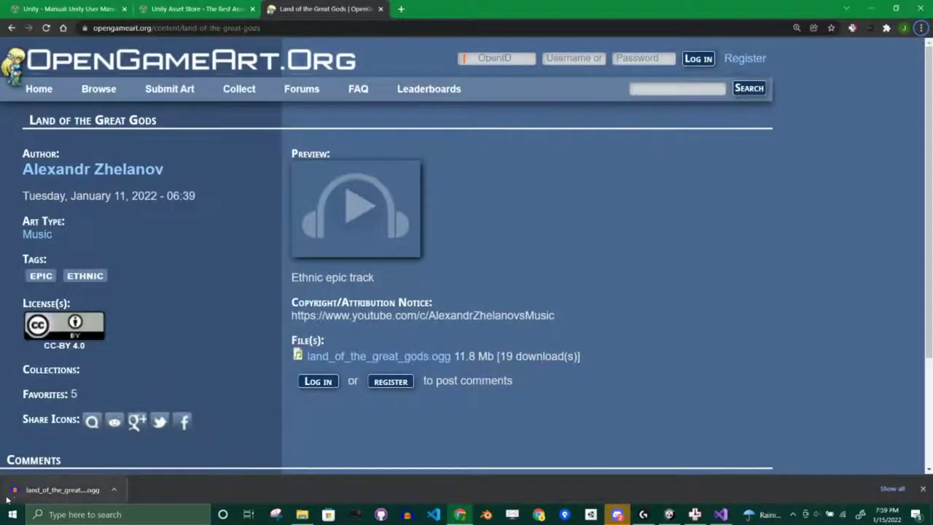
{"action": "key", "text": "alt+Tab"}
{"action": "key", "text": "Tab"}
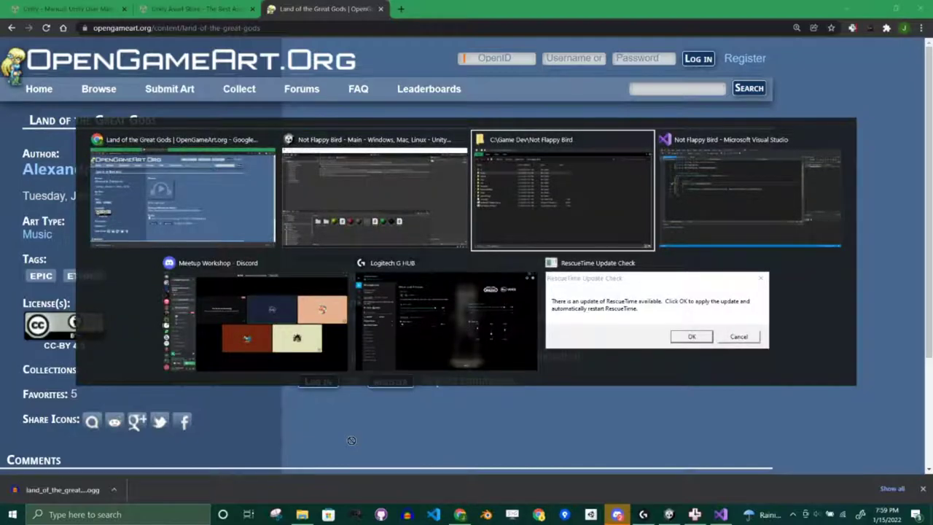
{"action": "left_click_drag", "start_coordinate": [351, 440], "coordinate": [357, 431]}
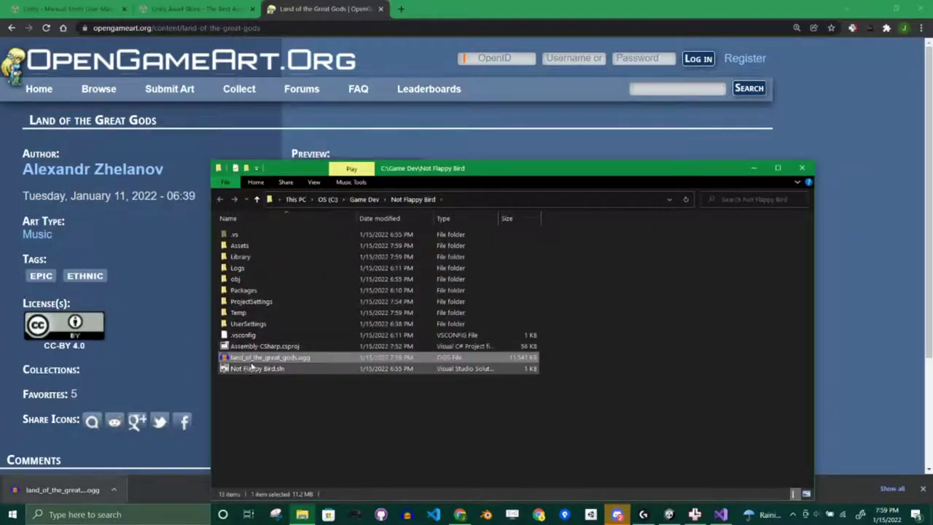
{"action": "left_click_drag", "start_coordinate": [255, 359], "coordinate": [256, 251]}
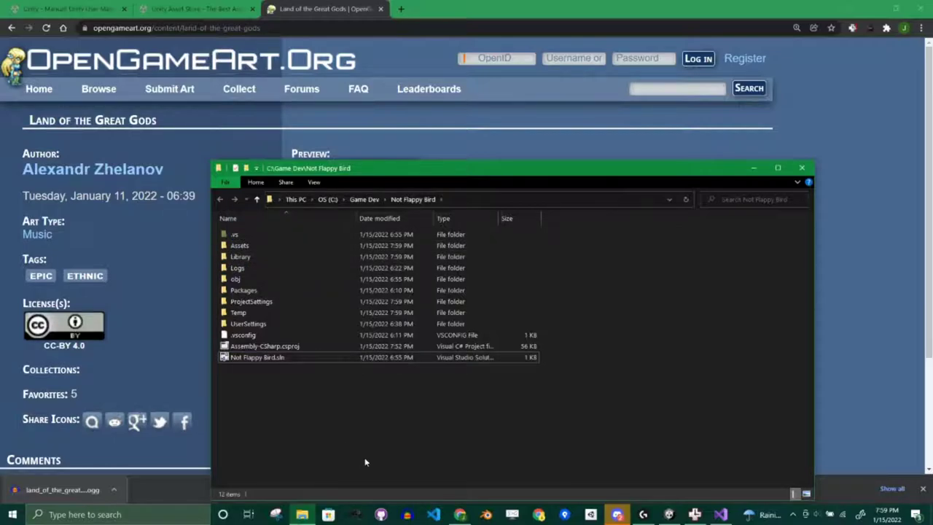
{"action": "left_click", "coordinate": [242, 246]}
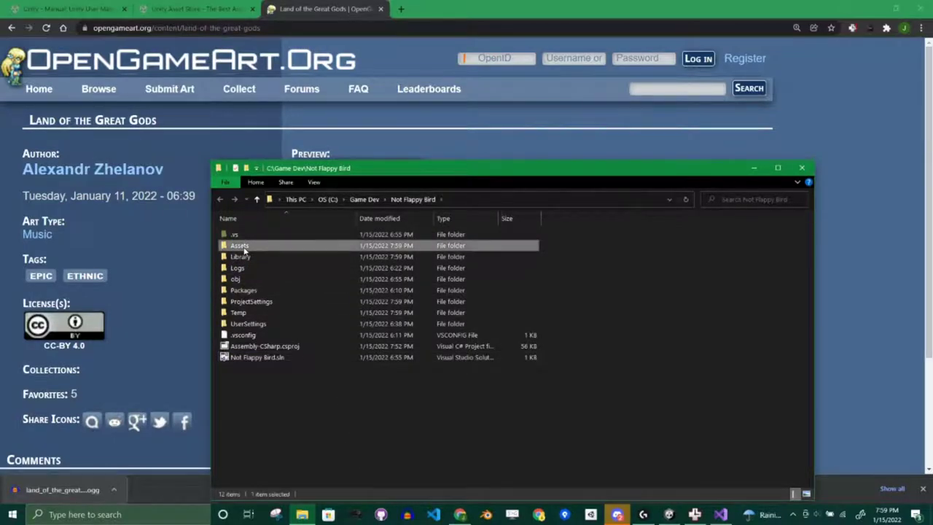
{"action": "key", "text": "alt+Tab"}
{"action": "key", "text": "alt+Tab"}
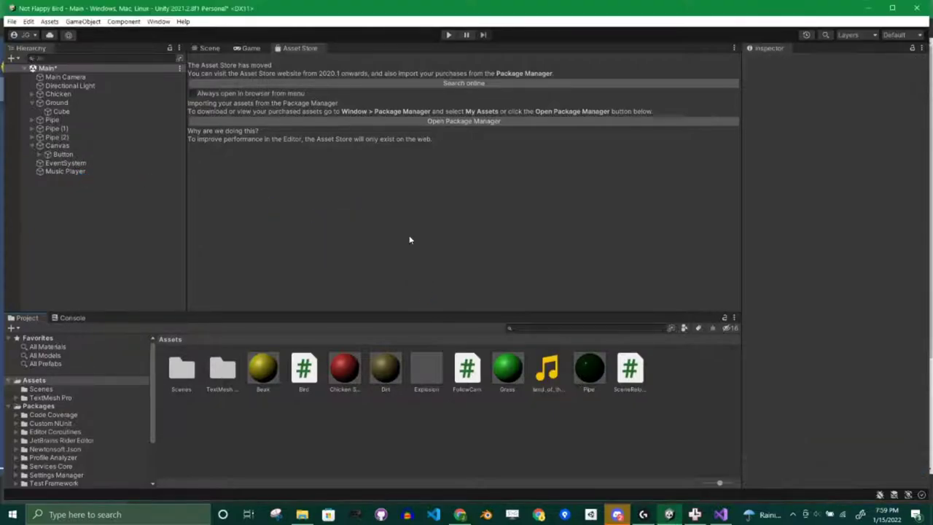
Assign land_of_the_great_gods to the Music Player Audio Source's AudioClip field and verify it
{"action": "left_click", "coordinate": [550, 369]}
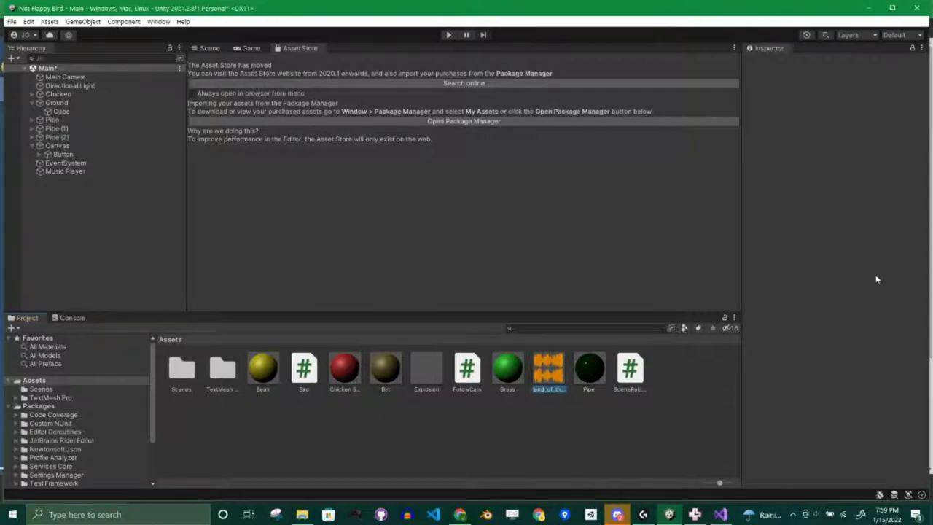
{"action": "left_click", "coordinate": [65, 170]}
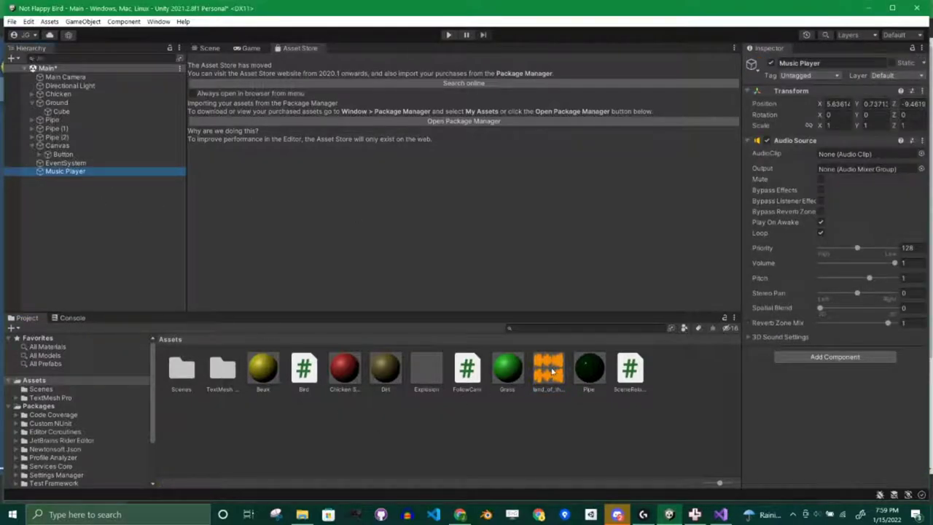
{"action": "left_click_drag", "start_coordinate": [551, 370], "coordinate": [845, 154]}
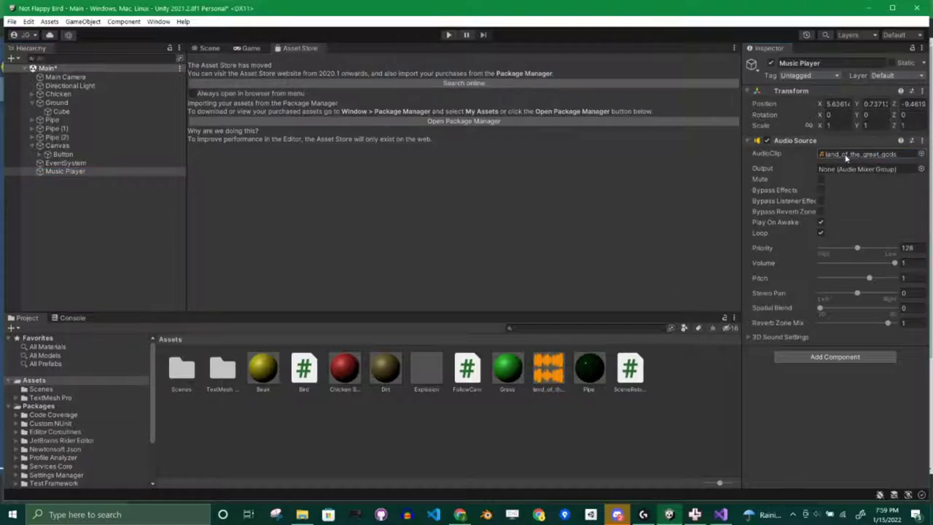
{"action": "left_click", "coordinate": [468, 453]}
{"action": "left_click", "coordinate": [58, 170]}
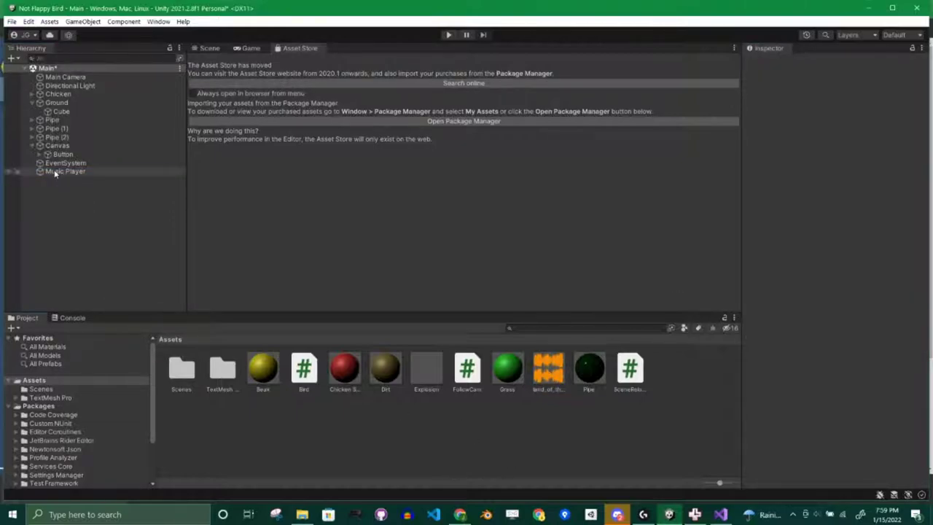
{"action": "left_click", "coordinate": [548, 368]}
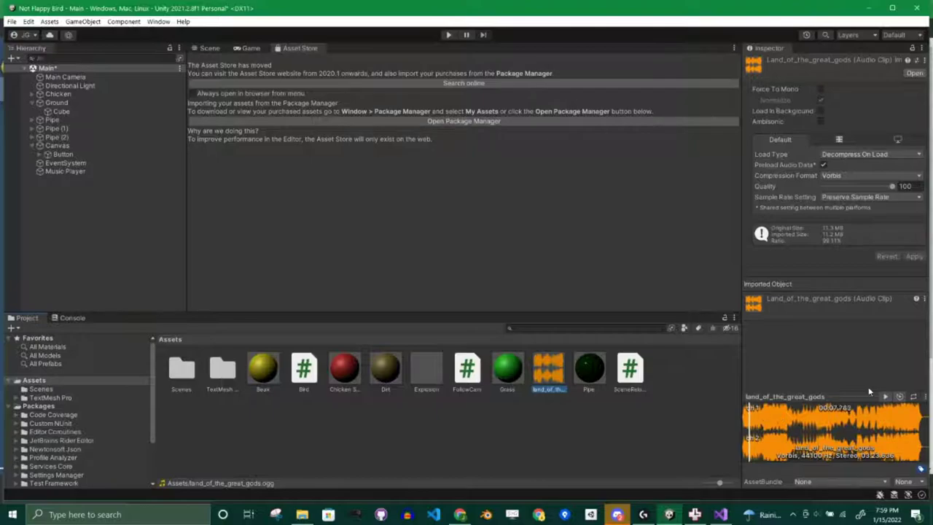
{"action": "left_click", "coordinate": [420, 448]}
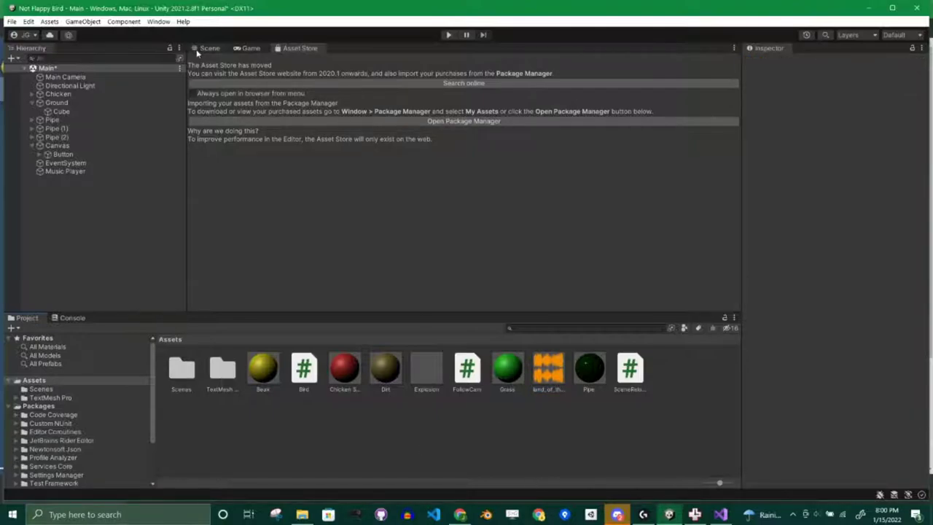
{"action": "left_click", "coordinate": [64, 172]}
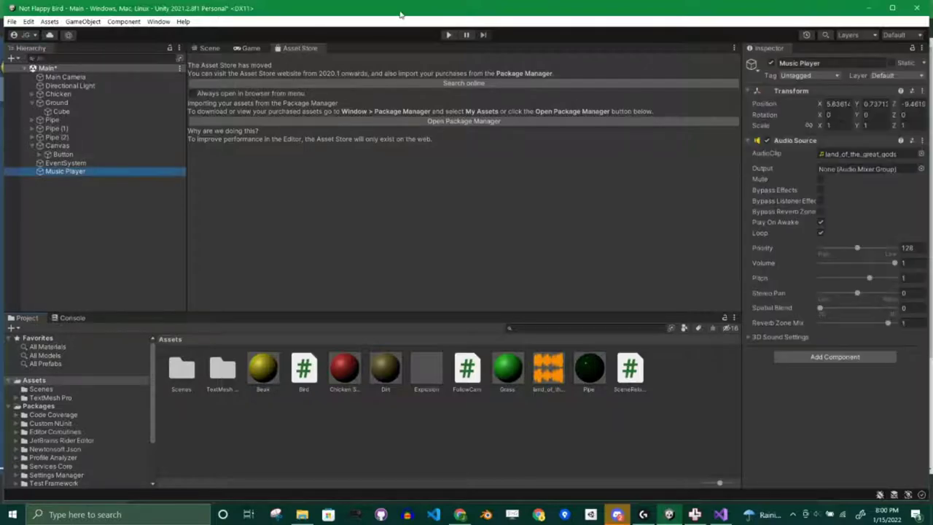
{"action": "left_click", "coordinate": [446, 35]}
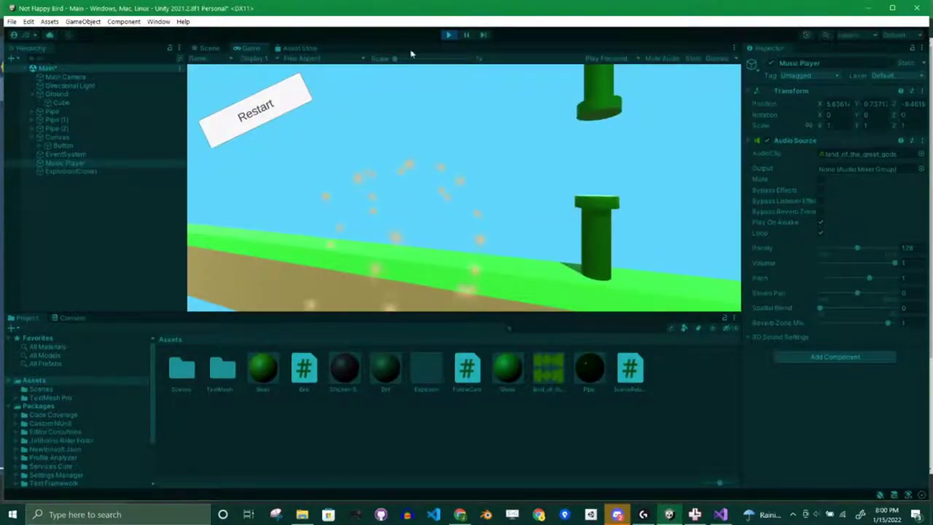
{"action": "left_click", "coordinate": [229, 122]}
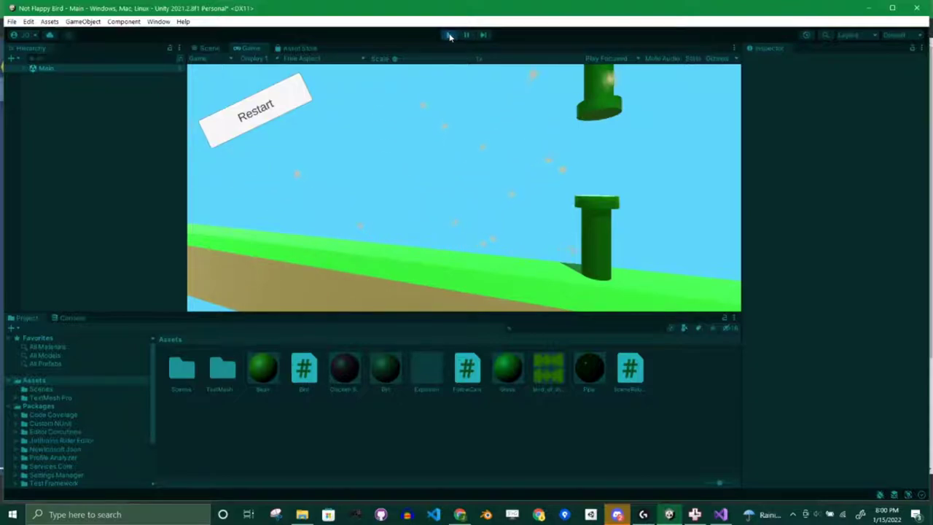
{"action": "left_click", "coordinate": [243, 117]}
{"action": "left_click", "coordinate": [448, 35]}
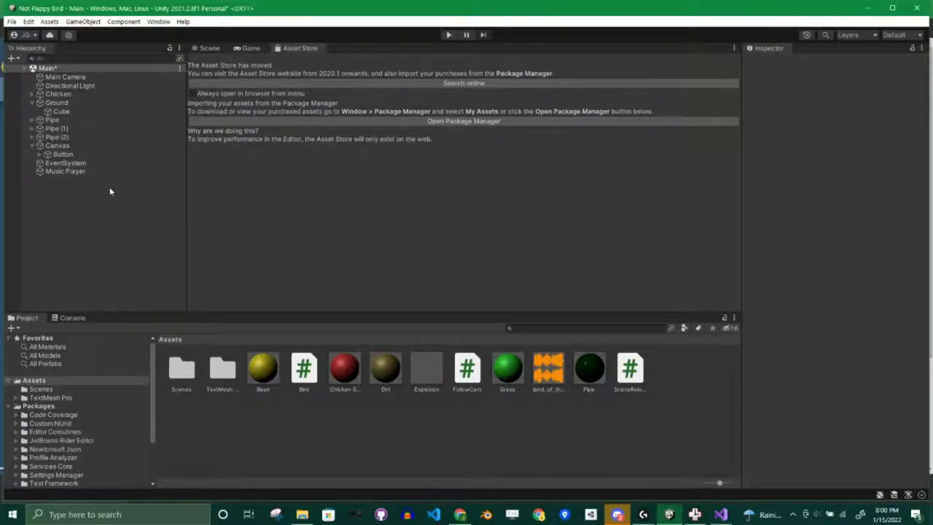
Save the Main scene with Ctrl+S, then switch to Visual Studio
{"action": "left_click", "coordinate": [70, 172]}
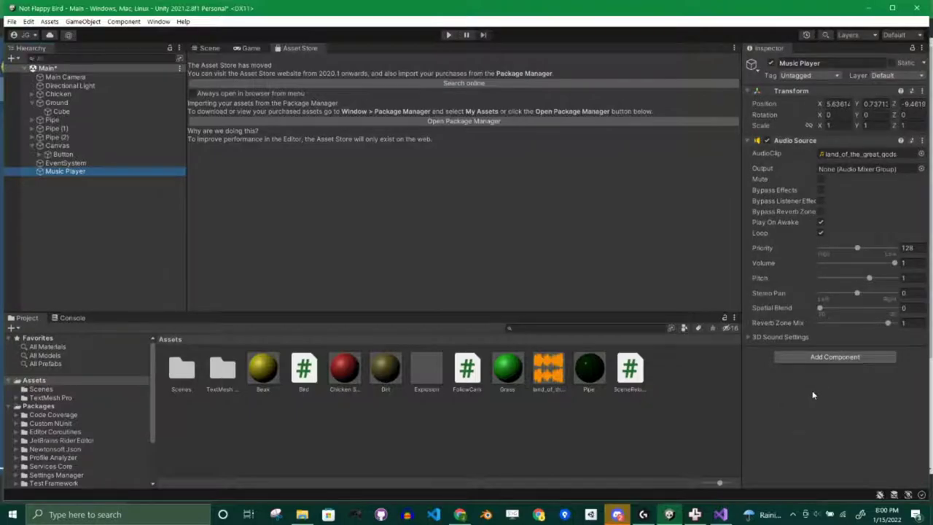
{"action": "left_click", "coordinate": [73, 220]}
{"action": "left_click", "coordinate": [69, 175]}
{"action": "left_click", "coordinate": [125, 223]}
{"action": "key", "text": "ctrl+s"}
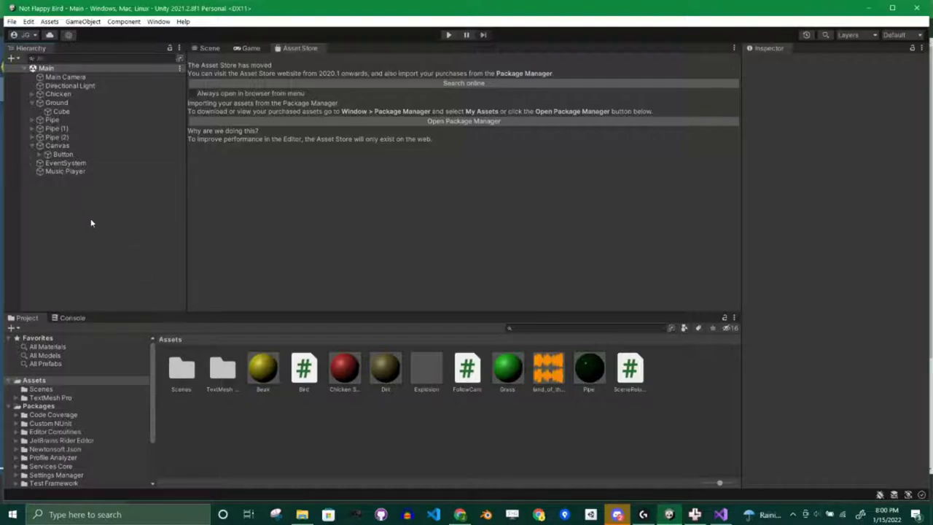
{"action": "left_click", "coordinate": [69, 172]}
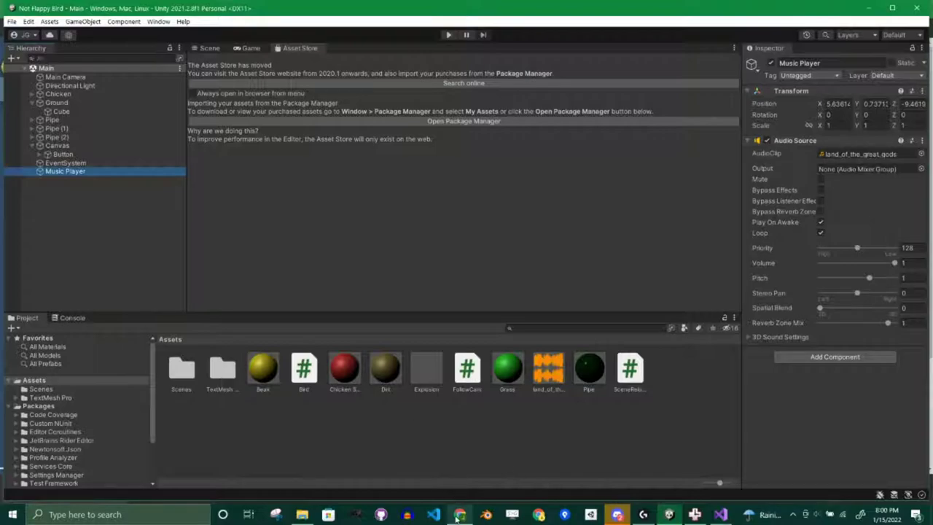
{"action": "key", "text": "alt+Tab"}
{"action": "key", "text": "alt+Tab"}
{"action": "key", "text": "alt+Tab"}
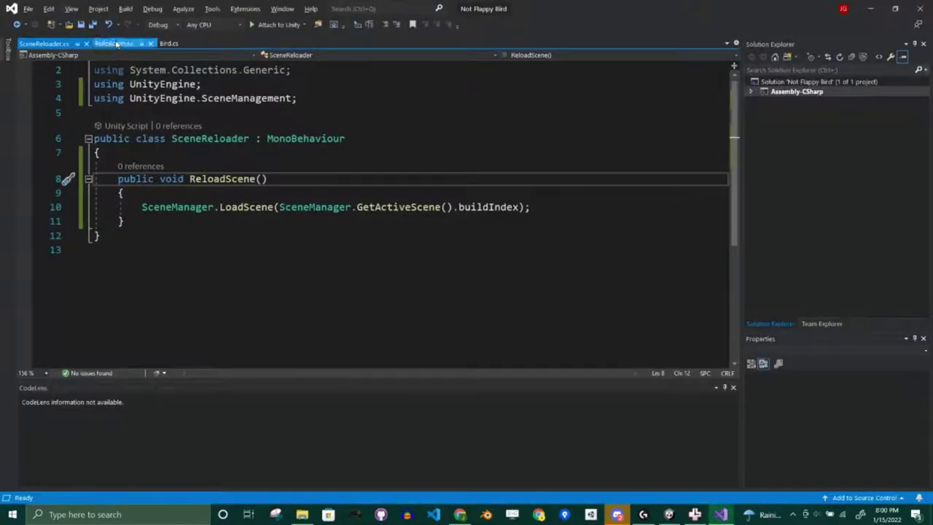
Start an AudioSource.PlayClipAtPoint() call at the top of Bird.cs's Jump() method
{"action": "left_click", "coordinate": [169, 43]}
{"action": "scroll", "coordinate": [408, 211], "scroll_direction": "up", "scroll_amount": 7}
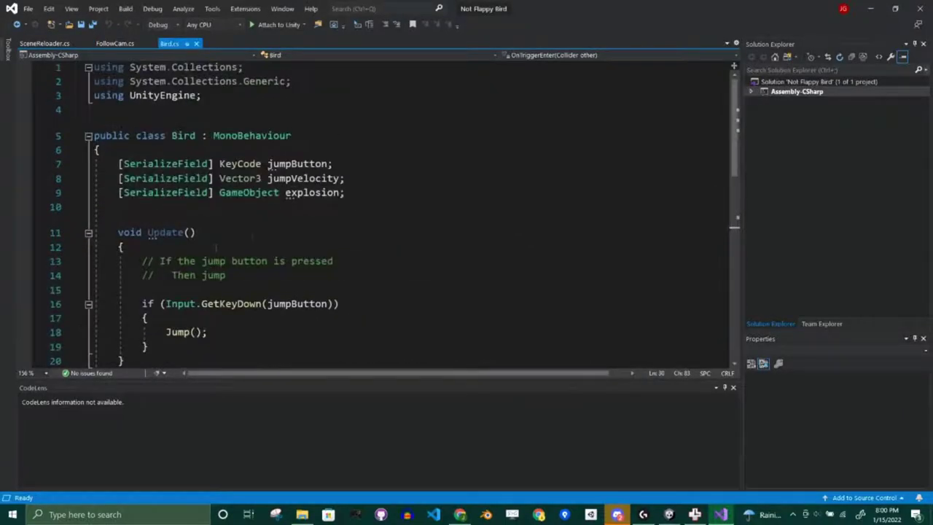
{"action": "scroll", "coordinate": [252, 236], "scroll_direction": "down", "scroll_amount": 4}
{"action": "left_click", "coordinate": [202, 202]}
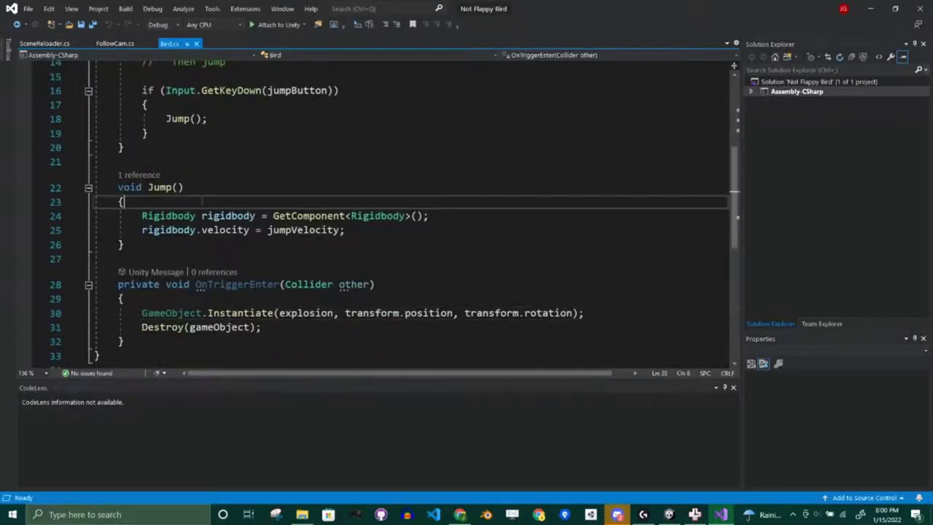
{"action": "key", "text": "Return"}
{"action": "type", "text": "A"}
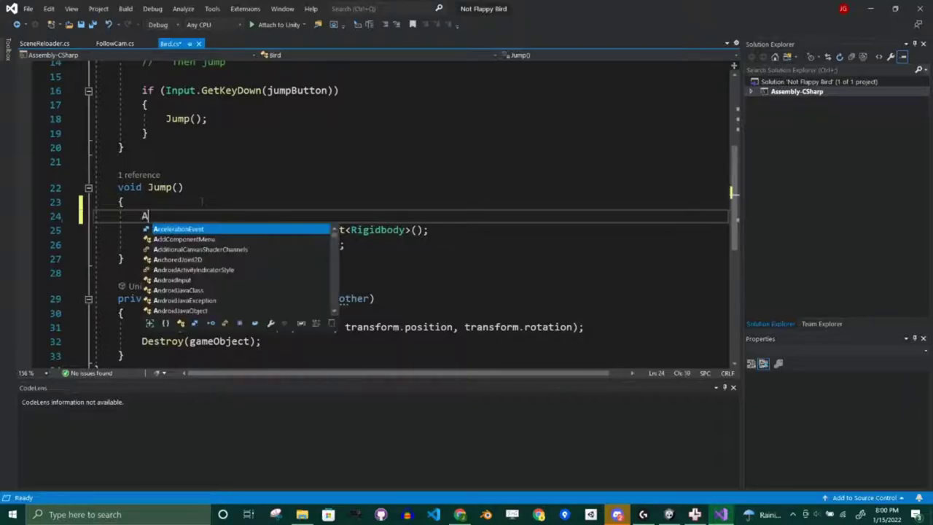
{"action": "type", "text": "udiosou"}
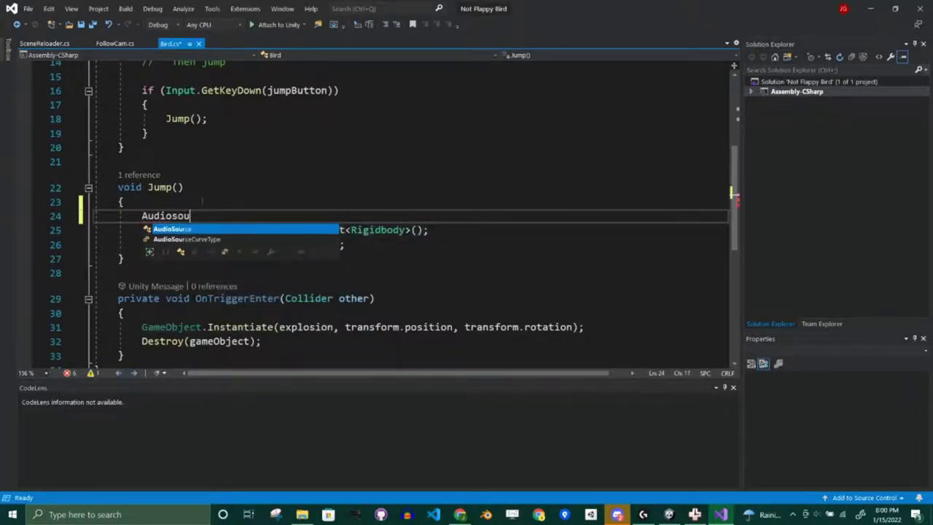
{"action": "type", "text": "rce.PlayClipAtPoint("}
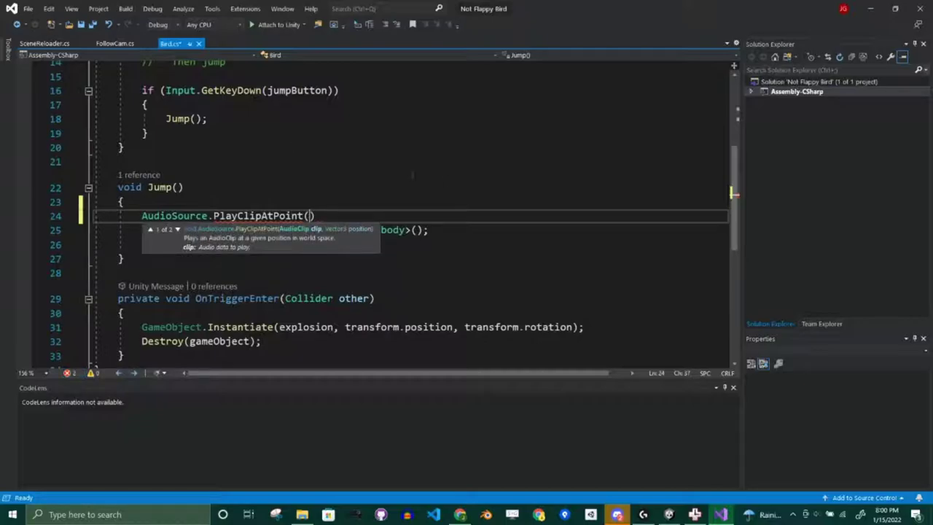
Declare a [SerializeField] AudioClip jumpSFX field below the explosion field
{"action": "scroll", "coordinate": [412, 175], "scroll_direction": "up", "scroll_amount": 5}
{"action": "left_click", "coordinate": [360, 193]}
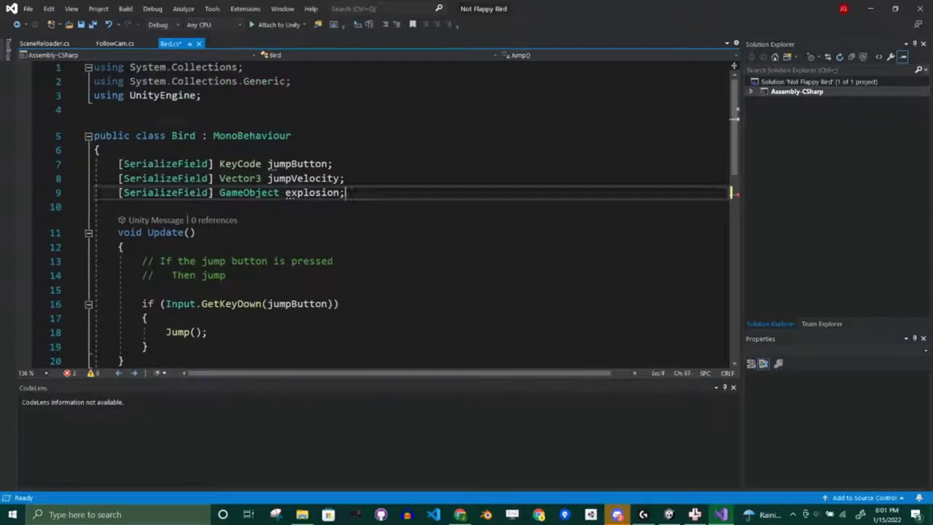
{"action": "key", "text": "Return"}
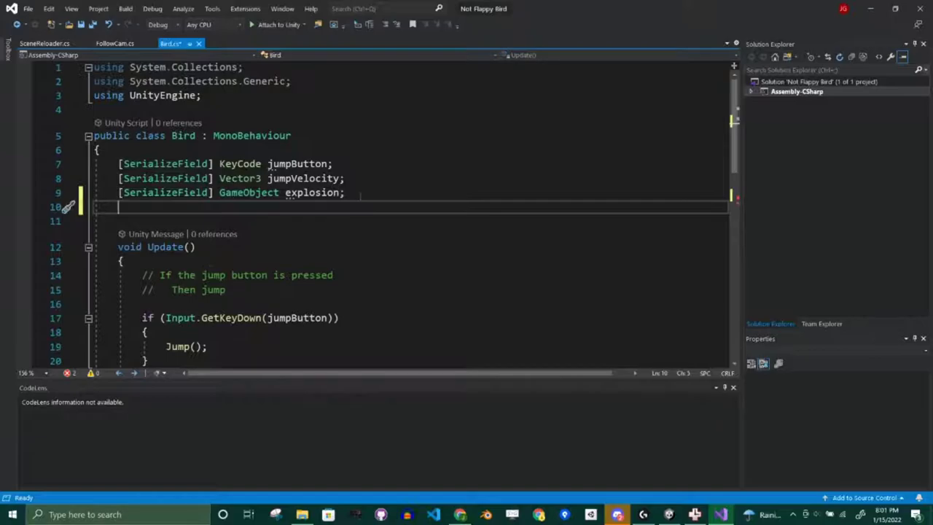
{"action": "type", "text": "[ser"}
{"action": "key", "text": "Tab"}
{"action": "type", "text": "] "}
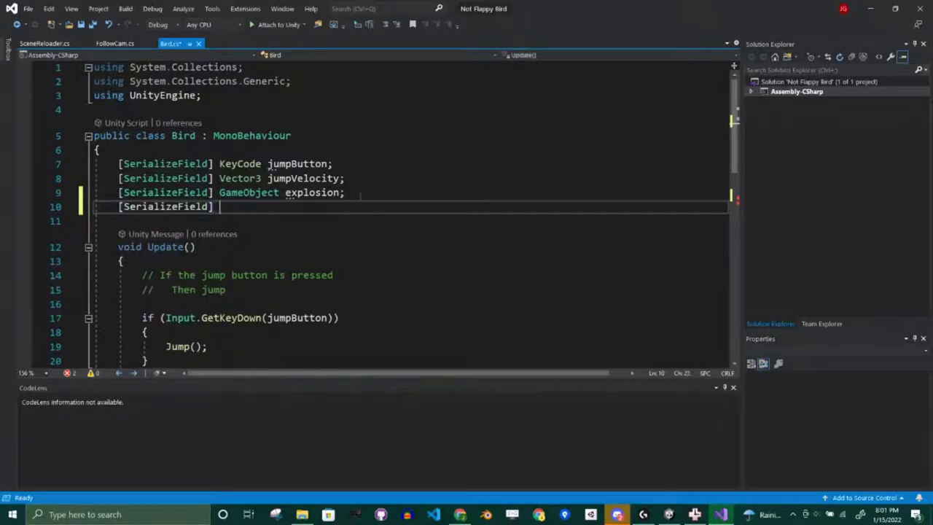
{"action": "type", "text": "Auio"}
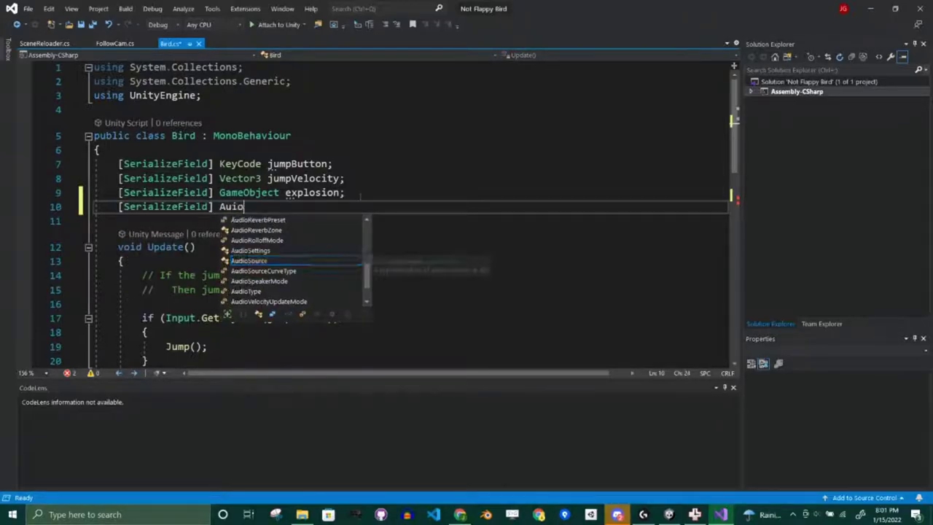
{"action": "key", "text": "BackSpace"}
{"action": "key", "text": "BackSpace"}
{"action": "type", "text": "dioc"}
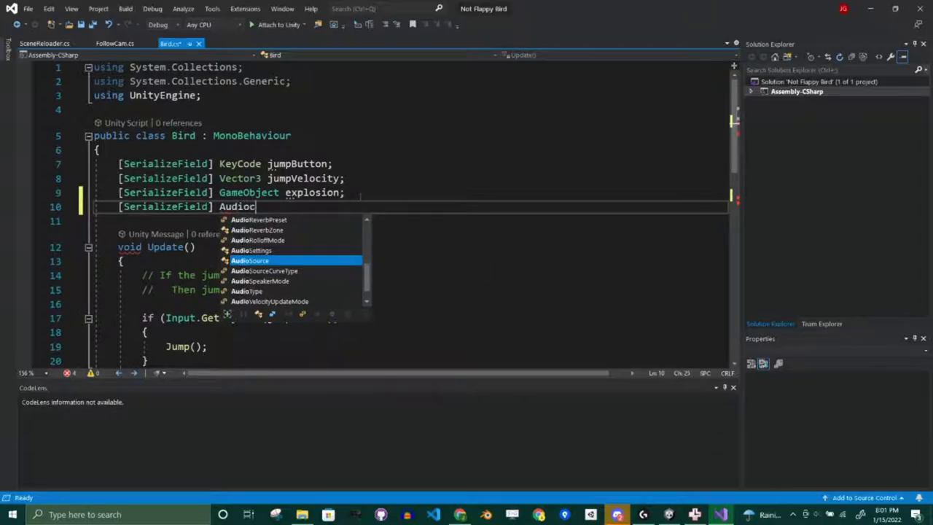
{"action": "type", "text": "l"}
{"action": "key", "text": "Tab"}
{"action": "type", "text": "ju"}
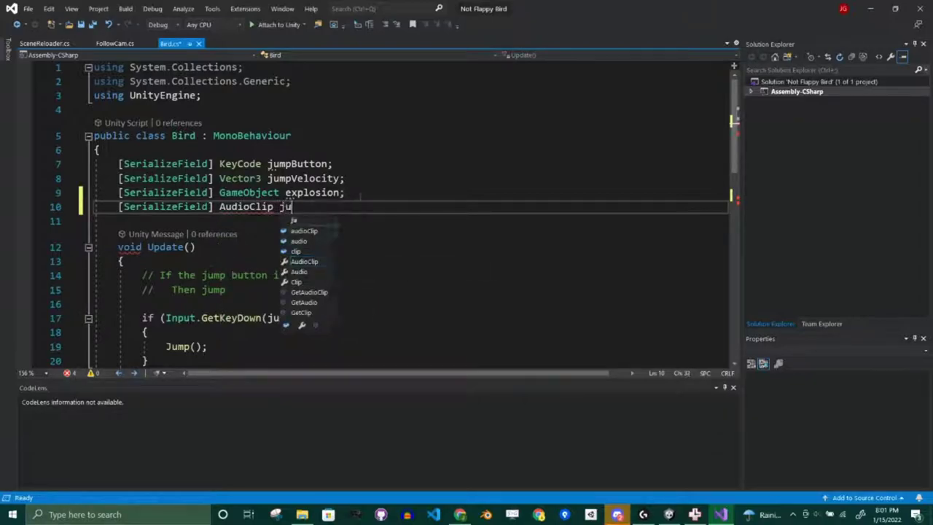
{"action": "type", "text": "mpSFX"}
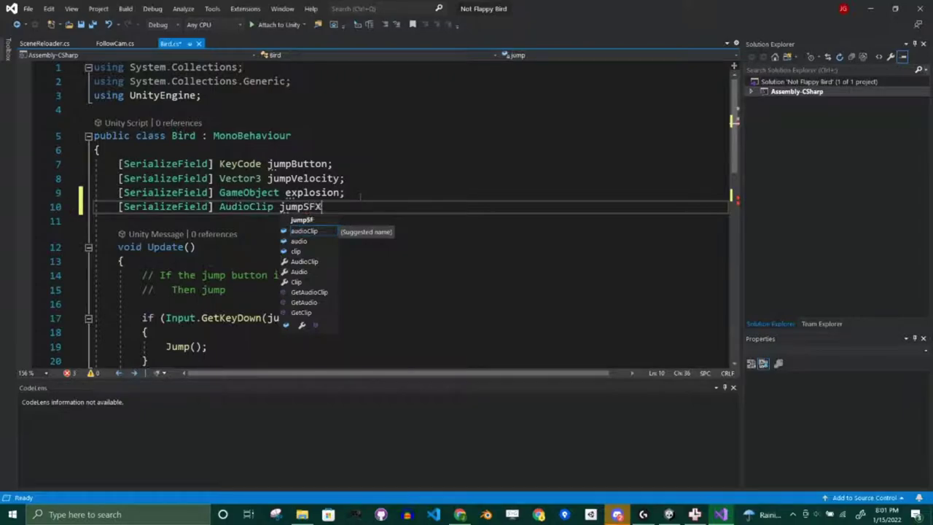
{"action": "type", "text": ";"}
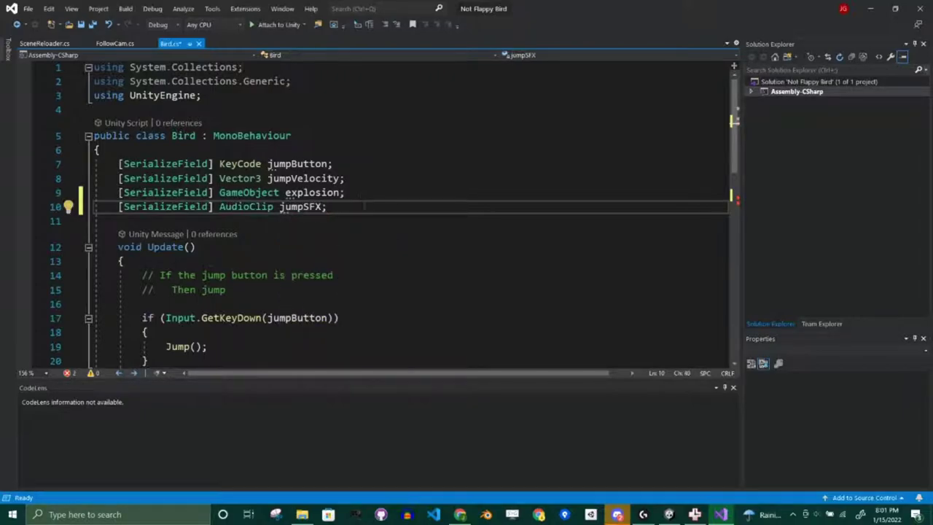
Move the jumpSFX field declaration to just below jumpVelocity
{"action": "key", "text": "shift+Home"}
{"action": "key", "text": "ctrl+c"}
{"action": "key", "text": "BackSpace"}
{"action": "key", "text": "BackSpace"}
{"action": "left_click", "coordinate": [365, 177]}
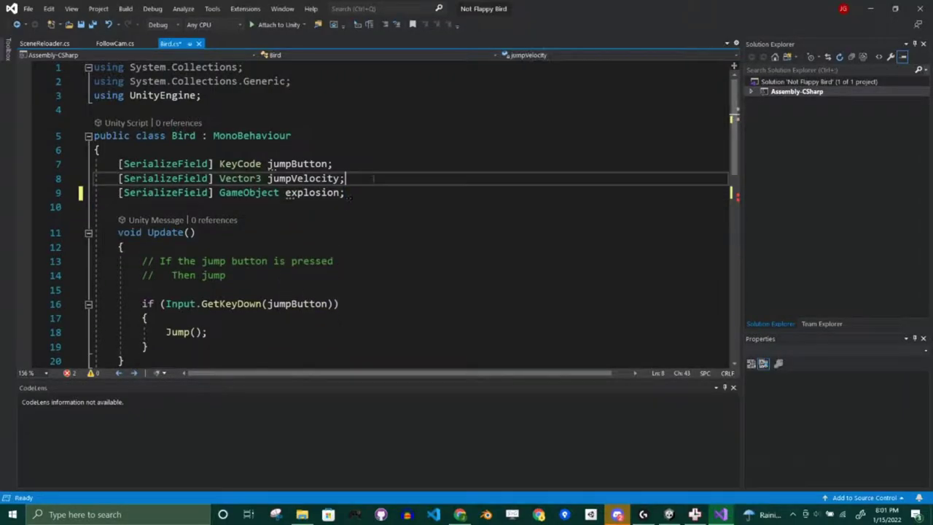
{"action": "key", "text": "Return"}
{"action": "key", "text": "ctrl+v"}
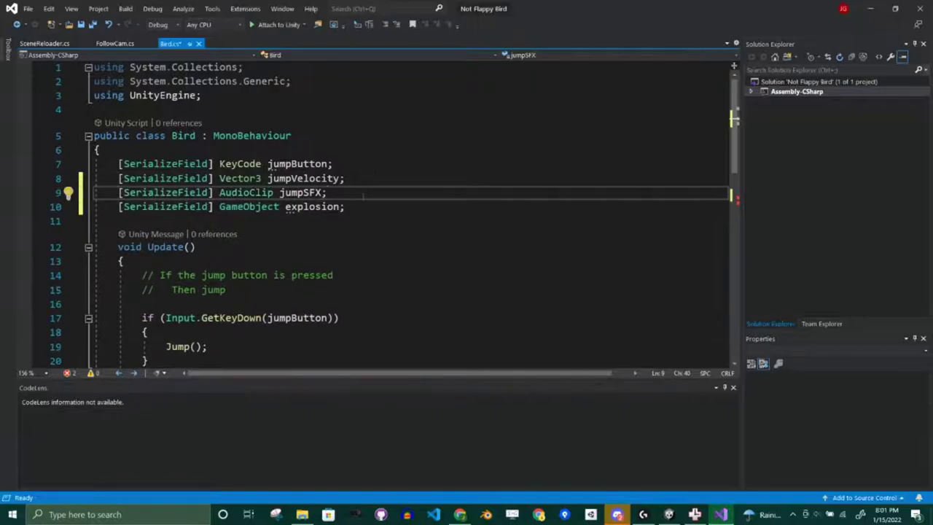
{"action": "key", "text": "Return"}
{"action": "scroll", "coordinate": [363, 196], "scroll_direction": "down", "scroll_amount": 4}
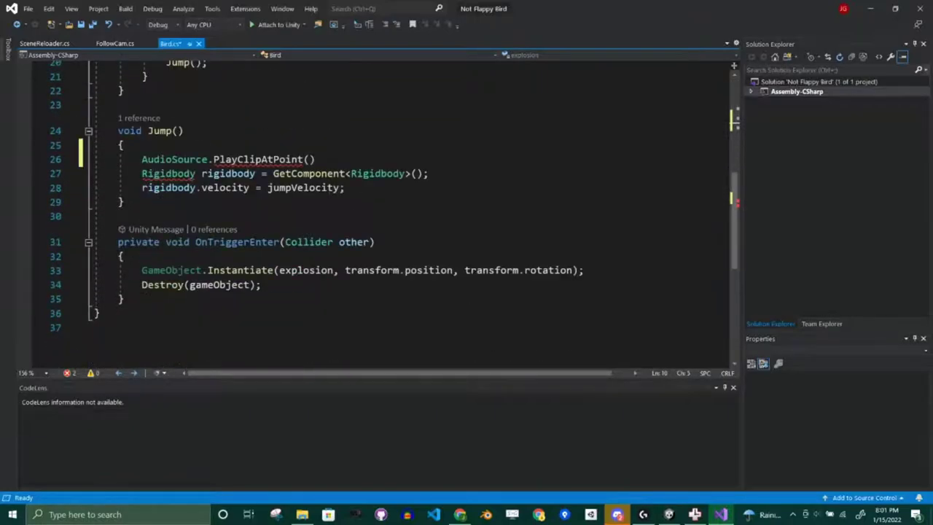
Pass jumpSFX and transform.position to PlayClipAtPoint, save Bird.cs and return to Unity
{"action": "left_click", "coordinate": [359, 187]}
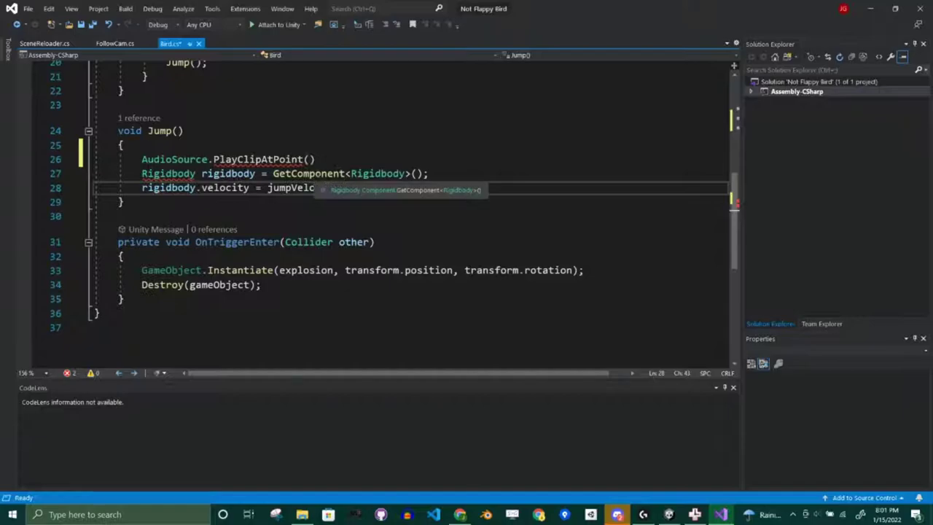
{"action": "left_click", "coordinate": [308, 159]}
{"action": "type", "text": "jumpSFX, "}
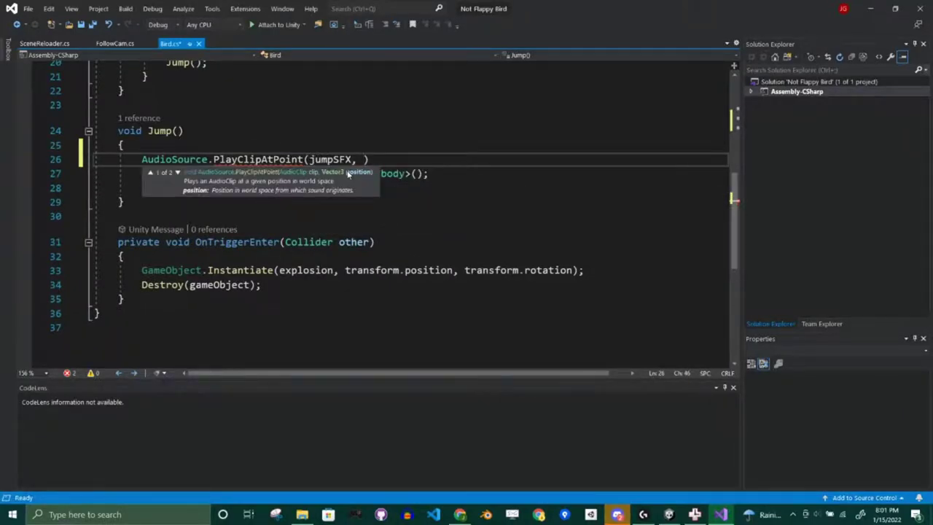
{"action": "type", "text": "t"}
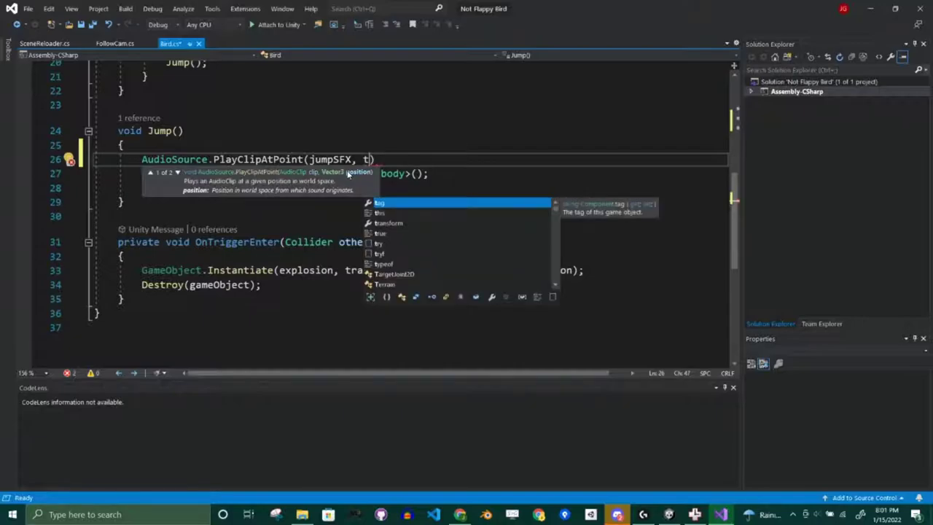
{"action": "type", "text": "ransform.po"}
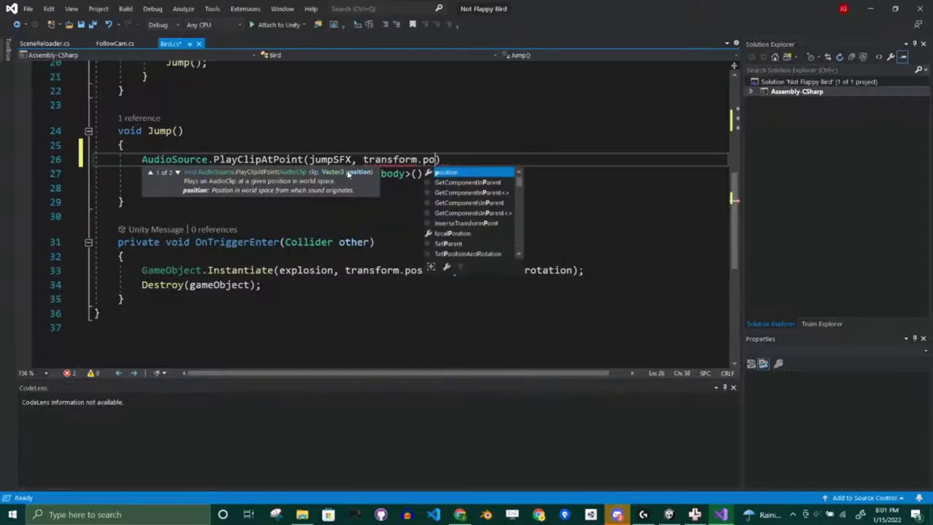
{"action": "key", "text": "Tab"}
{"action": "type", "text": ");"}
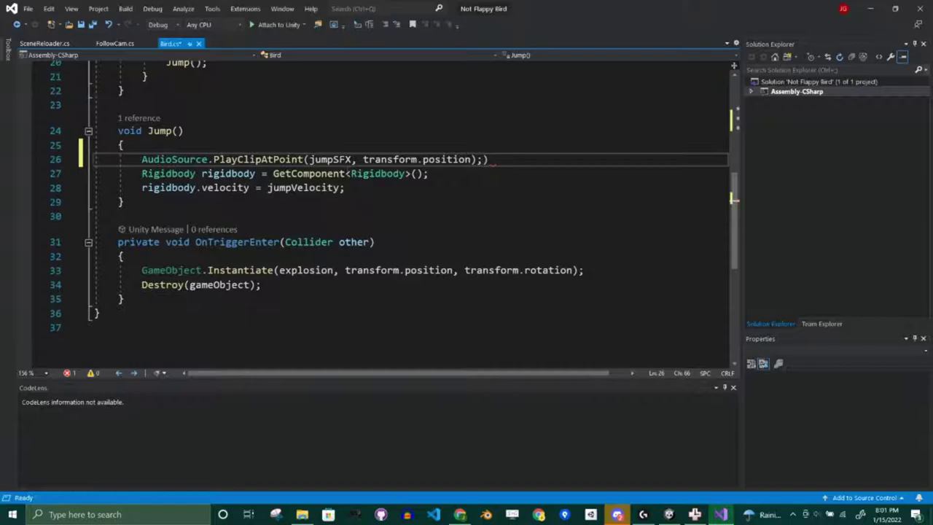
{"action": "key", "text": "Delete"}
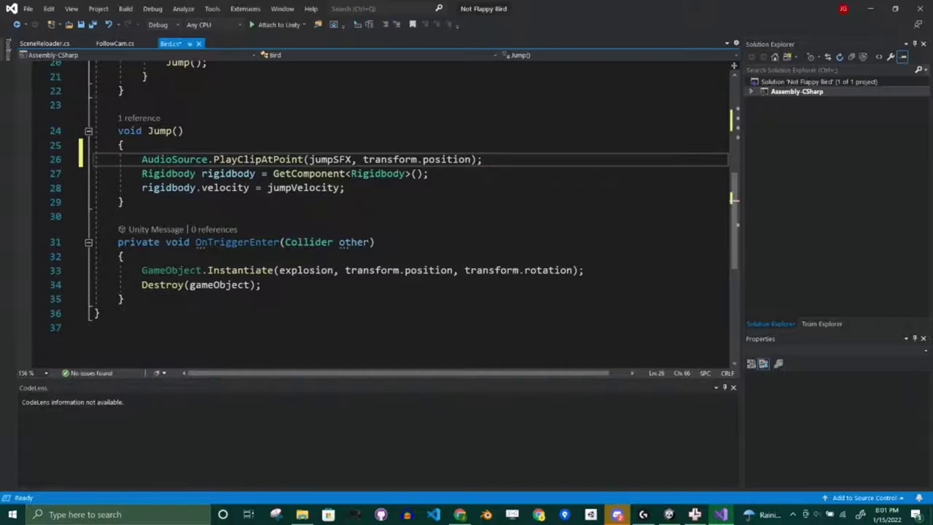
{"action": "key", "text": "ctrl+s"}
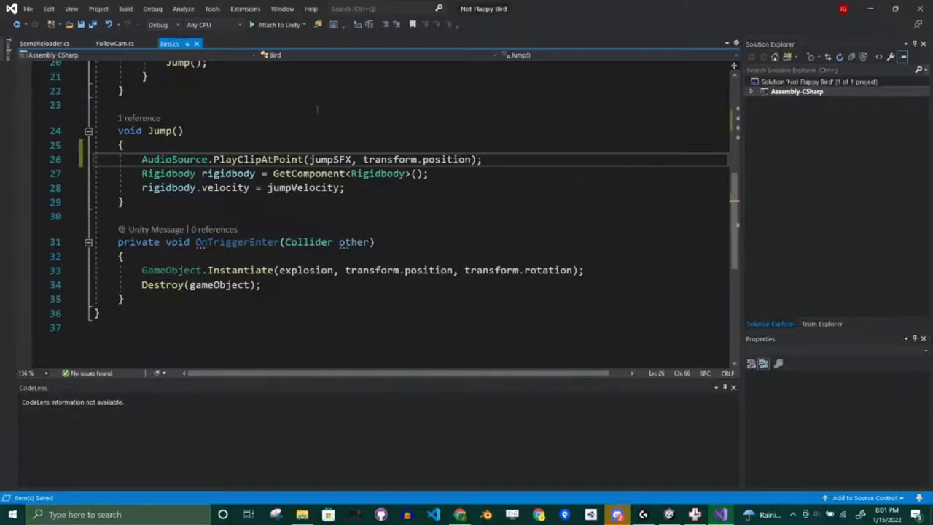
{"action": "key", "text": "alt+Tab"}
{"action": "key", "text": "Escape"}
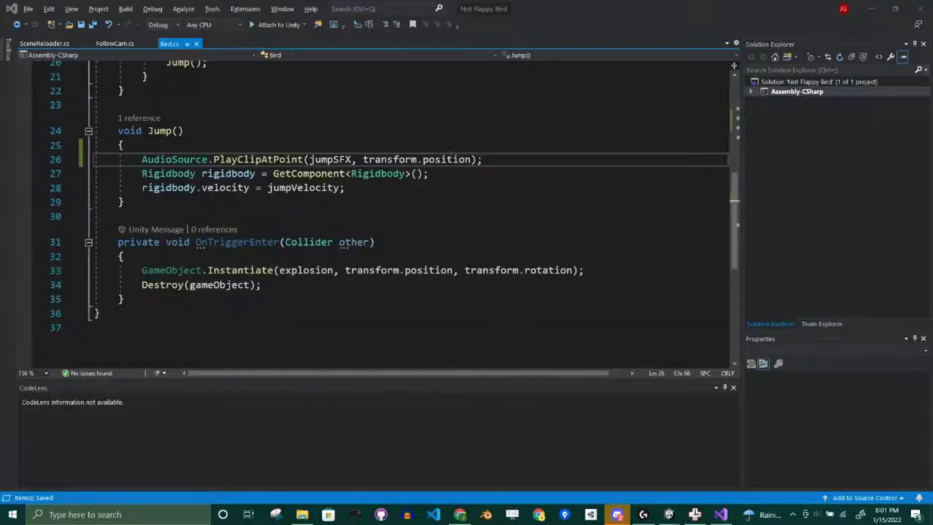
{"action": "key", "text": "alt+Tab"}
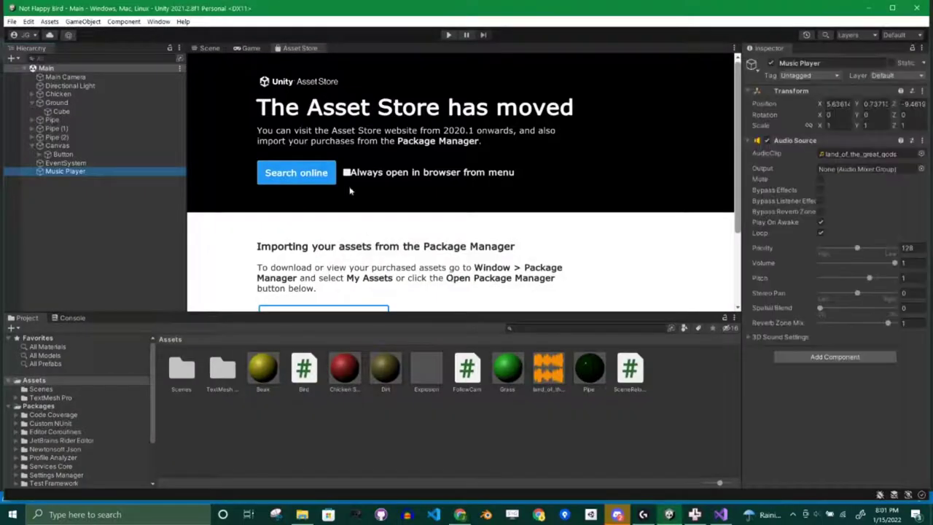
Play-test from the Scene view, then open the jumpSFX UnassignedReferenceException from the Console
{"action": "left_click", "coordinate": [217, 48]}
{"action": "left_click", "coordinate": [448, 35]}
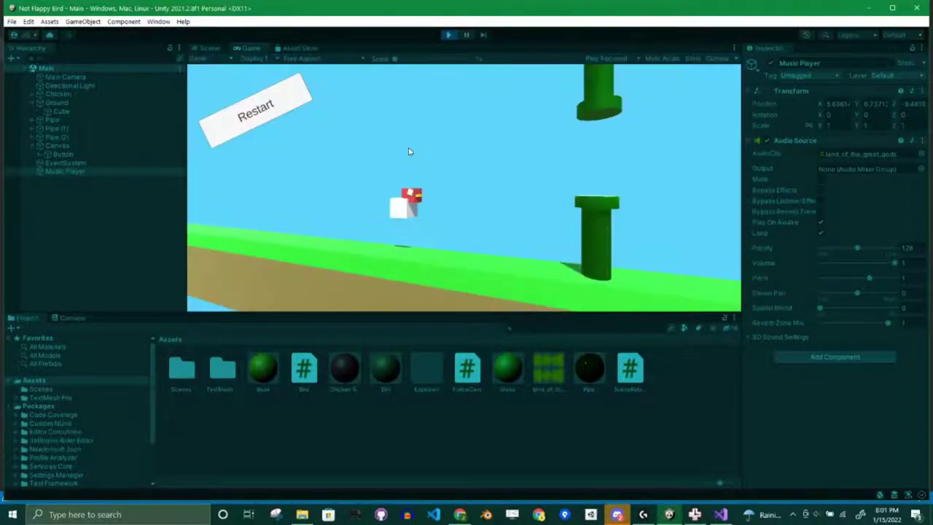
{"action": "left_click", "coordinate": [71, 318]}
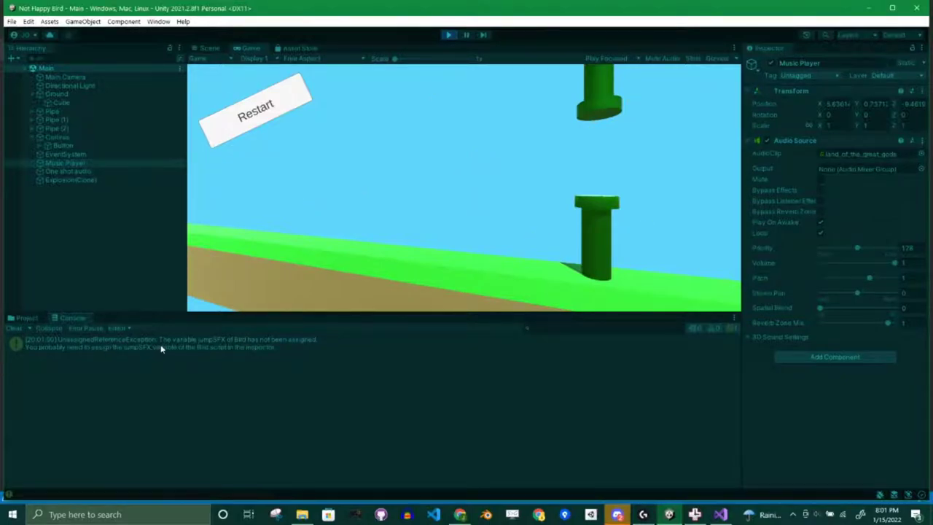
{"action": "left_click", "coordinate": [450, 35]}
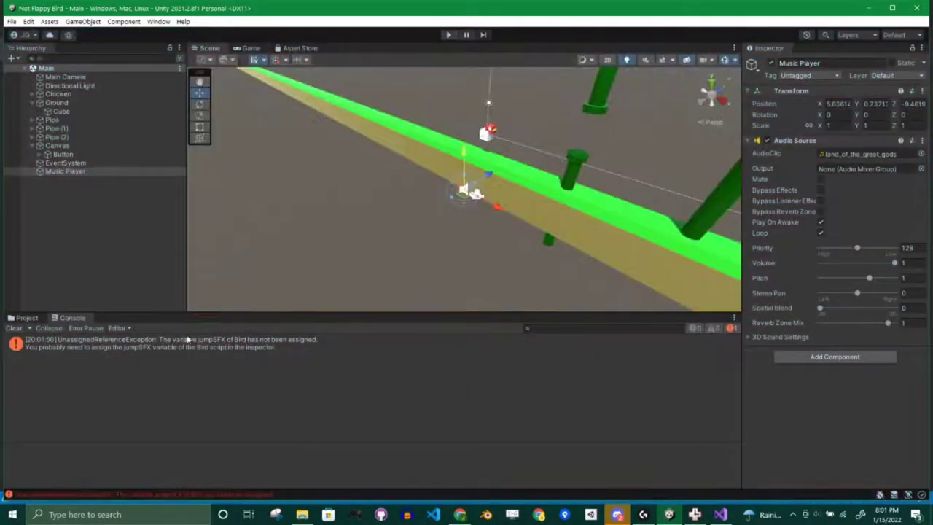
{"action": "left_click", "coordinate": [195, 349]}
{"action": "double_click", "coordinate": [195, 348]}
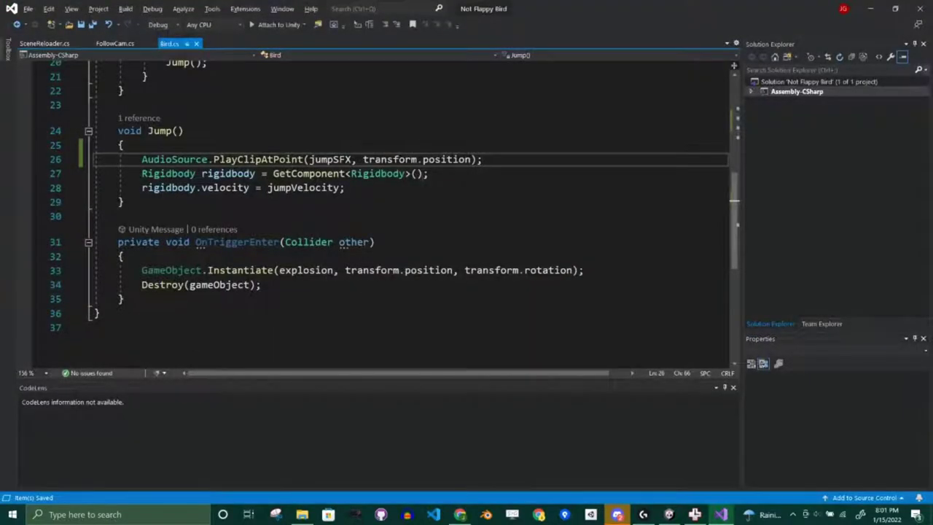
Add an if(jumpSFX != null) check at the start of Jump()
{"action": "key", "text": "alt+Tab"}
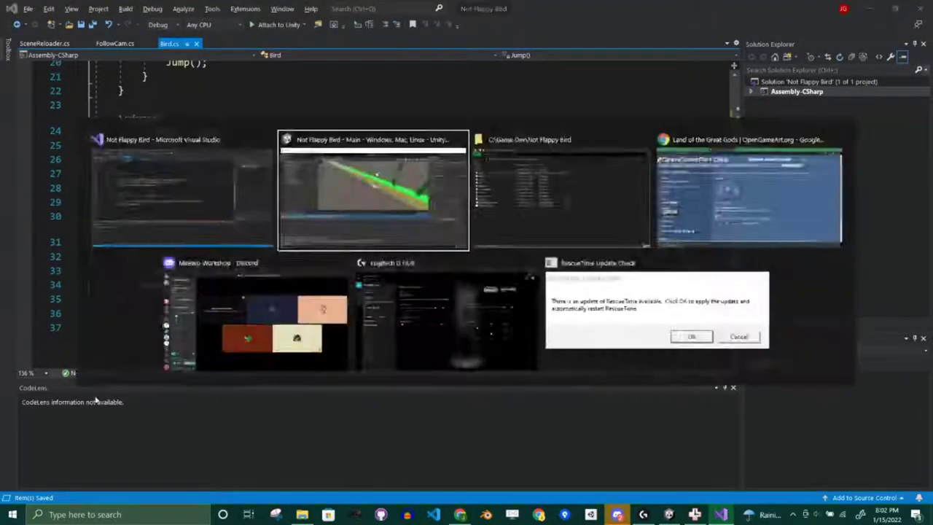
{"action": "key", "text": "alt+Tab"}
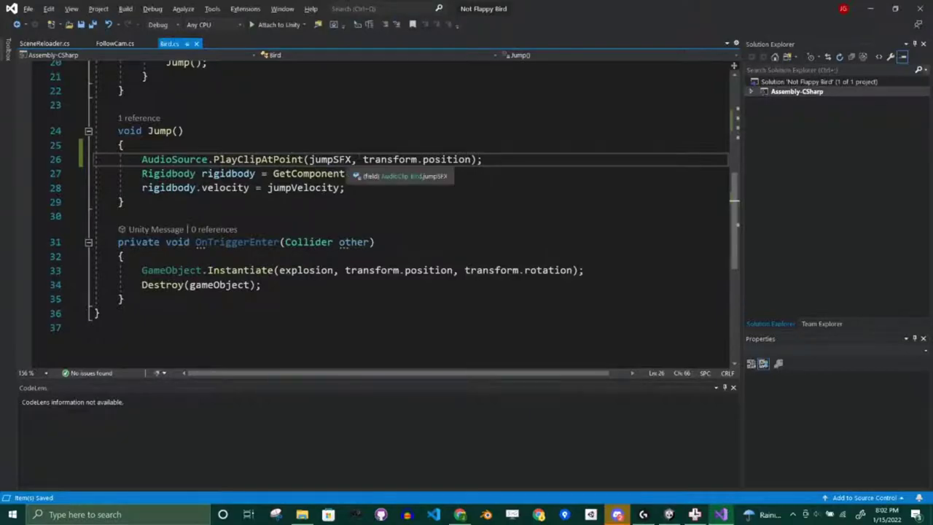
{"action": "left_click", "coordinate": [125, 145]}
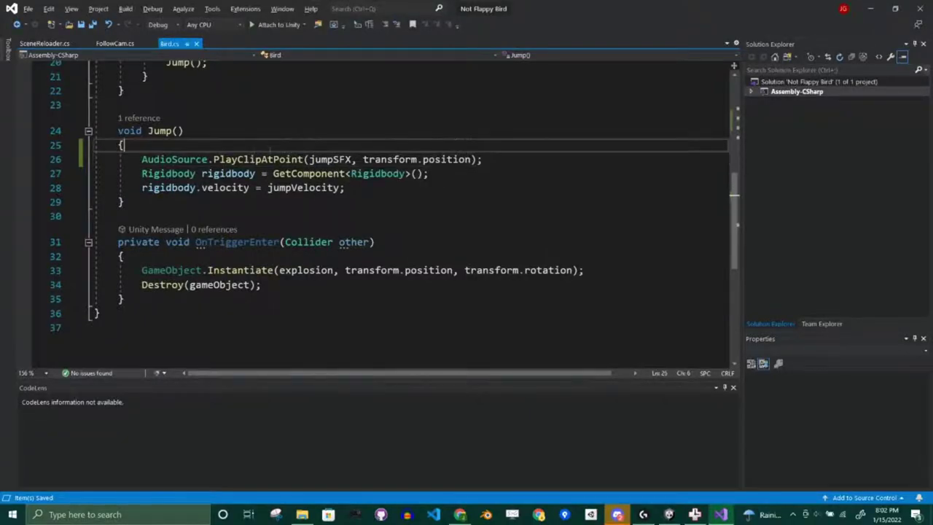
{"action": "key", "text": "Return"}
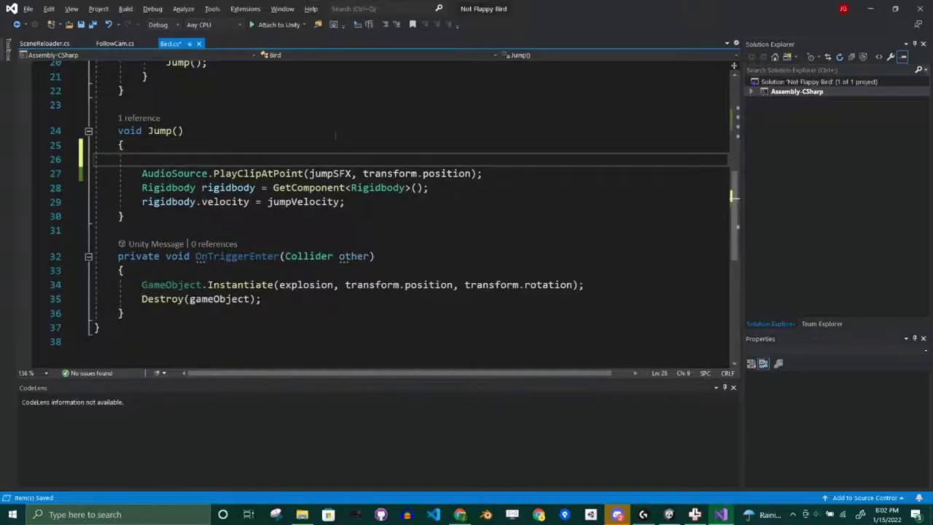
{"action": "type", "text": "if("}
{"action": "type", "text": "jumpSFX "}
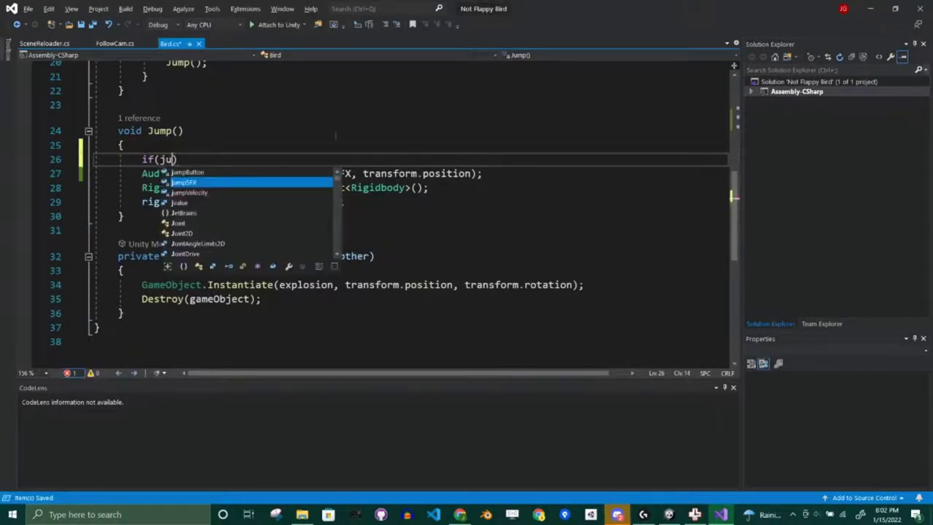
{"action": "type", "text": "!= n"}
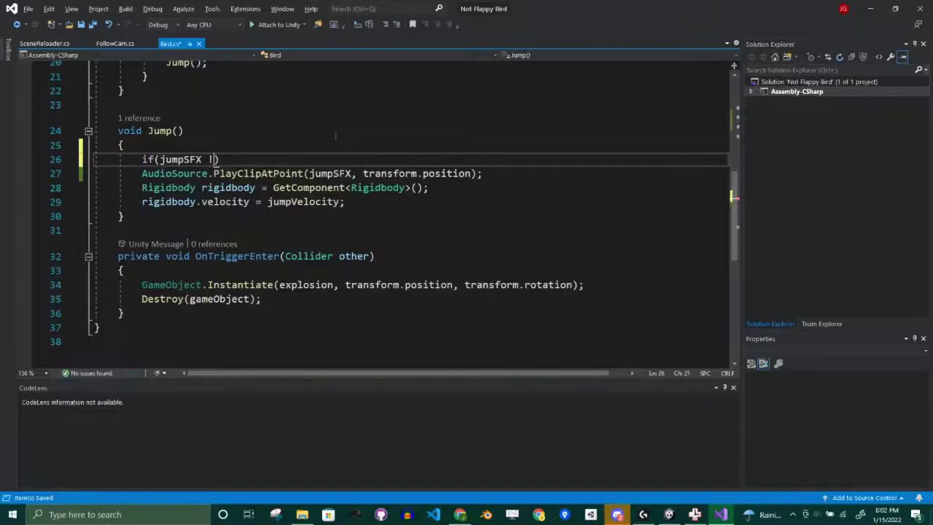
{"action": "type", "text": "ull)"}
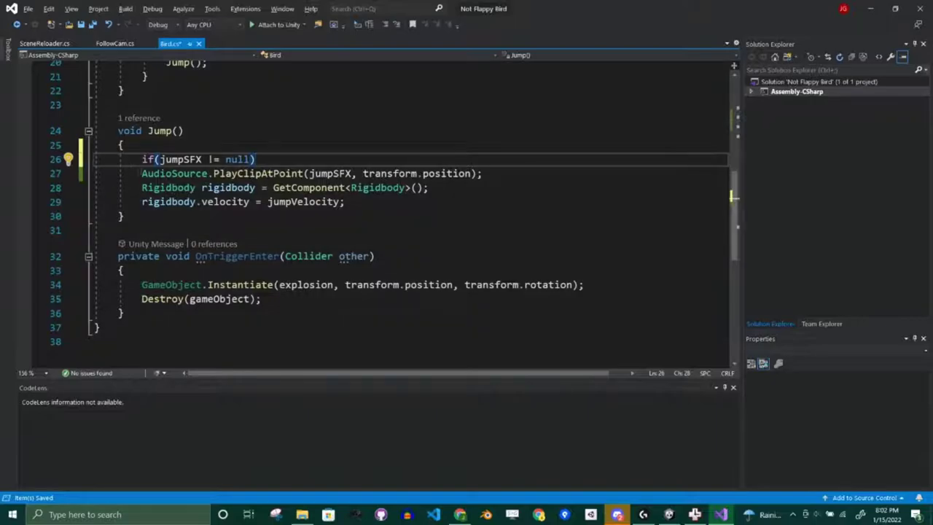
Indent the PlayClipAtPoint call under the null check, save Bird.cs and return to Unity
{"action": "key", "text": "Down"}
{"action": "key", "text": "Home"}
{"action": "key", "text": "Tab"}
{"action": "left_click", "coordinate": [521, 169]}
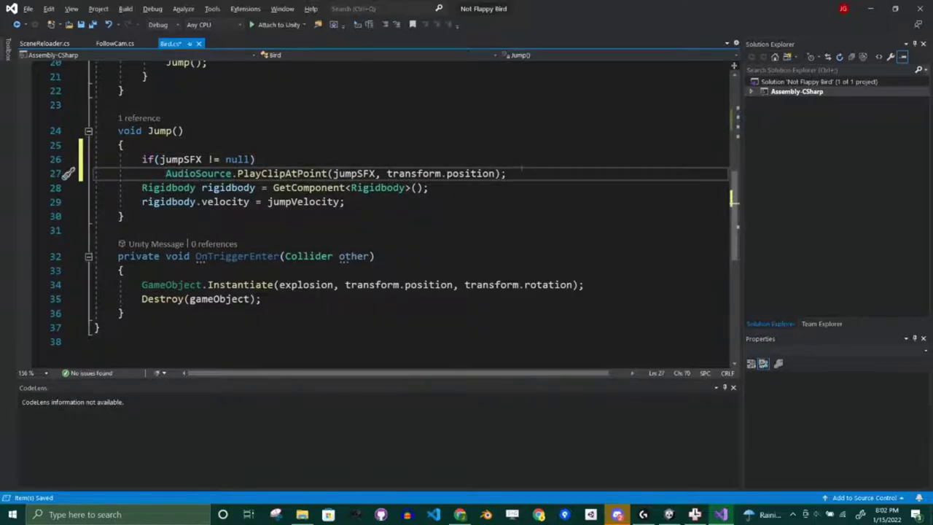
{"action": "key", "text": "Return"}
{"action": "key", "text": "ctrl+s"}
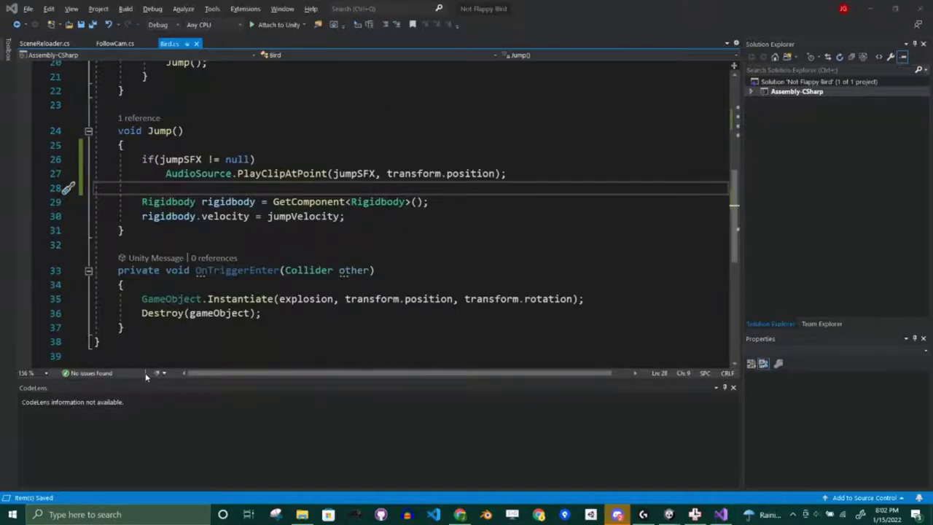
{"action": "key", "text": "alt+Tab"}
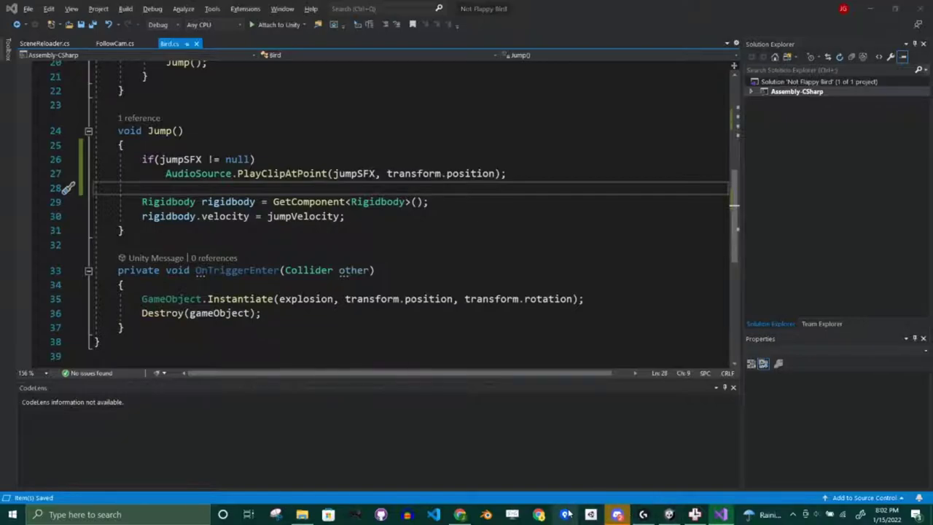
{"action": "key", "text": "alt+Tab"}
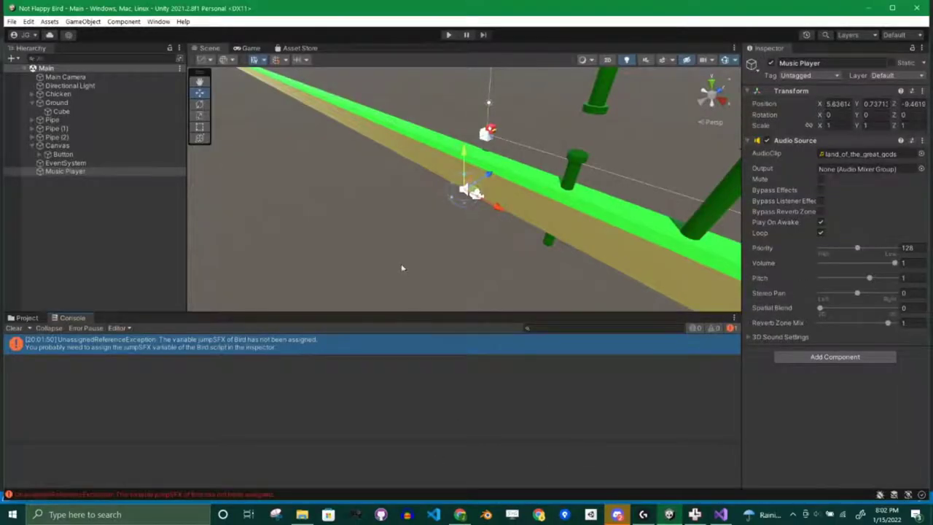
Check the Chicken's empty Jump SFX field, then select the Explosion prefab in Assets
{"action": "left_click", "coordinate": [58, 94]}
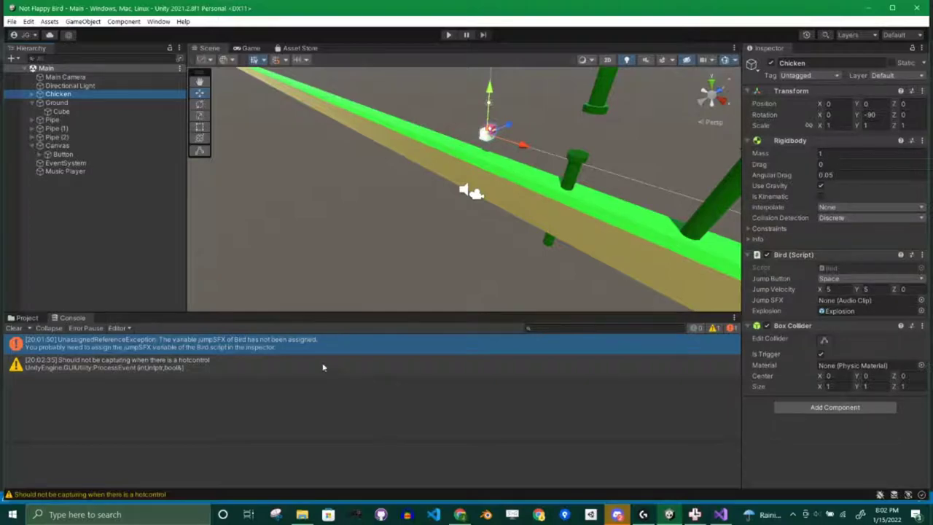
{"action": "left_click", "coordinate": [26, 319]}
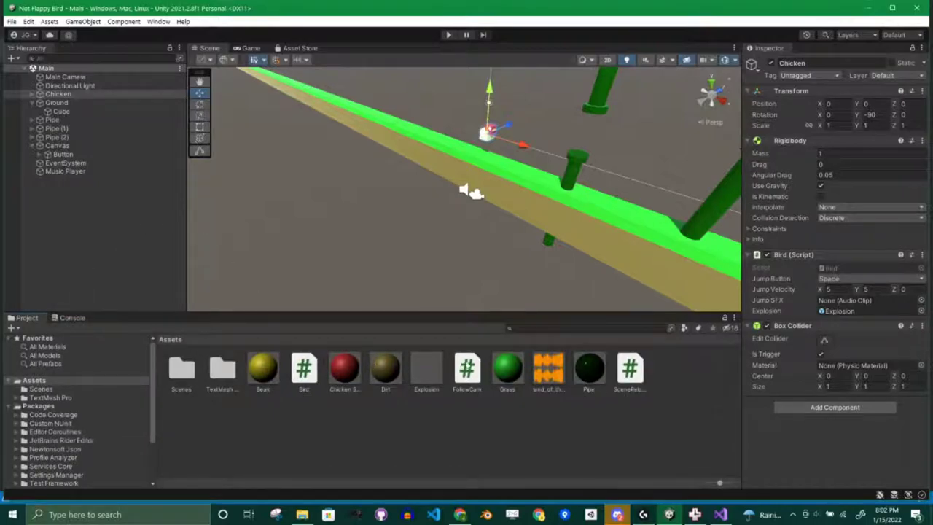
{"action": "left_click", "coordinate": [432, 369]}
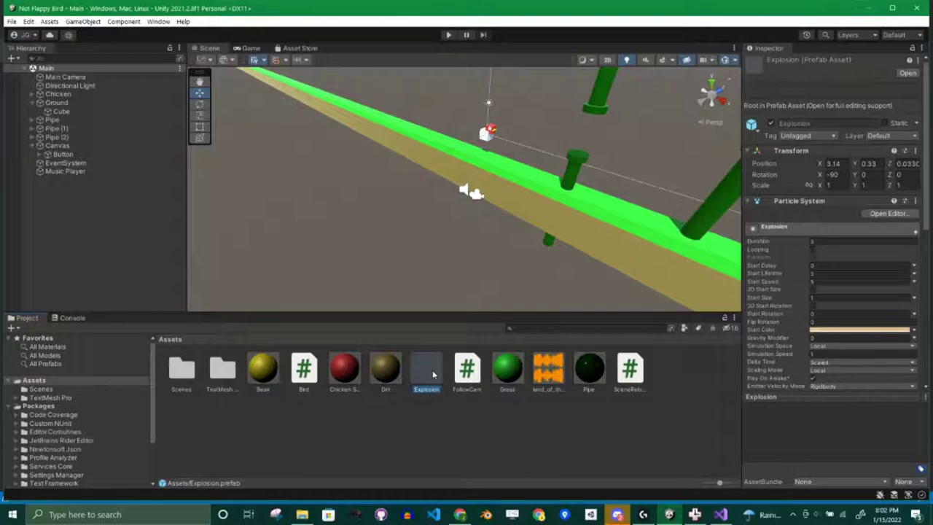
Open the Explosion prefab and add an Audio Source component, leaving its clip unassigned
{"action": "double_click", "coordinate": [432, 371]}
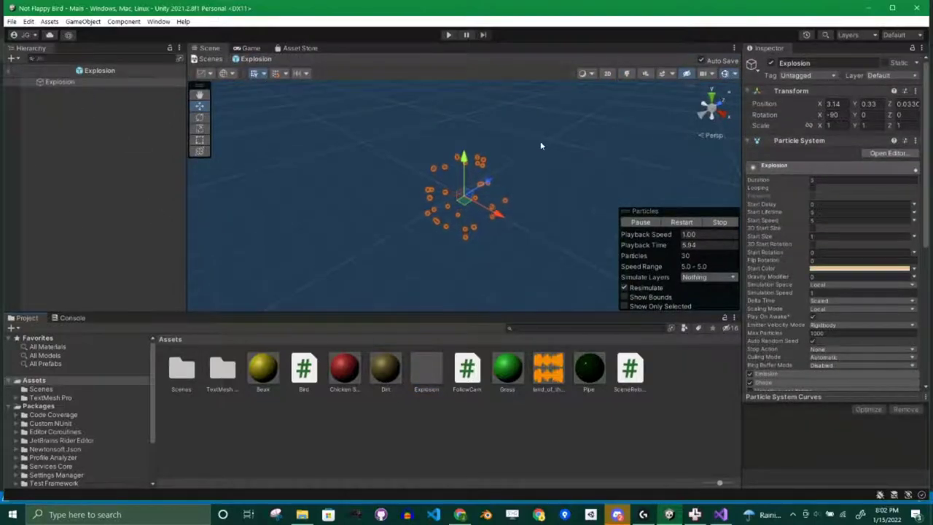
{"action": "scroll", "coordinate": [831, 291], "scroll_direction": "down", "scroll_amount": 5}
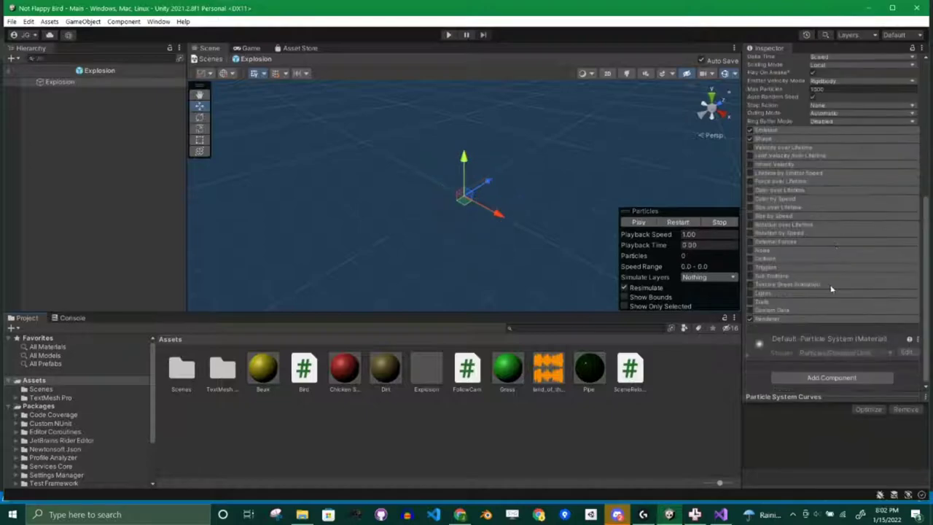
{"action": "left_click", "coordinate": [837, 377]}
{"action": "key", "text": "Return"}
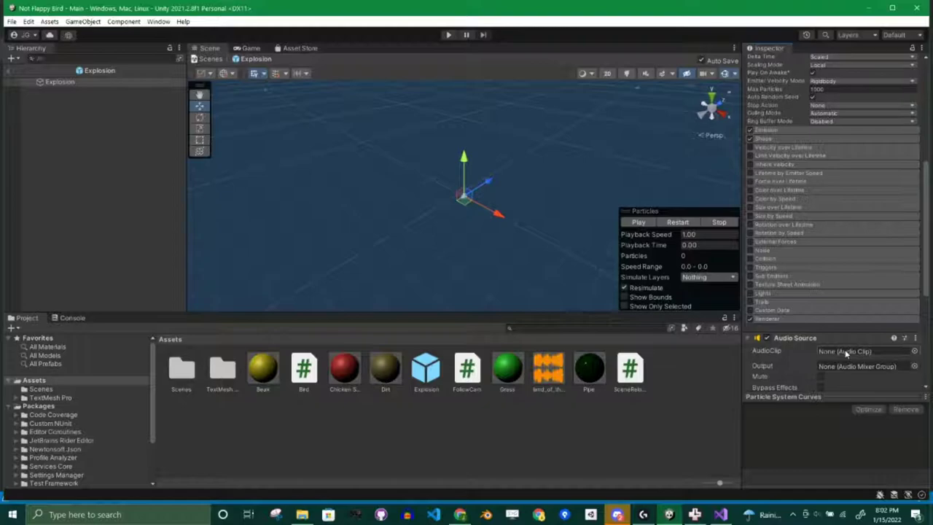
{"action": "scroll", "coordinate": [845, 349], "scroll_direction": "down", "scroll_amount": 3}
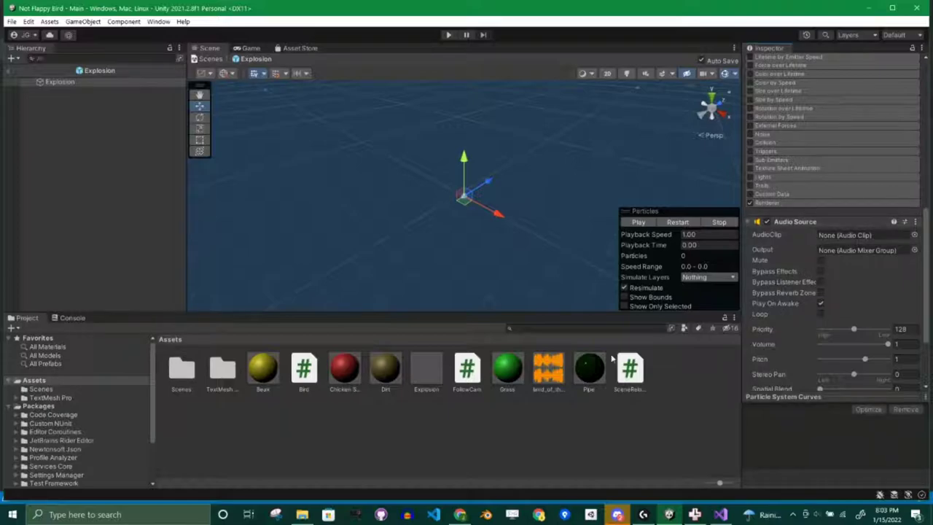
{"action": "left_click", "coordinate": [414, 454]}
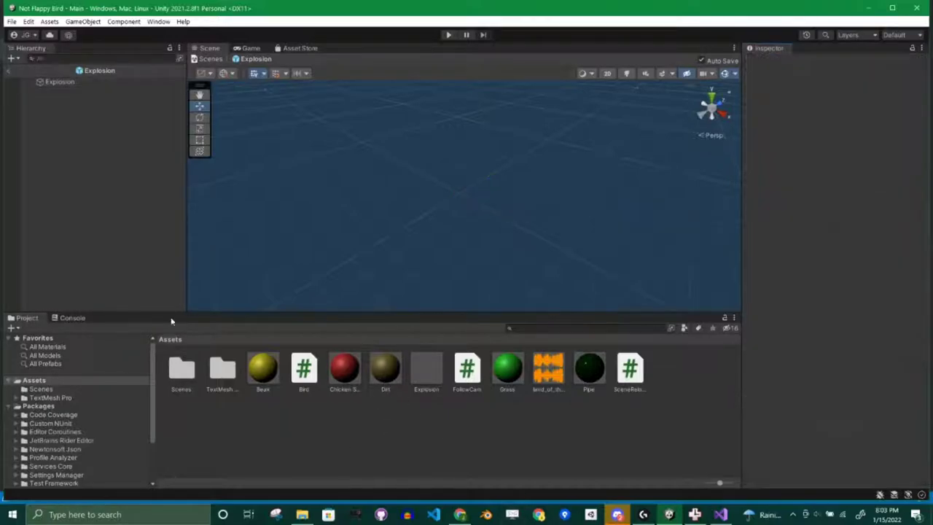
Return to the Main scene, inspect the Music Player's Audio Source, then switch to Chrome
{"action": "left_click", "coordinate": [8, 71]}
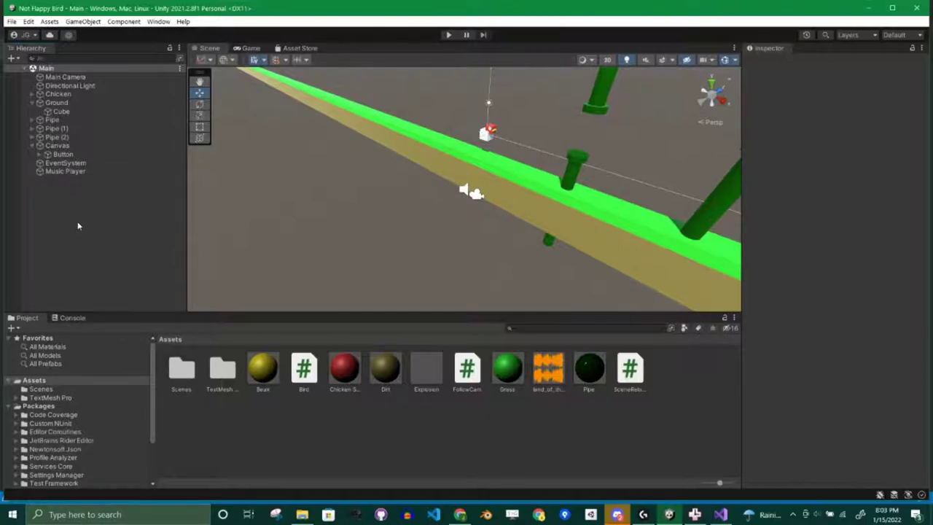
{"action": "left_click", "coordinate": [65, 170]}
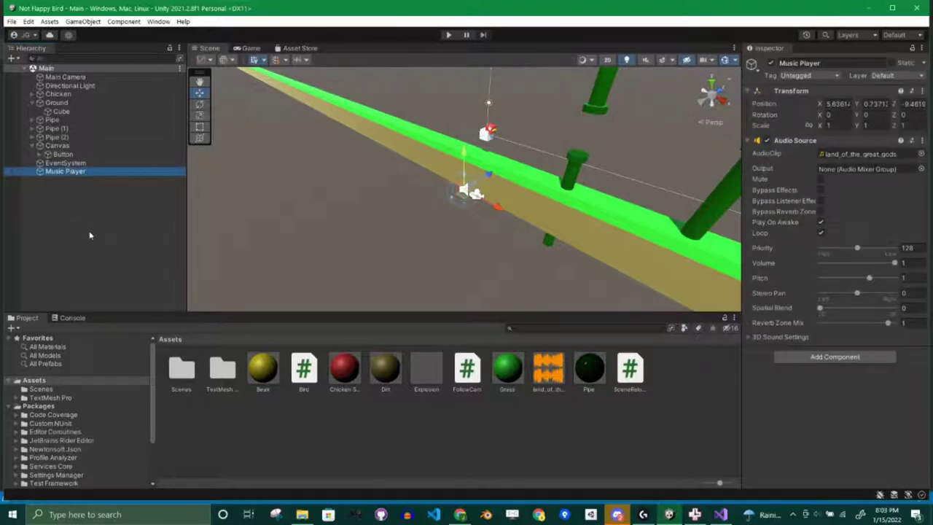
{"action": "left_click", "coordinate": [249, 410]}
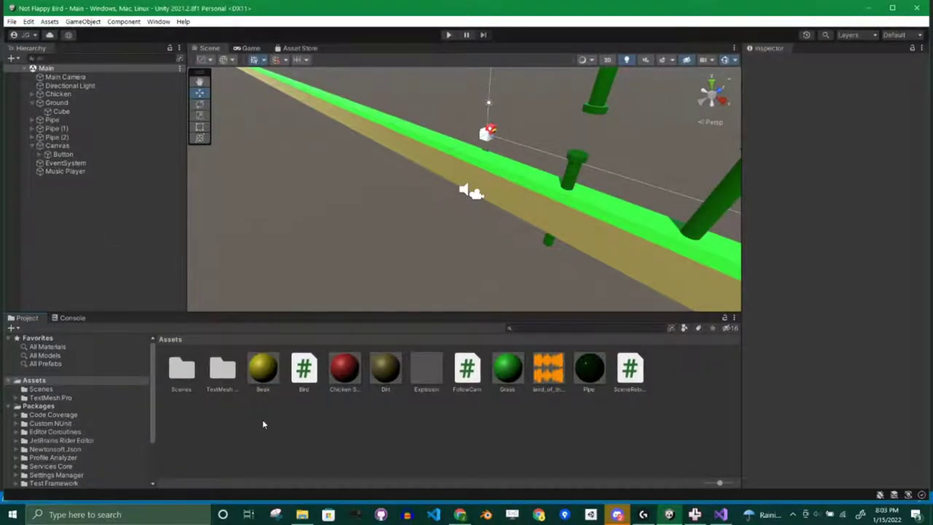
{"action": "key", "text": "alt+Tab"}
{"action": "key", "text": "Tab"}
{"action": "key", "text": "Tab"}
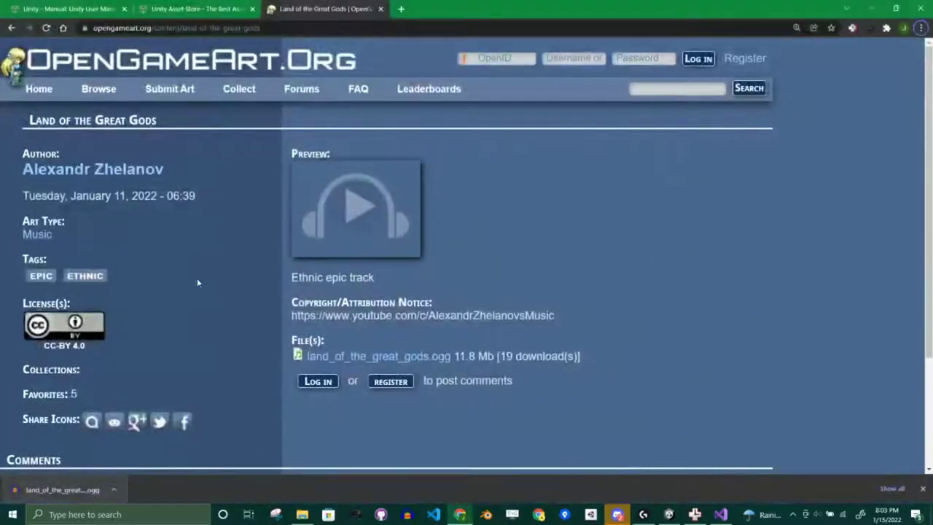
Search the Unity Manual 2021.2 for 'audio' and view the results
{"action": "left_click", "coordinate": [70, 9]}
{"action": "left_click", "coordinate": [721, 64]}
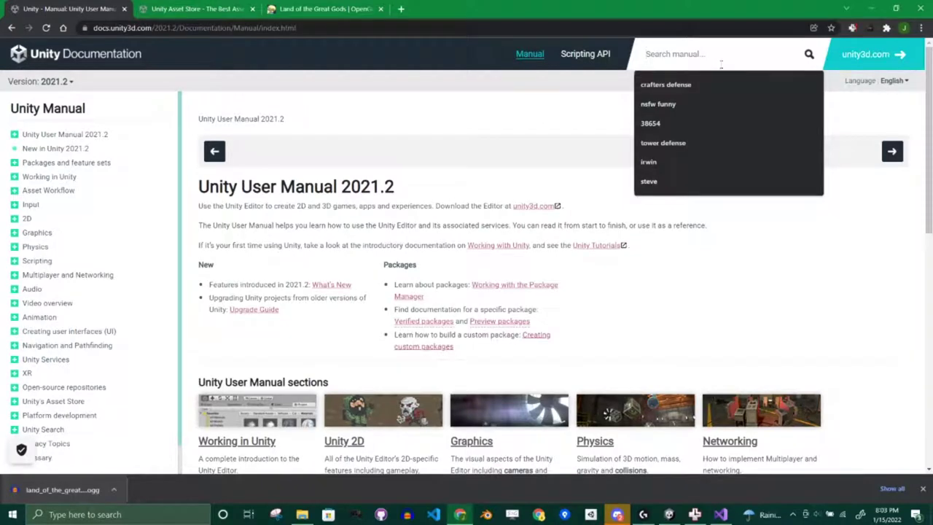
{"action": "type", "text": "audio"}
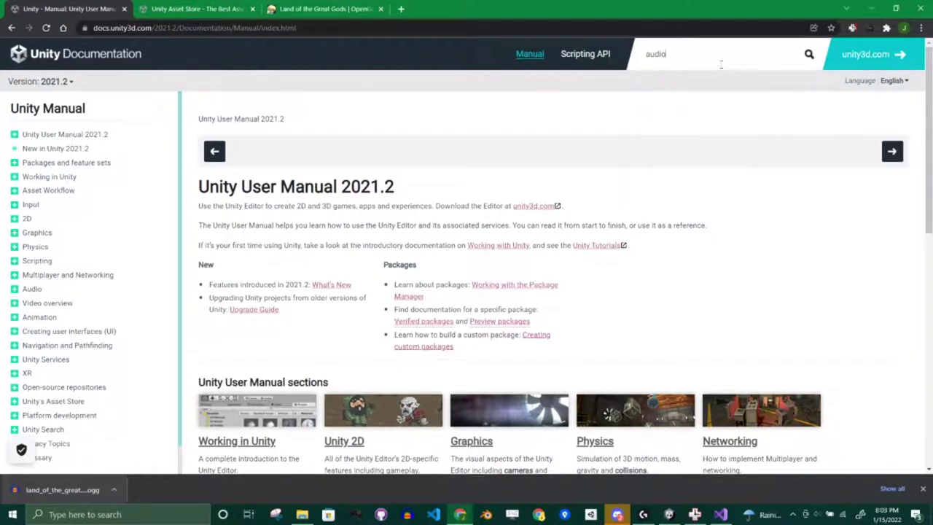
{"action": "key", "text": "Return"}
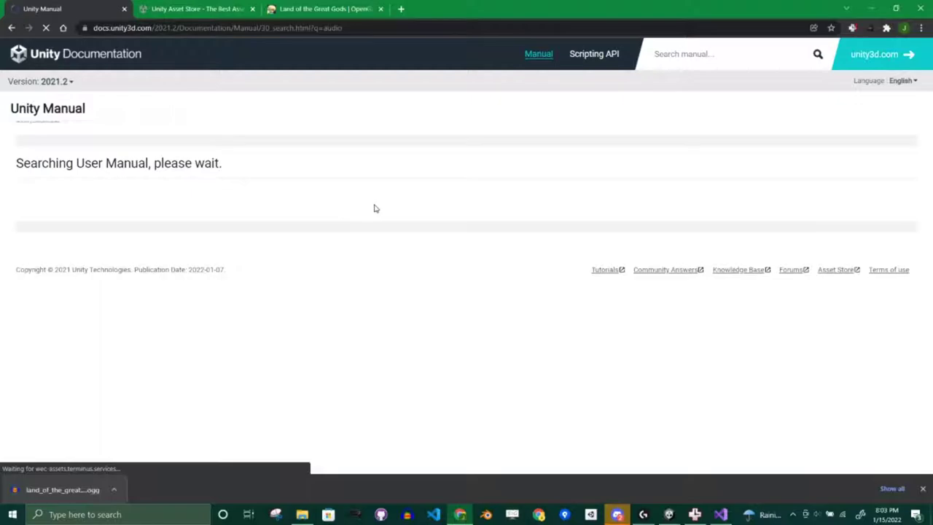
{"action": "key", "text": "alt+Tab"}
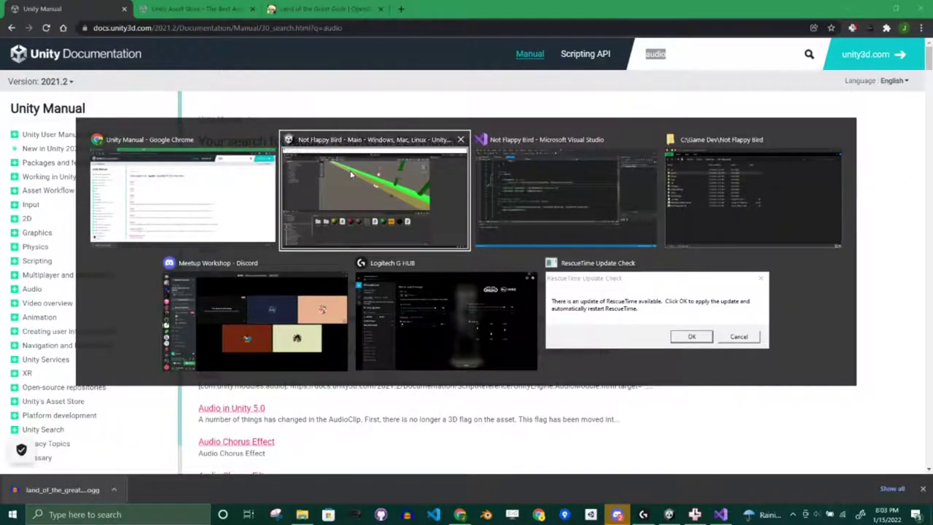
Review Bird.cs's Jump() PlayClipAtPoint code in Visual Studio, then return to Unity
{"action": "key", "text": "alt+Tab"}
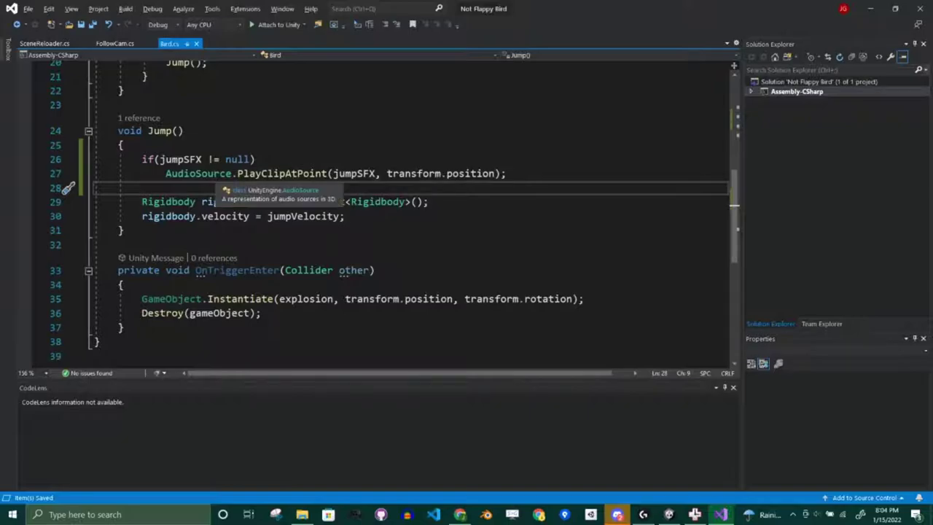
{"action": "key", "text": "alt+Tab"}
{"action": "key", "text": "alt+Tab"}
{"action": "key", "text": "alt+Tab"}
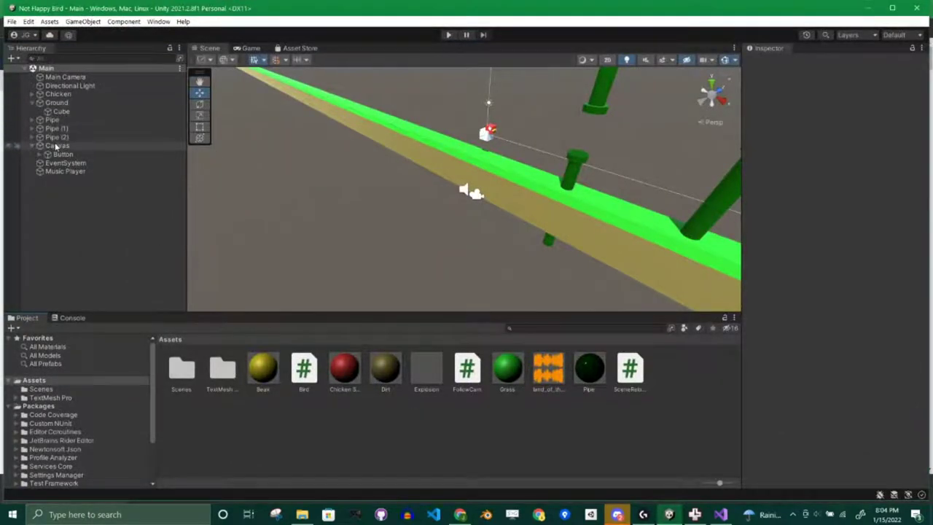
Assign the land_of_the_great_gods clip to the Chicken's Bird Jump SFX field
{"action": "left_click", "coordinate": [58, 95]}
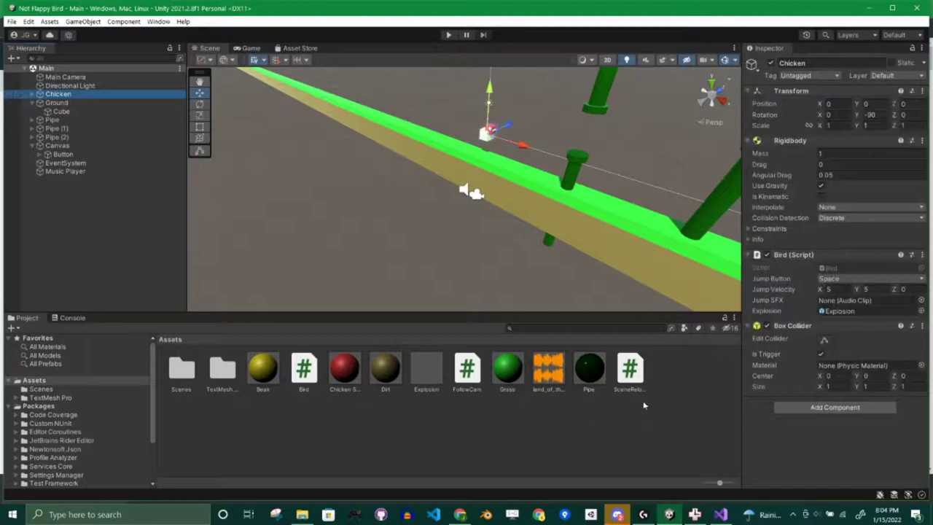
{"action": "left_click_drag", "start_coordinate": [548, 368], "coordinate": [838, 299]}
{"action": "left_click", "coordinate": [551, 398]}
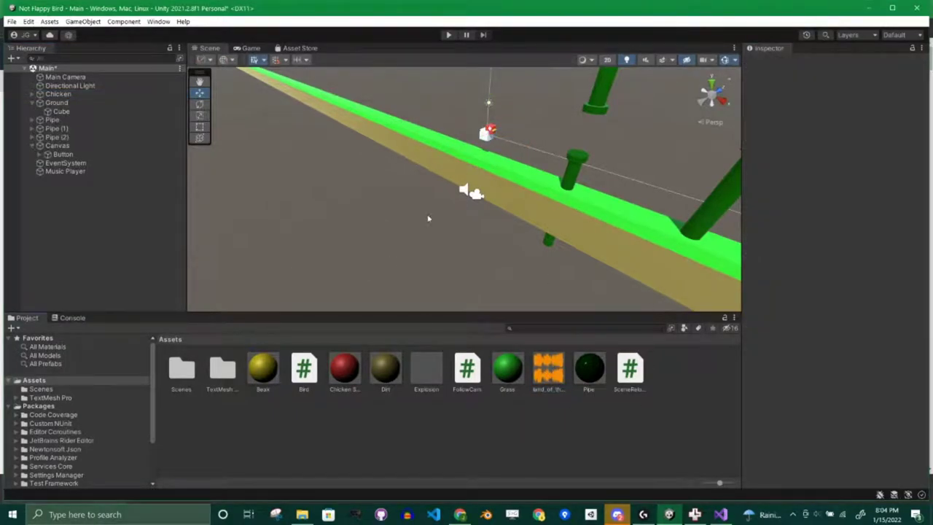
Playtest in the Game view, jumping to spawn One shot audio objects, then stop
{"action": "left_click", "coordinate": [246, 48]}
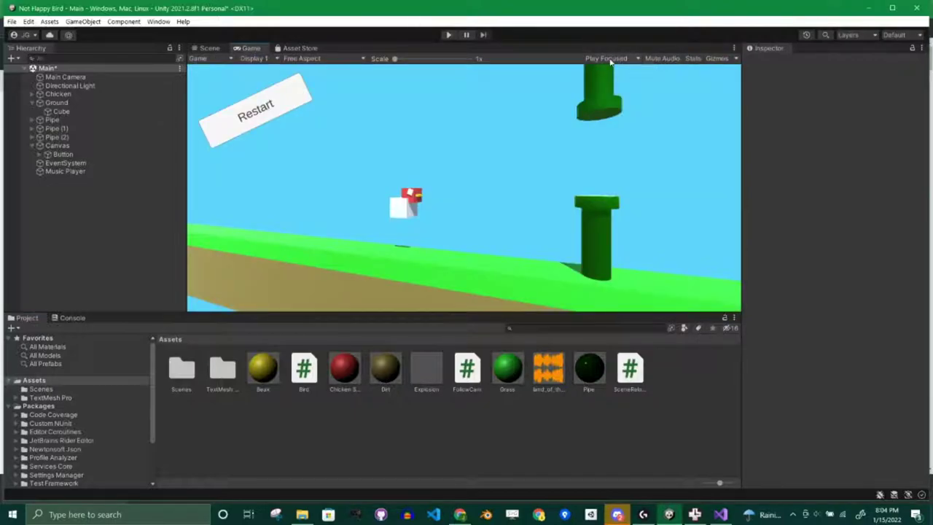
{"action": "left_click", "coordinate": [447, 35]}
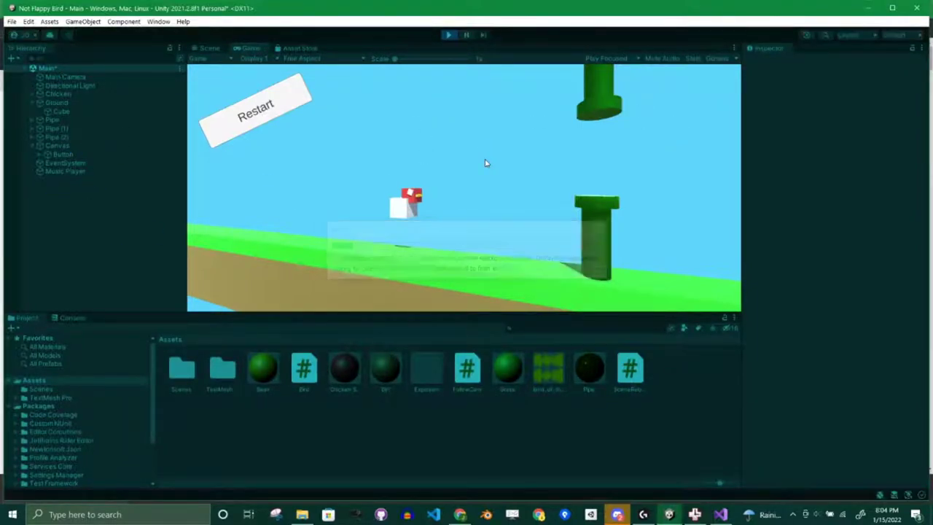
{"action": "key", "text": "space"}
{"action": "key", "text": "space"}
{"action": "key", "text": "space"}
{"action": "key", "text": "space"}
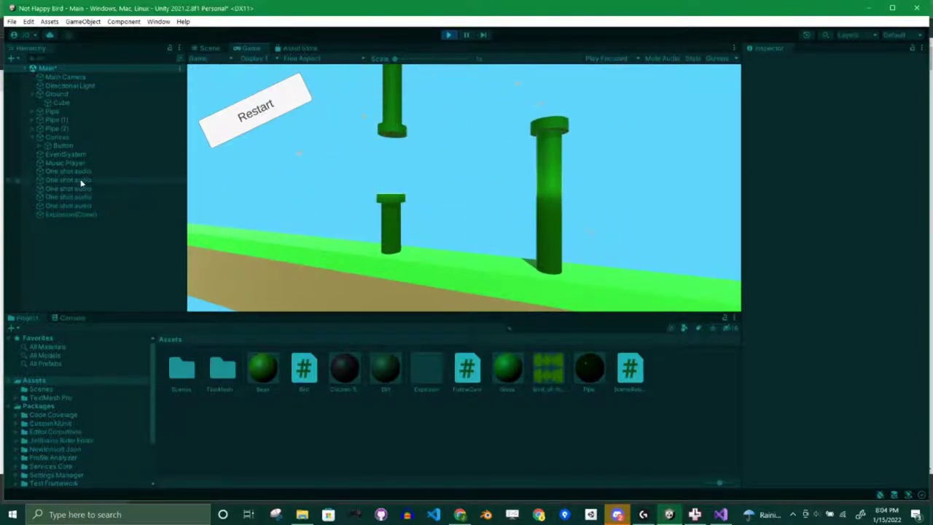
{"action": "left_click", "coordinate": [80, 180]}
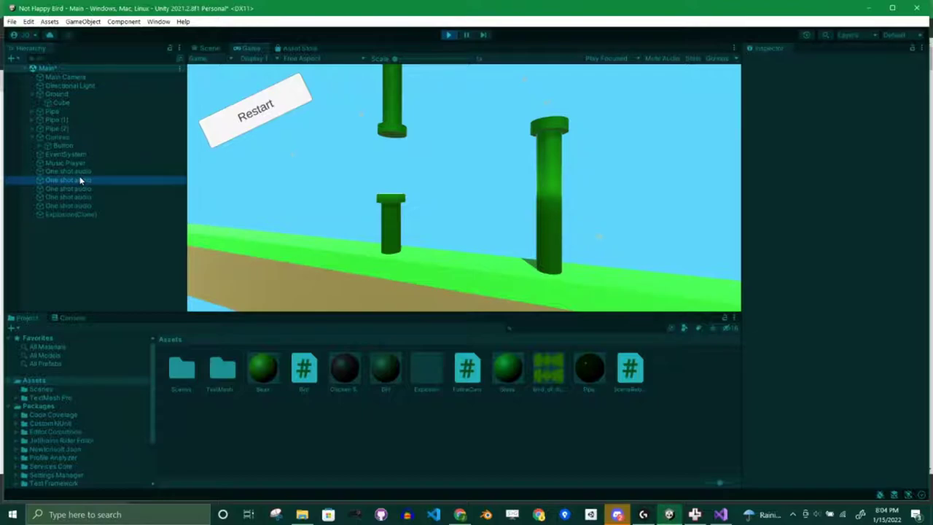
{"action": "left_click", "coordinate": [448, 34]}
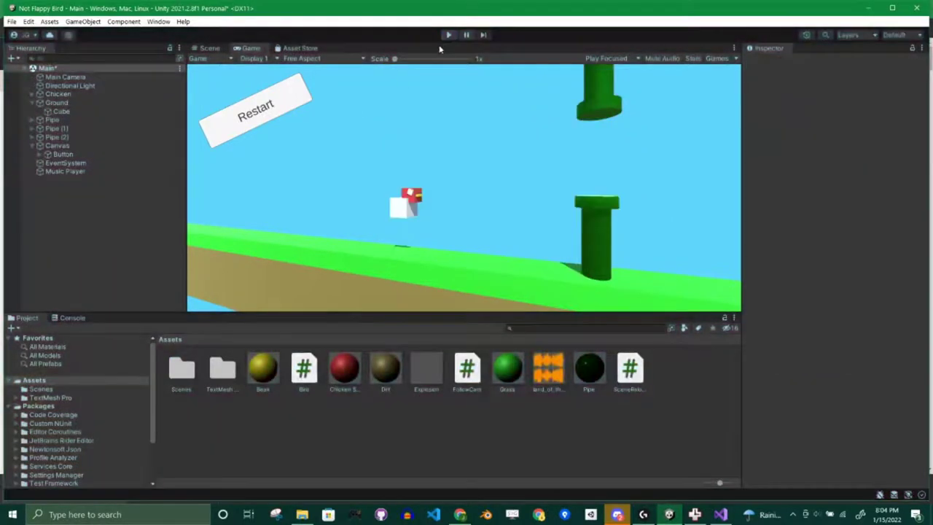
{"action": "left_click", "coordinate": [67, 172]}
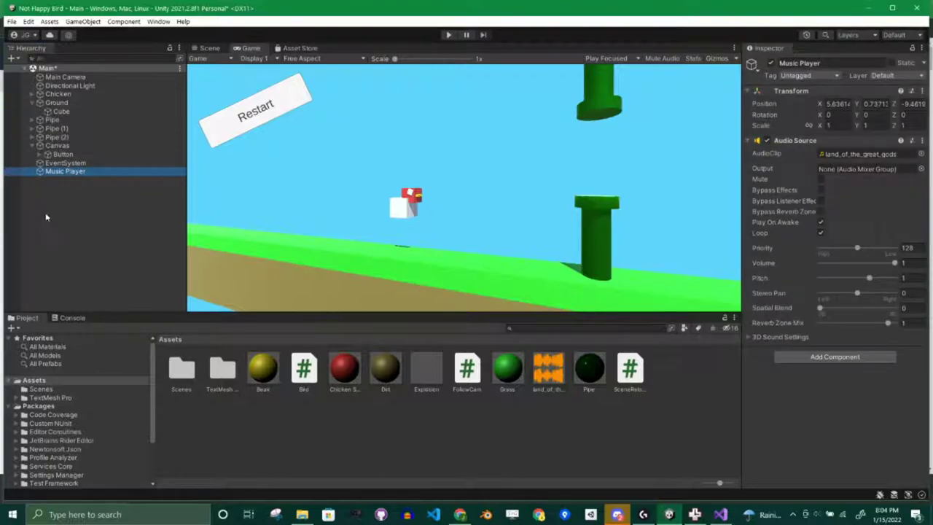
{"action": "left_click", "coordinate": [90, 223]}
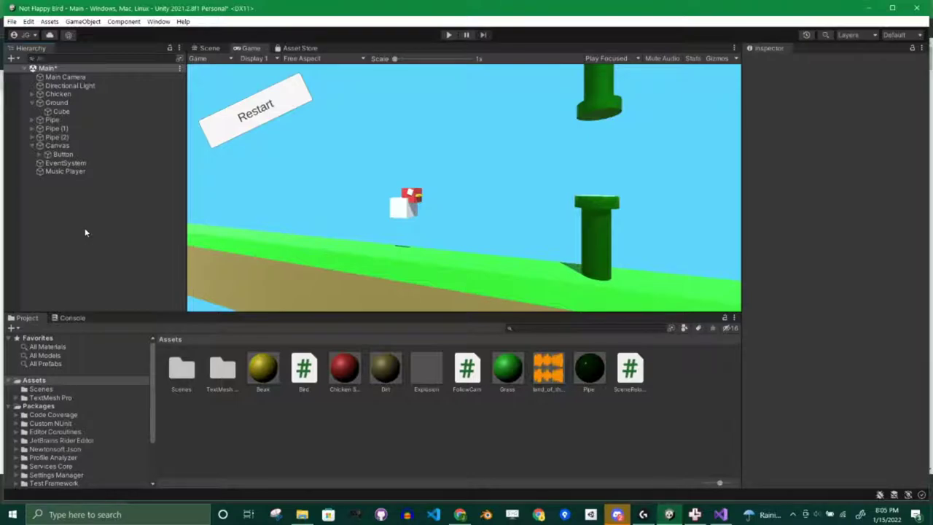
{"action": "key", "text": "XF86AudioRaiseVolume"}
{"action": "key", "text": "XF86AudioRaiseVolume"}
{"action": "key", "text": "XF86AudioRaiseVolume"}
Add a Trail Renderer to the Chicken with width tapering from about 0.7 to 0.2
{"action": "left_click", "coordinate": [58, 94]}
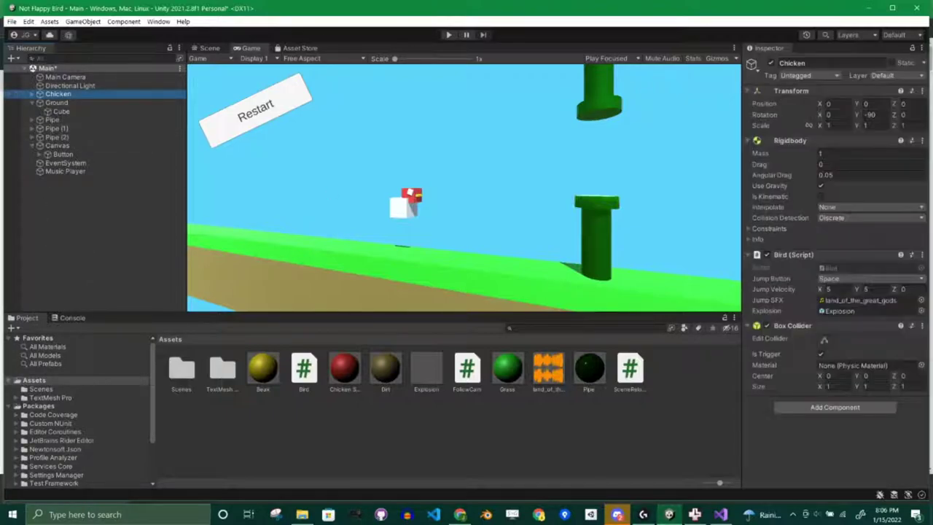
{"action": "left_click", "coordinate": [815, 410]}
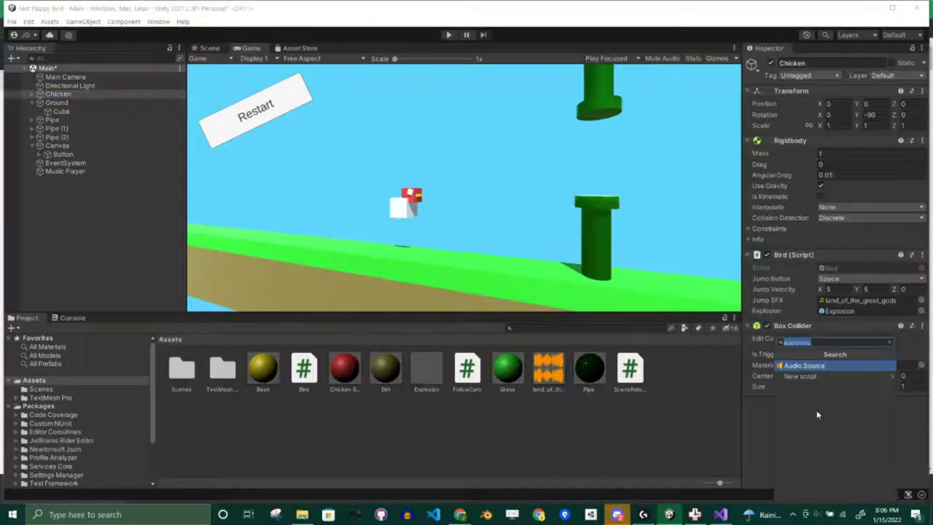
{"action": "type", "text": "trail"}
{"action": "key", "text": "Return"}
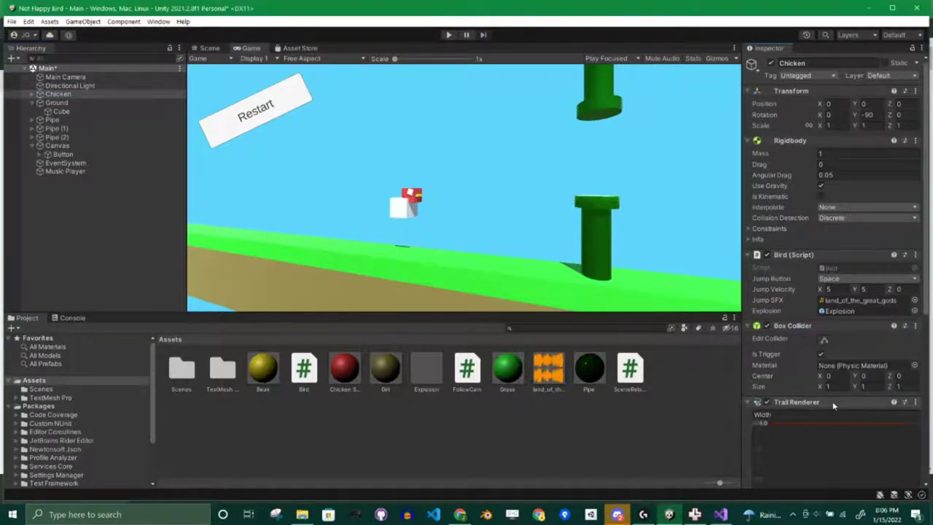
{"action": "scroll", "coordinate": [802, 379], "scroll_direction": "down", "scroll_amount": 3}
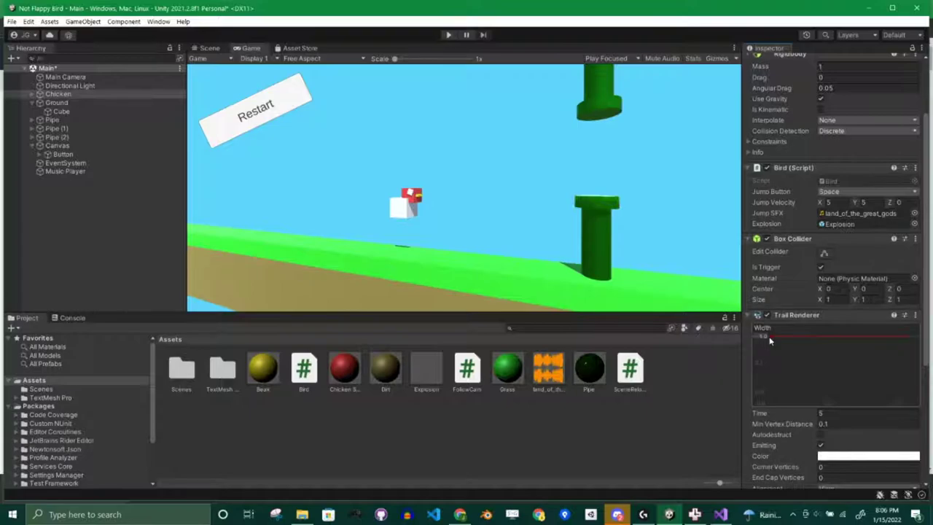
{"action": "left_click_drag", "start_coordinate": [769, 337], "coordinate": [771, 357]}
{"action": "double_click", "coordinate": [884, 353]}
{"action": "left_click_drag", "start_coordinate": [886, 356], "coordinate": [922, 400]}
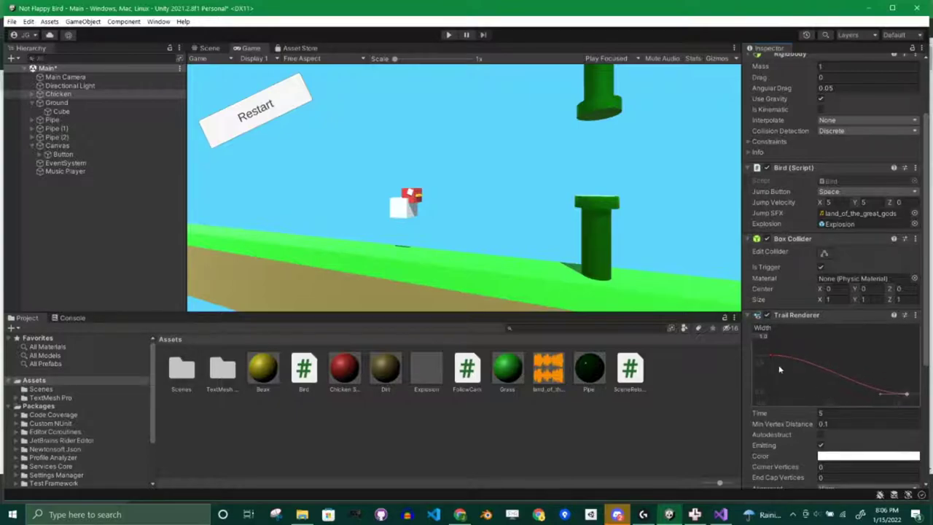
{"action": "left_click_drag", "start_coordinate": [771, 356], "coordinate": [771, 365]}
Set the trail's Materials Element 0 to Default-Line
{"action": "scroll", "coordinate": [771, 364], "scroll_direction": "down", "scroll_amount": 2}
{"action": "scroll", "coordinate": [804, 314], "scroll_direction": "down", "scroll_amount": 3}
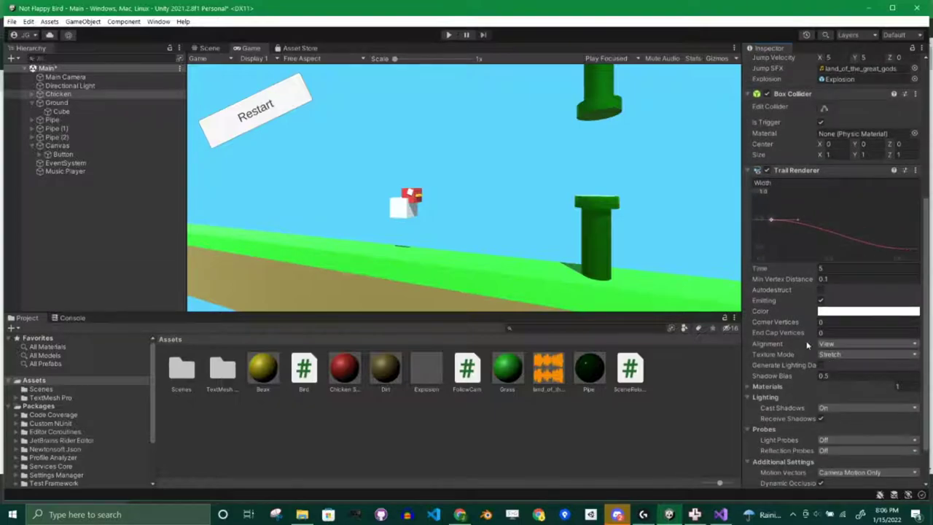
{"action": "scroll", "coordinate": [802, 318], "scroll_direction": "down", "scroll_amount": 2}
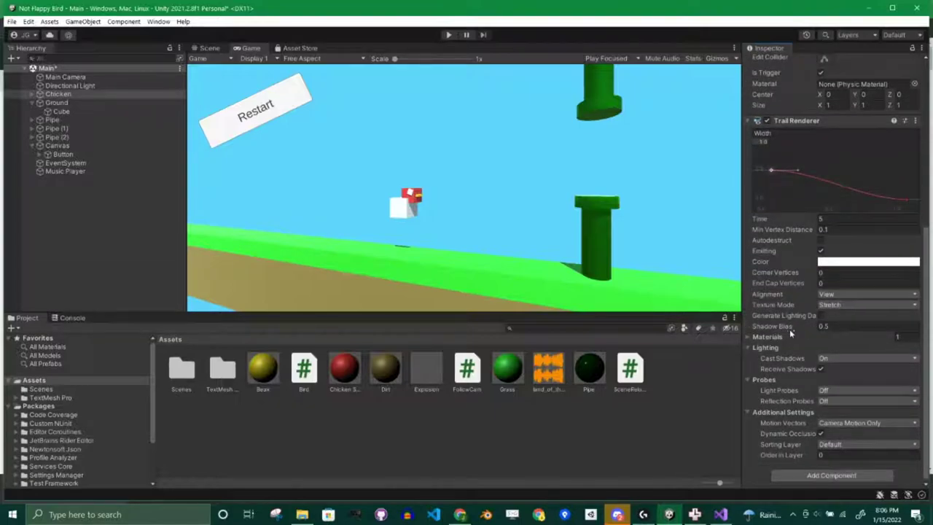
{"action": "left_click", "coordinate": [747, 336]}
{"action": "left_click", "coordinate": [914, 347]}
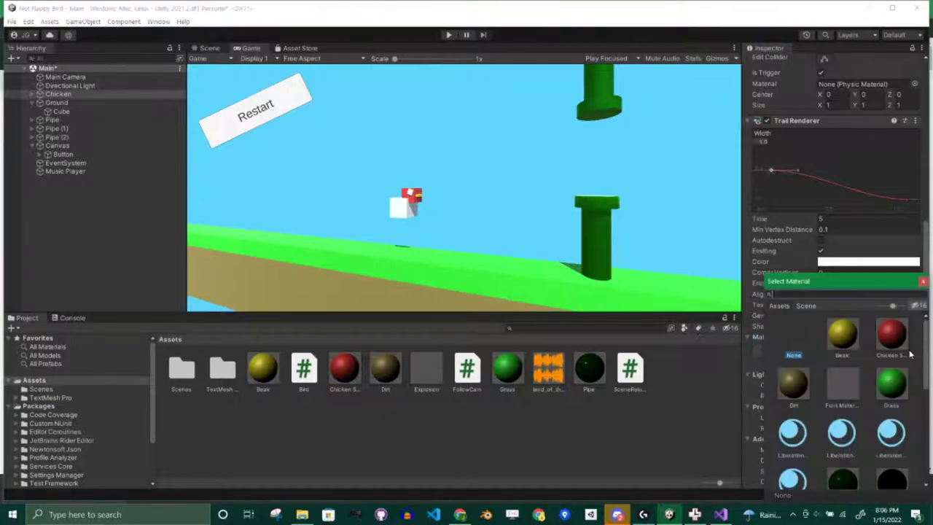
{"action": "scroll", "coordinate": [855, 357], "scroll_direction": "down", "scroll_amount": 3}
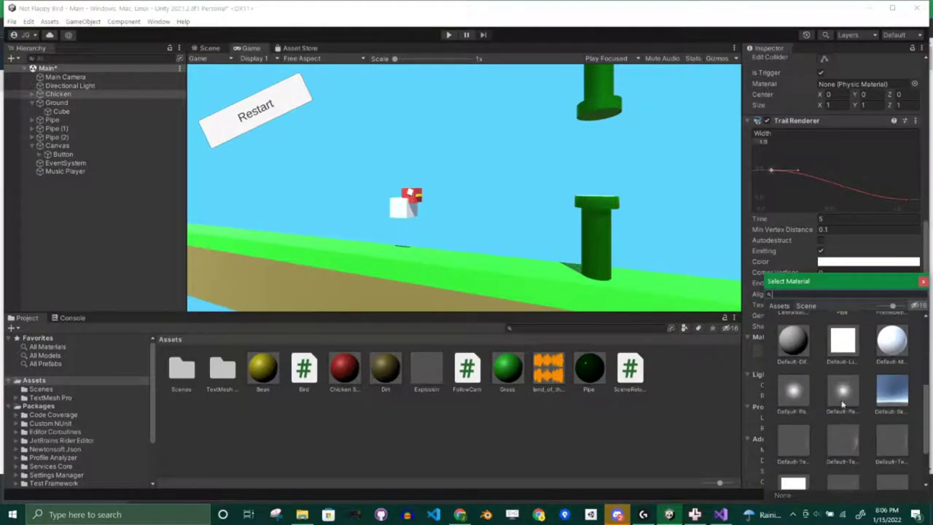
{"action": "left_click", "coordinate": [849, 343]}
Make the trail's colour gradient start at saturated blue 2F95F1, fading to white
{"action": "left_click", "coordinate": [839, 261]}
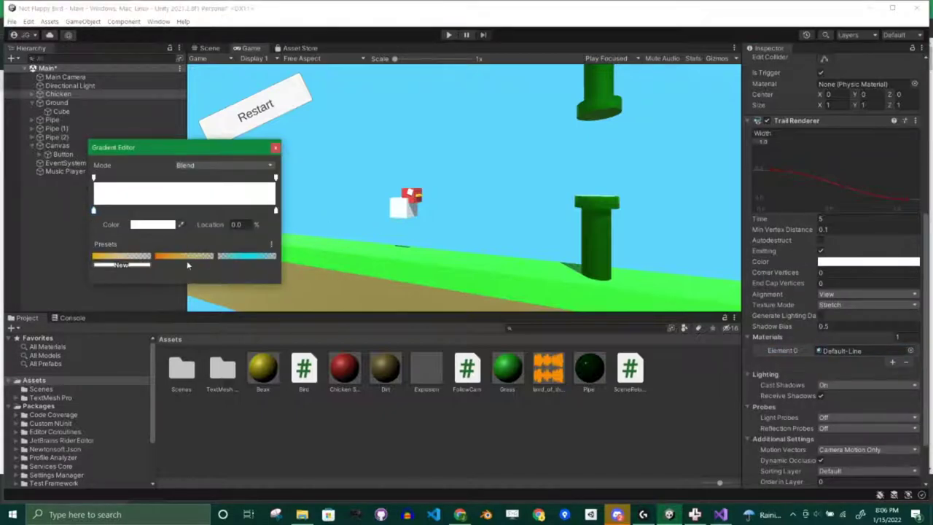
{"action": "left_click", "coordinate": [144, 227]}
{"action": "left_click_drag", "start_coordinate": [160, 226], "coordinate": [167, 241]}
{"action": "left_click", "coordinate": [231, 192]}
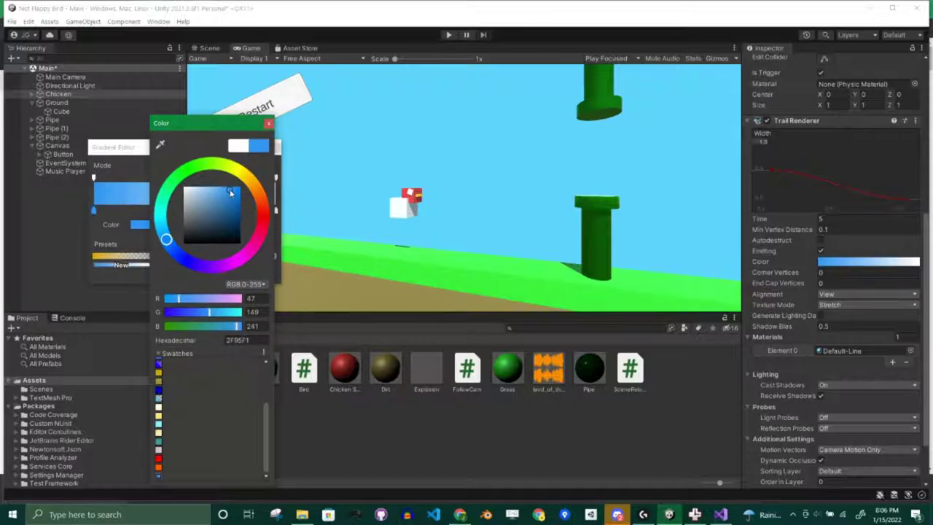
{"action": "left_click_drag", "start_coordinate": [231, 193], "coordinate": [239, 188]}
Playtest the chicken flapping past the pipes with its blue trail, then stop
{"action": "left_click", "coordinate": [268, 123]}
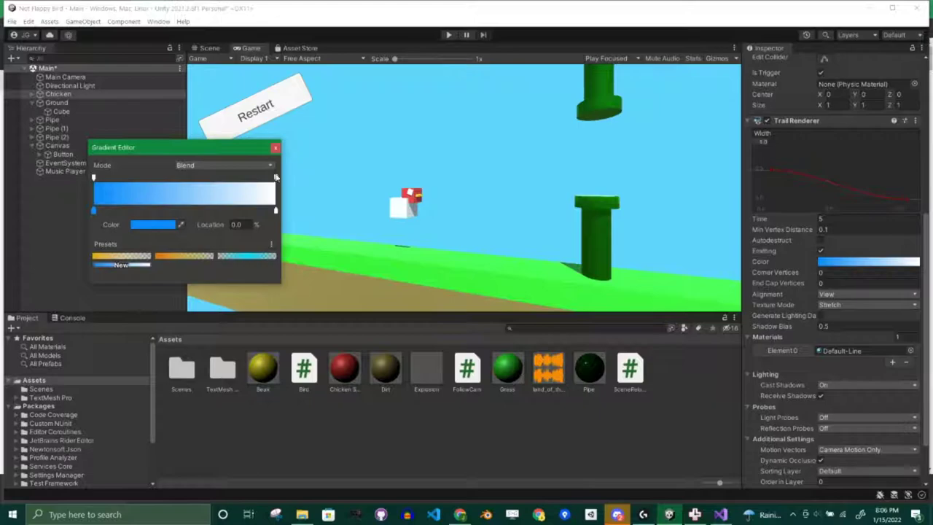
{"action": "left_click", "coordinate": [448, 34]}
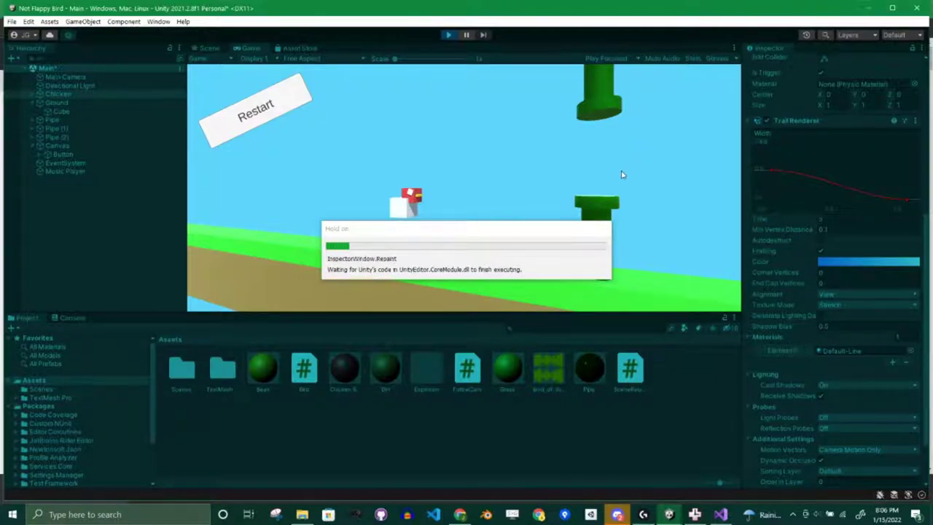
{"action": "key", "text": "space"}
{"action": "key", "text": "space"}
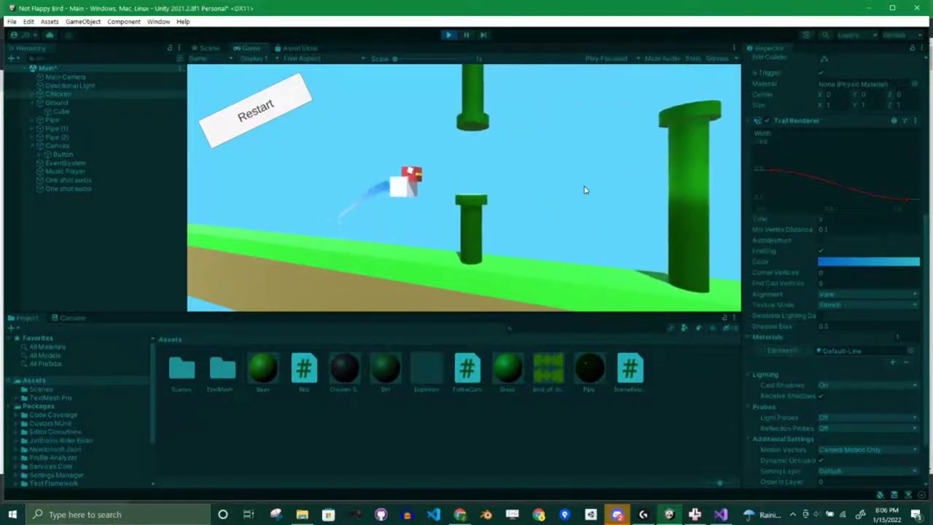
{"action": "key", "text": "space"}
{"action": "key", "text": "space"}
{"action": "key", "text": "space"}
{"action": "key", "text": "space"}
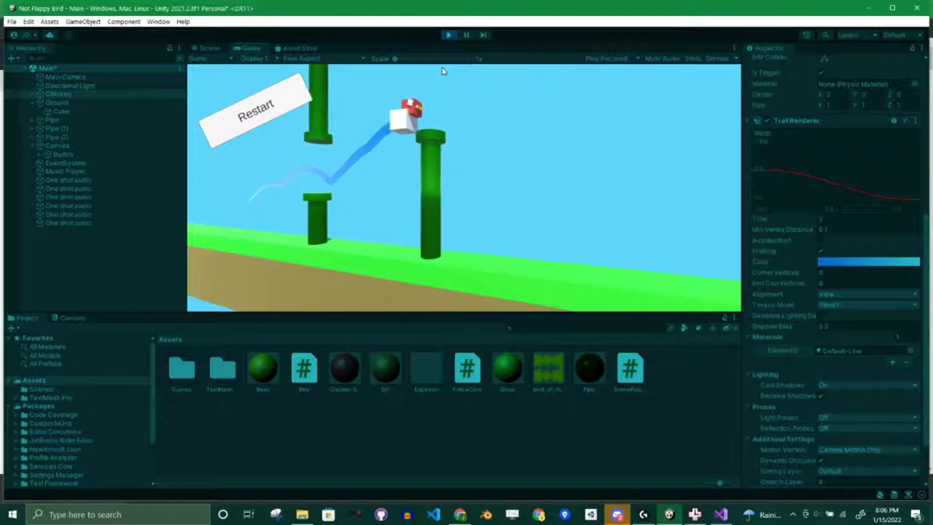
{"action": "left_click", "coordinate": [447, 35]}
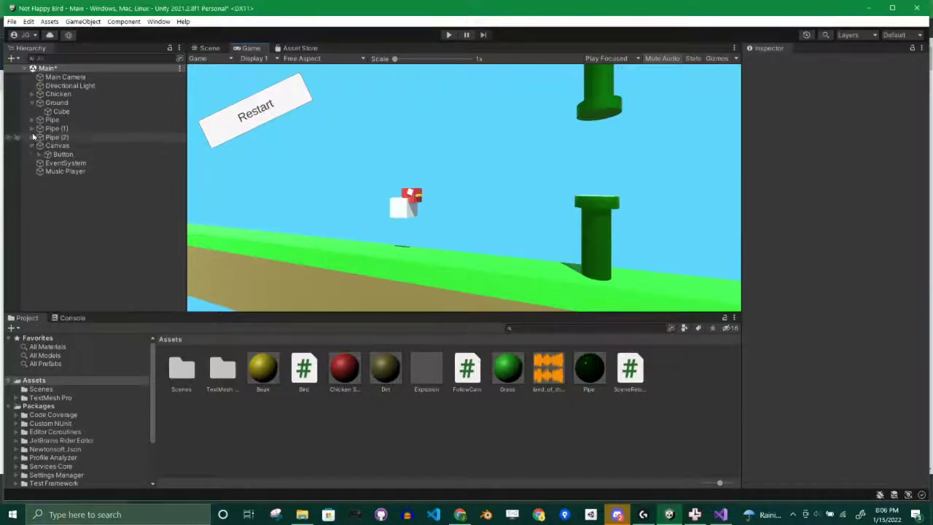
Set the Chicken's Trail Renderer Time to 1
{"action": "left_click", "coordinate": [63, 94]}
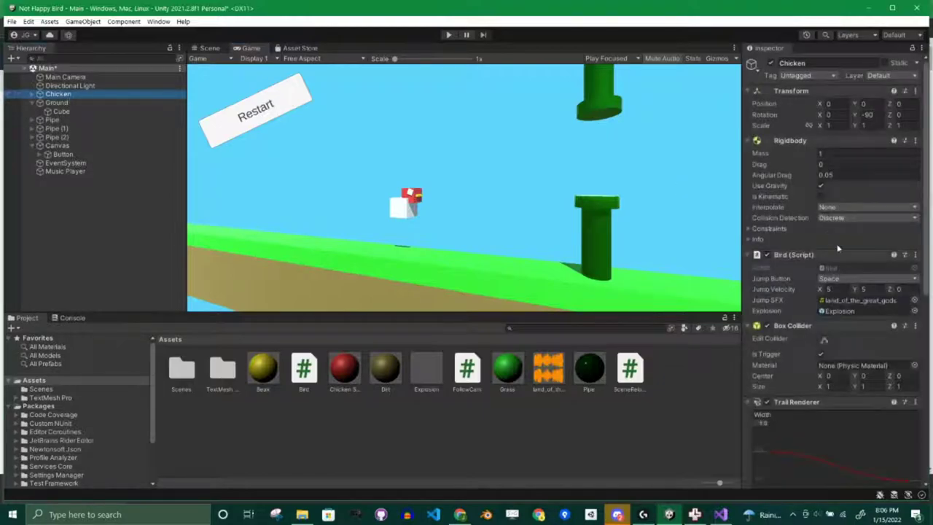
{"action": "scroll", "coordinate": [788, 345], "scroll_direction": "down", "scroll_amount": 3}
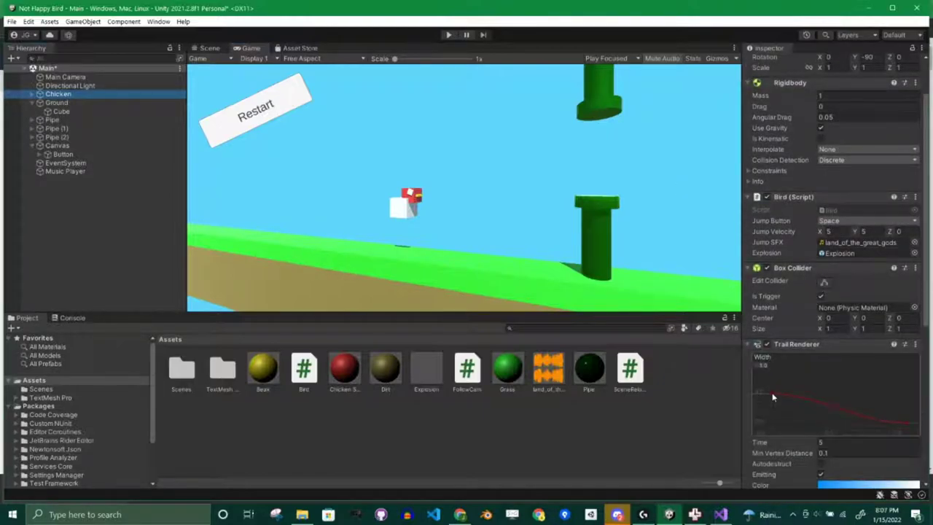
{"action": "left_click", "coordinate": [771, 363]}
{"action": "scroll", "coordinate": [849, 402], "scroll_direction": "down", "scroll_amount": 1}
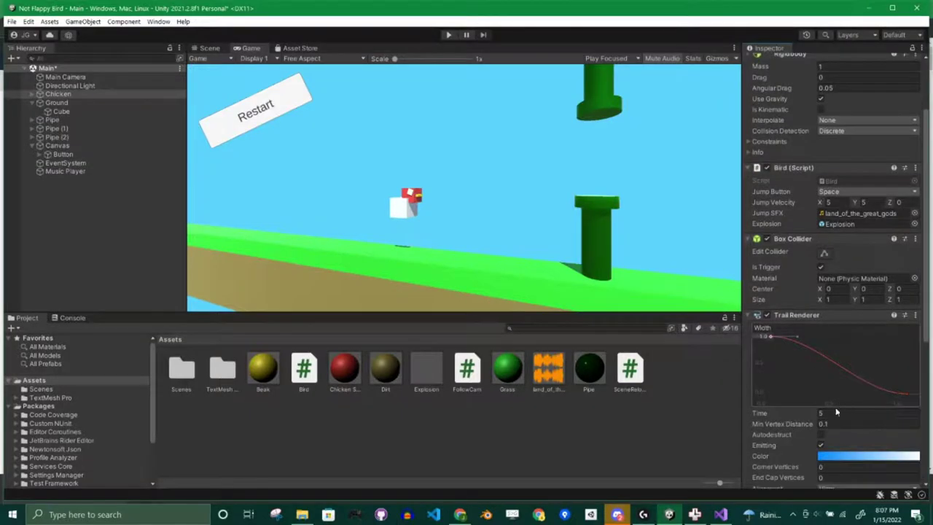
{"action": "left_click", "coordinate": [838, 413]}
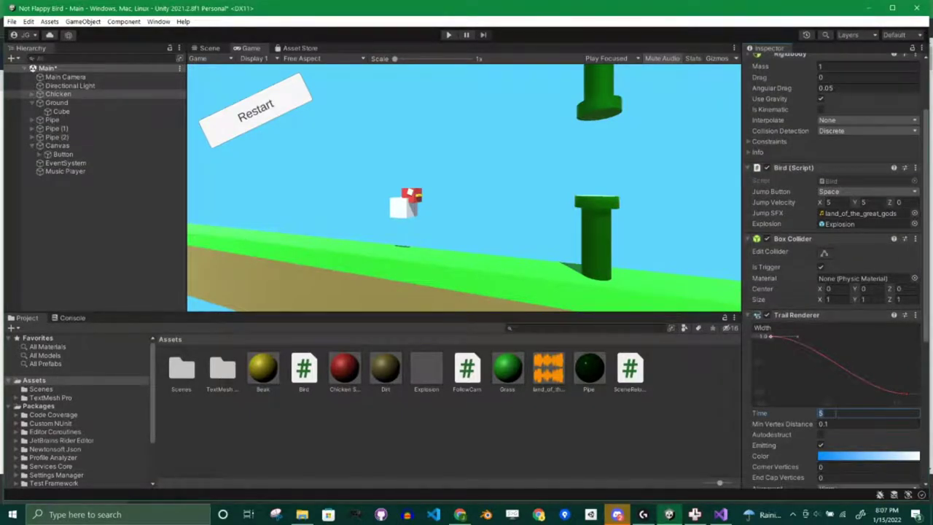
{"action": "type", "text": "1"}
{"action": "key", "text": "Tab"}
{"action": "scroll", "coordinate": [835, 412], "scroll_direction": "up", "scroll_amount": 3}
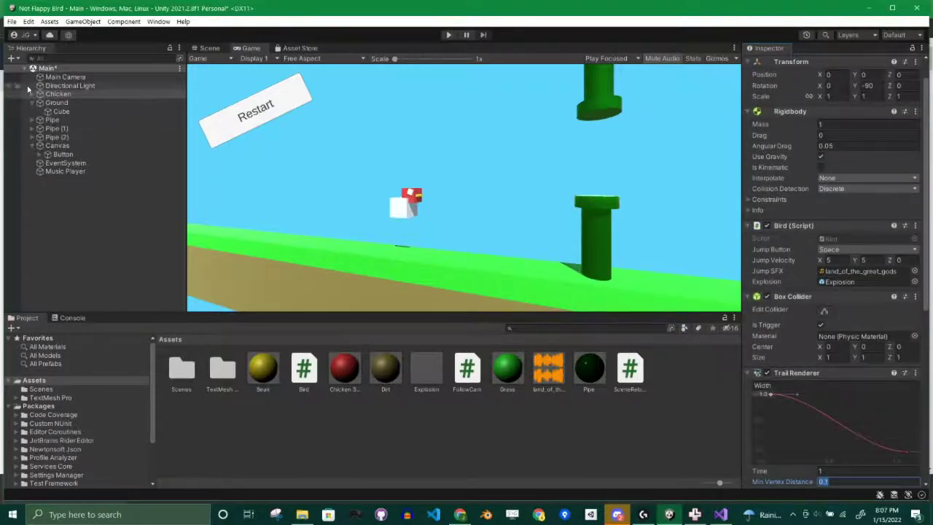
Set the Main Camera's Rotation Y to 0
{"action": "left_click", "coordinate": [55, 78]}
{"action": "left_click", "coordinate": [875, 114]}
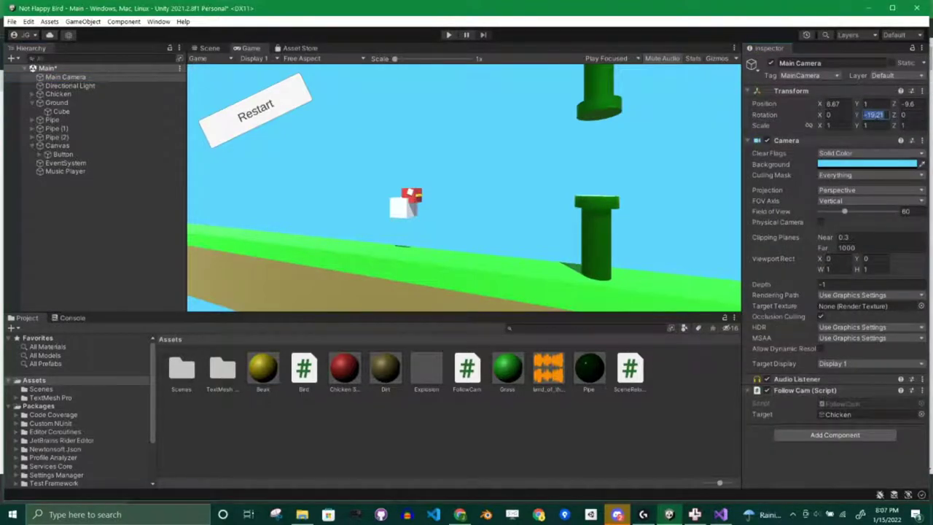
{"action": "type", "text": "0"}
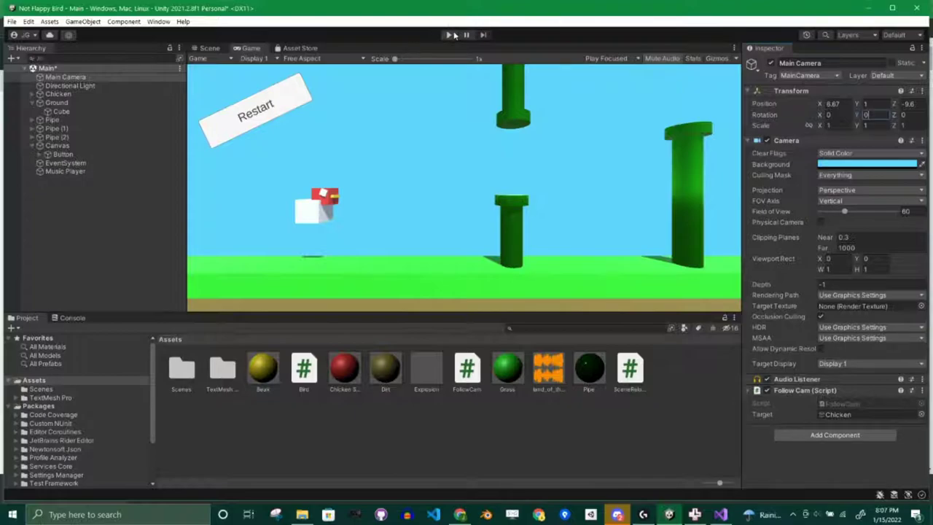
Playtest with several flaps, then stop the game
{"action": "left_click", "coordinate": [448, 34]}
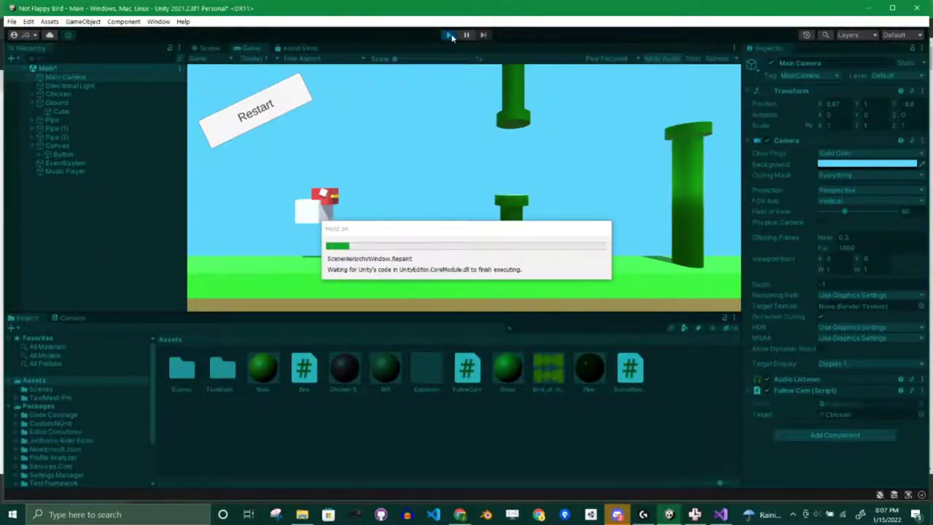
{"action": "key", "text": "space"}
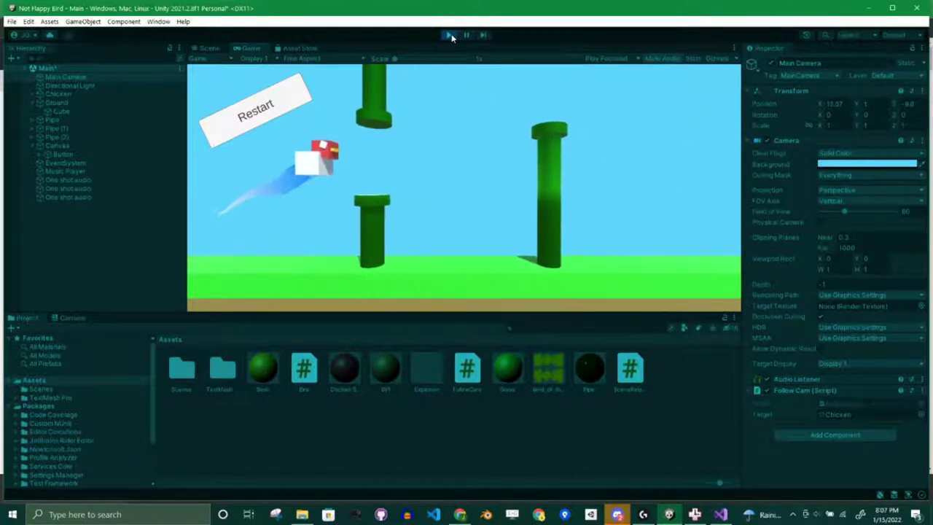
{"action": "key", "text": "space"}
{"action": "key", "text": "space"}
{"action": "key", "text": "space"}
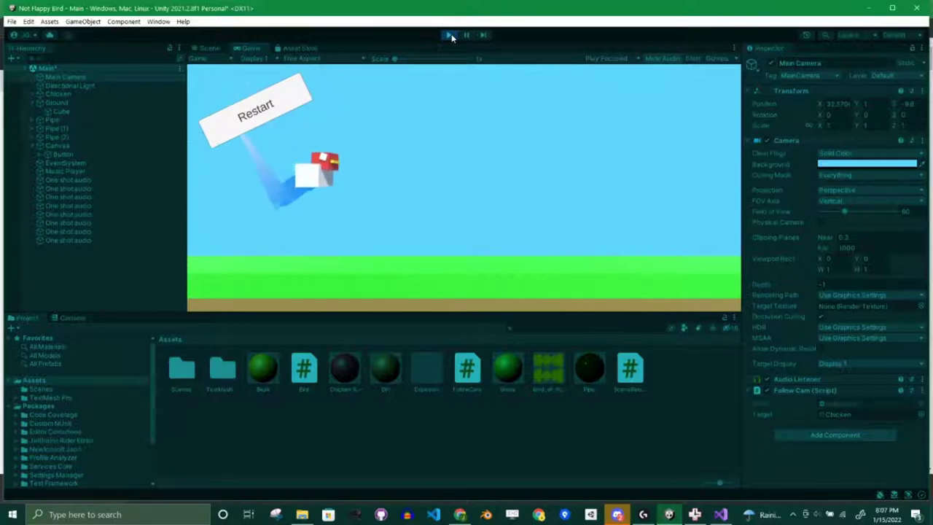
{"action": "key", "text": "space"}
{"action": "key", "text": "space"}
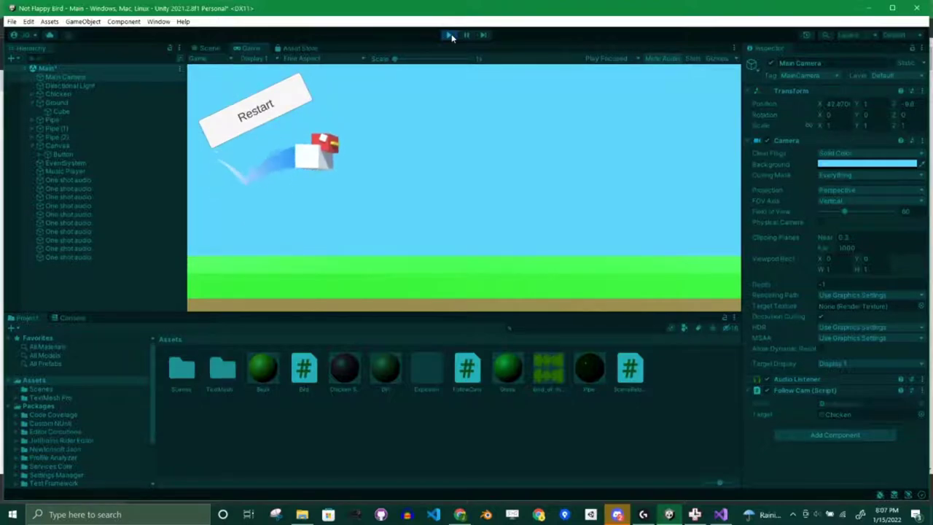
{"action": "left_click", "coordinate": [449, 35]}
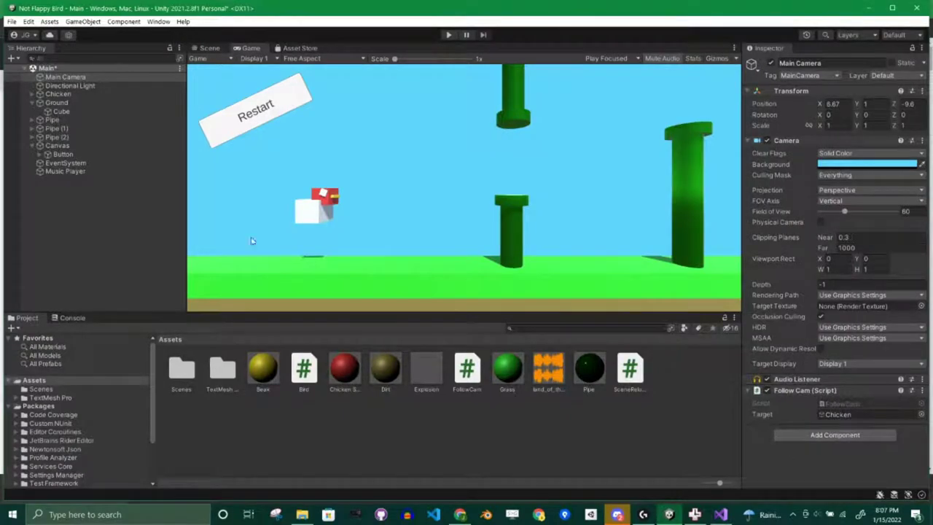
Set the Chicken trail's Materials Element 0 to None
{"action": "left_click", "coordinate": [58, 94]}
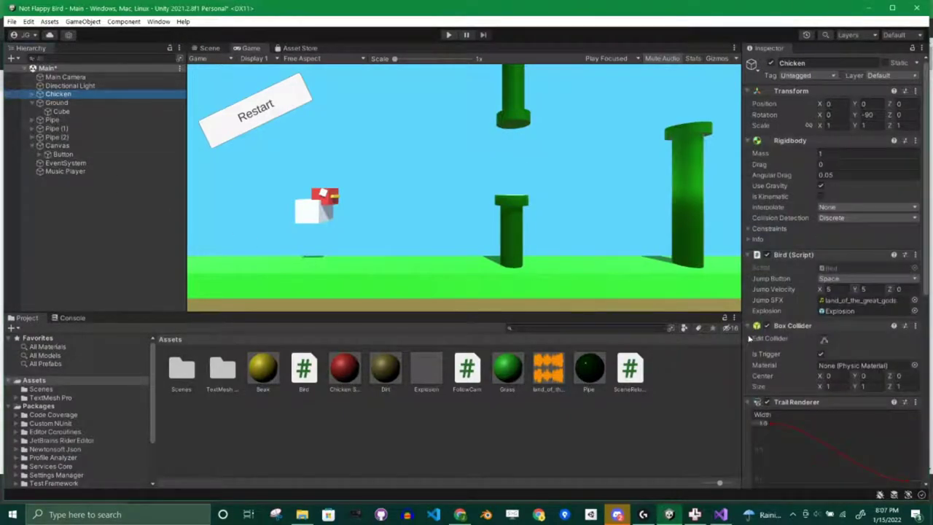
{"action": "scroll", "coordinate": [758, 342], "scroll_direction": "down", "scroll_amount": 10}
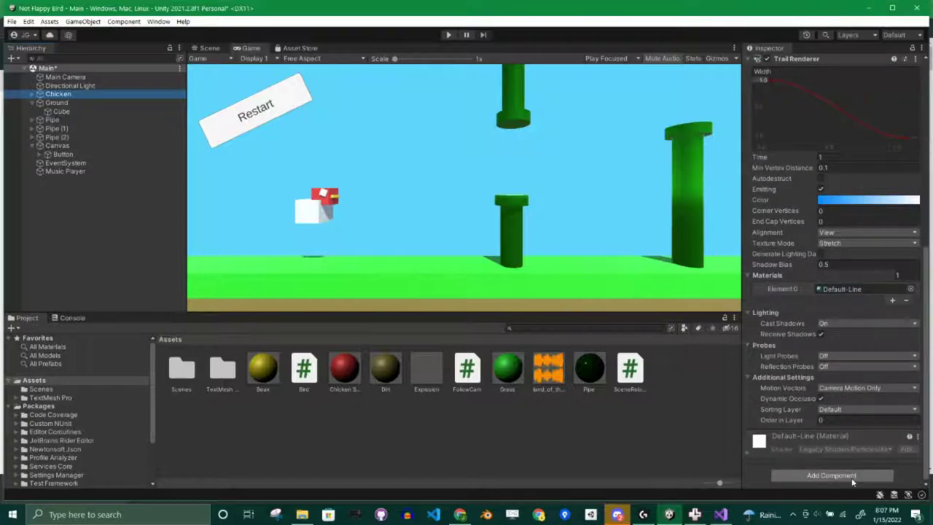
{"action": "scroll", "coordinate": [841, 290], "scroll_direction": "up", "scroll_amount": 5}
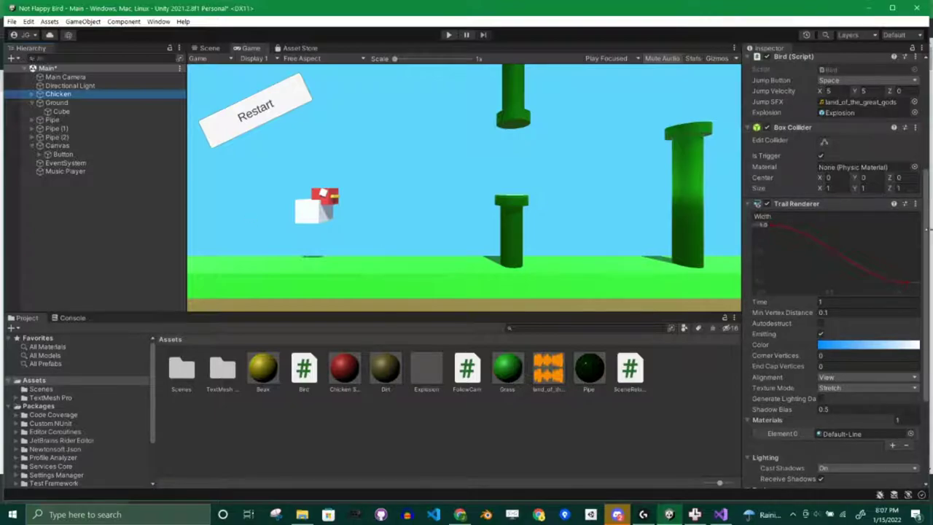
{"action": "scroll", "coordinate": [801, 213], "scroll_direction": "down", "scroll_amount": 2}
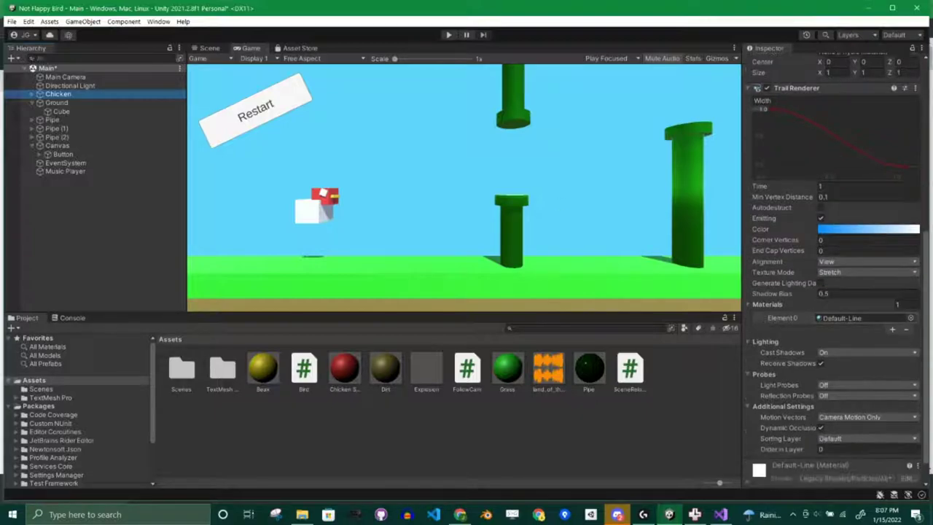
{"action": "scroll", "coordinate": [823, 335], "scroll_direction": "down", "scroll_amount": 2}
{"action": "left_click", "coordinate": [912, 319]}
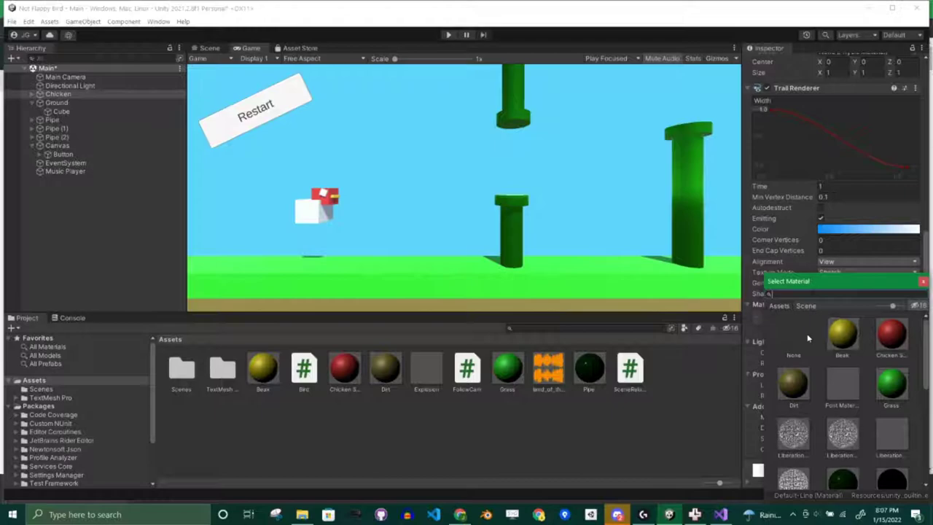
{"action": "left_click", "coordinate": [801, 356]}
{"action": "left_click", "coordinate": [923, 281]}
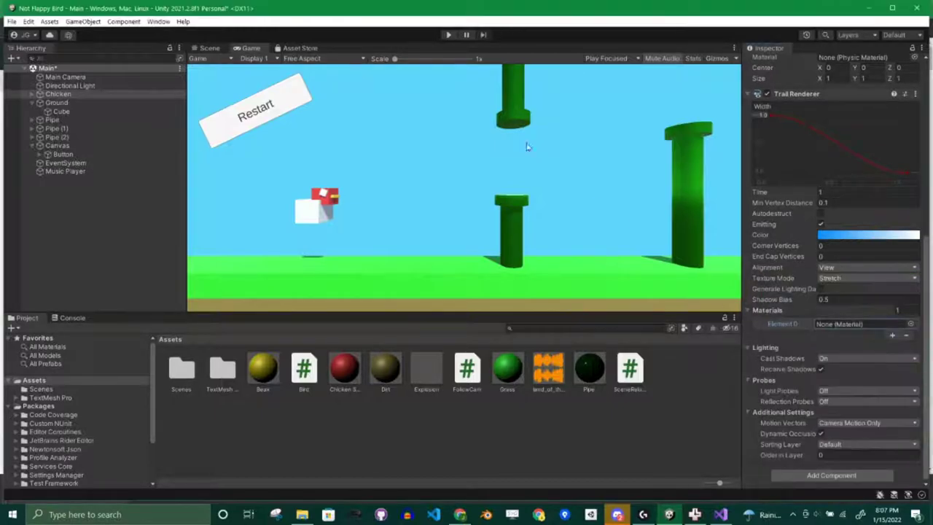
Playtest and flap to see the magenta trail
{"action": "left_click", "coordinate": [448, 35]}
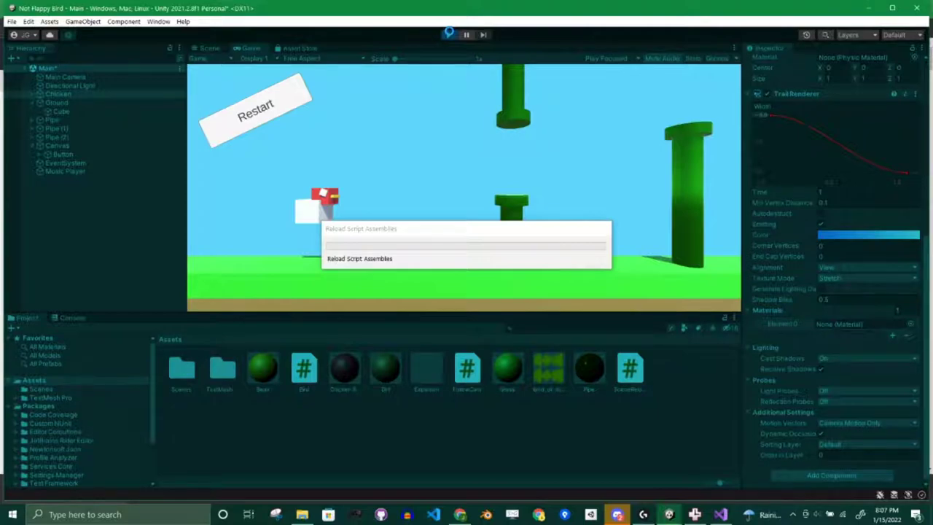
{"action": "key", "text": "space"}
{"action": "key", "text": "space"}
{"action": "key", "text": "space"}
{"action": "key", "text": "space"}
{"action": "key", "text": "space"}
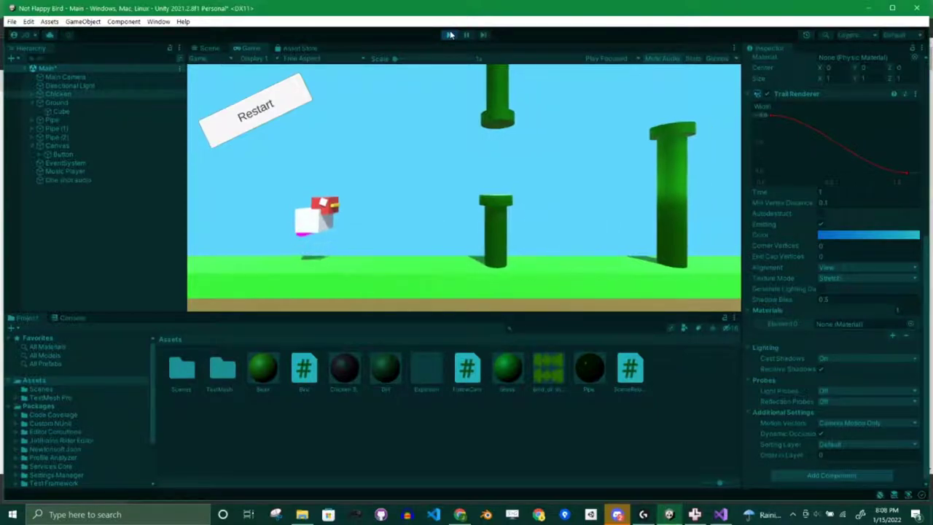
{"action": "key", "text": "space"}
{"action": "key", "text": "space"}
{"action": "key", "text": "space"}
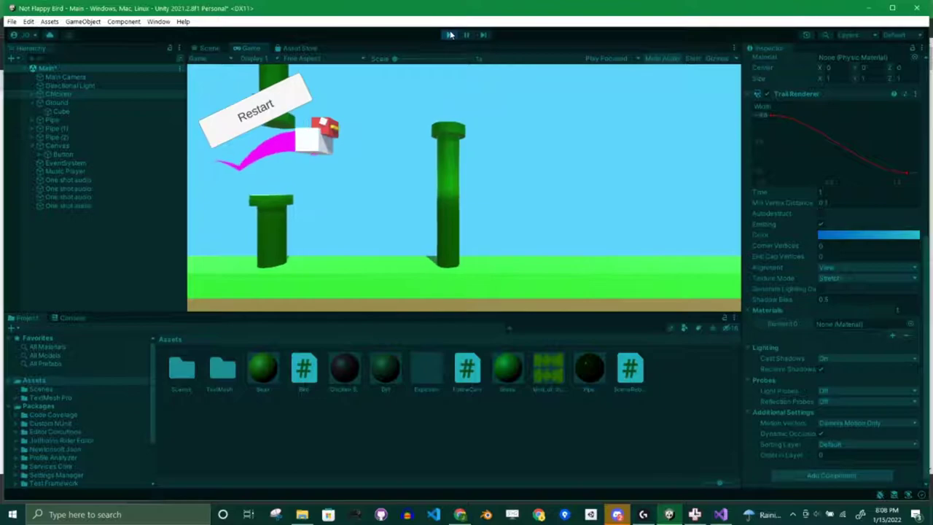
Stop the test and set the trail material back to Default-Line
{"action": "left_click", "coordinate": [450, 35]}
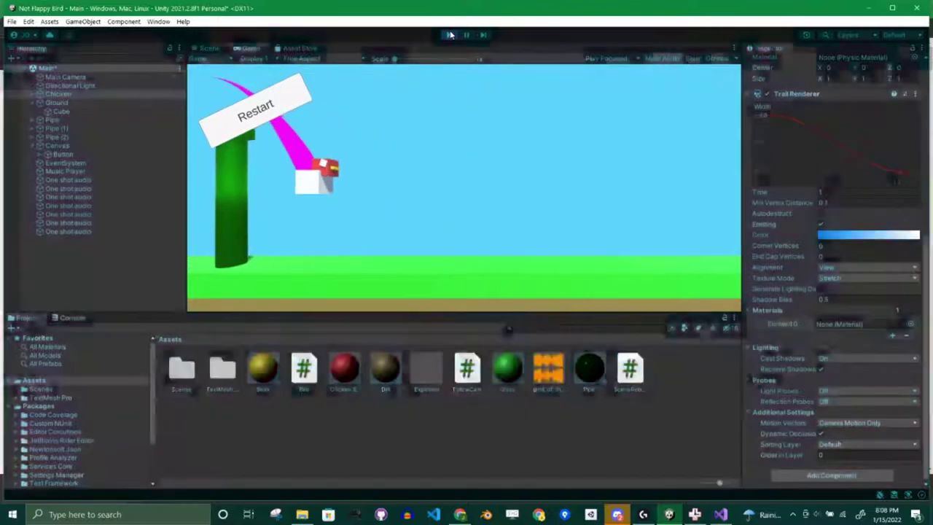
{"action": "left_click", "coordinate": [910, 324]}
{"action": "scroll", "coordinate": [849, 364], "scroll_direction": "down", "scroll_amount": 3}
{"action": "scroll", "coordinate": [846, 374], "scroll_direction": "up", "scroll_amount": 2}
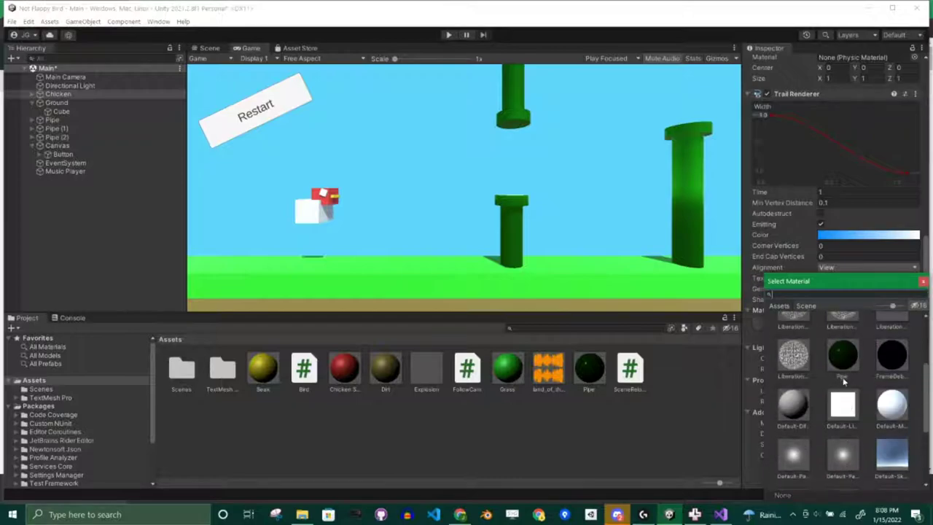
{"action": "left_click", "coordinate": [843, 404]}
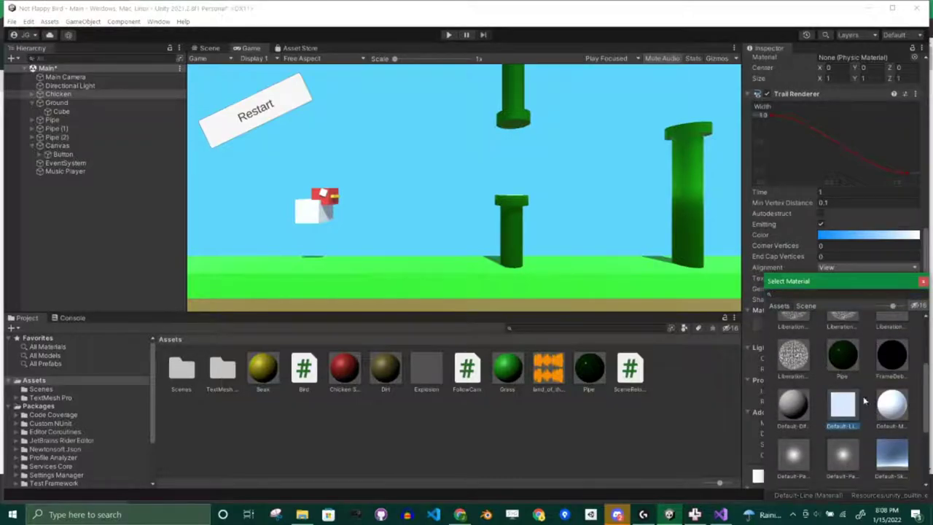
{"action": "scroll", "coordinate": [874, 409], "scroll_direction": "down", "scroll_amount": 2}
{"action": "scroll", "coordinate": [867, 401], "scroll_direction": "down", "scroll_amount": 1}
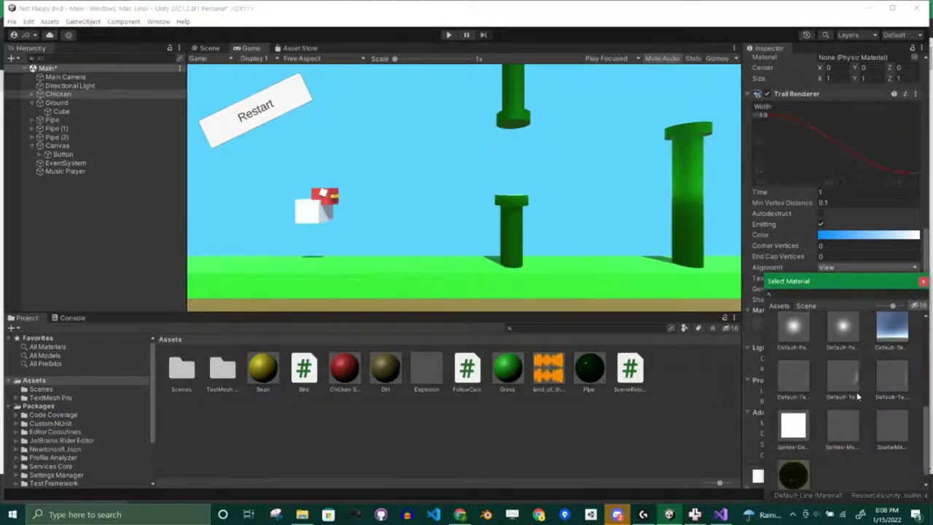
Playtest with two flaps to see the blue trail, then stop
{"action": "left_click", "coordinate": [447, 35]}
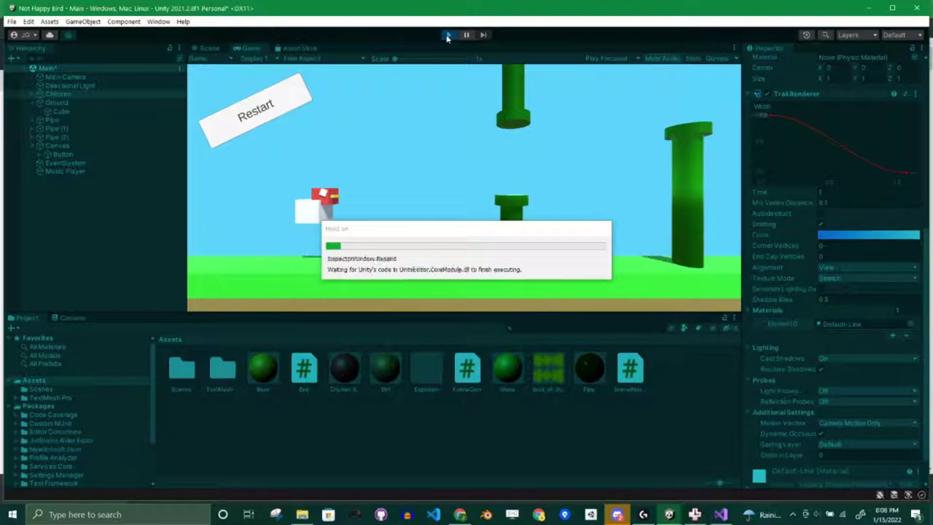
{"action": "key", "text": "space"}
{"action": "key", "text": "space"}
{"action": "key", "text": "space"}
{"action": "key", "text": "space"}
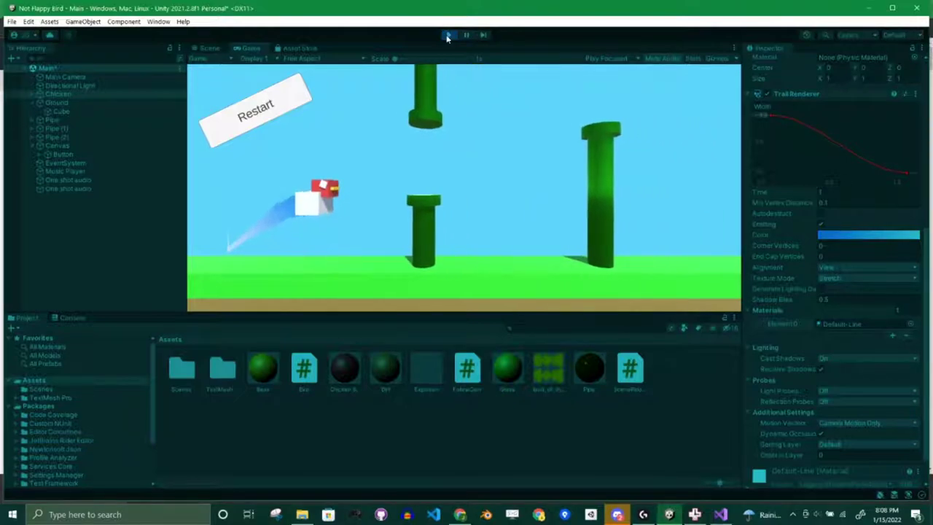
{"action": "key", "text": "space"}
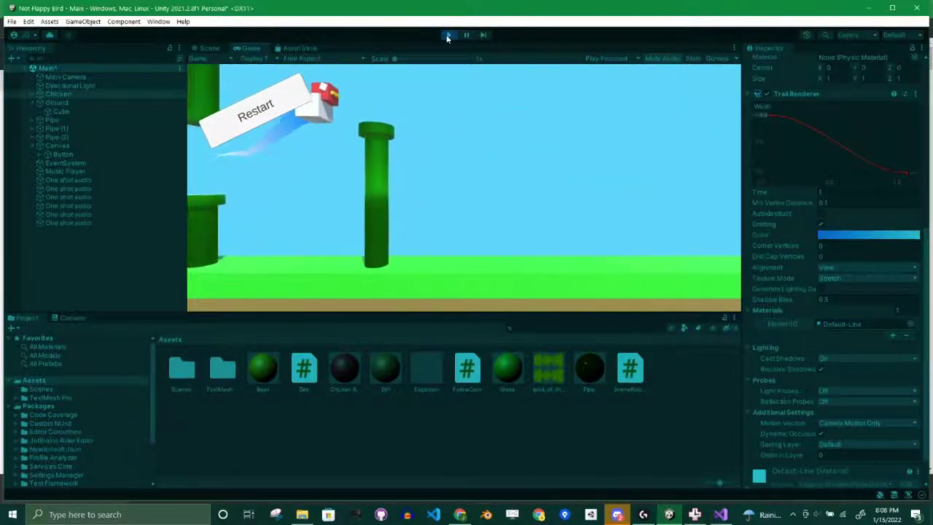
{"action": "left_click", "coordinate": [447, 35]}
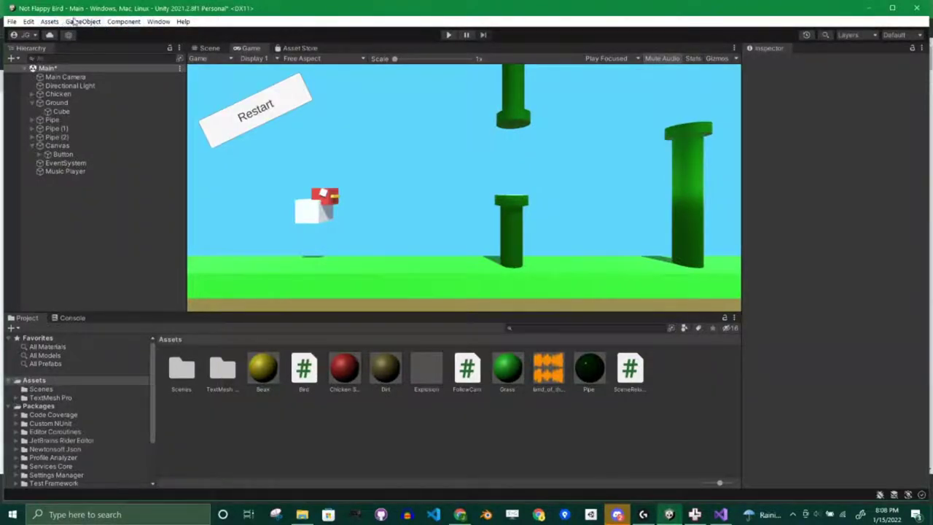
Install the Post Processing 3.2.0 package from the Unity Registry in the Package Manager
{"action": "left_click", "coordinate": [158, 21]}
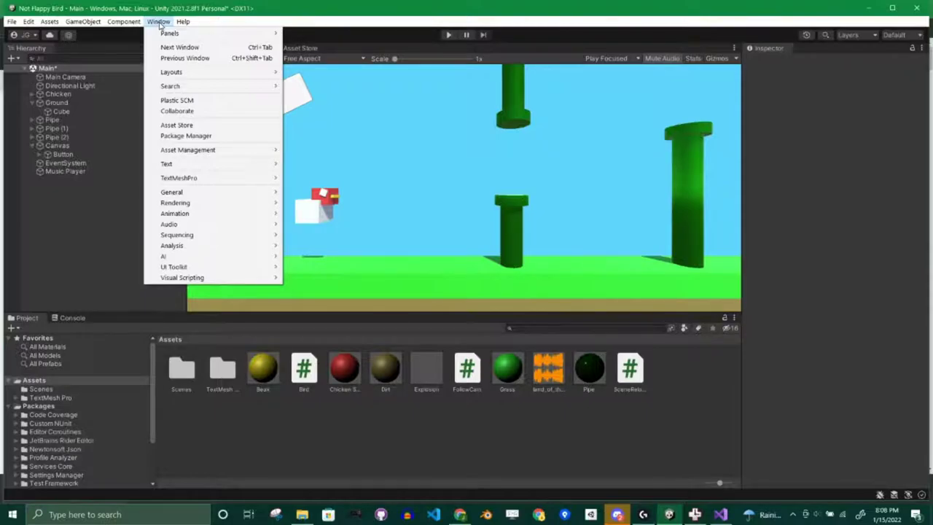
{"action": "left_click", "coordinate": [194, 136]}
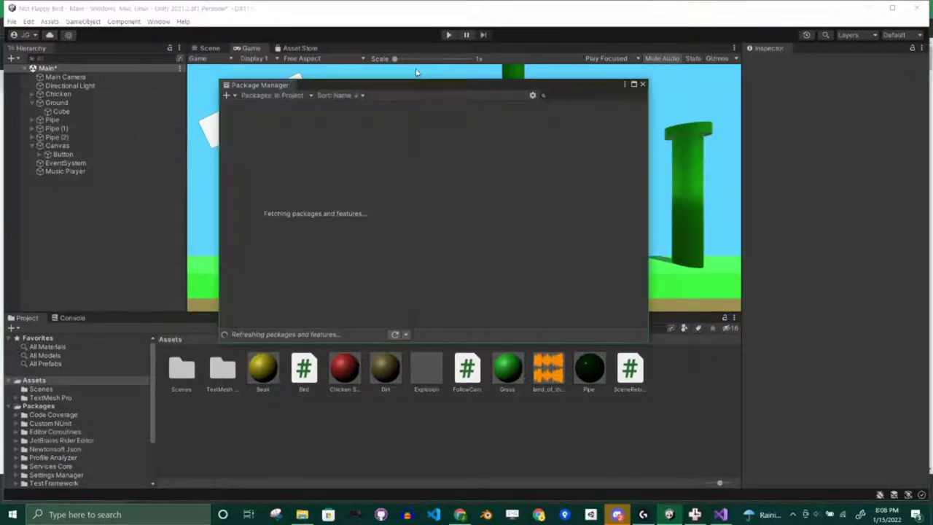
{"action": "left_click", "coordinate": [292, 96]}
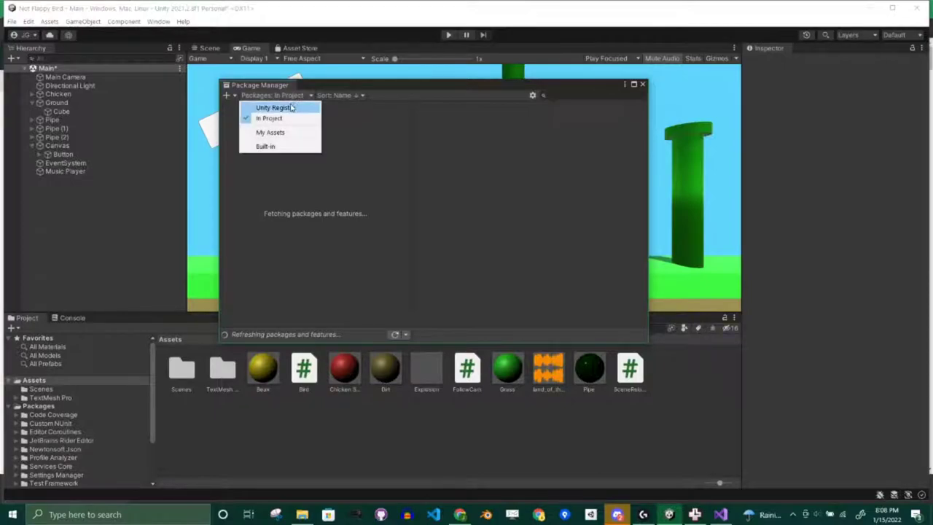
{"action": "left_click", "coordinate": [295, 108]}
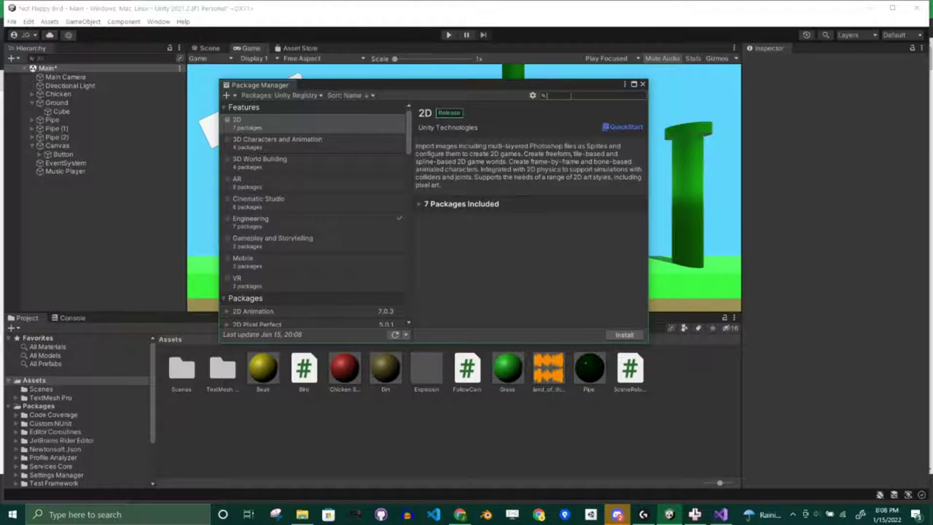
{"action": "type", "text": "post"}
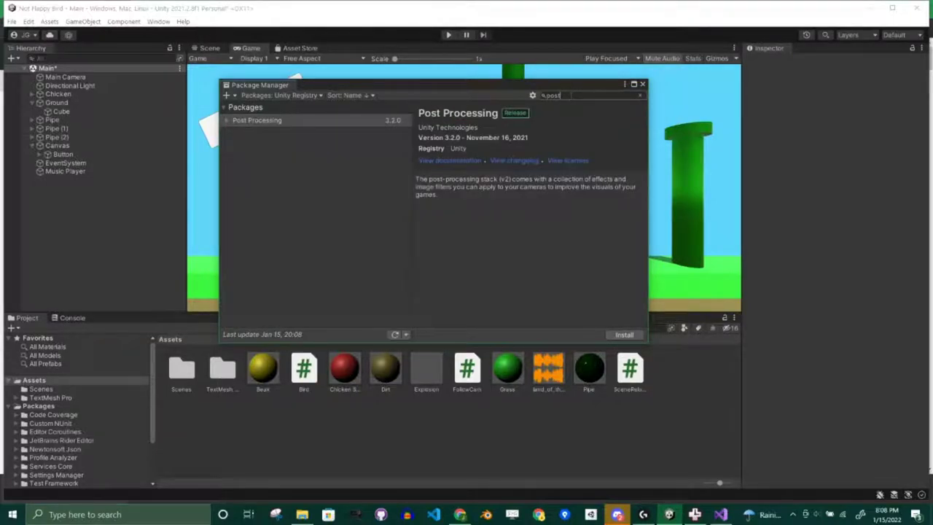
{"action": "left_click", "coordinate": [228, 120]}
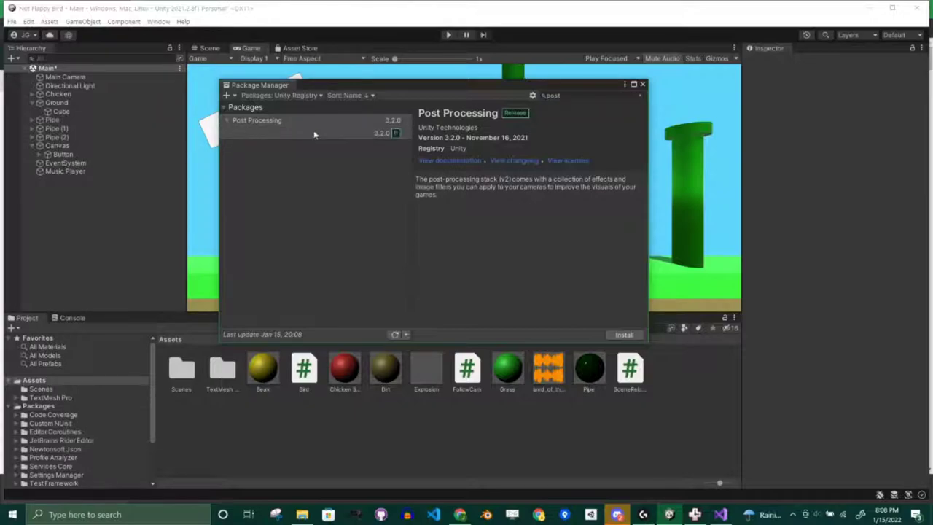
{"action": "left_click", "coordinate": [343, 131]}
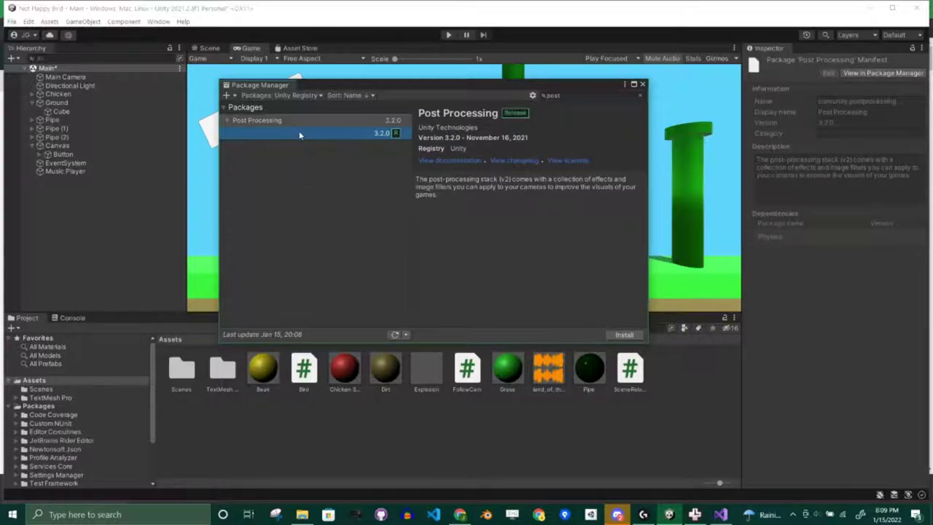
{"action": "left_click", "coordinate": [623, 334]}
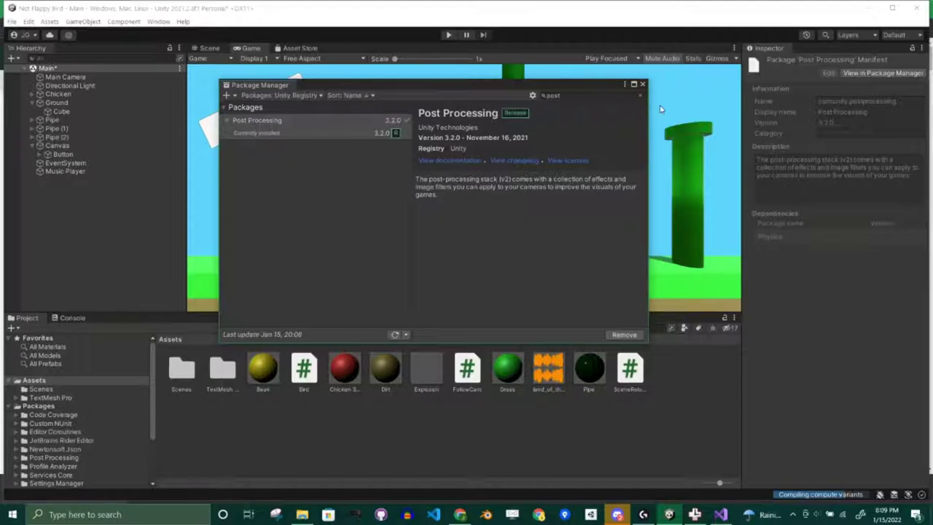
{"action": "left_click", "coordinate": [642, 84]}
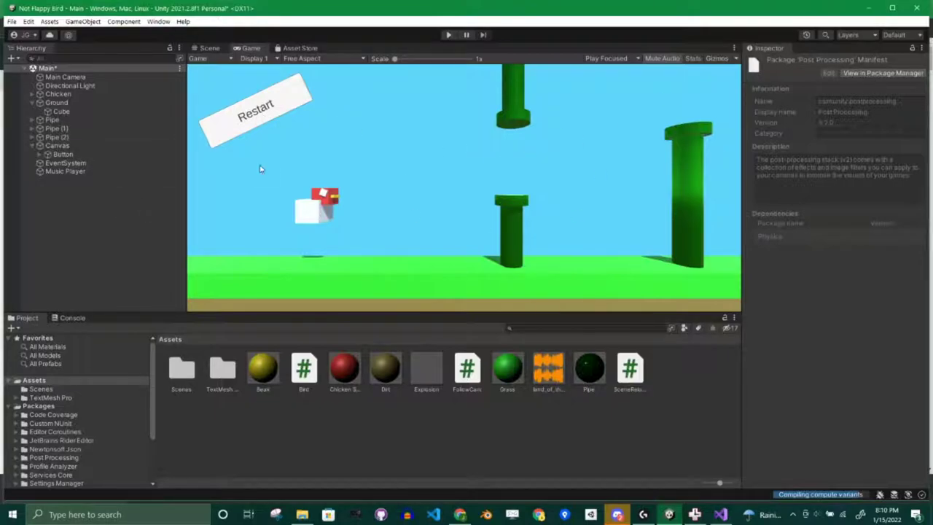
Select the Main Camera and add a Post-process Layer component to it
{"action": "left_click", "coordinate": [56, 102]}
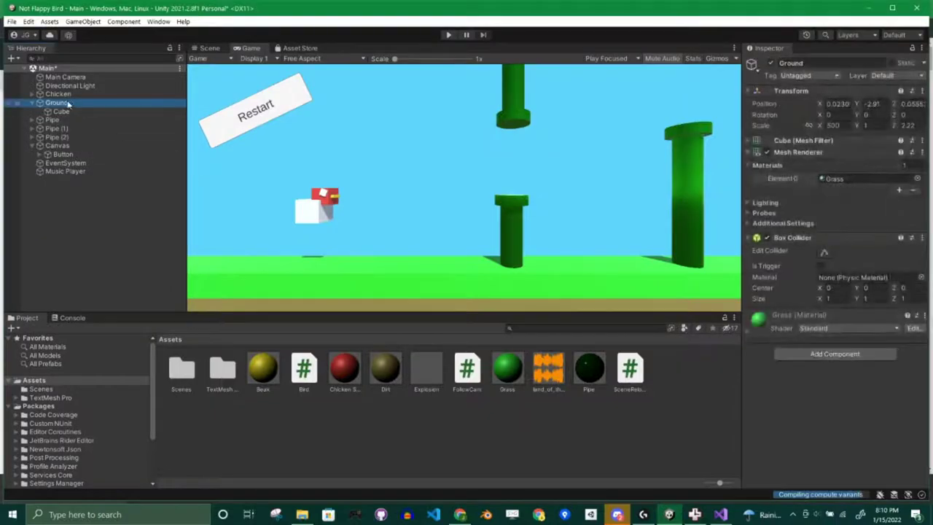
{"action": "key", "text": "Up"}
{"action": "scroll", "coordinate": [799, 374], "scroll_direction": "down", "scroll_amount": 10}
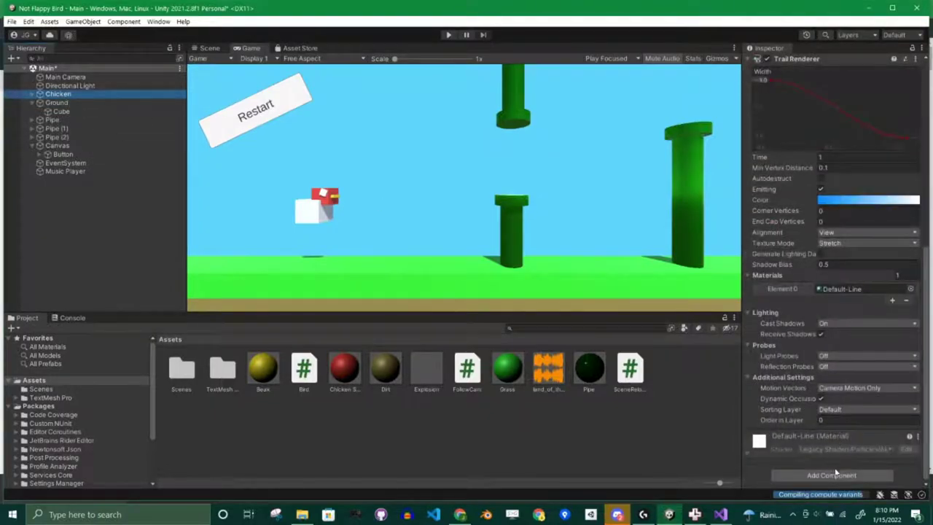
{"action": "left_click", "coordinate": [408, 447]}
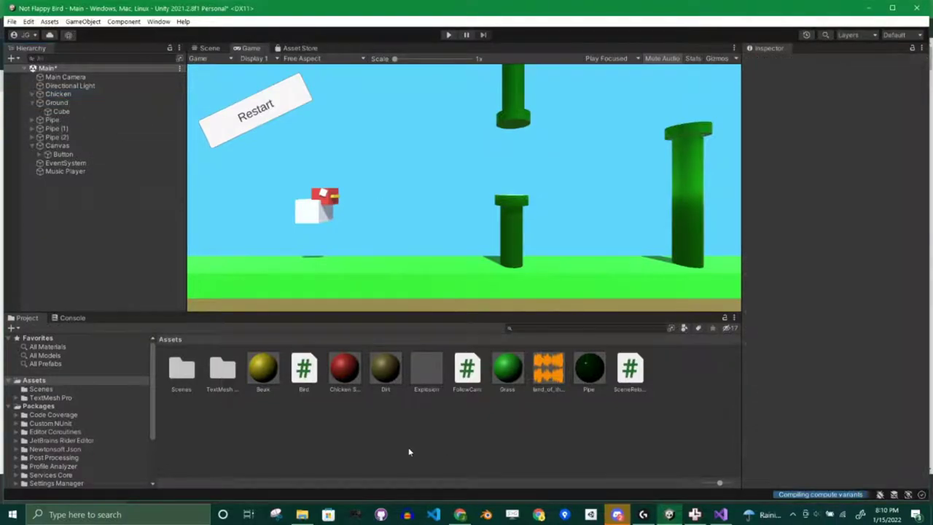
{"action": "left_click", "coordinate": [64, 76]}
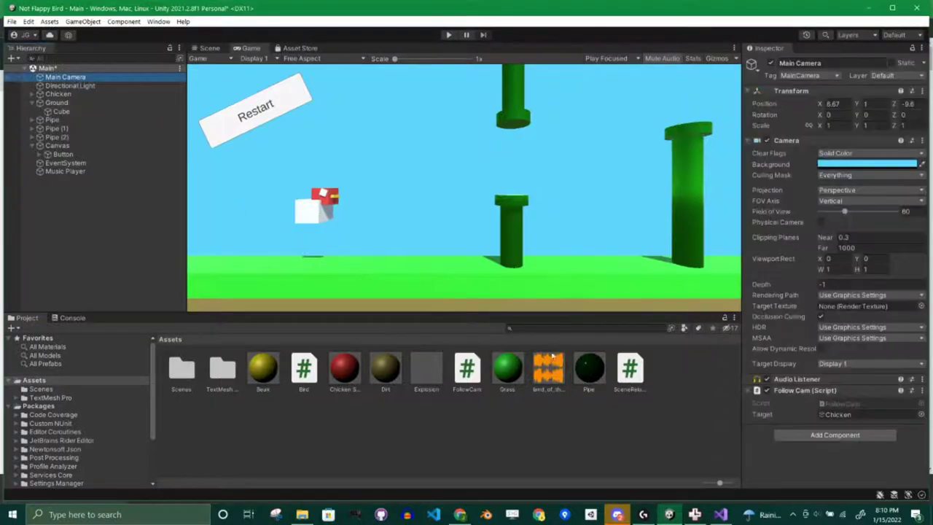
{"action": "left_click", "coordinate": [812, 435]}
{"action": "type", "text": "post"}
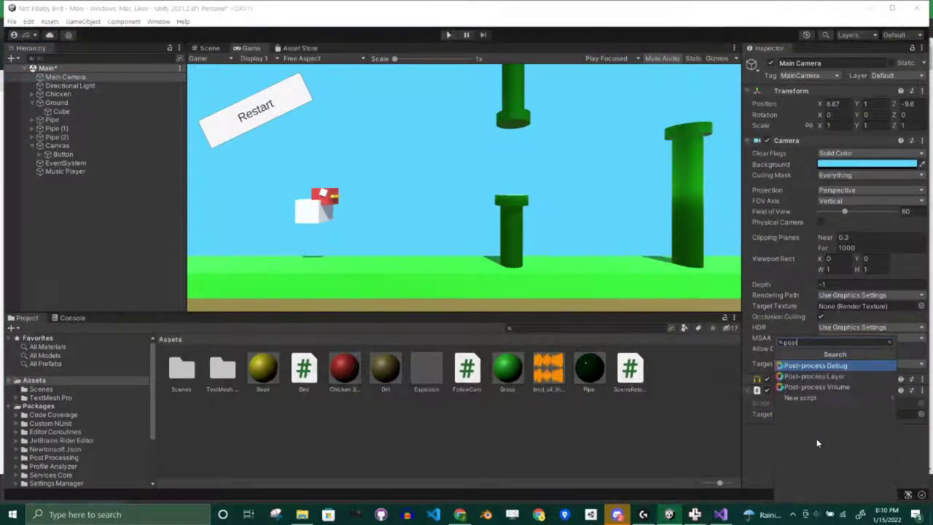
{"action": "key", "text": "Down"}
{"action": "key", "text": "Down"}
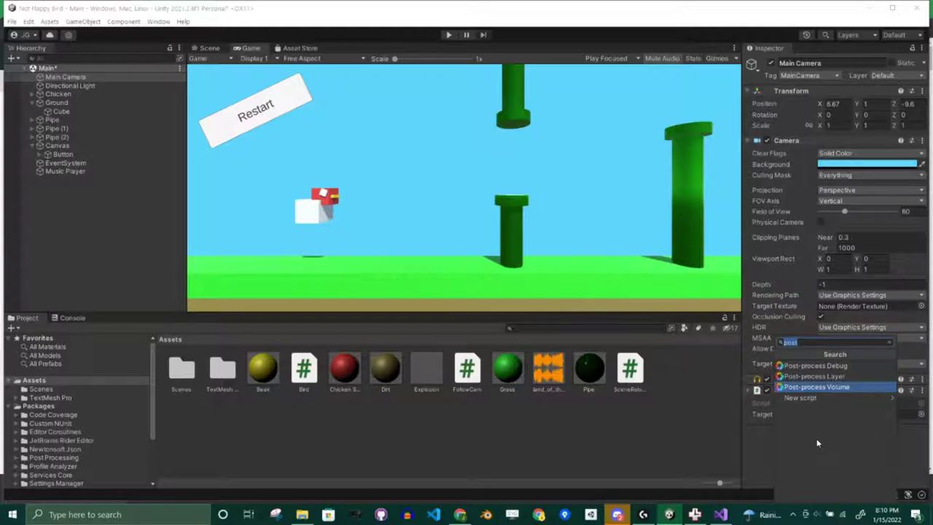
{"action": "key", "text": "Up"}
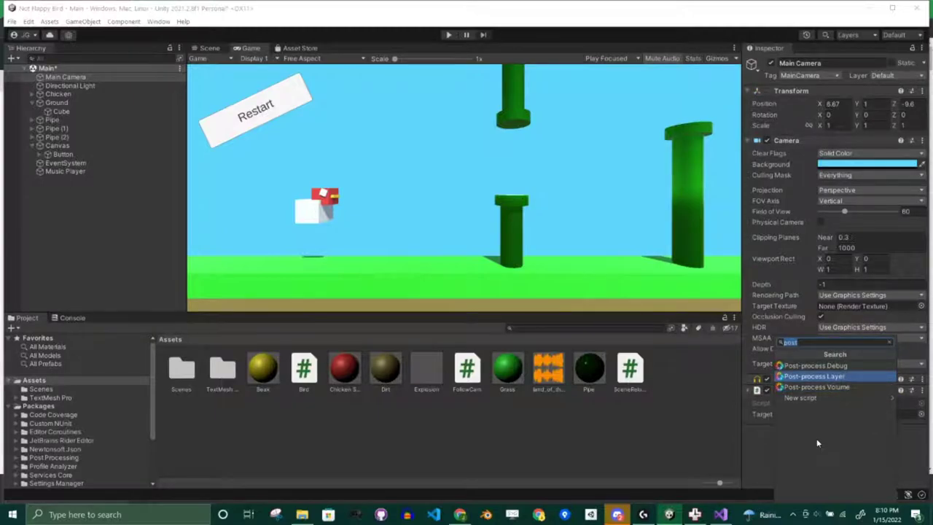
{"action": "key", "text": "Return"}
Add a Post-process Volume component to the Main Camera
{"action": "scroll", "coordinate": [817, 442], "scroll_direction": "down", "scroll_amount": 5}
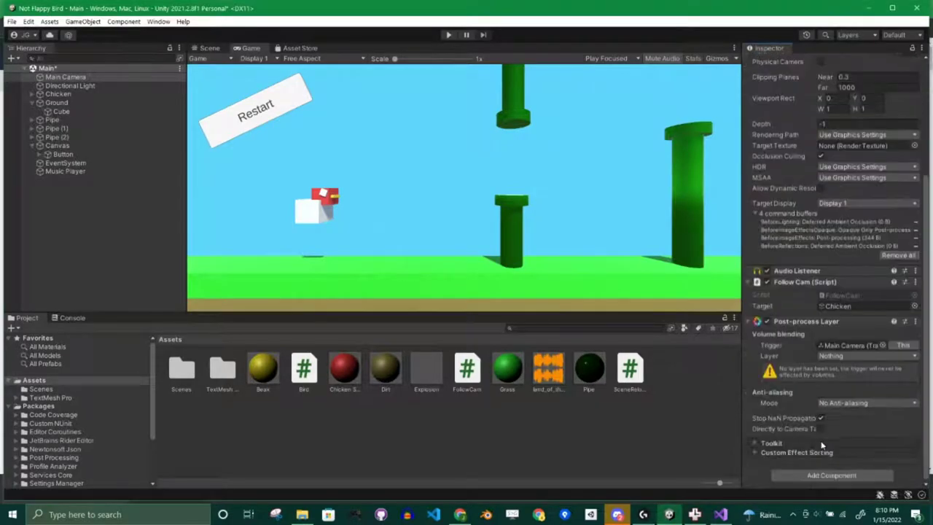
{"action": "left_click", "coordinate": [828, 478]}
{"action": "type", "text": "po"}
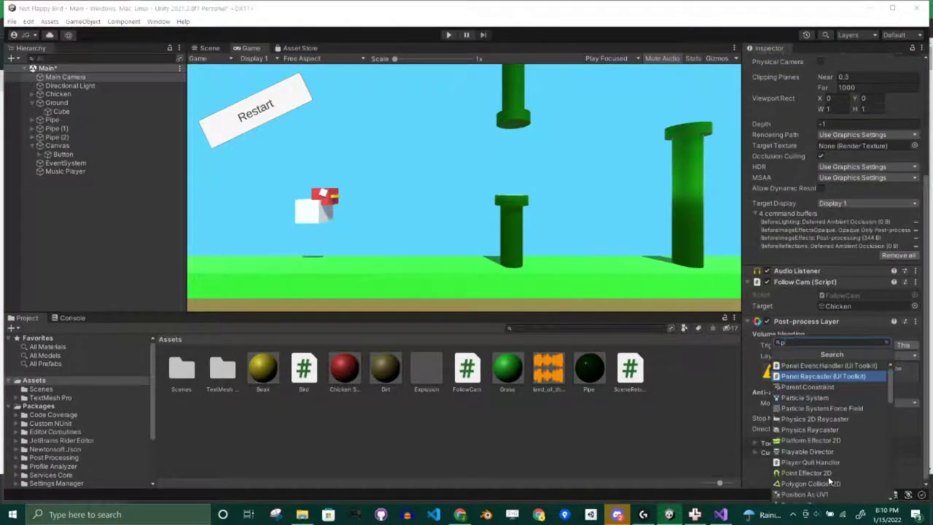
{"action": "key", "text": "Down"}
{"action": "key", "text": "Down"}
{"action": "key", "text": "Down"}
{"action": "key", "text": "Down"}
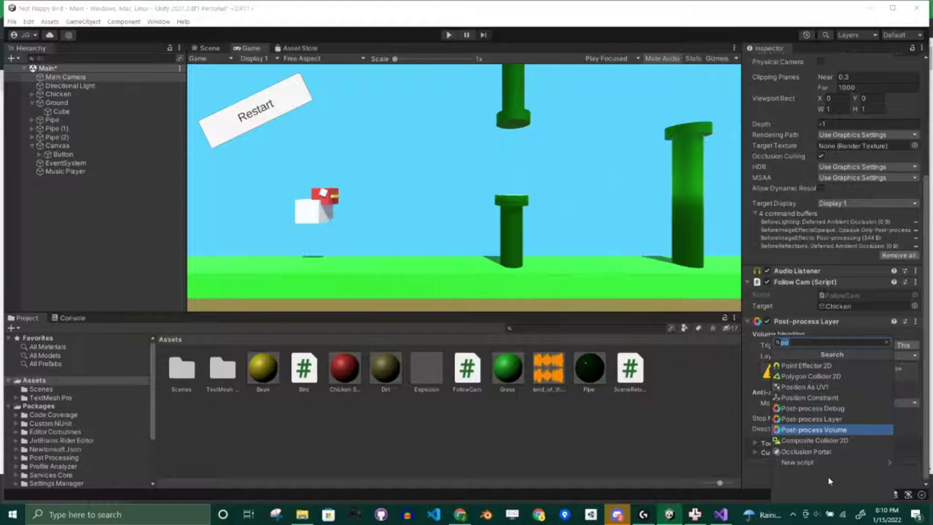
{"action": "key", "text": "Return"}
{"action": "scroll", "coordinate": [838, 394], "scroll_direction": "down", "scroll_amount": 3}
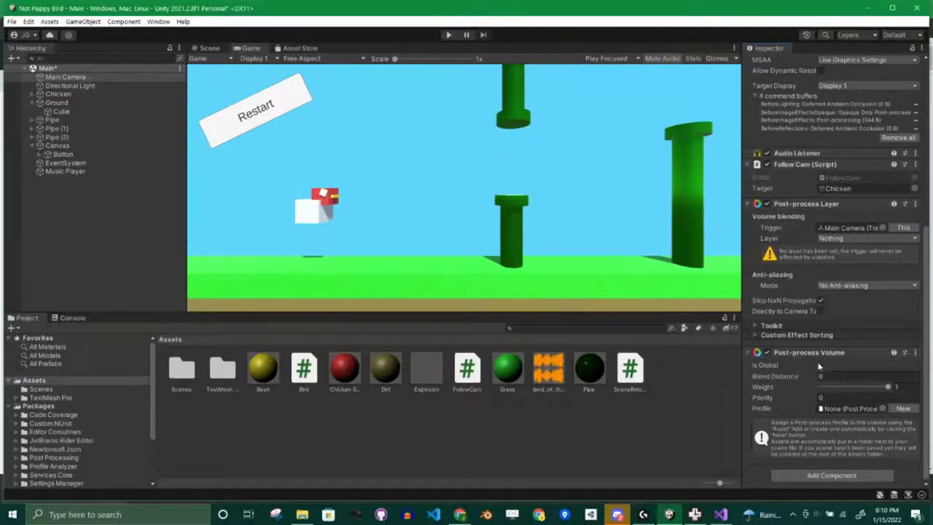
Create a Post-processing Profile asset in Assets, keeping its default name
{"action": "right_click", "coordinate": [560, 423]}
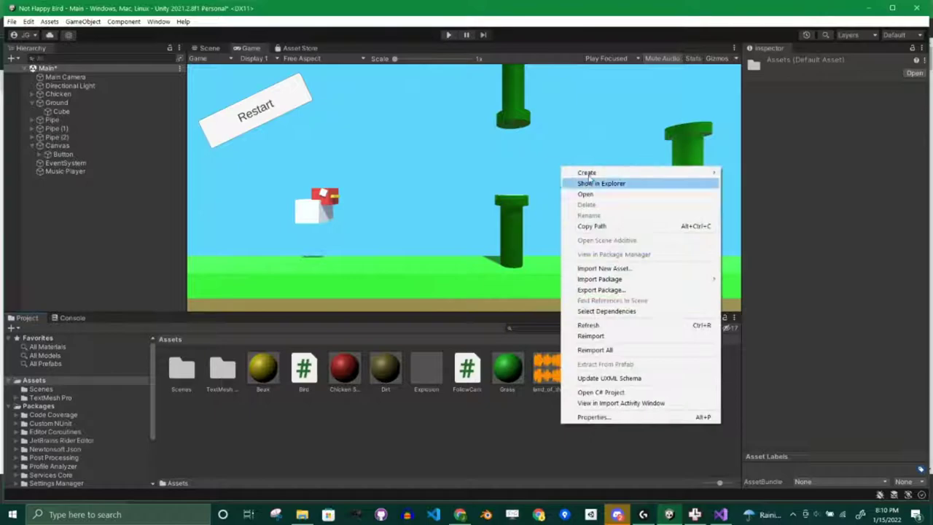
{"action": "mouse_move", "coordinate": [634, 176]}
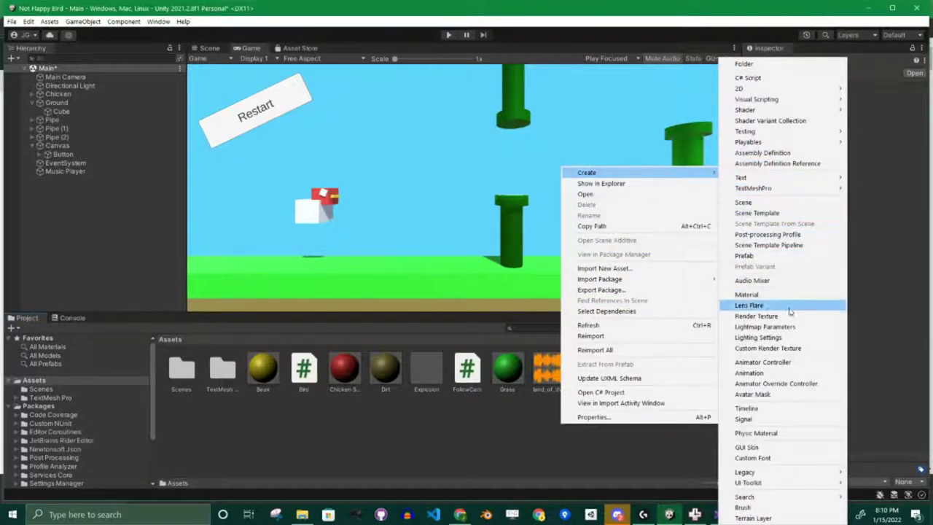
{"action": "left_click", "coordinate": [776, 235]}
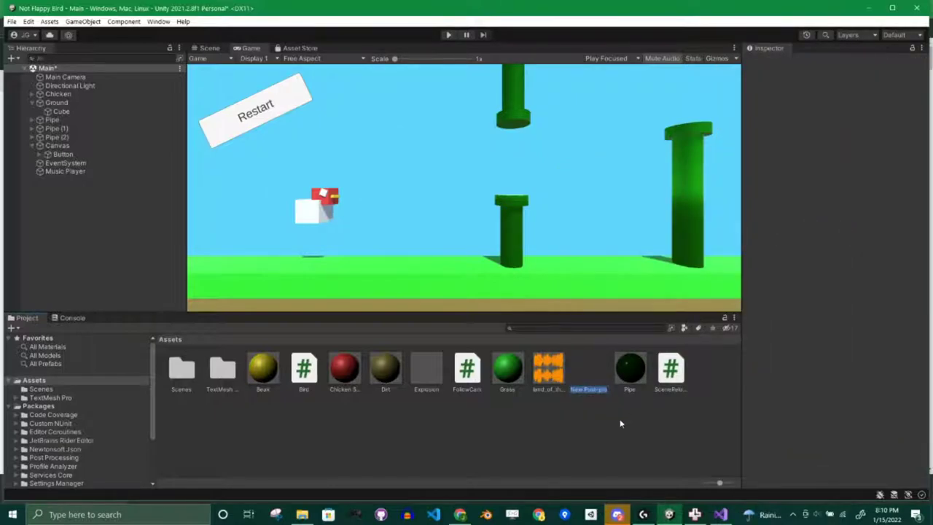
{"action": "key", "text": "Return"}
Assign the new profile to the Main Camera's Post-process Volume Profile field
{"action": "left_click", "coordinate": [65, 77]}
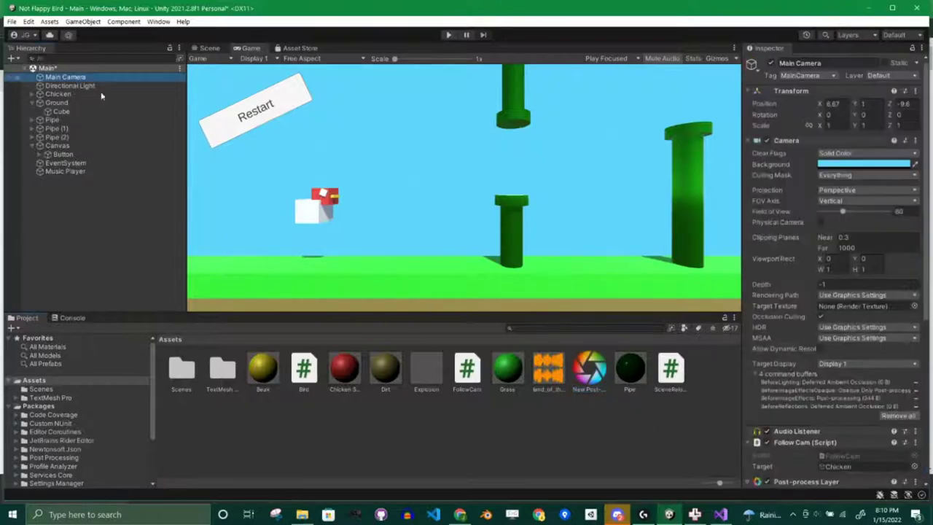
{"action": "scroll", "coordinate": [804, 392], "scroll_direction": "down", "scroll_amount": 8}
{"action": "left_click_drag", "start_coordinate": [590, 368], "coordinate": [839, 408]}
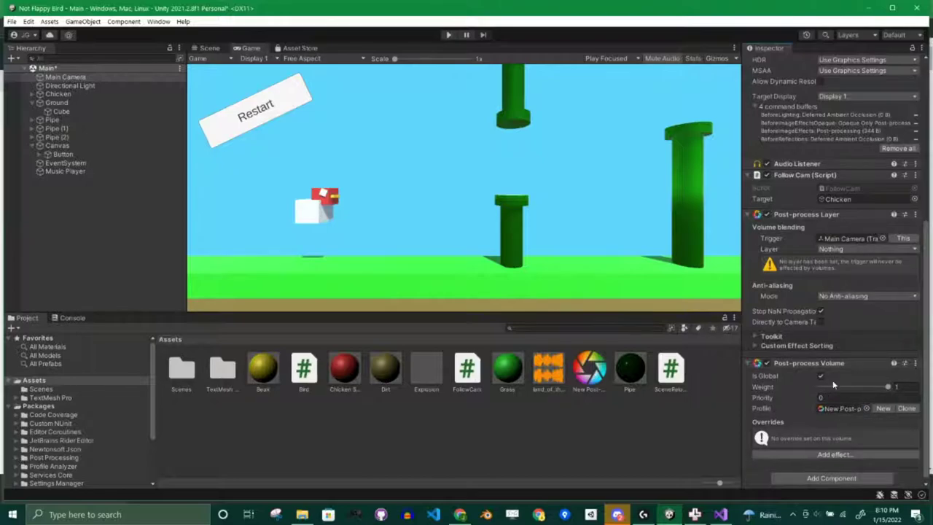
Add an Ambient Occlusion override and raise its intensity to about 3.81
{"action": "left_click", "coordinate": [793, 455]}
{"action": "mouse_move", "coordinate": [812, 459]}
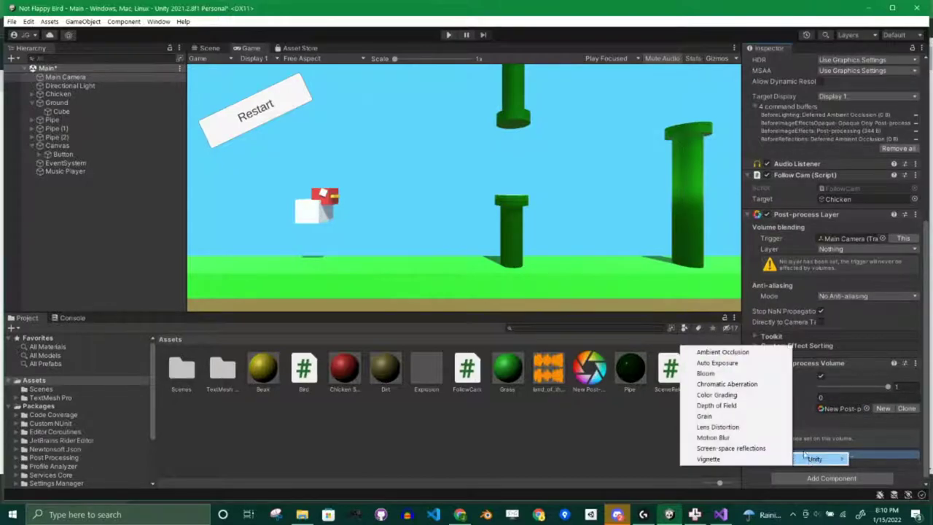
{"action": "left_click", "coordinate": [743, 355]}
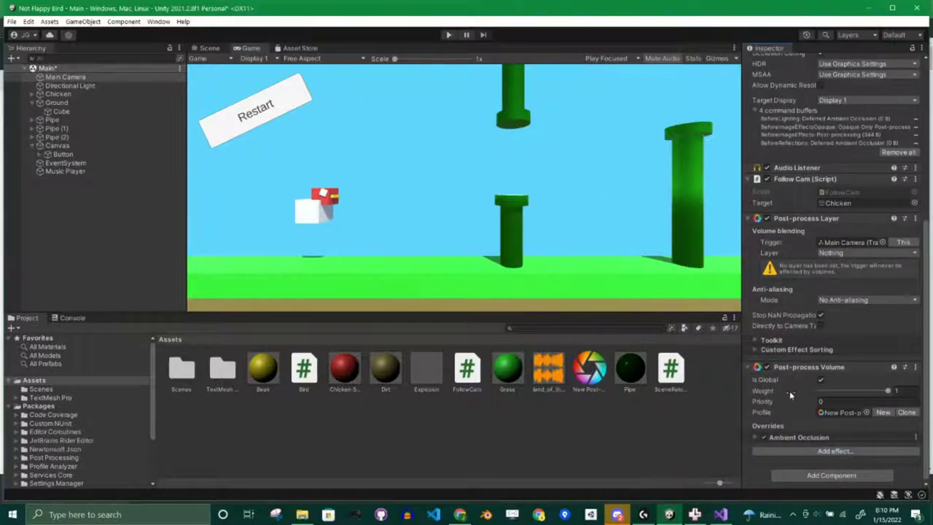
{"action": "left_click", "coordinate": [756, 439]}
{"action": "scroll", "coordinate": [755, 423], "scroll_direction": "down", "scroll_amount": 3}
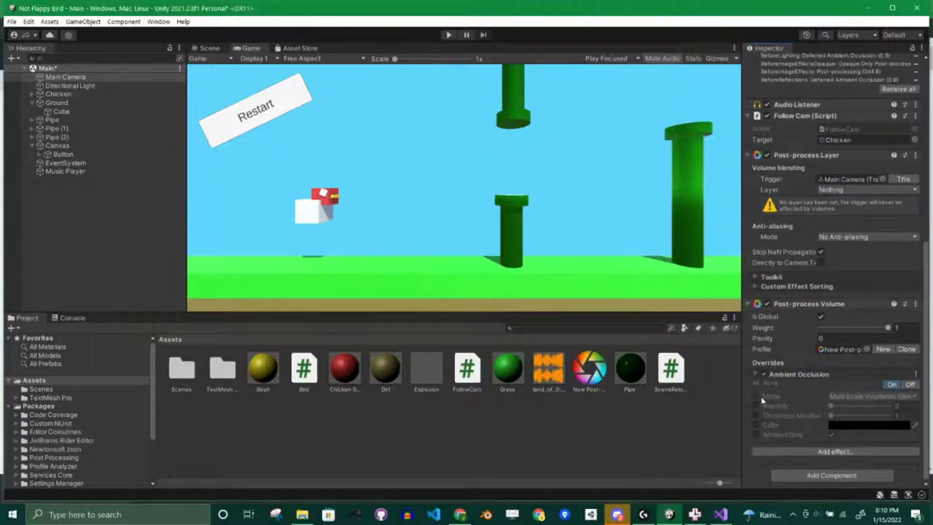
{"action": "left_click", "coordinate": [757, 405]}
{"action": "mouse_move", "coordinate": [831, 408]}
{"action": "left_mouse_down"}
{"action": "mouse_move", "coordinate": [886, 416]}
{"action": "mouse_move", "coordinate": [843, 414]}
{"action": "left_mouse_up"}
Remove the Ambient Occlusion override and bring up the effect list again
{"action": "left_click", "coordinate": [915, 375]}
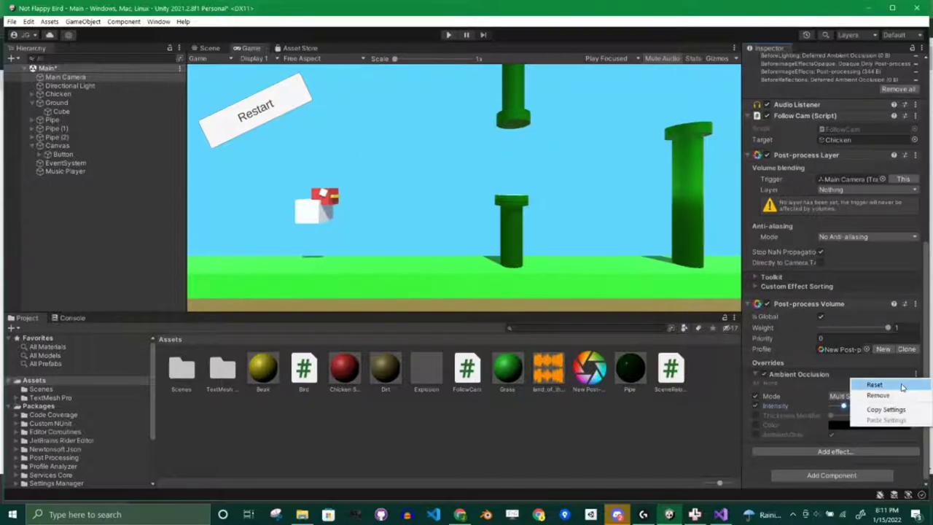
{"action": "left_click", "coordinate": [898, 395]}
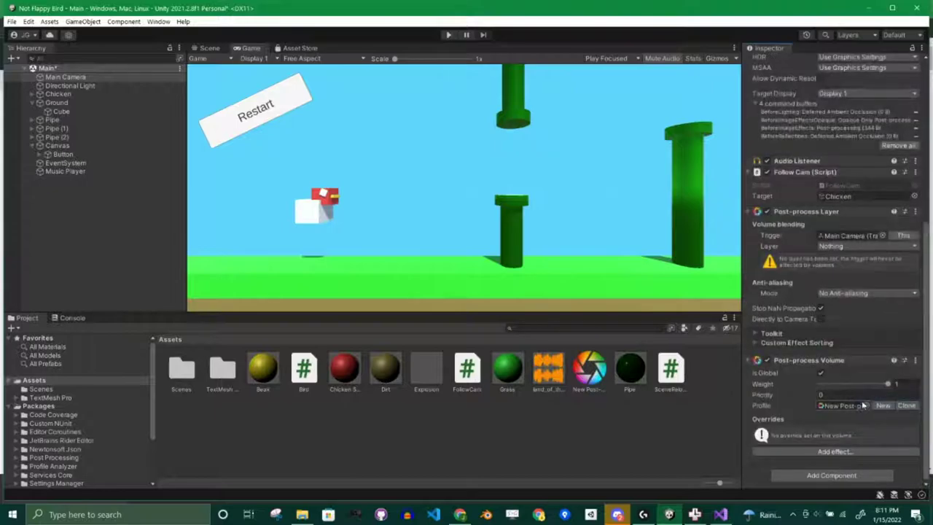
{"action": "left_click", "coordinate": [831, 451]}
{"action": "mouse_move", "coordinate": [829, 455]}
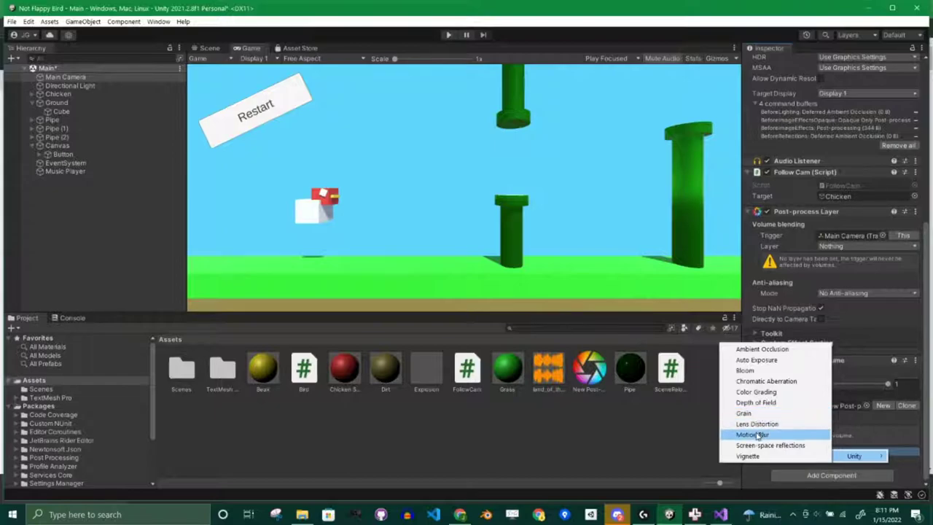
Add a Vignette override with Mode and Color enabled and intensity 0.224
{"action": "left_click", "coordinate": [755, 456]}
{"action": "scroll", "coordinate": [755, 408], "scroll_direction": "down", "scroll_amount": 2}
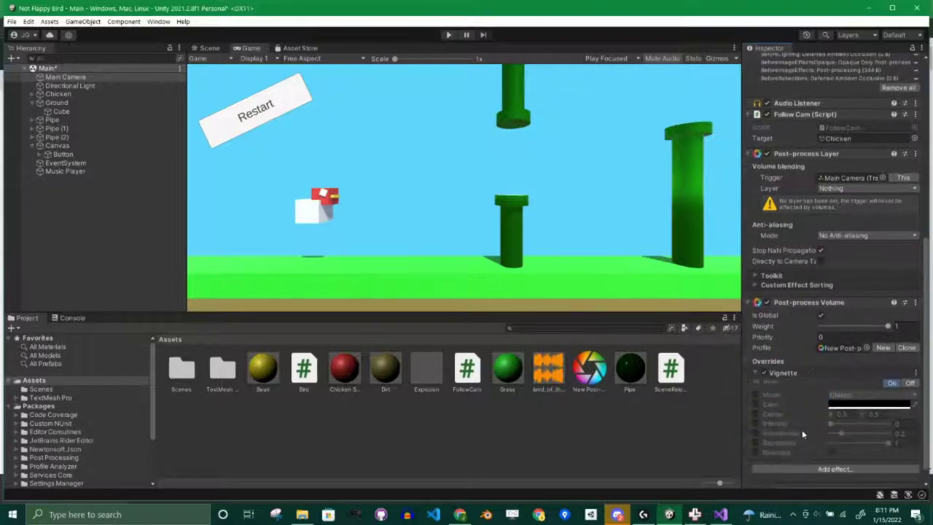
{"action": "left_click", "coordinate": [755, 403]}
{"action": "left_click", "coordinate": [755, 394]}
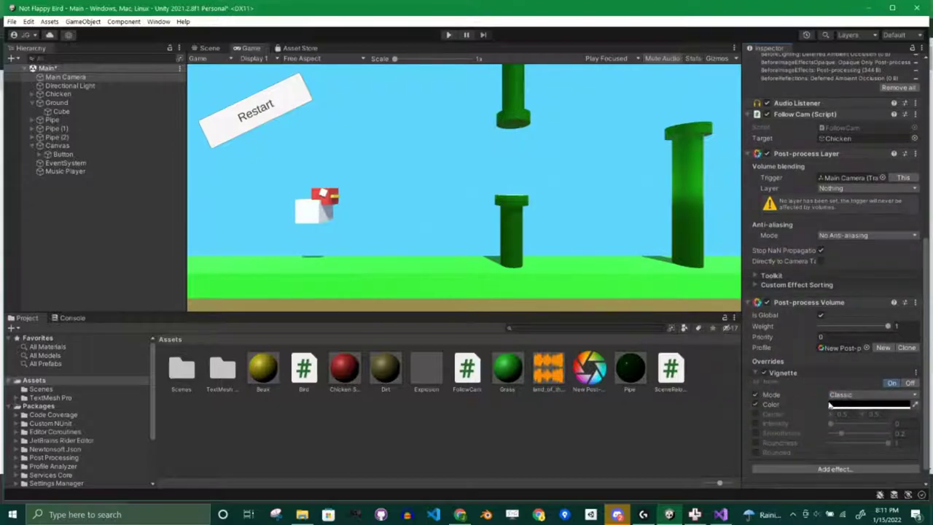
{"action": "left_click_drag", "start_coordinate": [831, 424], "coordinate": [844, 430]}
Set the Post-process Layer to Everything and raise vignette intensity to 0.478
{"action": "scroll", "coordinate": [840, 371], "scroll_direction": "up", "scroll_amount": 2}
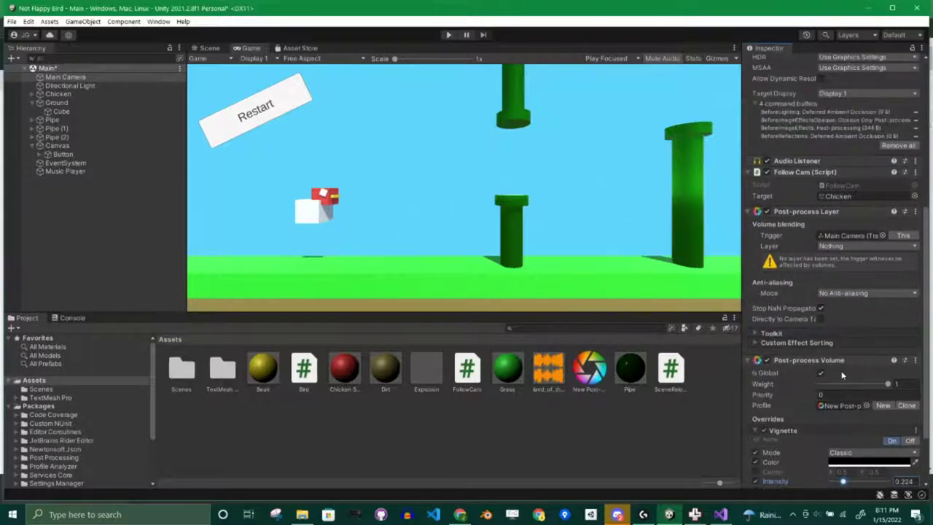
{"action": "left_click", "coordinate": [841, 245]}
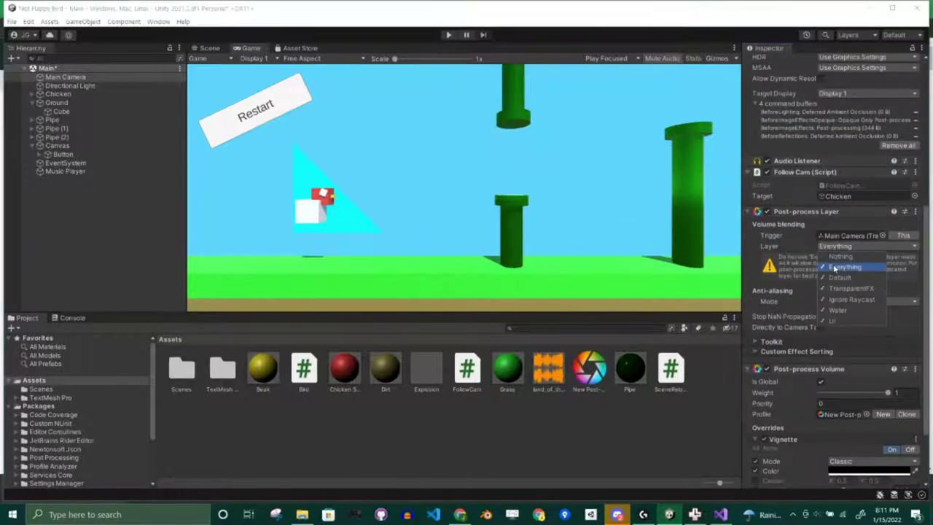
{"action": "left_click", "coordinate": [839, 267]}
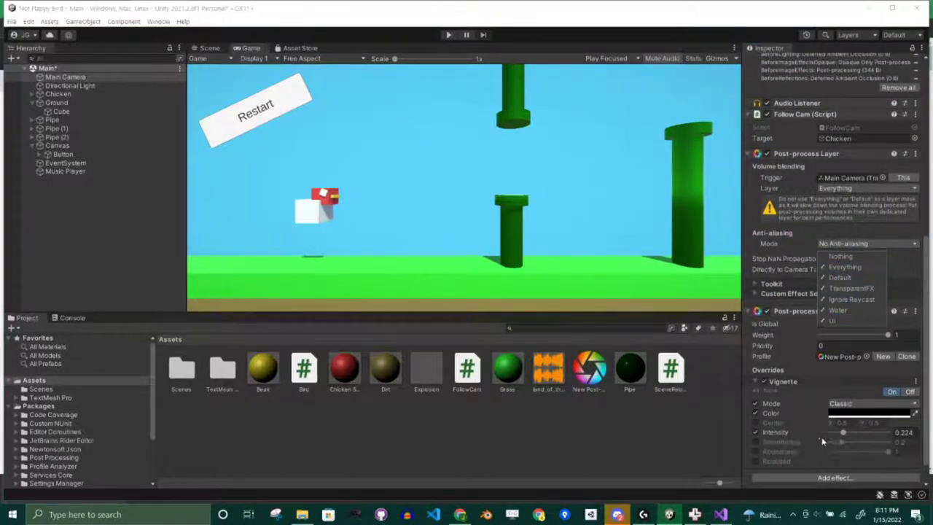
{"action": "left_click_drag", "start_coordinate": [842, 433], "coordinate": [858, 435]}
{"action": "left_click", "coordinate": [828, 478]}
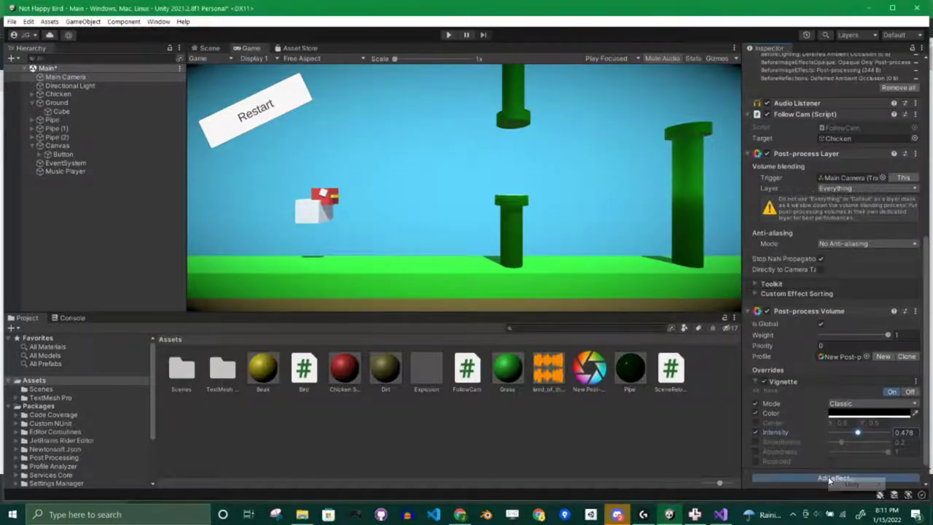
{"action": "mouse_move", "coordinate": [846, 484]}
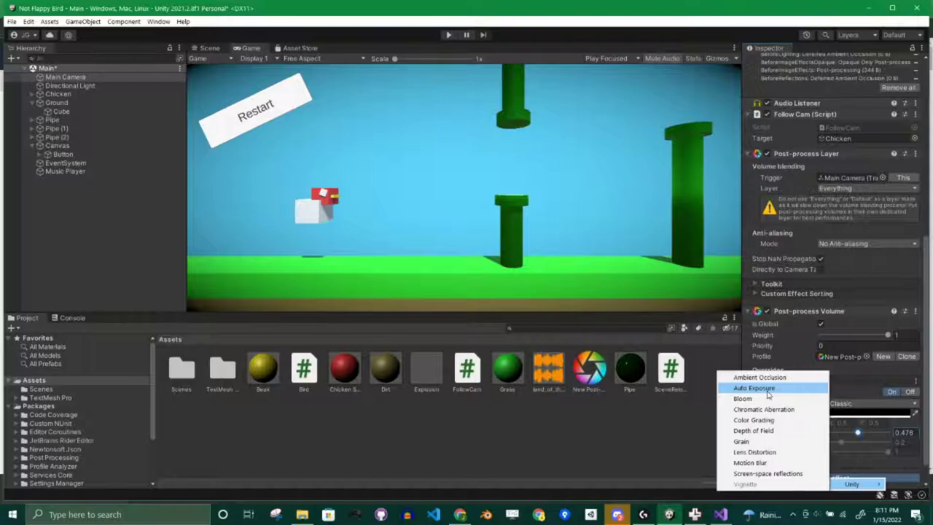
Add a Lens Distortion override with its intensity set to 18
{"action": "left_click", "coordinate": [765, 453]}
{"action": "scroll", "coordinate": [786, 433], "scroll_direction": "down", "scroll_amount": 2}
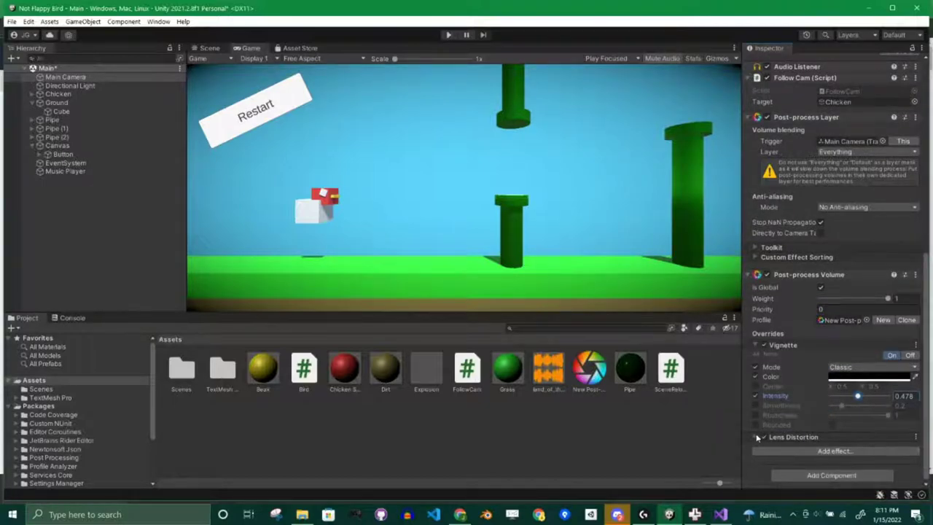
{"action": "left_click", "coordinate": [757, 437]}
{"action": "scroll", "coordinate": [778, 391], "scroll_direction": "down", "scroll_amount": 2}
{"action": "left_click", "coordinate": [755, 401]}
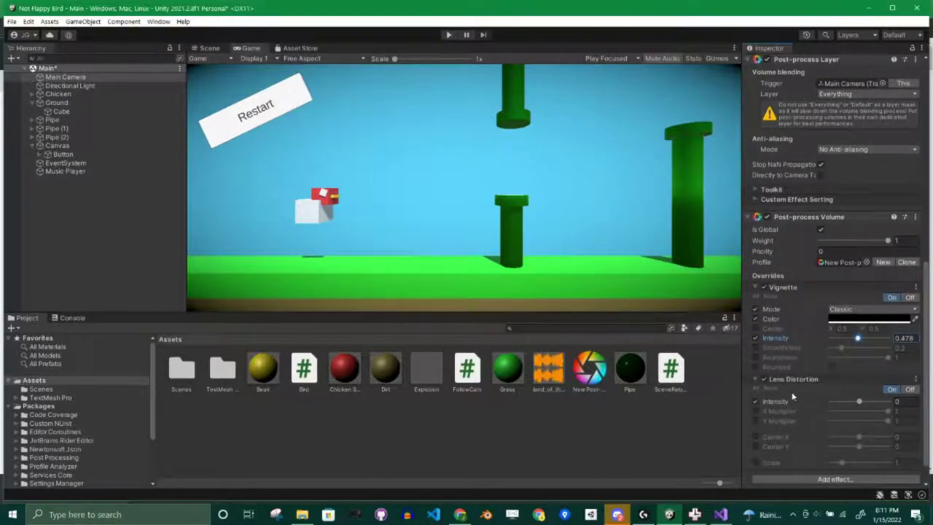
{"action": "left_click_drag", "start_coordinate": [858, 403], "coordinate": [866, 407]}
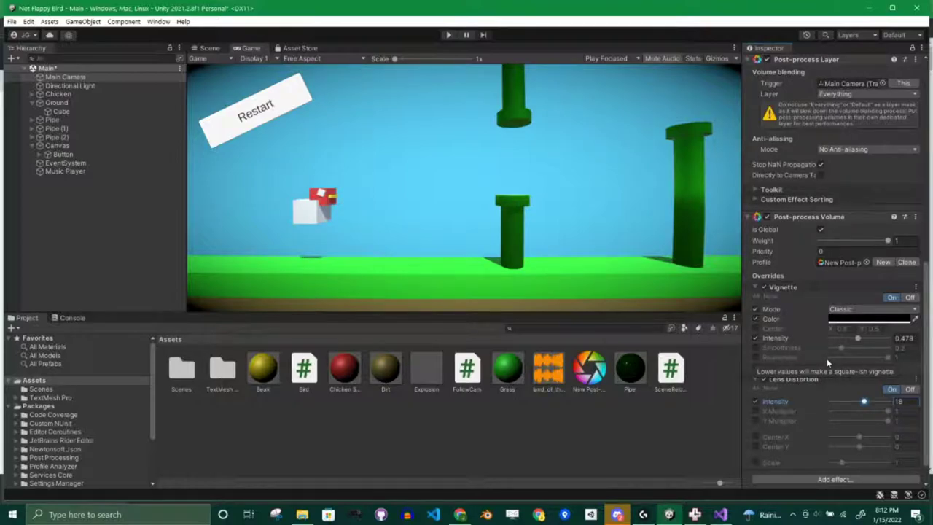
{"action": "scroll", "coordinate": [802, 335], "scroll_direction": "down", "scroll_amount": 2}
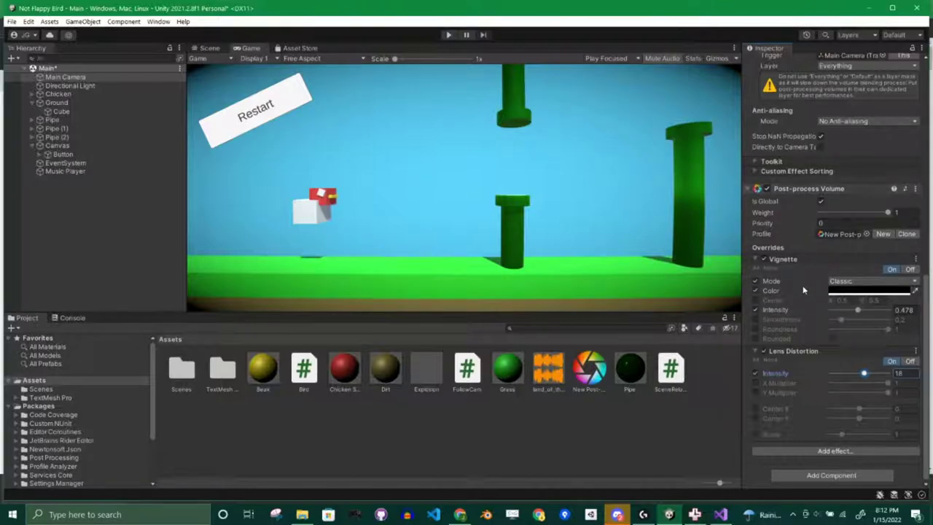
{"action": "left_click", "coordinate": [820, 451]}
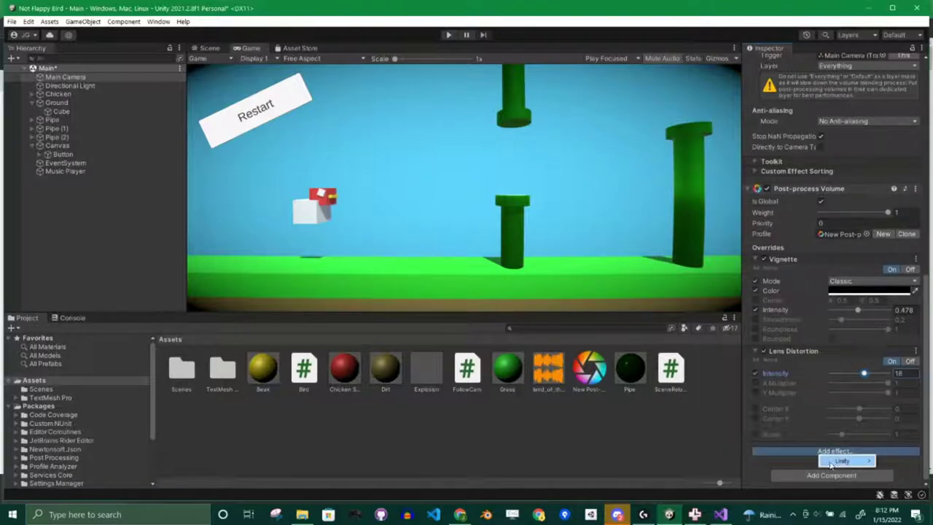
{"action": "mouse_move", "coordinate": [838, 460]}
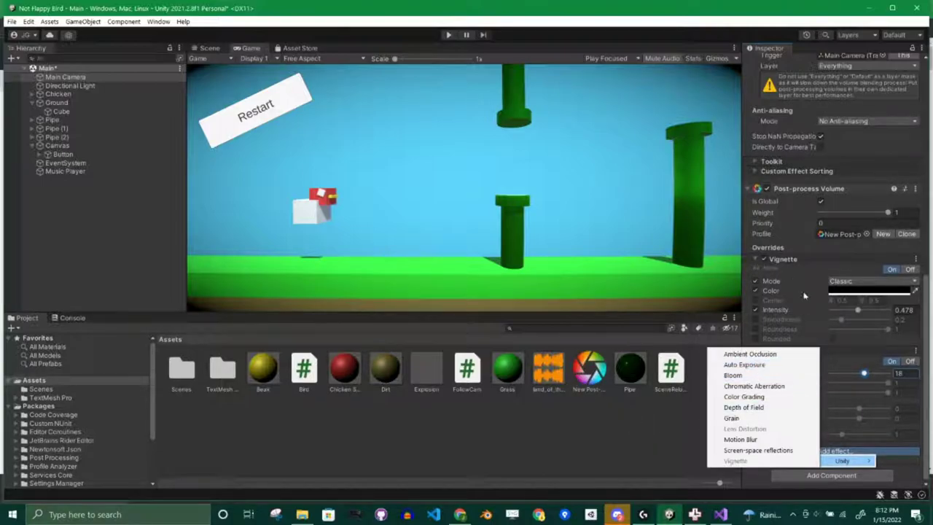
Dismiss the effect list and review the Main Camera, profile asset and Layer setting
{"action": "left_click", "coordinate": [73, 218]}
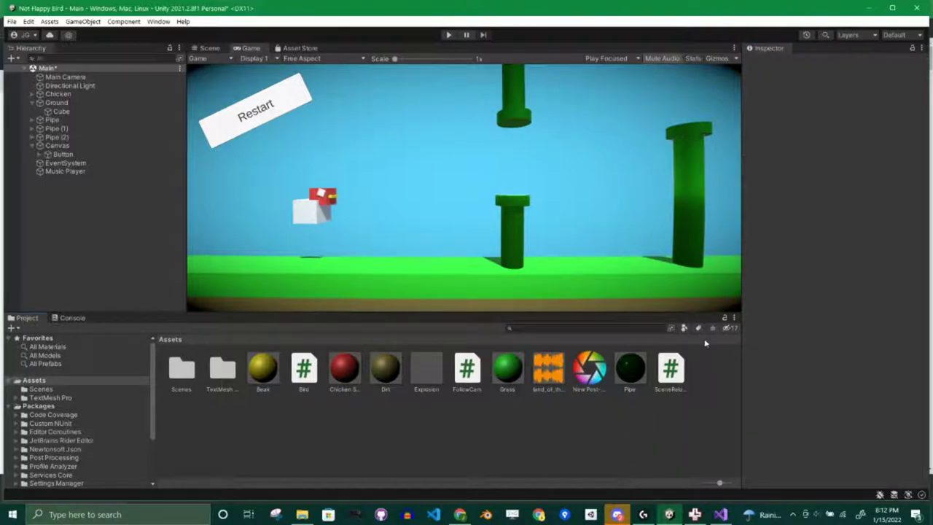
{"action": "left_click", "coordinate": [72, 77]}
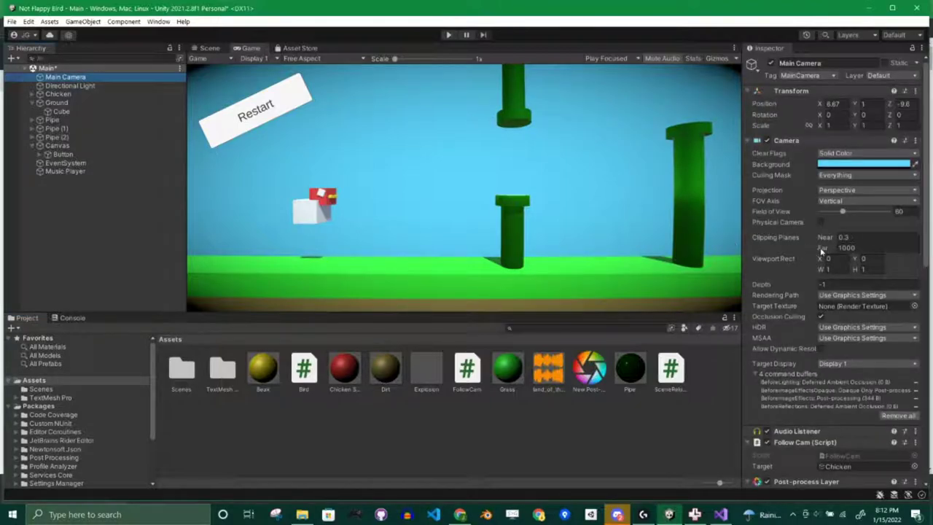
{"action": "left_click", "coordinate": [589, 373]}
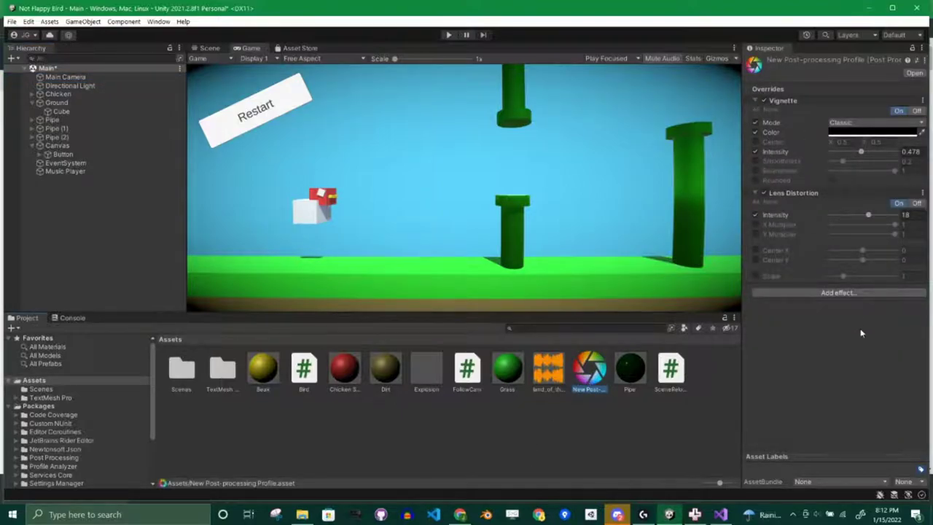
{"action": "left_click", "coordinate": [65, 76]}
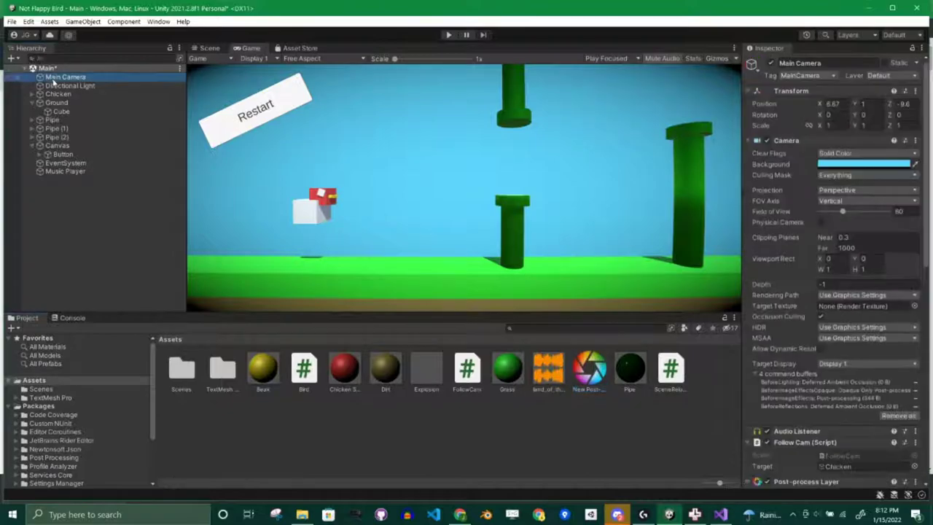
{"action": "scroll", "coordinate": [809, 175], "scroll_direction": "down", "scroll_amount": 10}
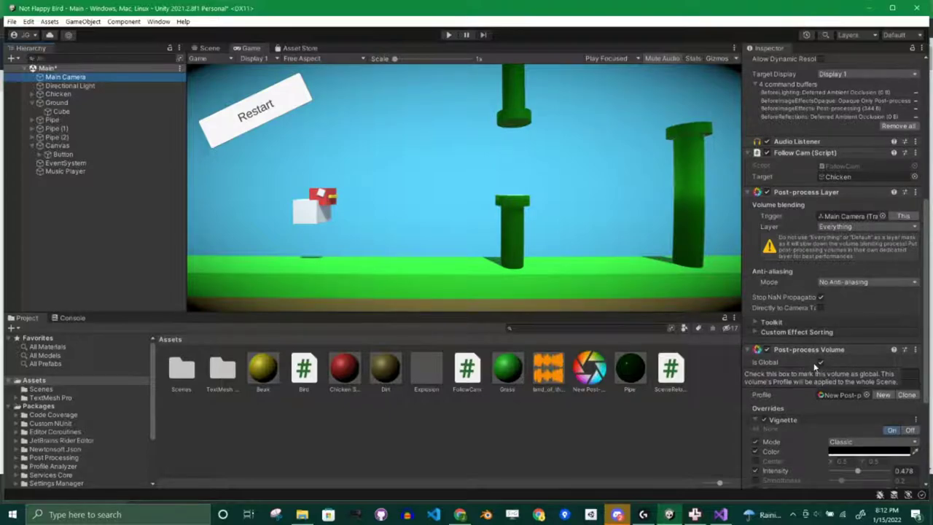
{"action": "left_click", "coordinate": [854, 230]}
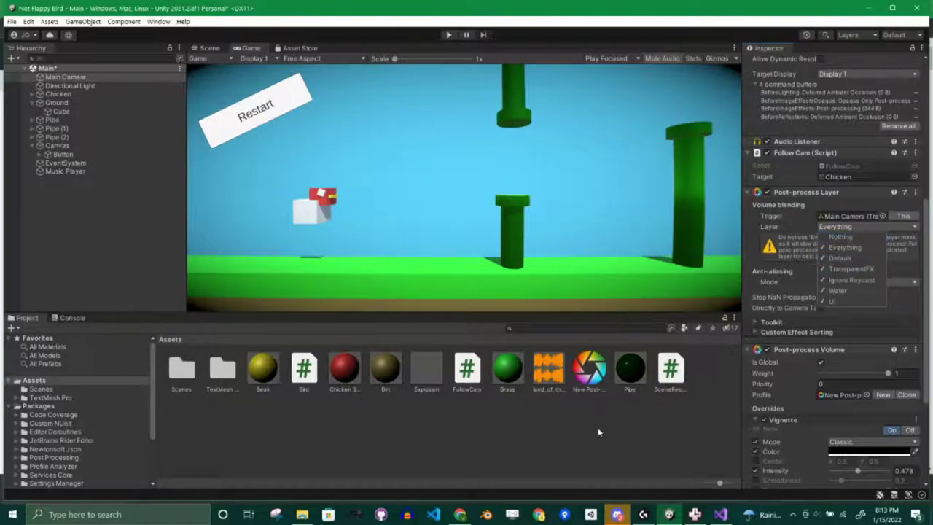
{"action": "left_click", "coordinate": [623, 419]}
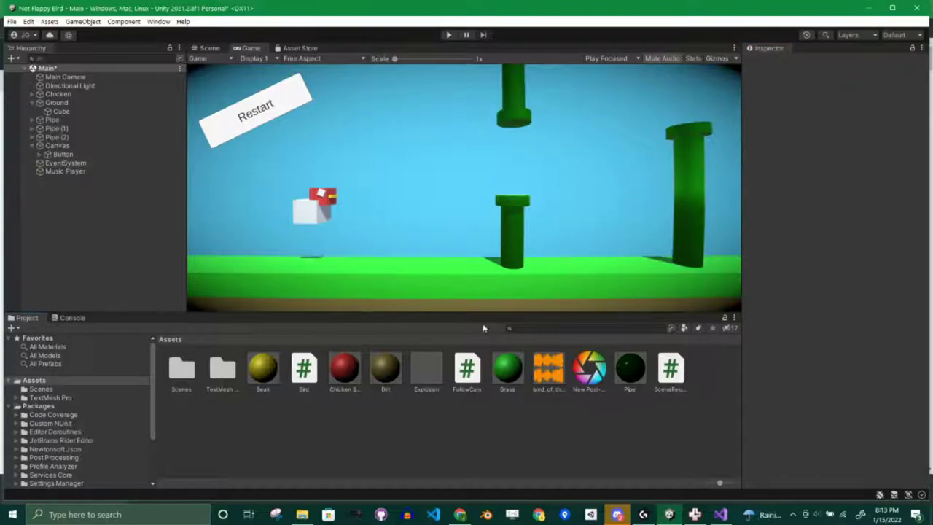
Add a Grain override to the New Post-processing Profile with intensity 0.842
{"action": "left_click", "coordinate": [592, 368]}
{"action": "left_click", "coordinate": [820, 293]}
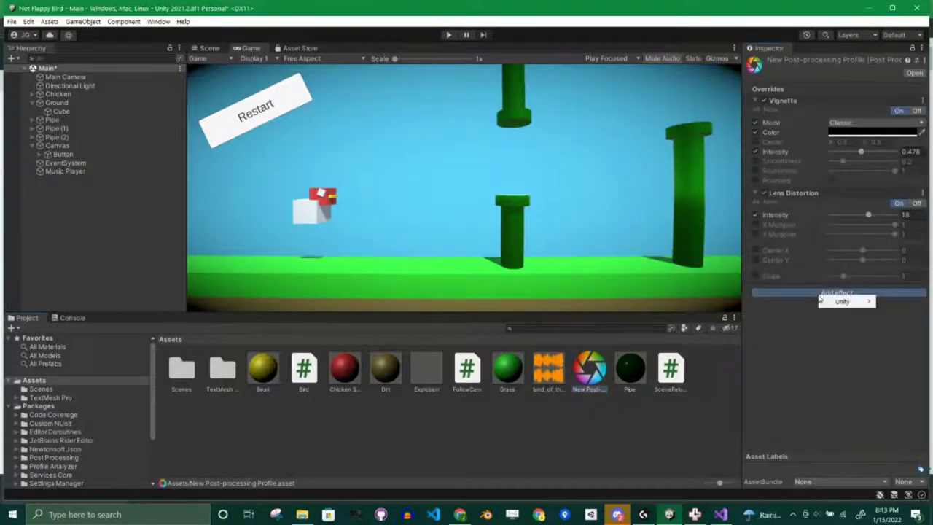
{"action": "mouse_move", "coordinate": [851, 307]}
{"action": "left_click", "coordinate": [763, 366]}
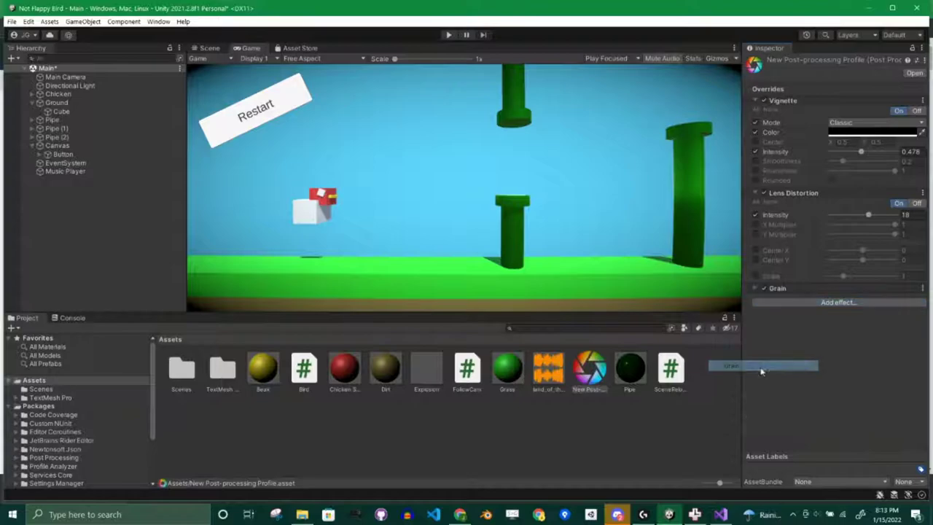
{"action": "left_click", "coordinate": [755, 289]}
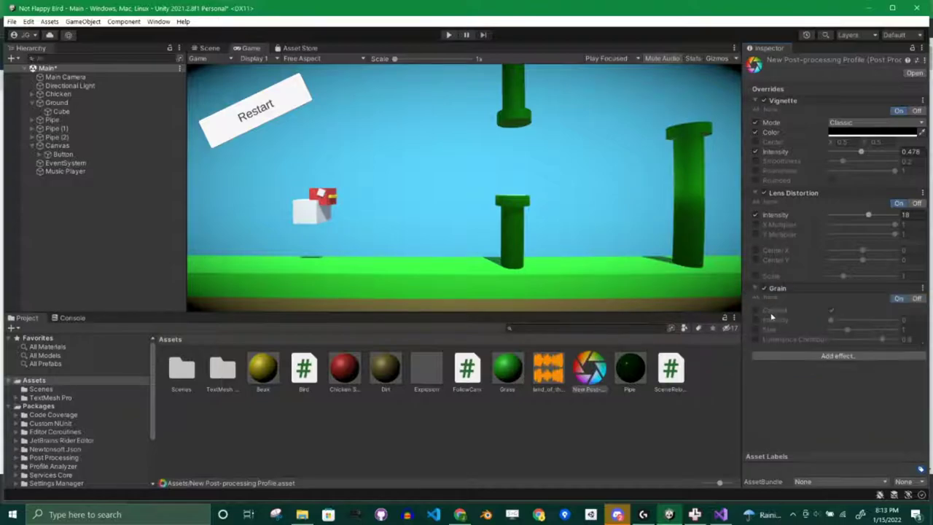
{"action": "left_click", "coordinate": [756, 320]}
{"action": "left_click_drag", "start_coordinate": [830, 321], "coordinate": [885, 323]}
Scroll the Main Camera's volume to review Vignette 0.478, Lens Distortion 18 and colored Grain 0.842
{"action": "left_click", "coordinate": [65, 77]}
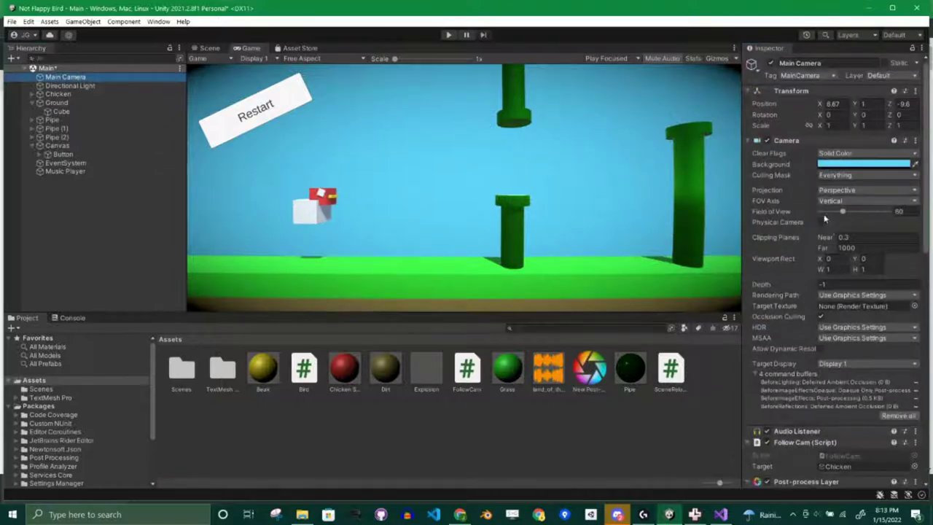
{"action": "scroll", "coordinate": [791, 170], "scroll_direction": "down", "scroll_amount": 4}
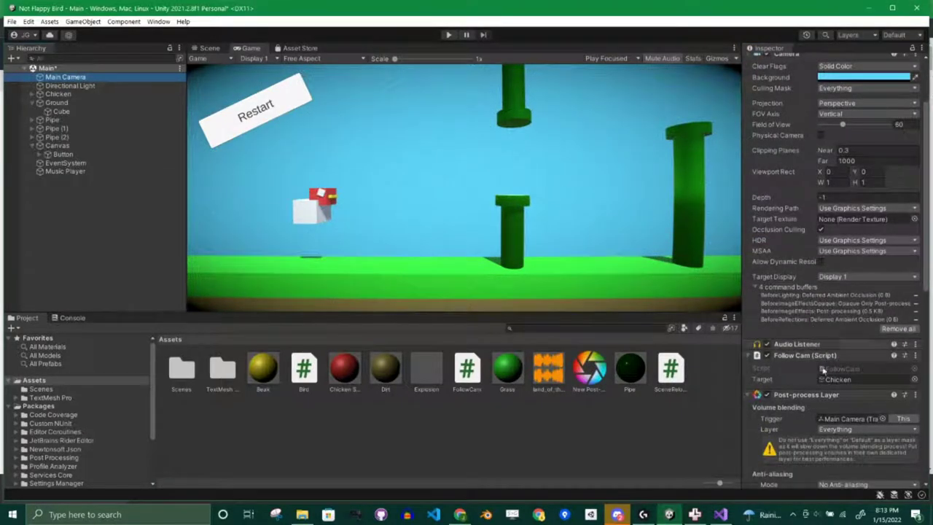
{"action": "scroll", "coordinate": [827, 393], "scroll_direction": "down", "scroll_amount": 1}
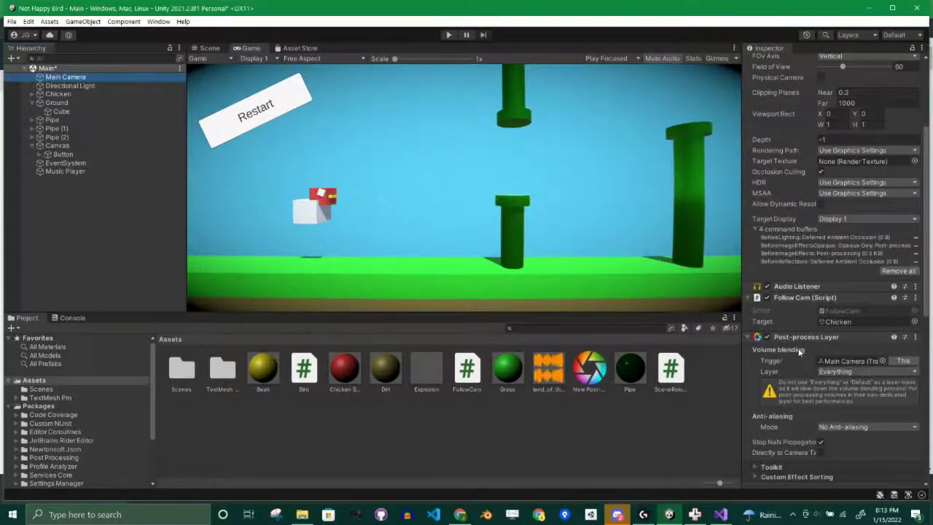
{"action": "scroll", "coordinate": [800, 351], "scroll_direction": "down", "scroll_amount": 1}
{"action": "scroll", "coordinate": [806, 306], "scroll_direction": "down", "scroll_amount": 1}
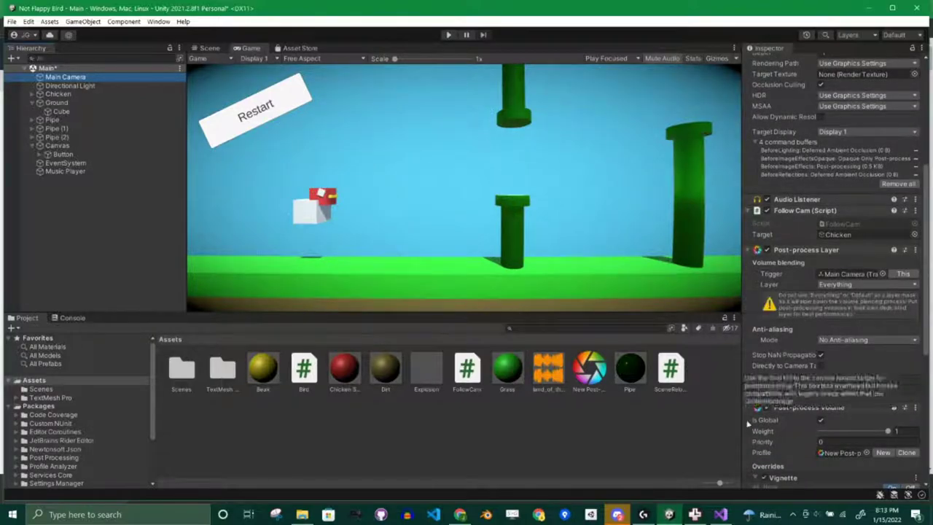
{"action": "scroll", "coordinate": [785, 282], "scroll_direction": "up", "scroll_amount": 3}
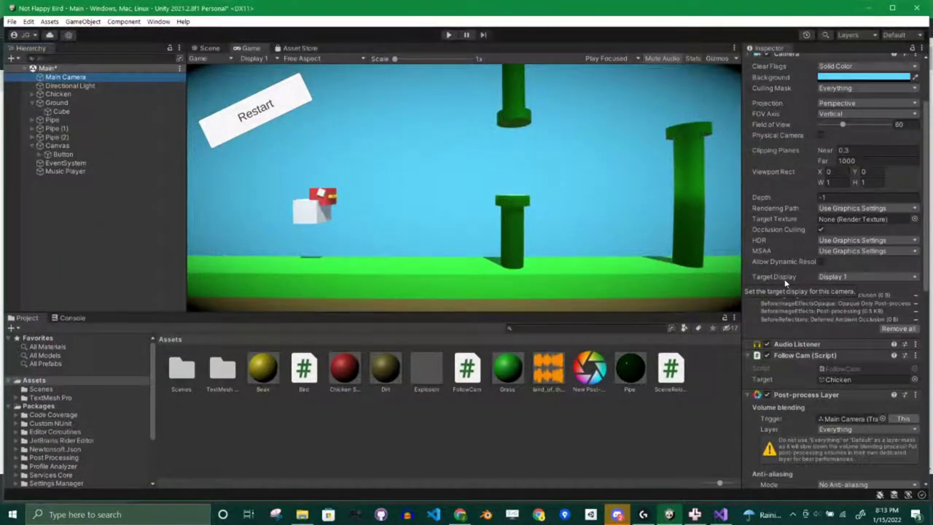
{"action": "scroll", "coordinate": [793, 275], "scroll_direction": "up", "scroll_amount": 2}
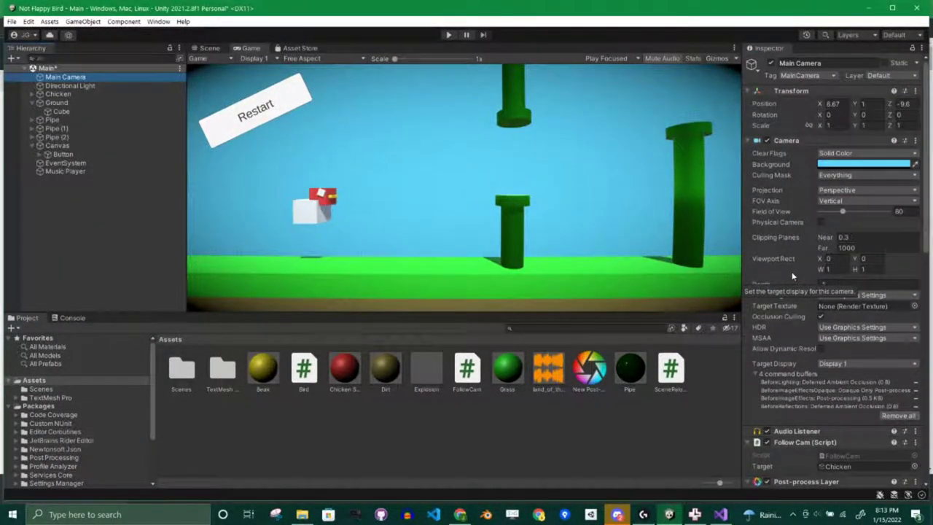
{"action": "scroll", "coordinate": [794, 276], "scroll_direction": "down", "scroll_amount": 10}
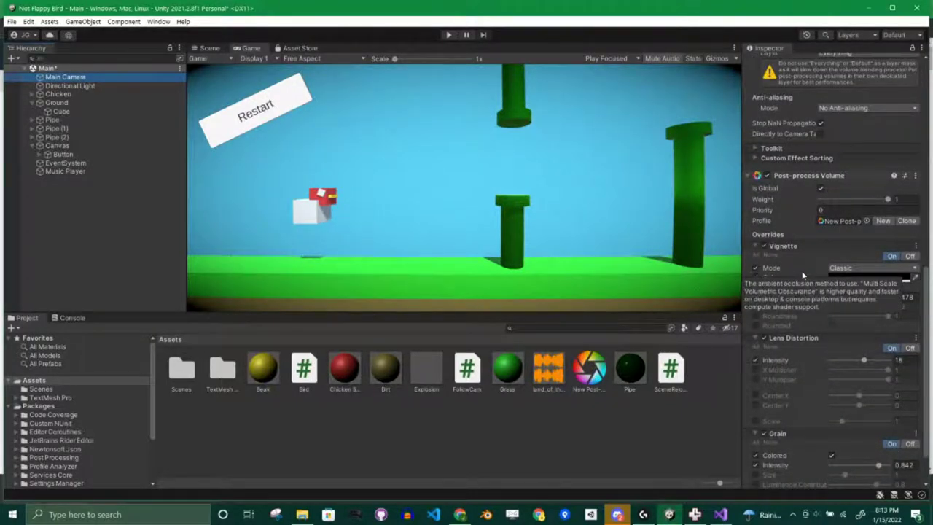
{"action": "left_click", "coordinate": [449, 34]}
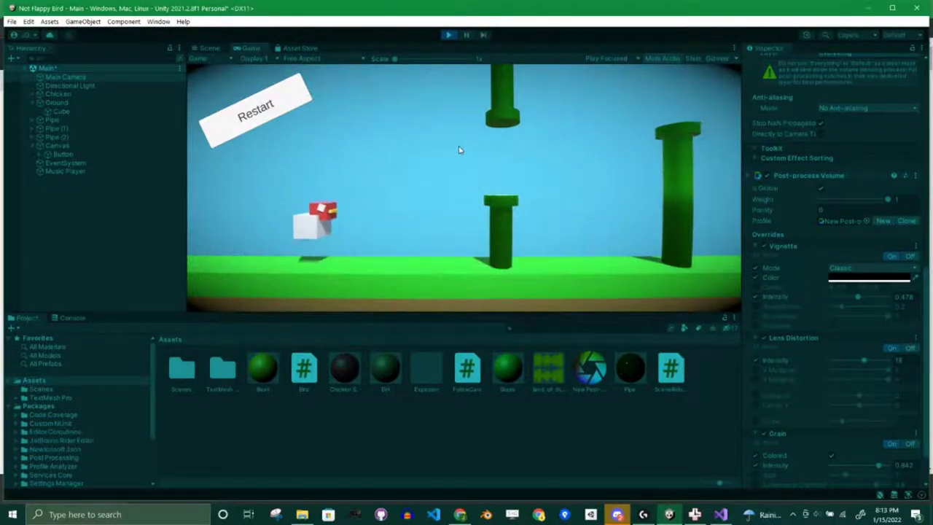
{"action": "key", "text": "space"}
{"action": "key", "text": "space"}
{"action": "key", "text": "space"}
{"action": "key", "text": "space"}
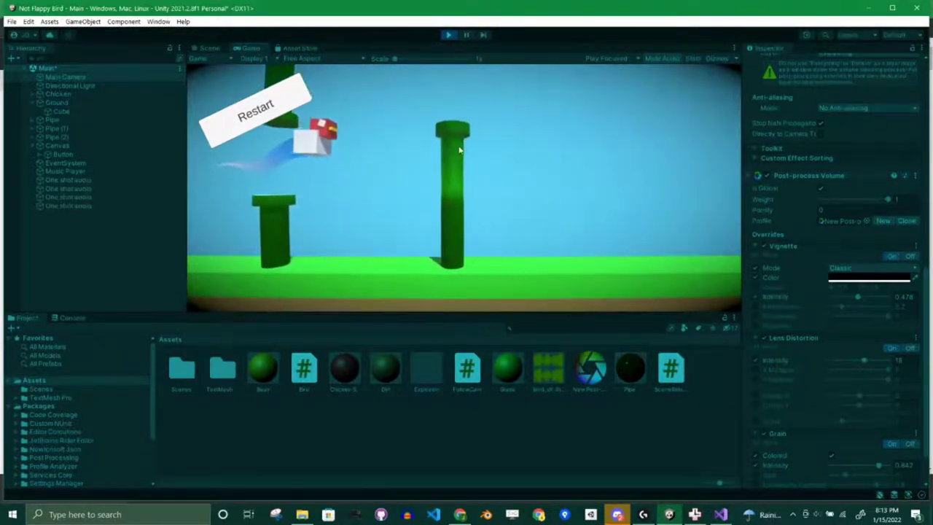
{"action": "key", "text": "space"}
{"action": "key", "text": "space"}
{"action": "key", "text": "space"}
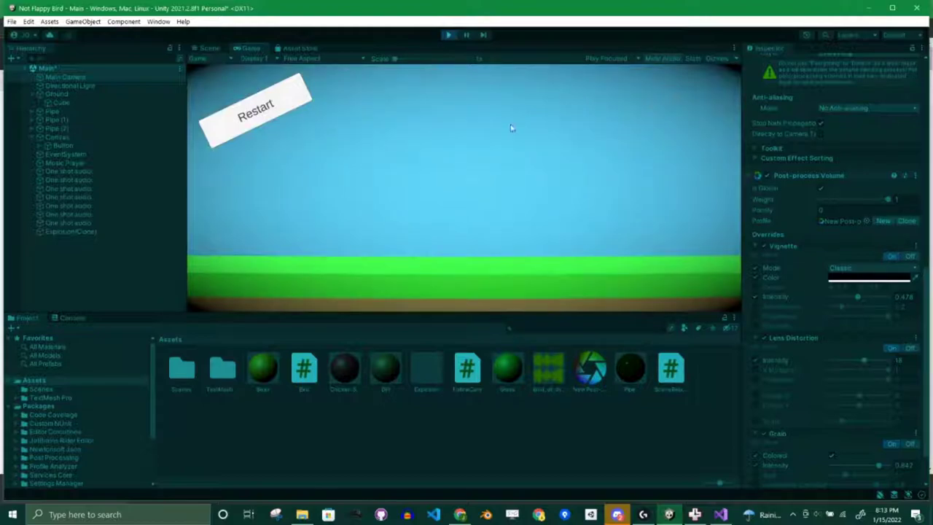
{"action": "scroll", "coordinate": [819, 328], "scroll_direction": "down", "scroll_amount": 3}
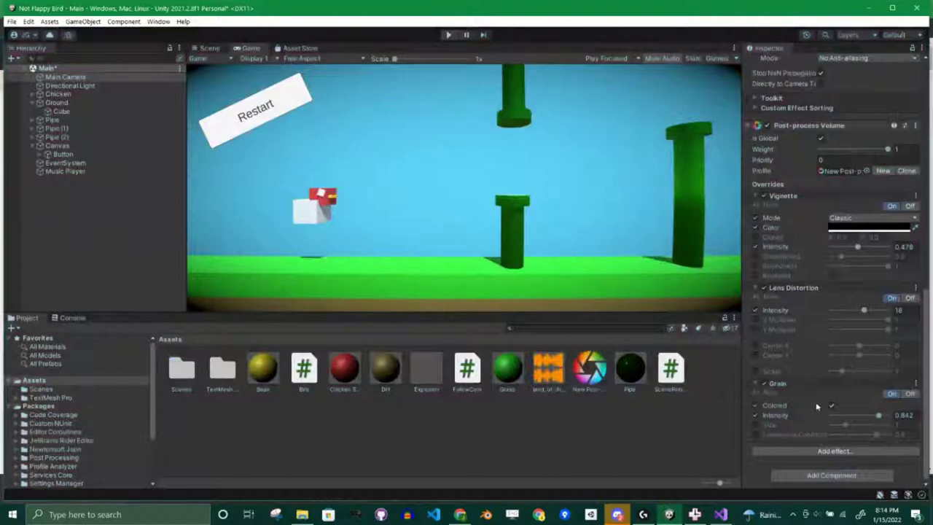
Add a Color Grading override with Saturation at -100, then reselect the Main Camera
{"action": "left_click", "coordinate": [835, 452]}
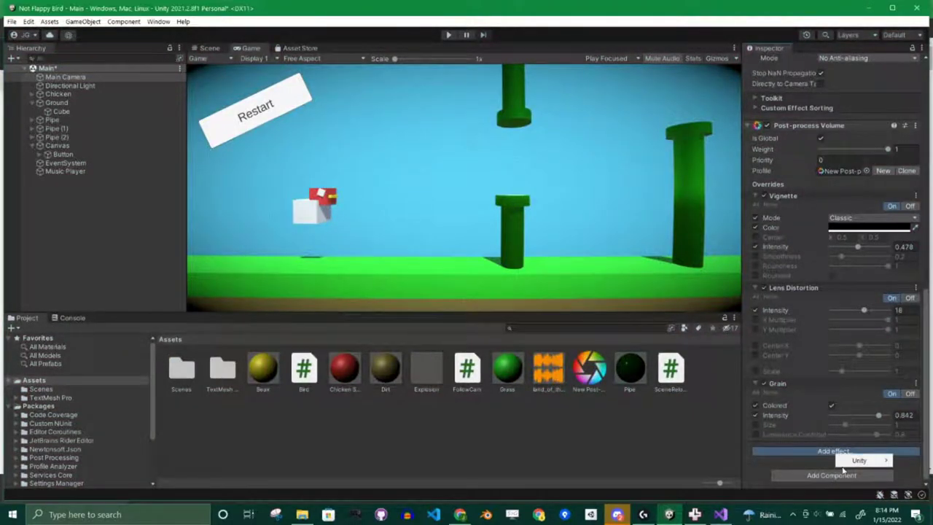
{"action": "mouse_move", "coordinate": [851, 463]}
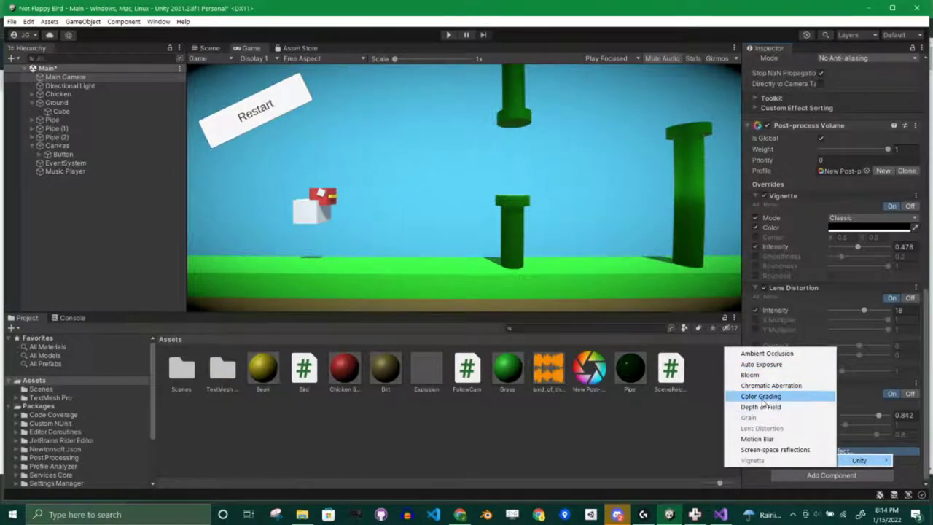
{"action": "left_click", "coordinate": [761, 395]}
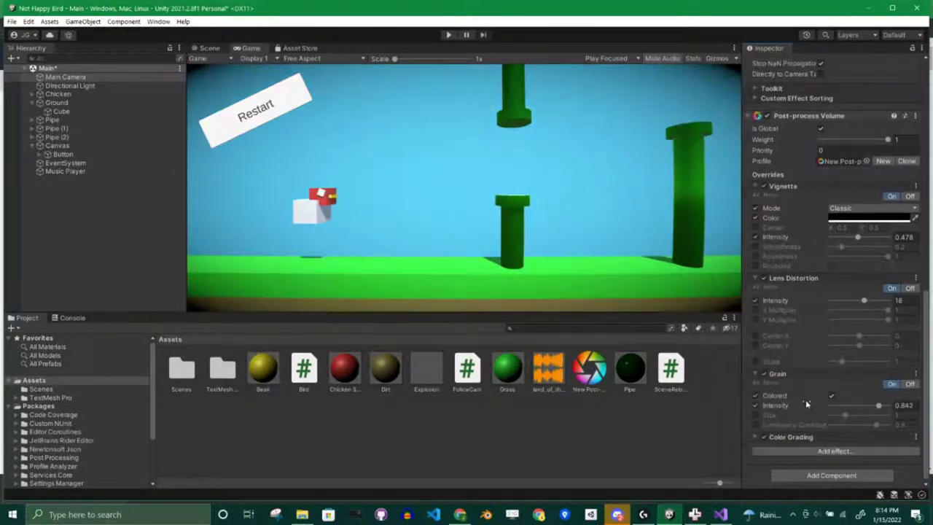
{"action": "left_click", "coordinate": [755, 438]}
{"action": "scroll", "coordinate": [759, 394], "scroll_direction": "down", "scroll_amount": 8}
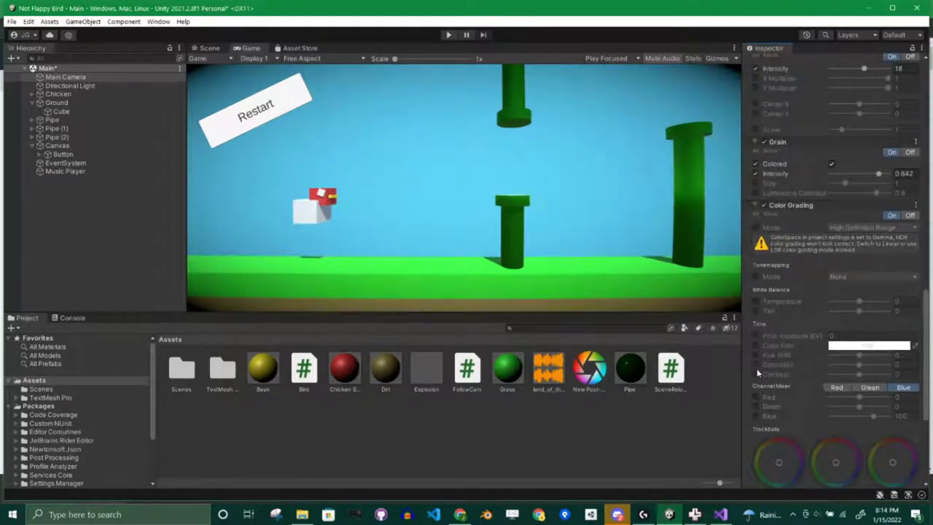
{"action": "left_click", "coordinate": [755, 365]}
{"action": "left_click_drag", "start_coordinate": [859, 365], "coordinate": [751, 365]}
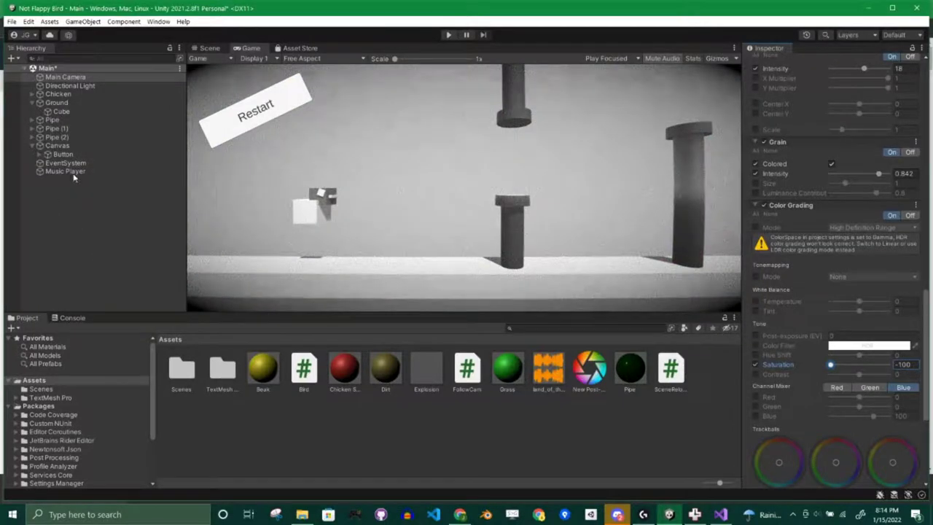
{"action": "left_click", "coordinate": [75, 81]}
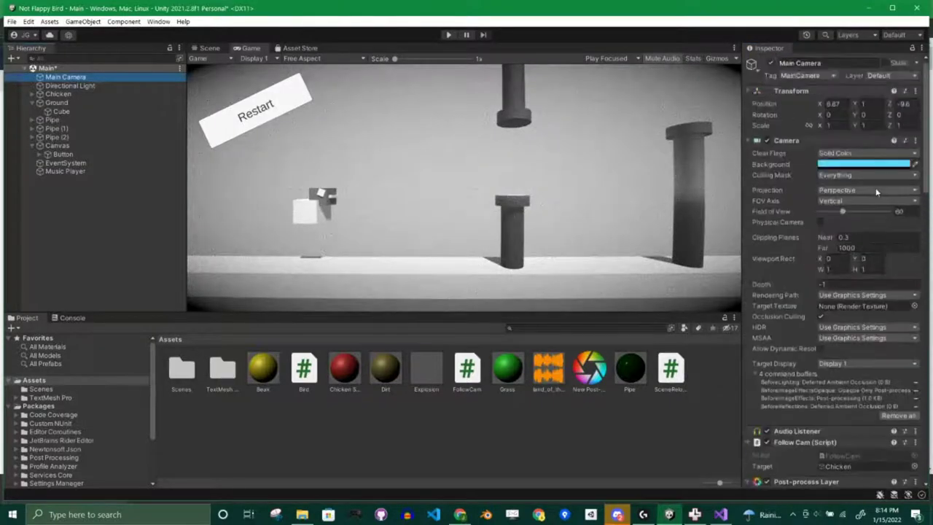
Switch the Main Camera's projection to Orthographic and start Play mode
{"action": "left_click", "coordinate": [865, 192]}
{"action": "left_click", "coordinate": [852, 211]}
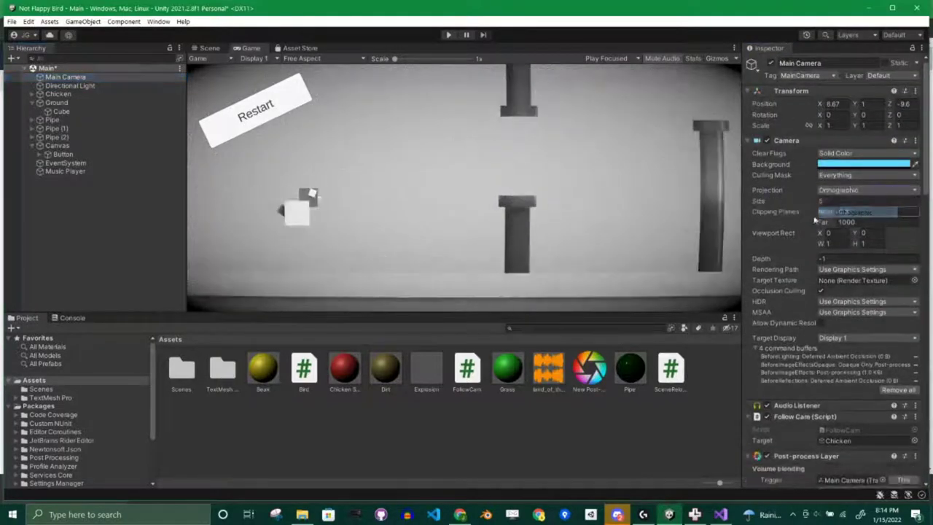
{"action": "left_click", "coordinate": [448, 35]}
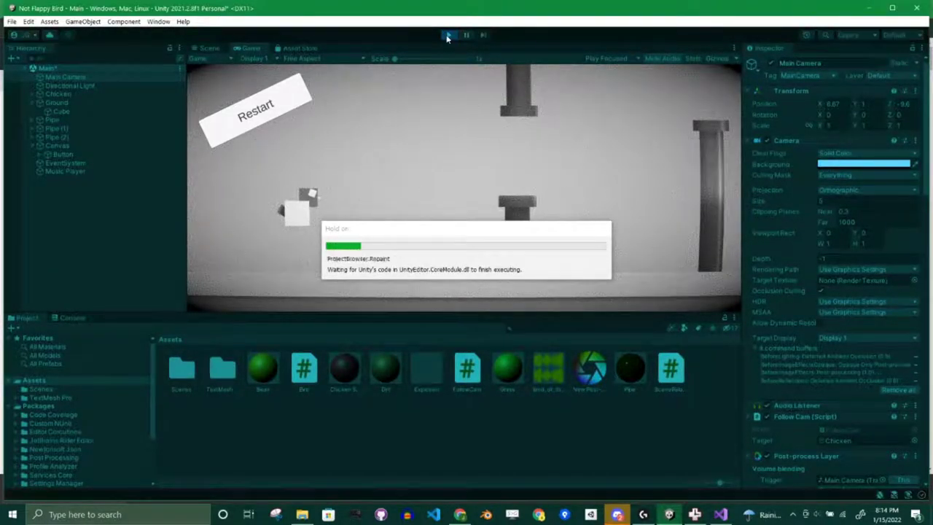
Flap the chicken until it crashes, restart, stop Play mode, and bring Visual Studio forward
{"action": "key", "text": "space"}
{"action": "key", "text": "space"}
{"action": "key", "text": "space"}
{"action": "key", "text": "space"}
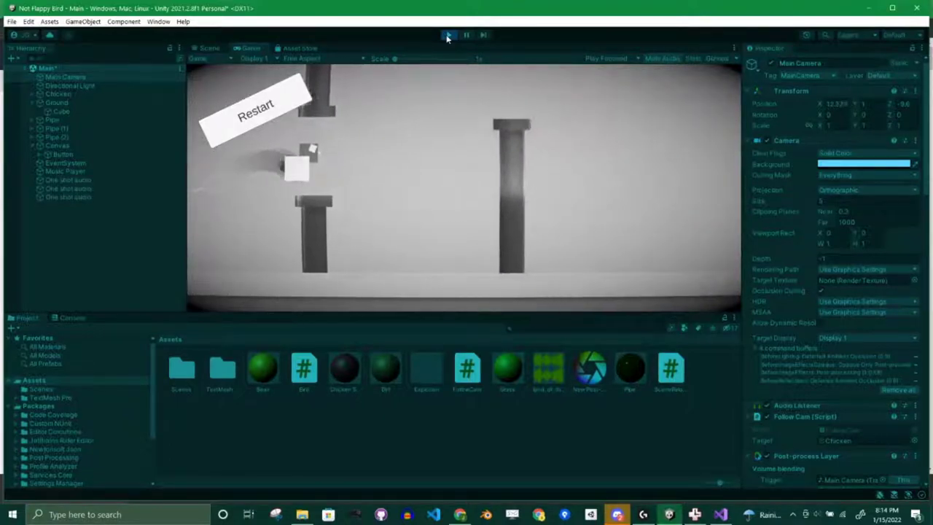
{"action": "key", "text": "space"}
{"action": "key", "text": "space"}
{"action": "key", "text": "space"}
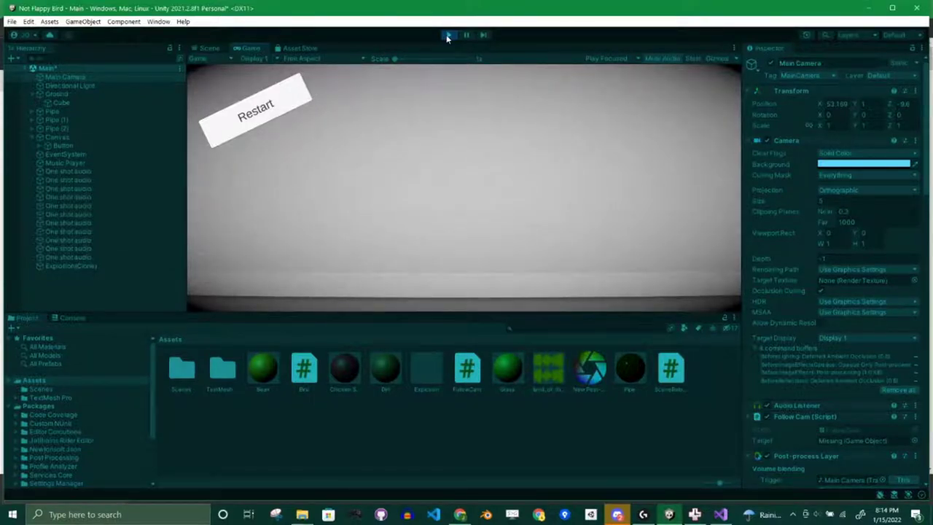
{"action": "left_click", "coordinate": [287, 98]}
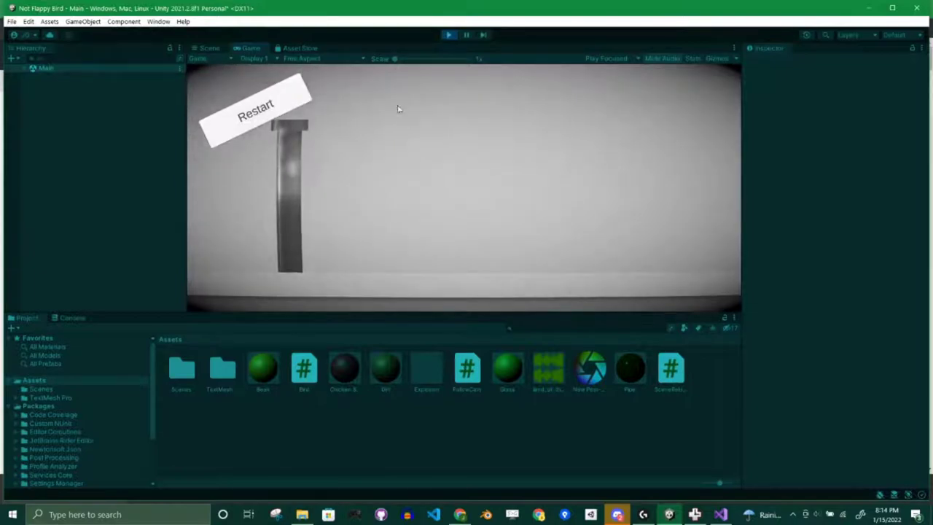
{"action": "left_click", "coordinate": [448, 35]}
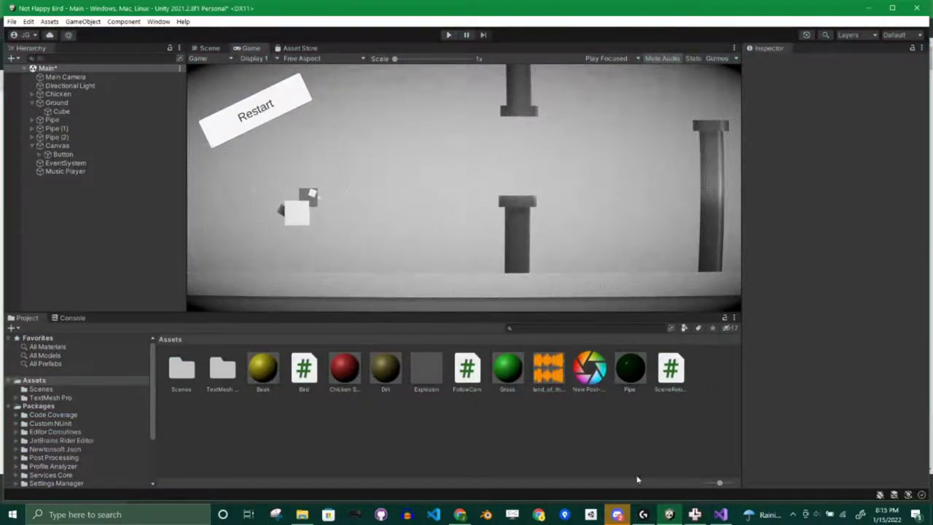
{"action": "left_click", "coordinate": [721, 514]}
Insert blank lines in Update() and start a trial 'transform.forward' line
{"action": "scroll", "coordinate": [341, 249], "scroll_direction": "up", "scroll_amount": 6}
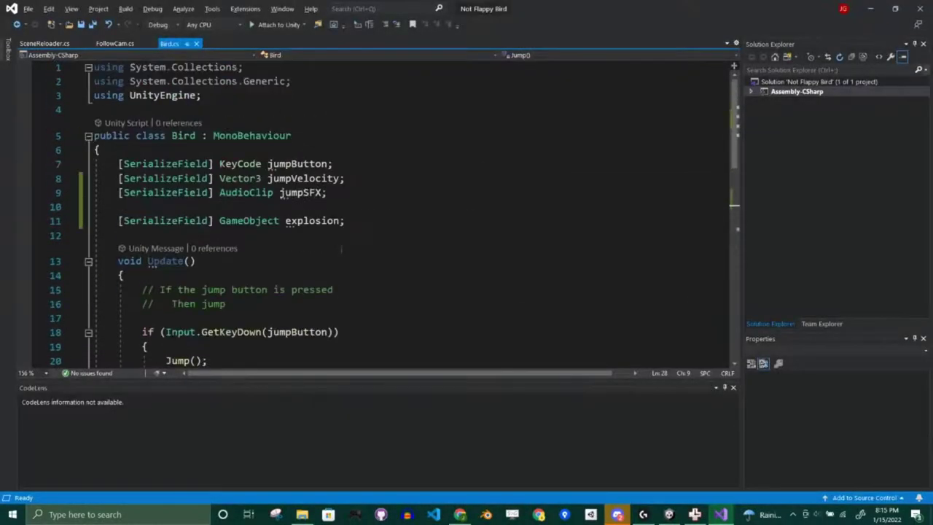
{"action": "scroll", "coordinate": [341, 249], "scroll_direction": "down", "scroll_amount": 5}
{"action": "scroll", "coordinate": [341, 249], "scroll_direction": "up", "scroll_amount": 2}
{"action": "scroll", "coordinate": [341, 249], "scroll_direction": "down", "scroll_amount": 4}
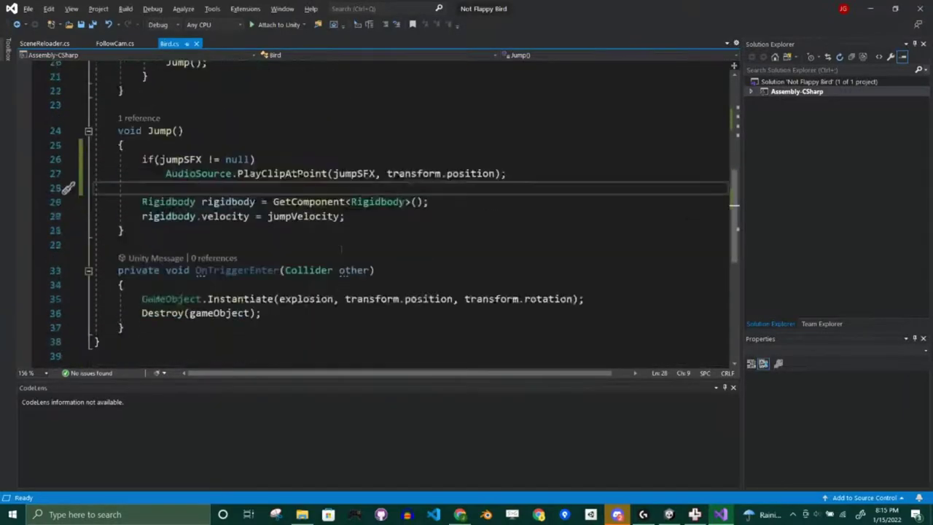
{"action": "scroll", "coordinate": [341, 250], "scroll_direction": "up", "scroll_amount": 5}
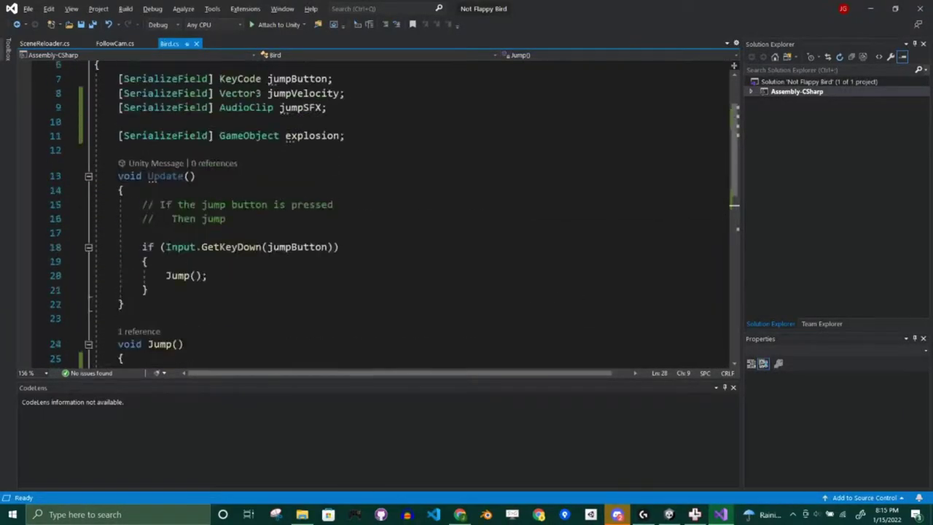
{"action": "left_click", "coordinate": [167, 231]}
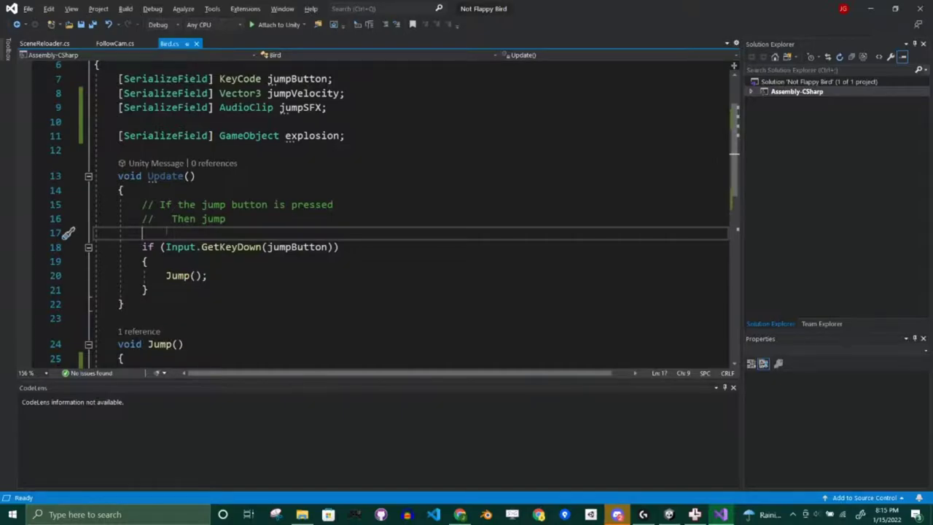
{"action": "key", "text": "Return"}
{"action": "key", "text": "Up"}
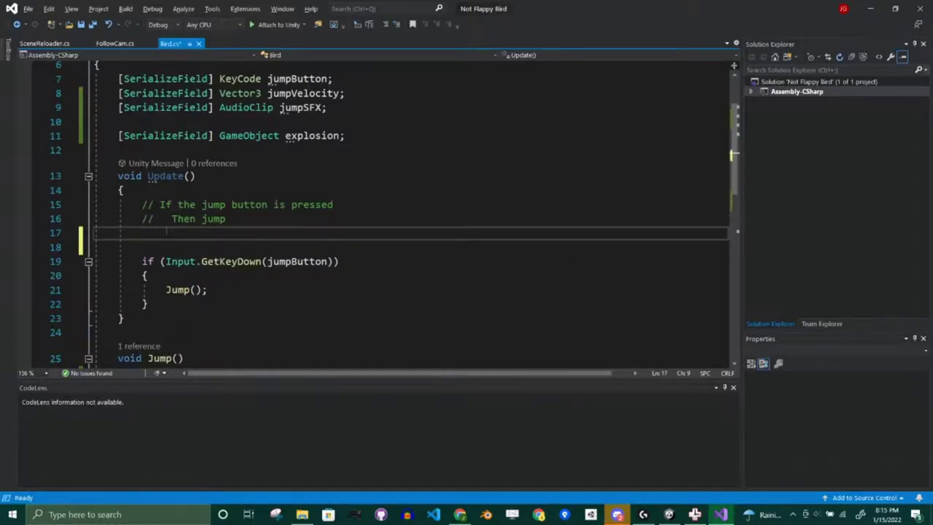
{"action": "key", "text": "Return"}
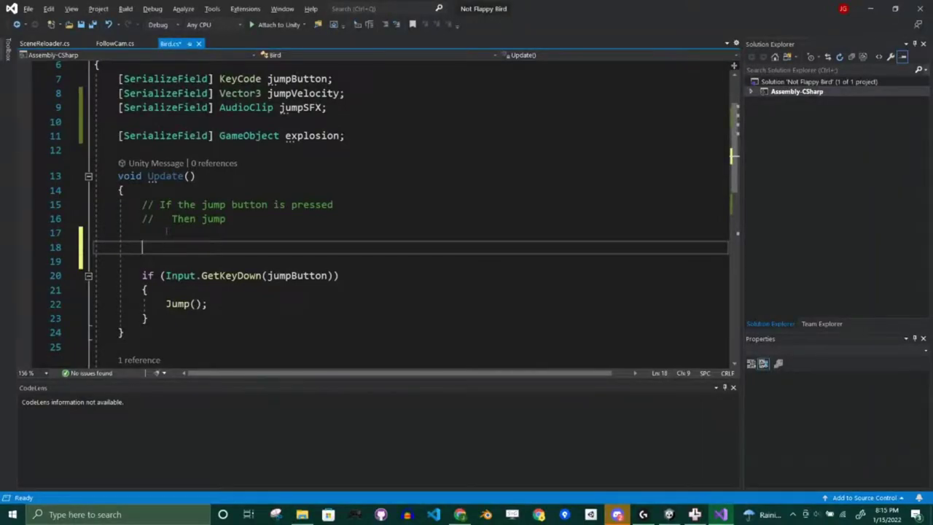
{"action": "type", "text": "transform.forward ="}
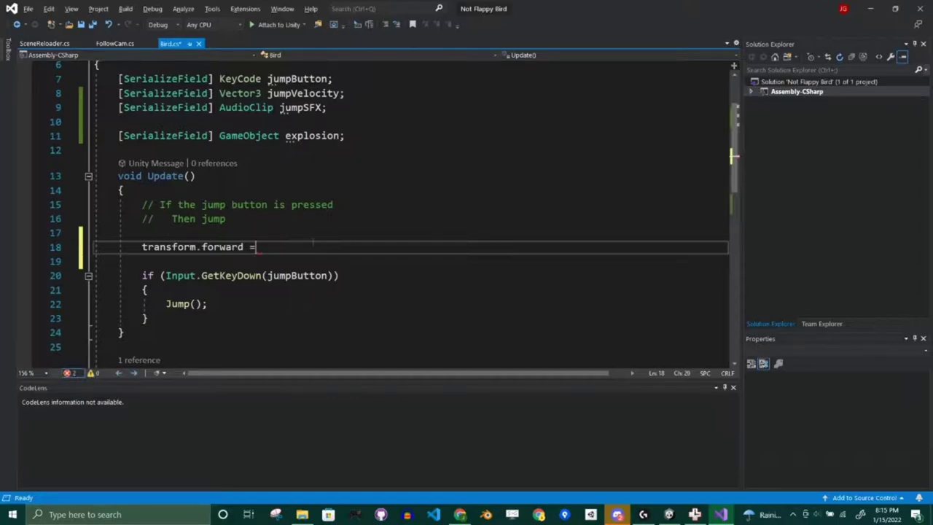
{"action": "key", "text": "BackSpace"}
{"action": "key", "text": "BackSpace"}
Delete the comments and unfinished transform.forward line from Update(), then save Bird.cs
{"action": "key", "text": "shift+Up"}
{"action": "key", "text": "shift+Up"}
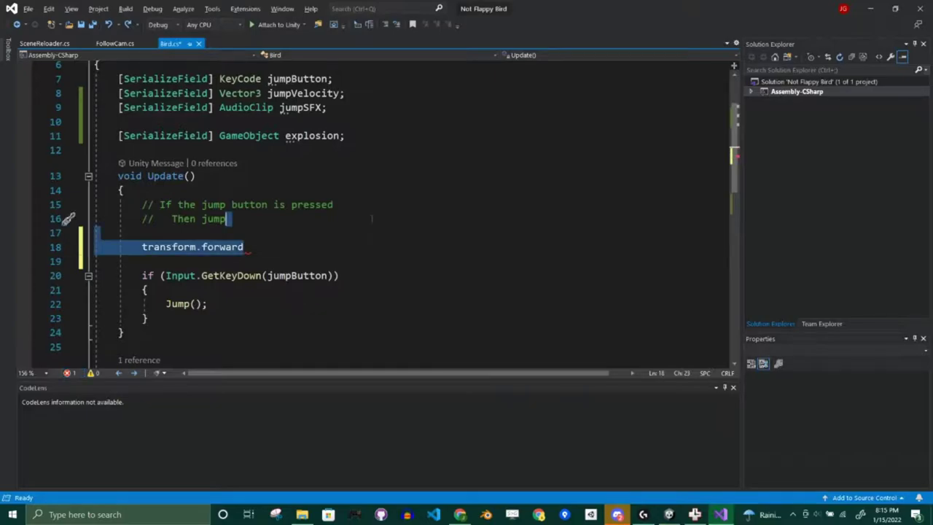
{"action": "left_click_drag", "start_coordinate": [333, 255], "coordinate": [356, 191]}
{"action": "key", "text": "Delete"}
{"action": "left_click", "coordinate": [475, 233]}
{"action": "key", "text": "ctrl+s"}
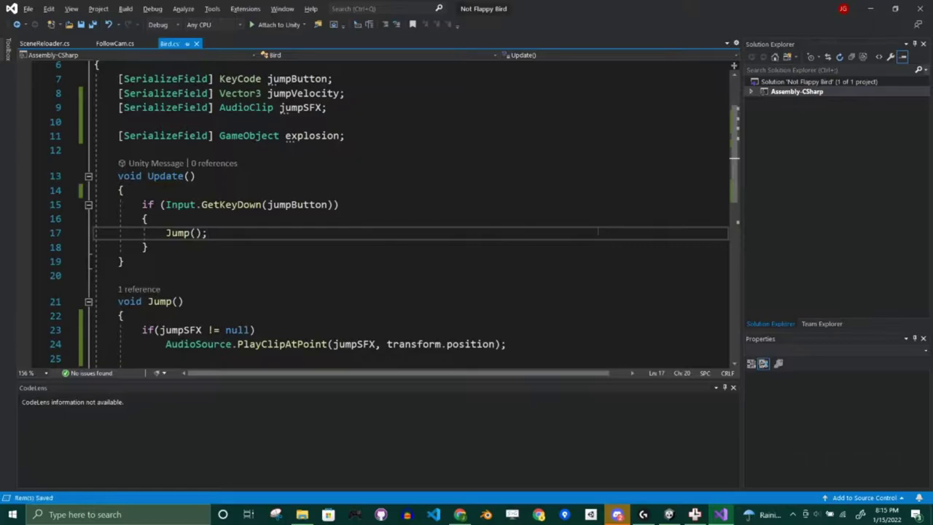
{"action": "key", "text": "alt+Tab"}
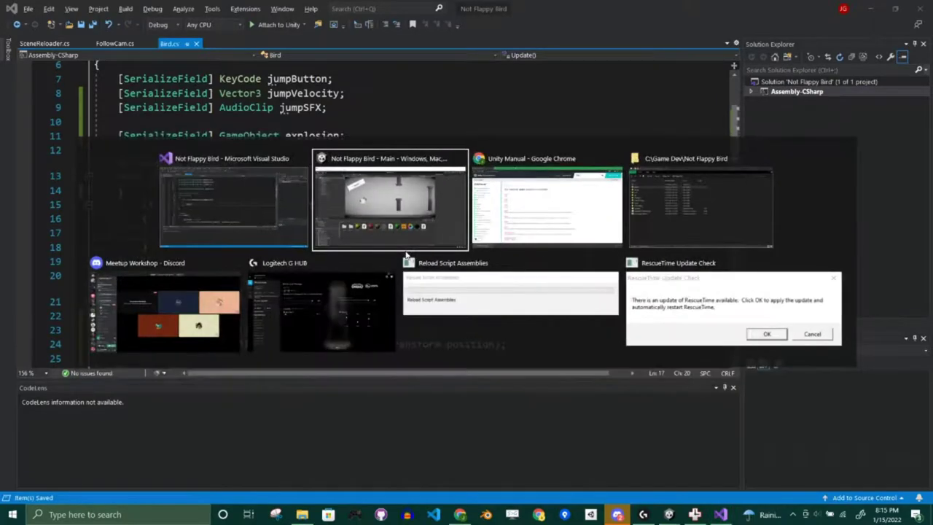